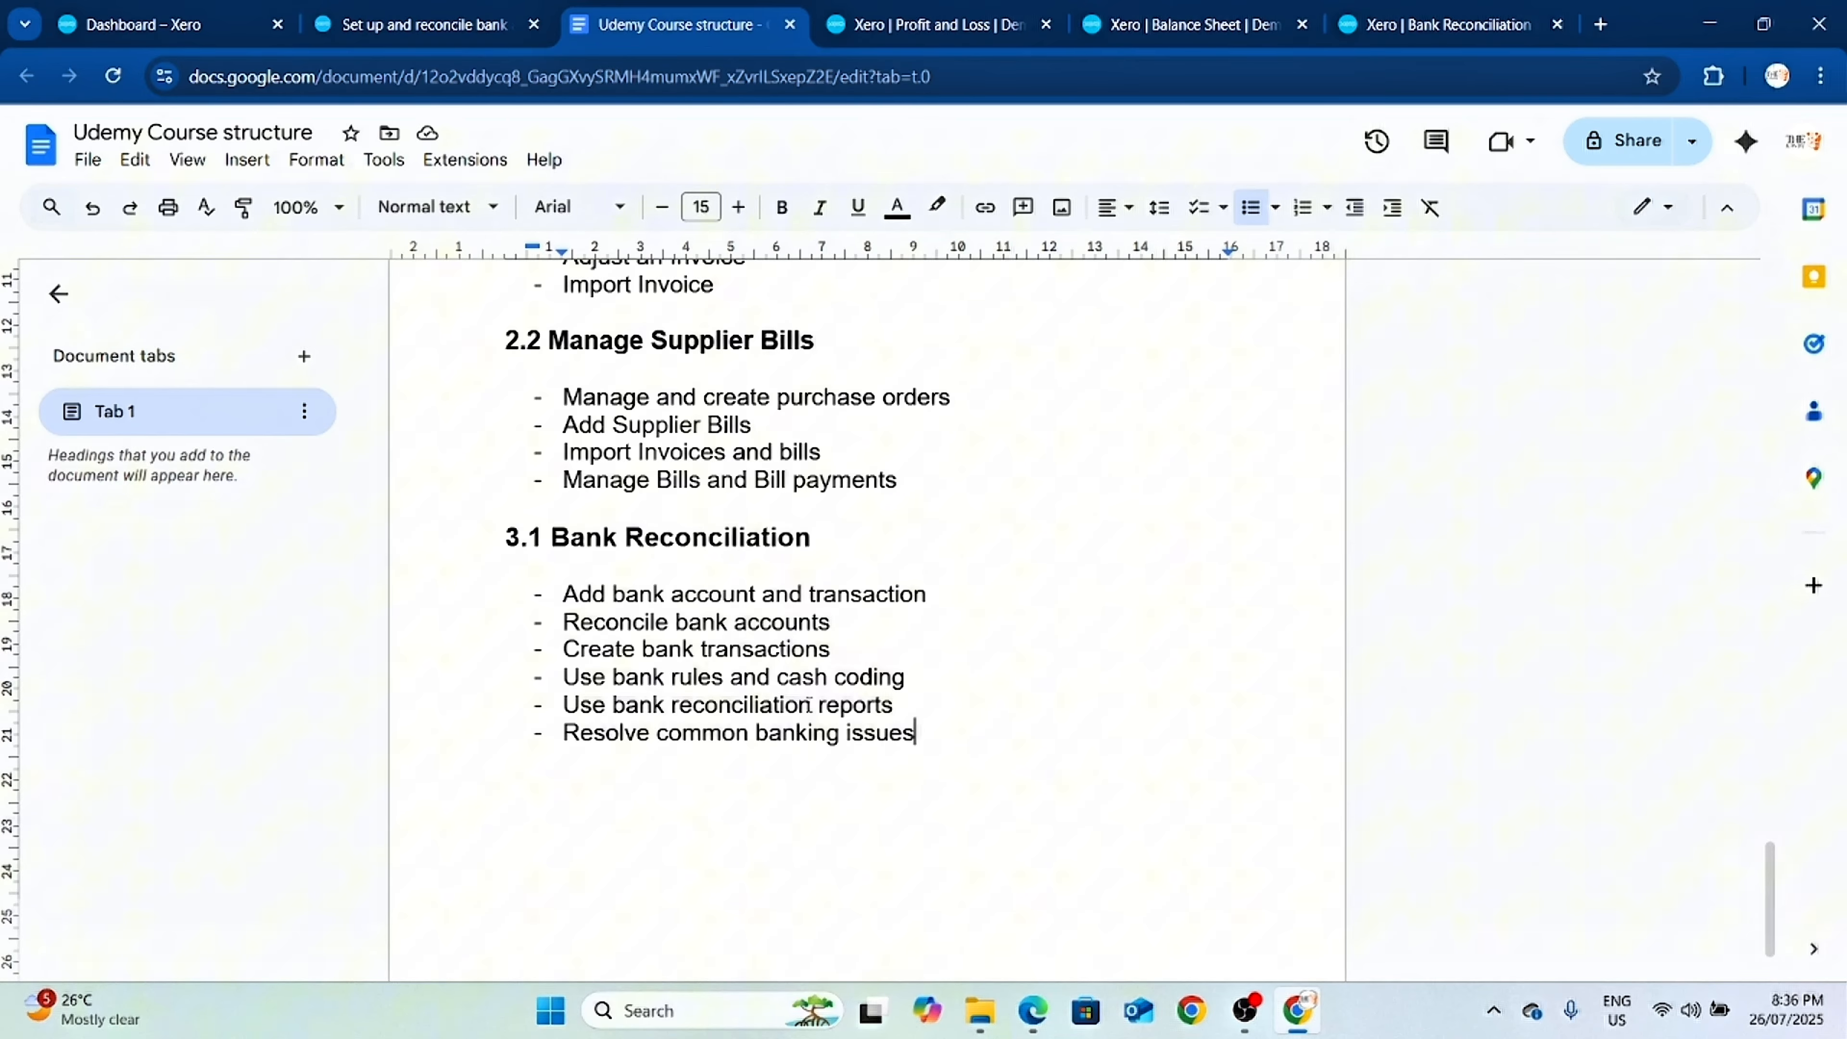
Review the Set up and reconcile bank accounts module on Xero's learning site and its place in the advisor certification course list.
left_click(377, 23)
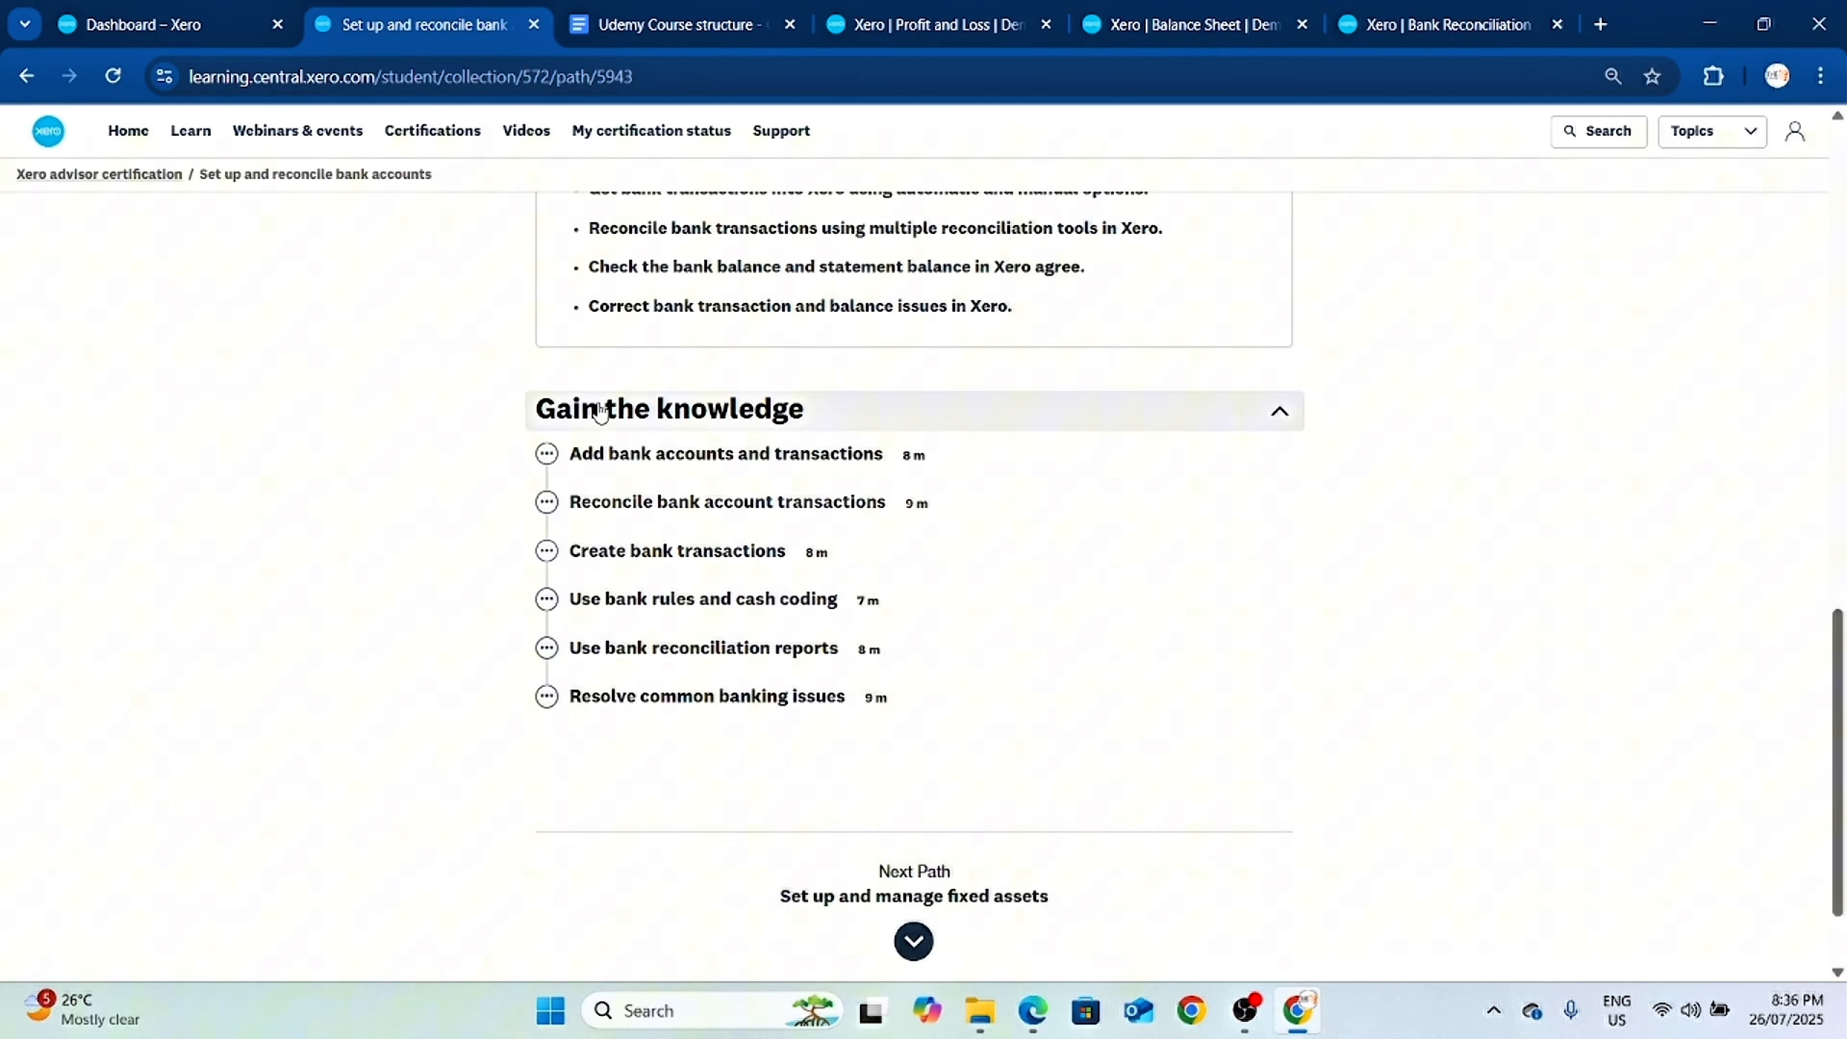
scroll(705, 435, "up", 9)
scroll(575, 412, "down", 1)
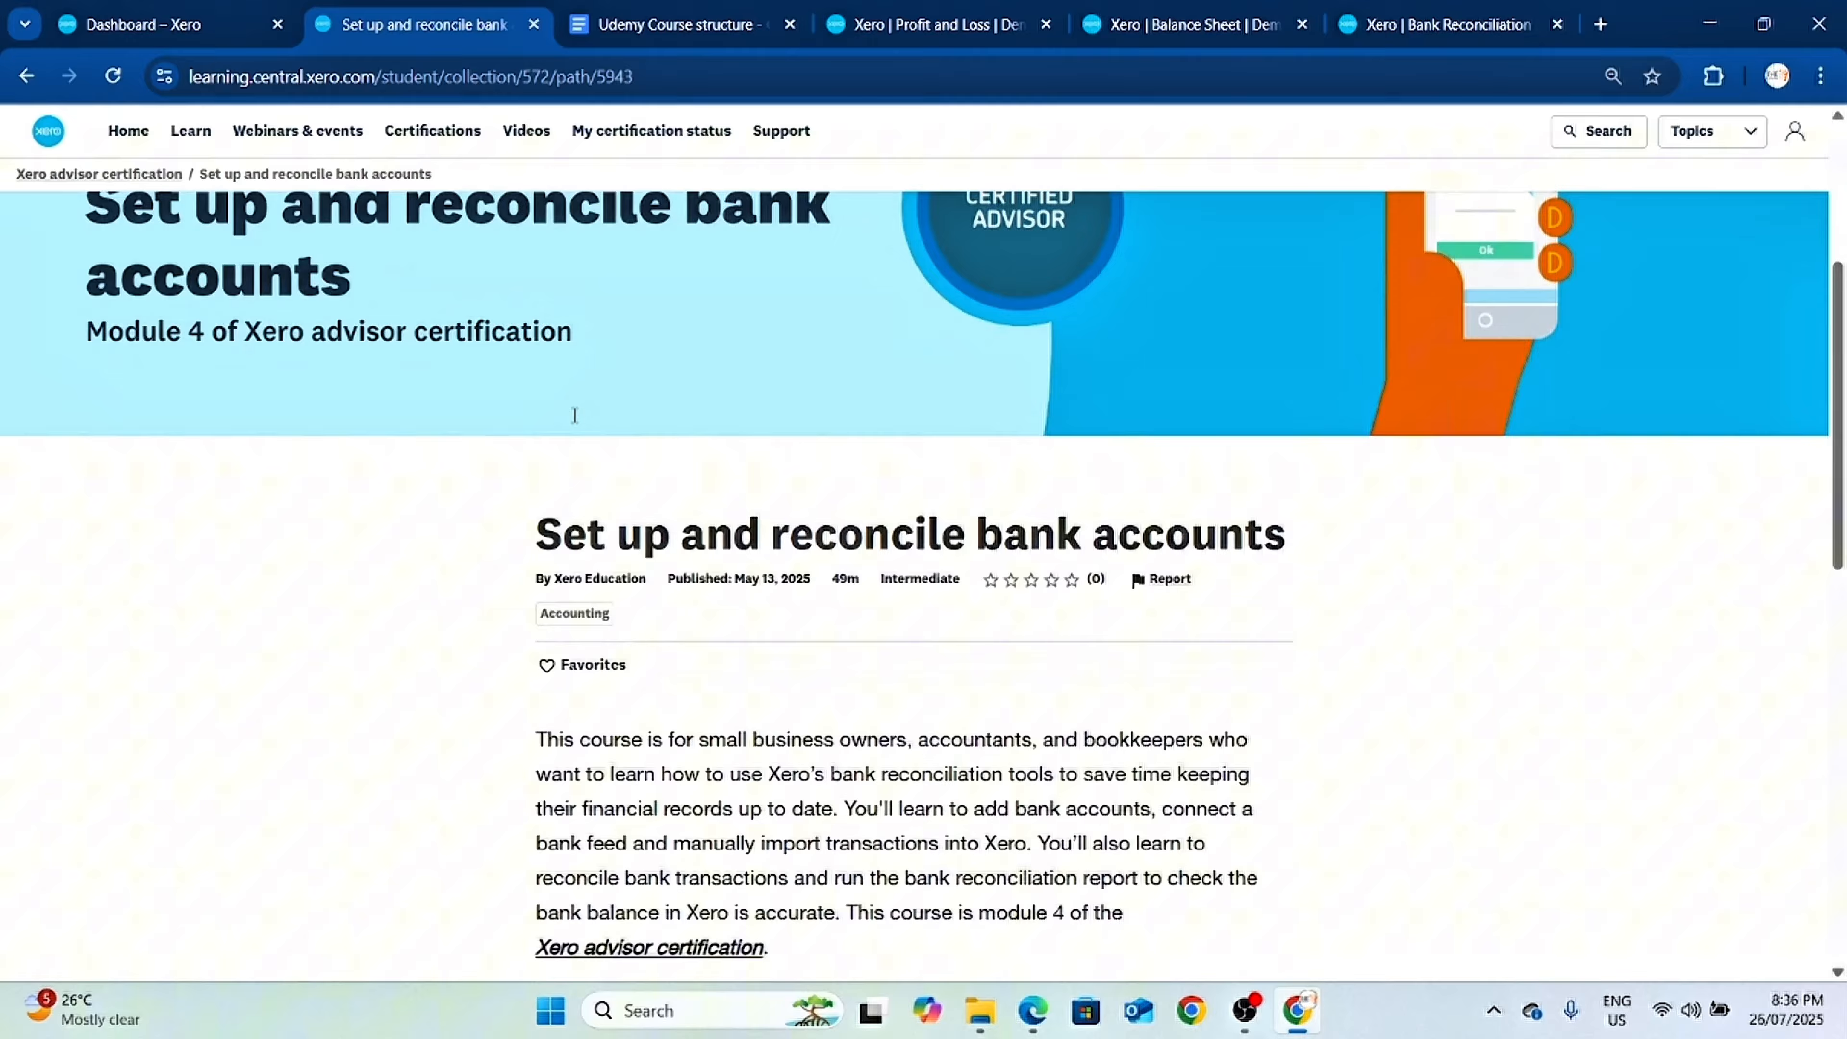
scroll(574, 412, "up", 2)
left_click(26, 76)
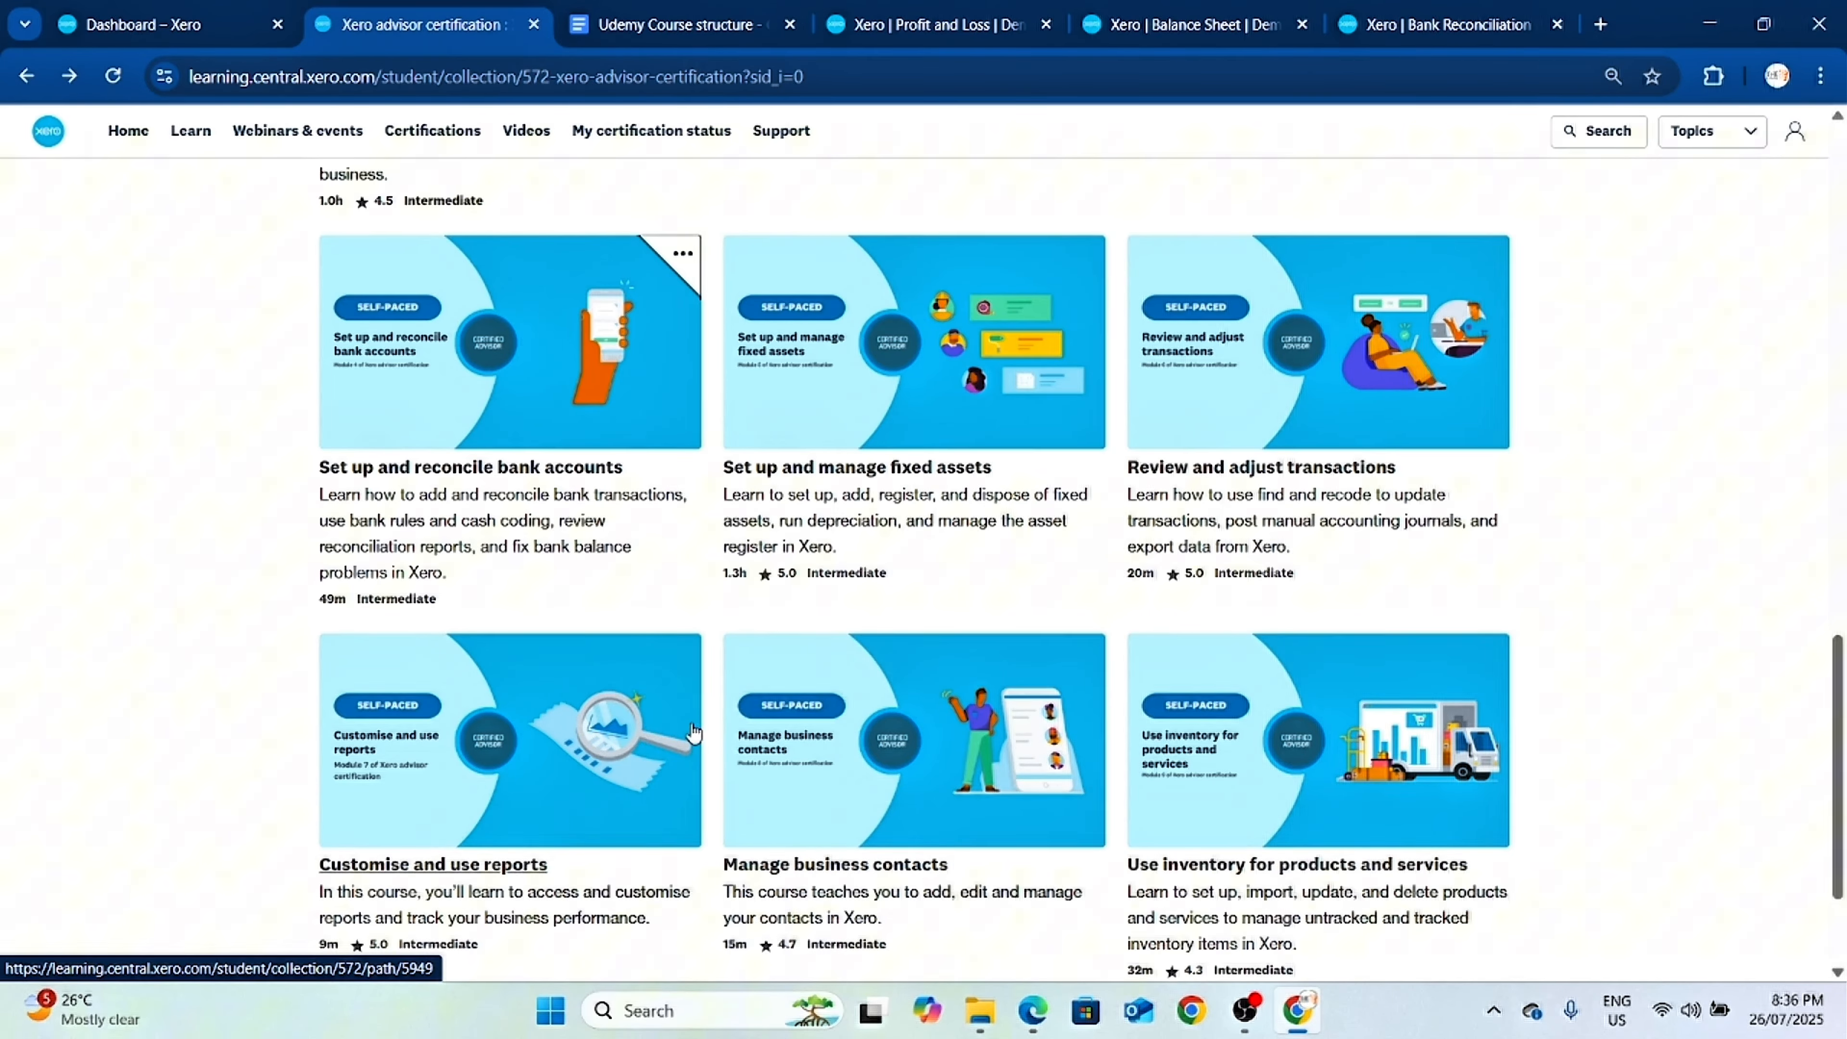
scroll(601, 692, "up", 4)
scroll(601, 691, "up", 2)
scroll(574, 677, "down", 4)
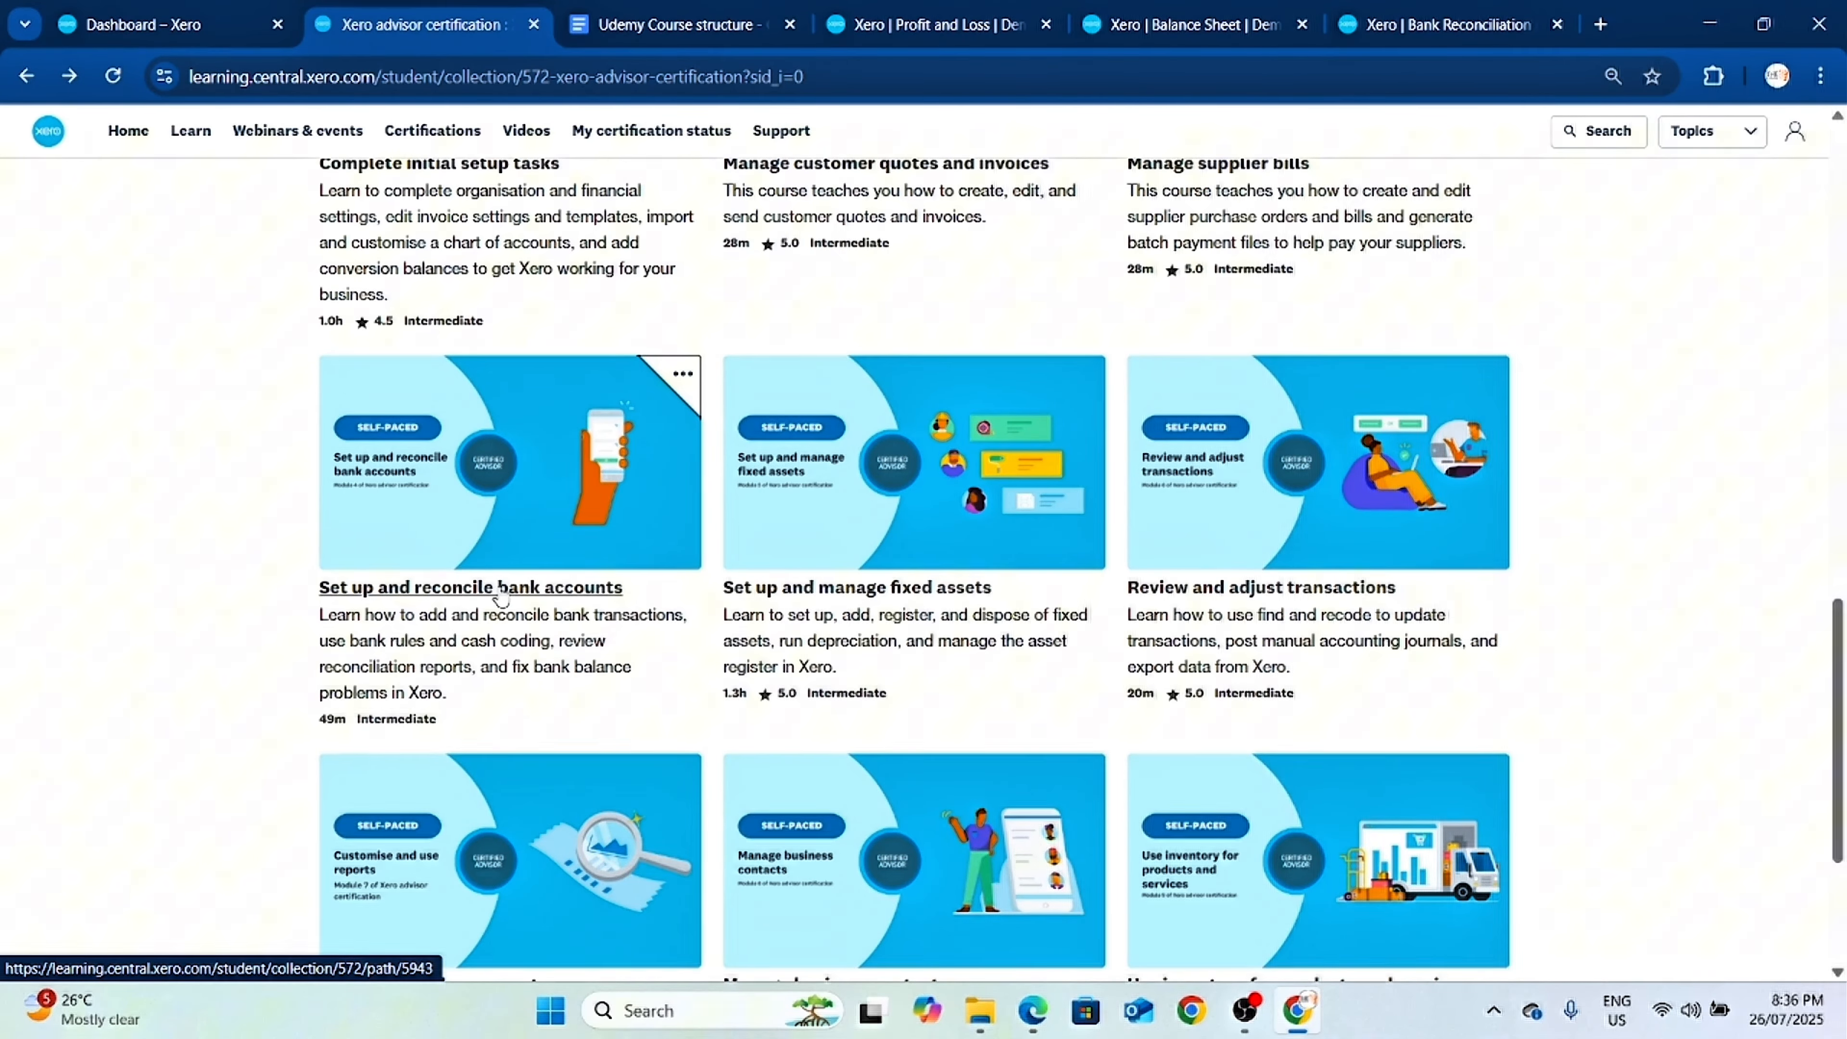
scroll(601, 524, "up", 2)
Switch to the Xero dashboard and look at the find, new and reconcile options of the Business Bank Account.
left_click(145, 24)
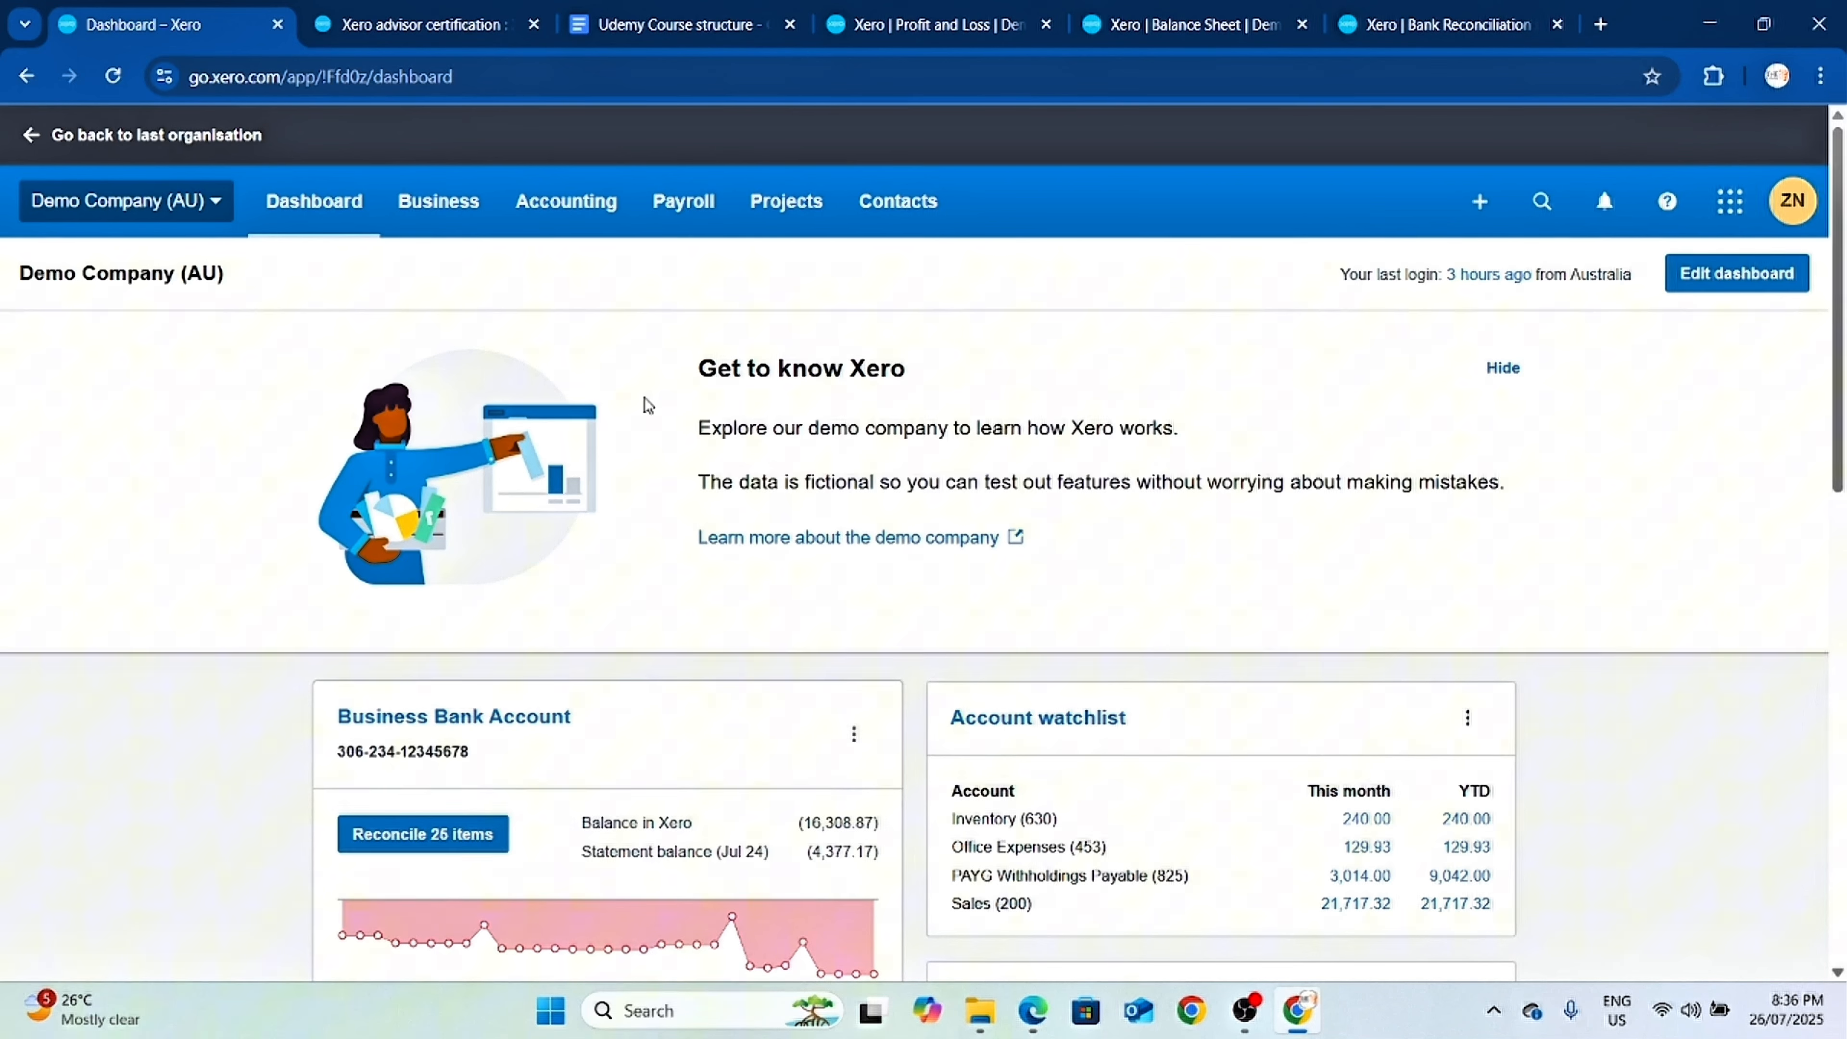
scroll(655, 546, "down", 2)
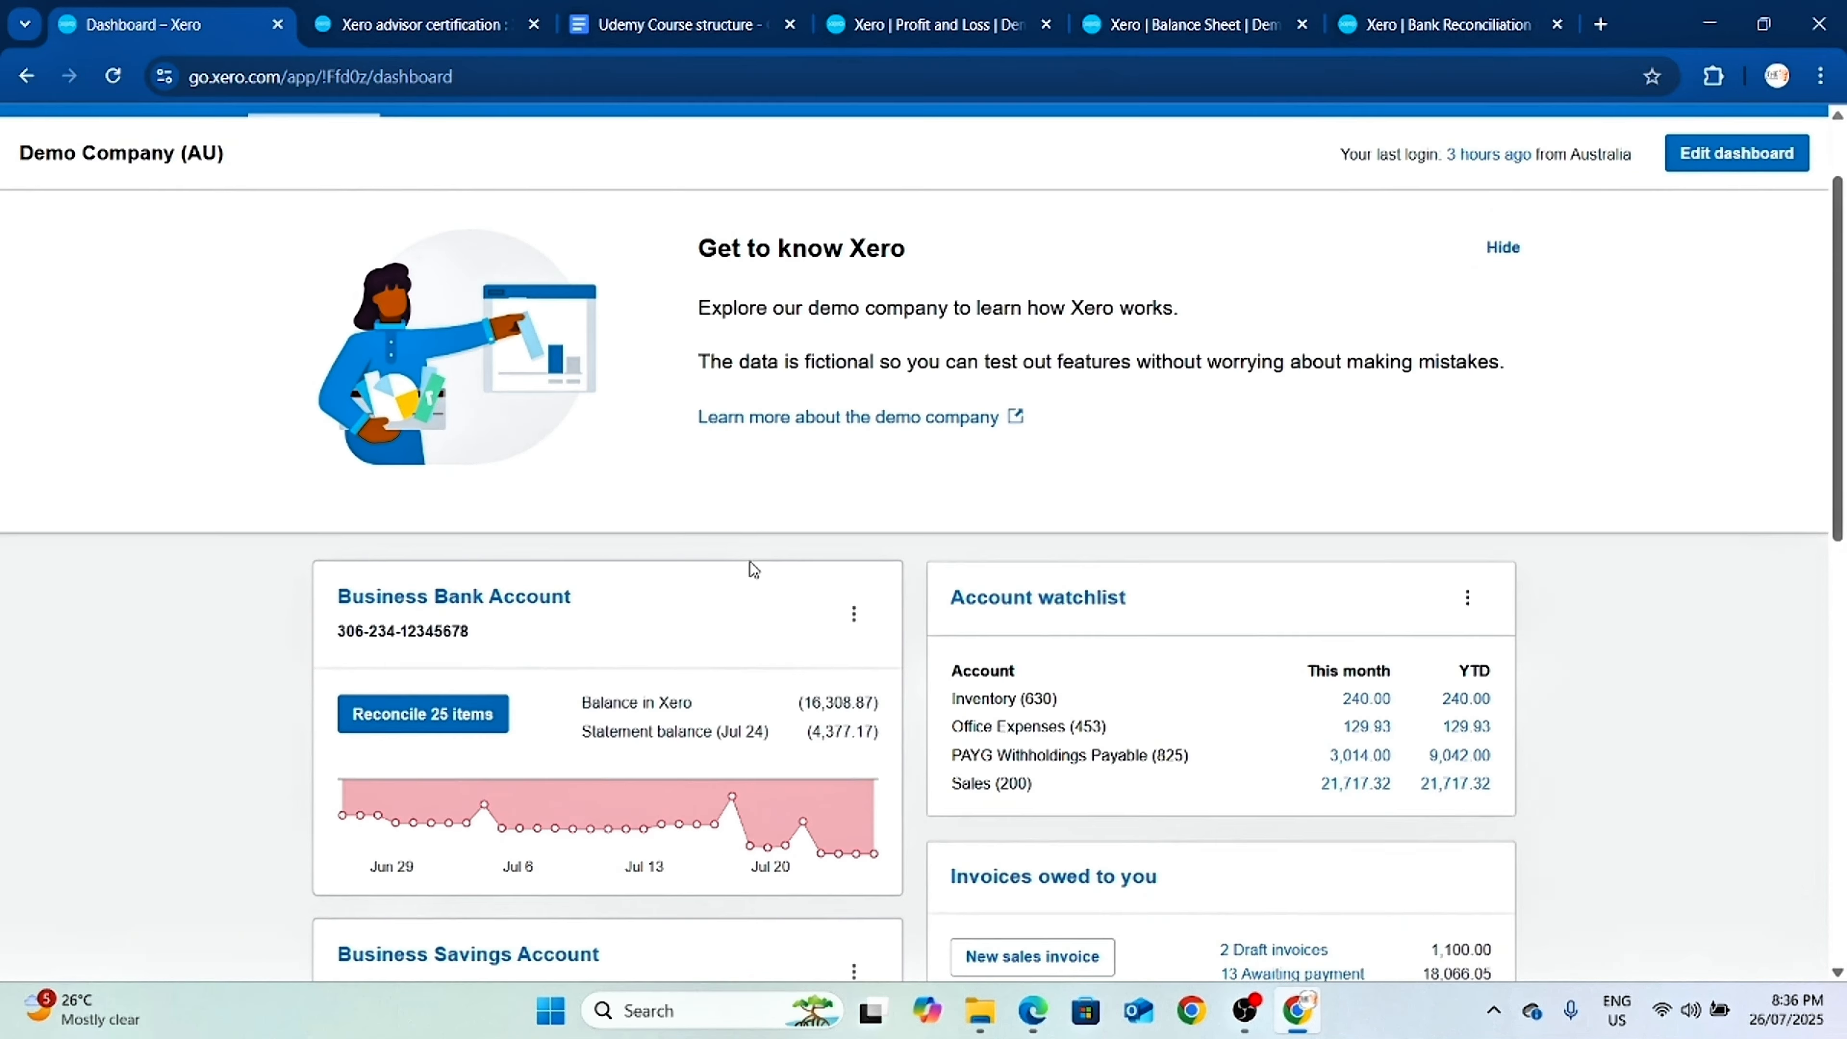
left_click(851, 615)
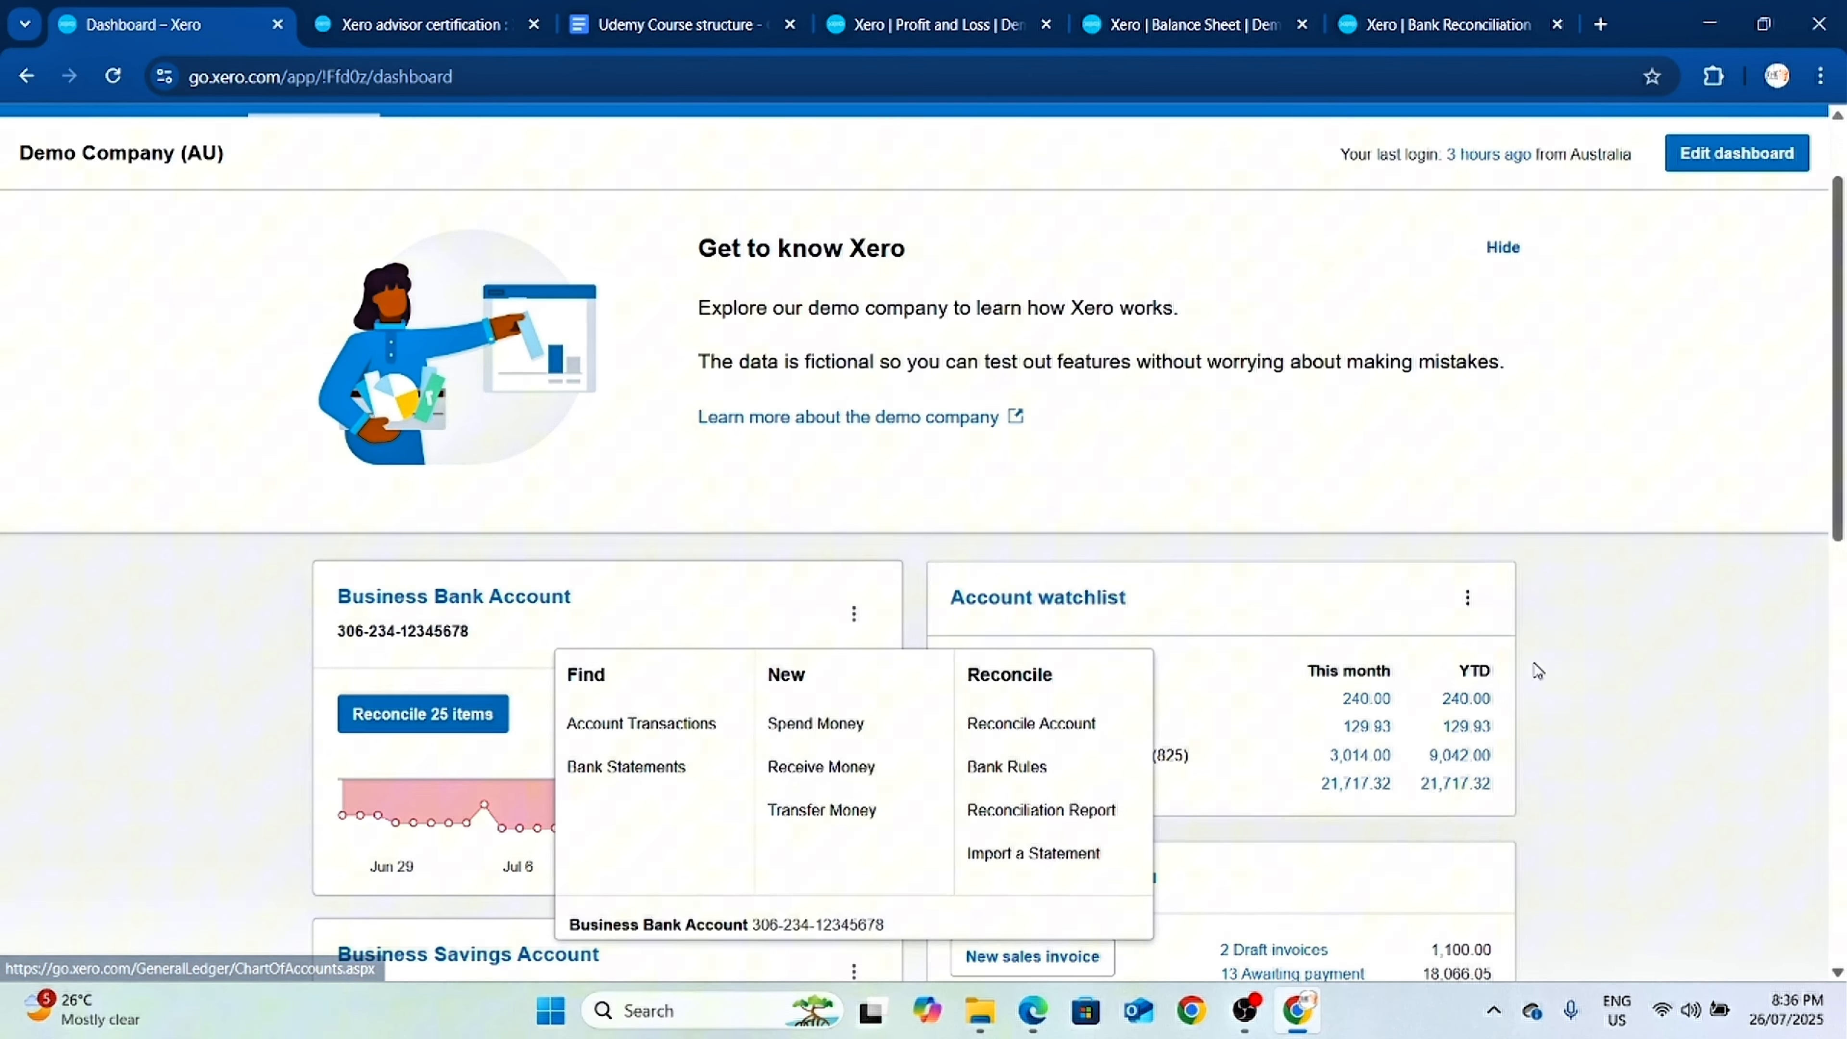
left_click(1578, 652)
scroll(653, 534, "up", 2)
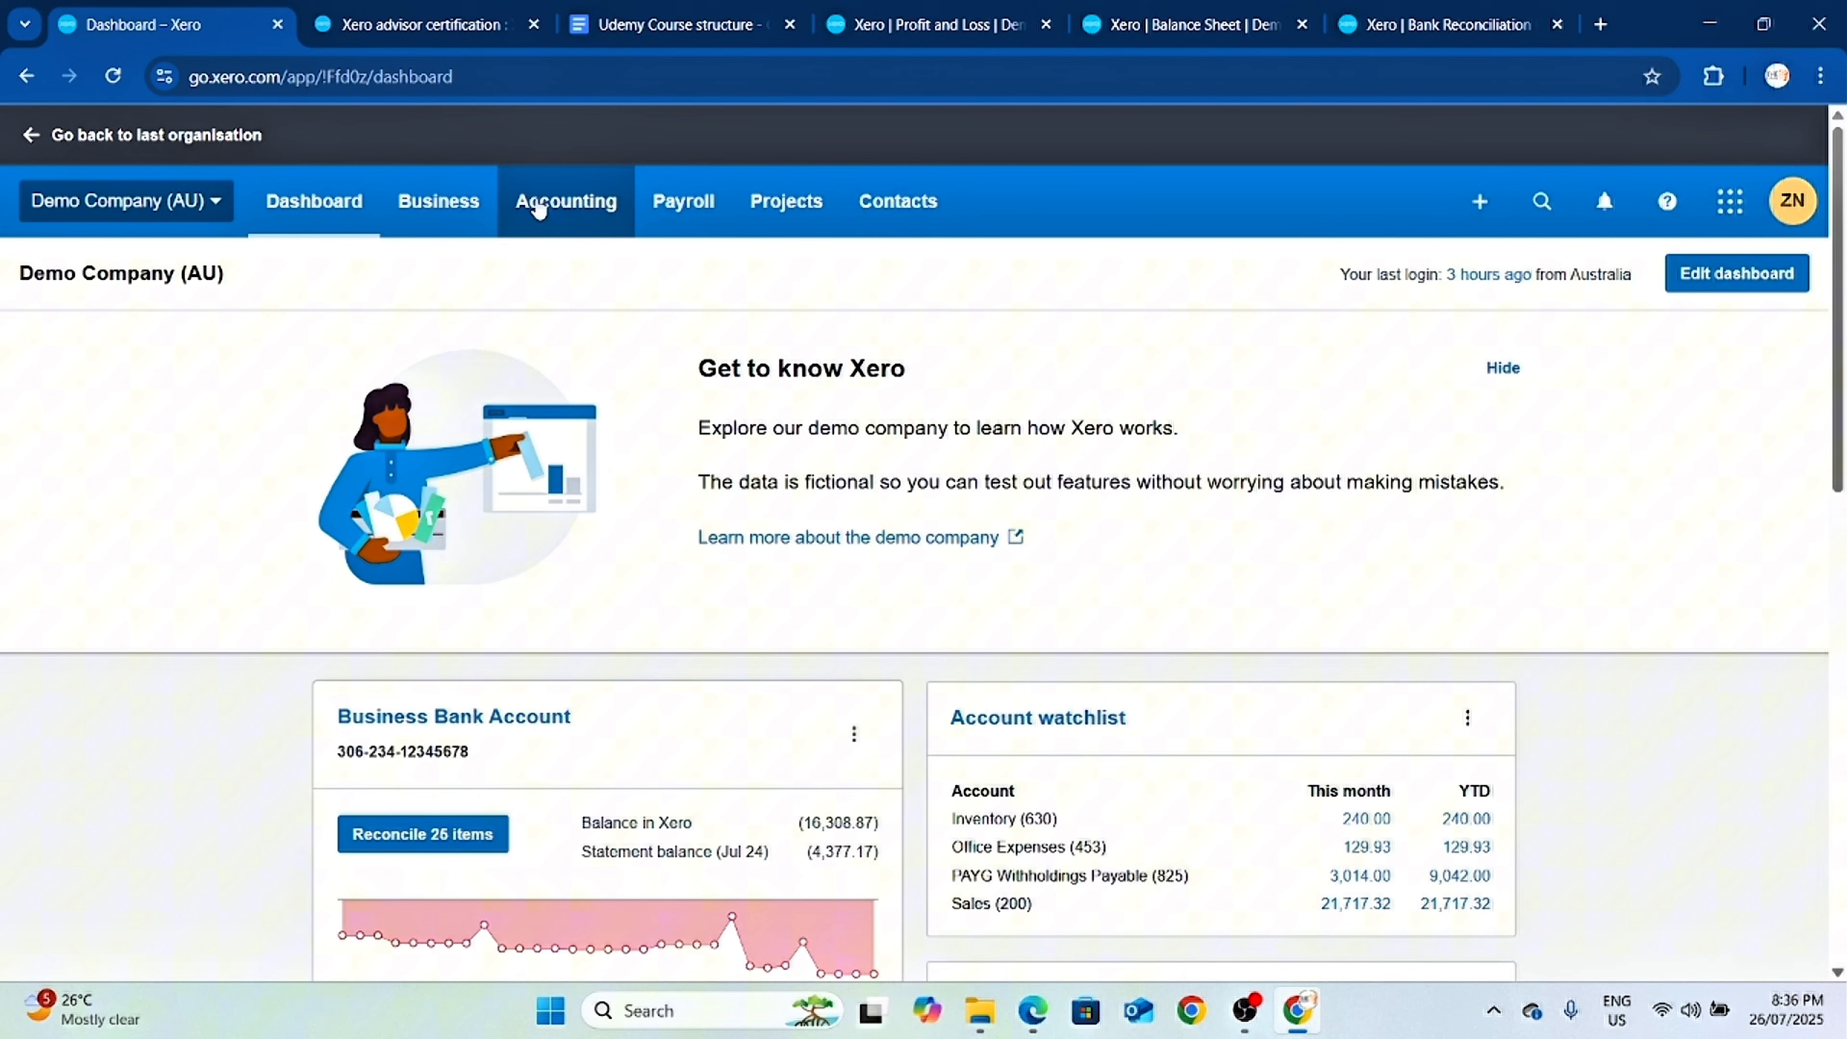
Open the Bank accounts page and review the statement and Xero balances of the business bank and savings accounts.
left_click(566, 202)
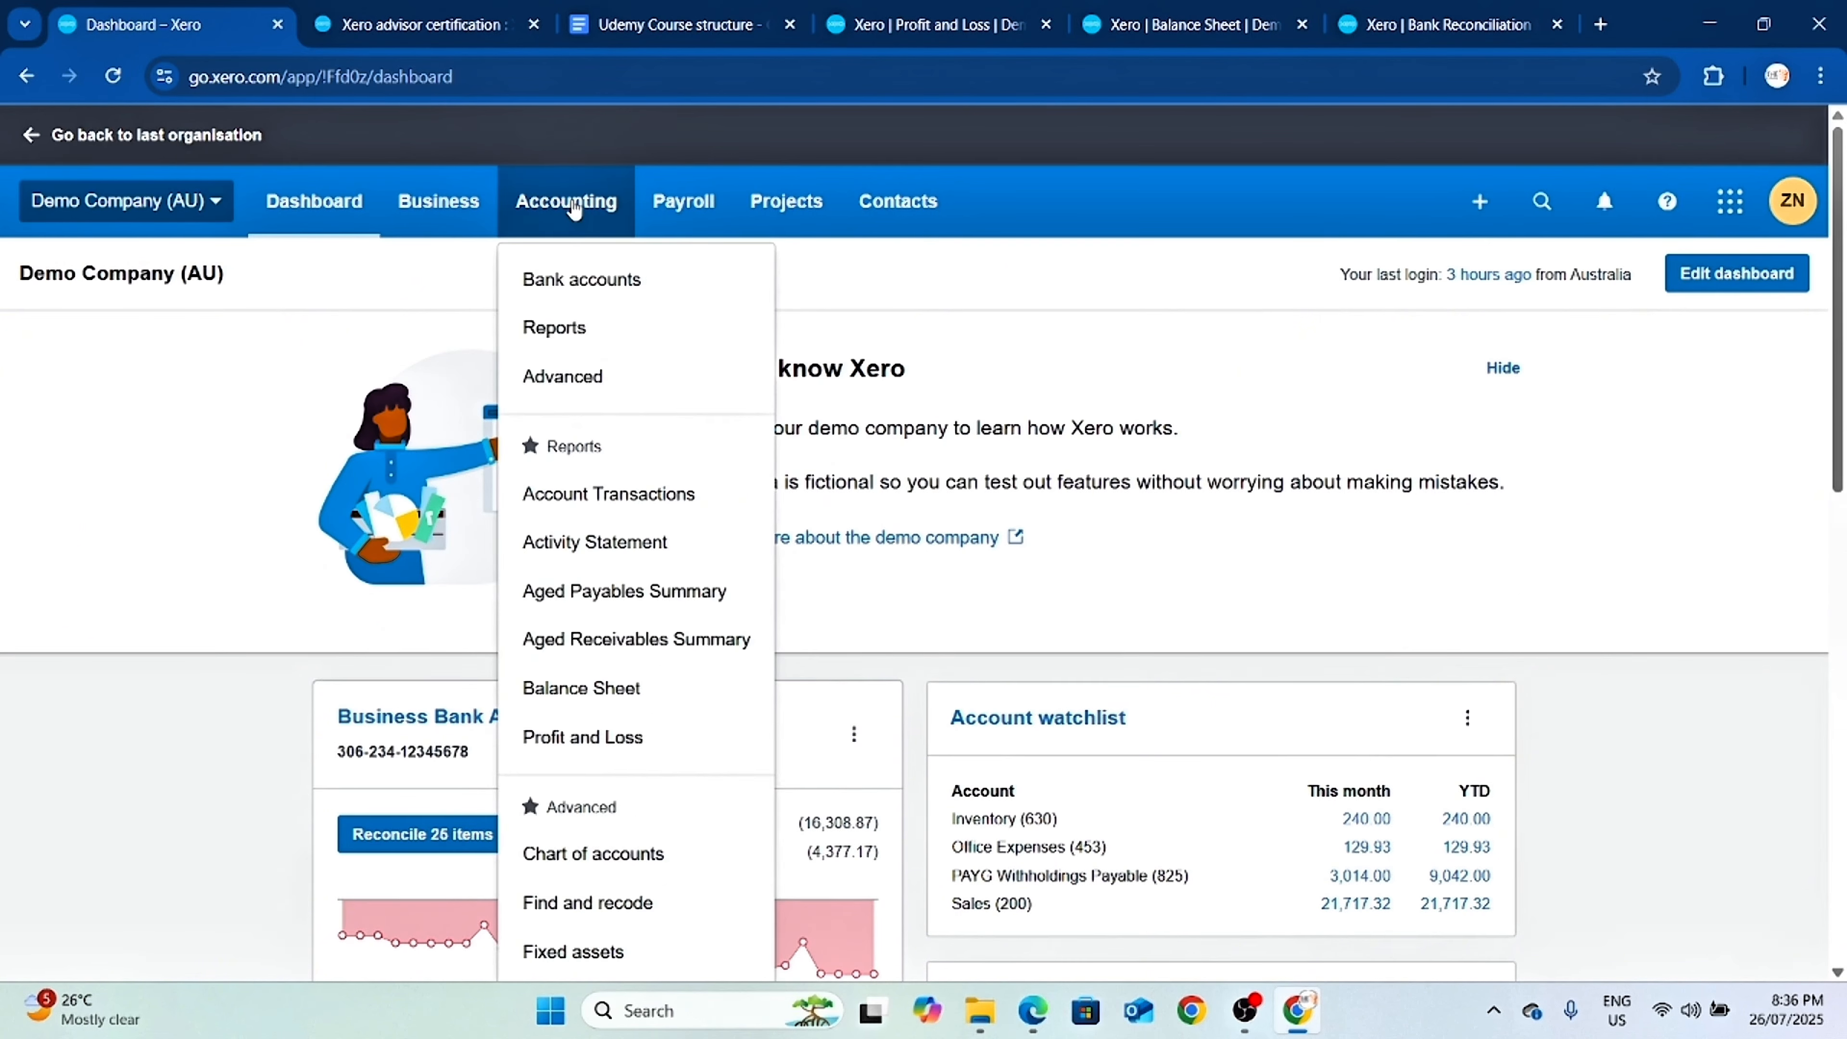
left_click(602, 288)
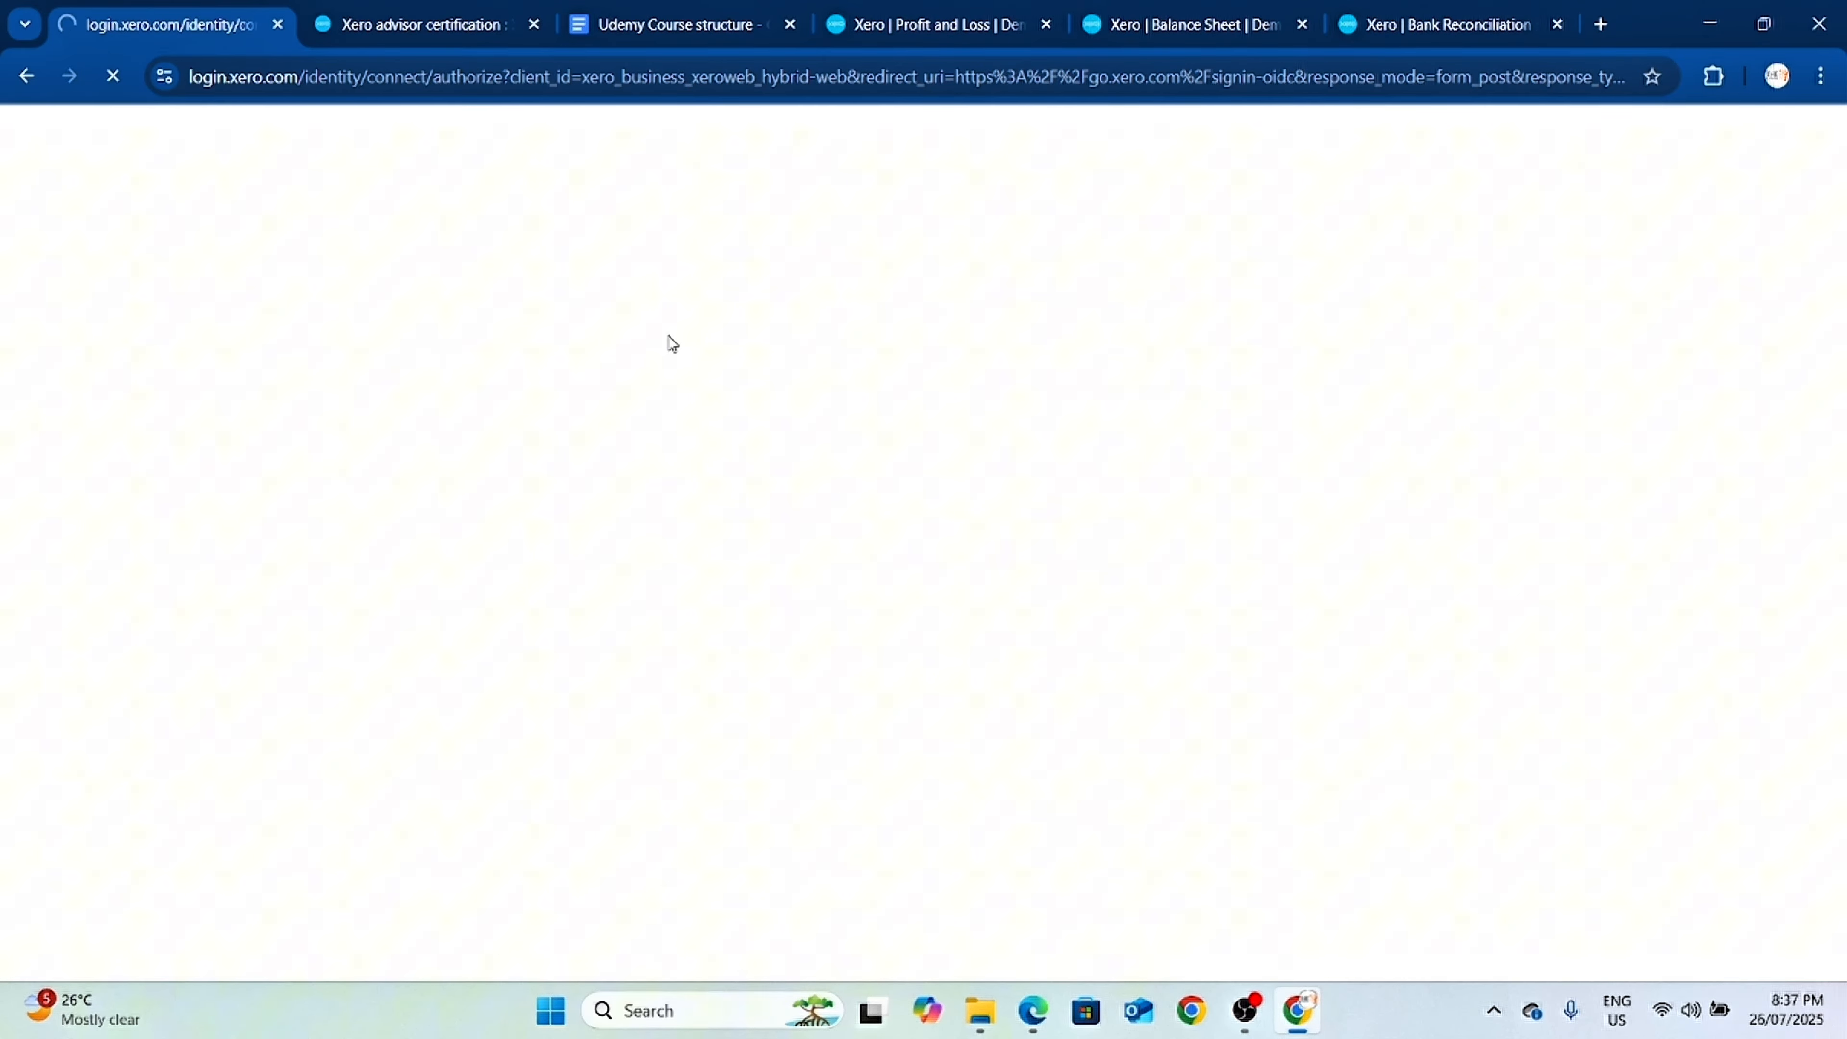
scroll(856, 496, "down", 4)
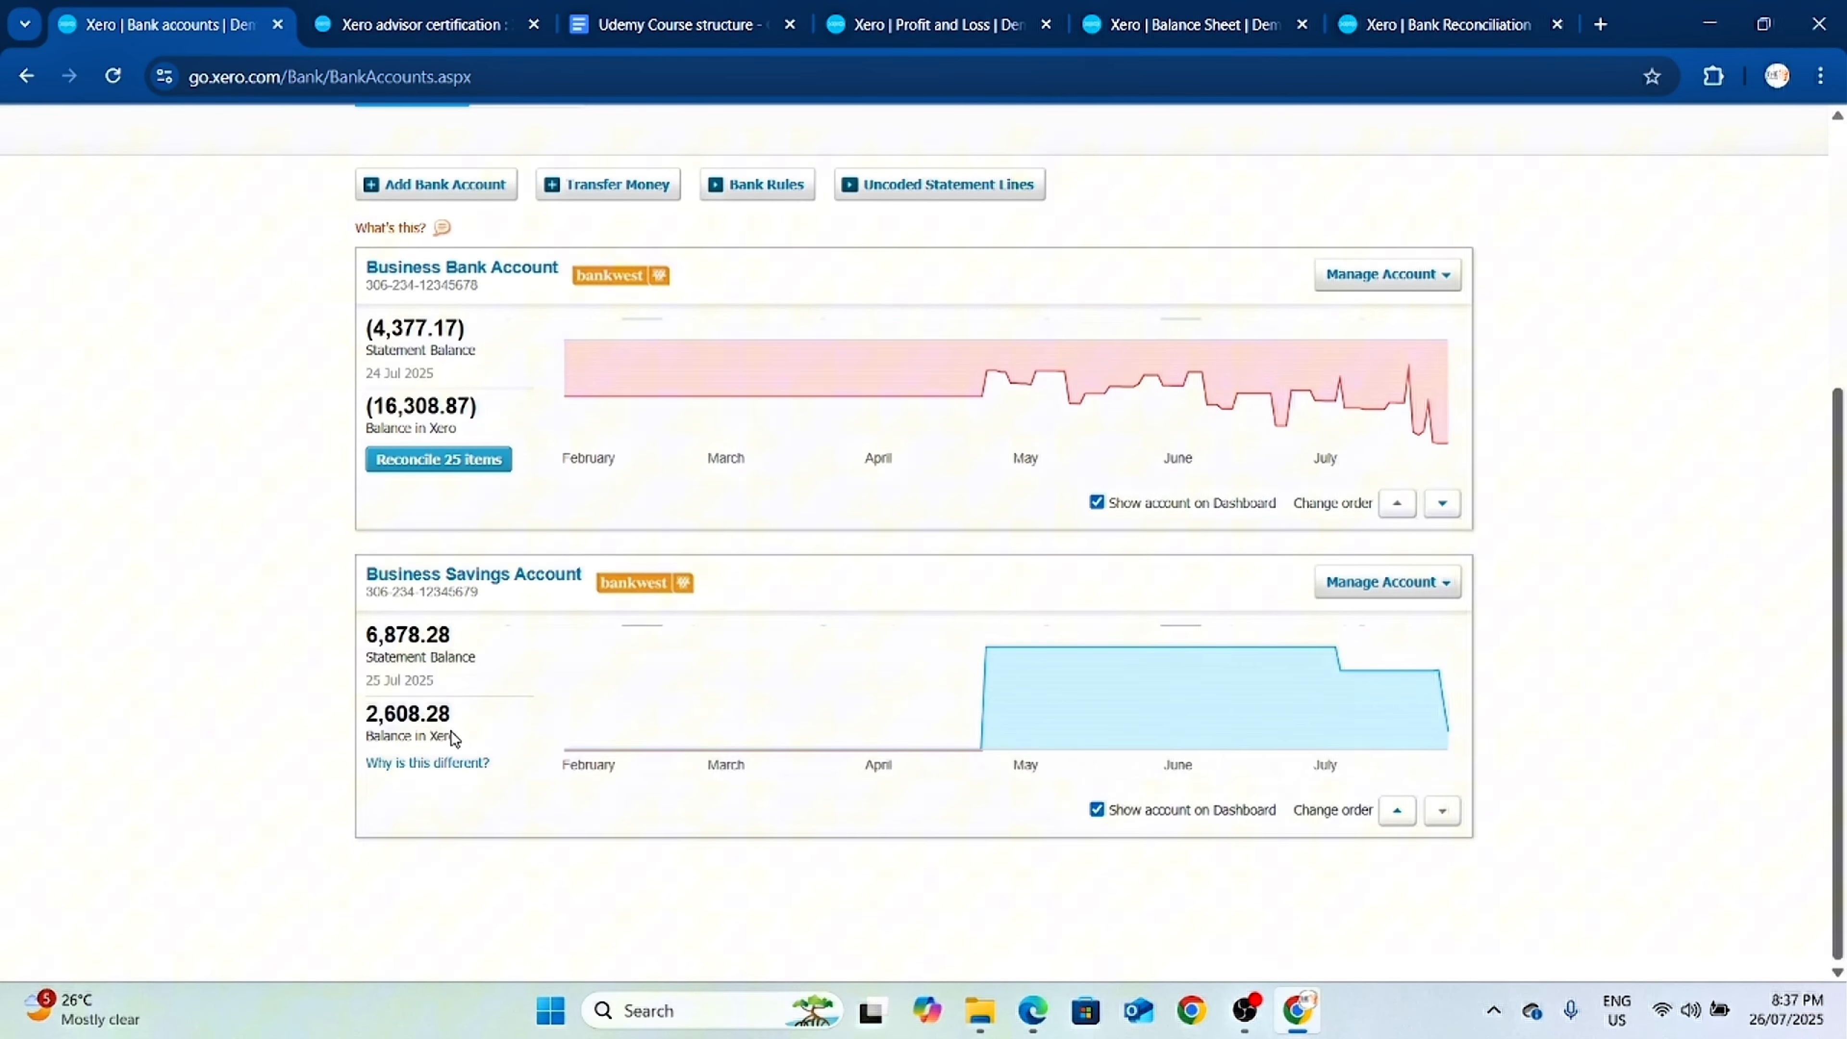
scroll(619, 294, "up", 5)
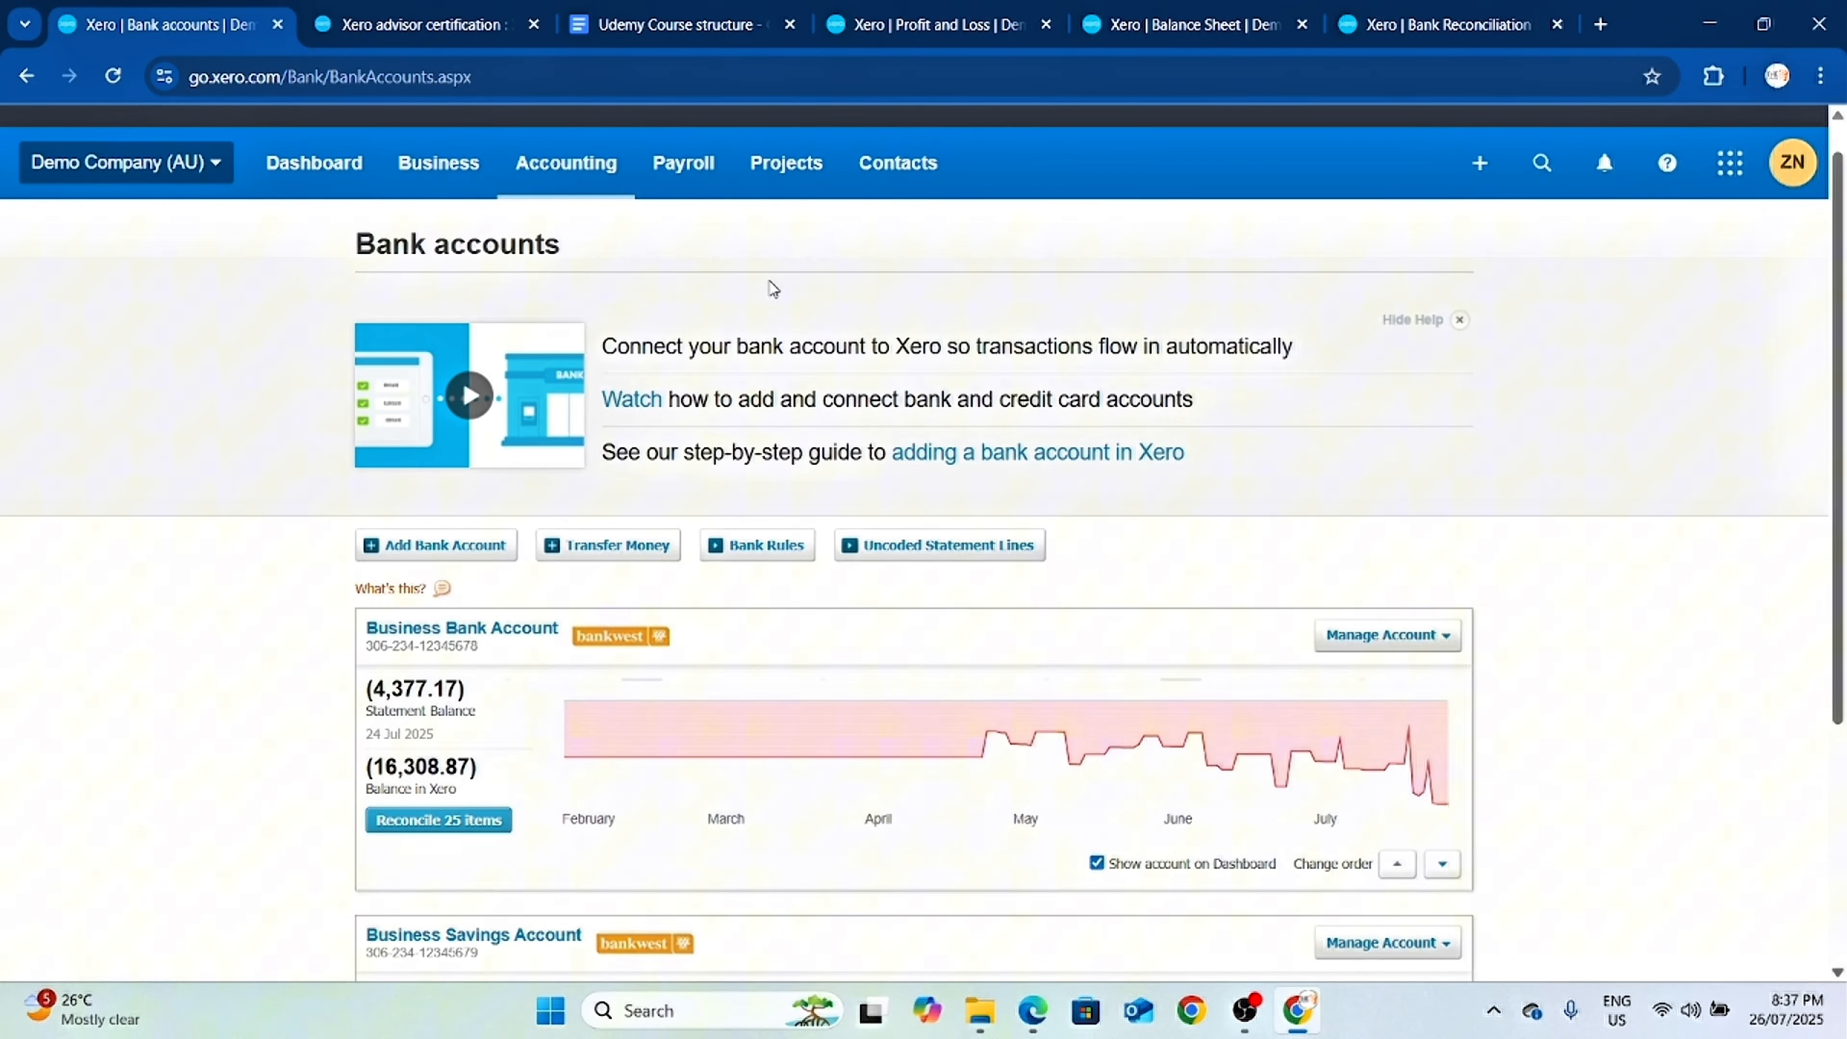
scroll(829, 422, "down", 3)
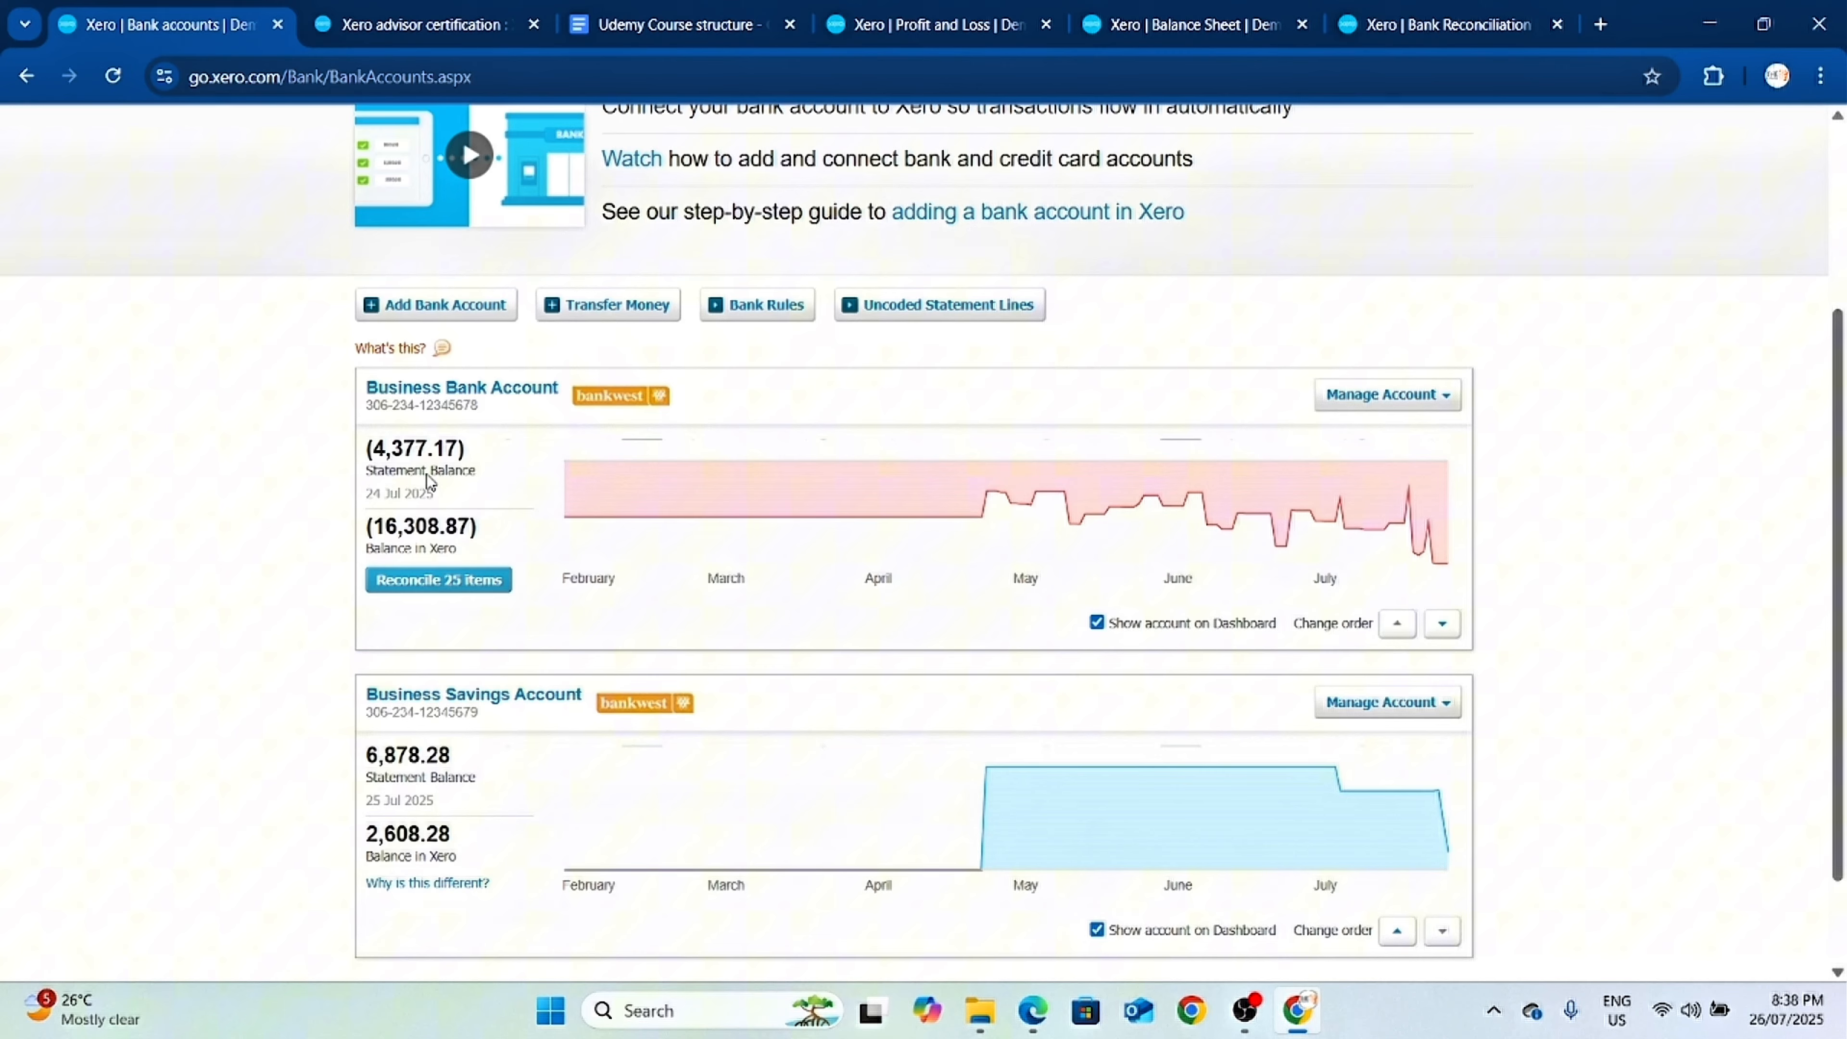
scroll(816, 544, "down", 2)
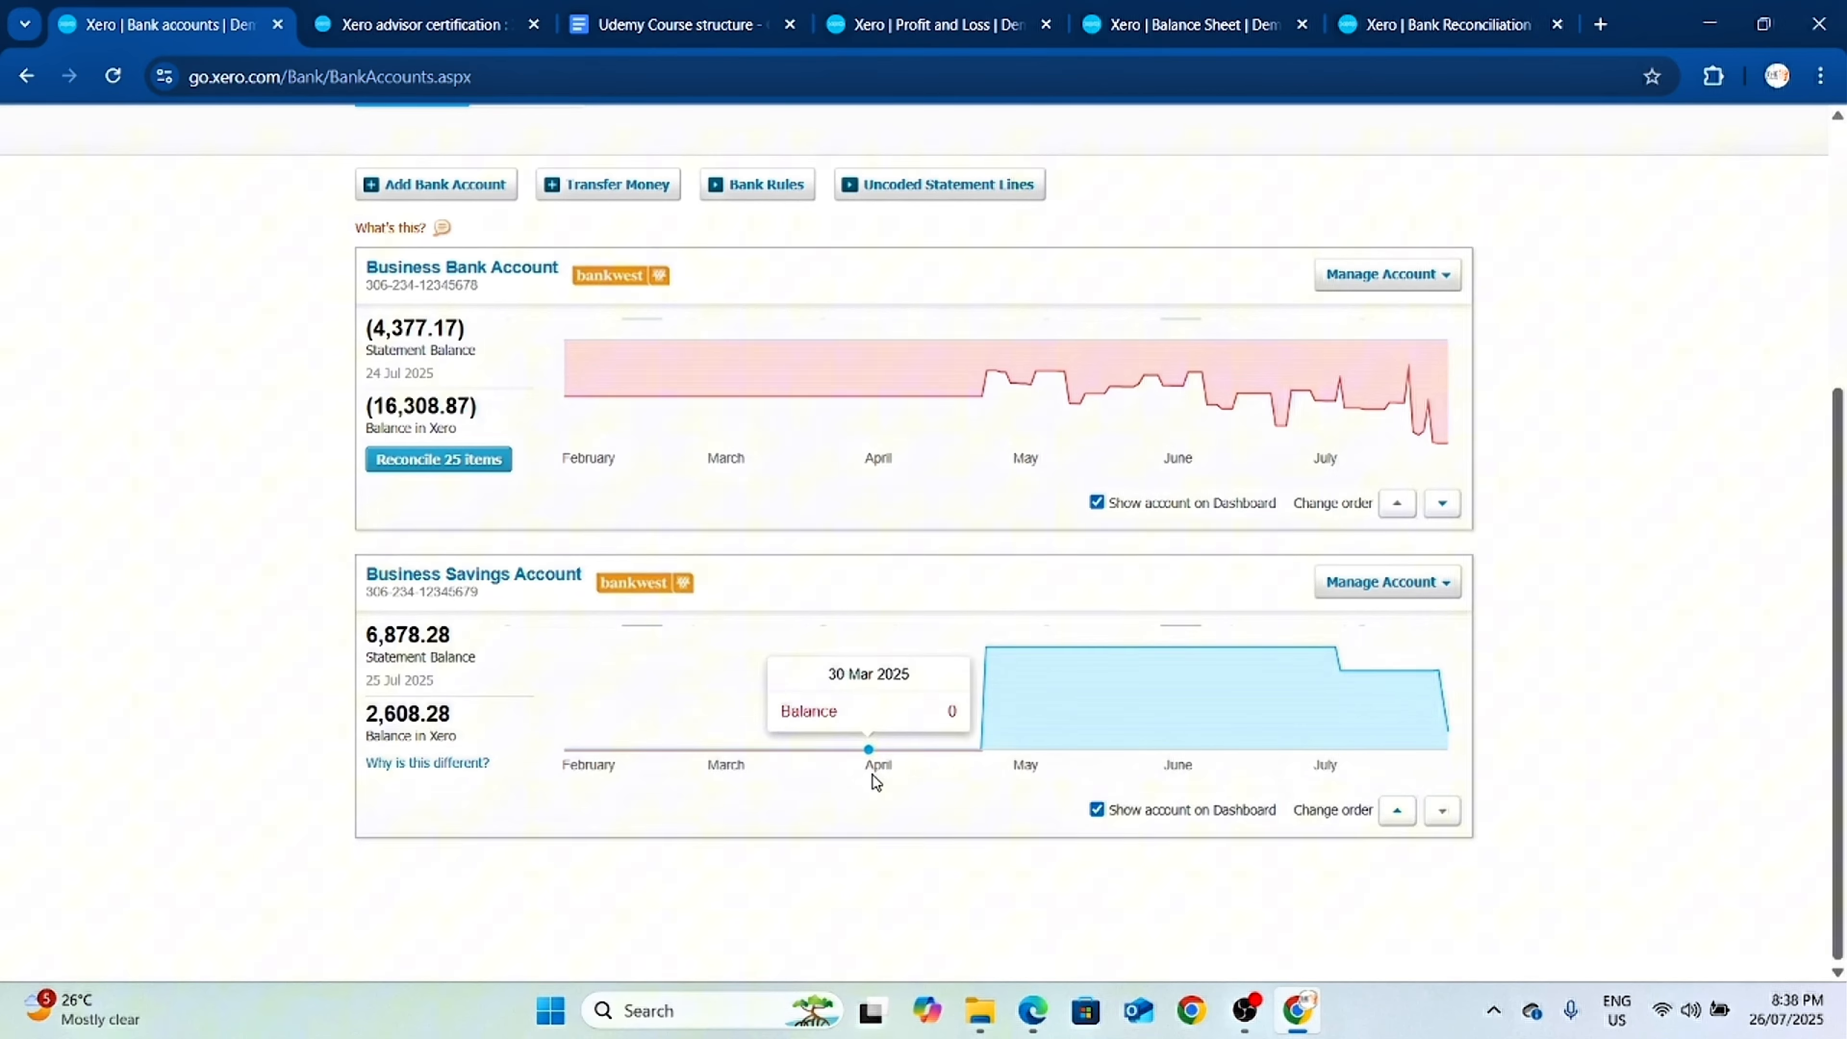
scroll(943, 730, "up", 7)
scroll(775, 677, "down", 1)
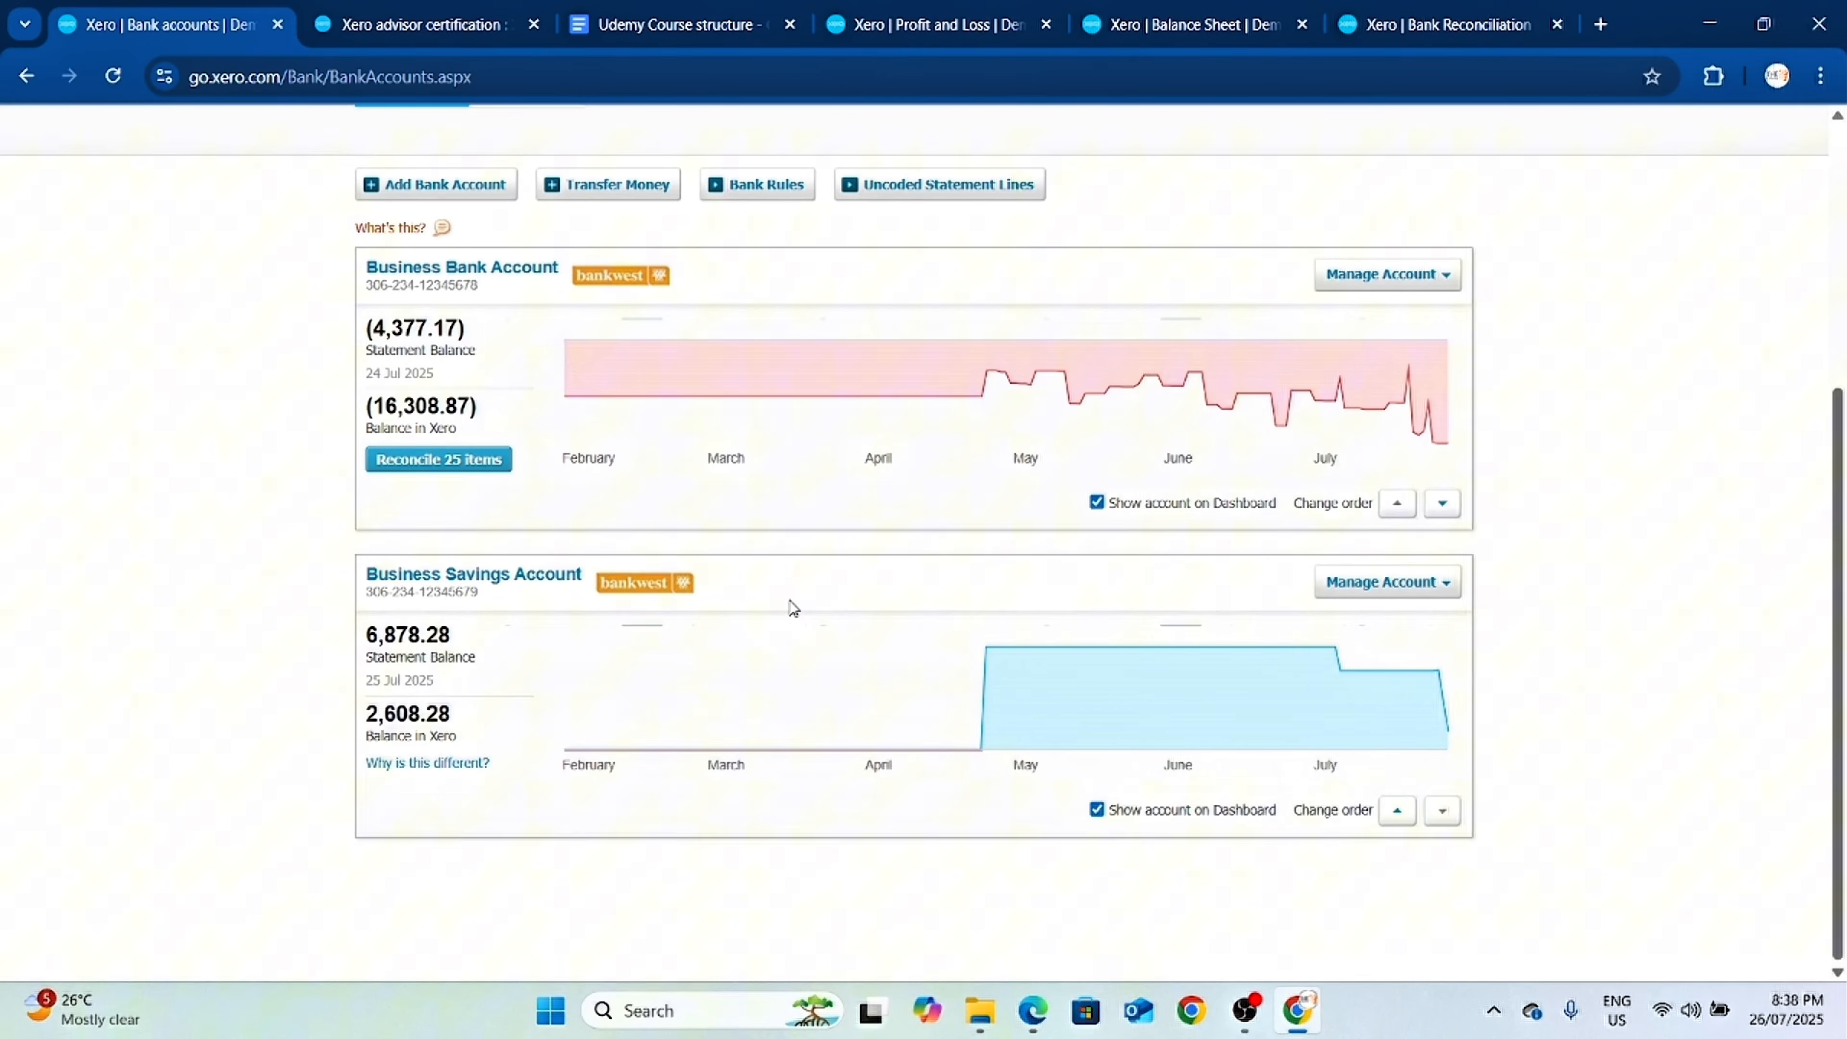
scroll(773, 549, "up", 5)
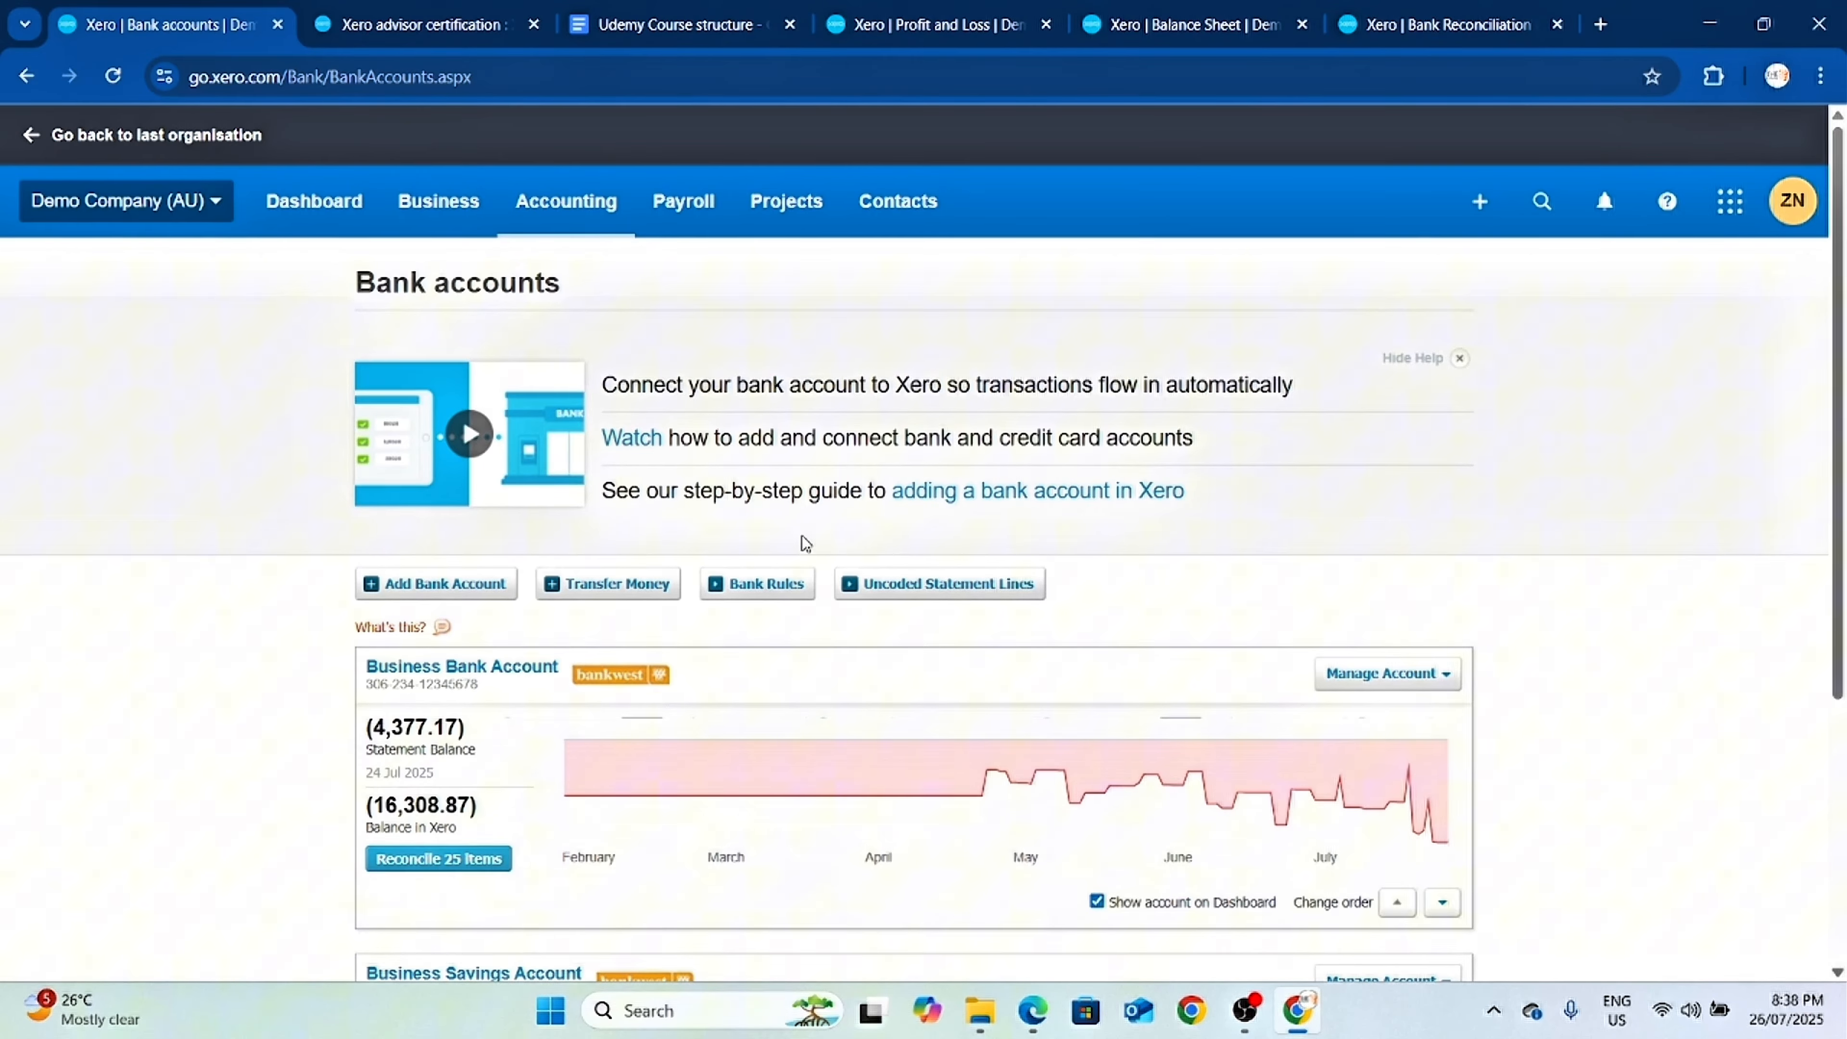
scroll(803, 556, "down", 5)
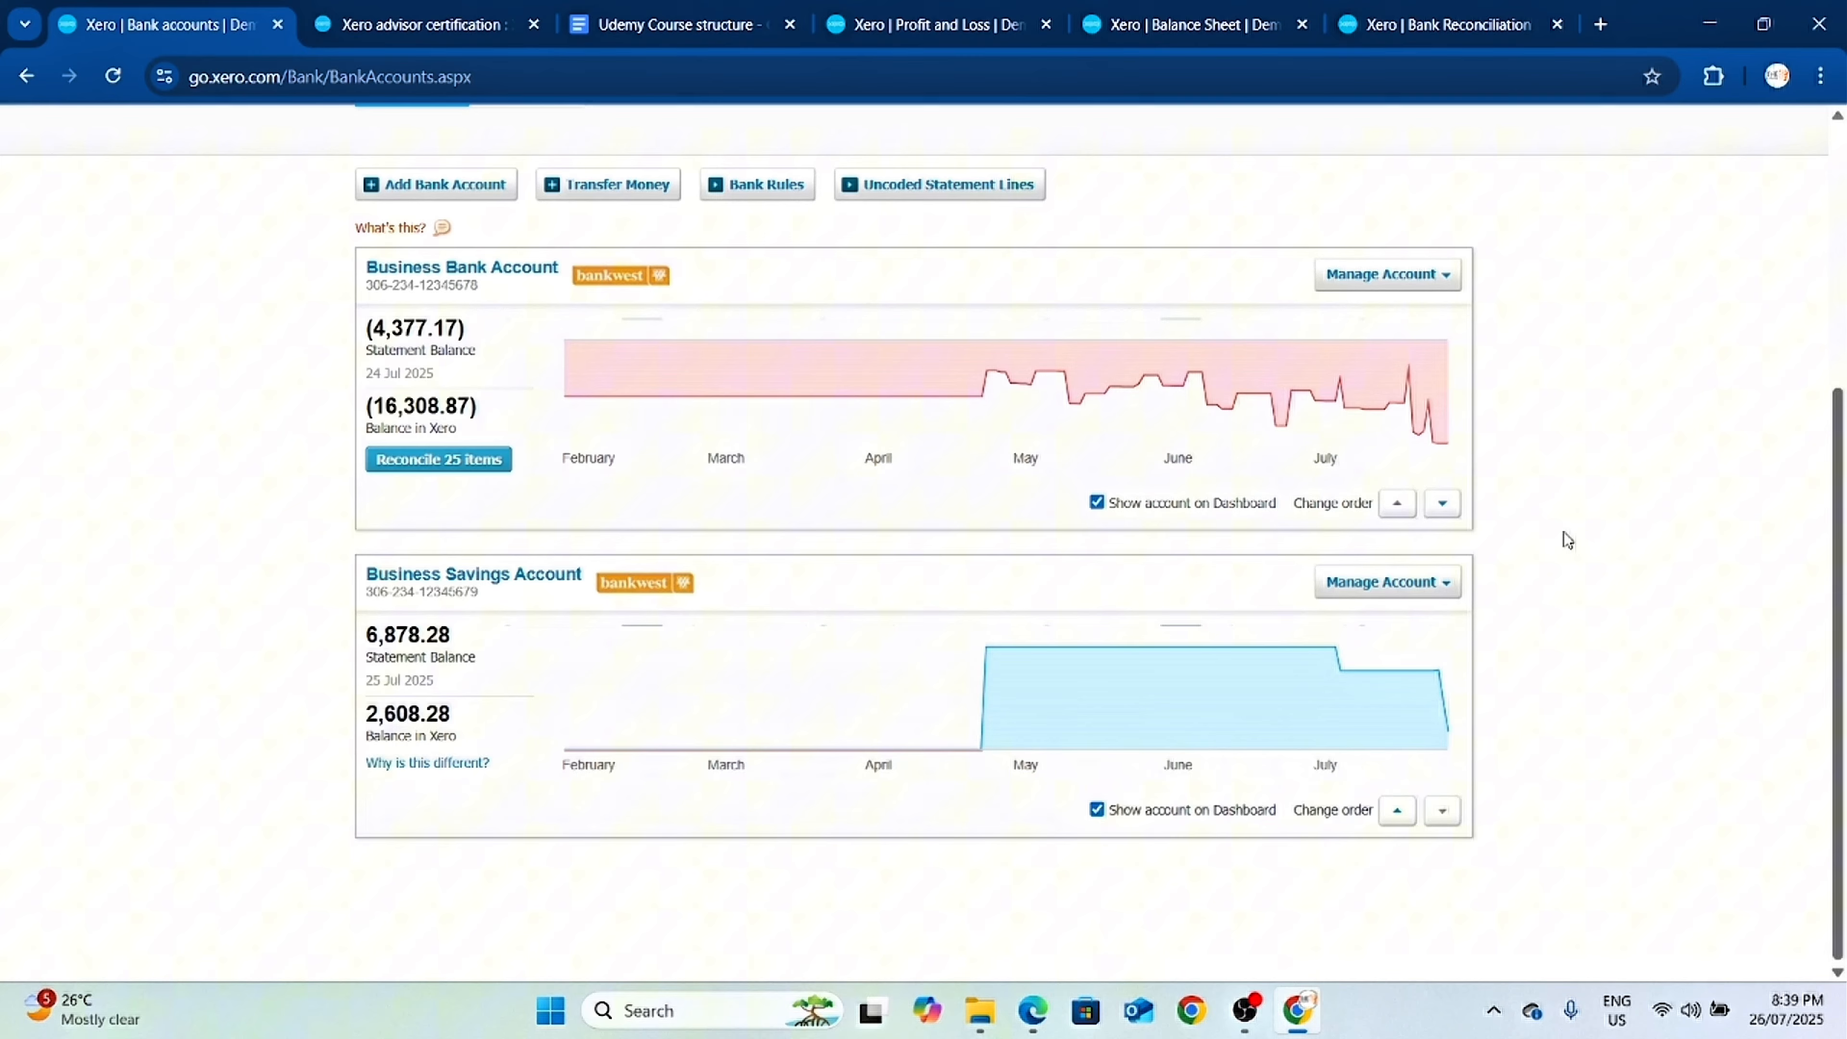
scroll(690, 664, "up", 5)
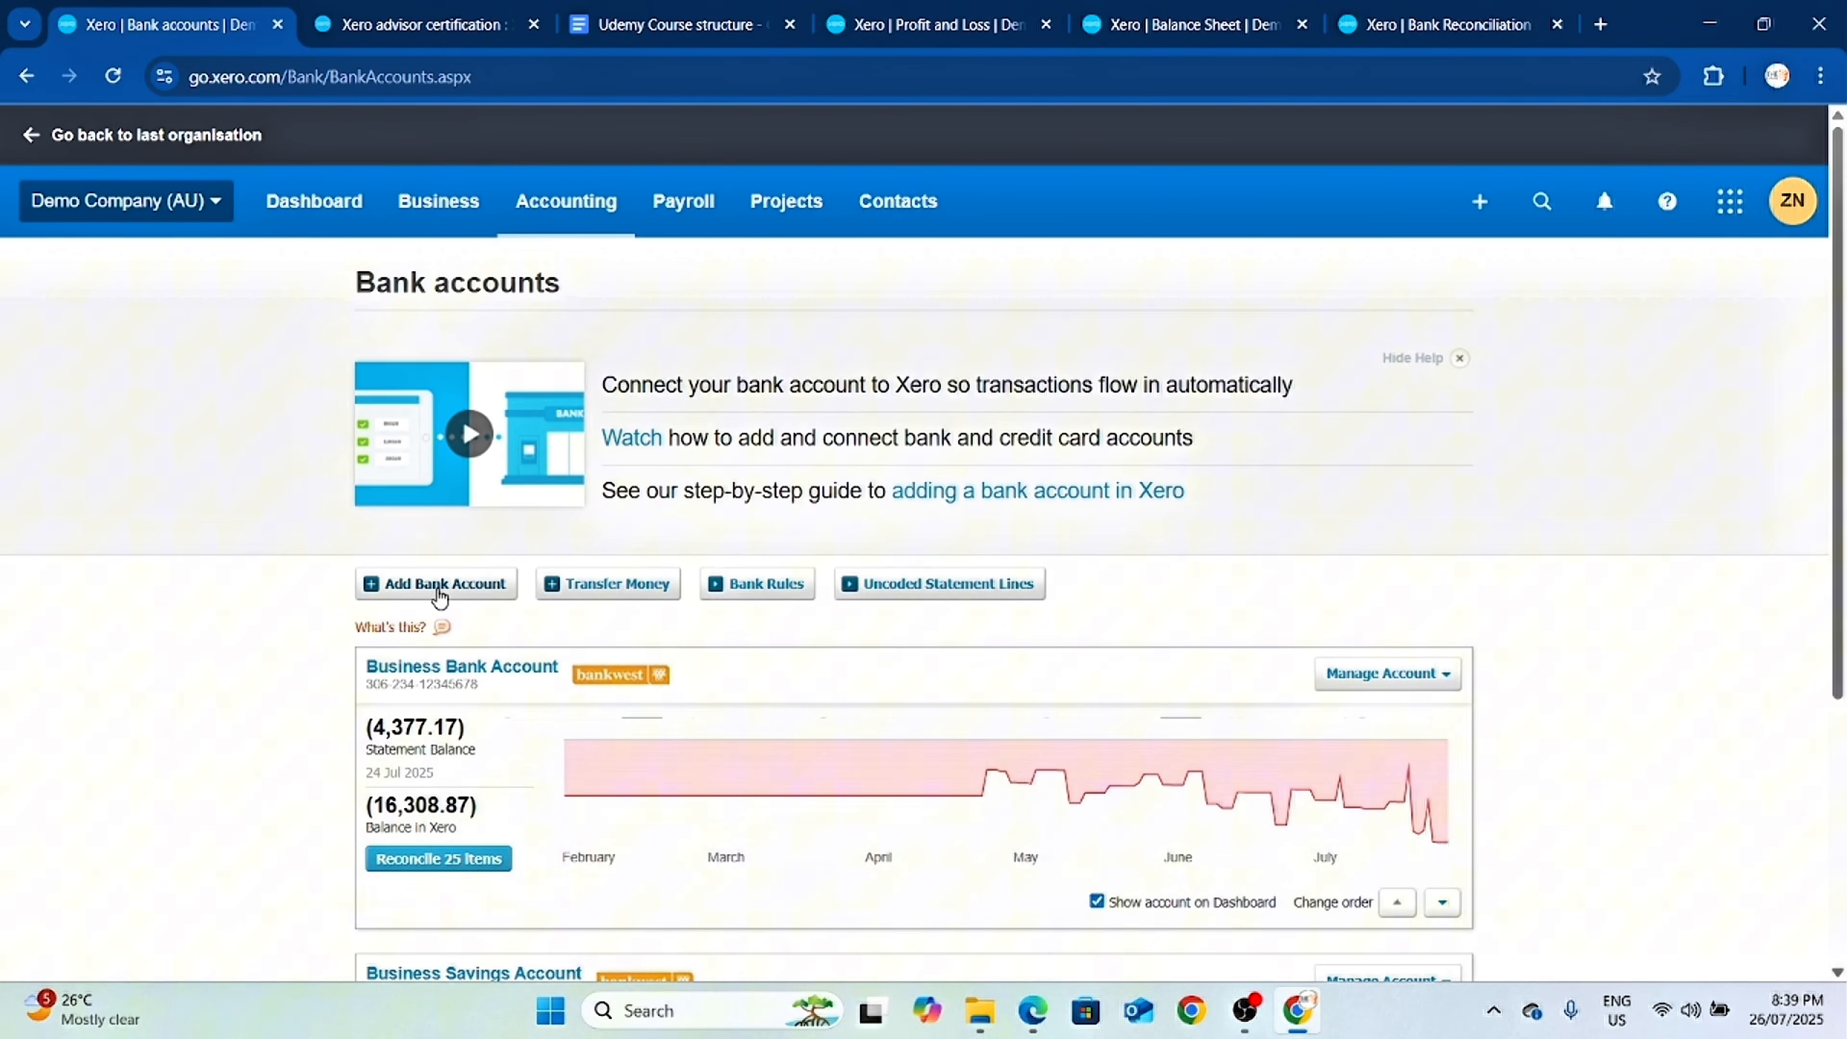
Start adding a bank account, search the Australian banks for "nationa" and choose National Australia Bank NAB (AU).
scroll(739, 612, "down", 2)
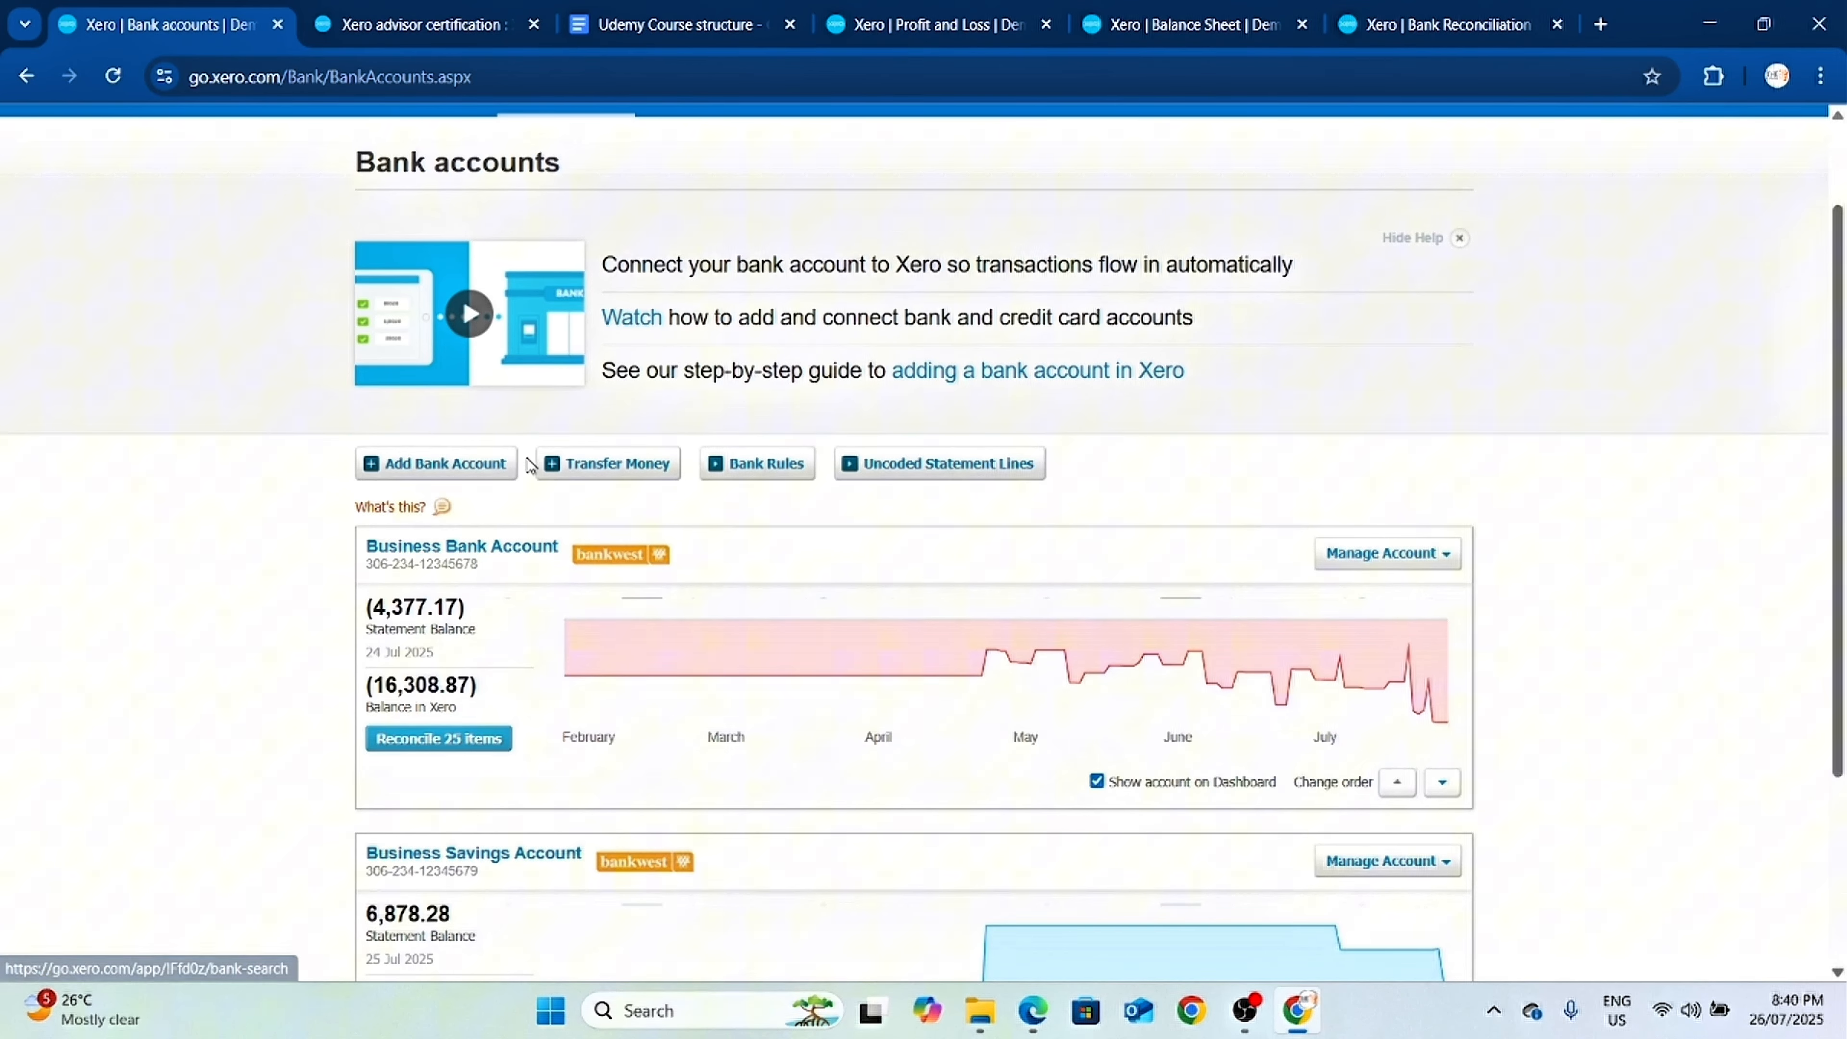
left_click(466, 466)
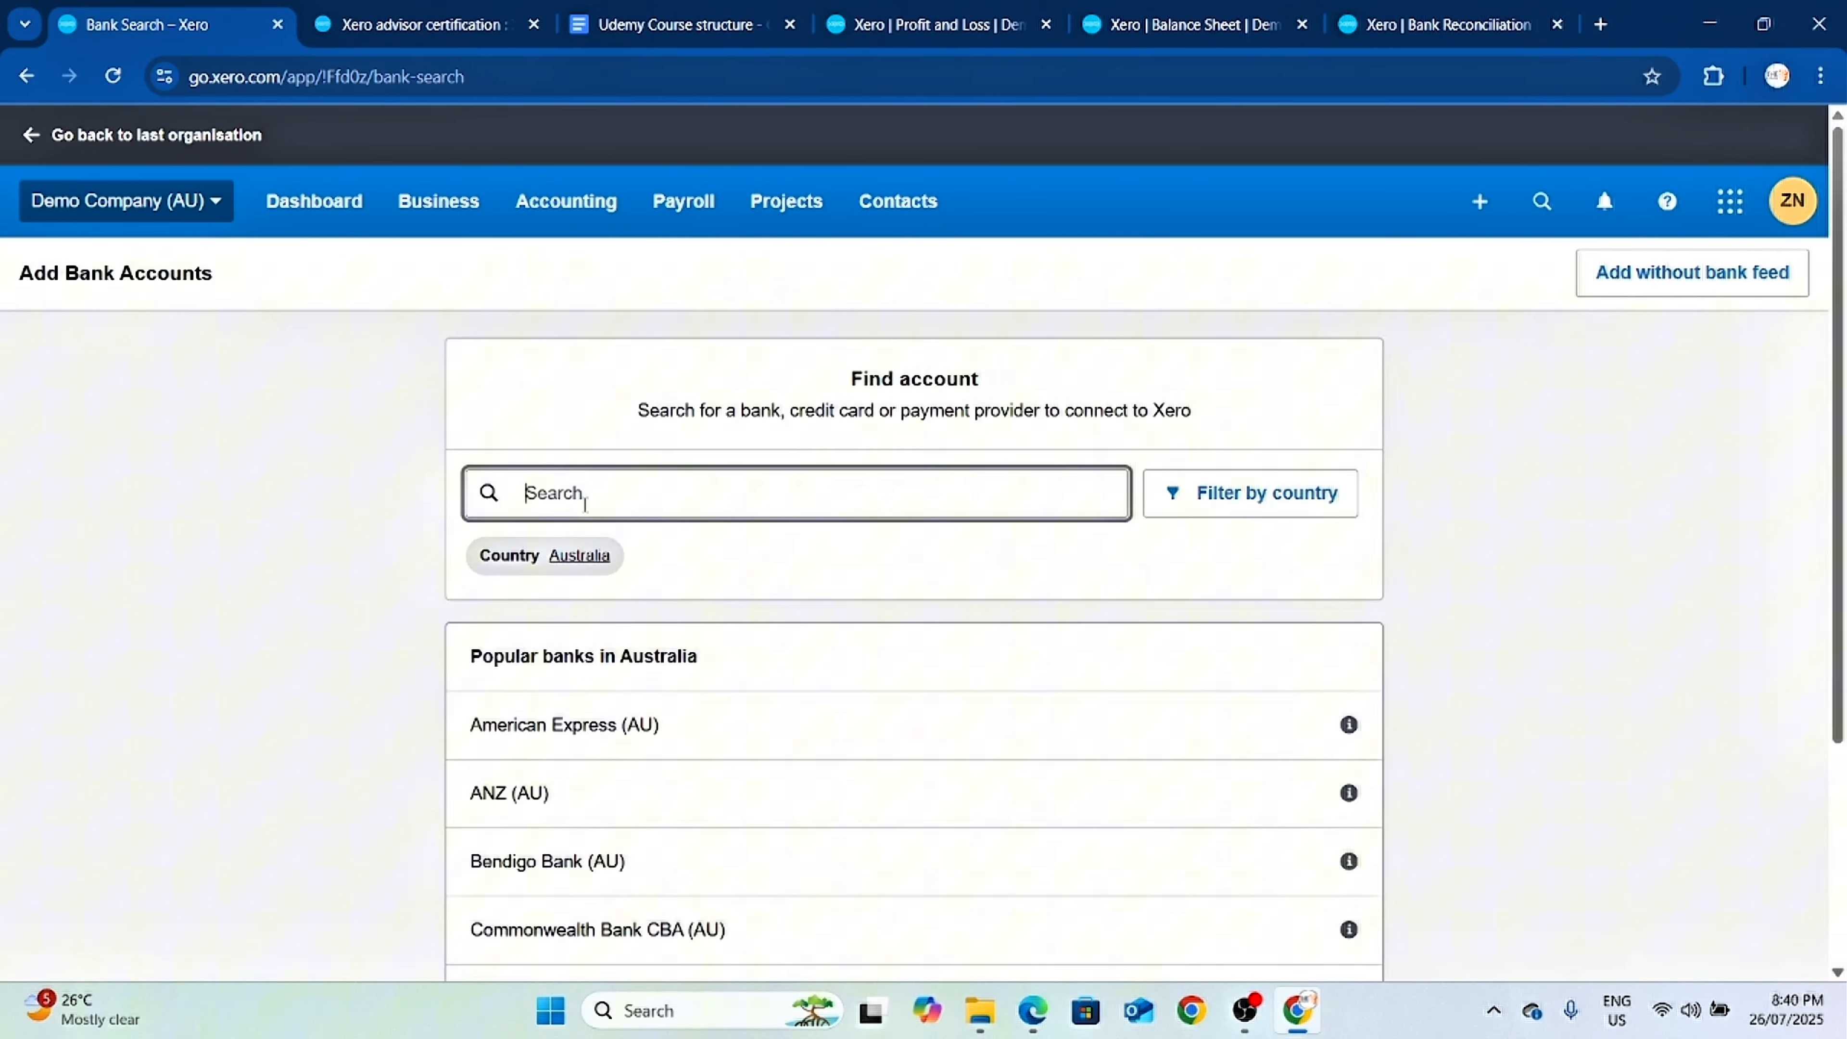
scroll(733, 545, "down", 1)
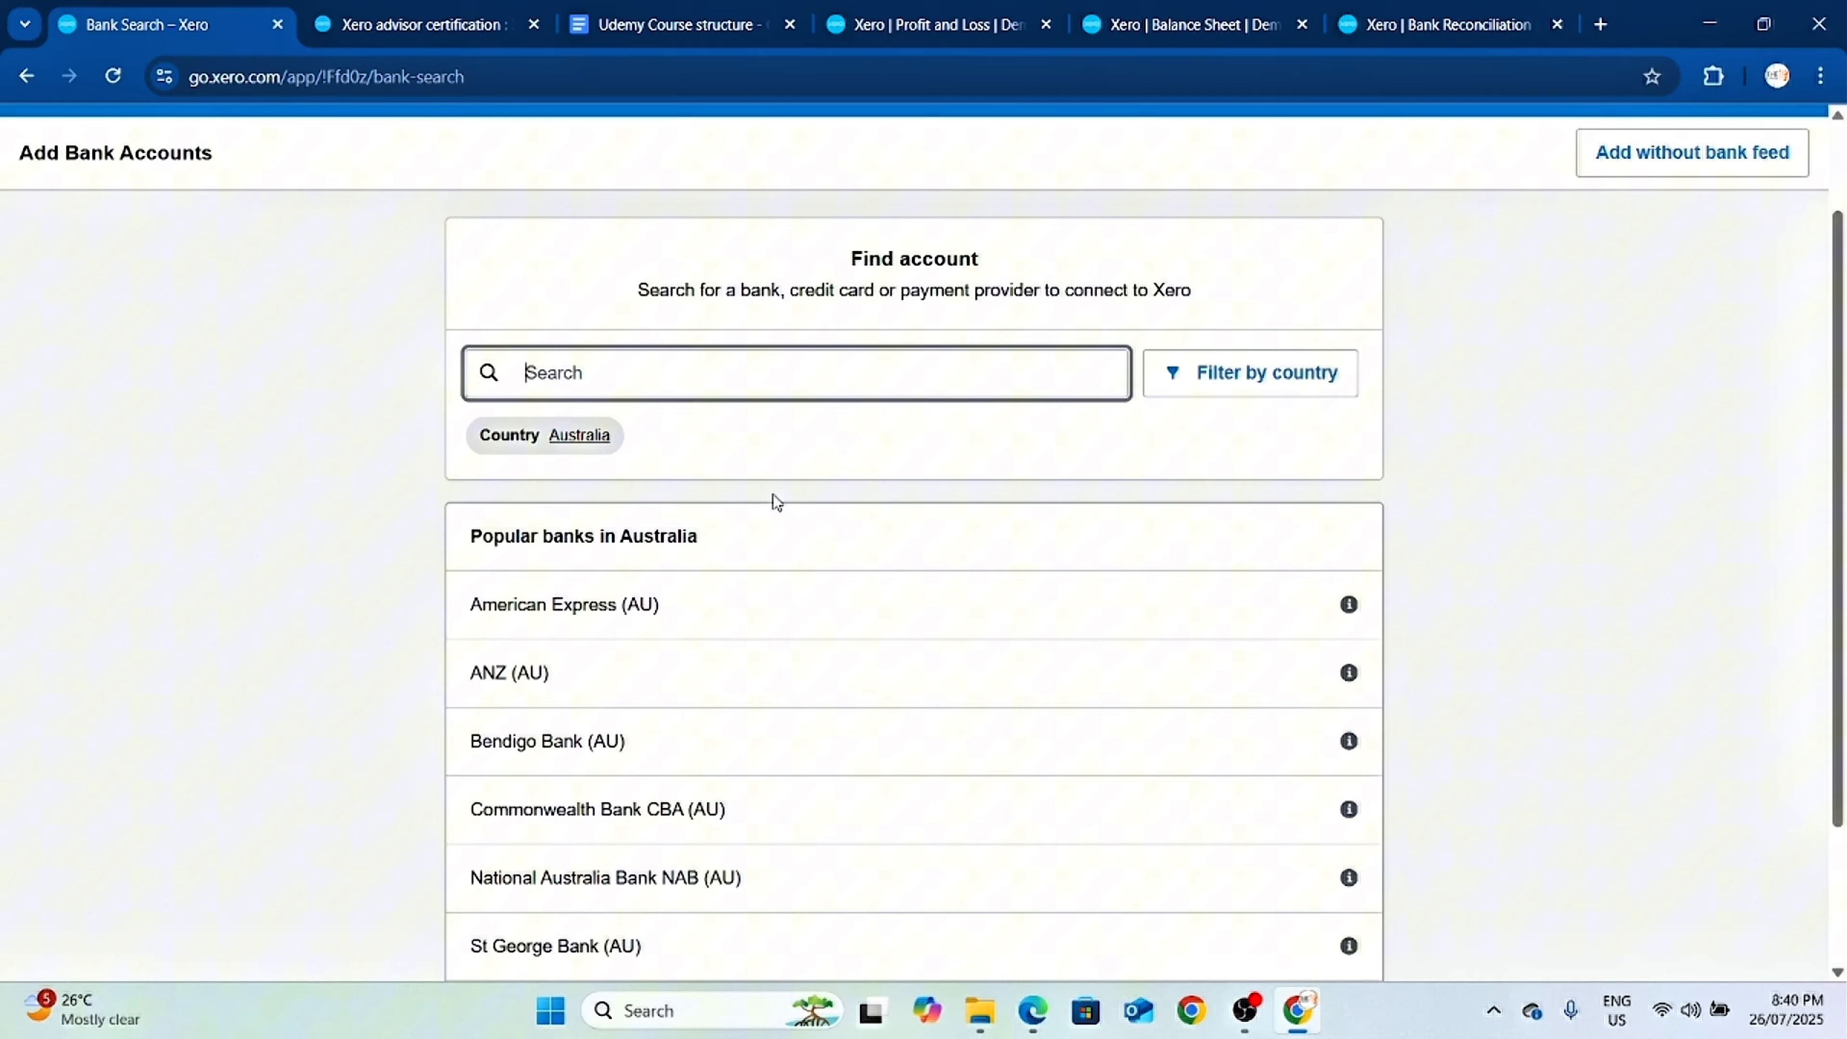
scroll(773, 494, "down", 3)
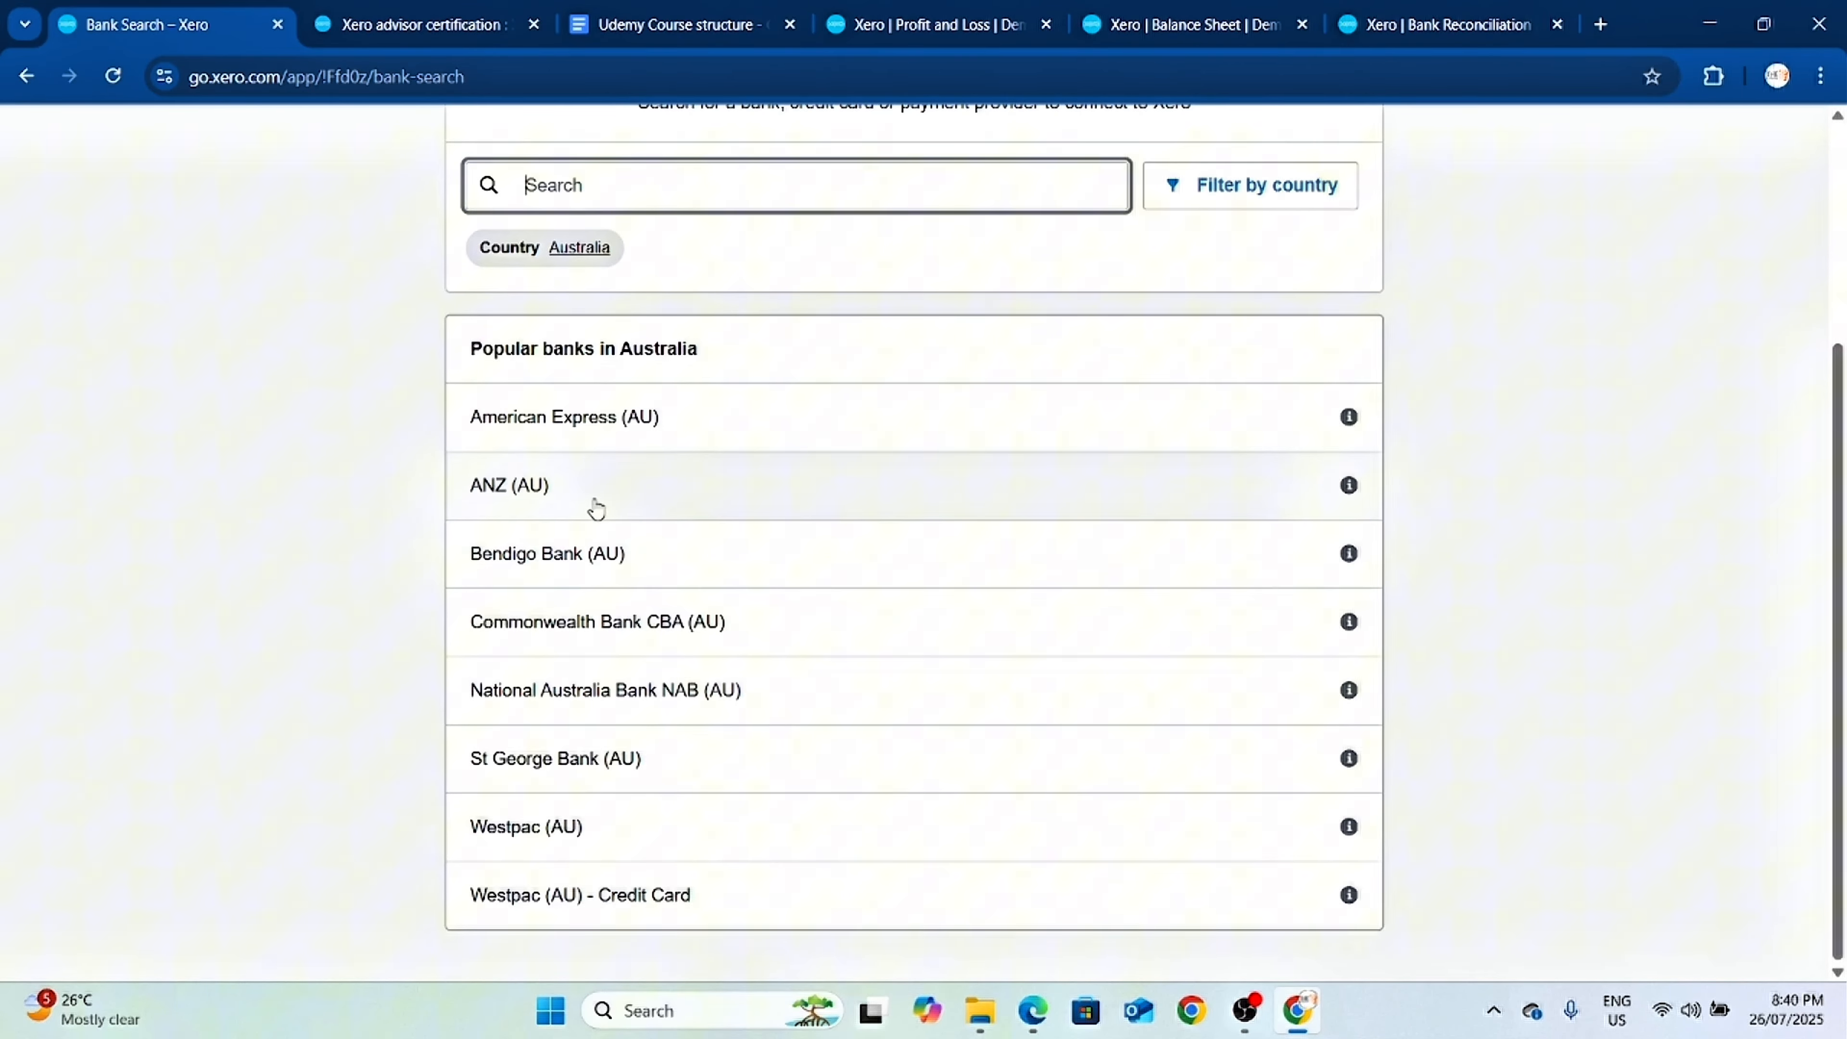
scroll(721, 518, "up", 2)
left_click(587, 303)
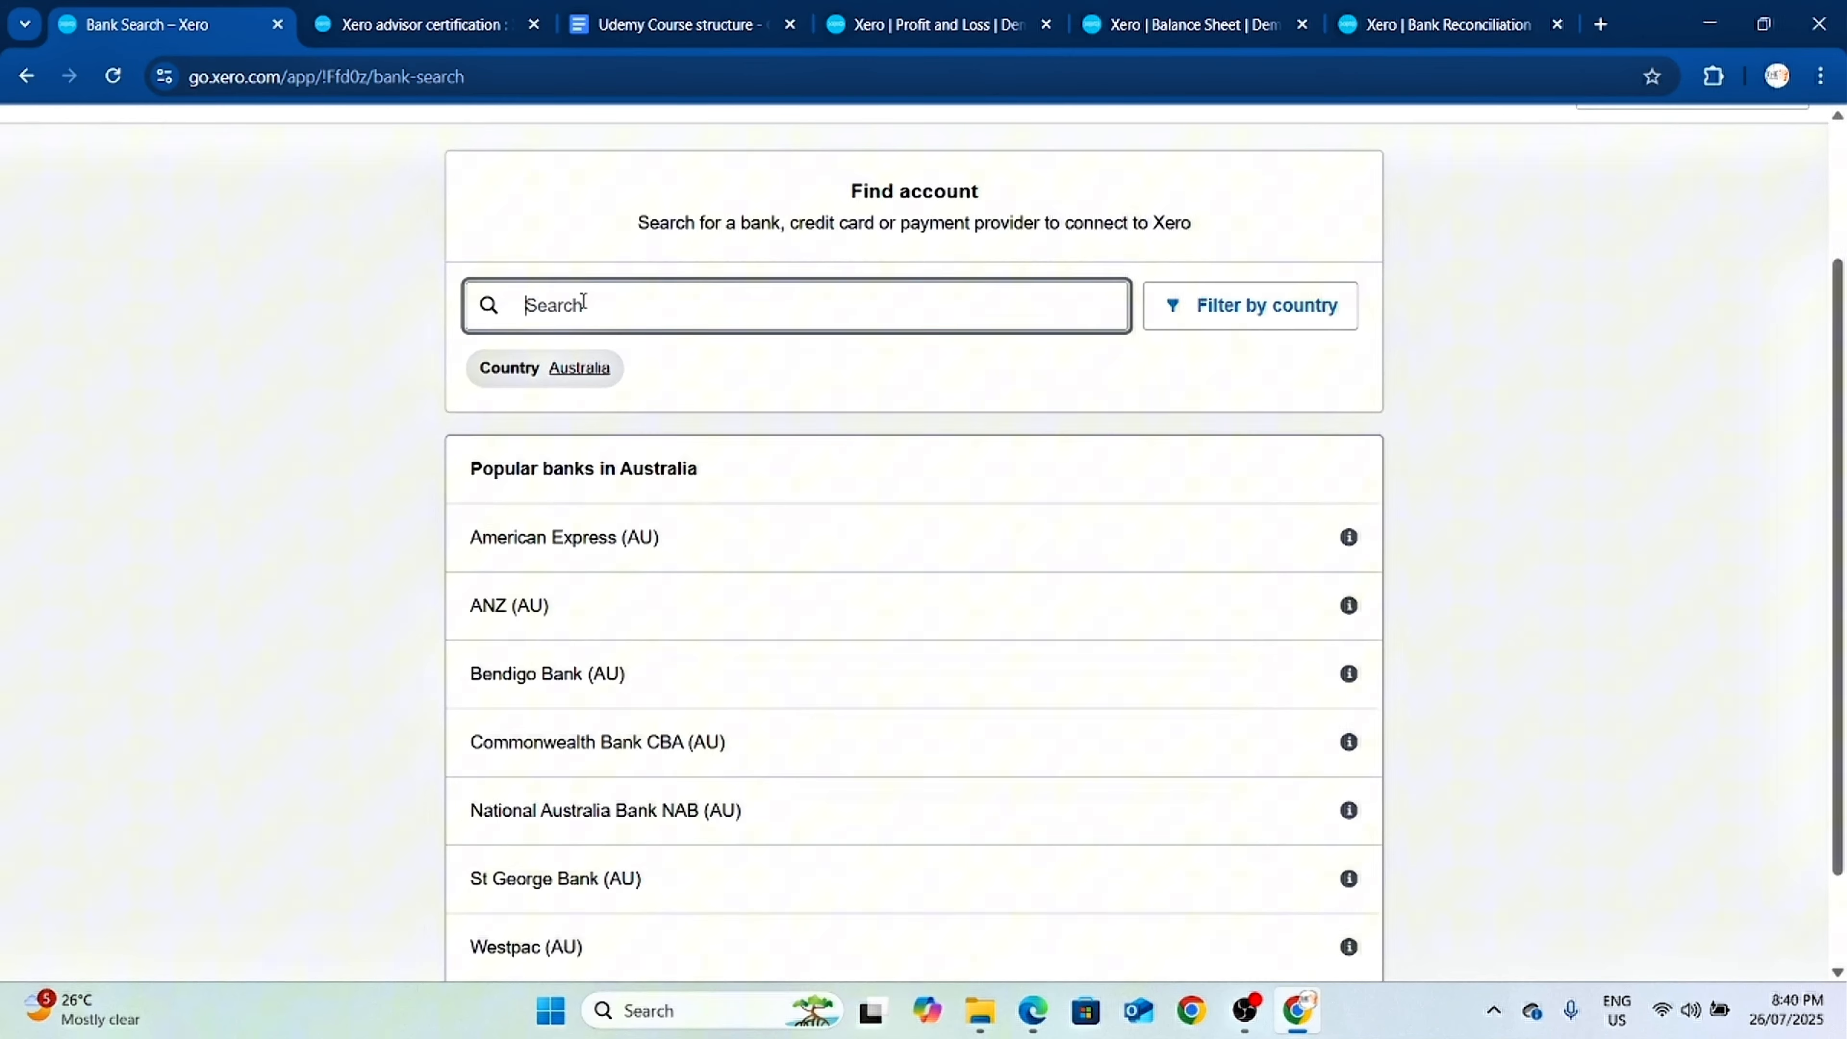
type("nationa")
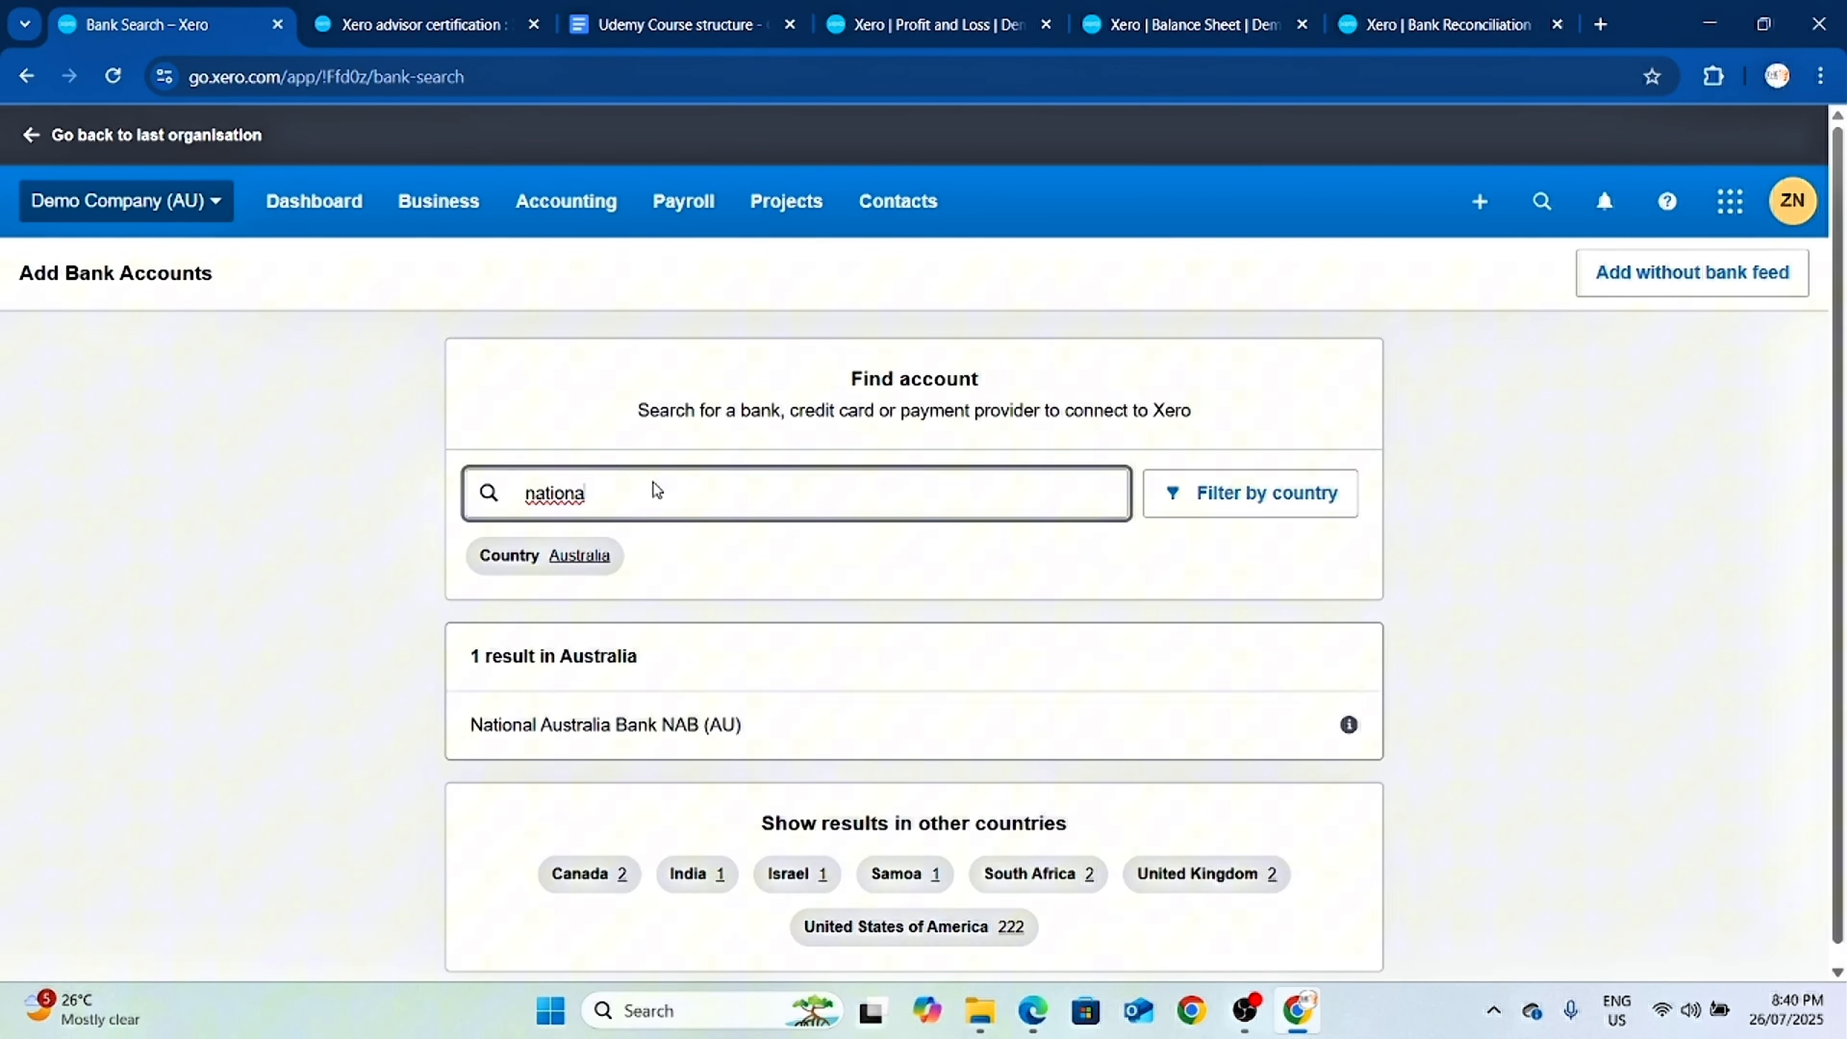
left_click(562, 741)
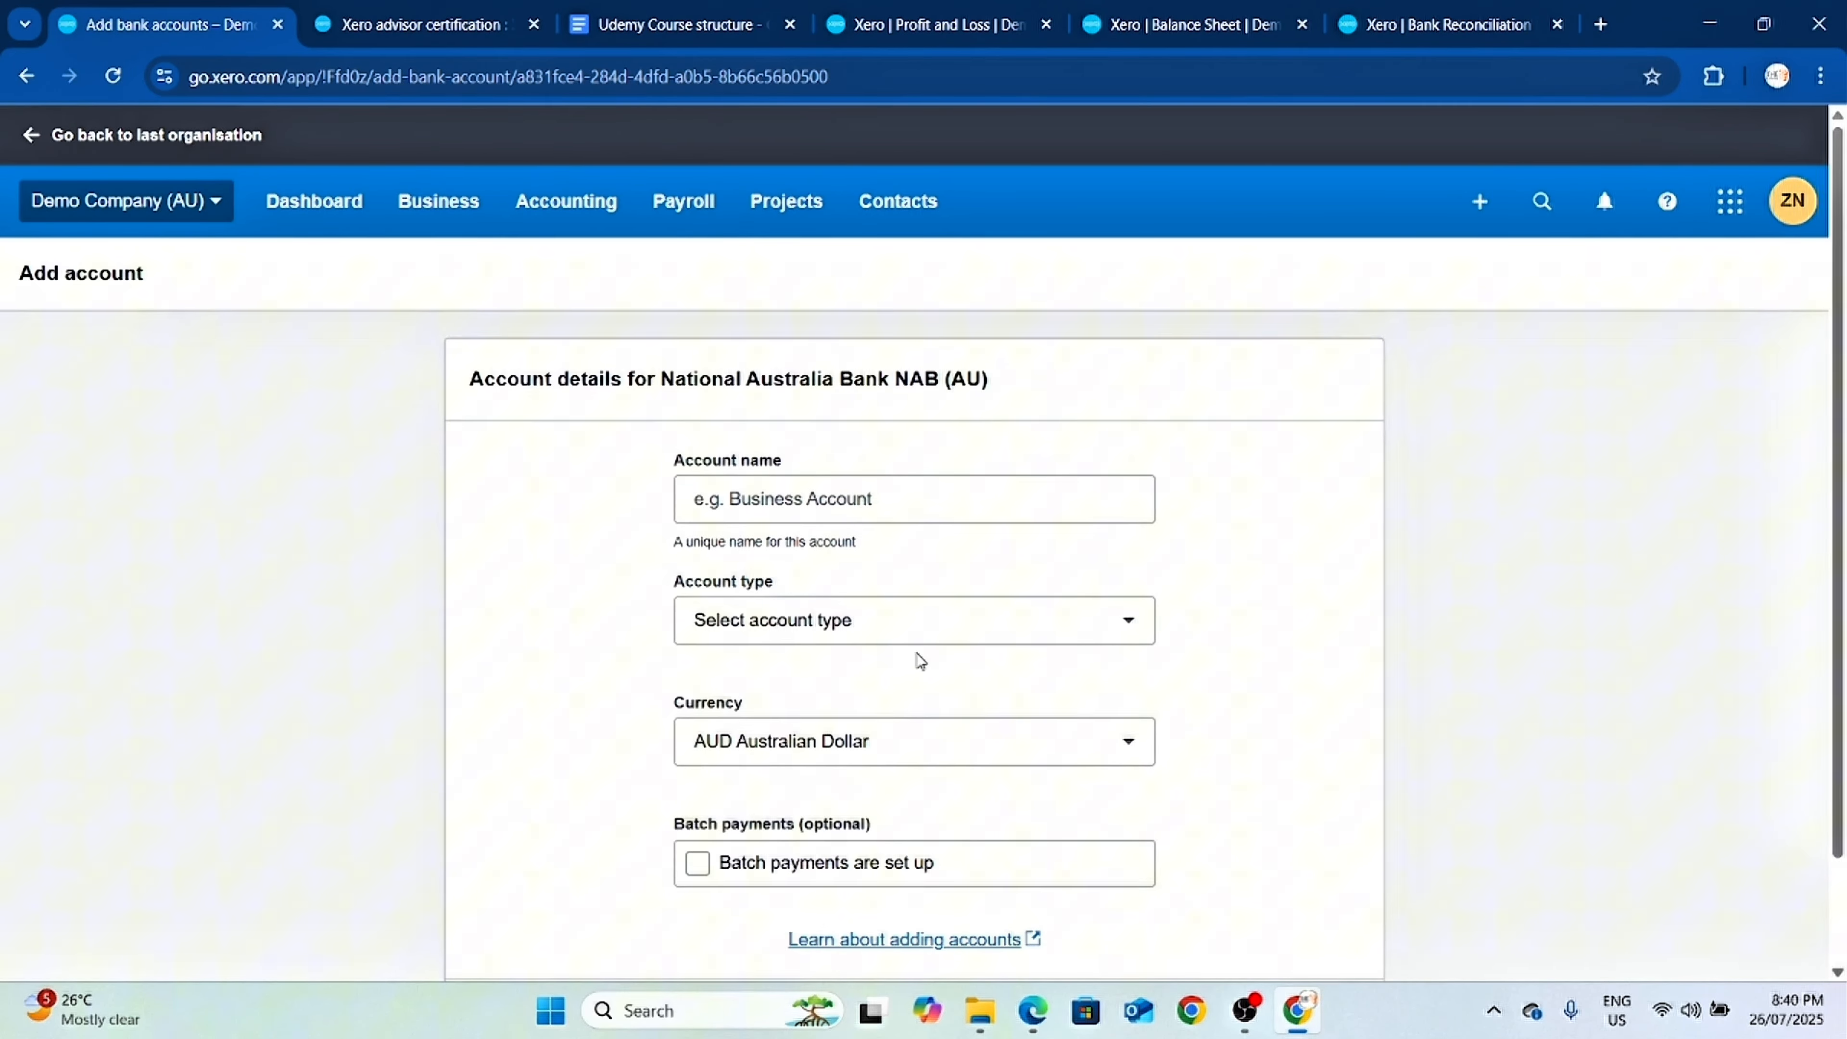
Name the new National Australia Bank account "Main Account".
left_click(797, 503)
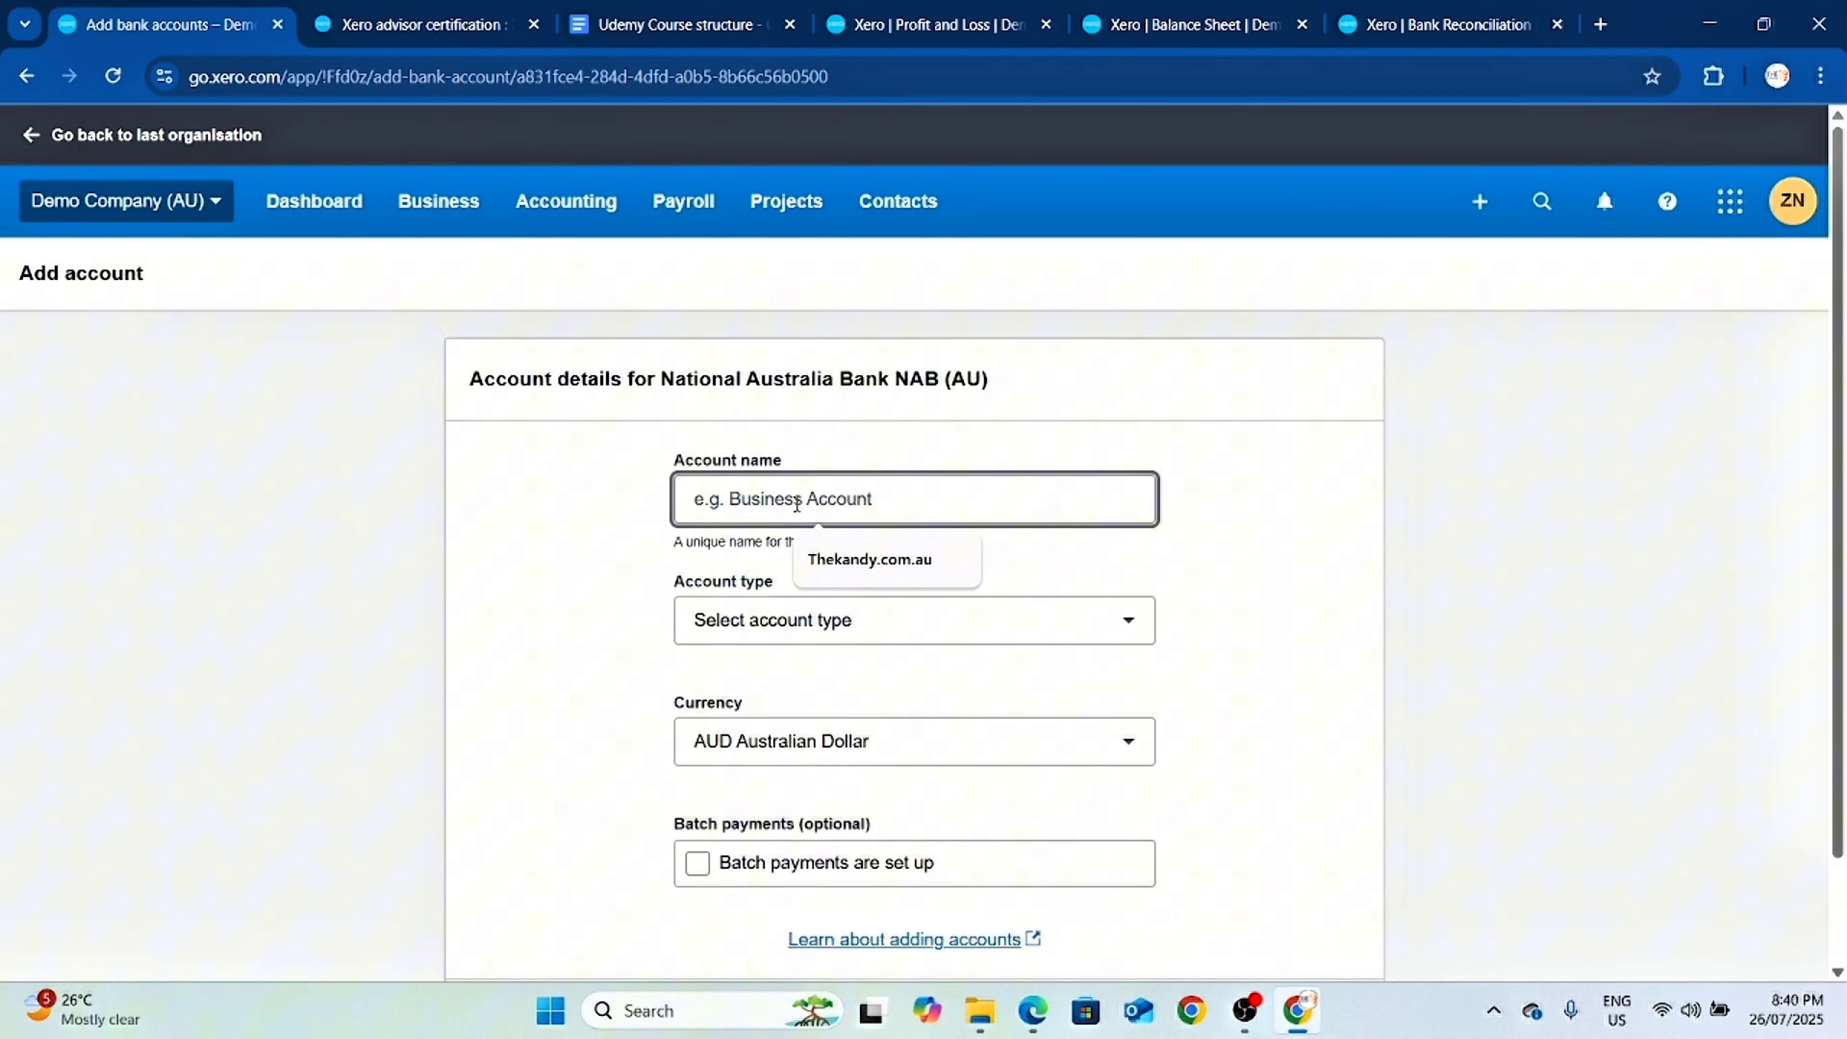
type("B")
key("BackSpace")
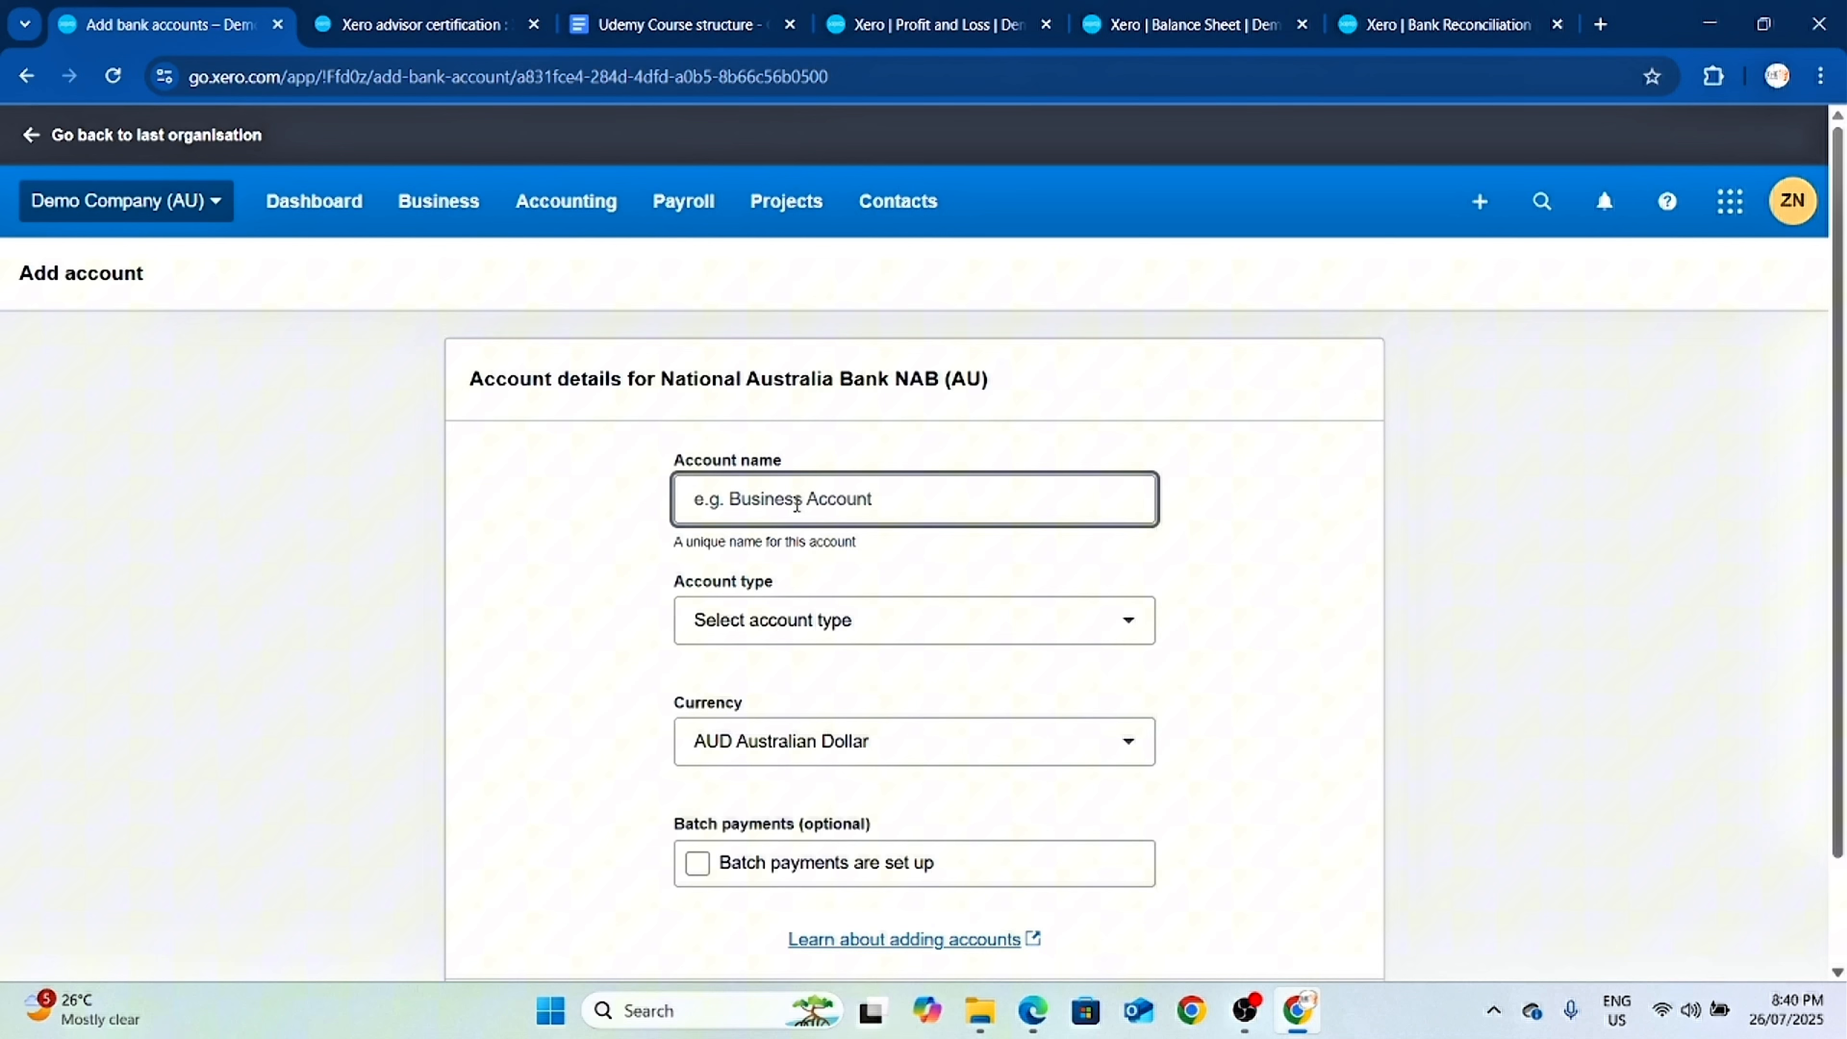
type("Main")
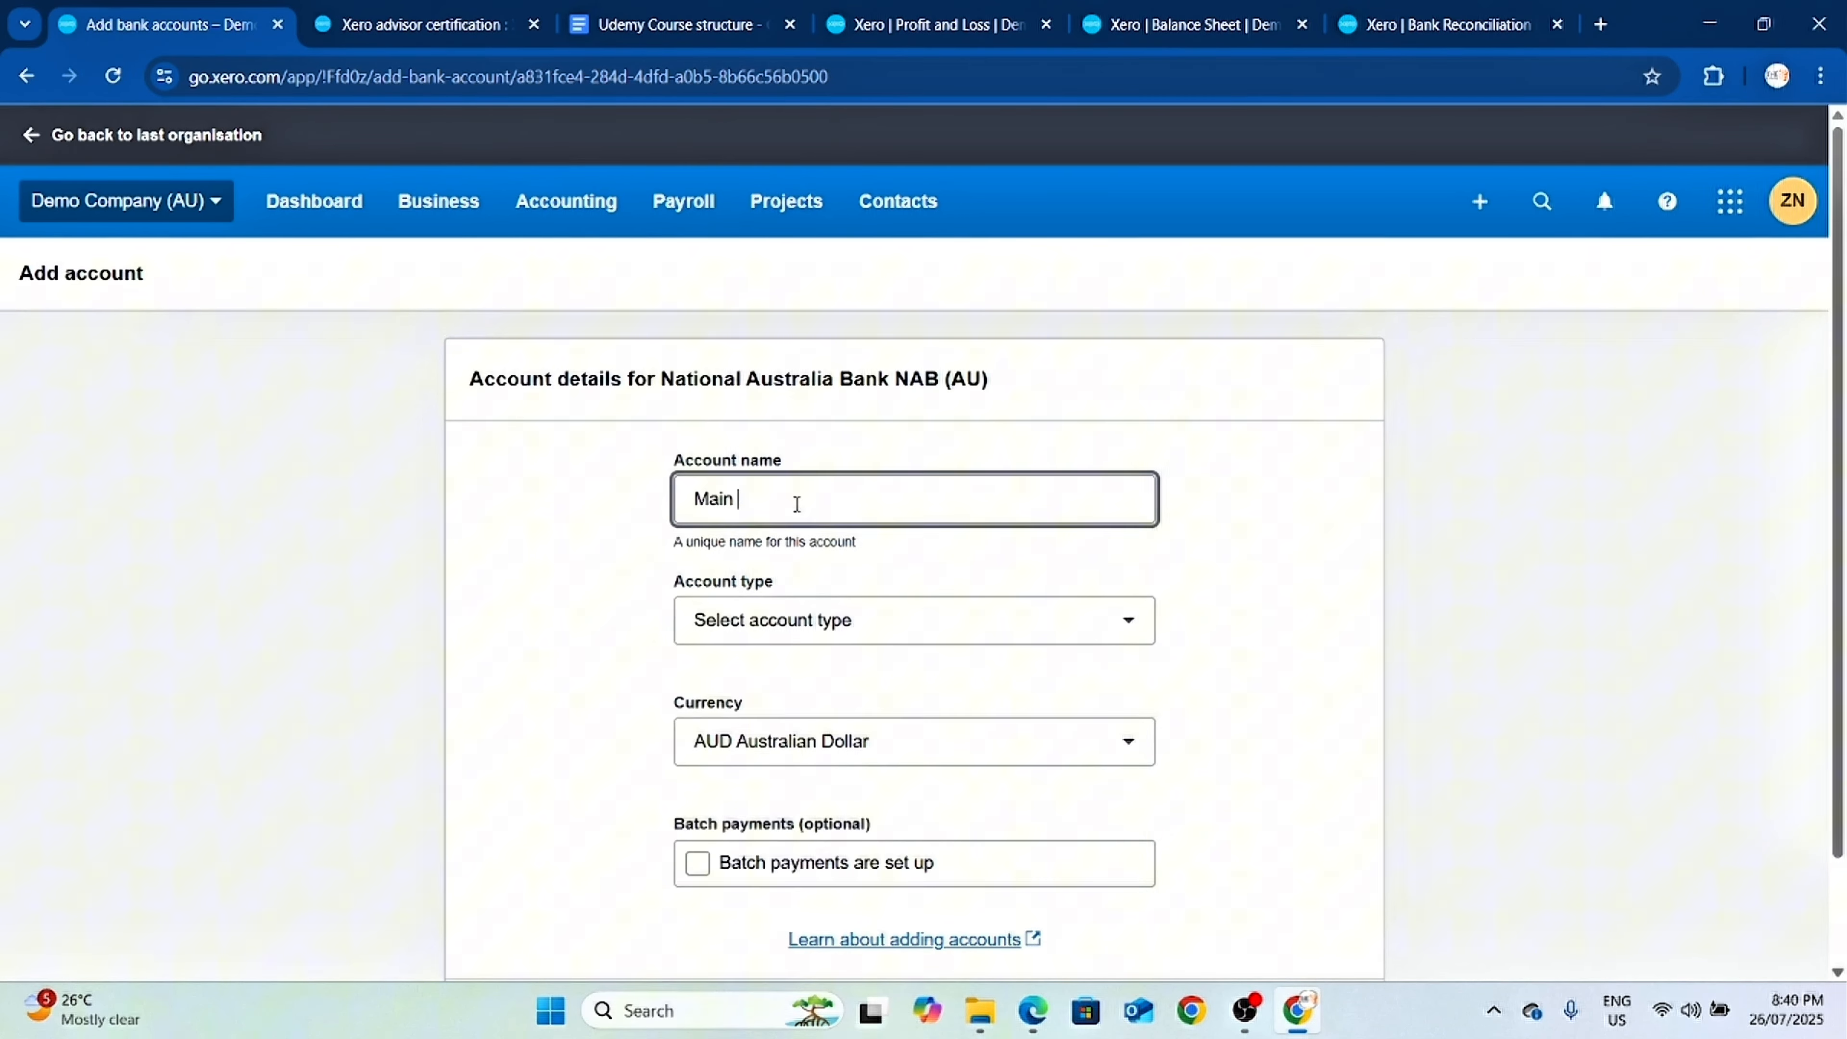
type(" Account")
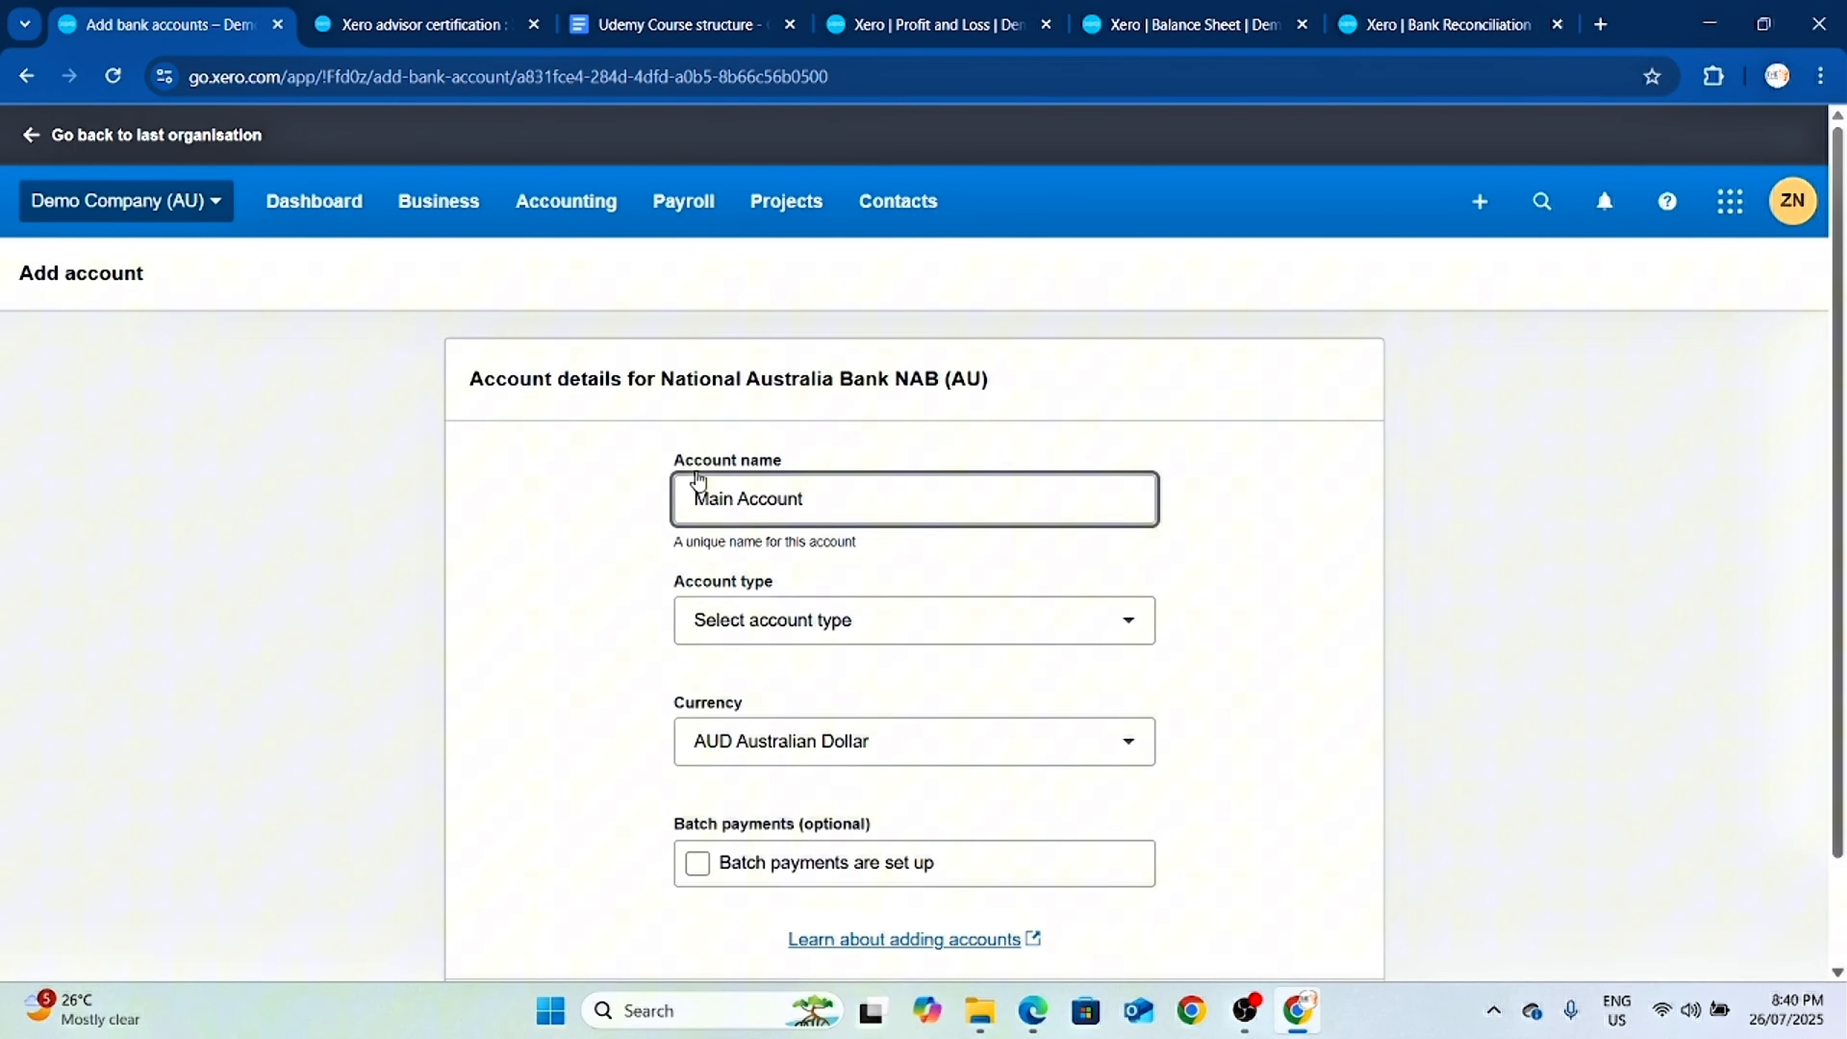
Set the account type of the new bank account to Everyday (day-to-day).
left_click(906, 621)
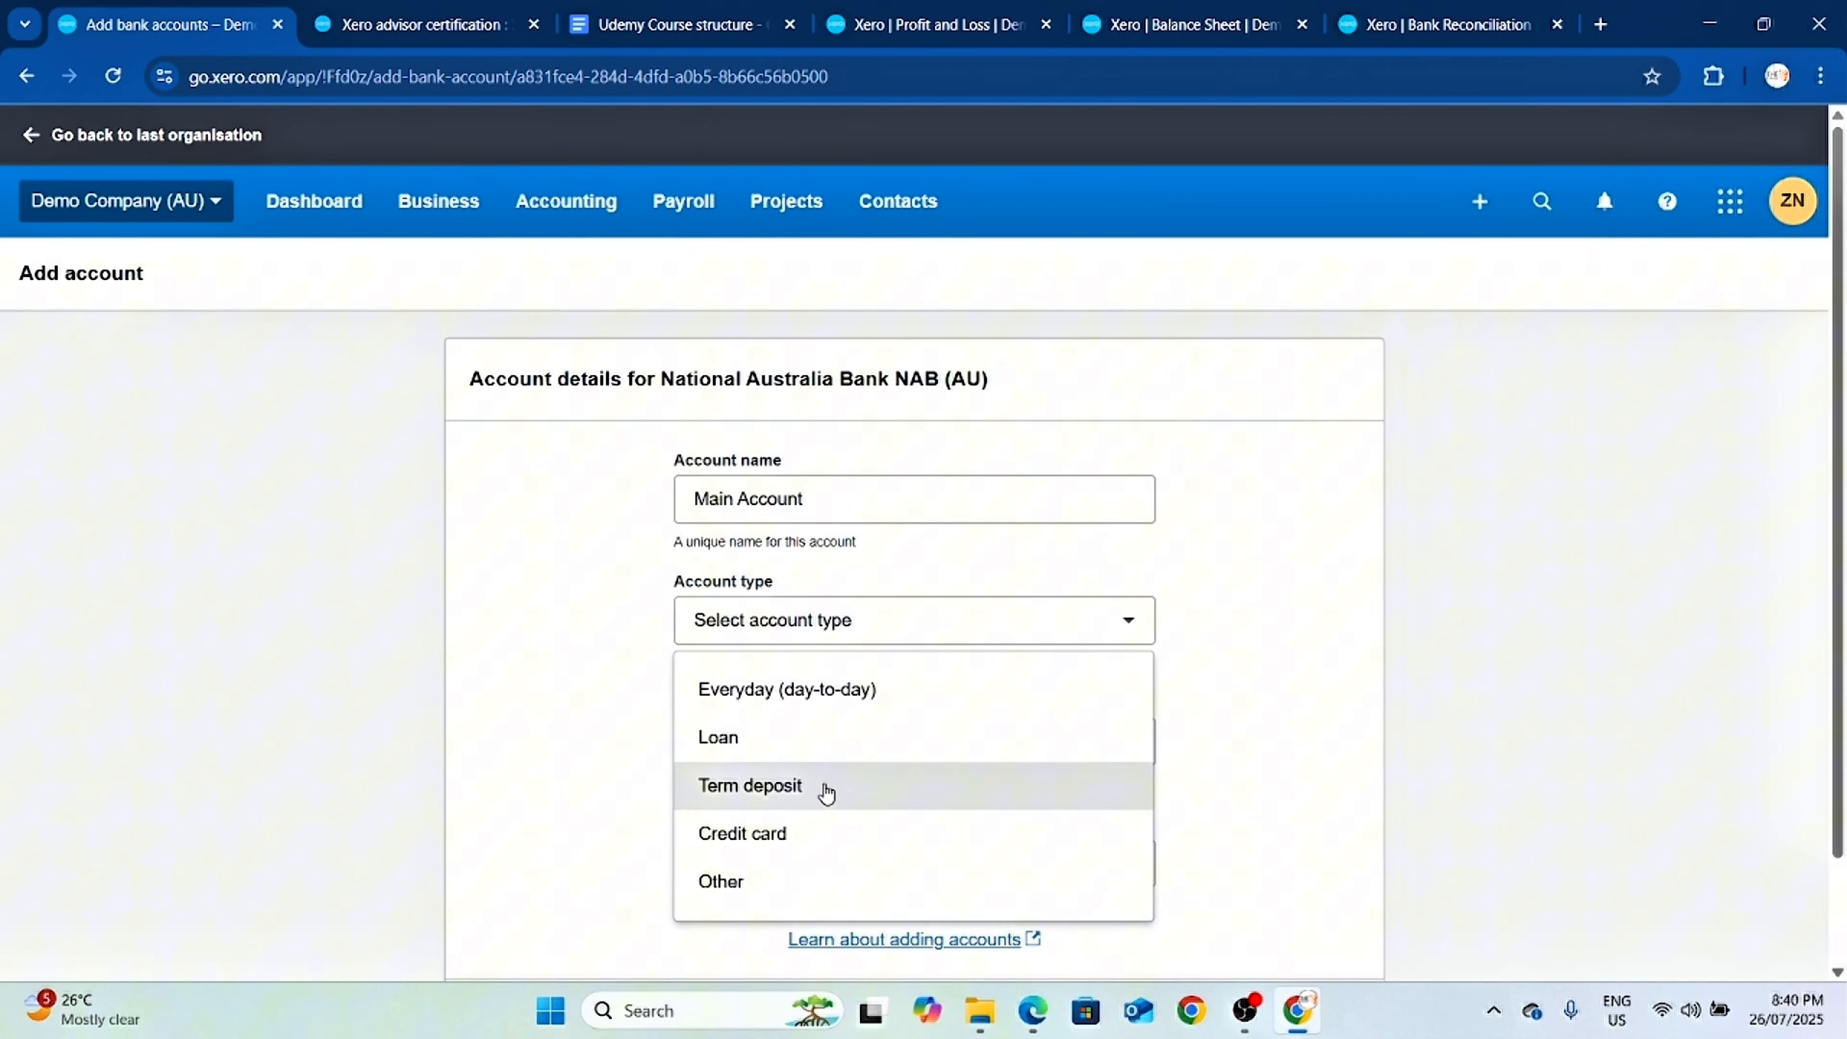
scroll(902, 721, "down", 2)
scroll(872, 705, "up", 2)
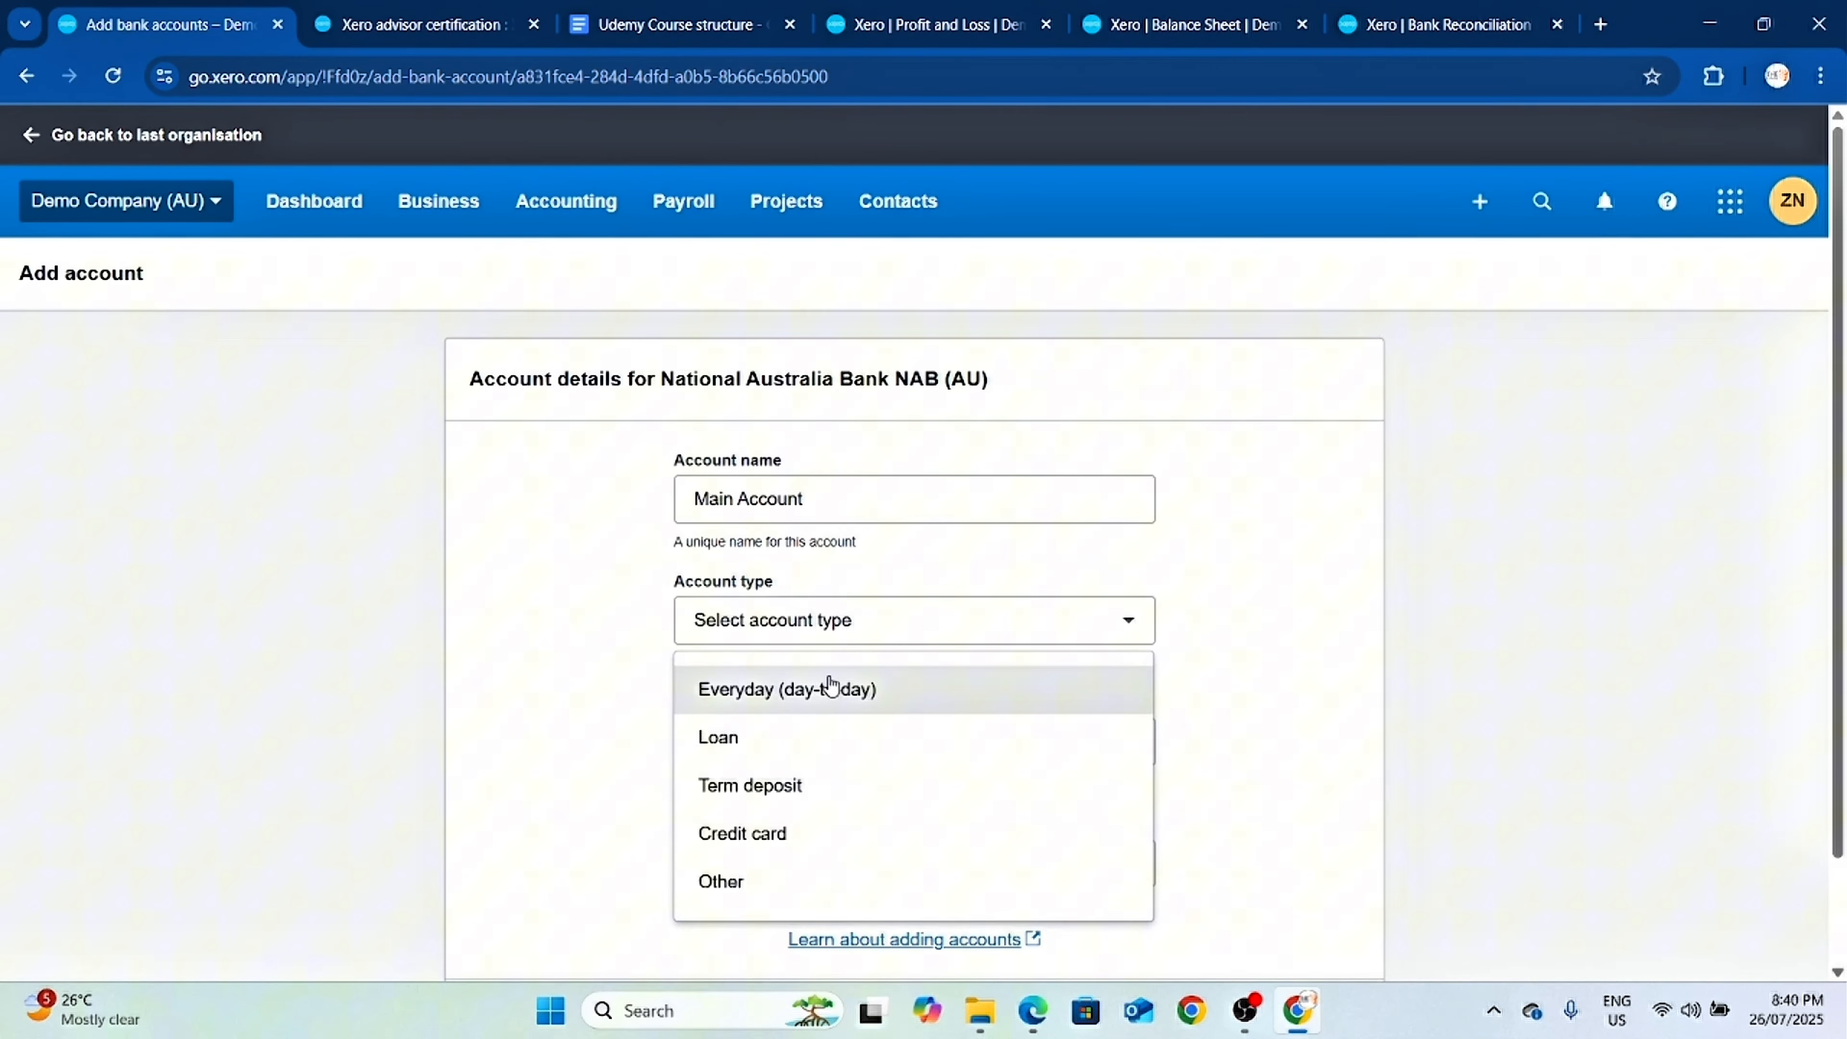
left_click(829, 689)
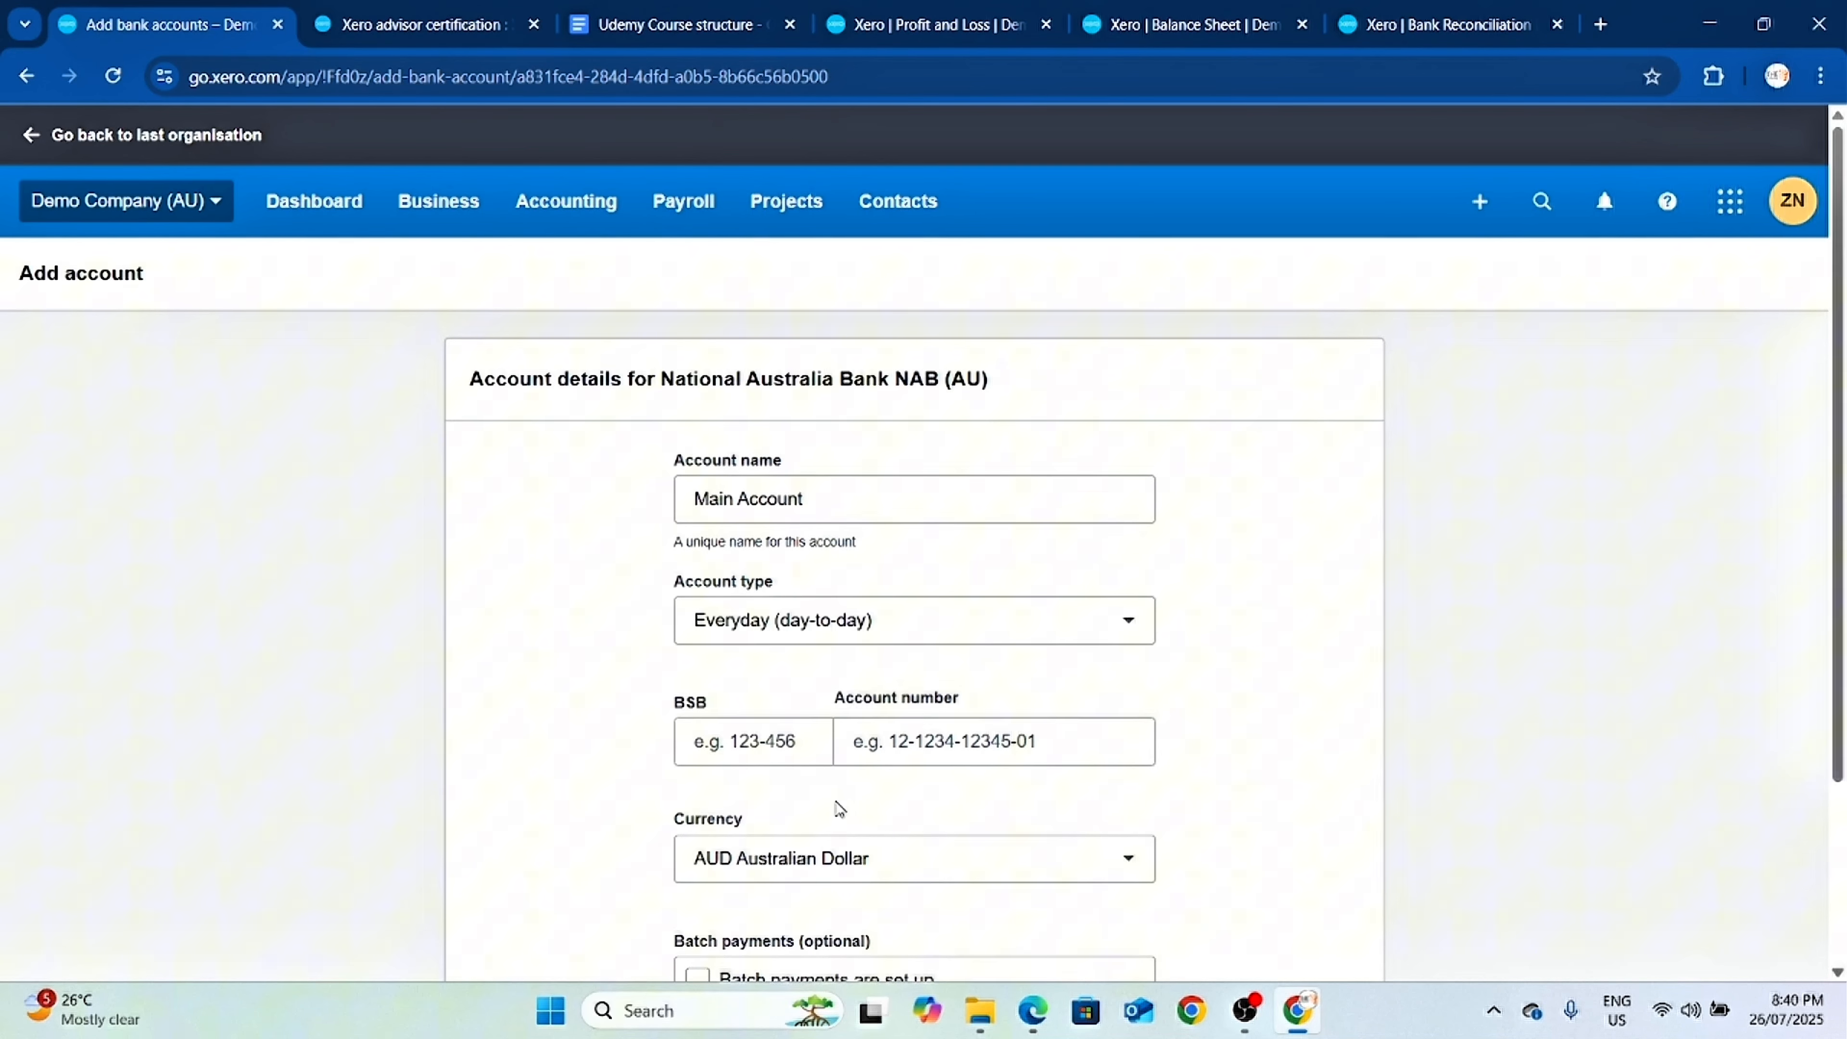
Enter BSB 123-456 and the account number for the new National Australia Bank account.
left_click(766, 748)
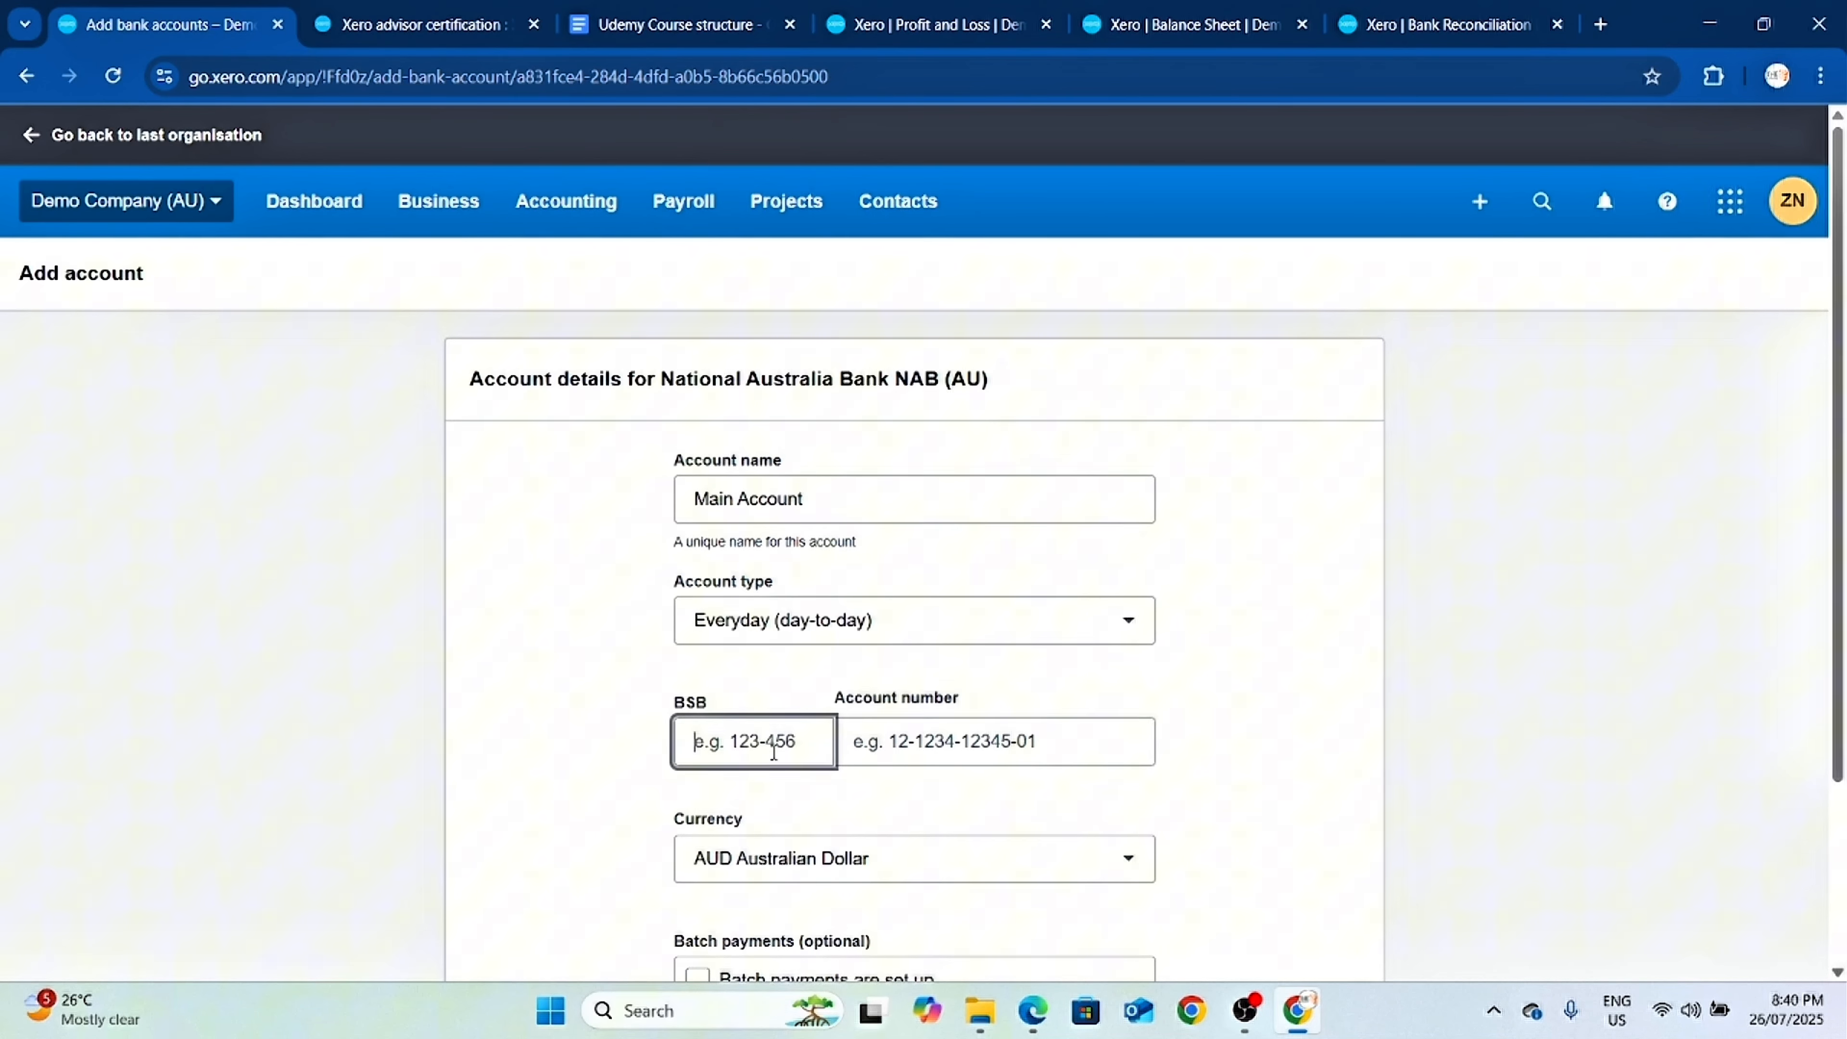
type("123-456")
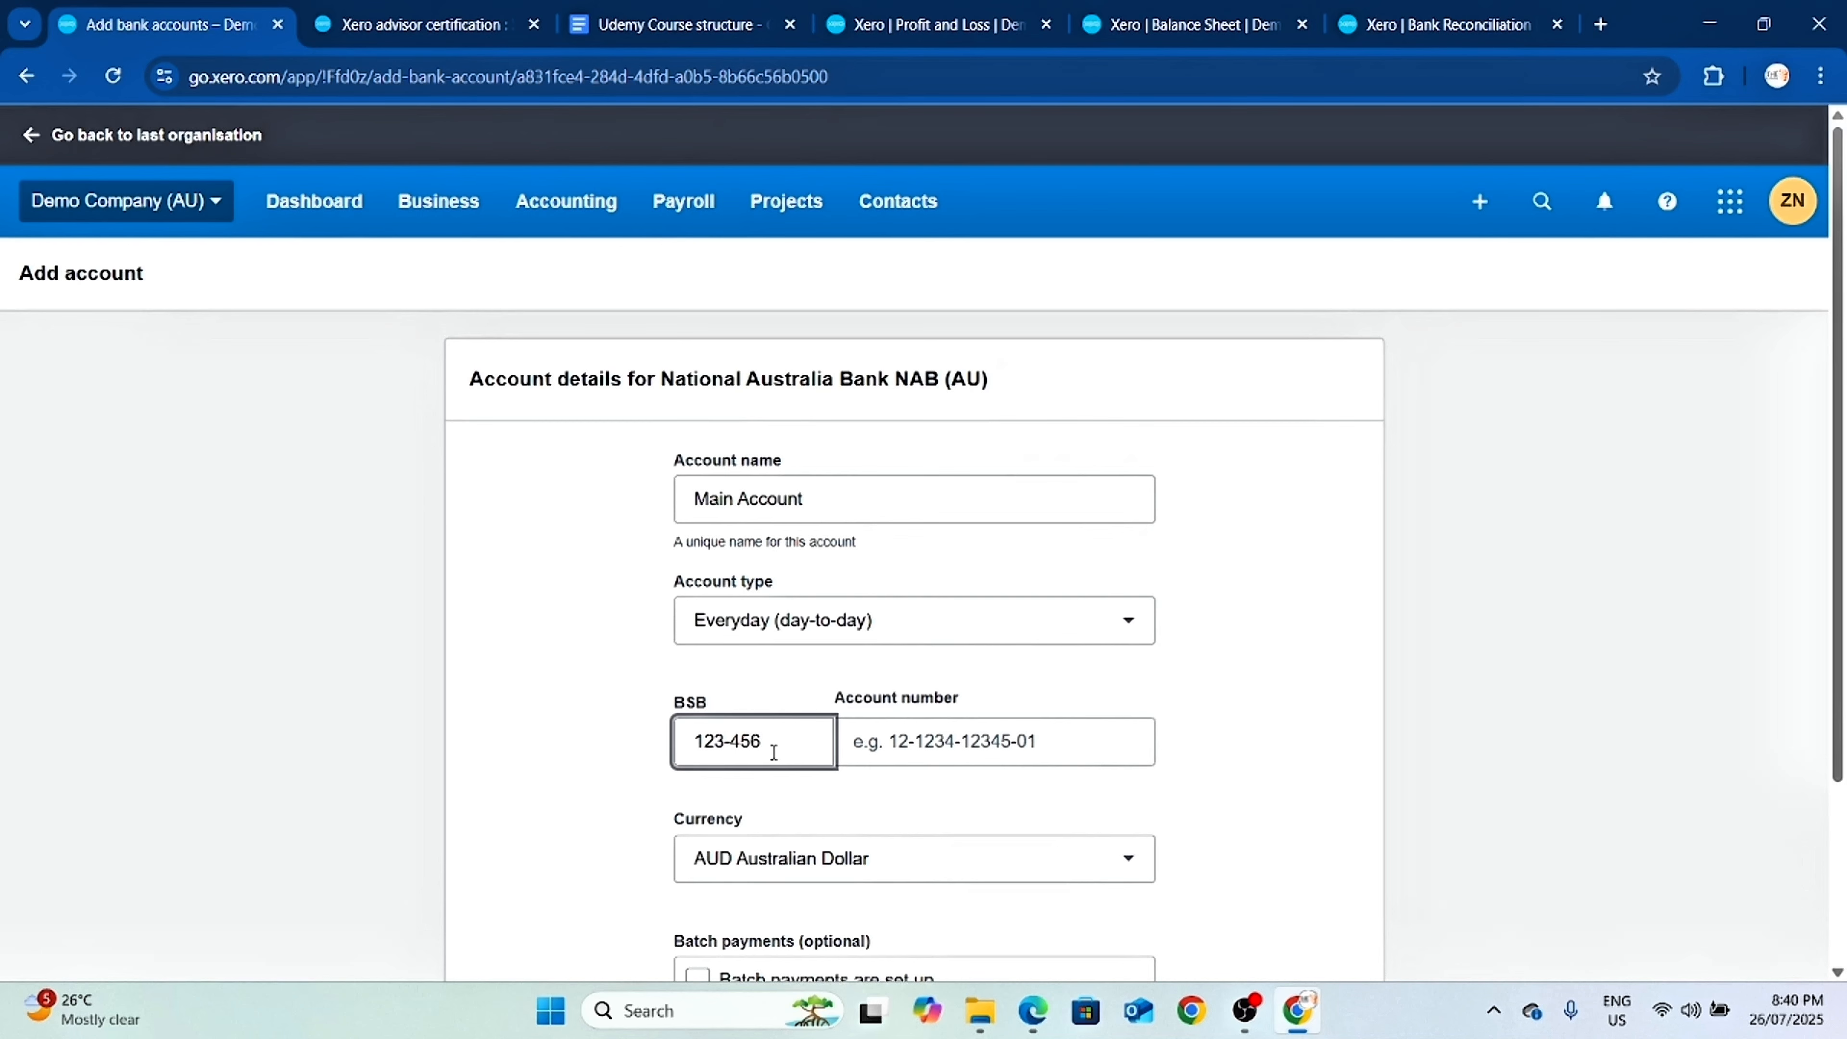
key("Tab")
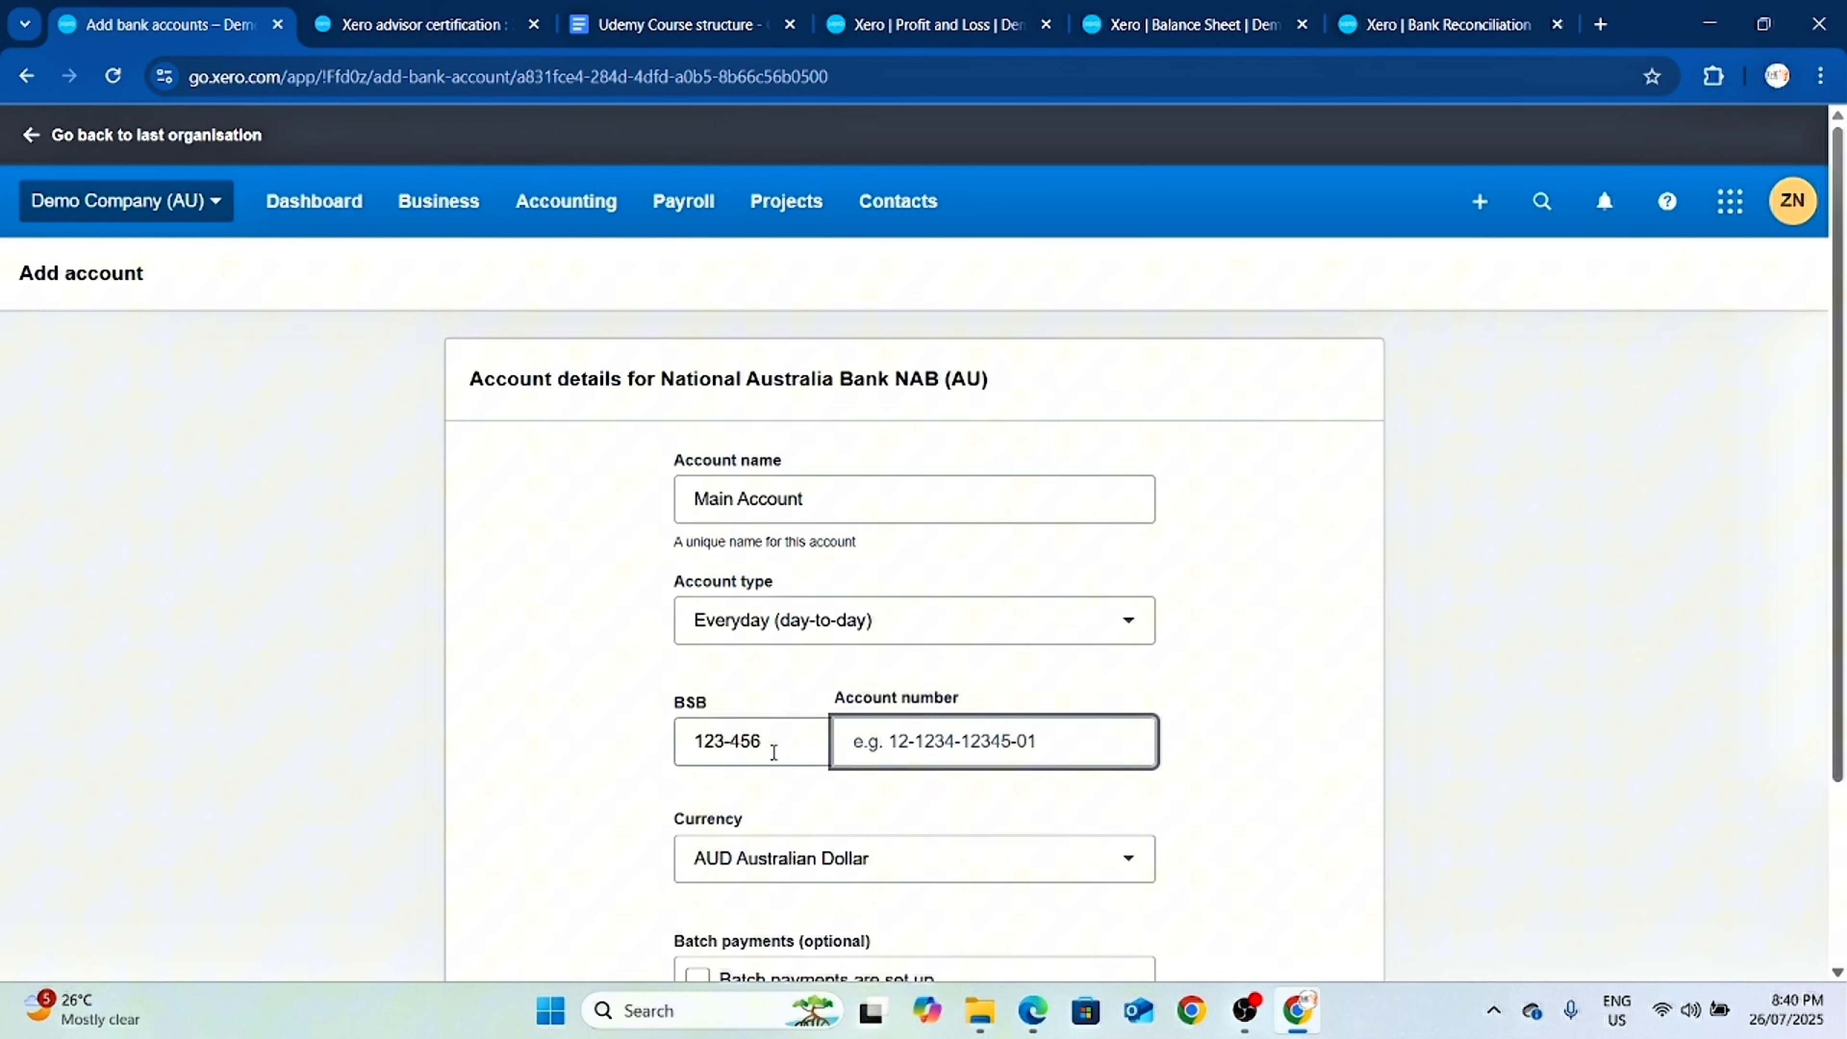
type("14785")
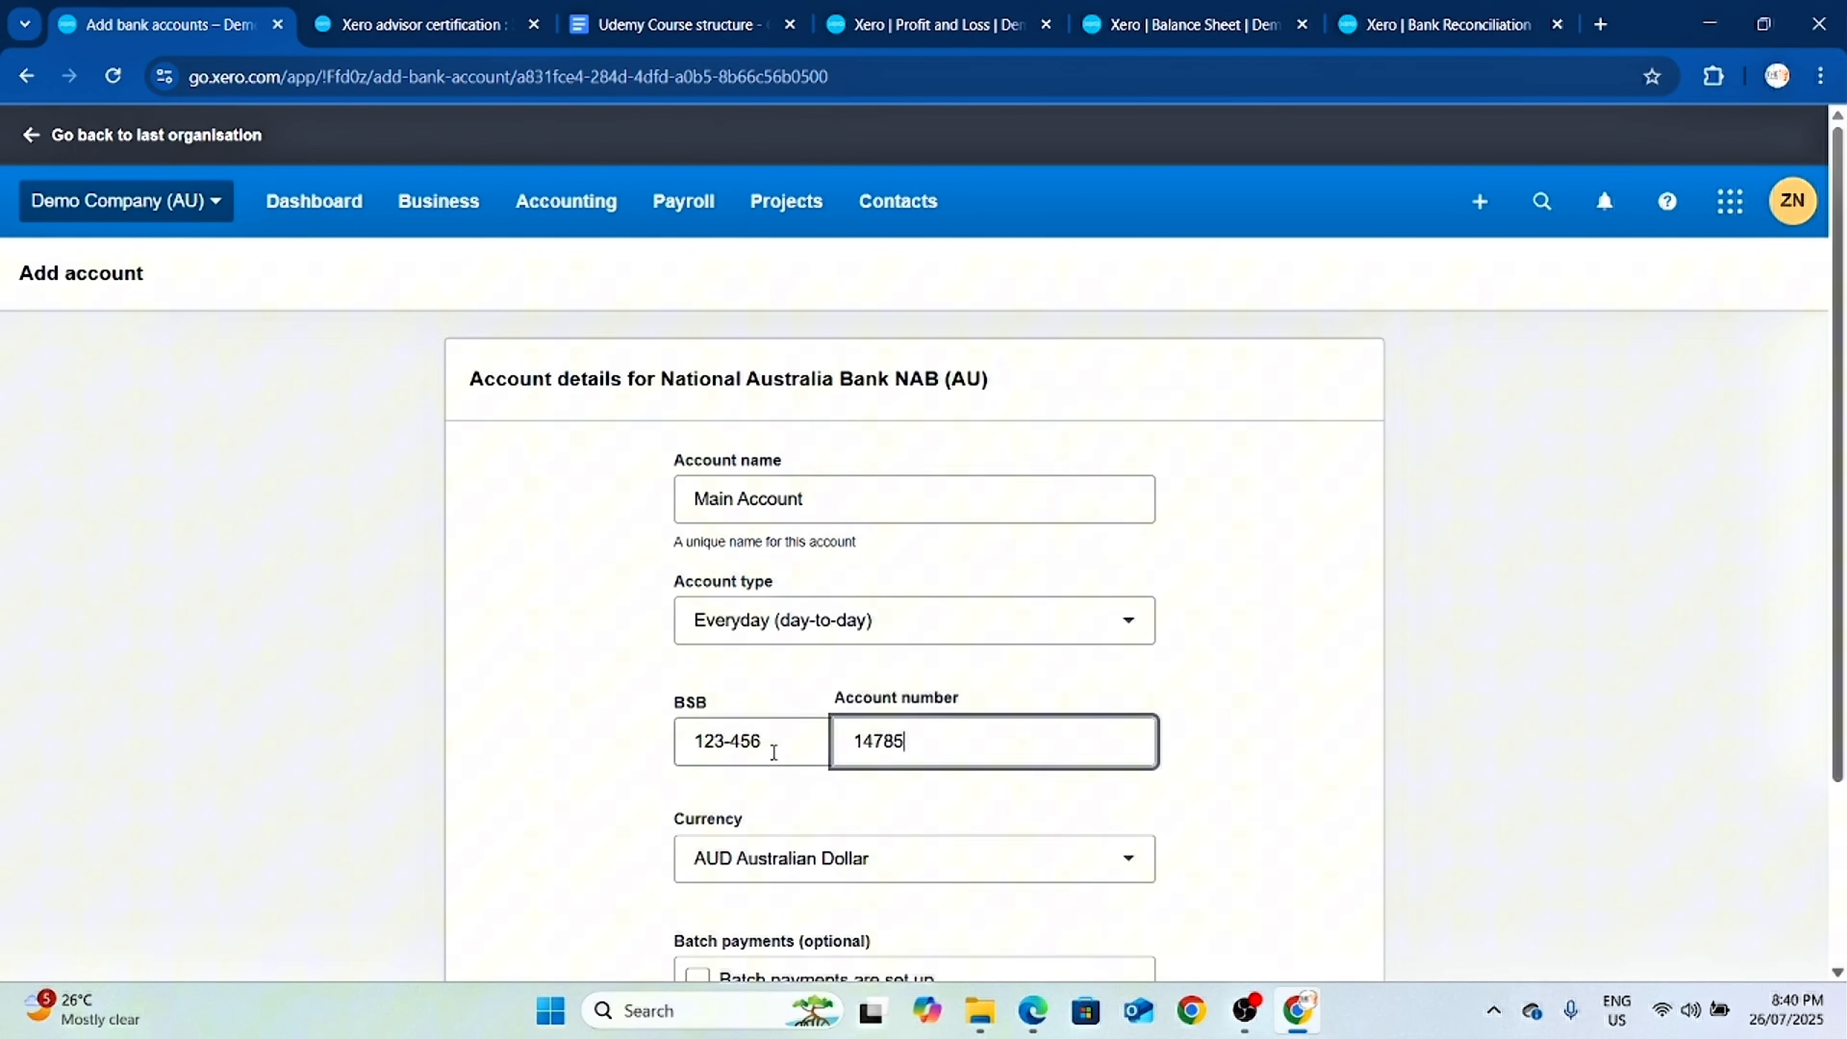
type("2369")
key("Tab")
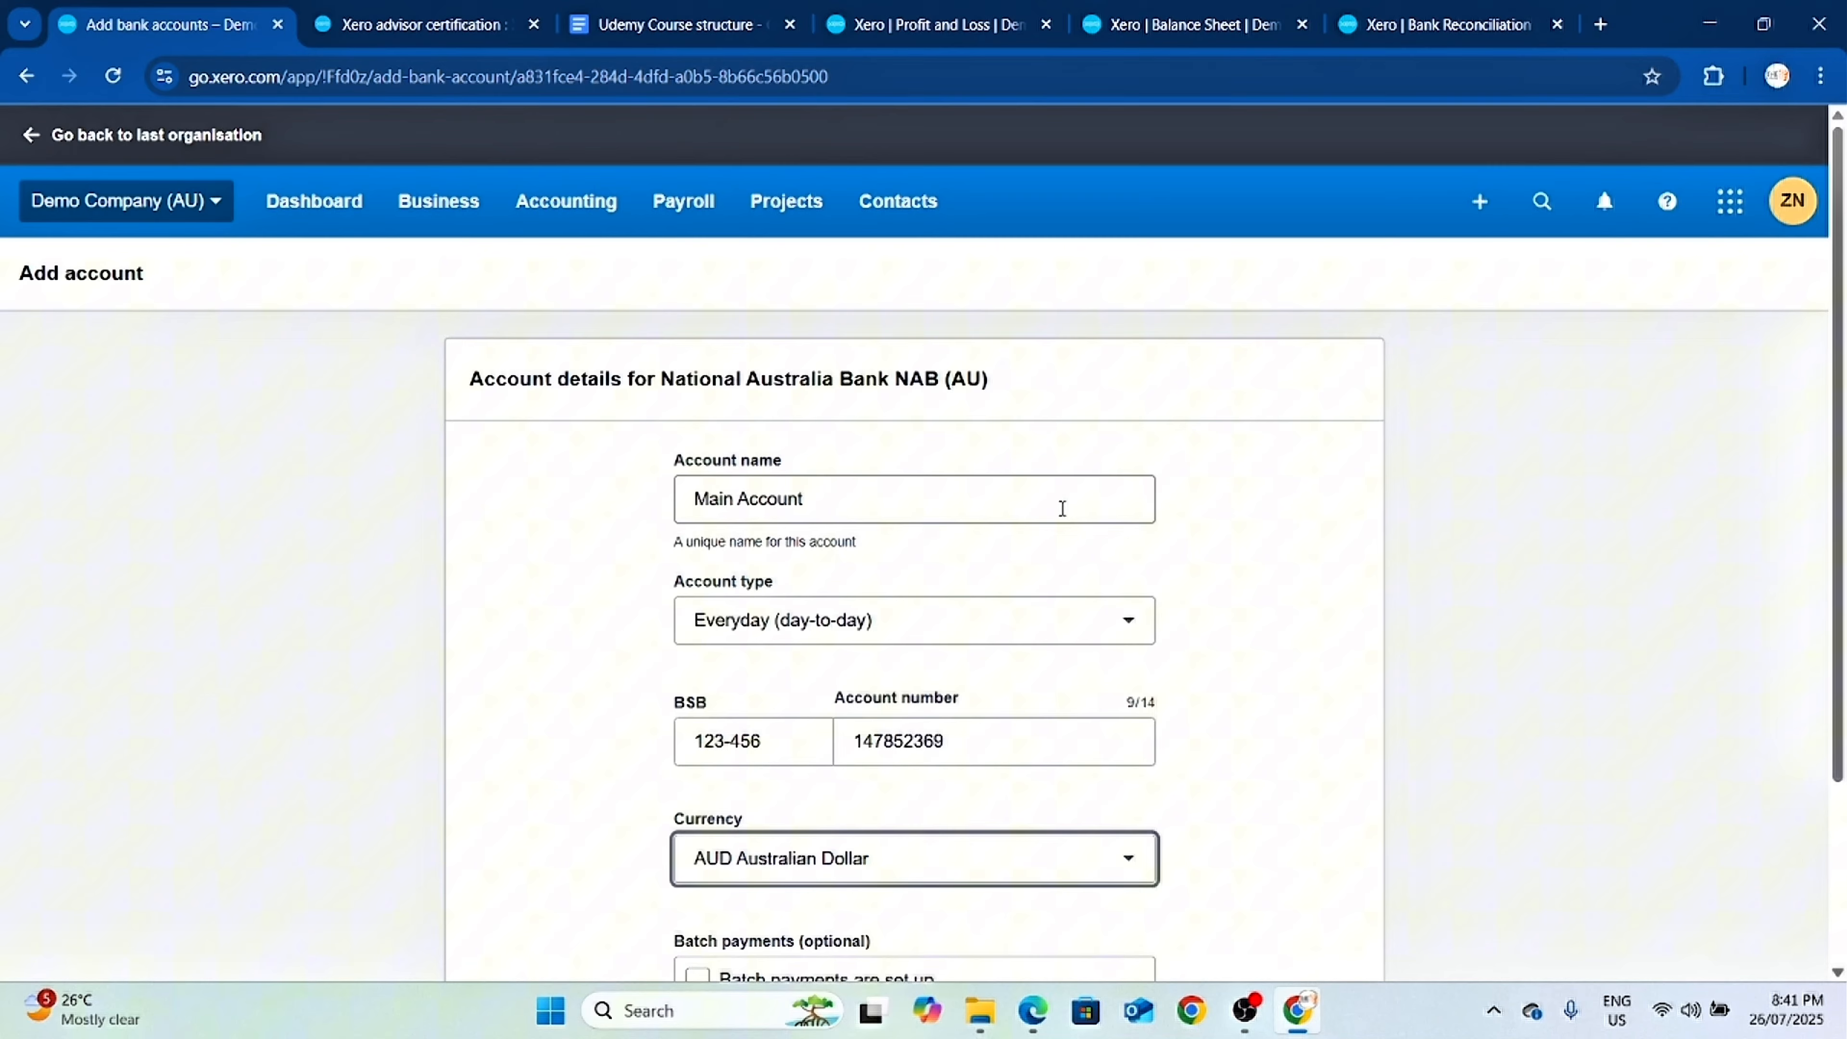
Mark batch payments as set up for the new National Australia Bank account.
scroll(1006, 652, "down", 3)
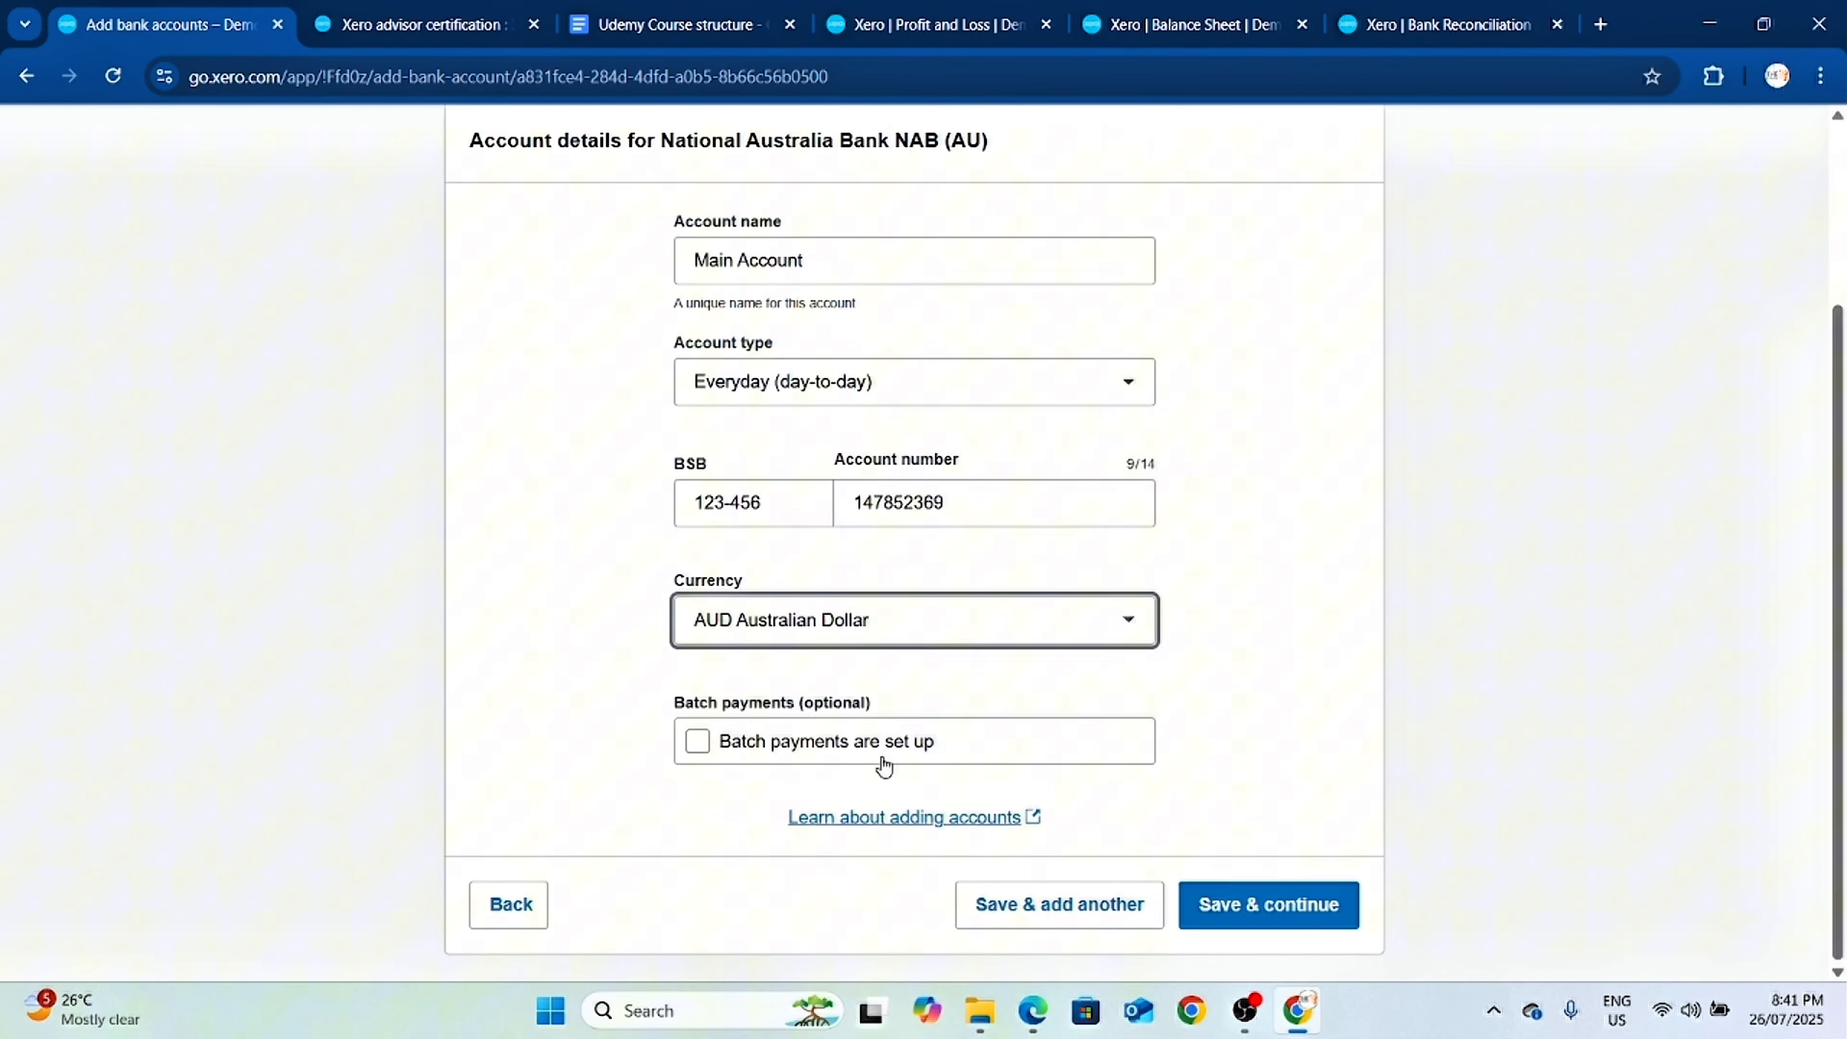
left_click(736, 751)
scroll(862, 760, "down", 3)
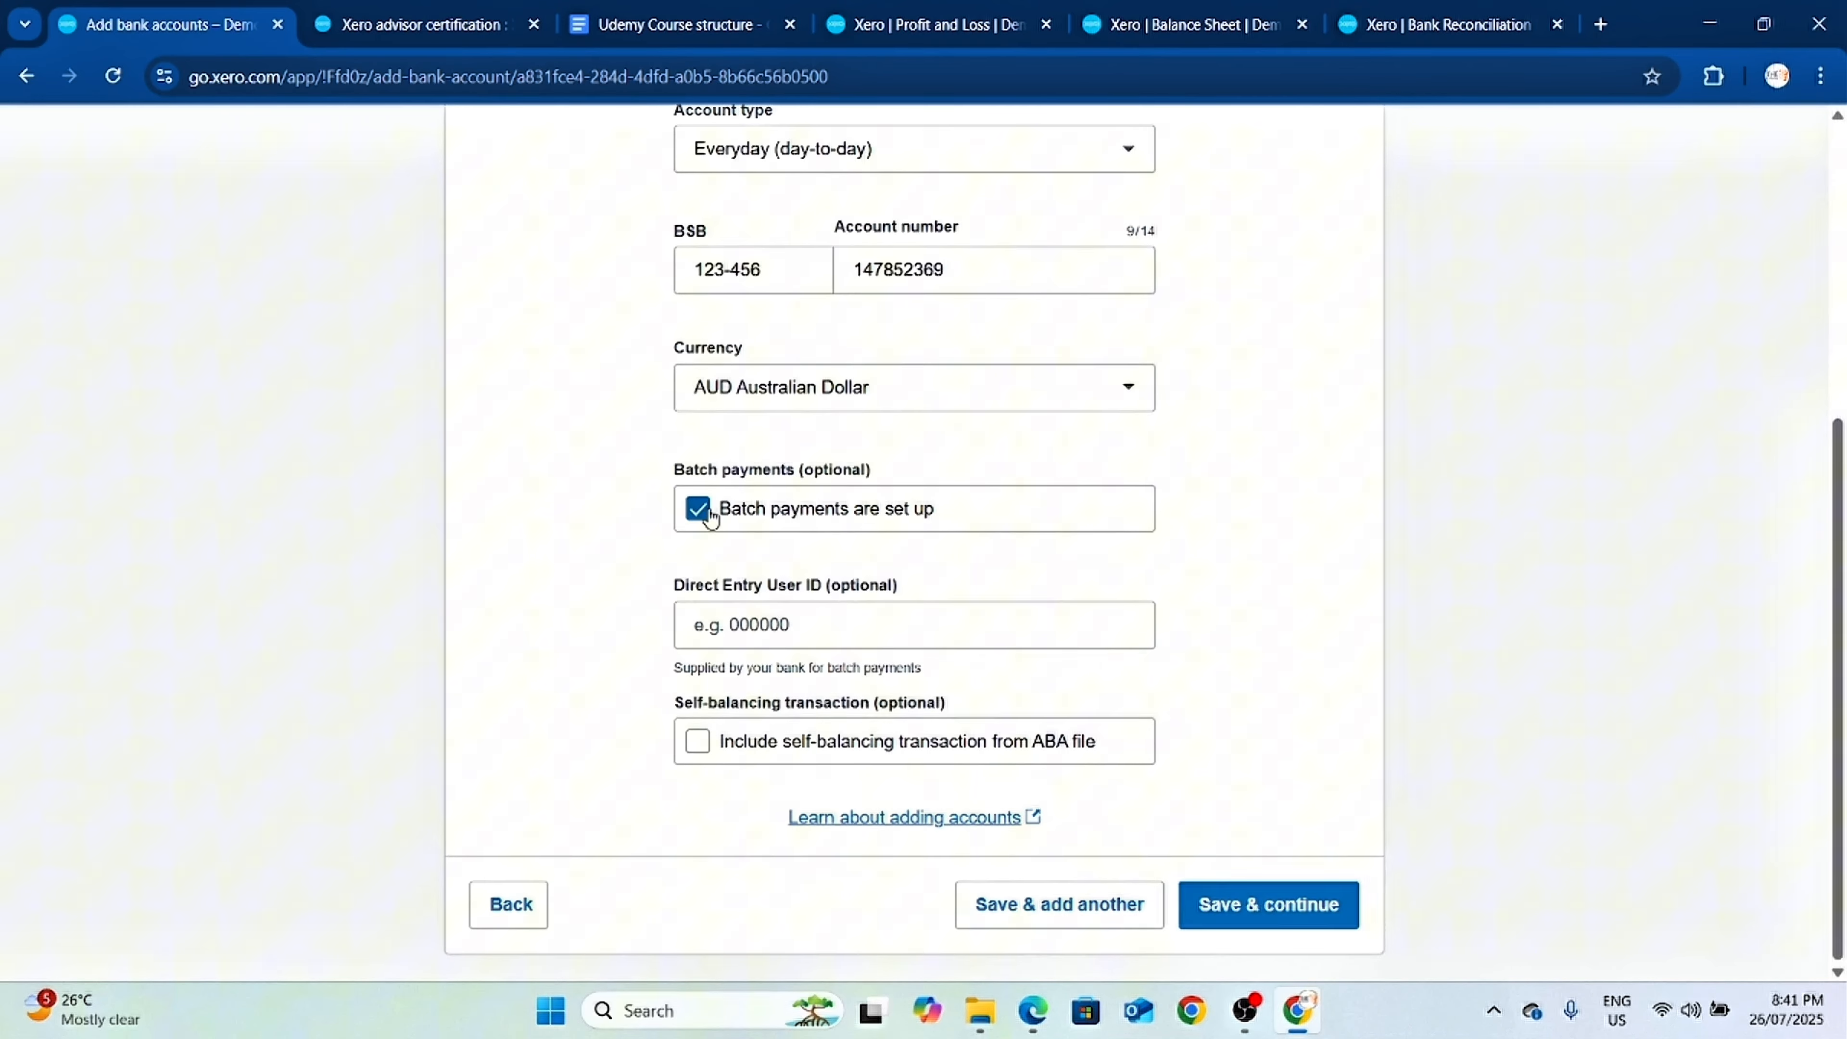
left_click(698, 510)
left_click(795, 757)
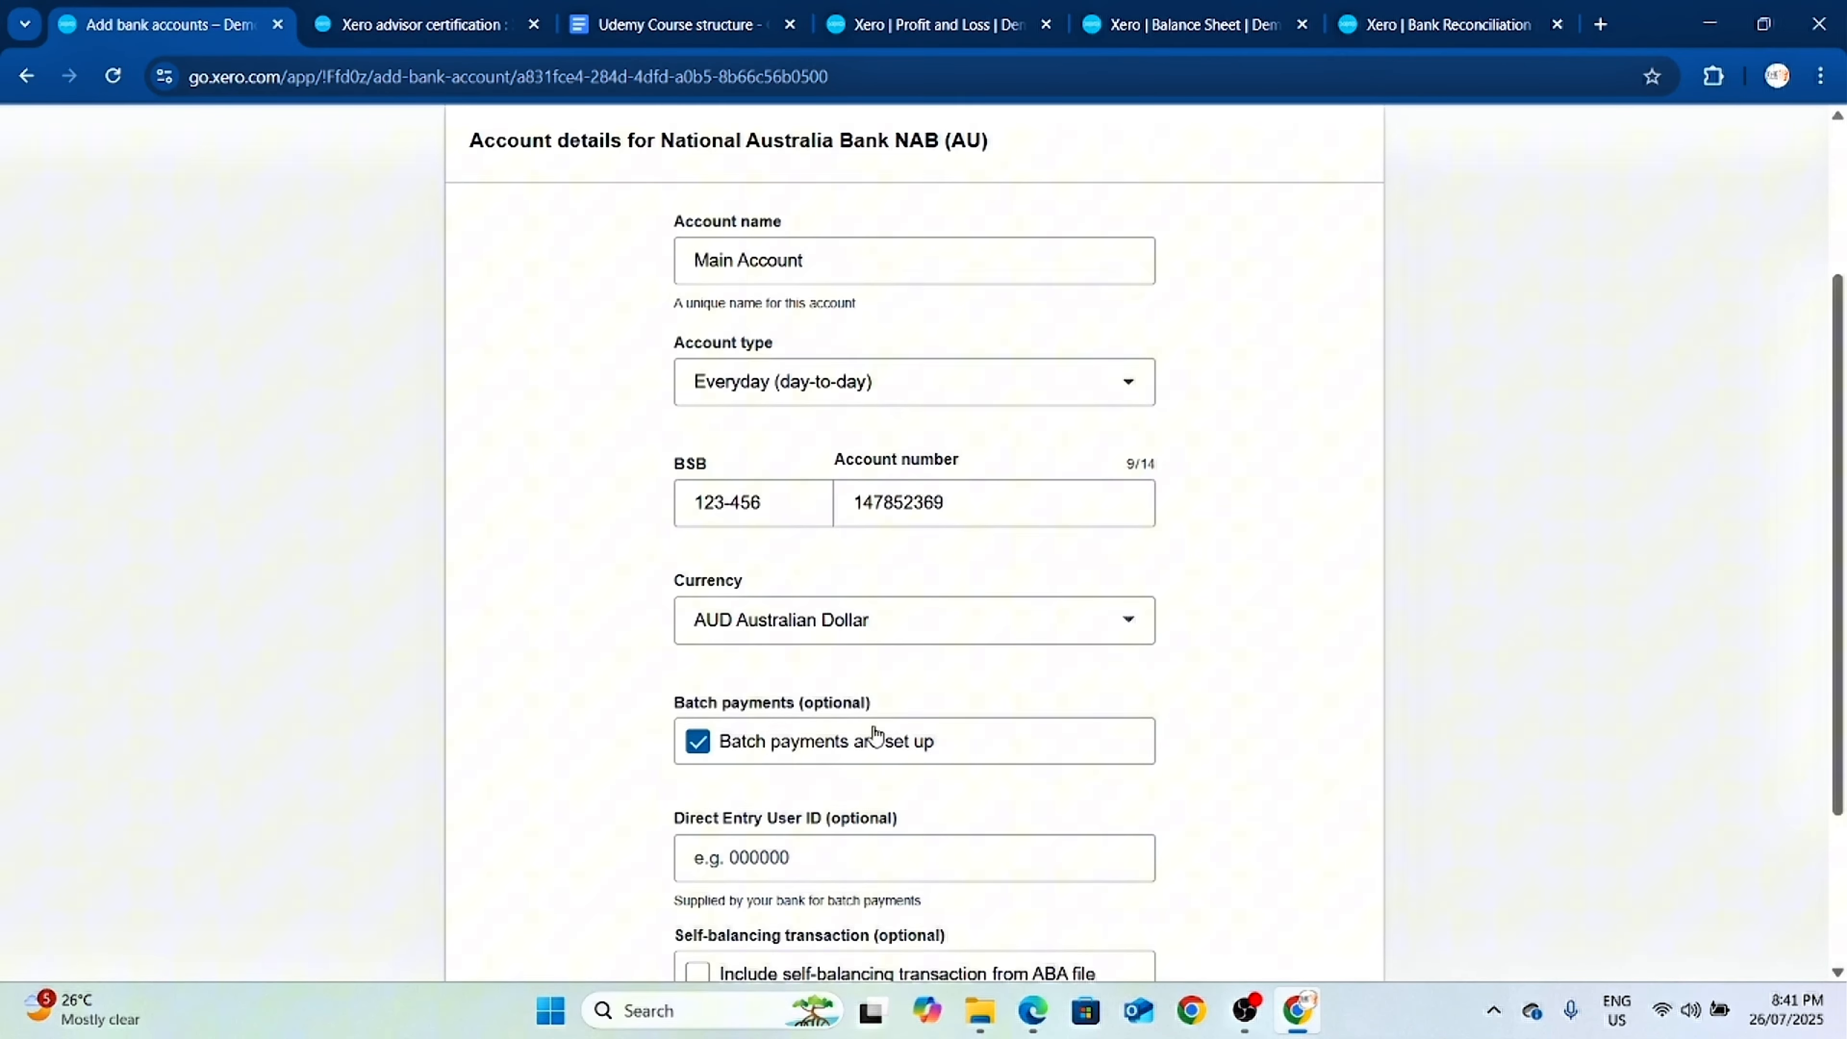
scroll(916, 713, "down", 3)
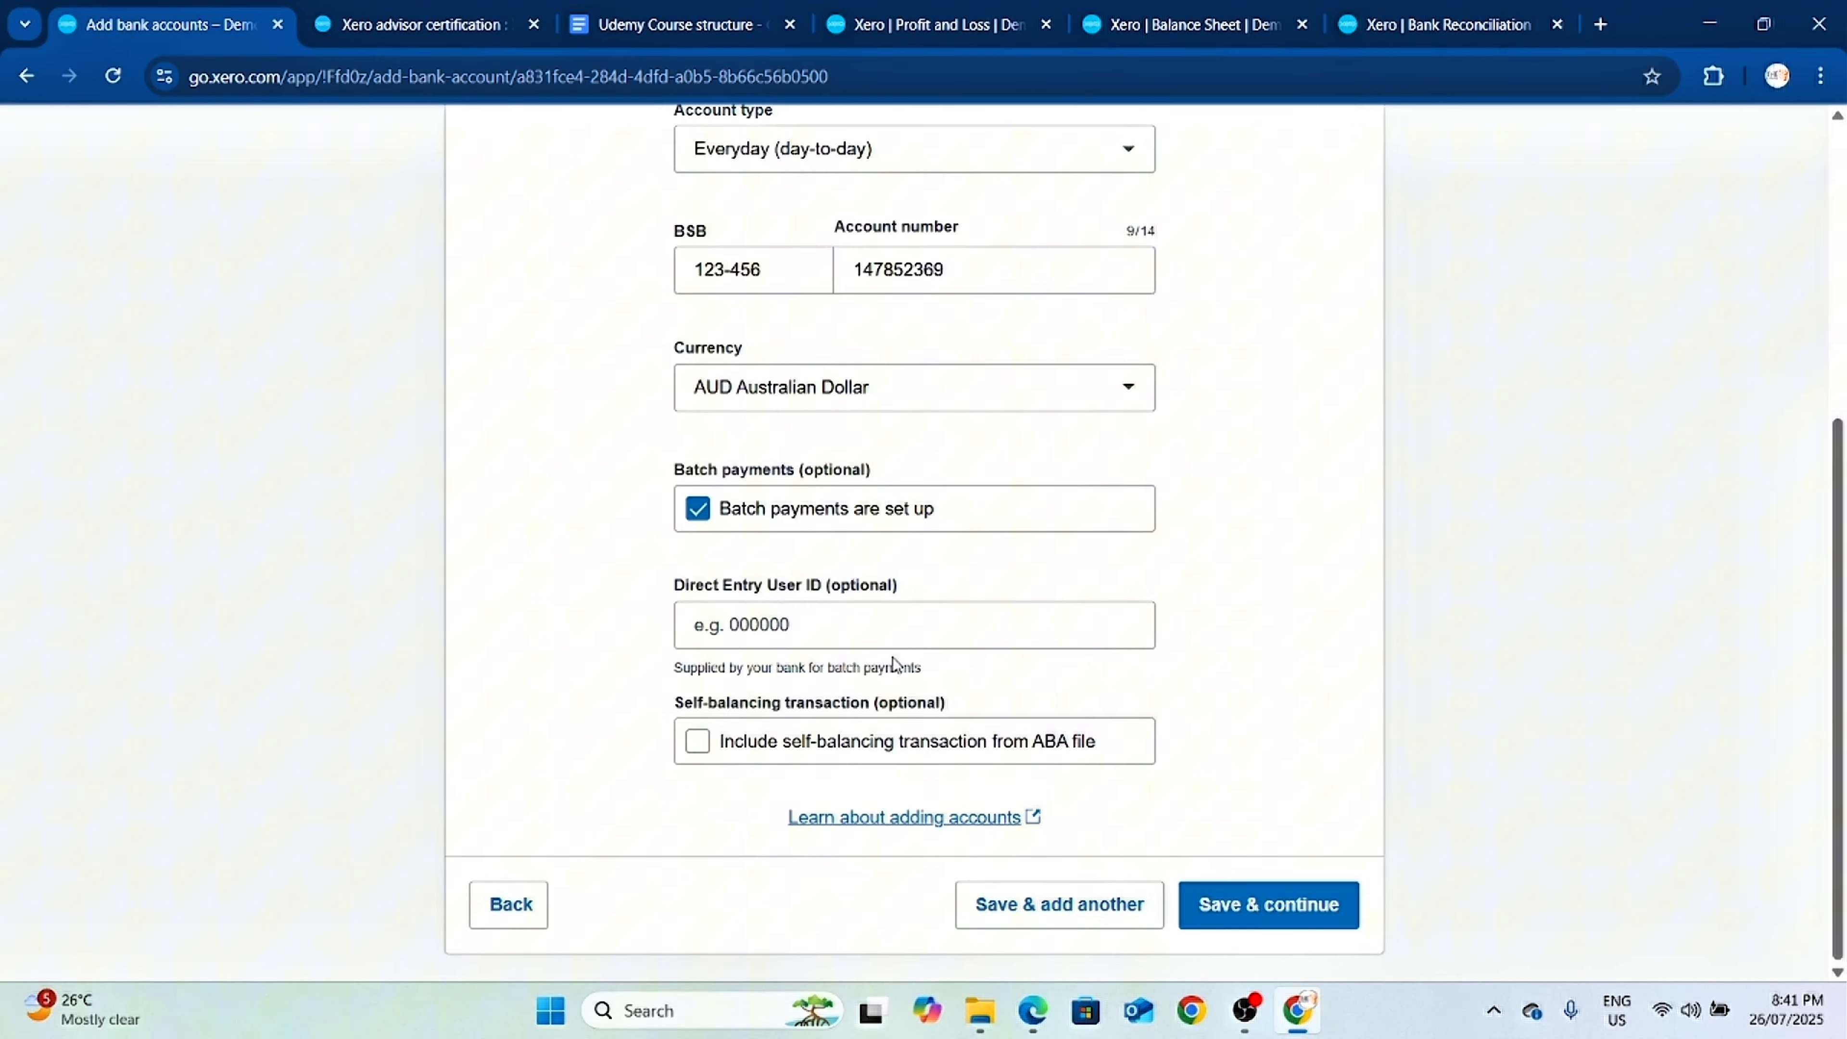
scroll(771, 379, "up", 5)
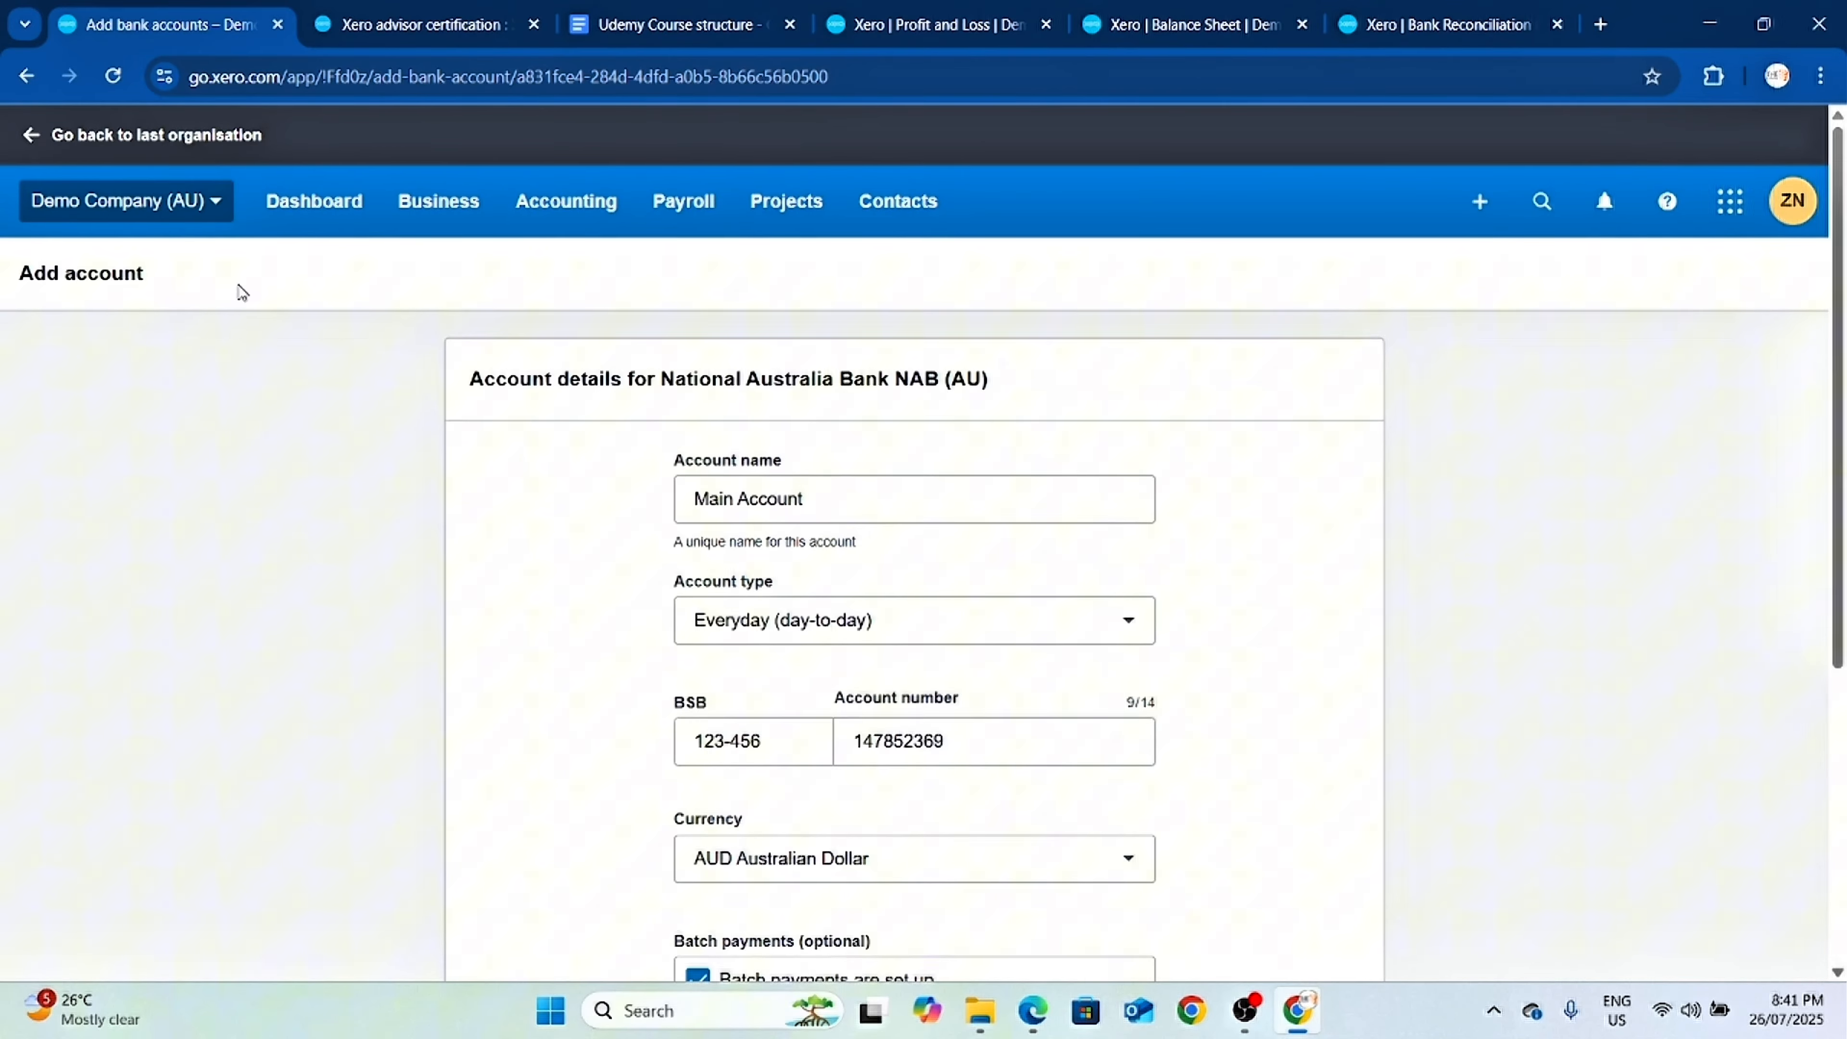
scroll(305, 284, "down", 3)
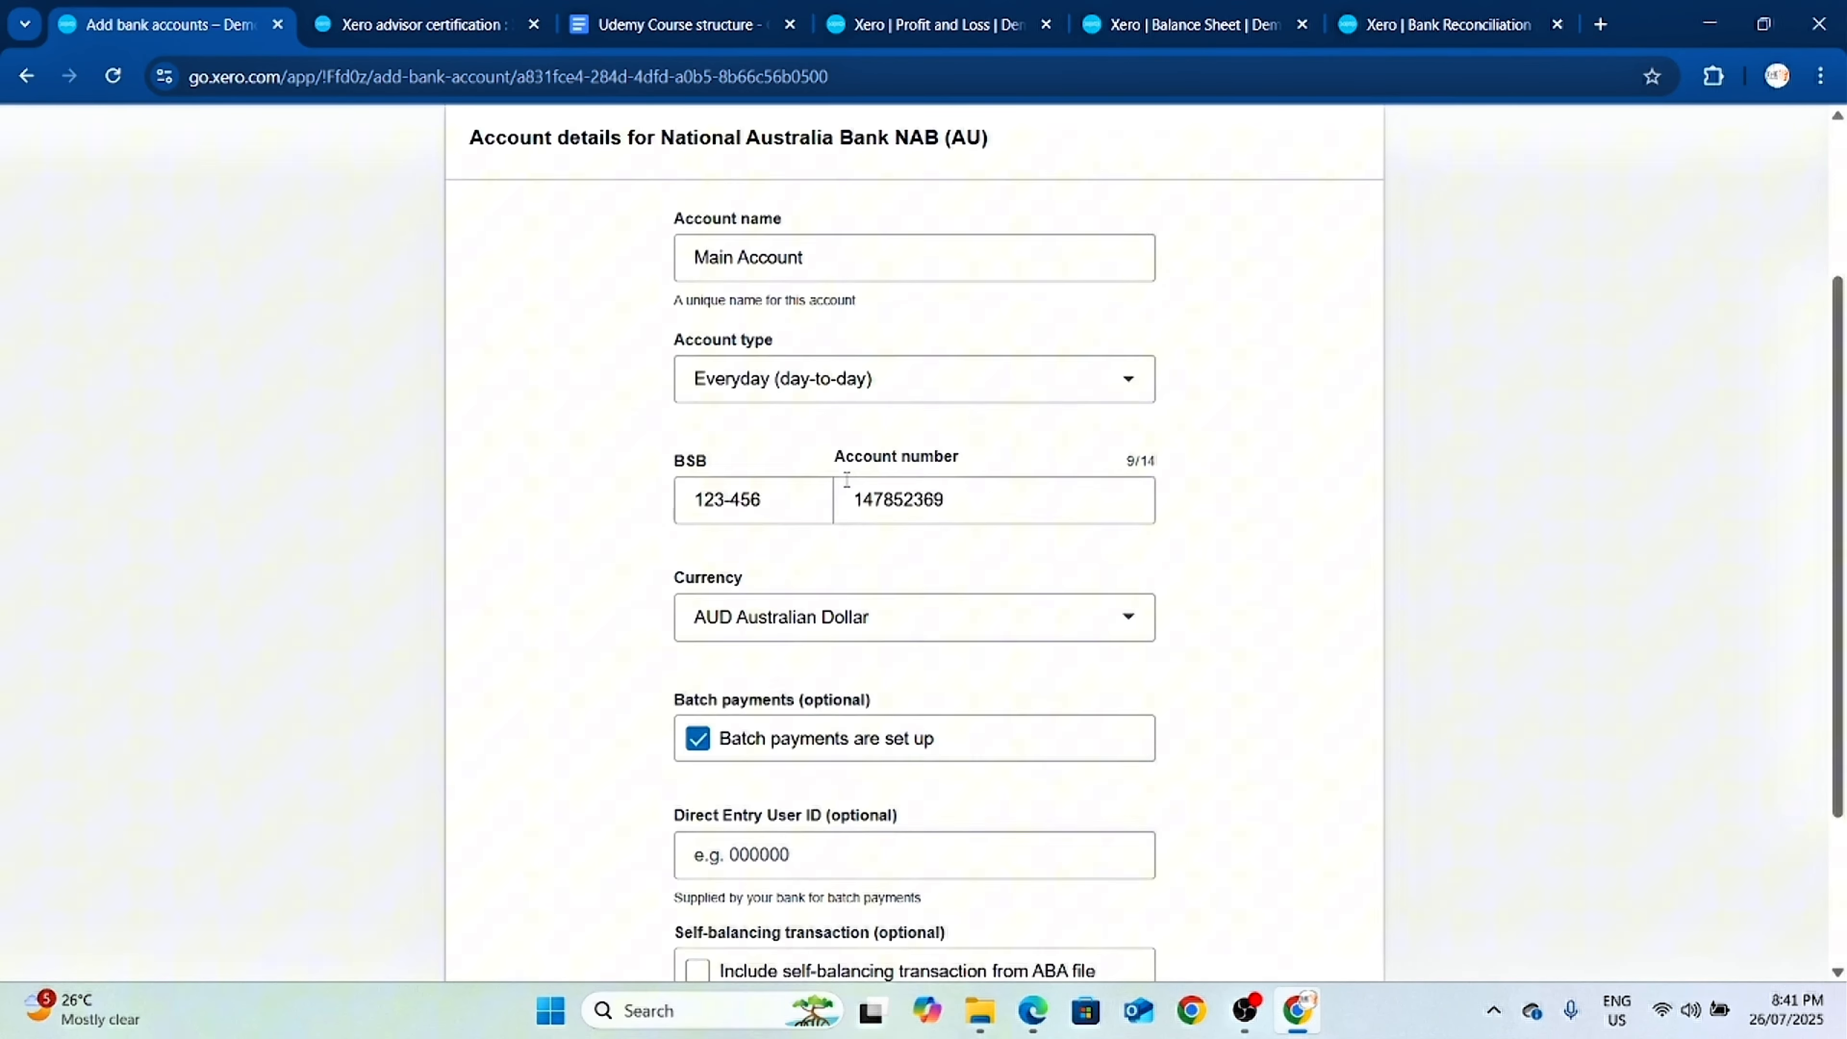
scroll(862, 512, "down", 3)
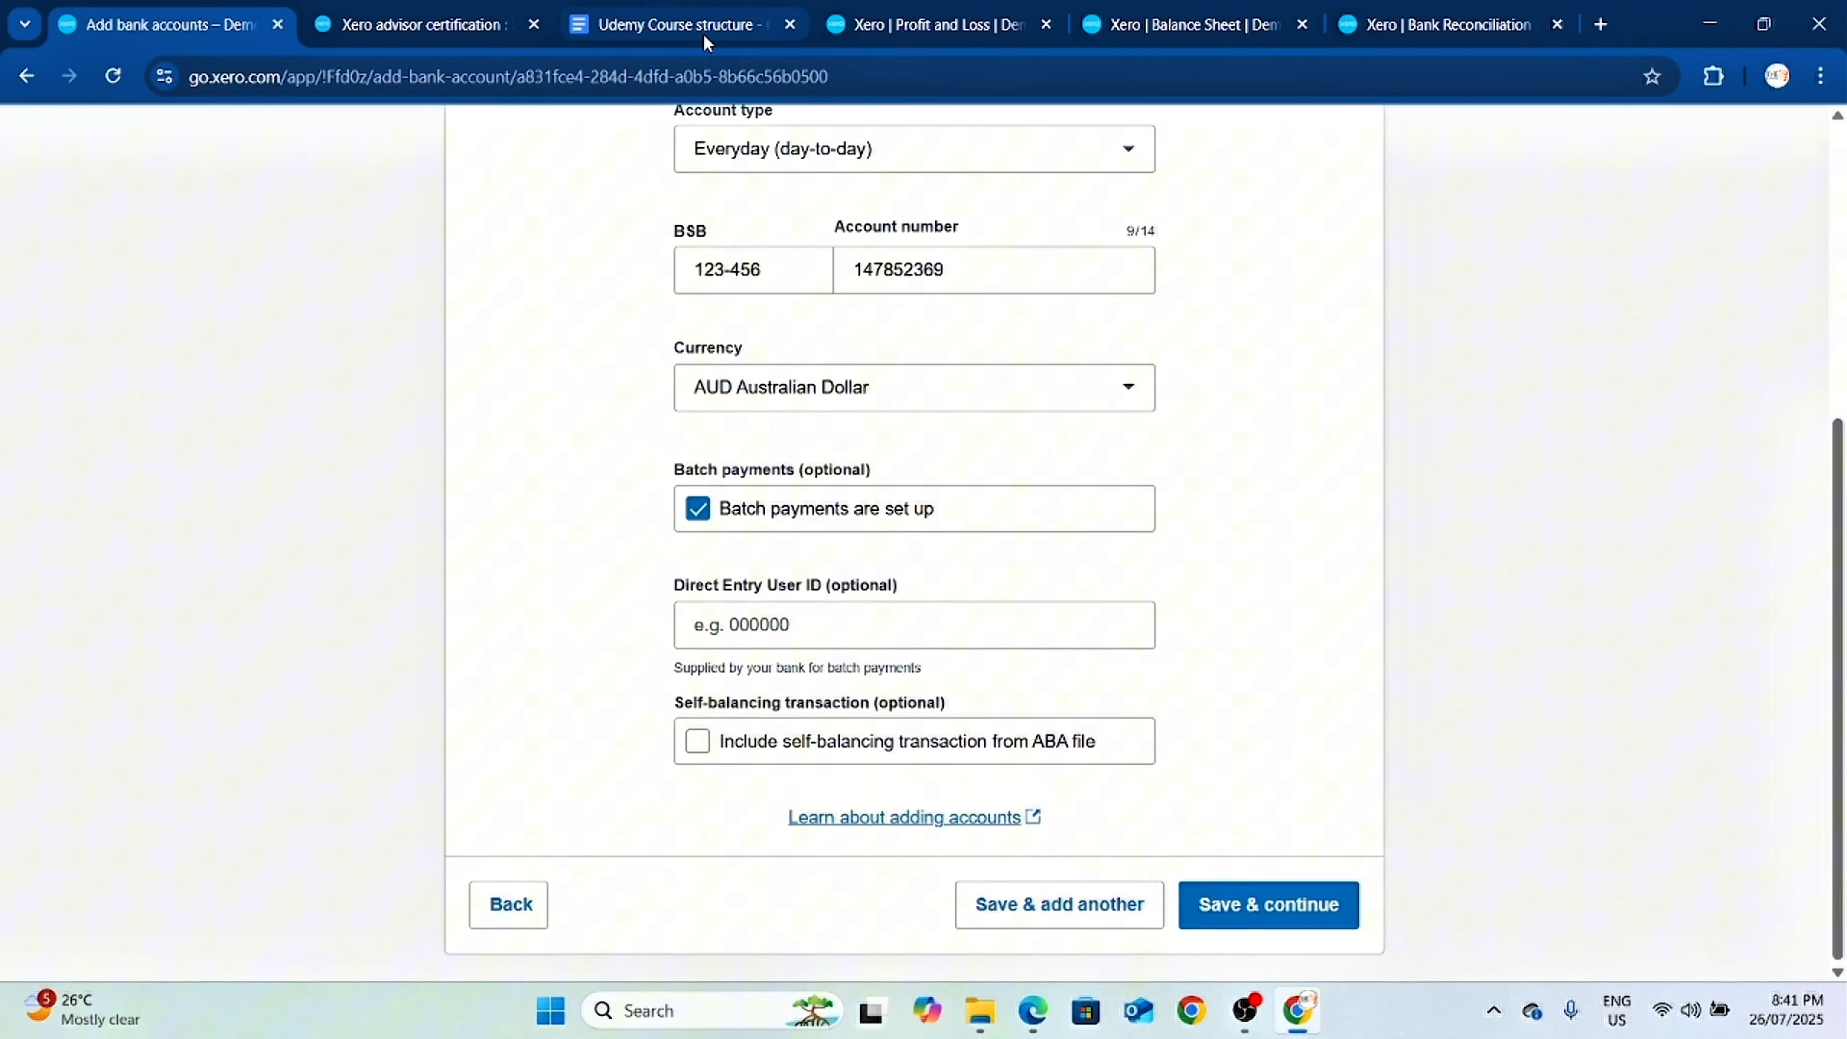
Check the day-by-day outline in the Udemy Course structure document in Google Docs and return to the Xero account form.
left_click(681, 25)
scroll(947, 576, "down", 1)
scroll(947, 576, "up", 10)
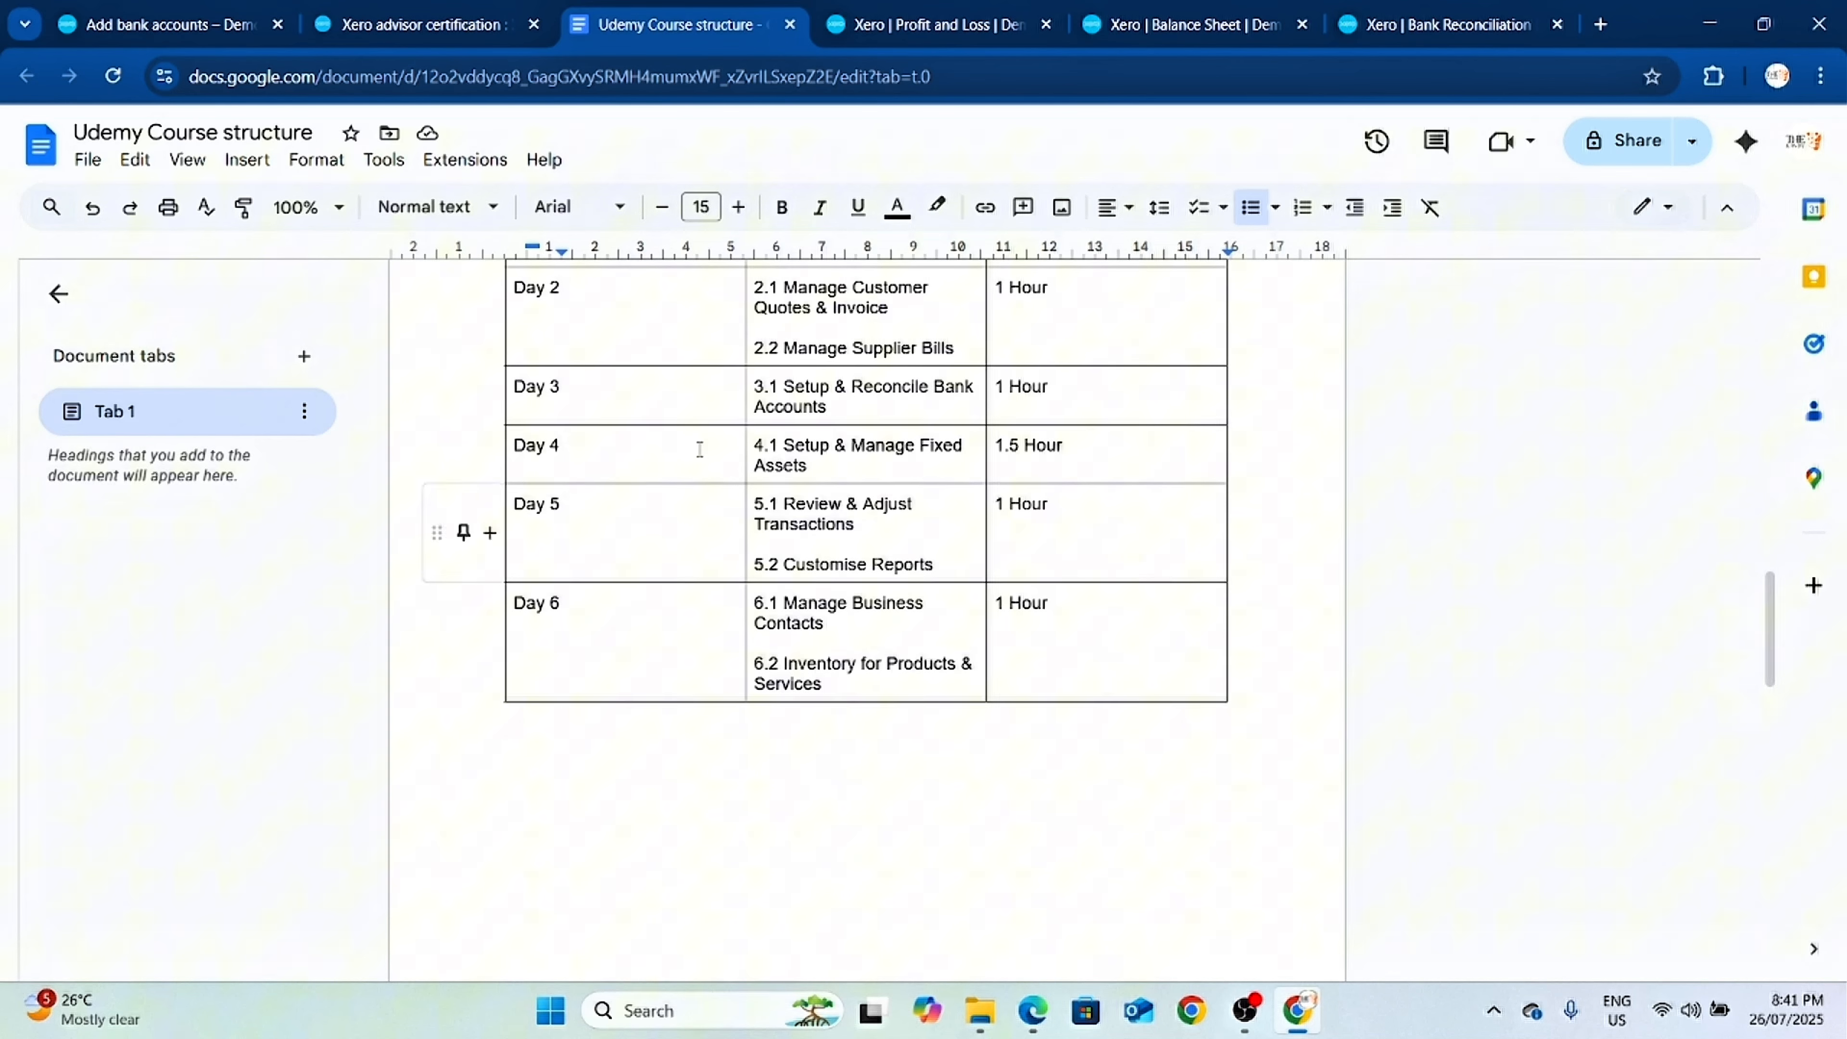
left_click(218, 25)
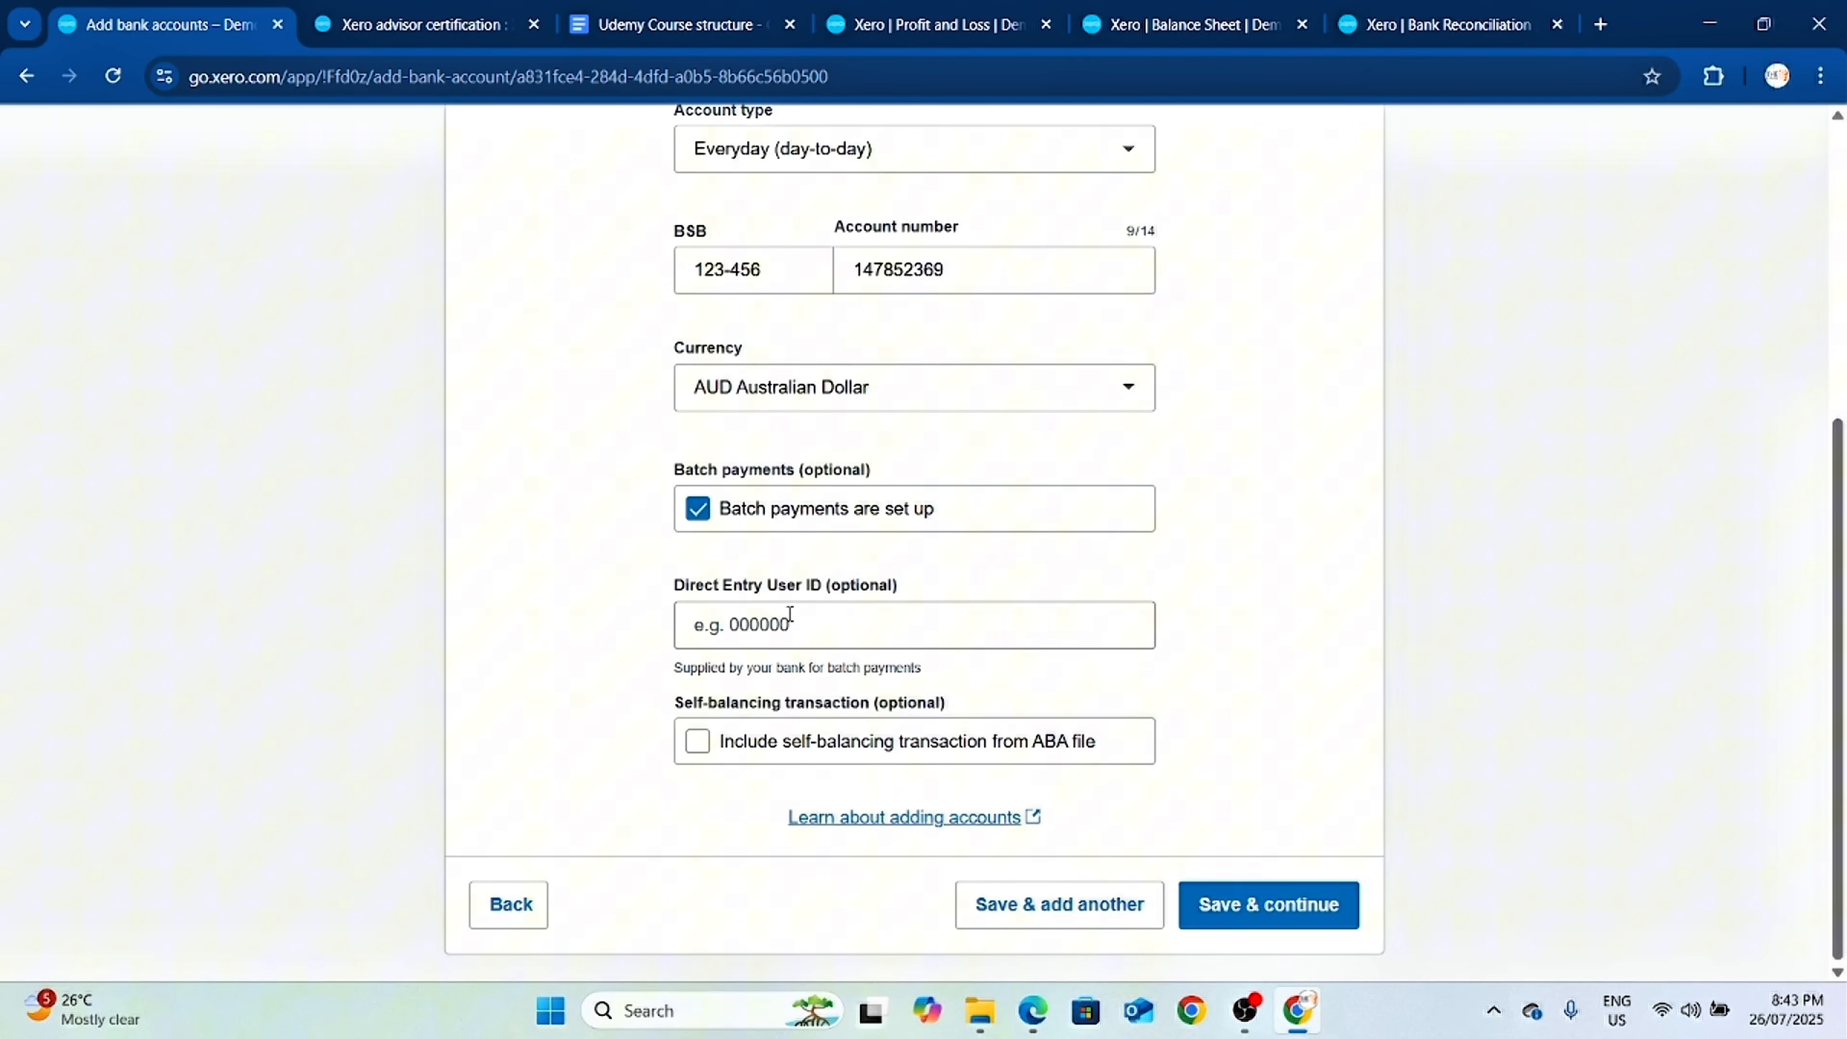
Include the self-balancing transaction from the ABA file, leave the Direct Entry User ID empty, and save the new bank account.
left_click(833, 638)
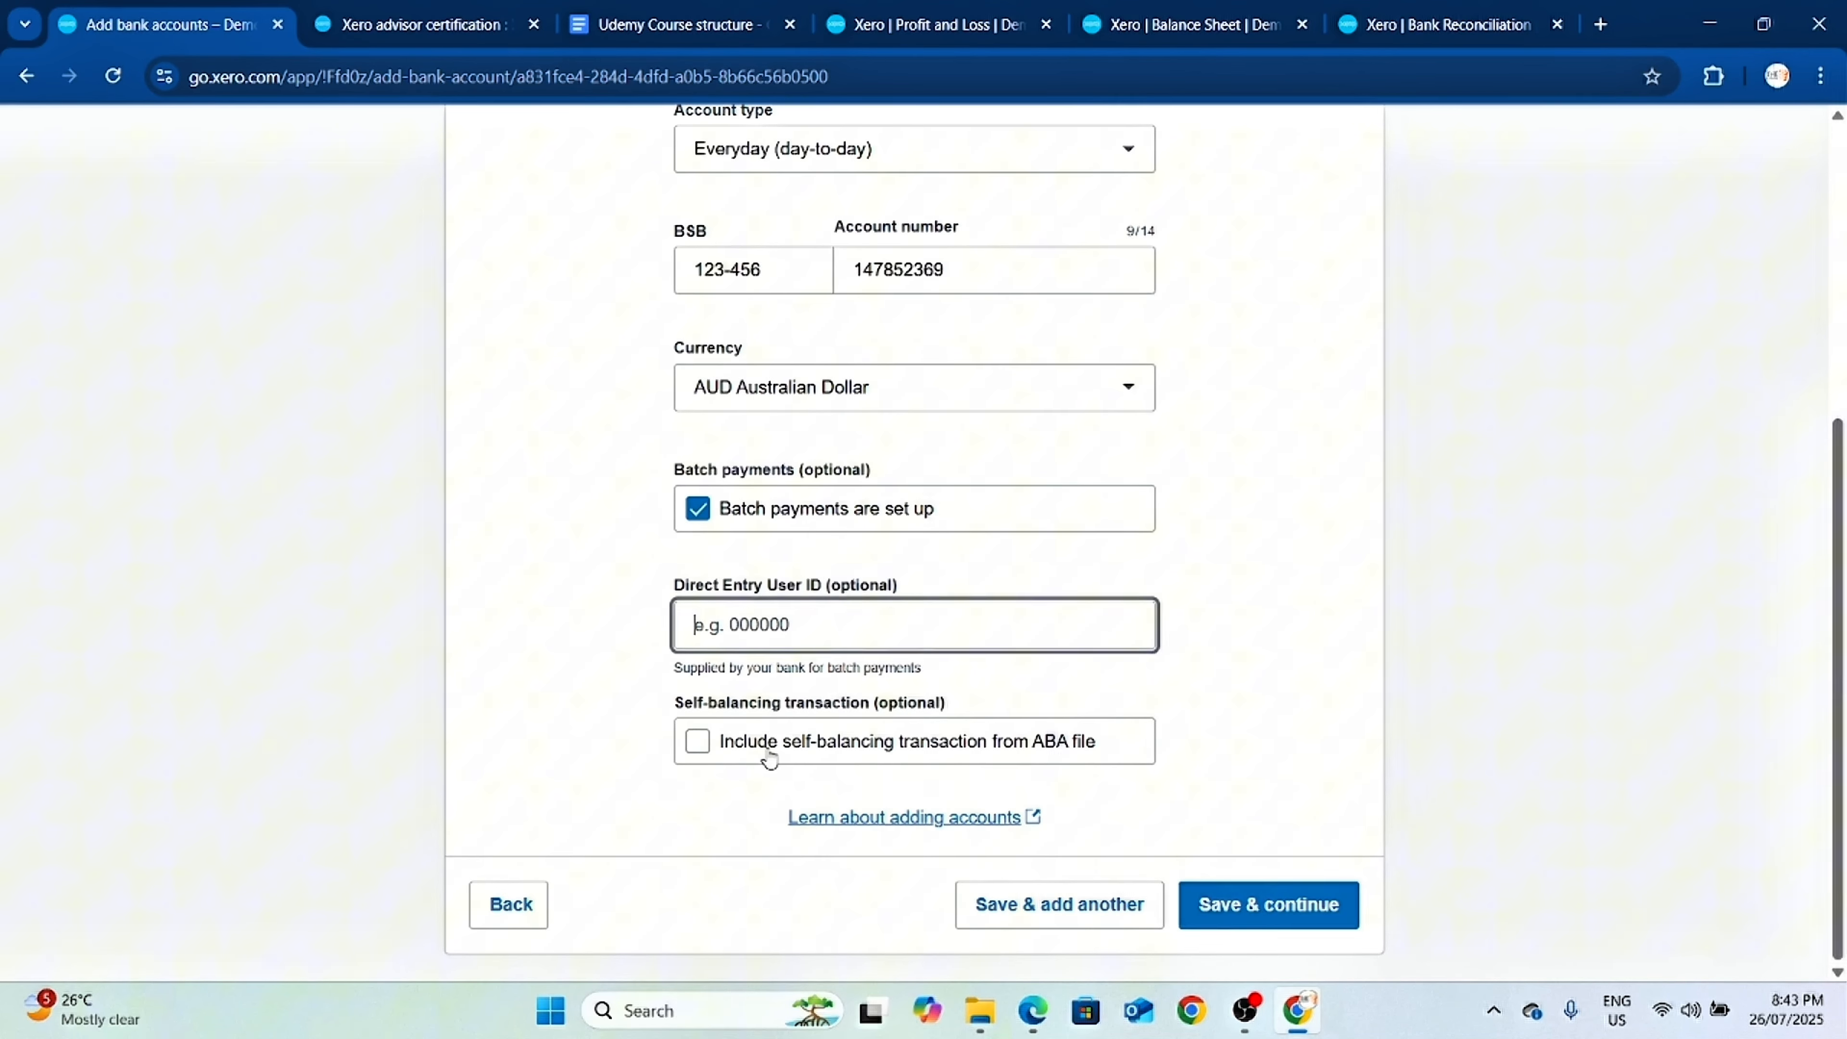
left_click(702, 749)
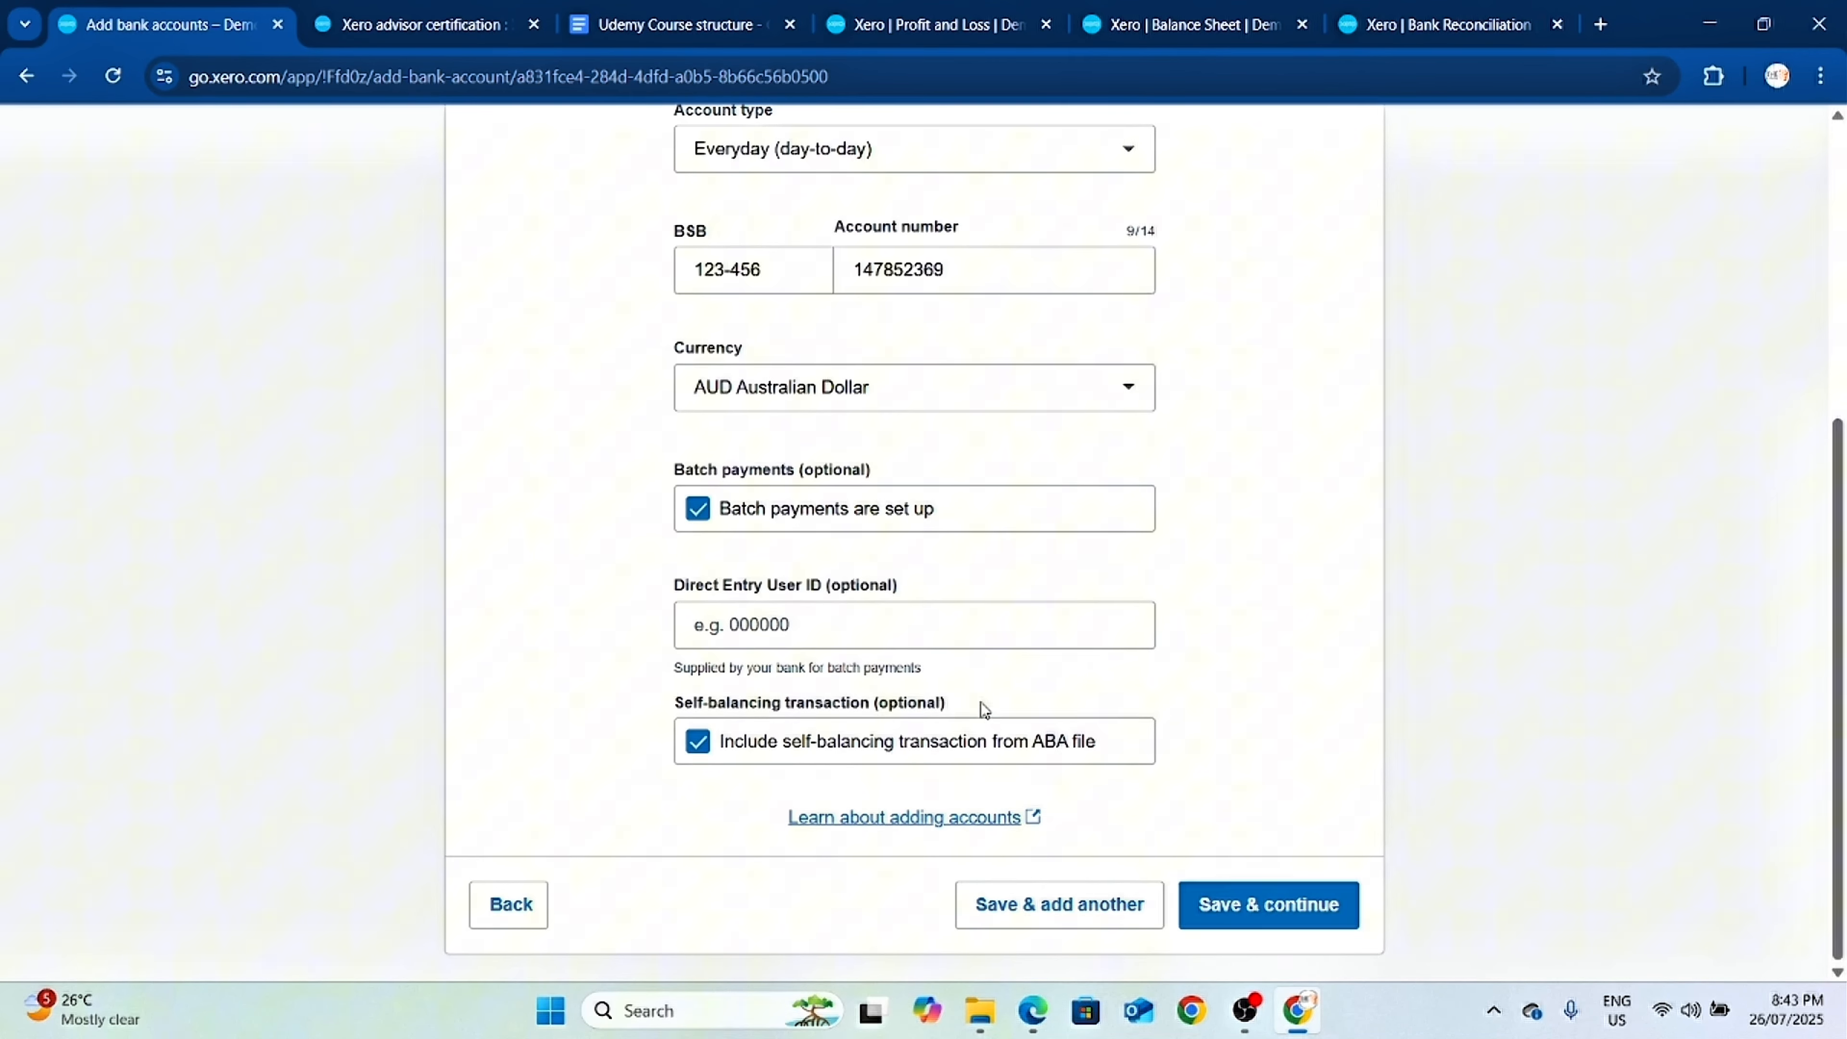
left_click(1282, 907)
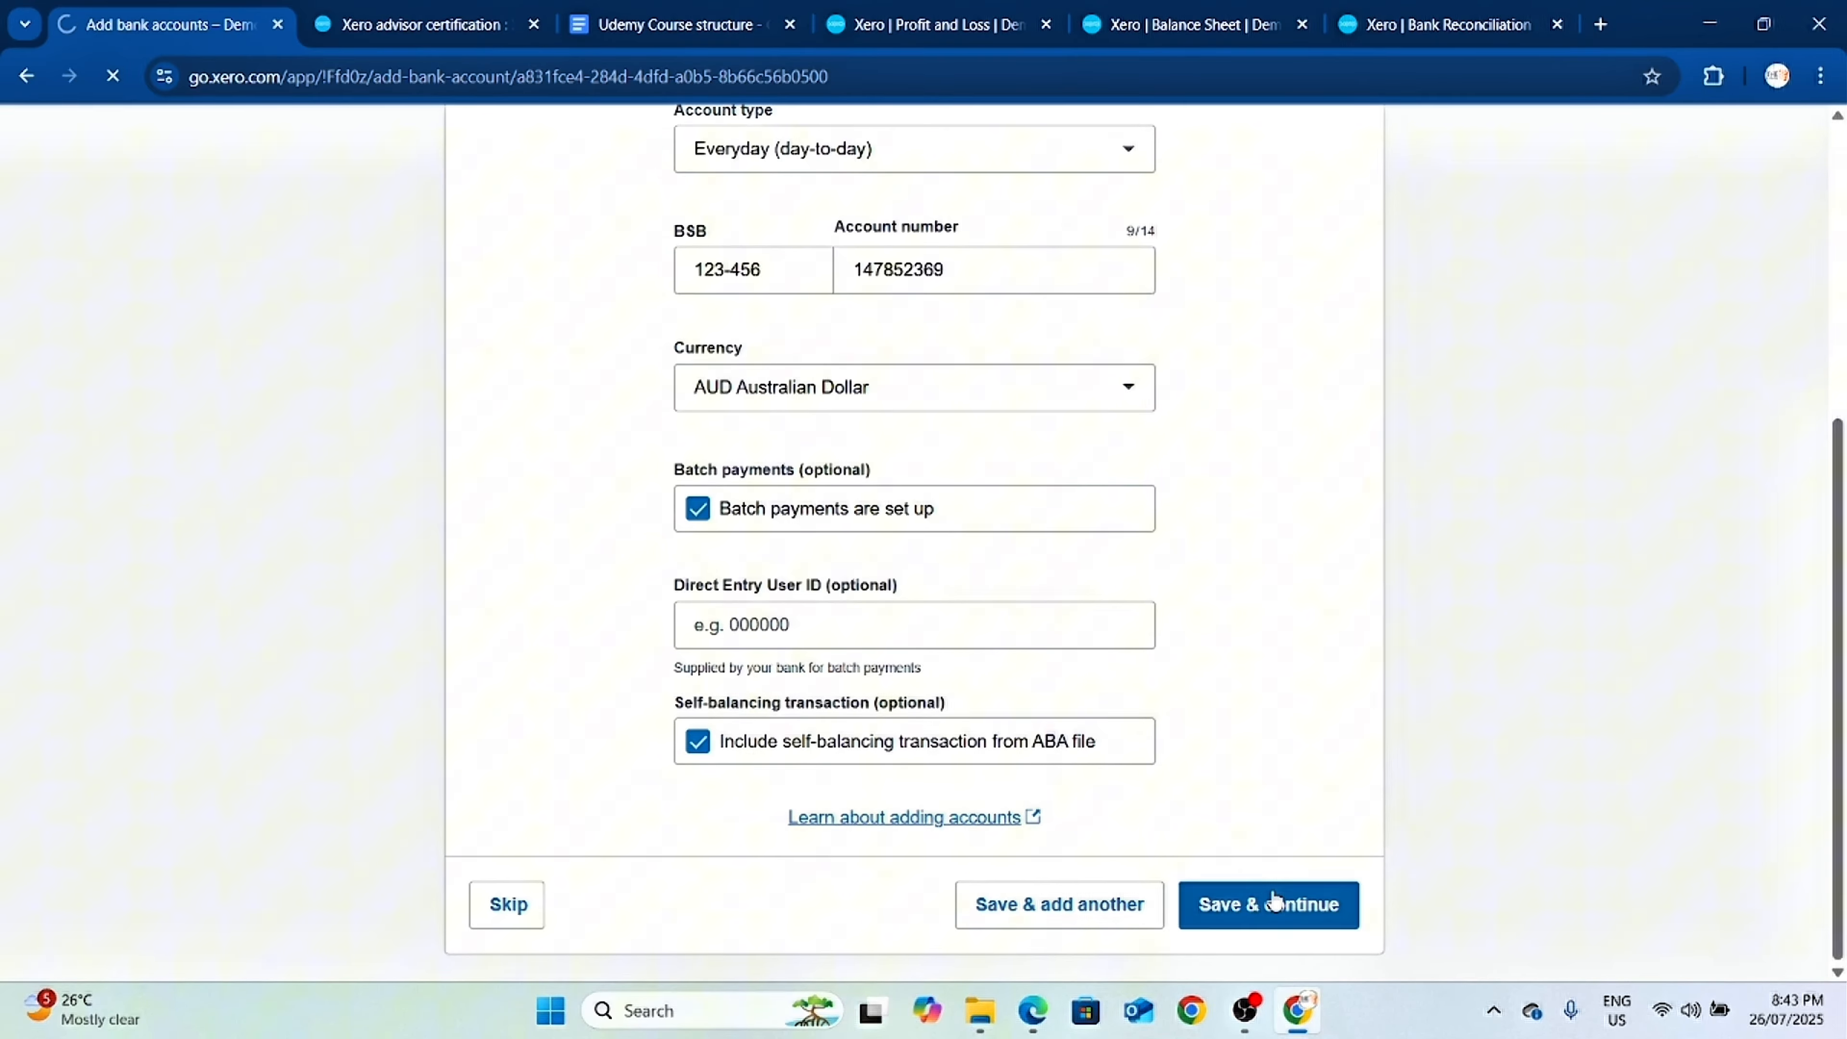
Review Main Account on the Bank accounts page and the file upload options for importing its bank transactions.
scroll(1188, 805, "down", 5)
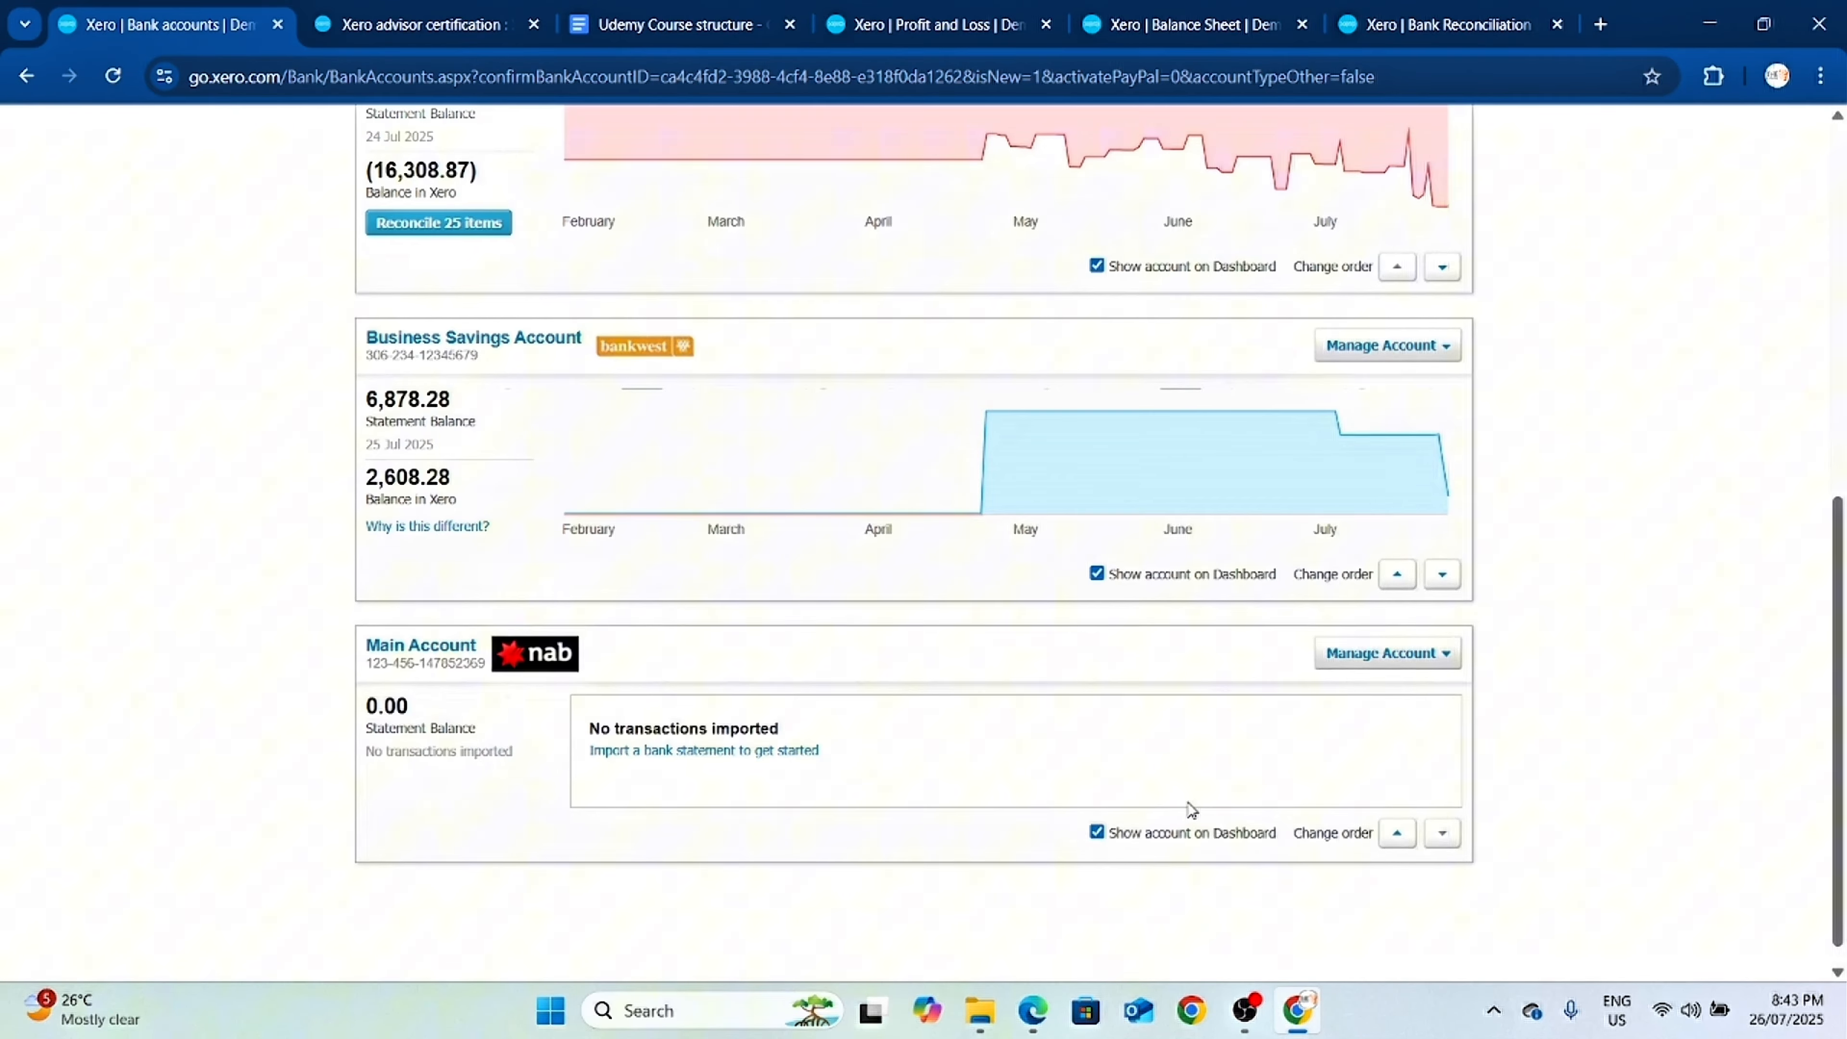
scroll(1191, 806, "up", 6)
scroll(770, 764, "down", 4)
scroll(819, 648, "down", 3)
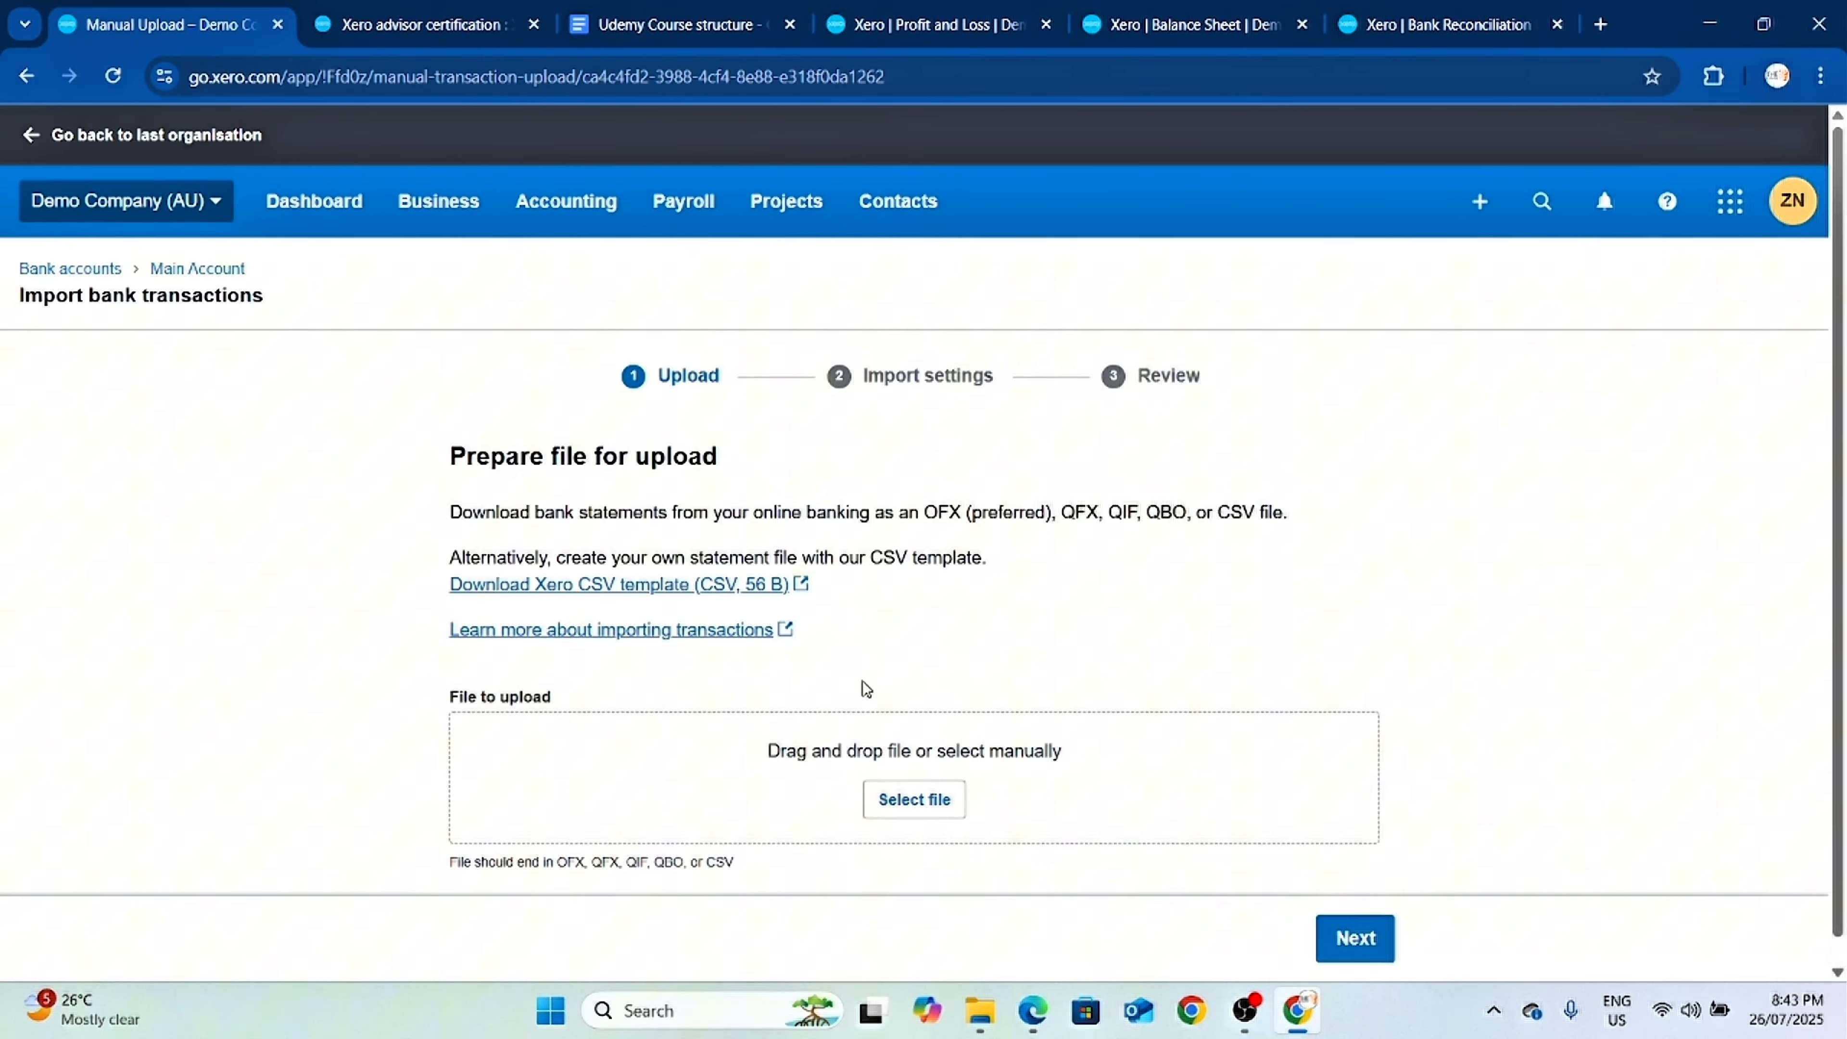
scroll(862, 680, "down", 1)
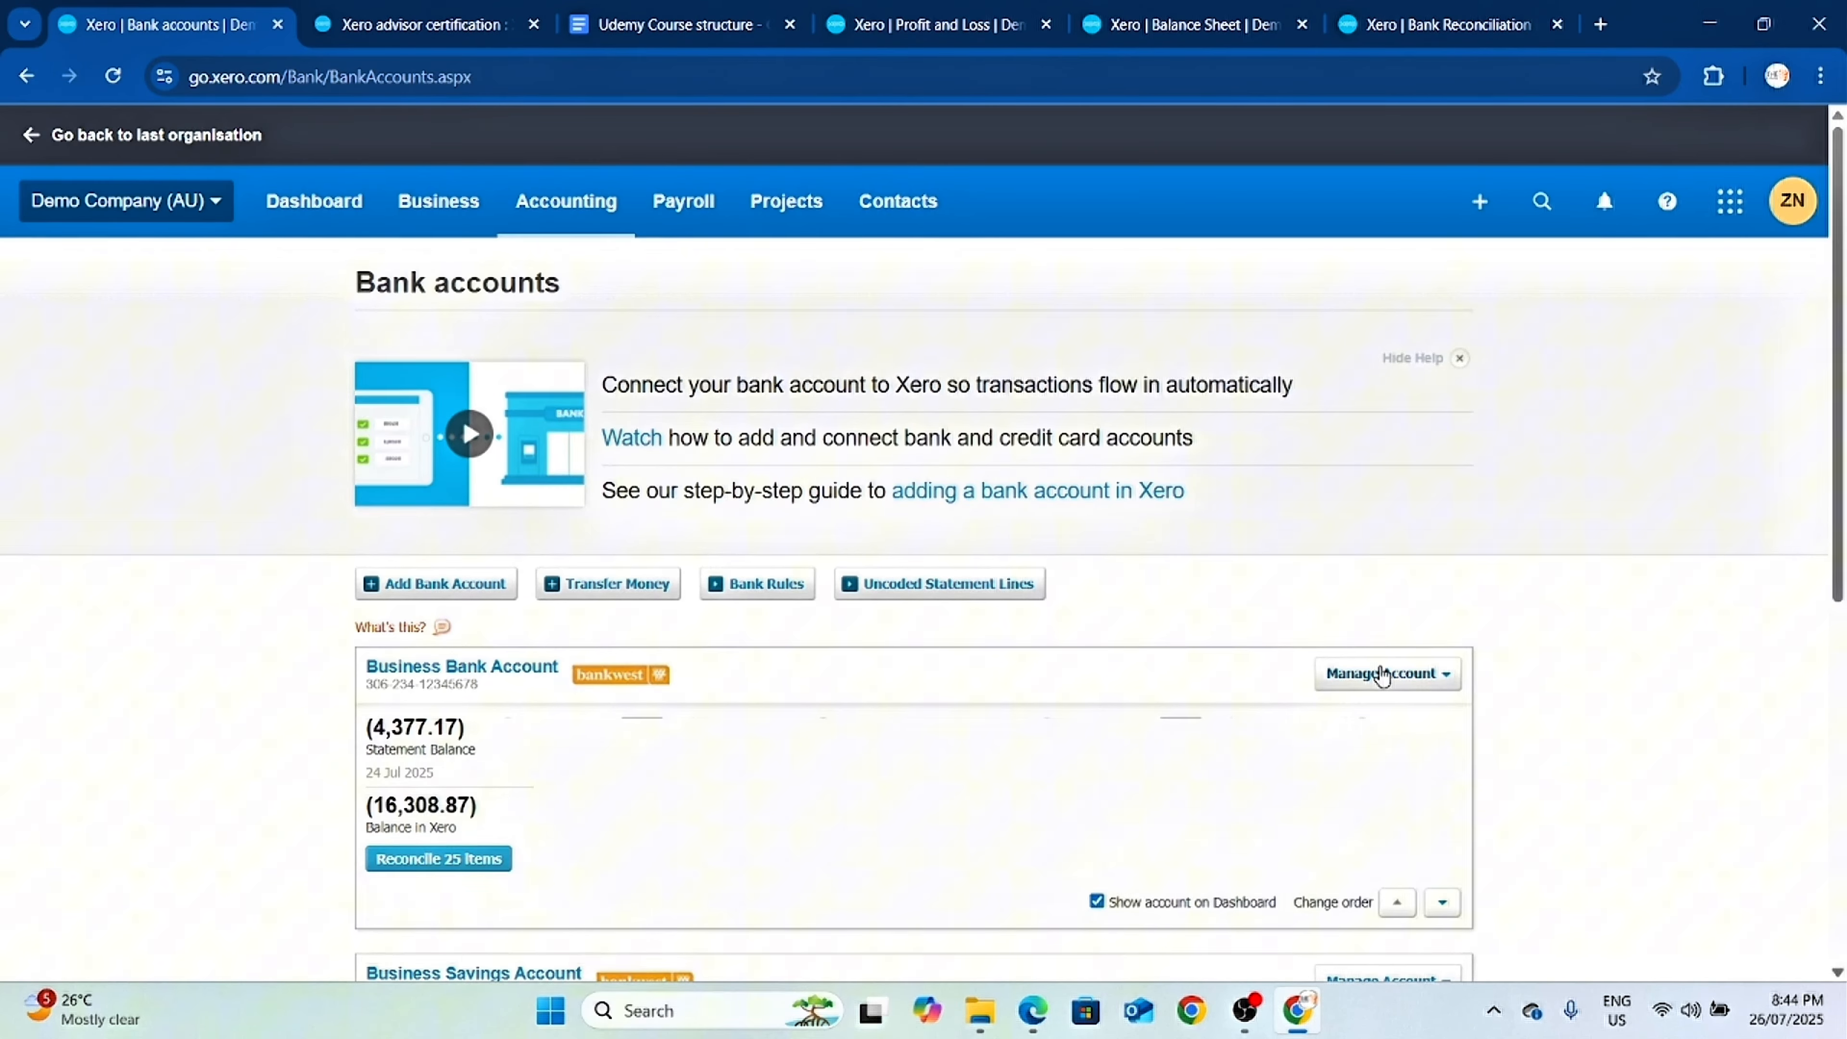
Examine the find, new and reconcile options available for managing Main Account and the Business Savings Account.
left_click(1427, 672)
scroll(1703, 662, "down", 9)
left_click(1420, 627)
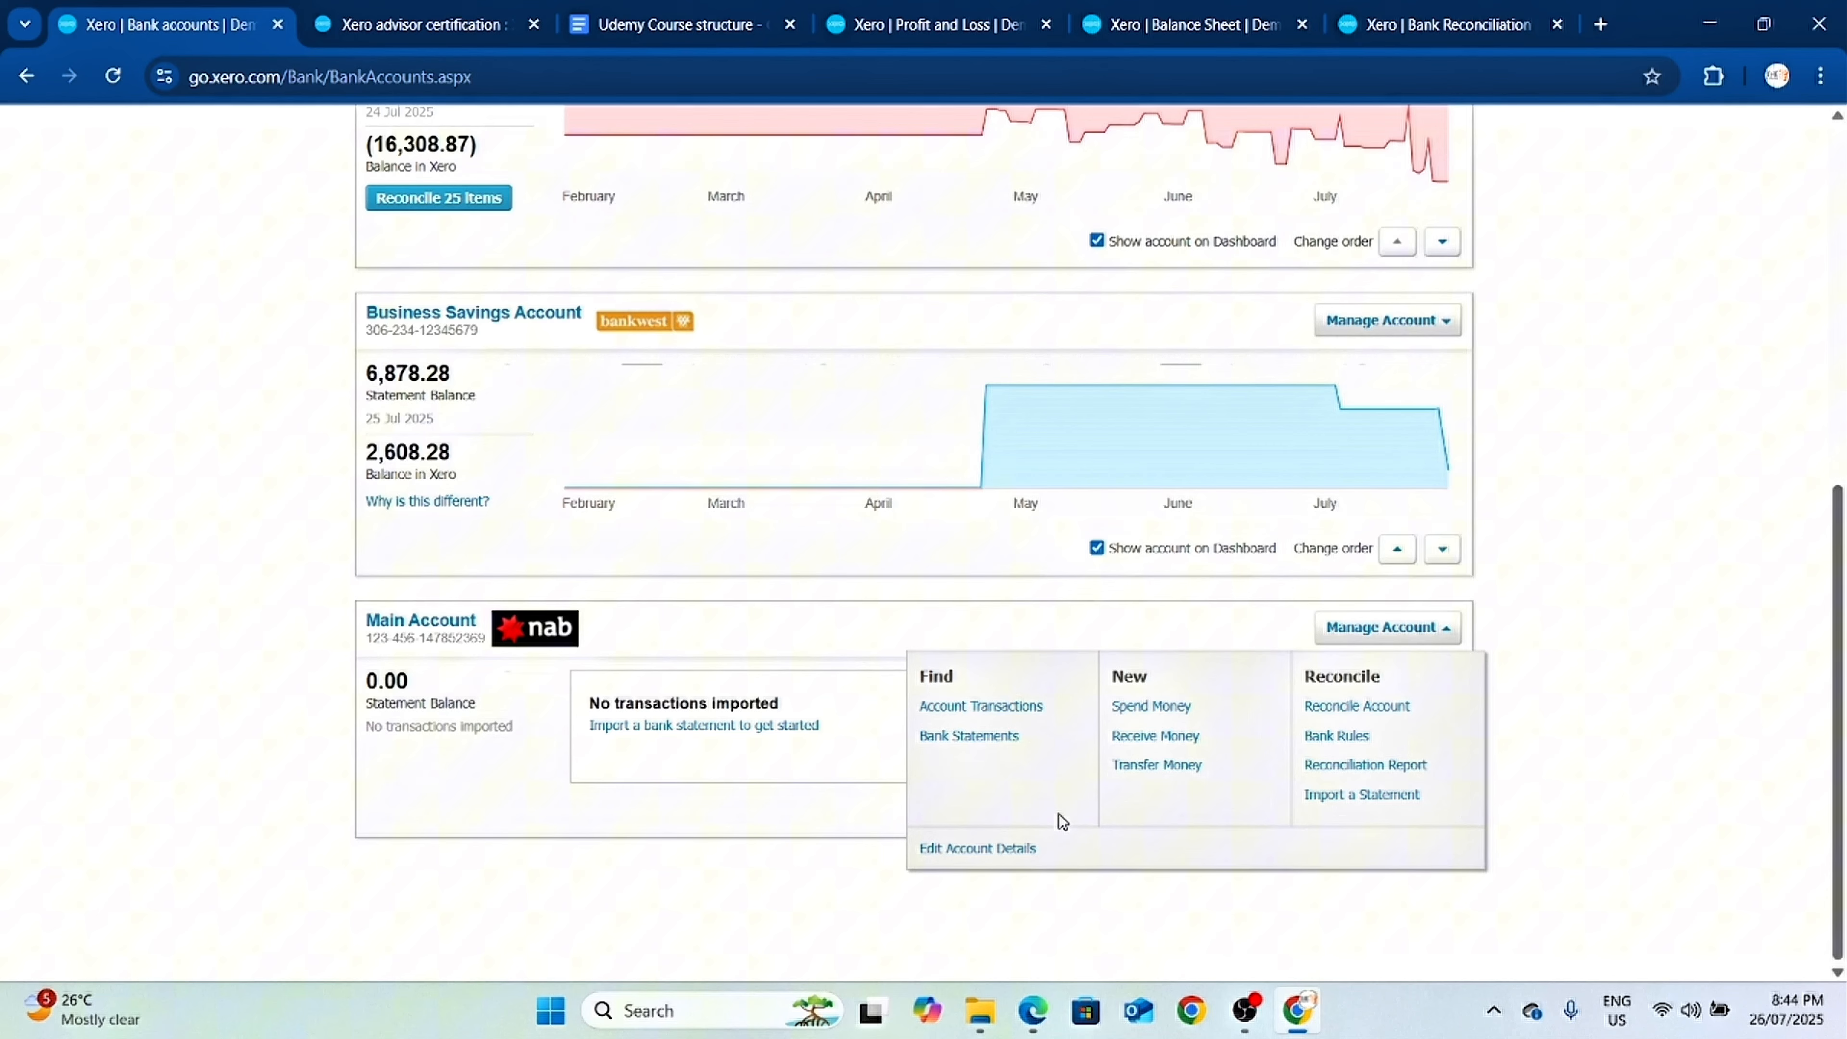
left_click(1419, 324)
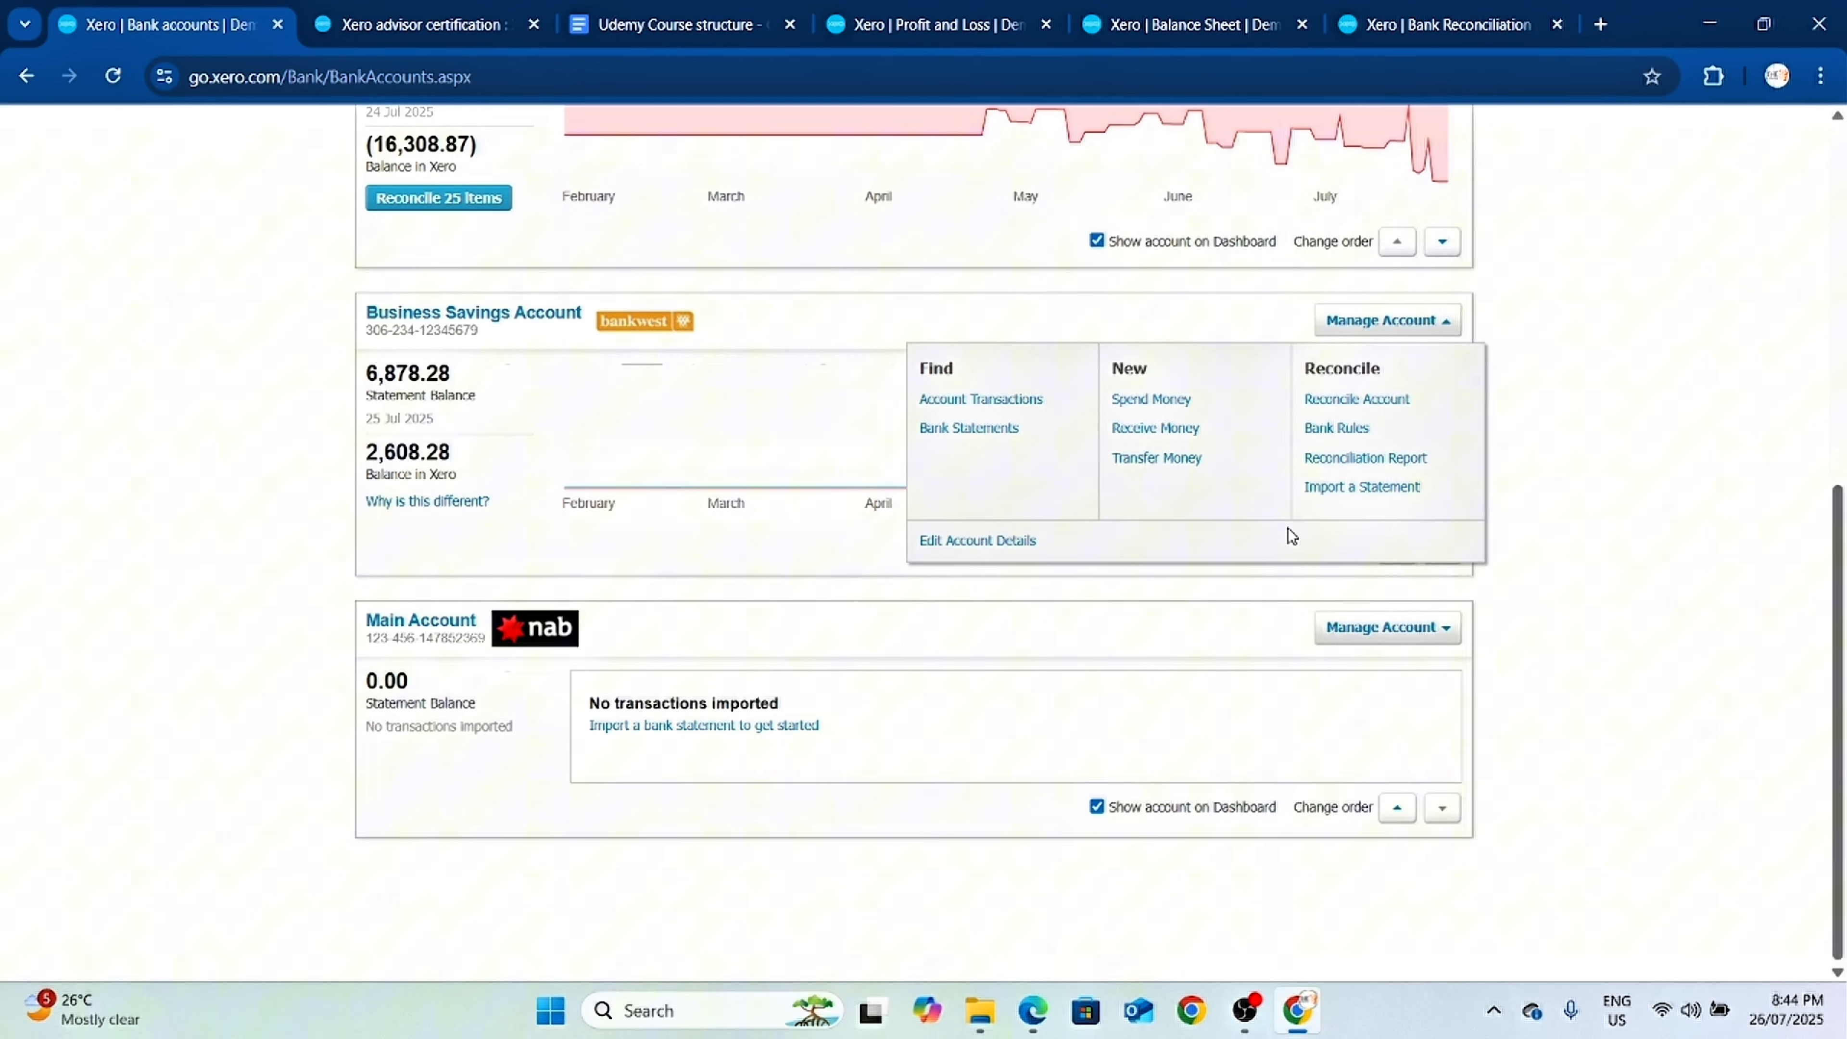
scroll(817, 609, "up", 9)
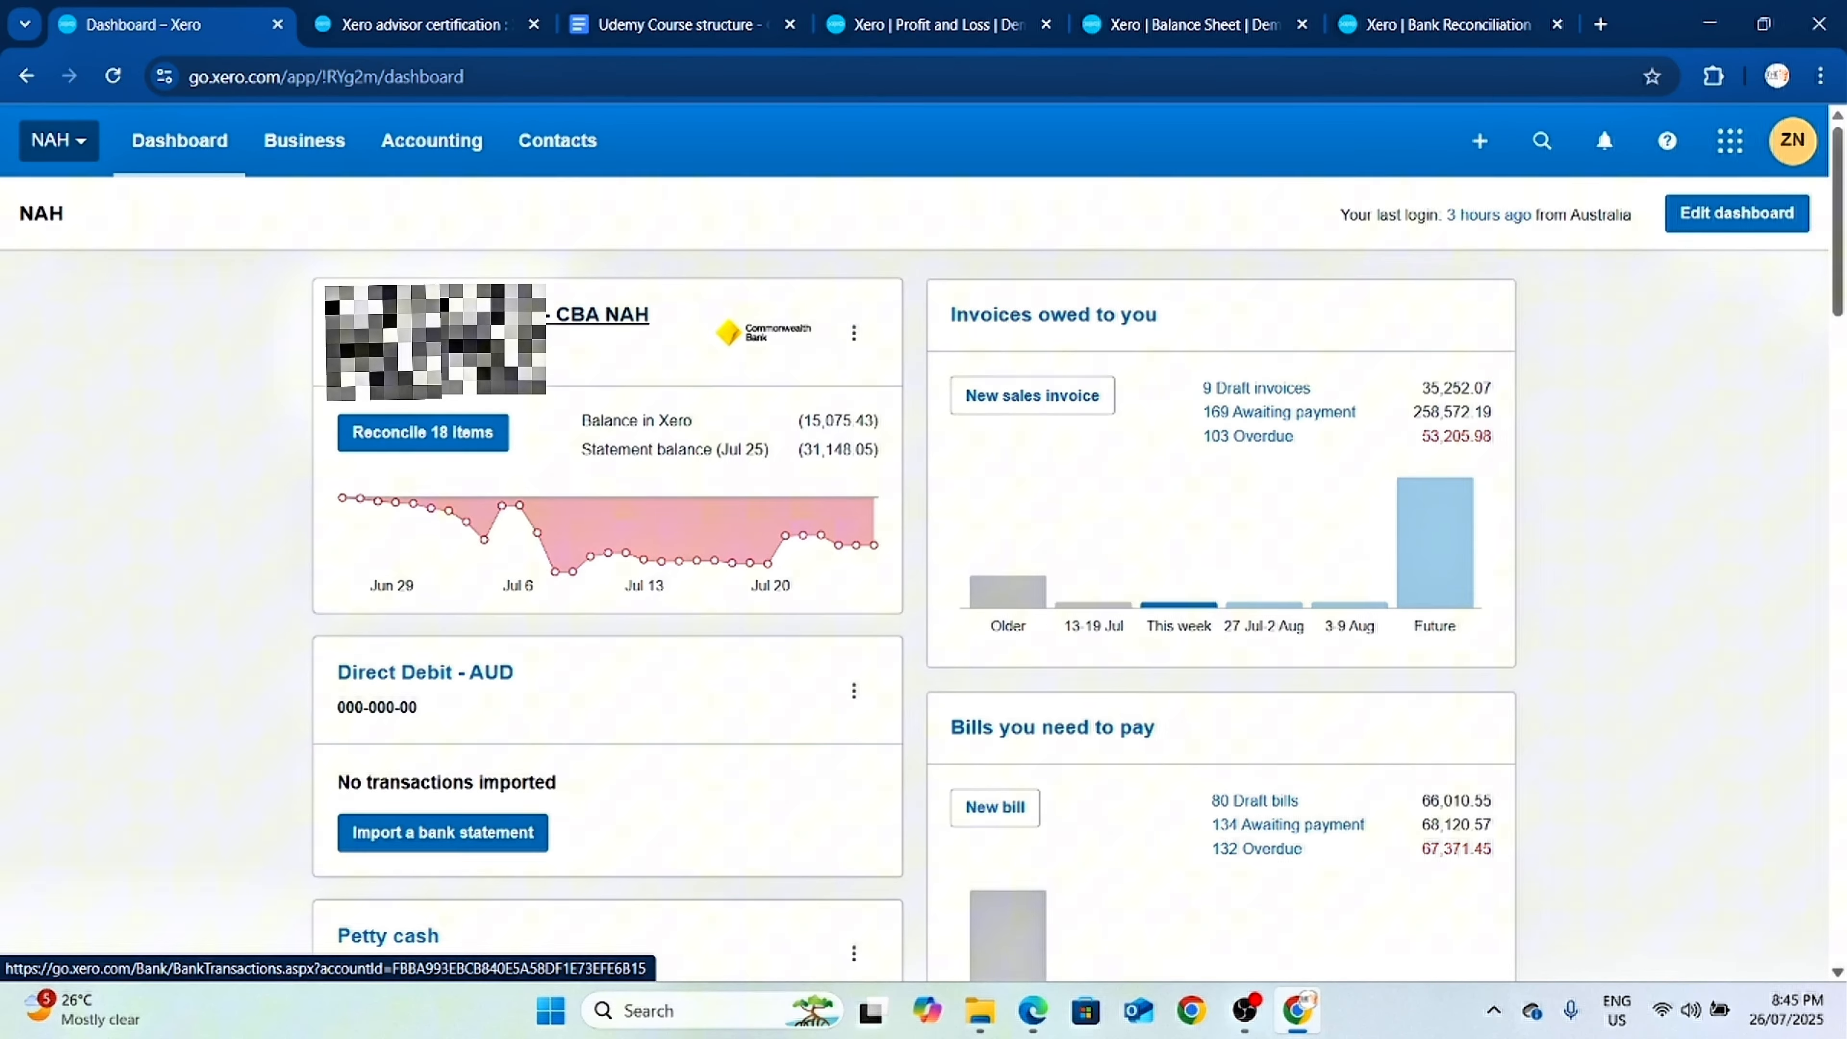
Open the NAH organisation's Bank accounts page and view the management and Direct Connect options of its Commonwealth Bank account.
left_click(304, 142)
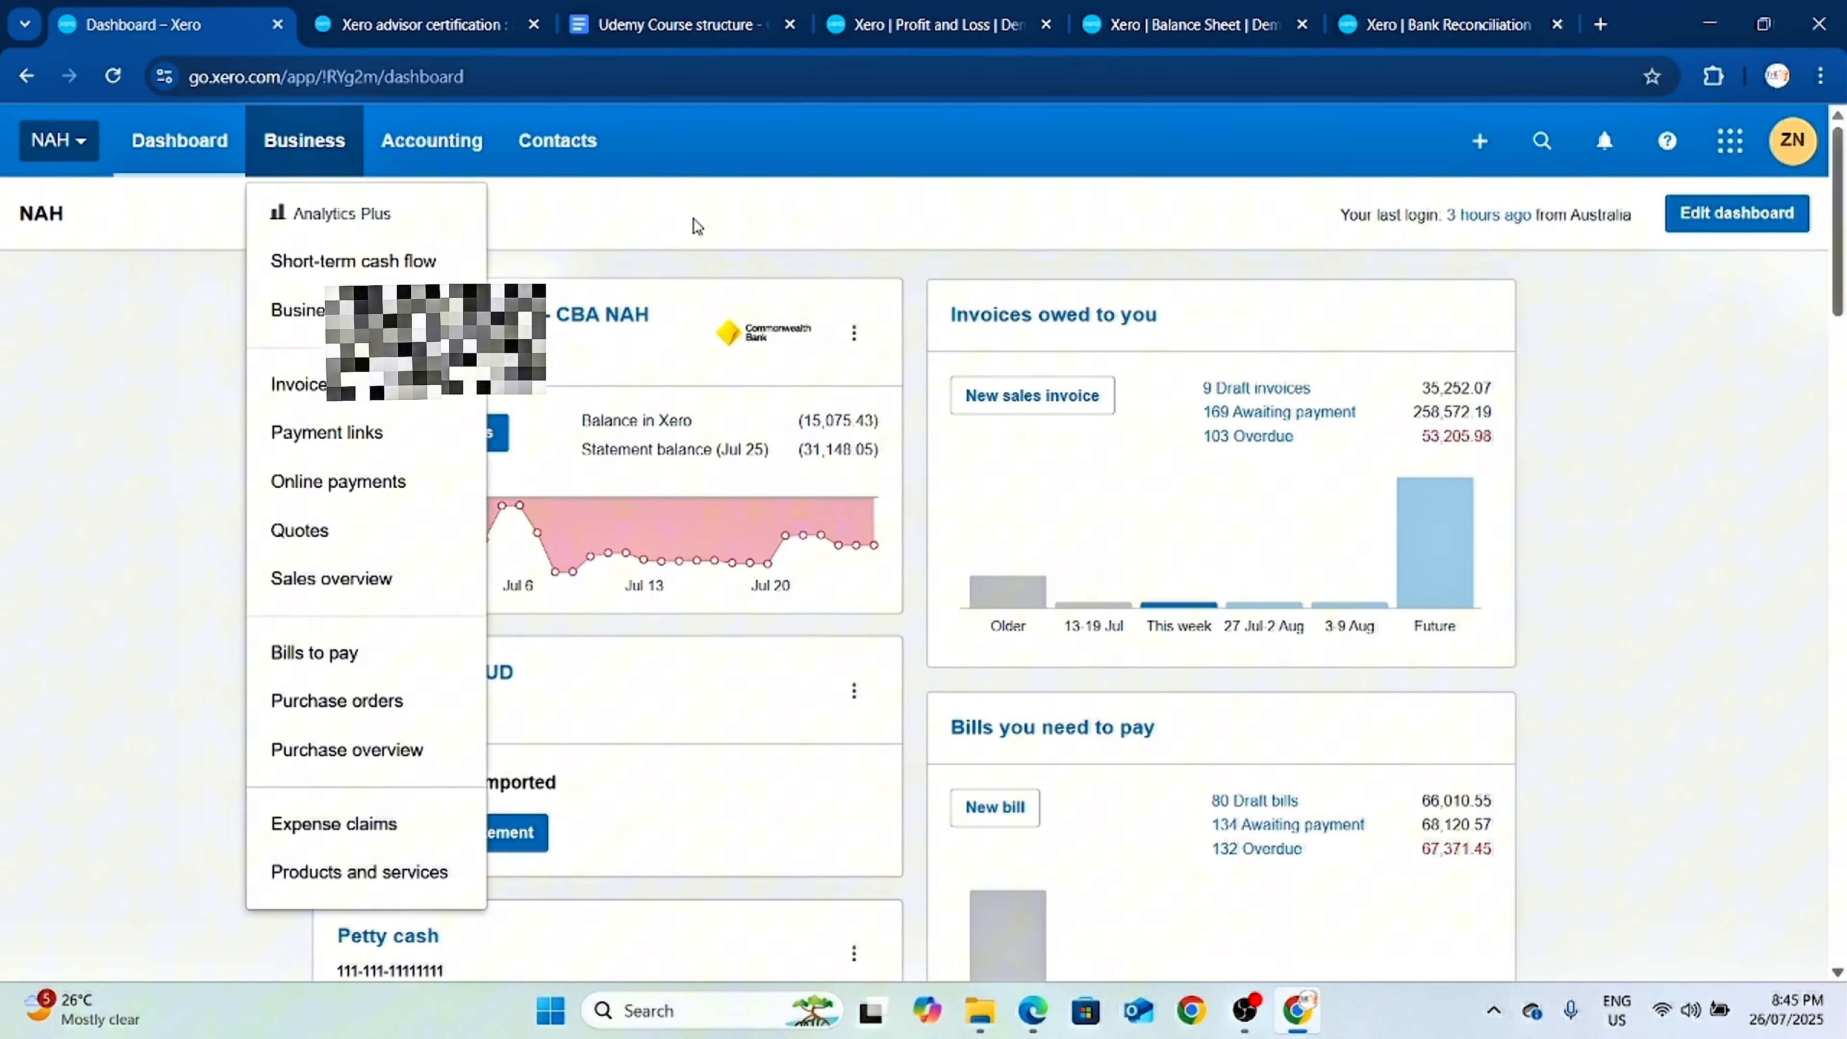
left_click(440, 145)
left_click(502, 220)
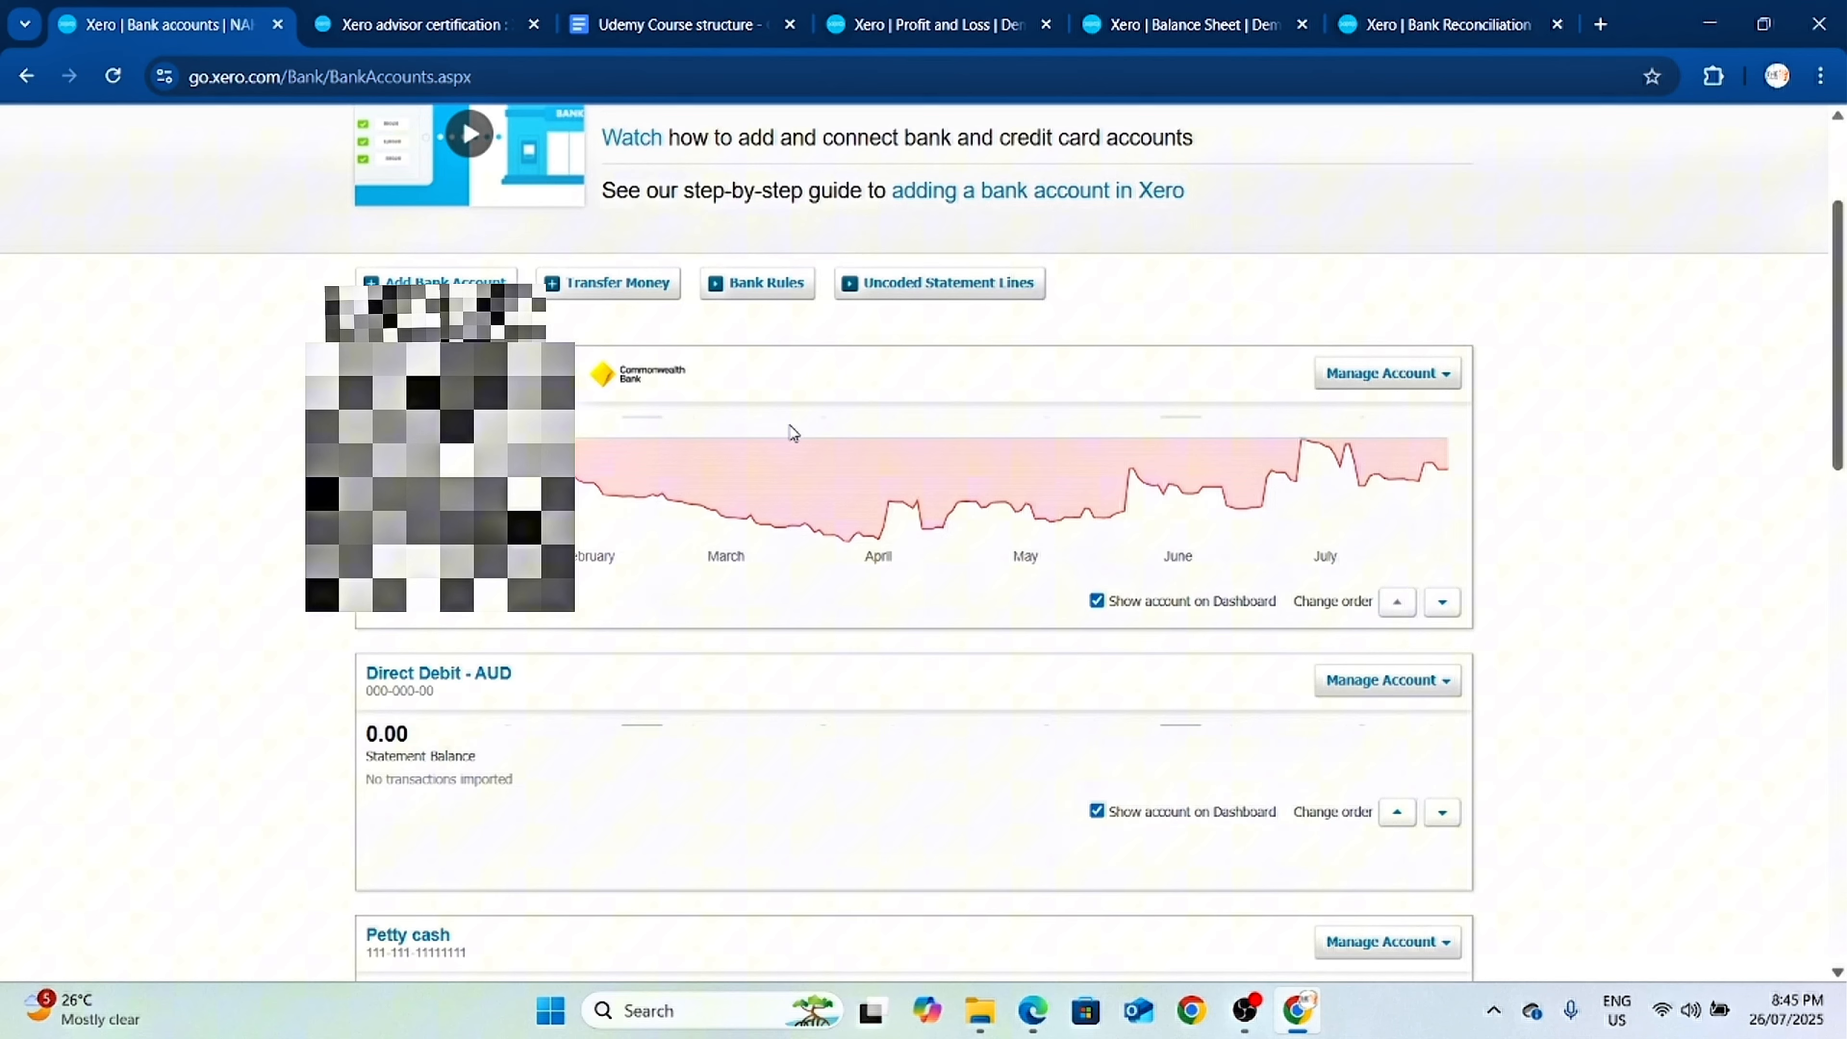
left_click(1390, 375)
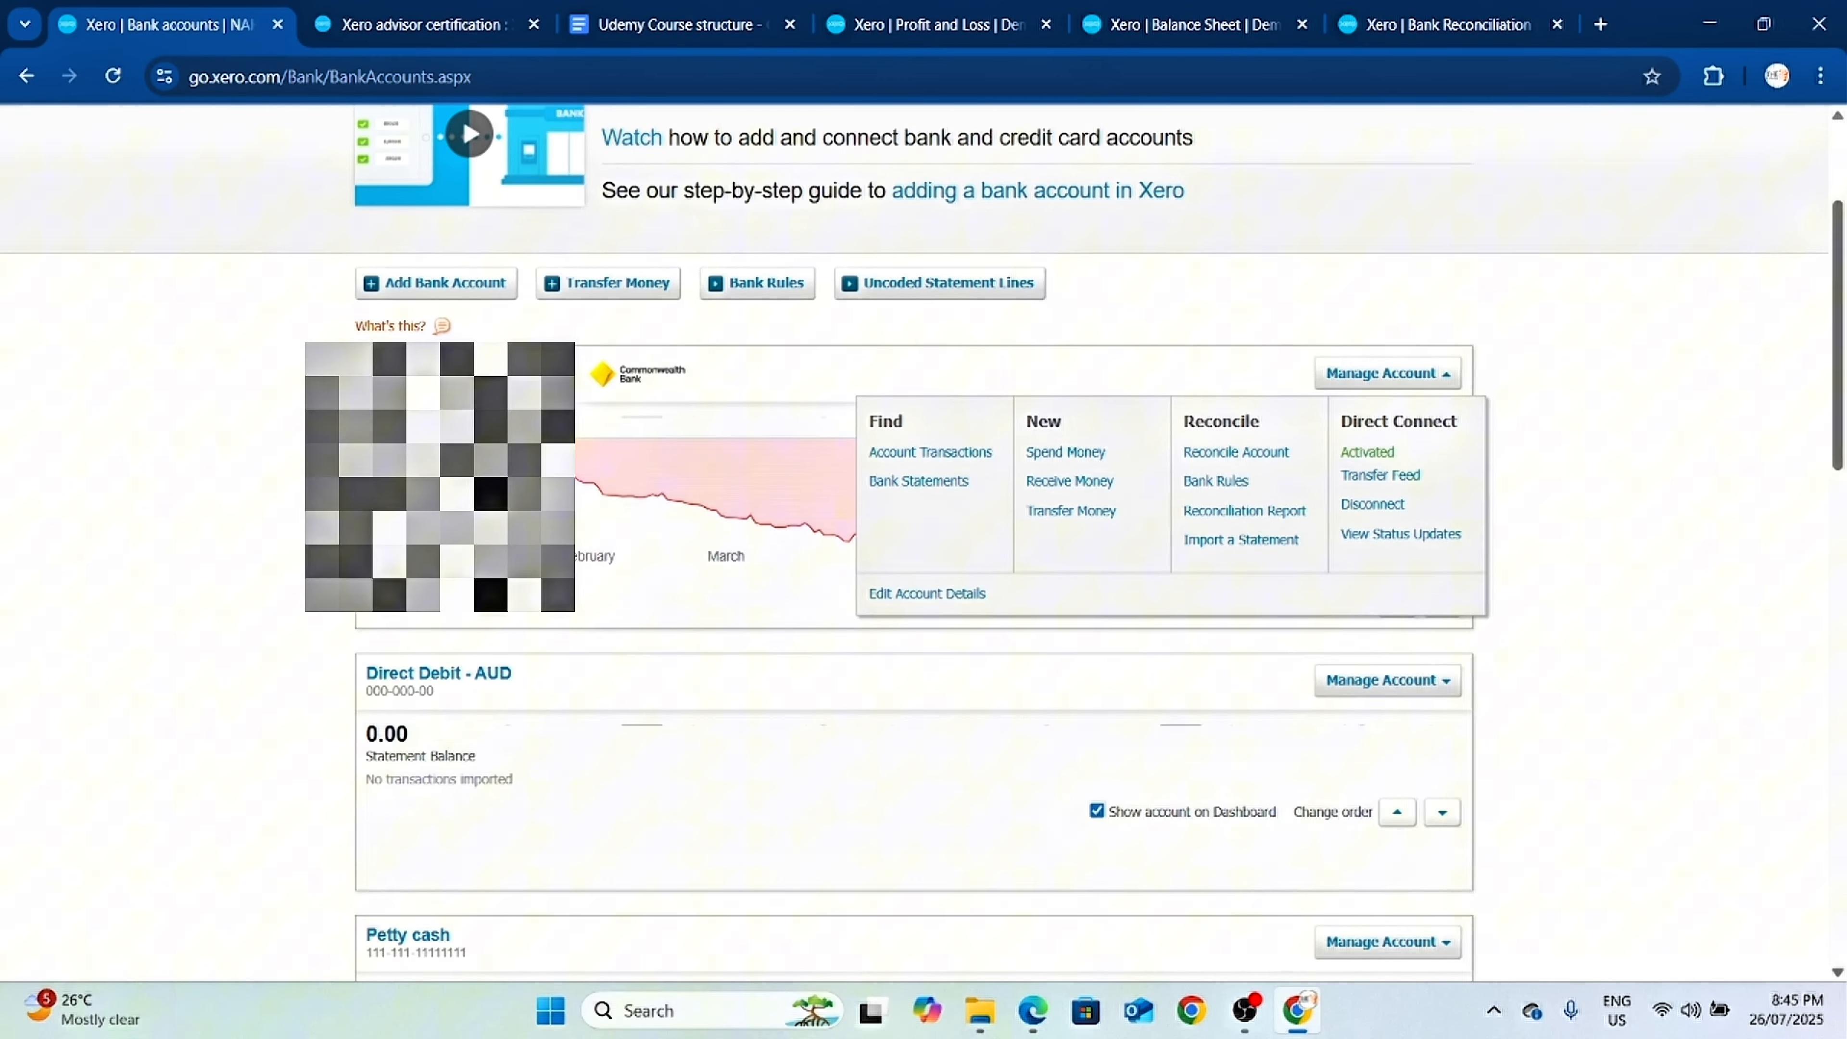
Open the Commonwealth Bank account's transactions and examine their bank transaction sources and reconciliation statuses.
left_click(430, 436)
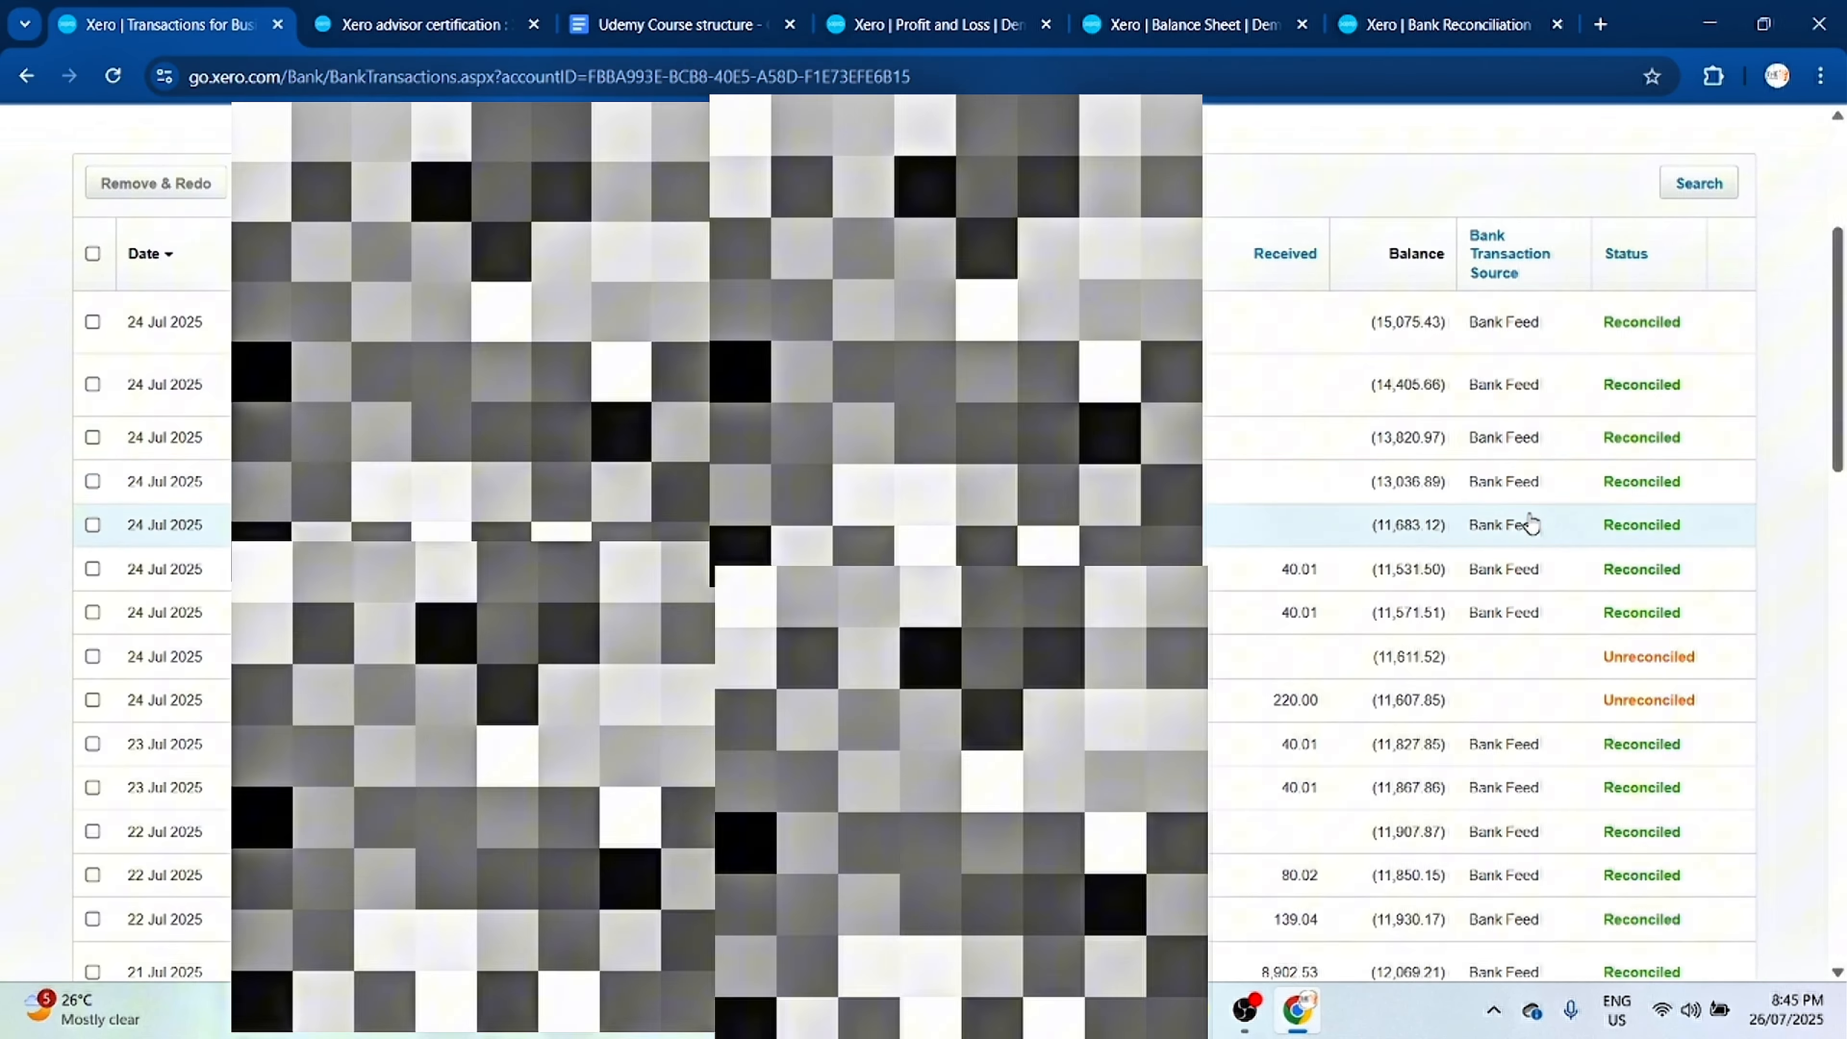
scroll(1518, 528, "down", 5)
scroll(1582, 435, "up", 3)
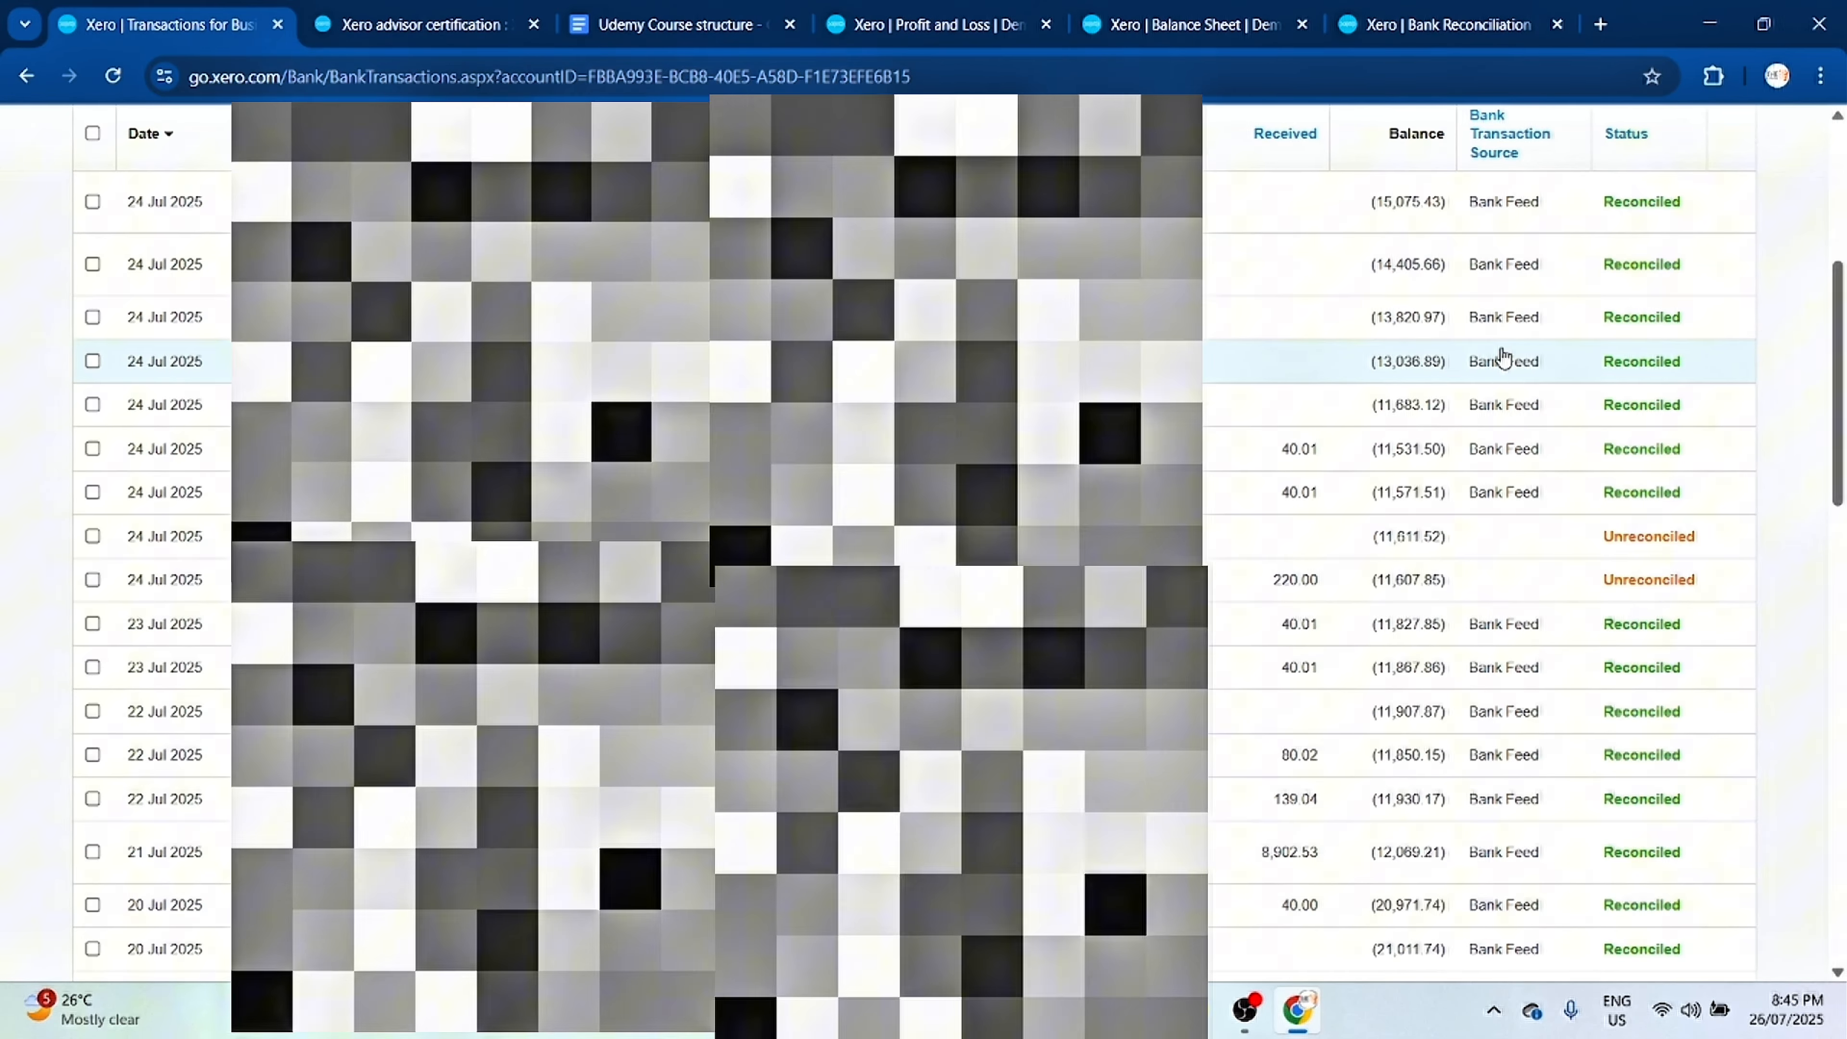
scroll(1509, 437, "down", 15)
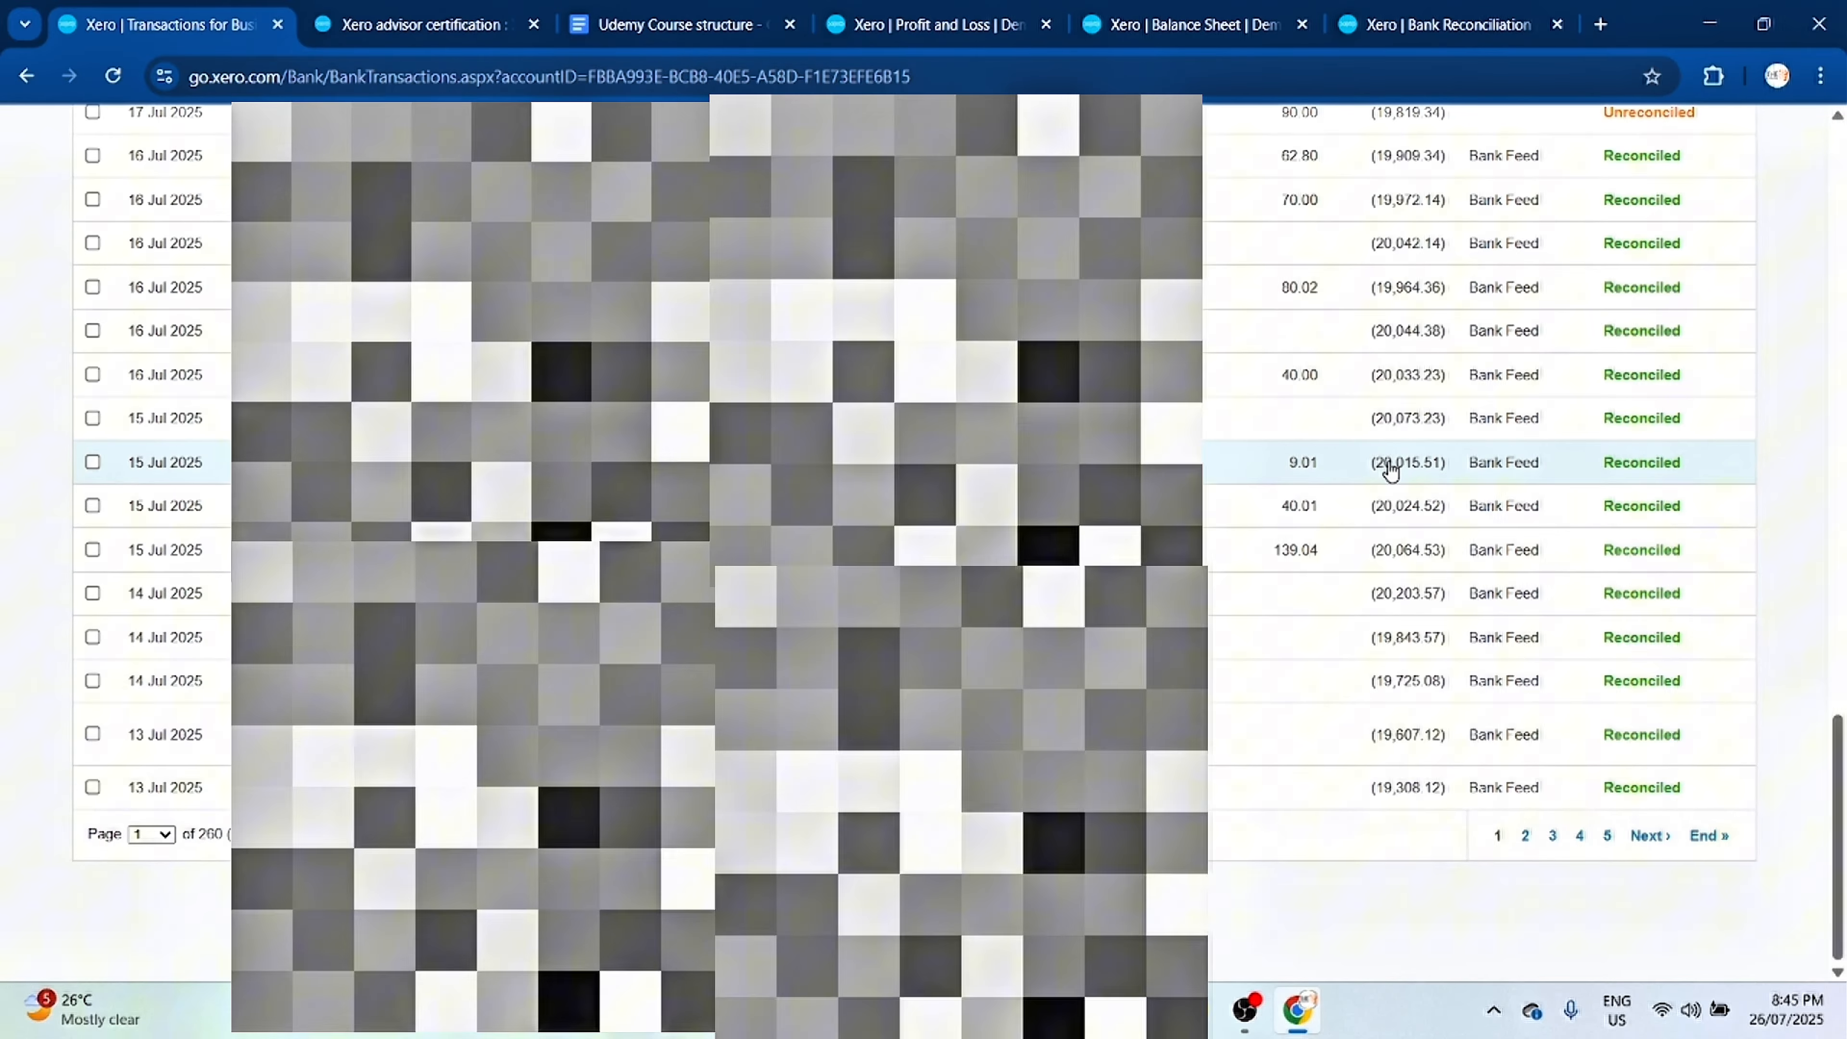
scroll(1379, 473, "up", 15)
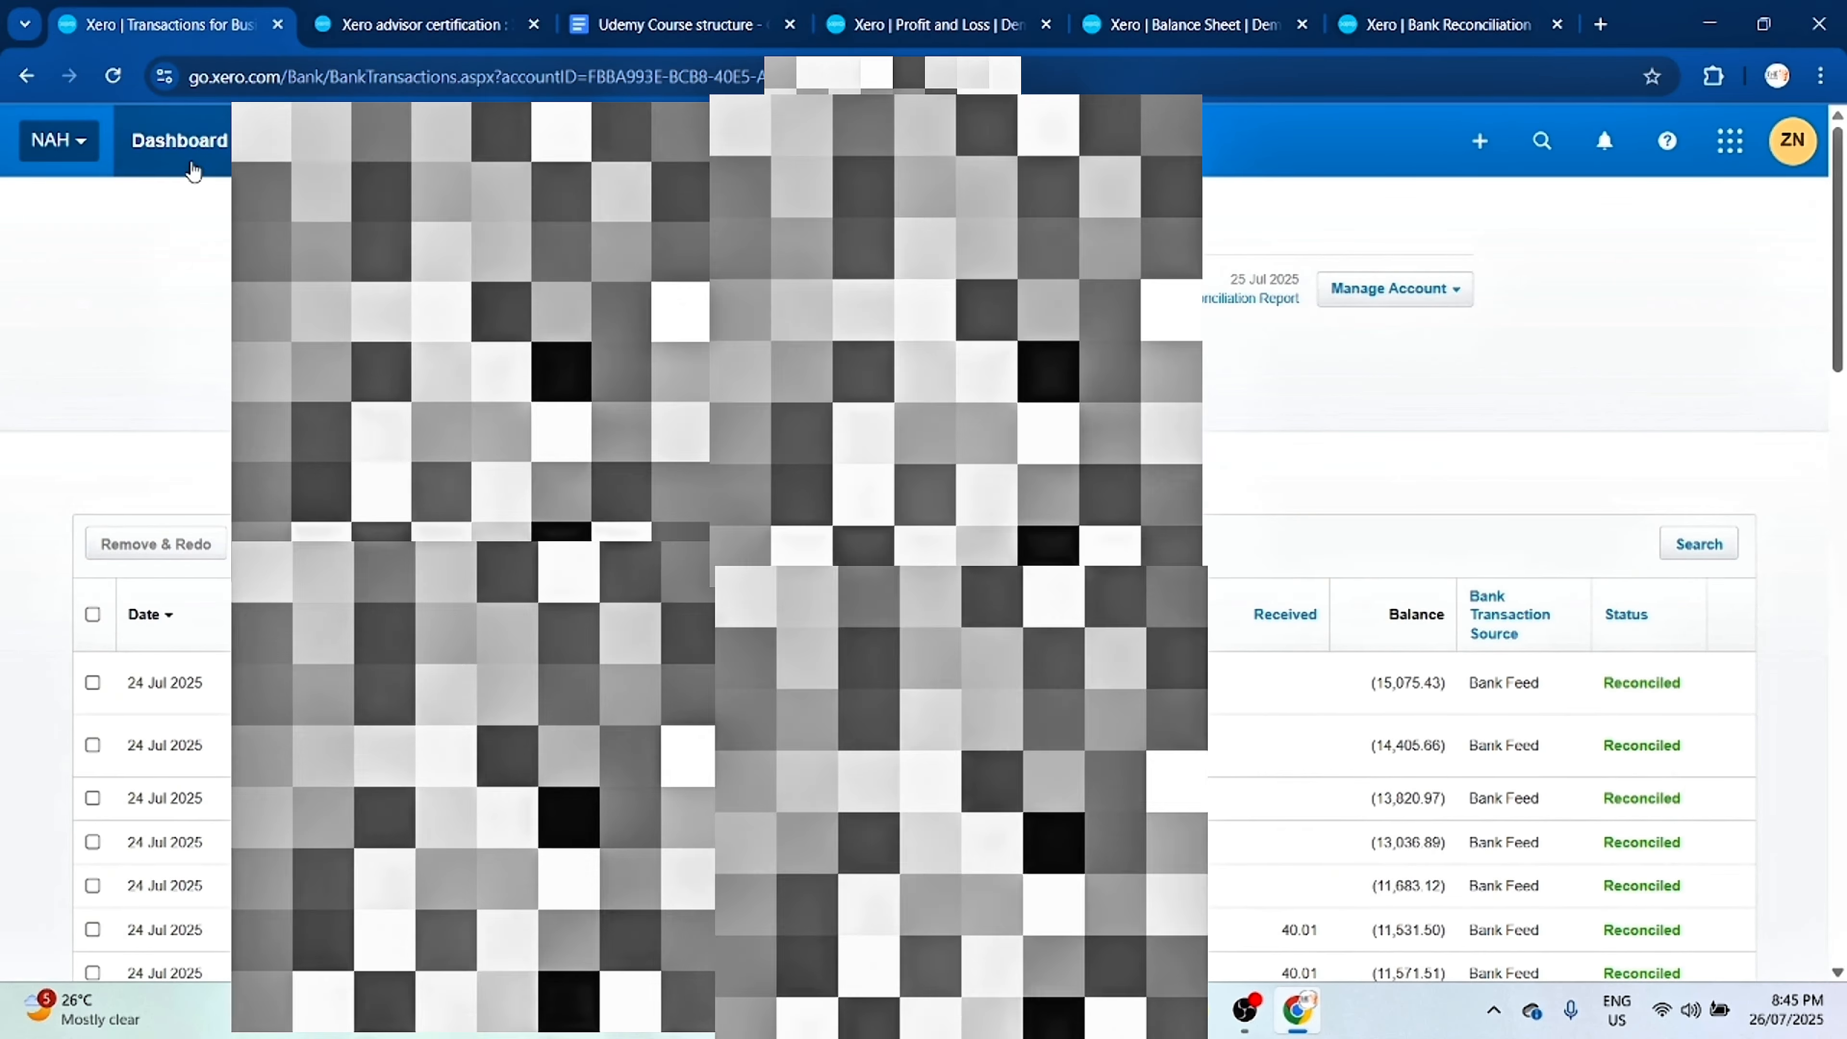
Switch back to the Demo Company (AU) organisation and open its Bank accounts page at Main Account.
left_click(179, 139)
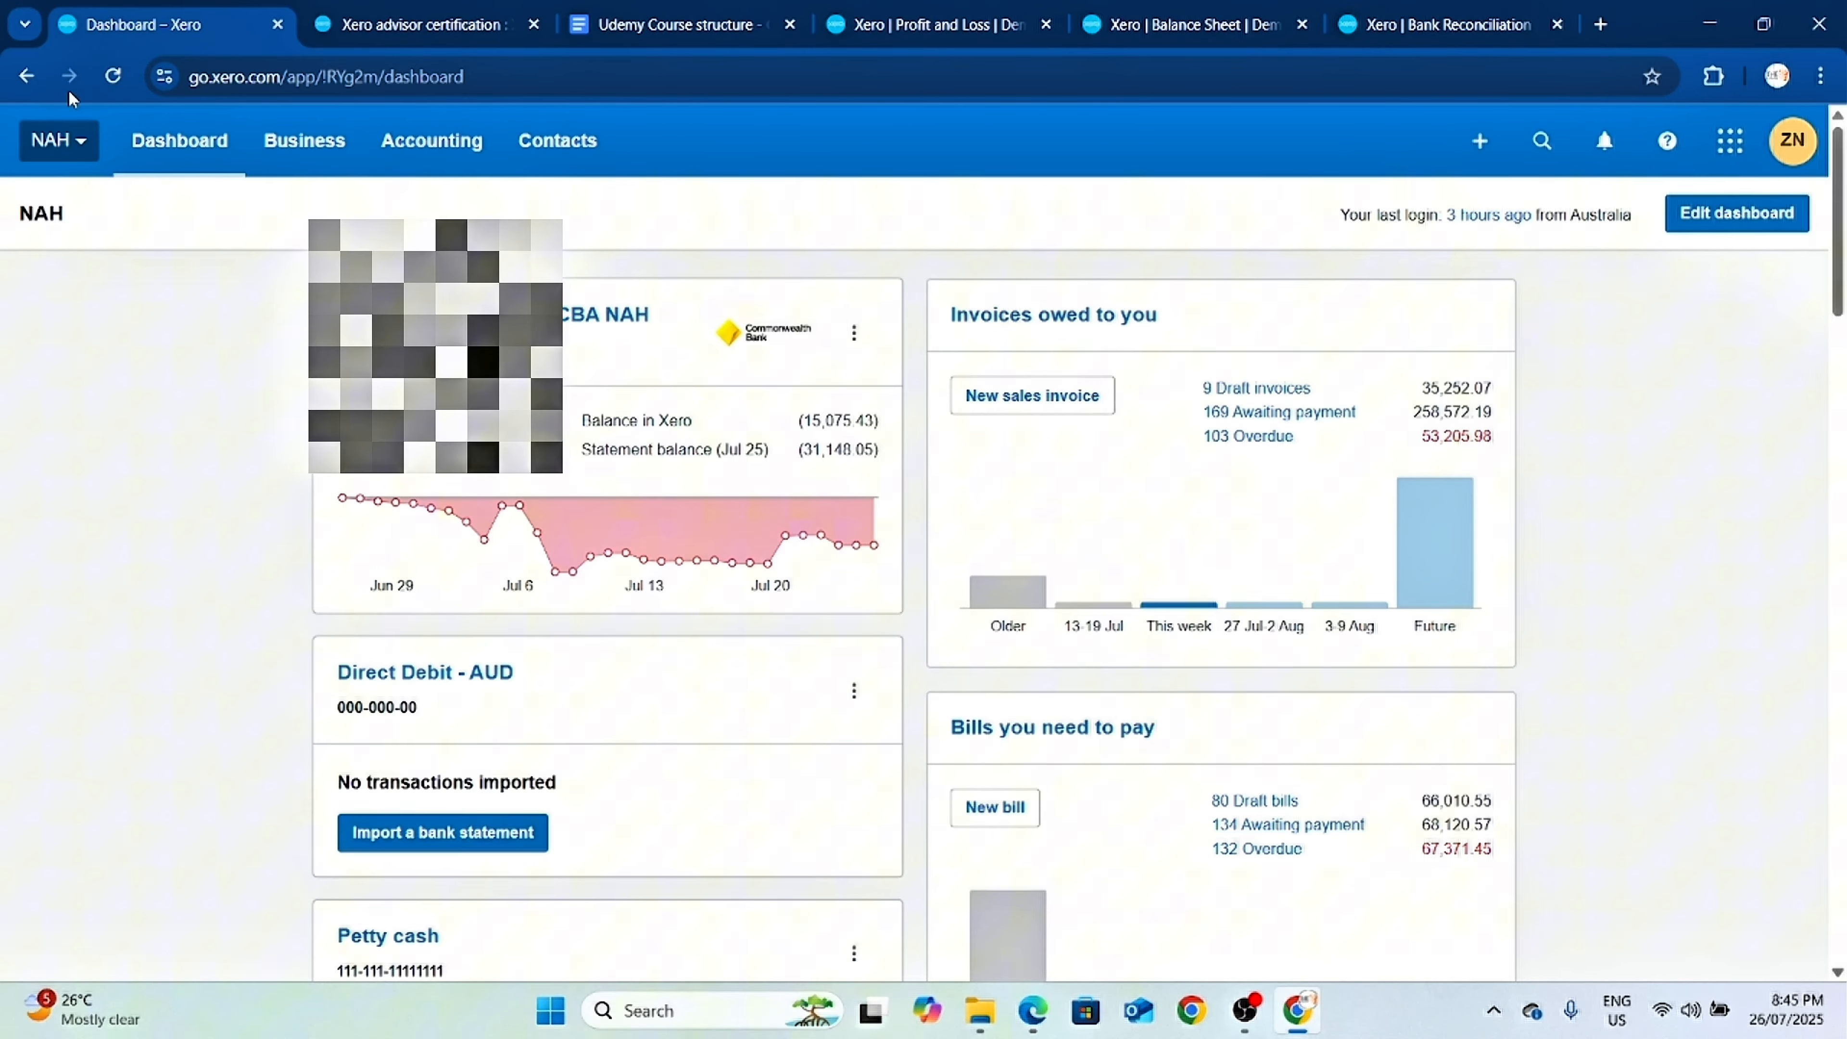
left_click(64, 140)
left_click(213, 496)
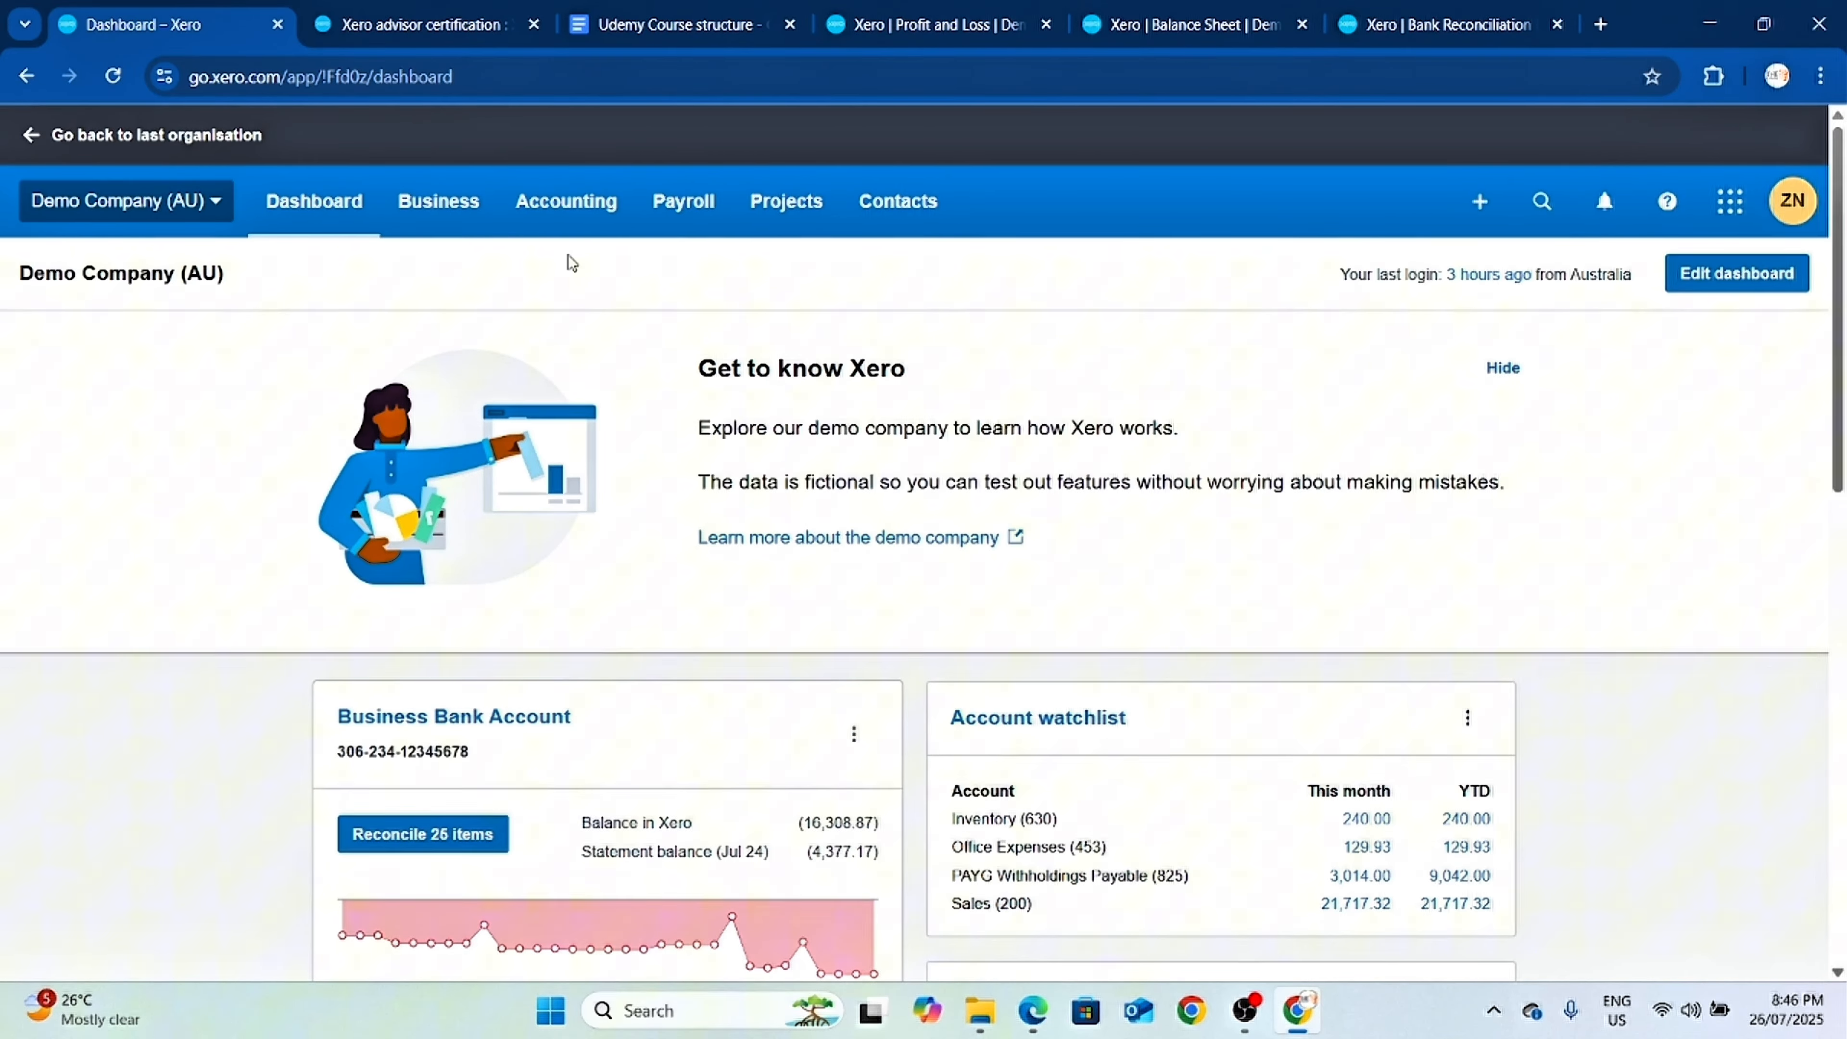
left_click(579, 215)
left_click(592, 280)
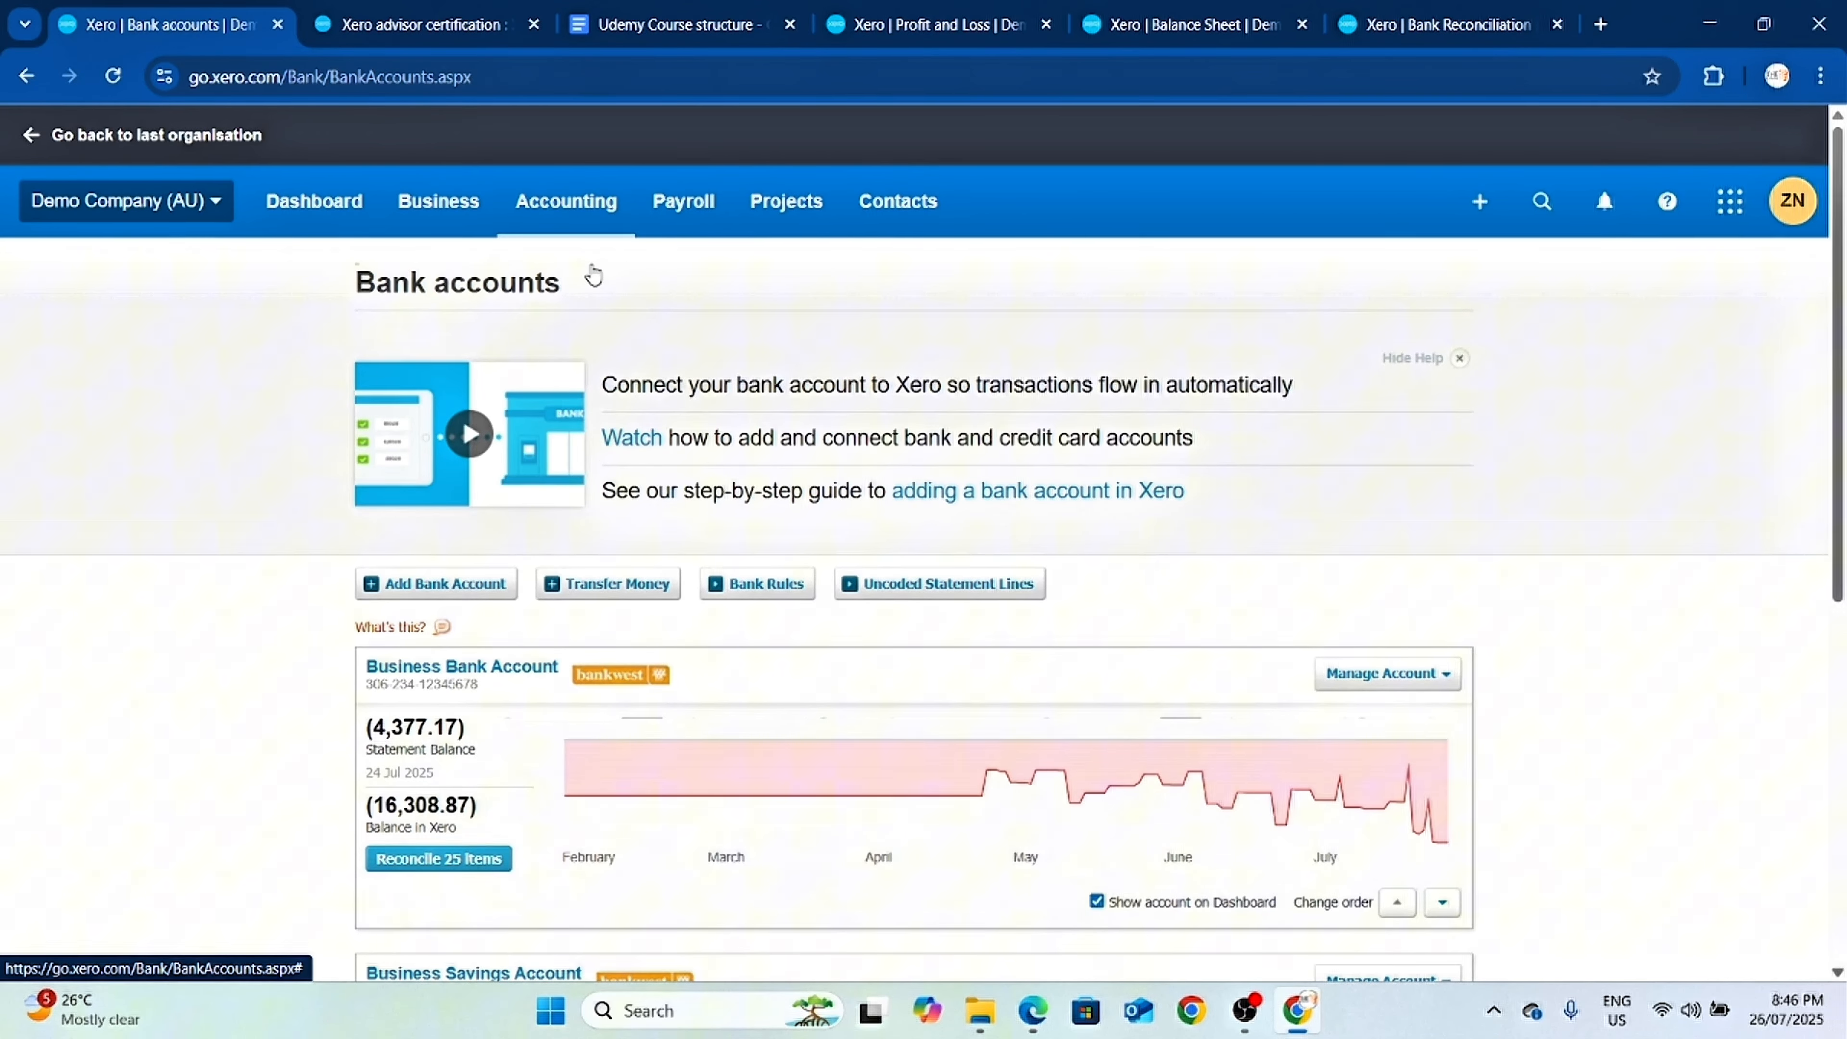
scroll(723, 537, "down", 5)
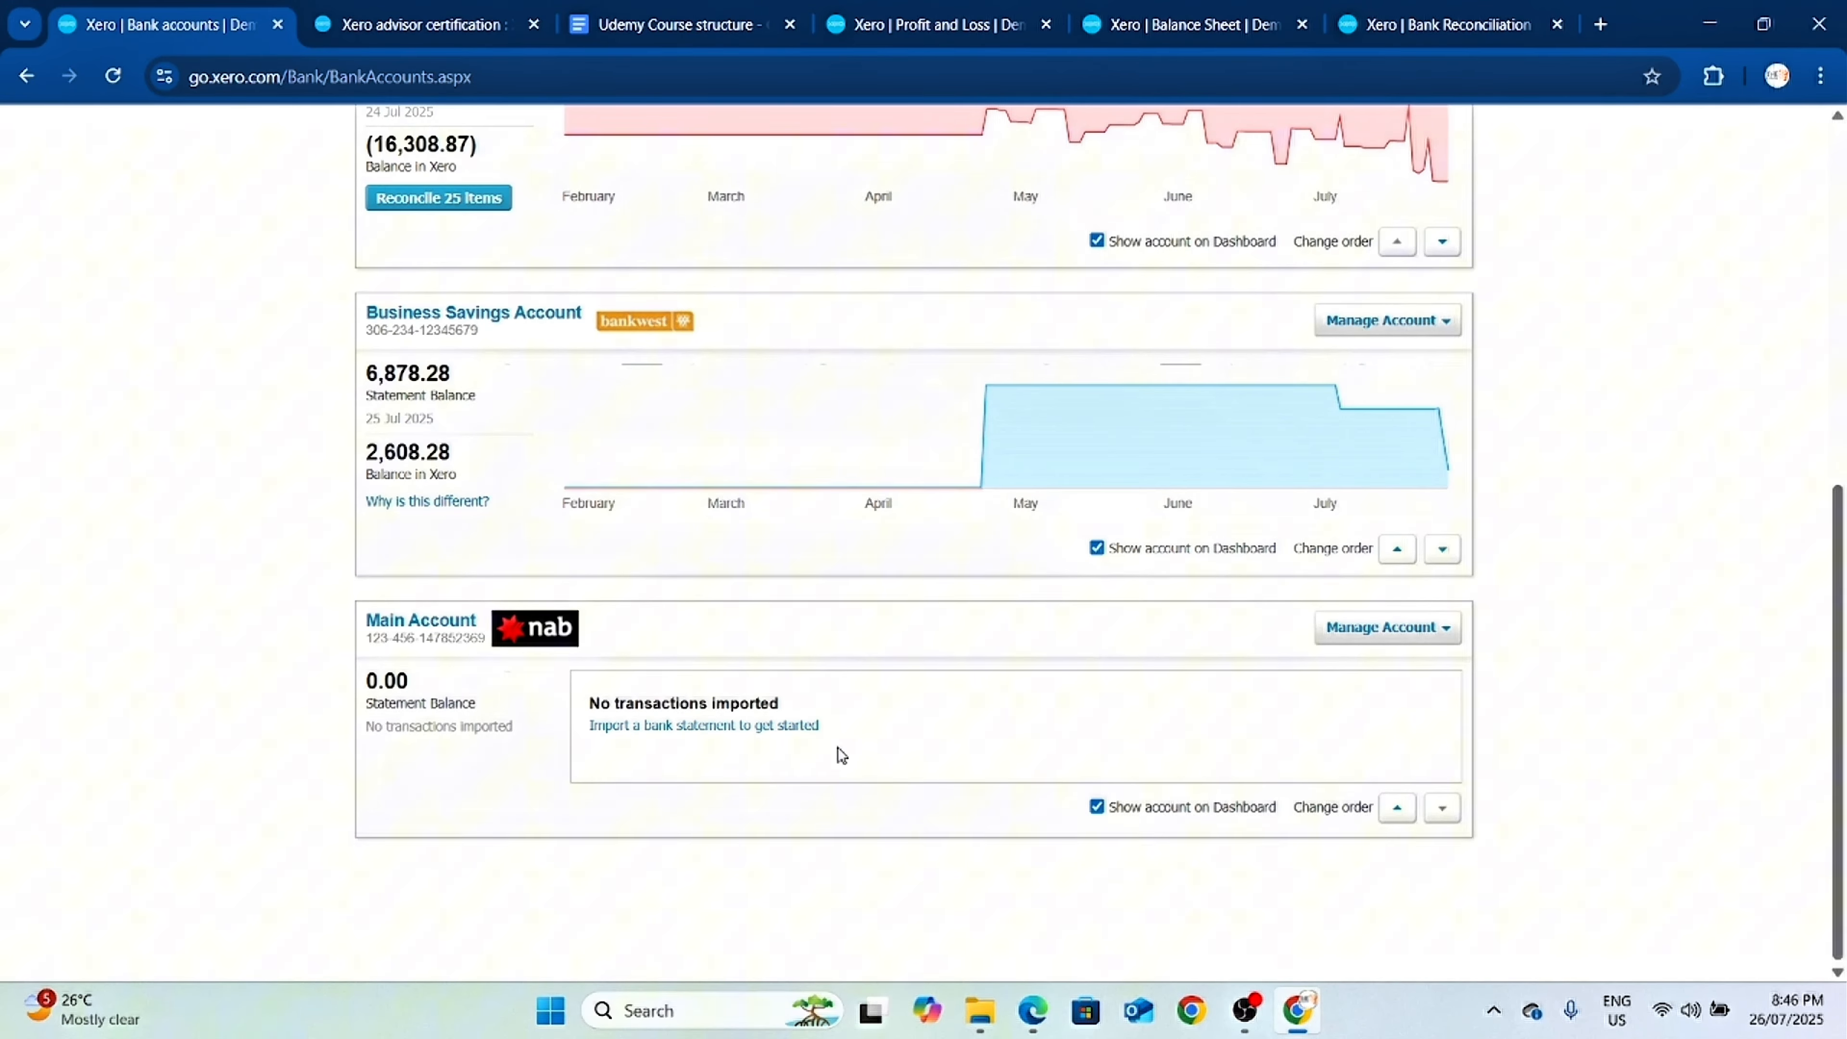
scroll(738, 762, "up", 1)
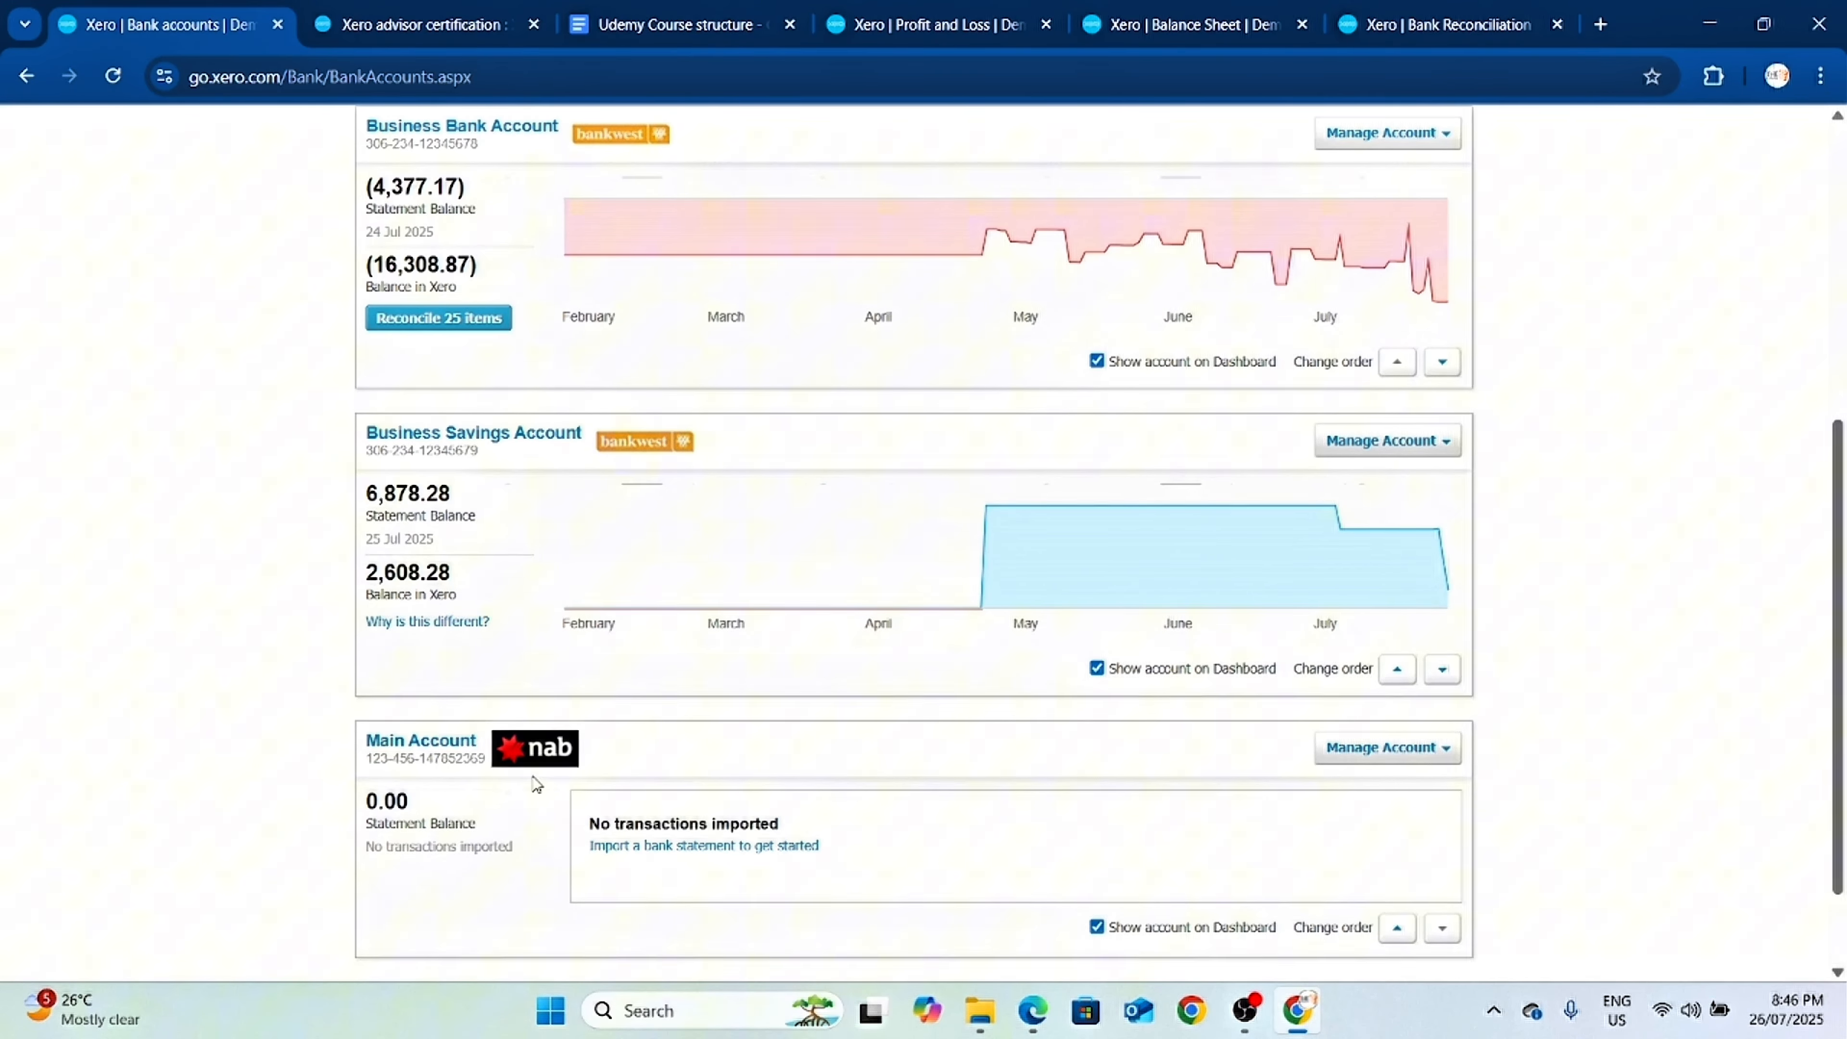
Open the reconciliation page of the Business Bank Account from the bank accounts list.
mouse_move(936, 547)
scroll(1018, 402, "up", 3)
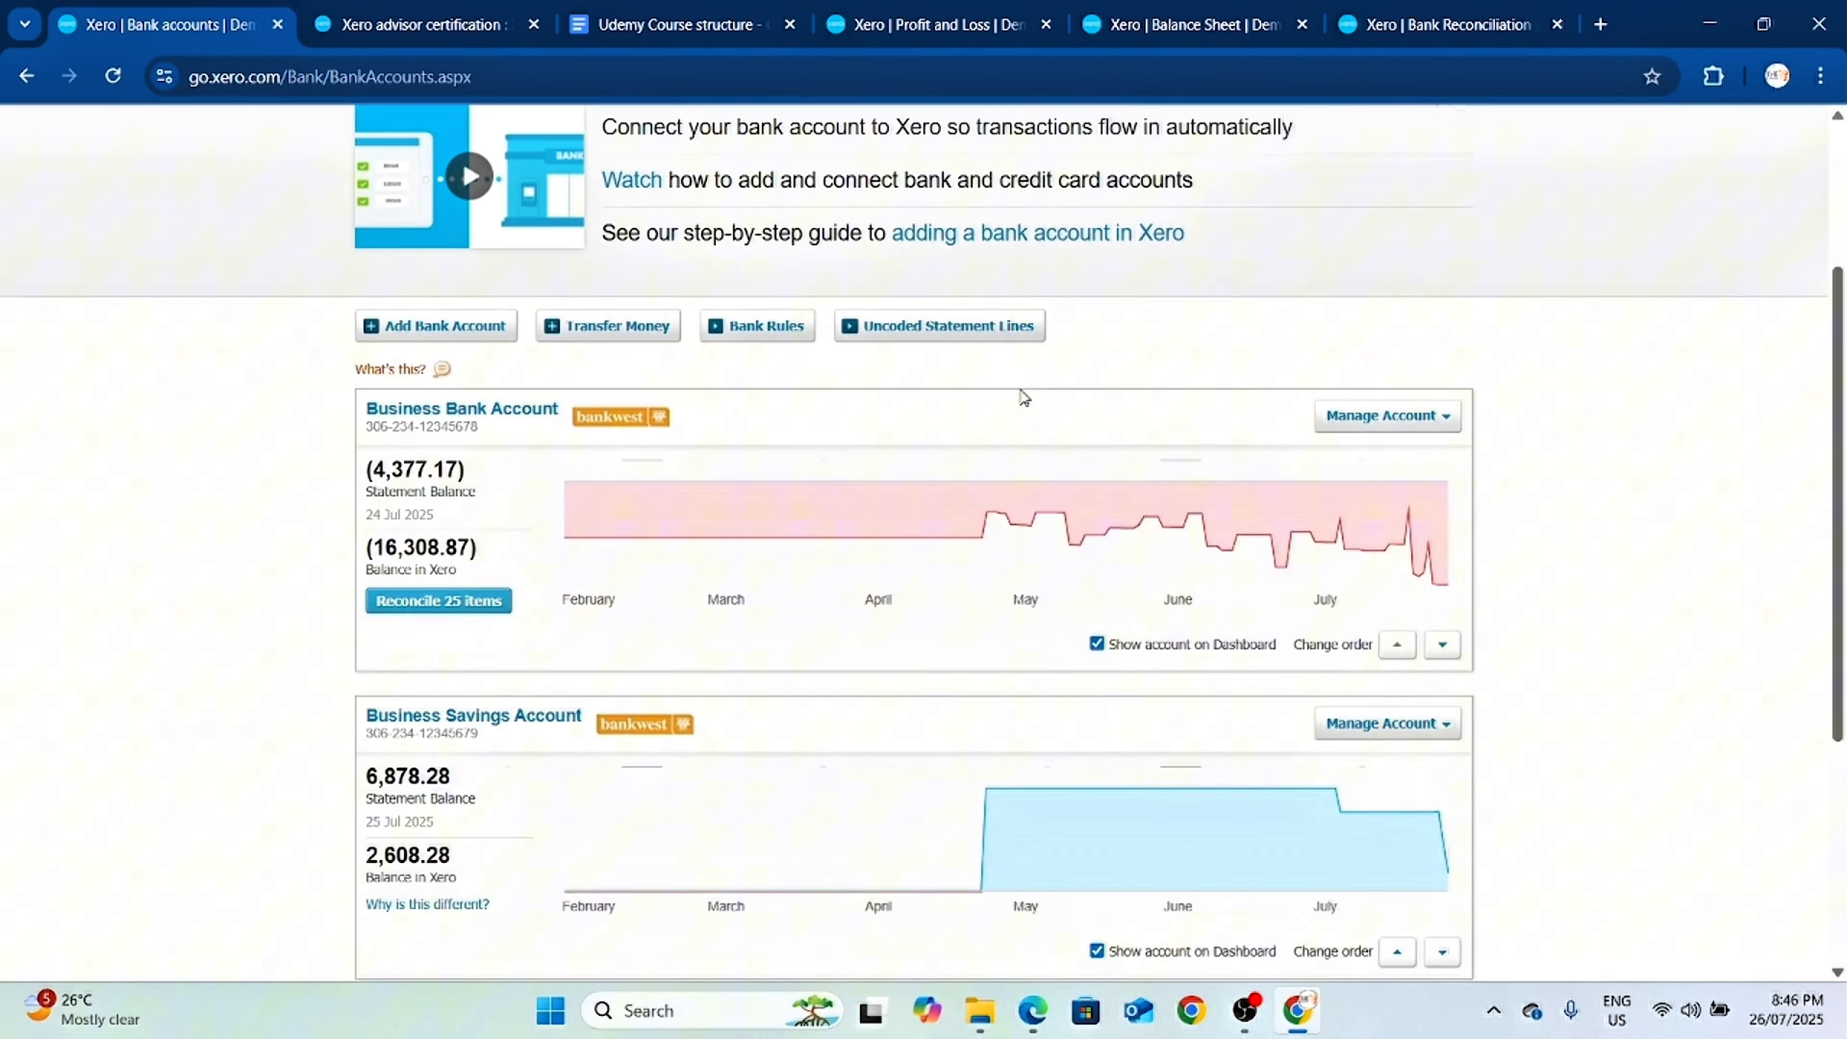
scroll(873, 371, "down", 2)
left_click(448, 439)
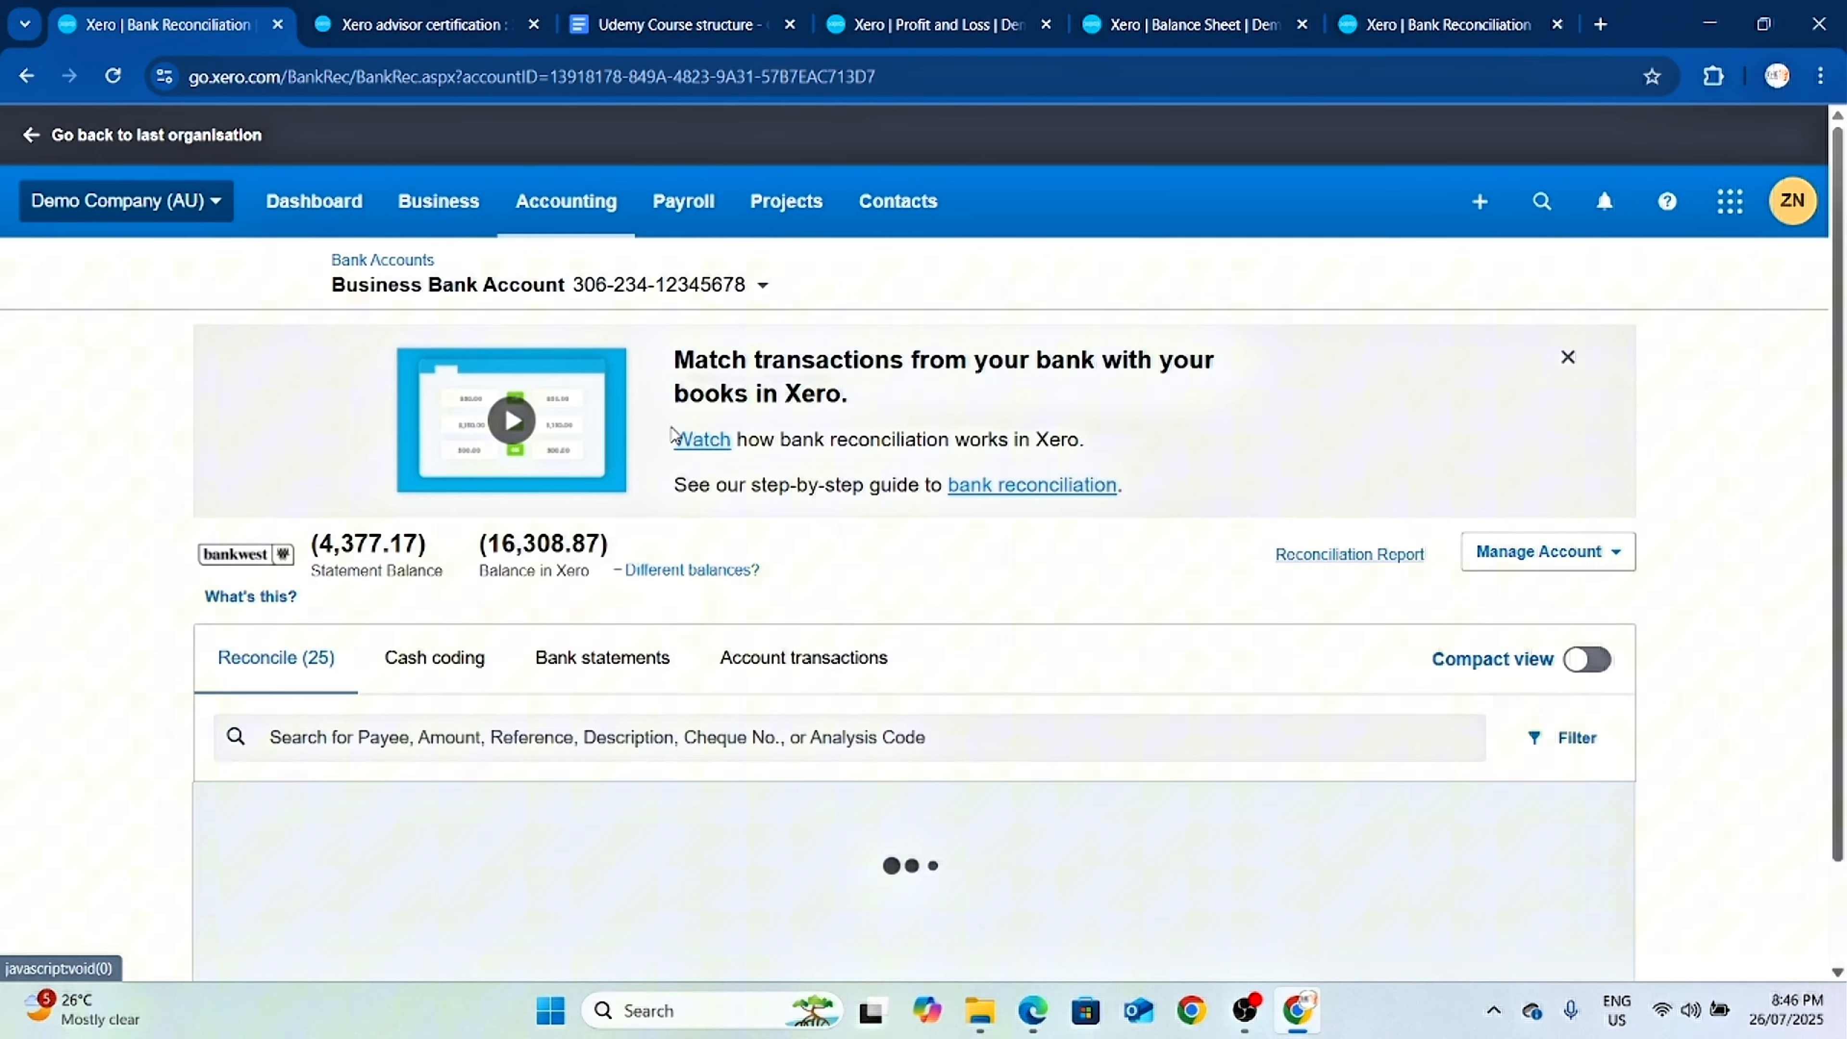
Examine the Business Bank Account's unreconciled statement lines and the suggested match, create, transfer and discuss entries beside them.
scroll(709, 470, "down", 2)
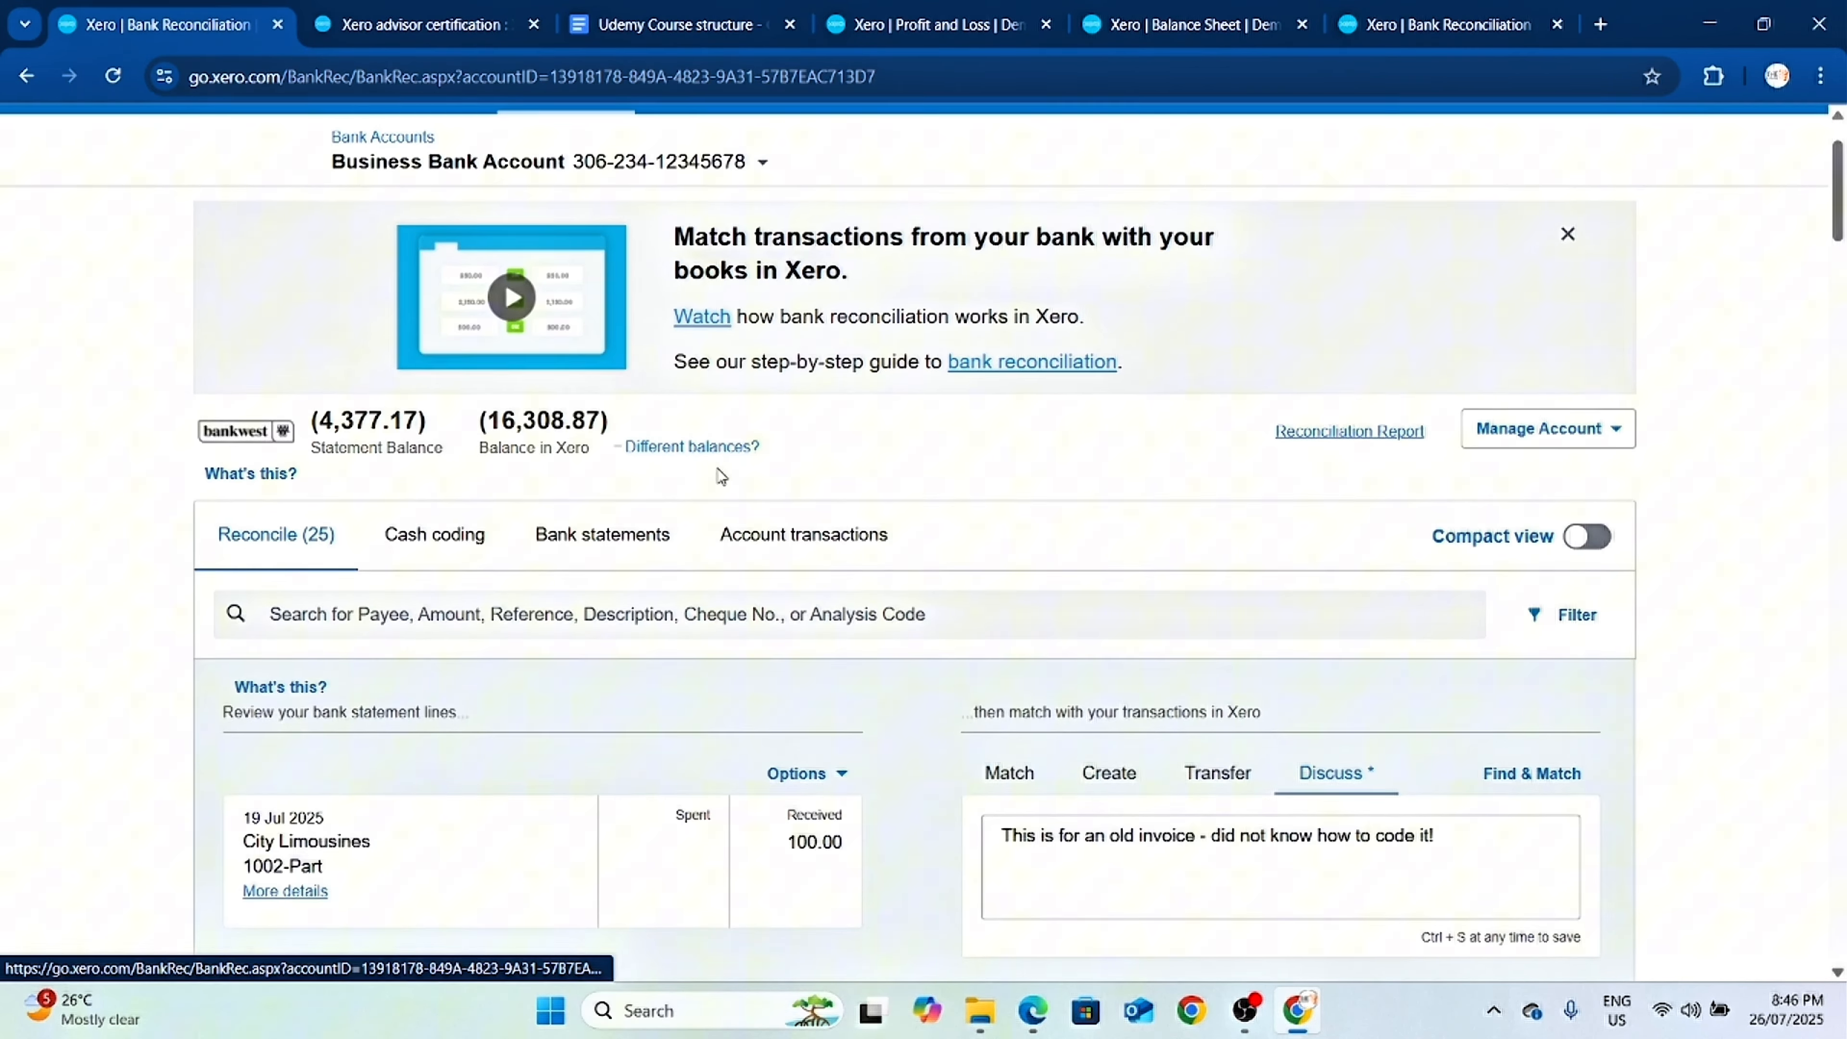
scroll(721, 470, "down", 2)
scroll(726, 471, "down", 4)
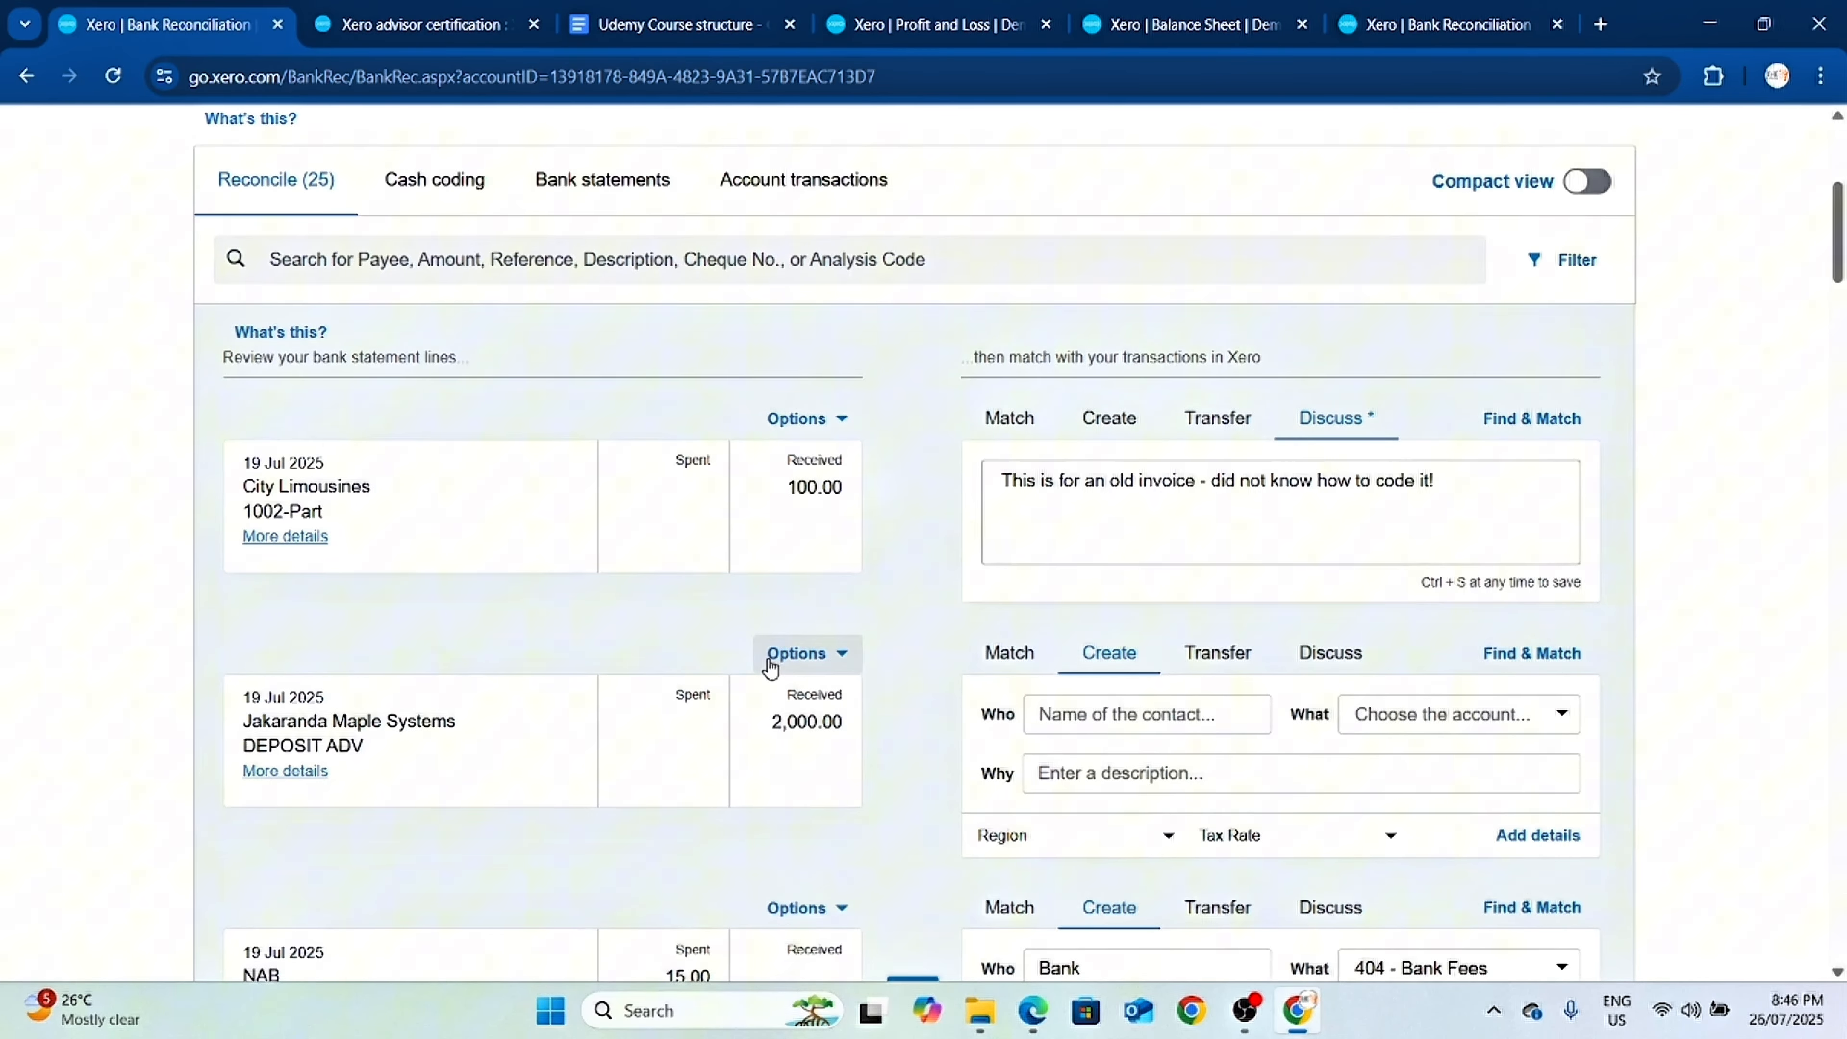
scroll(767, 664, "down", 4)
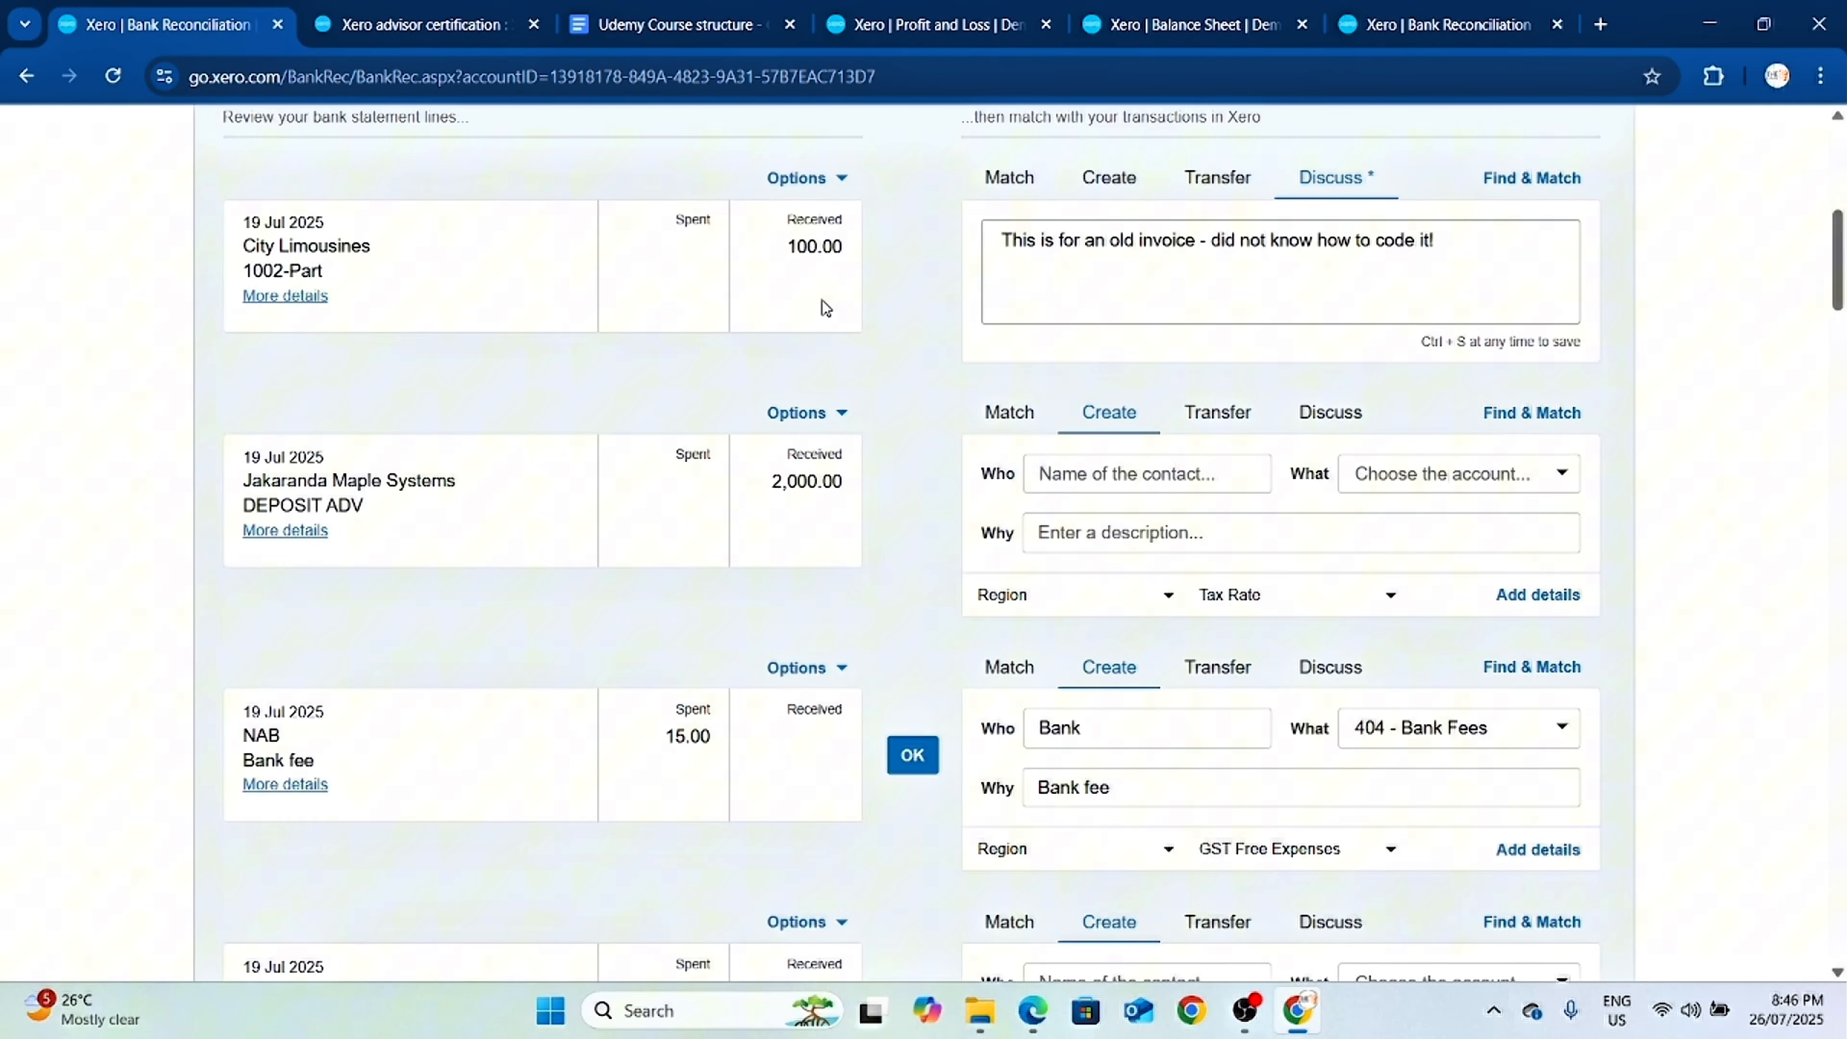
scroll(821, 619, "down", 14)
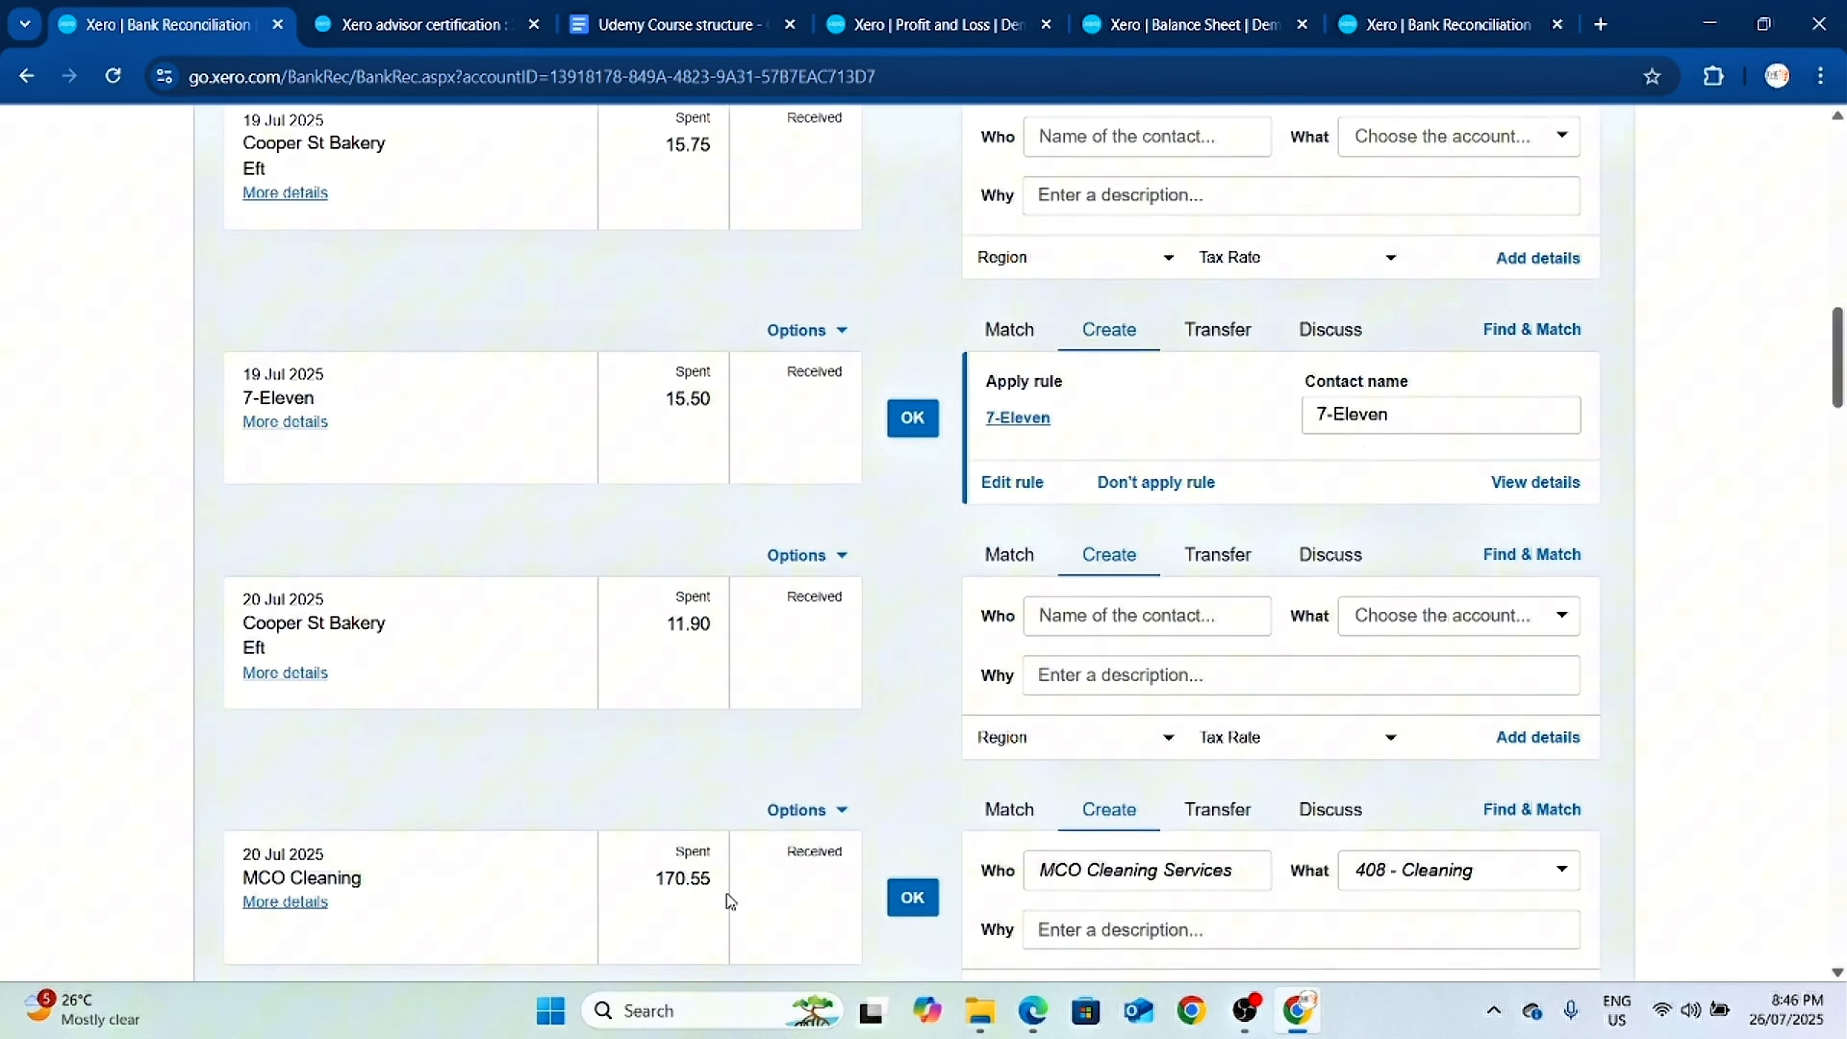
scroll(800, 866, "down", 10)
scroll(923, 815, "up", 20)
scroll(938, 799, "up", 14)
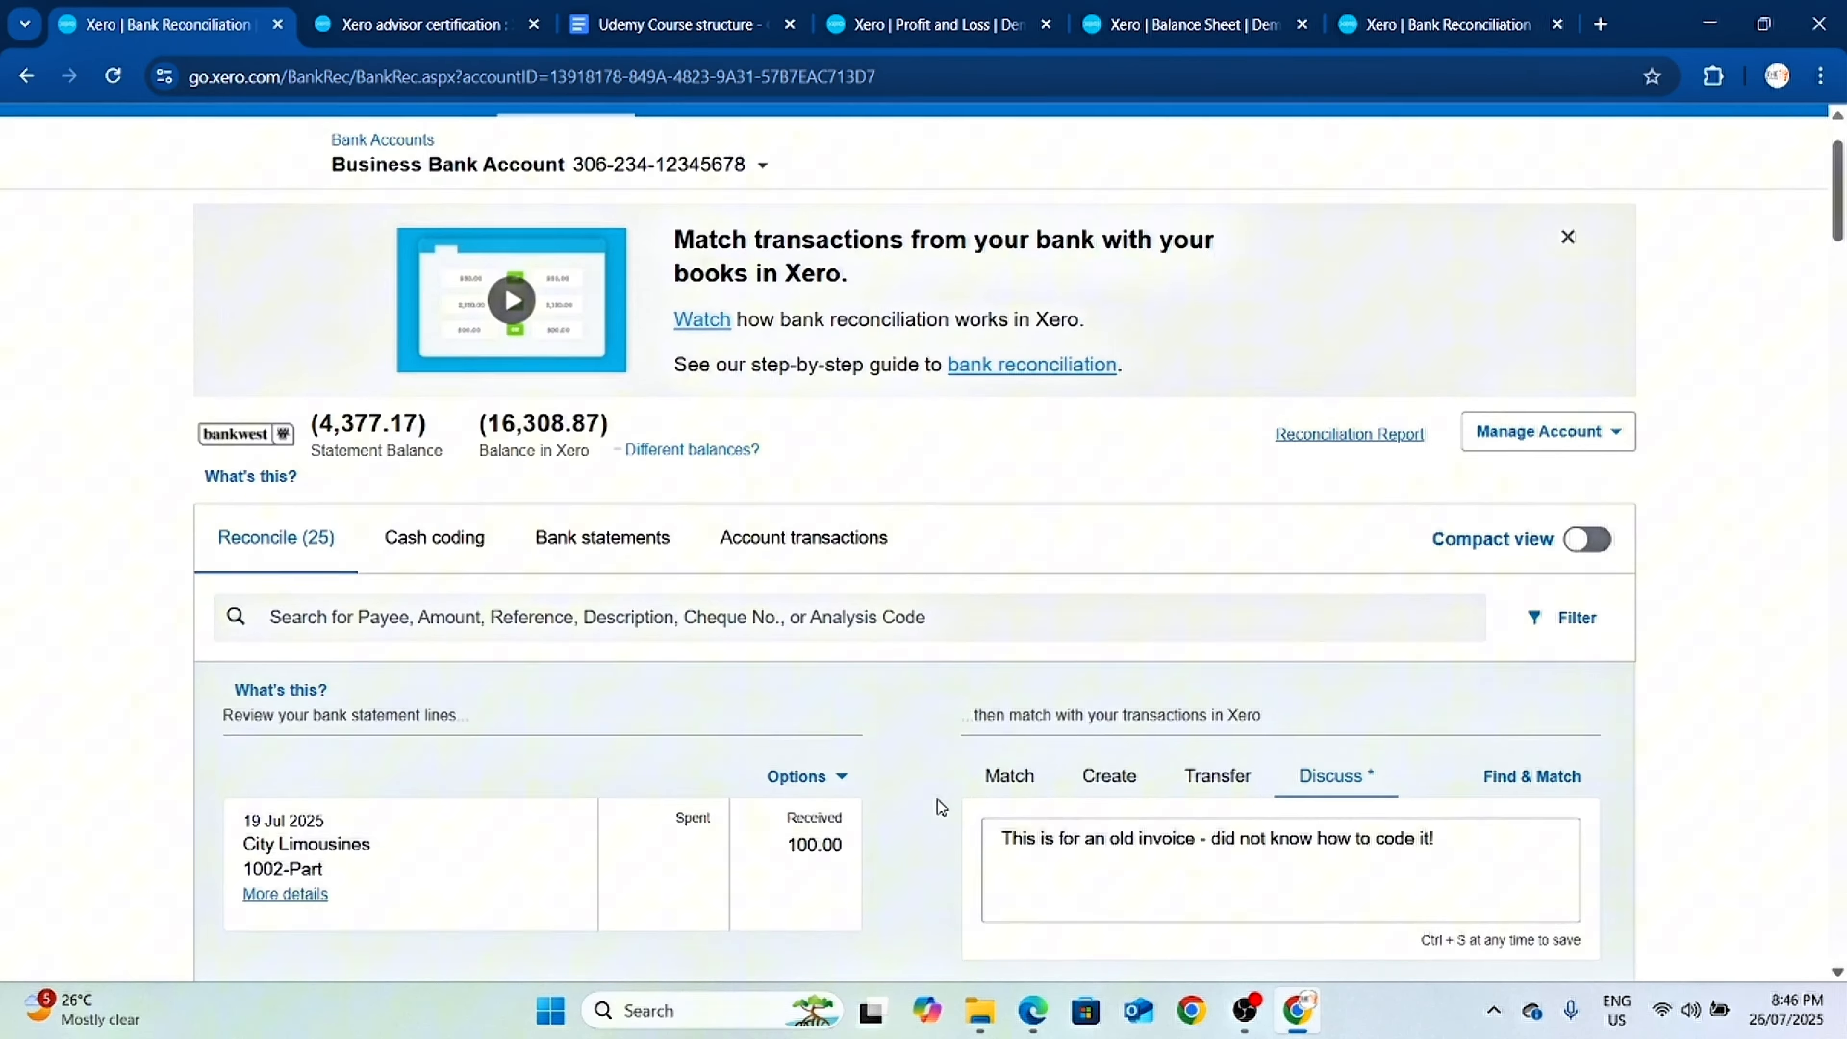
Try the City Limousines receipt as a transfer with Business Savings Account and Main Account, and return to its discussion note.
scroll(1047, 575, "down", 6)
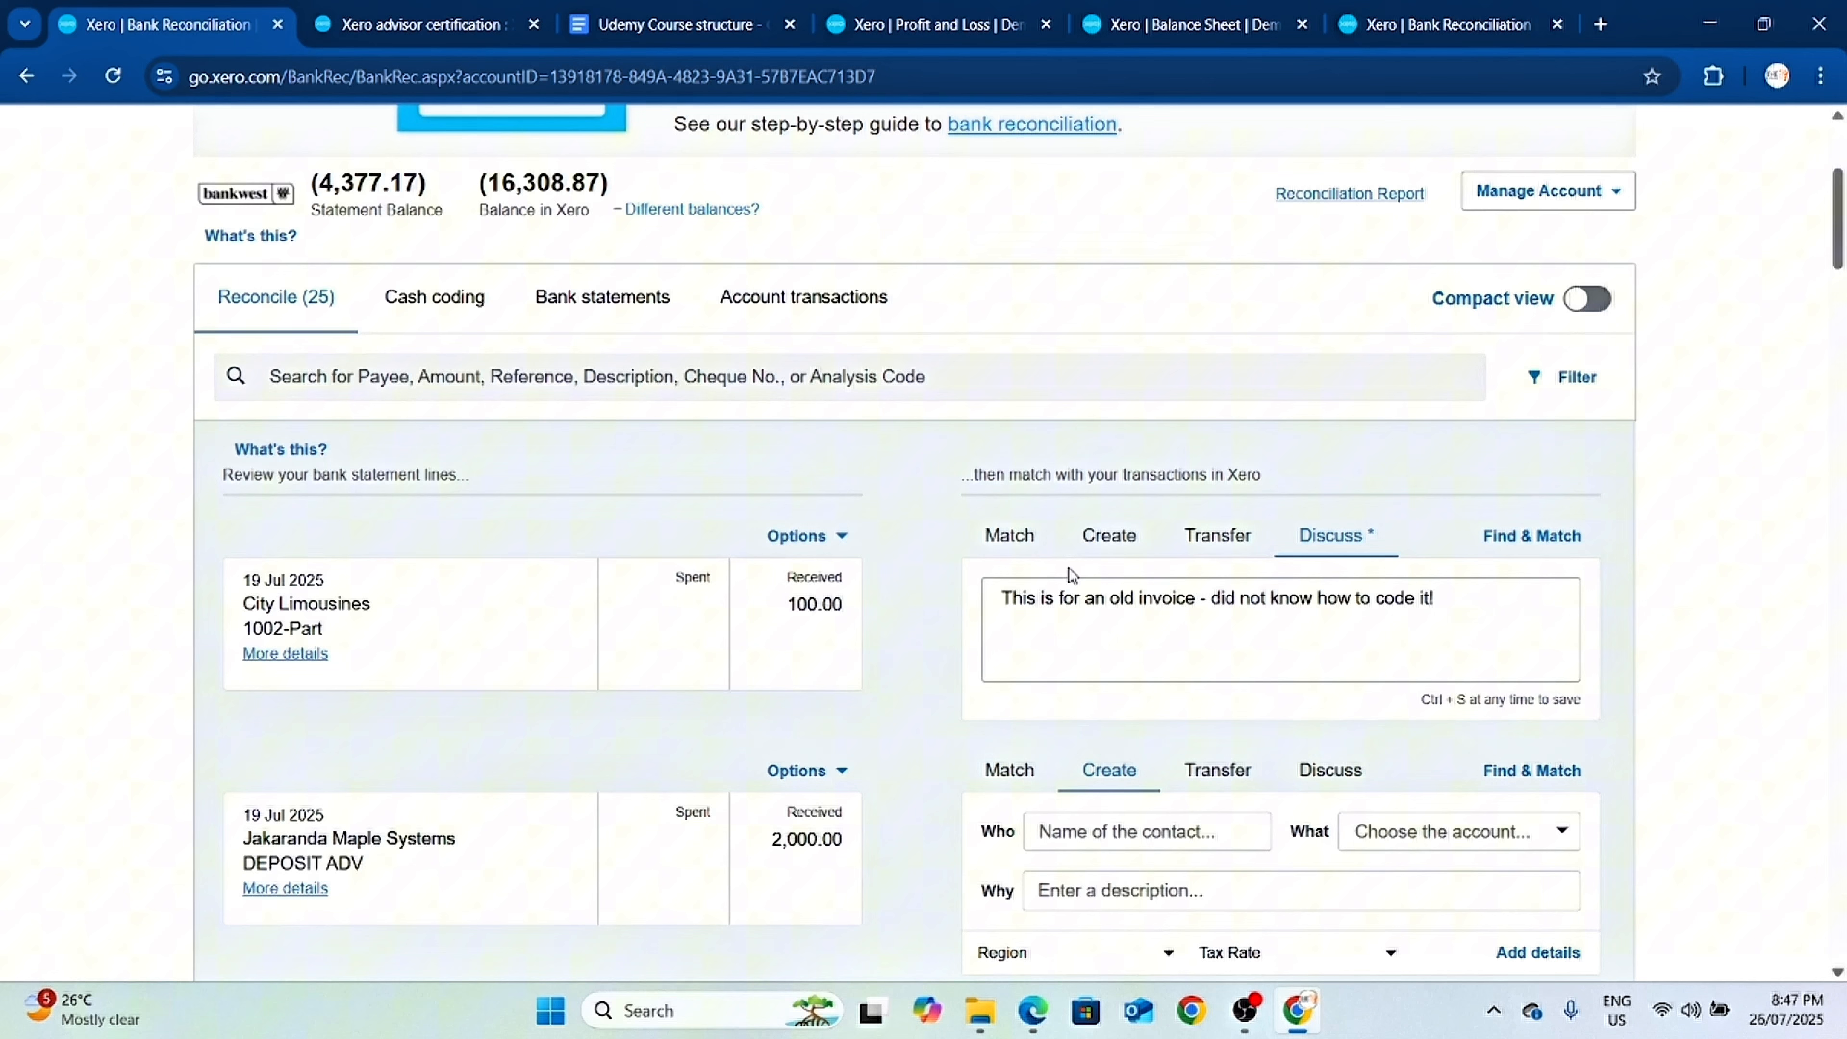
scroll(1114, 590, "down", 2)
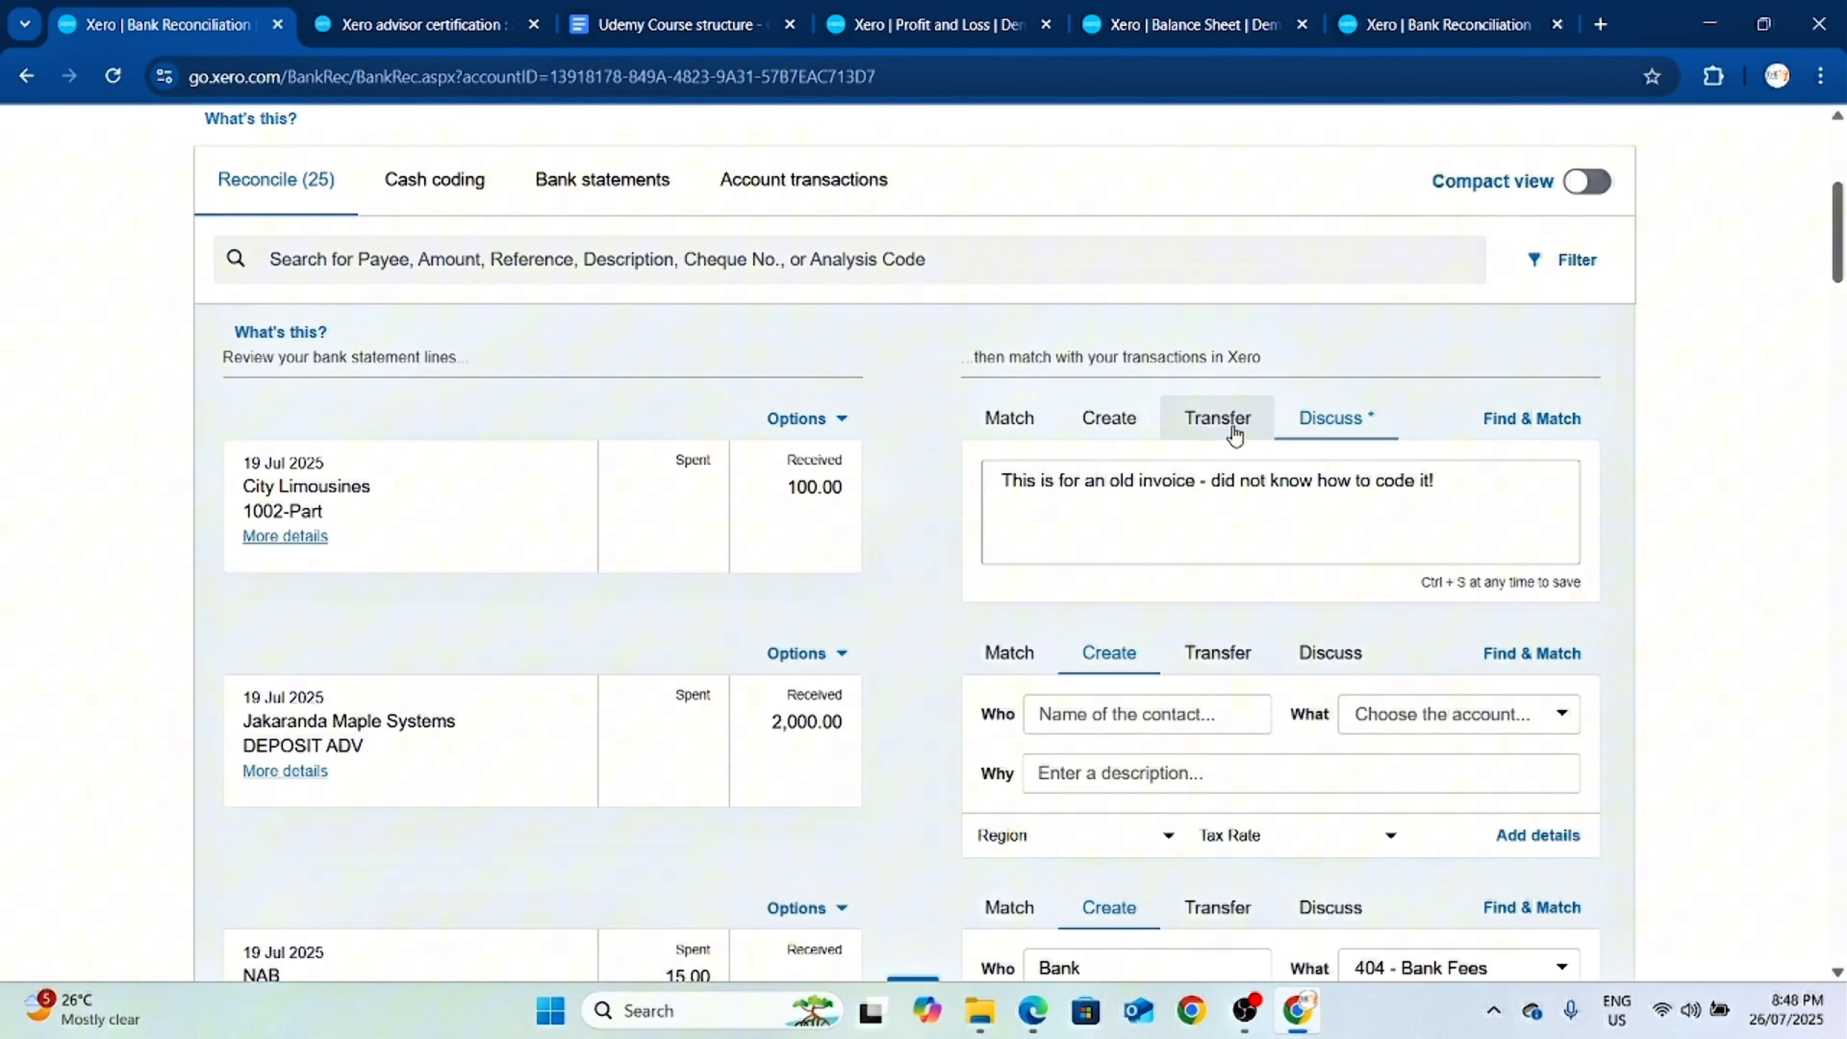
left_click(1220, 422)
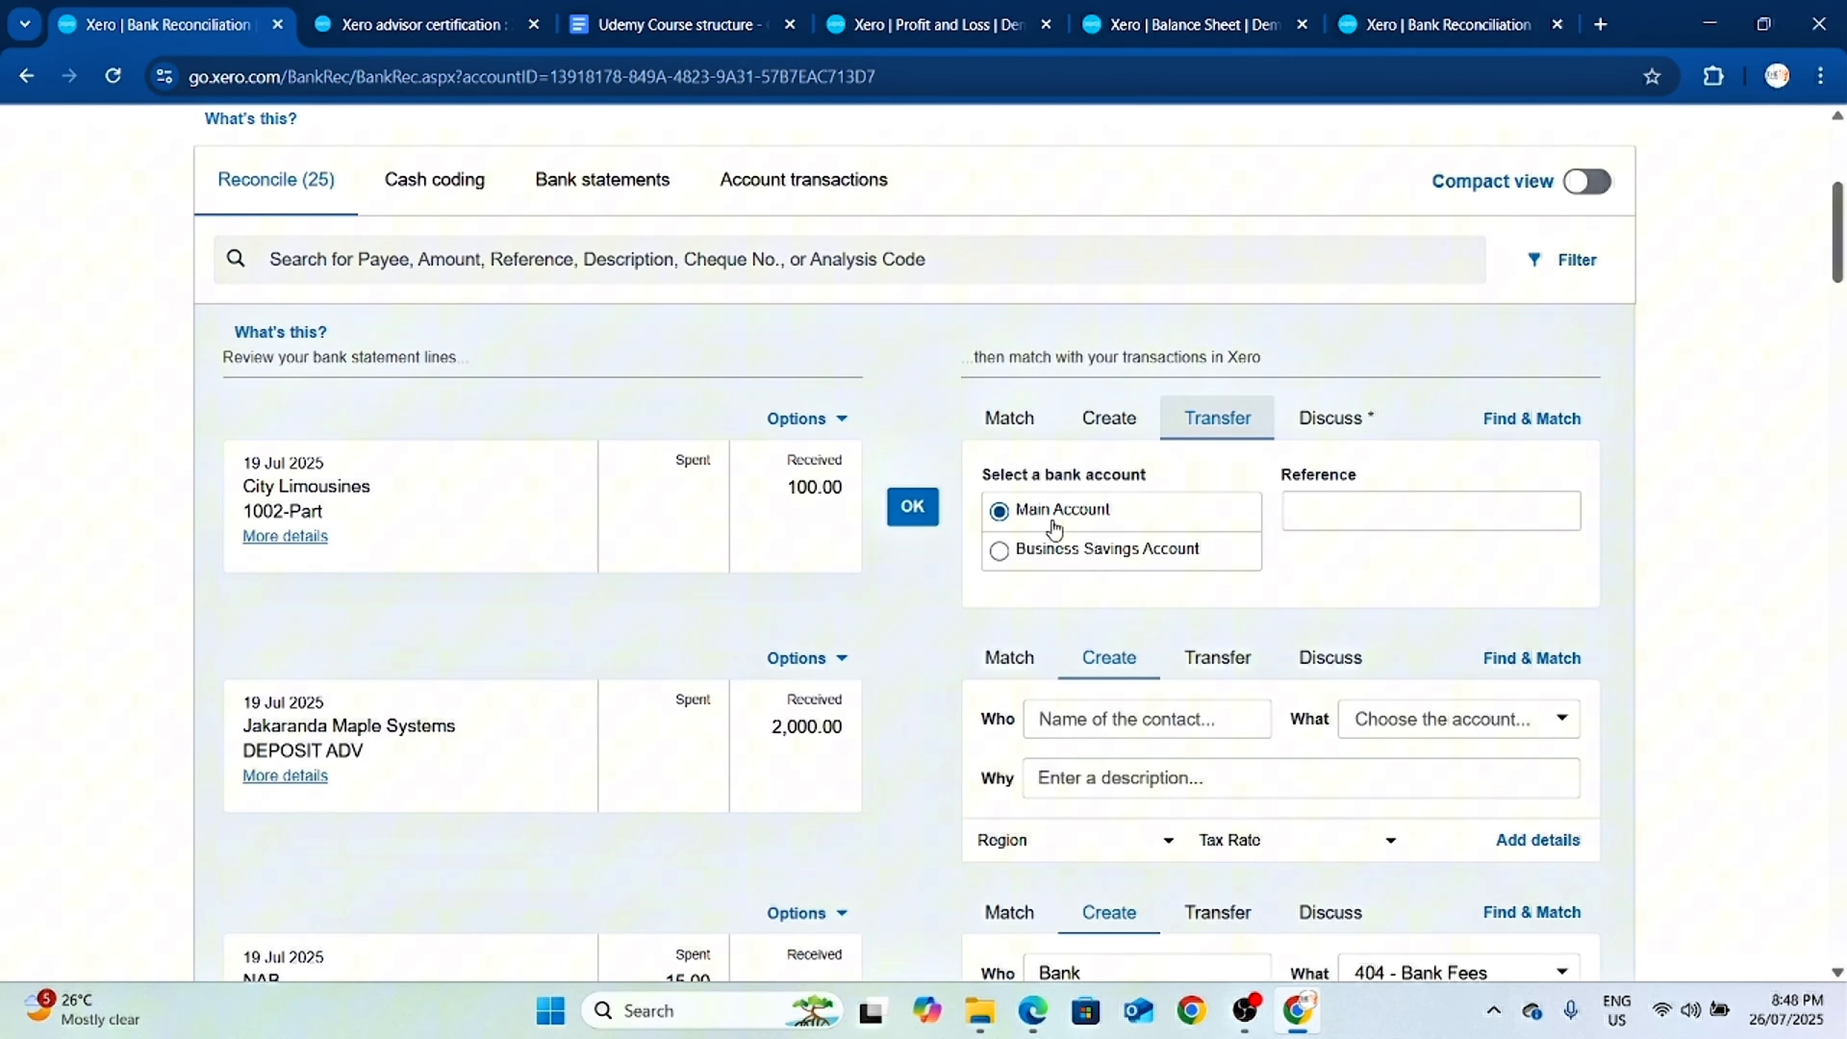
left_click(1147, 560)
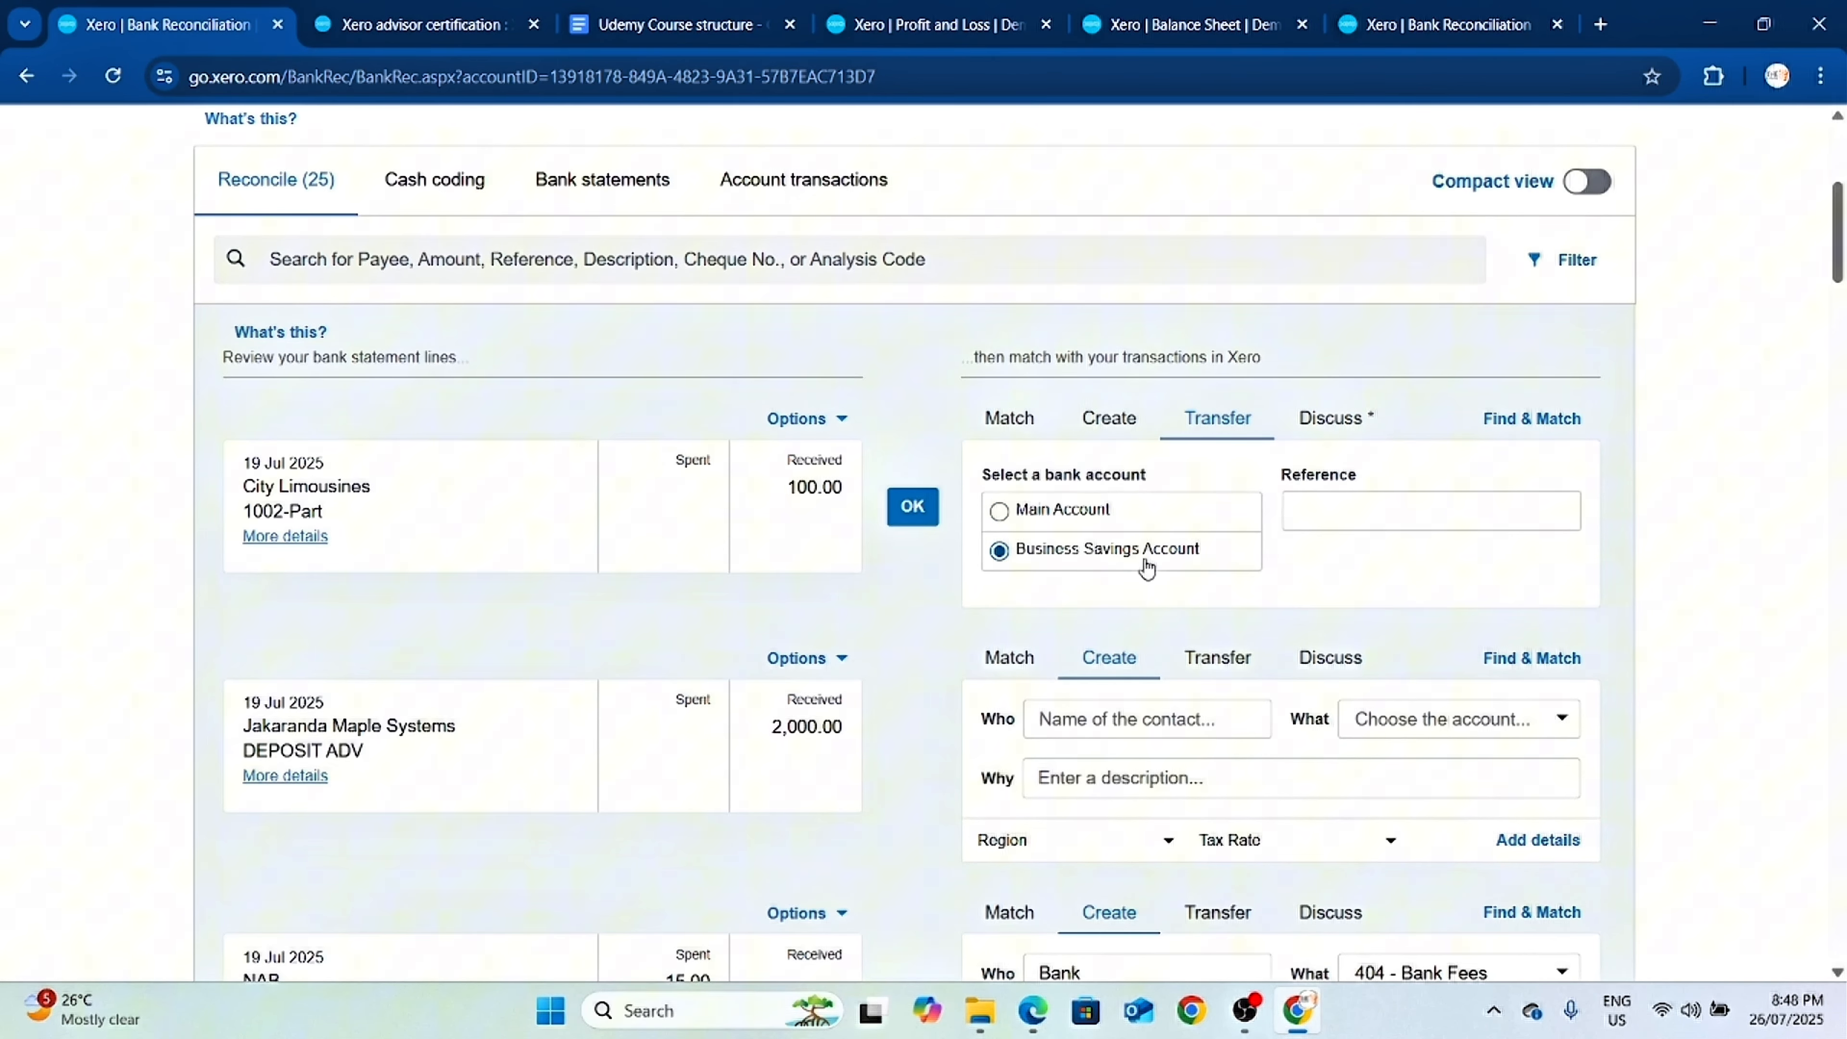
left_click(1105, 525)
scroll(727, 510, "up", 5)
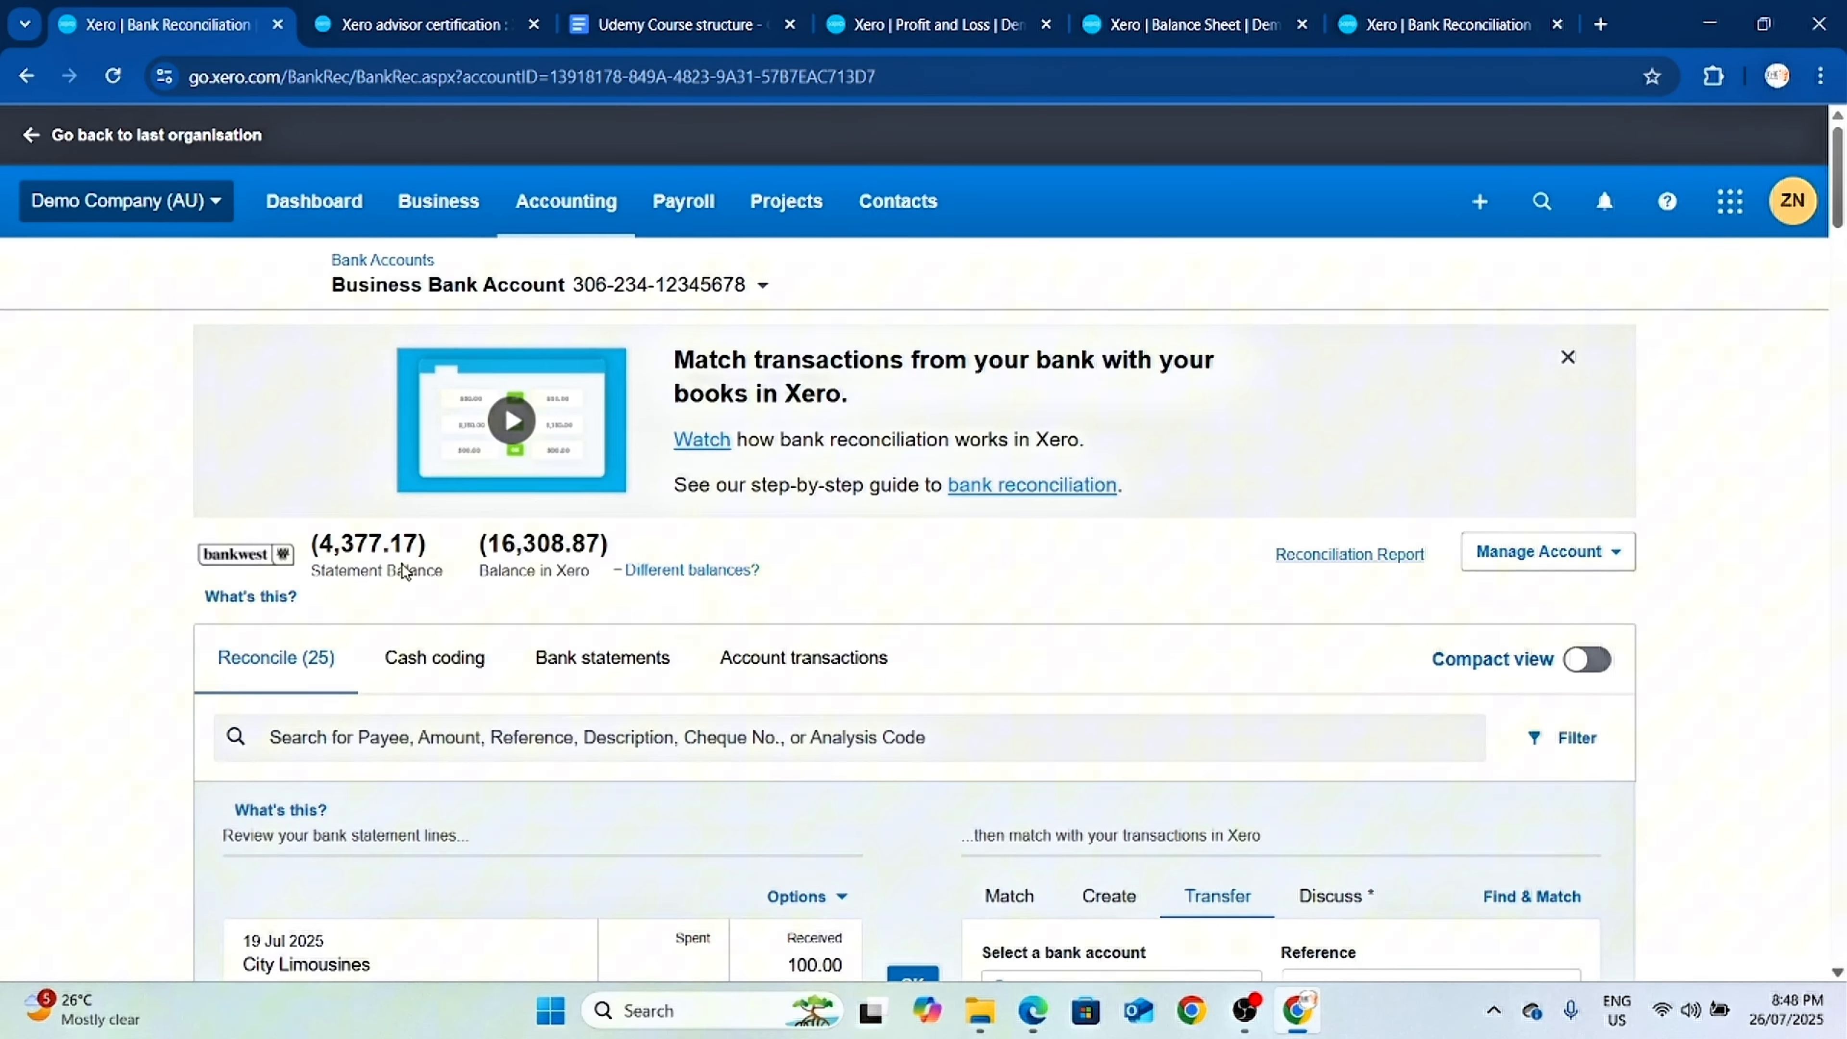
scroll(503, 559, "down", 5)
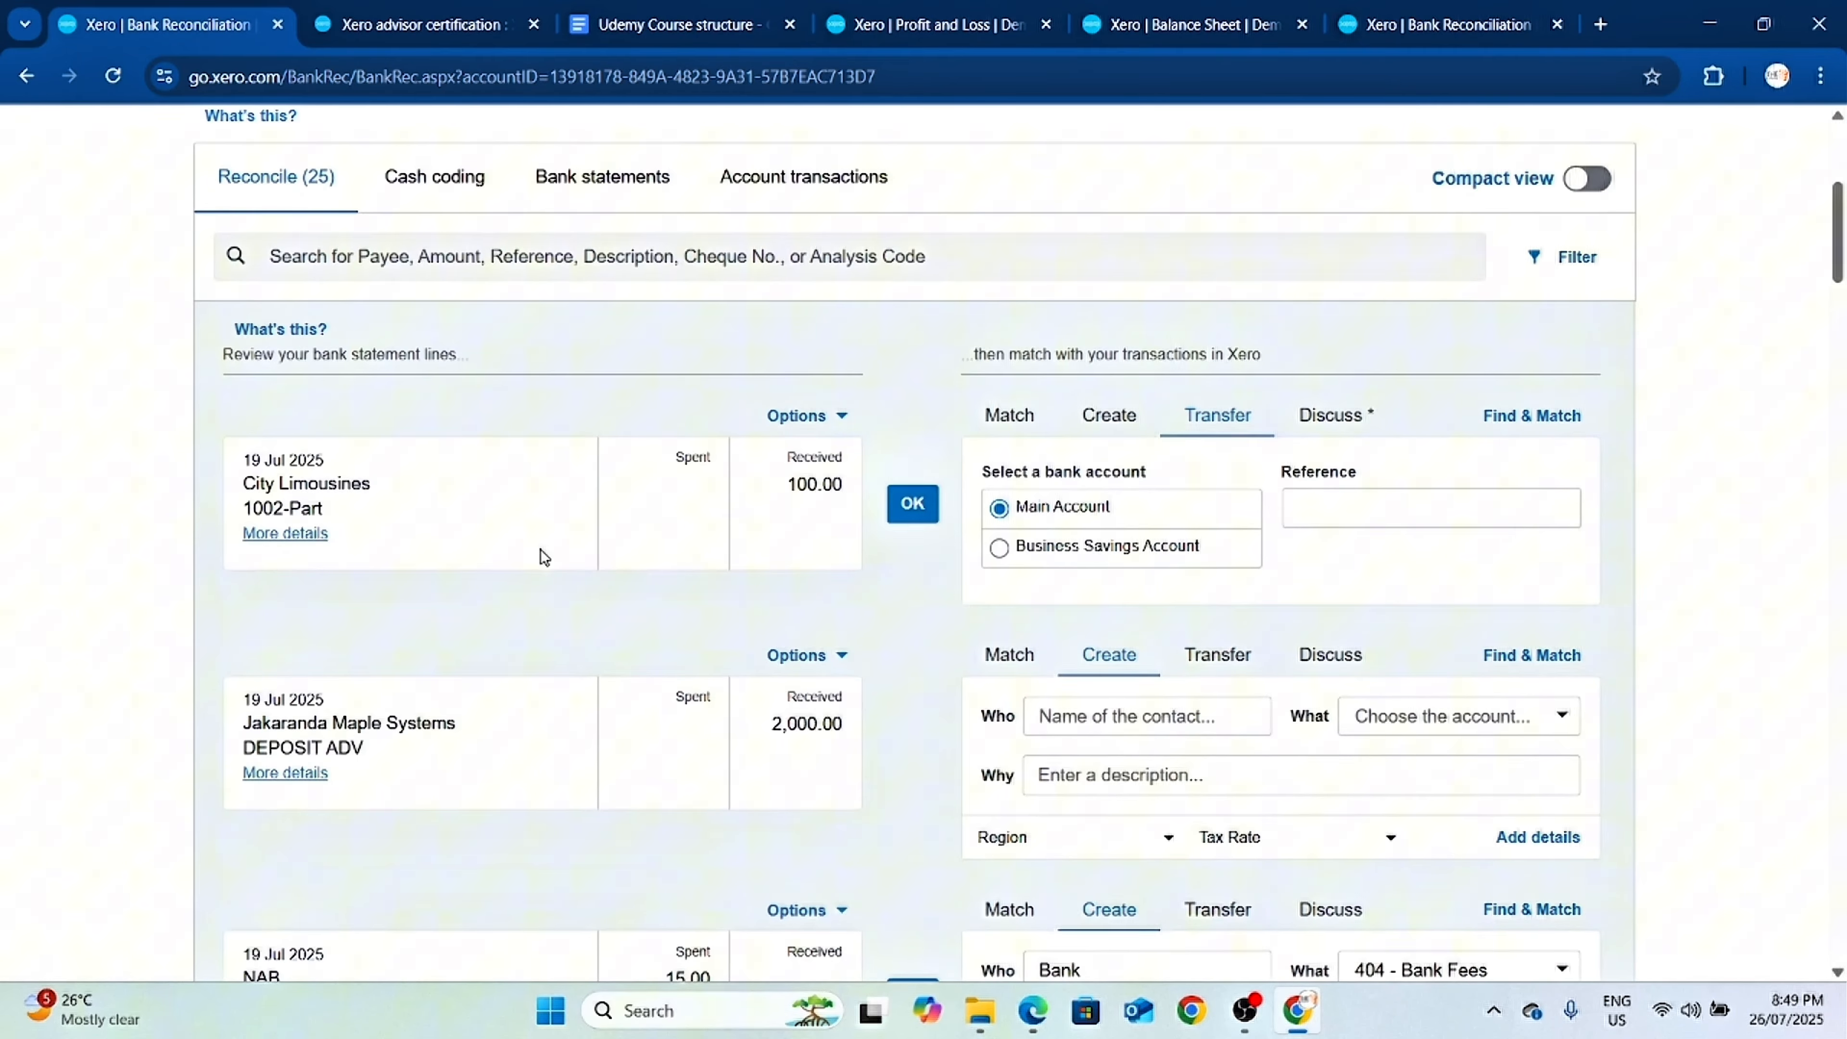
scroll(925, 457, "up", 5)
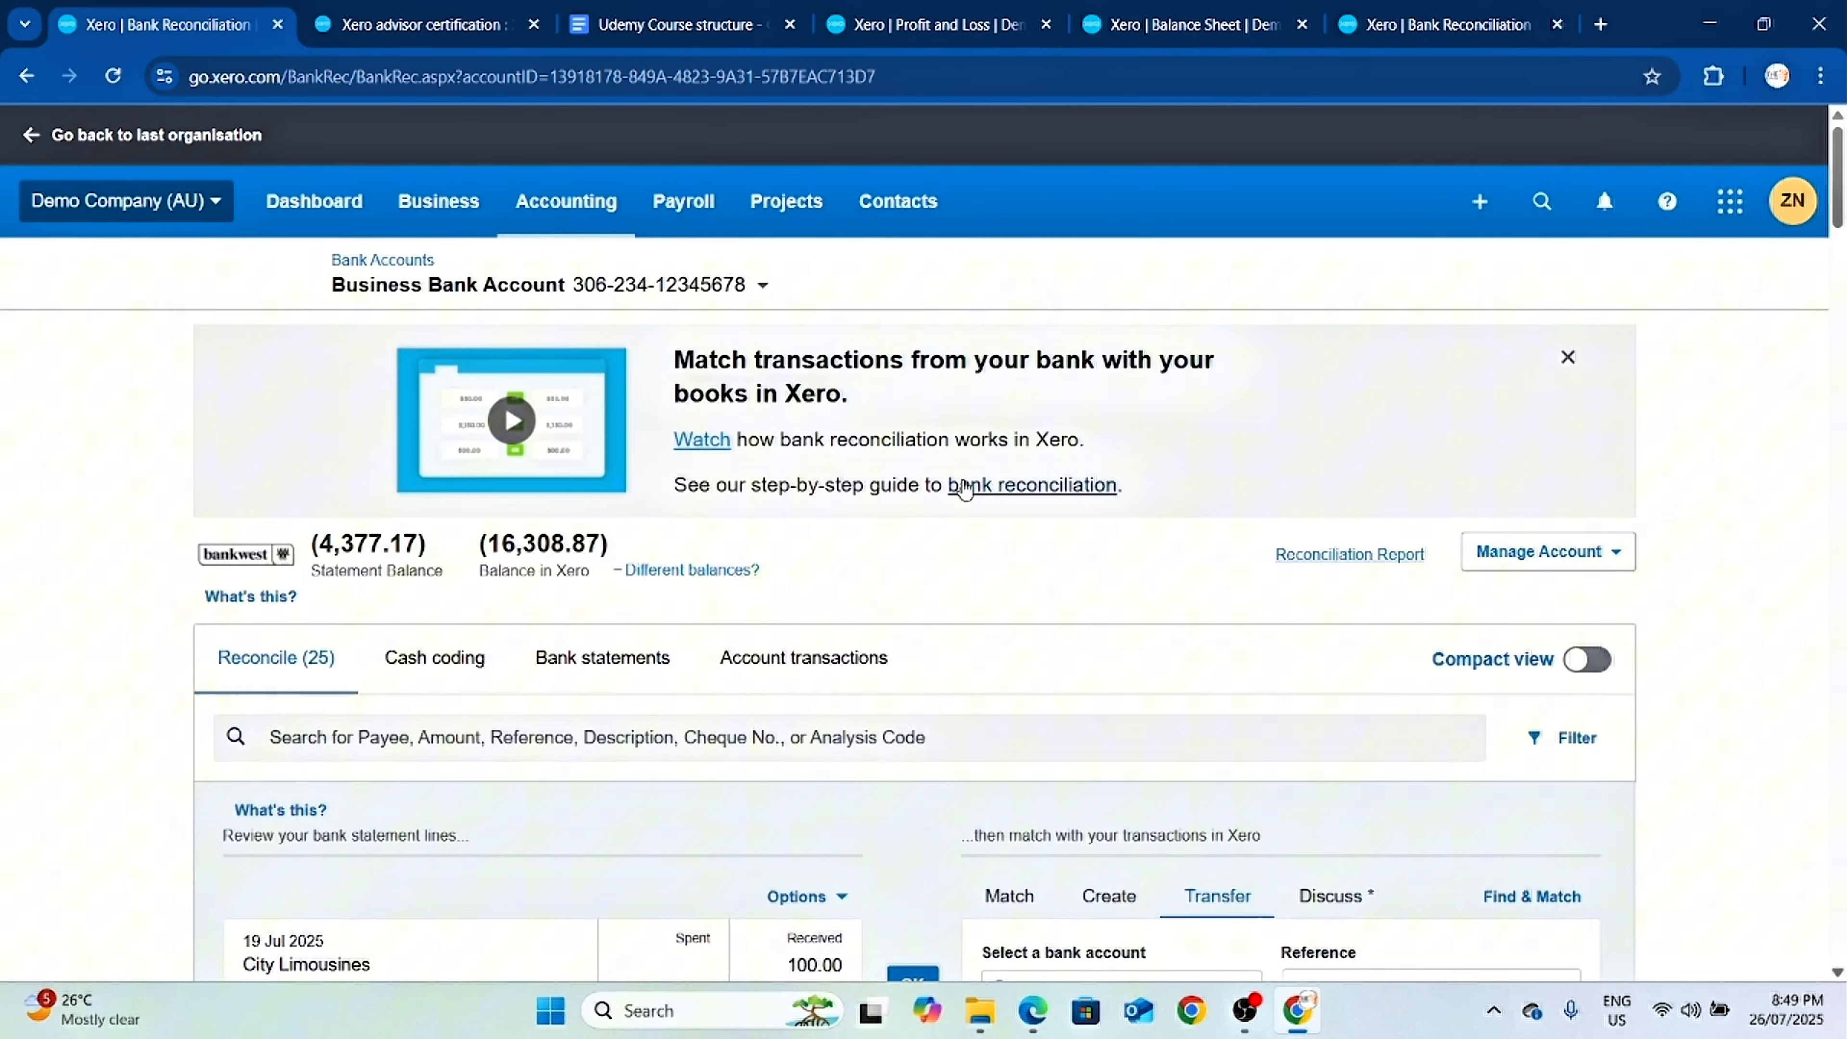
scroll(956, 482, "down", 5)
left_click(1330, 416)
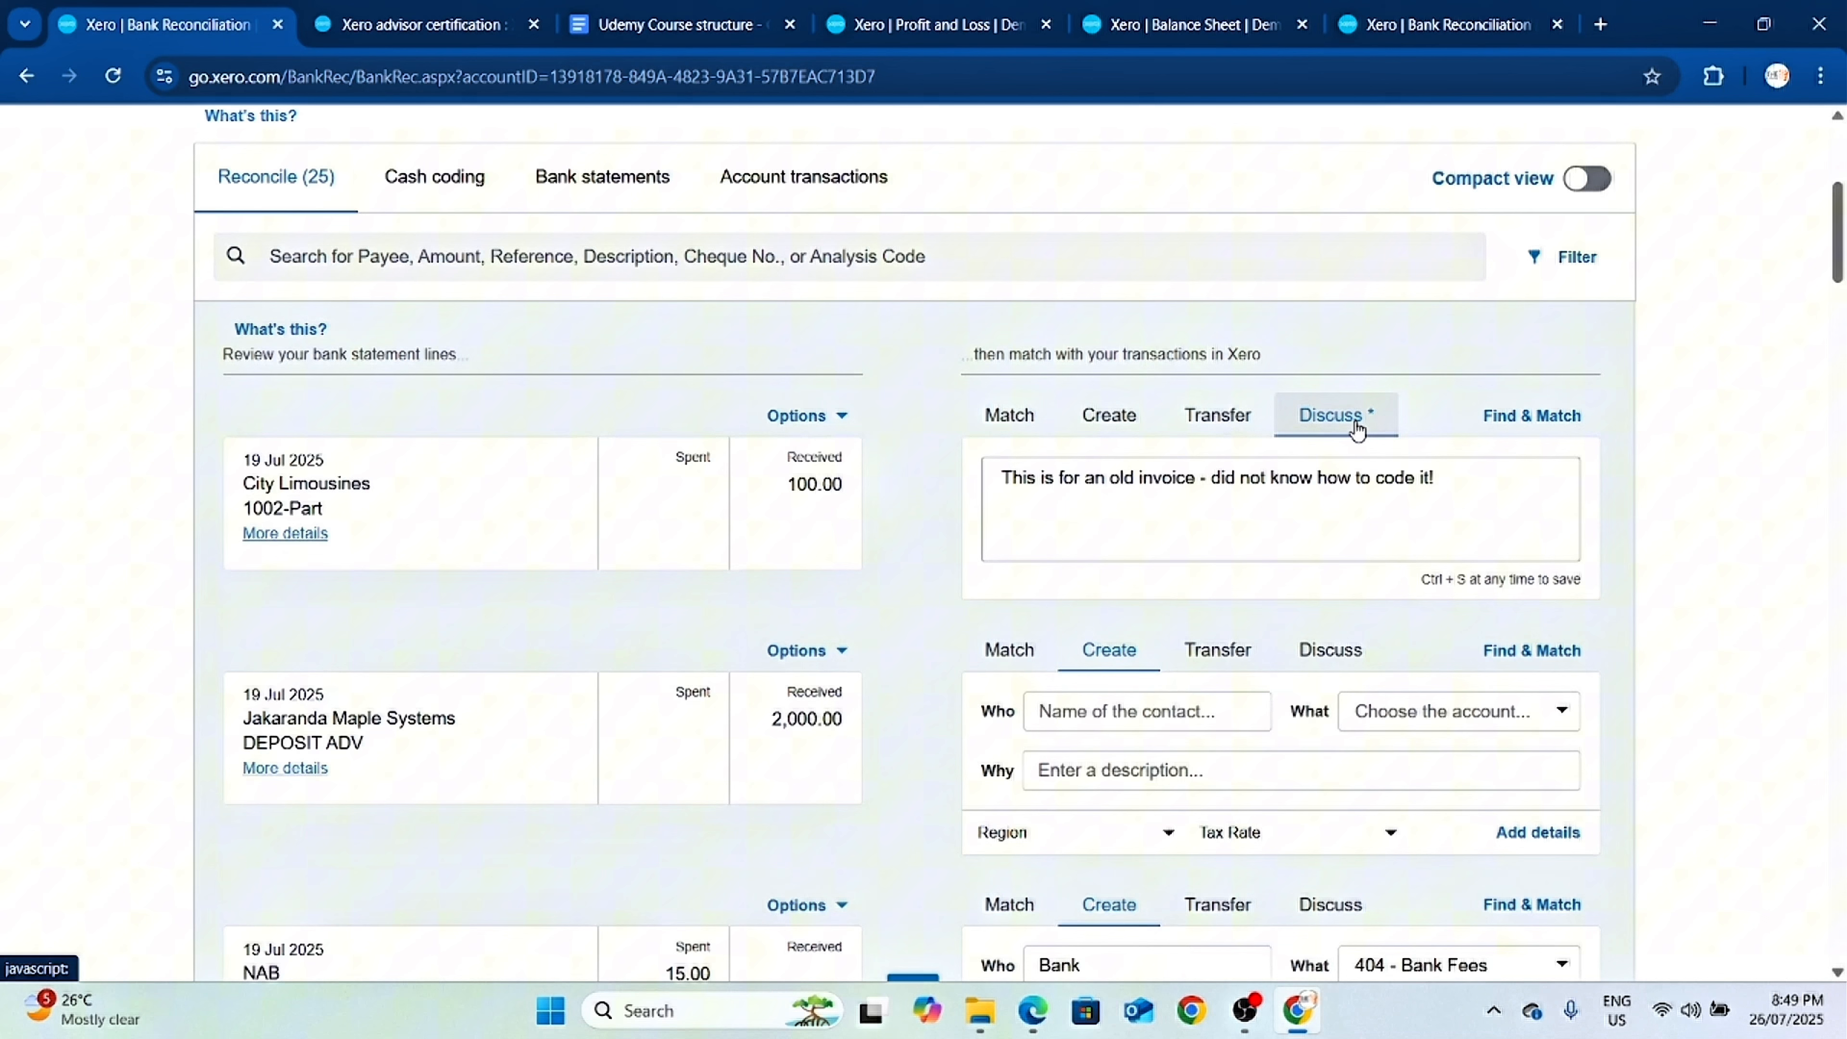
Start creating a transaction for the City Limousines receipt with ABC Furniture as the contact, and open its detailed entry form.
left_click(1150, 428)
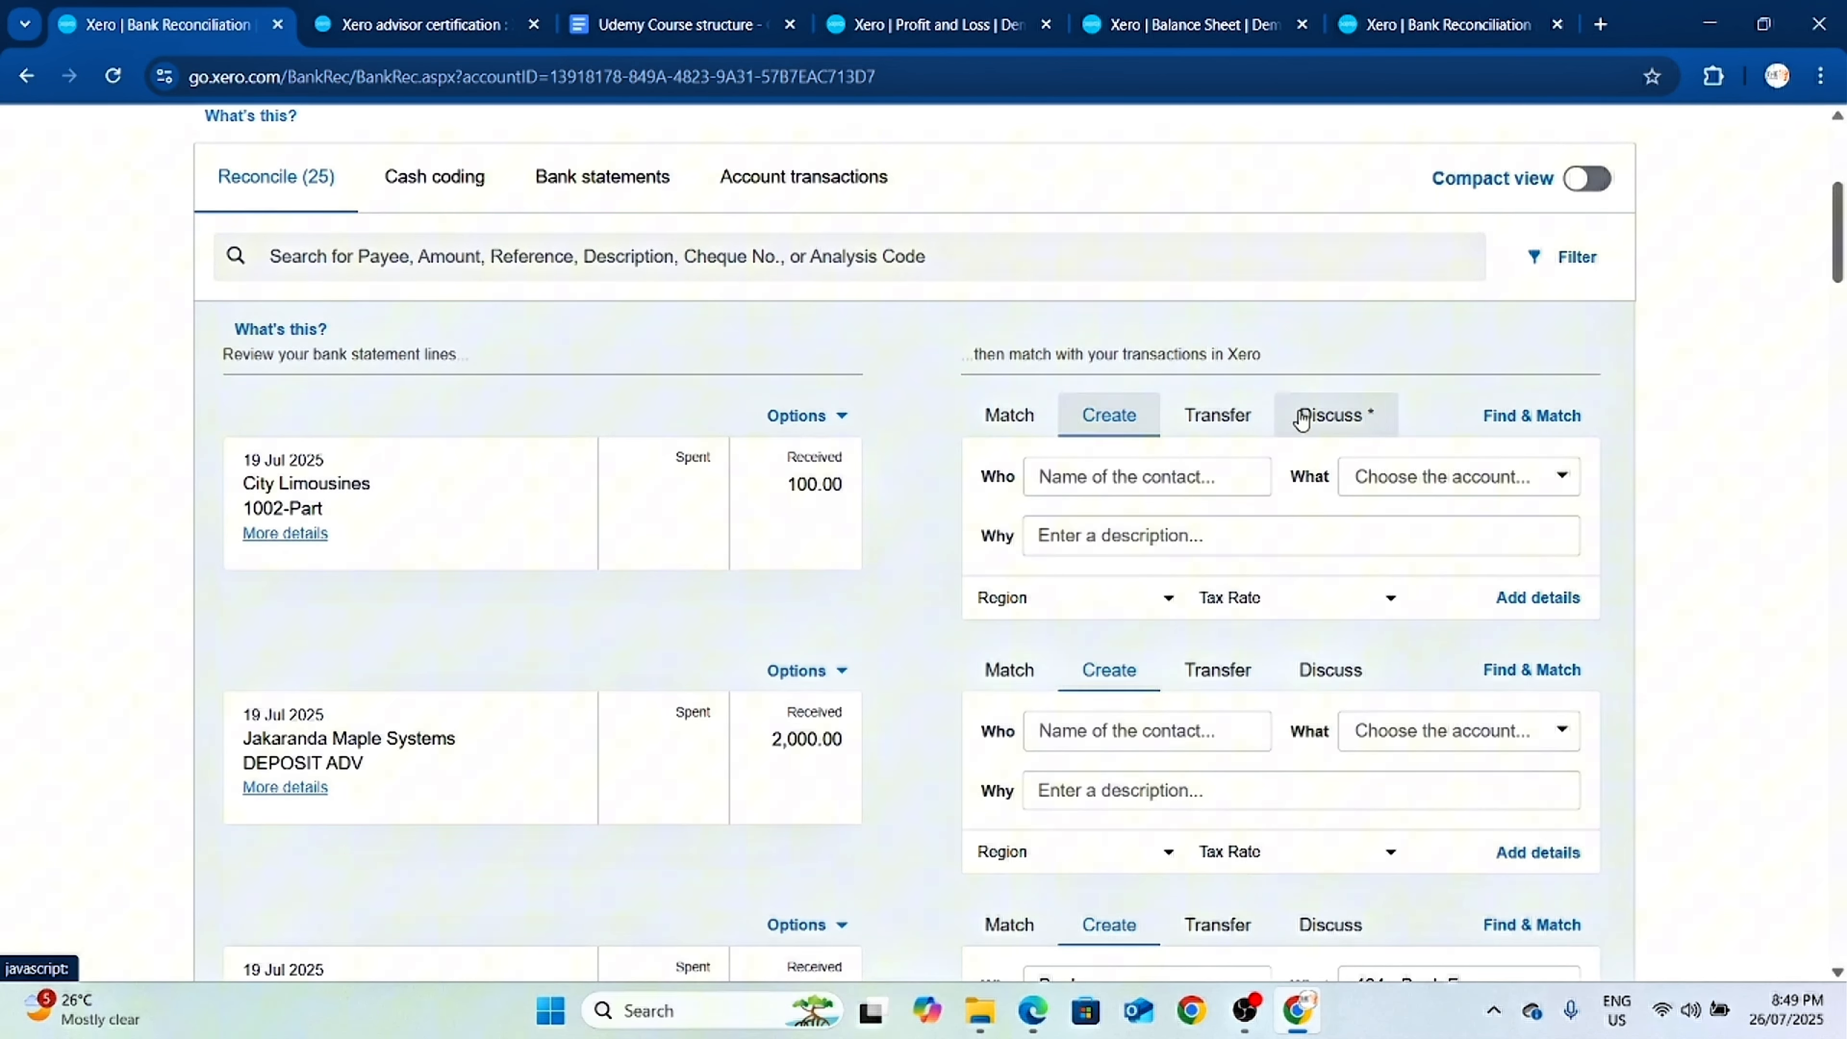
left_click(1157, 479)
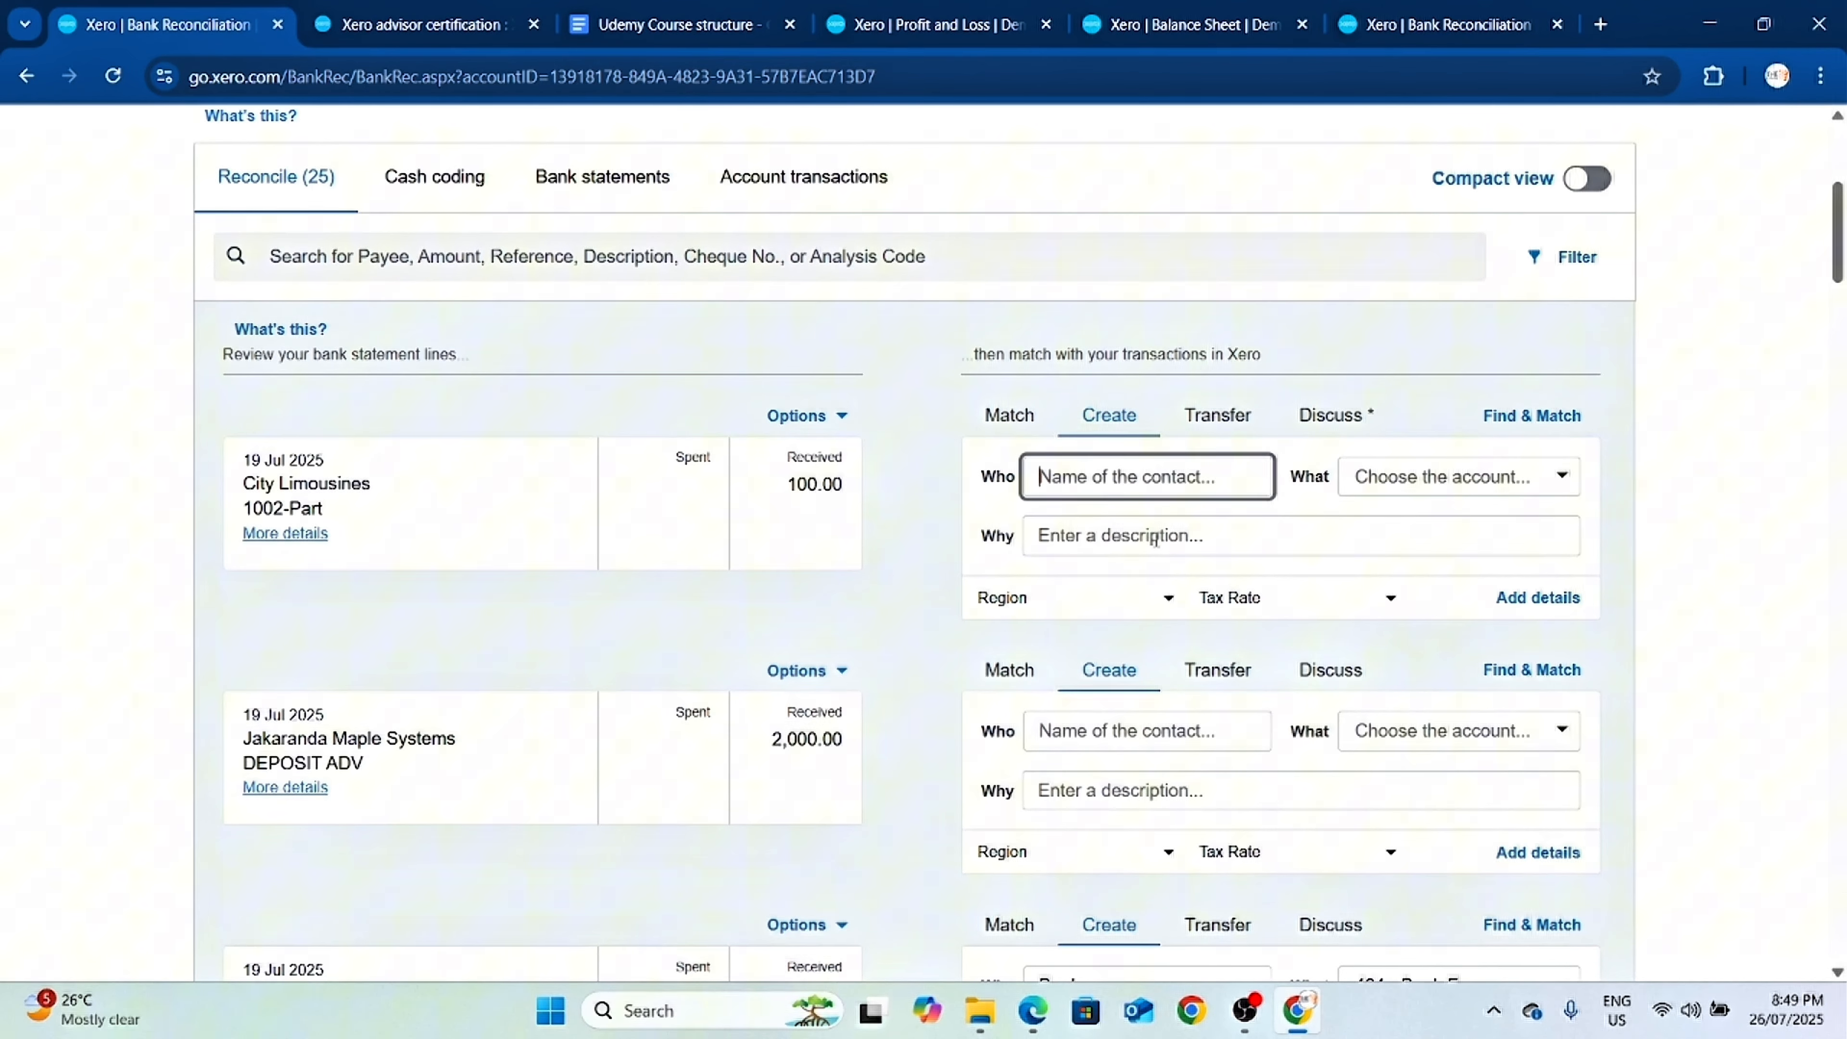
type("abc")
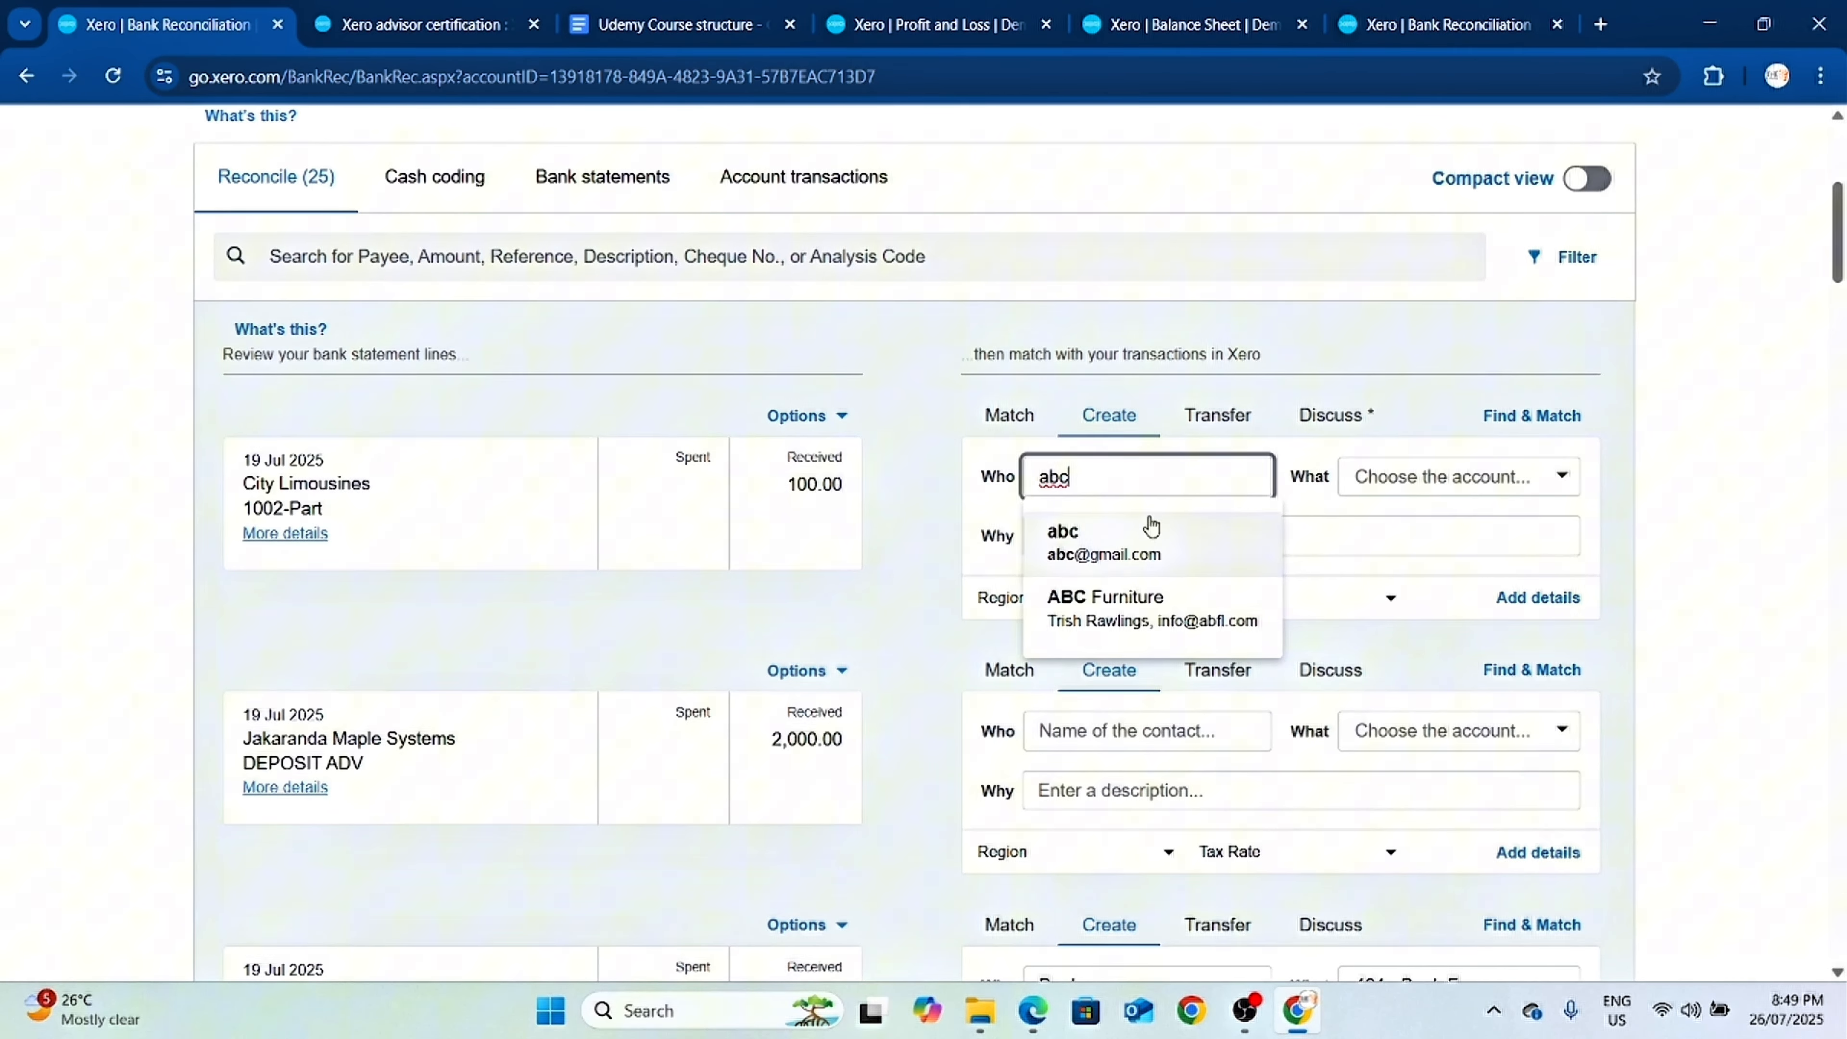
left_click(1149, 598)
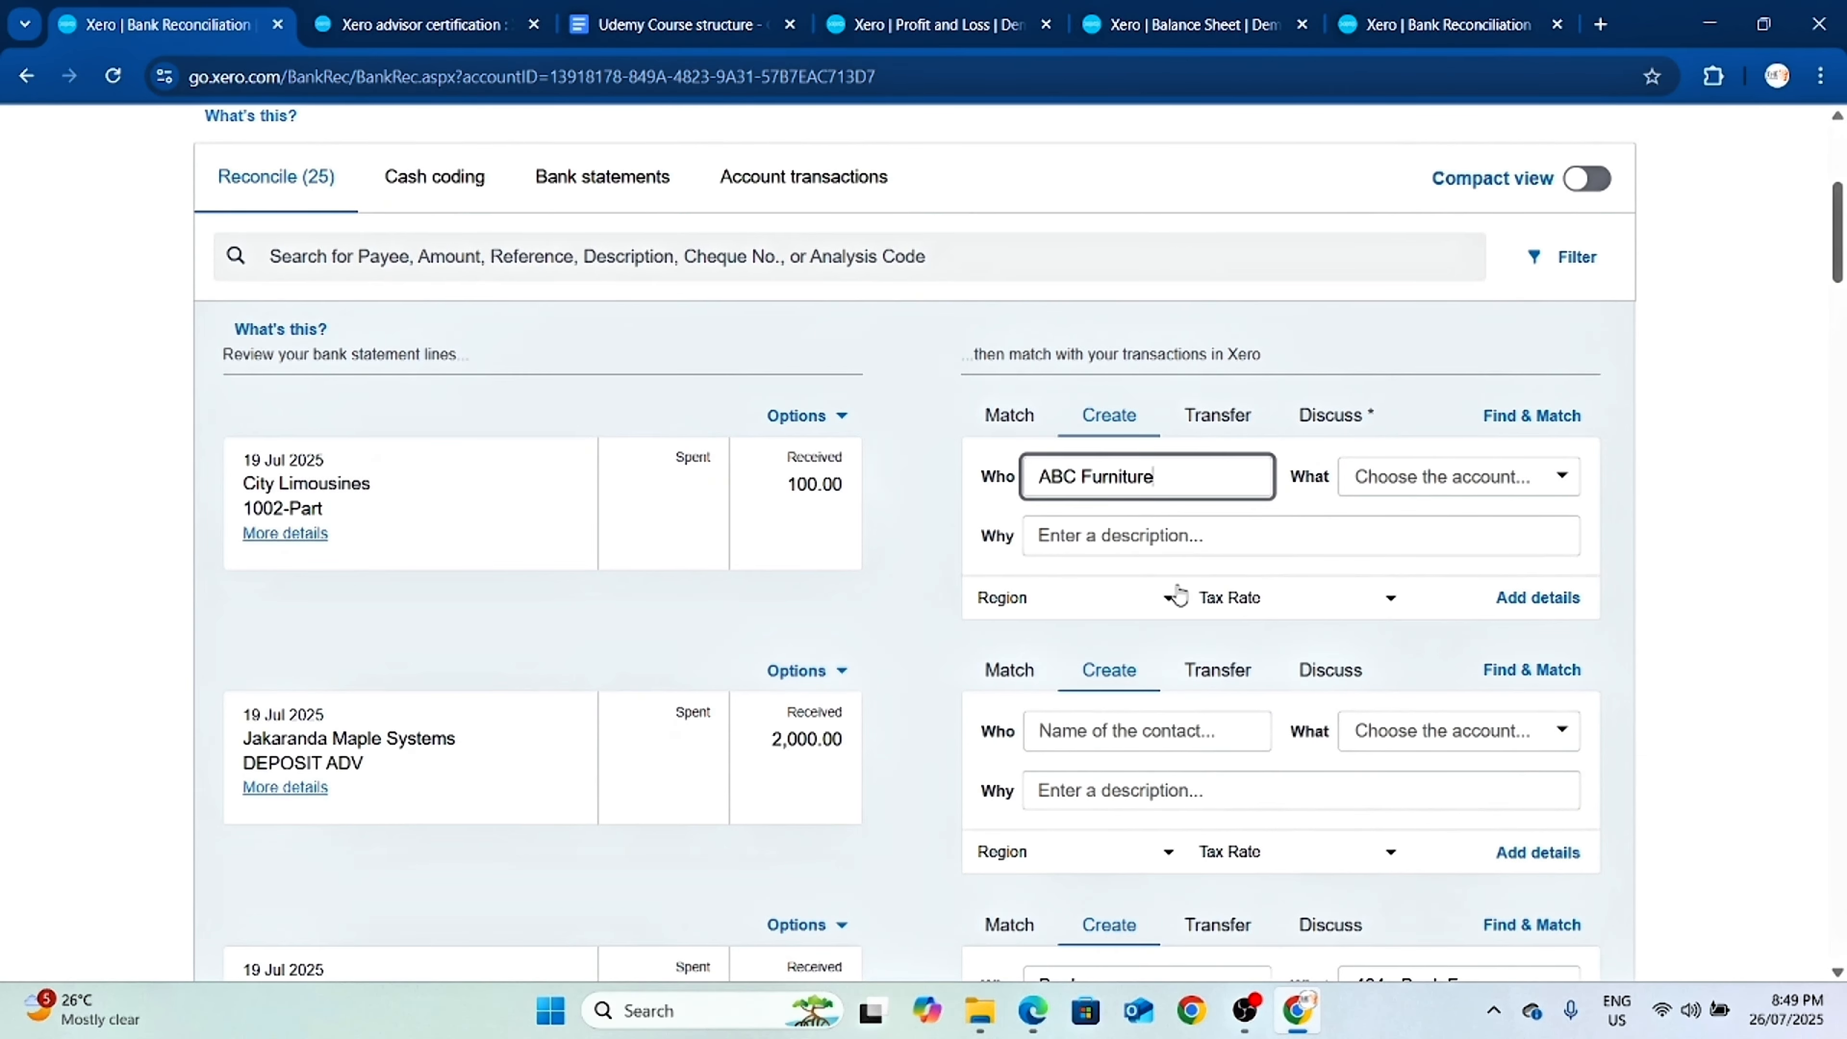
left_click(1475, 486)
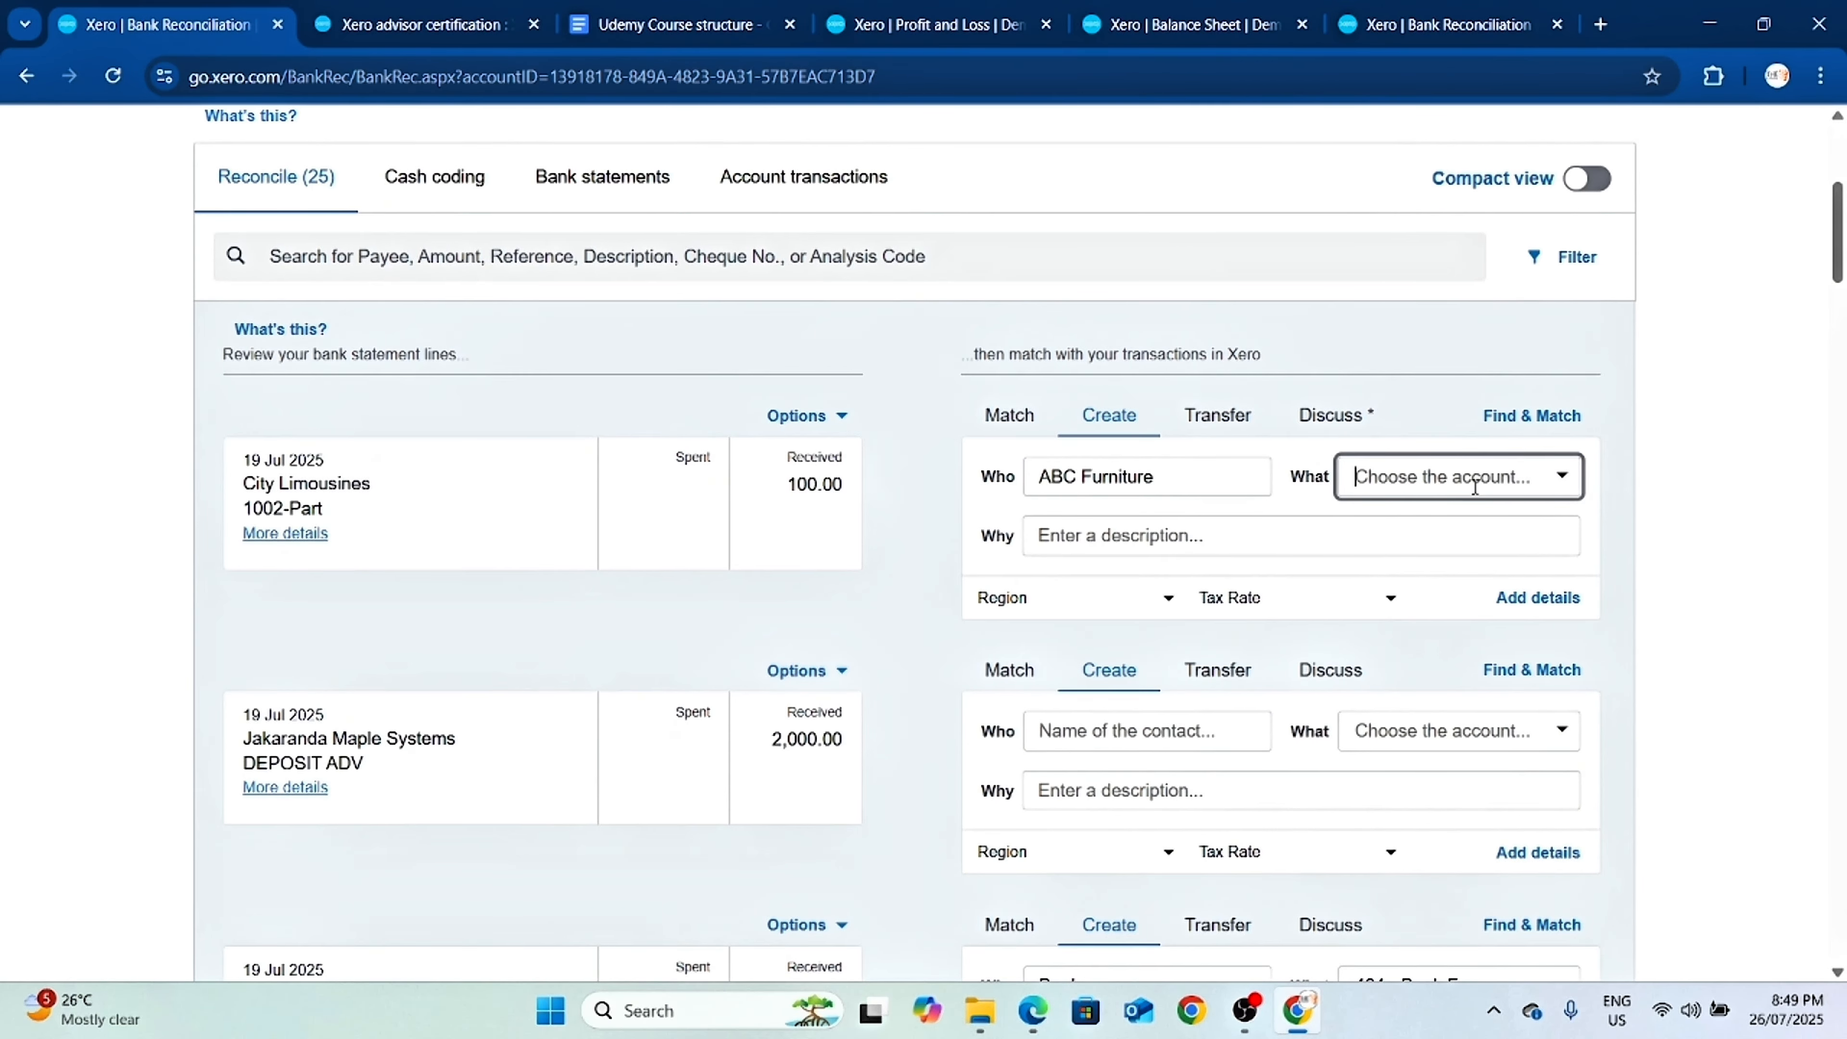
left_click(1020, 425)
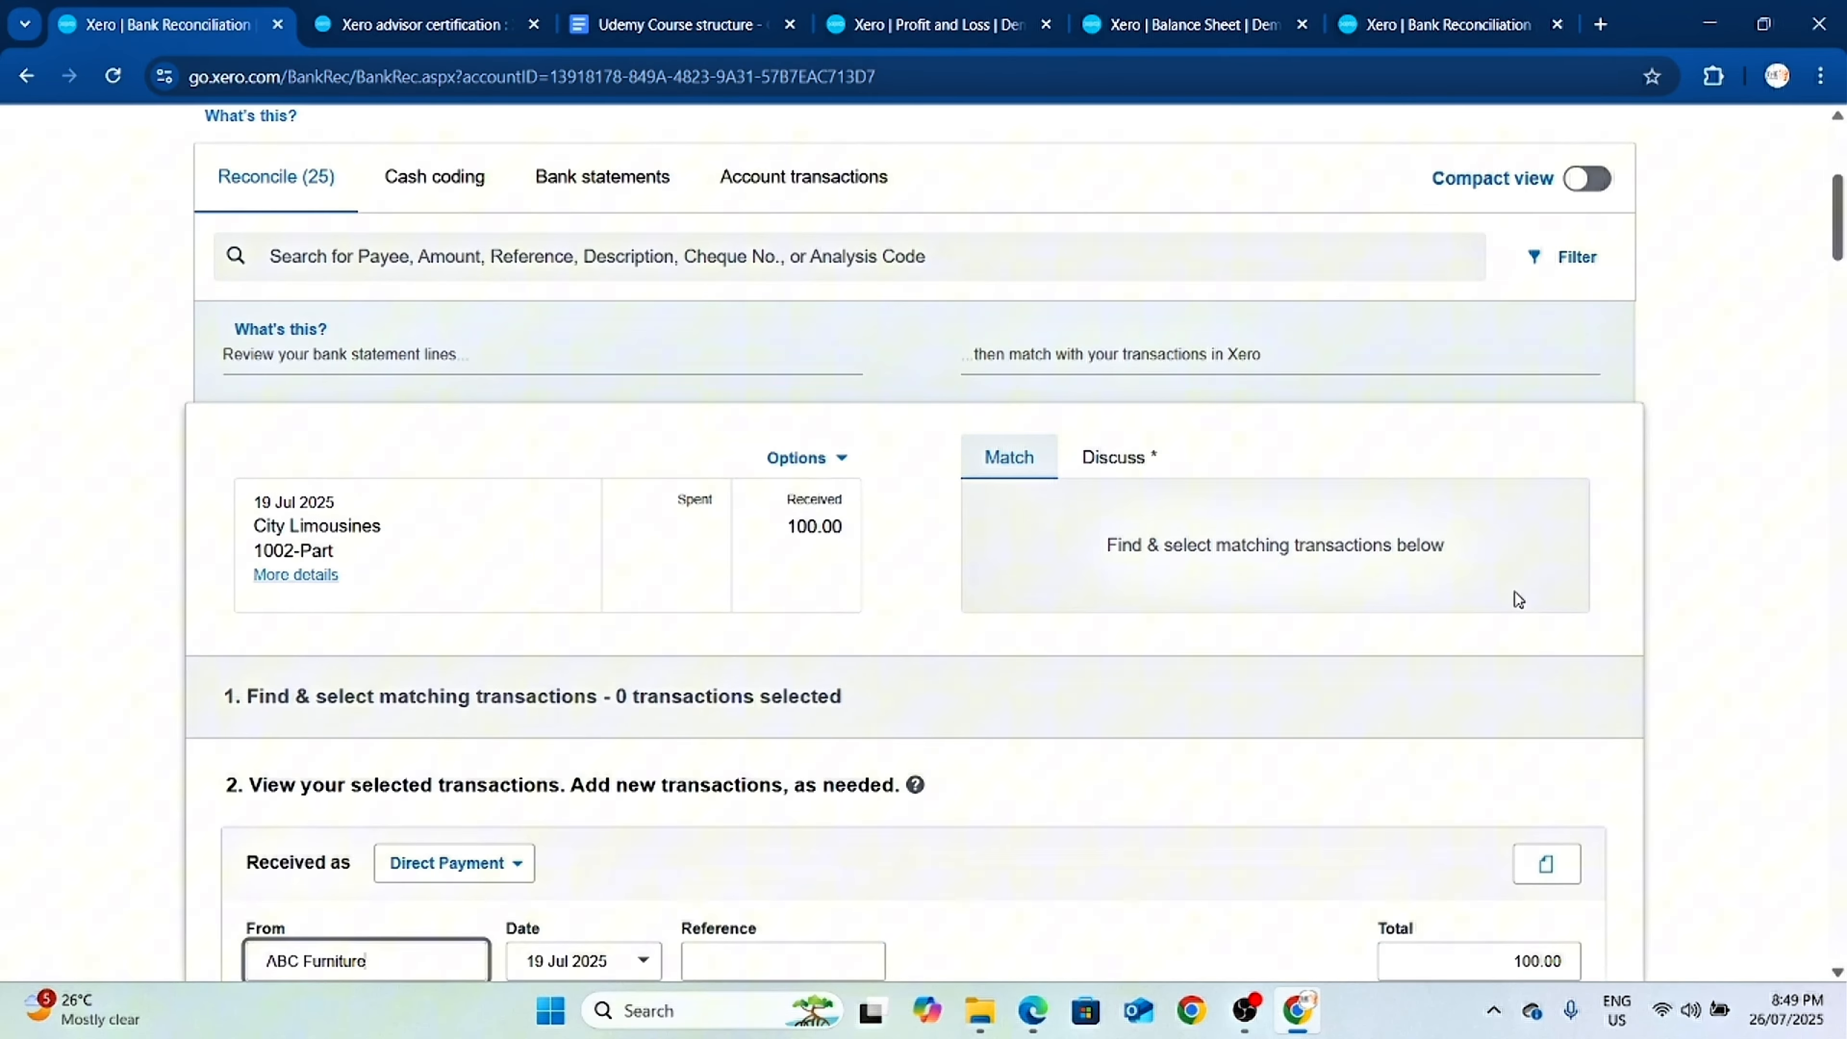
scroll(1115, 575, "down", 8)
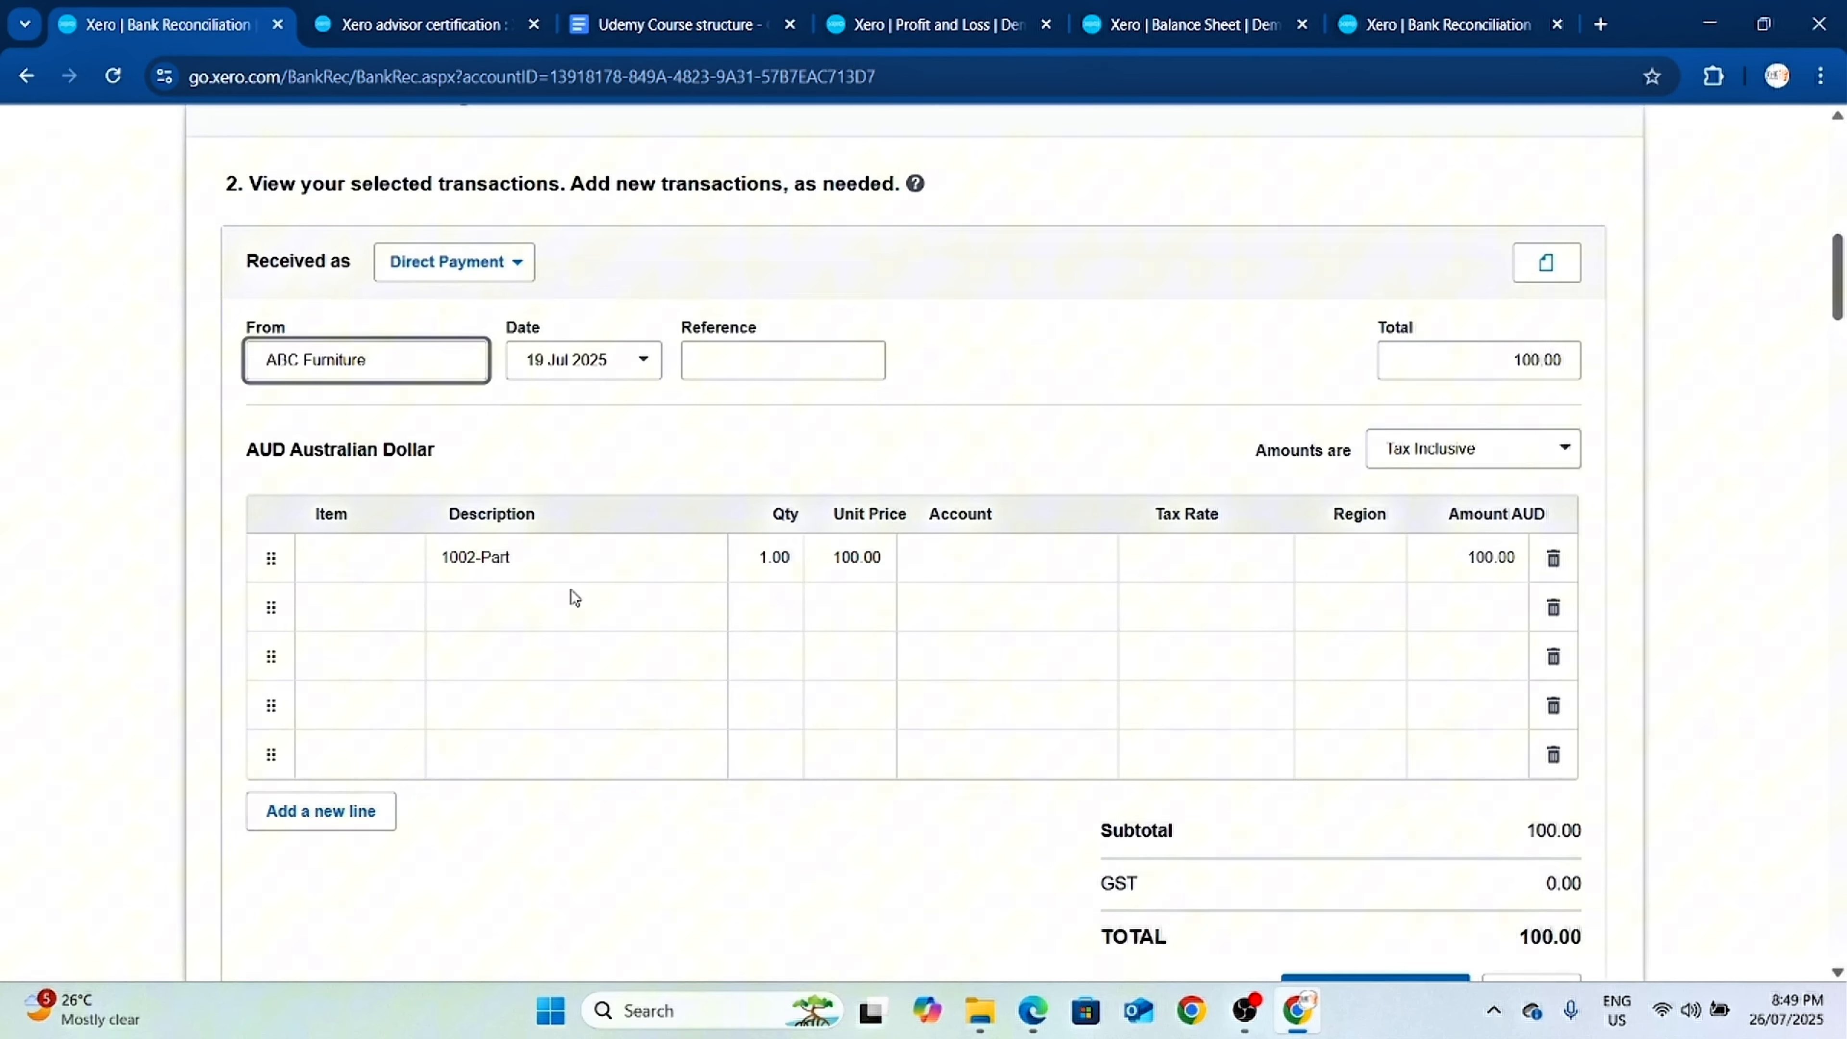
scroll(800, 662, "down", 2)
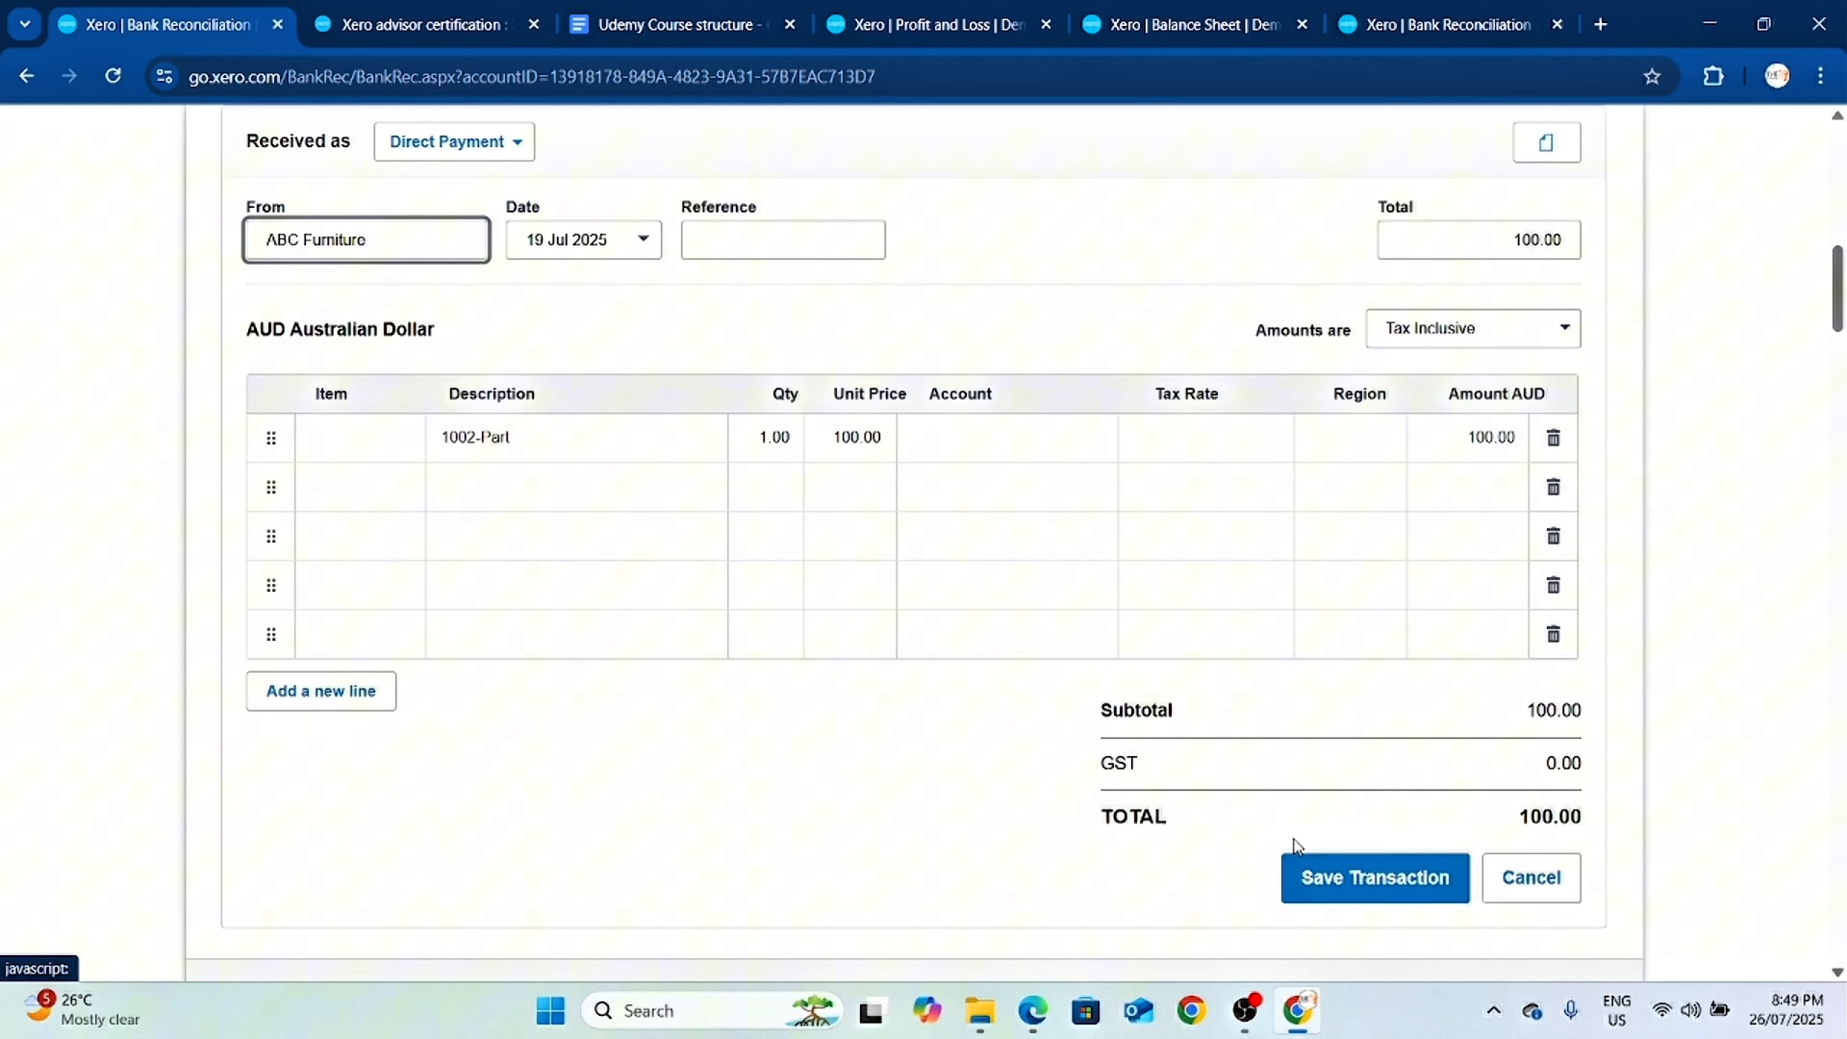
Set the 1002-Part line's unit price to 50 and add a second line described as "dsd".
left_click(564, 463)
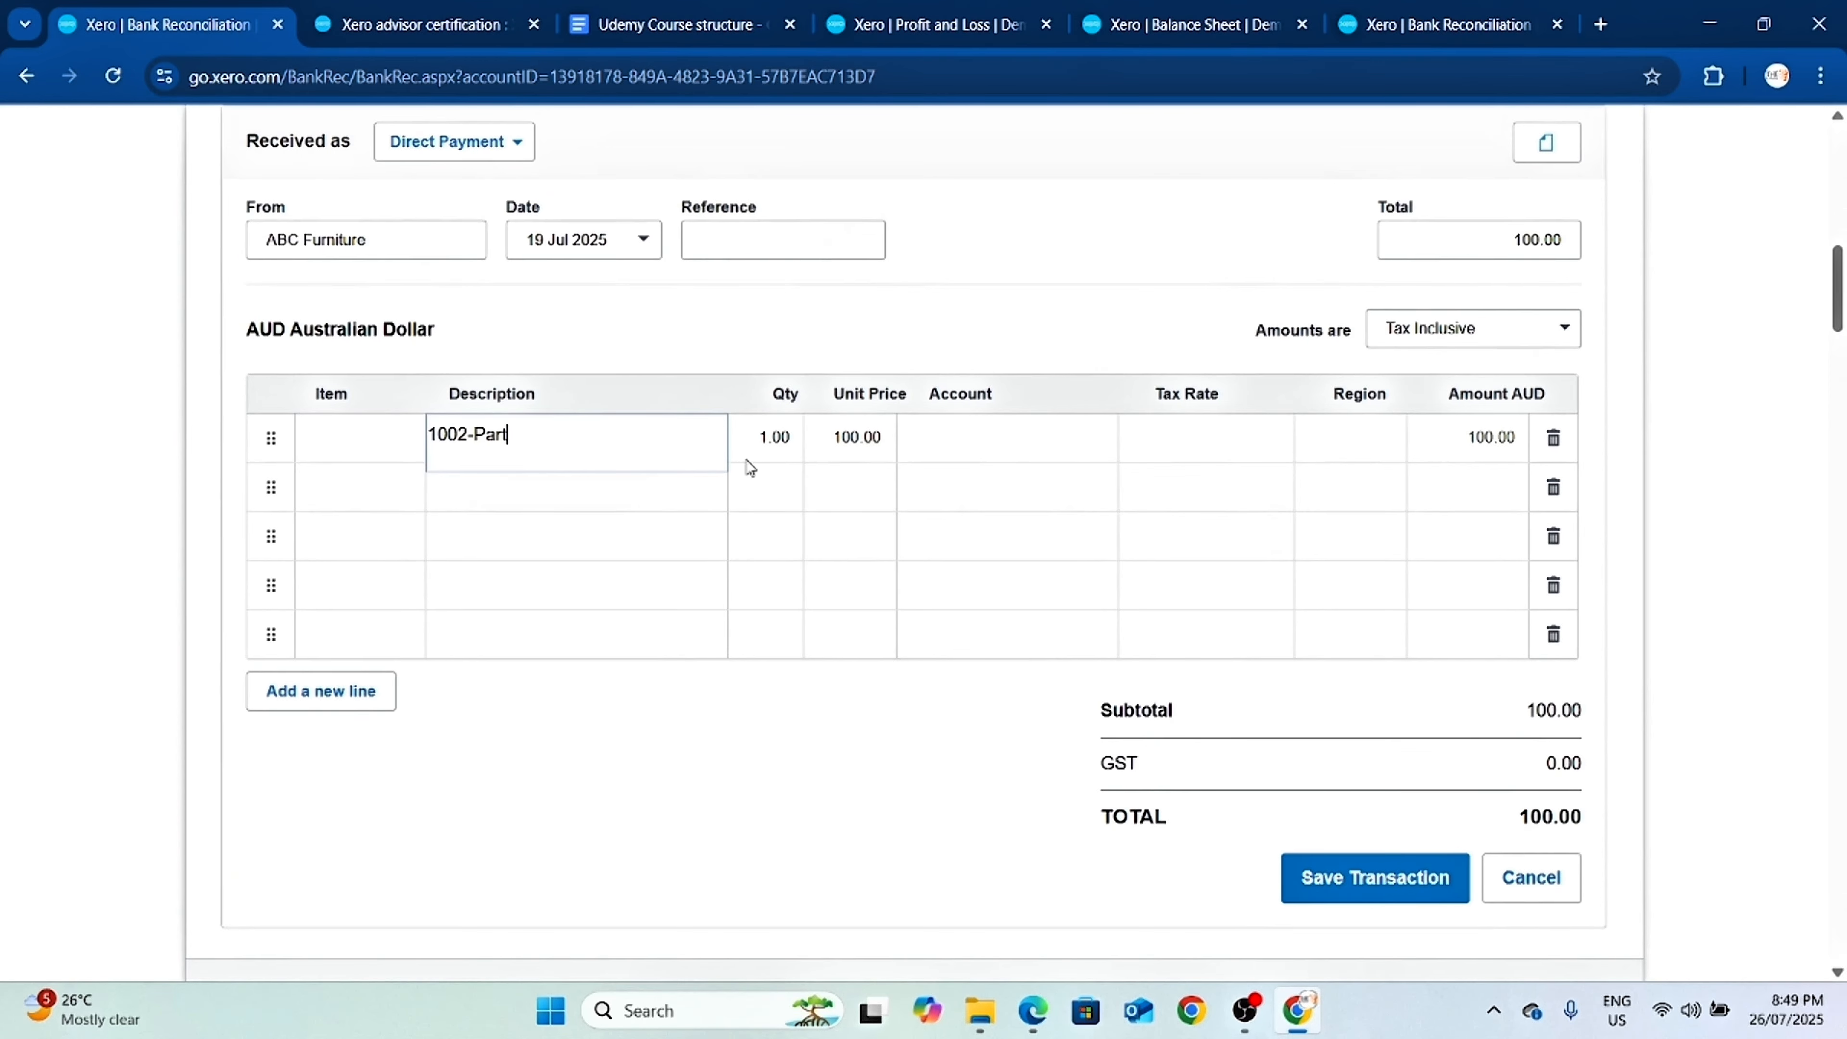
left_click(854, 437)
type("50")
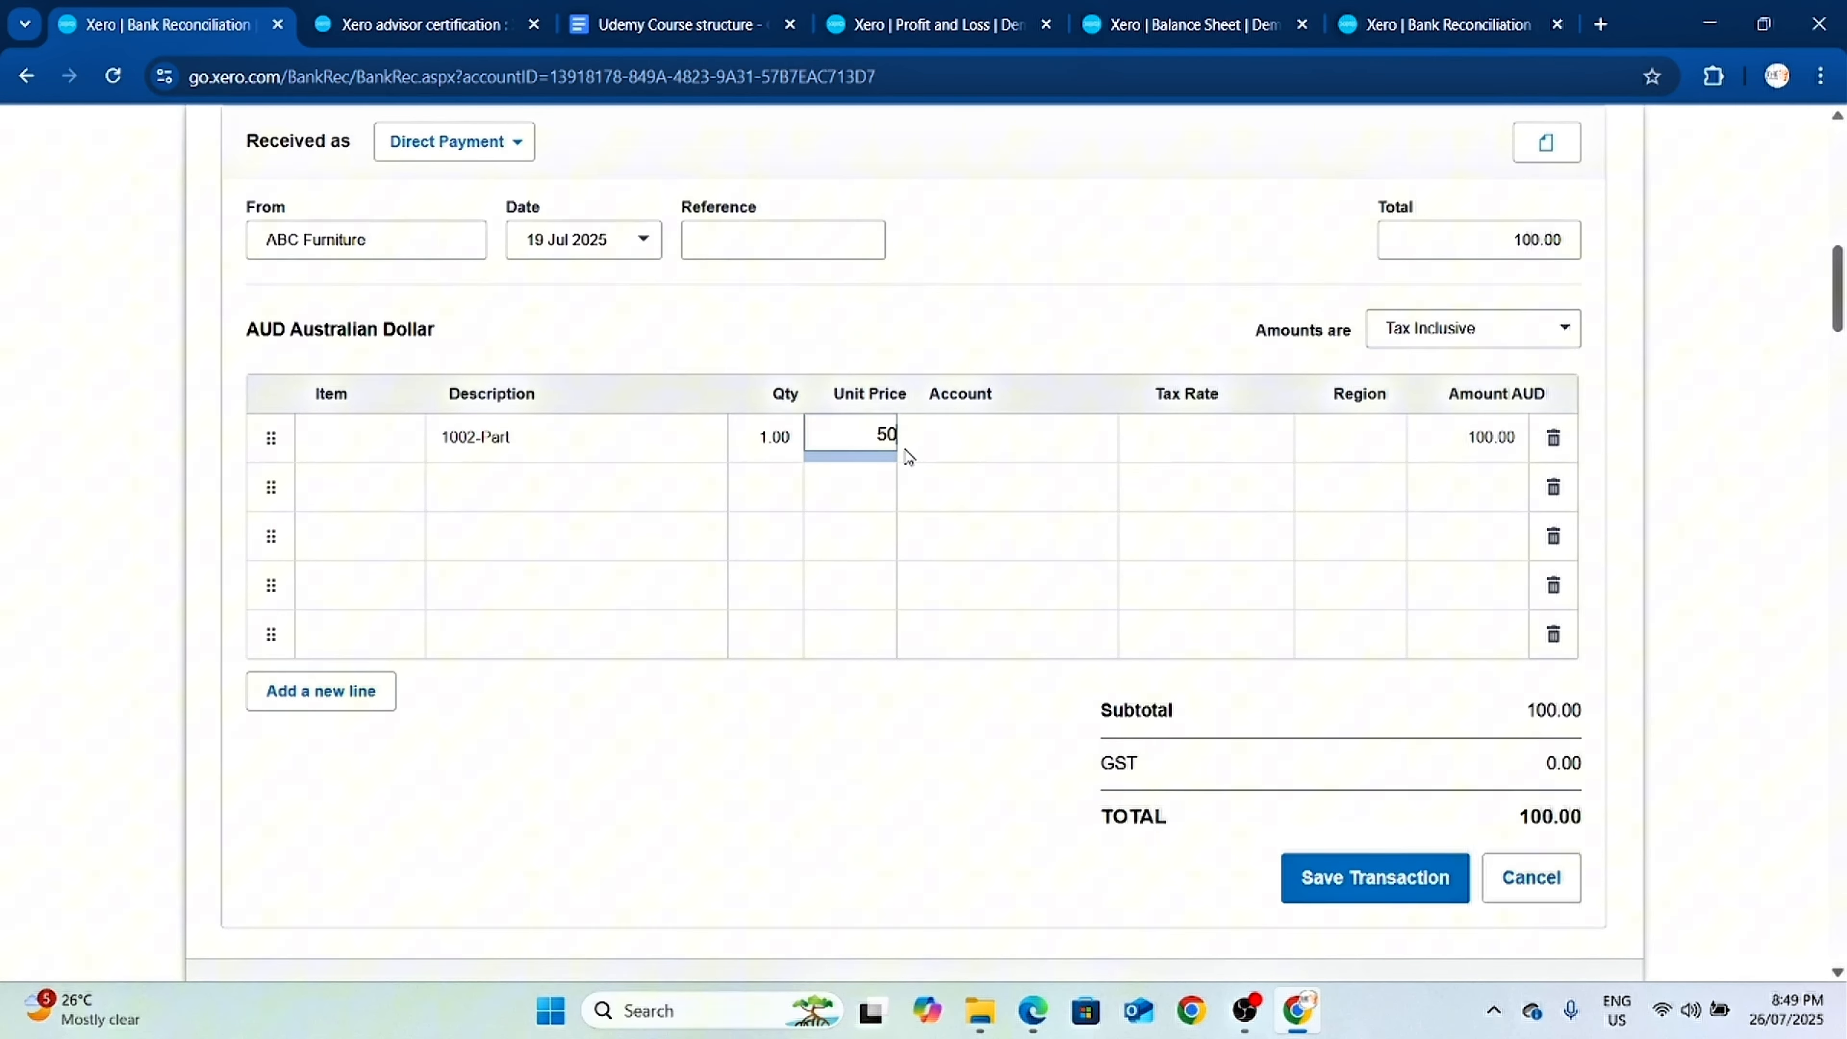
key("Tab")
left_click(628, 478)
type("dsd")
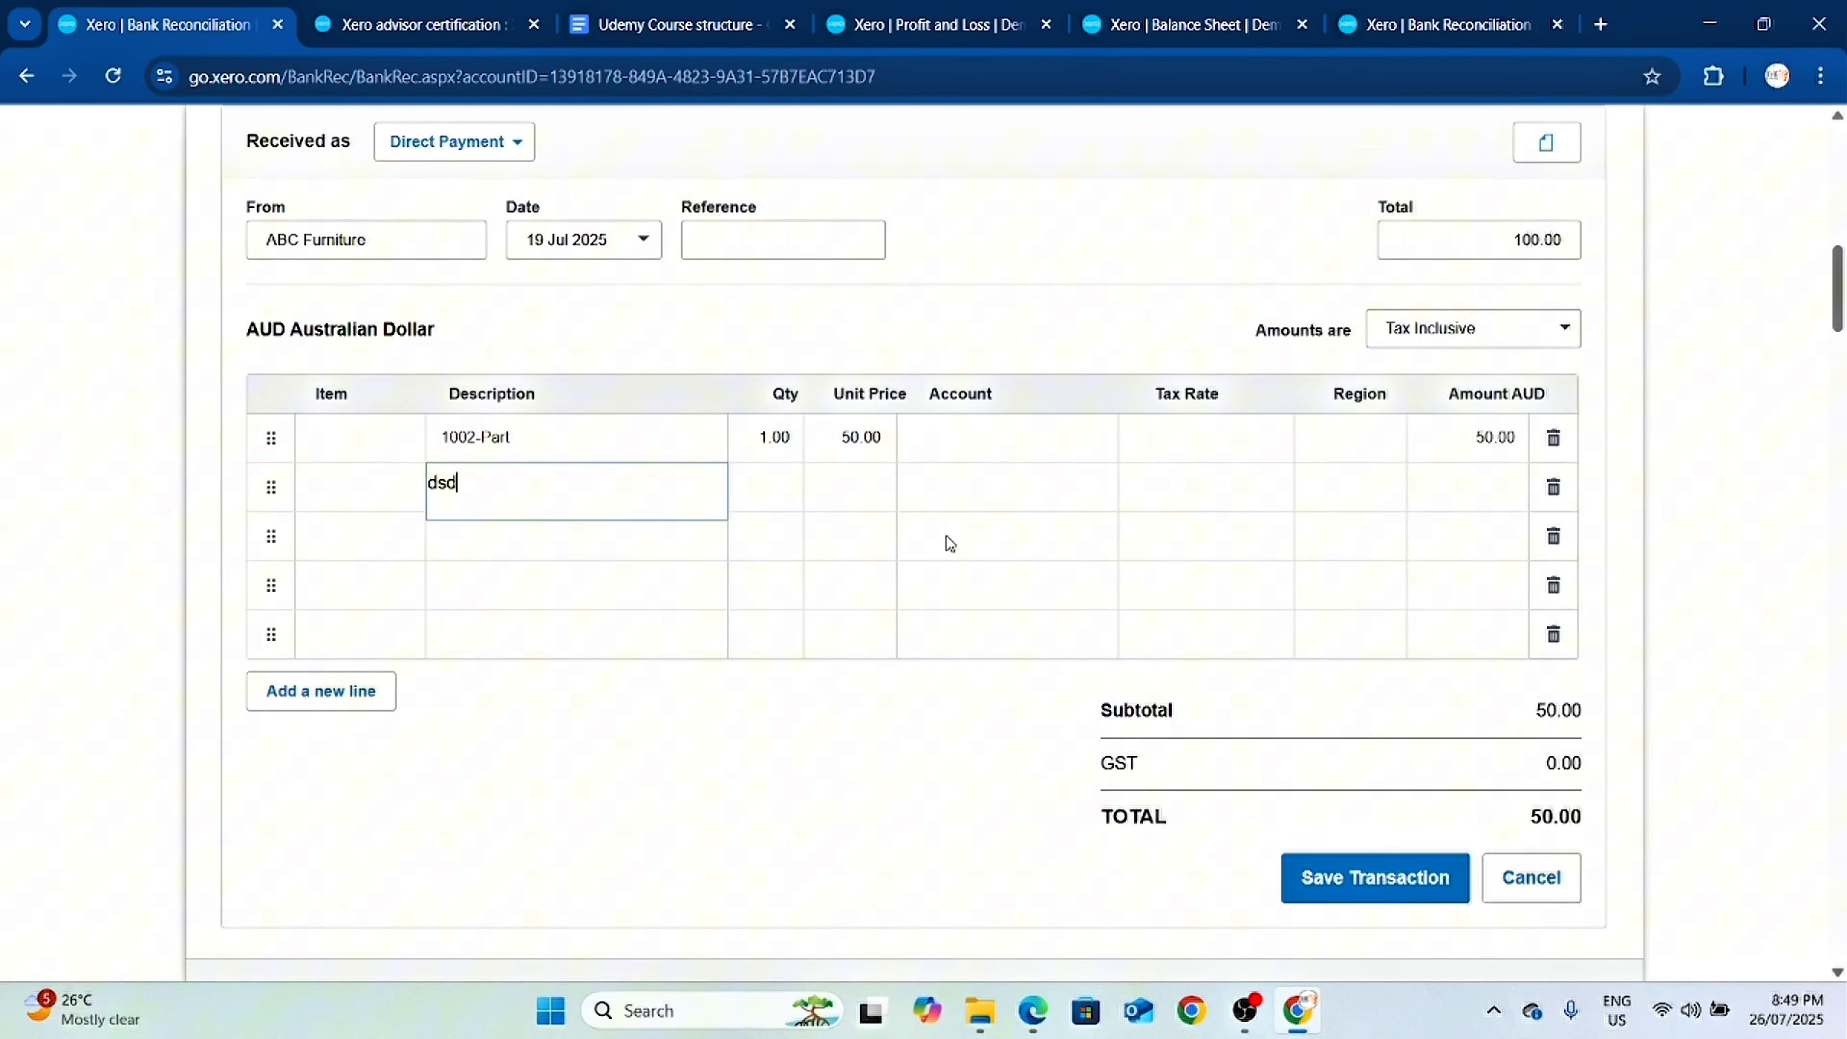
Assign account 400 - Advertising to the 1002-Part line and 310 - Cost of Goods Sold to the dsd line.
left_click(1096, 437)
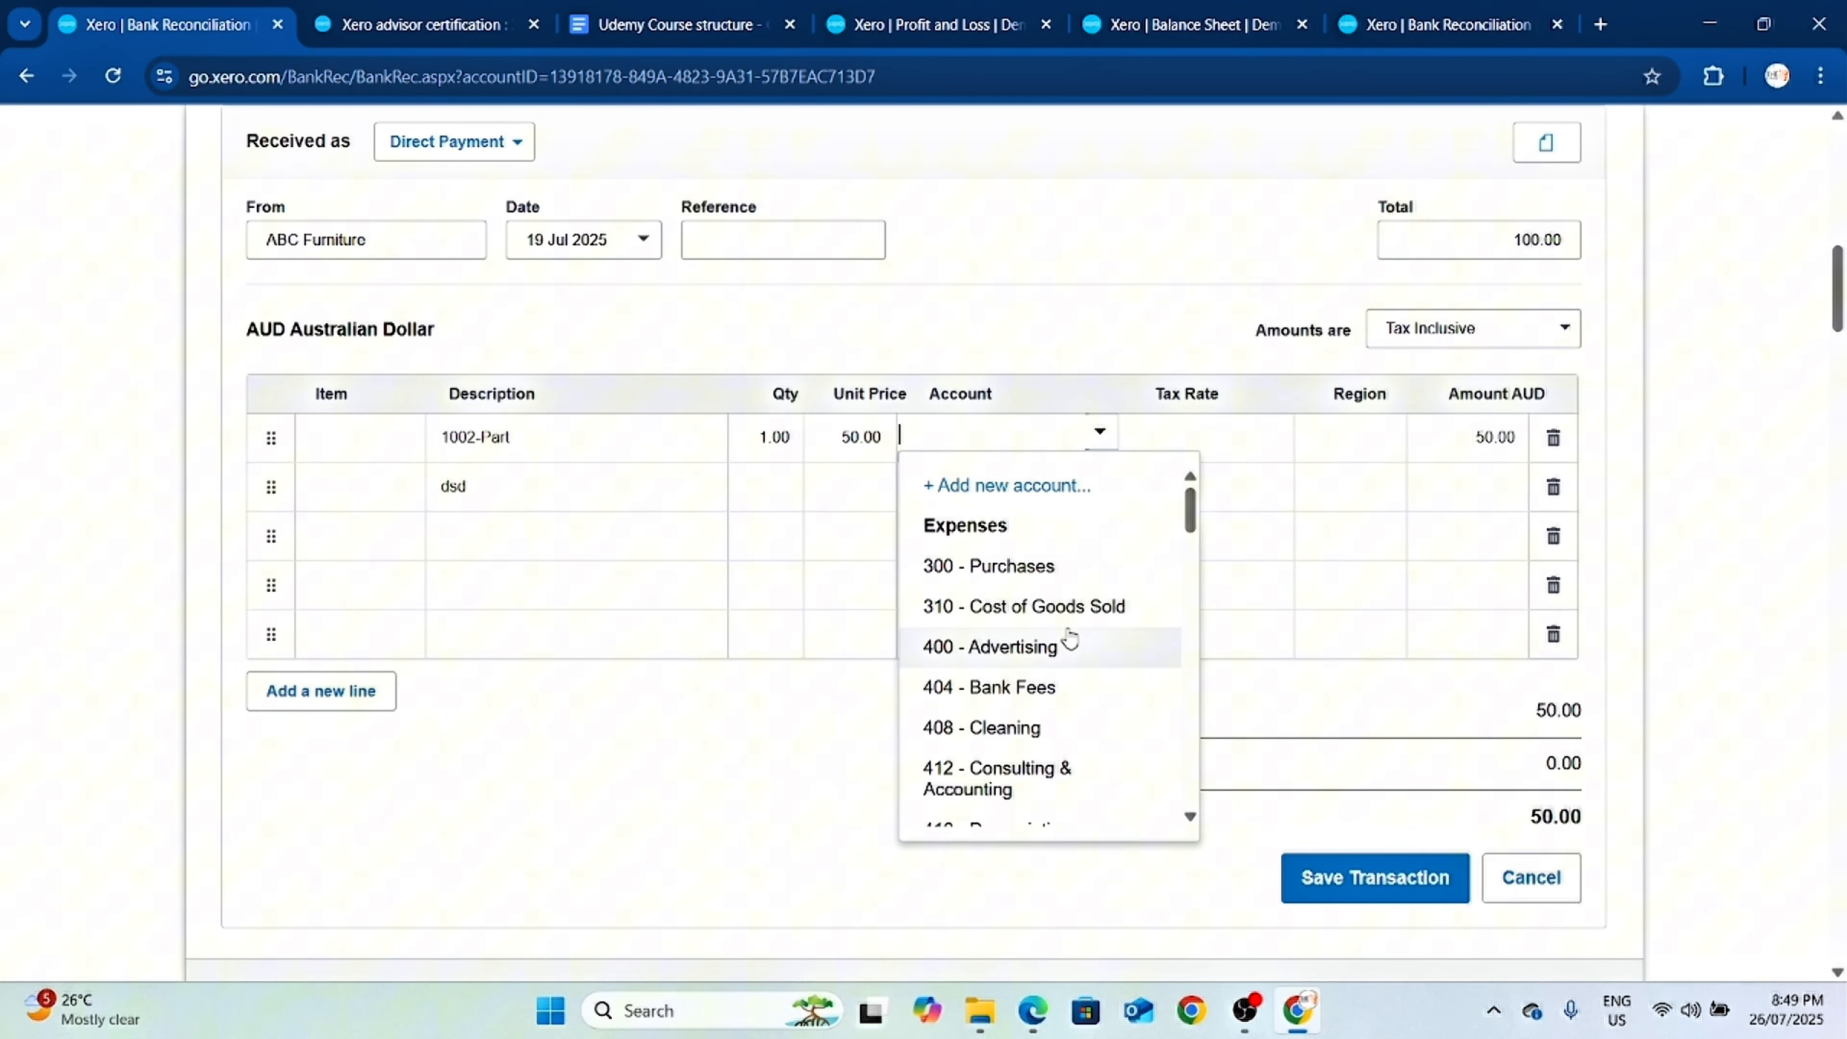
left_click(1056, 645)
left_click(1036, 489)
left_click(1101, 487)
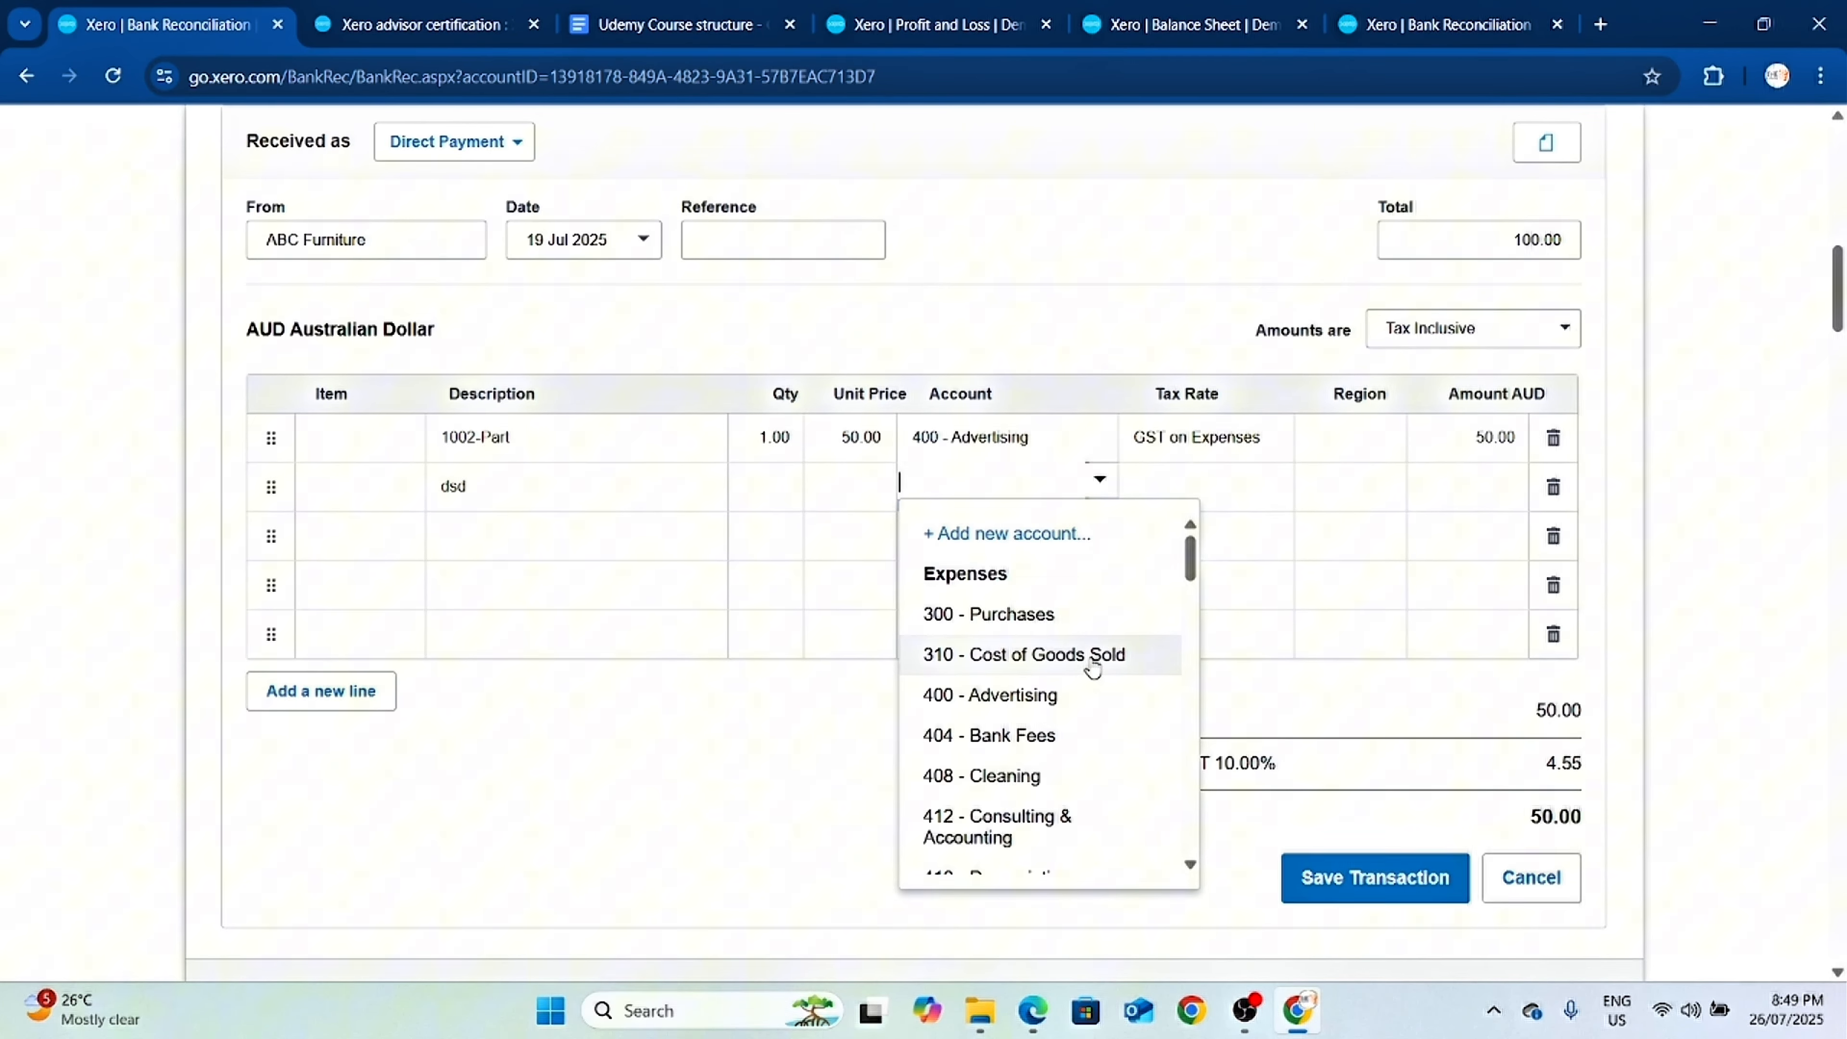
left_click(1091, 656)
left_click(1495, 494)
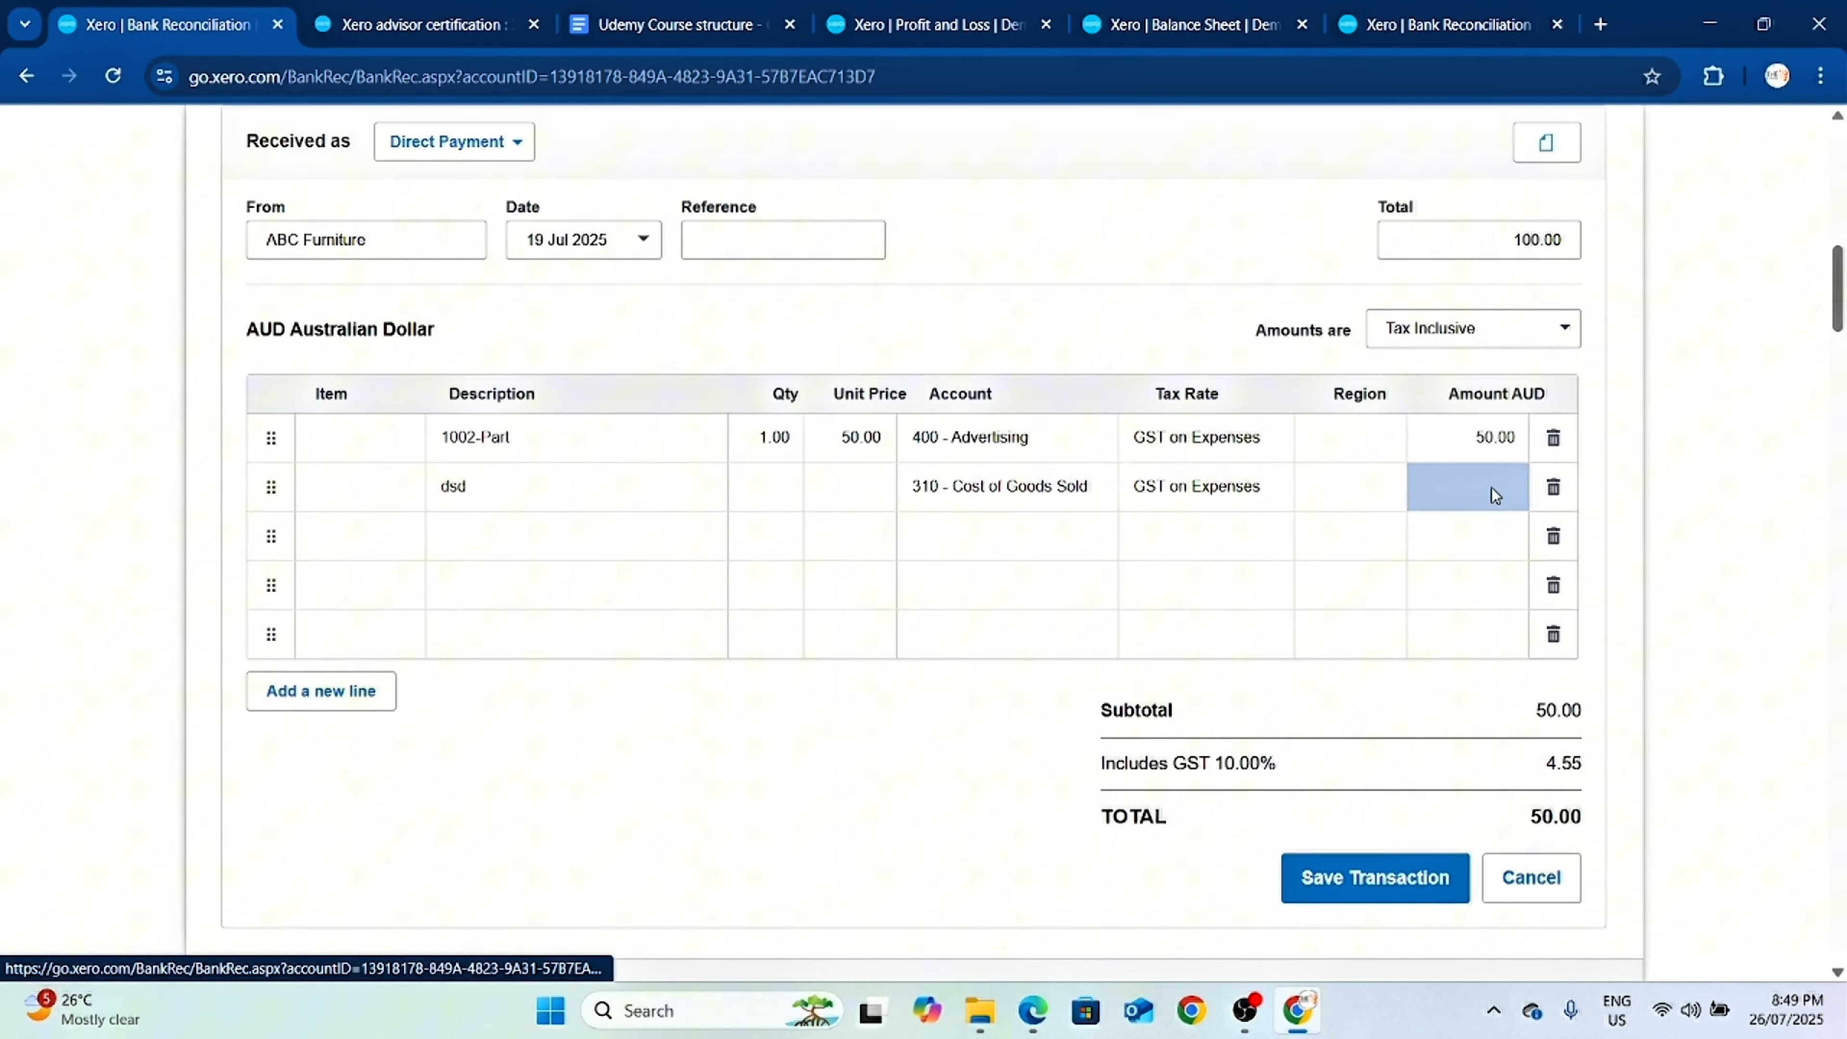
Set the dsd line's quantity to 1 and unit price to 50, save the transaction and review its match to the receipt.
left_click(760, 481)
type("1")
key("Tab")
type("50")
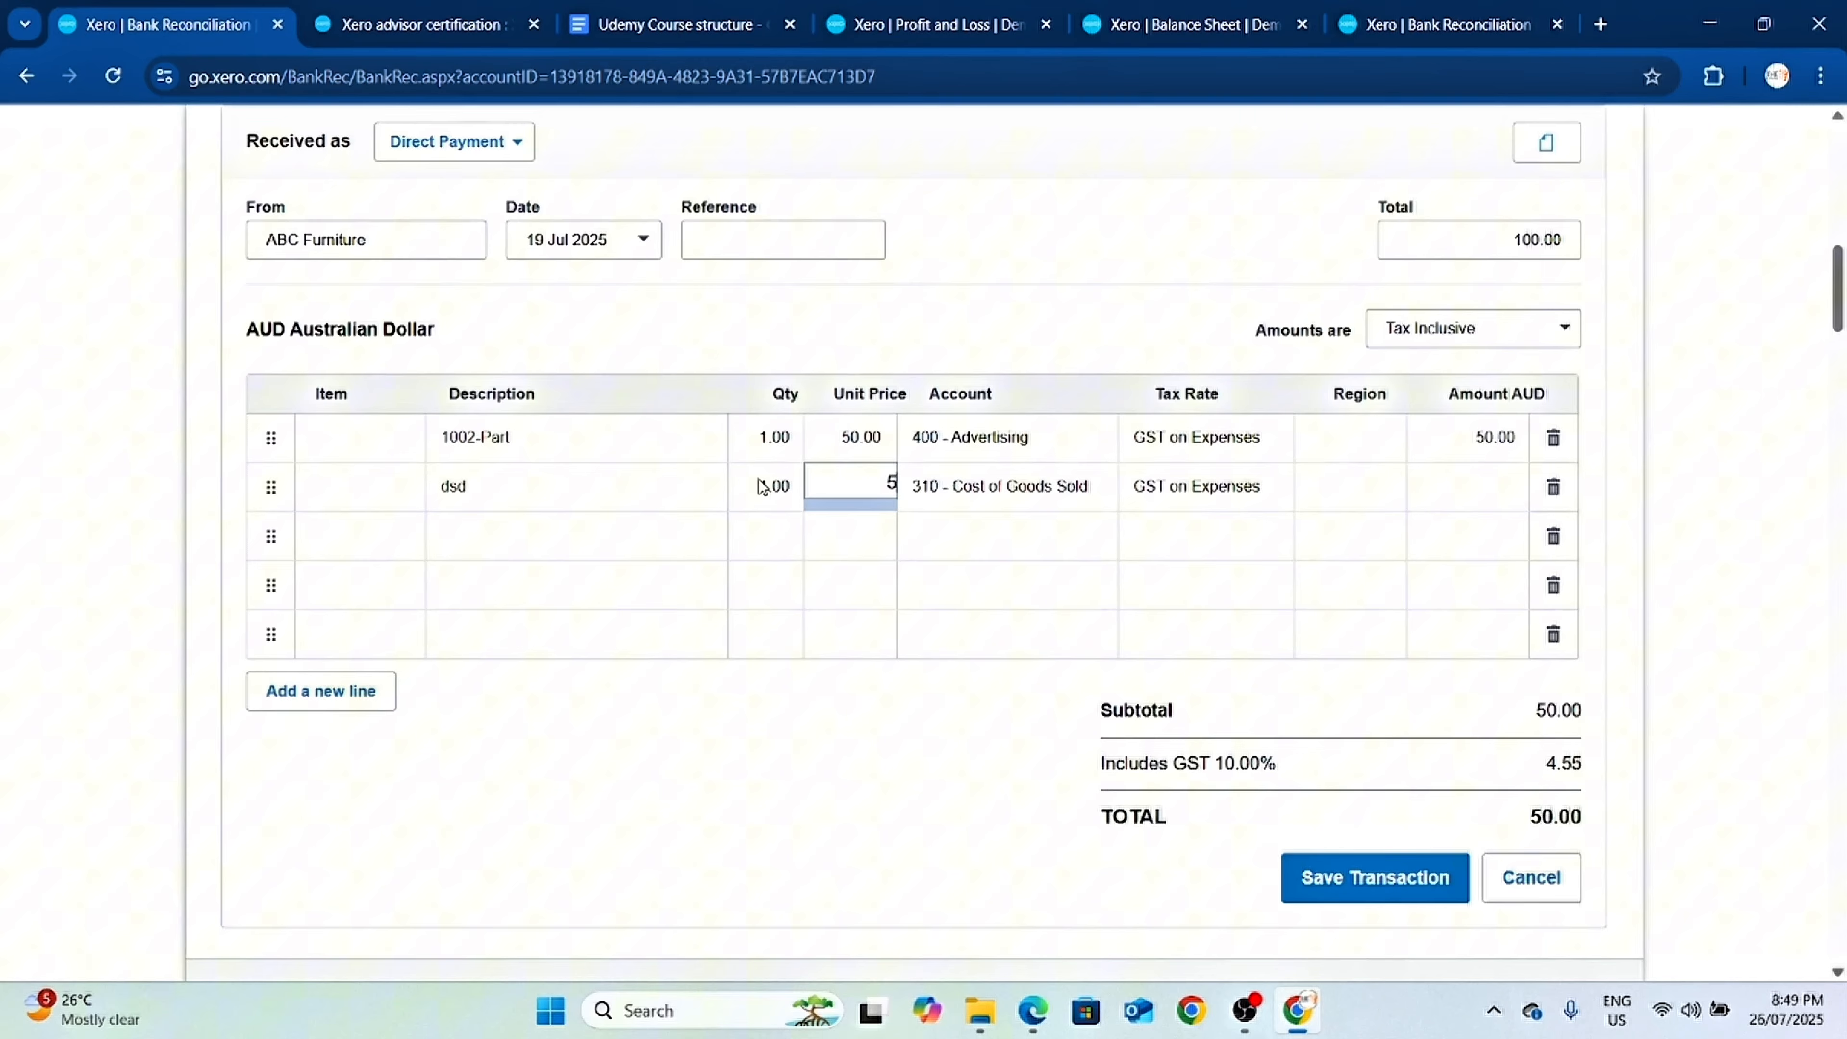
key("Tab")
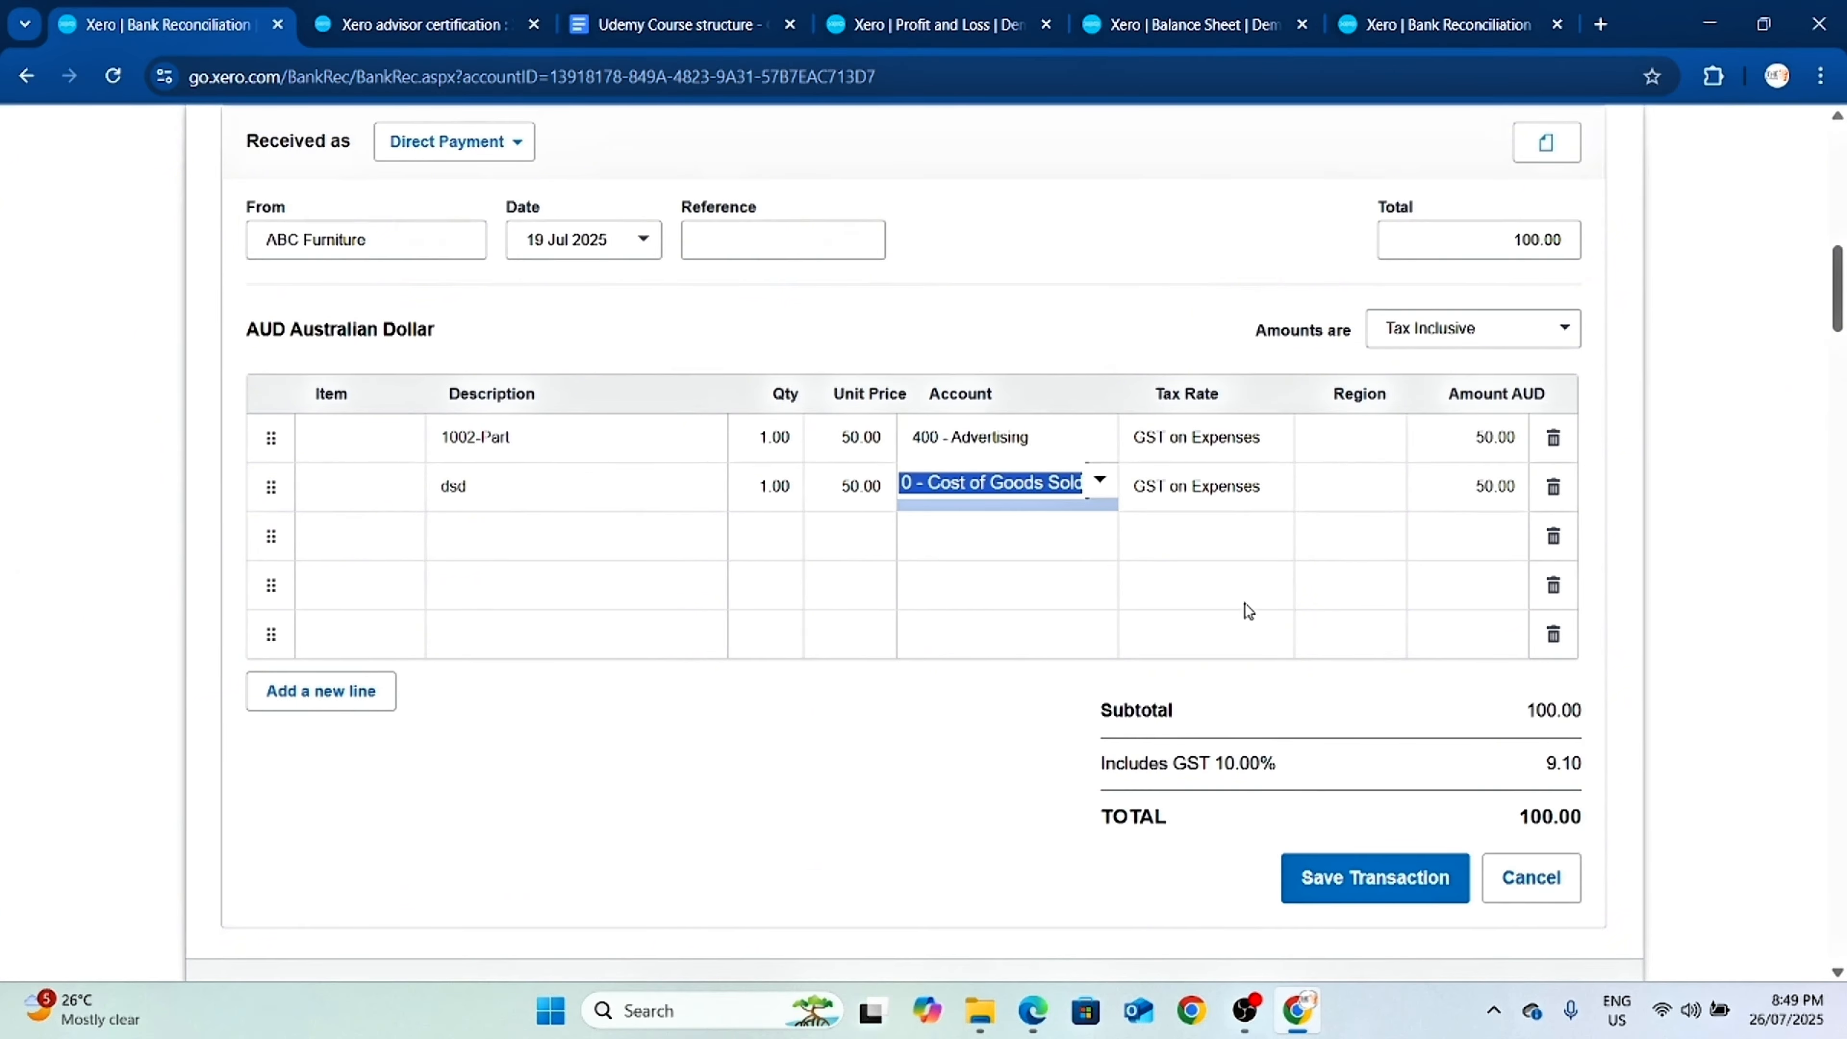
left_click(1347, 878)
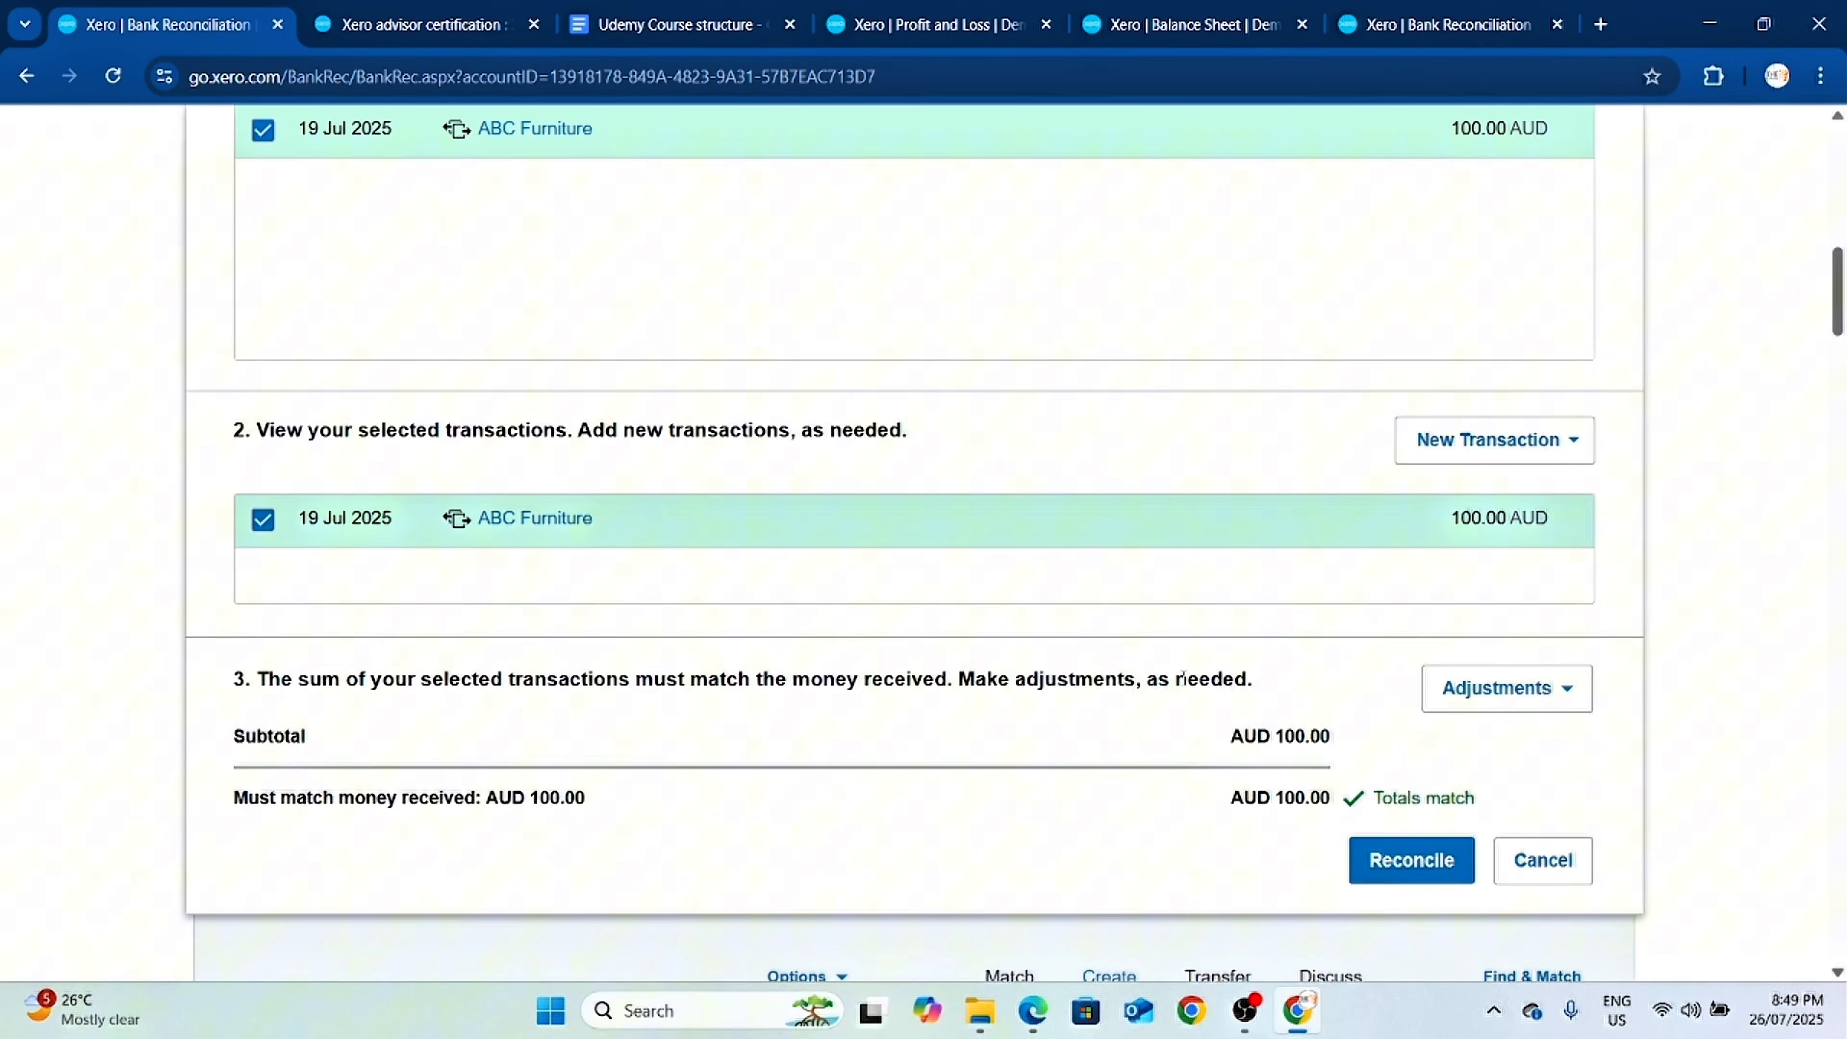
scroll(763, 578, "up", 6)
scroll(873, 619, "up", 2)
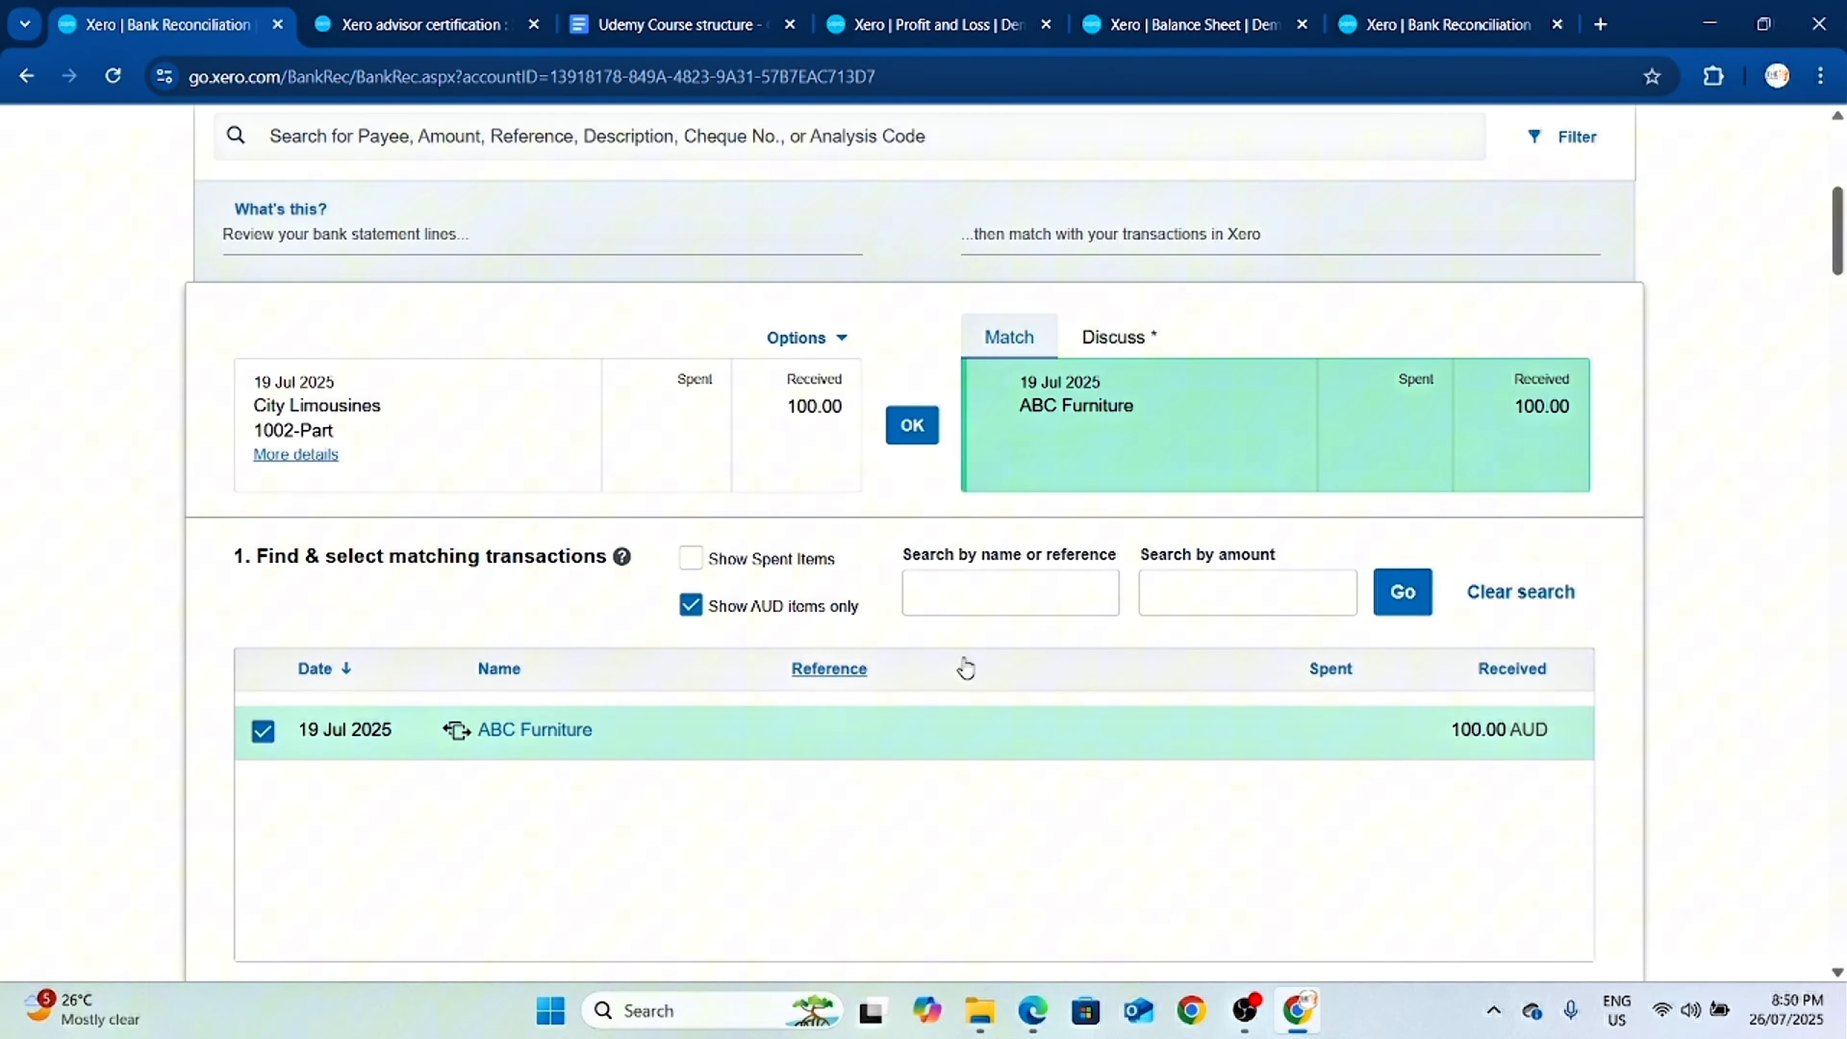
scroll(858, 771, "up", 2)
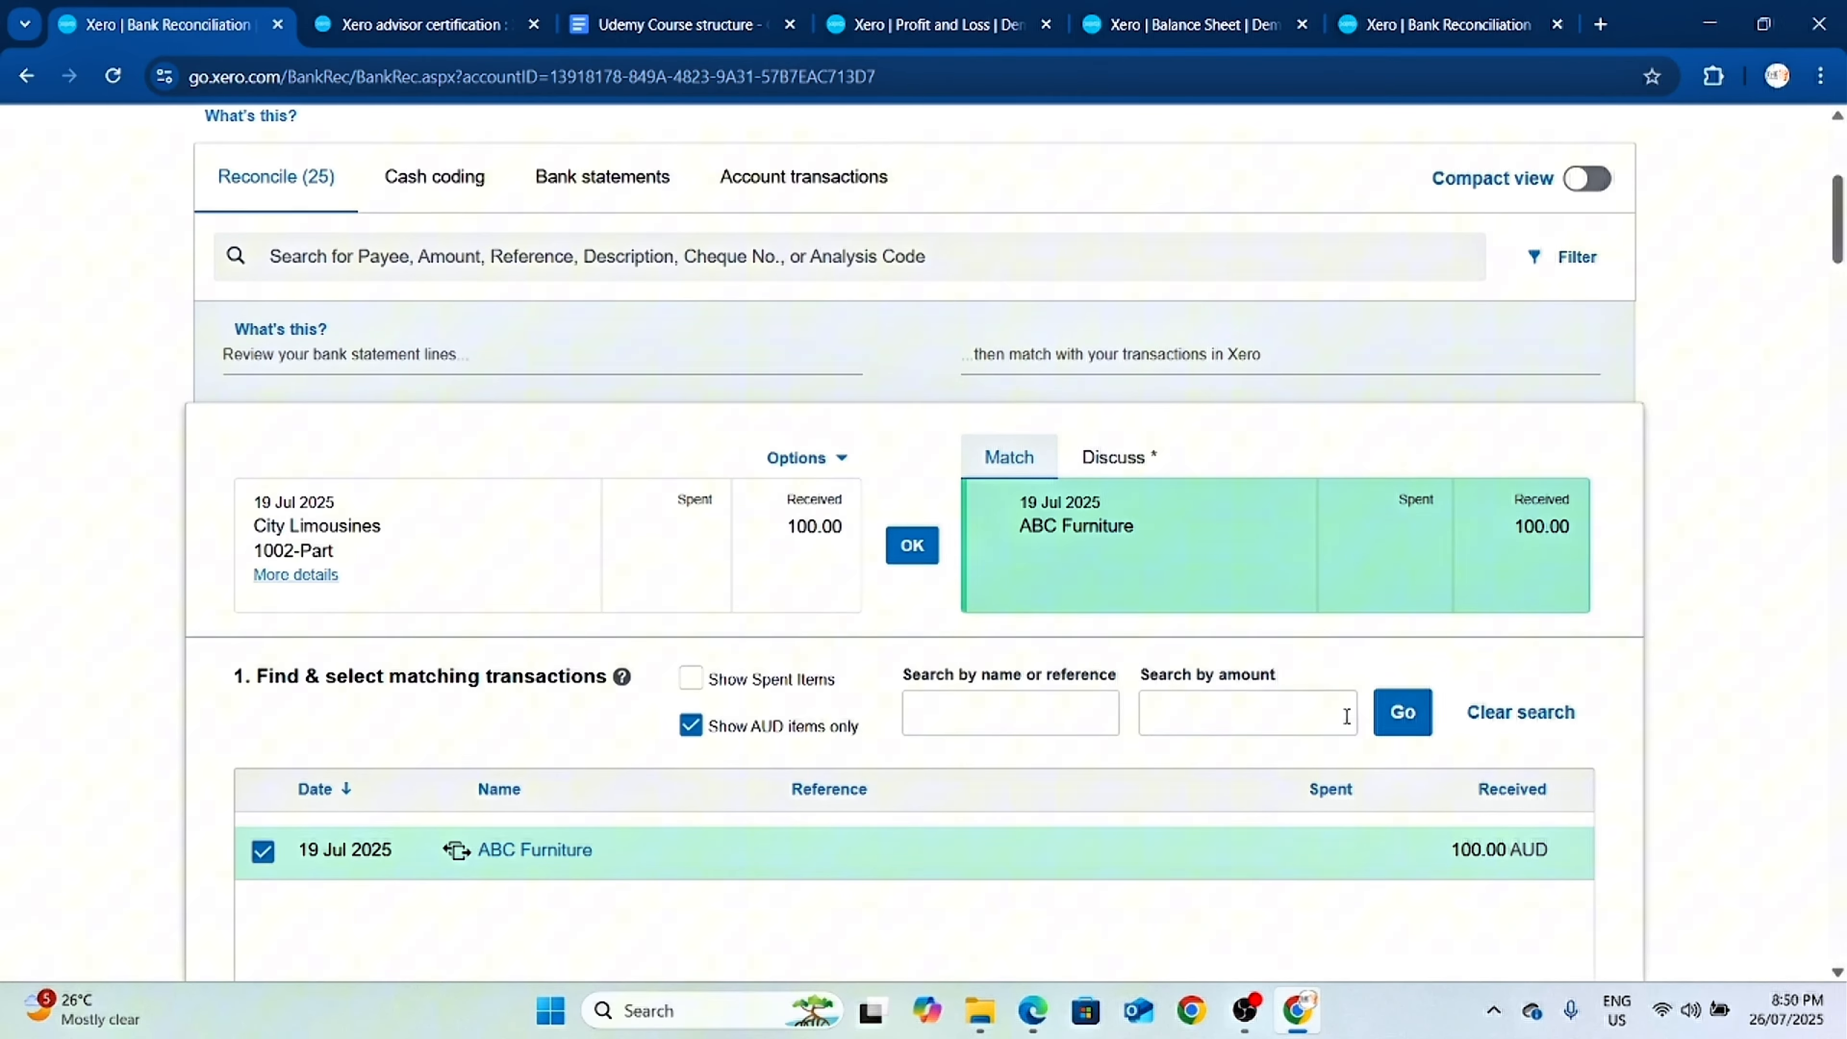
scroll(1314, 658, "up", 2)
scroll(1062, 424, "down", 4)
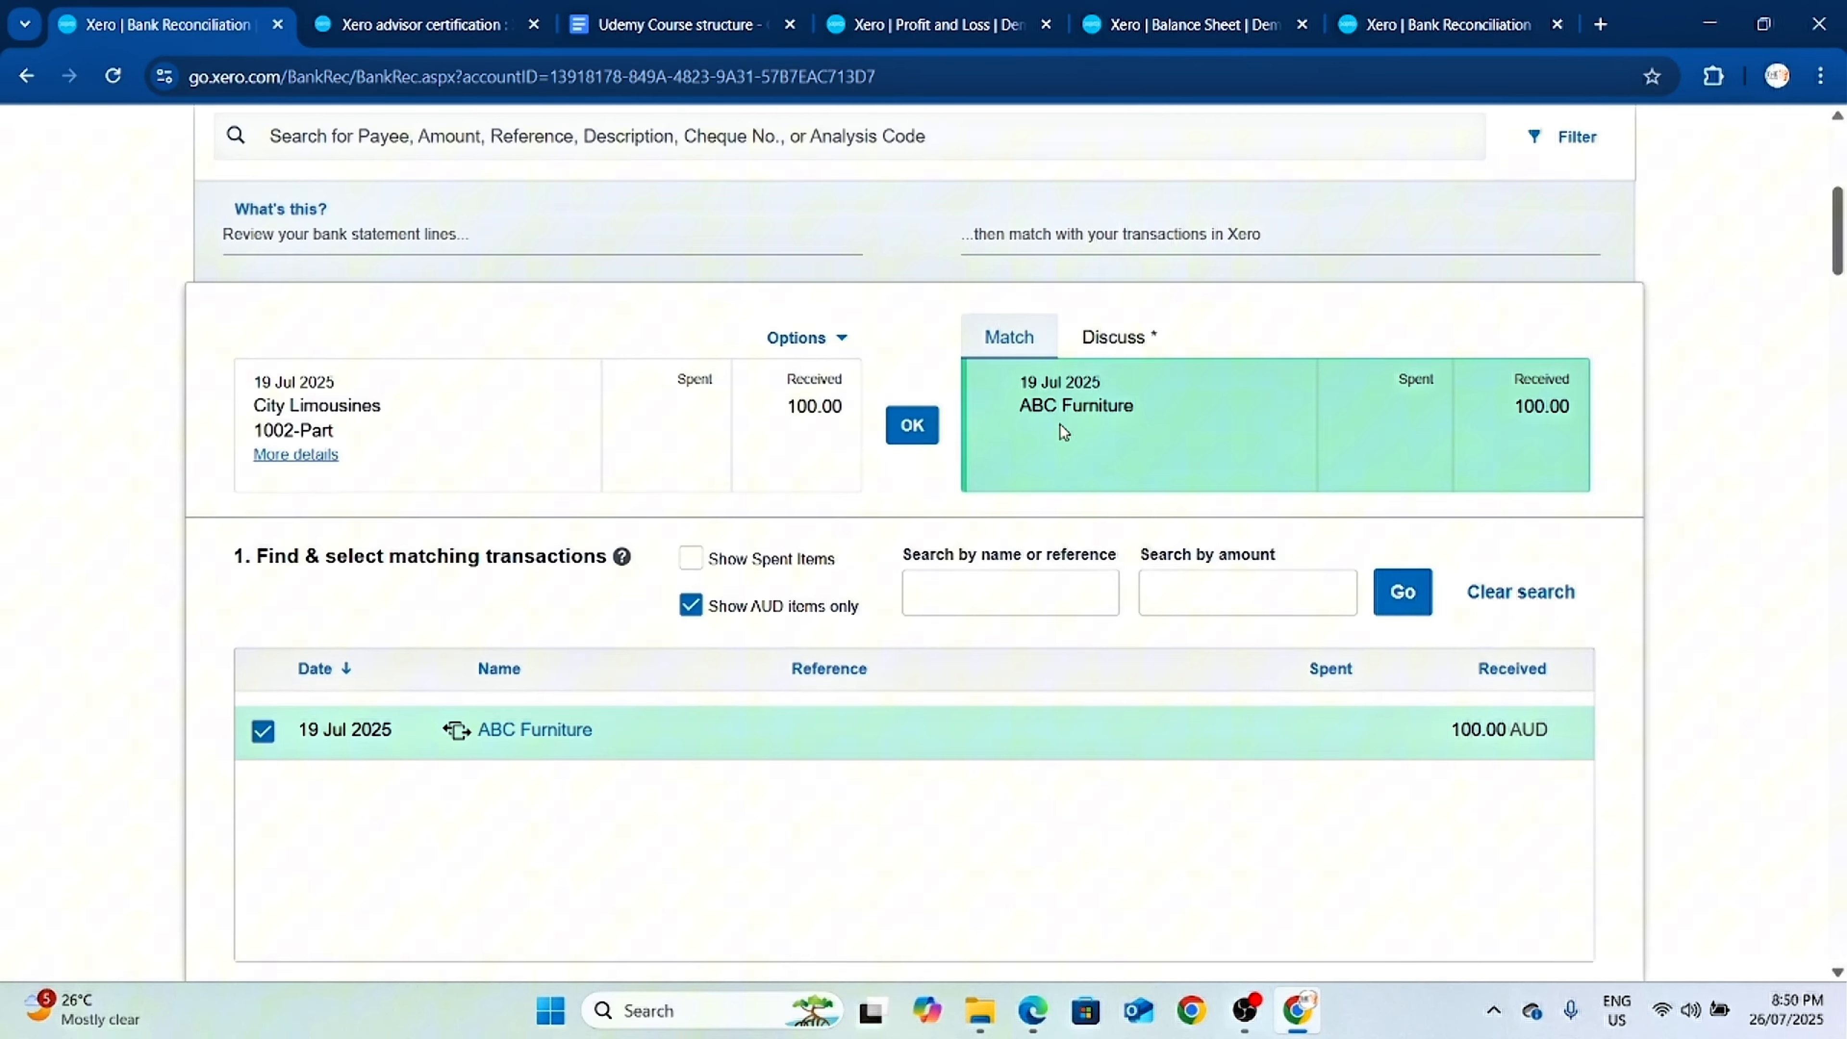
Check that the selected ABC Furniture transaction totals match the City Limousines receipt, and reconcile it.
scroll(1155, 463, "down", 10)
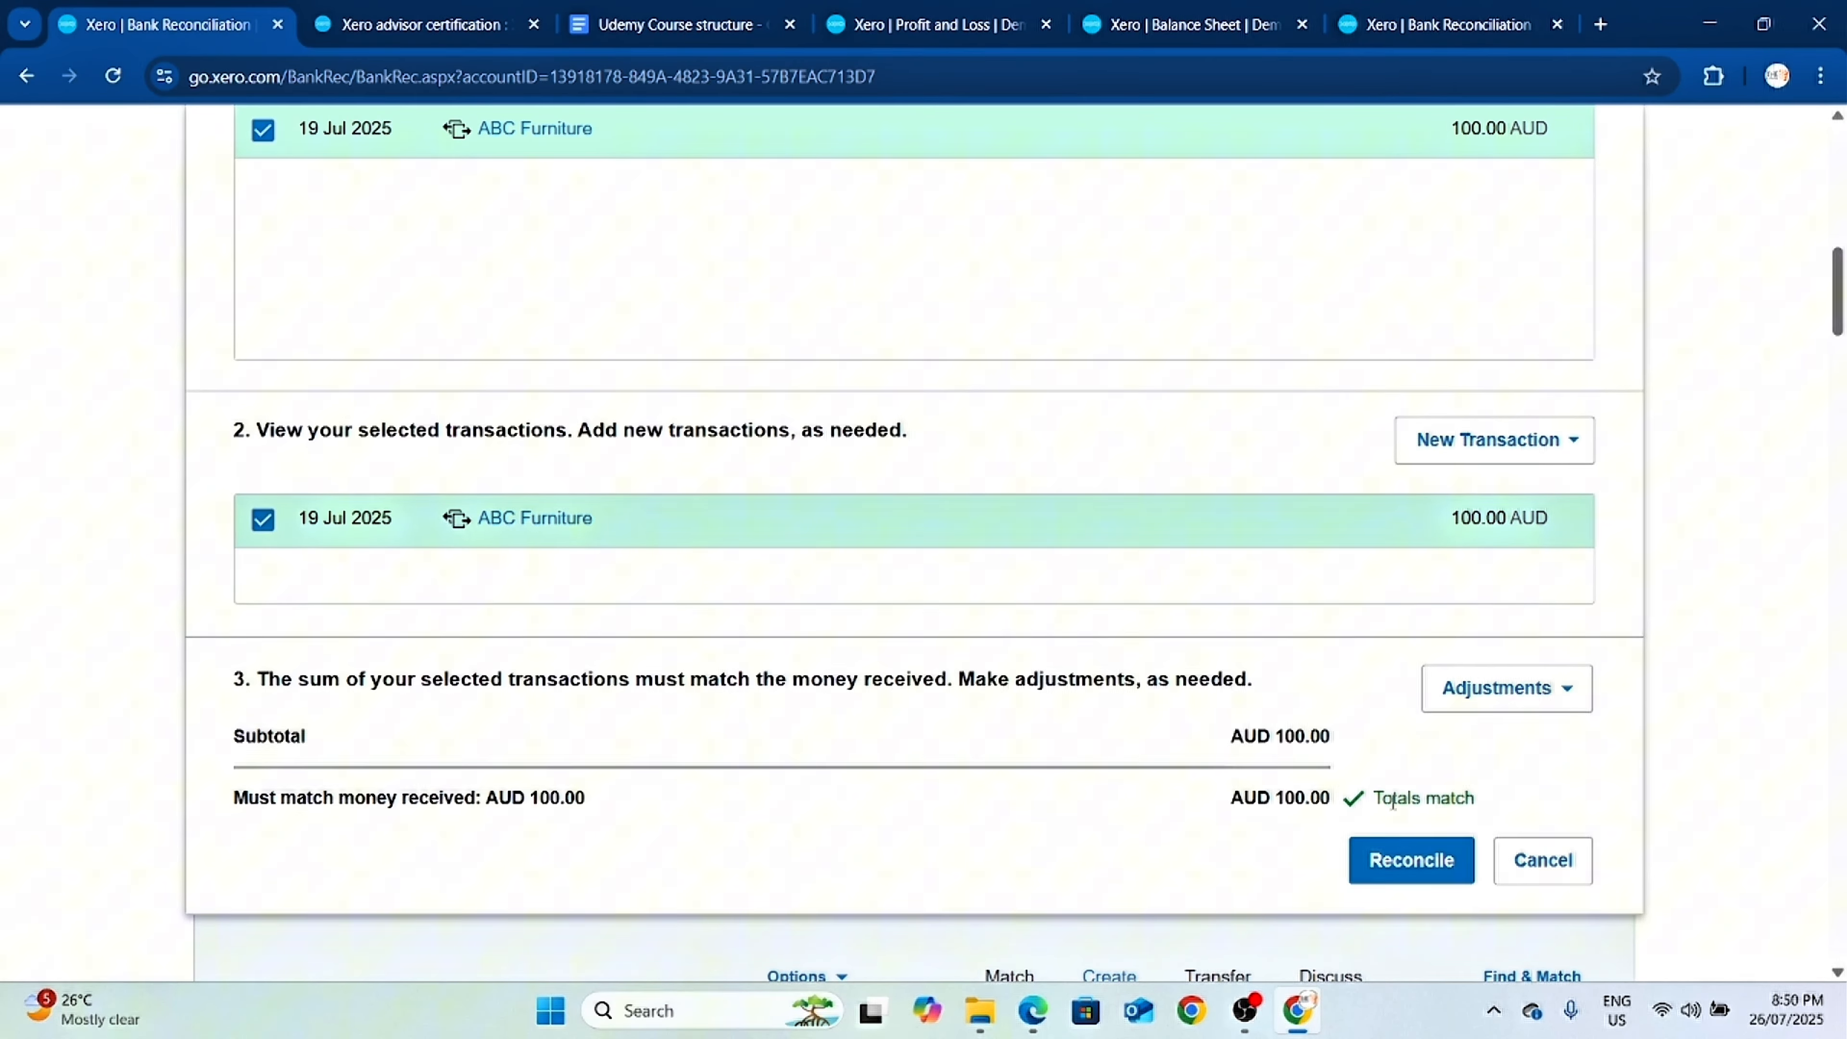
scroll(1364, 754, "up", 2)
scroll(1264, 728, "down", 4)
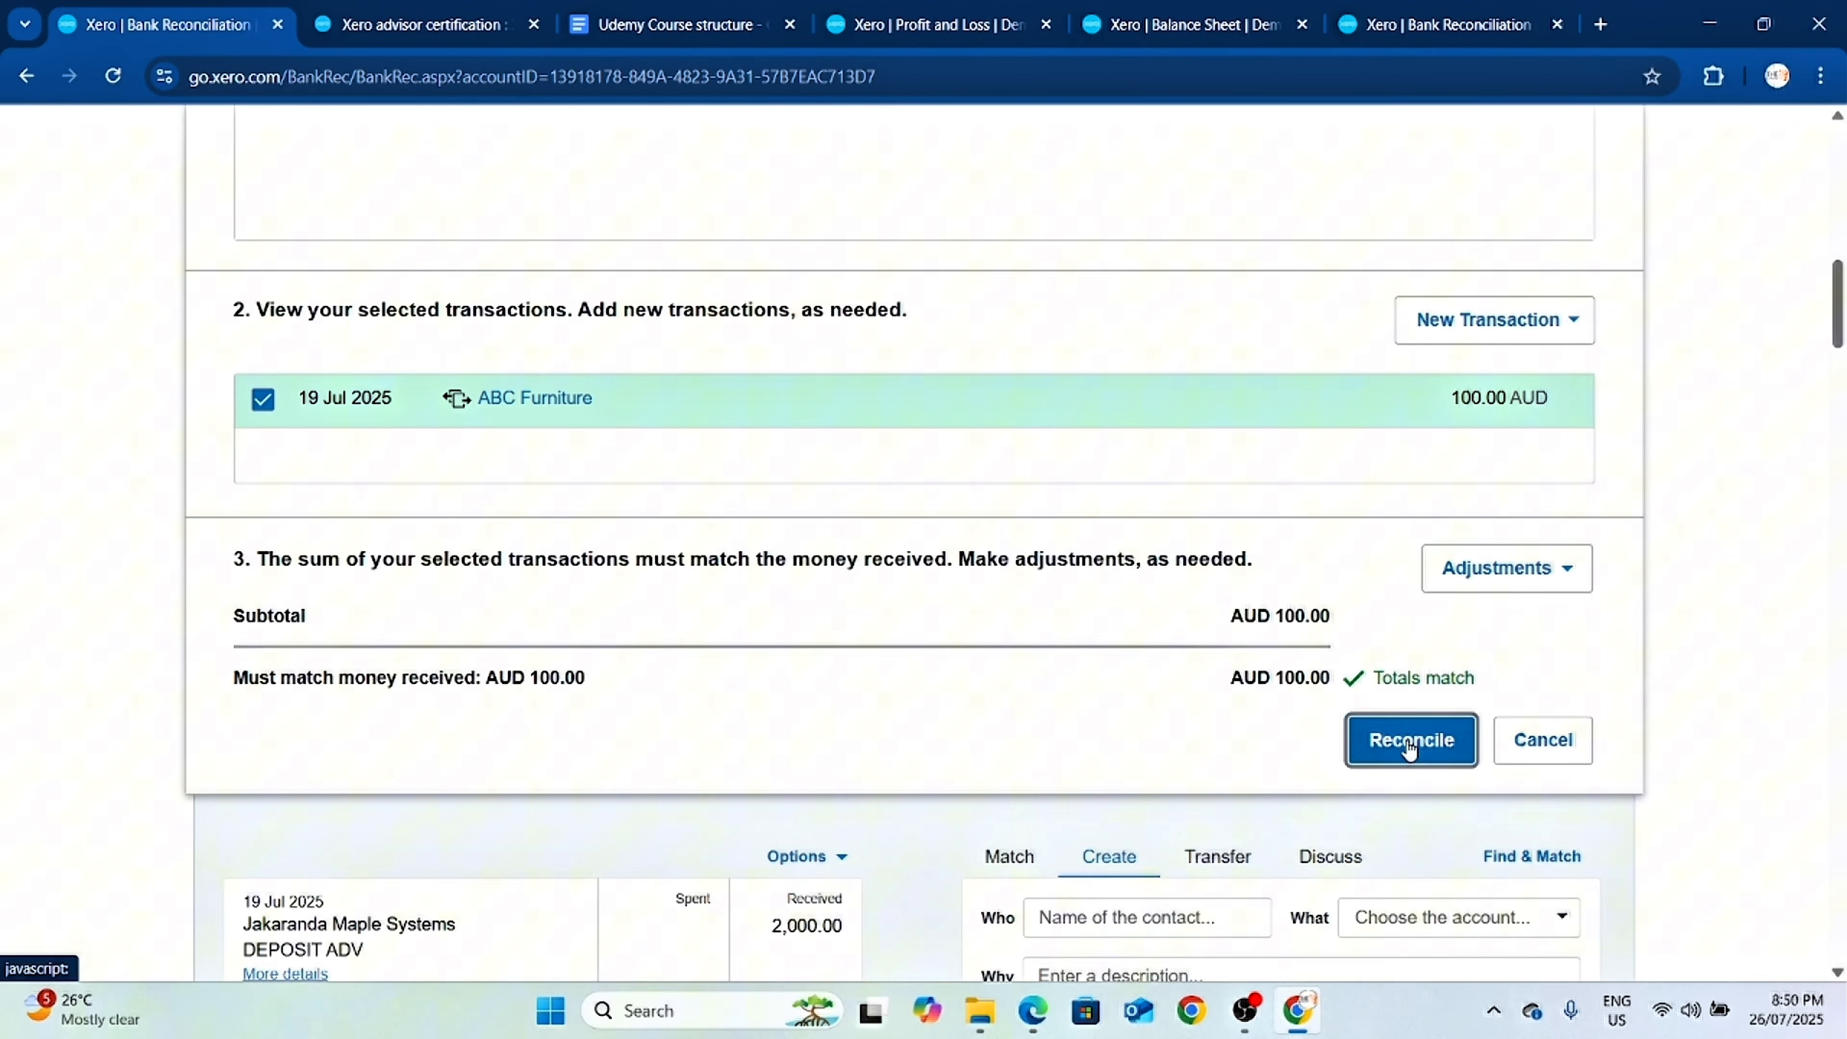
left_click(1407, 737)
scroll(1279, 413, "up", 10)
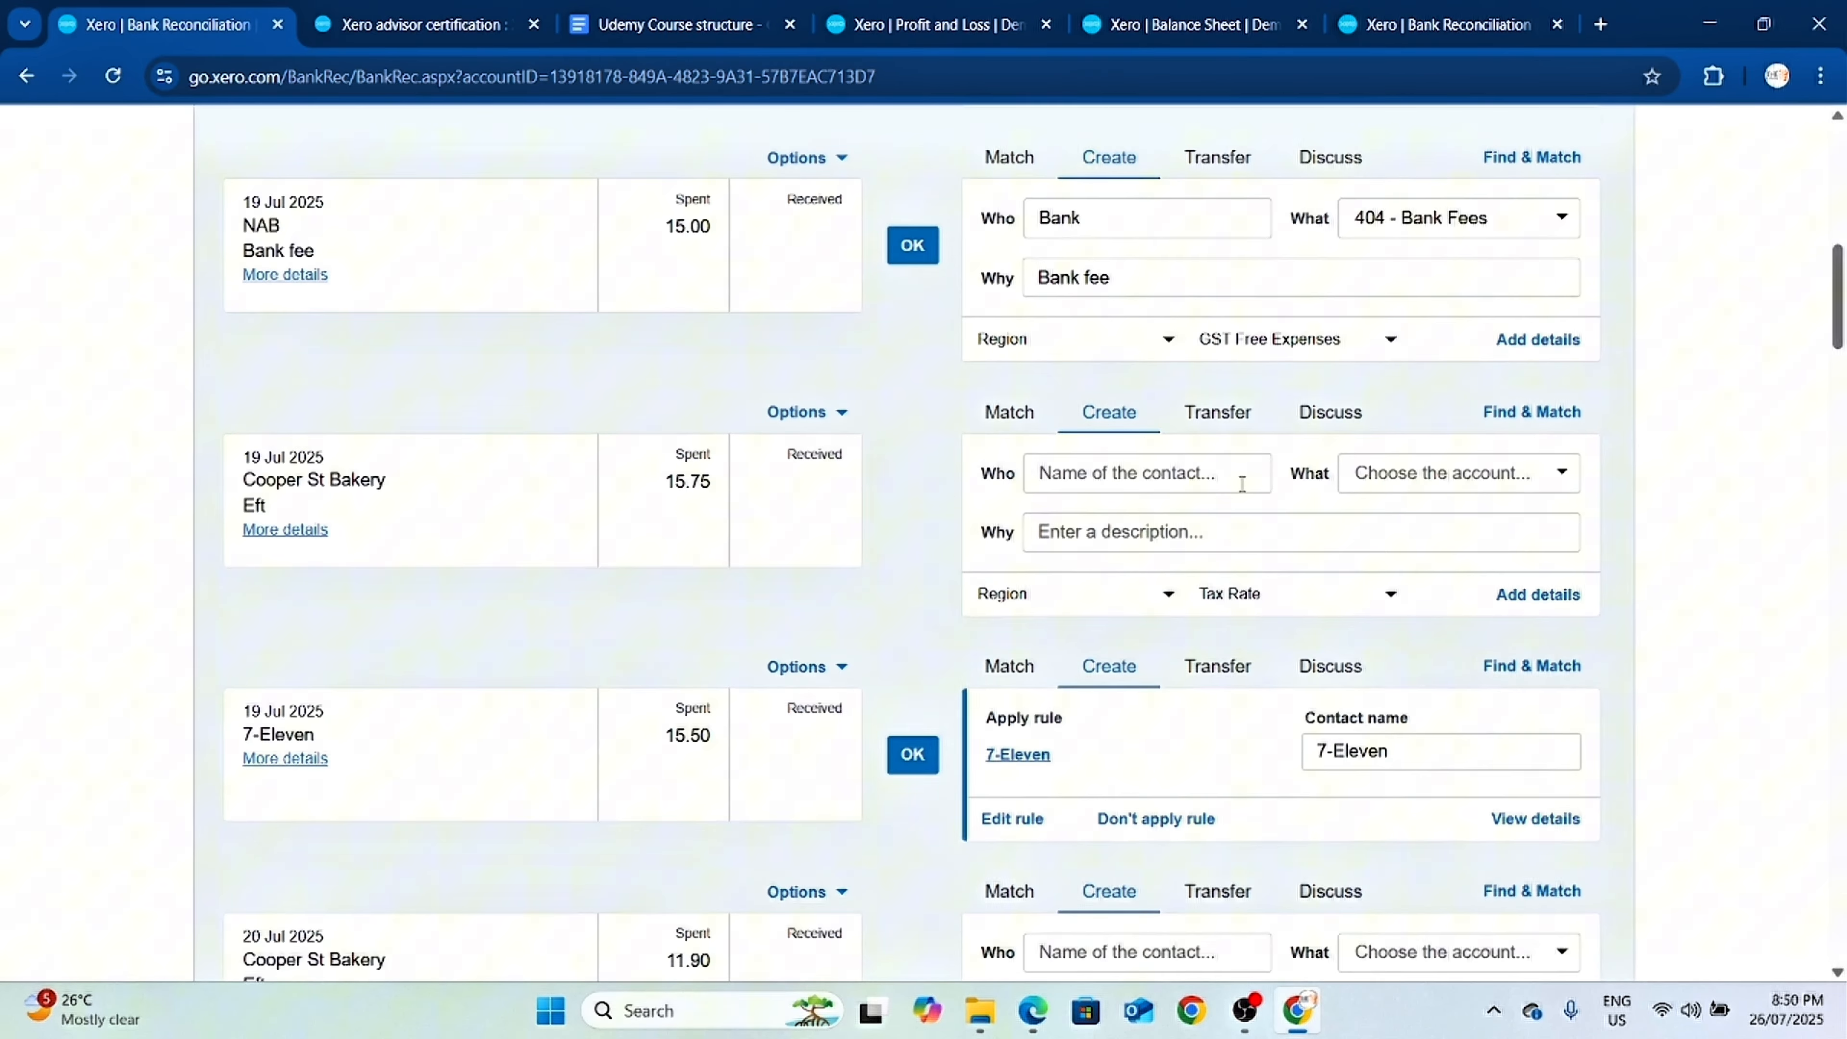
Reconcile the NAB bank fee line using the suggested Bank contact and account 404 - Bank Fees.
scroll(1242, 495, "down", 4)
scroll(1242, 495, "down", 1)
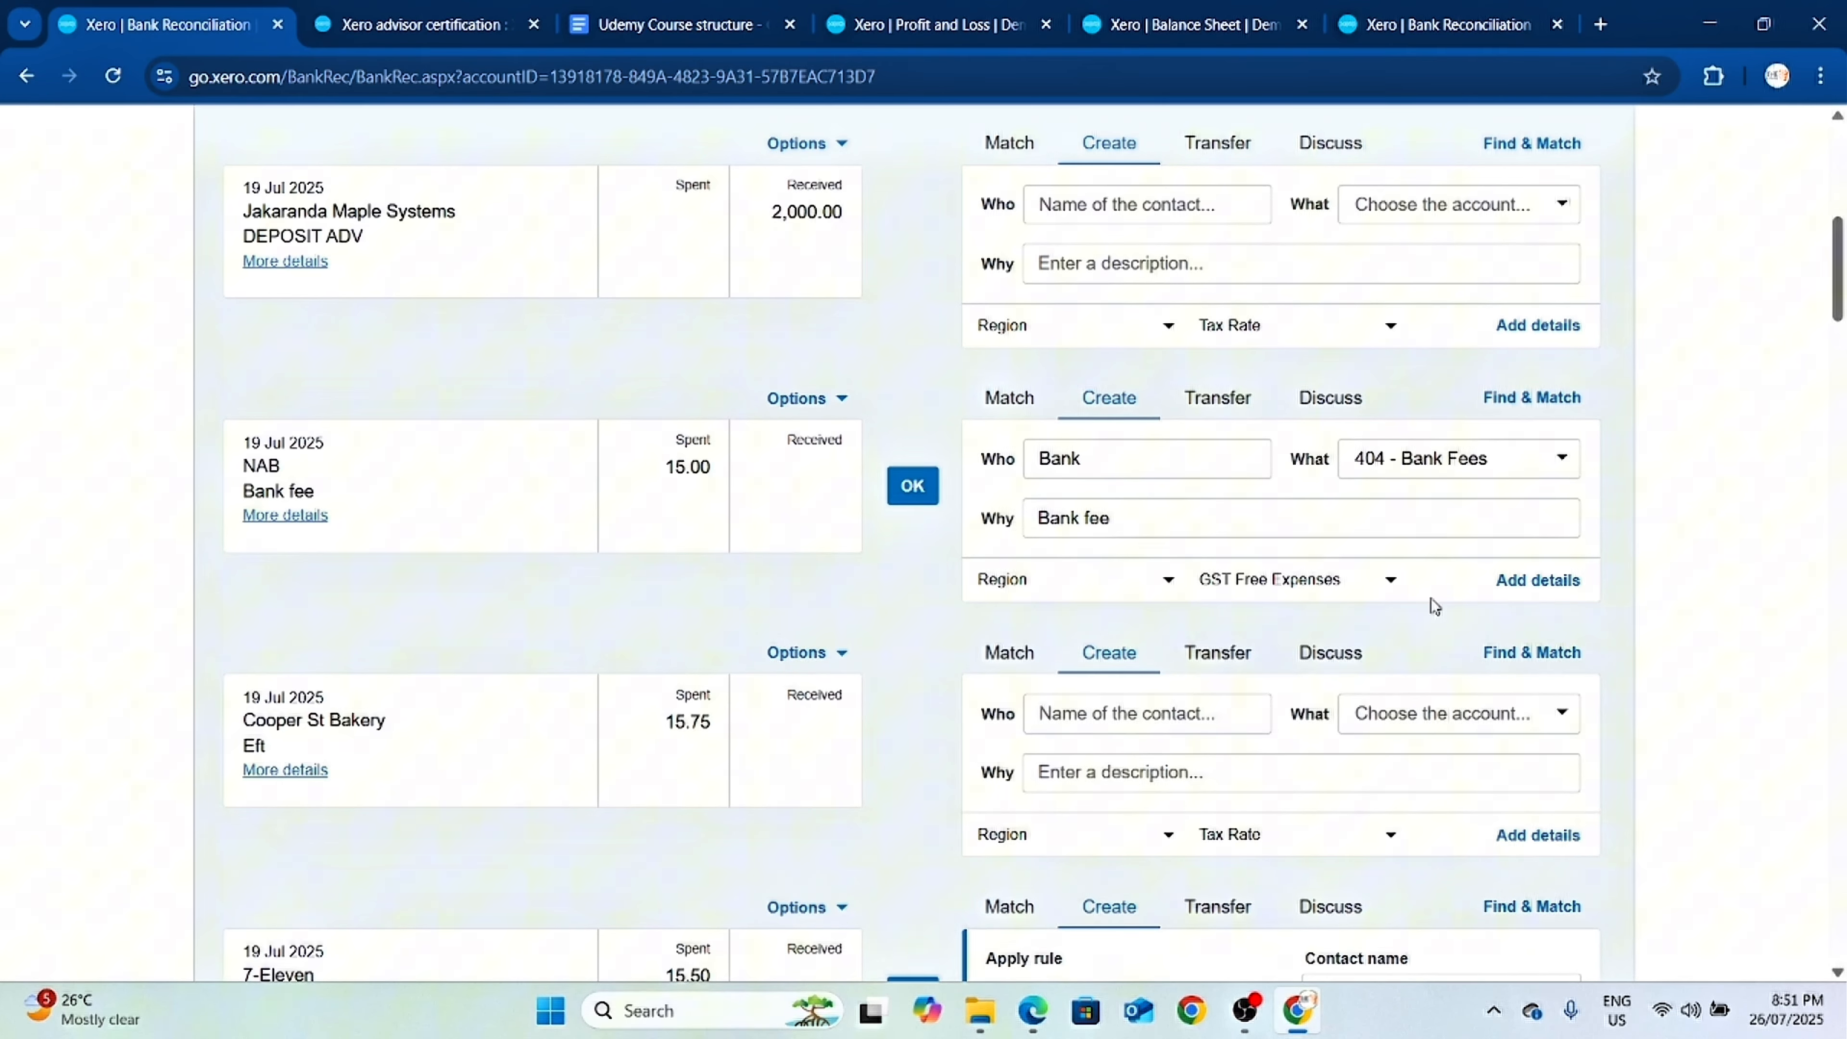
left_click(918, 495)
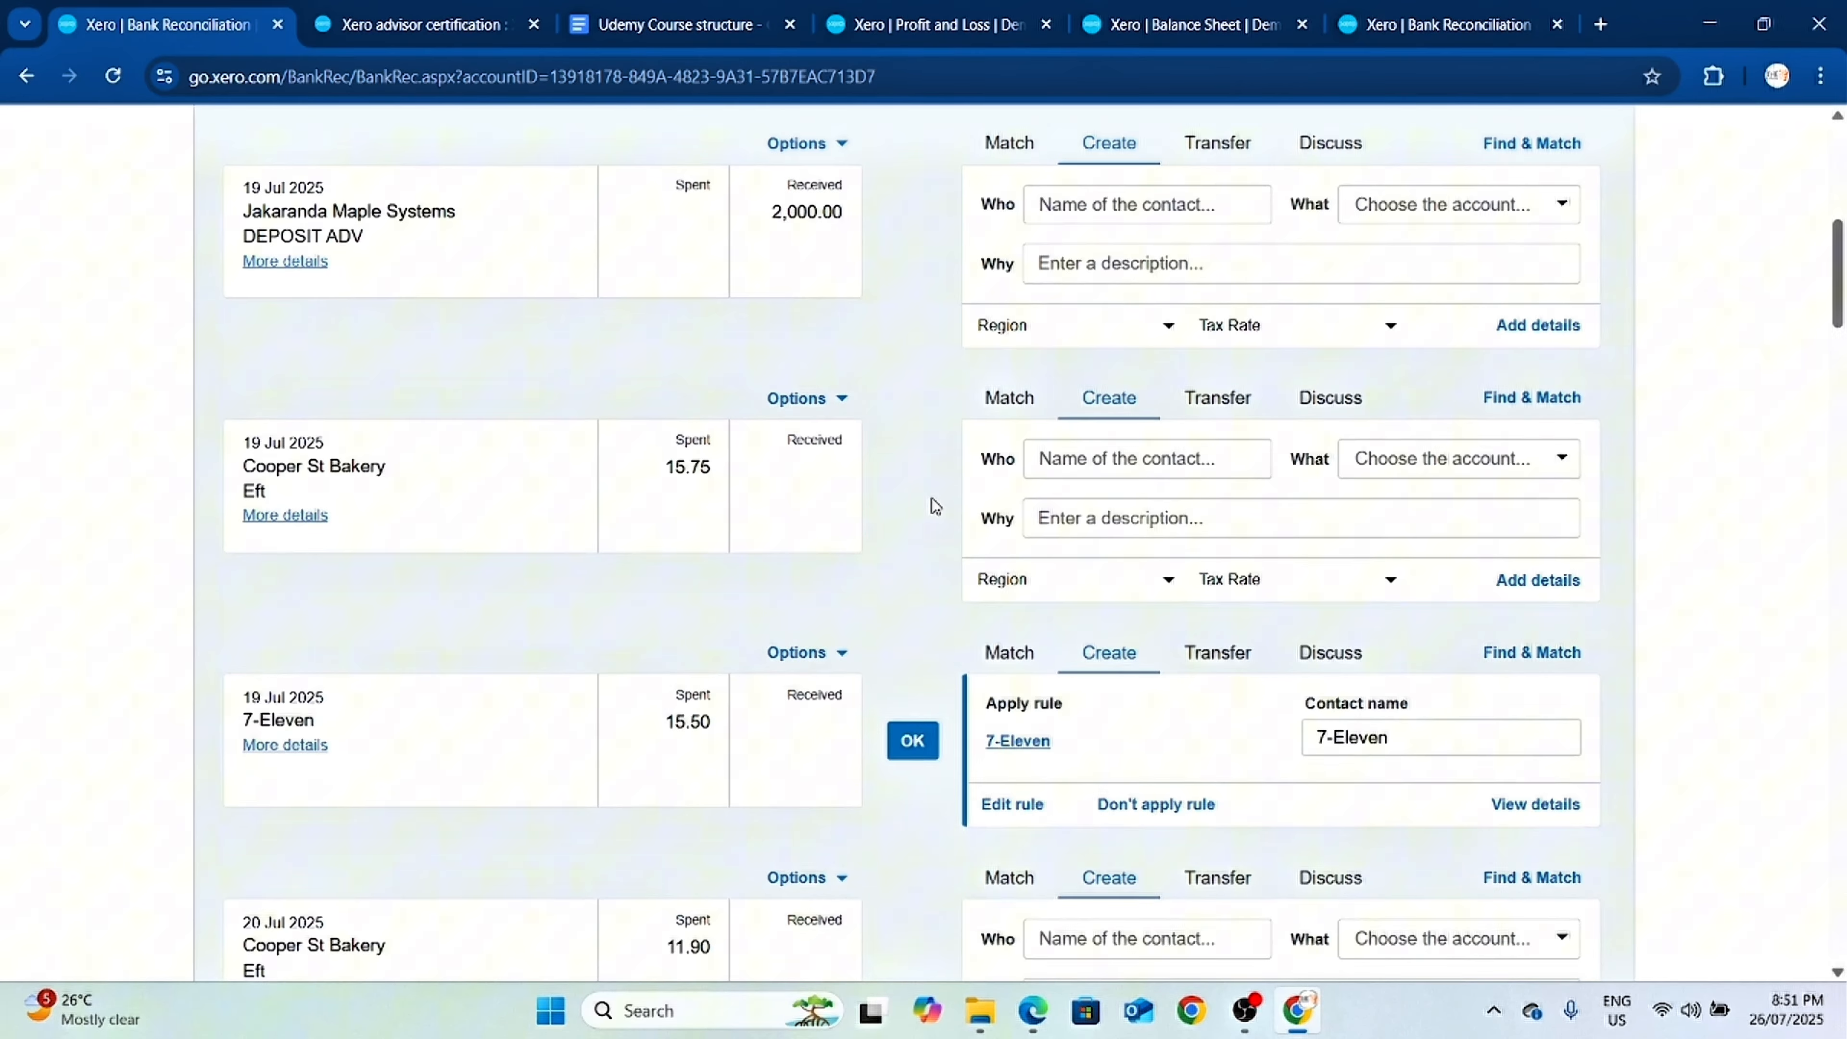
Set the Jakaranda Maple Systems deposit's contact to a new contact called The Kandy.
scroll(932, 501, "up", 4)
scroll(932, 504, "down", 2)
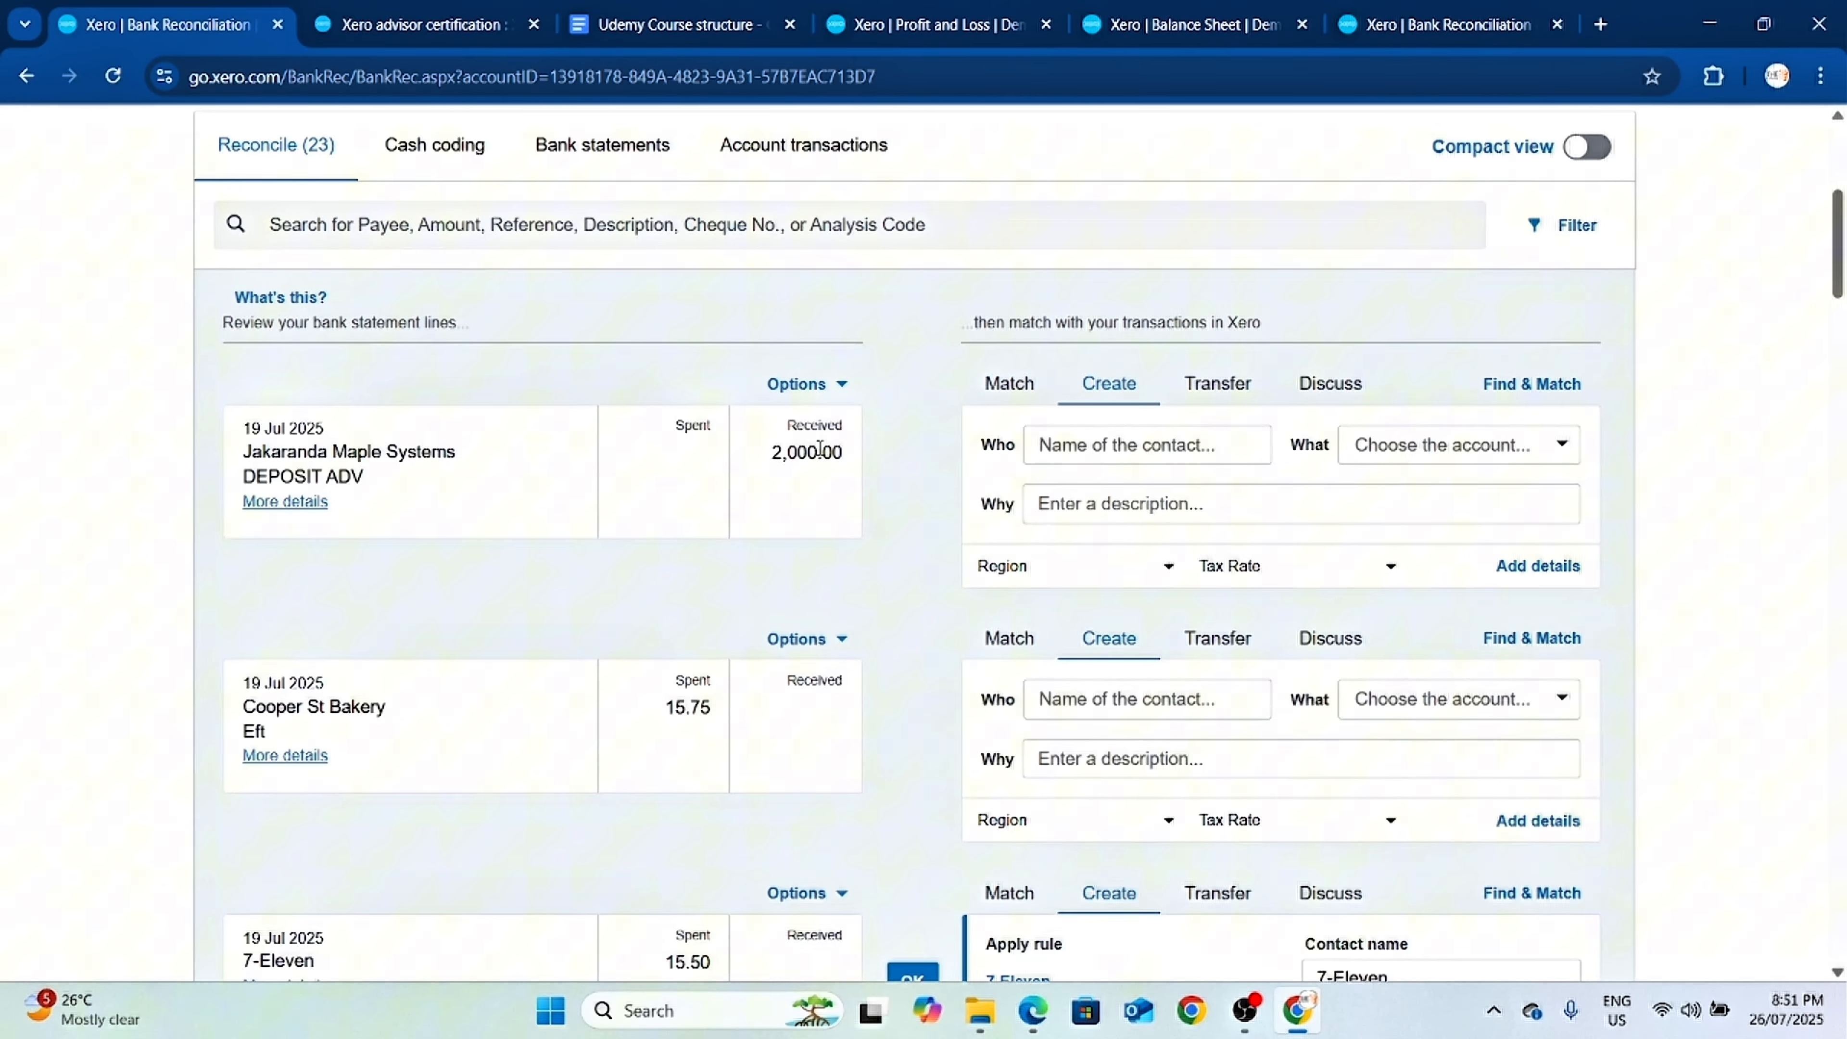
left_click(1082, 453)
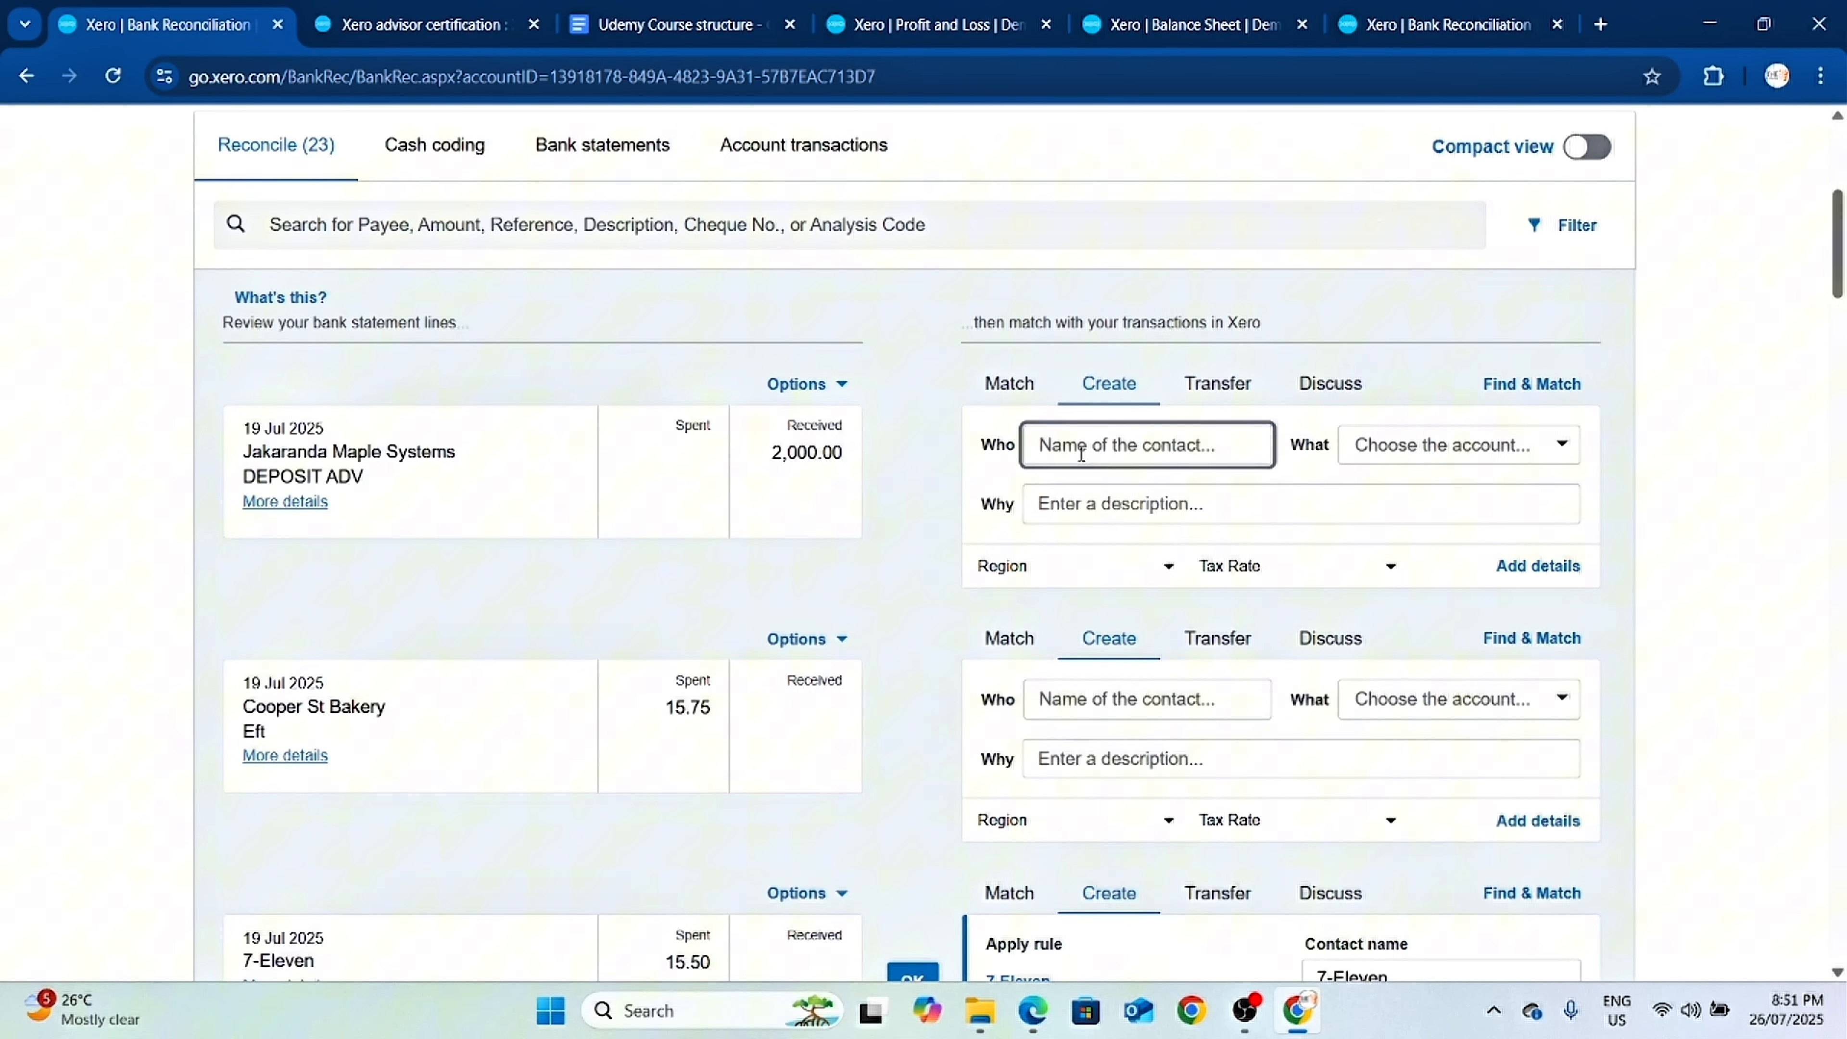
type("fina")
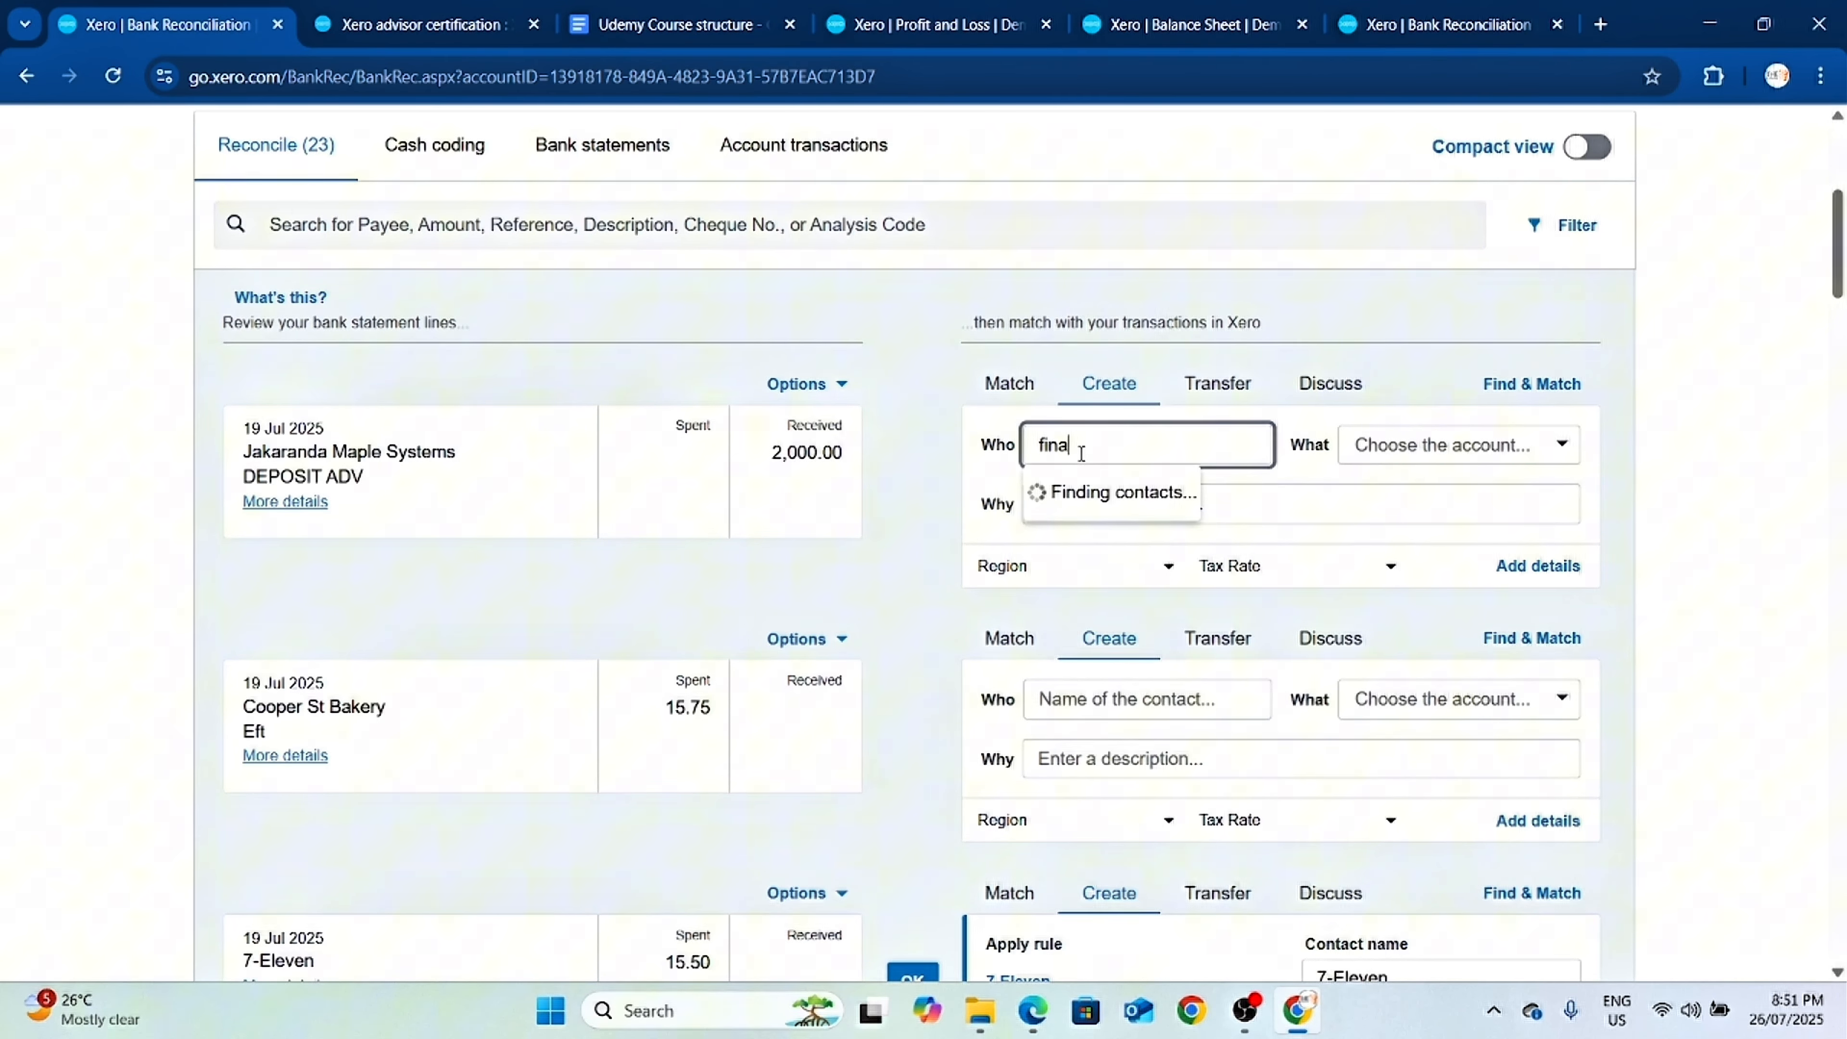
key("BackSpace")
key("BackSpace")
key("BackSpace")
key("BackSpace")
type("Finace")
key("BackSpace")
key("BackSpace")
key("BackSpace")
key("BackSpace")
key("BackSpace")
key("BackSpace")
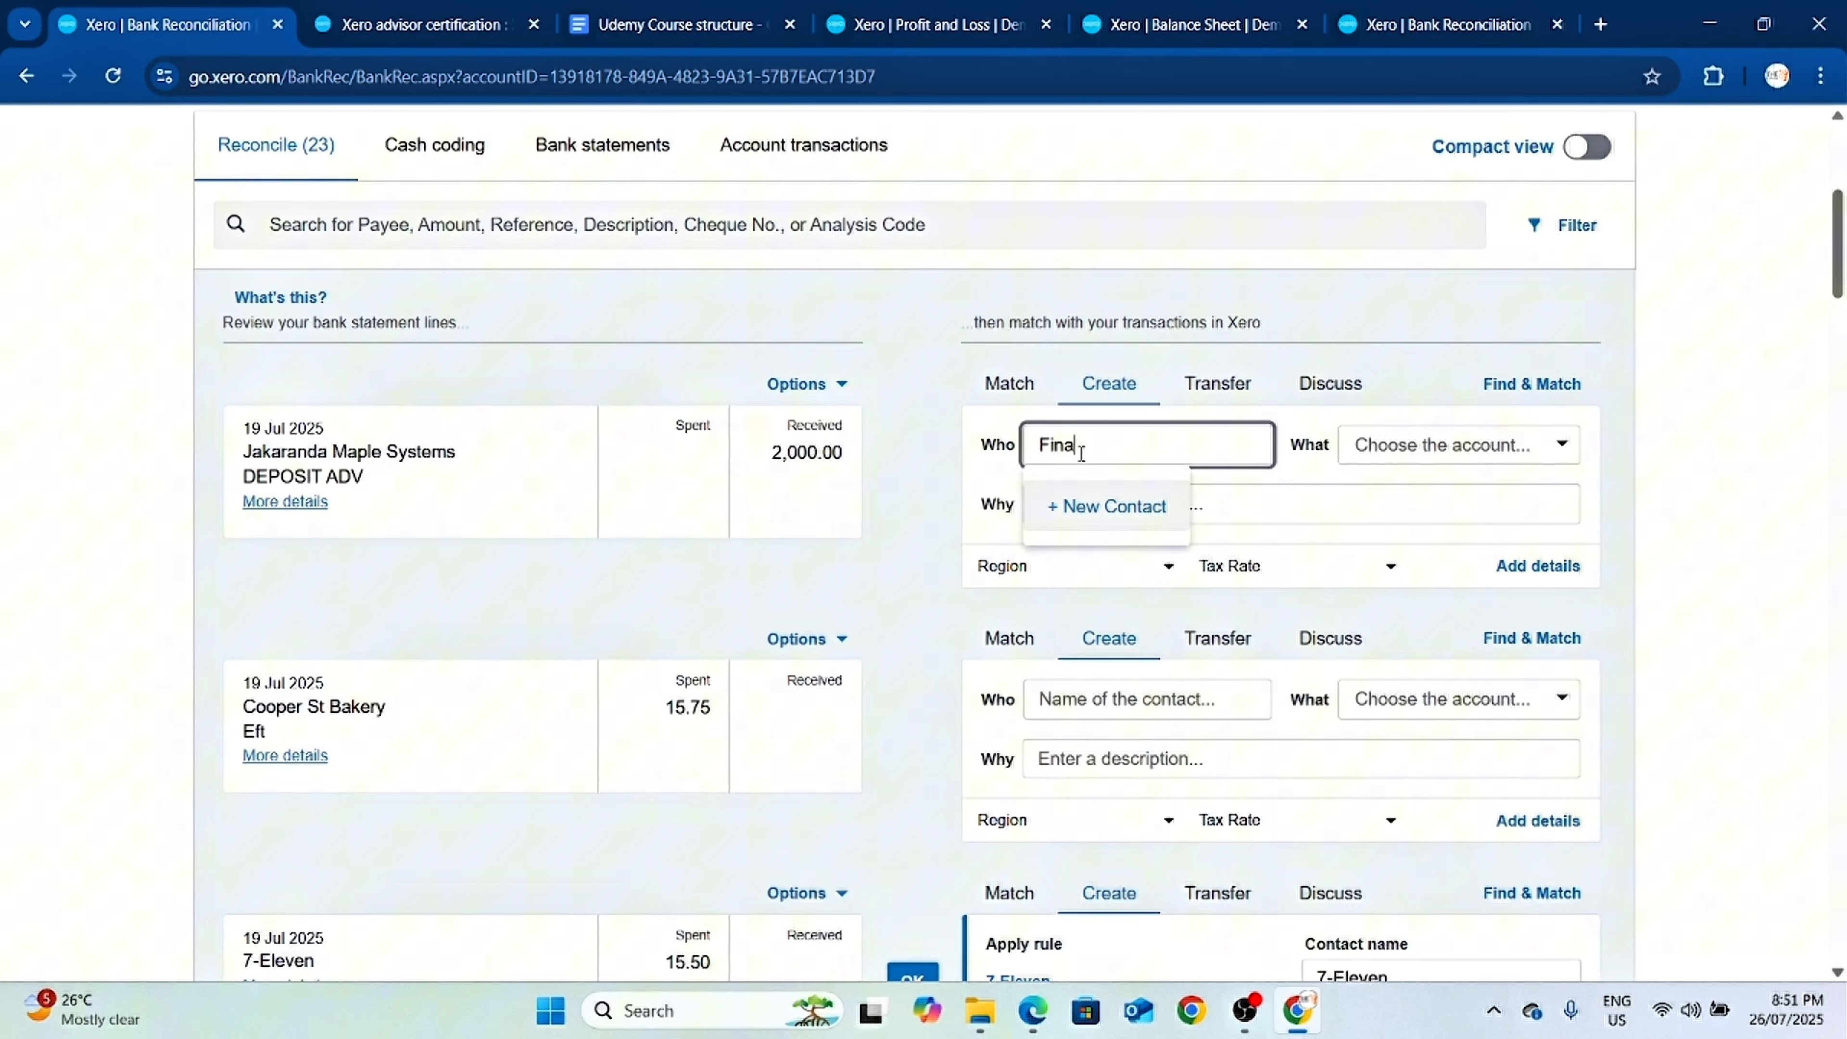
type("the")
key("BackSpace")
key("BackSpace")
key("BackSpace")
type("Thr")
key("BackSpace")
type("e Kandy")
left_click(1080, 513)
Code the Jakaranda Maple Systems deposit to 200 - Sales with the description "Marketing services provided" and reconcile it.
left_click(1452, 445)
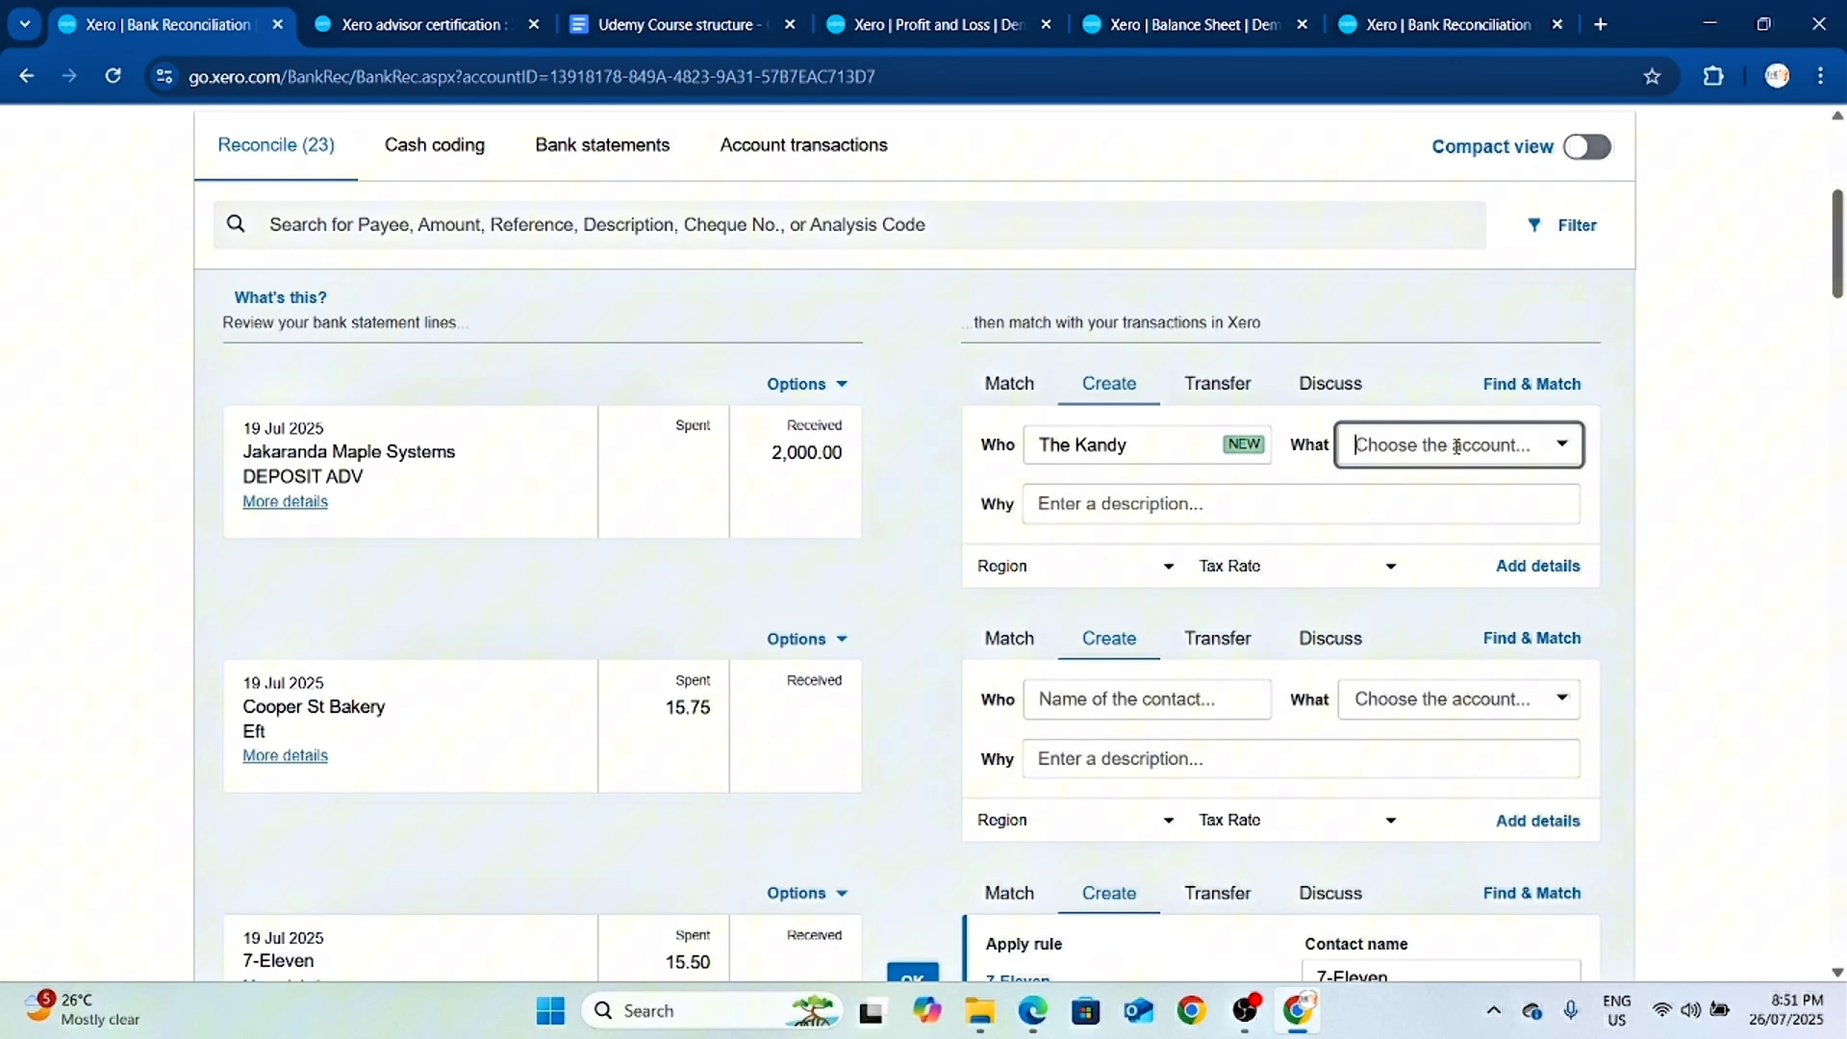
type("sales")
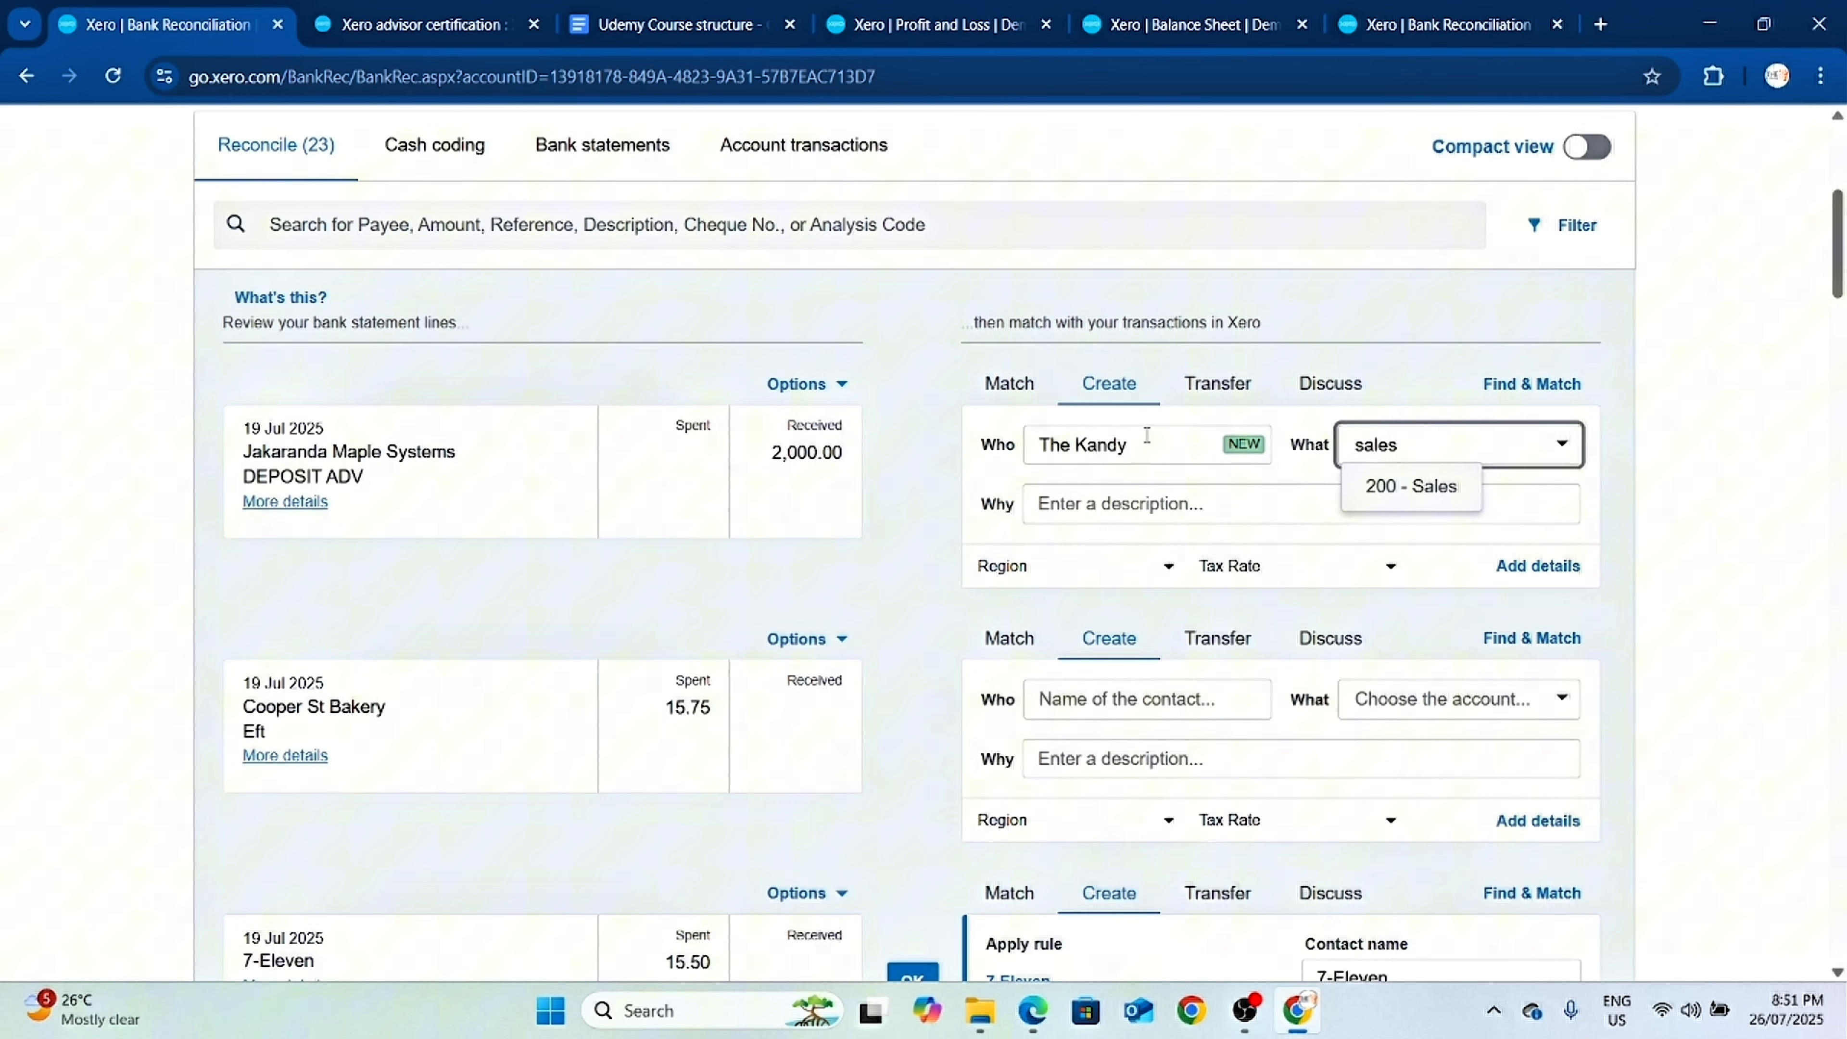
left_click(1415, 497)
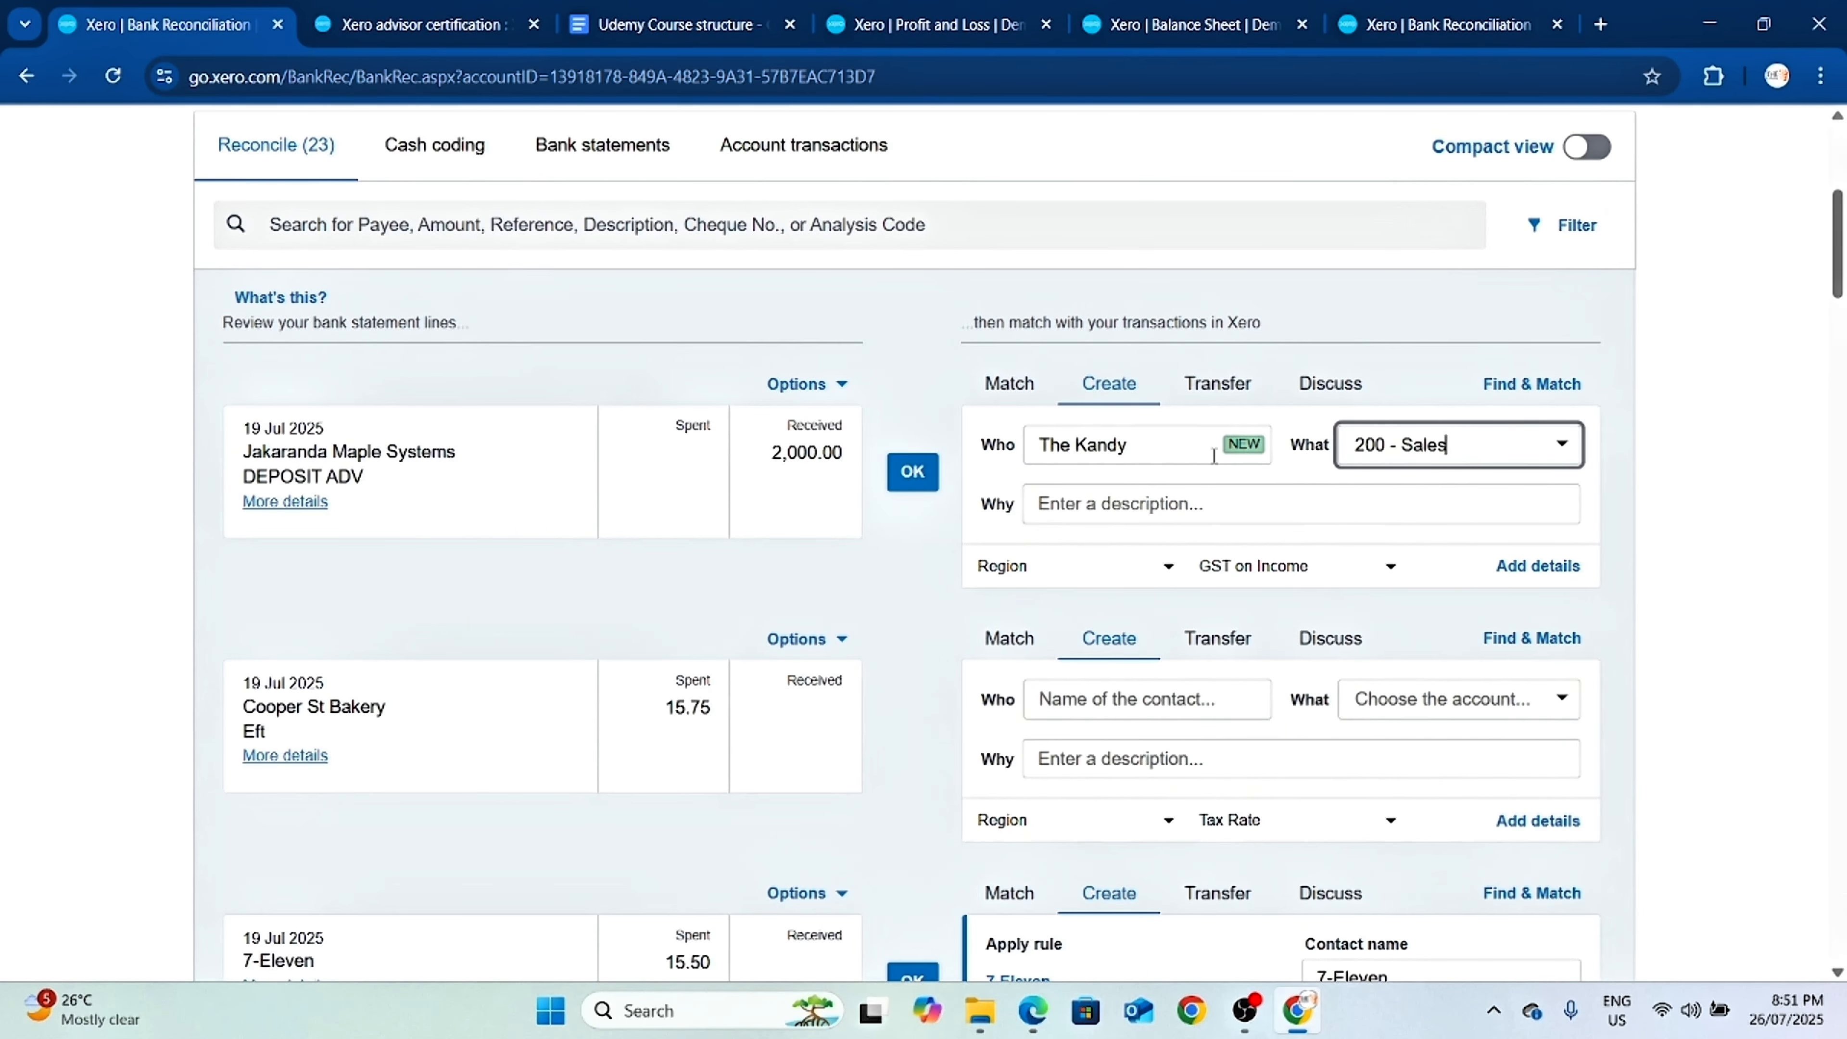
left_click(1140, 502)
type("Ma")
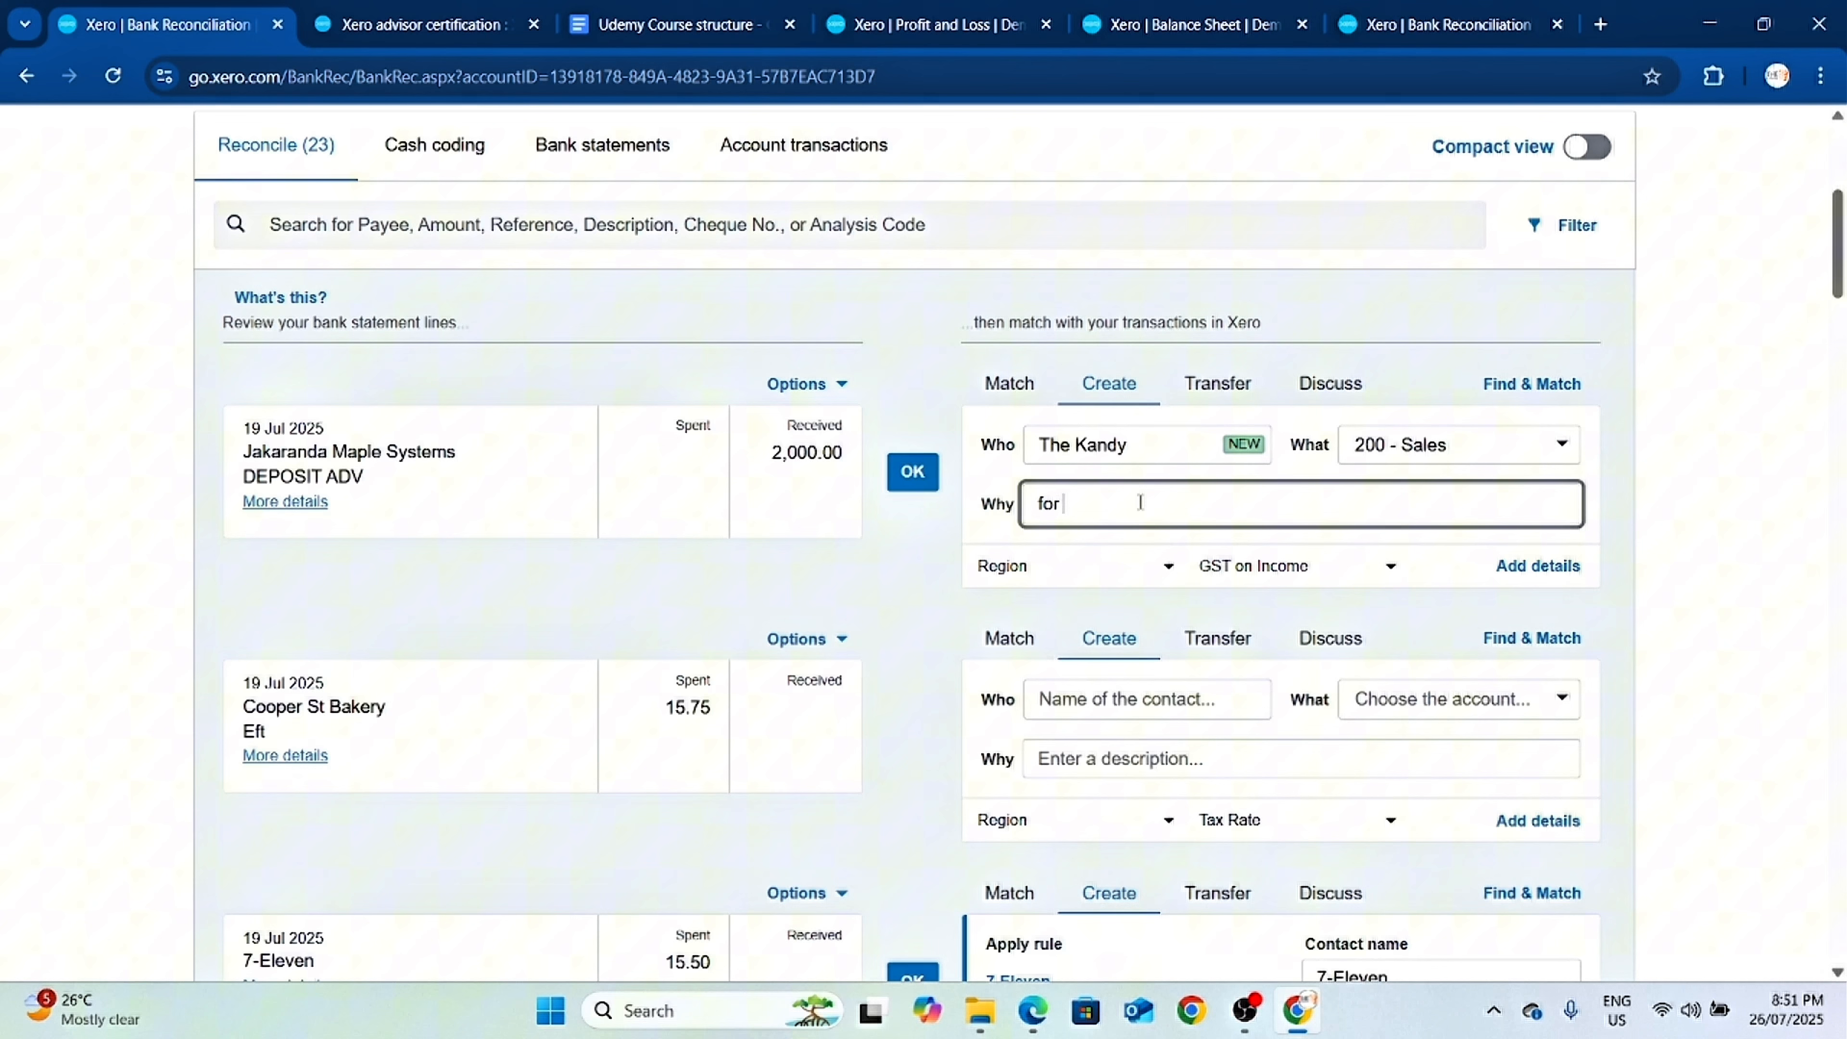
key("BackSpace")
key("BackSpace")
type("Marketing services provided")
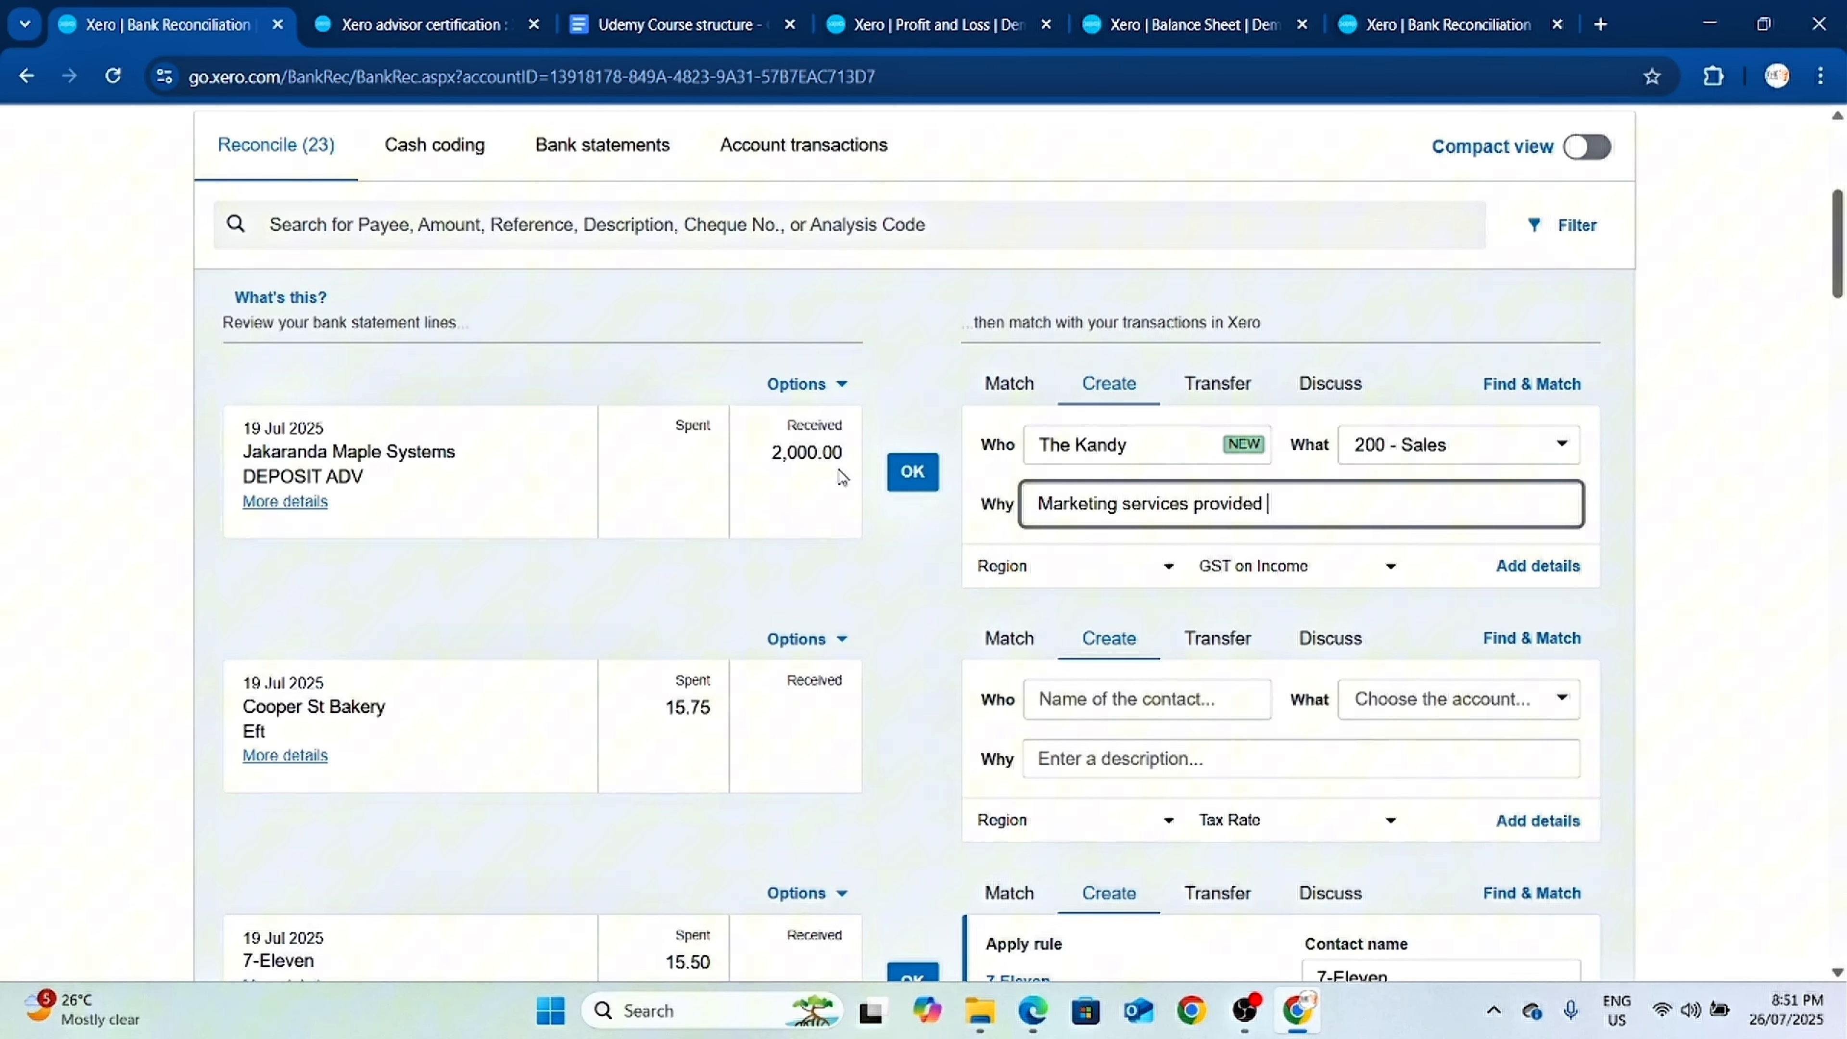
left_click(913, 473)
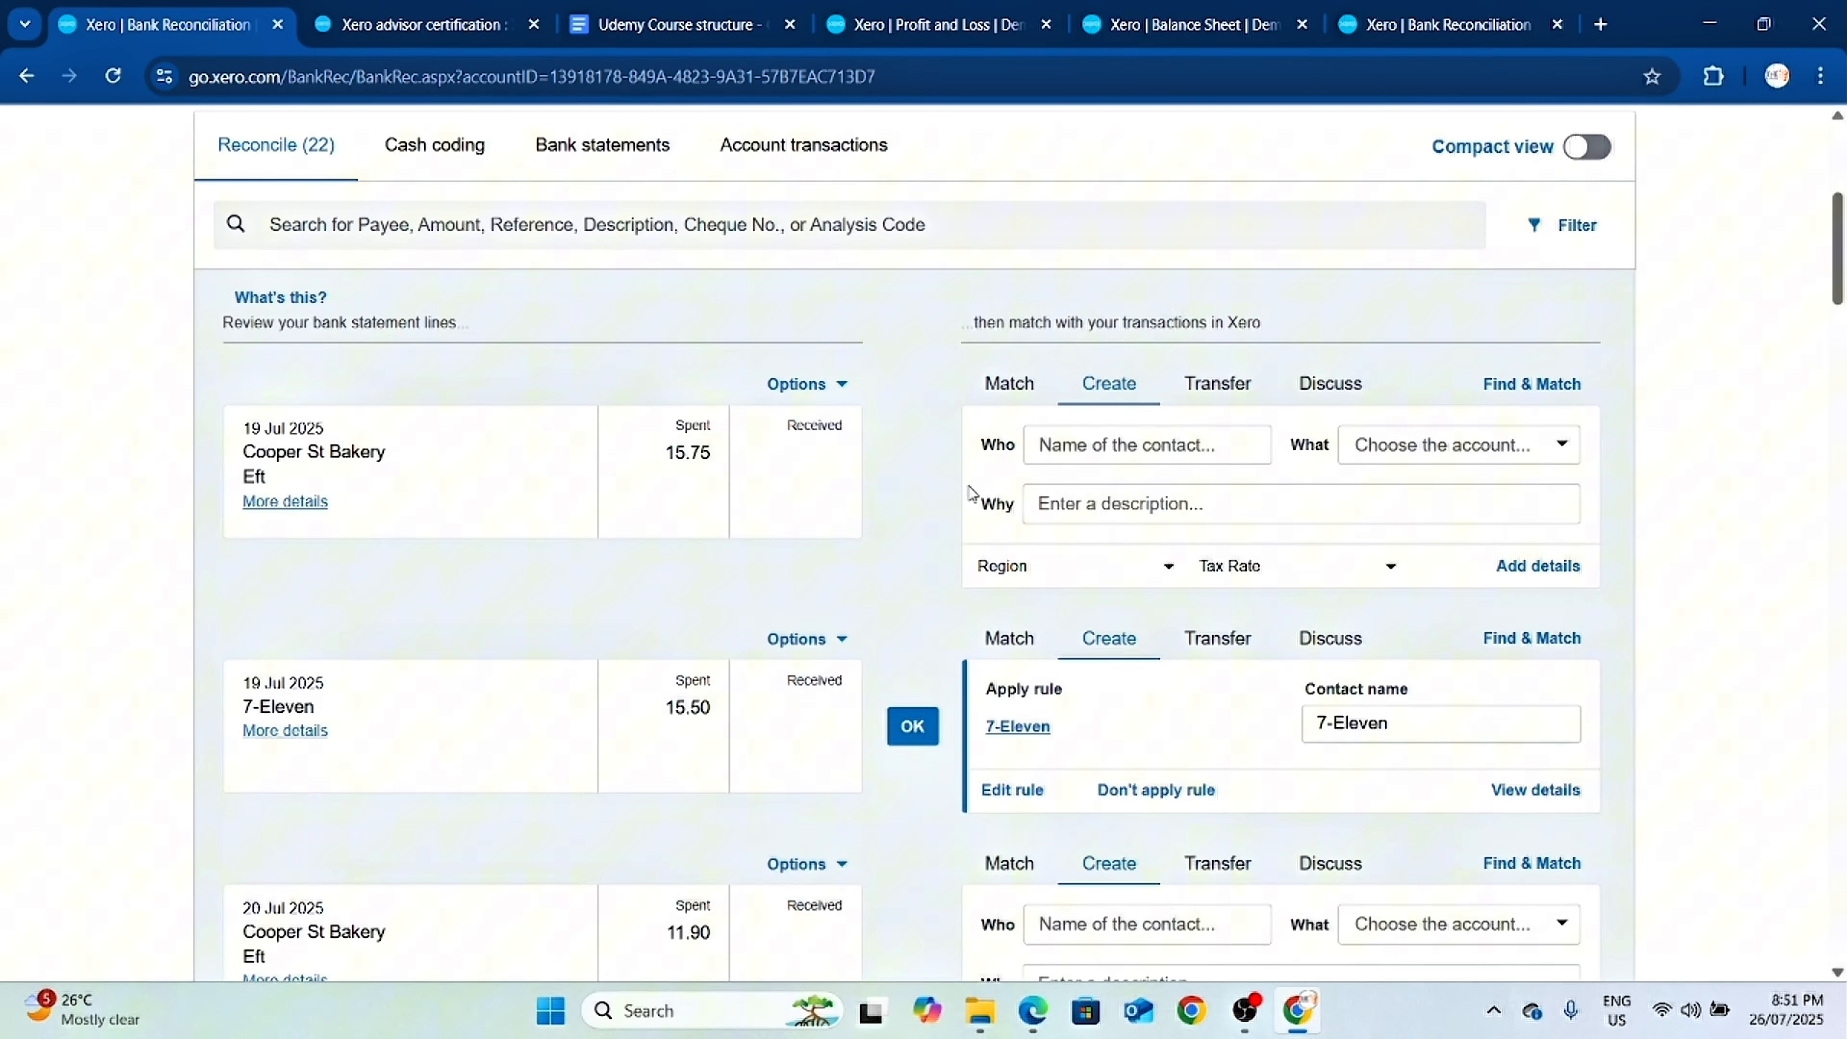
Set the 19 Jul Cooper St Bakery payment's contact to a new Cooper Bakery contact and its account to 420 - Entertainment.
scroll(975, 495, "down", 3)
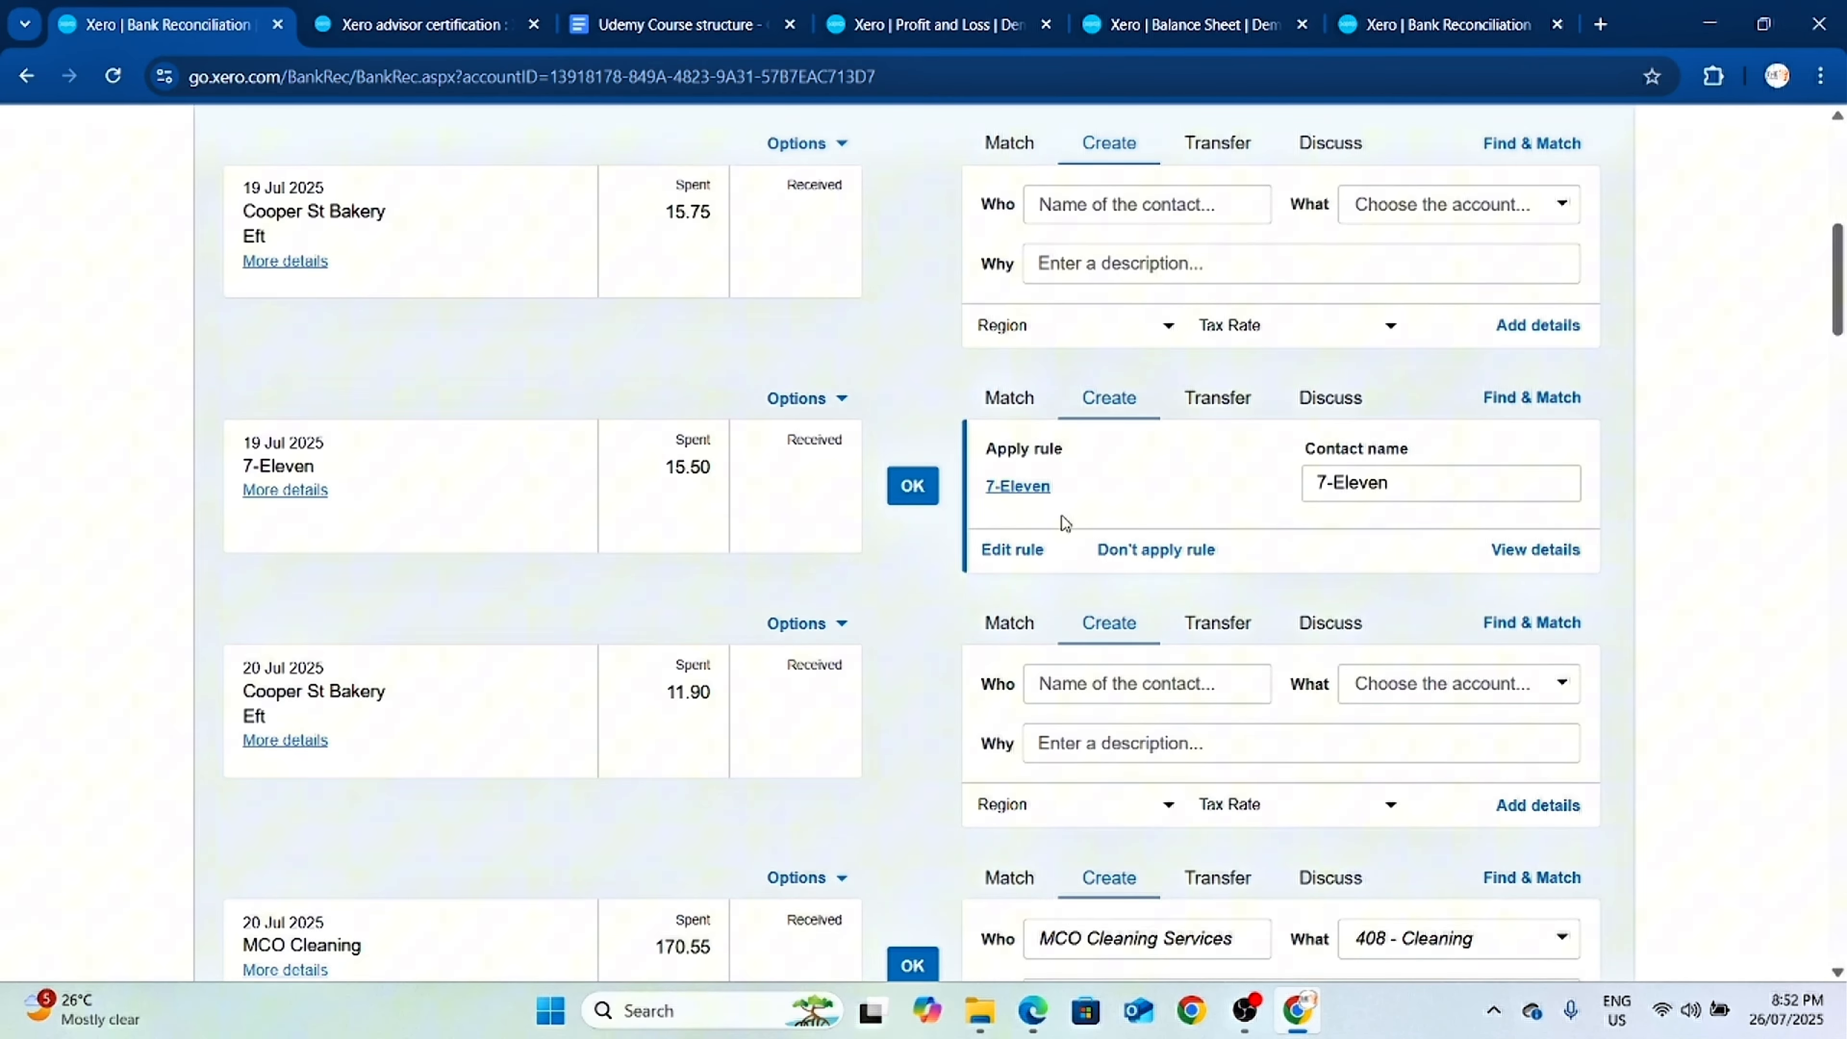
scroll(1065, 456, "up", 3)
left_click(1135, 476)
type("Cooper Bakery")
left_click(1465, 474)
type("meals")
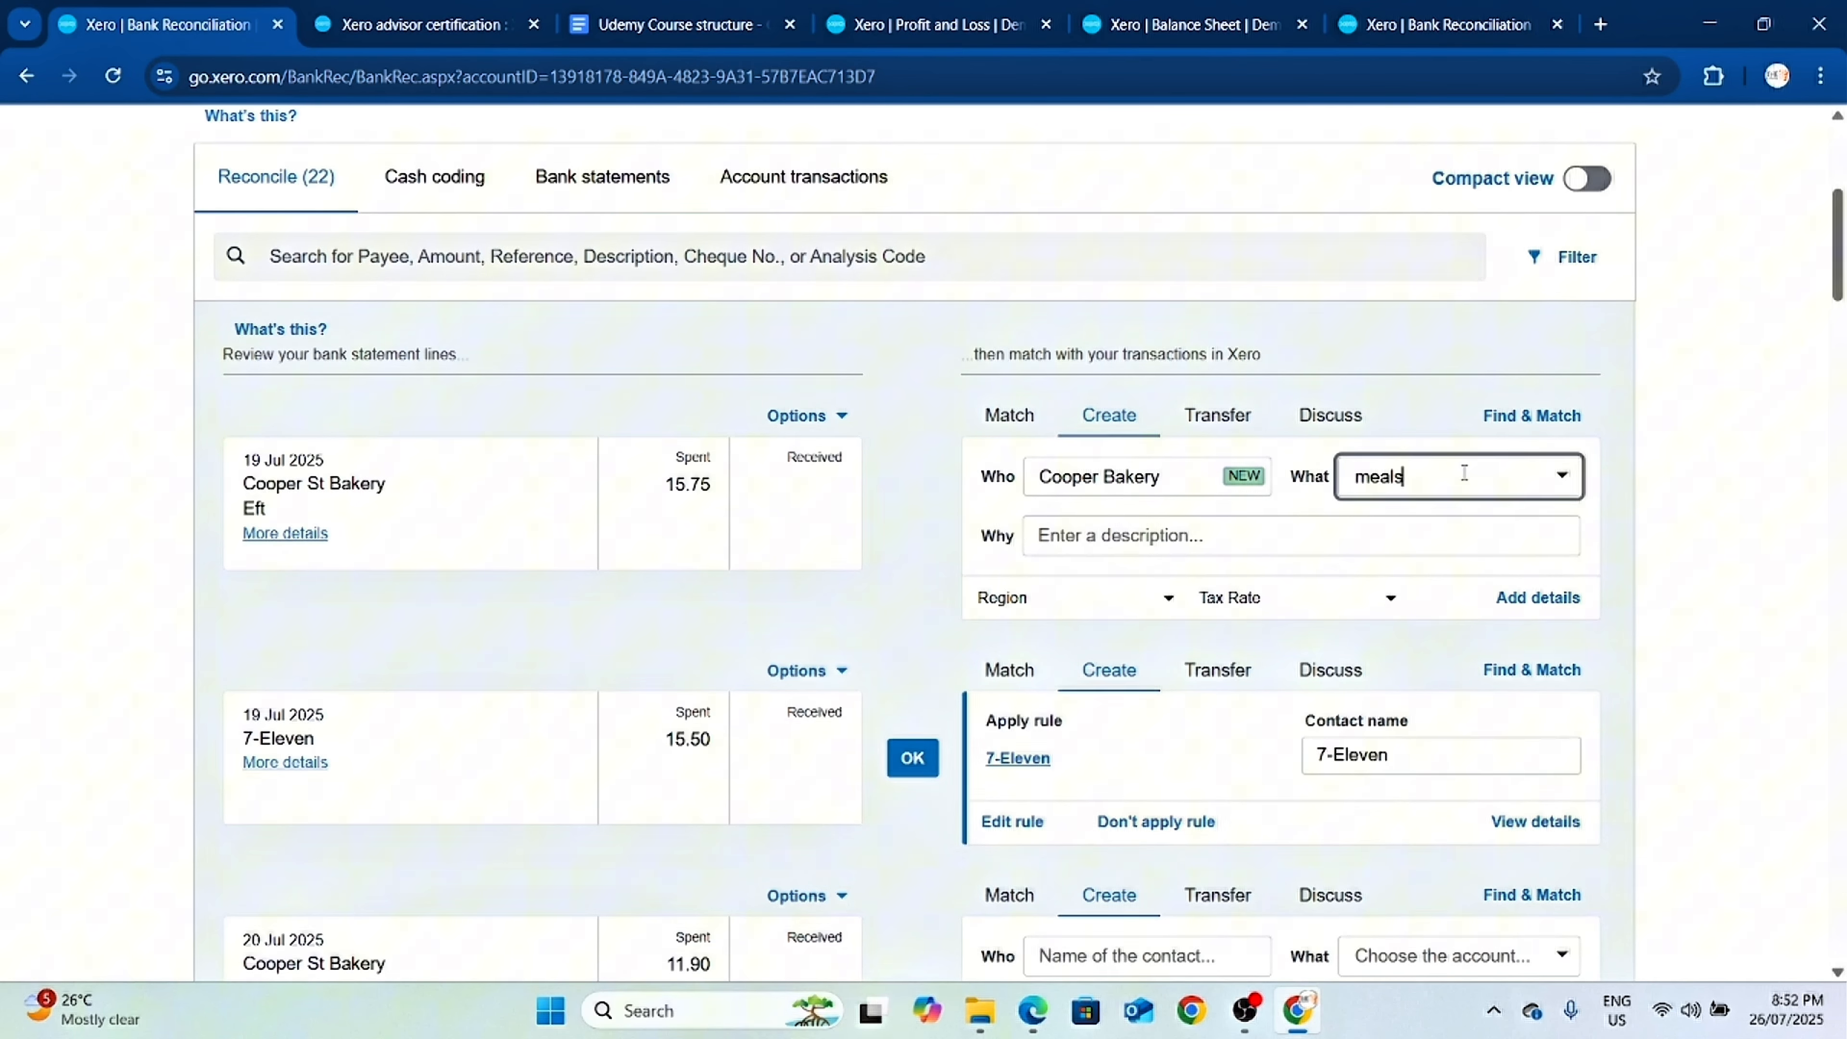
key("BackSpace")
key("BackSpace")
key("BackSpace")
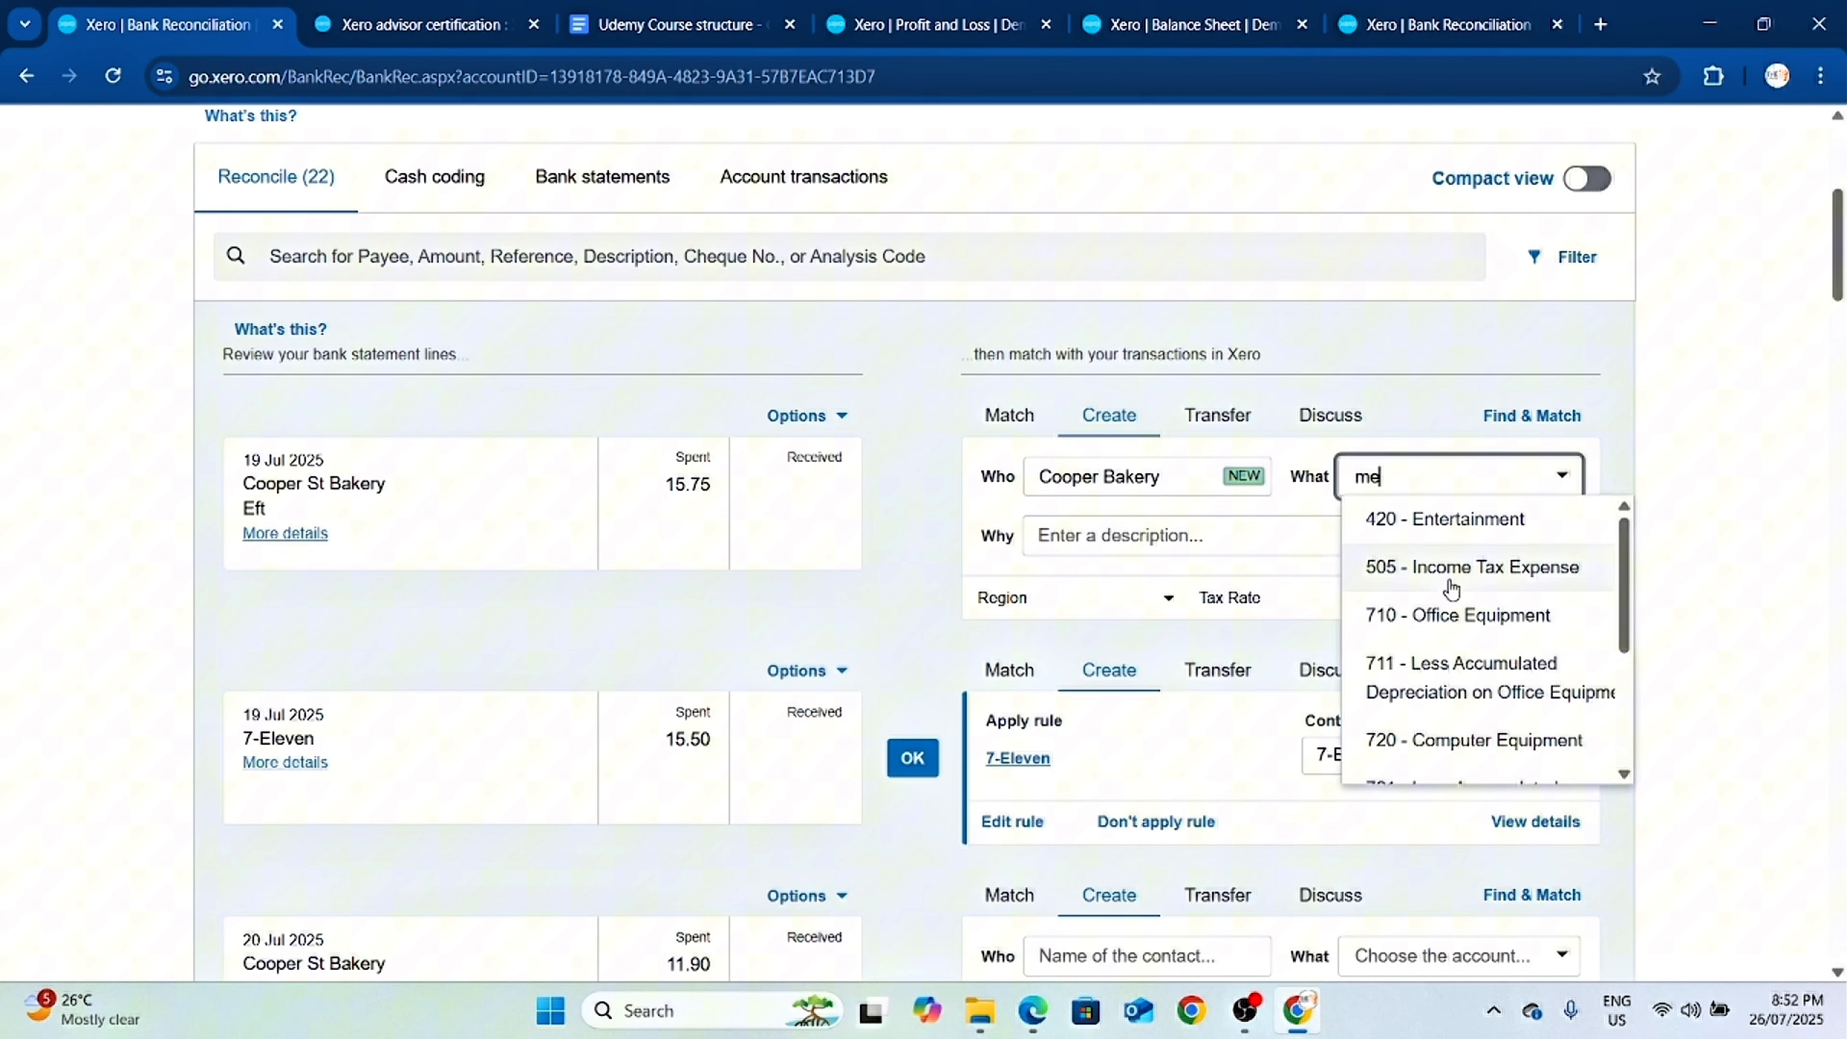
left_click(1490, 516)
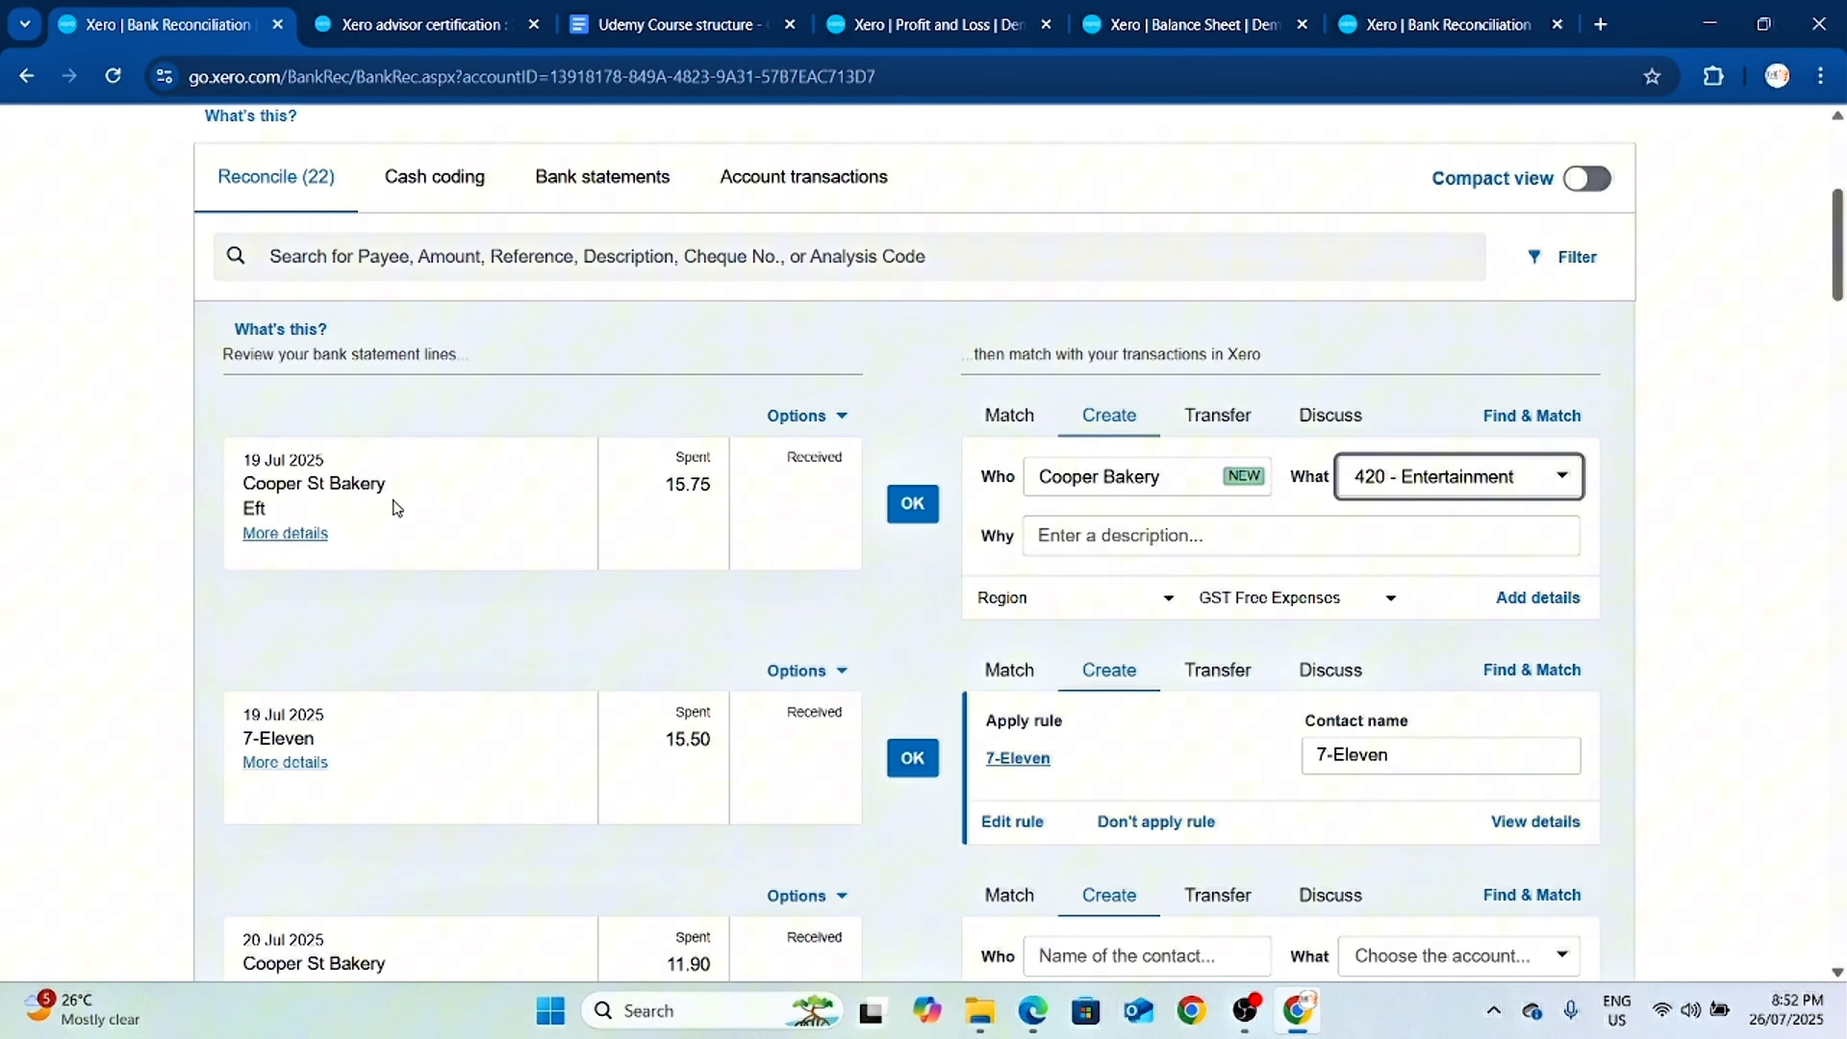
Describe the 19 Jul Cooper St Bakery payment as "Staff meals" and reconcile it.
left_click(1222, 546)
type("S")
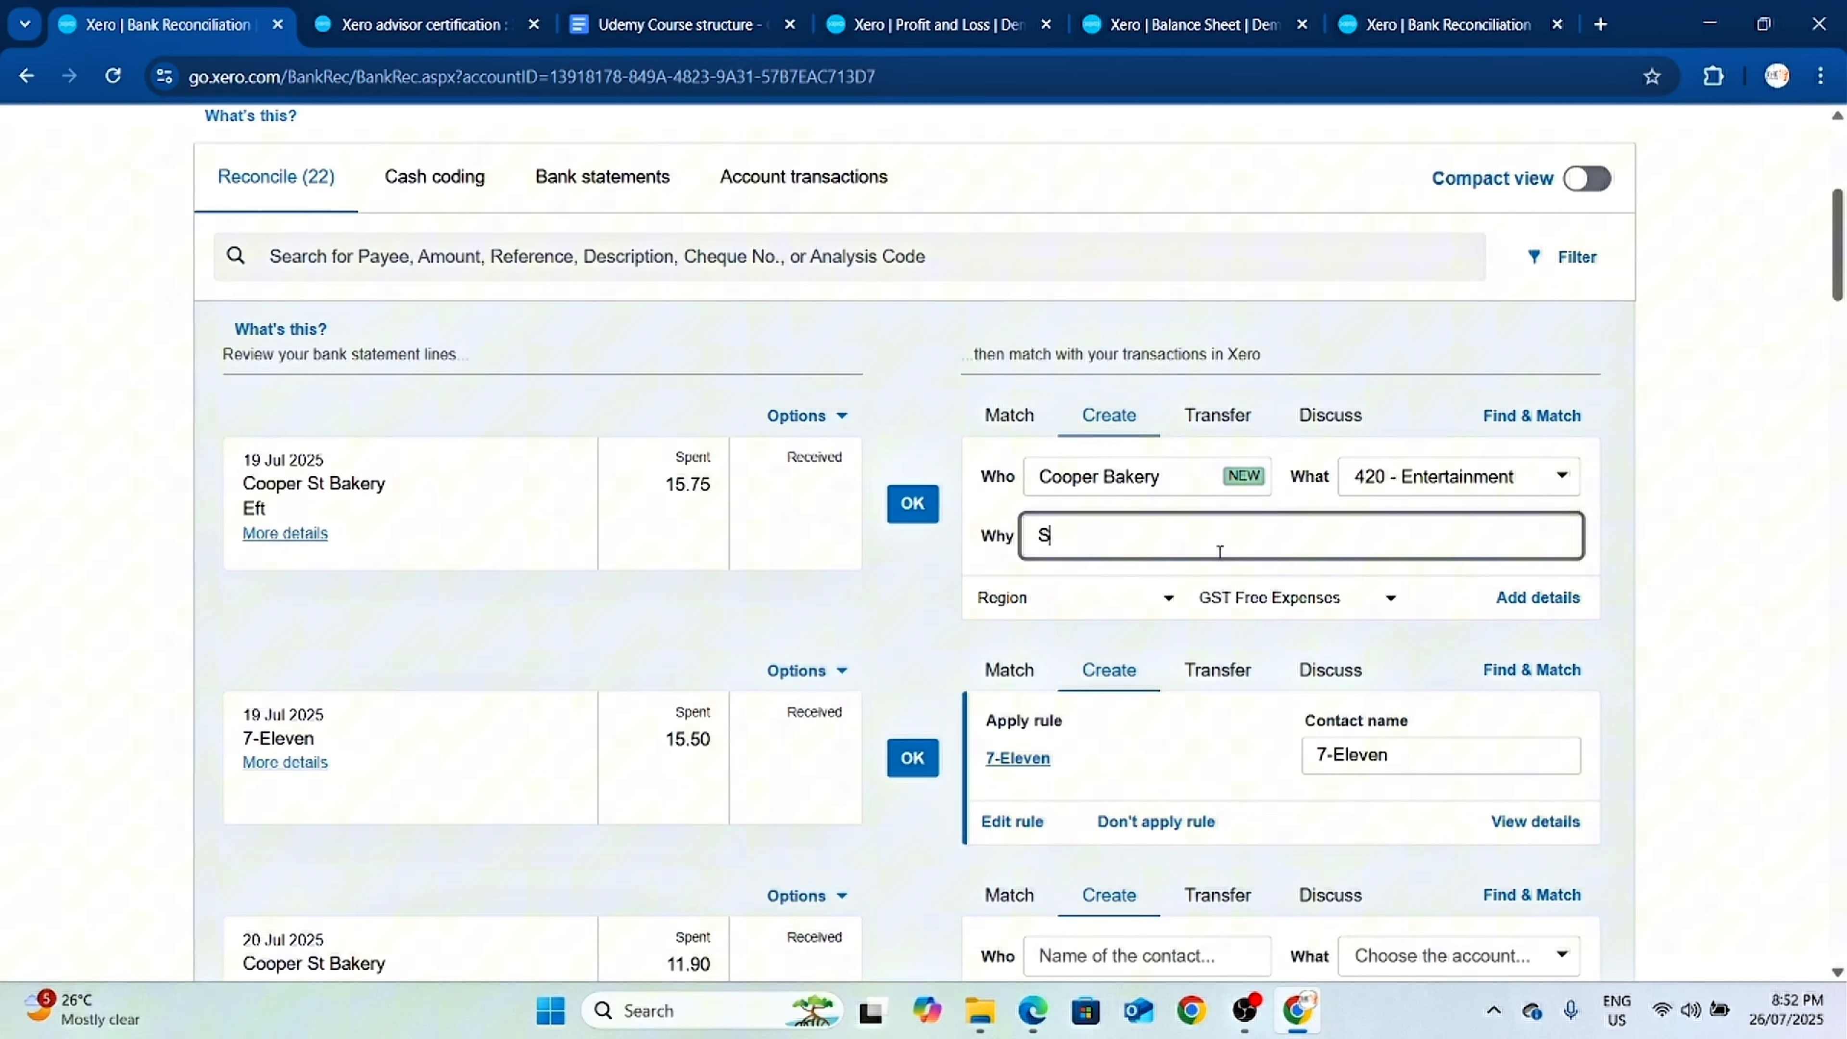
type("taff meals")
left_click(915, 503)
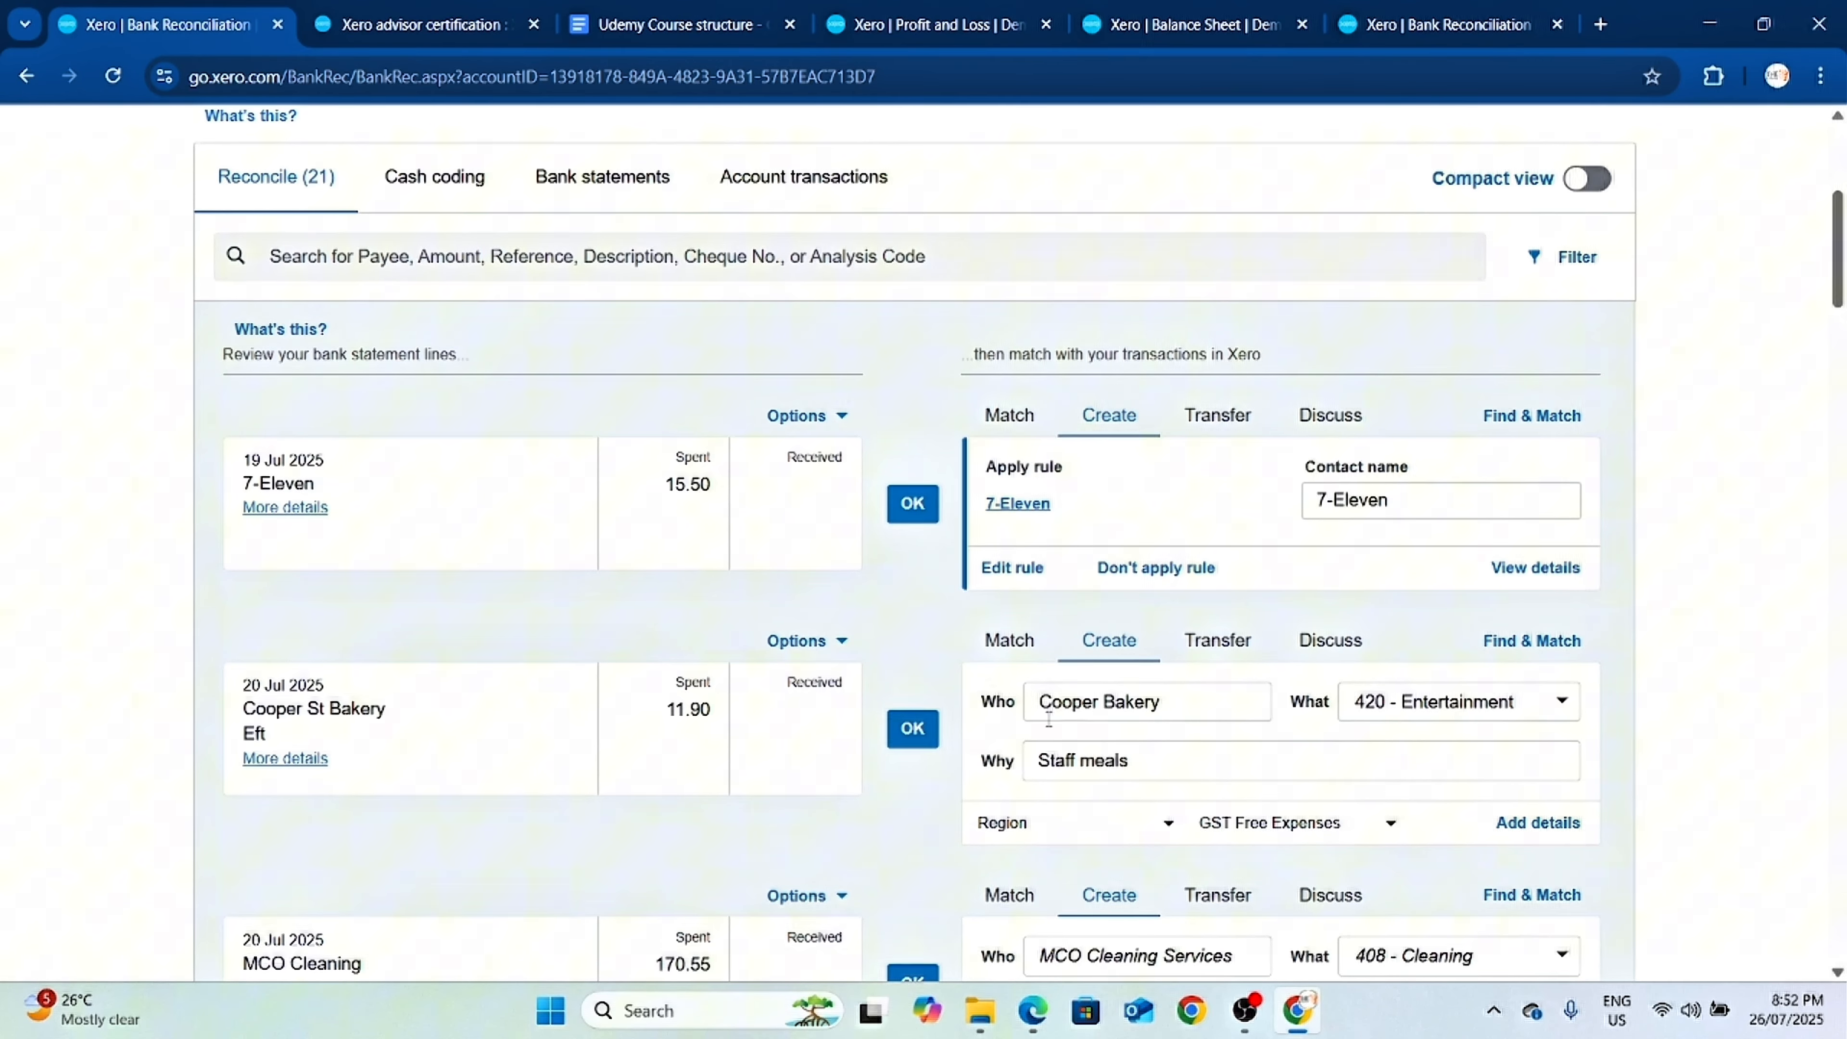
Review the suggested coding for the 20 Jul Cooper St Bakery payment and reconcile it.
scroll(1148, 727, "down", 2)
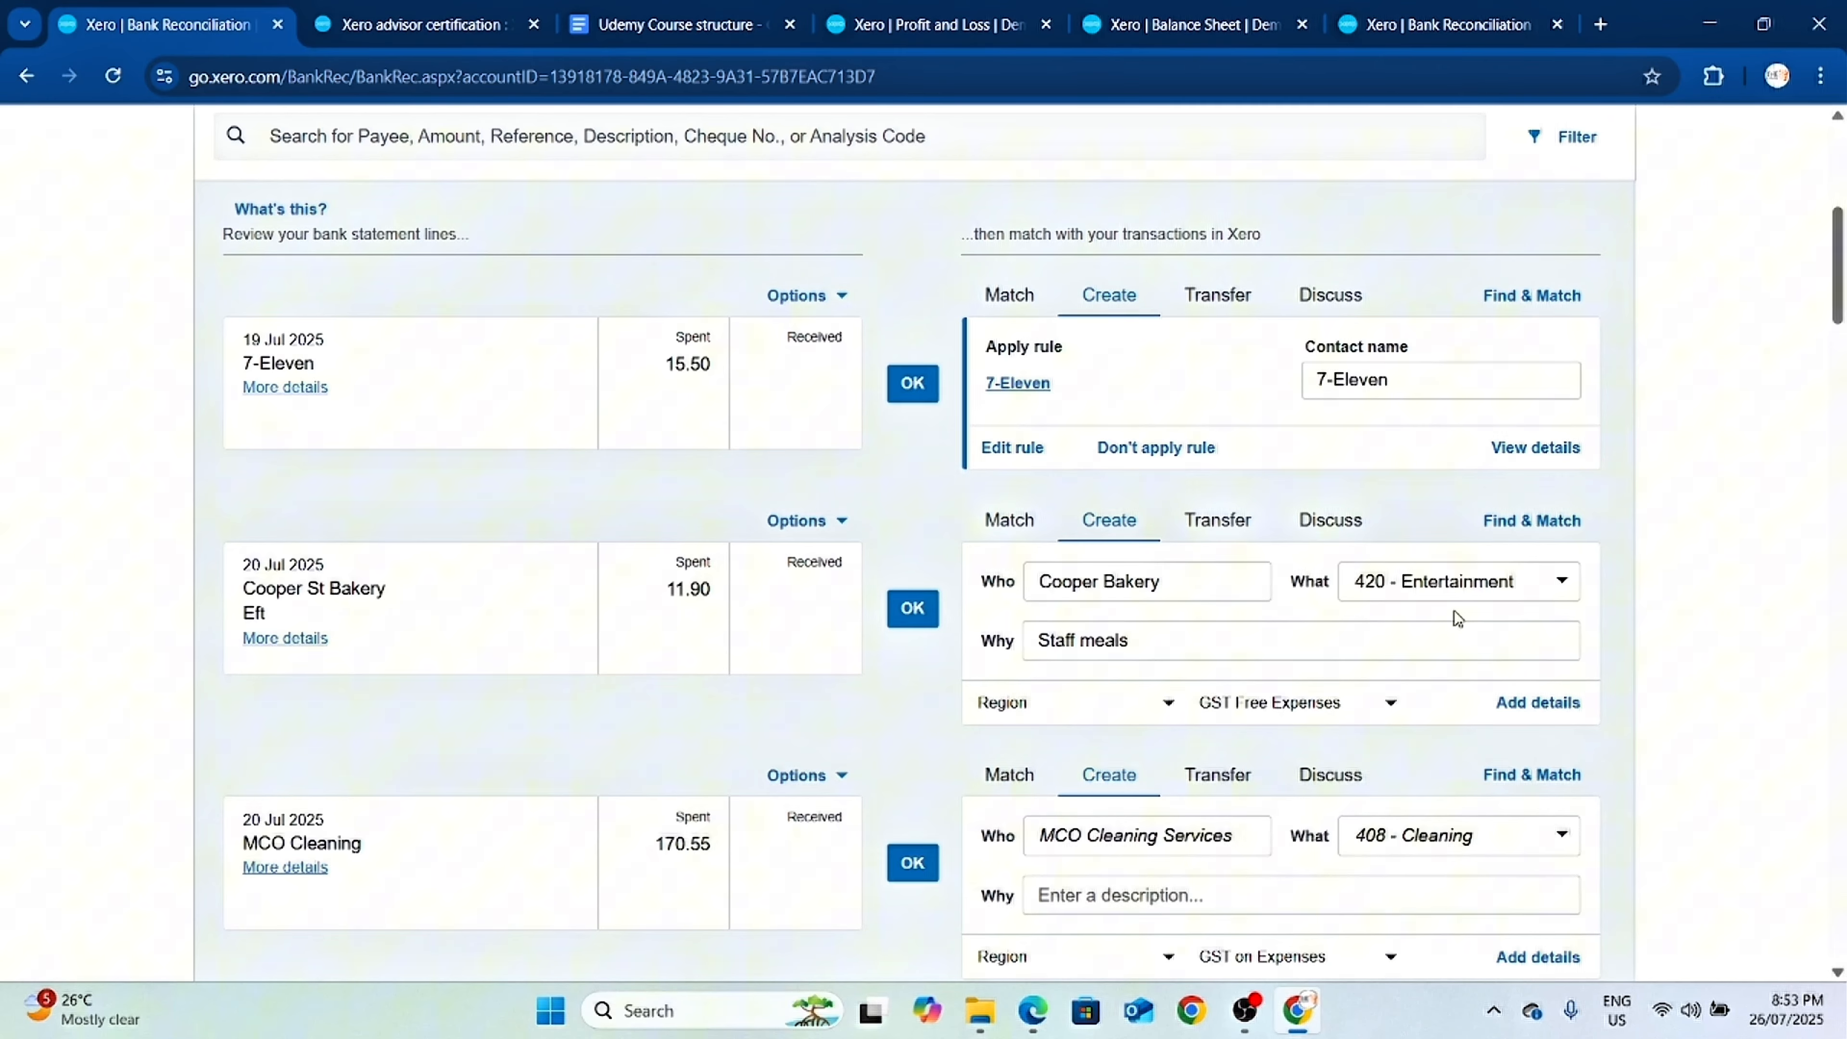
scroll(1183, 610, "up", 3)
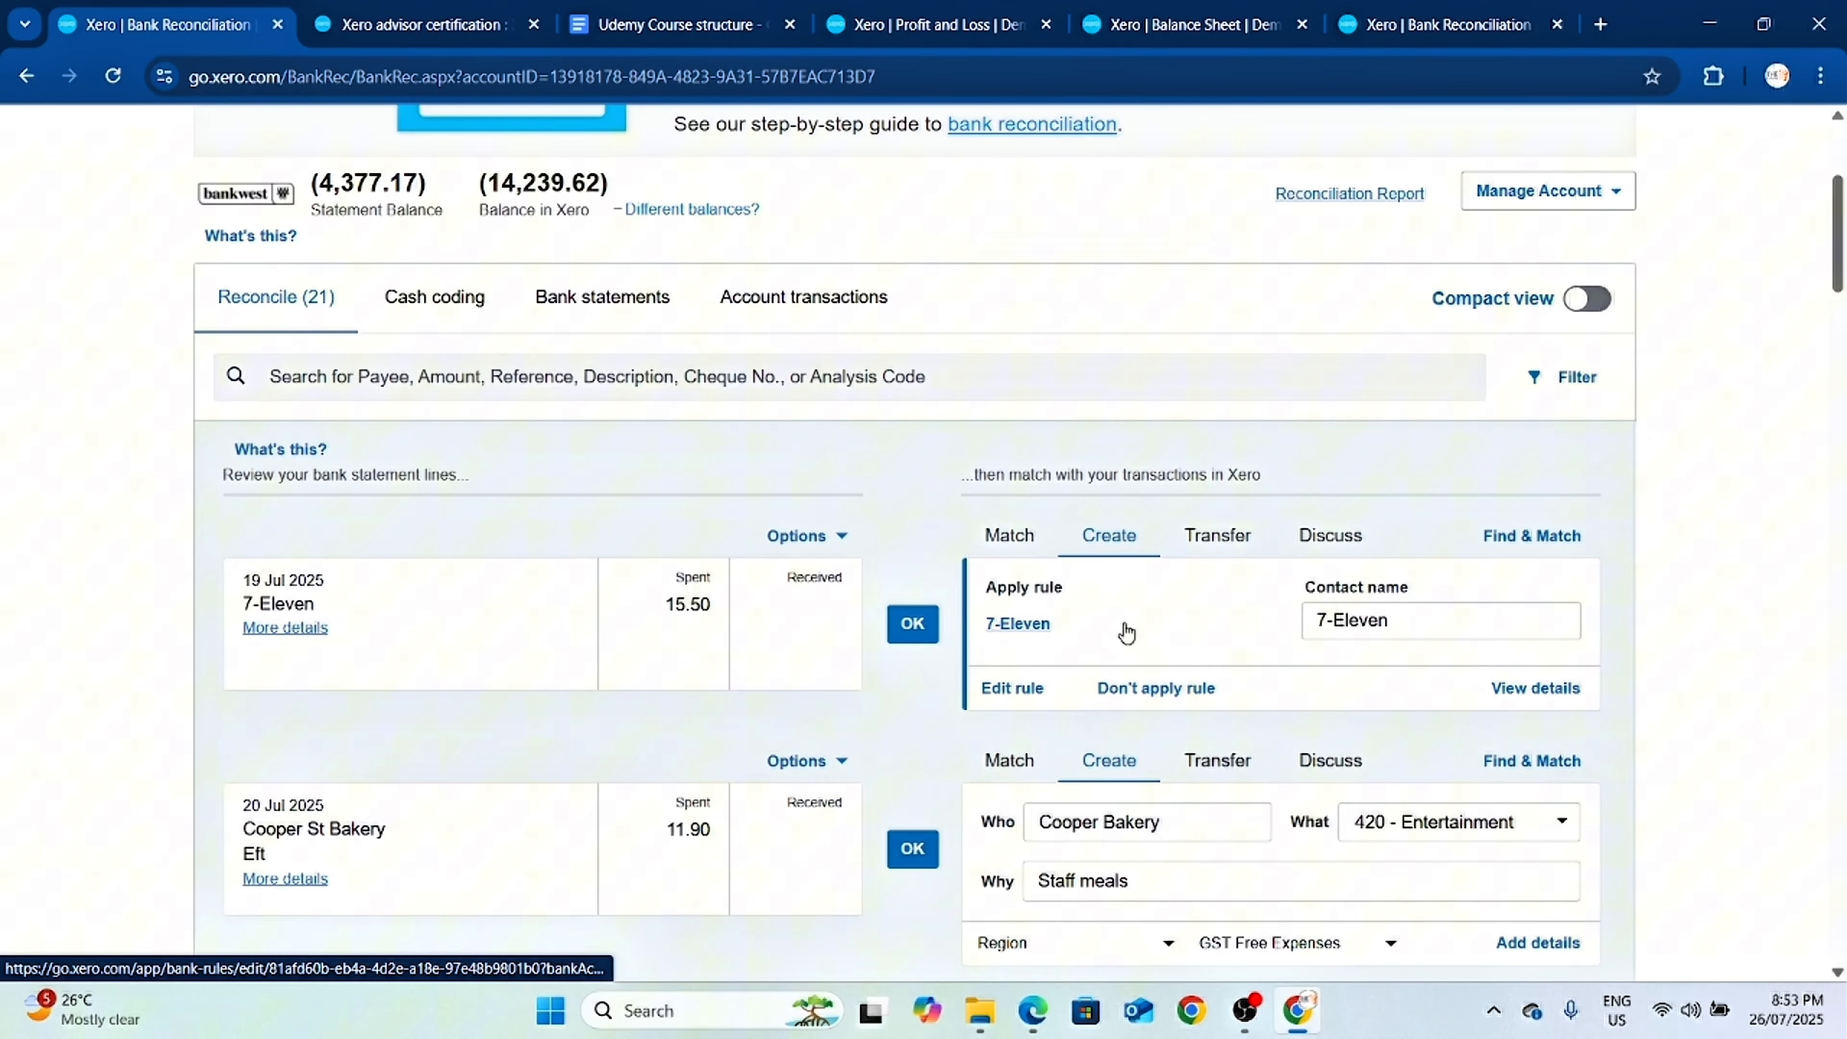
scroll(1126, 633, "down", 2)
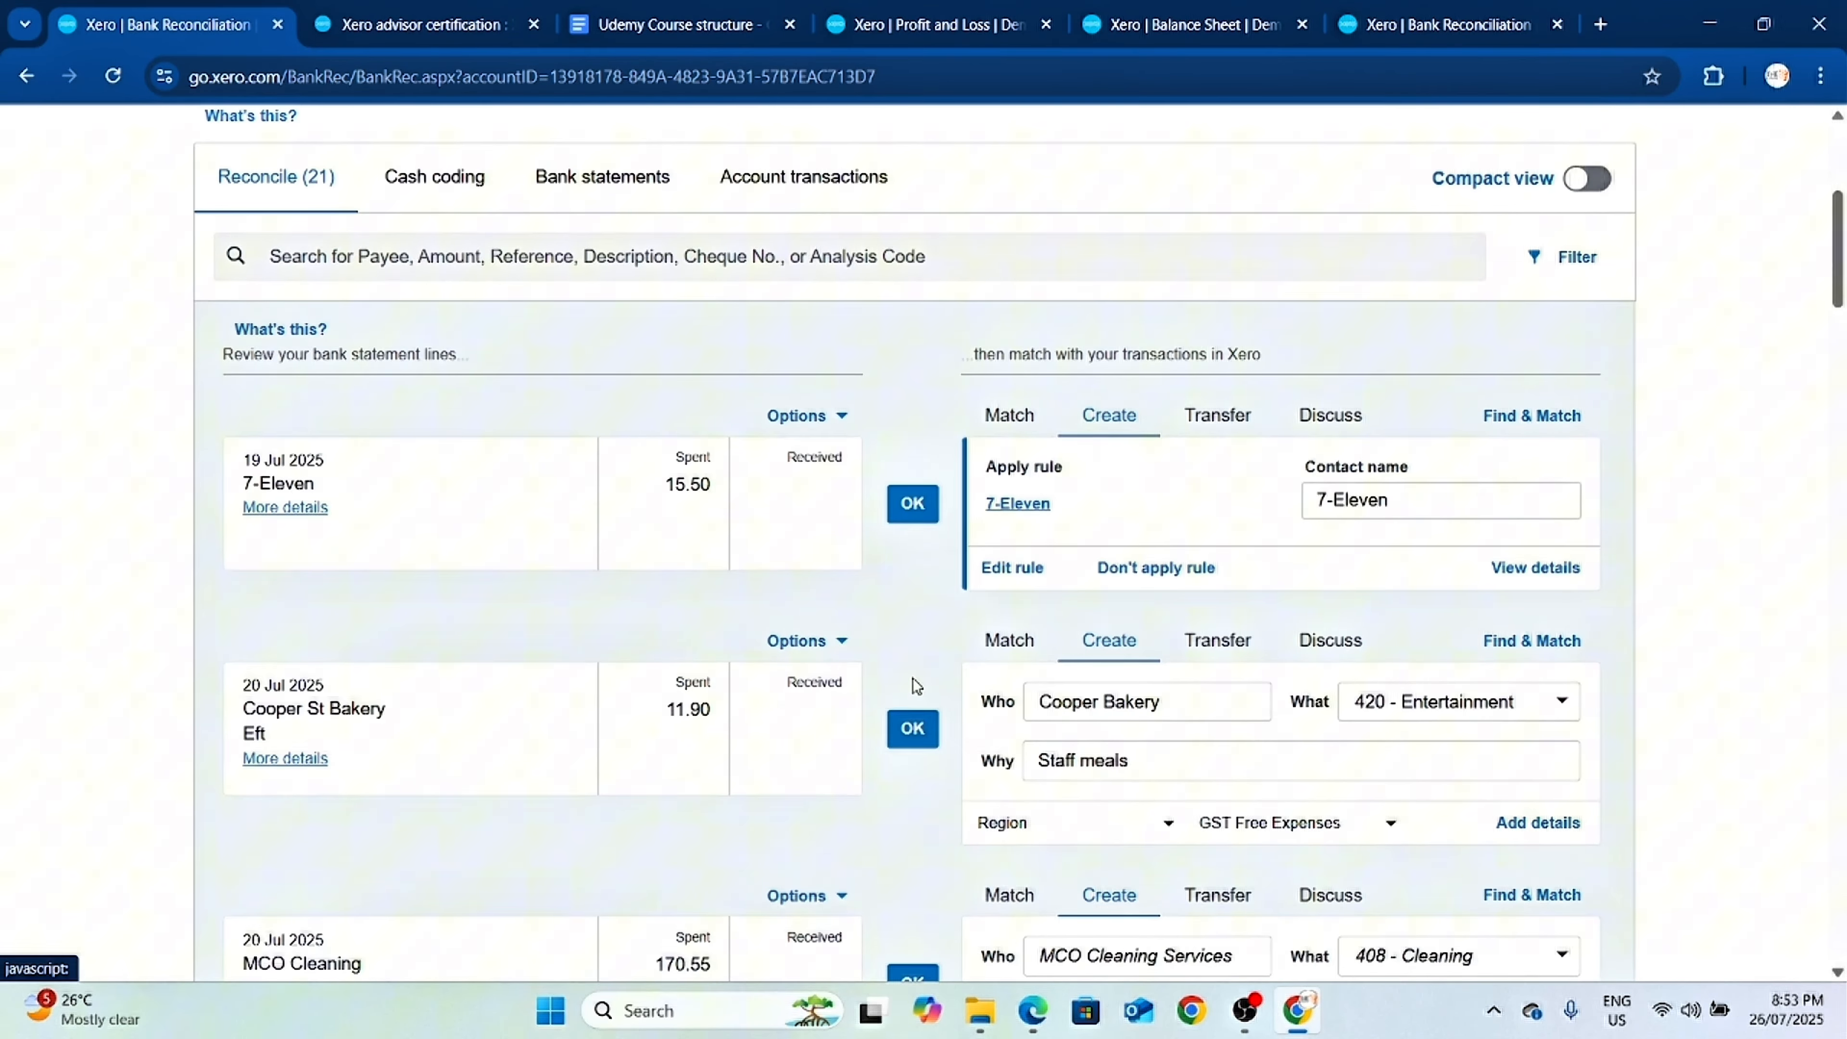
scroll(1187, 743, "down", 2)
left_click(914, 610)
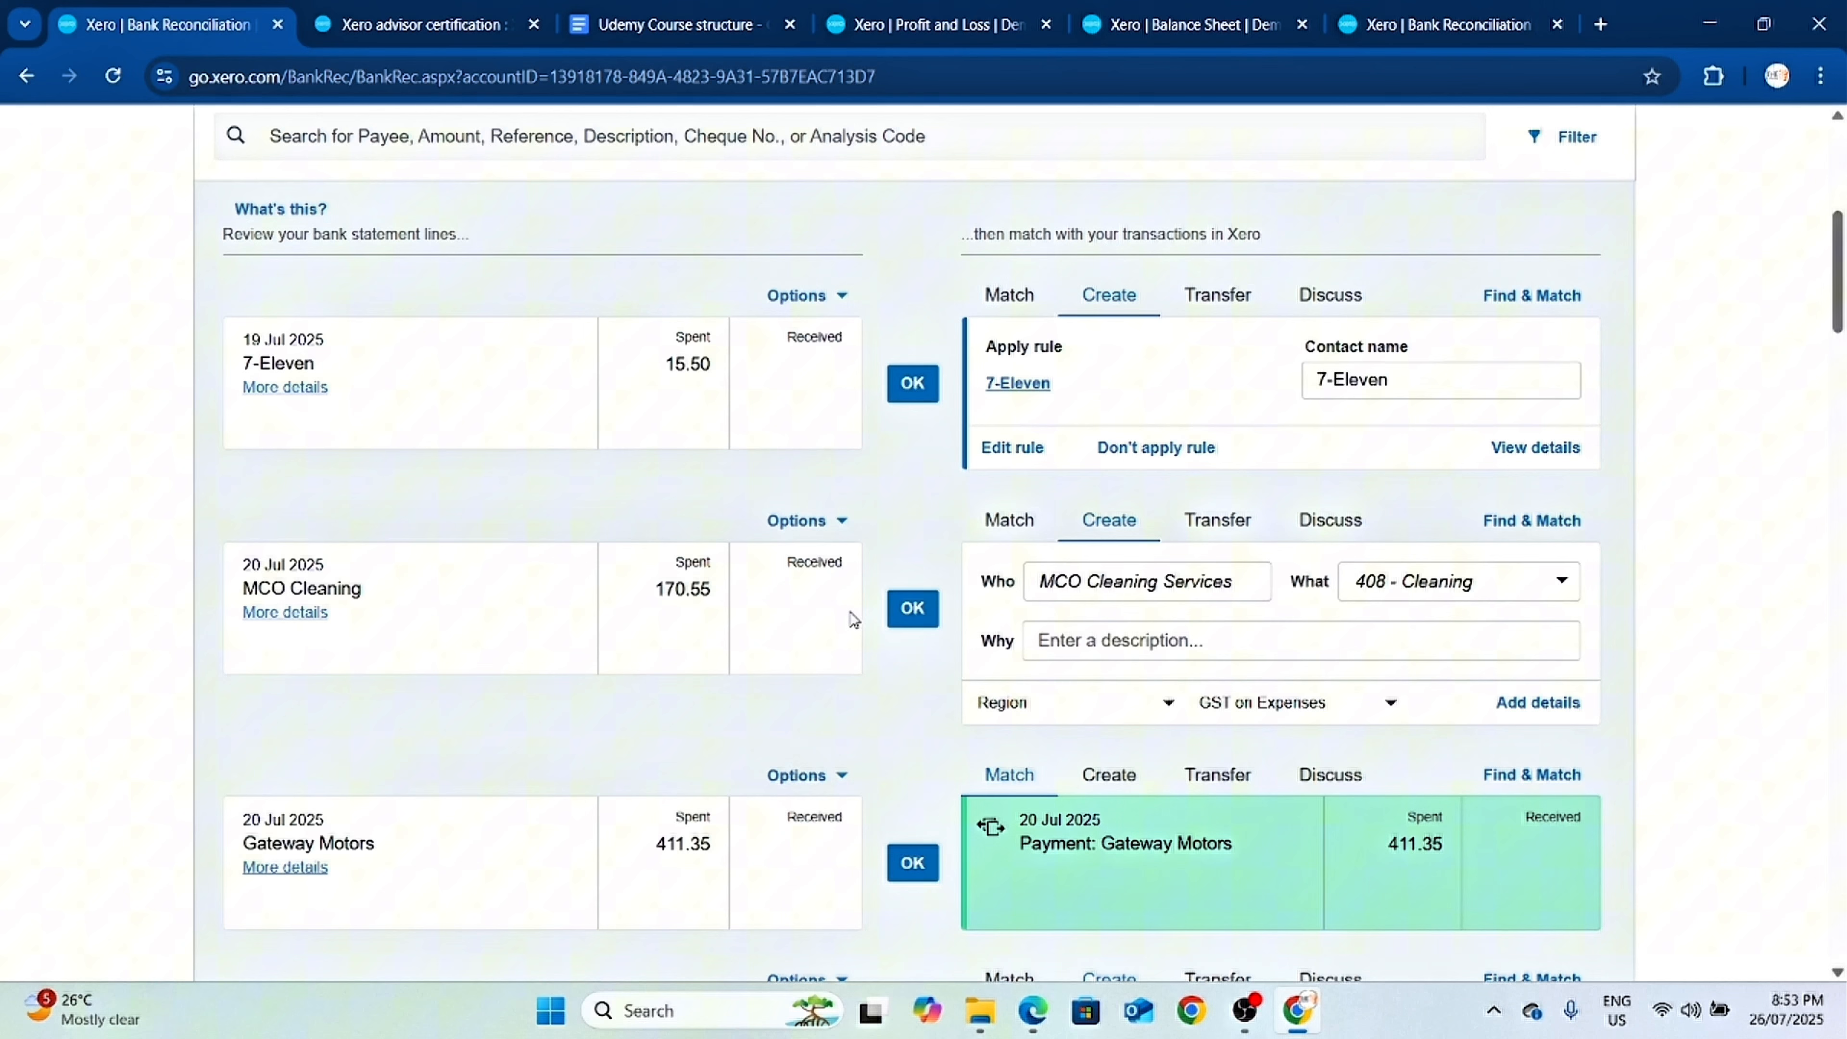
Reconcile the MCO Cleaning line with its suggested 408 - Cleaning coding and the Gateway Motors line with its matched payment.
left_click(912, 608)
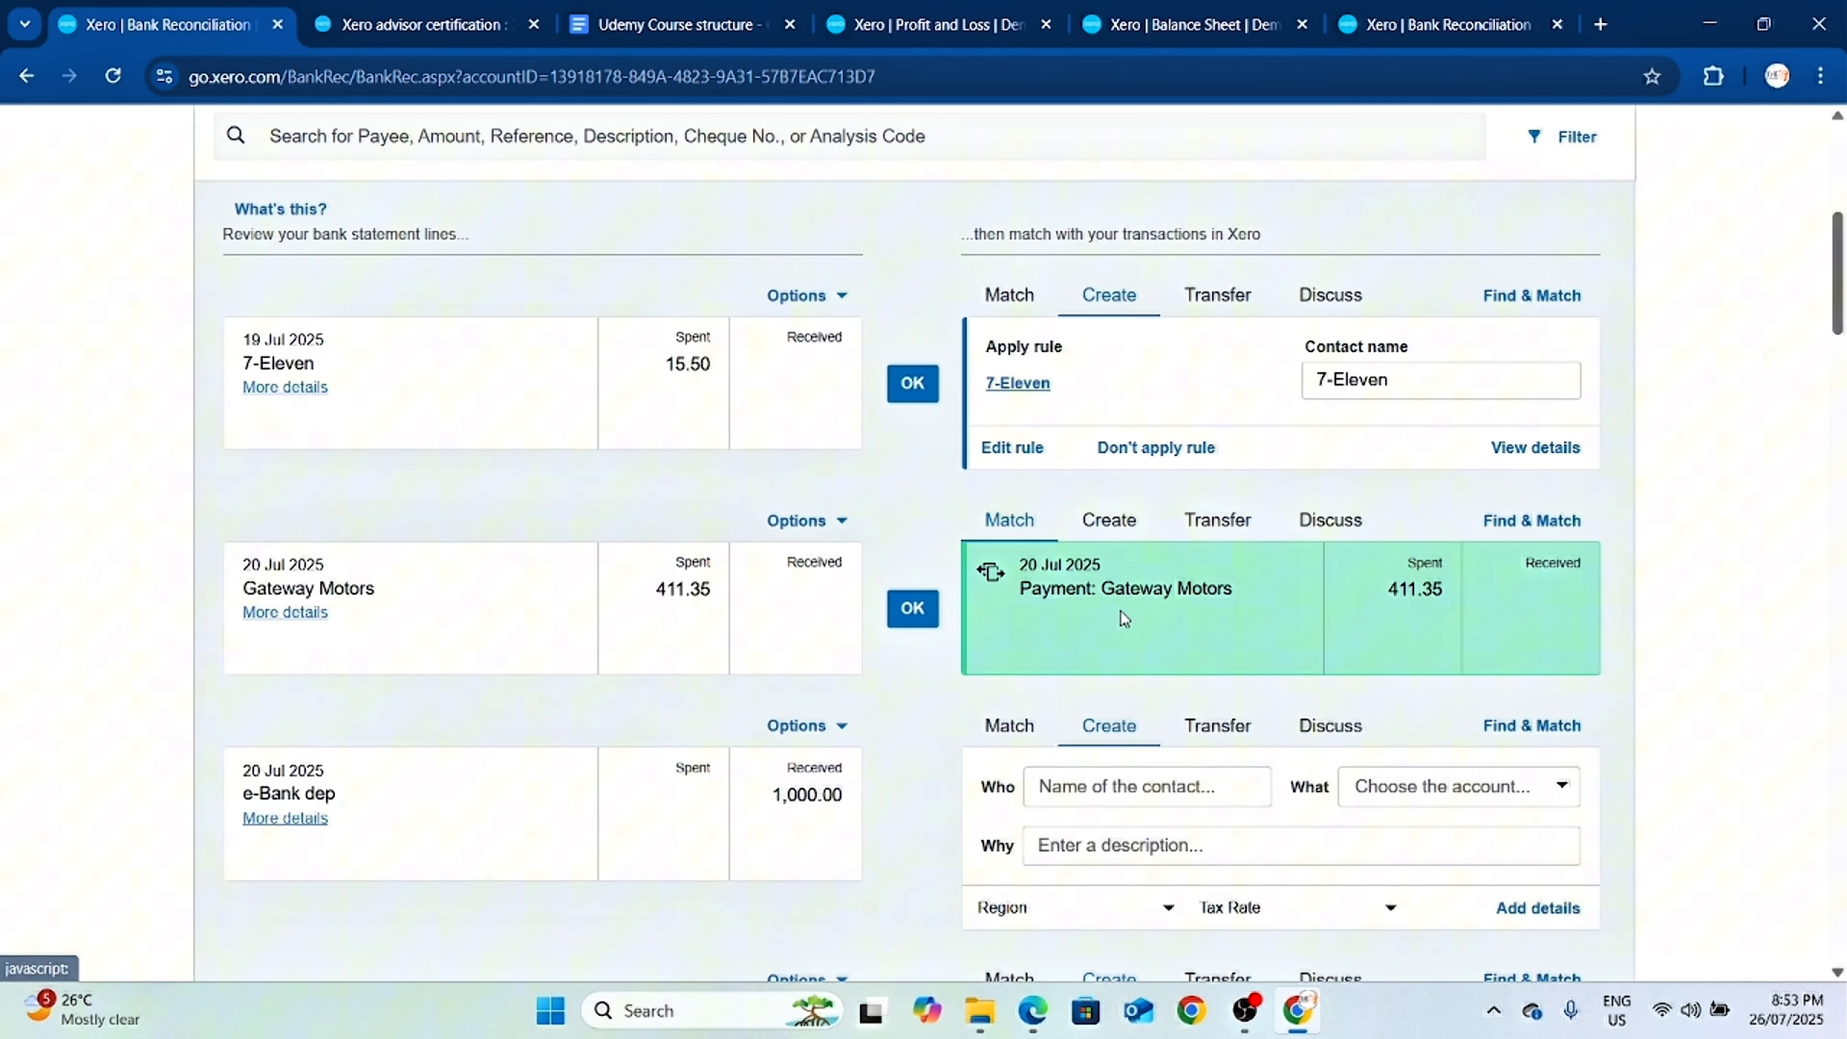
scroll(791, 525, "down", 1)
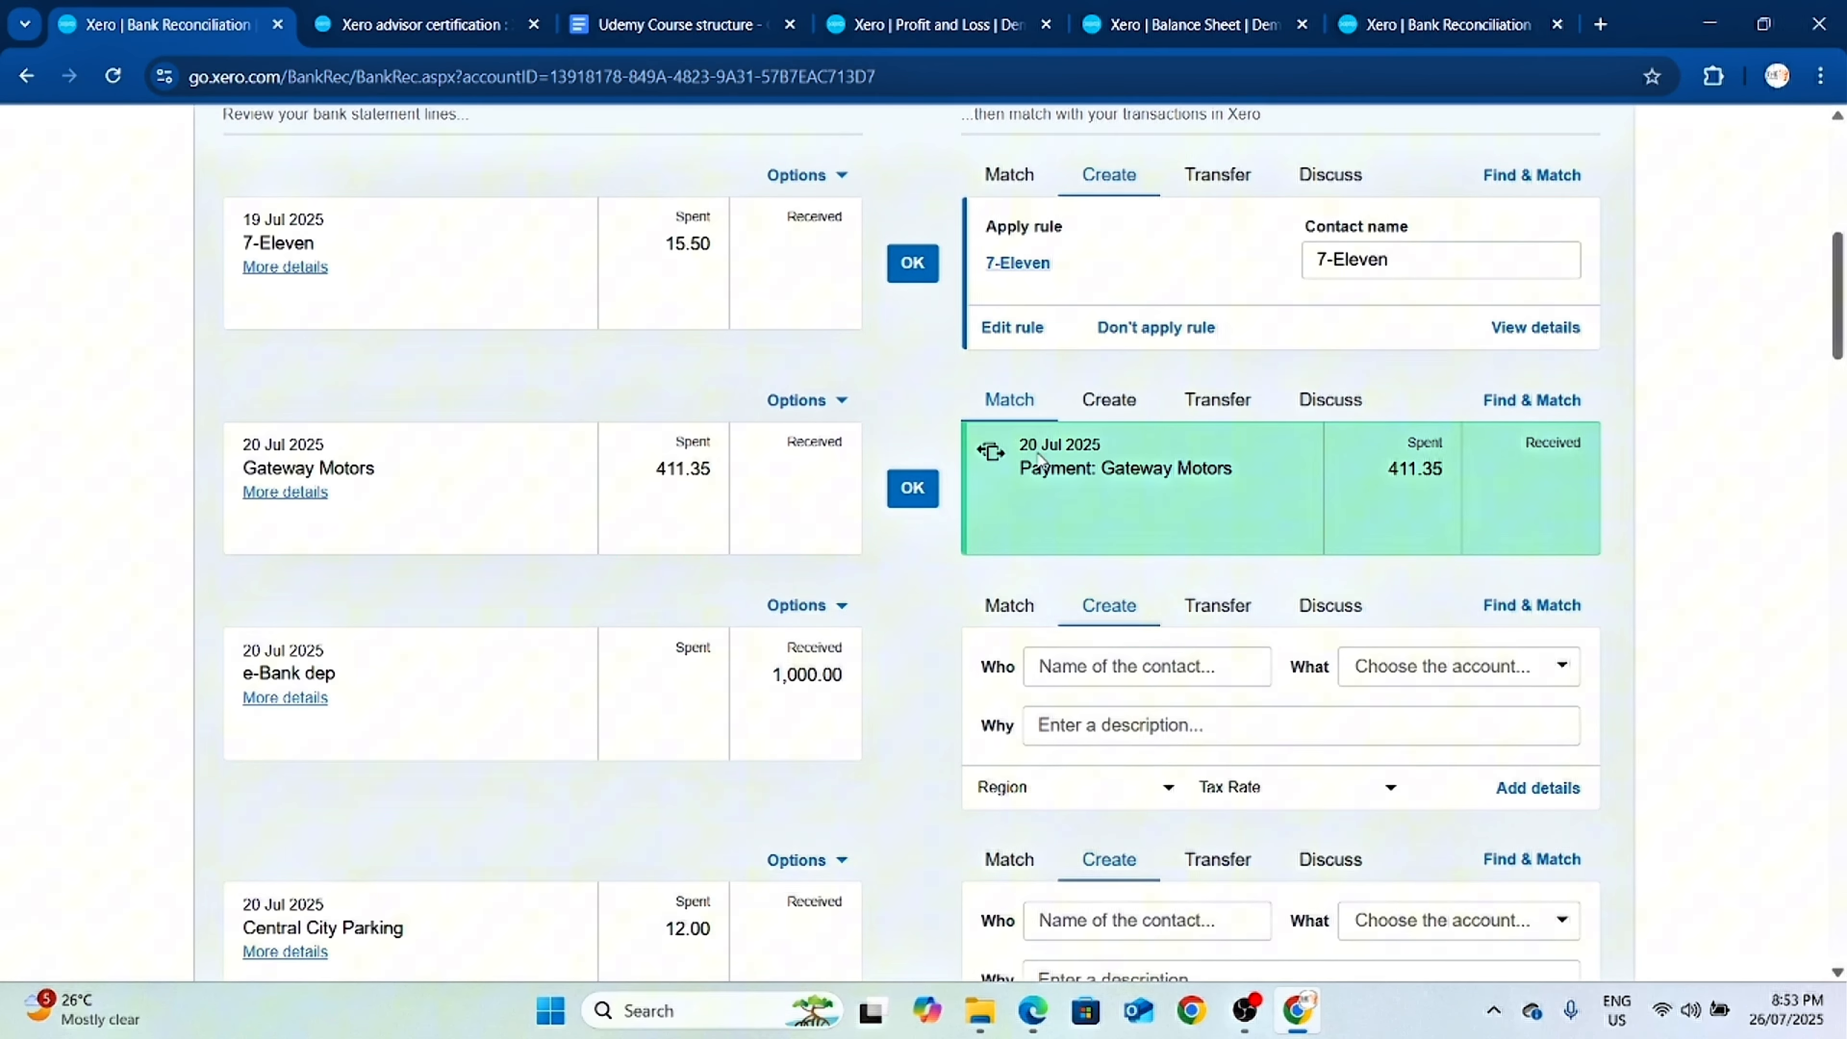
left_click(912, 489)
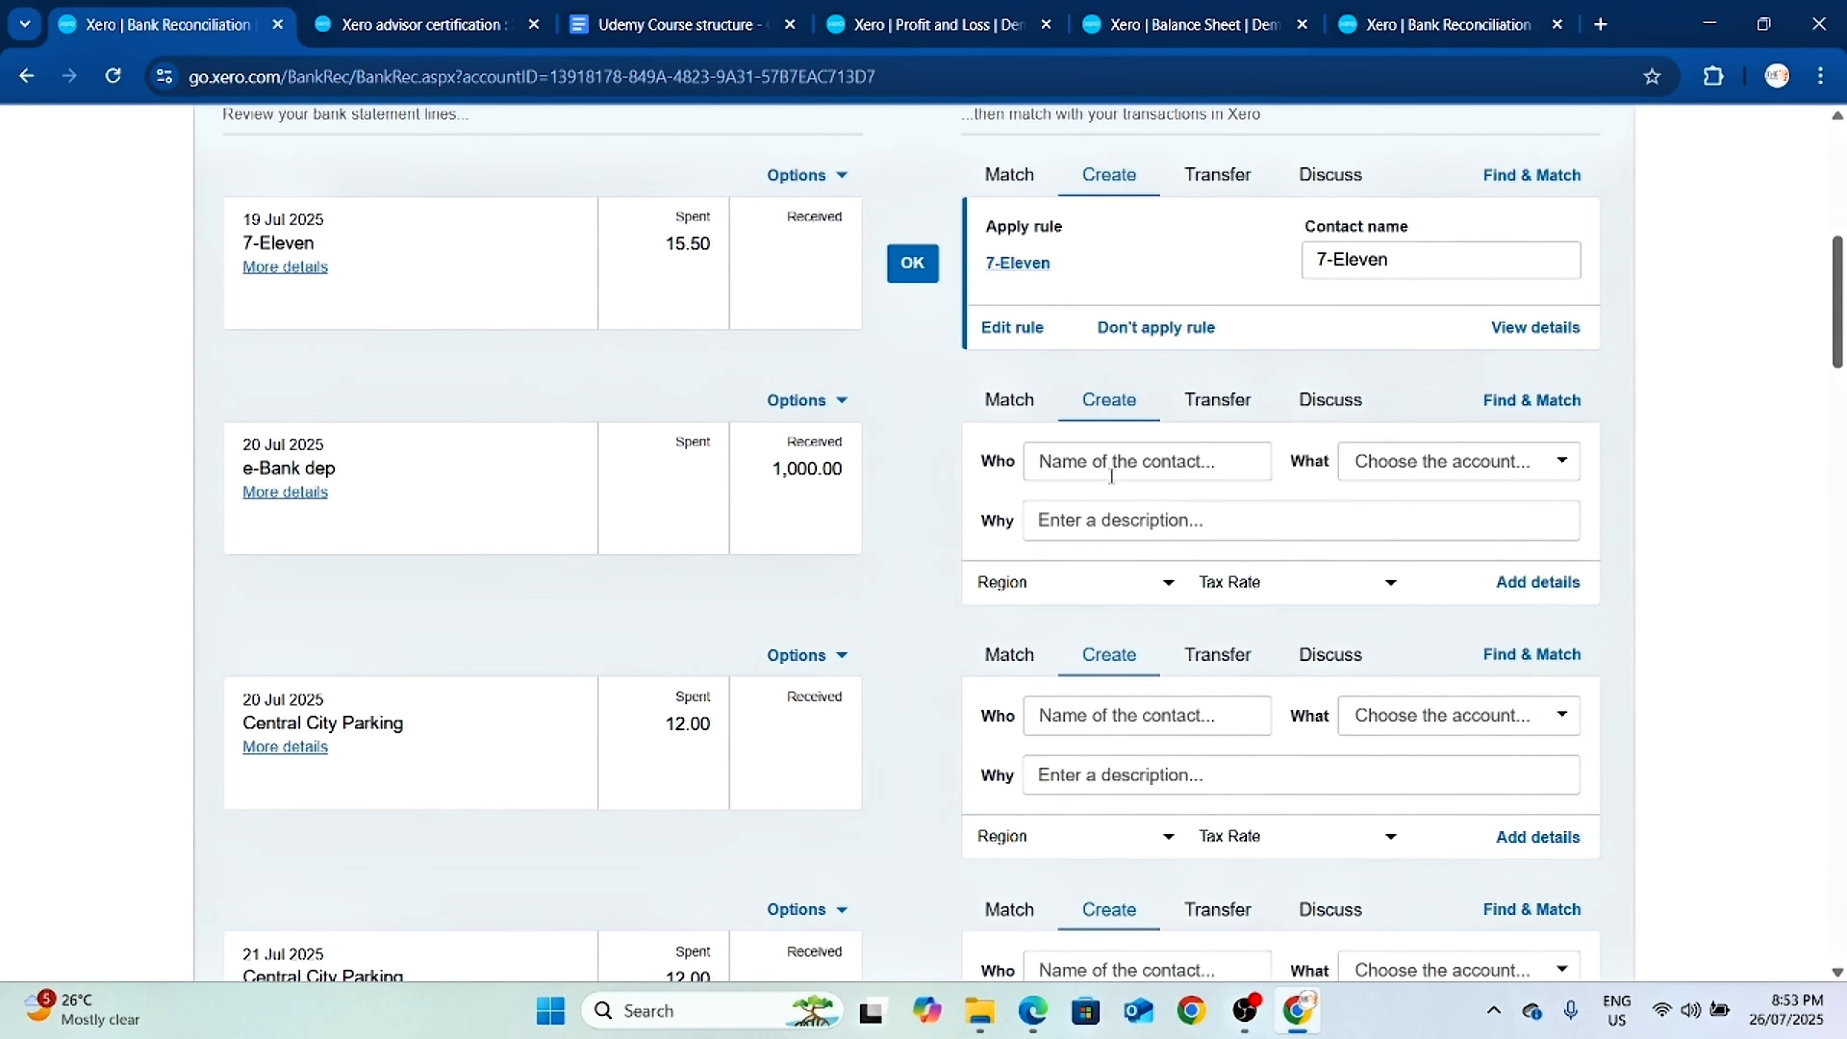
Look over the remaining unreconciled statement lines and the balances of the Business Bank Account.
left_click(1147, 479)
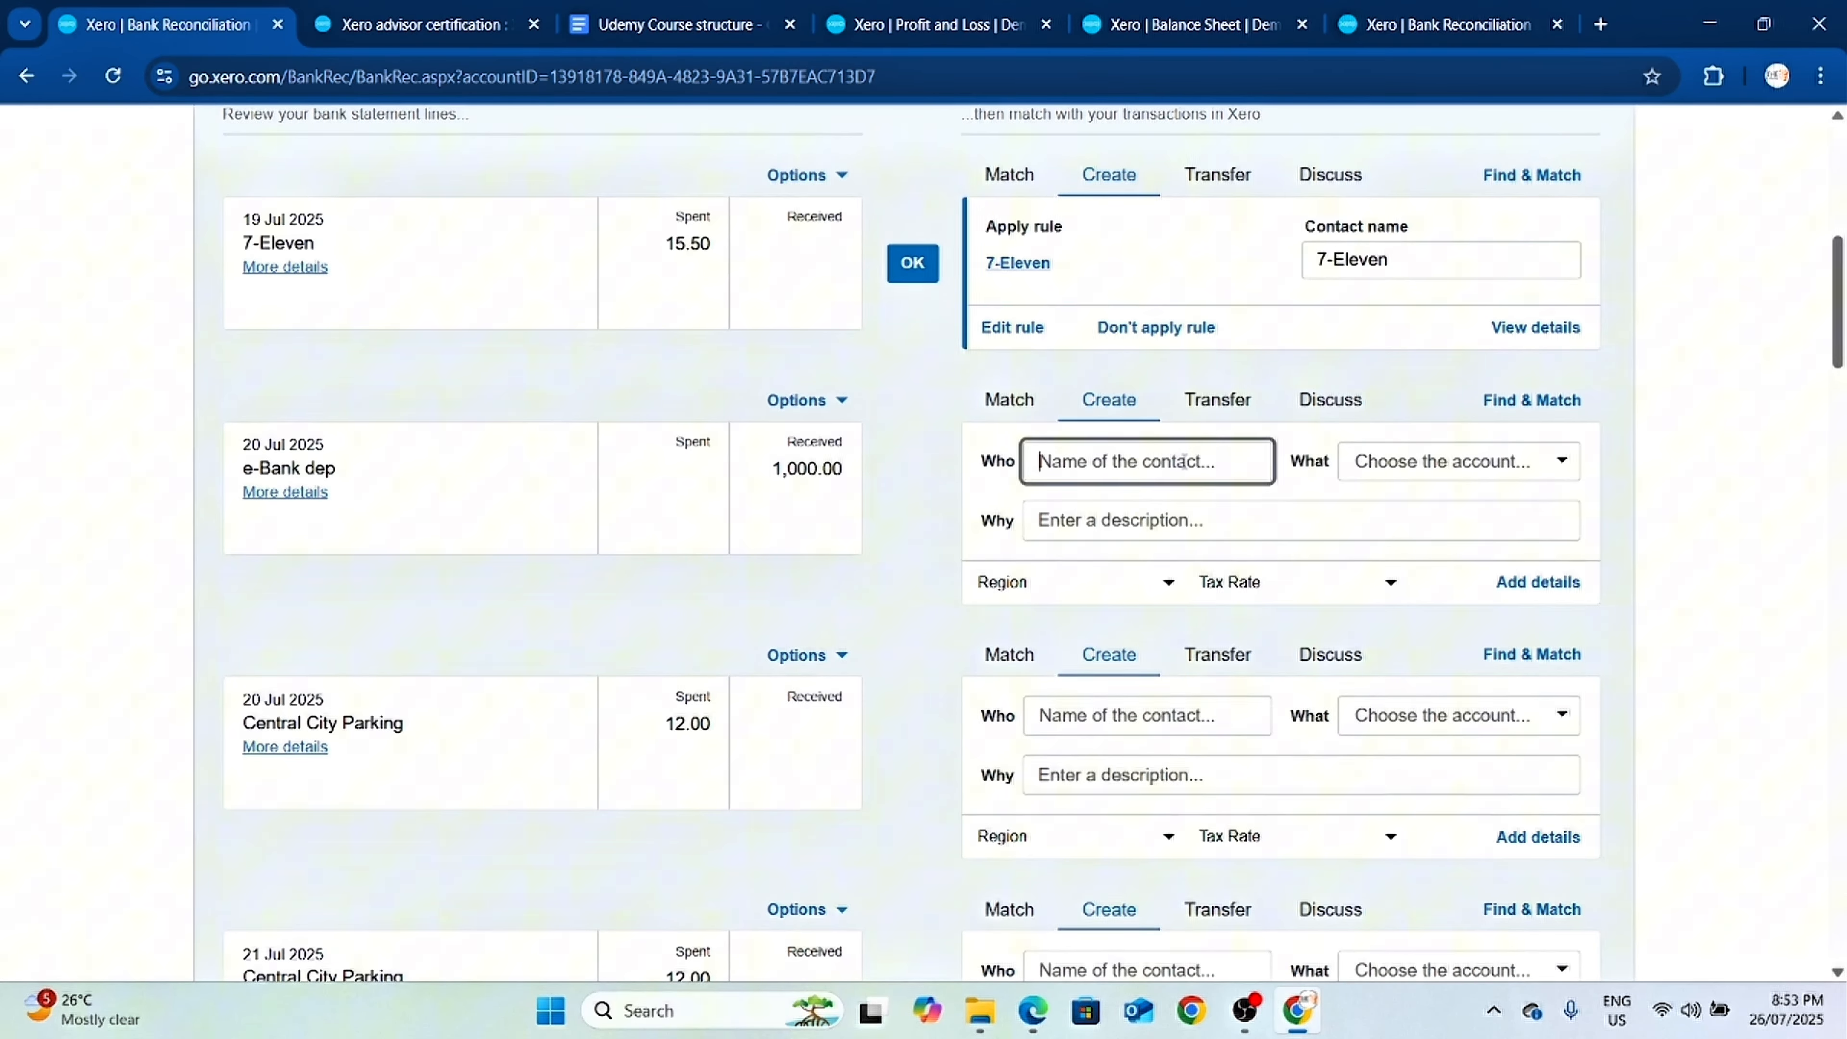
scroll(1350, 578, "down", 5)
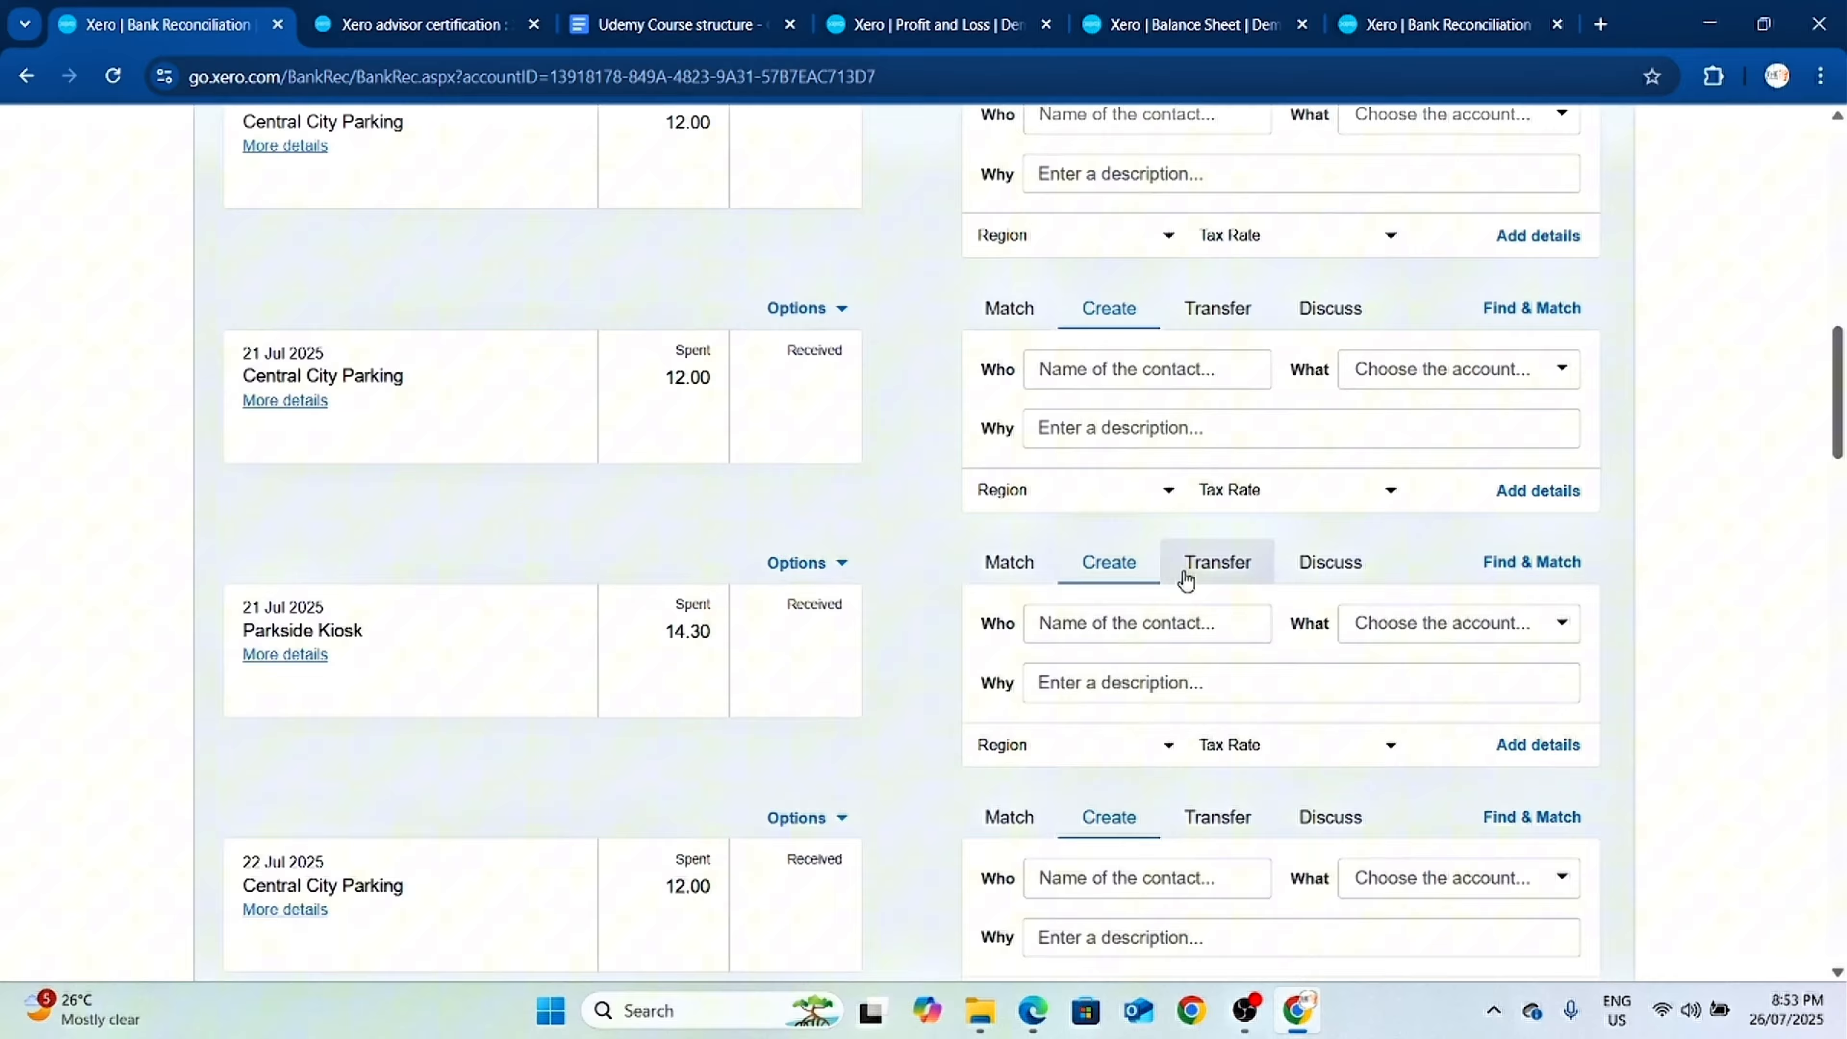
scroll(1188, 582, "up", 9)
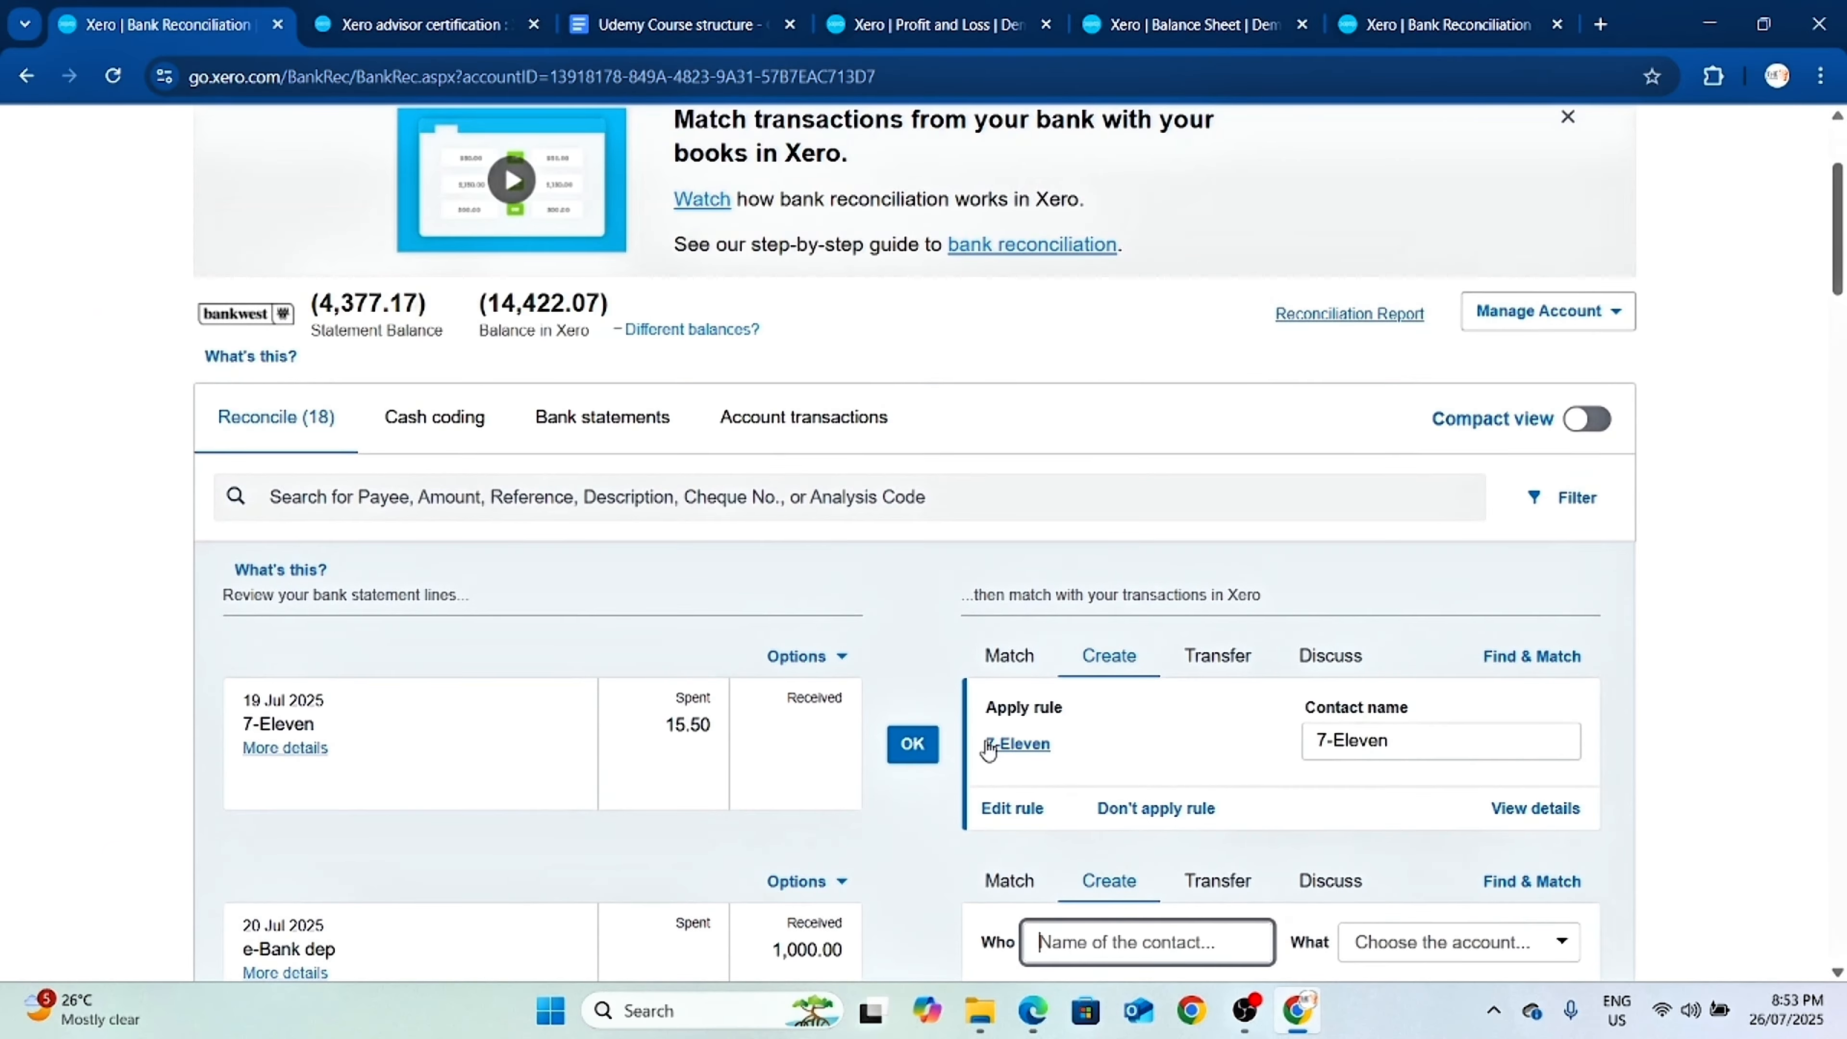
left_click(1673, 662)
scroll(937, 630, "up", 2)
scroll(938, 633, "up", 2)
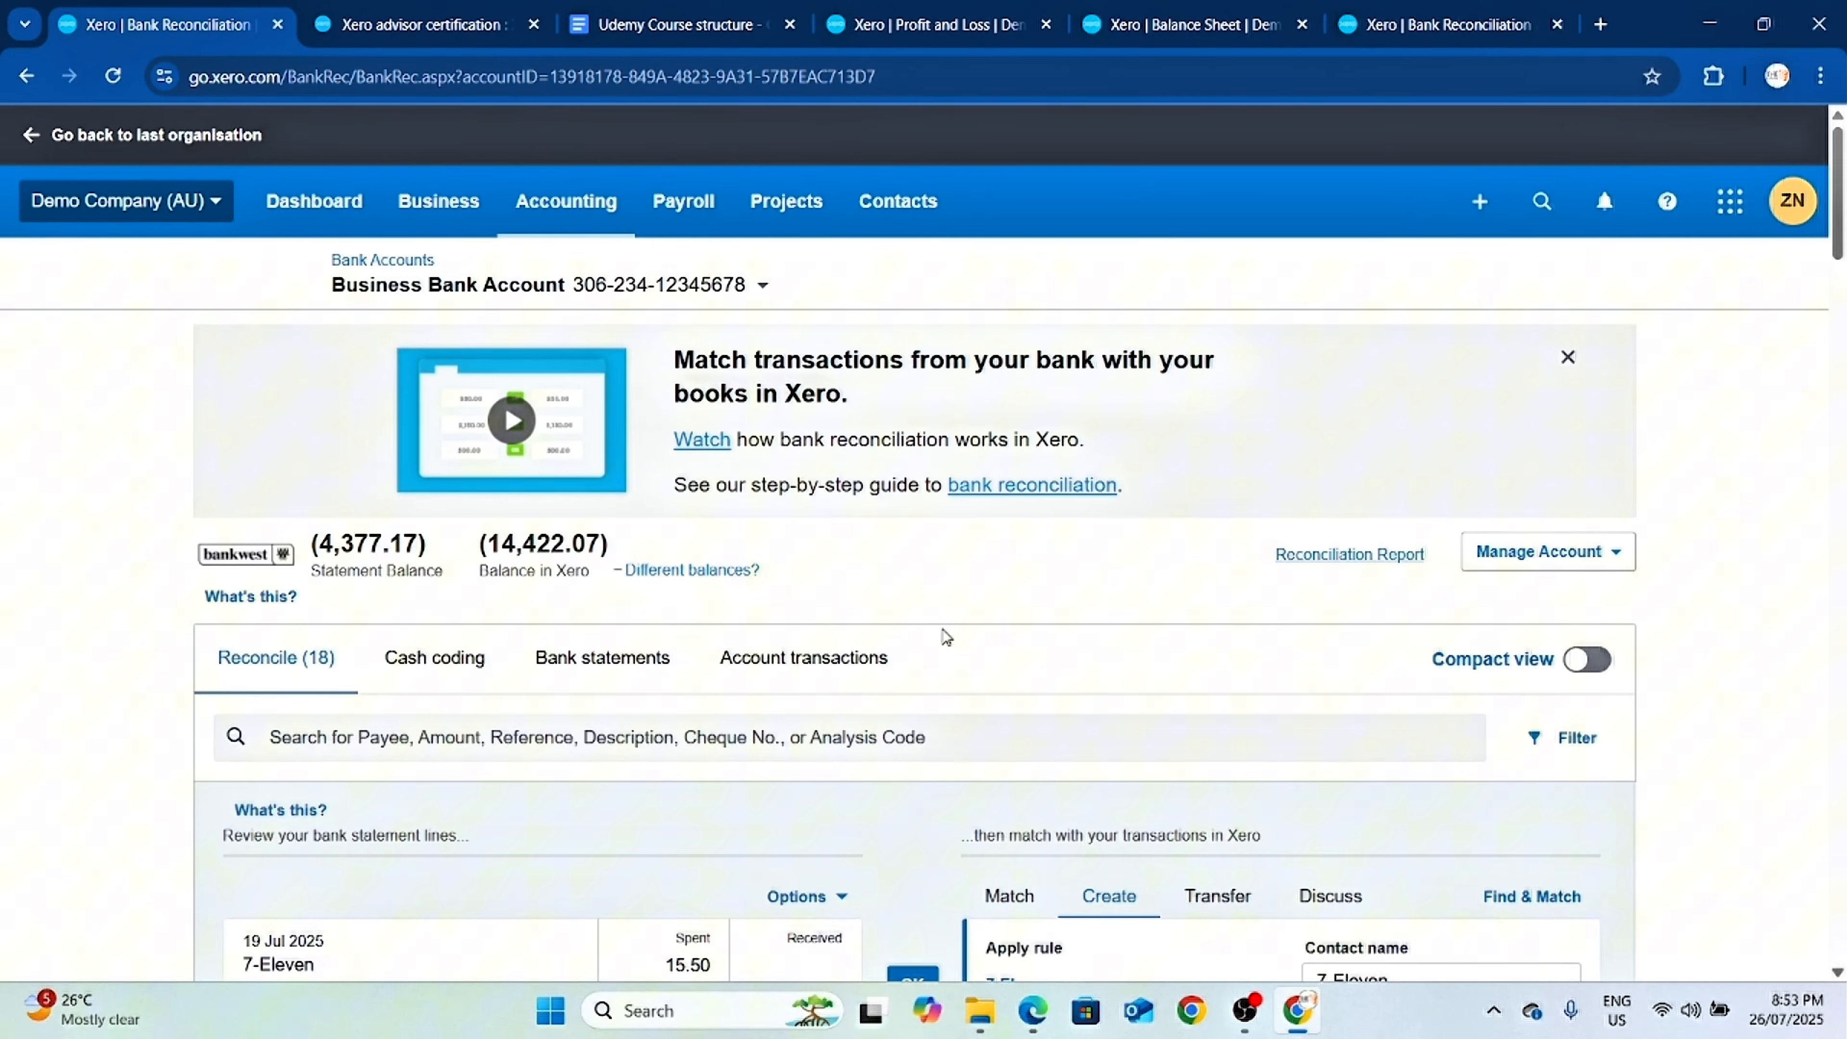
scroll(847, 550, "down", 5)
scroll(550, 482, "up", 3)
scroll(550, 481, "up", 3)
Go to the bank accounts overview and open the list of bank rules for spend money transactions.
left_click(565, 202)
left_click(554, 268)
scroll(756, 437, "down", 2)
left_click(759, 343)
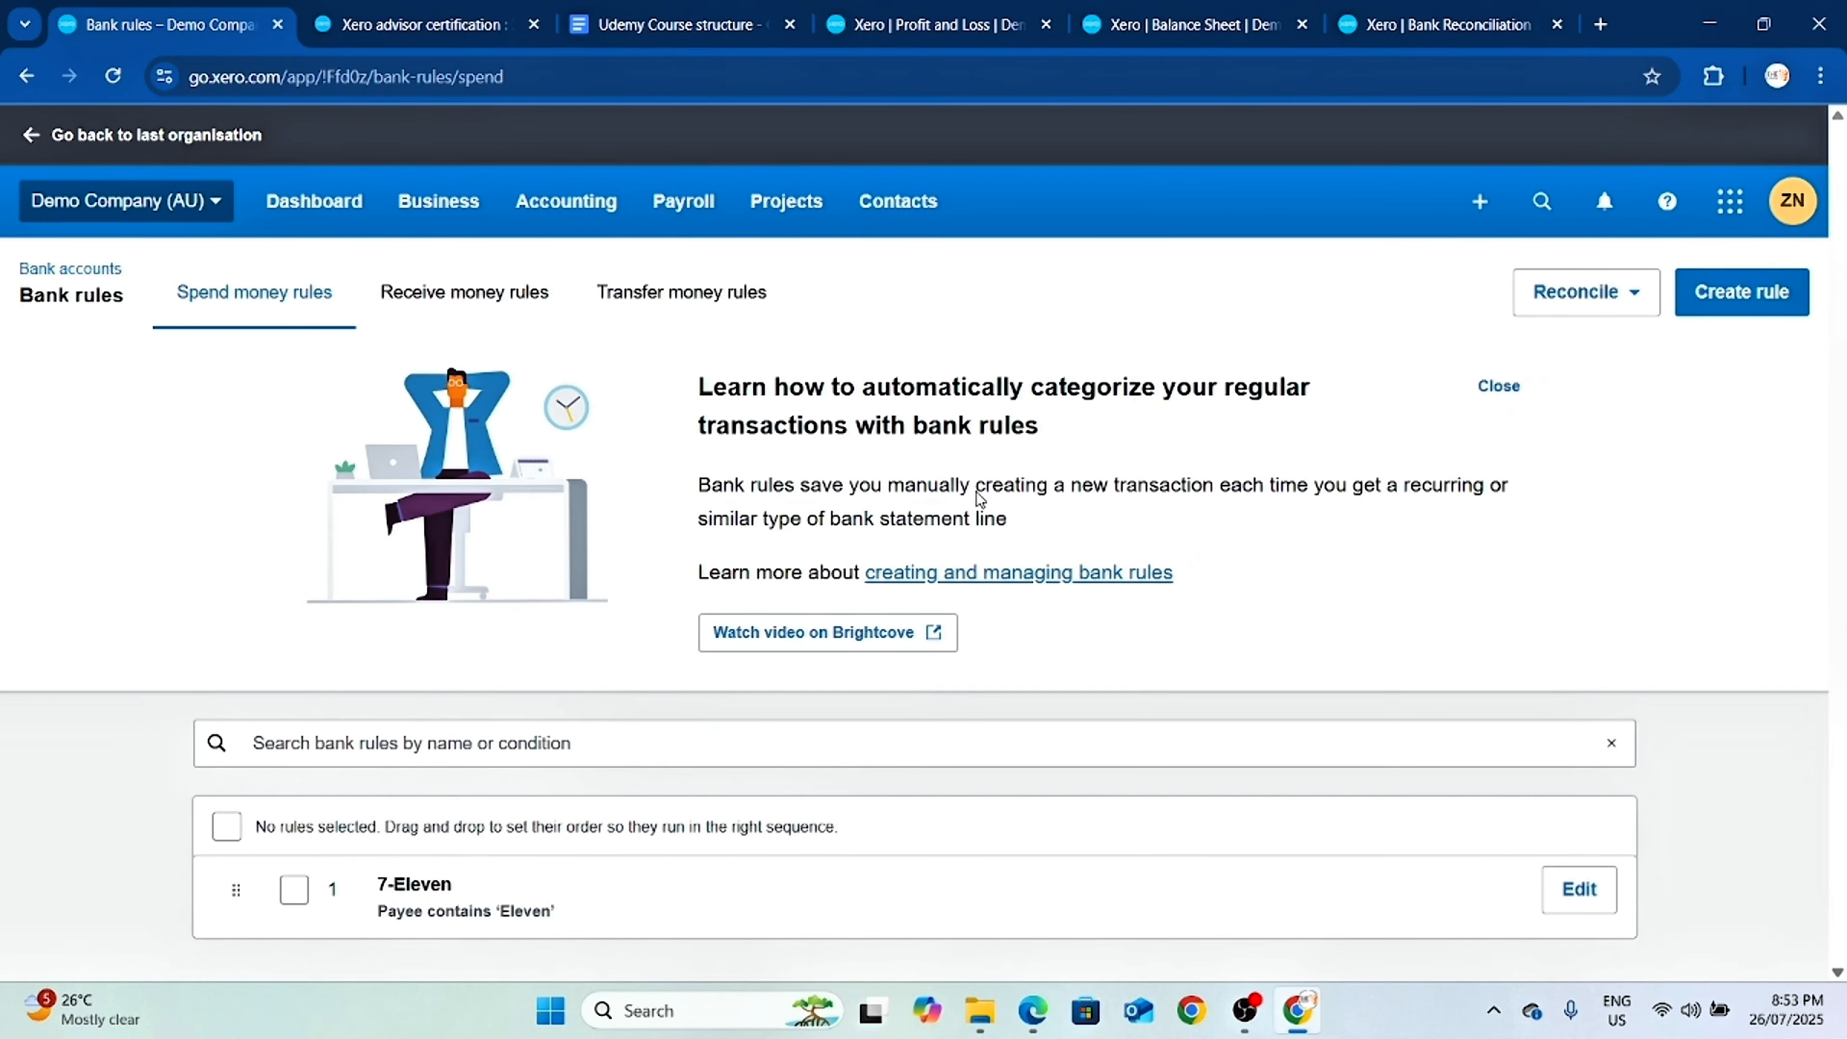
Switch to the browser tab with the Profit and Loss report and open the Business Bank Account's unreconciled statement lines there.
left_click(946, 26)
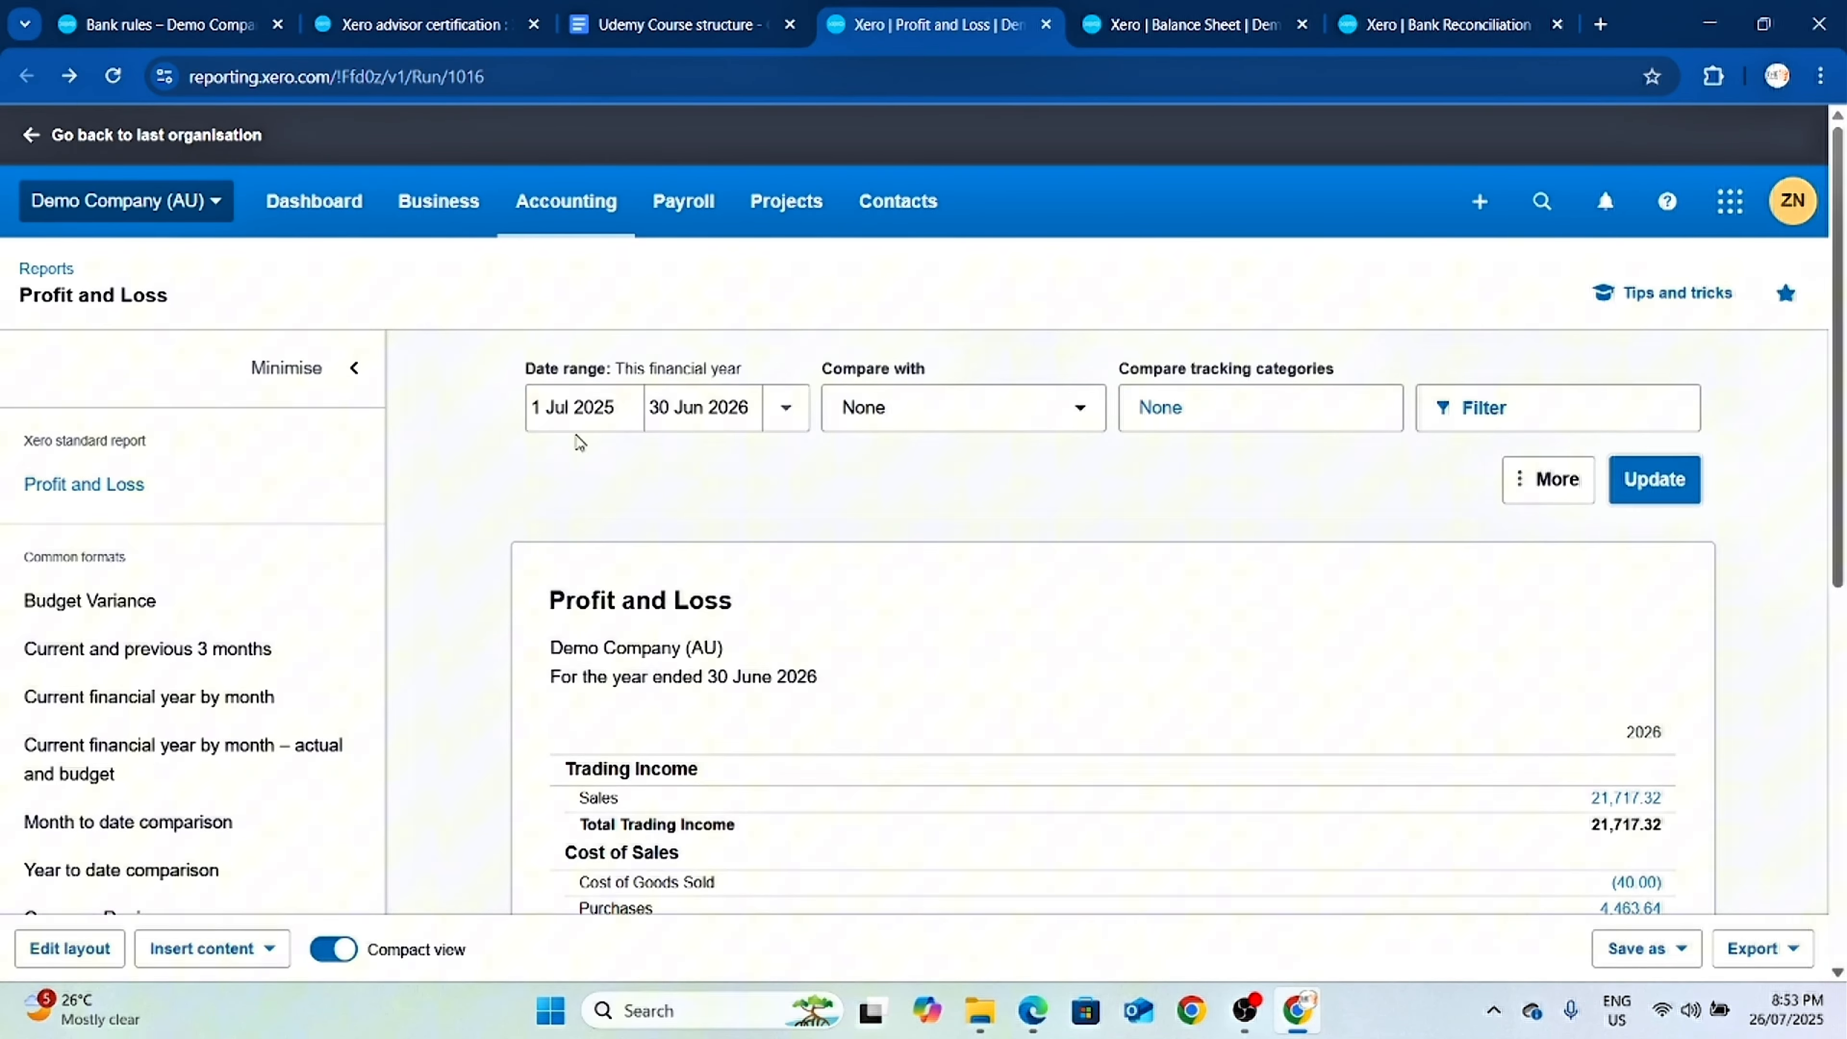
left_click(550, 206)
left_click(571, 271)
left_click(334, 582)
scroll(647, 567, "down", 8)
scroll(837, 635, "up", 1)
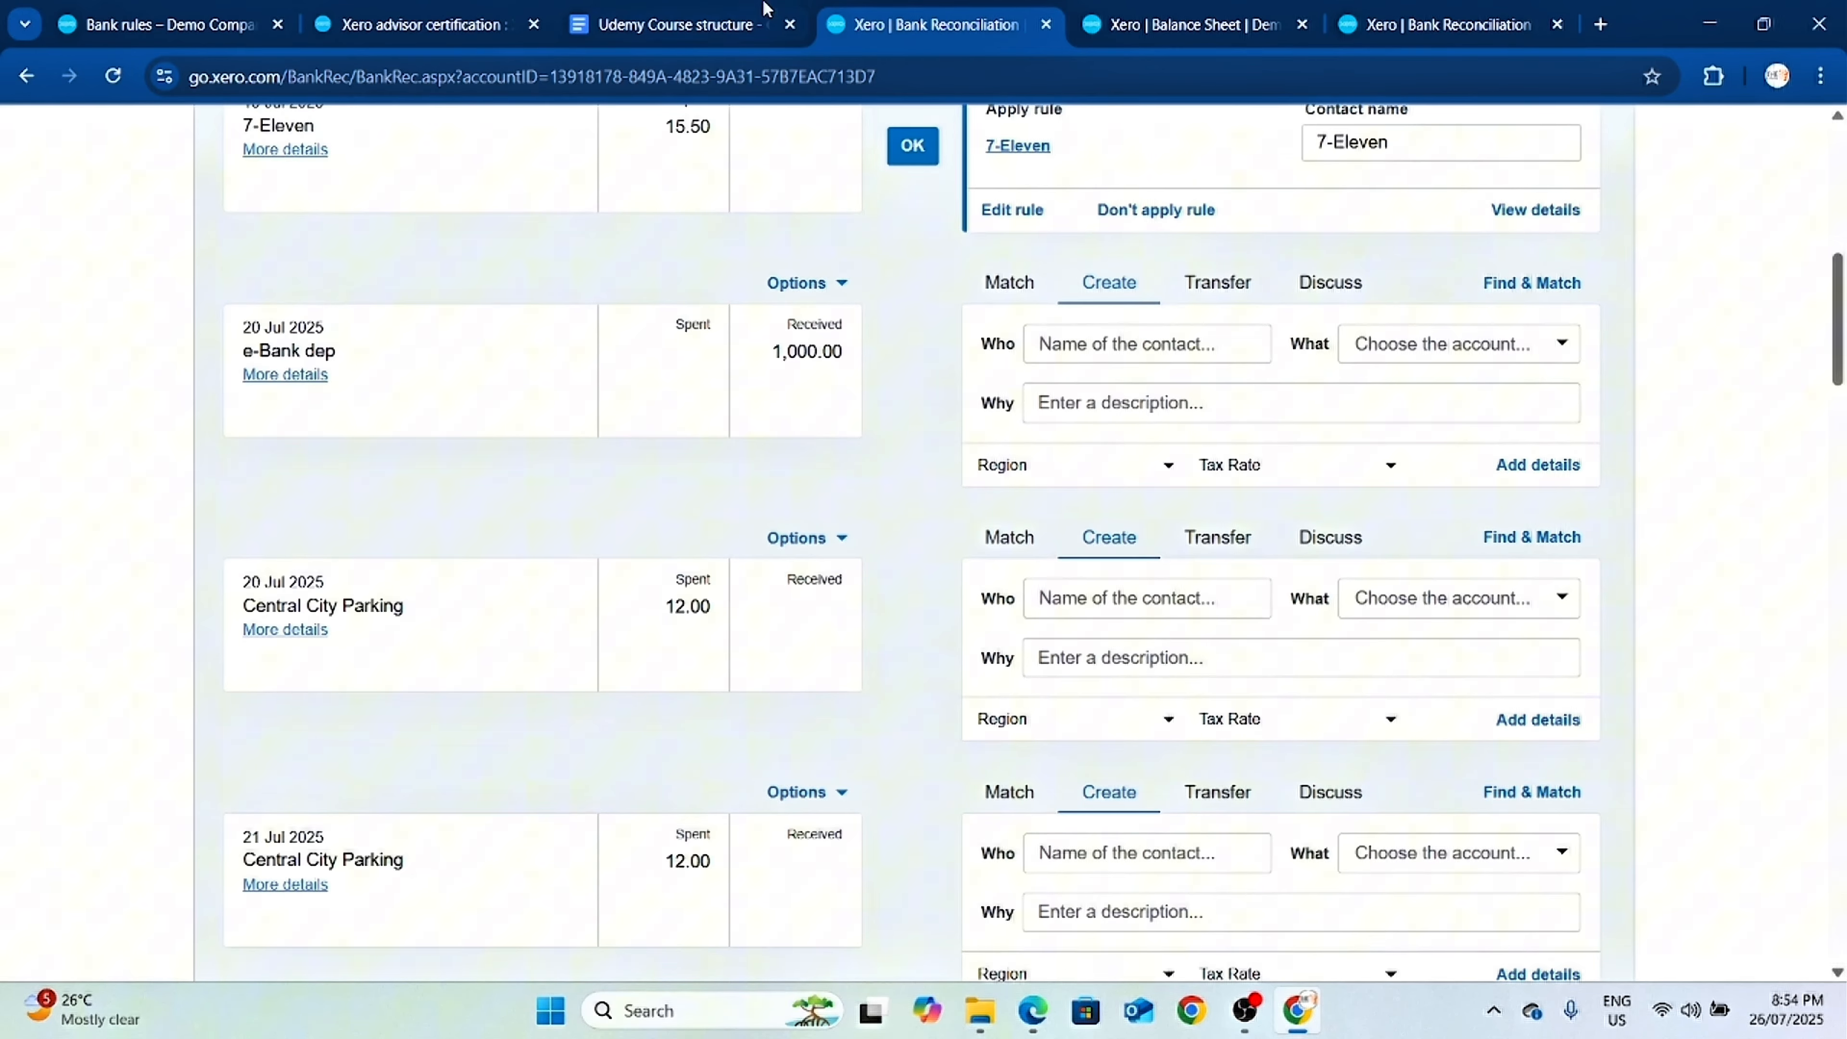
Start a new spend money bank rule and view the field choices for its first condition.
left_click(142, 33)
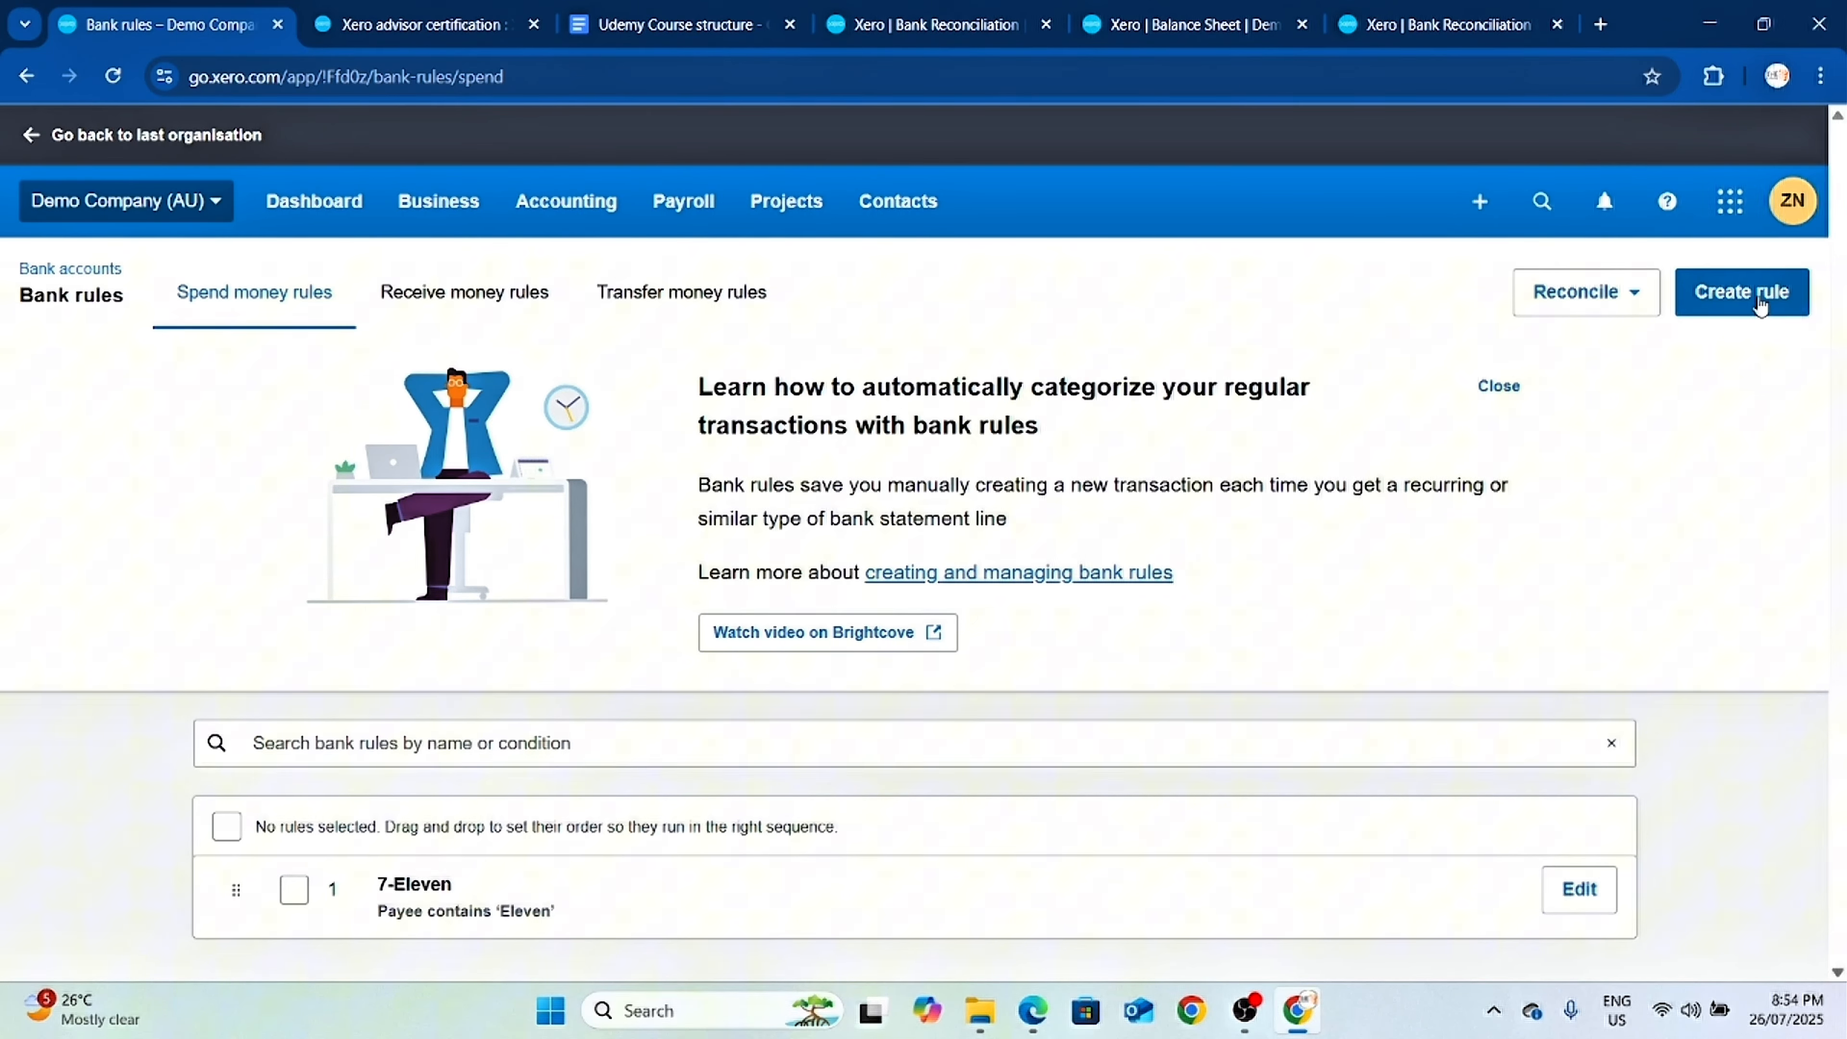
left_click(1737, 300)
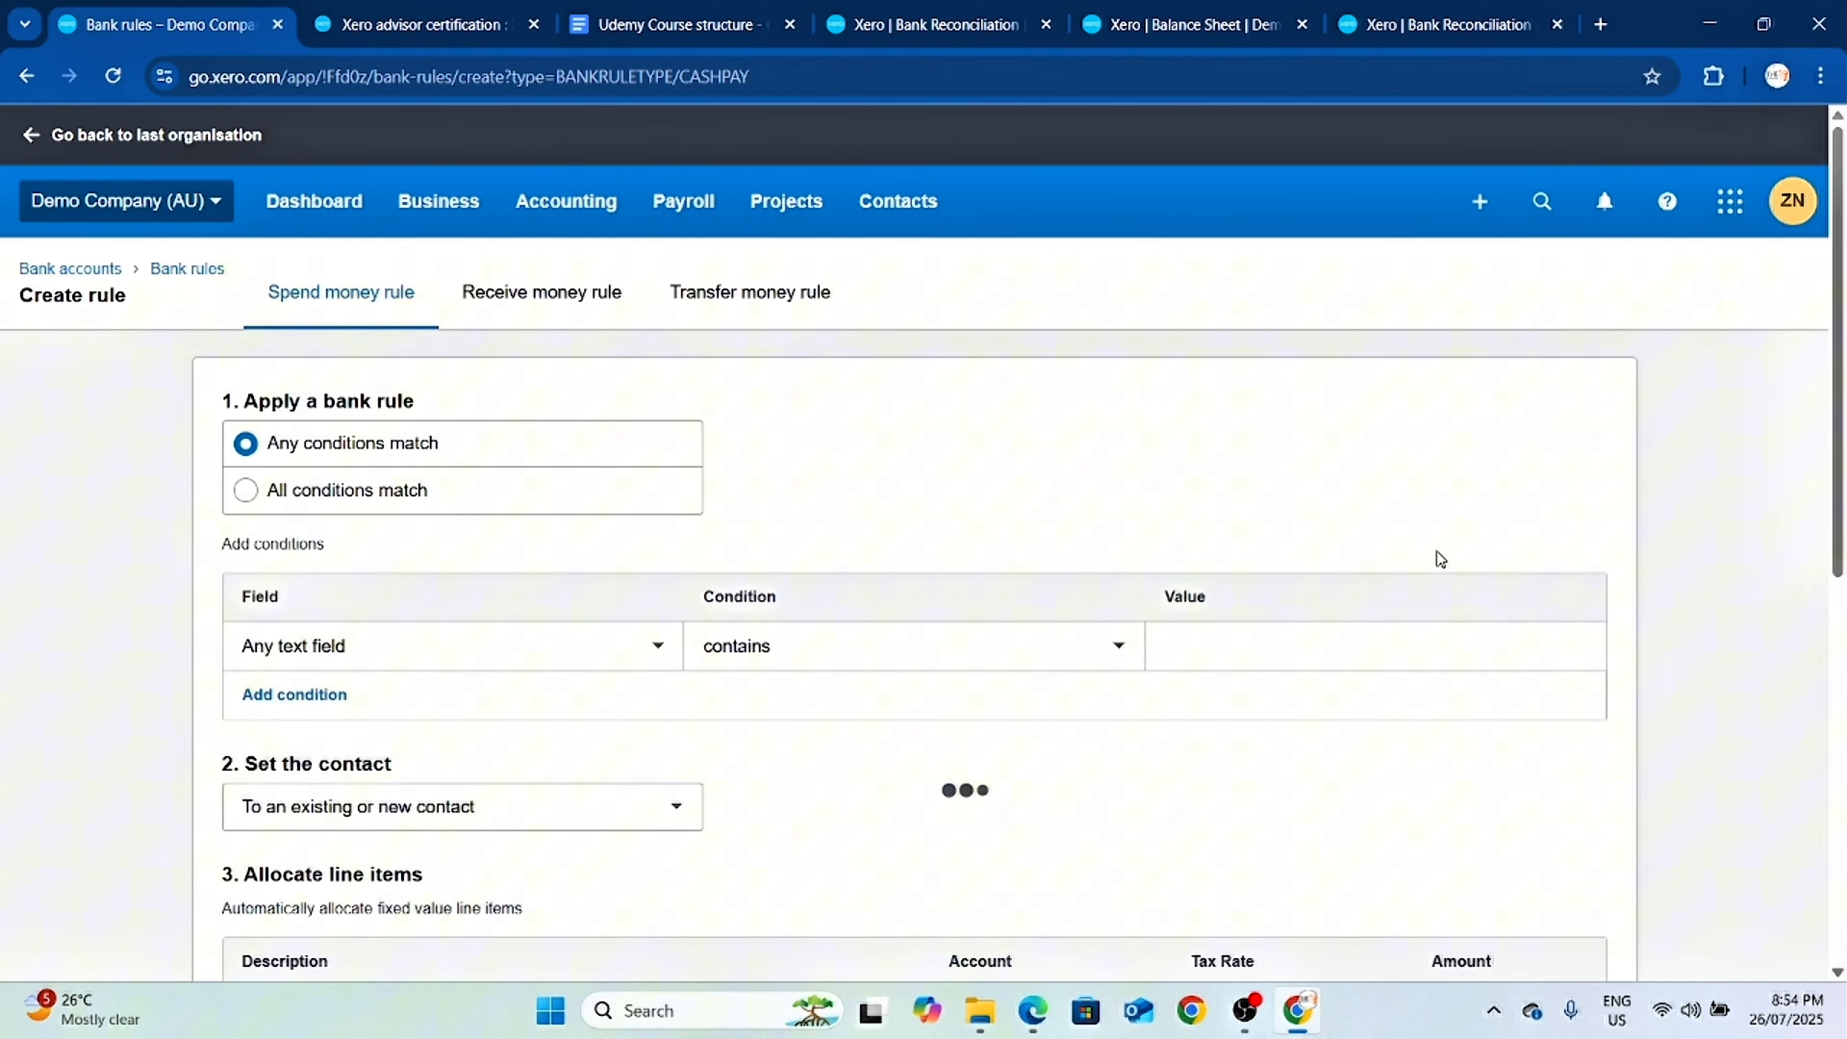
scroll(362, 490, "down", 1)
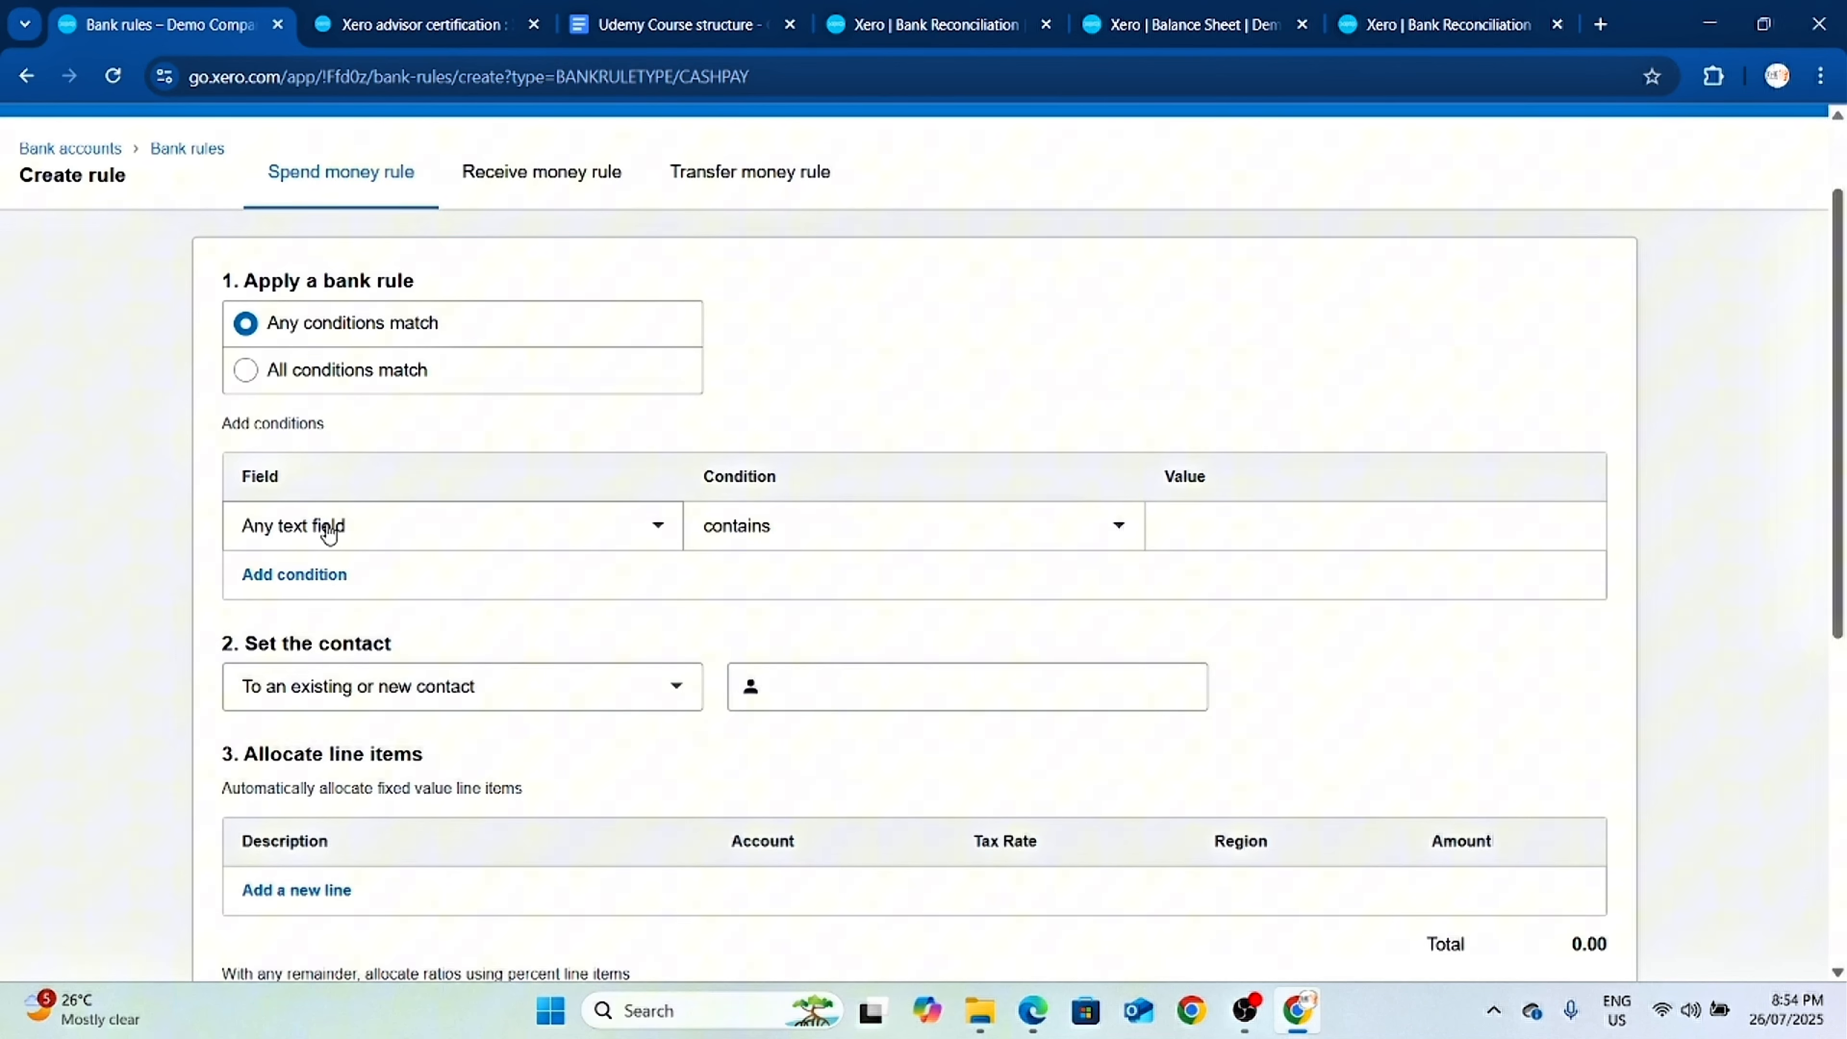
left_click(408, 539)
left_click(527, 542)
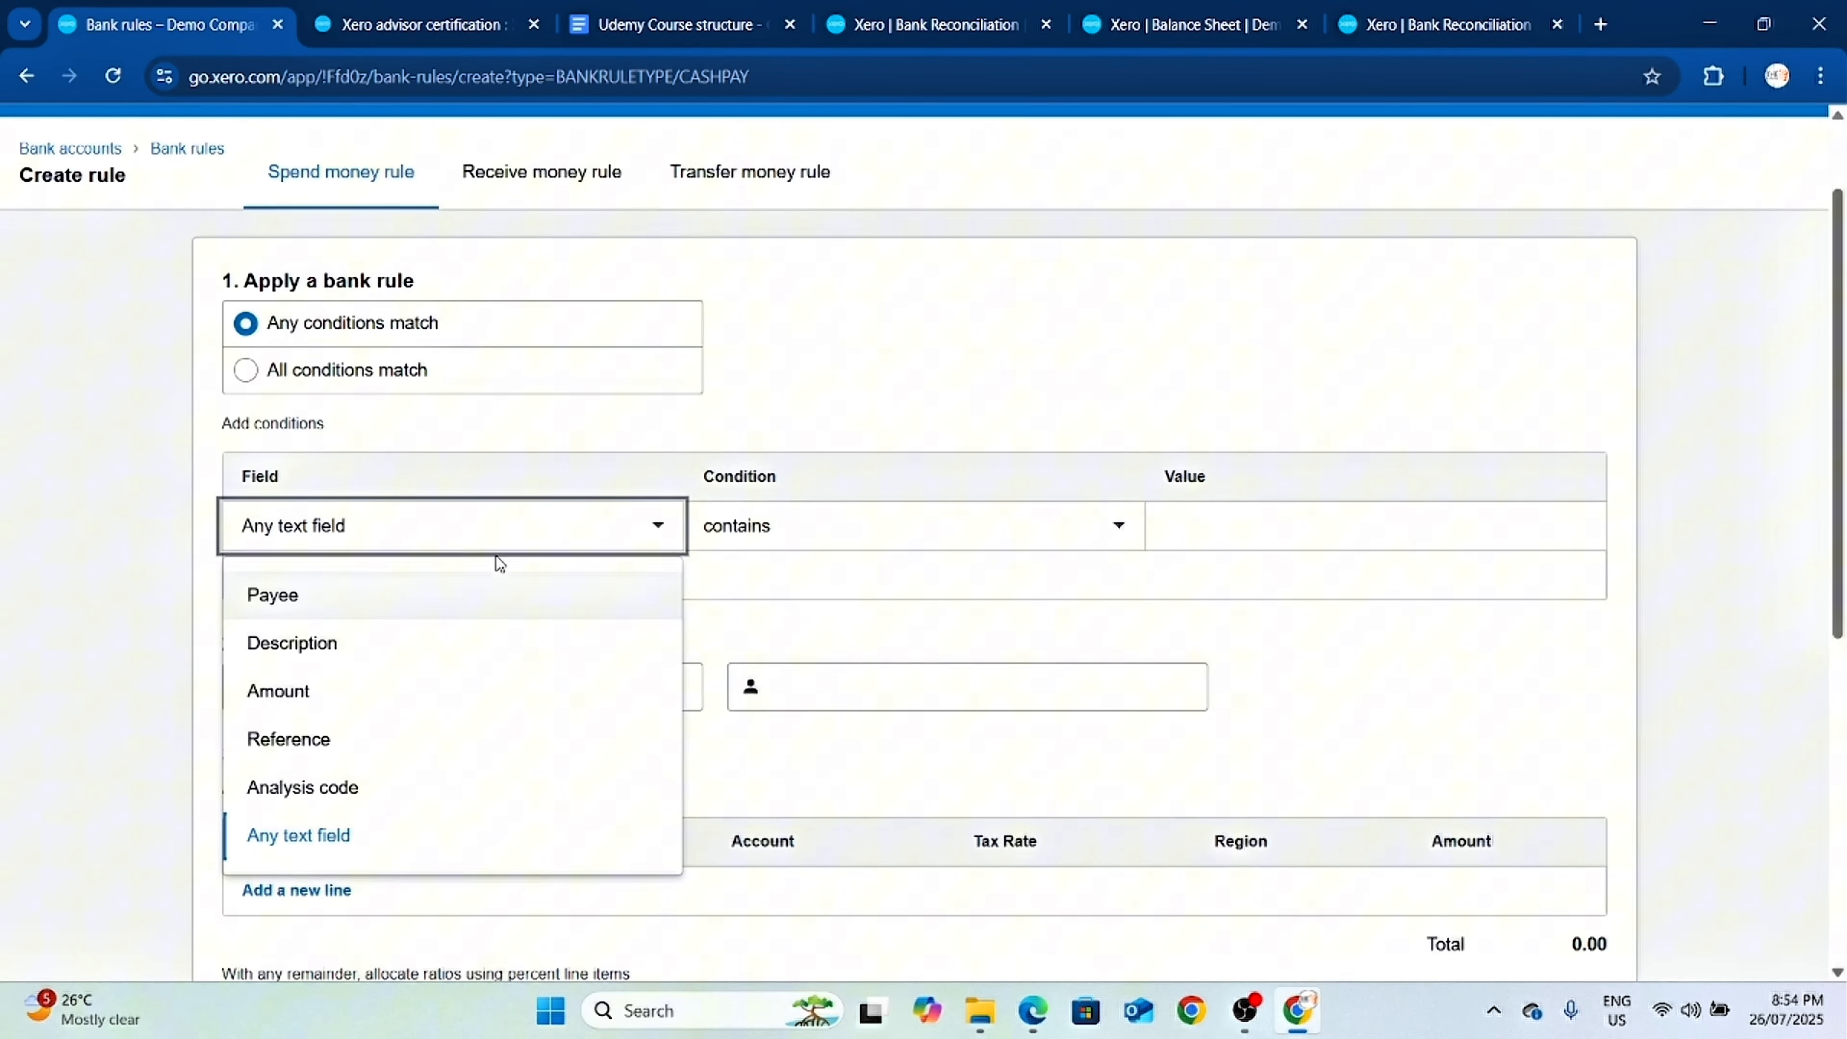
left_click(815, 606)
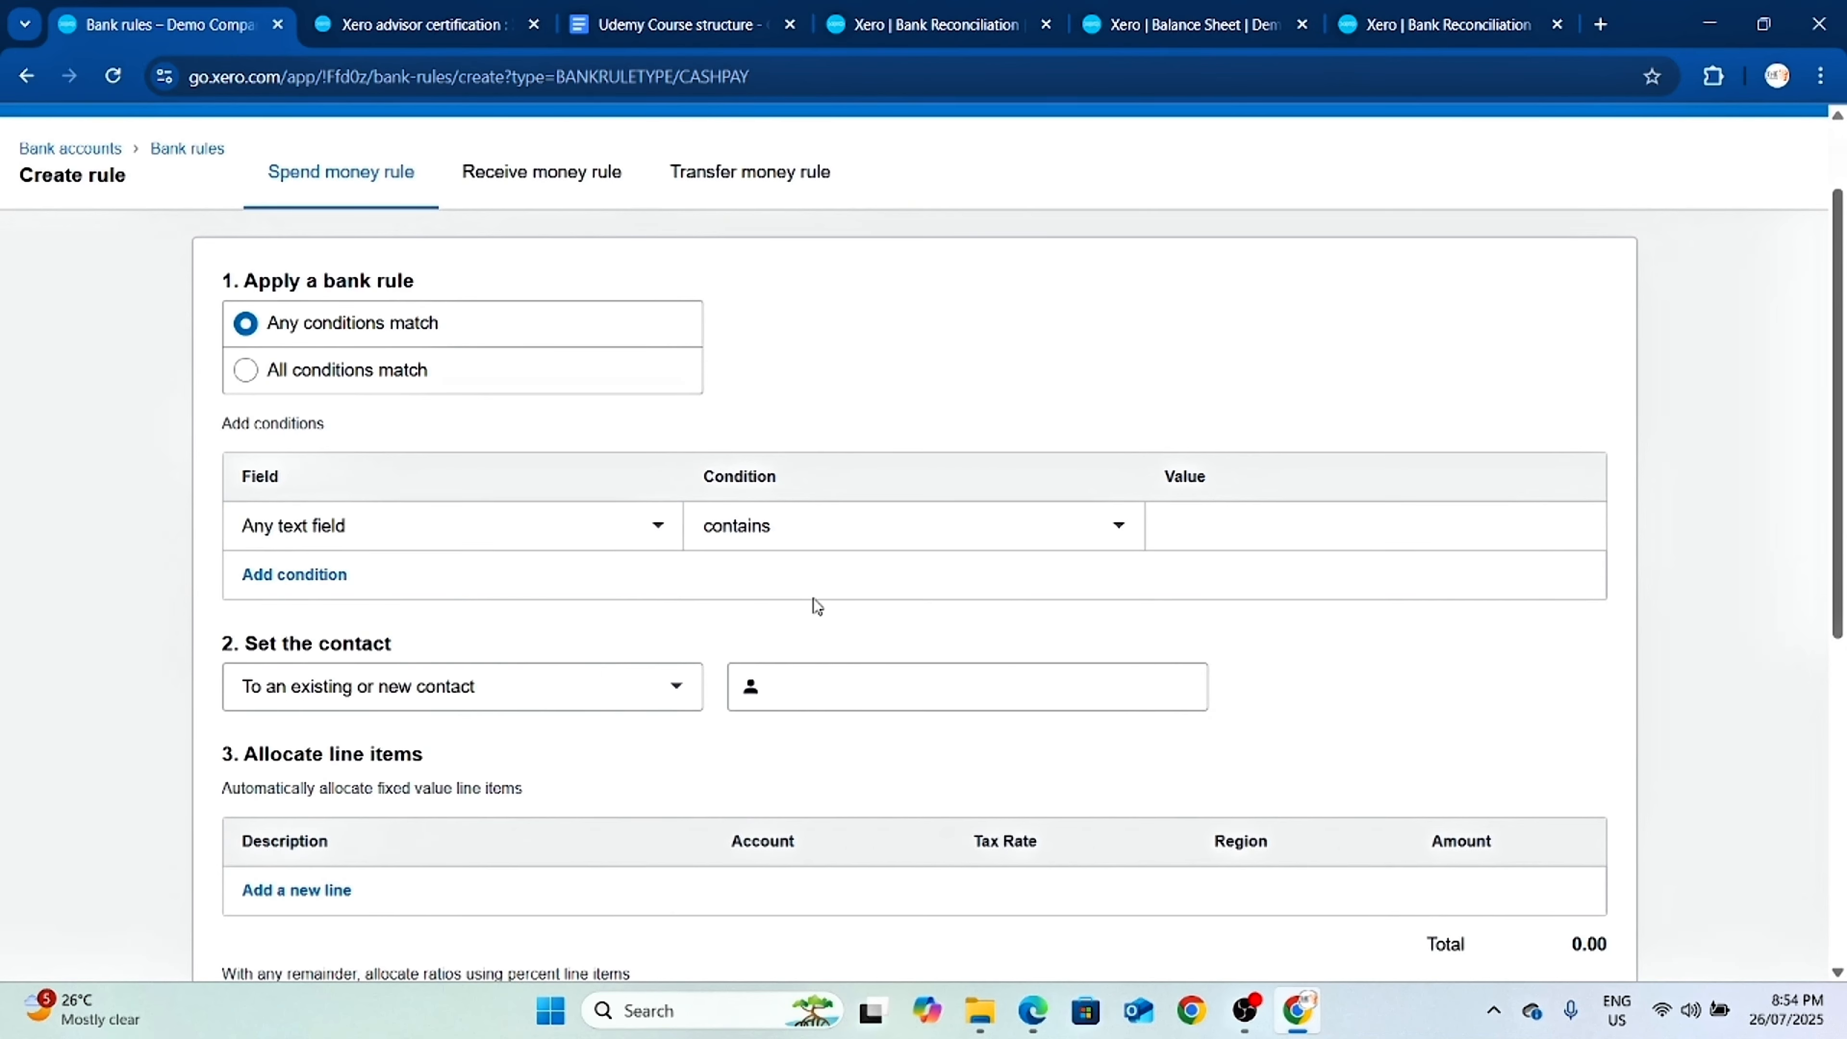
Check the parking payee's wording in the bank statement lines and enter Central as the condition's value.
left_click(1188, 525)
left_click(992, 30)
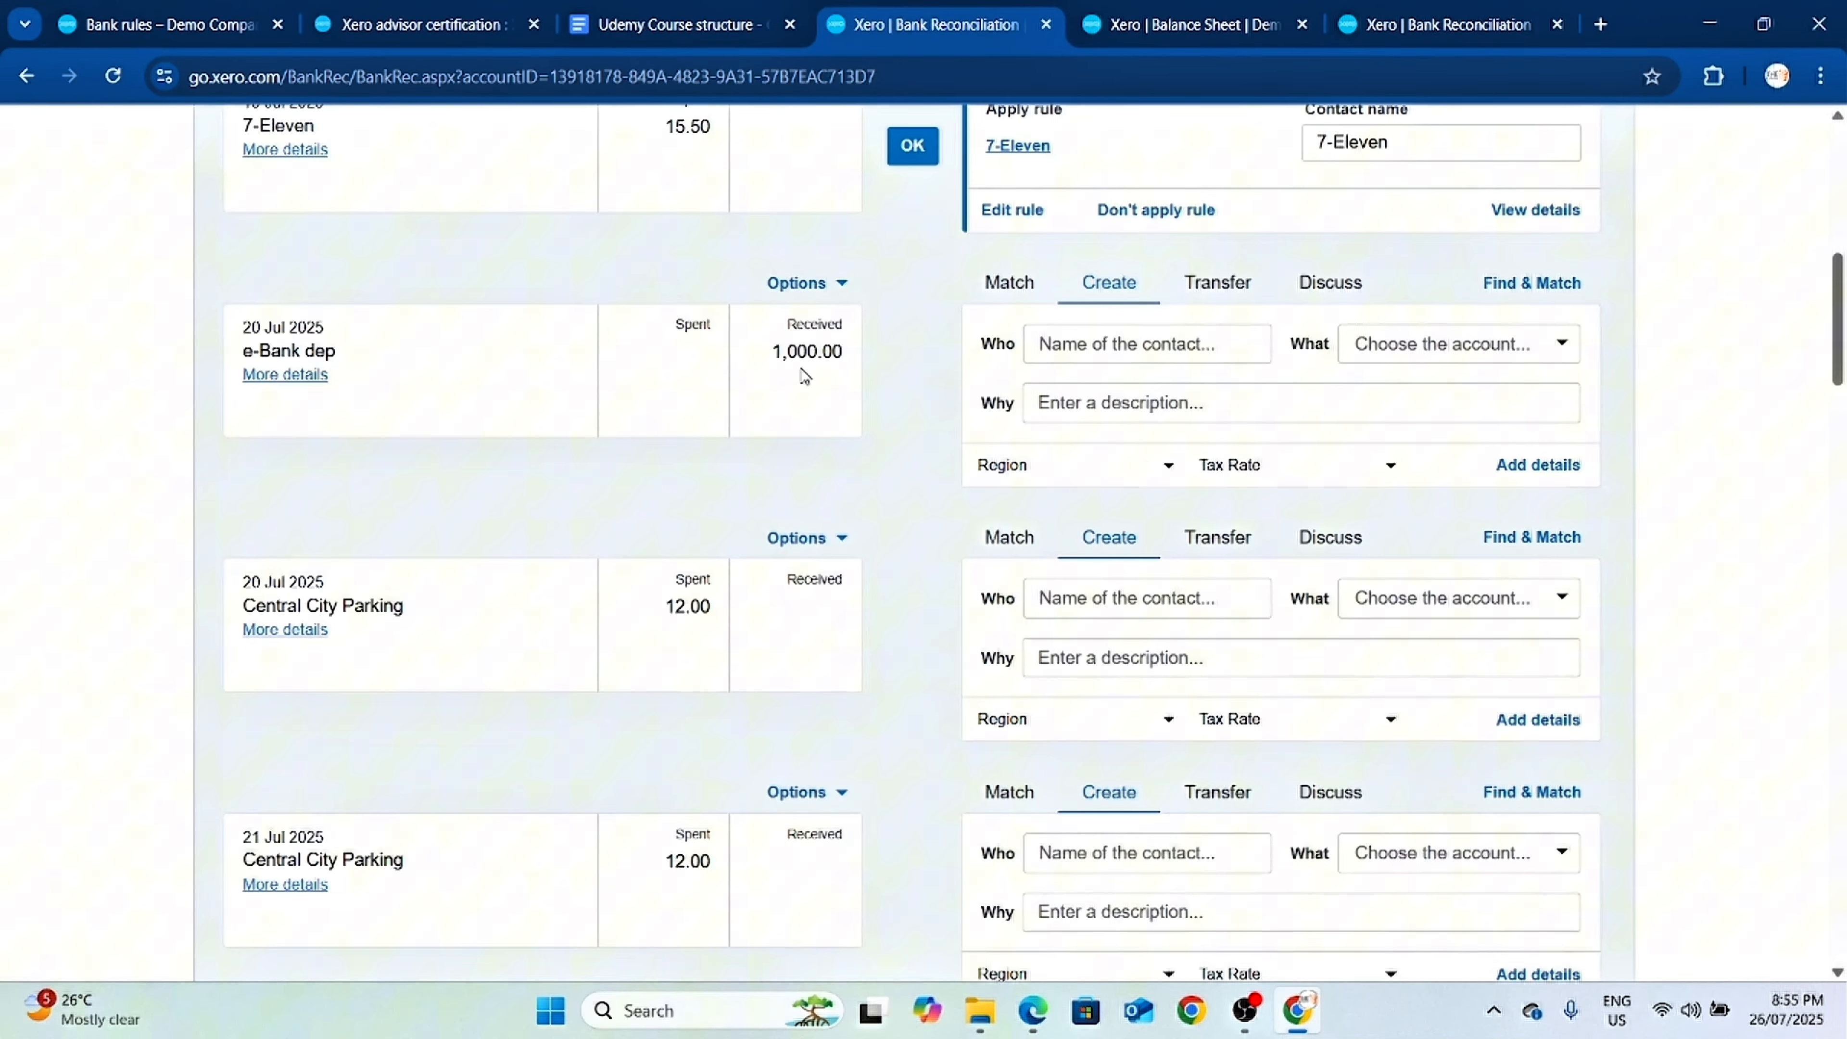
left_click(166, 27)
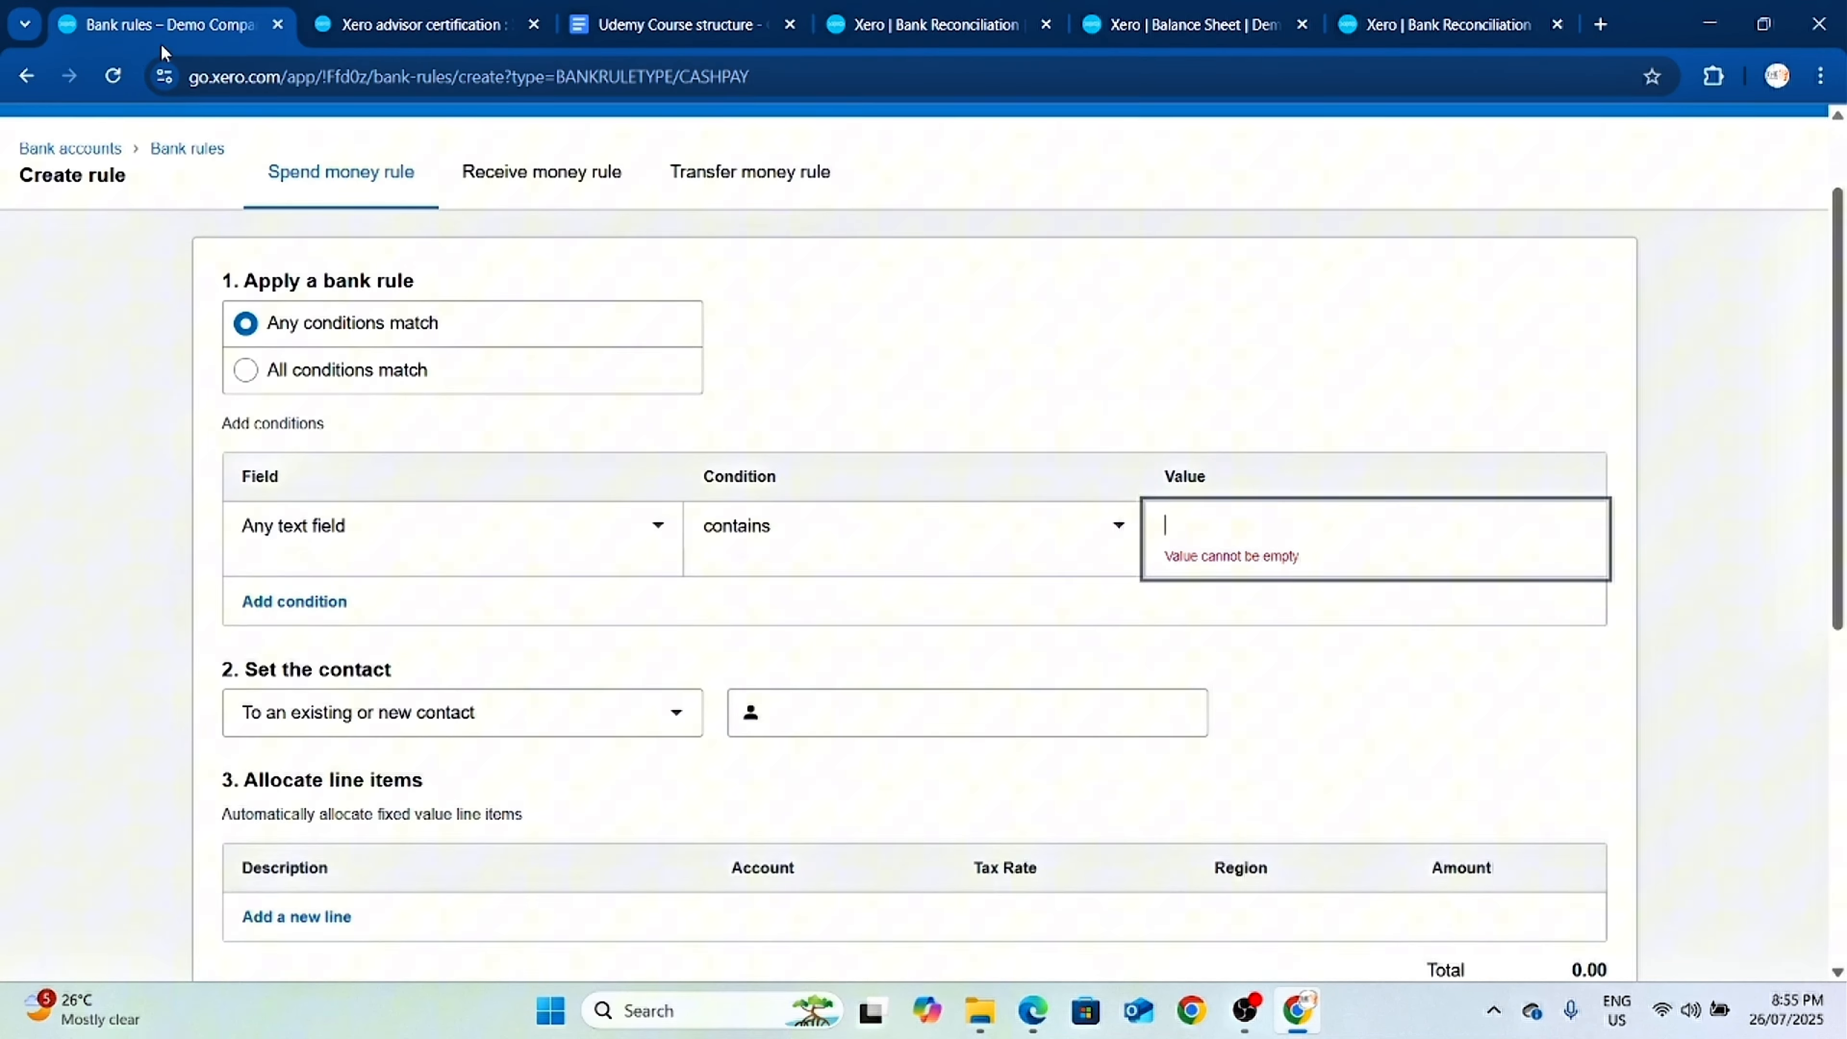
type("Central")
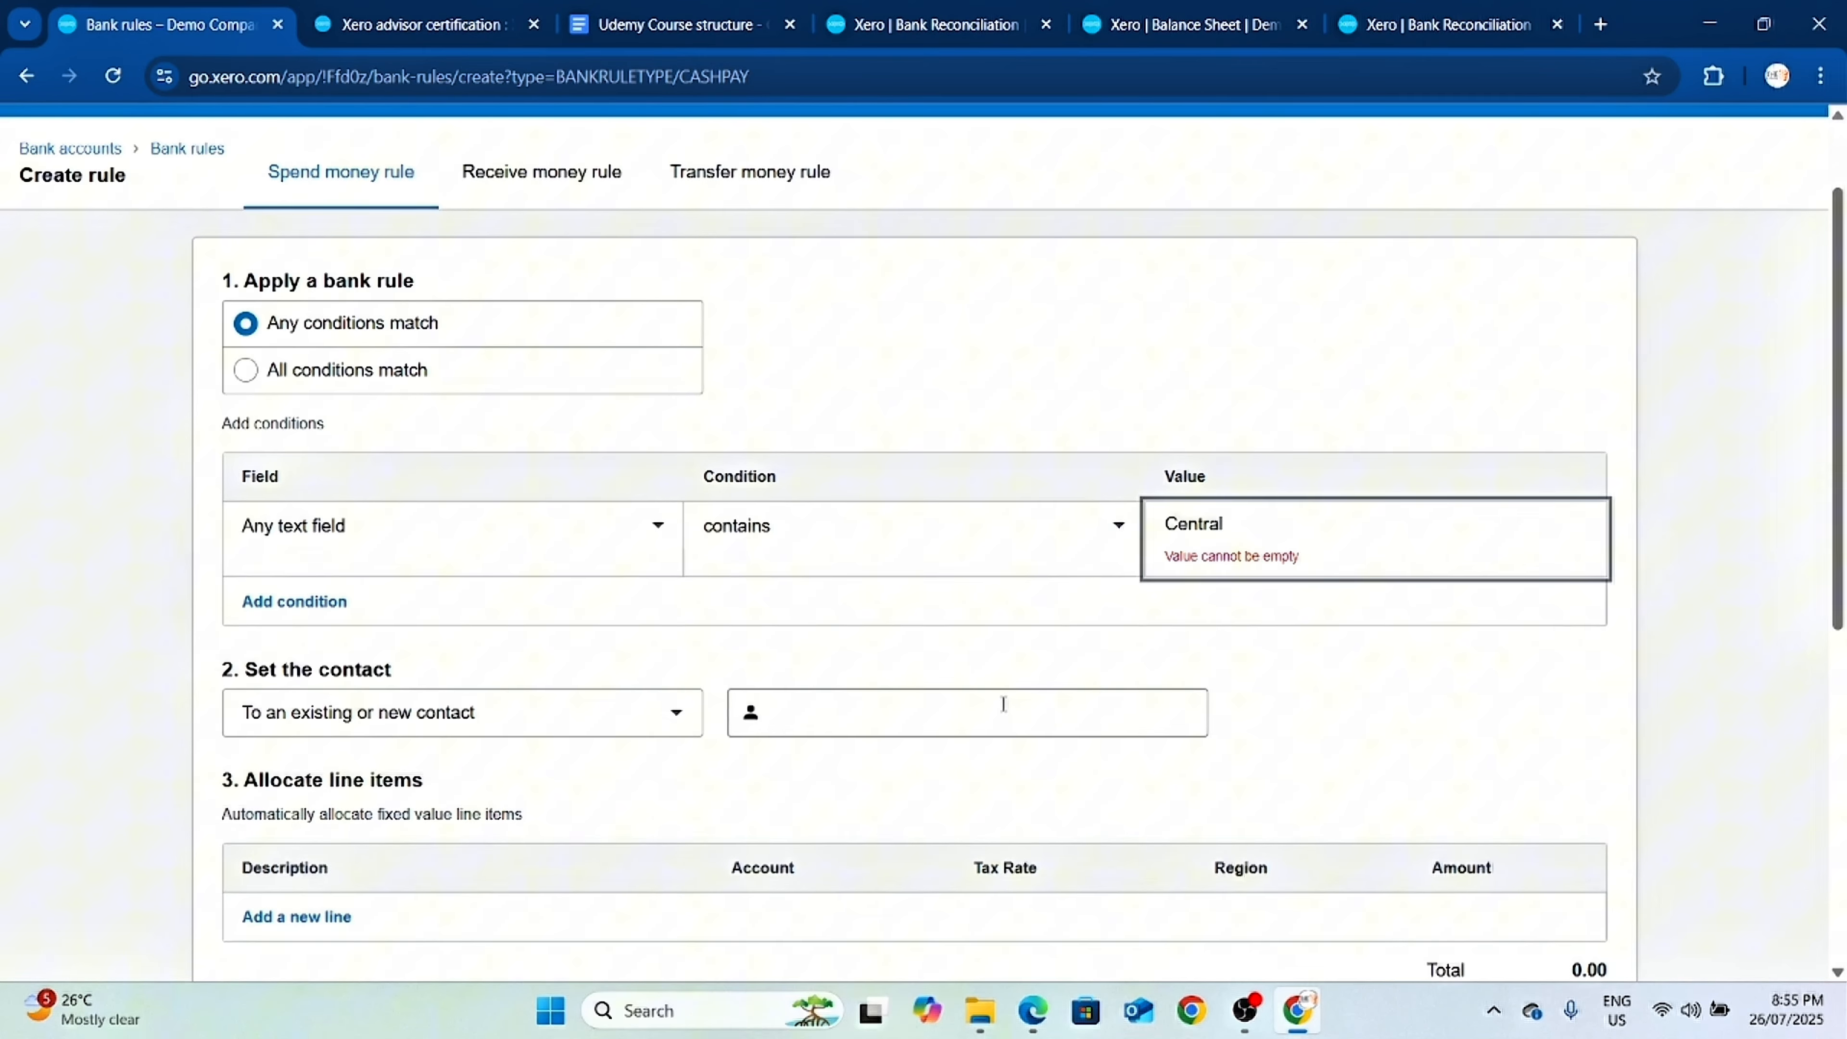
key("Tab")
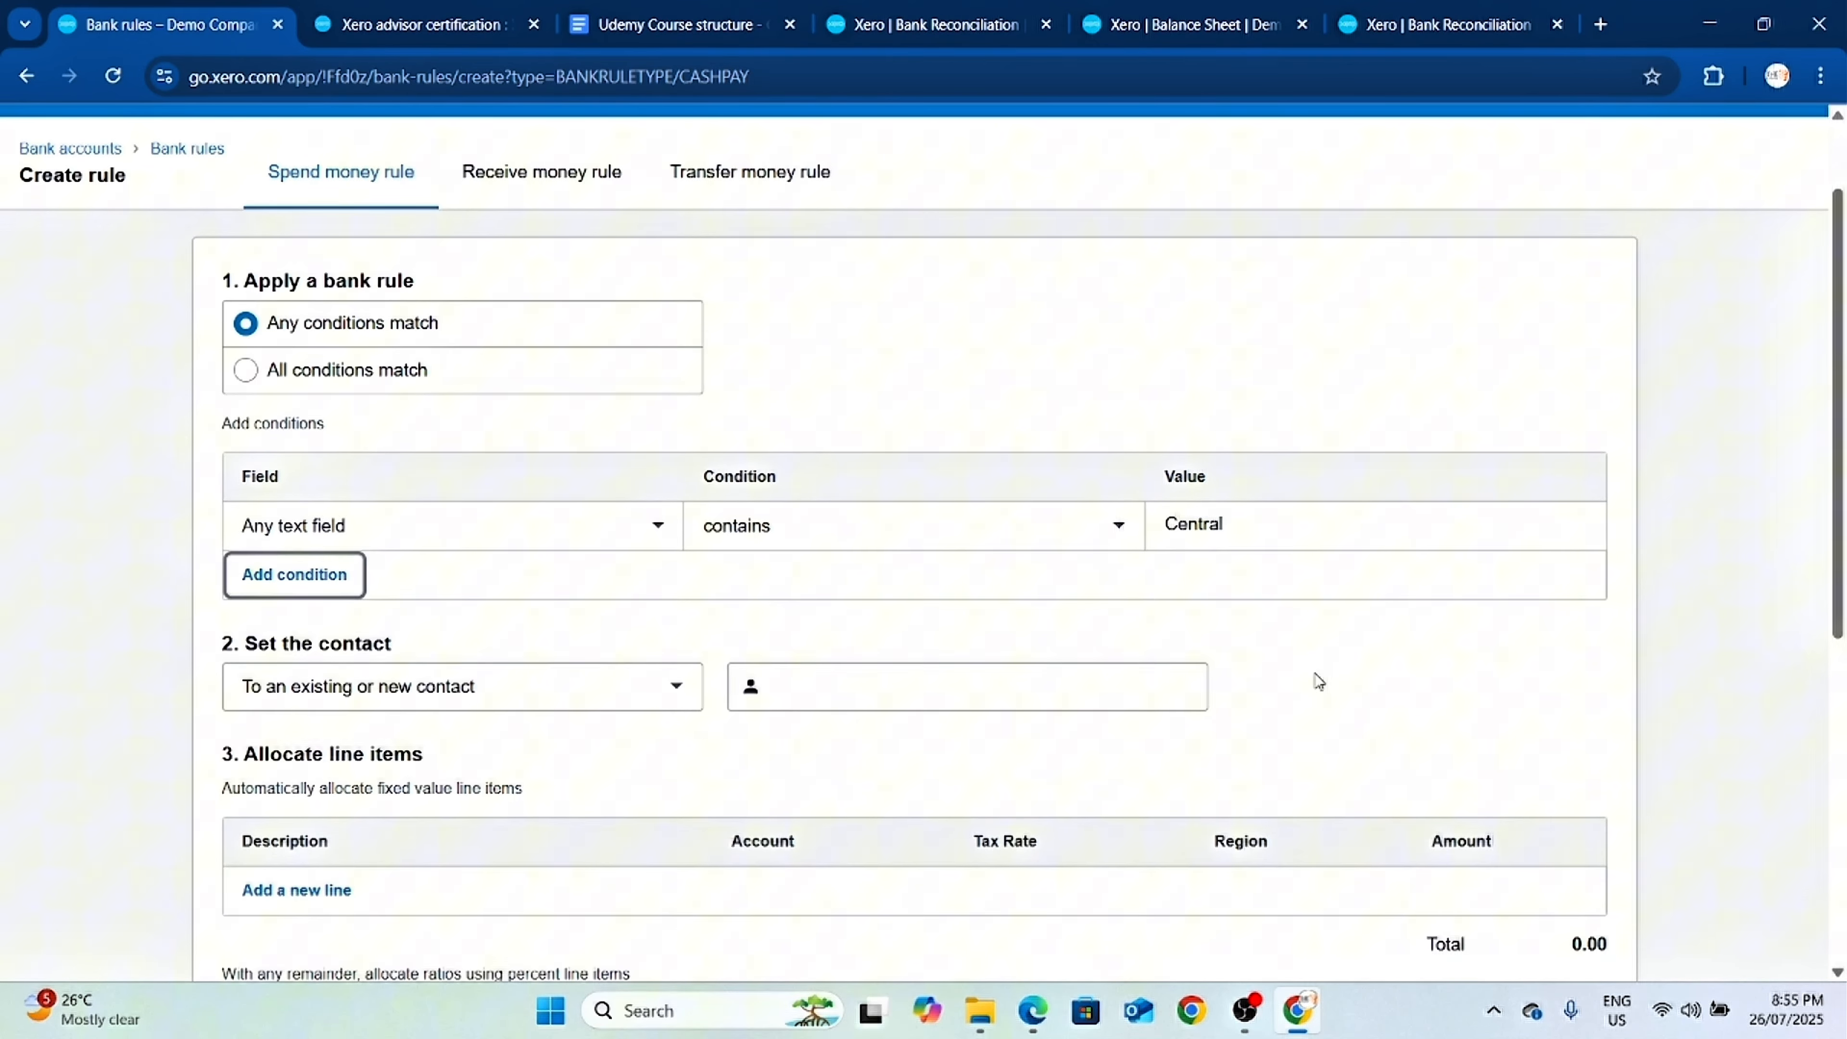
left_click(325, 576)
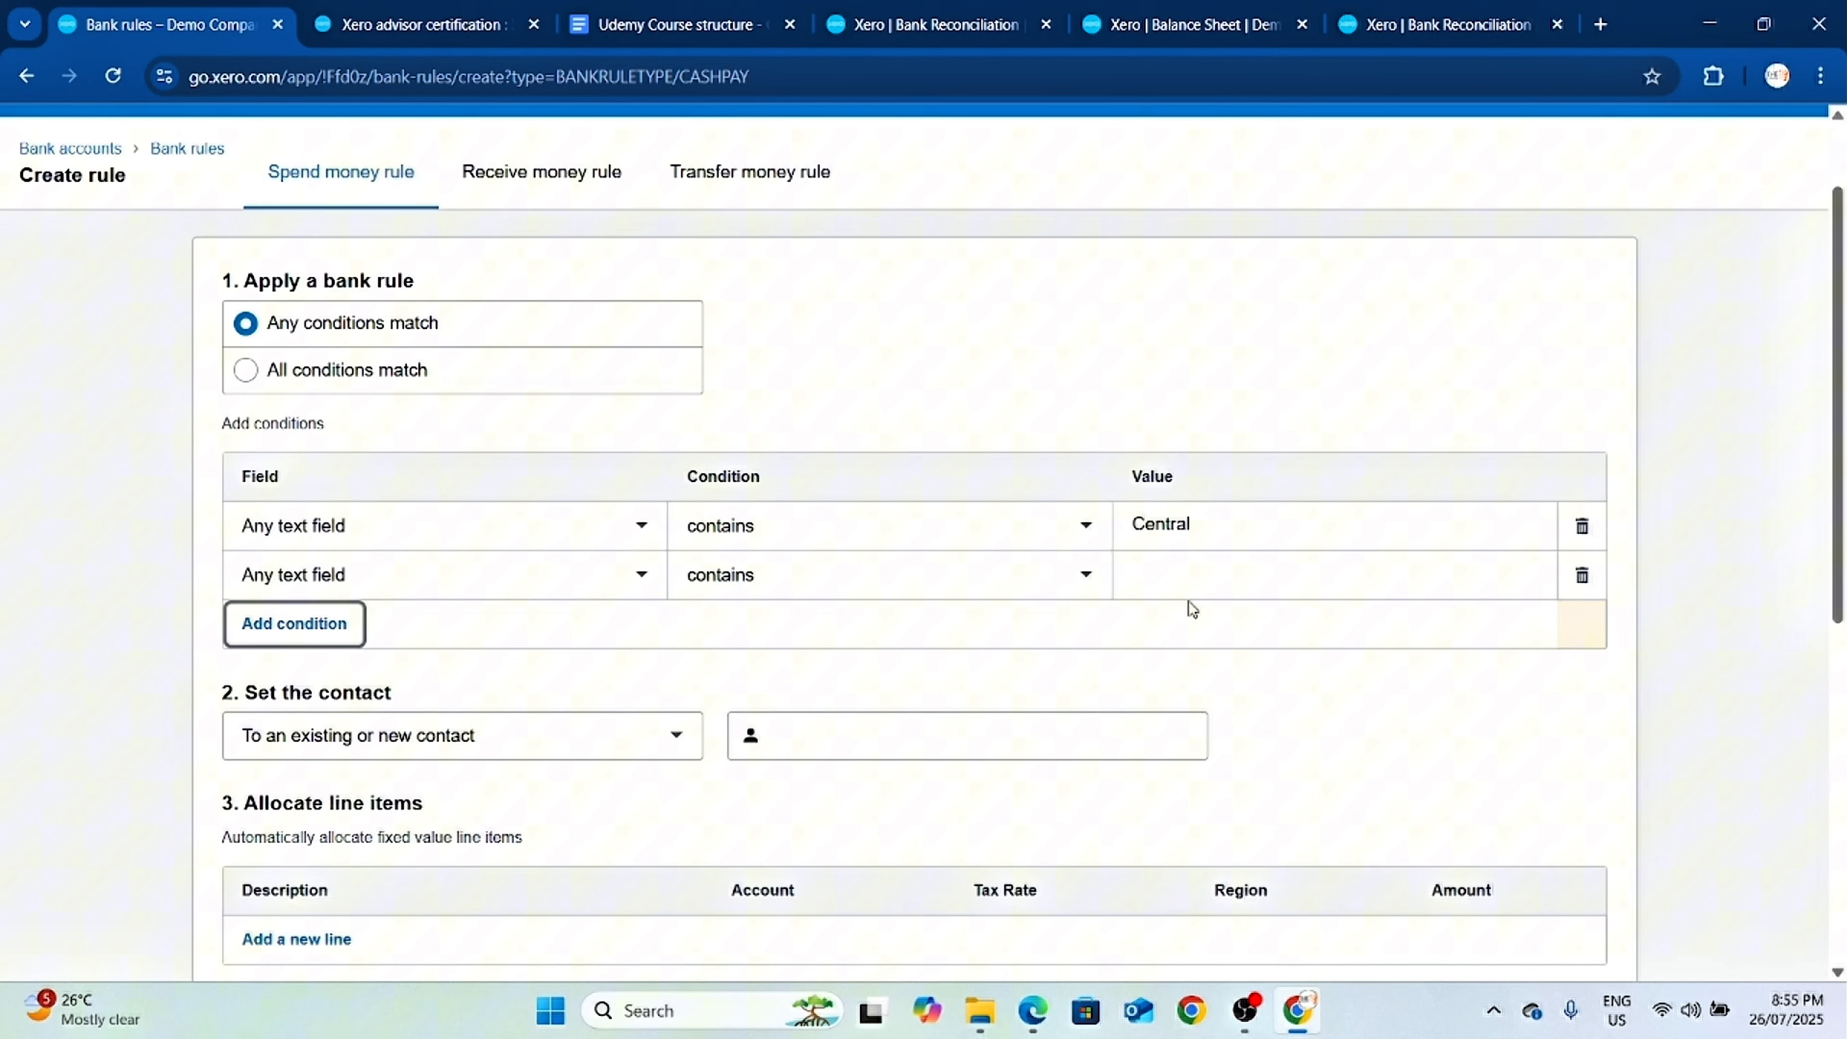
left_click(1201, 583)
type("City")
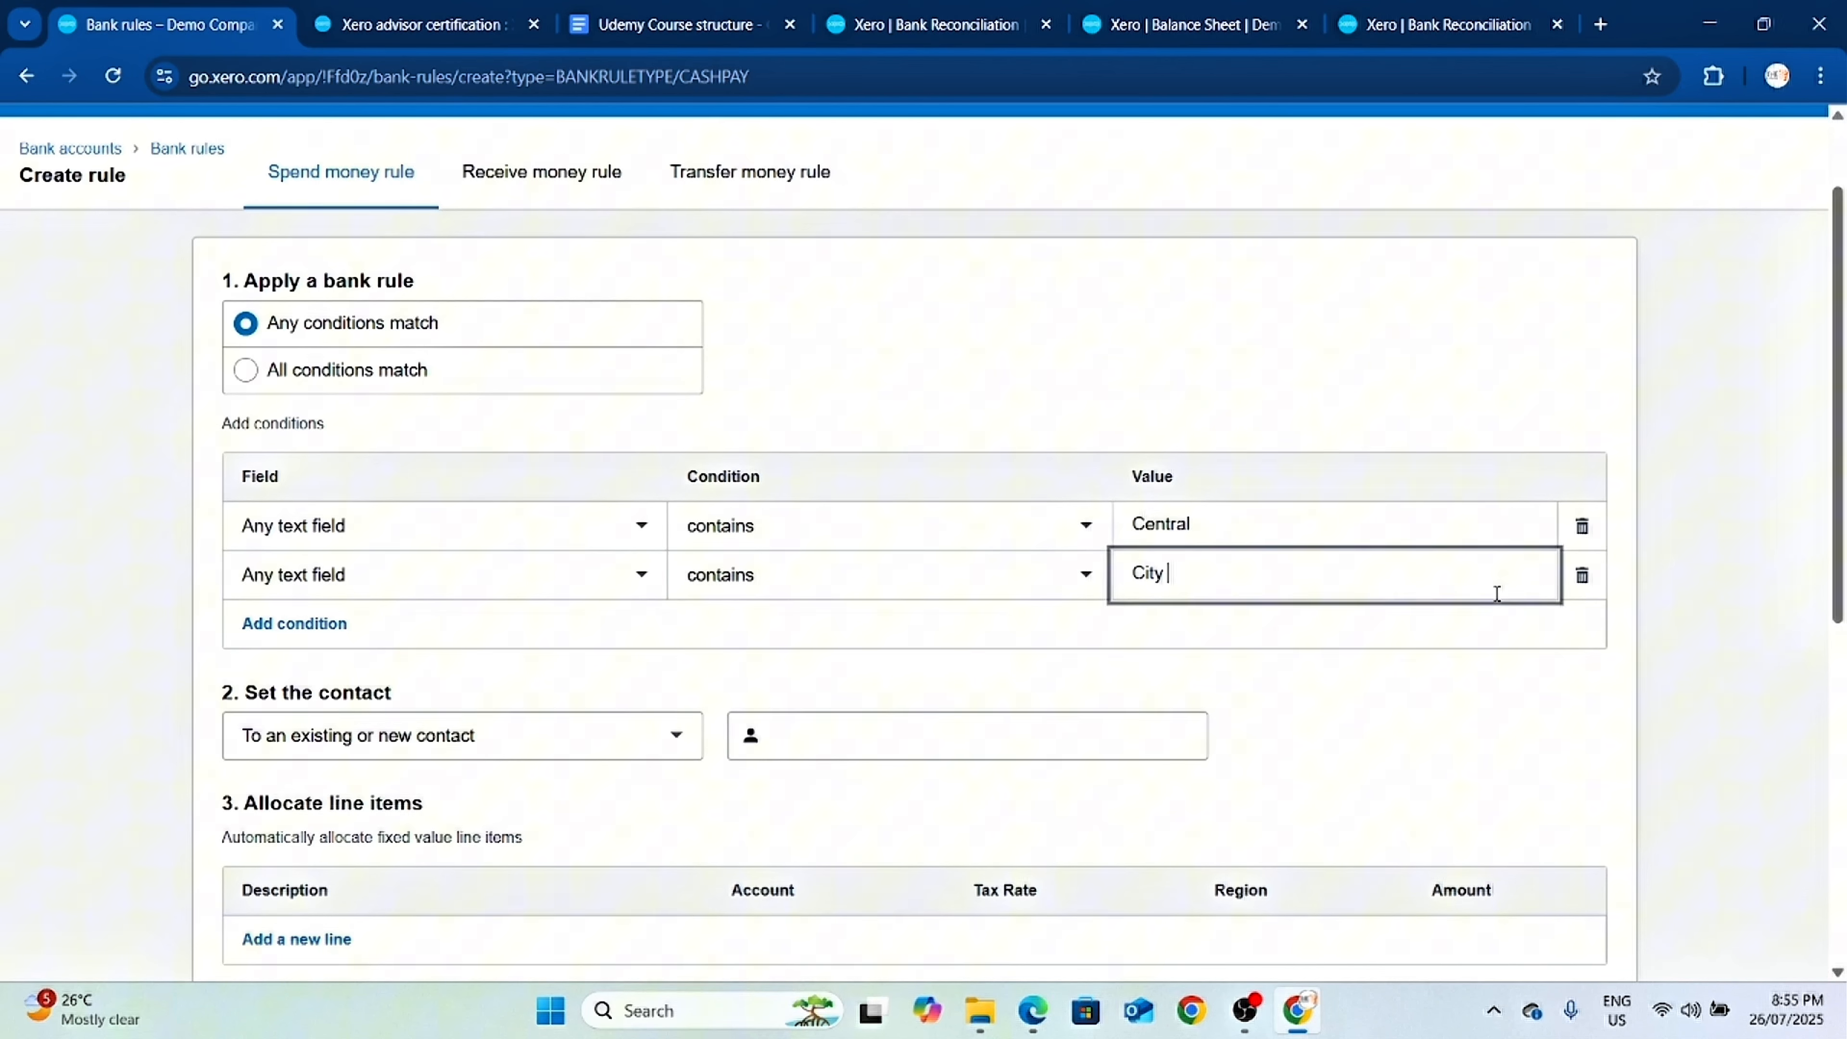
left_click(1582, 575)
Extend the condition's value so the rule applies to any text field containing Central City Parking.
left_click(1303, 518)
double_click(1303, 518)
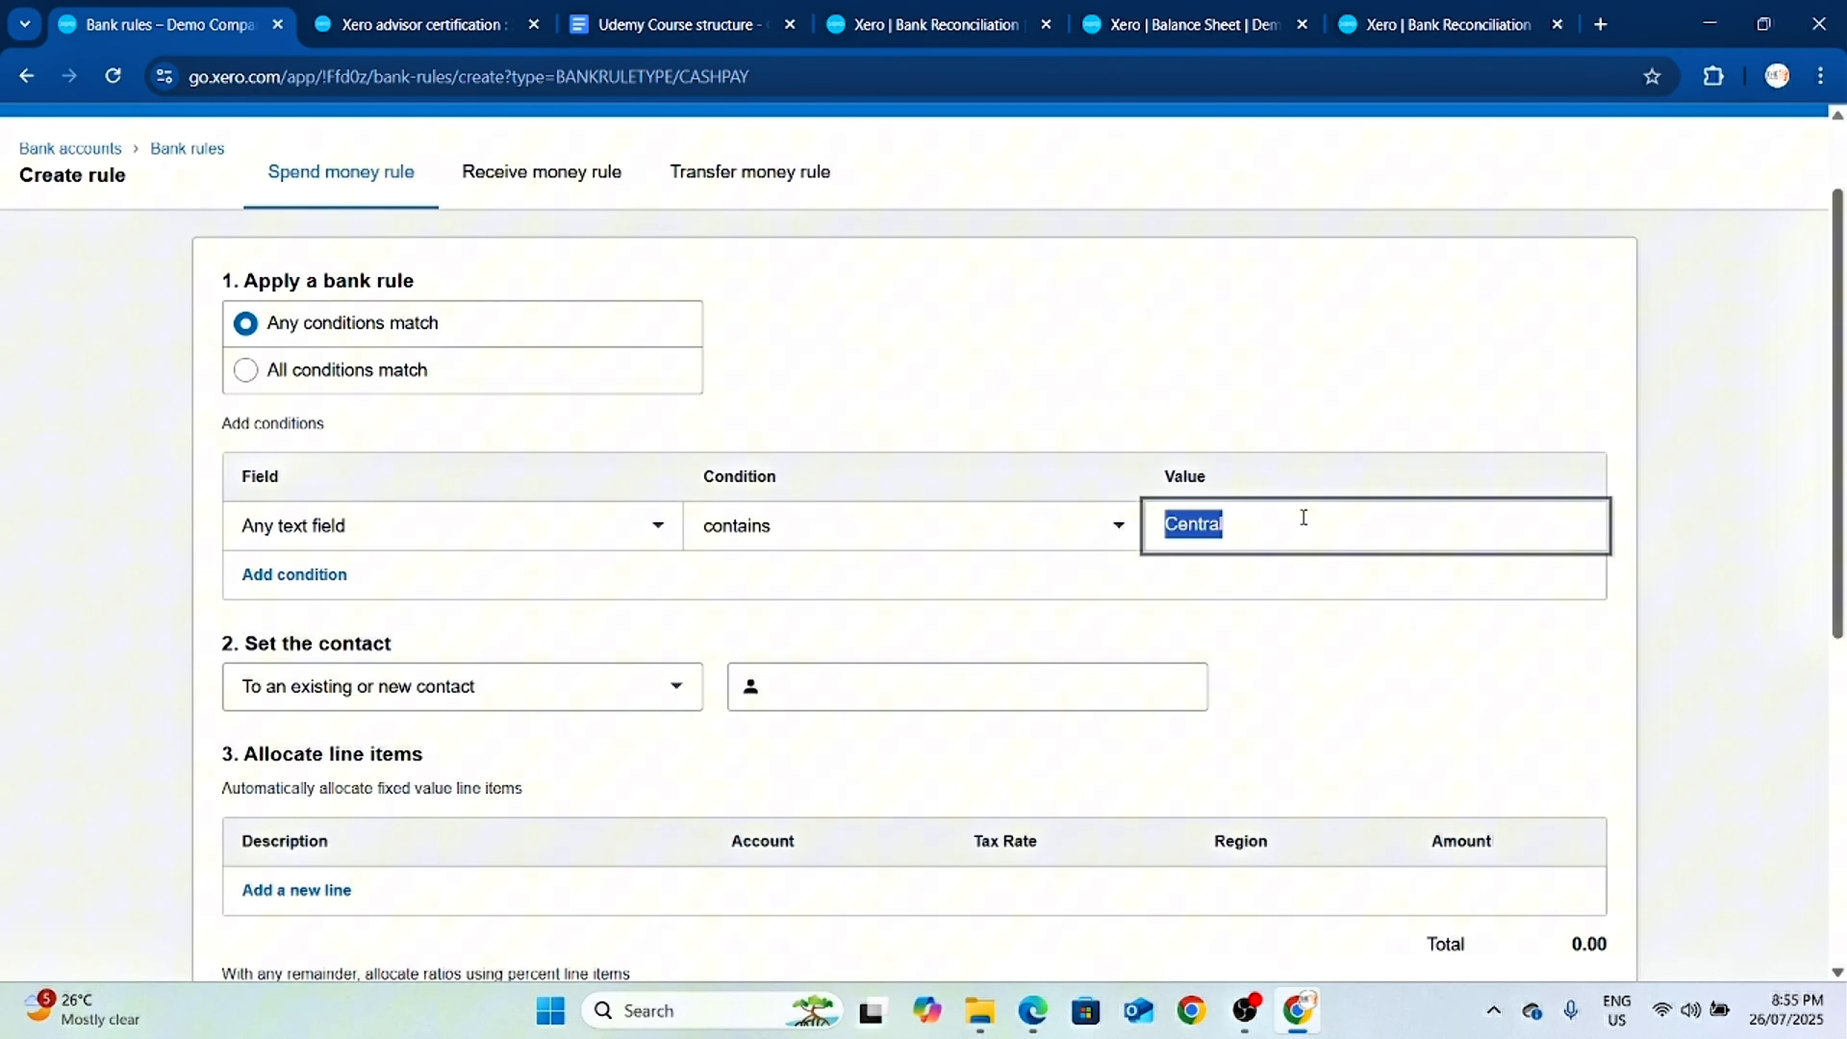
left_click(1303, 519)
type("Parking")
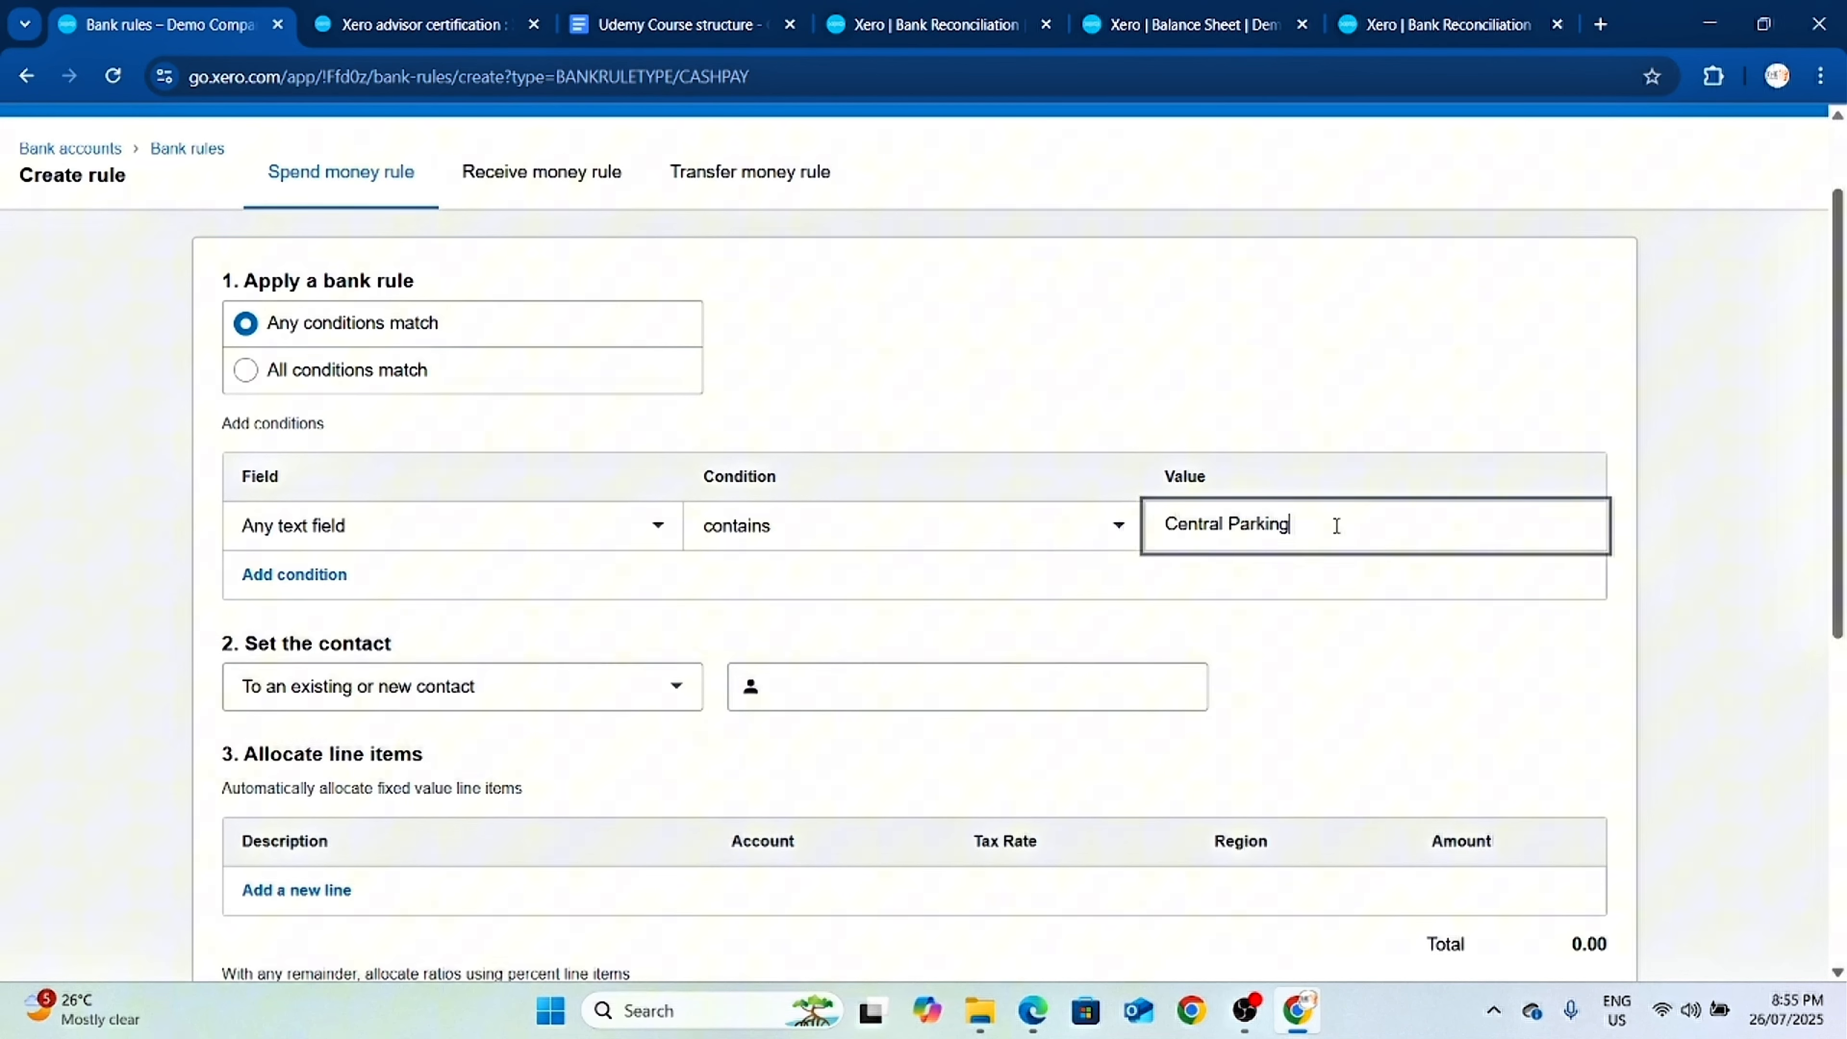
key("BackSpace")
key("BackSpace")
key("BackSpace")
key("BackSpace")
key("BackSpace")
key("BackSpace")
key("BackSpace")
type("City Parking")
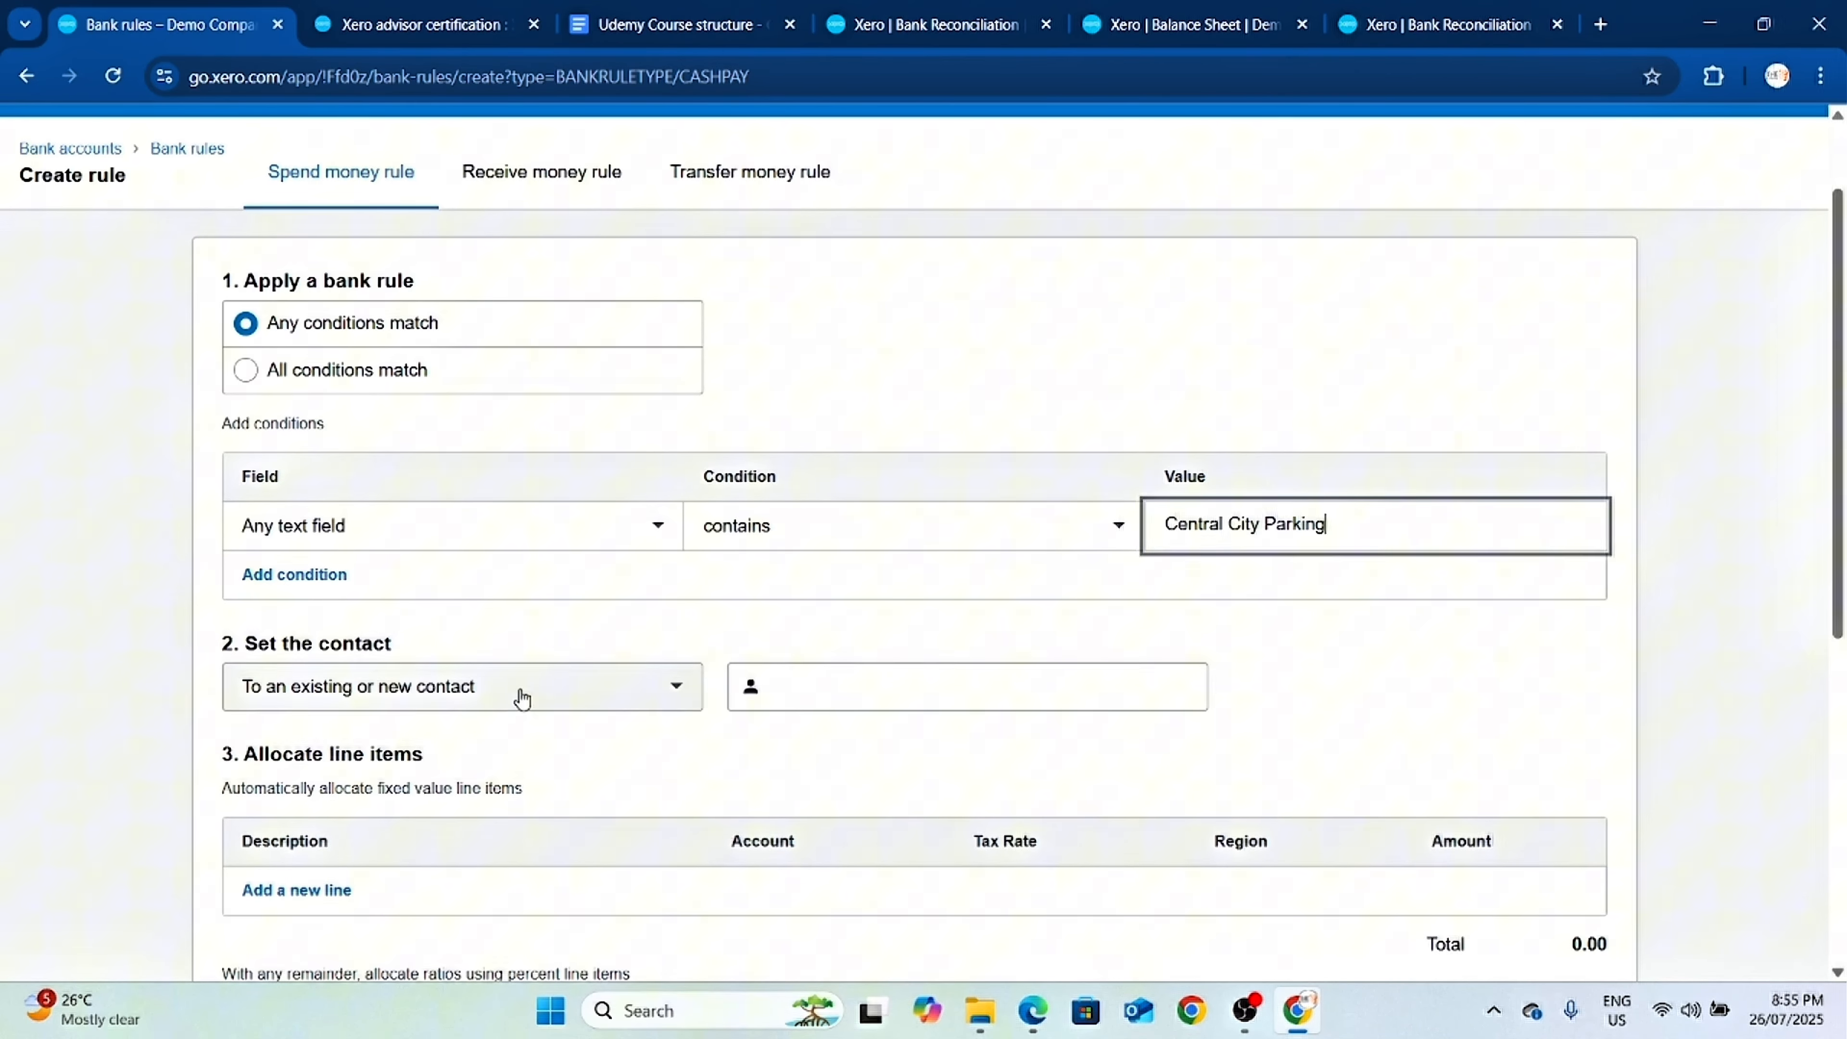
Set the rule's contact to a new contact named Council.
scroll(451, 691, "down", 3)
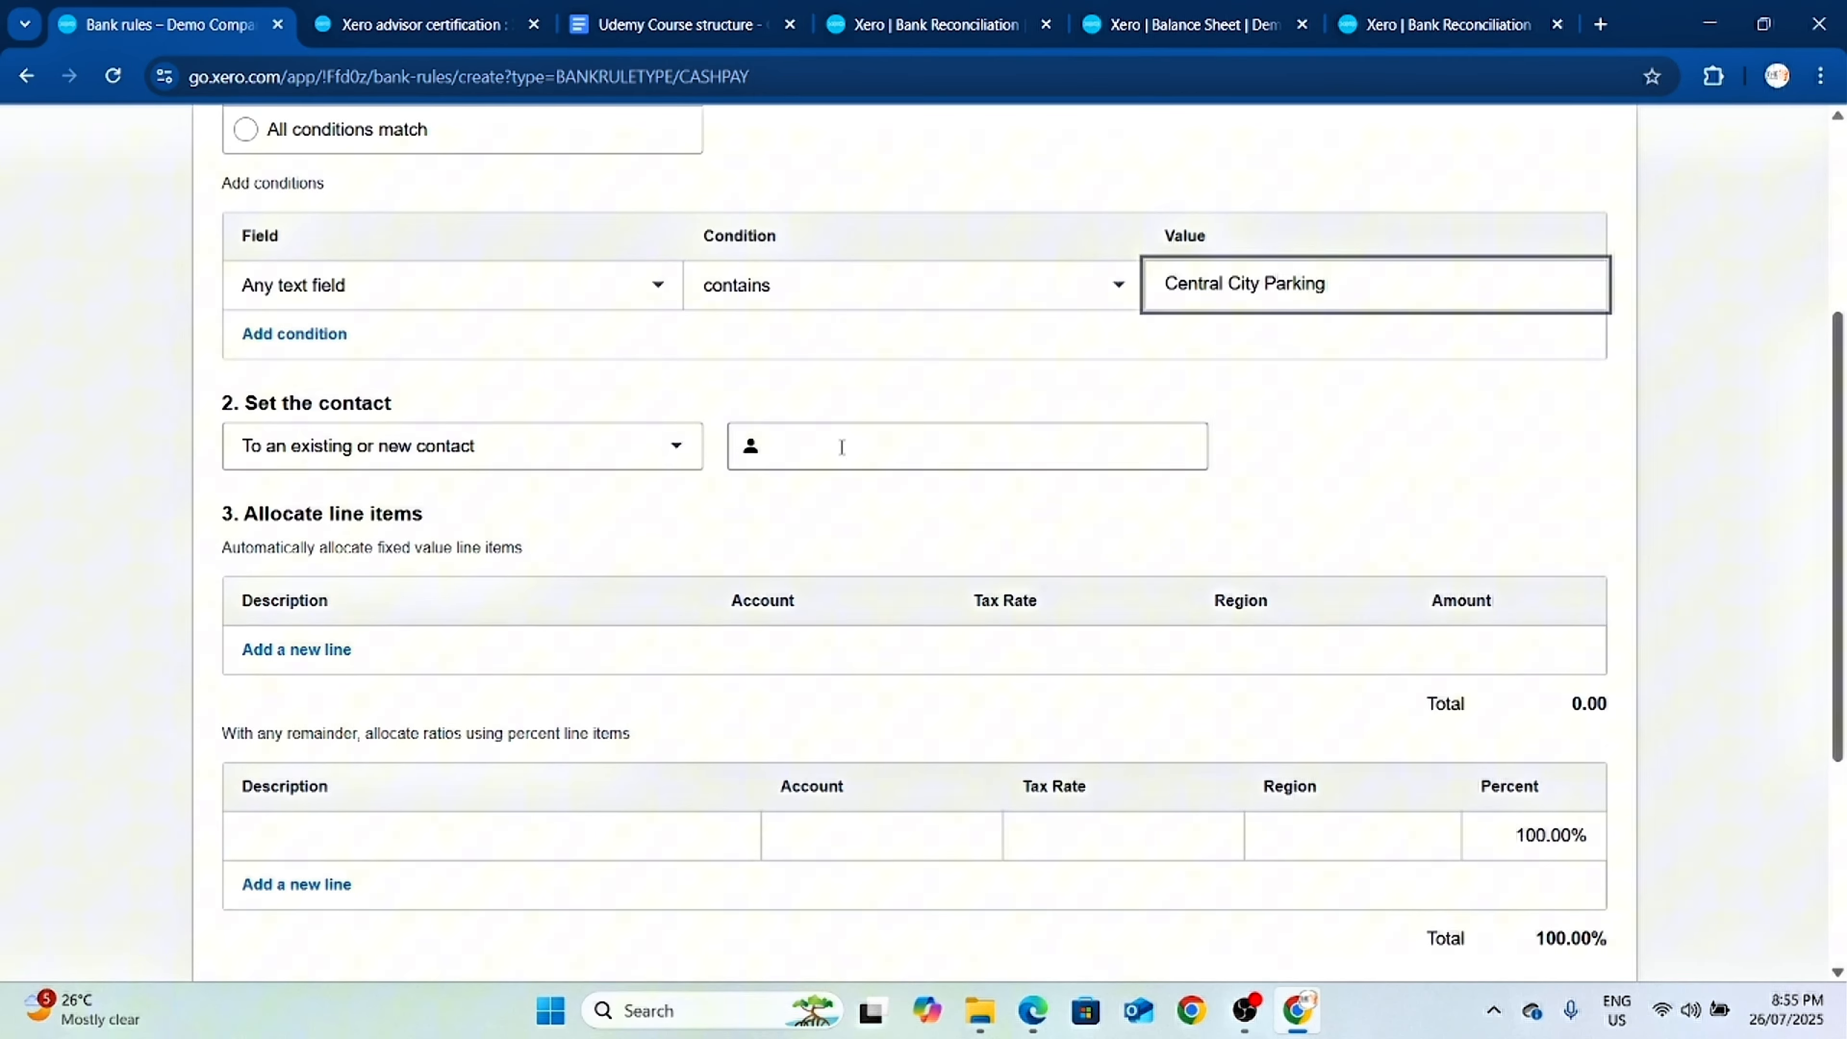
left_click(783, 445)
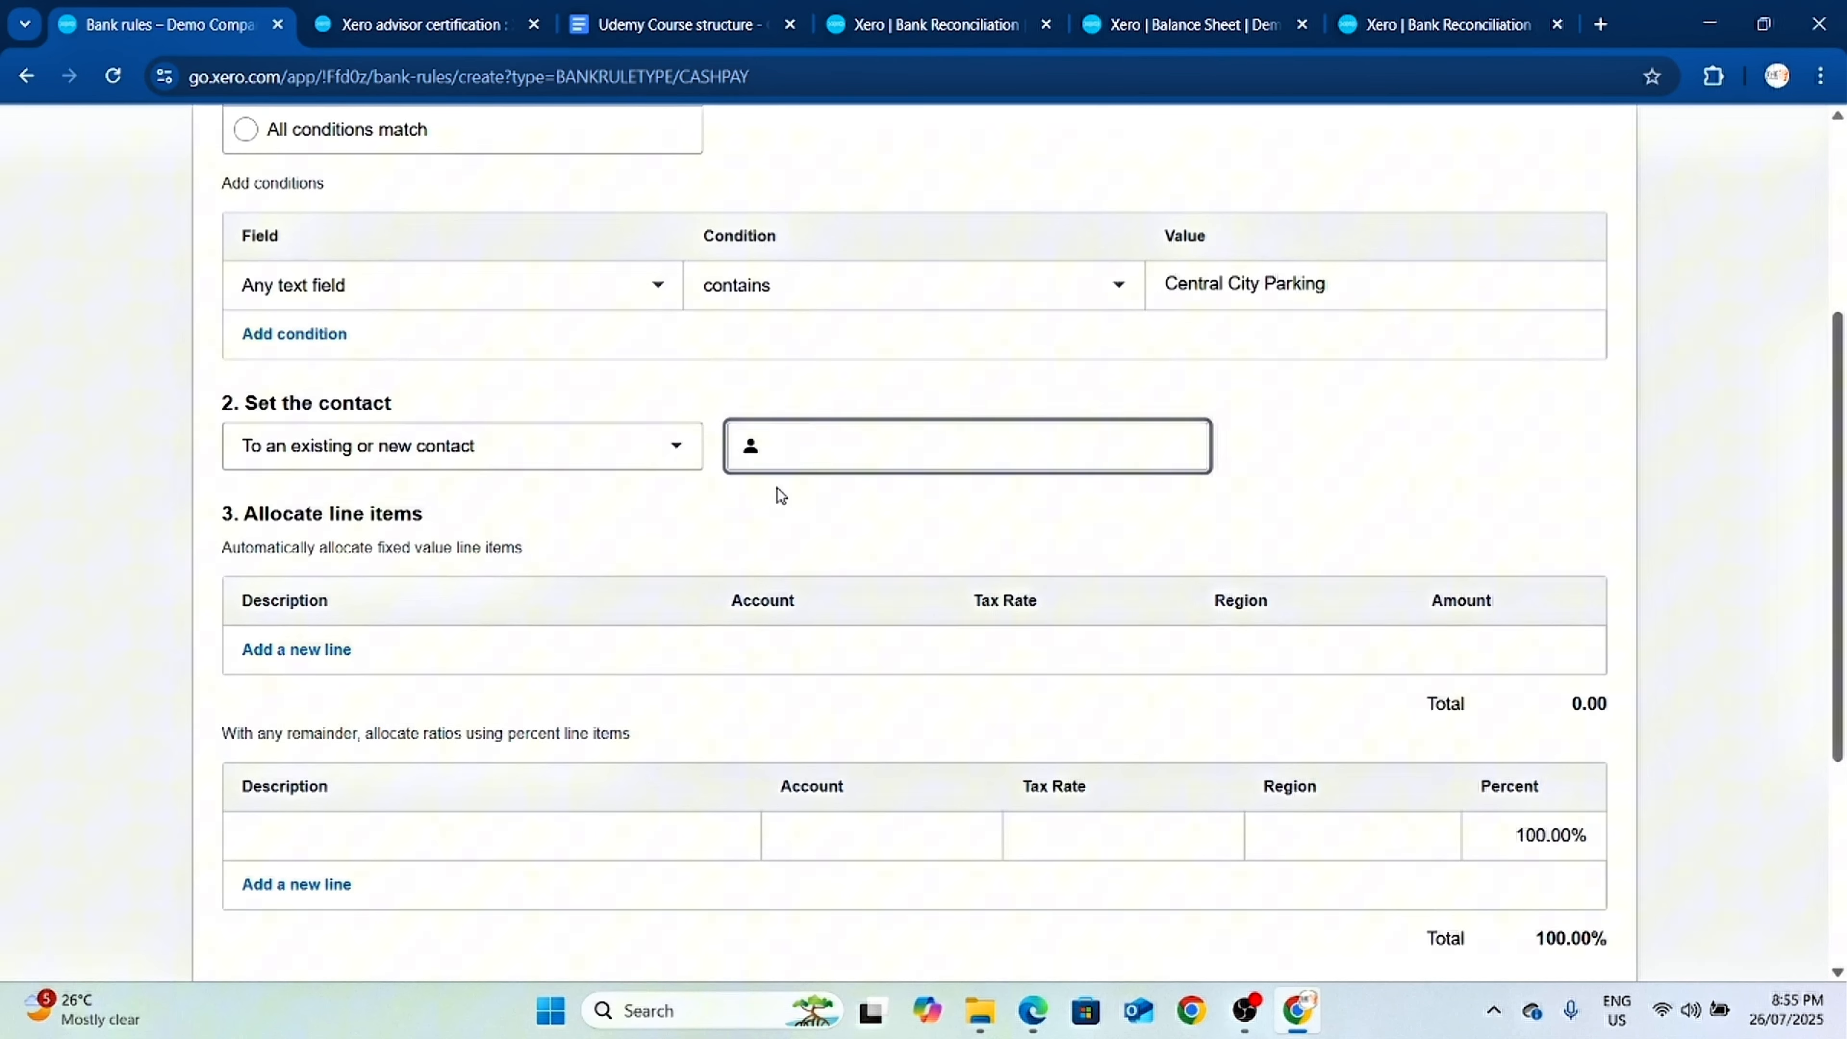
type("Council")
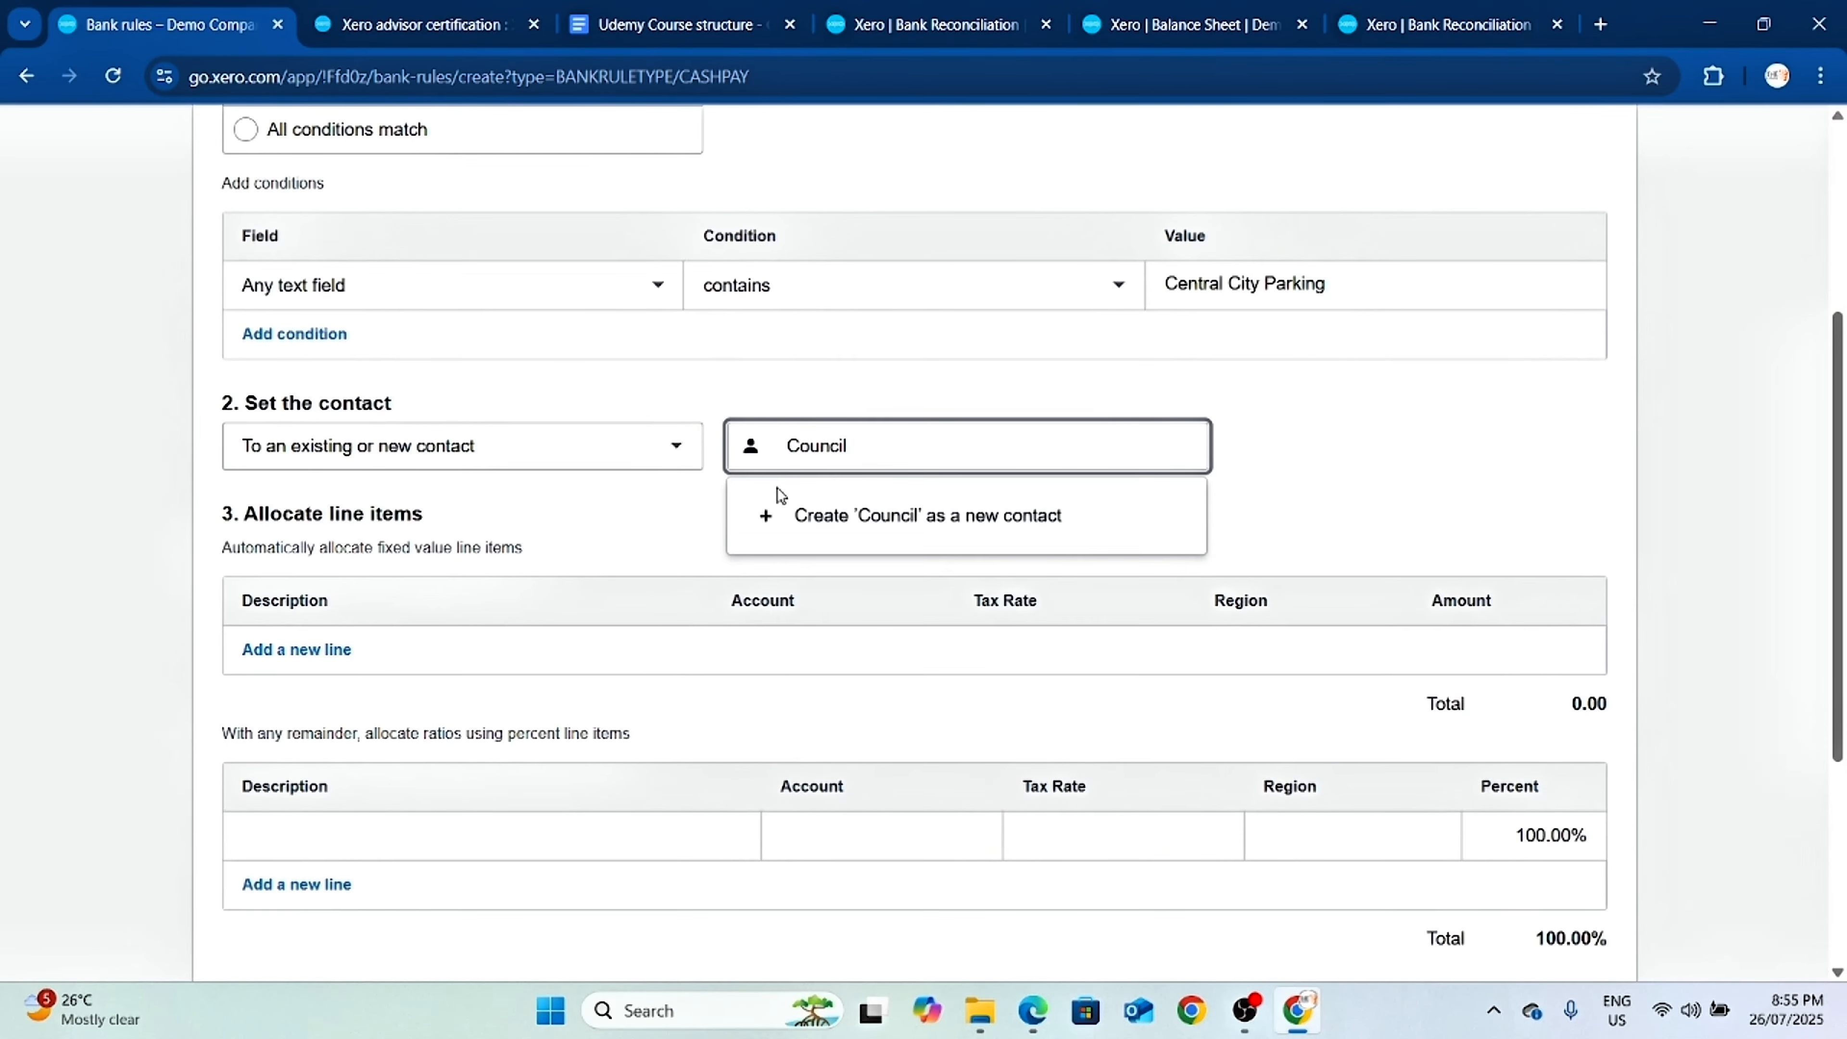
left_click(941, 519)
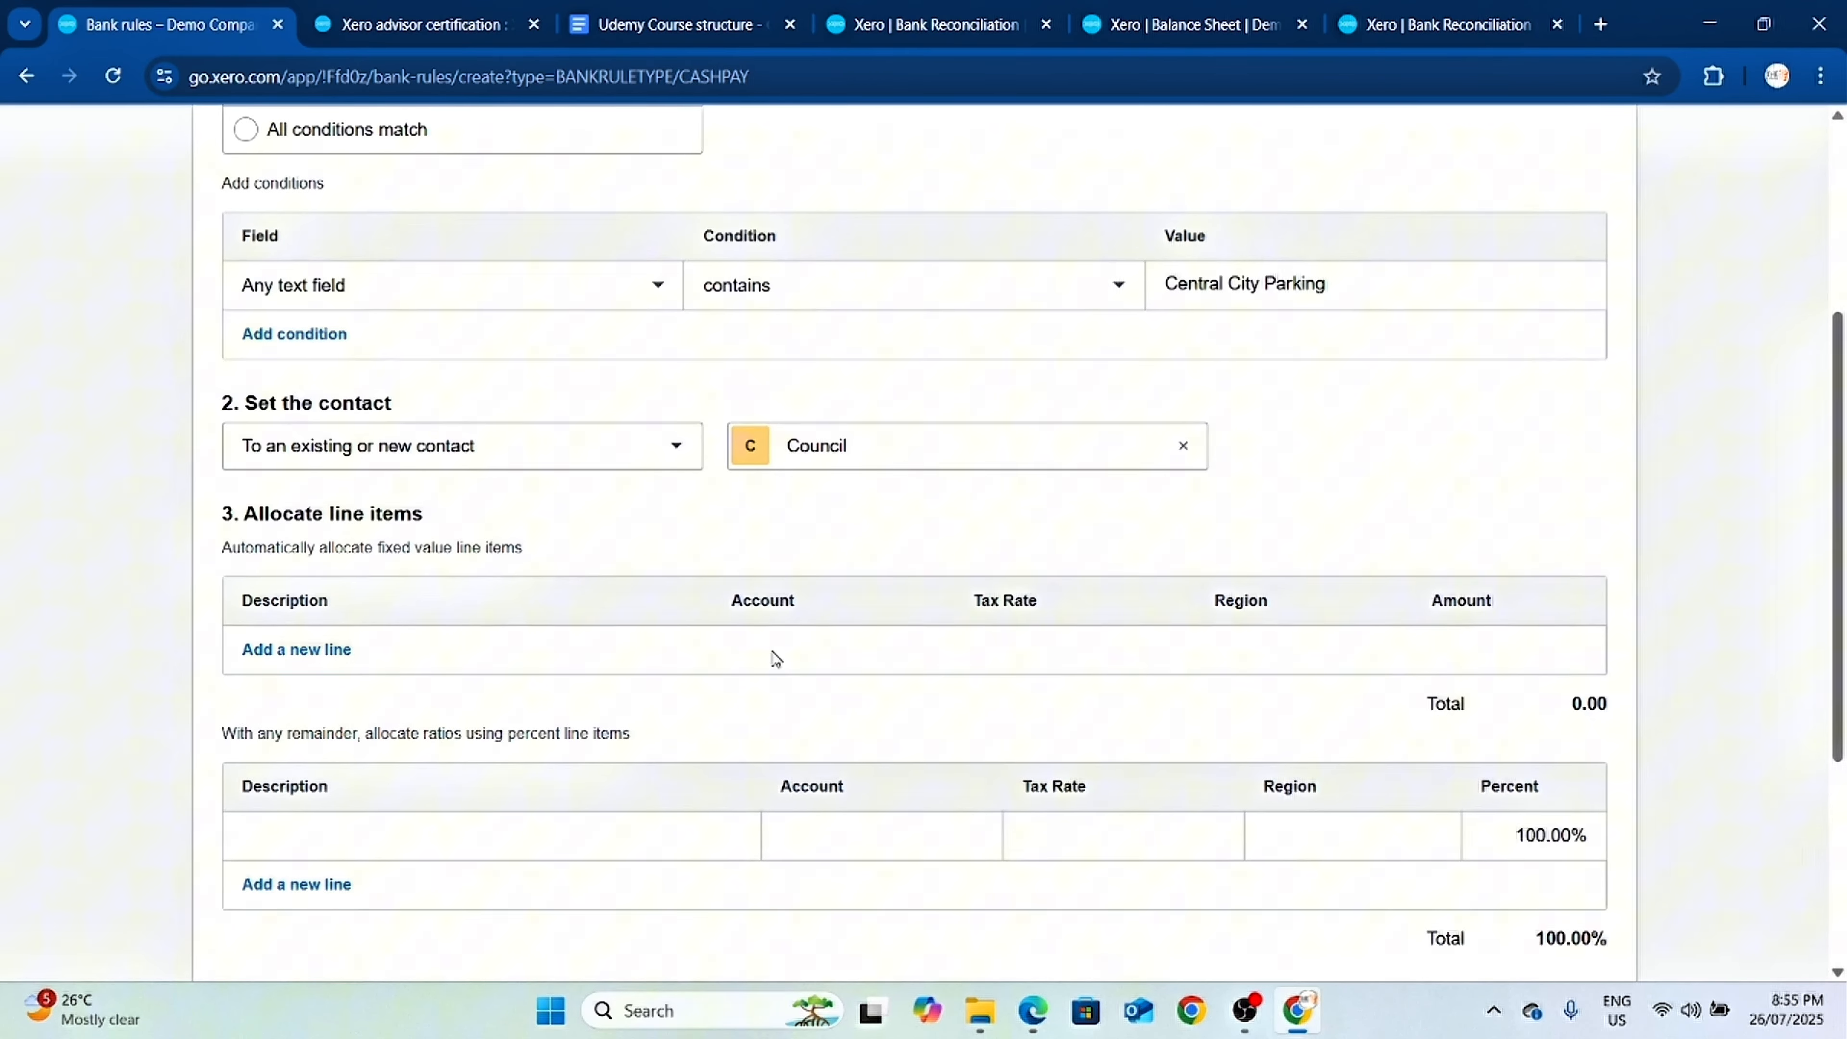
Add a fixed value line item to the rule with the description Parking Fee.
scroll(771, 652, "down", 3)
scroll(640, 611, "up", 5)
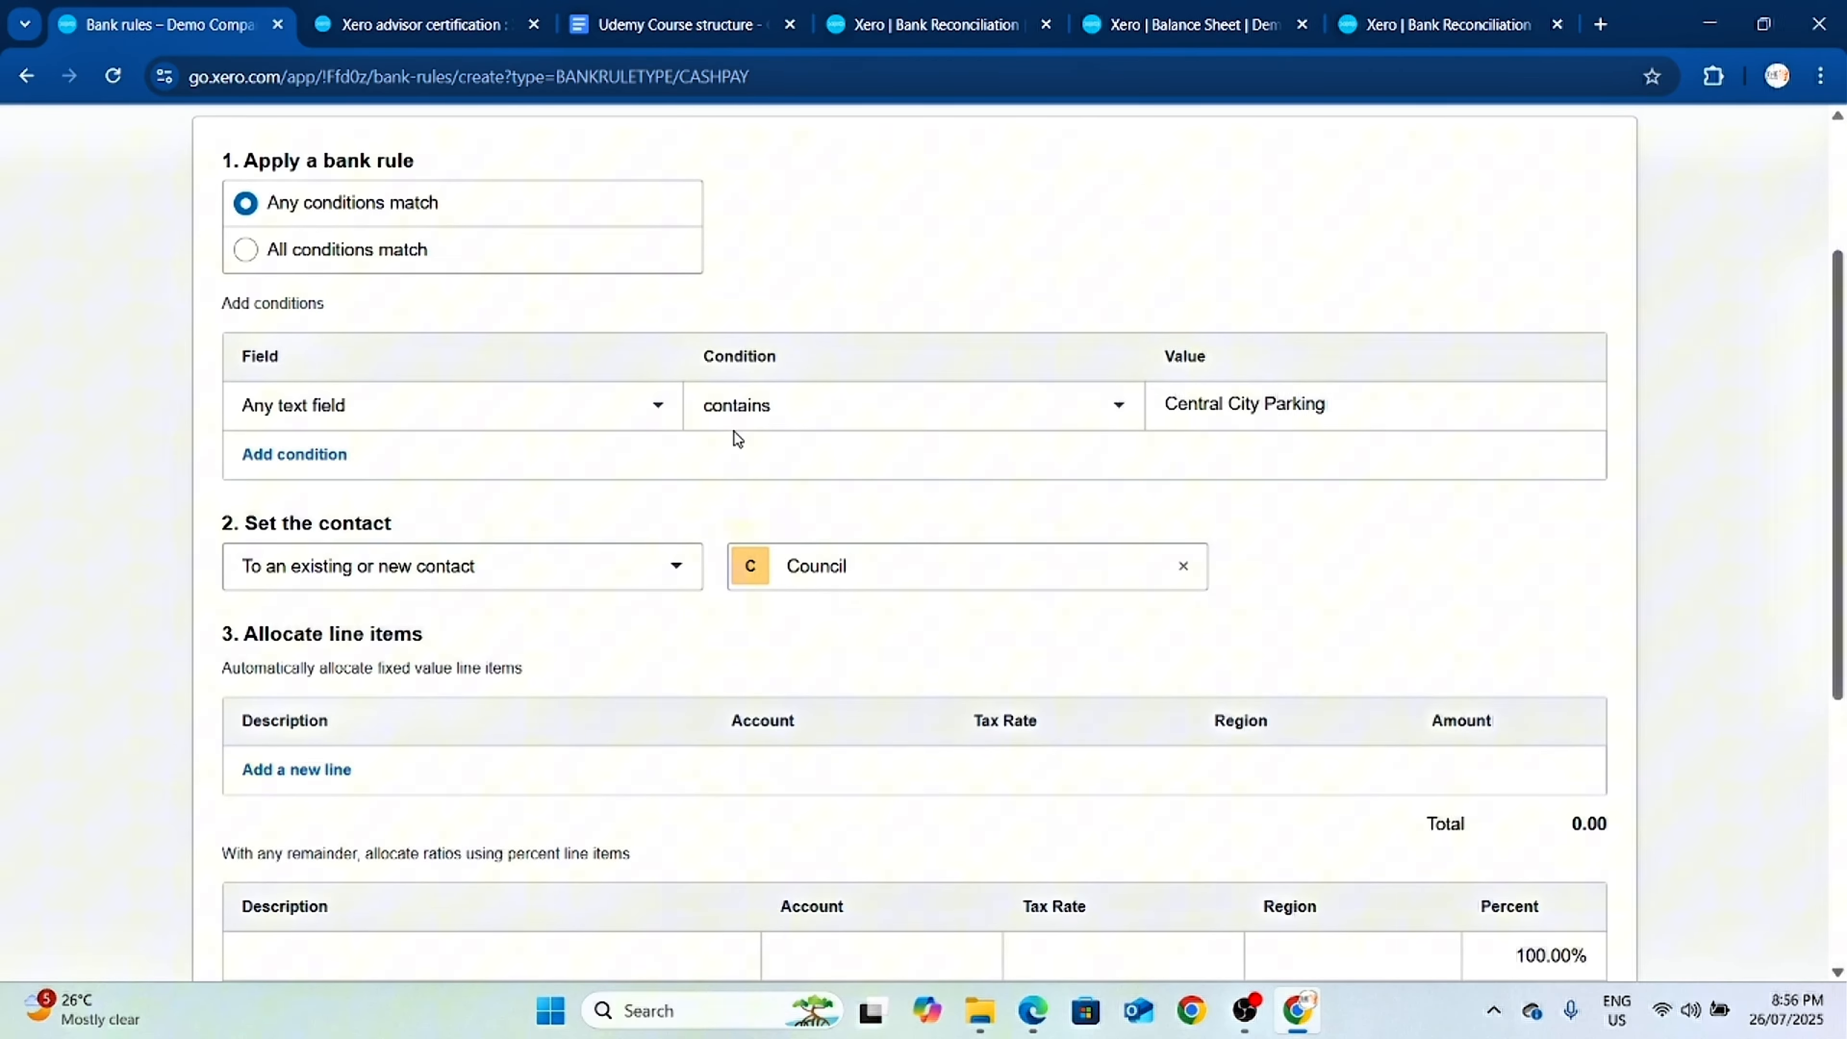
scroll(784, 599, "down", 3)
scroll(805, 632, "up", 2)
scroll(806, 632, "down", 1)
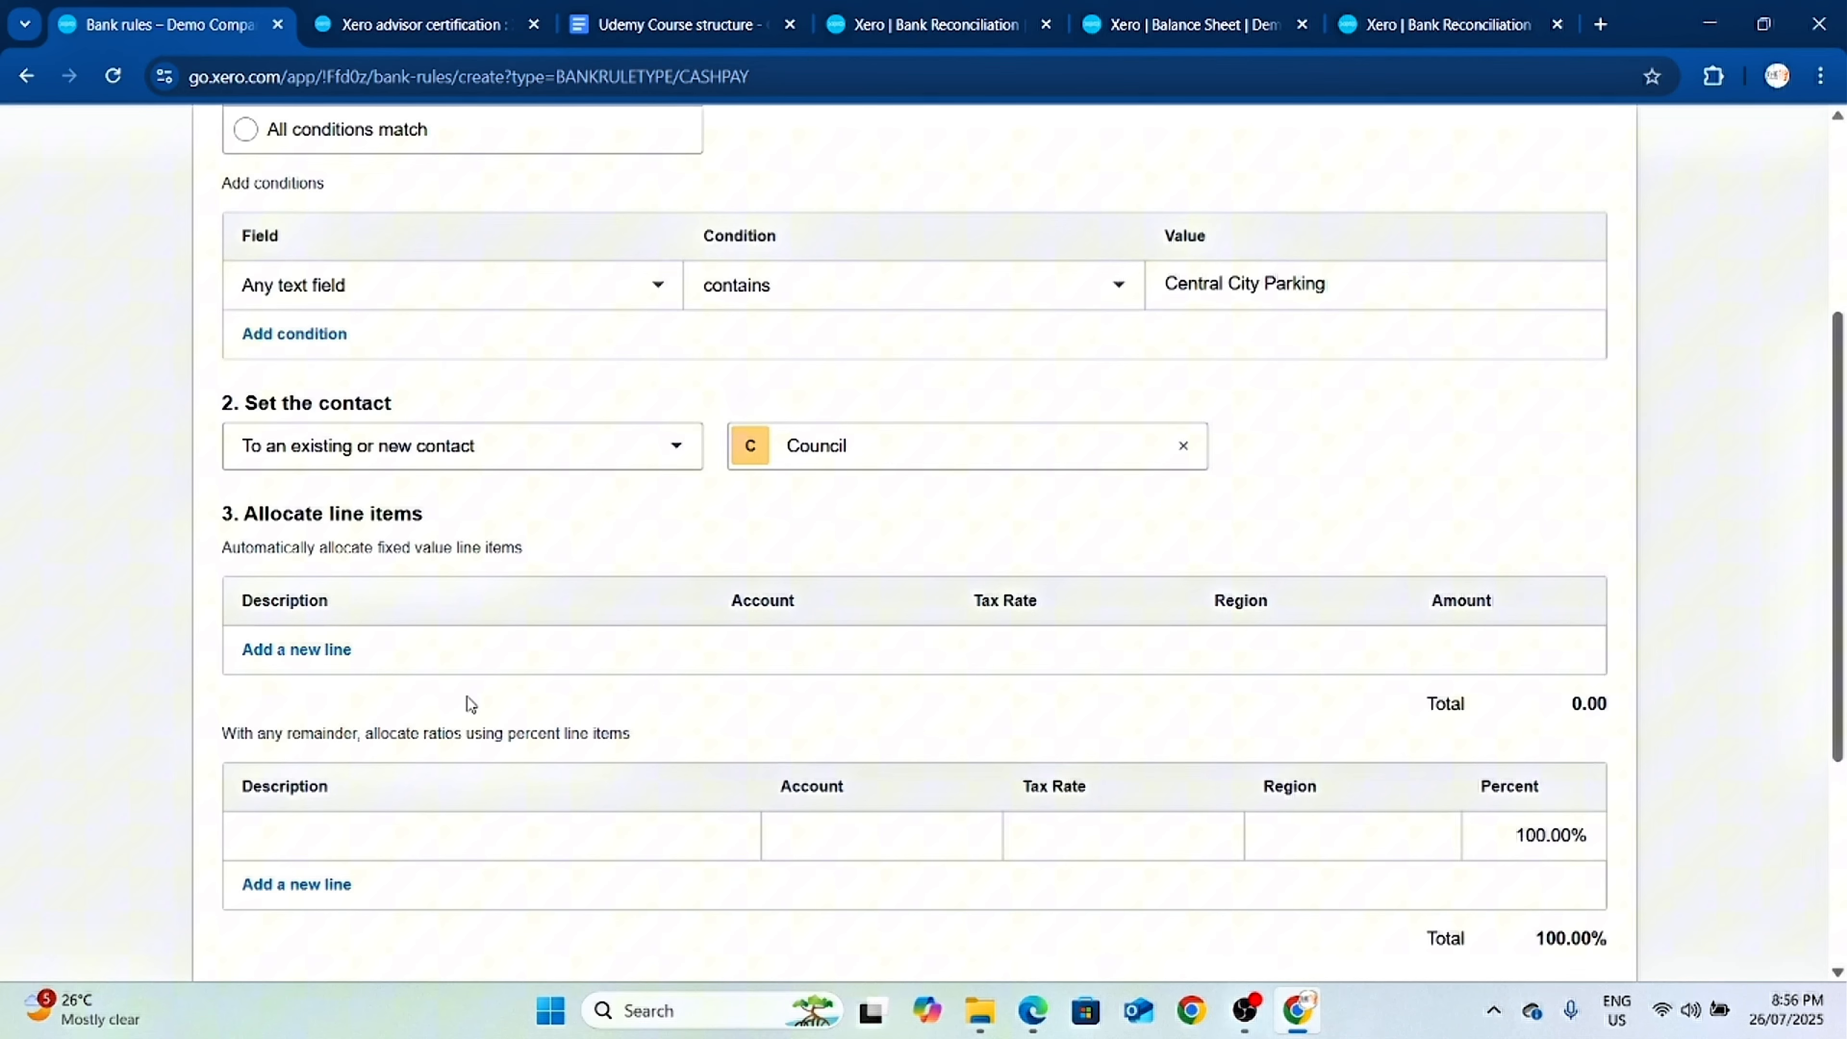
scroll(1442, 621, "down", 2)
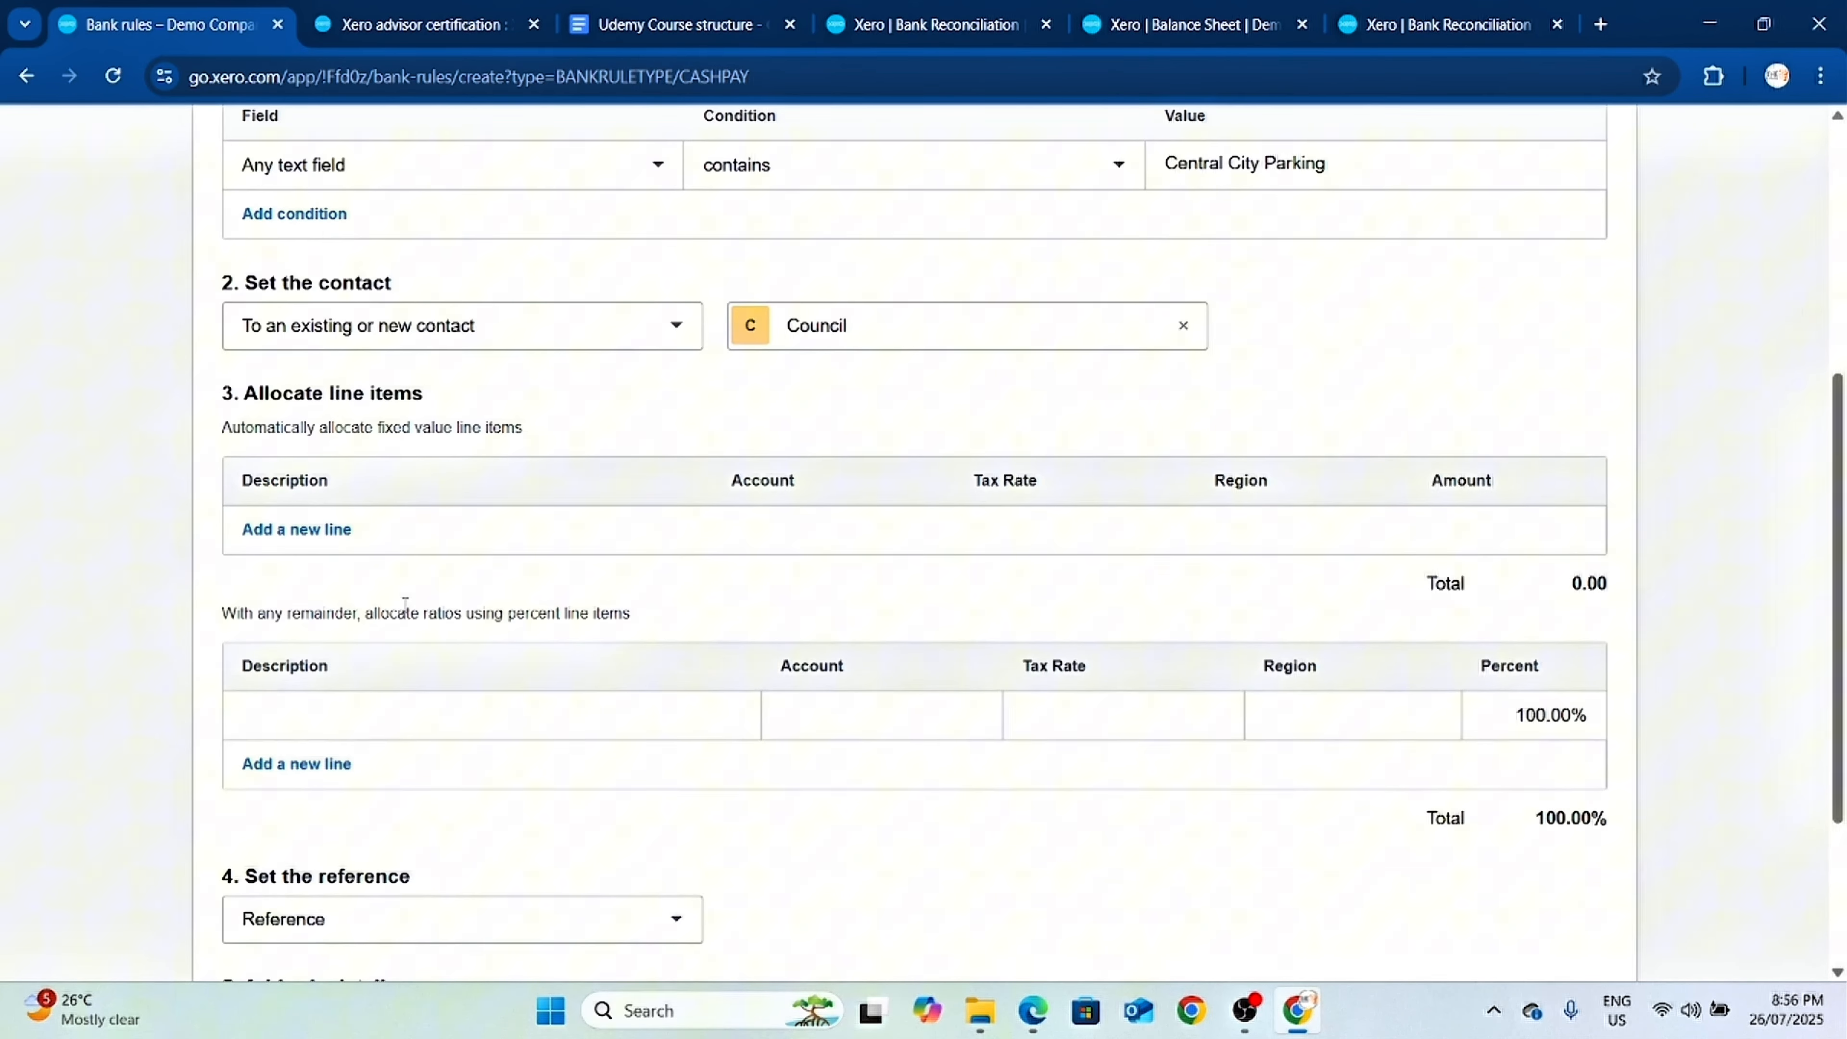
left_click(297, 528)
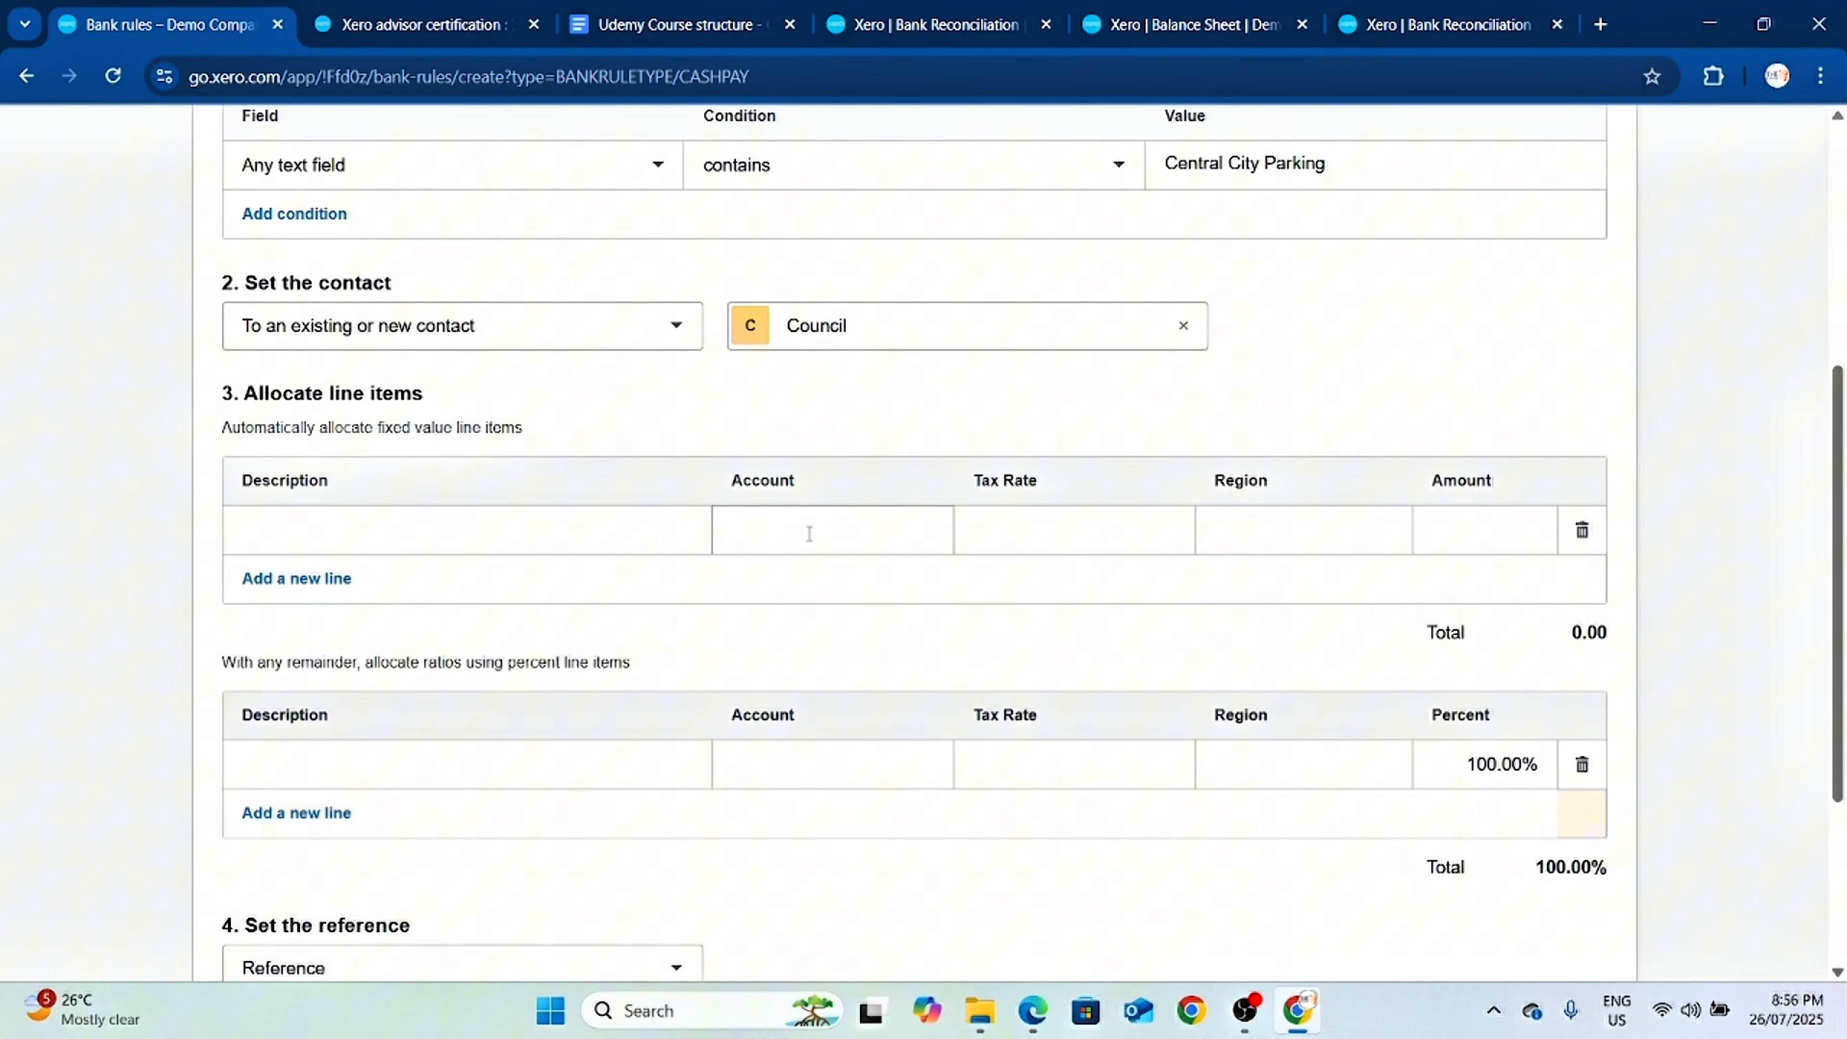
left_click(437, 534)
type("Pa")
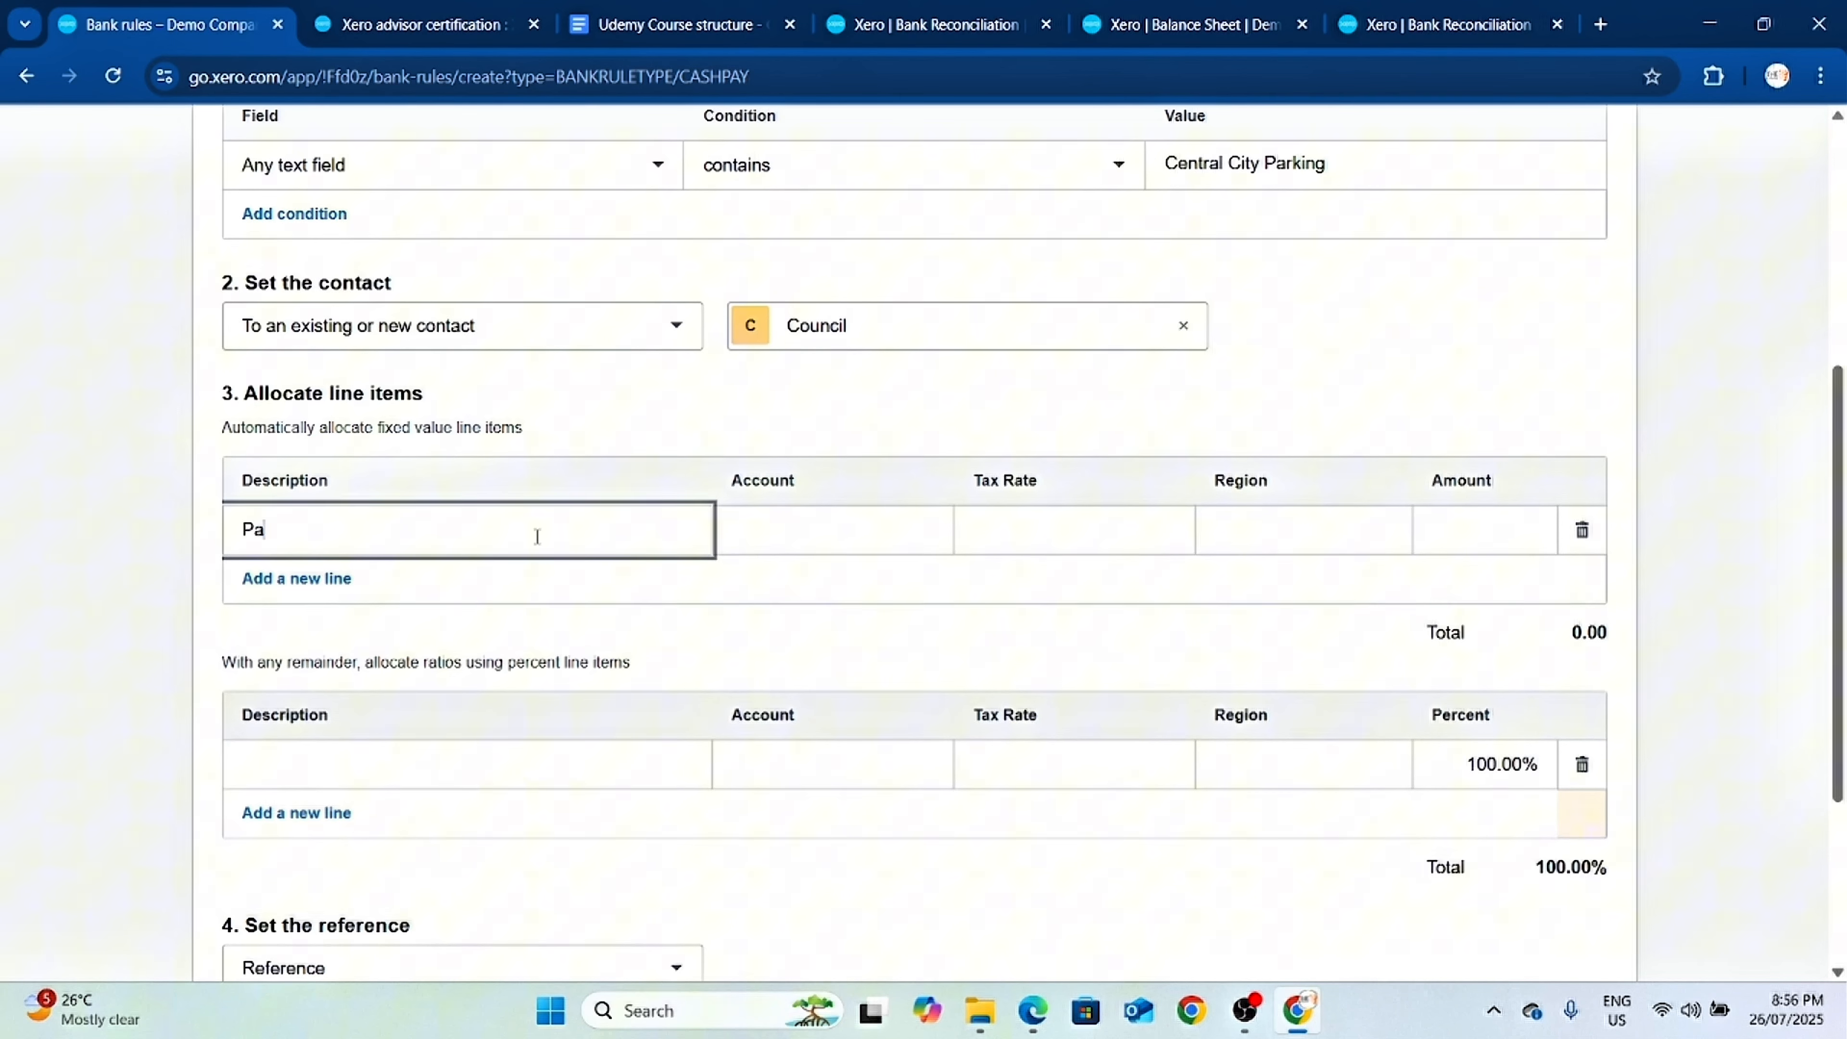
type("rking Fee")
Allocate the Parking Fee line to account 449 - Motor Vehicle Expenses with the tax rate GST Free Expenses.
key("Tab")
type("Pa")
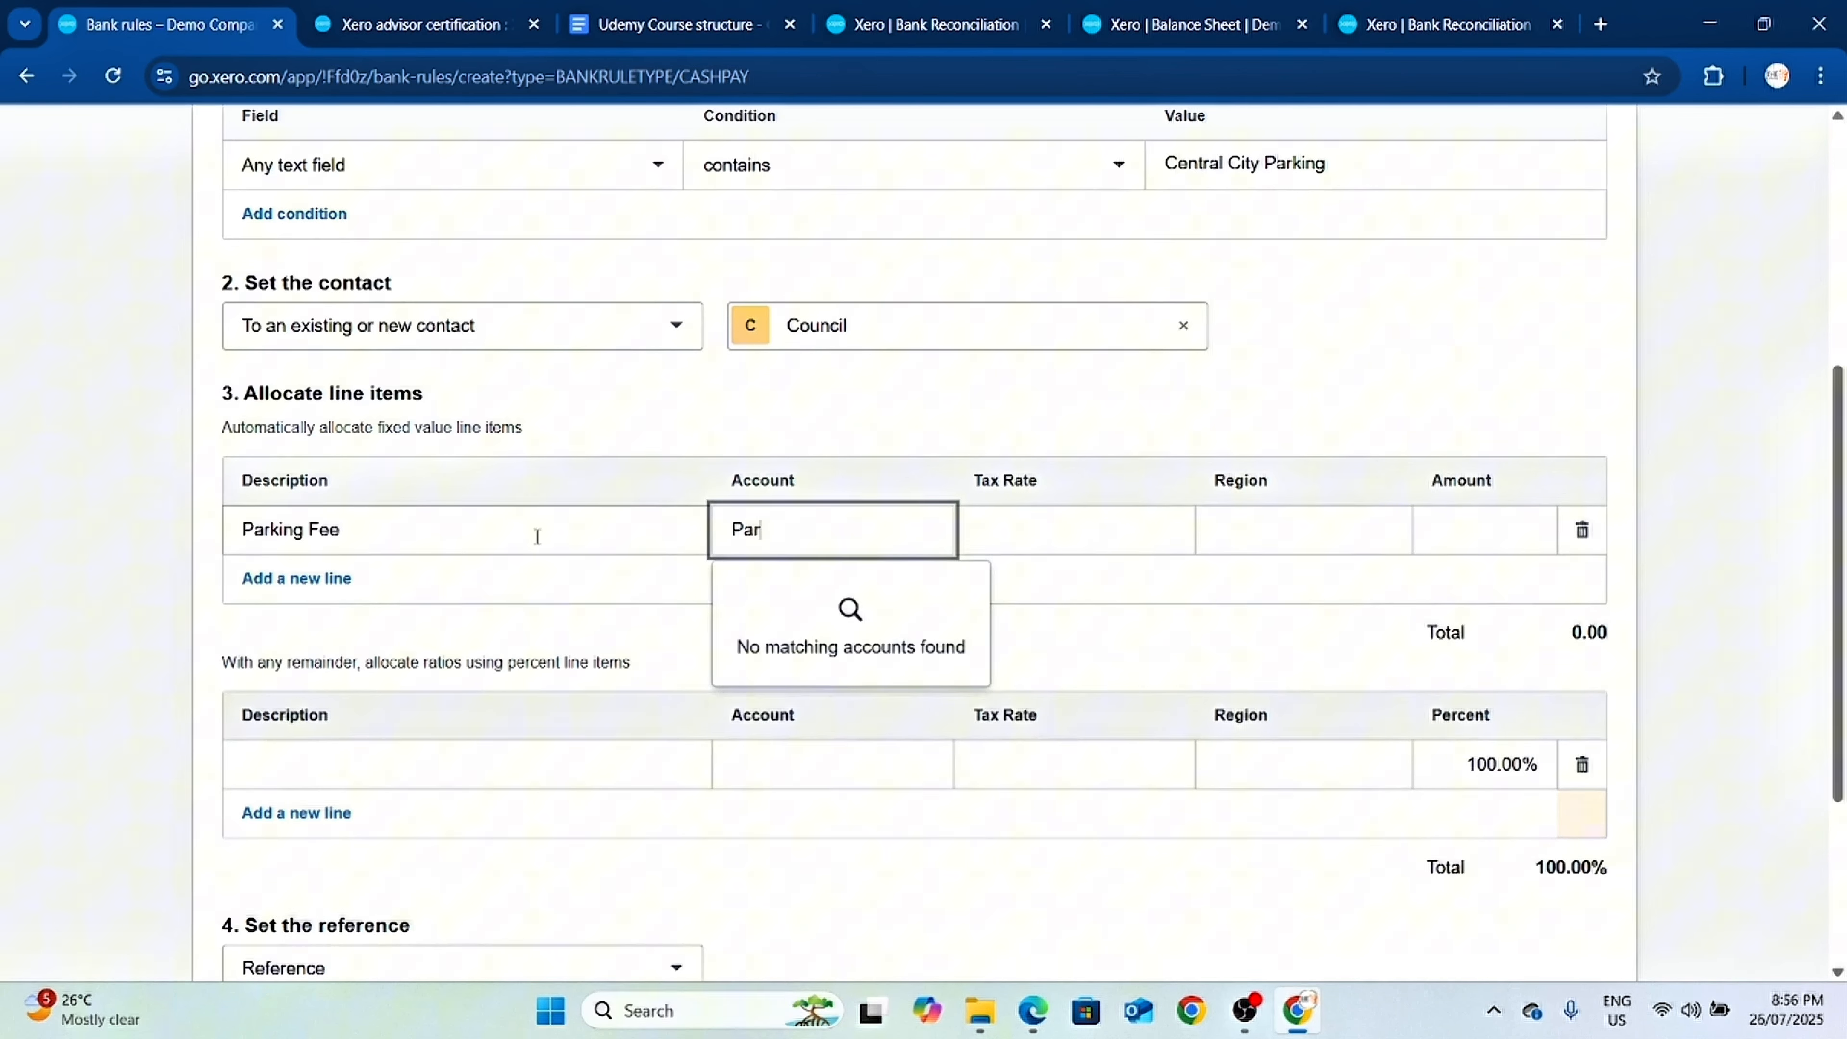
key("BackSpace")
key("BackSpace")
type("mot")
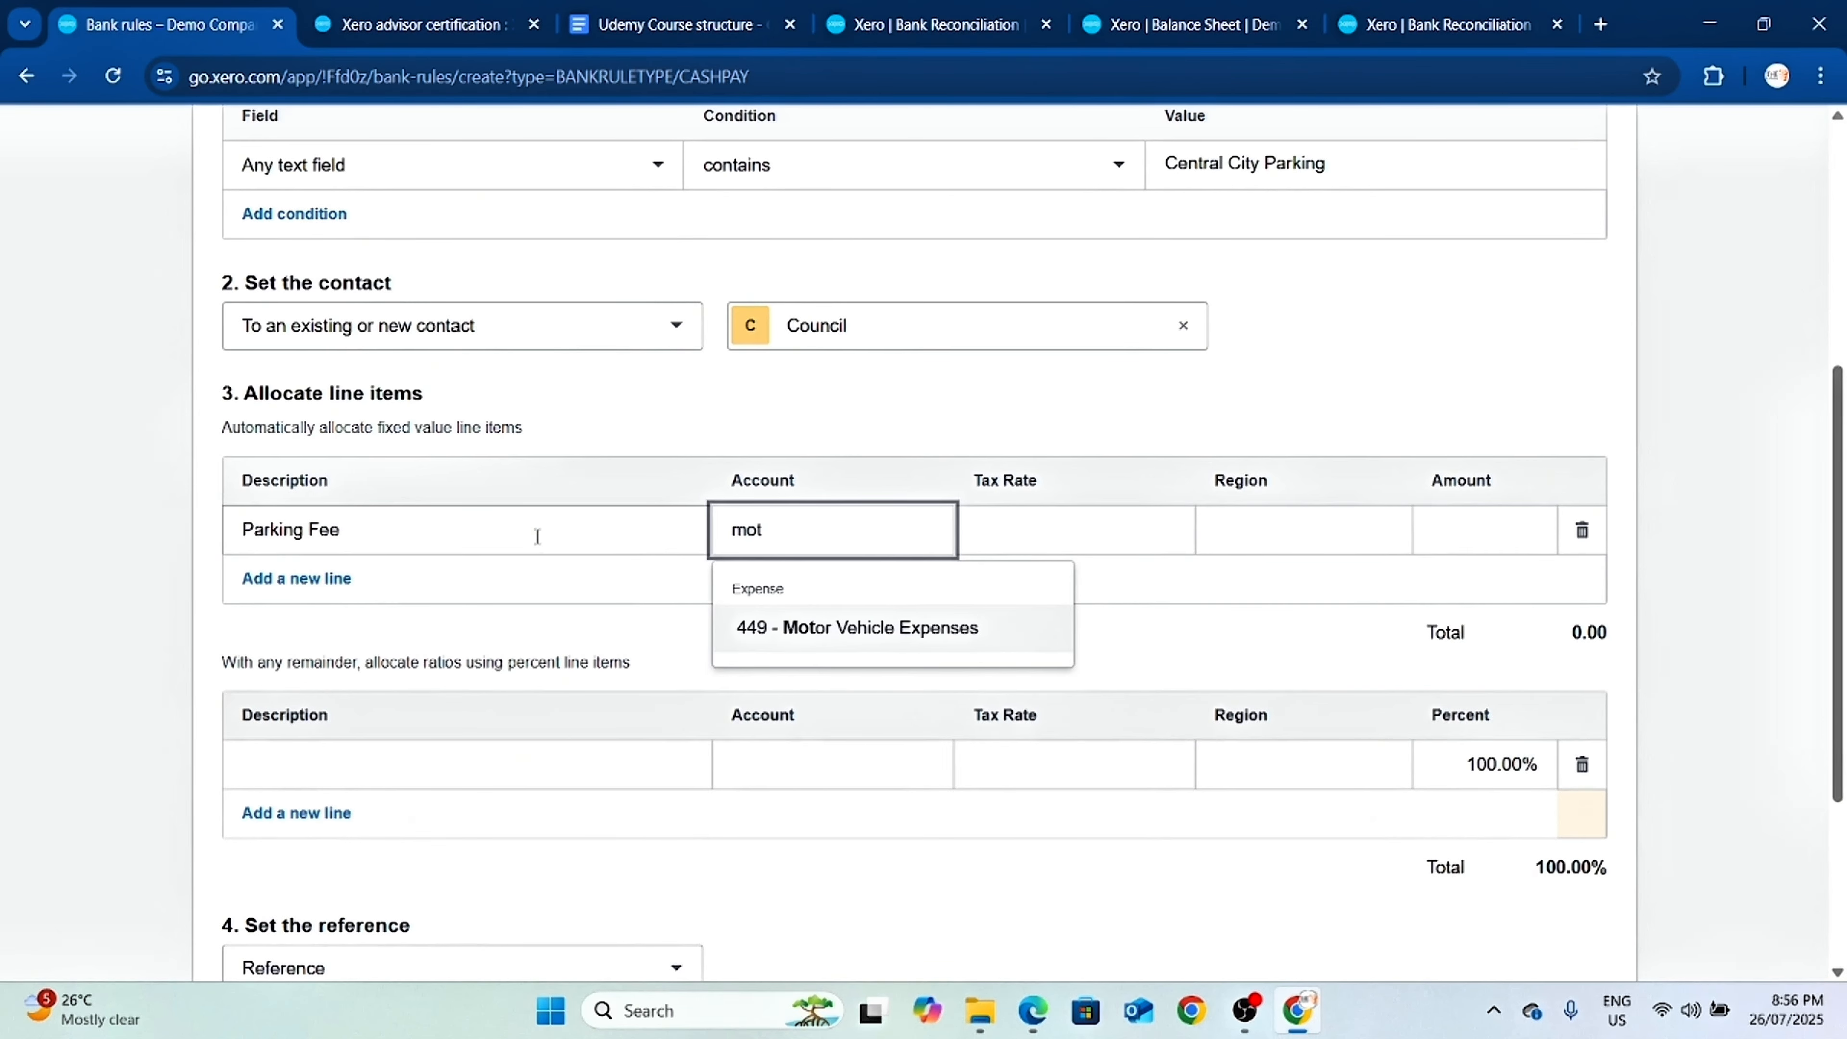
left_click(891, 639)
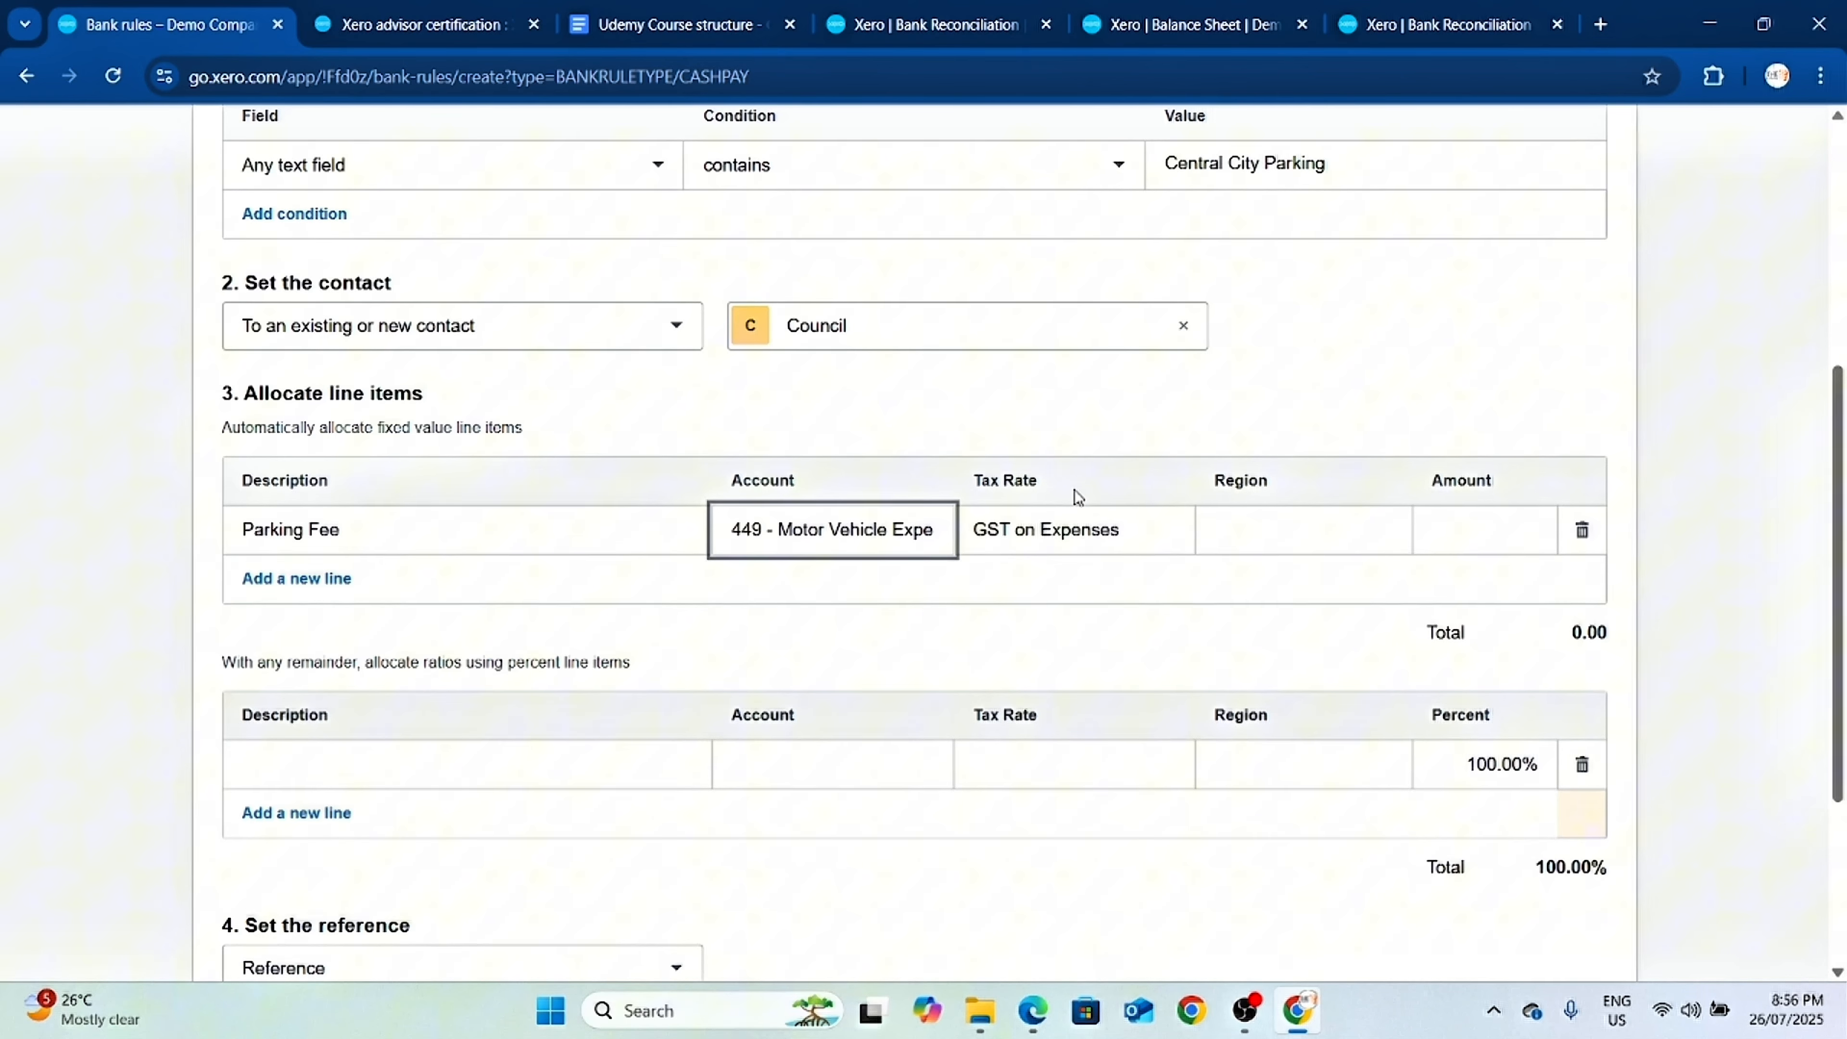
left_click(1150, 531)
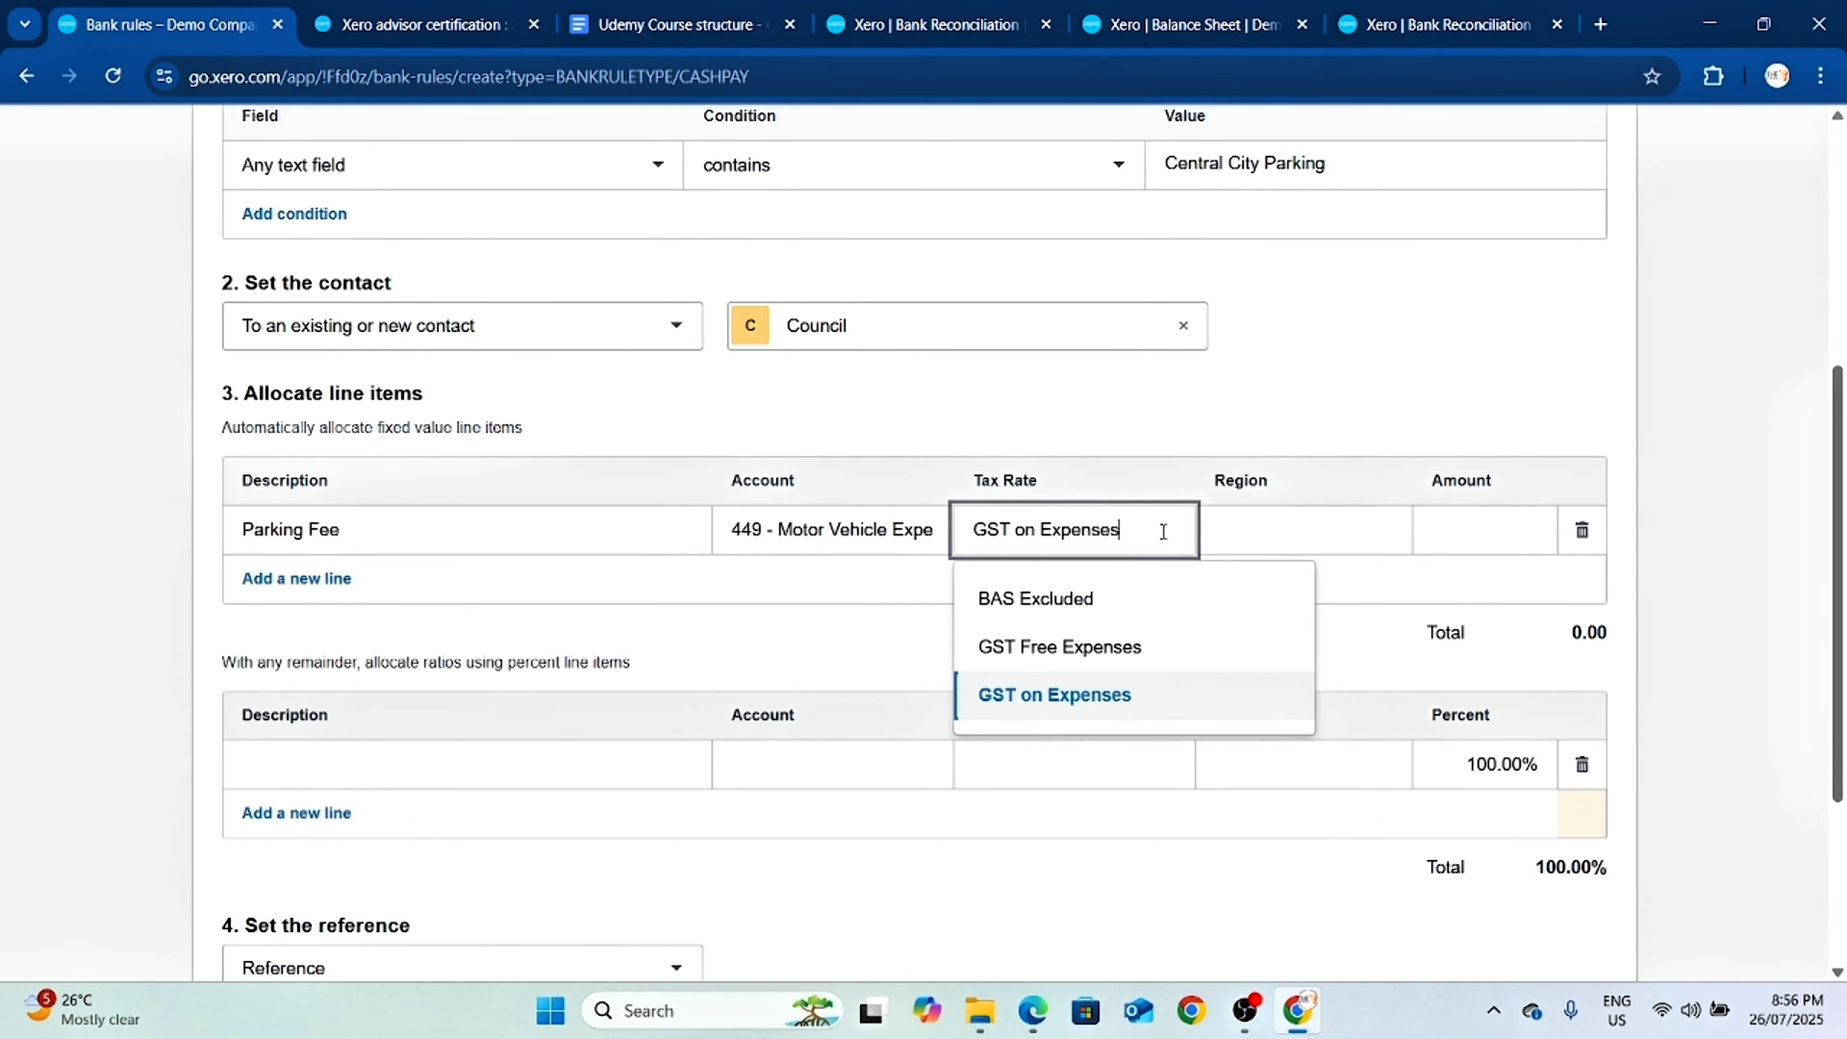
left_click(1106, 658)
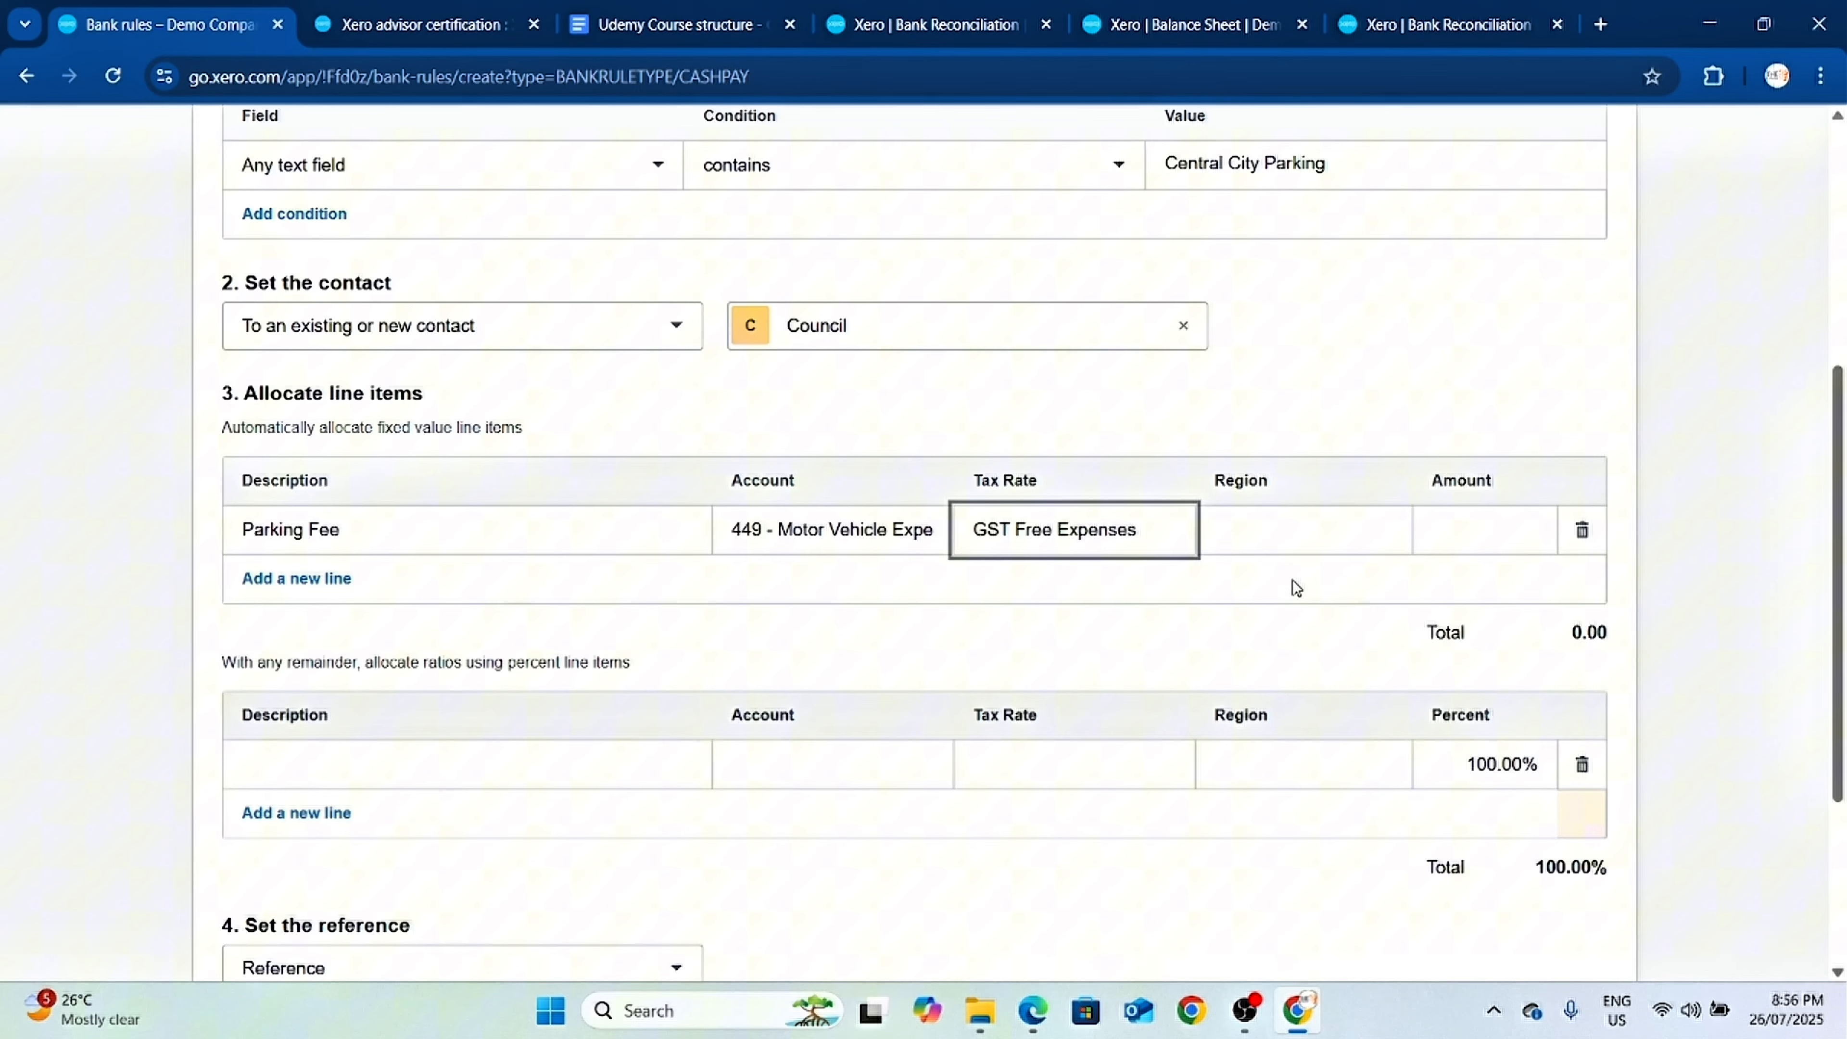
View the region choices for the Parking Fee line and look at its amount field.
left_click(1282, 527)
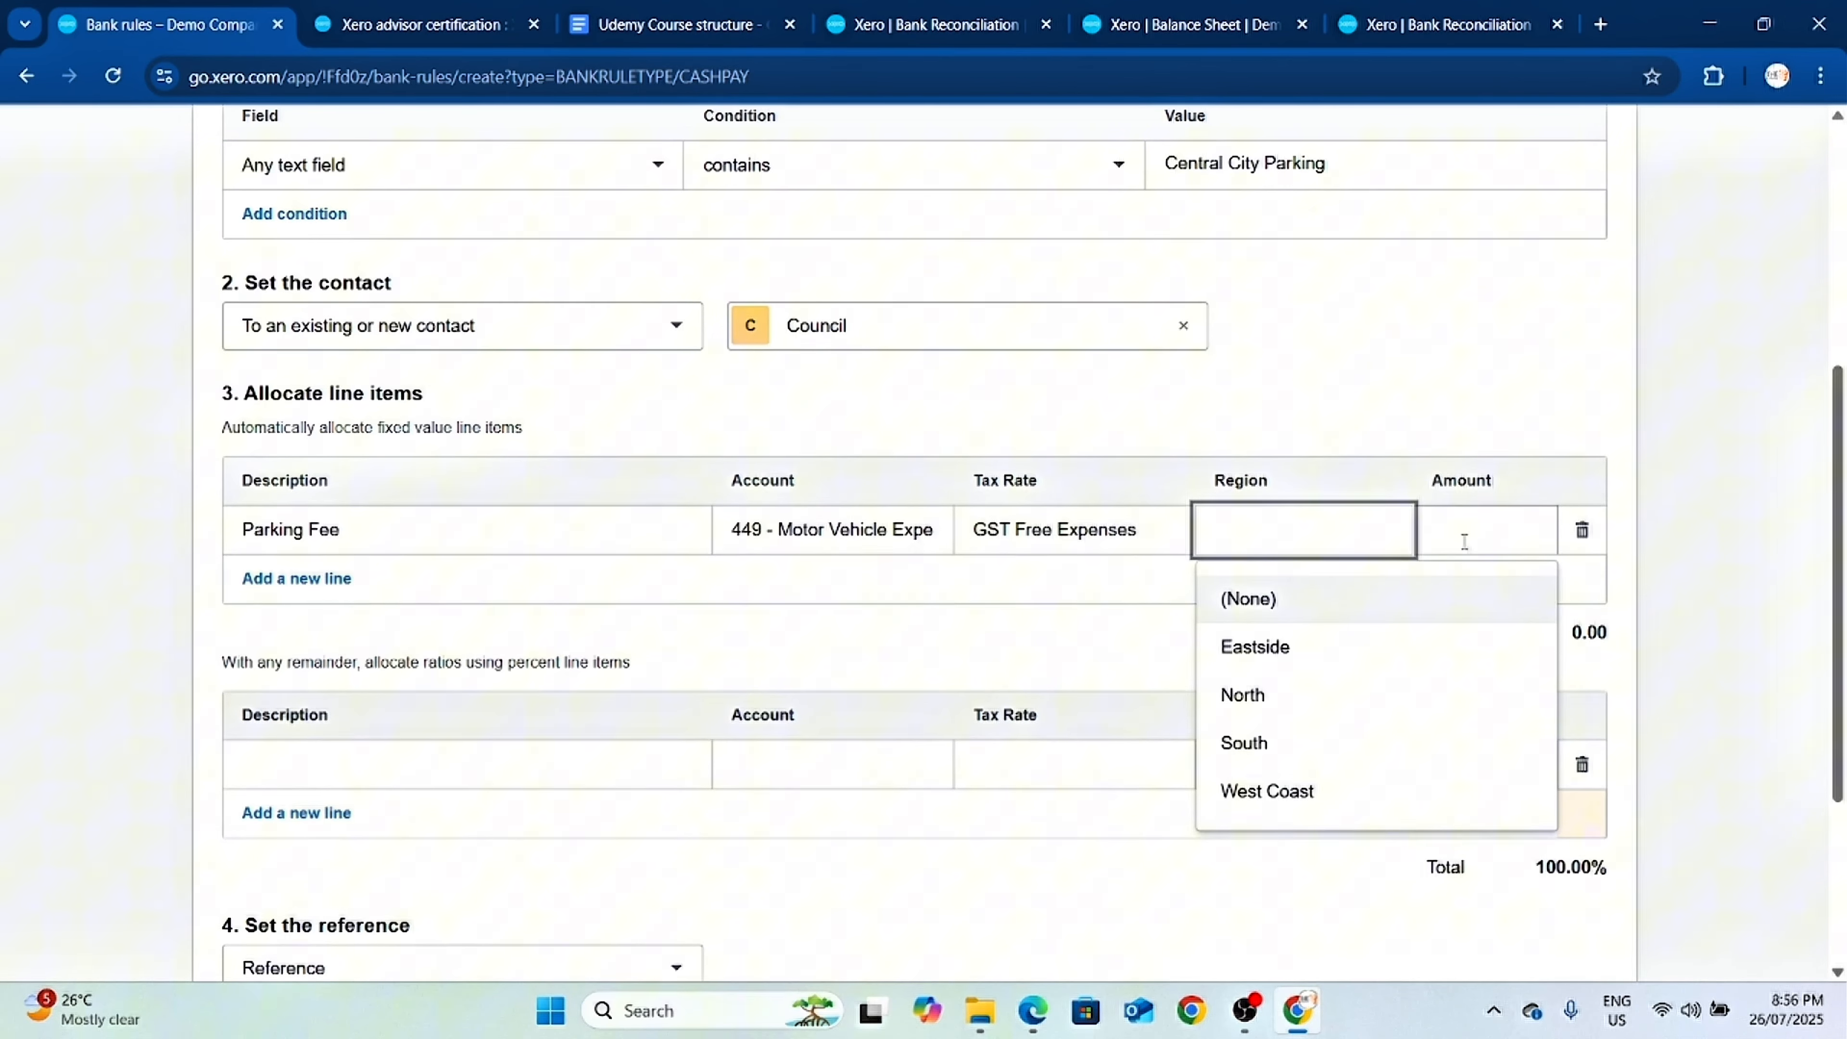
left_click(1513, 582)
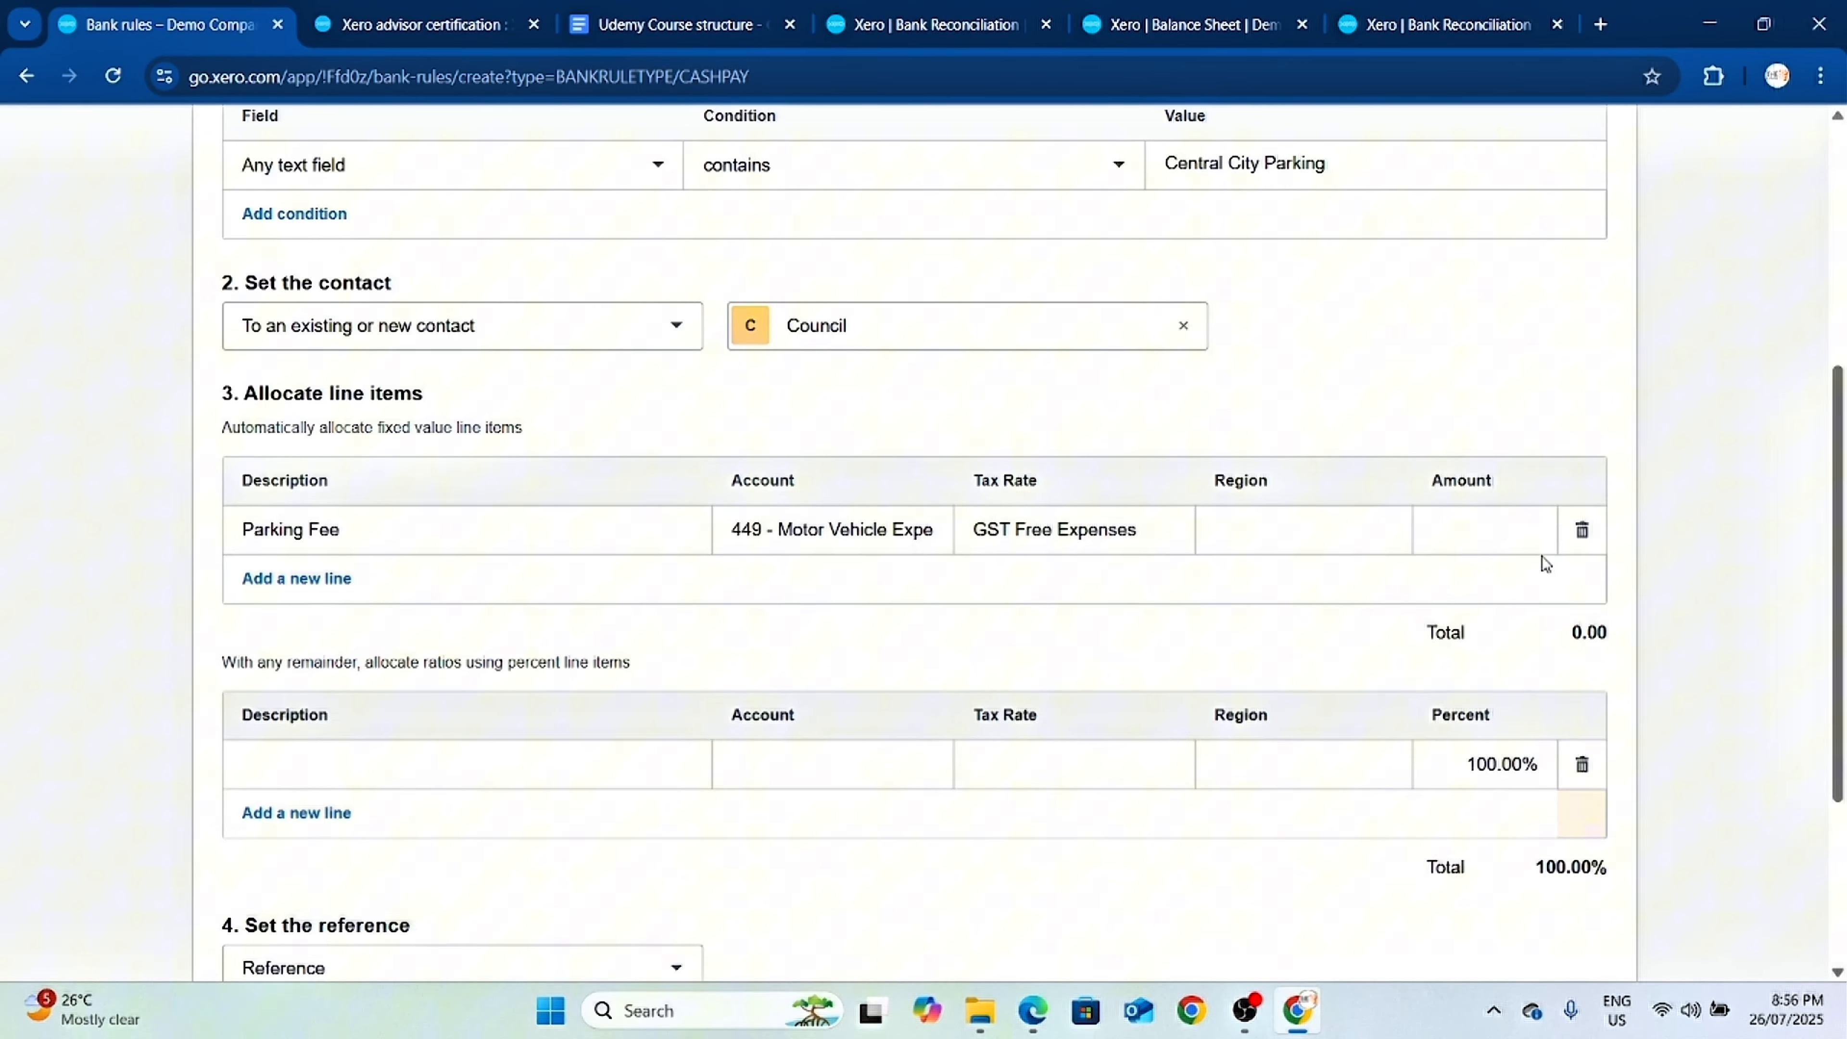
scroll(764, 638, "down", 3)
scroll(686, 599, "up", 3)
left_click(1475, 531)
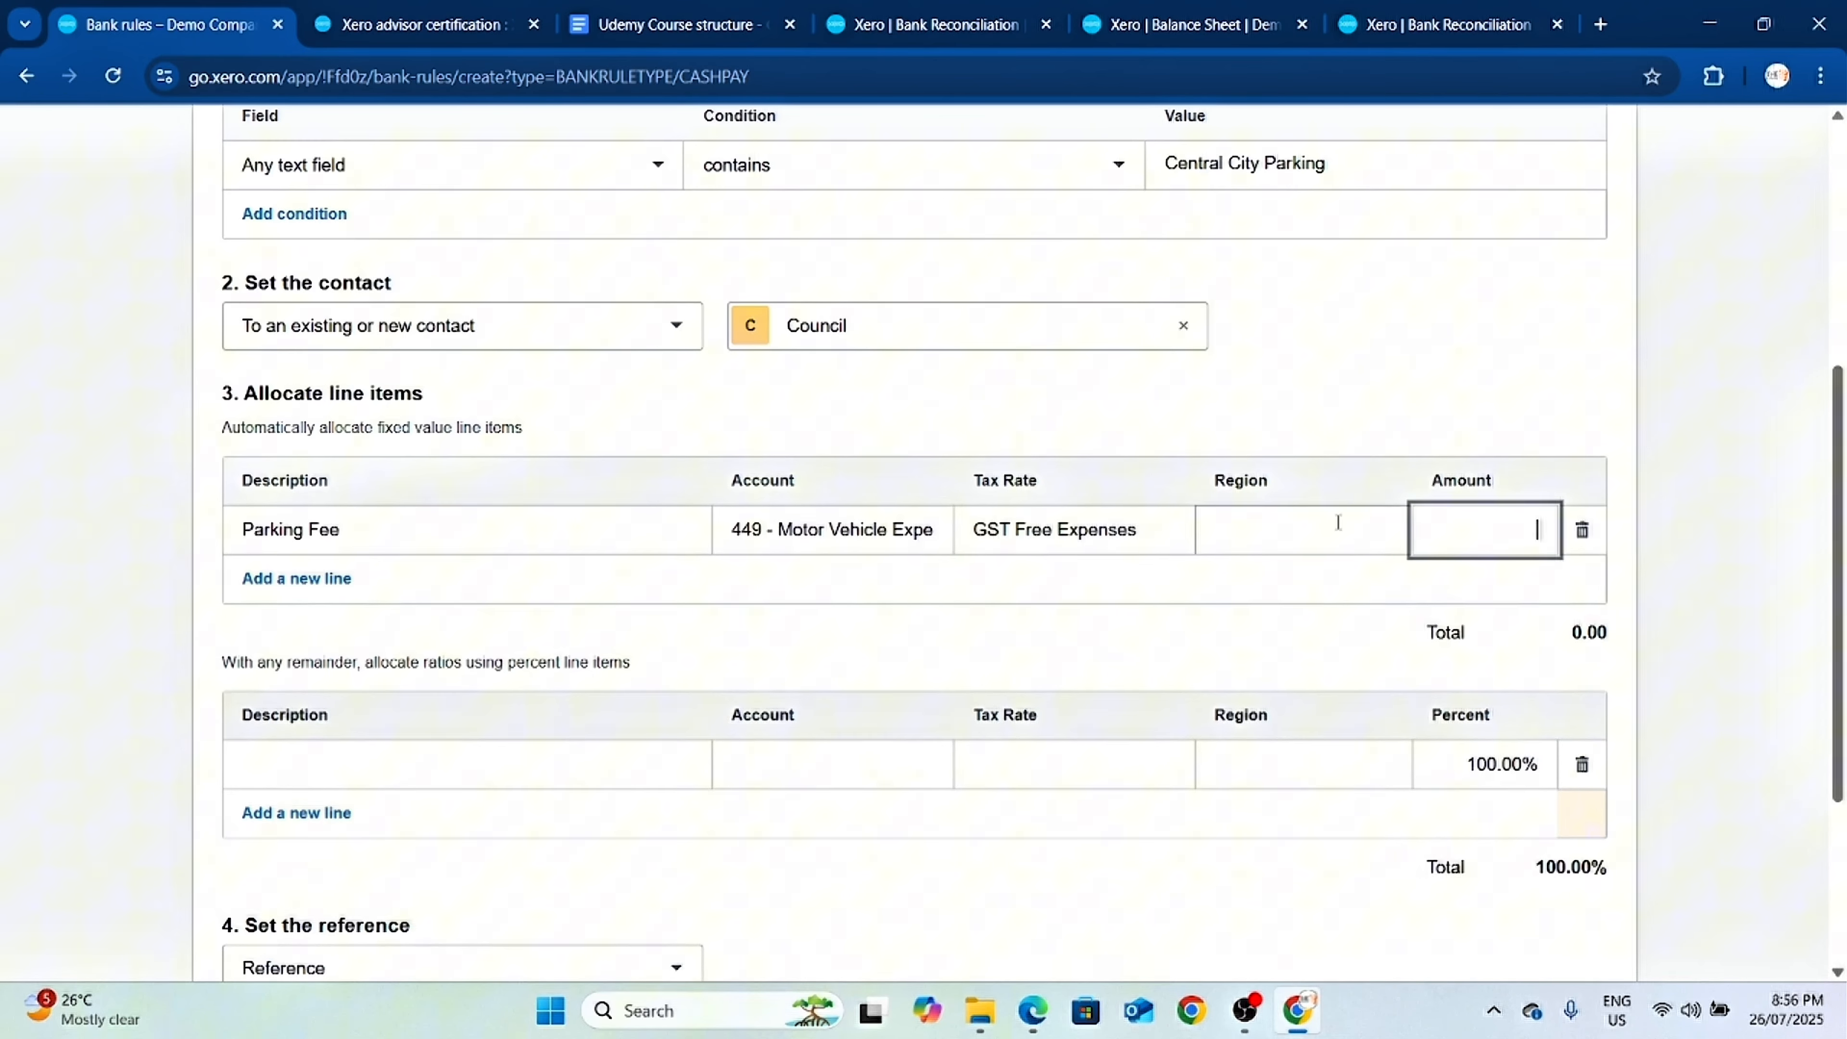
Describe the 100% line item in the remainder allocation as Parking.
left_click(396, 768)
scroll(386, 691, "down", 2)
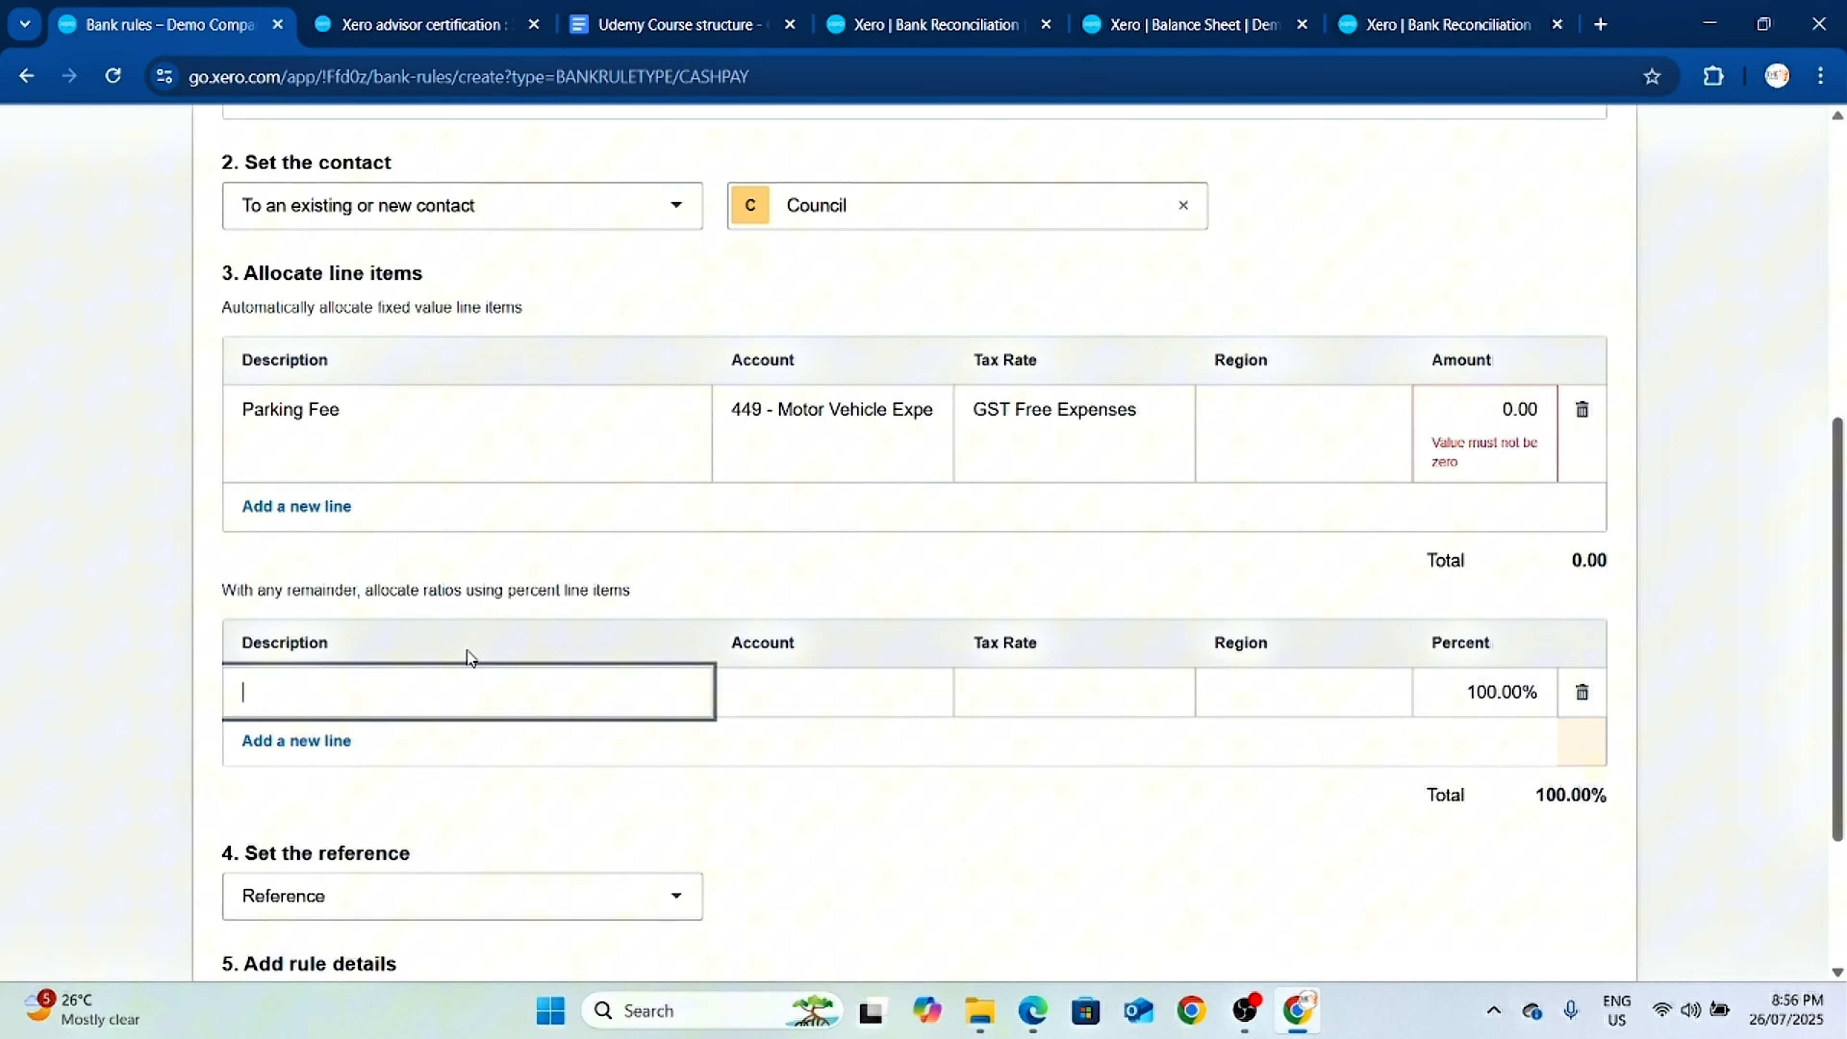
type("parking")
key("BackSpace")
key("BackSpace")
key("BackSpace")
key("BackSpace")
key("BackSpace")
key("BackSpace")
key("BackSpace")
type("Parking")
Allocate the 100% Parking line to account 449 - Motor Vehicle Expenses with the tax rate GST Free Expenses.
key("Tab")
type("44")
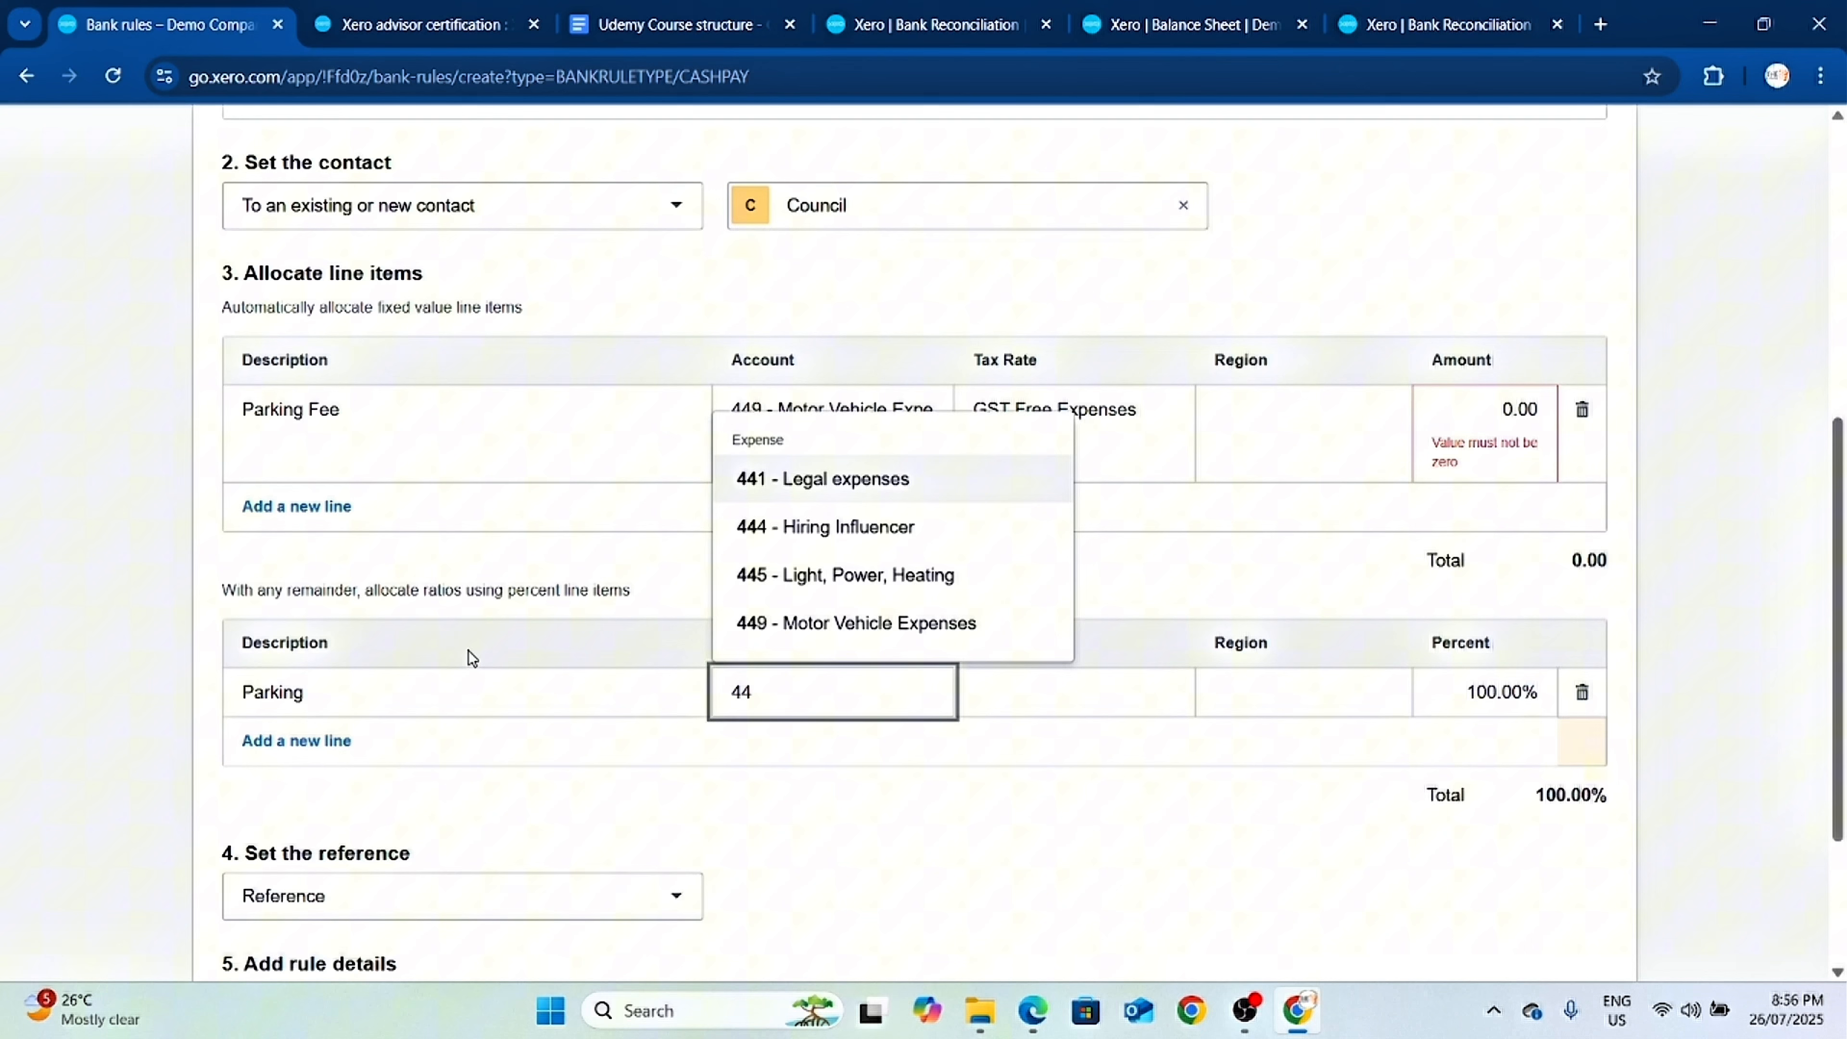
type("9")
key("Tab")
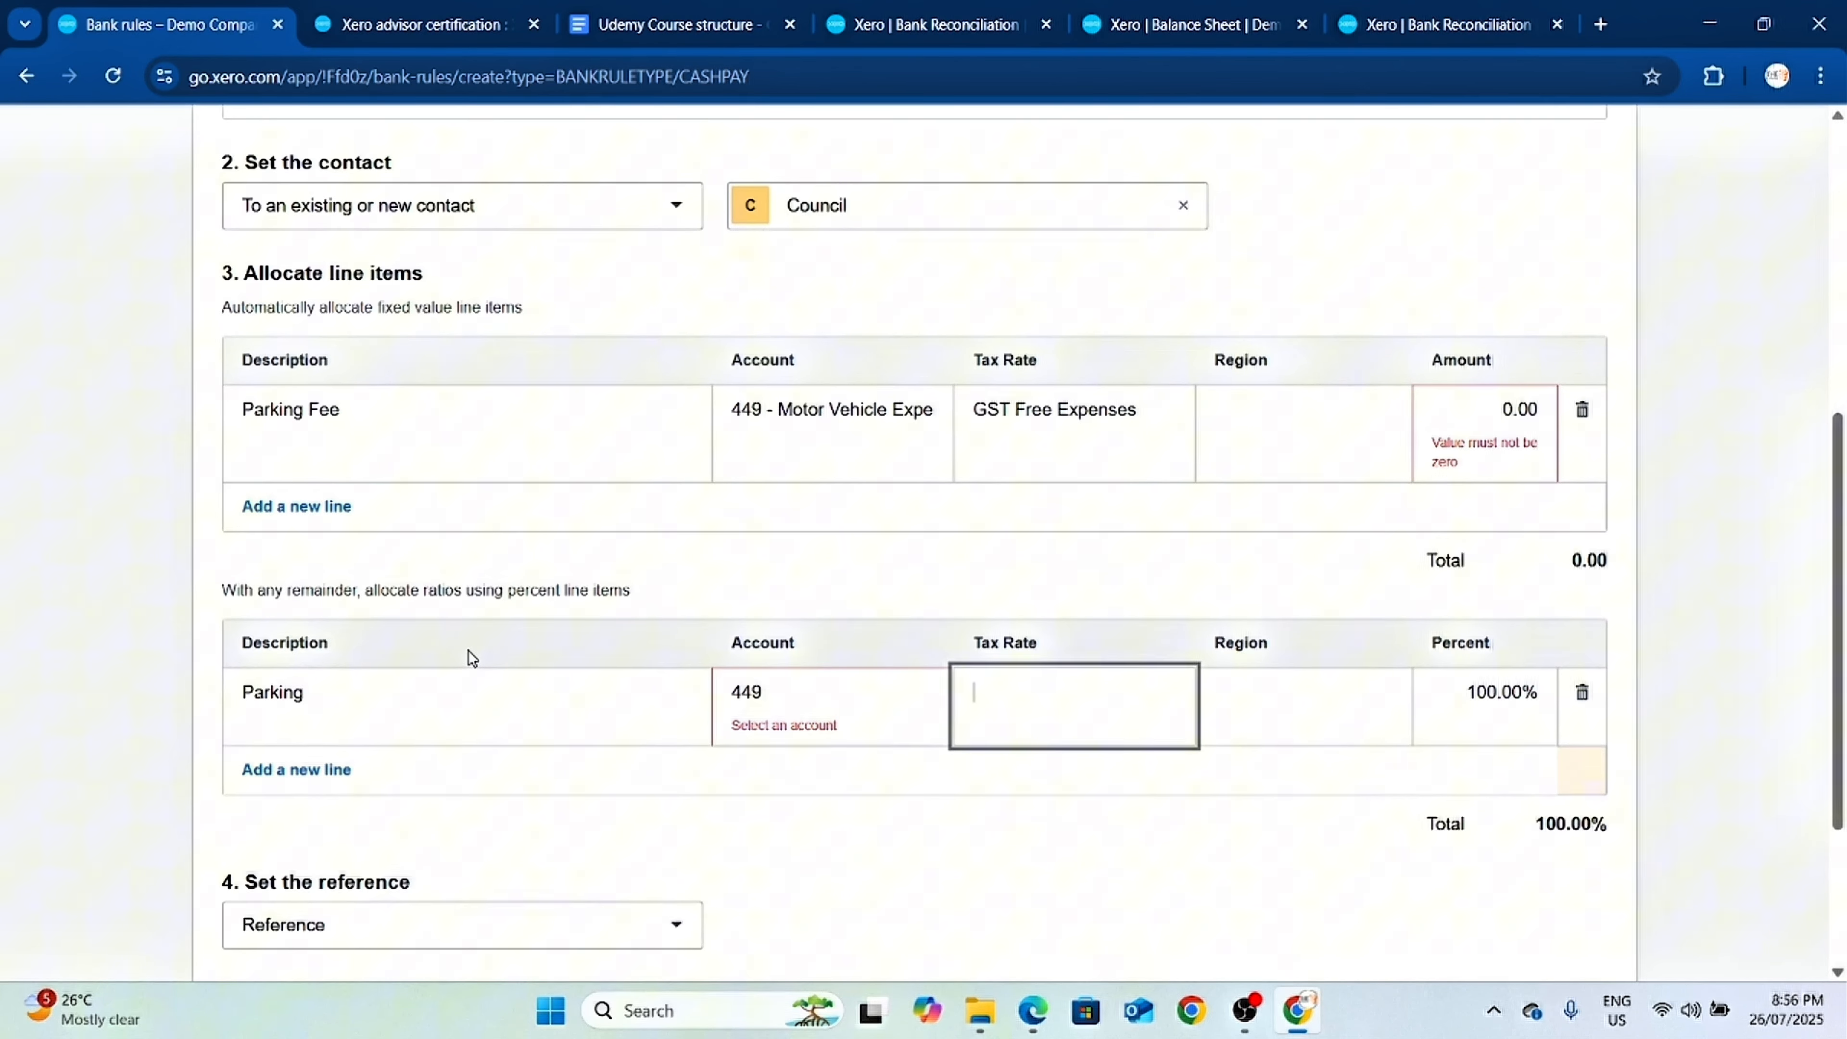
left_click(850, 710)
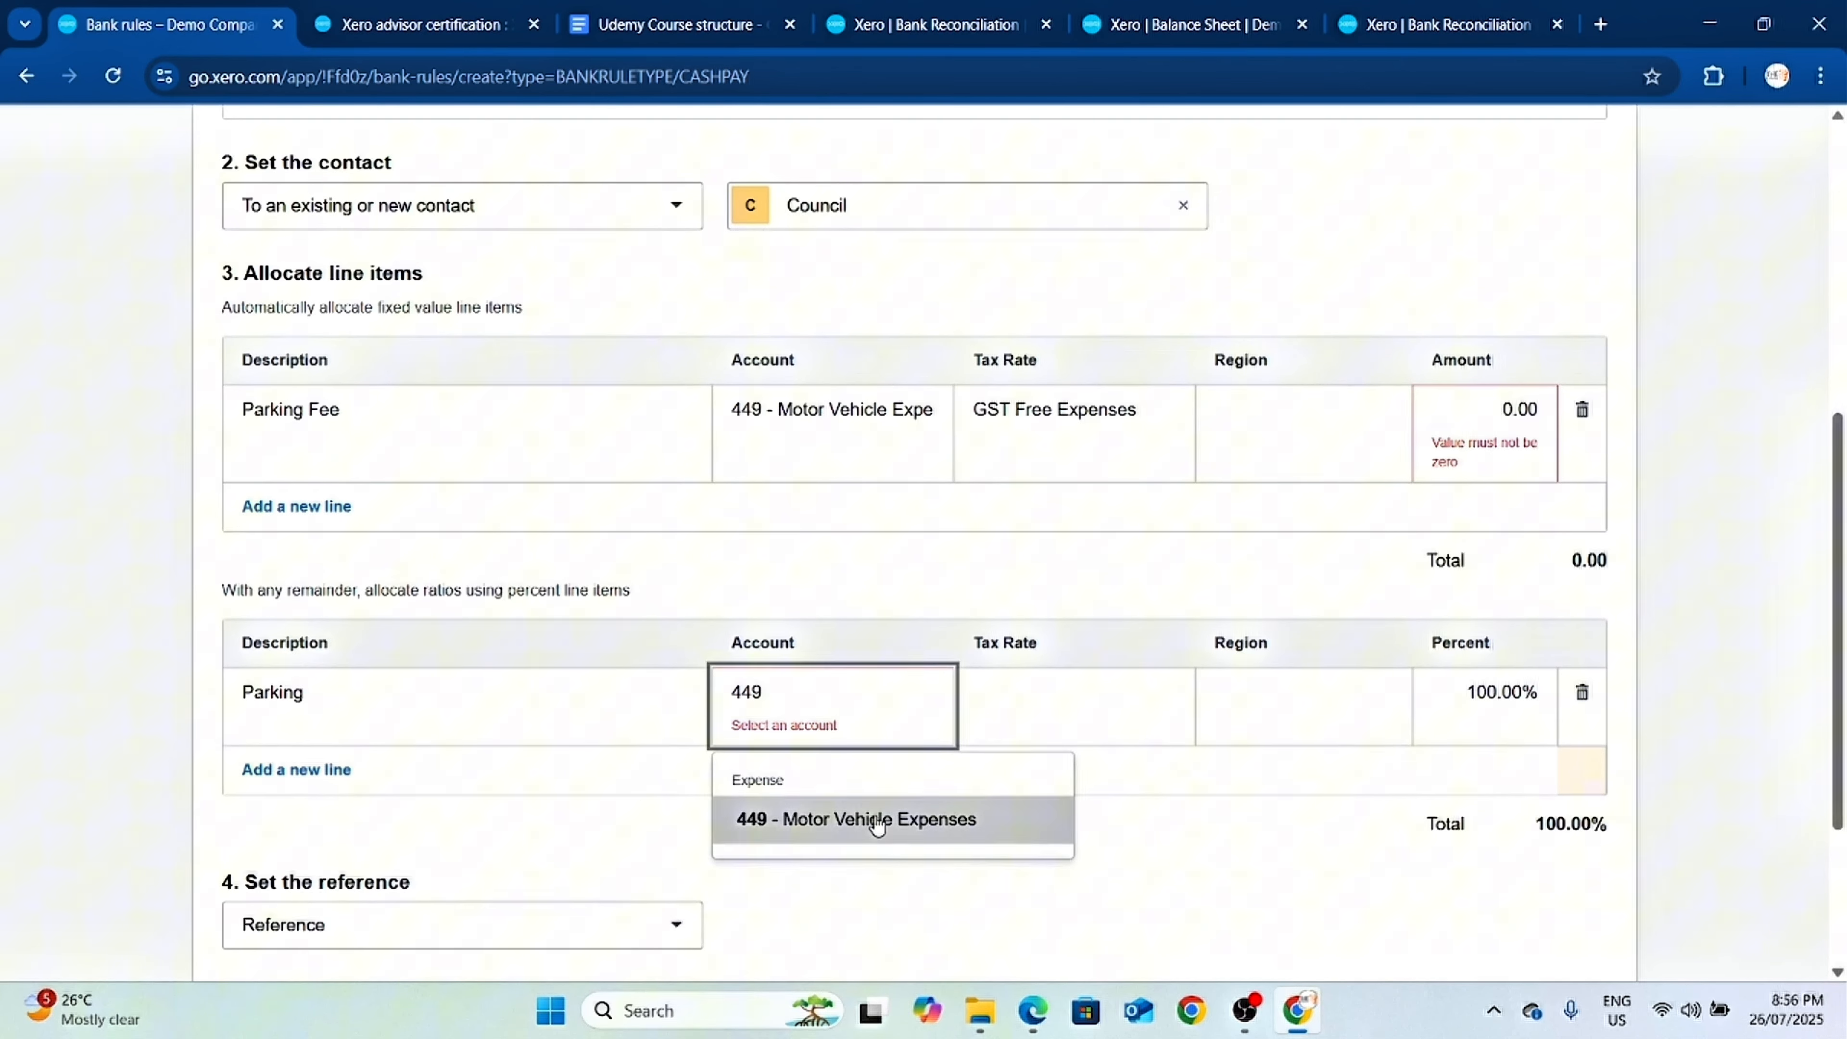
left_click(856, 819)
left_click(1097, 698)
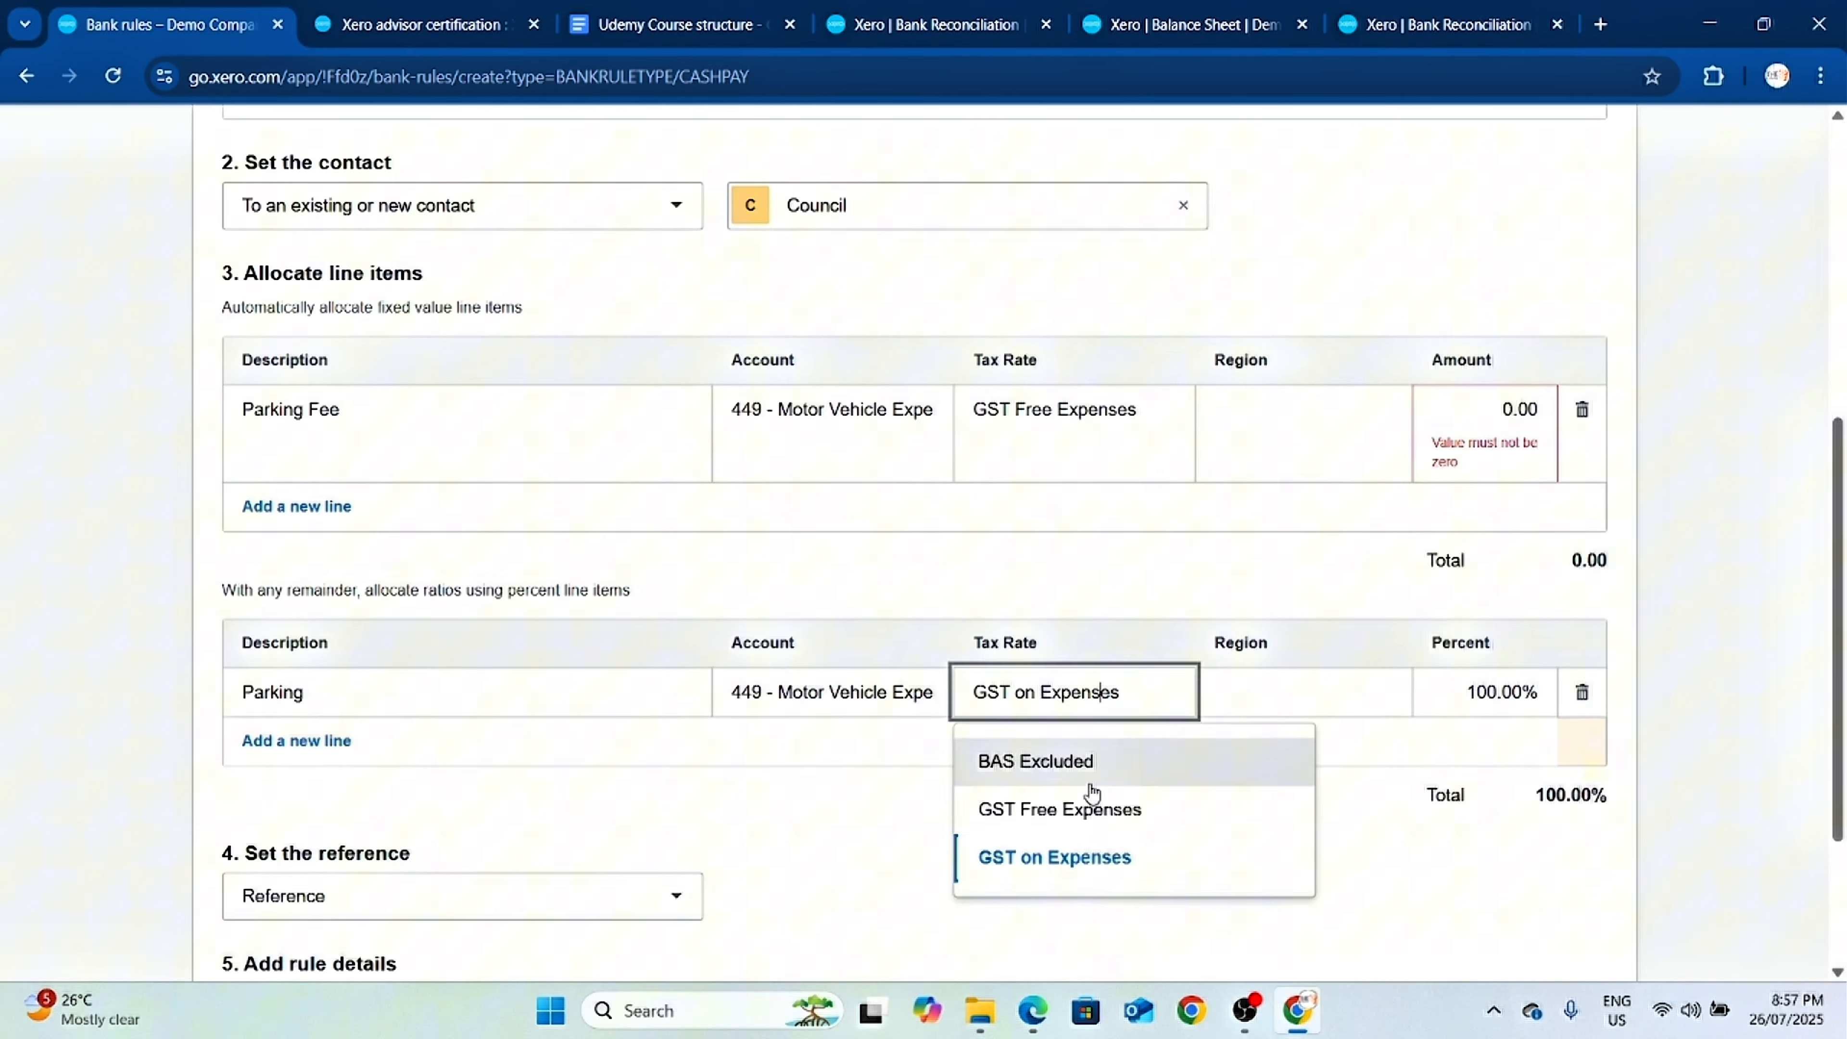
left_click(1103, 820)
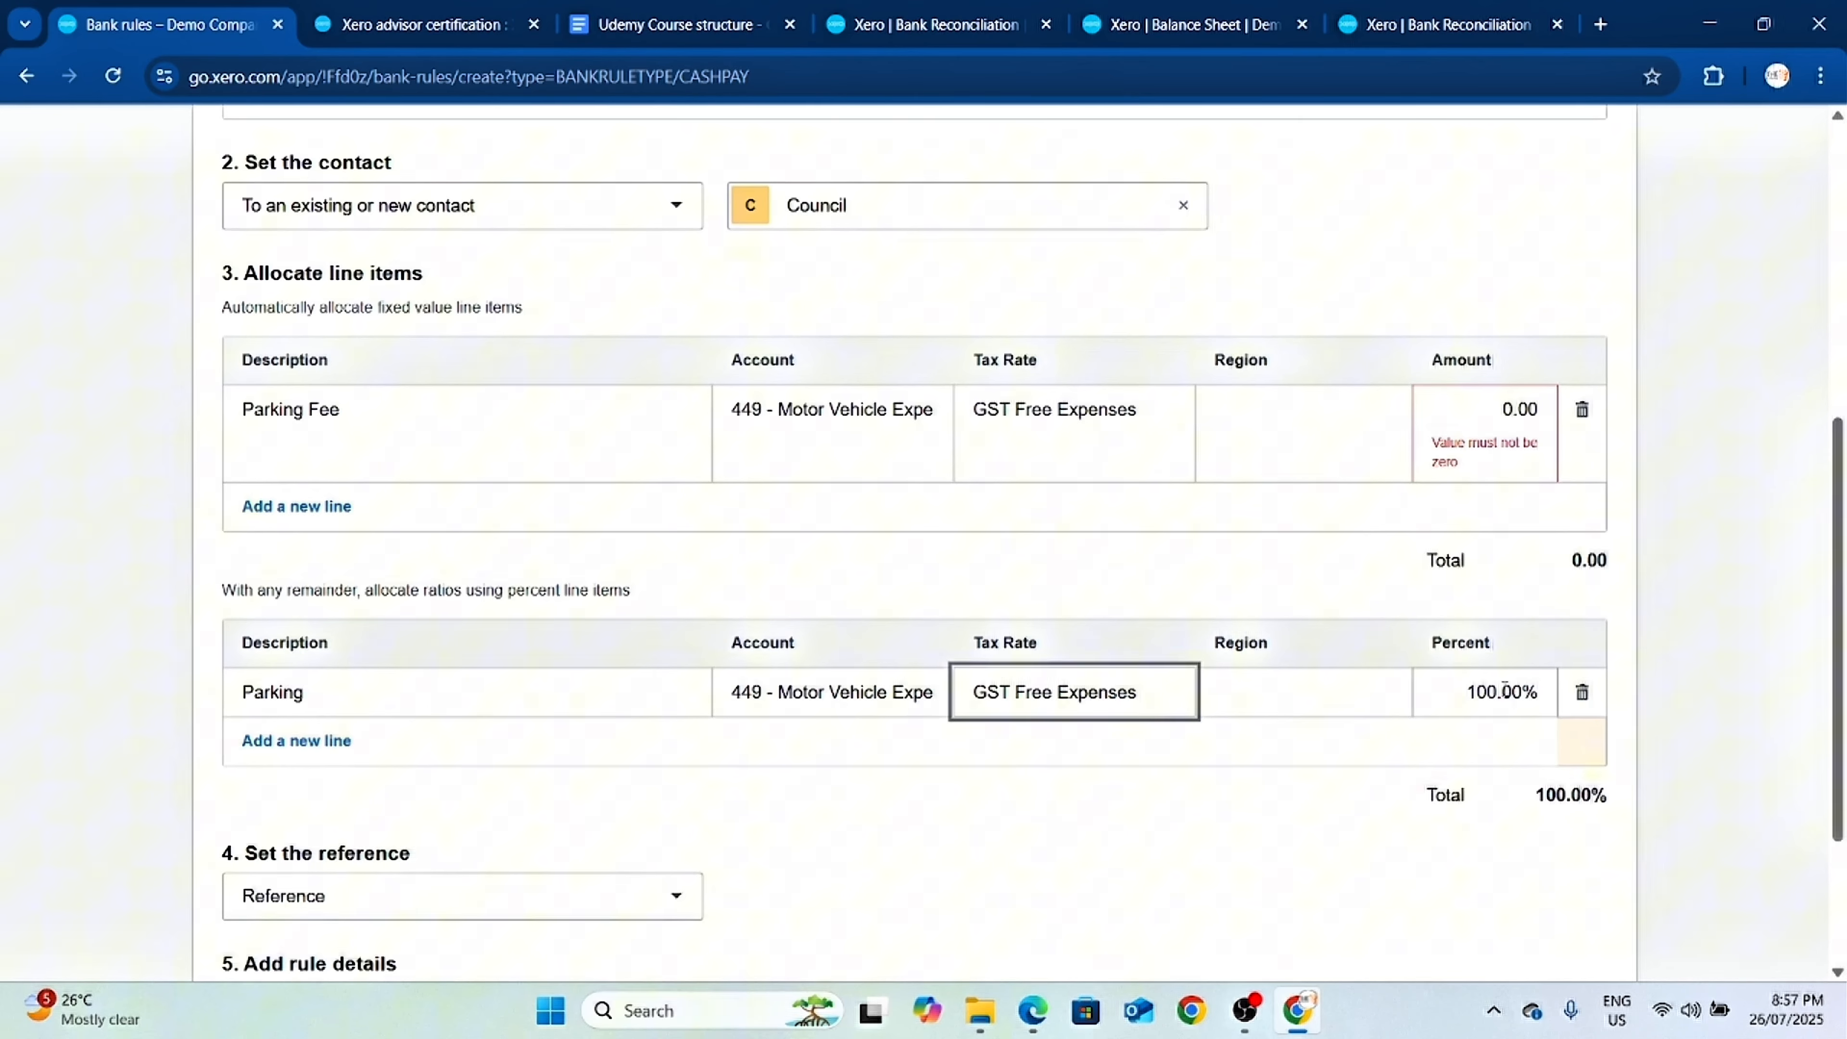
Delete the Parking Fee line from the rule's fixed value line items.
scroll(1513, 698, "down", 3)
scroll(1512, 696, "down", 1)
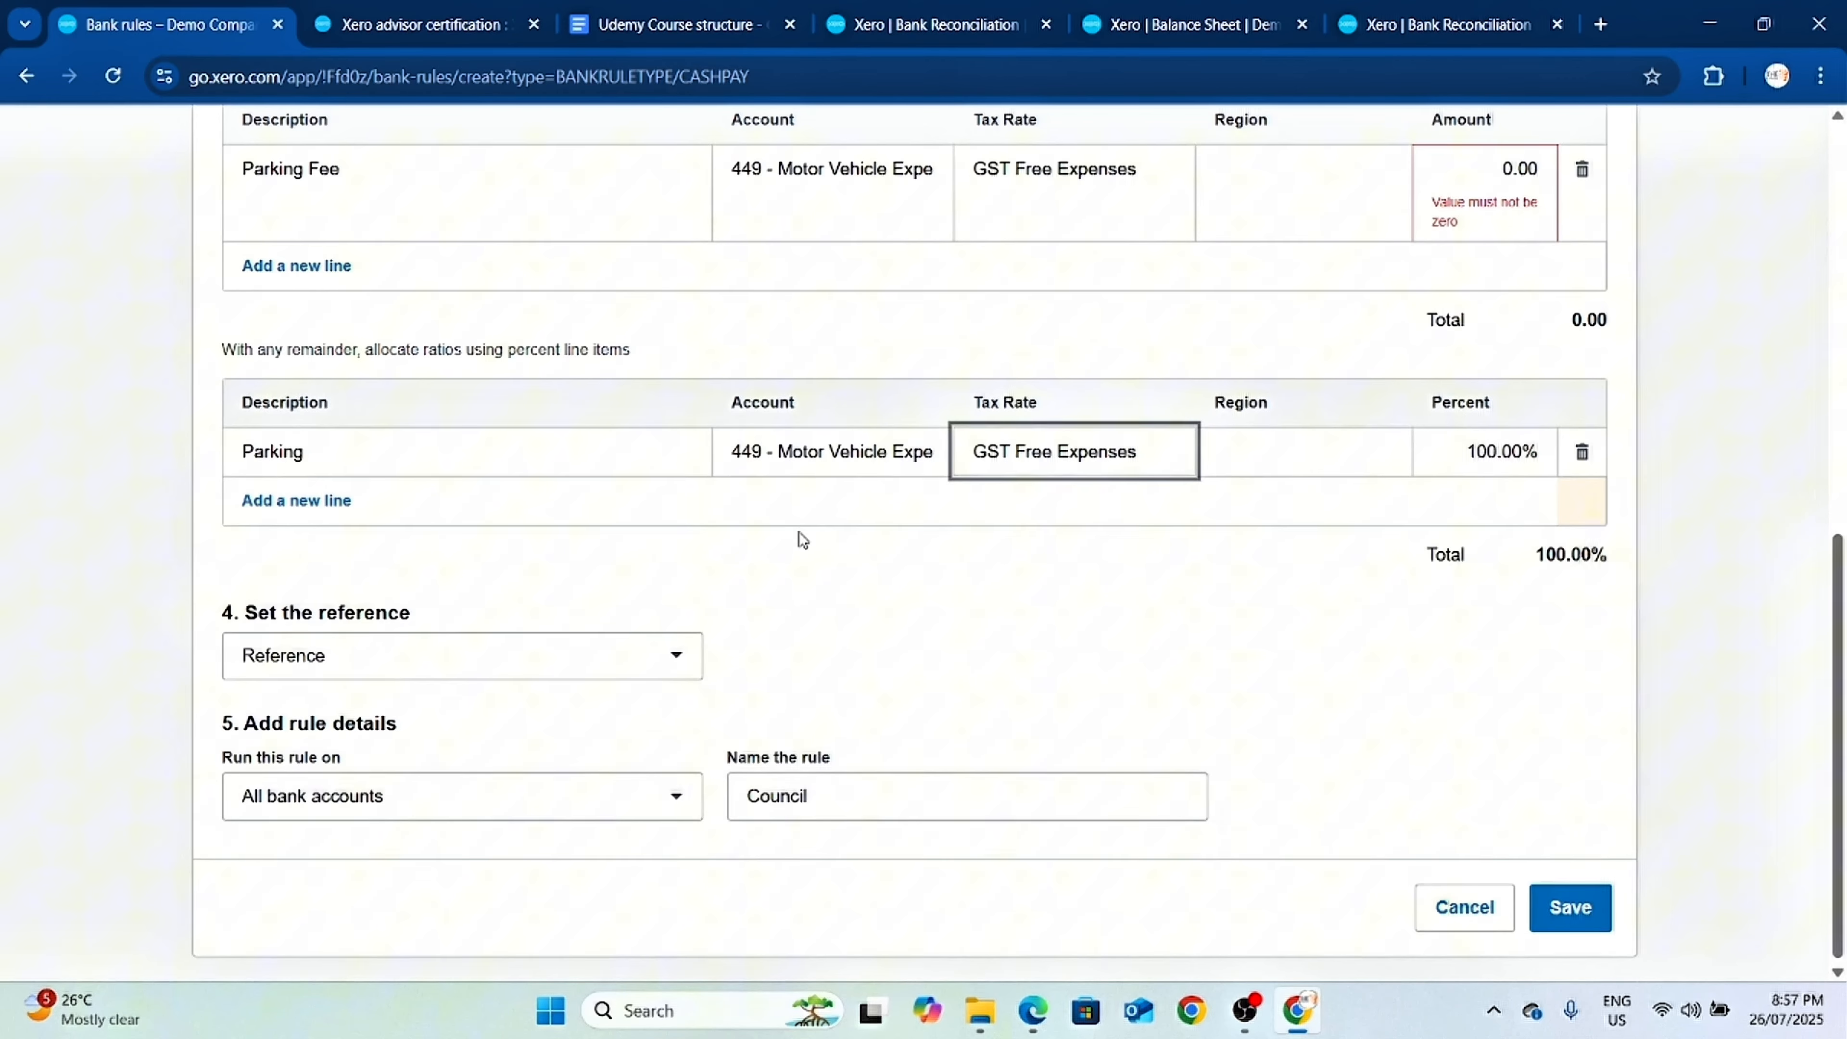
scroll(856, 512, "up", 5)
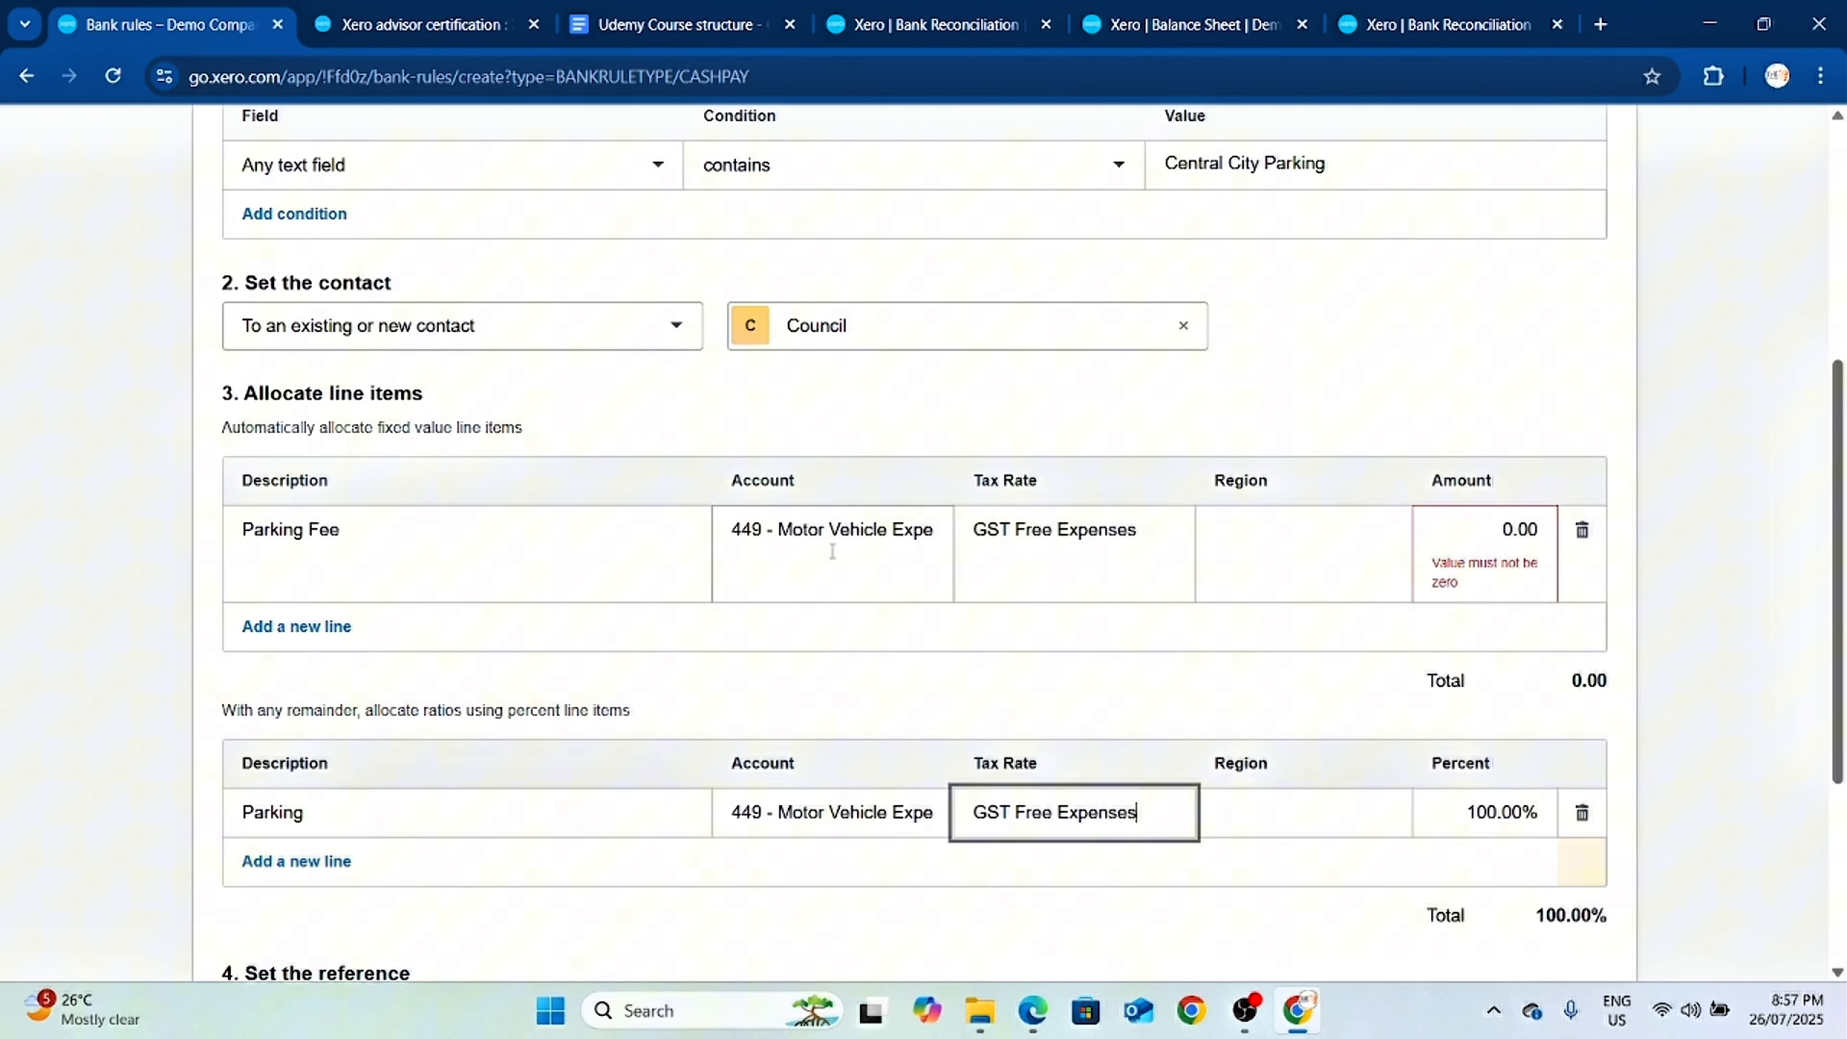
scroll(906, 573, "down", 2)
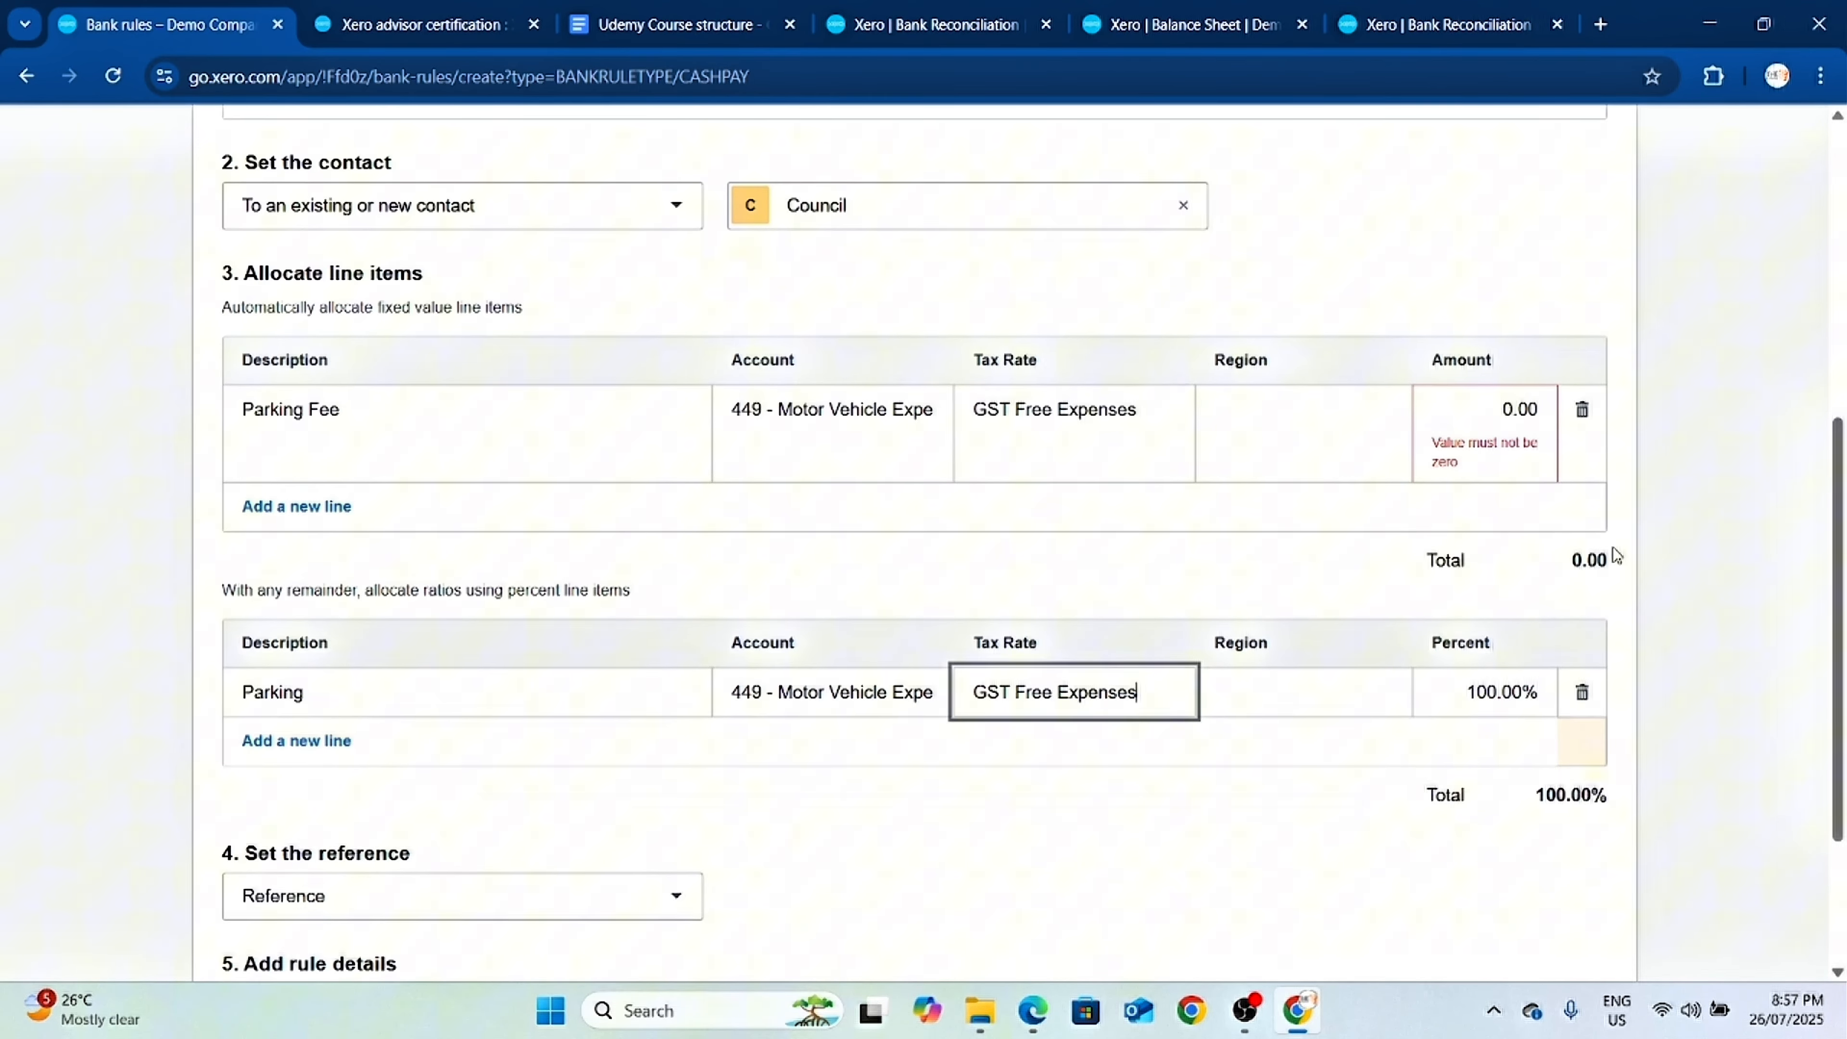
left_click(1583, 414)
Look at the choices for the rule's reference, keeping Reference selected.
scroll(975, 528, "down", 2)
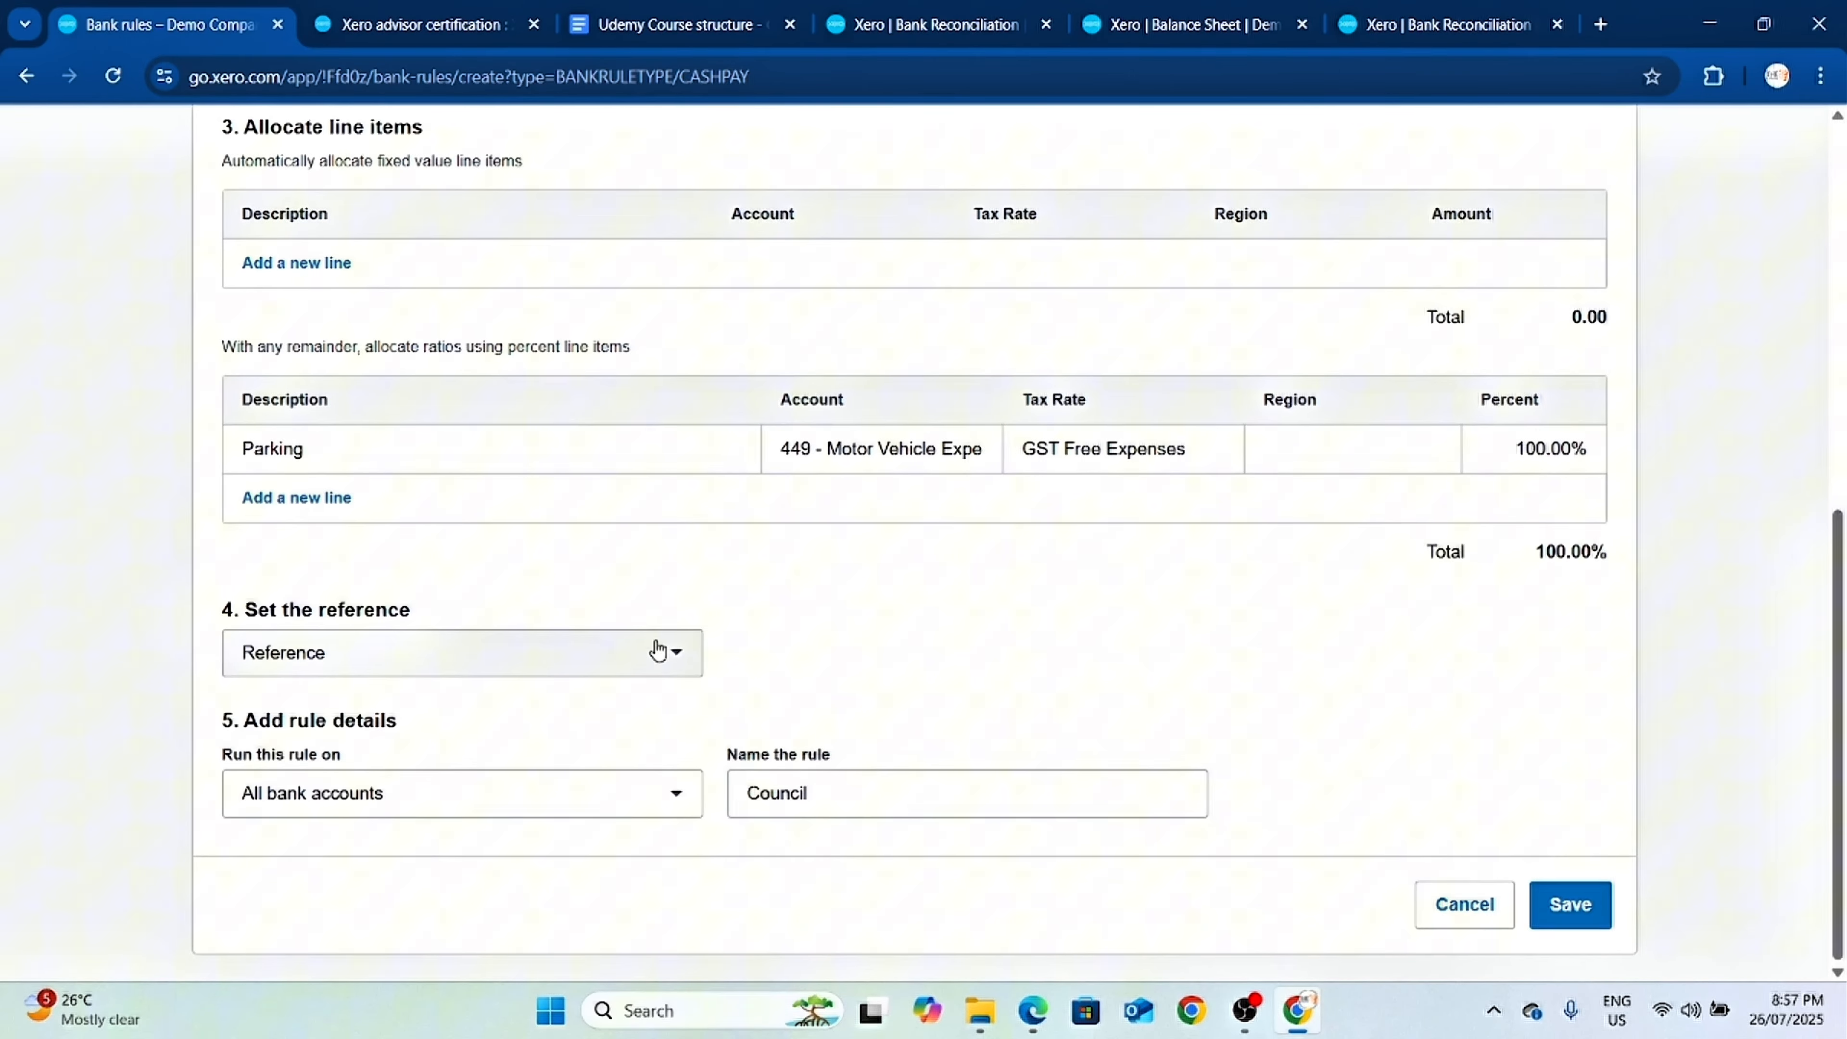
left_click(451, 662)
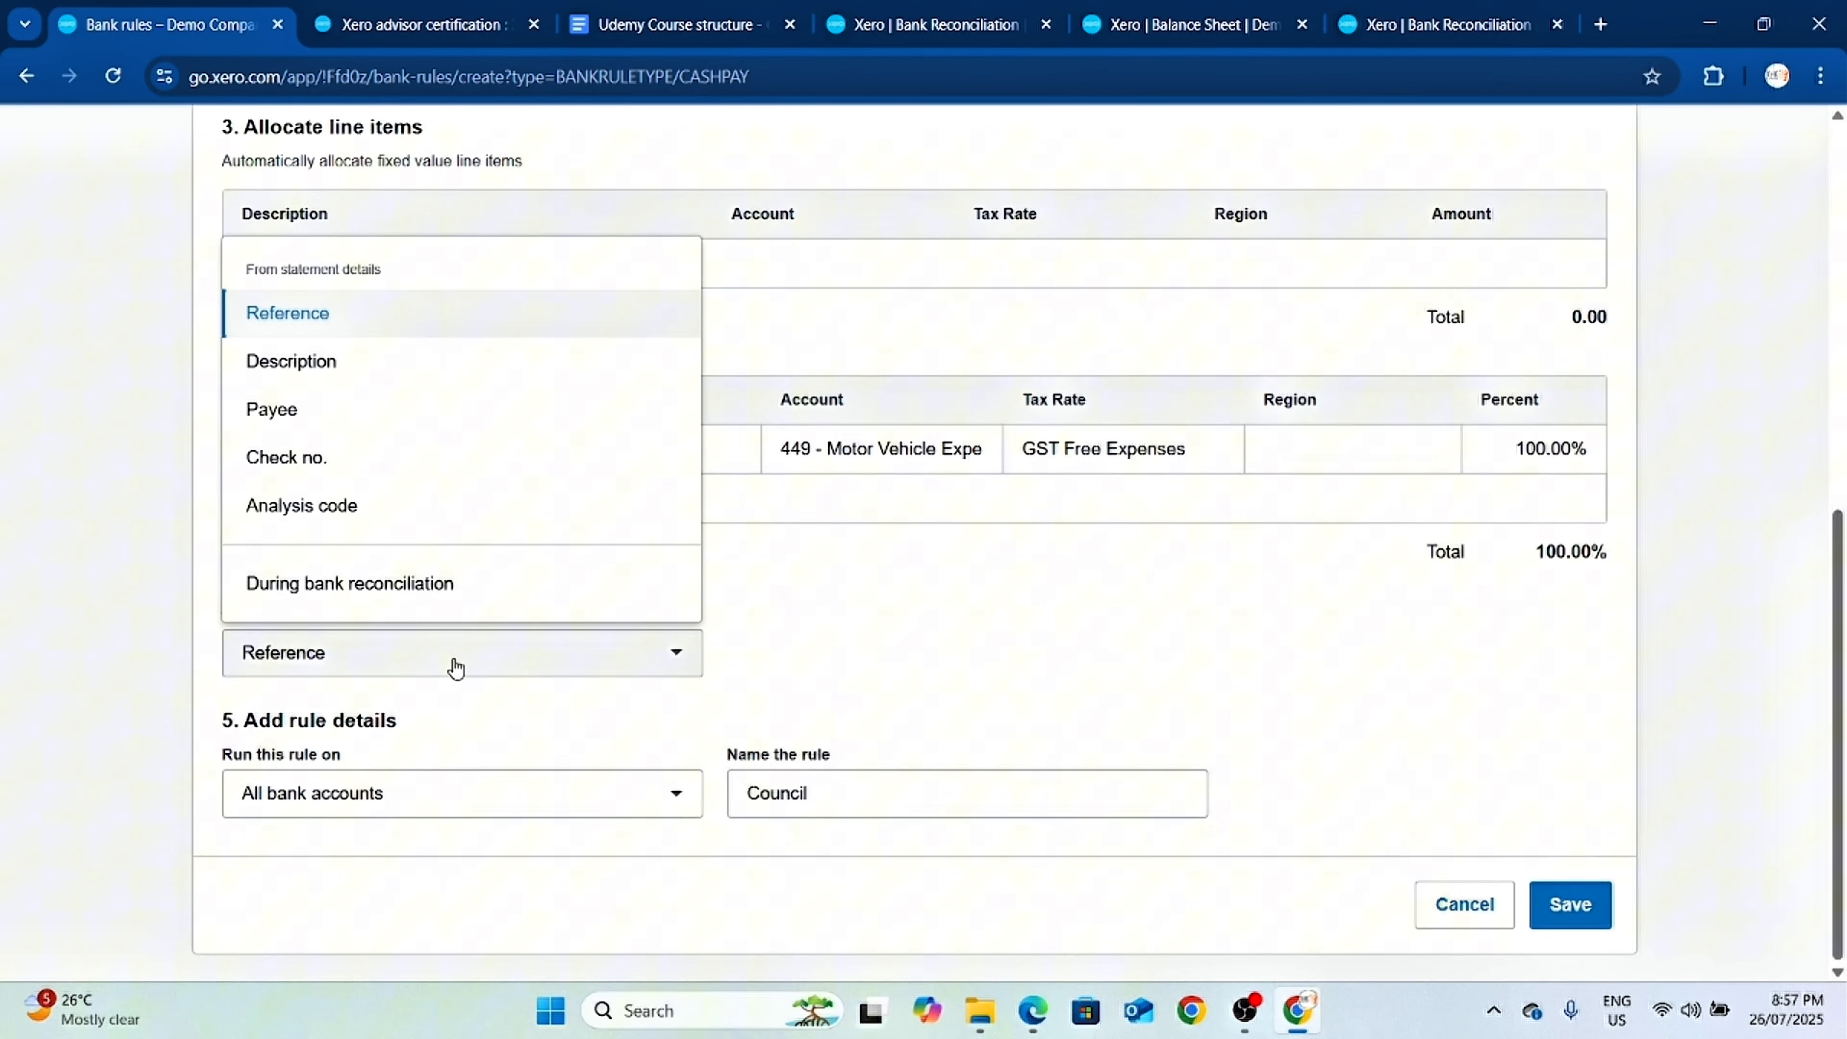
left_click(455, 666)
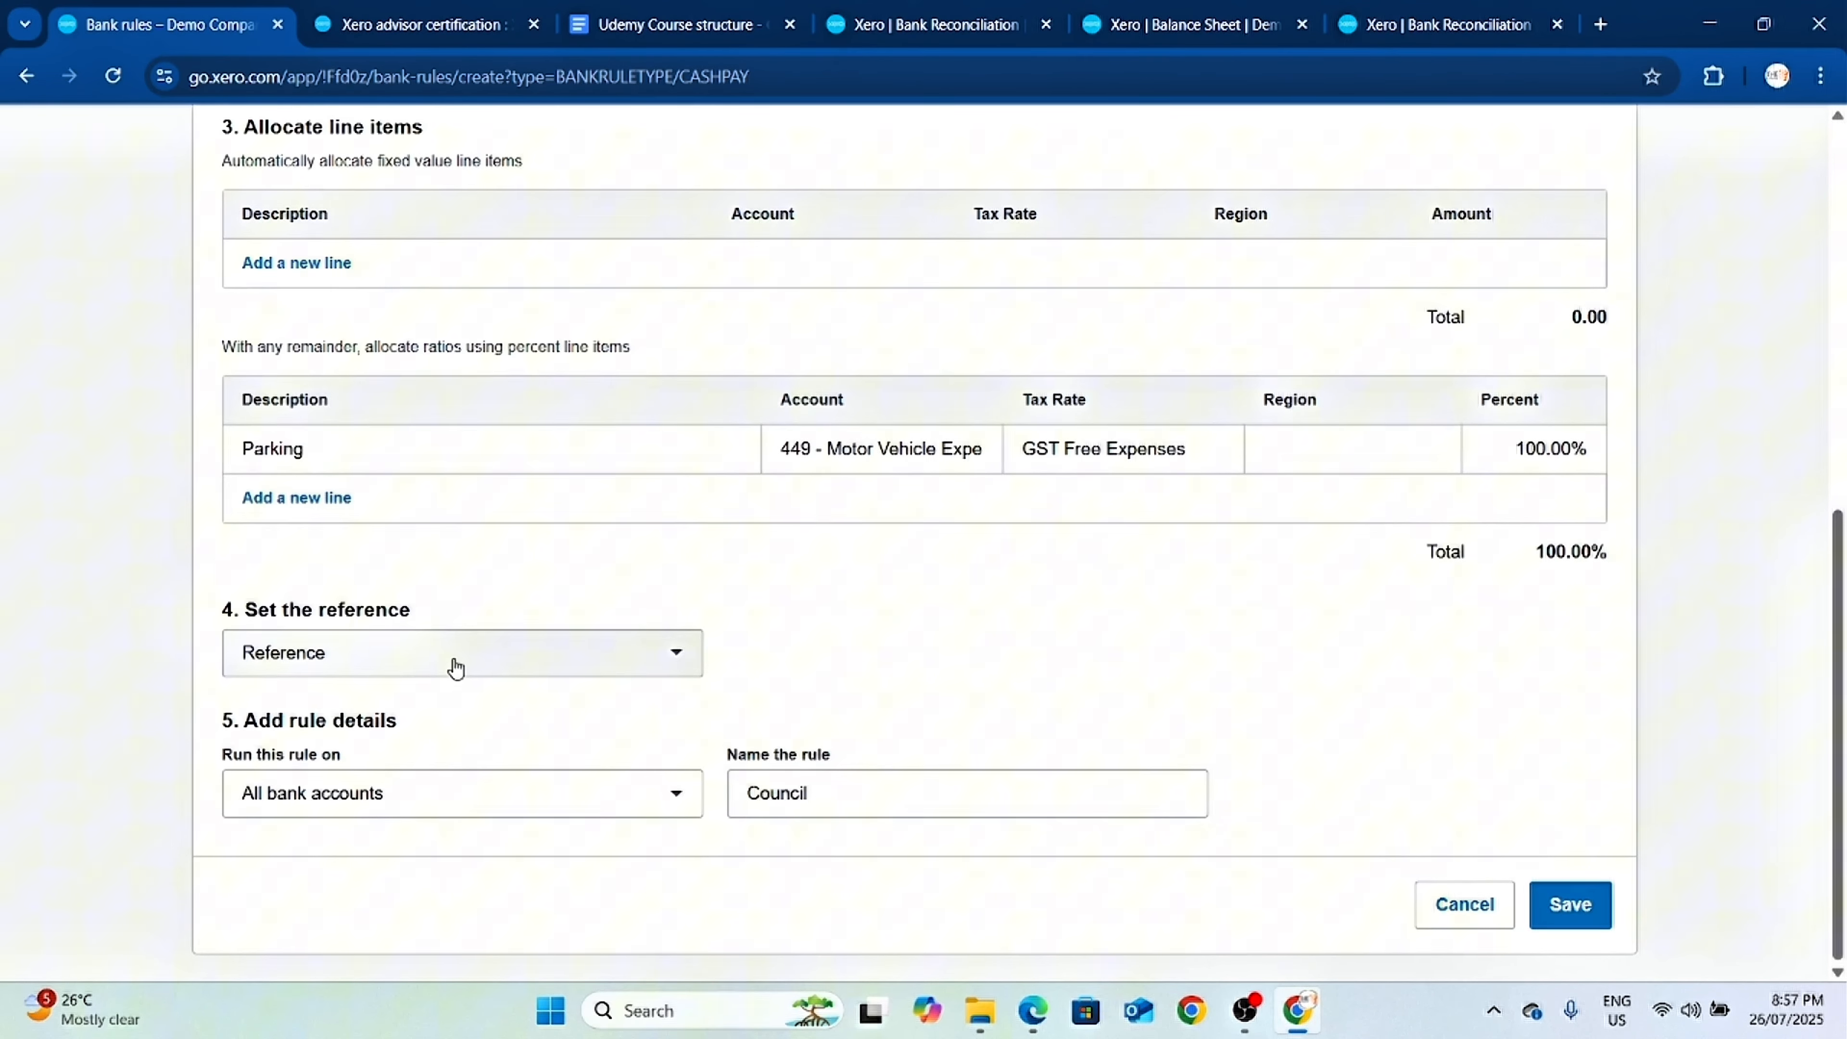
left_click(455, 666)
left_click(989, 593)
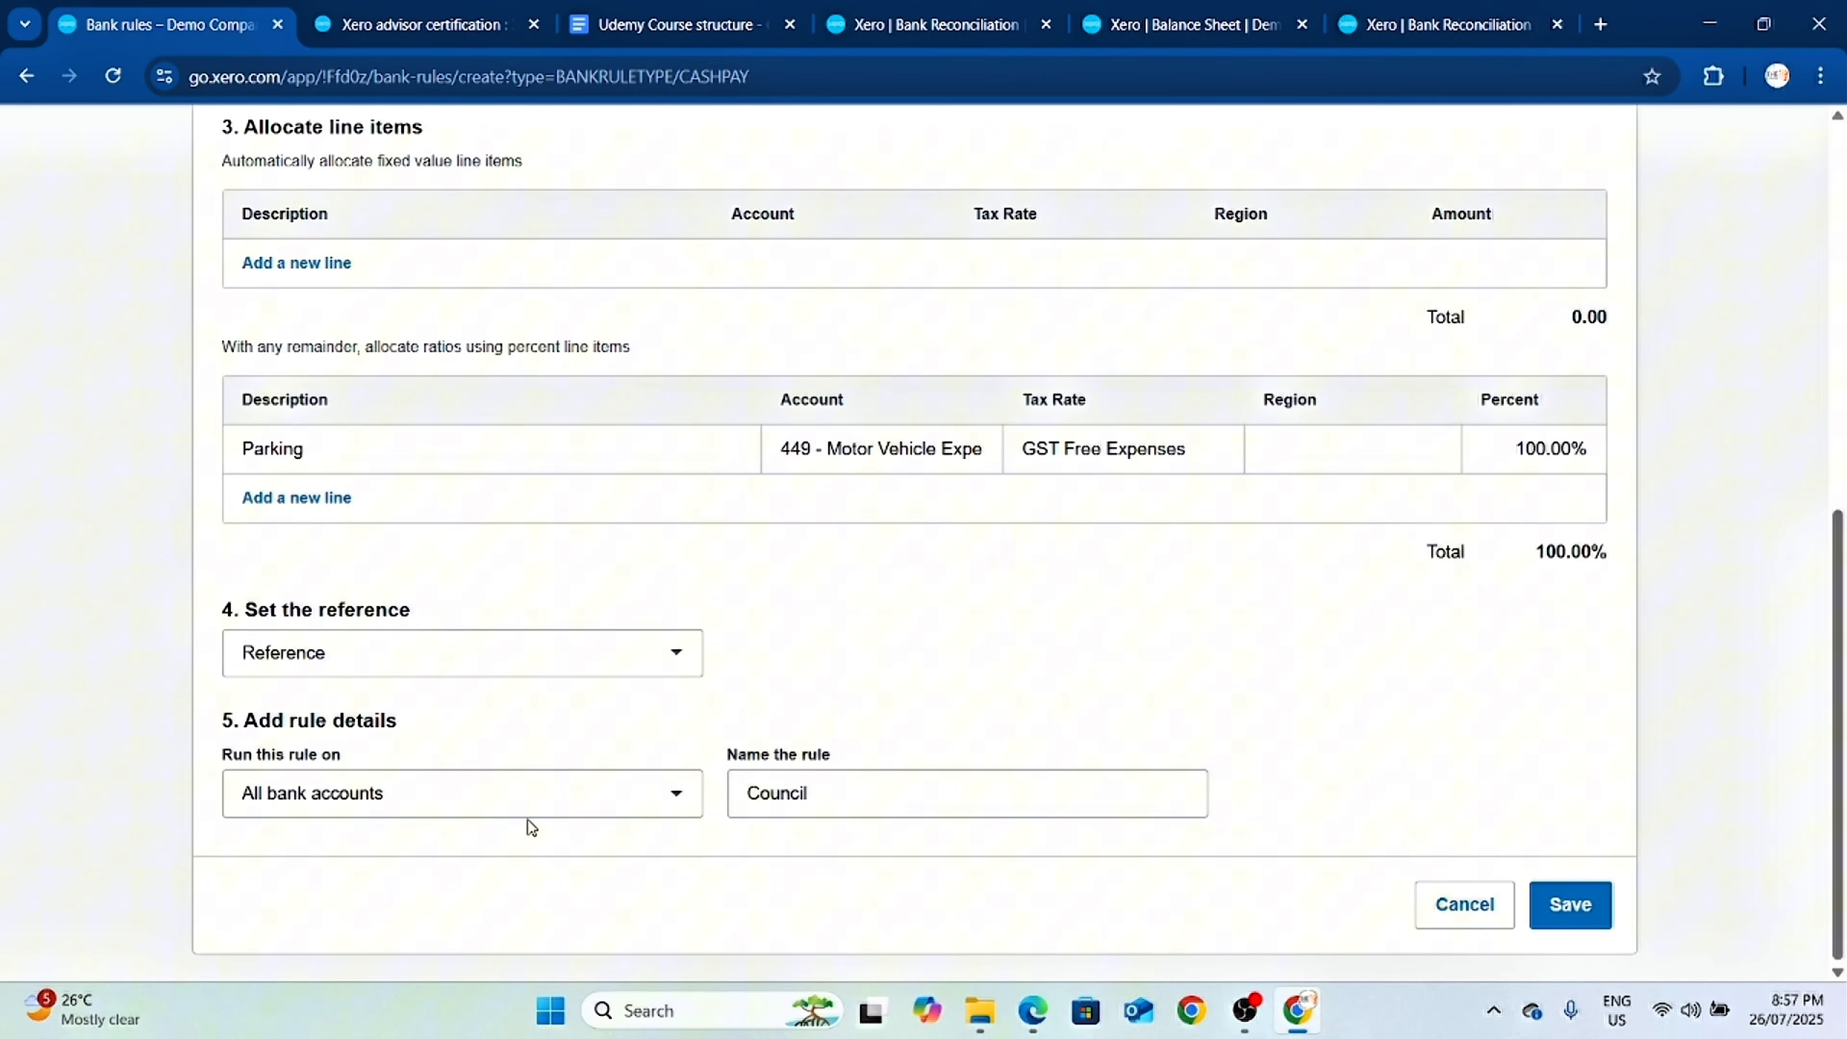
Name the rule Parking Fee and save it.
left_click(796, 786)
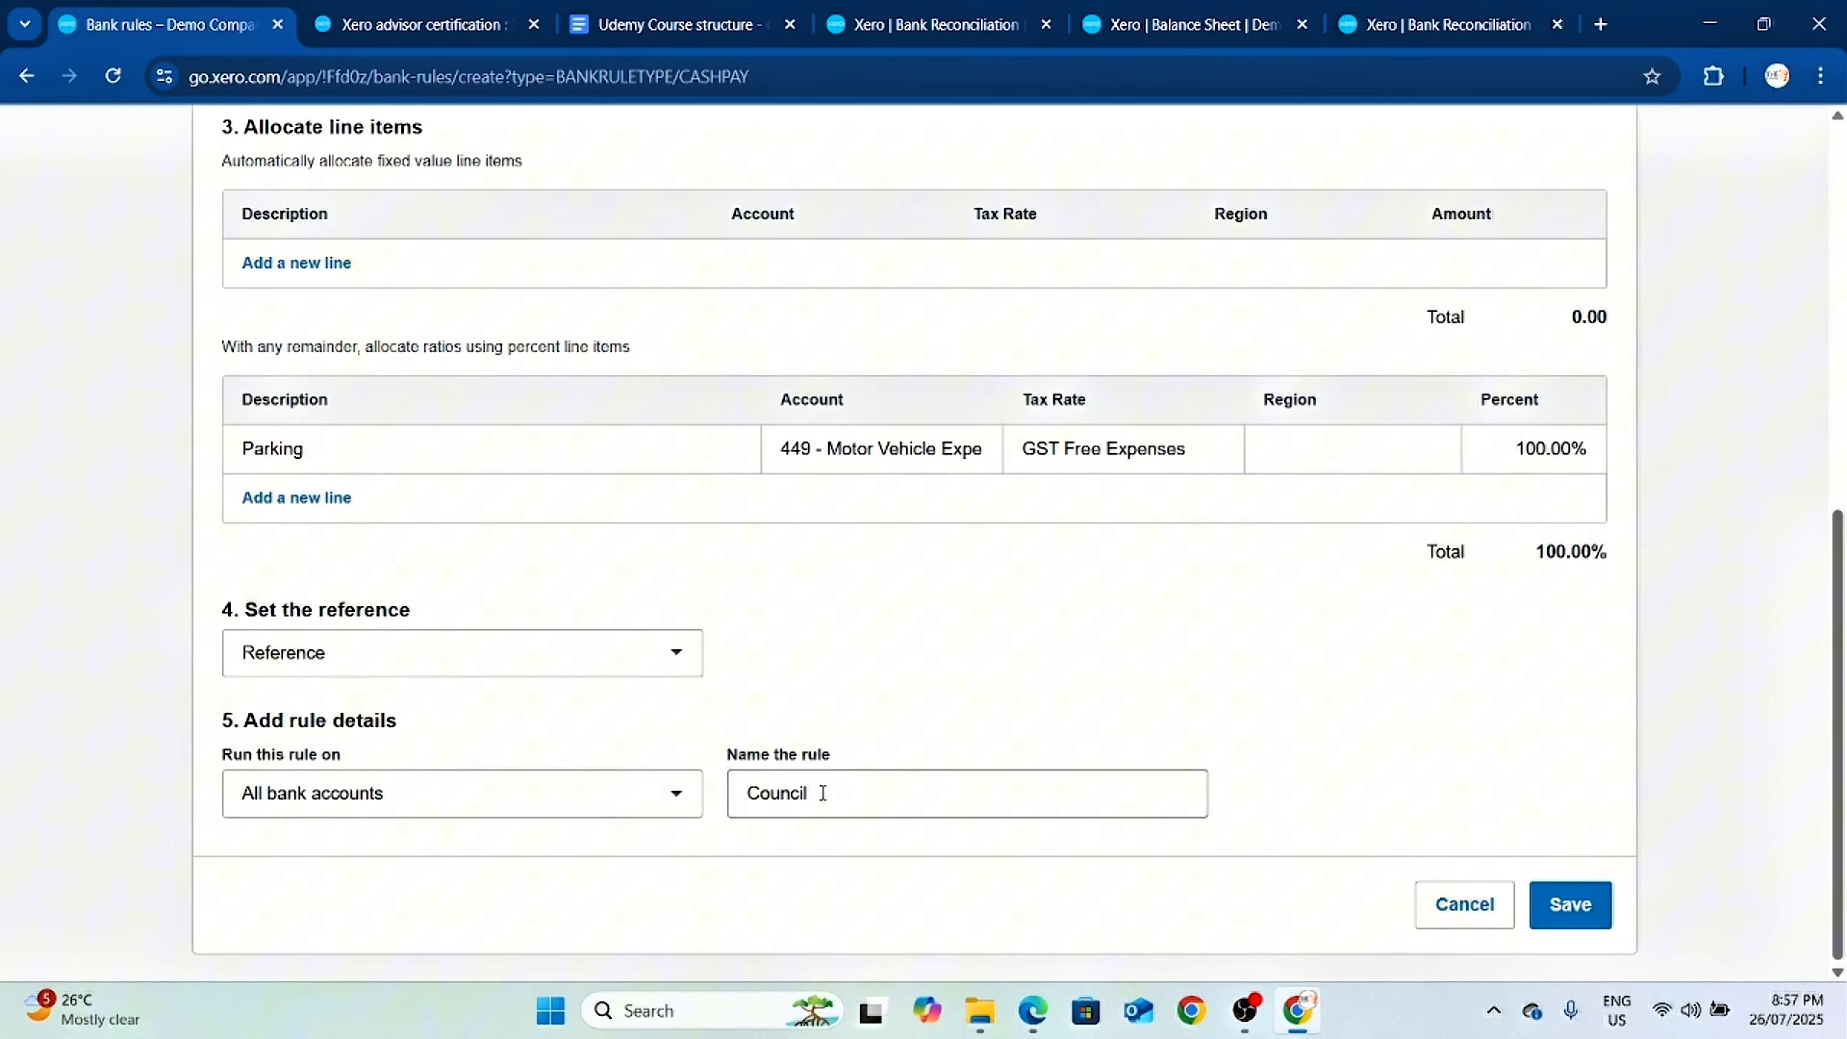
double_click(859, 795)
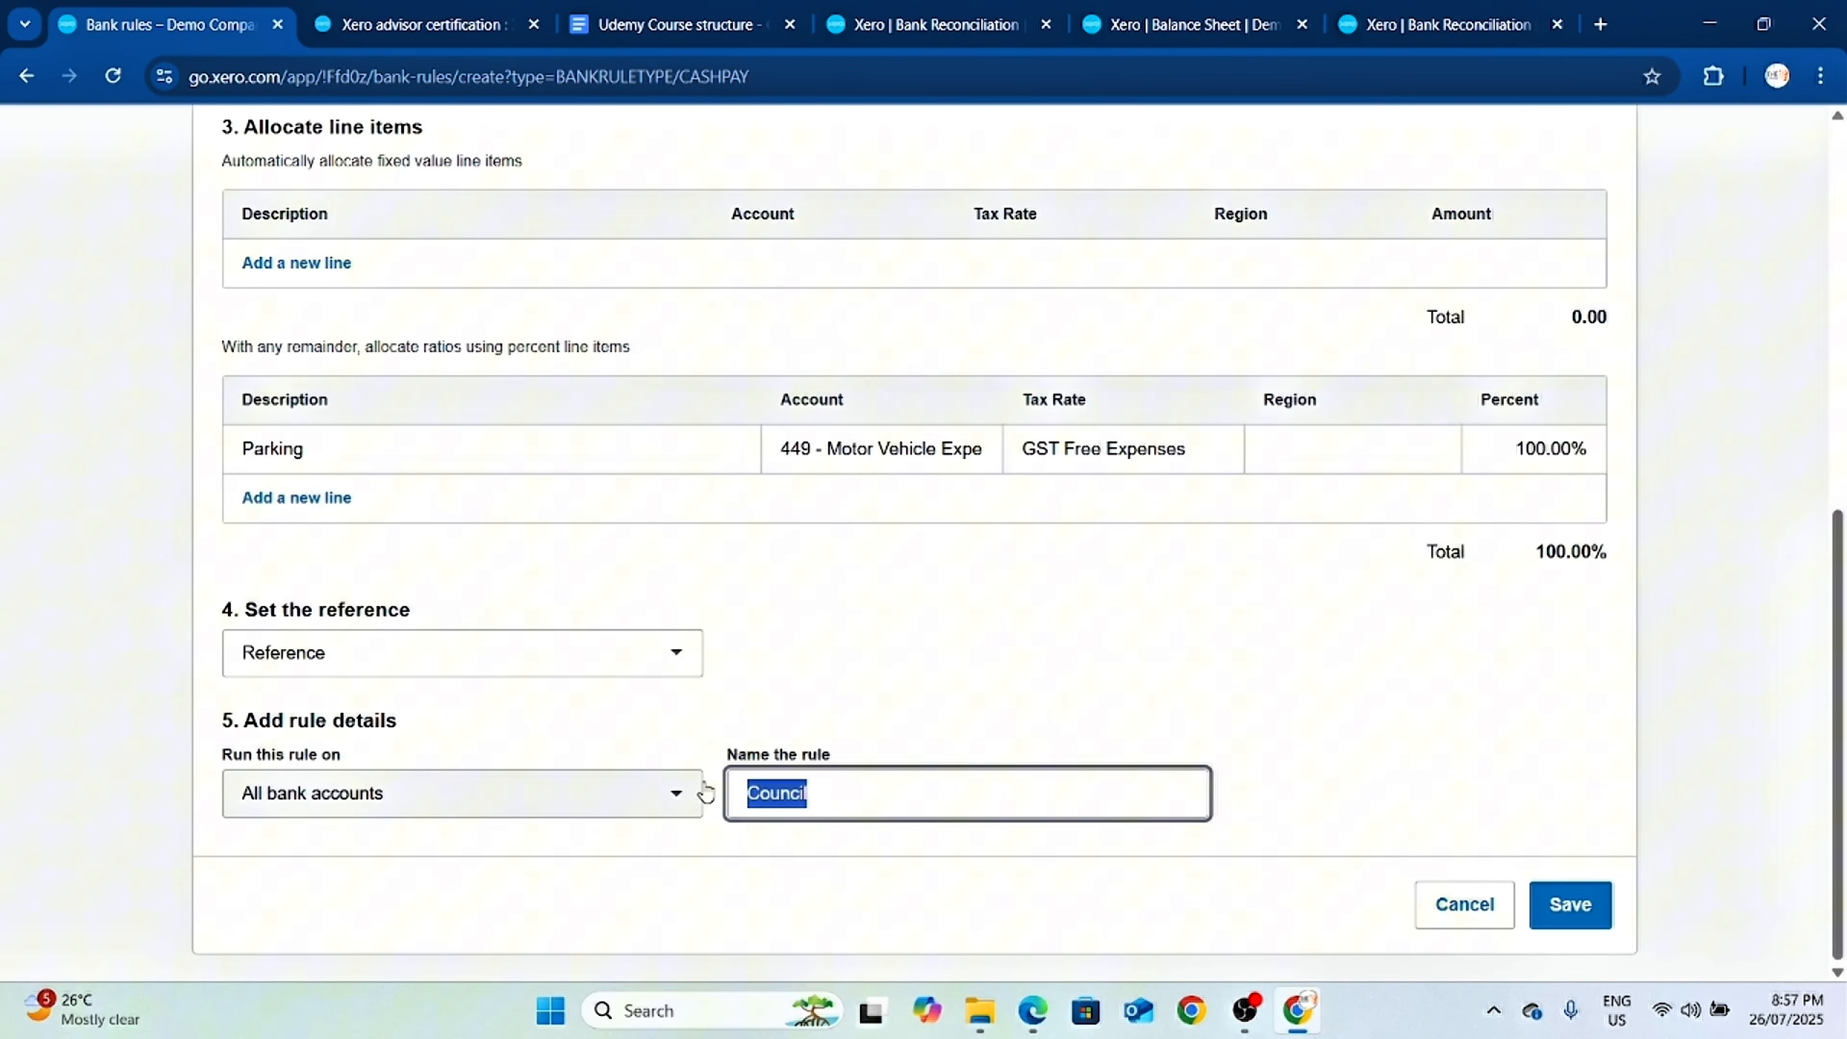
type("Parking Fee")
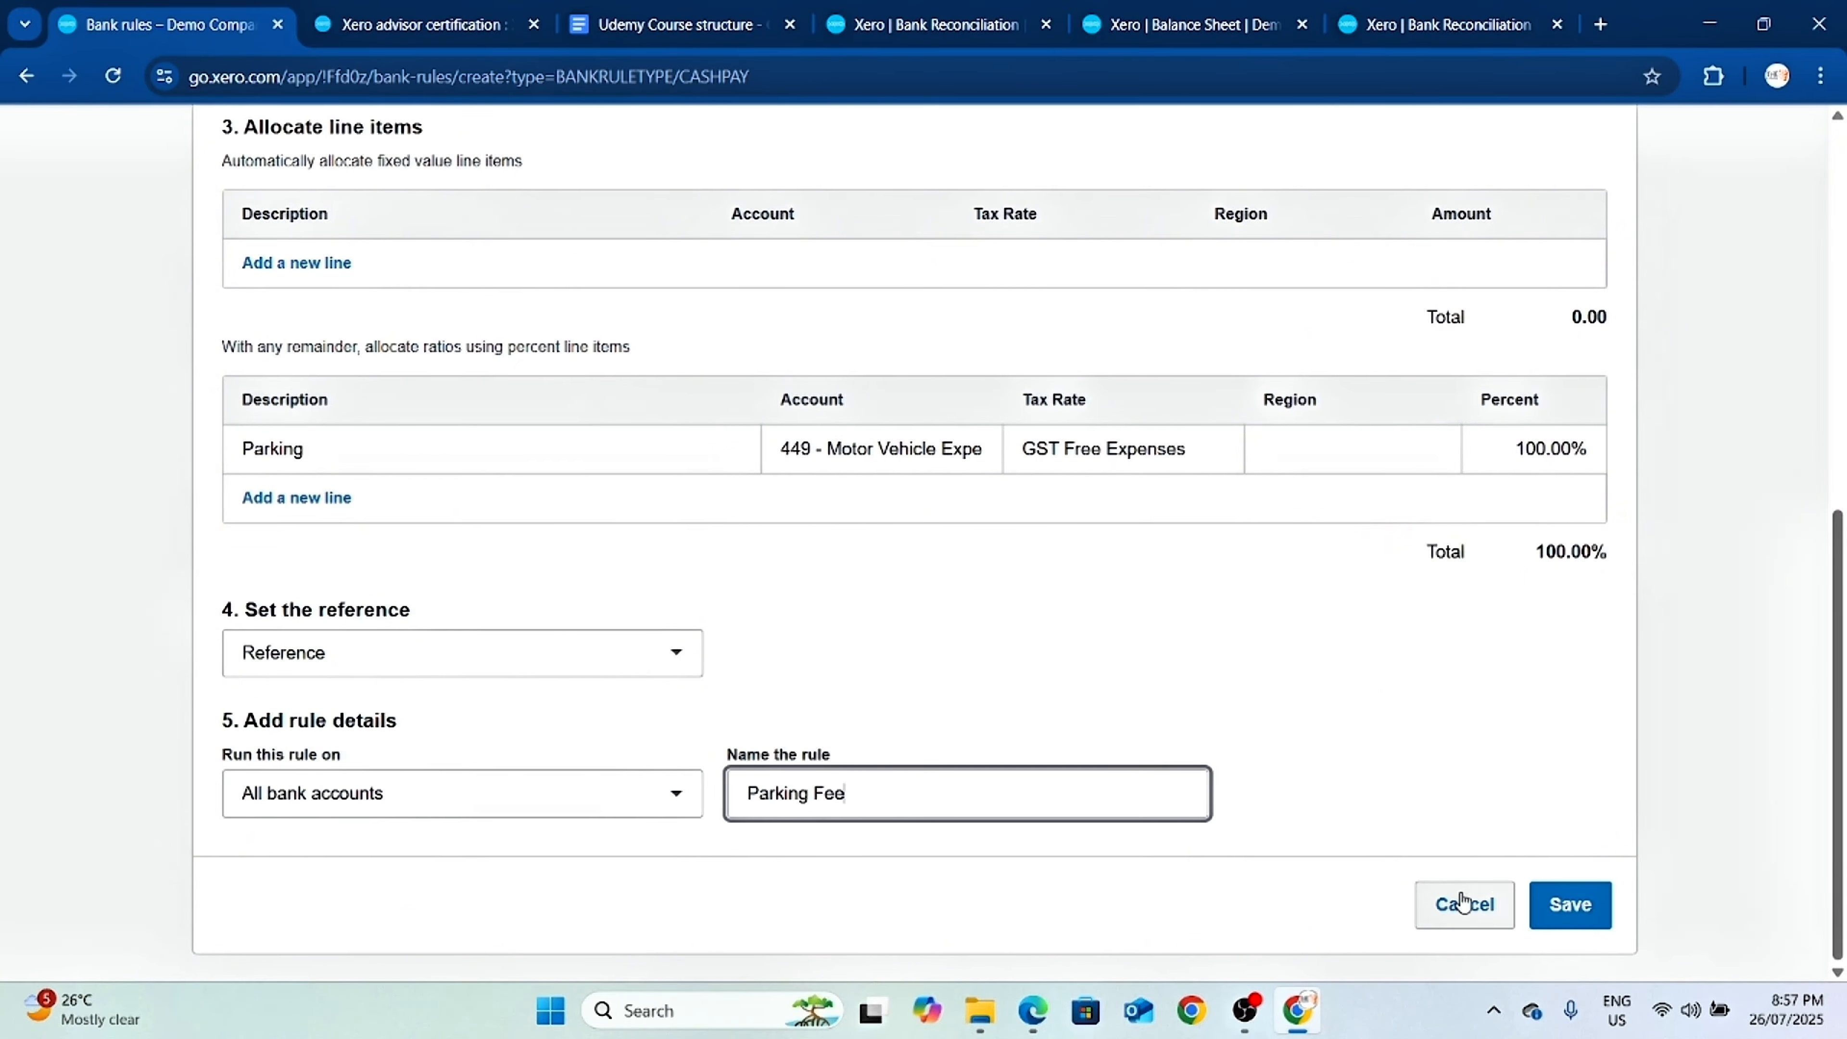
left_click(1571, 904)
scroll(1171, 729, "down", 1)
scroll(1171, 730, "down", 1)
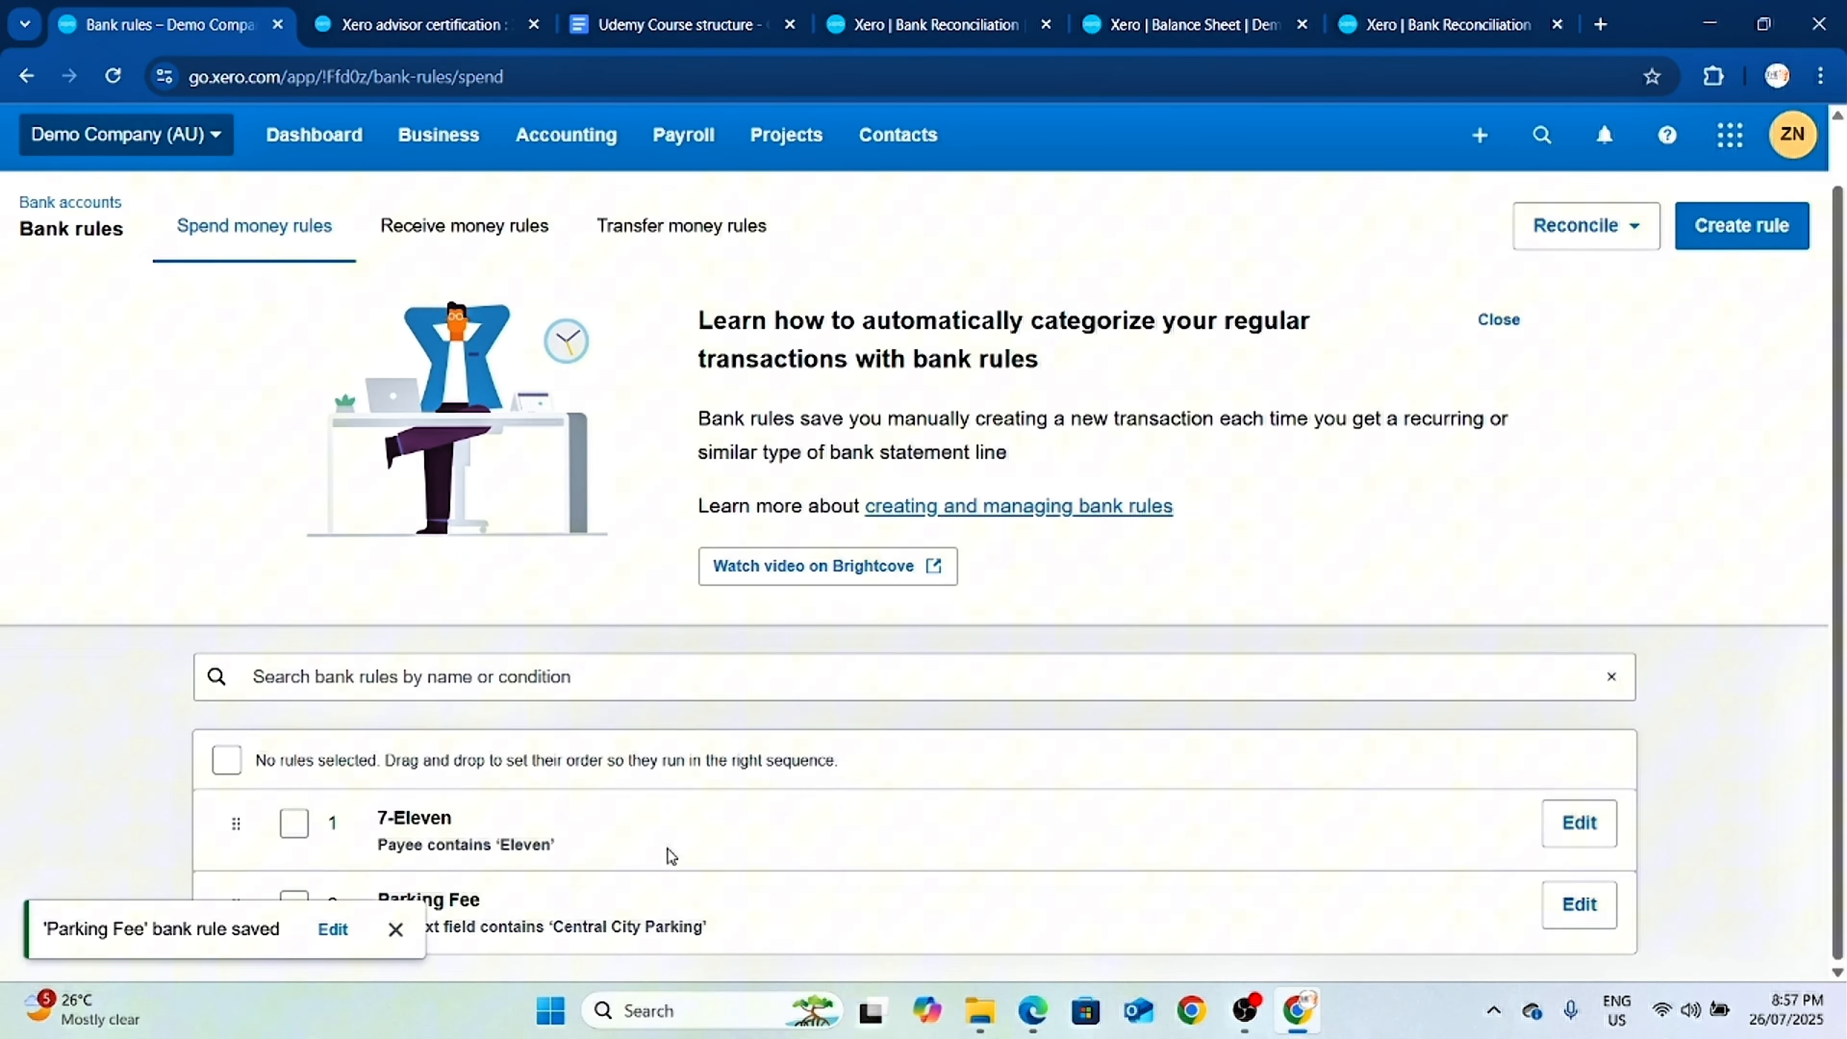
Switch to the bank reconciliation page and reload it to apply the Parking Fee rule to the Central City Parking lines.
left_click(933, 37)
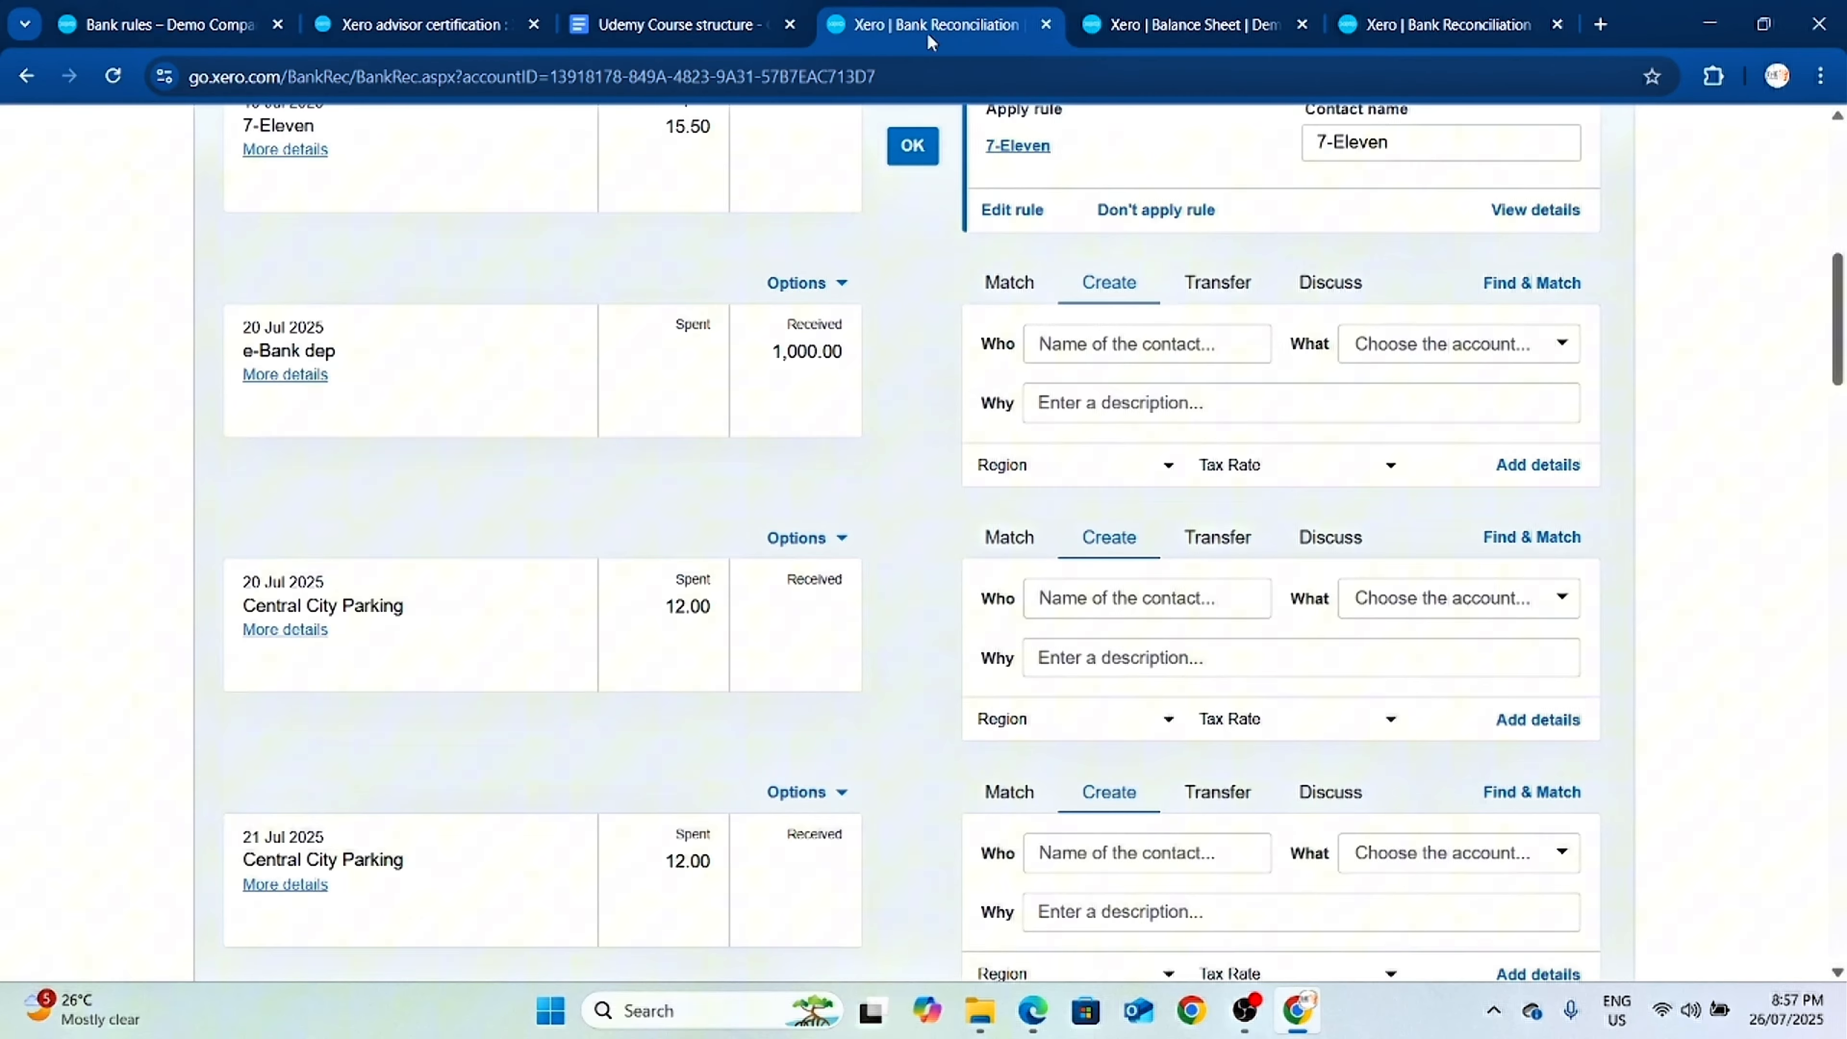
scroll(981, 511, "up", 6)
scroll(981, 509, "down", 6)
scroll(932, 469, "up", 6)
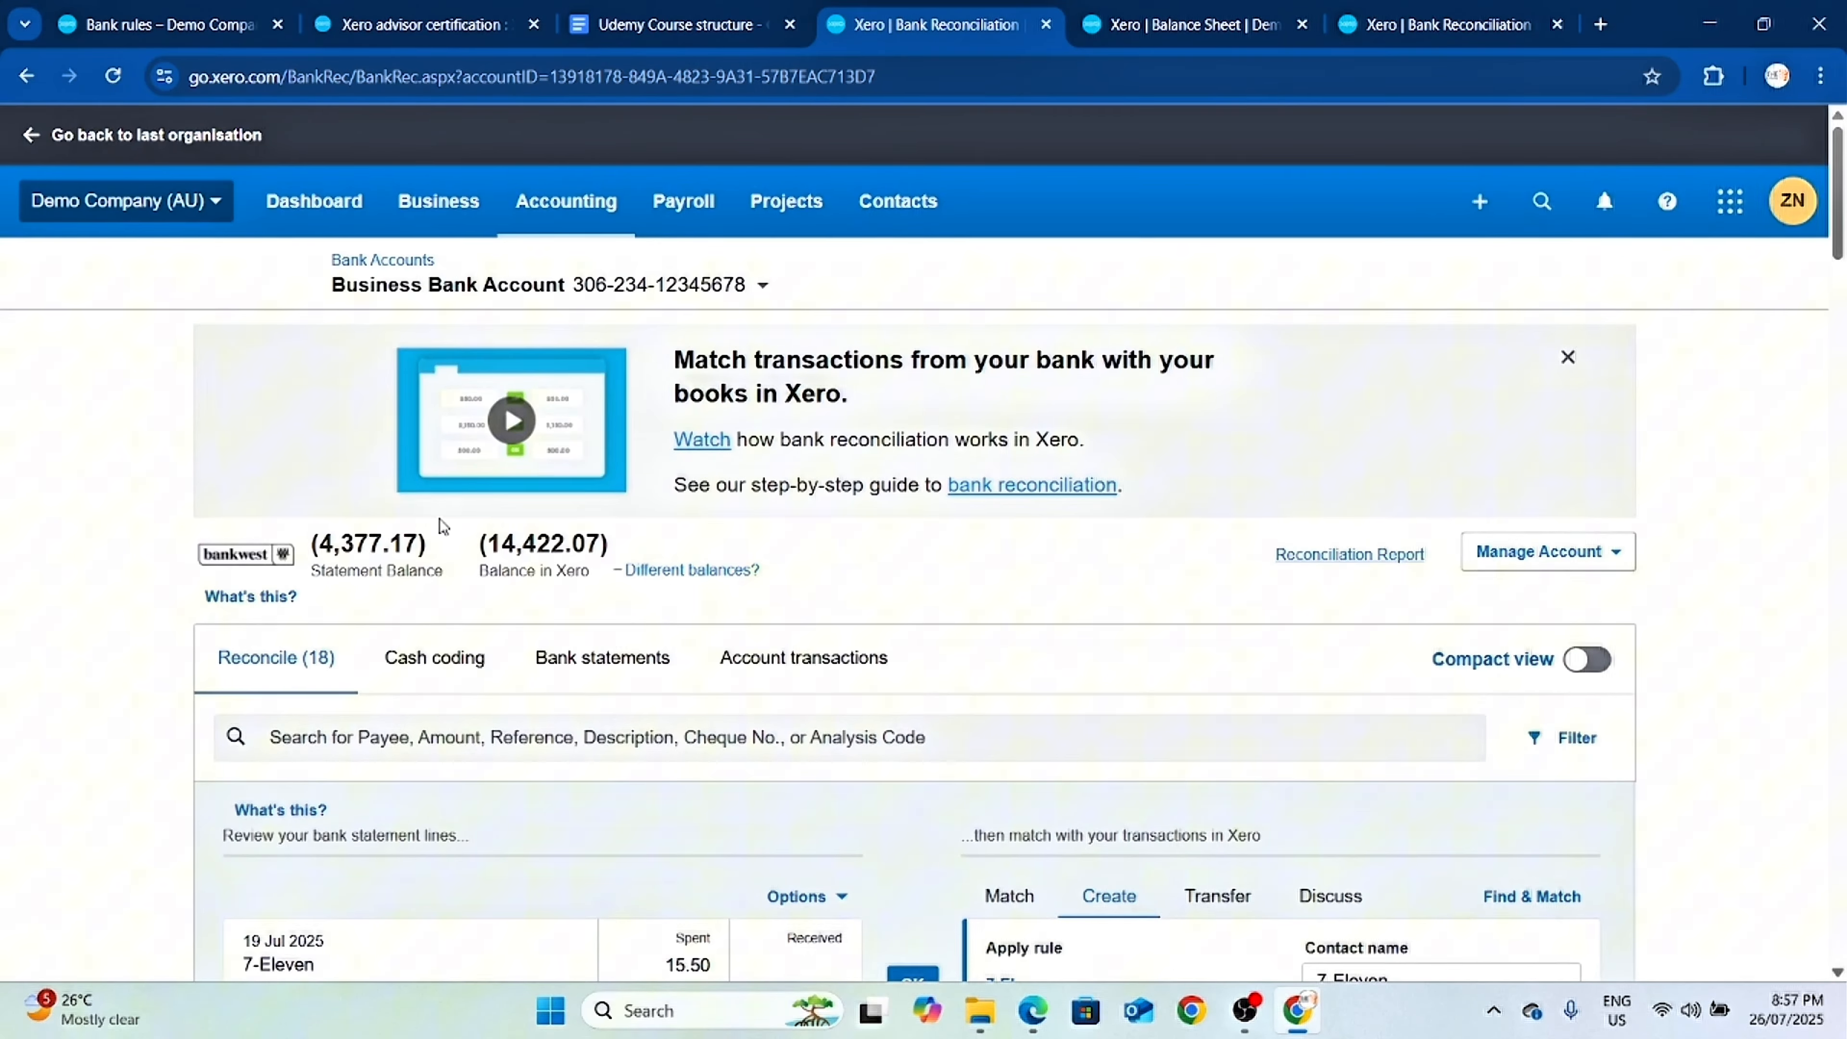
left_click(112, 75)
scroll(1047, 691, "down", 2)
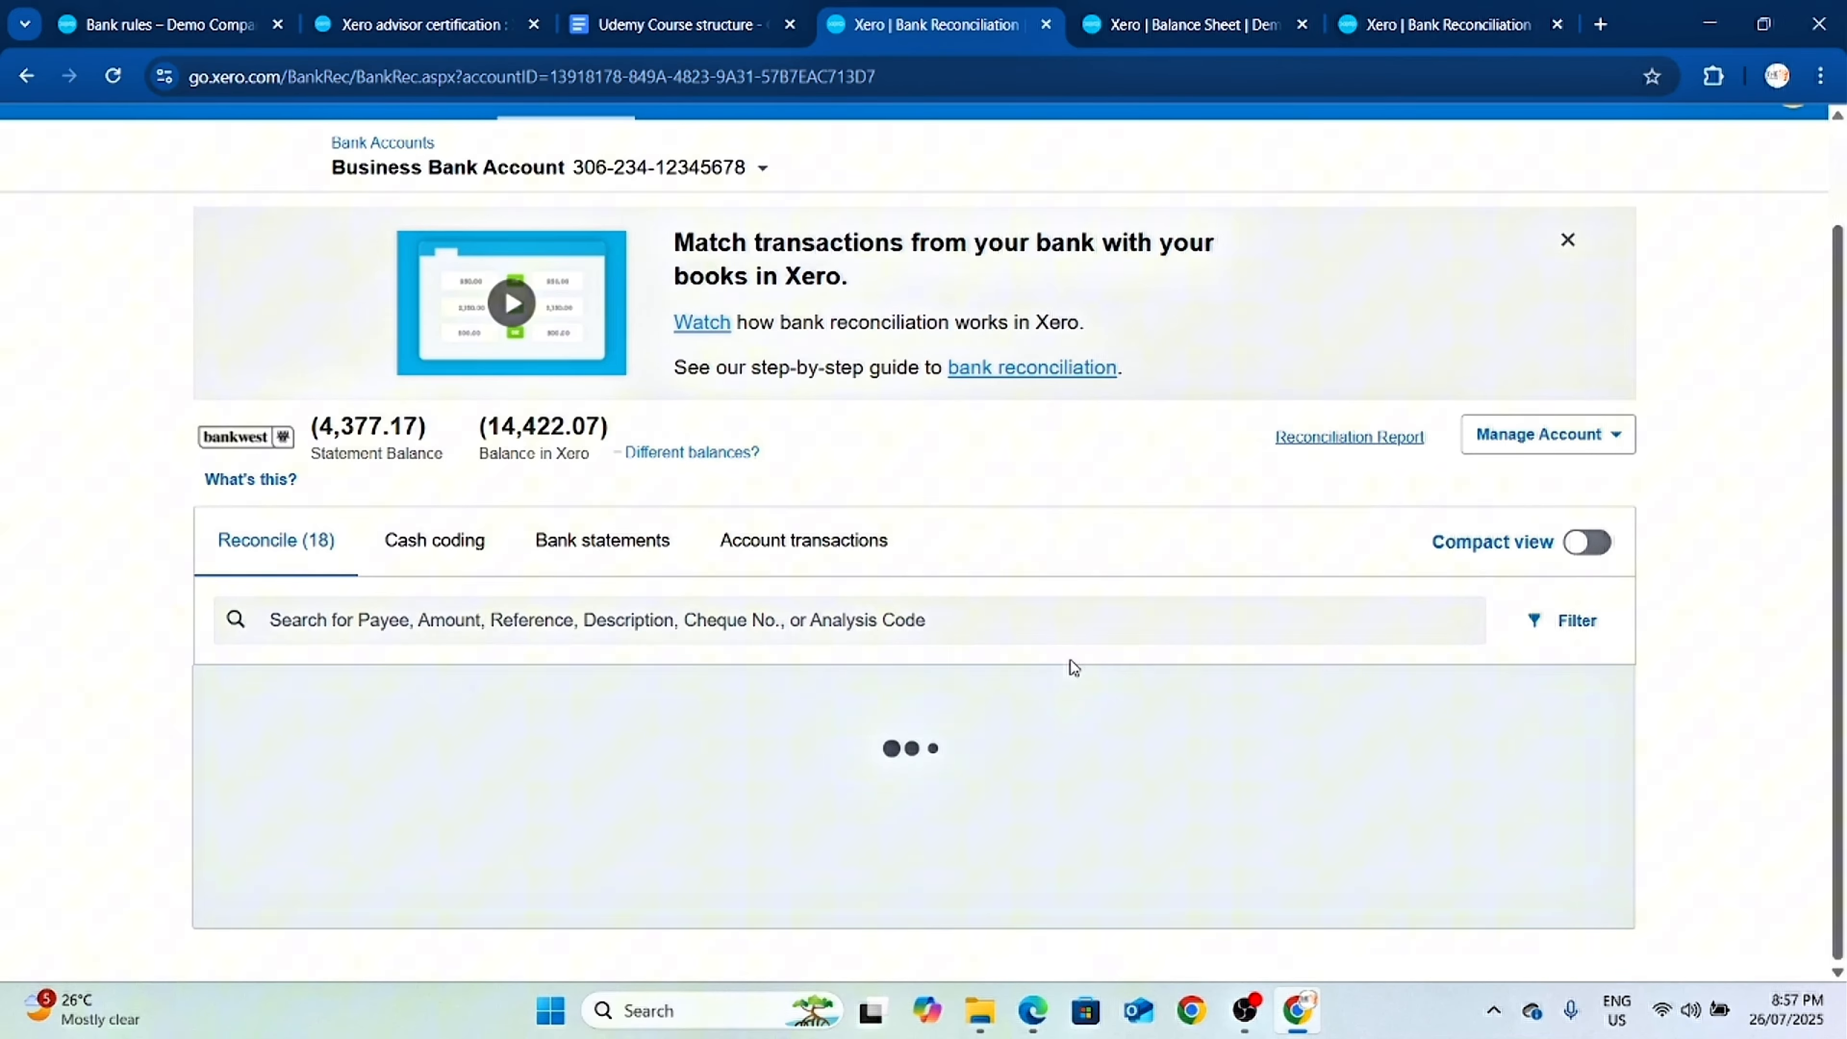
scroll(1077, 670, "down", 10)
scroll(1079, 669, "down", 3)
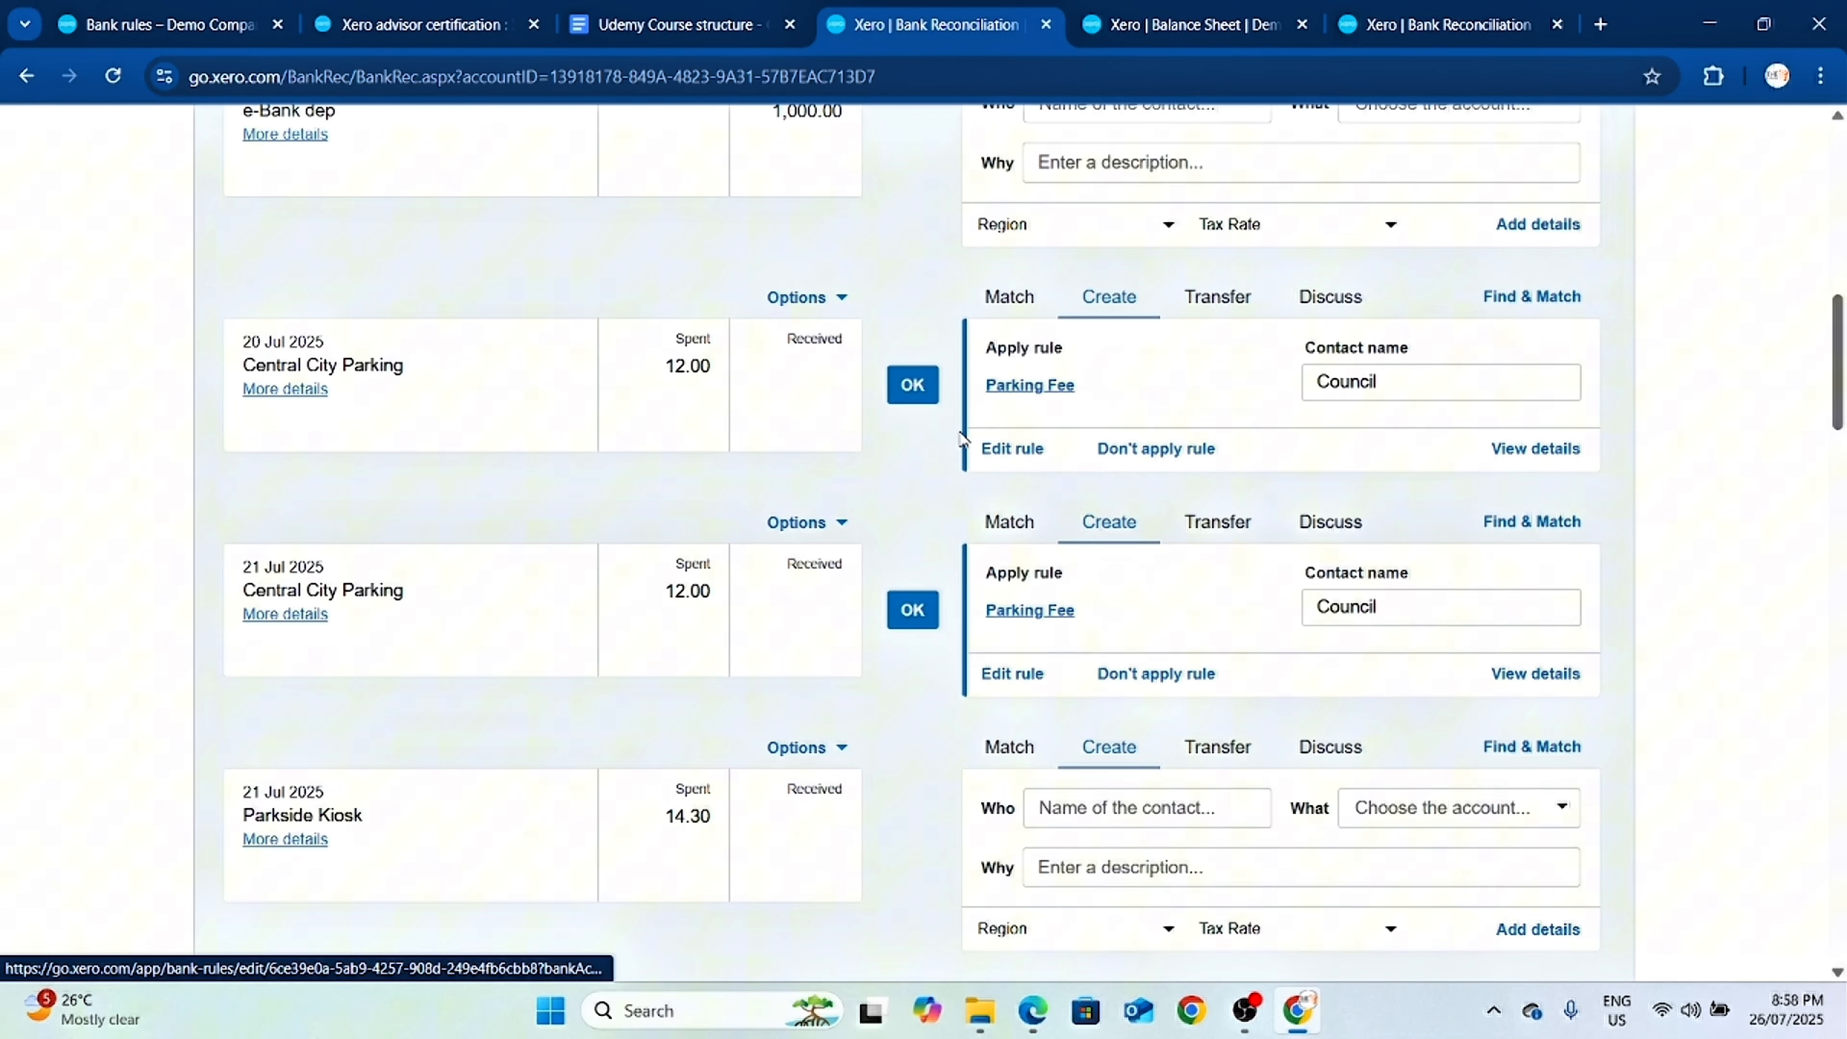
Open the rule details for the 20 Jul Central City Parking line, save its Council transaction and reconcile it.
left_click(1552, 450)
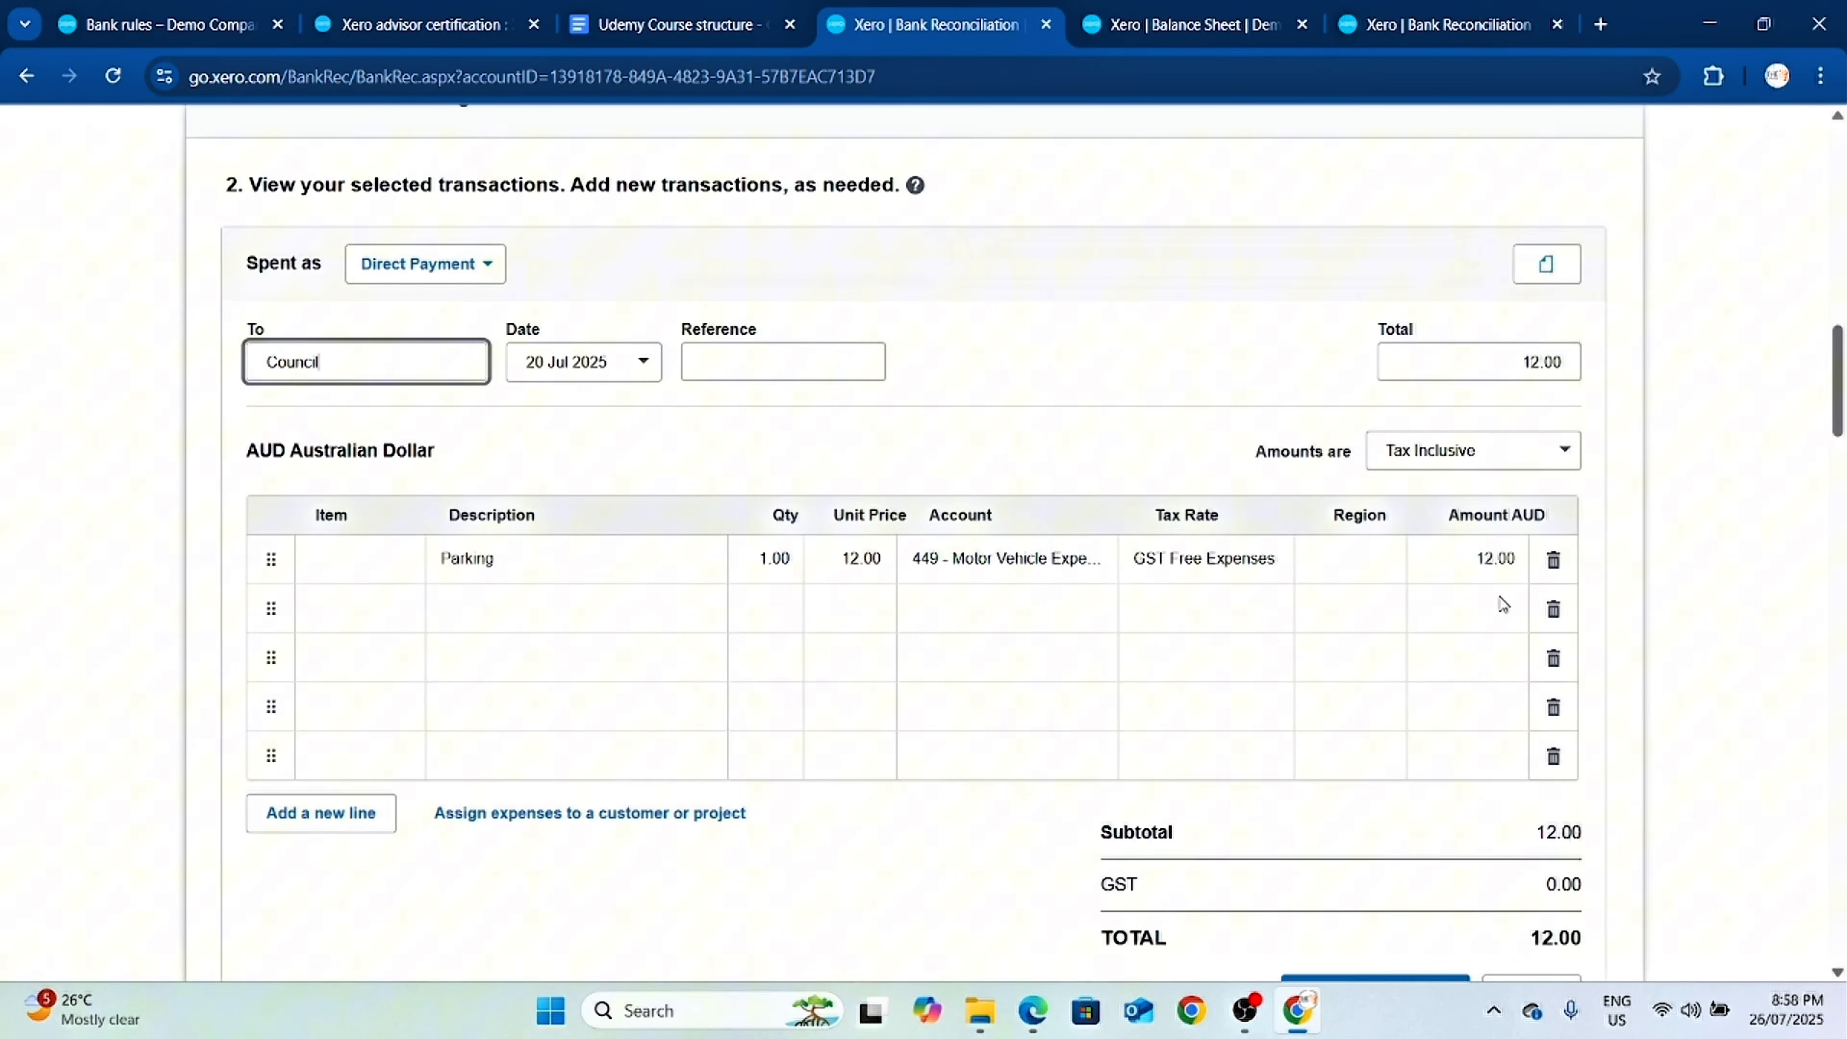
scroll(1106, 572, "down", 3)
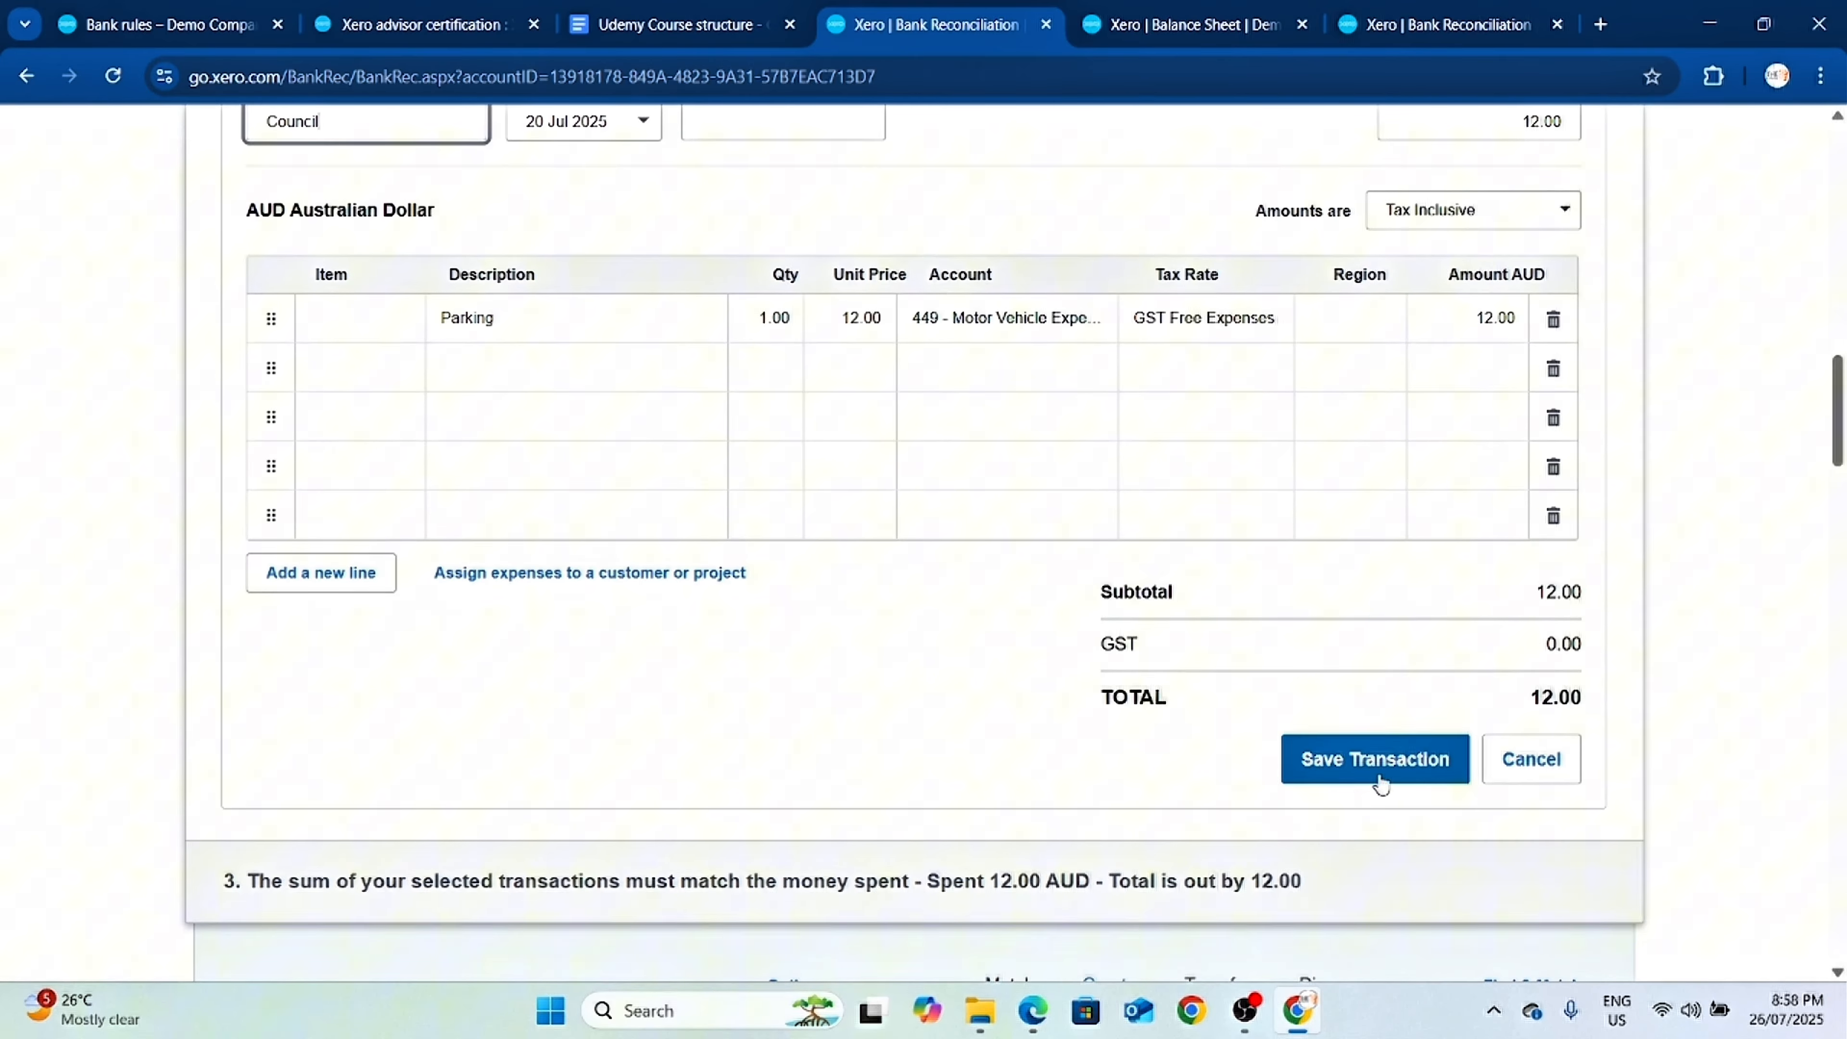
left_click(1361, 767)
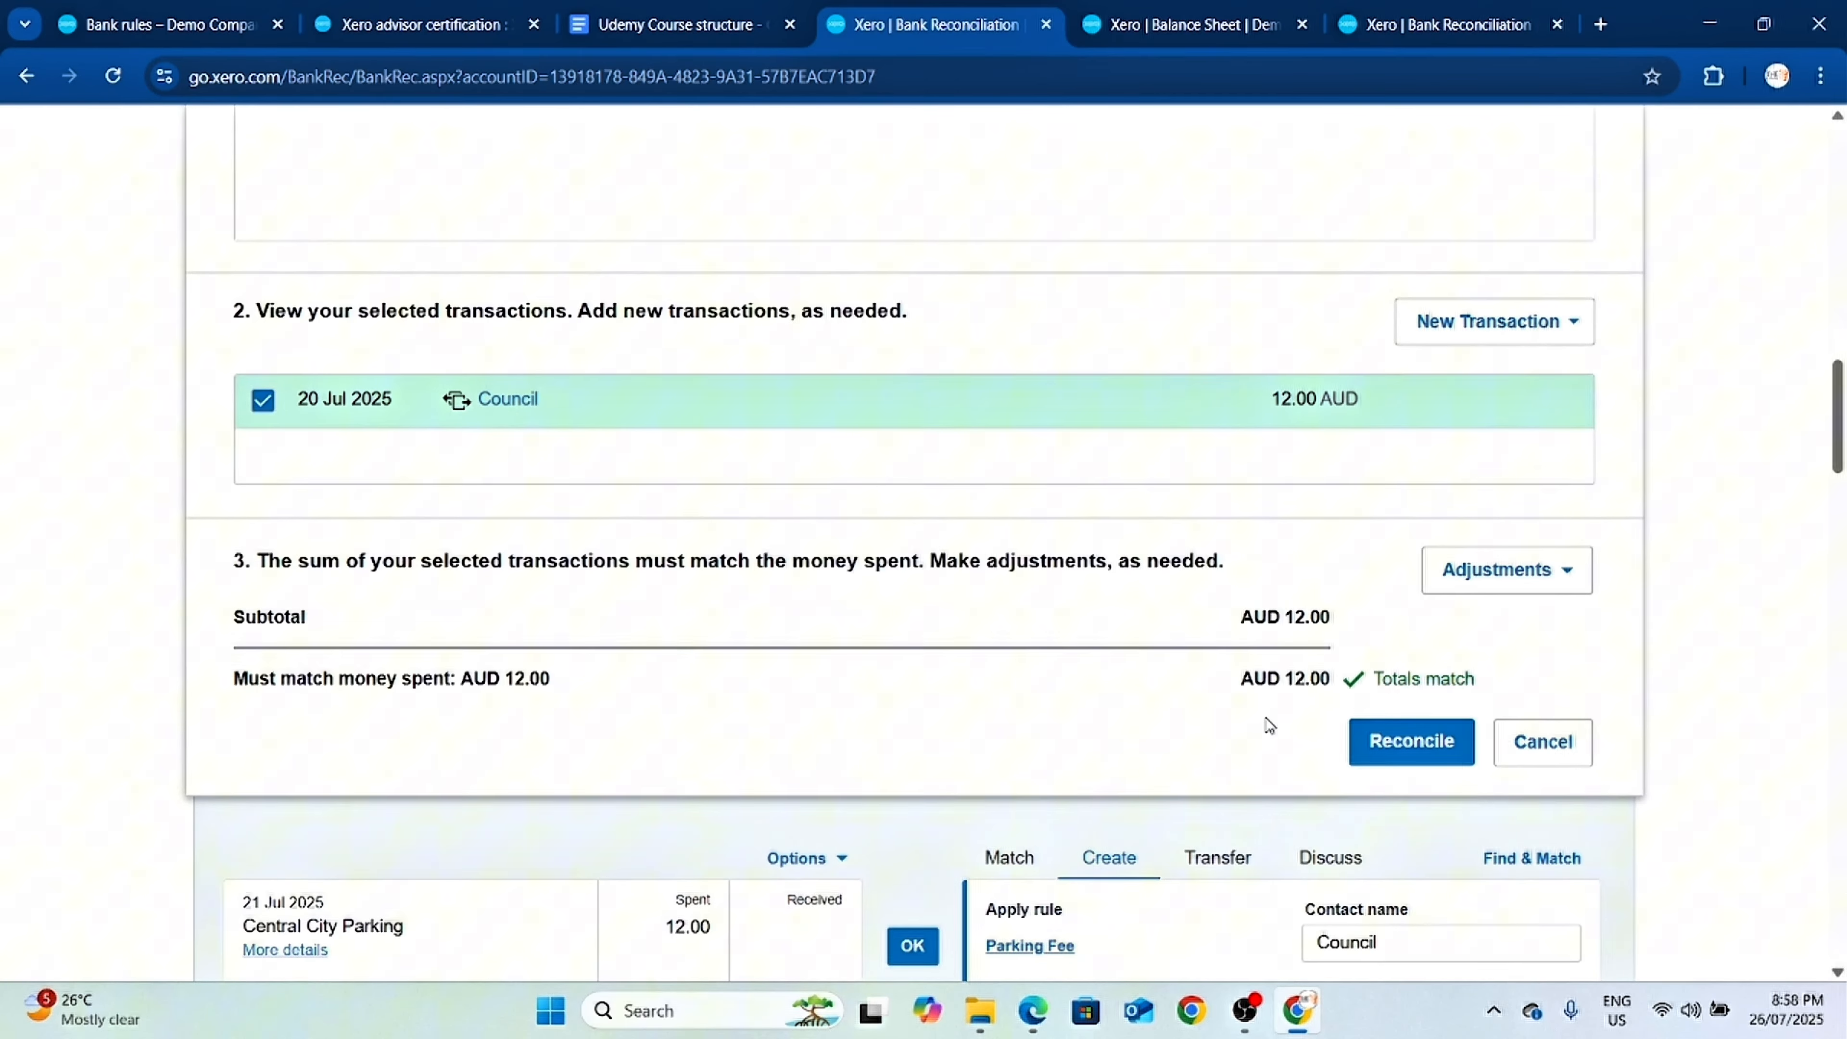
scroll(893, 529, "up", 8)
scroll(873, 503, "down", 5)
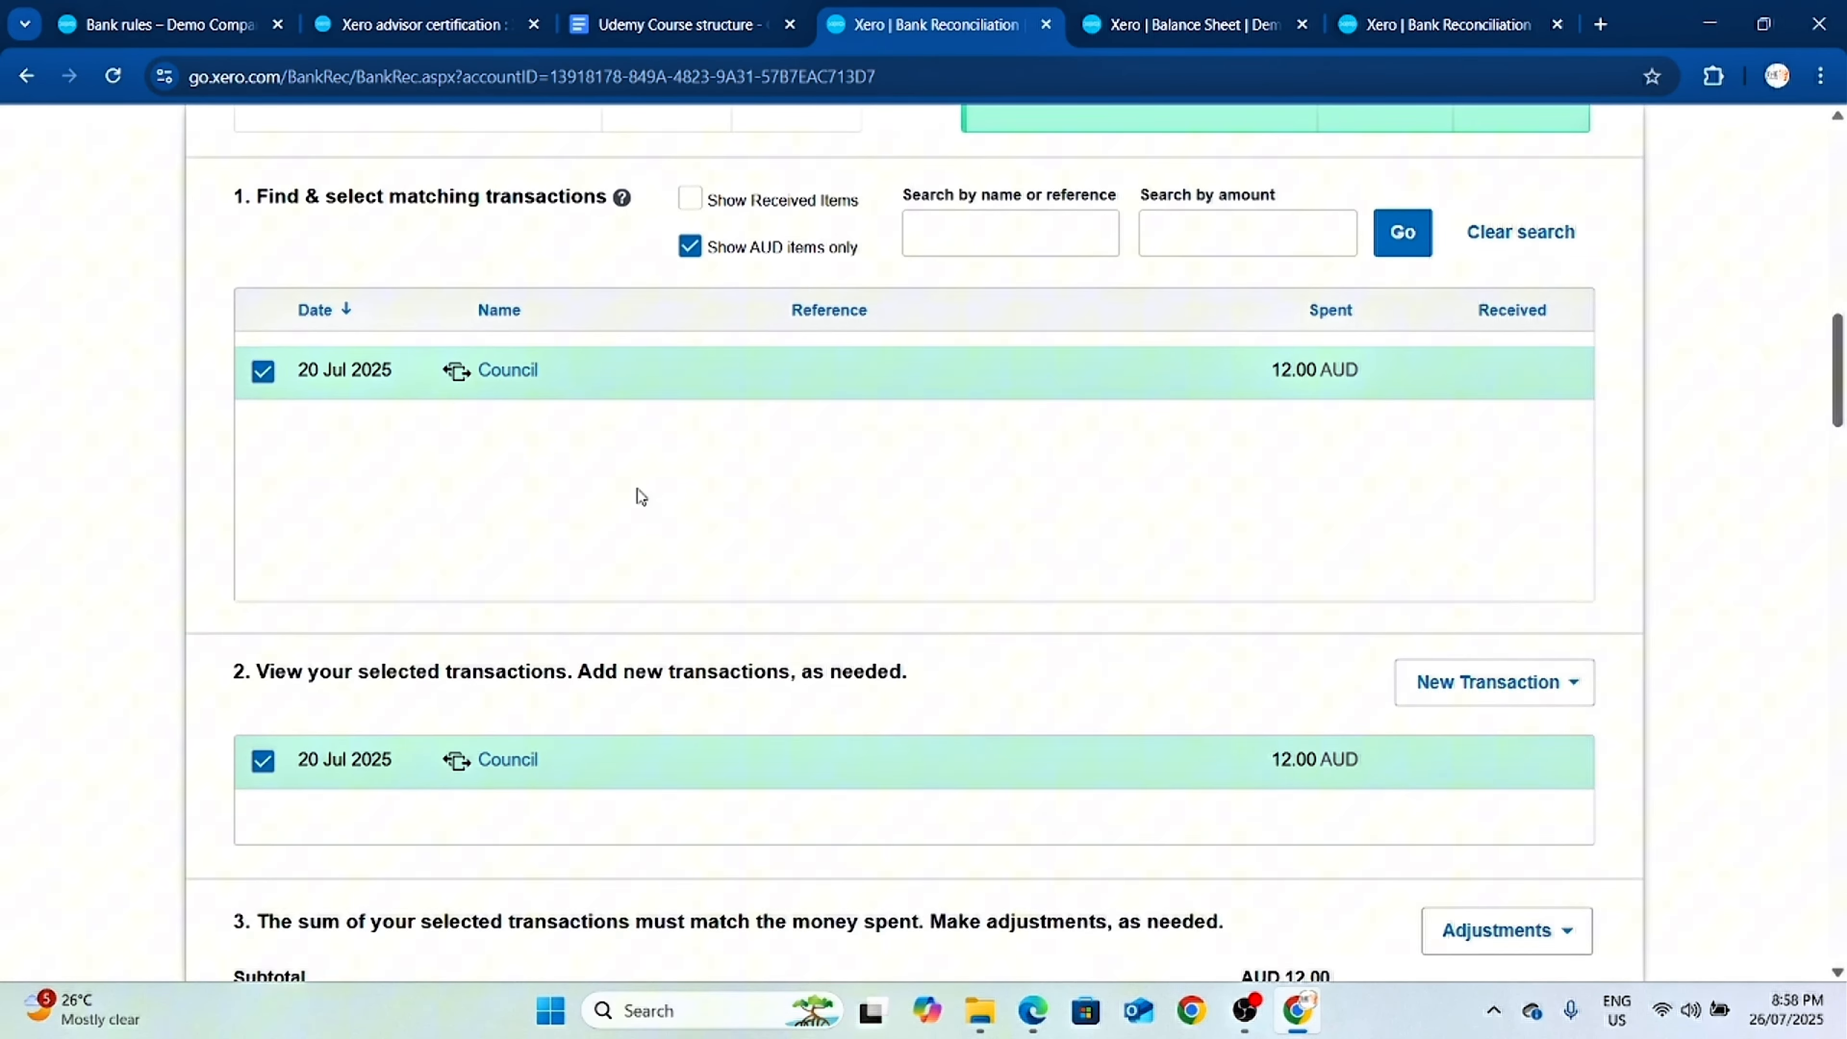
scroll(1270, 709, "down", 5)
left_click(1393, 750)
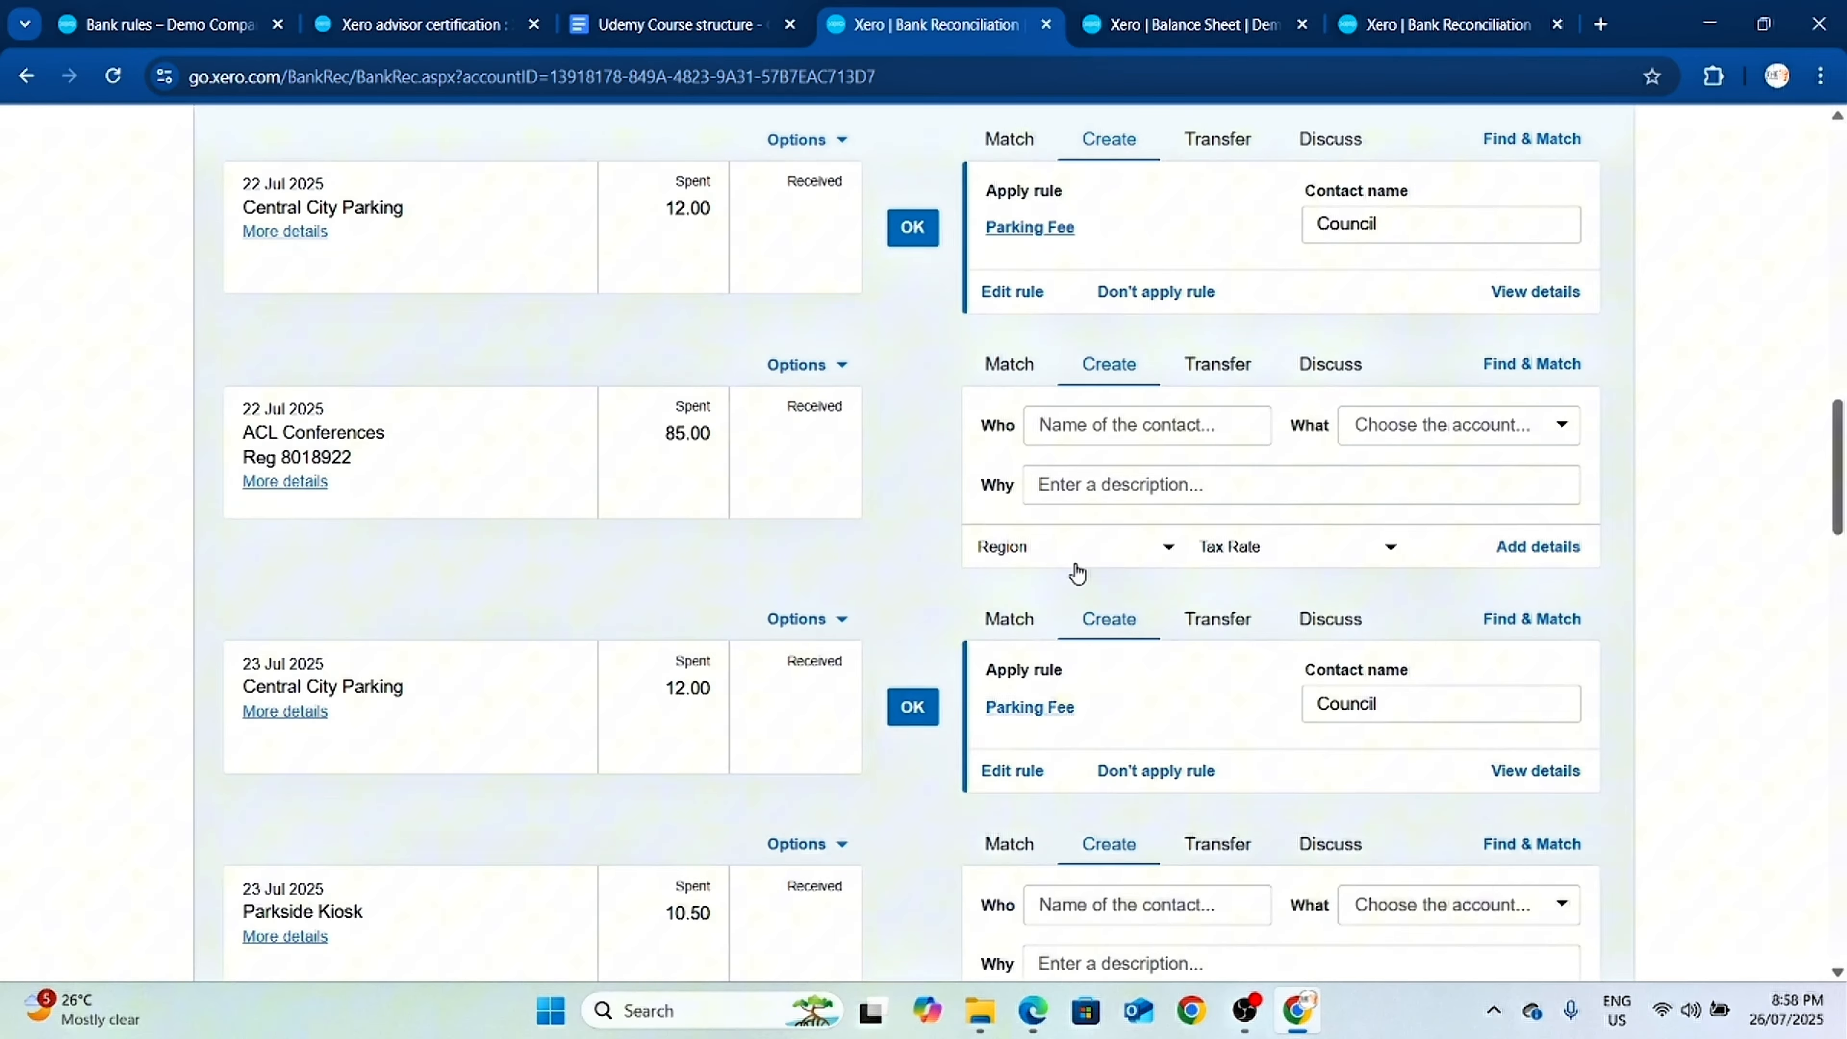
Reconcile the 22, 23 and 24 Jul Central City Parking lines using the Parking Fee rule.
scroll(1208, 532, "up", 2)
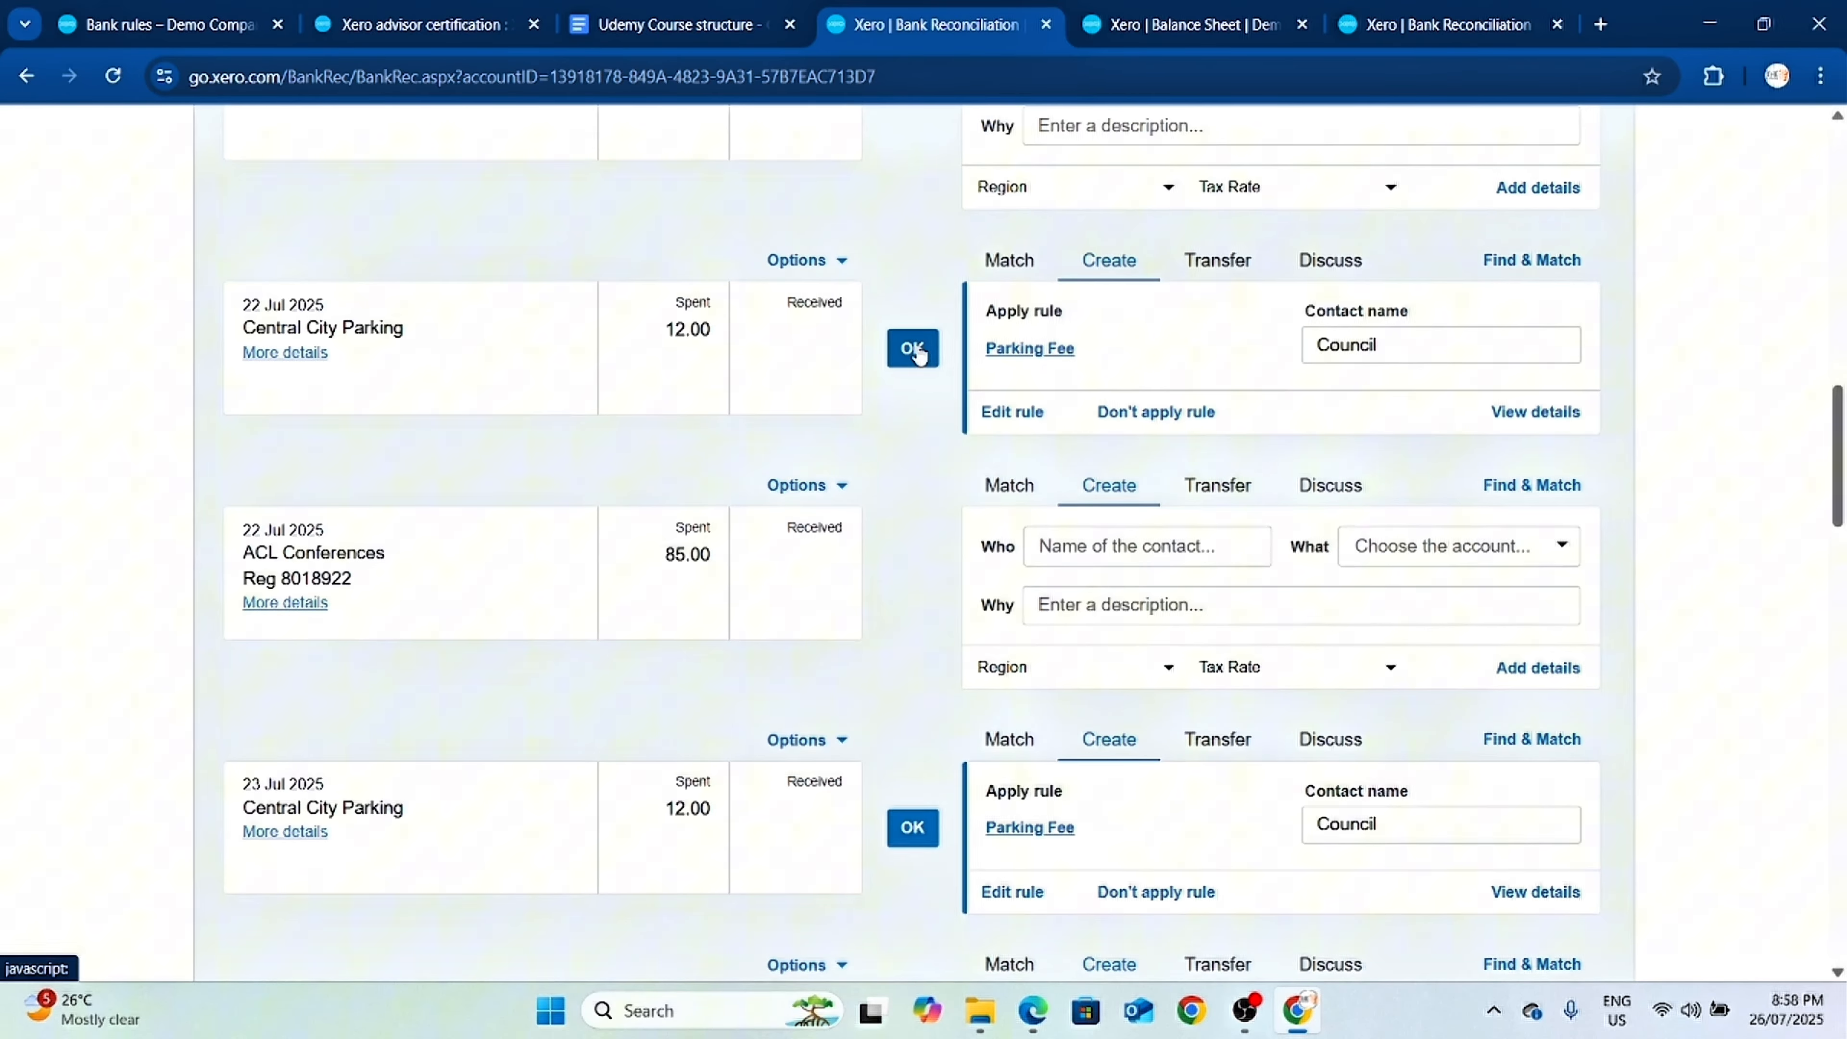
left_click(914, 348)
left_click(914, 604)
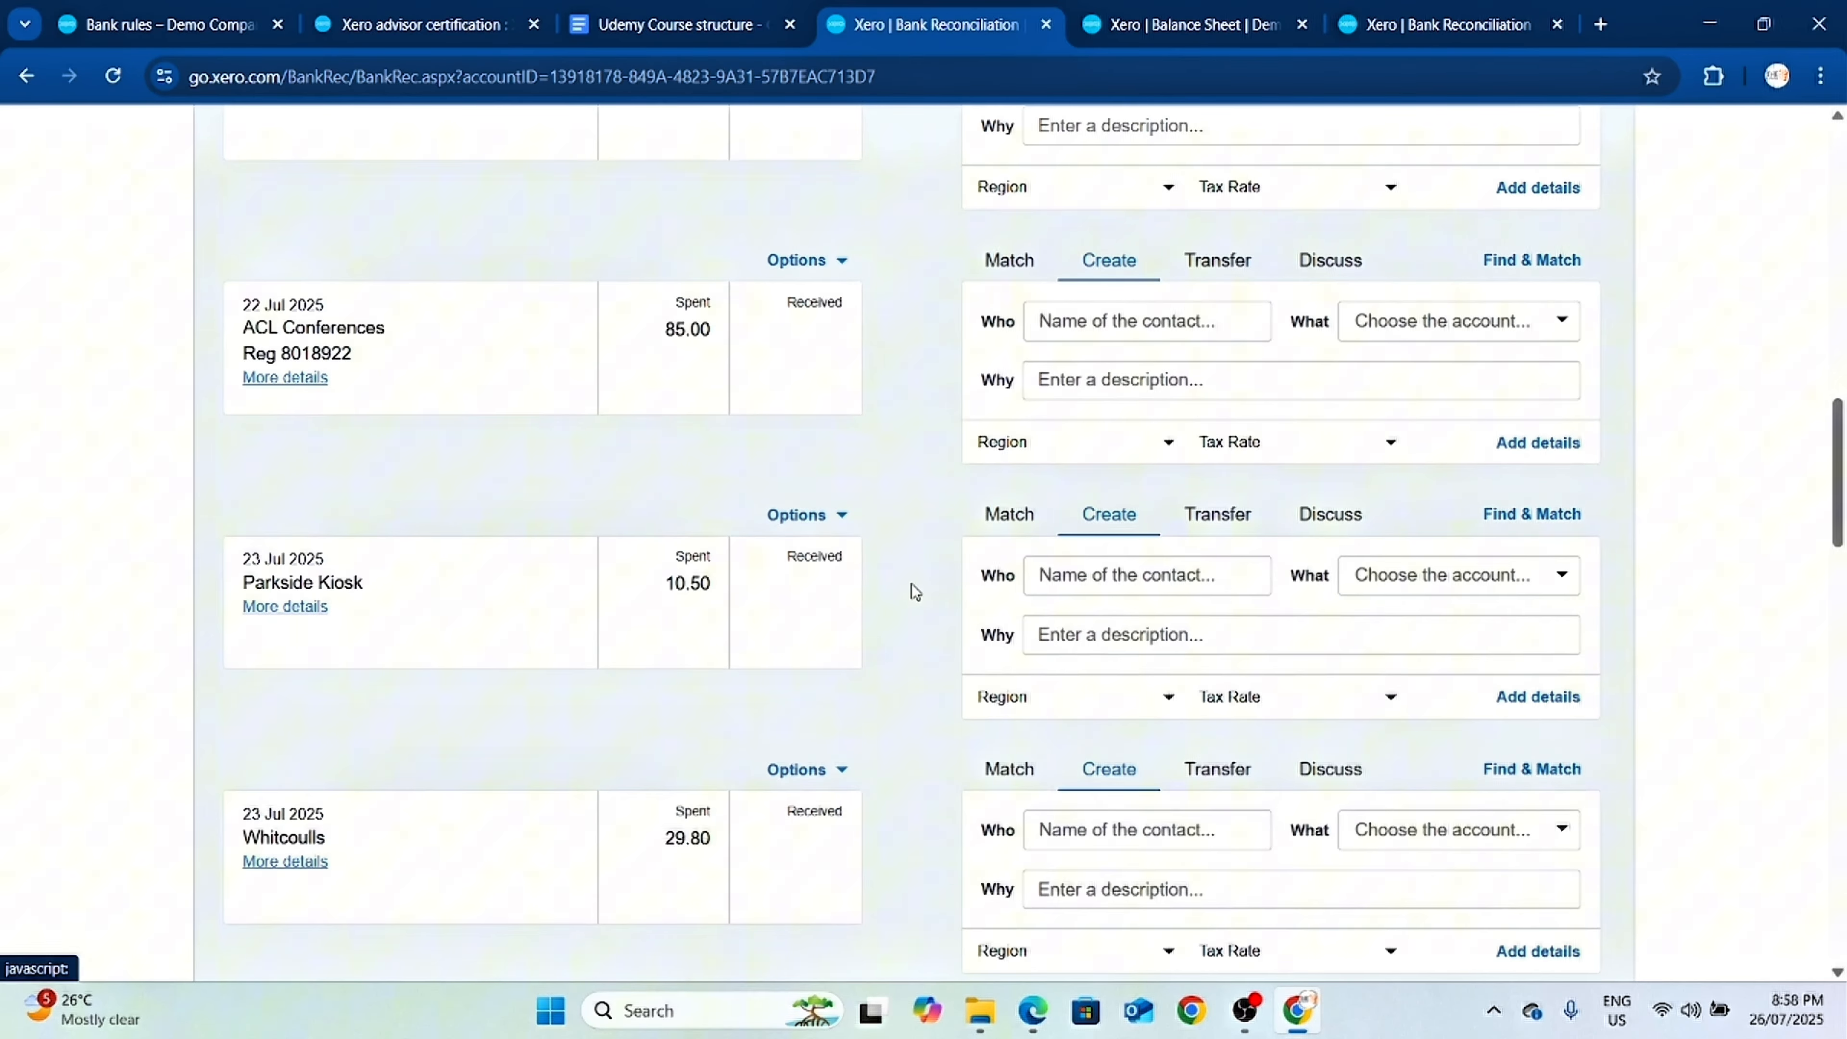
scroll(917, 586, "down", 12)
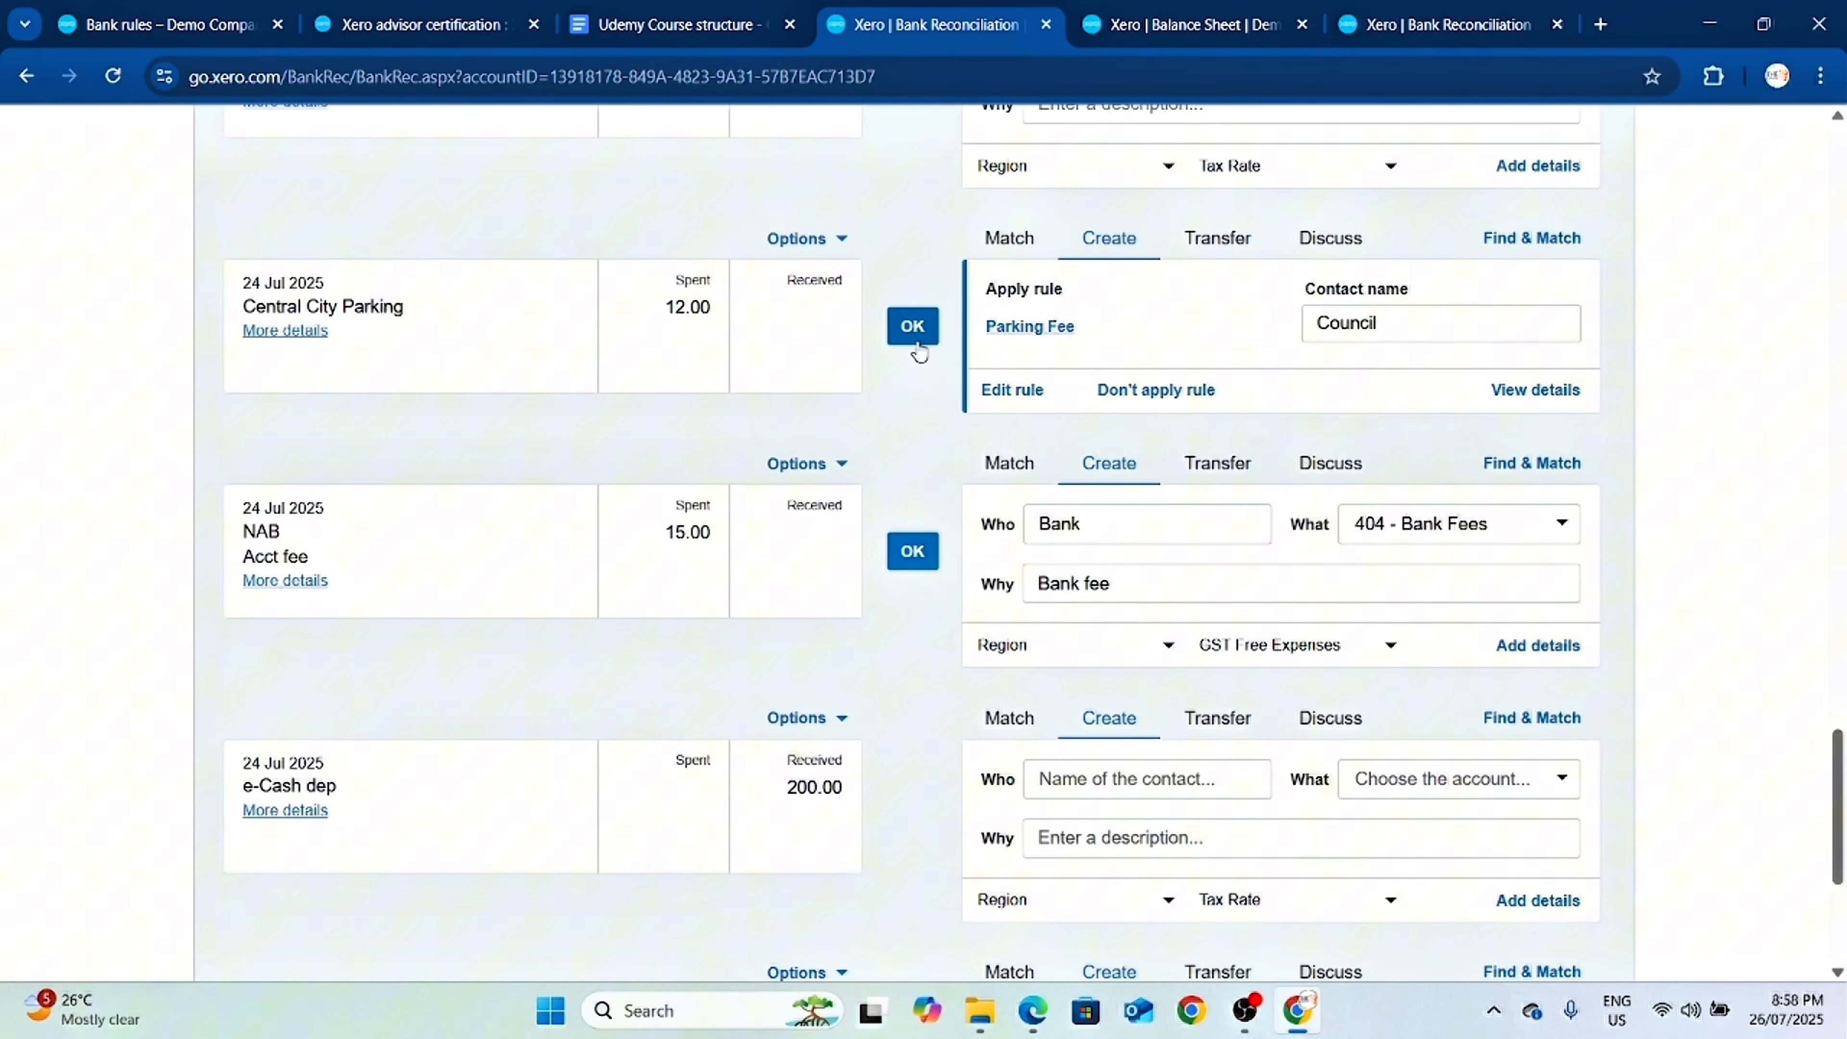
left_click(912, 328)
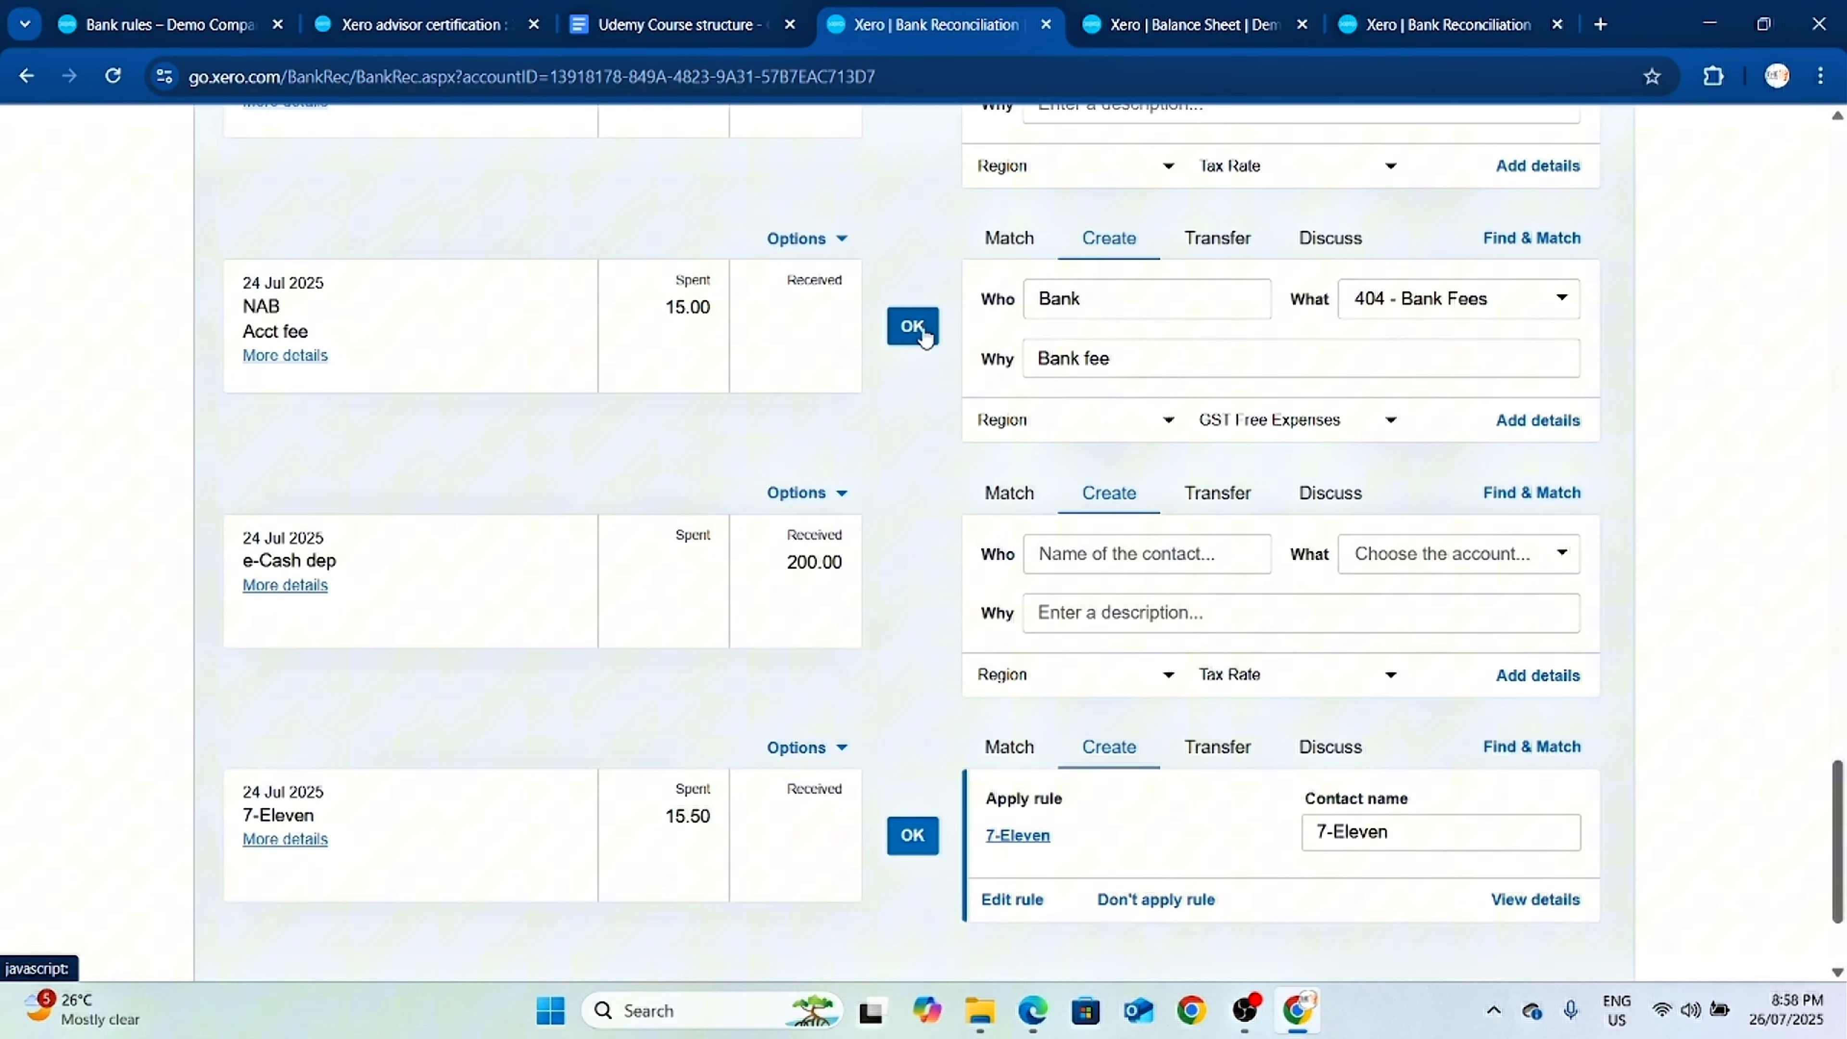
Reconcile the 24 Jul 7-Eleven line with its rule and the NAB account fee line to 404 - Bank Fees.
scroll(1226, 364, "up", 3)
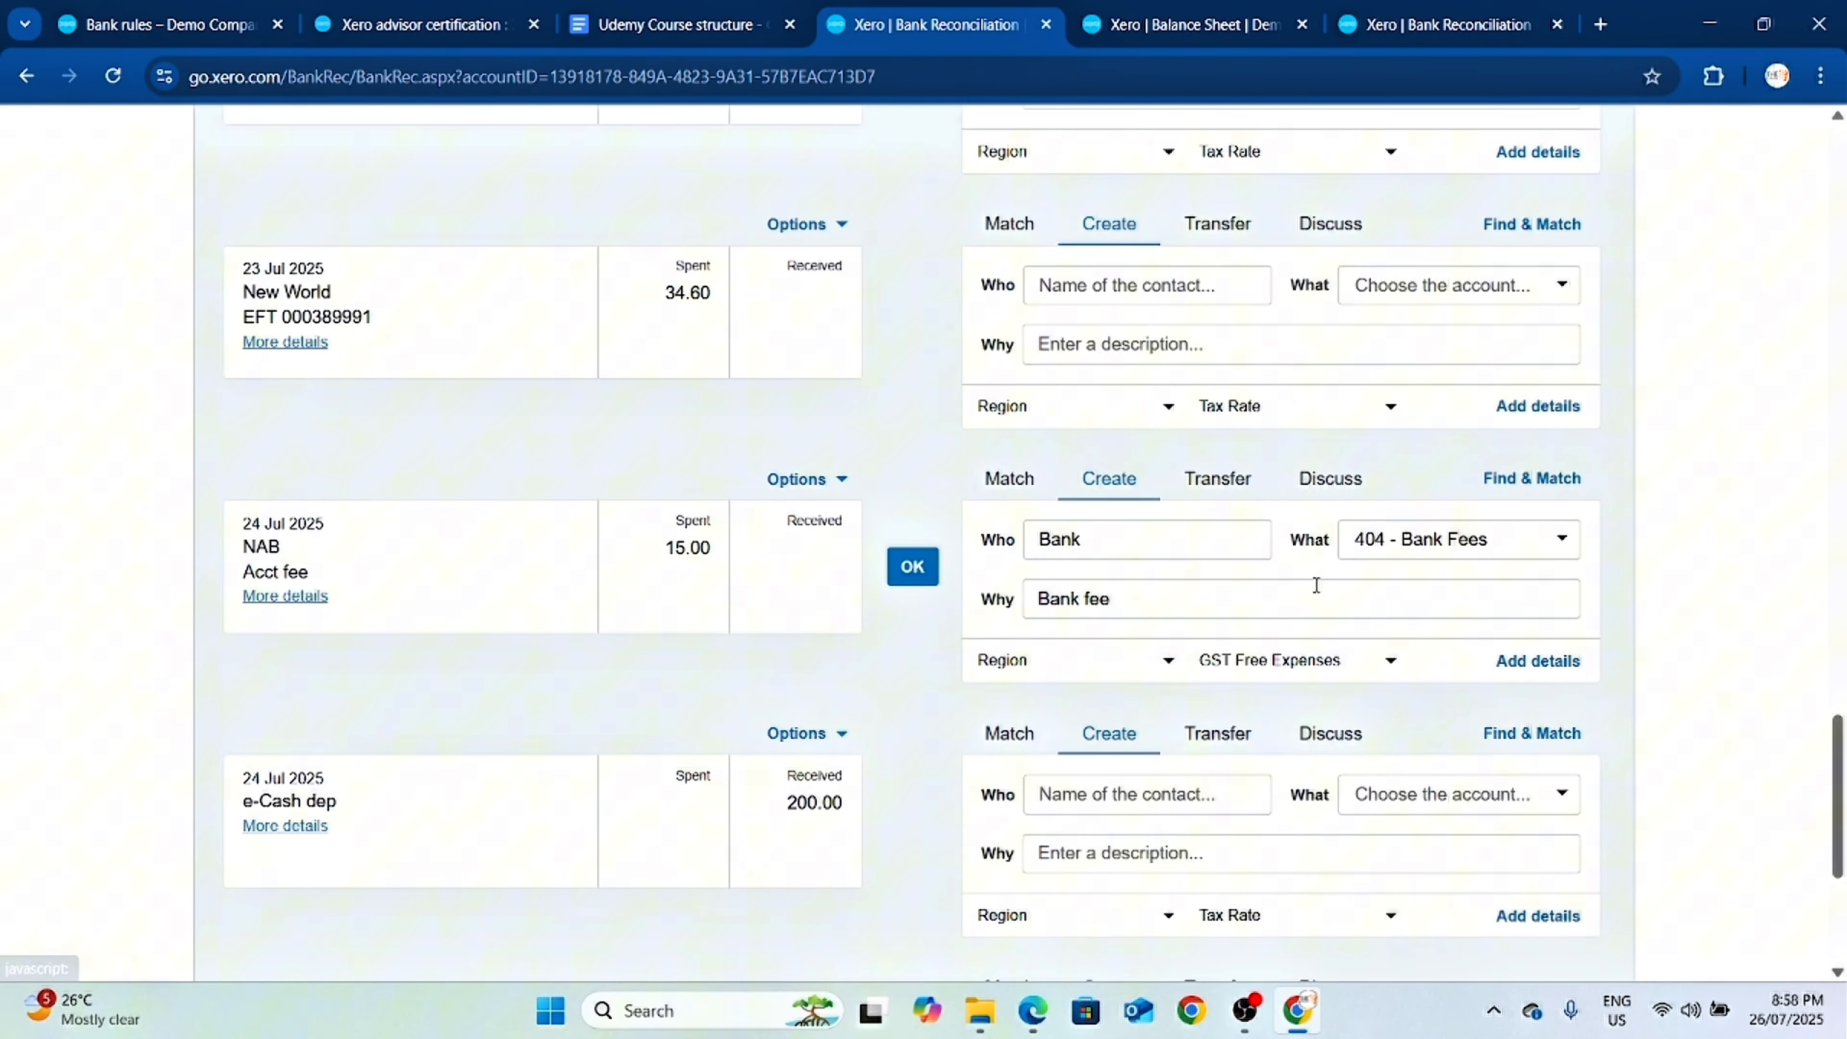
scroll(1317, 589, "down", 5)
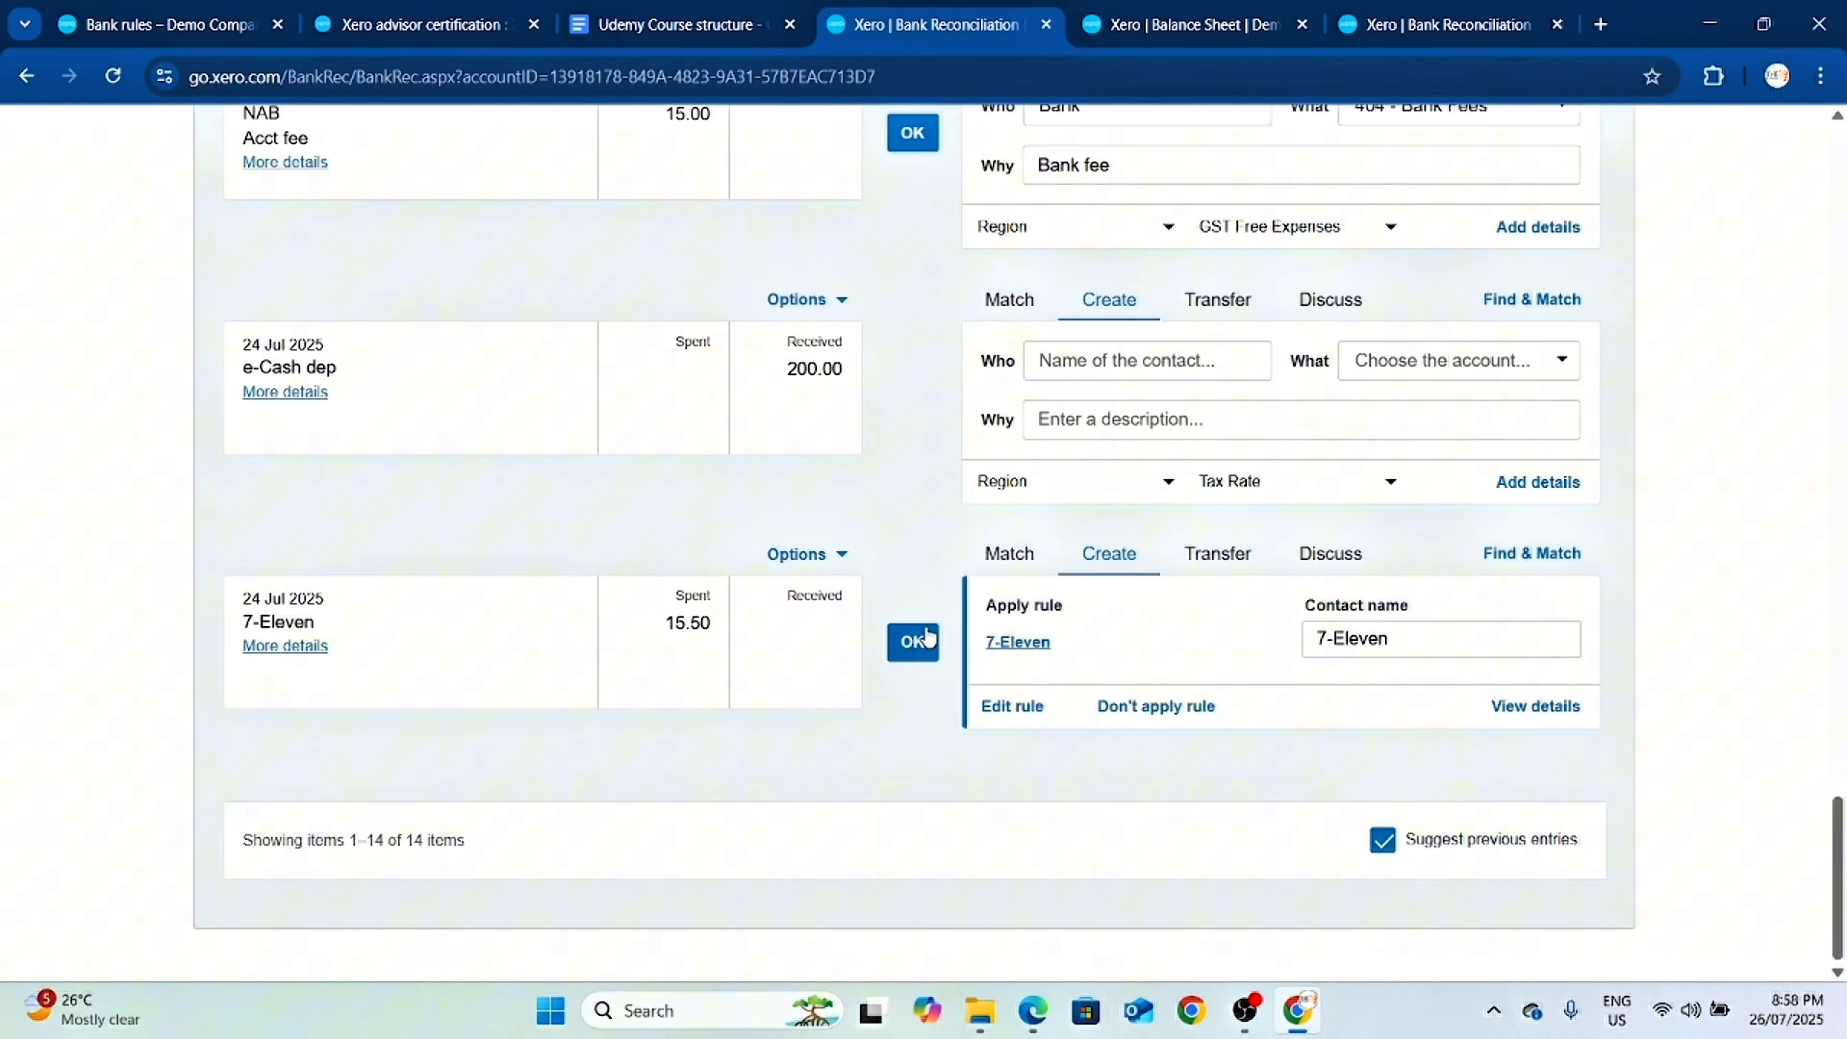
left_click(927, 639)
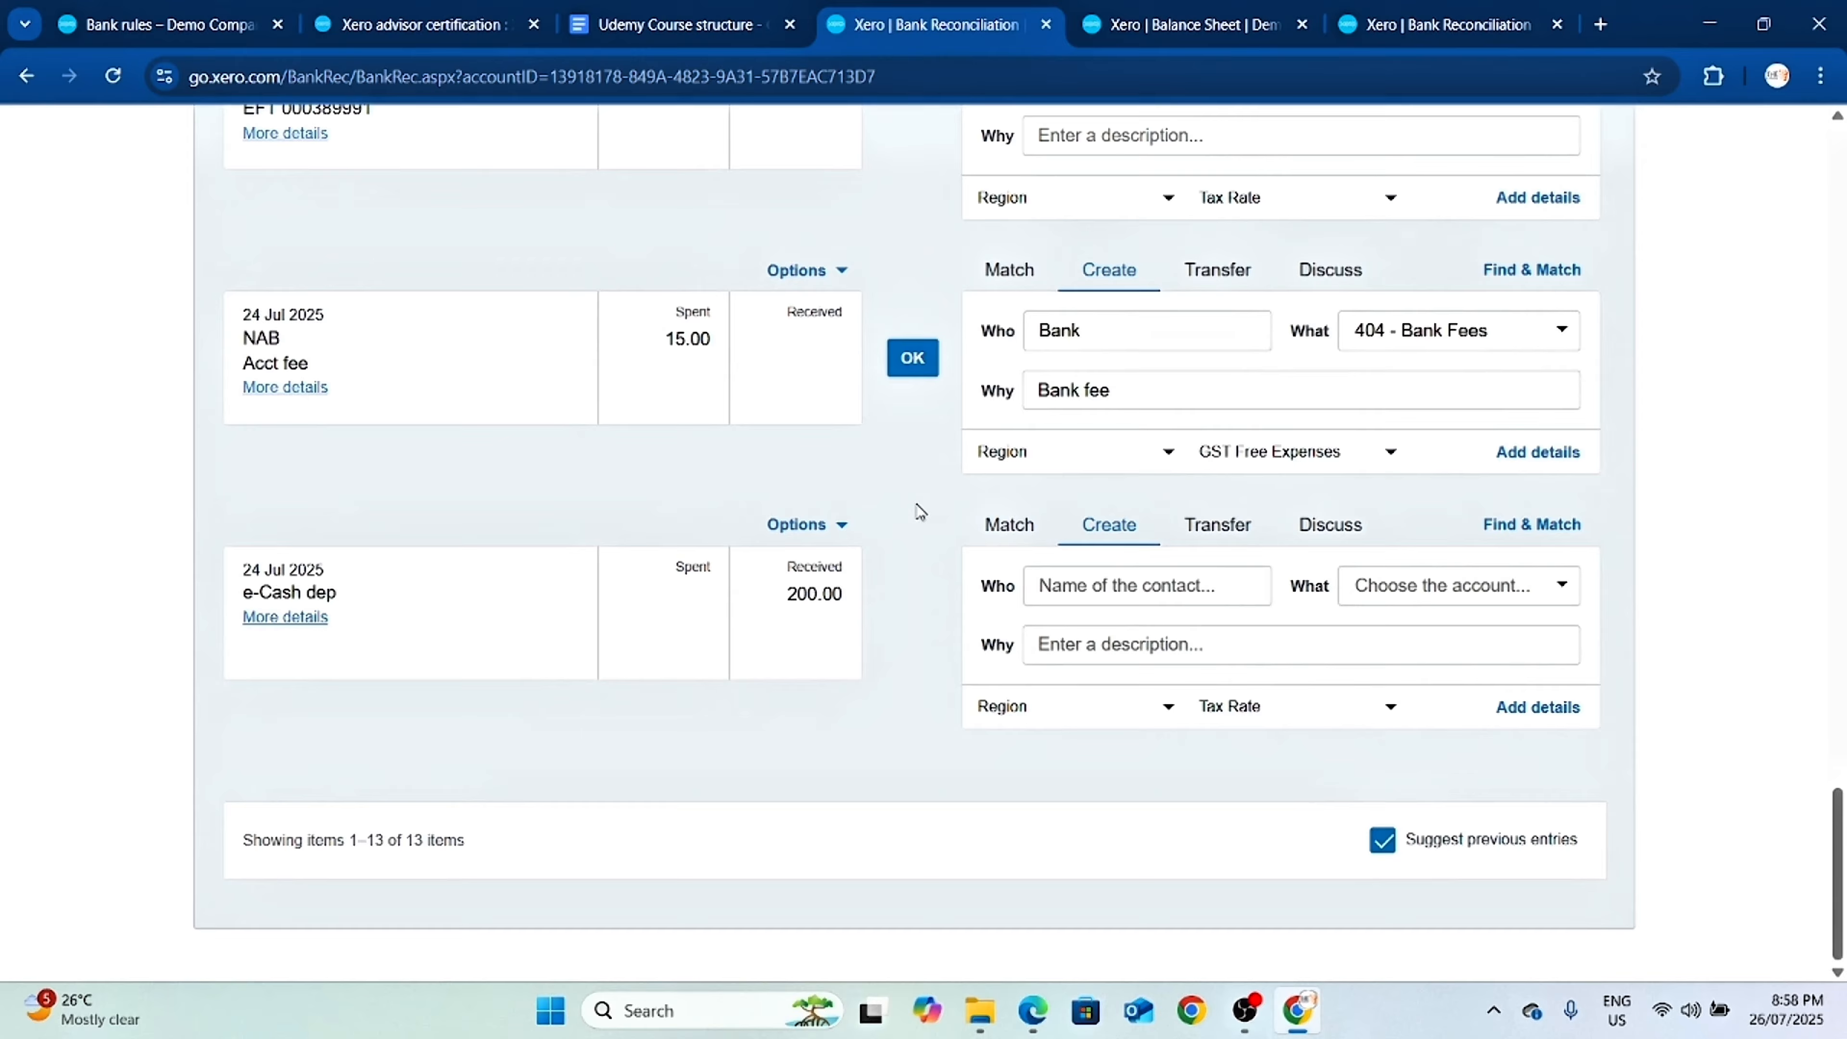
left_click(914, 360)
Reconcile the 21 Jul Central City Parking line using the Parking Fee rule.
scroll(996, 514, "up", 20)
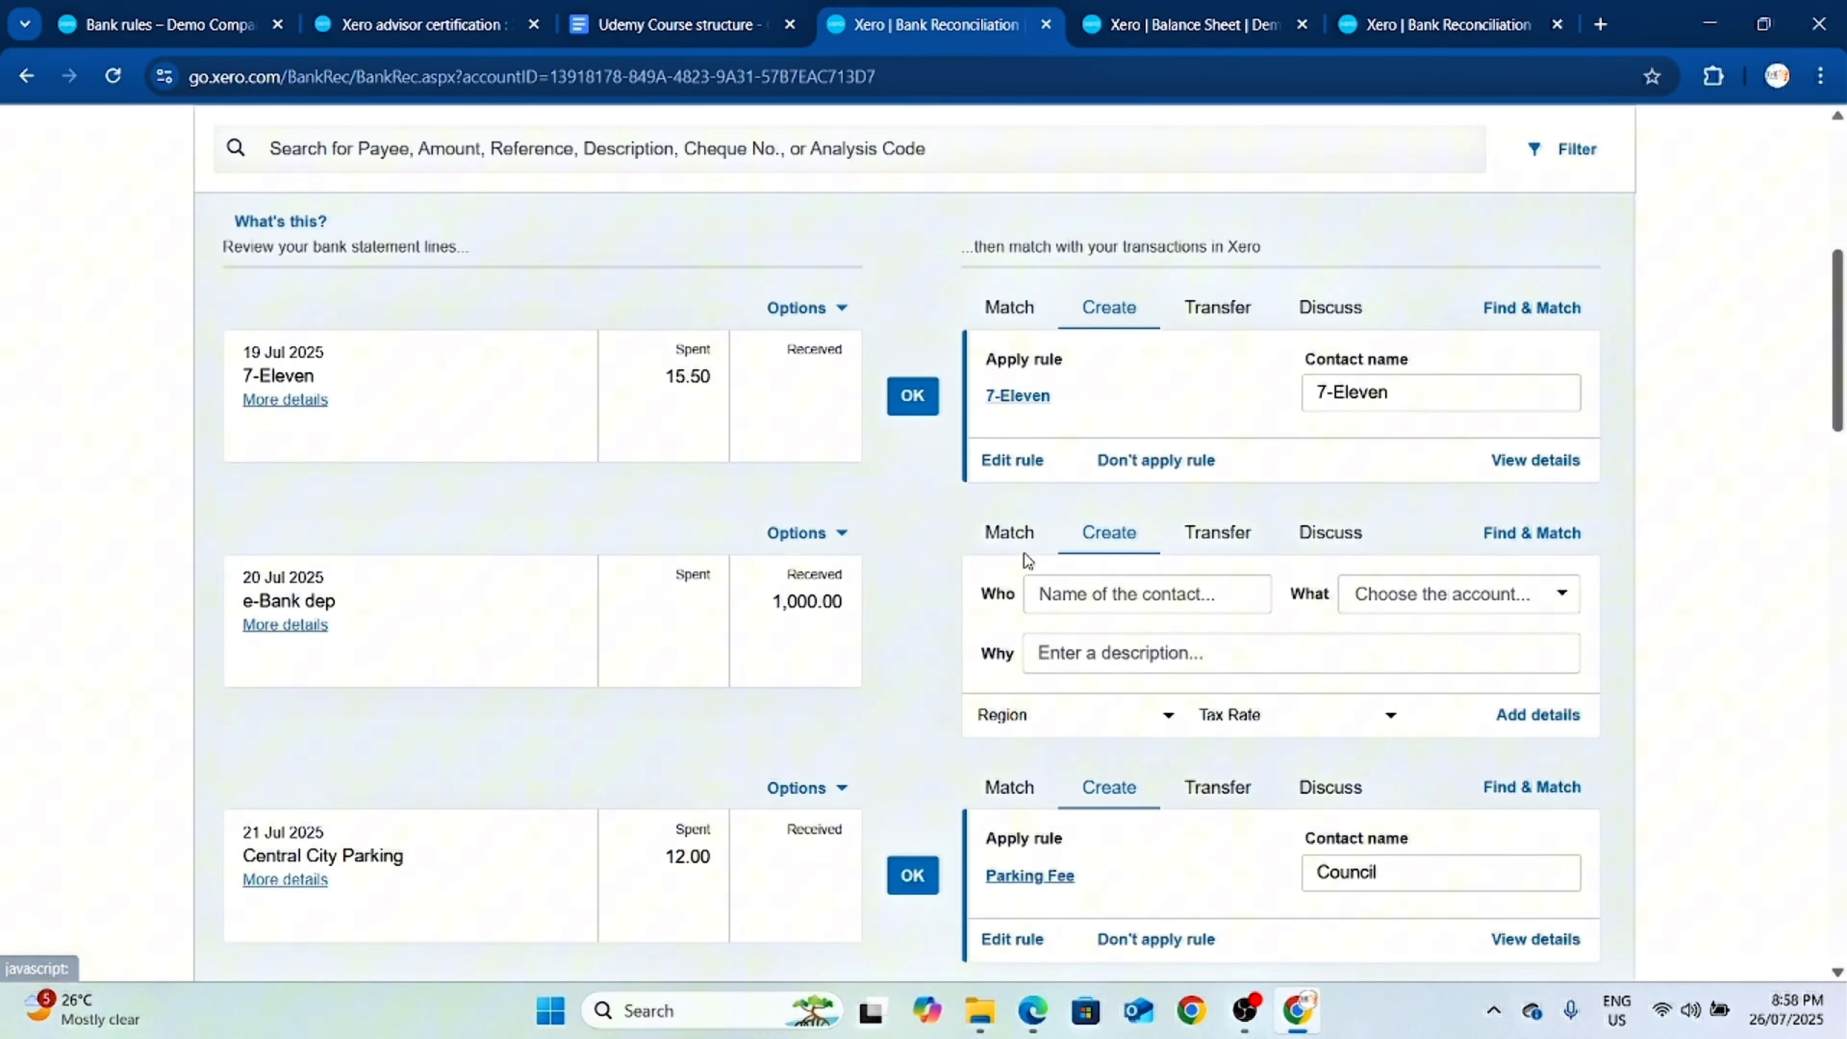
scroll(1047, 569, "down", 10)
scroll(942, 473, "up", 1)
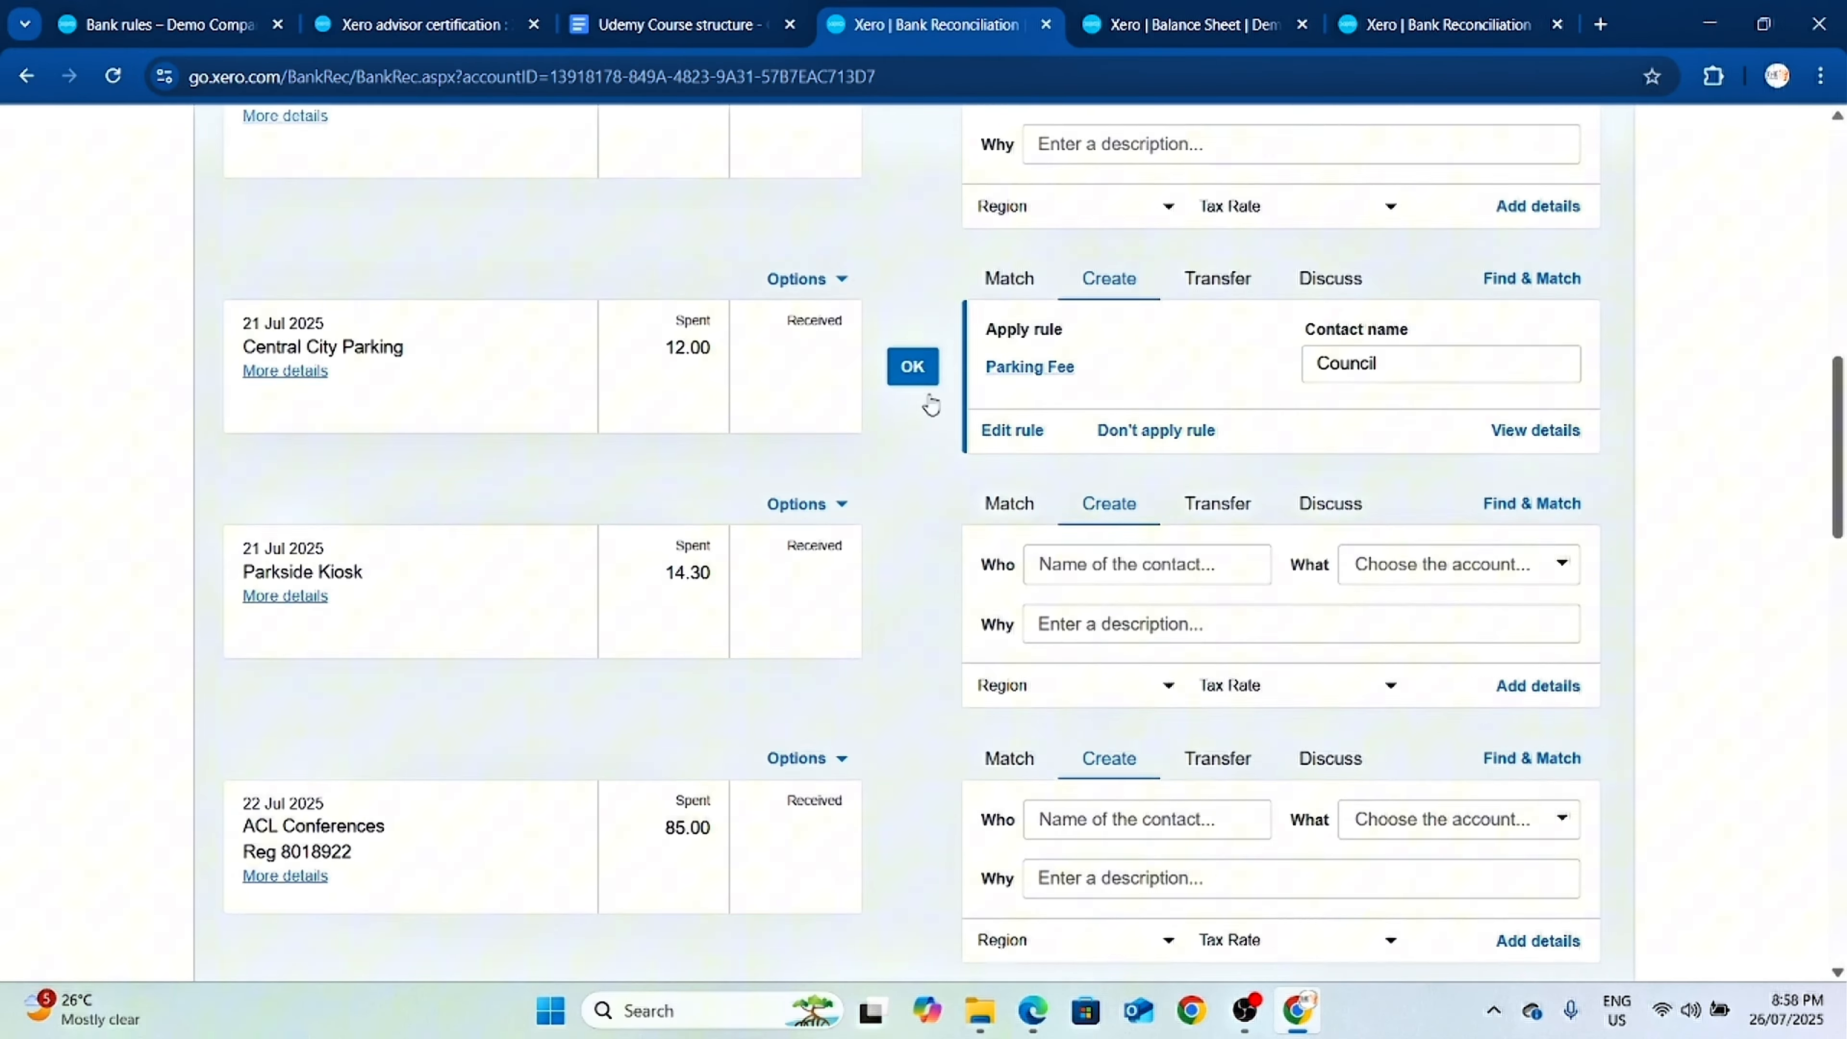
left_click(915, 367)
scroll(940, 525, "up", 8)
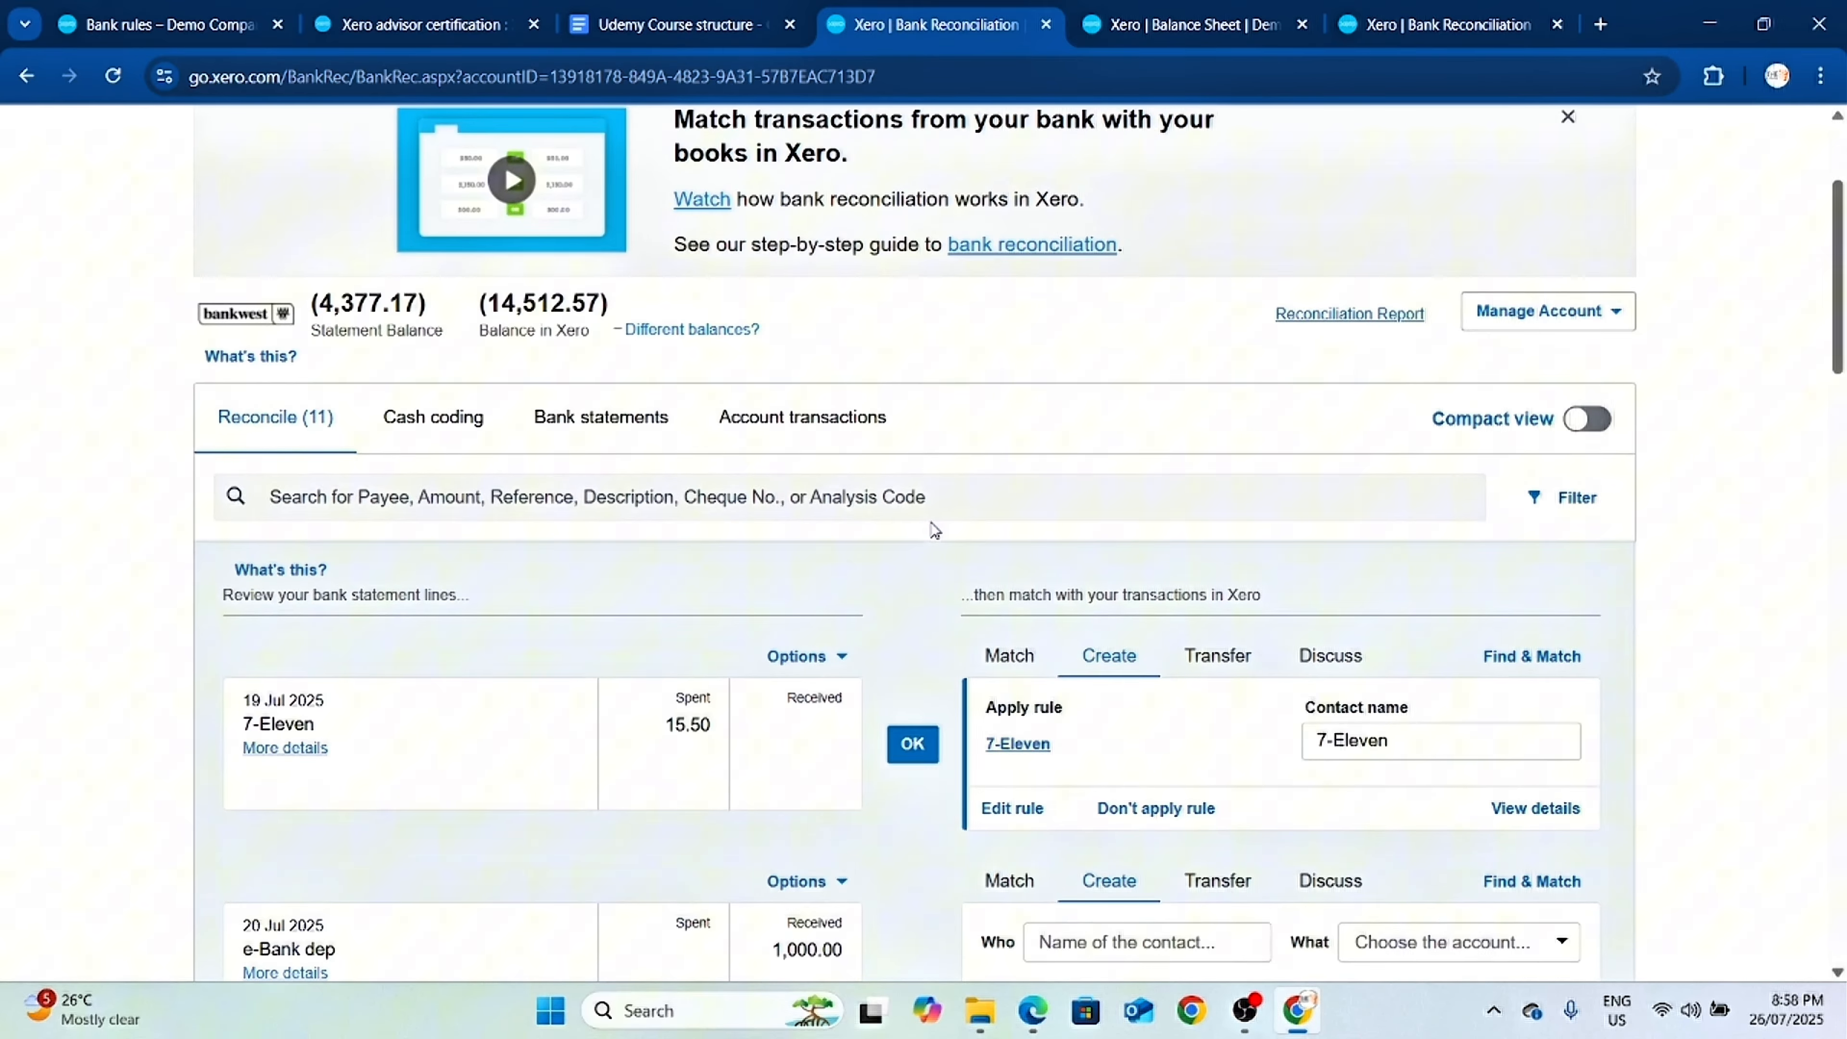
Reconcile the 19 Jul 7-Eleven statement line using the 7-Eleven bank rule.
left_click(918, 750)
scroll(931, 757, "down", 20)
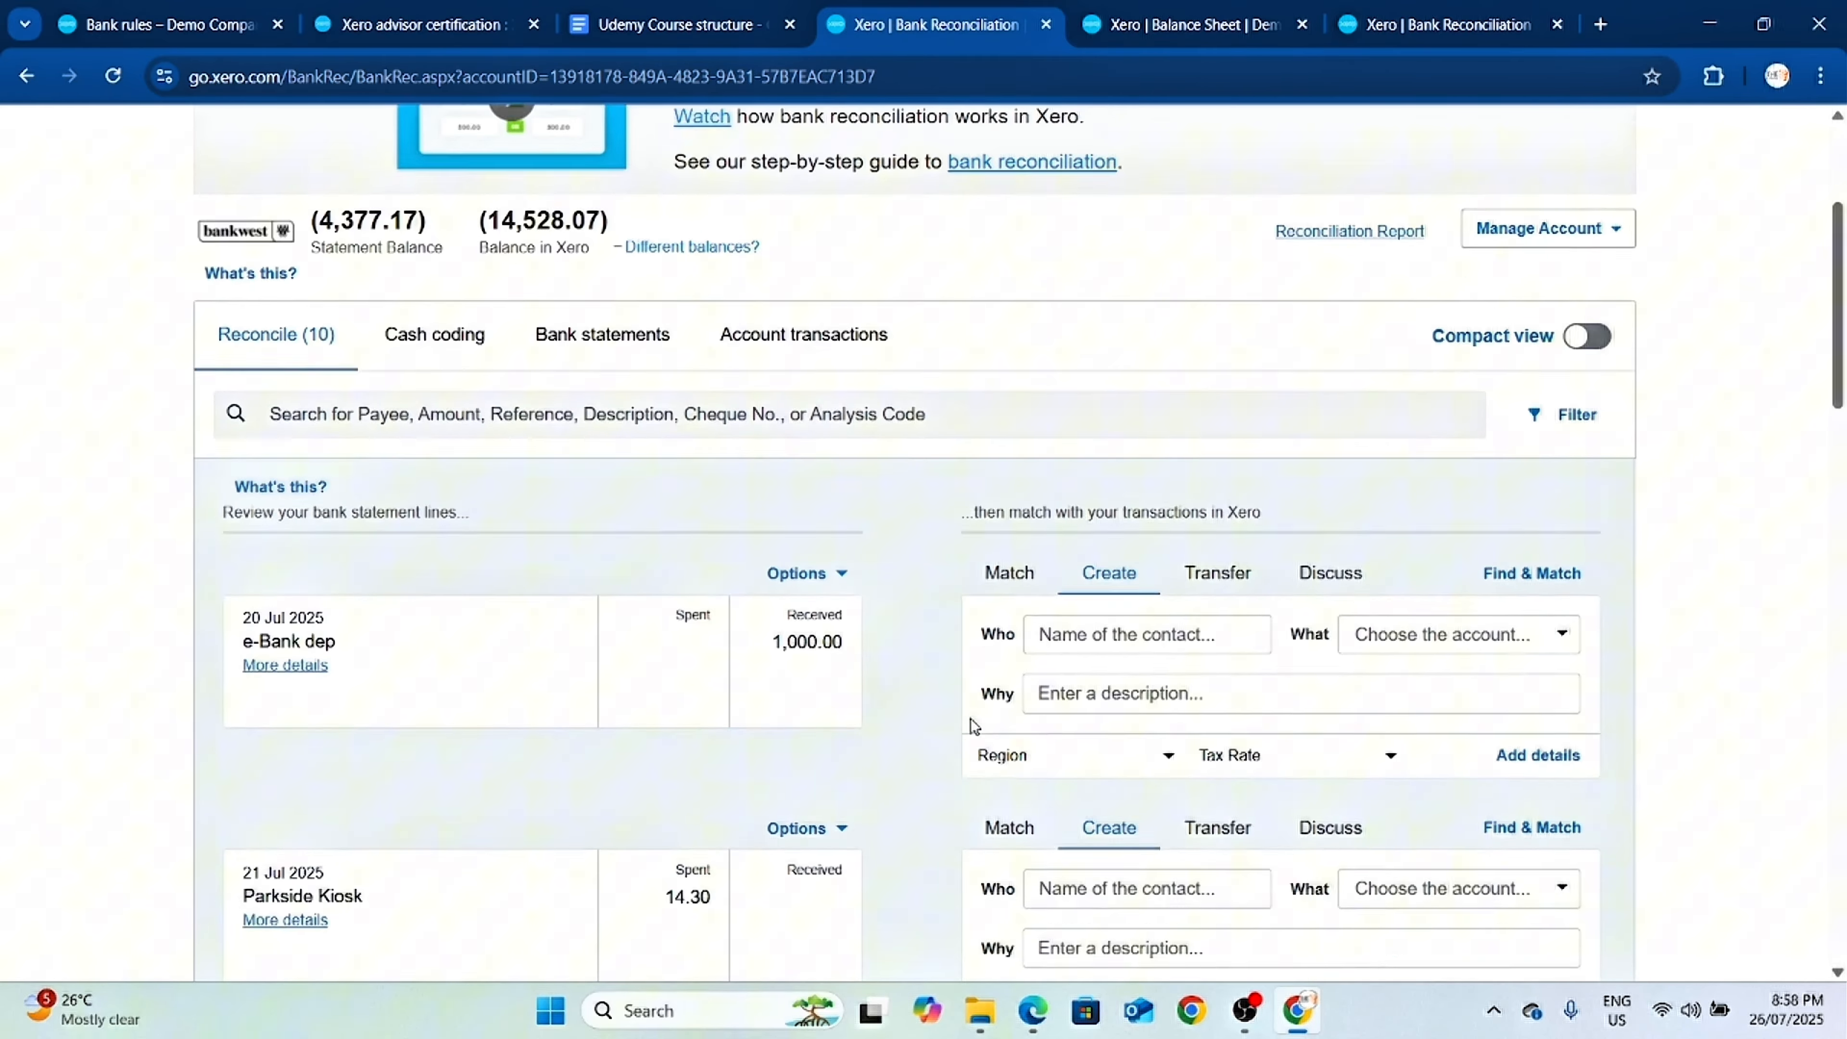
Review the remaining unreconciled statement lines, from the 20 Jul e-Bank deposit to the 24 Jul e-Cash deposit.
scroll(978, 699, "up", 8)
scroll(961, 695, "up", 15)
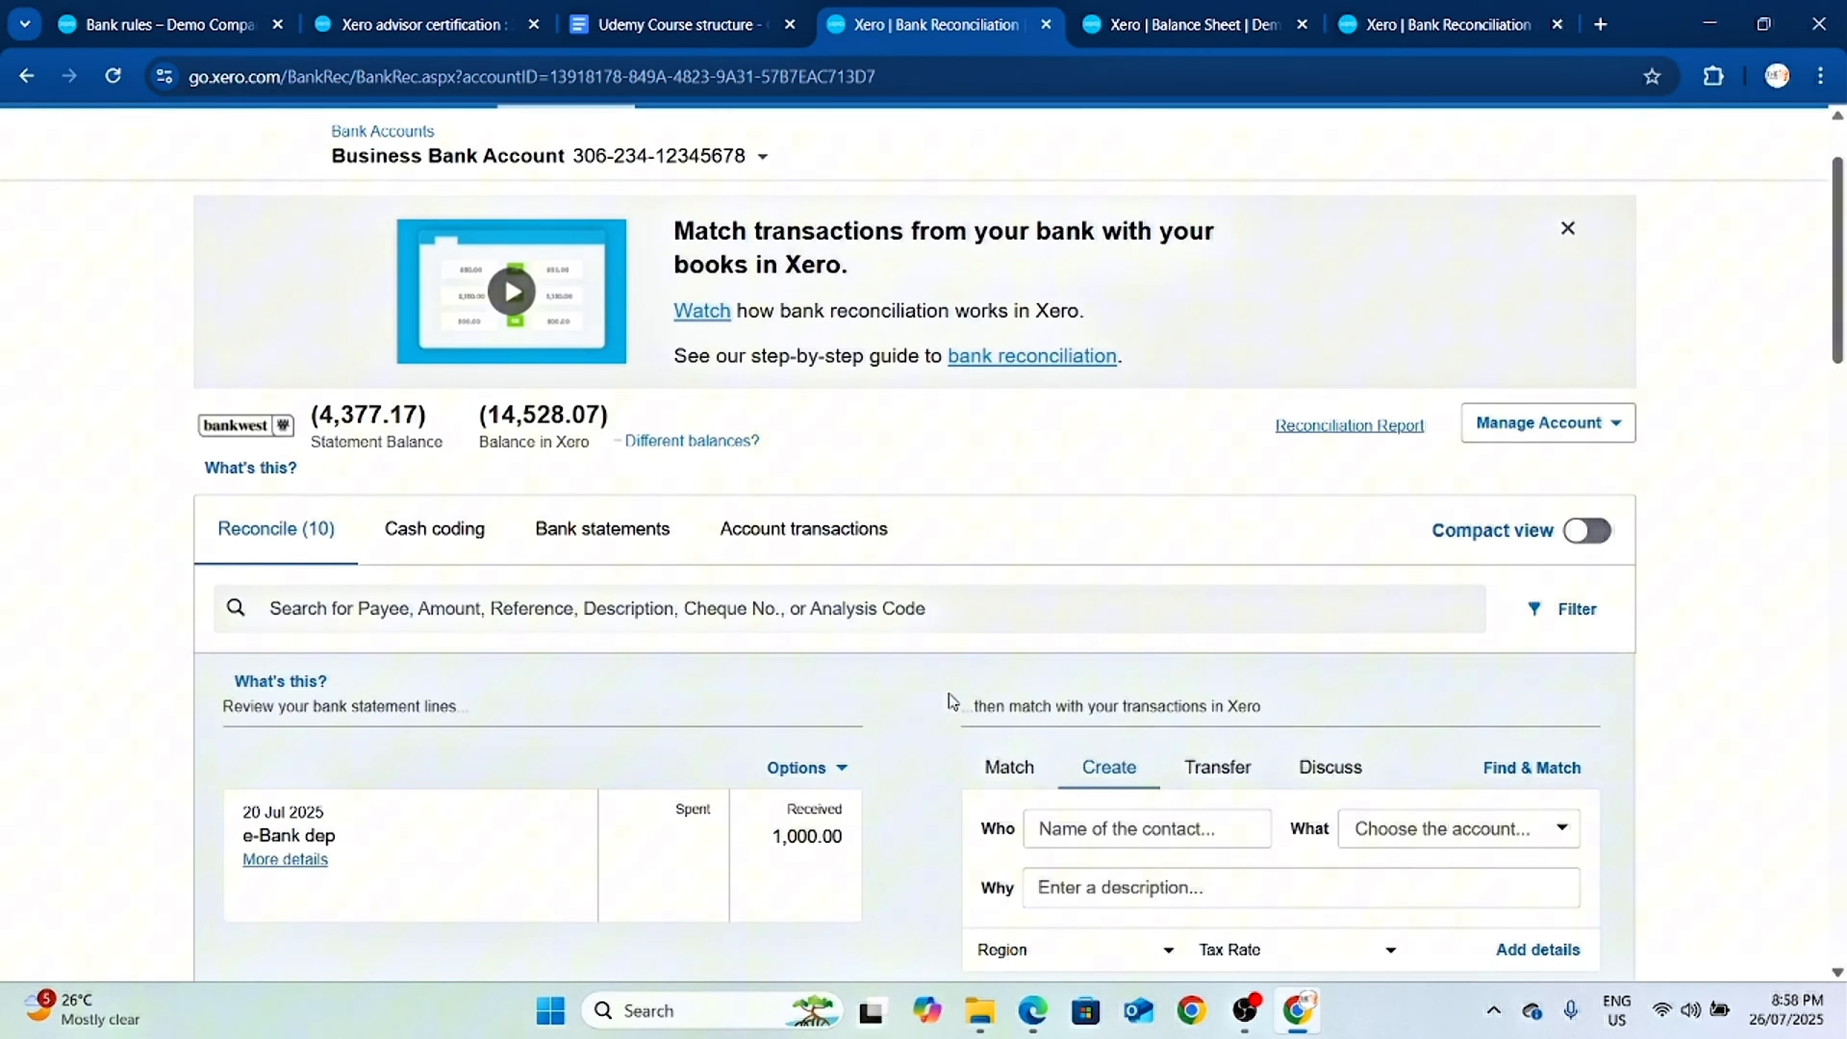
scroll(910, 691, "down", 7)
scroll(858, 559, "up", 5)
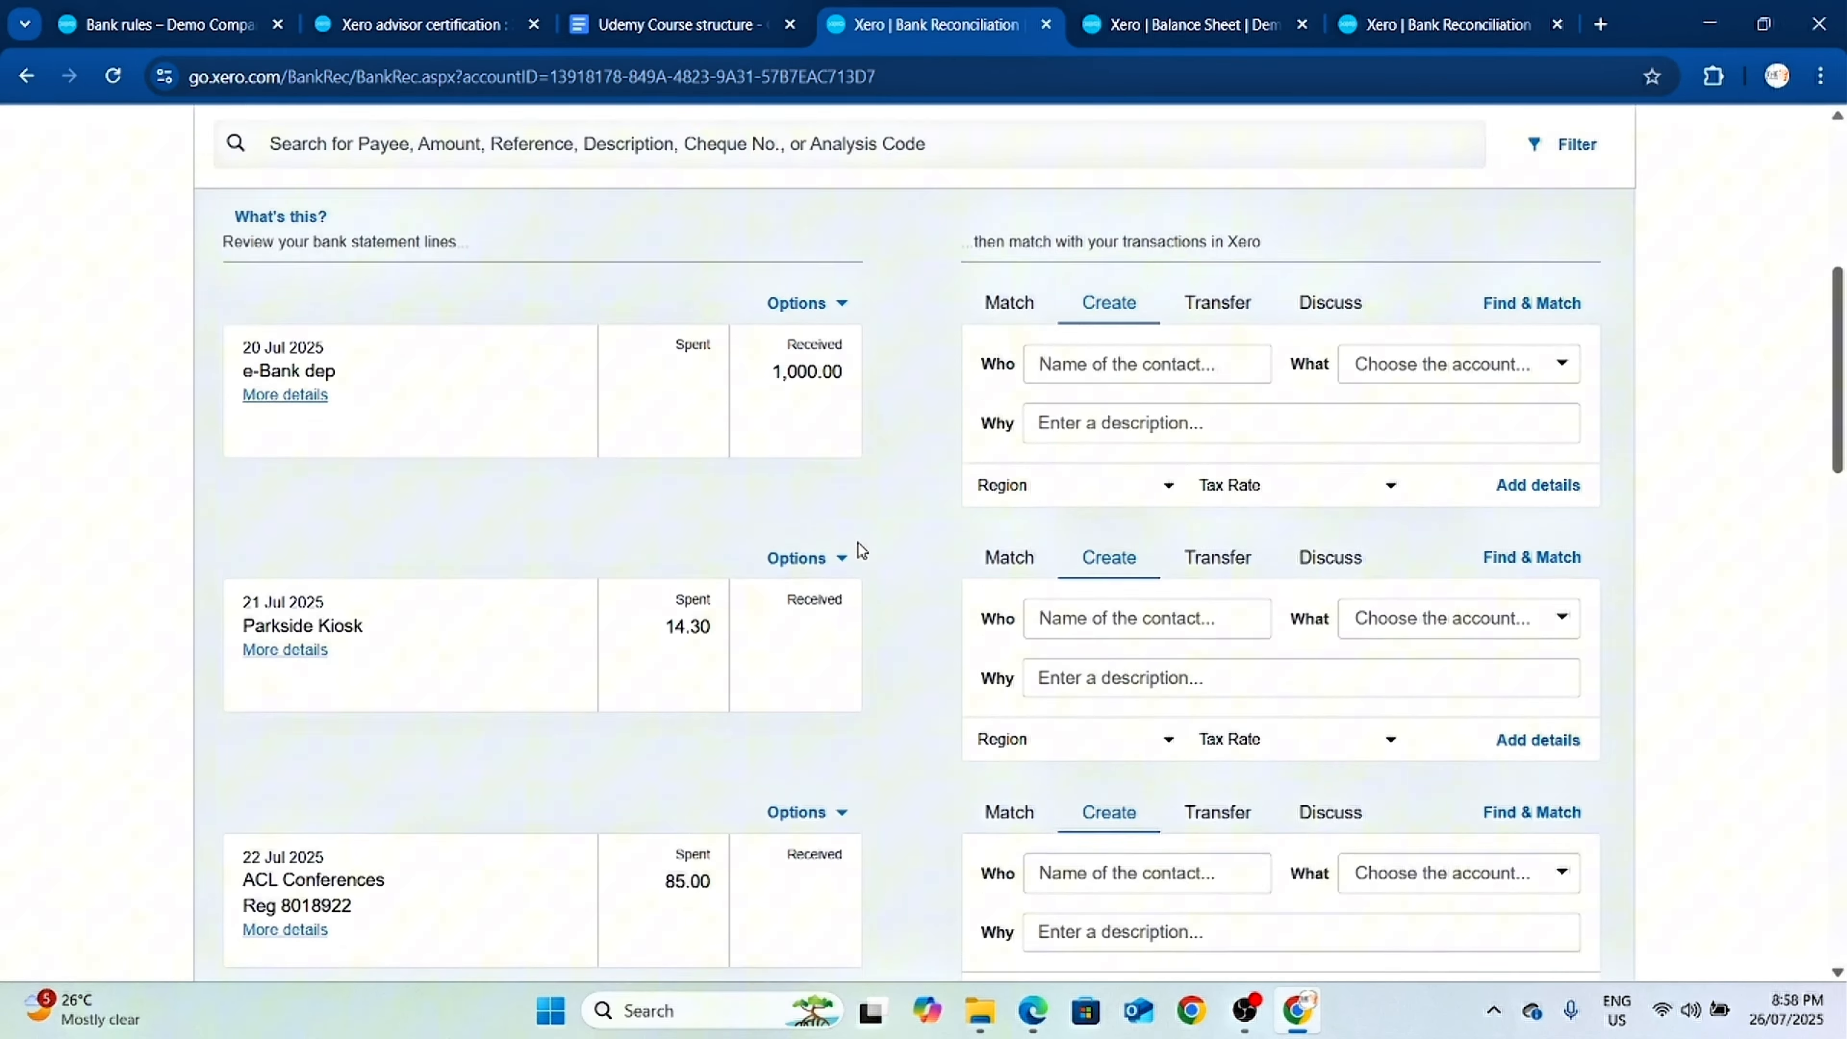
scroll(903, 647, "down", 2)
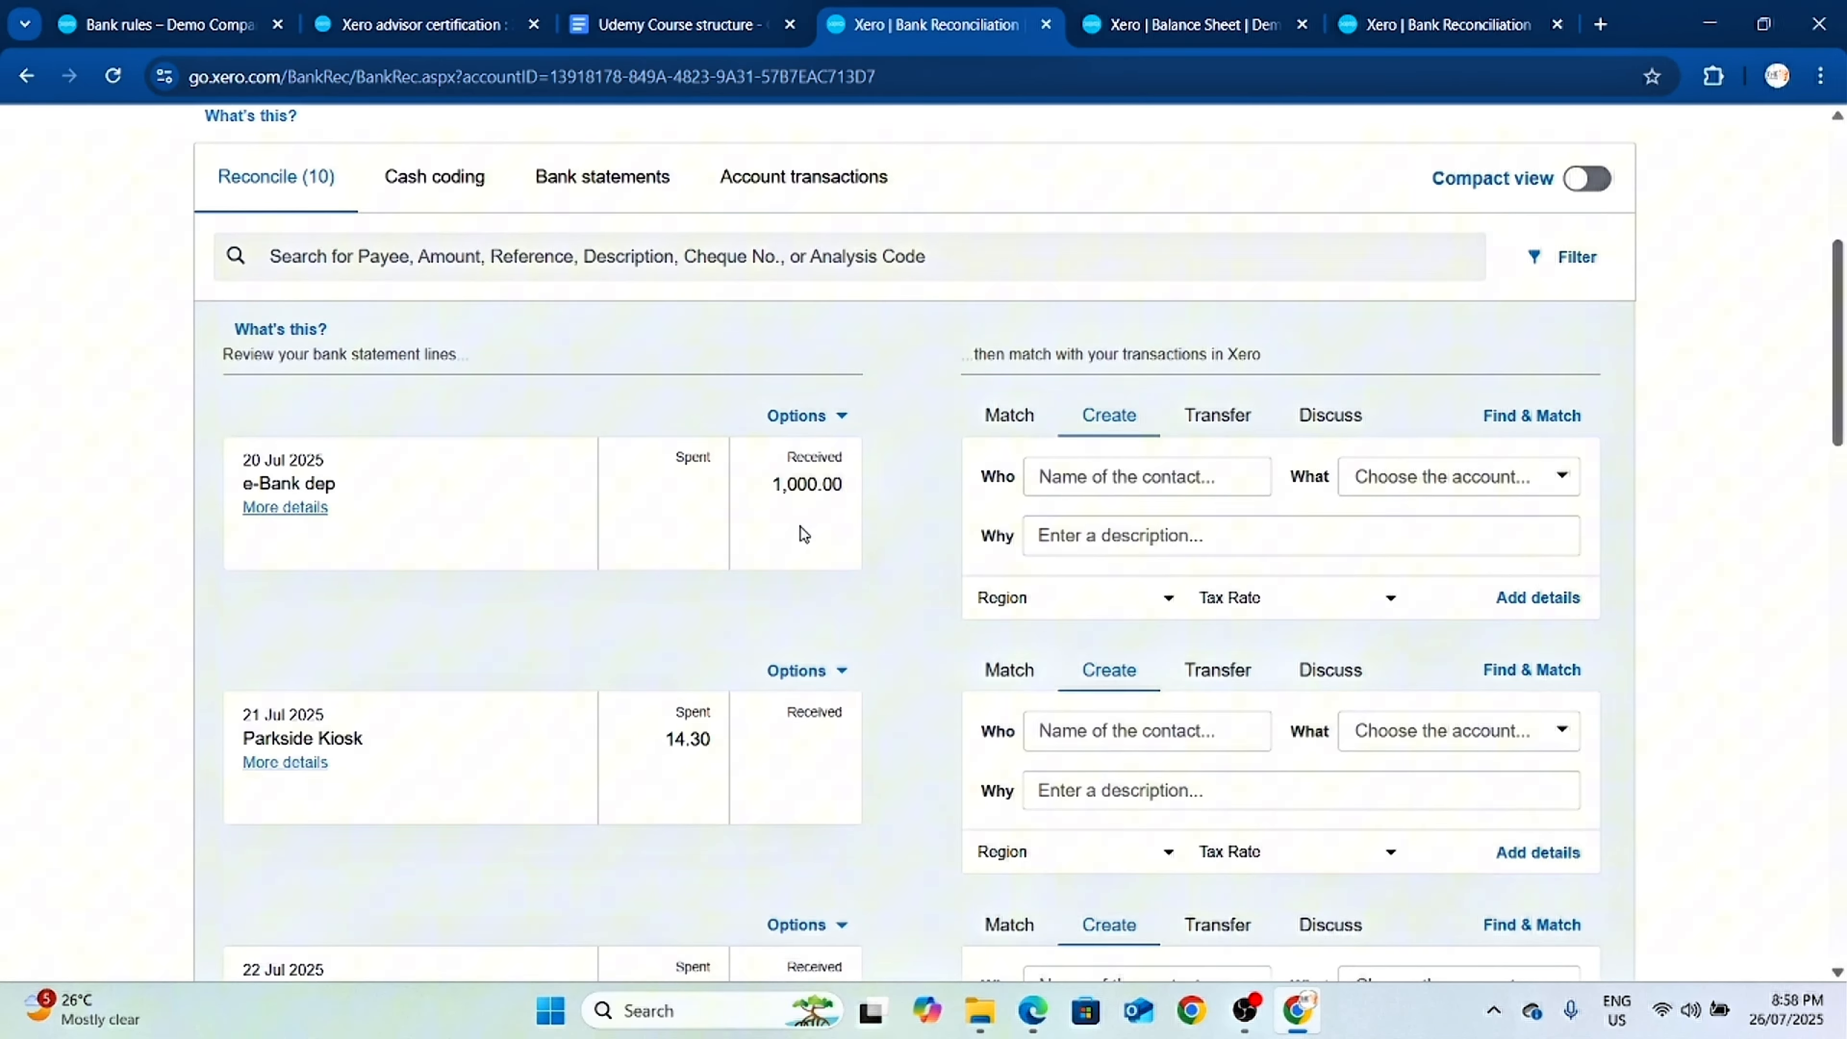
scroll(1009, 486, "down", 13)
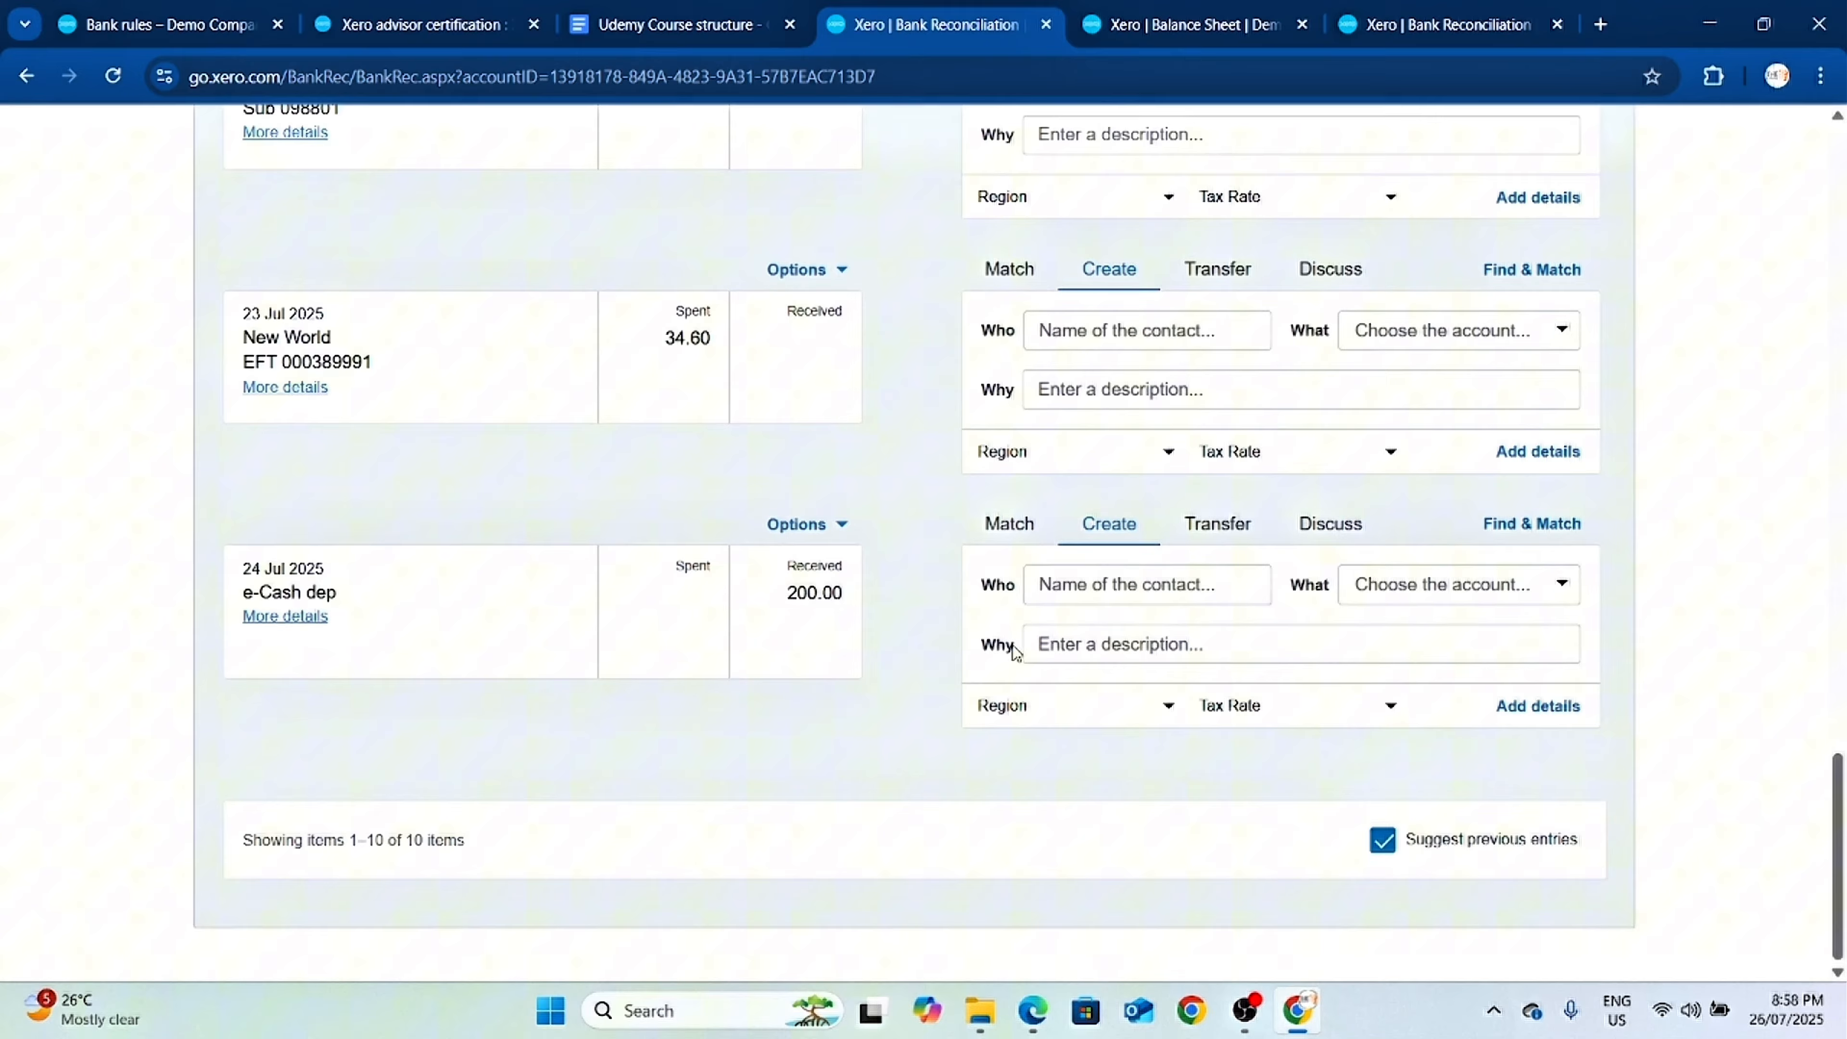
scroll(1017, 650, "up", 15)
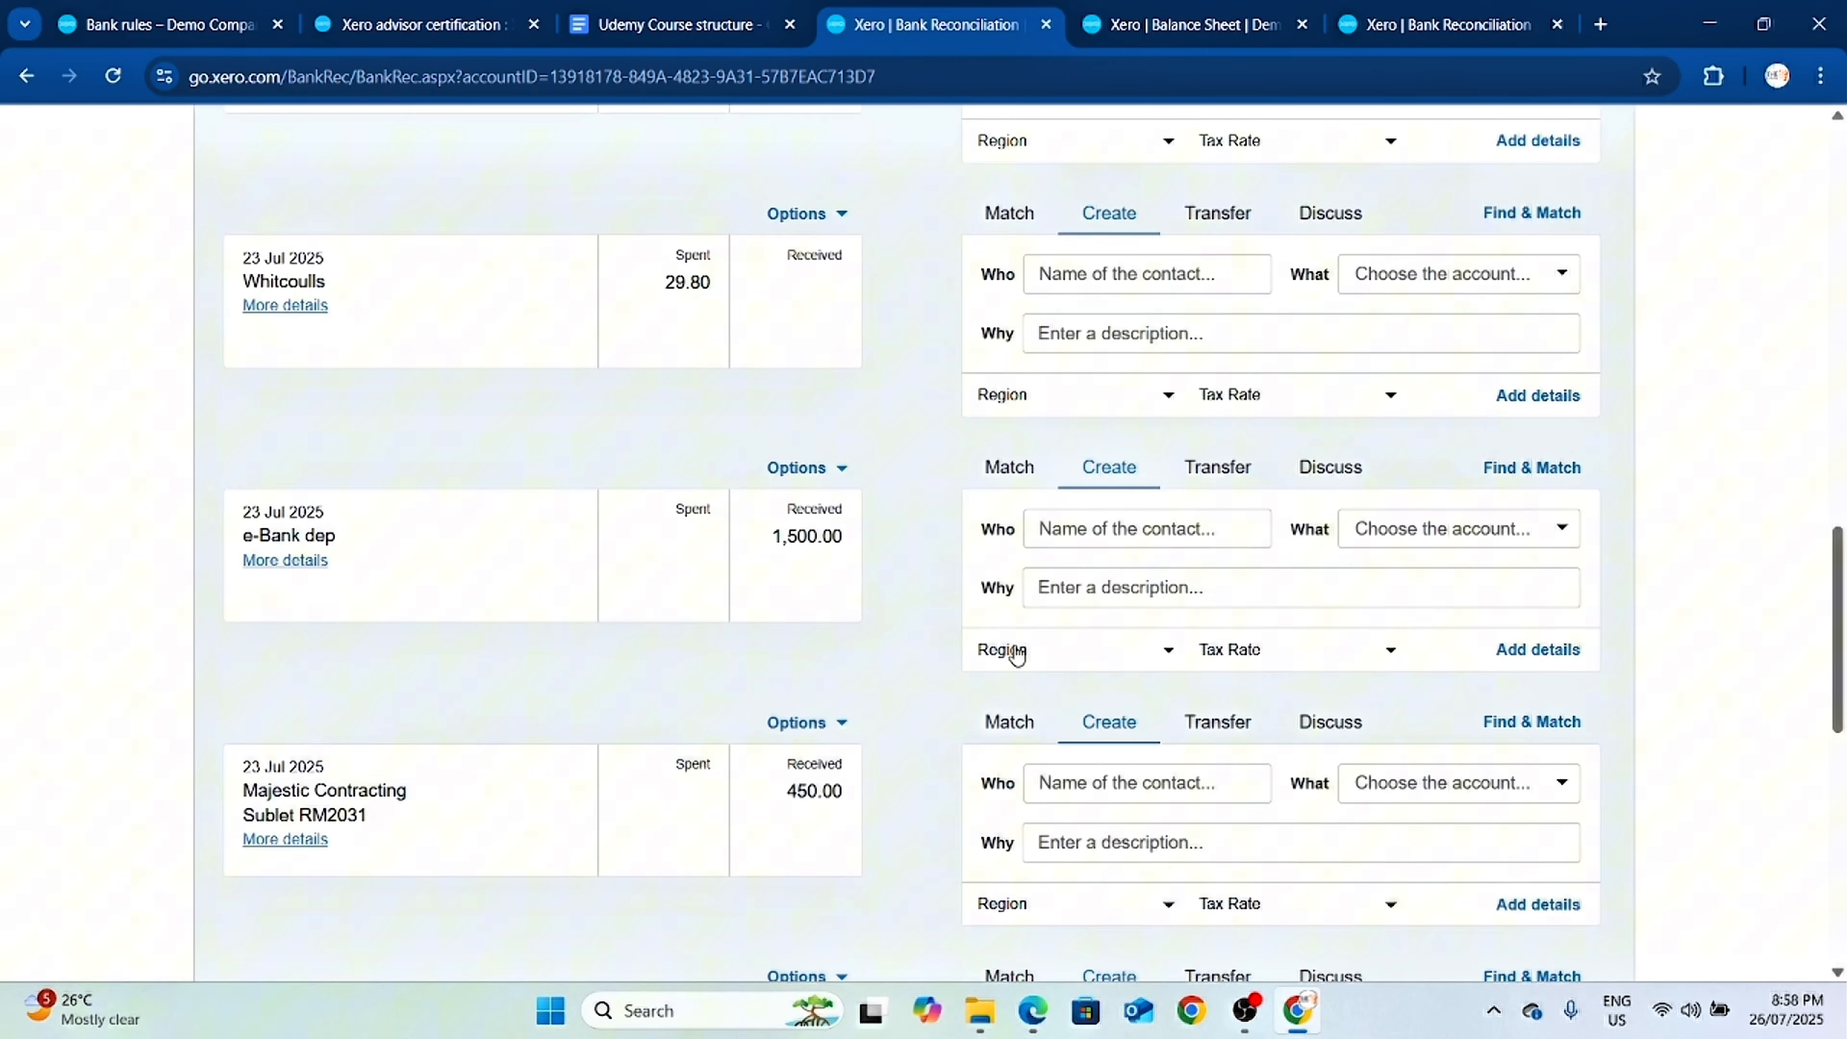
Open the matching view for the 20 Jul e-Bank deposit and examine the dates, names and amounts of the candidate transactions.
scroll(1017, 650, "up", 15)
left_click(1021, 544)
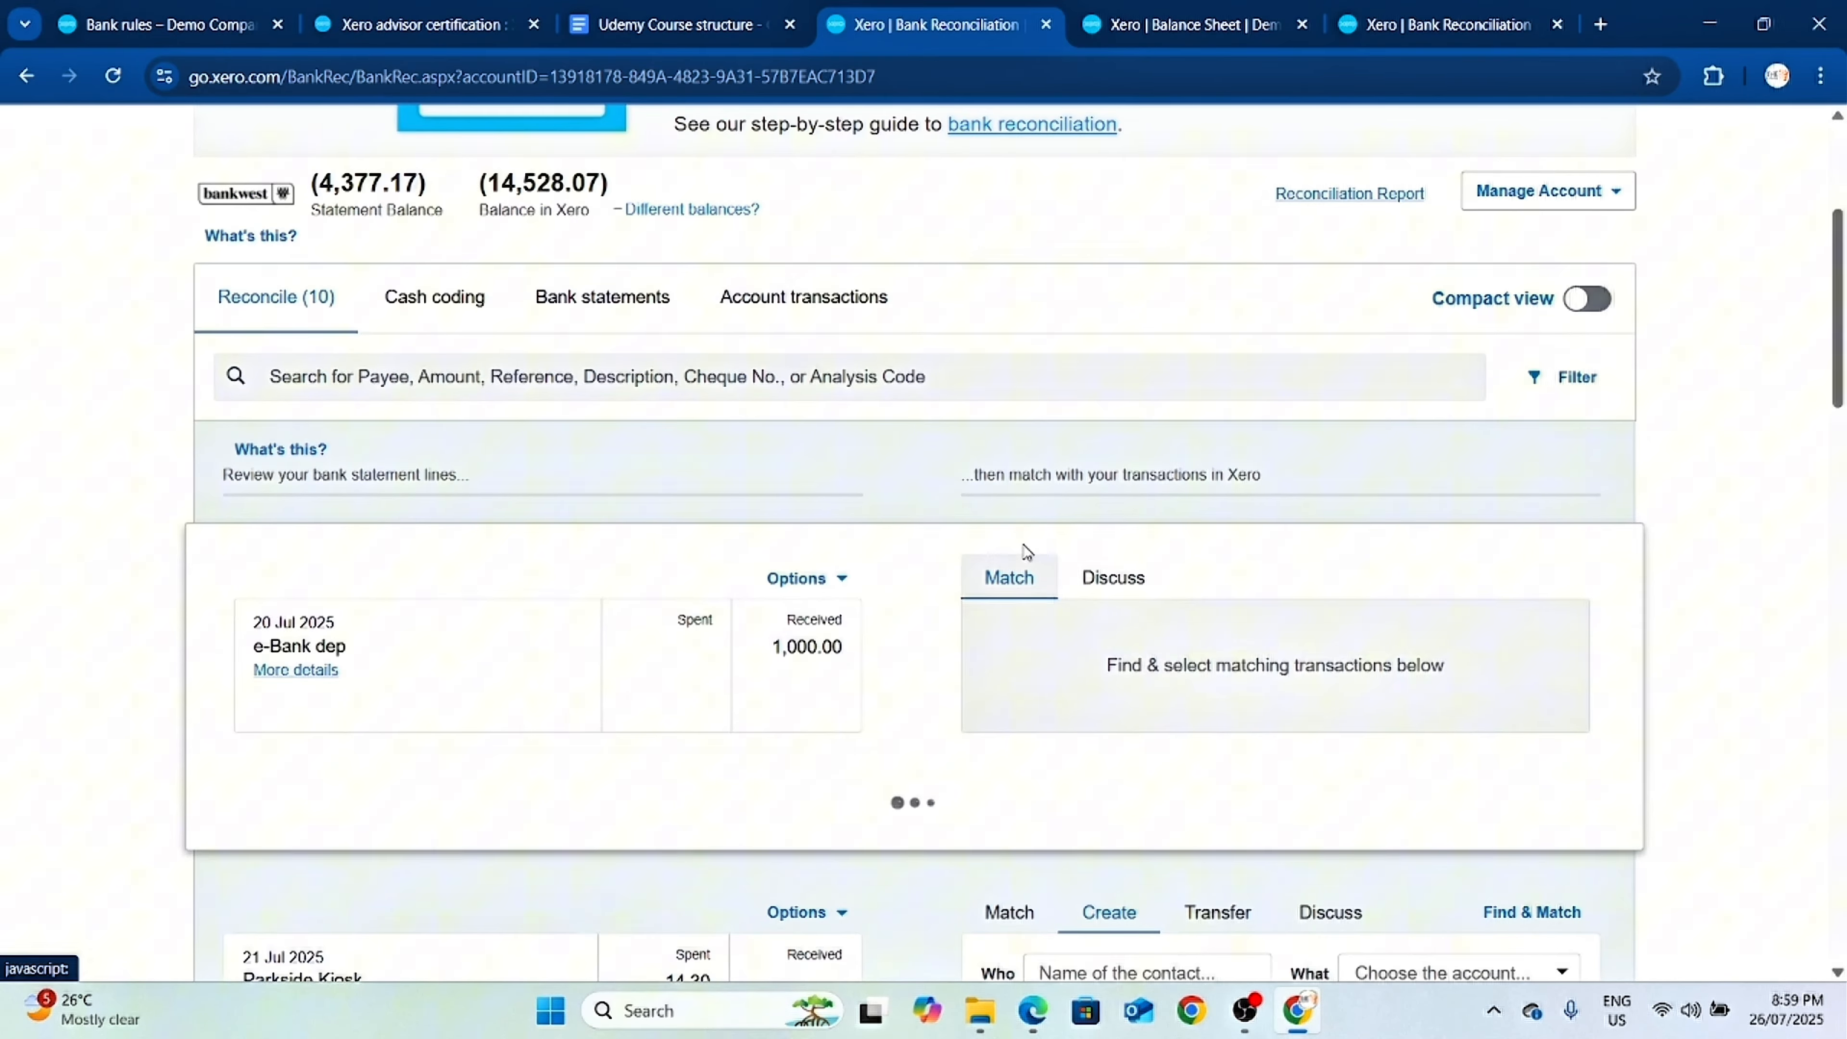
scroll(1283, 631, "down", 10)
scroll(1285, 624, "up", 7)
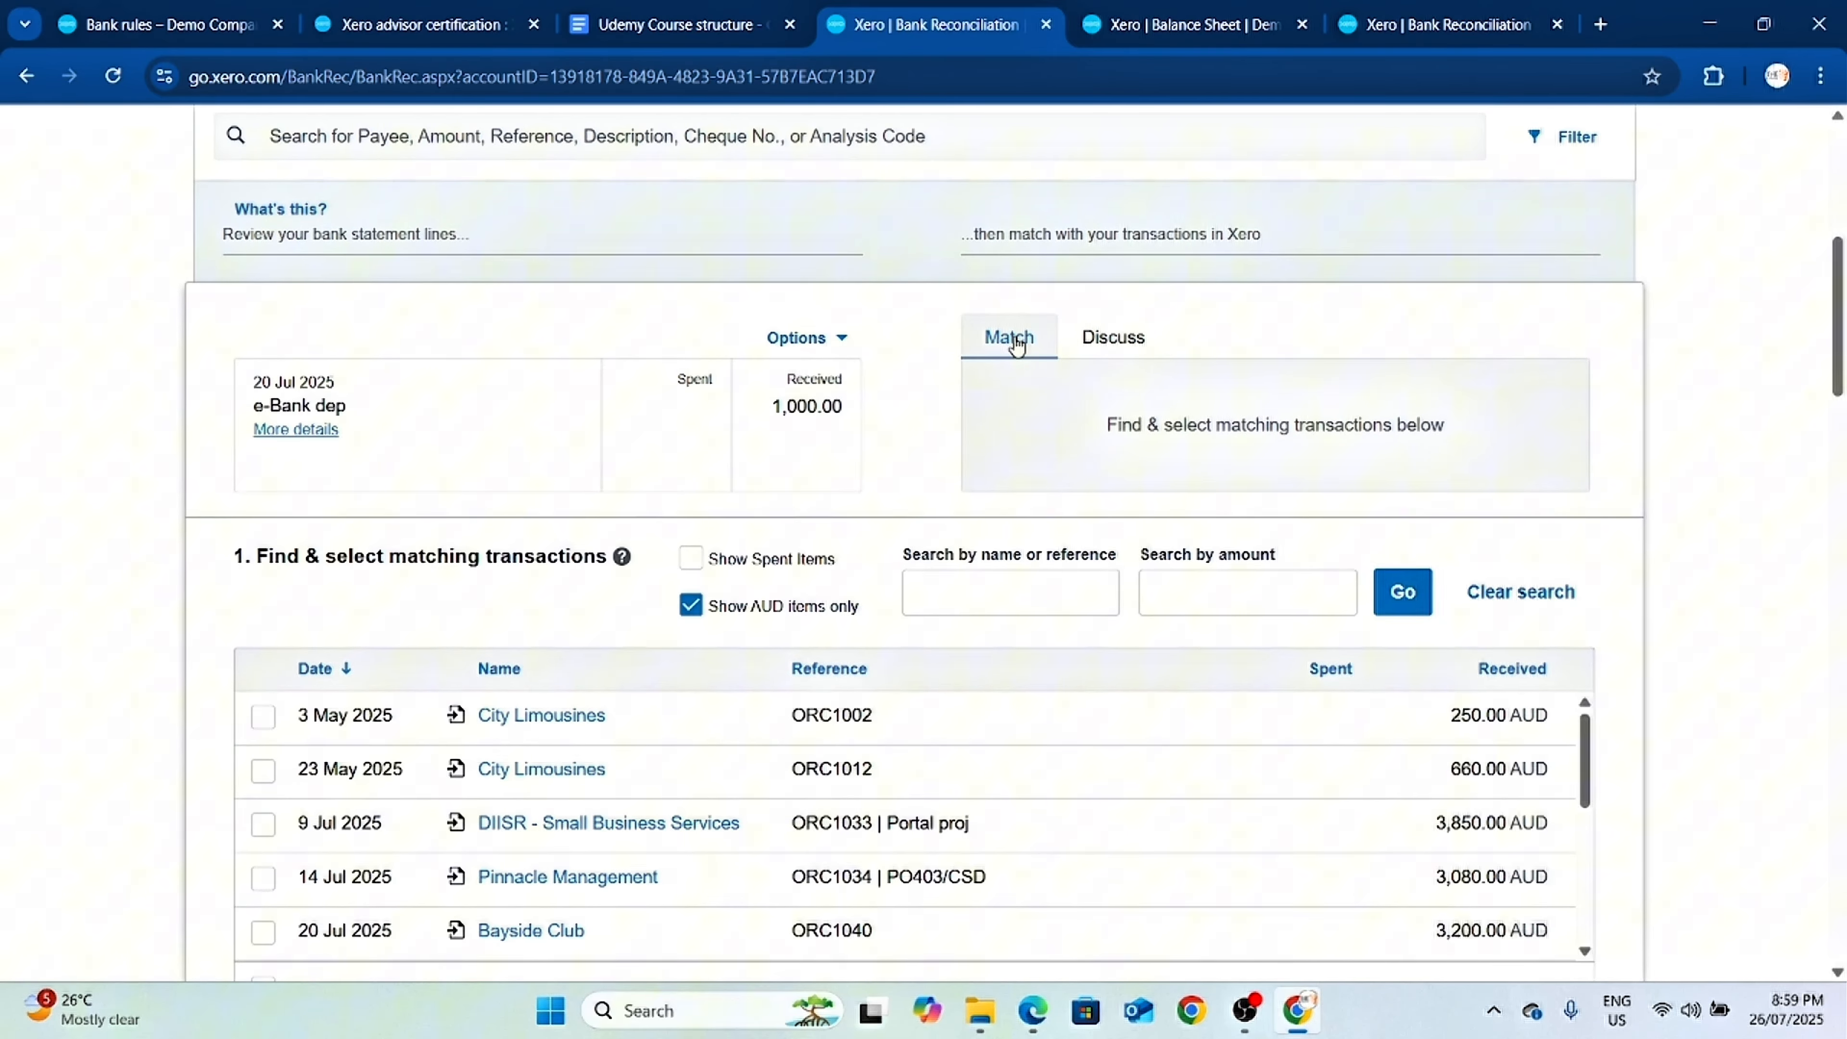
scroll(901, 583, "down", 5)
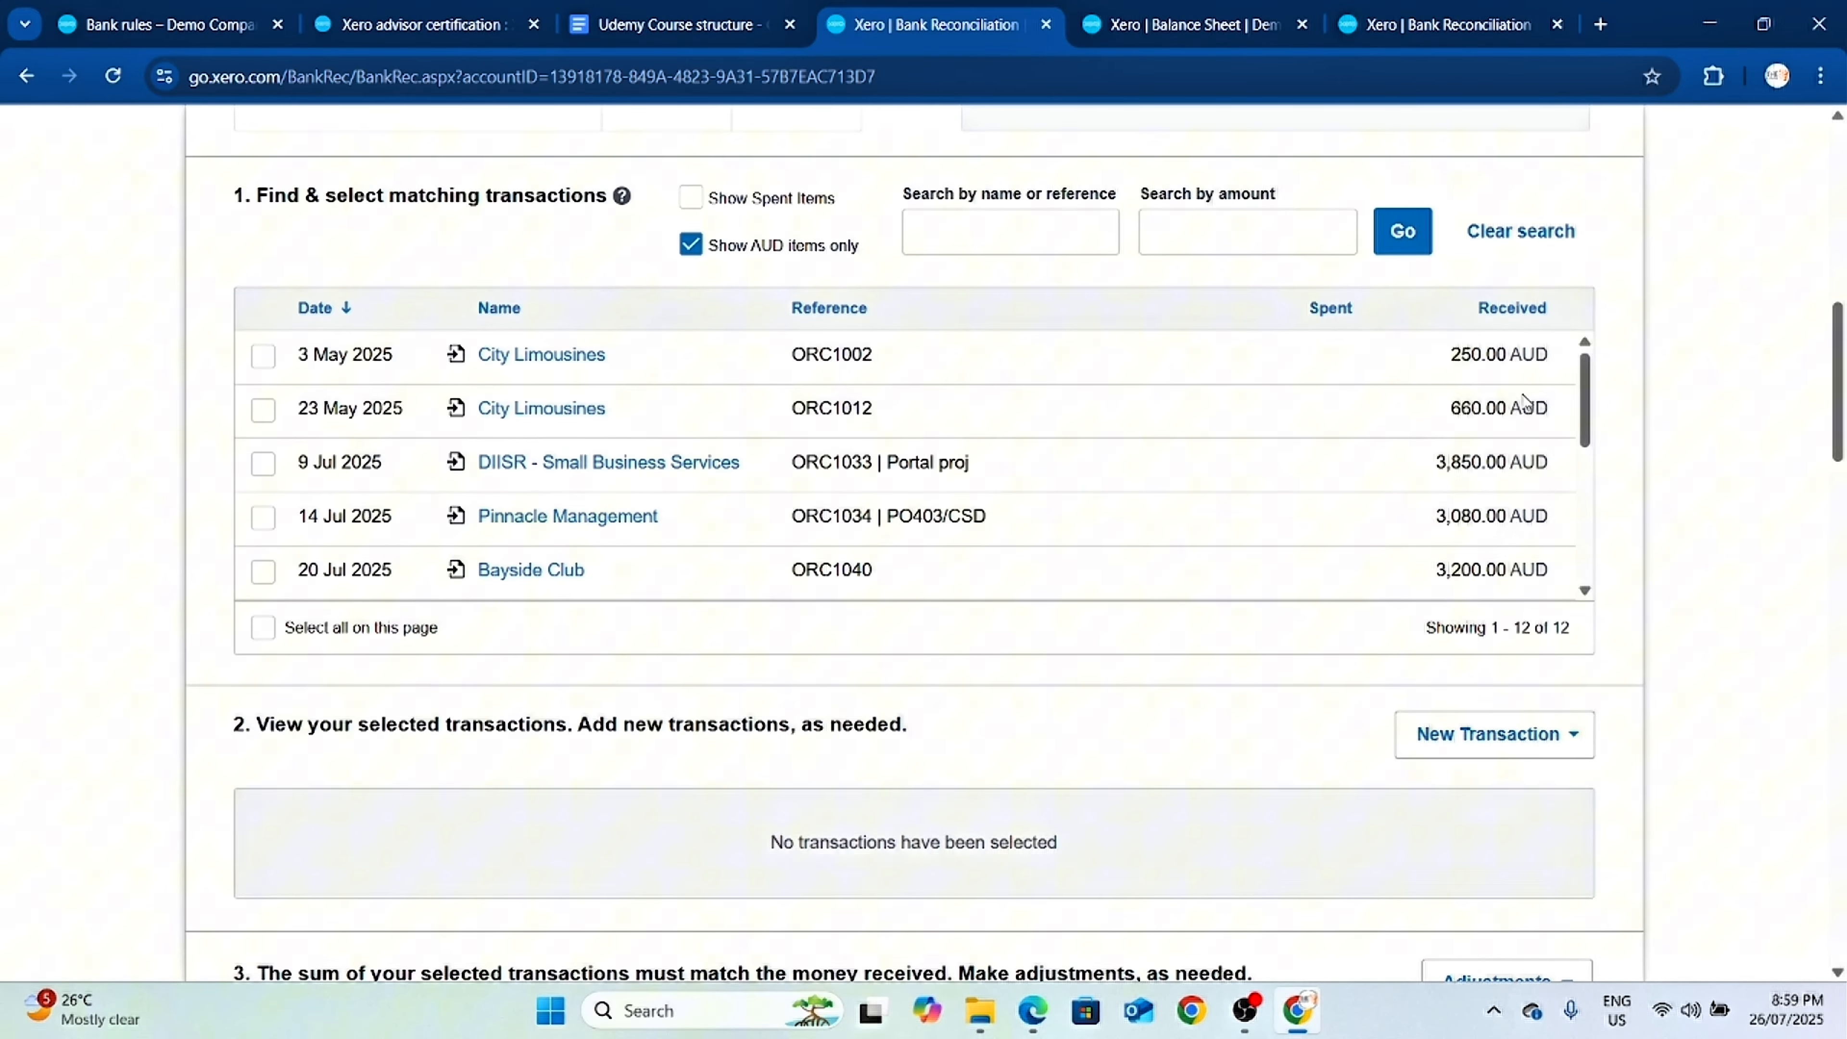
scroll(1217, 433, "up", 5)
scroll(1583, 738, "down", 2)
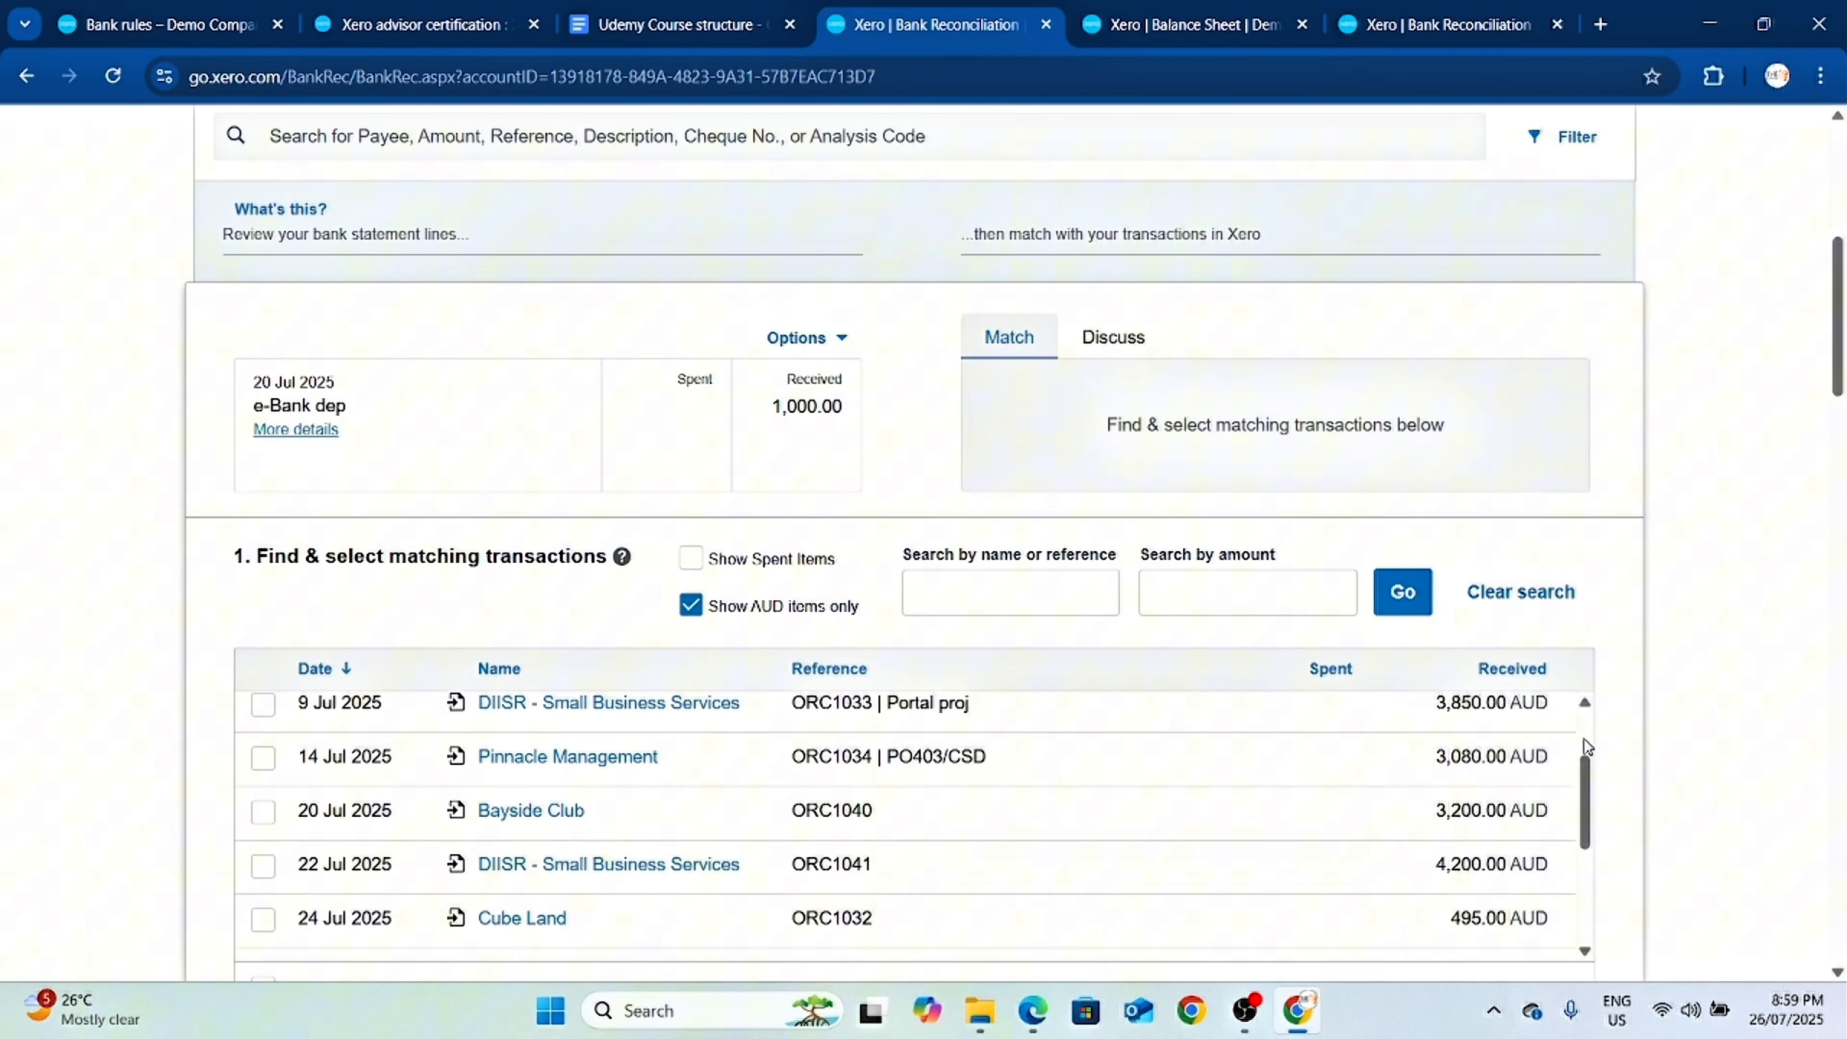
scroll(1540, 744, "up", 2)
scroll(1762, 751, "down", 3)
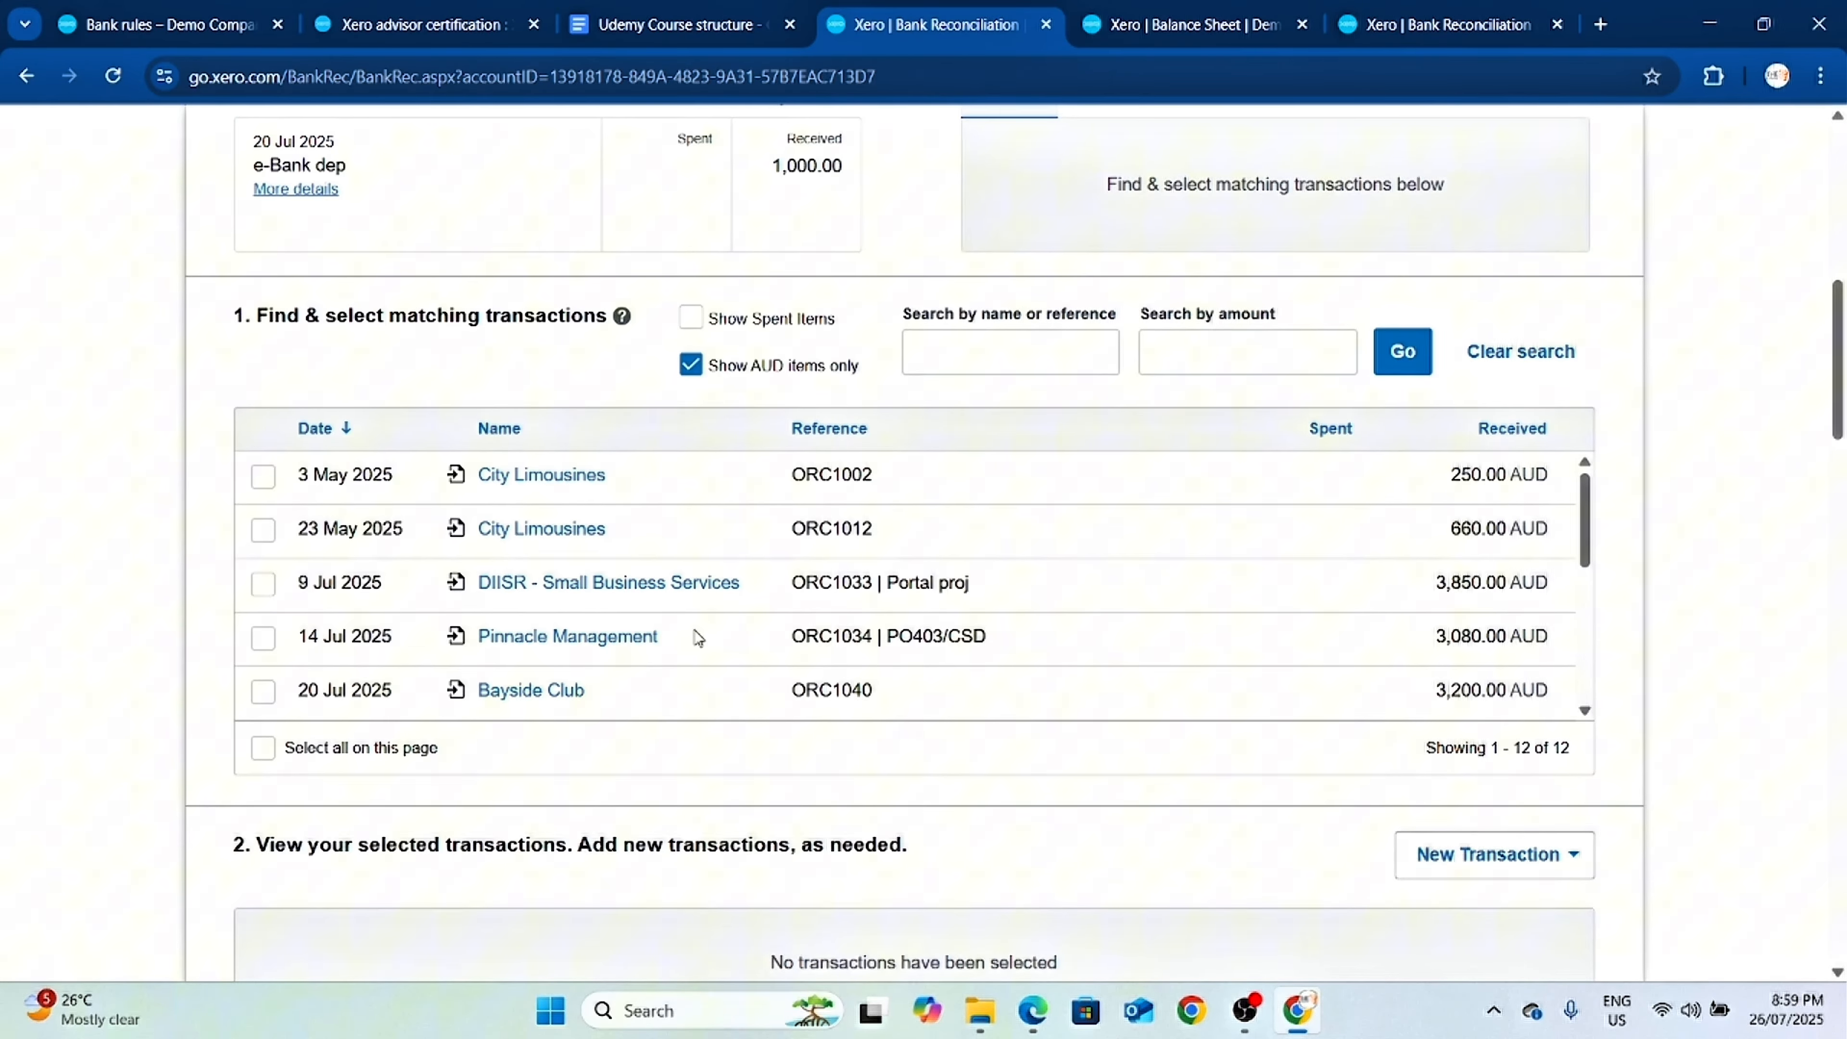
scroll(696, 575, "down", 5)
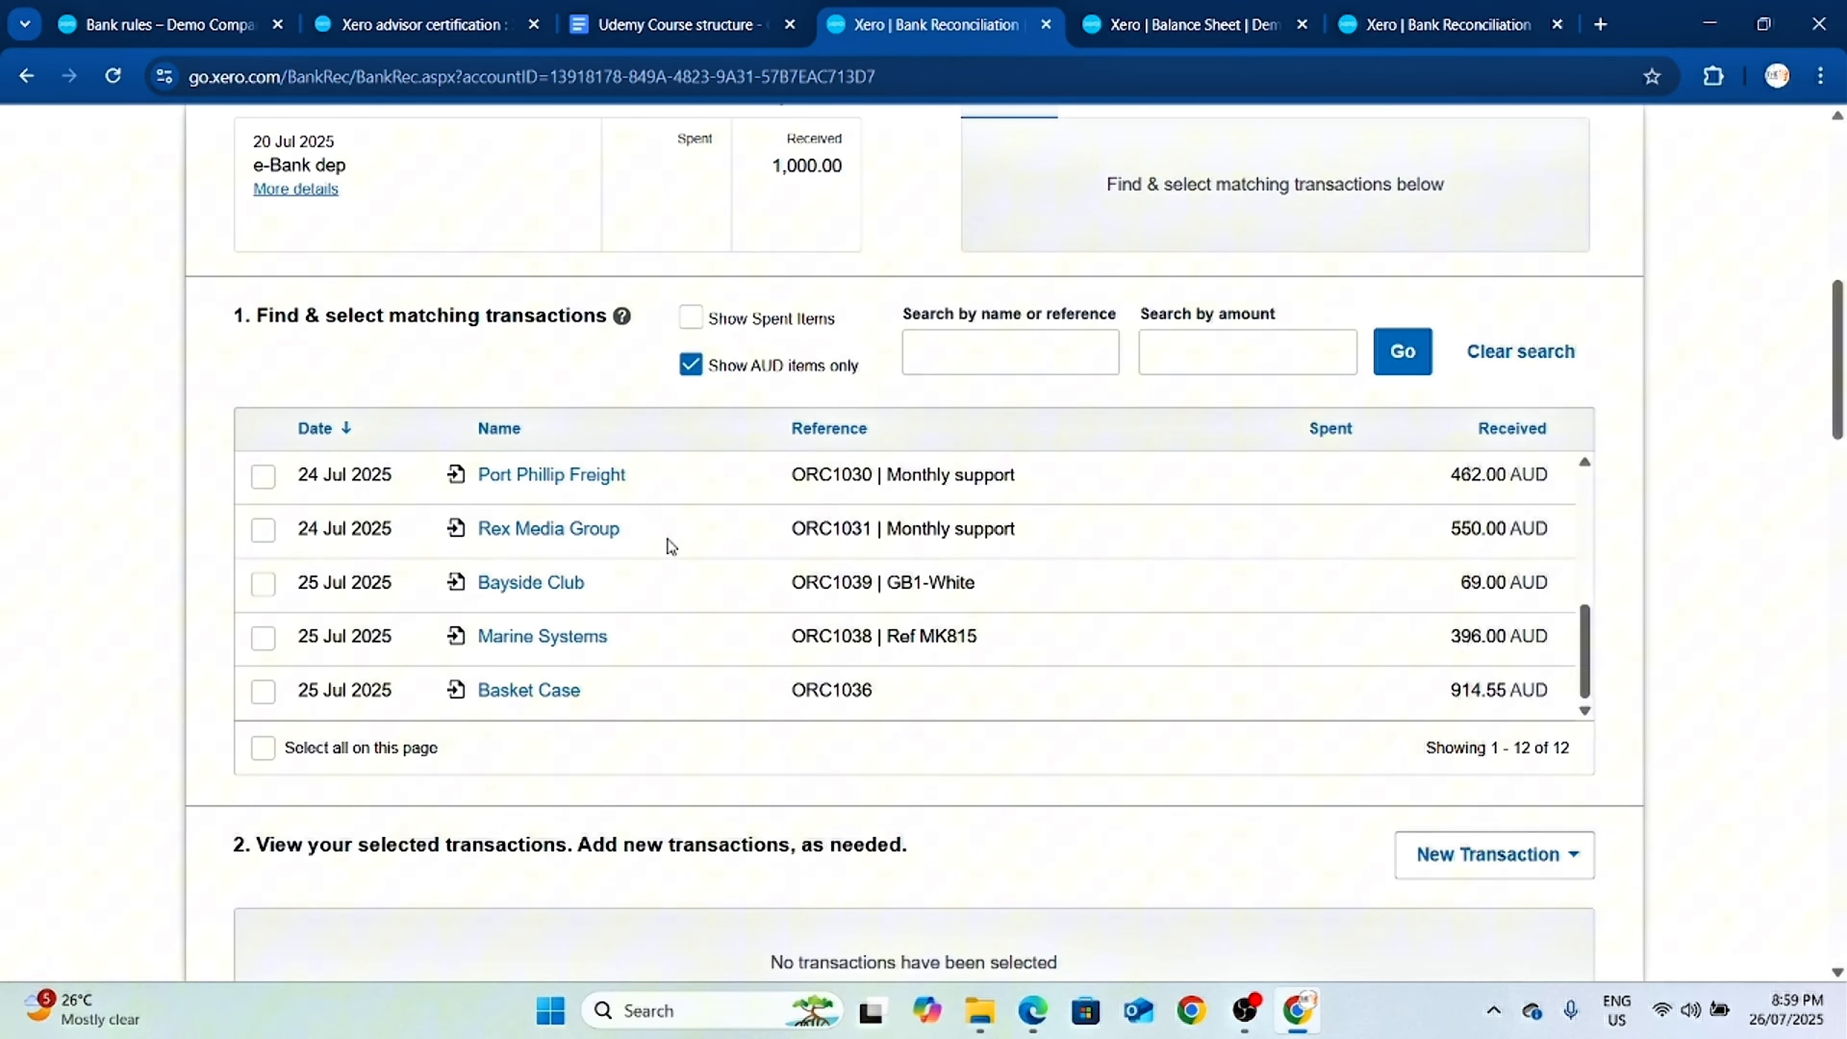
scroll(739, 592, "up", 3)
scroll(739, 592, "up", 3)
scroll(750, 598, "down", 10)
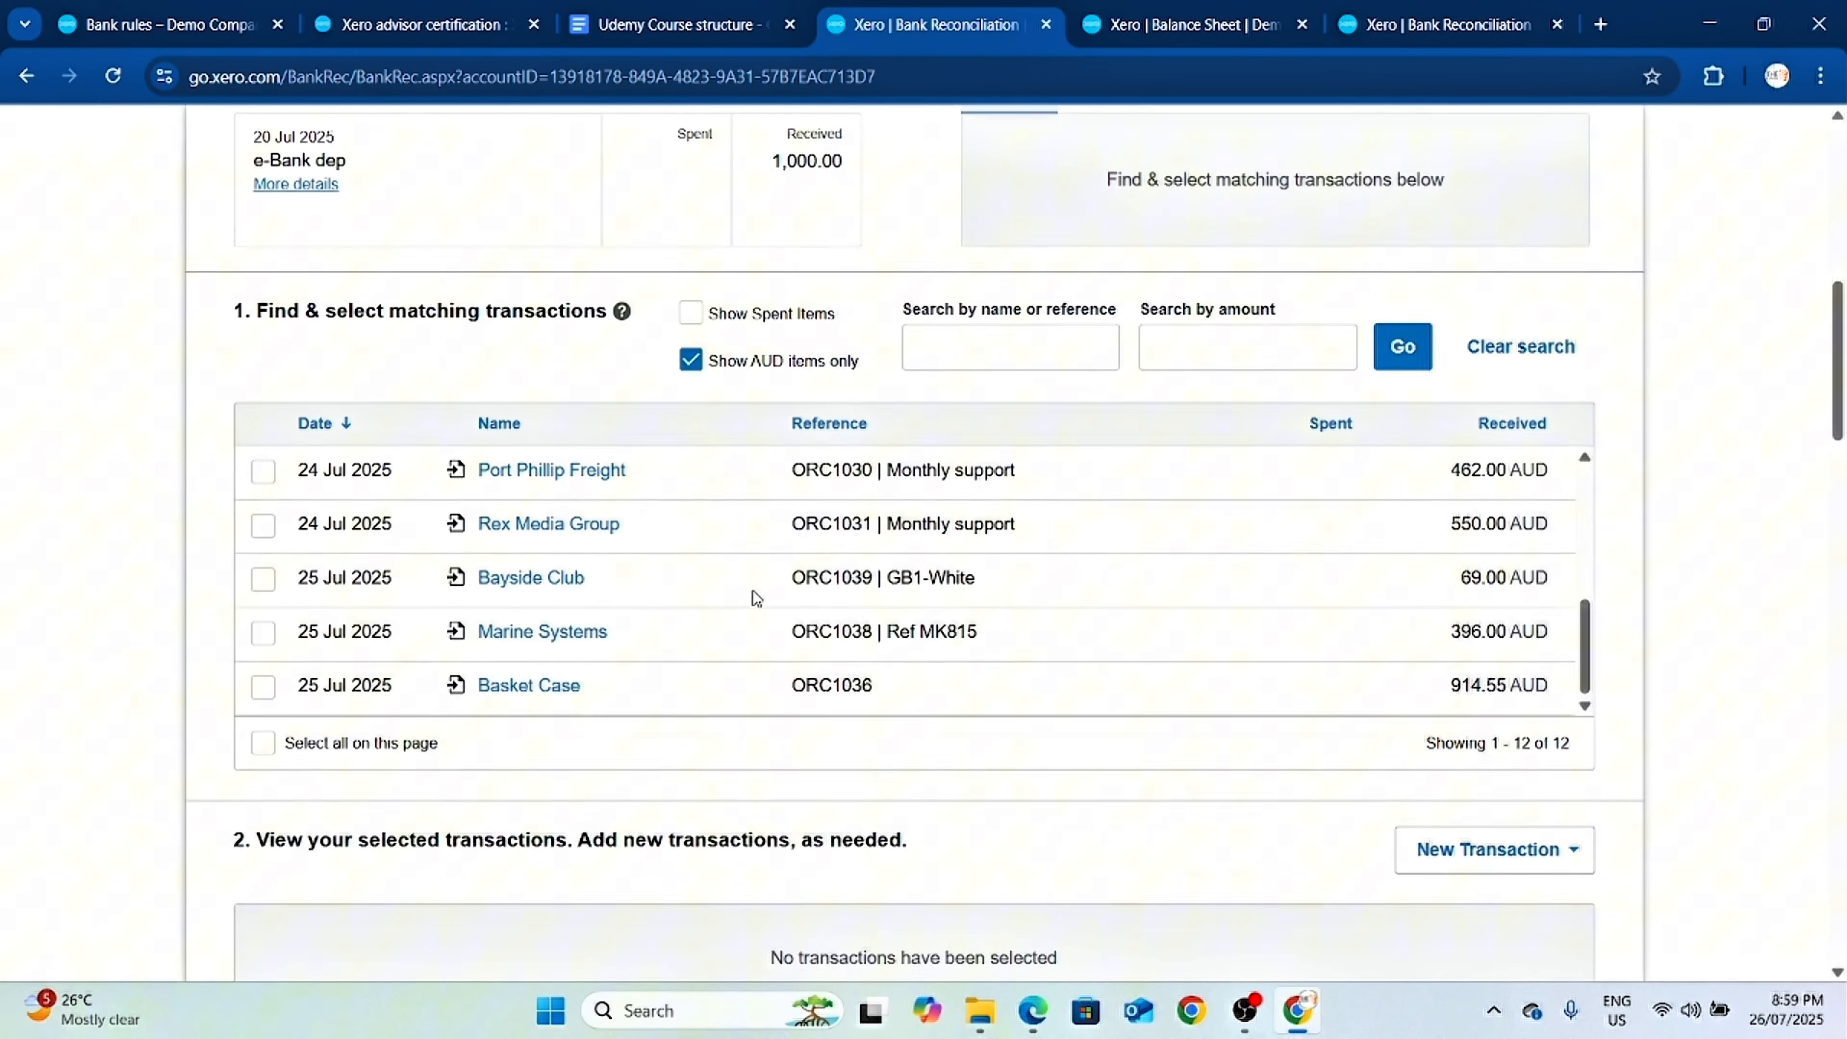
scroll(795, 590, "up", 4)
scroll(1019, 437, "up", 5)
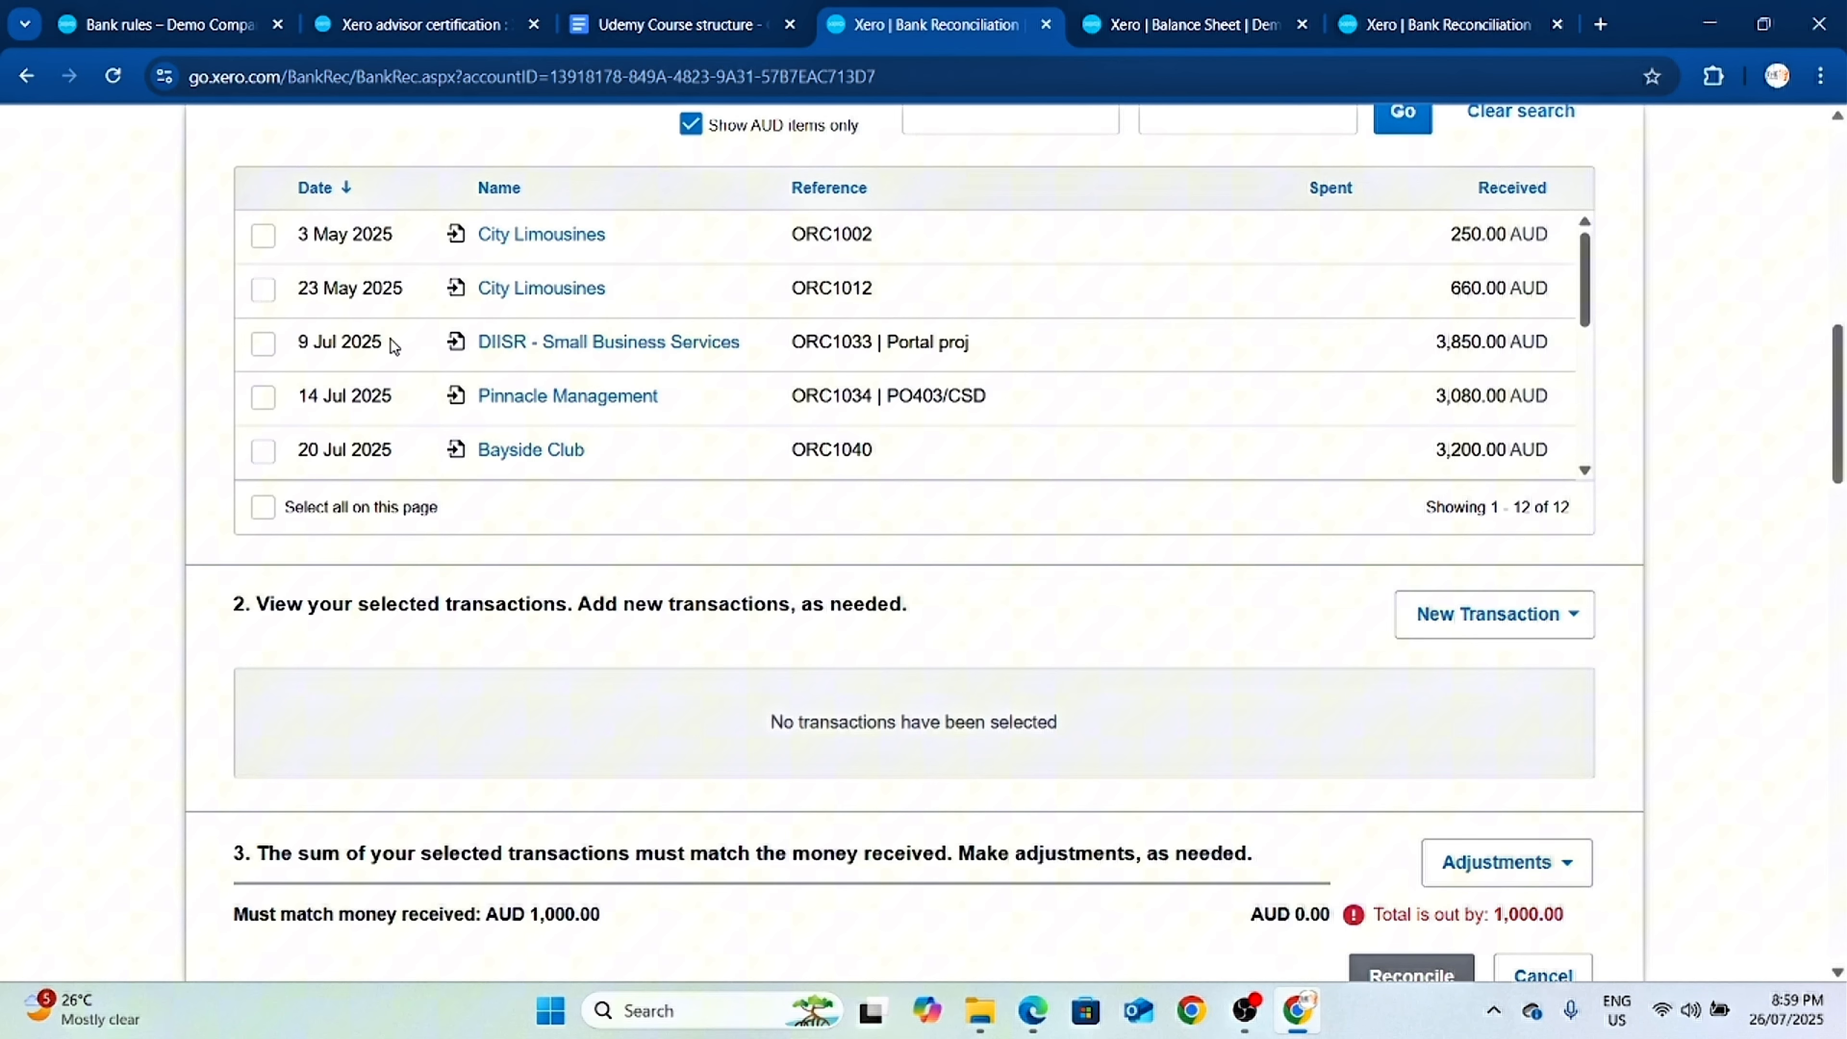
Try the 9 Jul DIISR - Small Business Services transaction as a match for the e-Bank deposit and check the available adjustment types.
left_click(263, 344)
scroll(1544, 738, "down", 5)
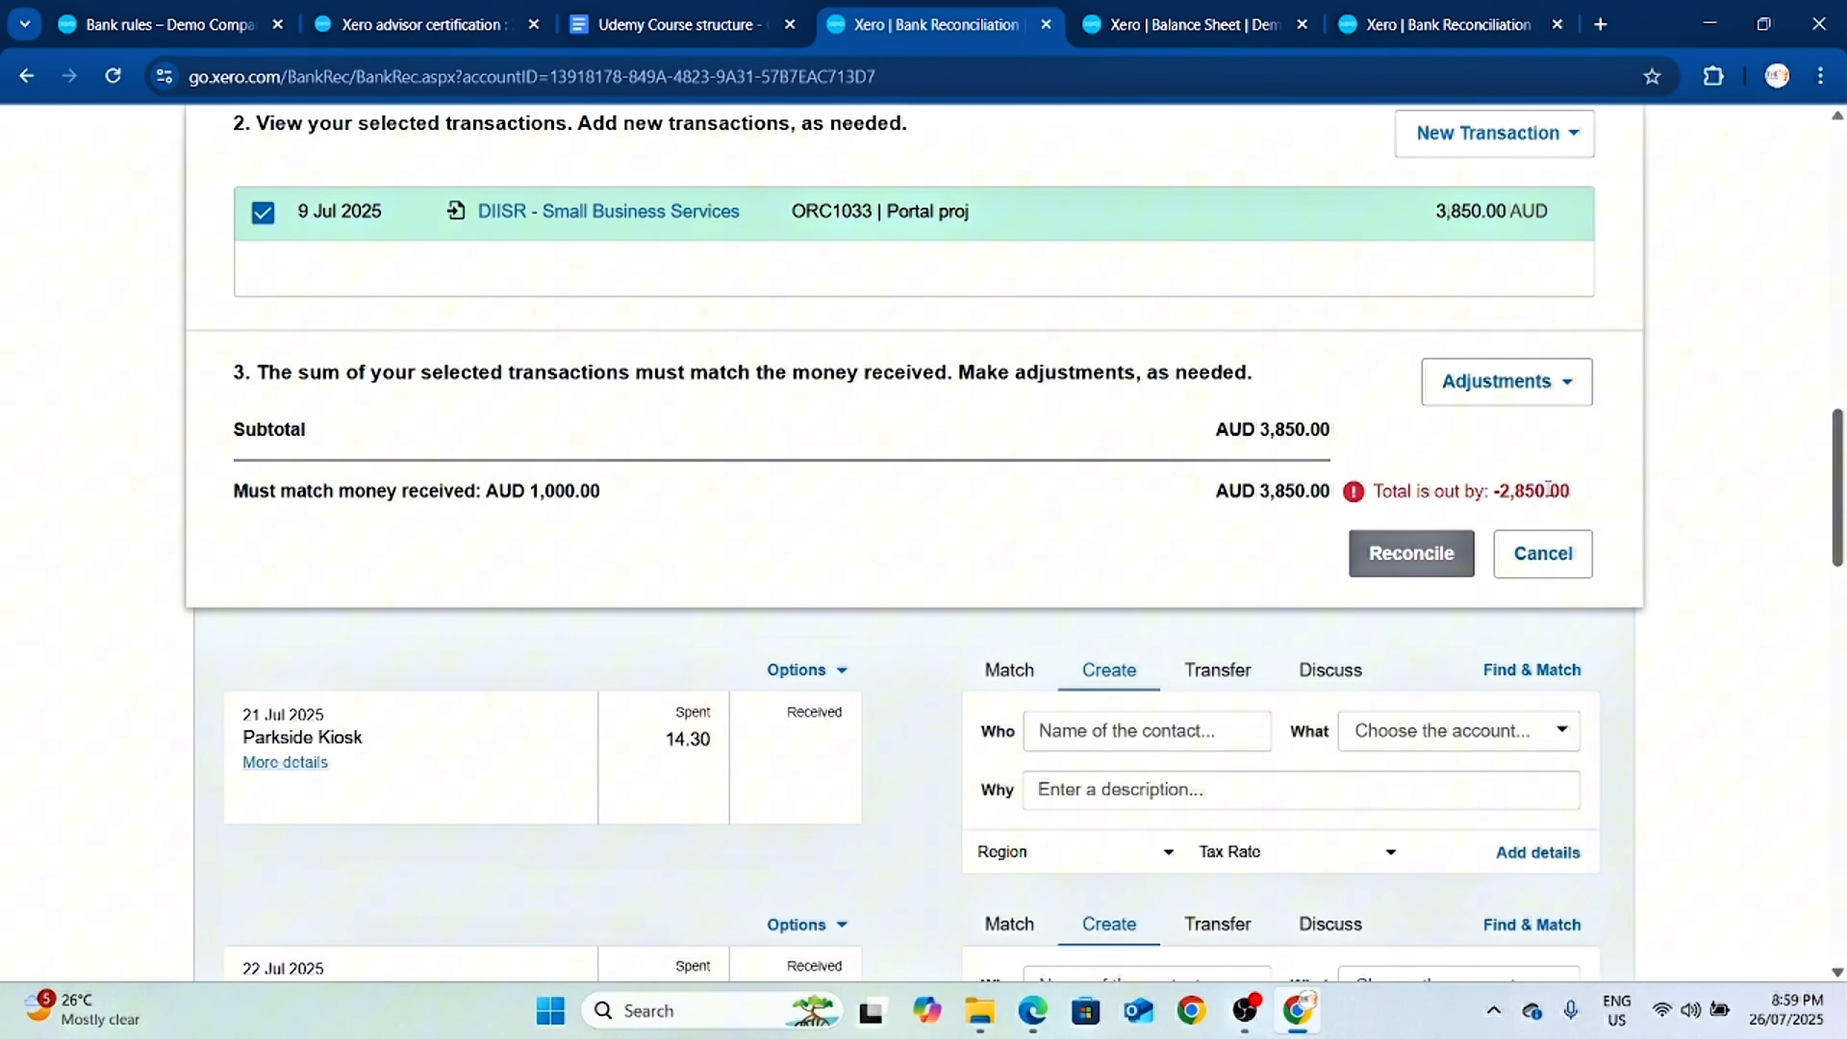
scroll(1585, 503, "up", 1)
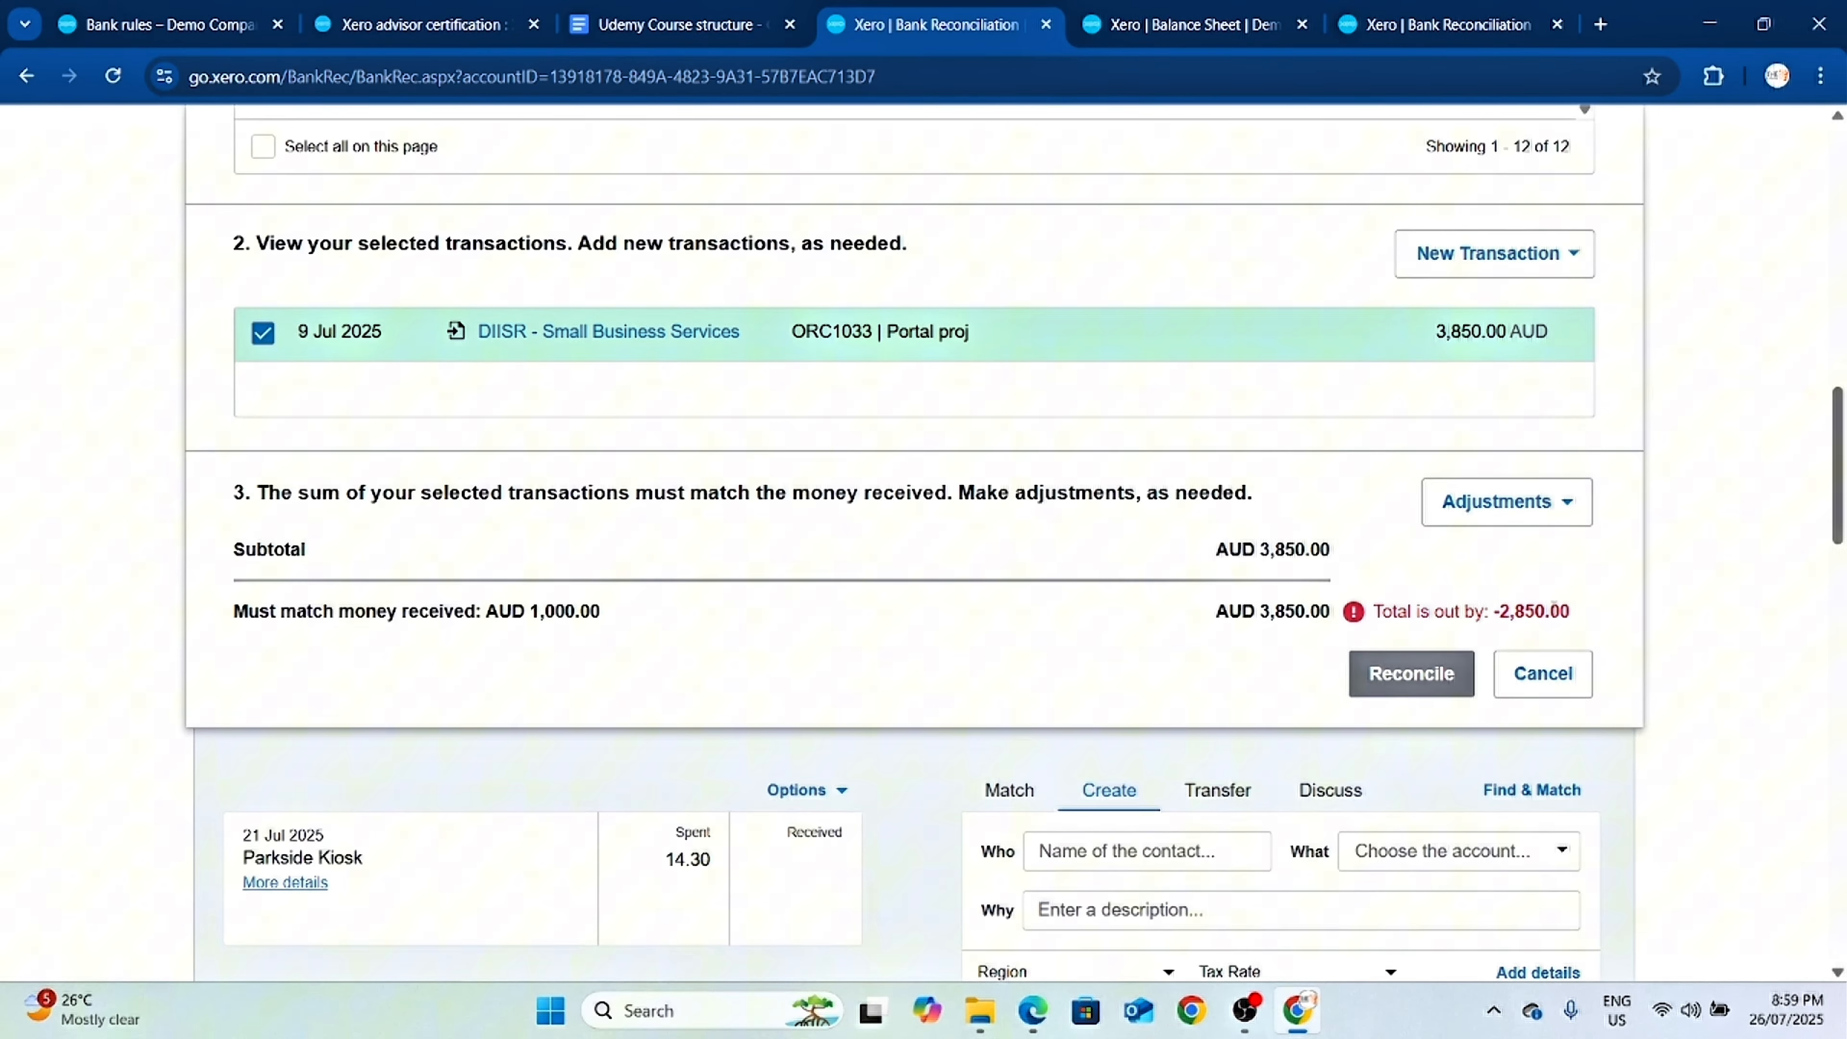
left_click(1582, 512)
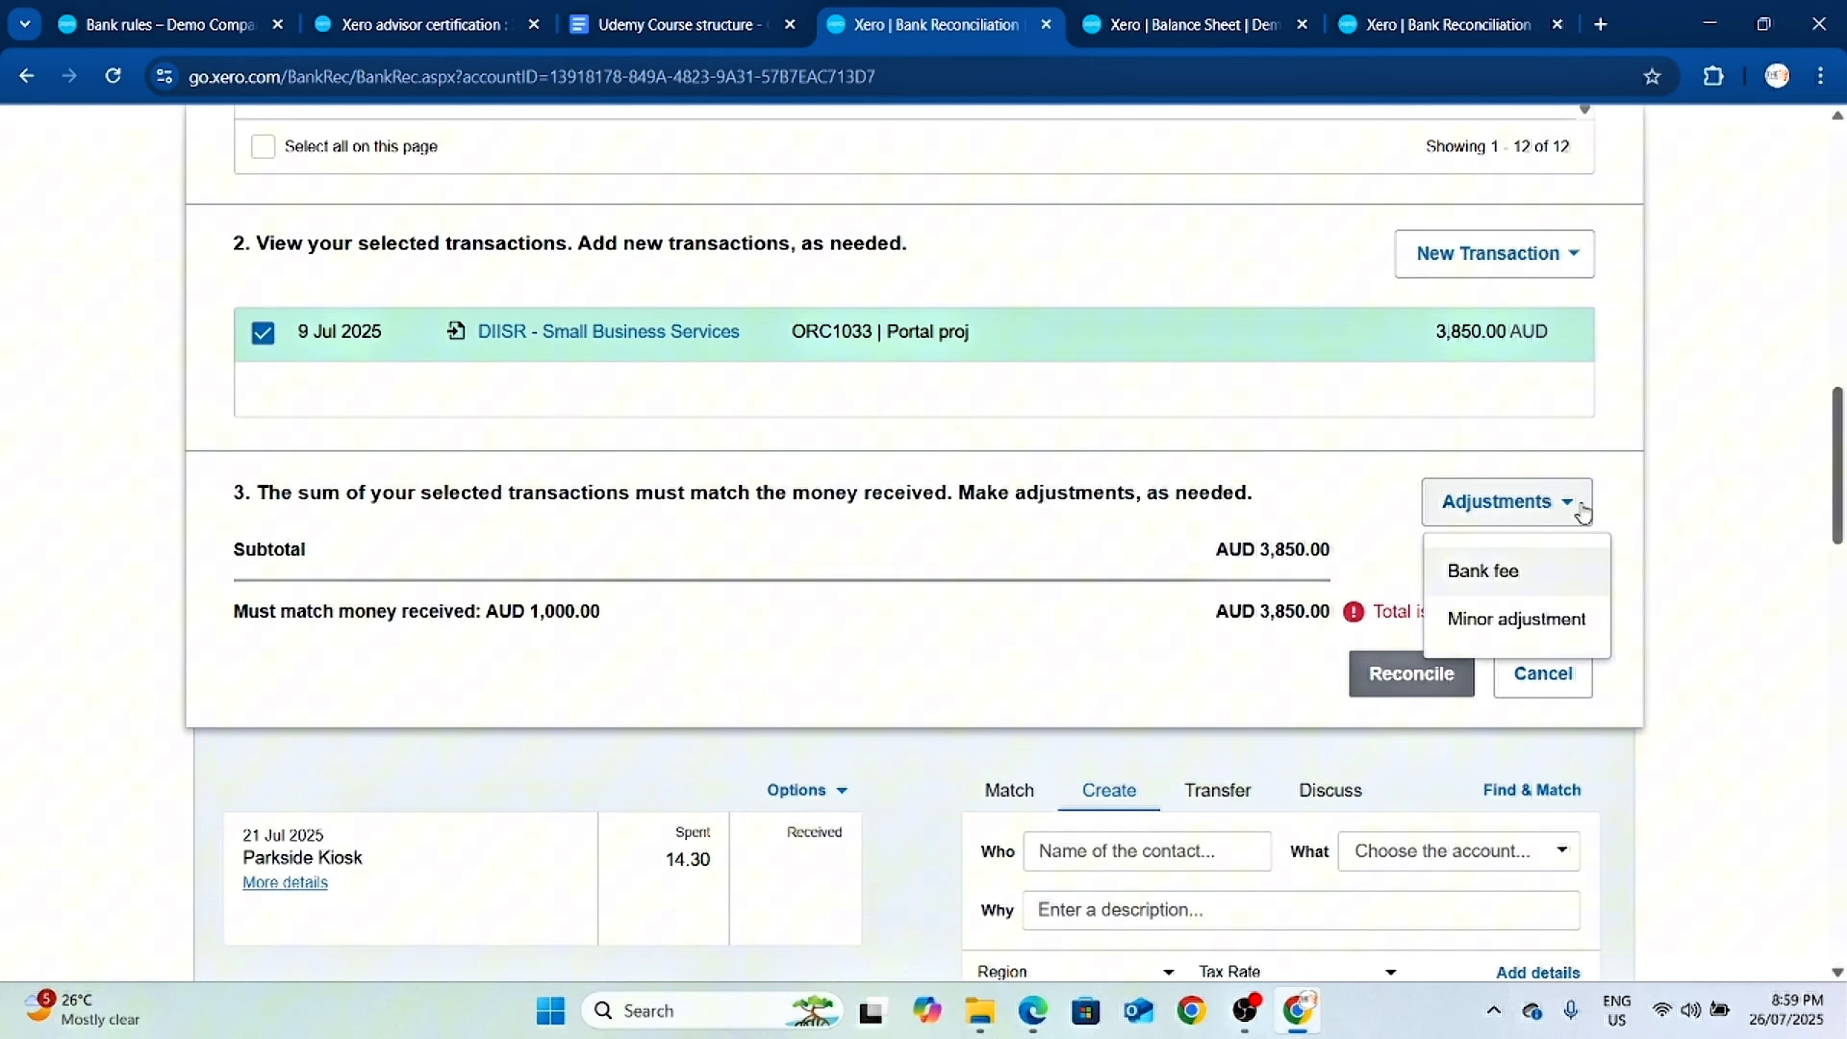
left_click(1425, 512)
scroll(1286, 425, "up", 3)
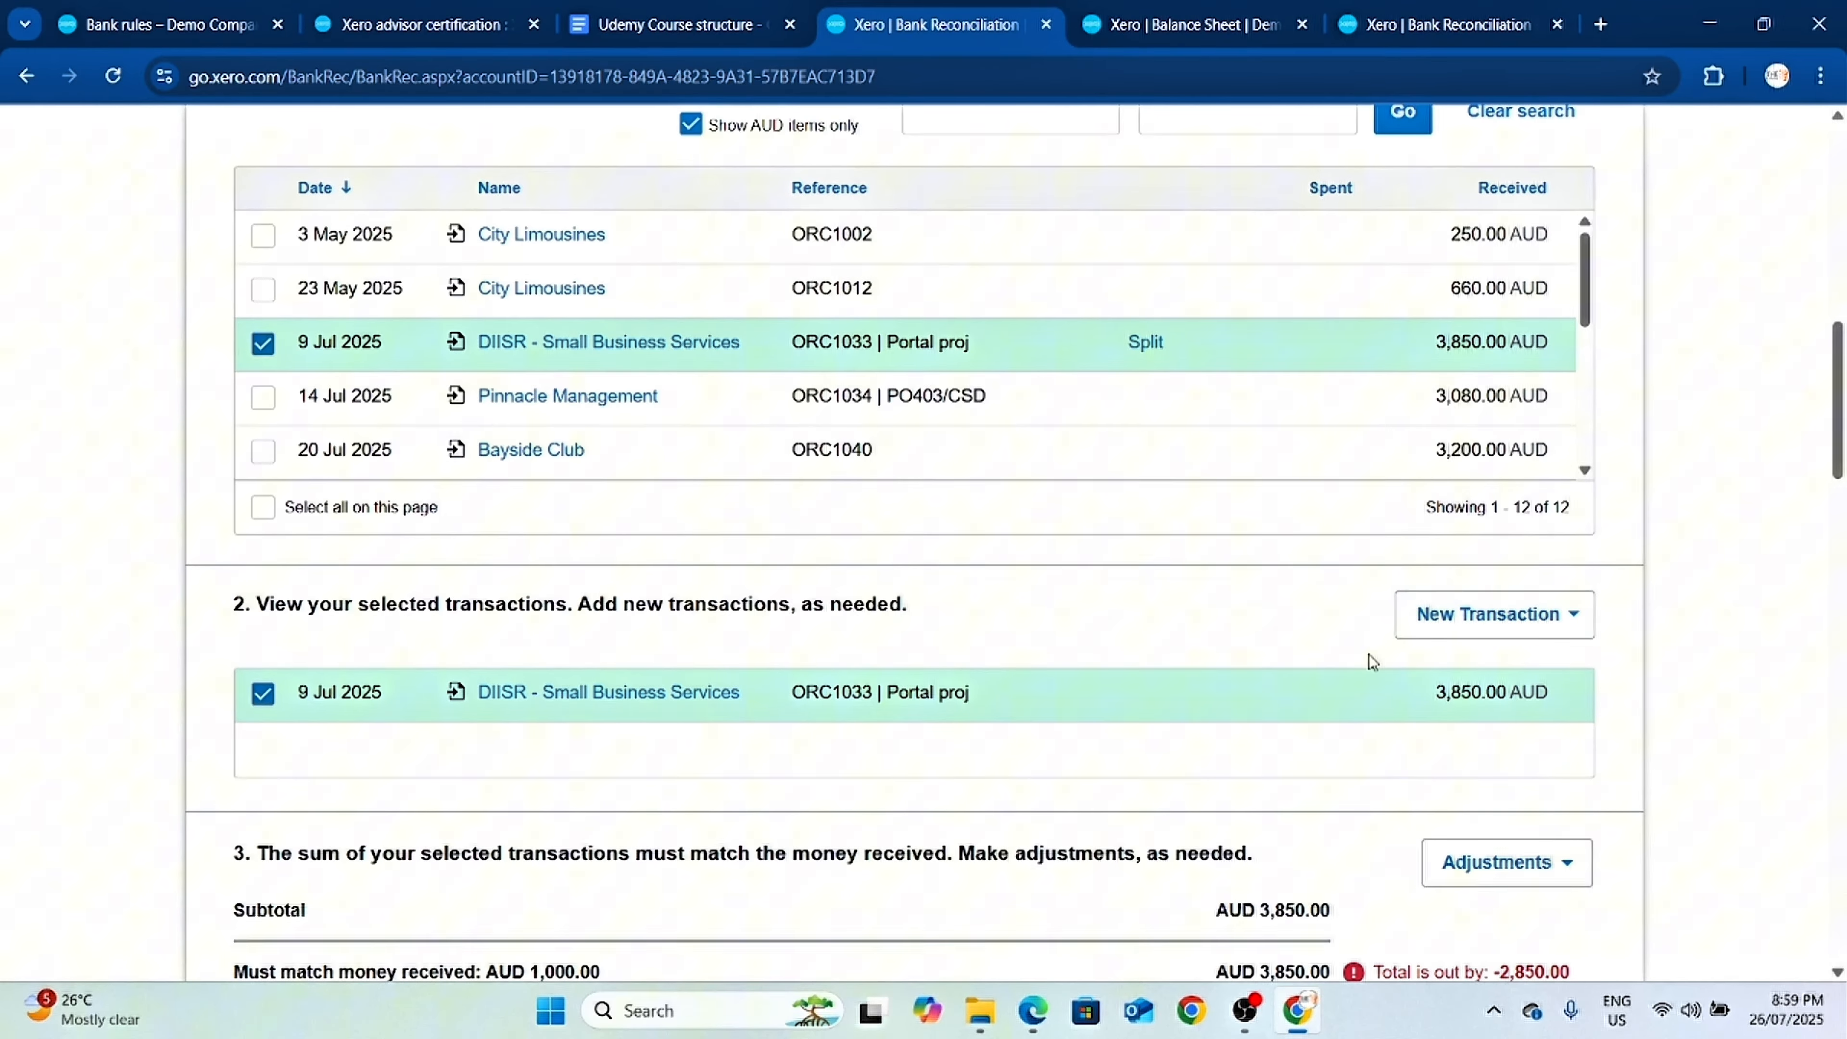
scroll(1262, 673, "up", 3)
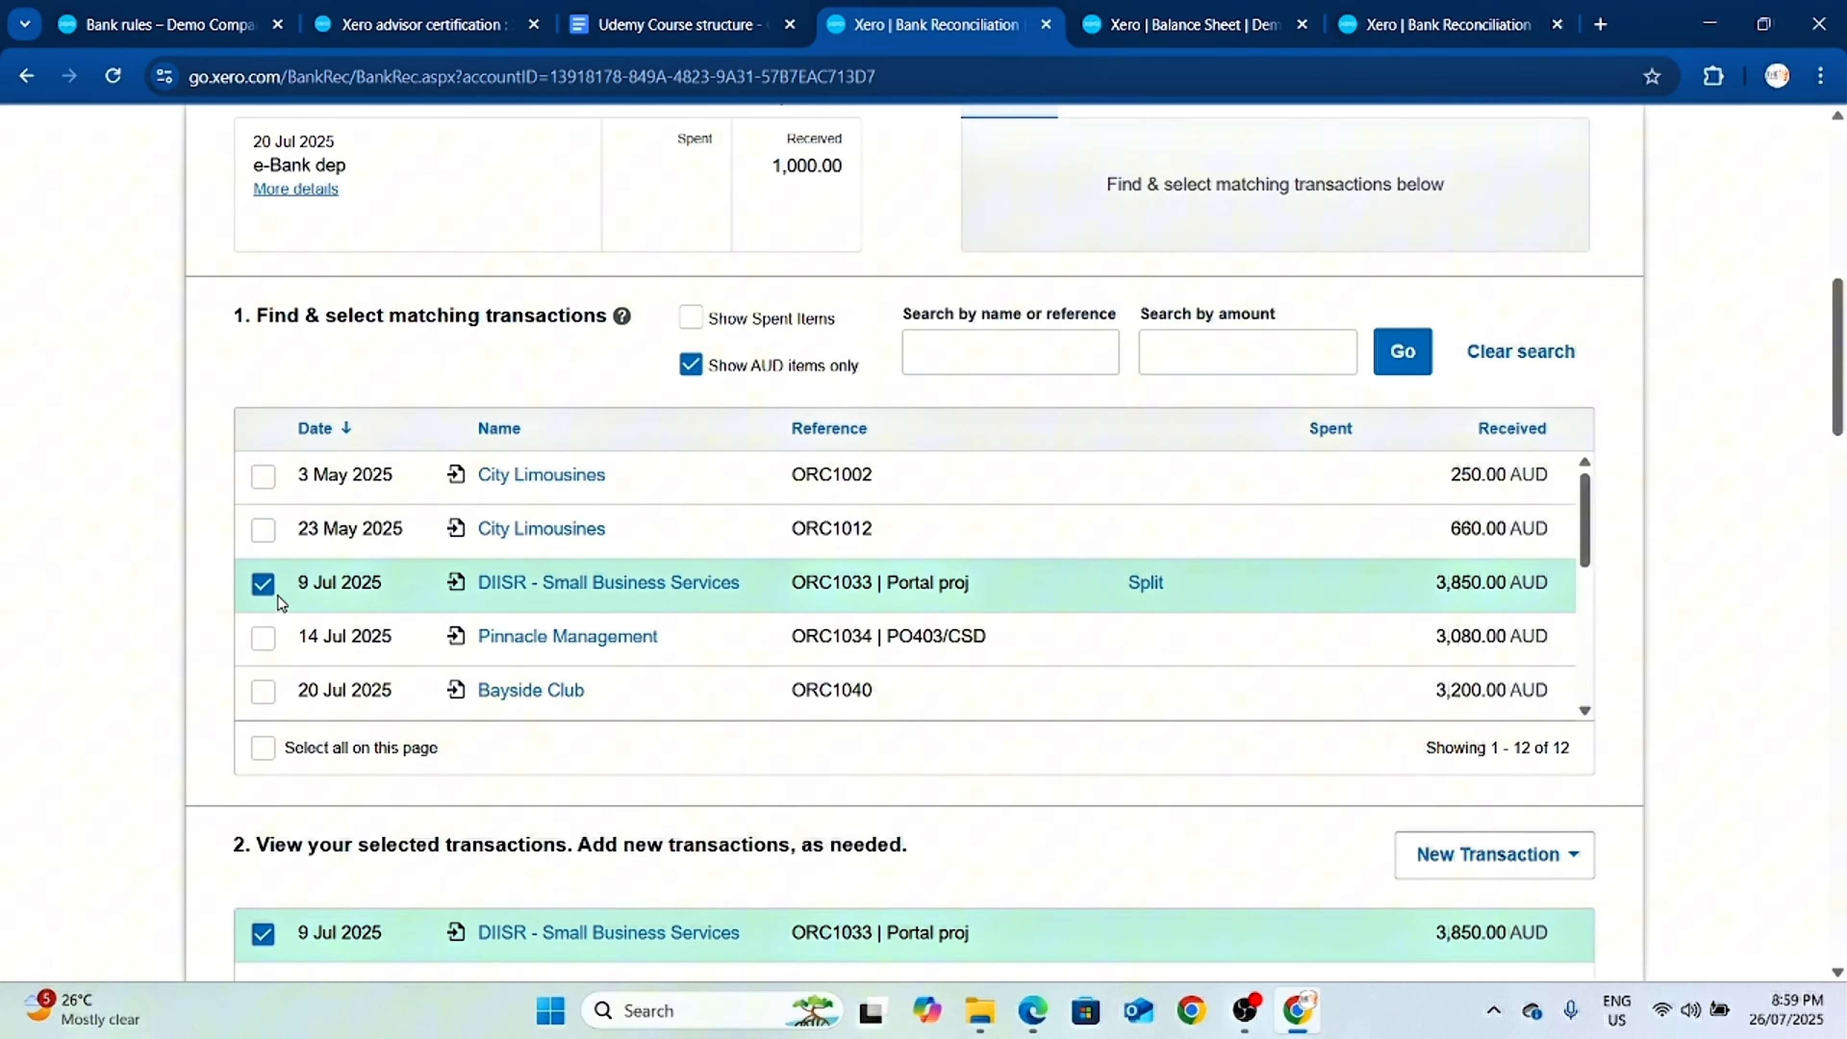
left_click(263, 584)
Look over the Match and Discuss sections of the e-Bank deposit and cancel its matching without reconciling.
scroll(1167, 553, "up", 3)
scroll(1381, 561, "up", 3)
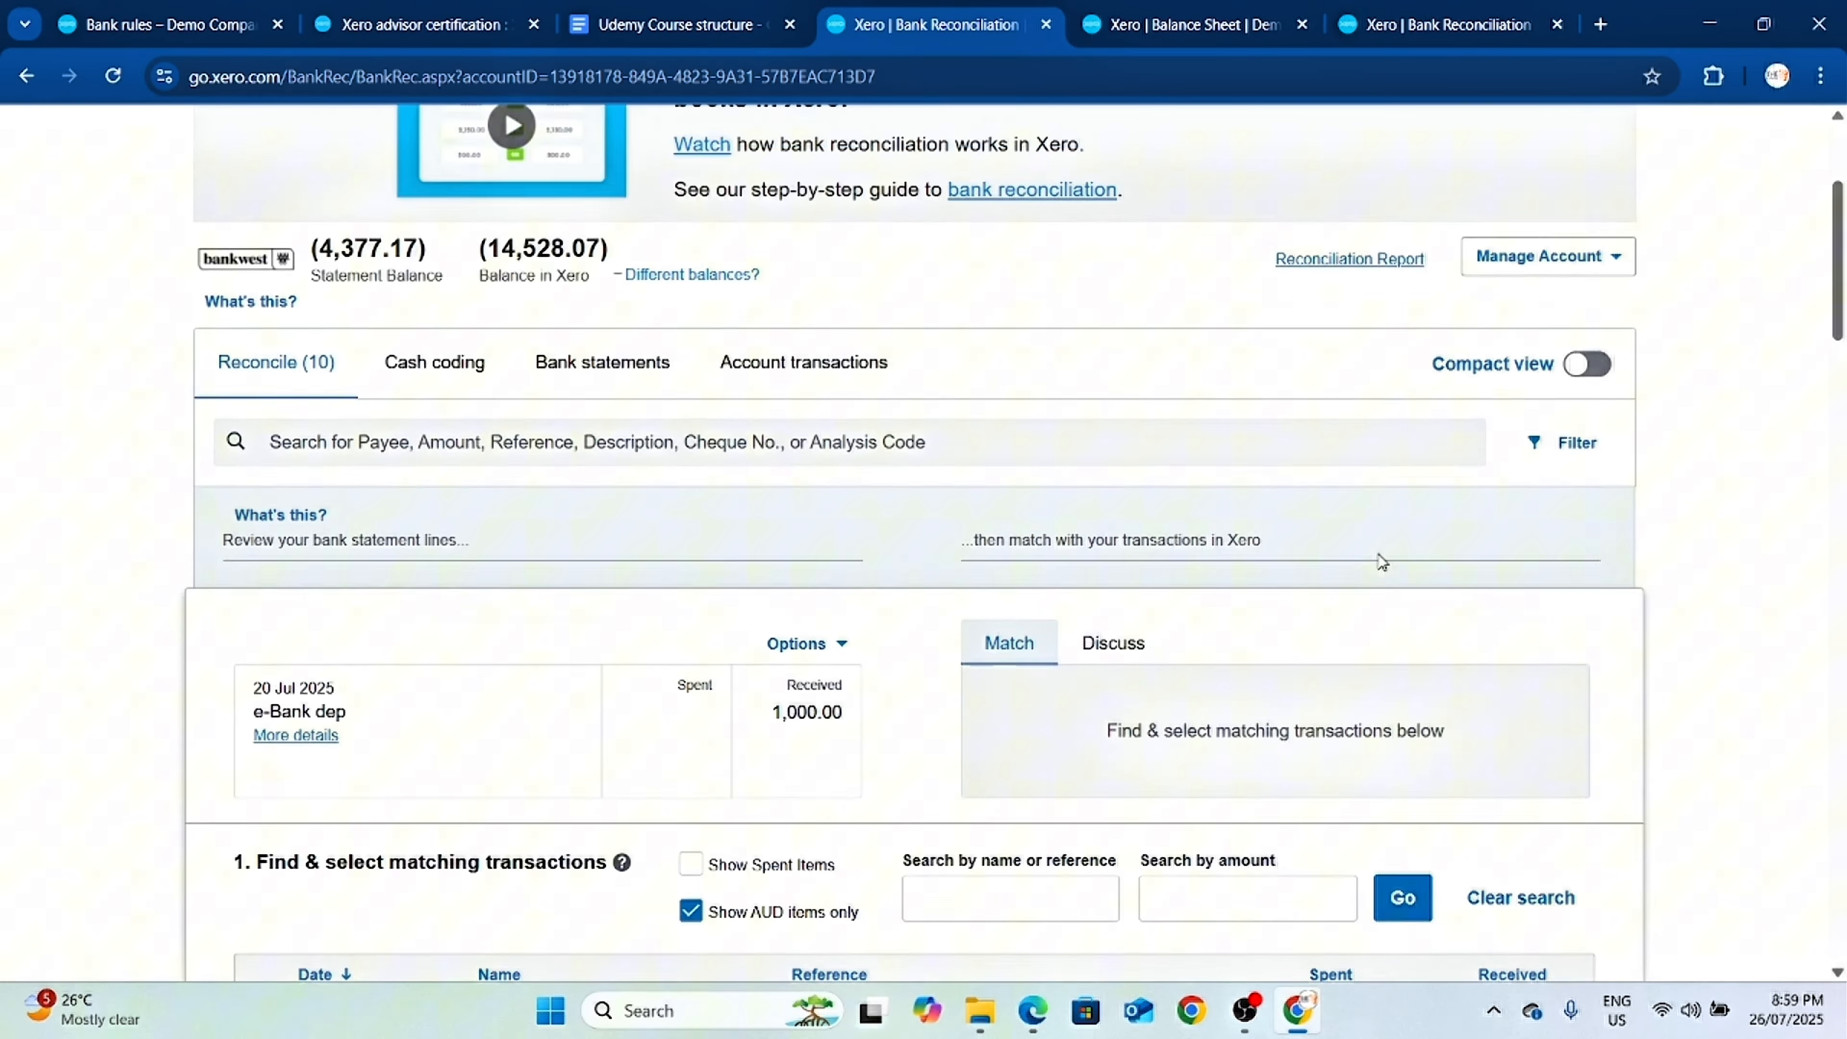
scroll(1386, 561, "down", 9)
scroll(1394, 544, "up", 8)
scroll(1392, 569, "down", 2)
scroll(1394, 571, "down", 1)
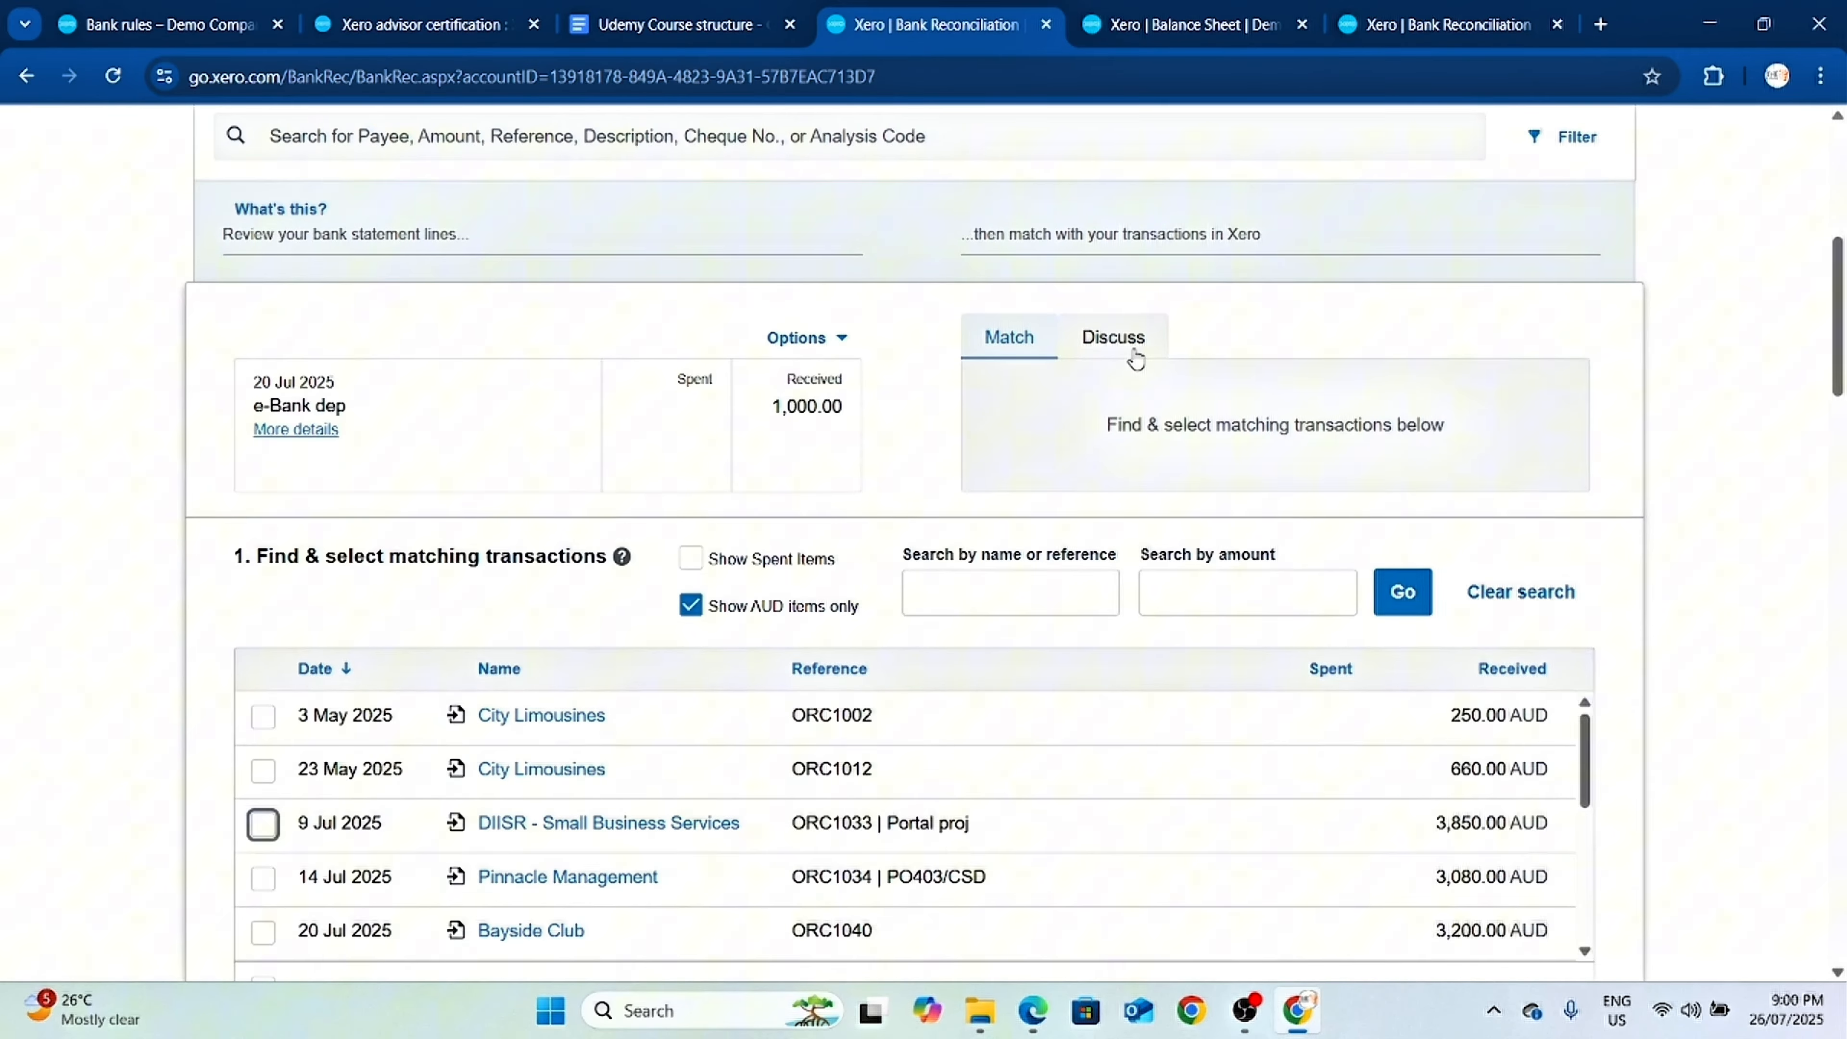
left_click(1124, 342)
left_click(1011, 338)
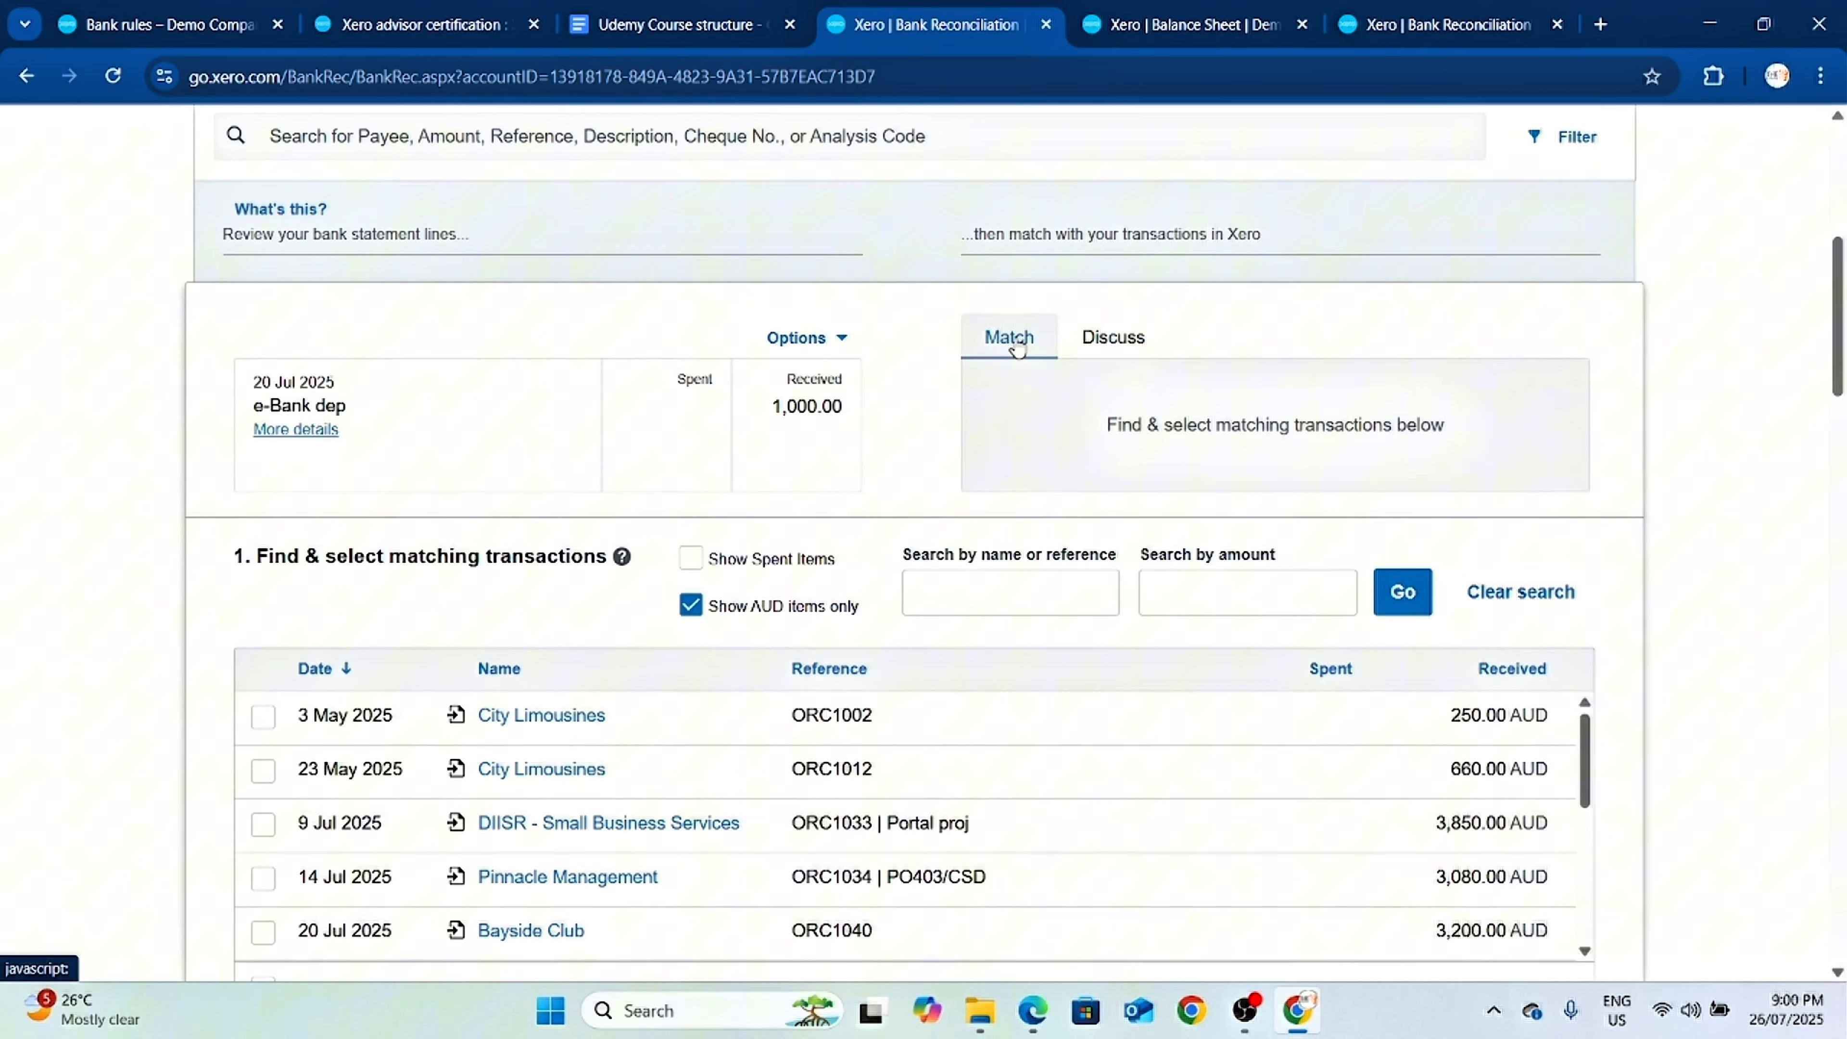
scroll(905, 622, "down", 5)
scroll(880, 612, "up", 5)
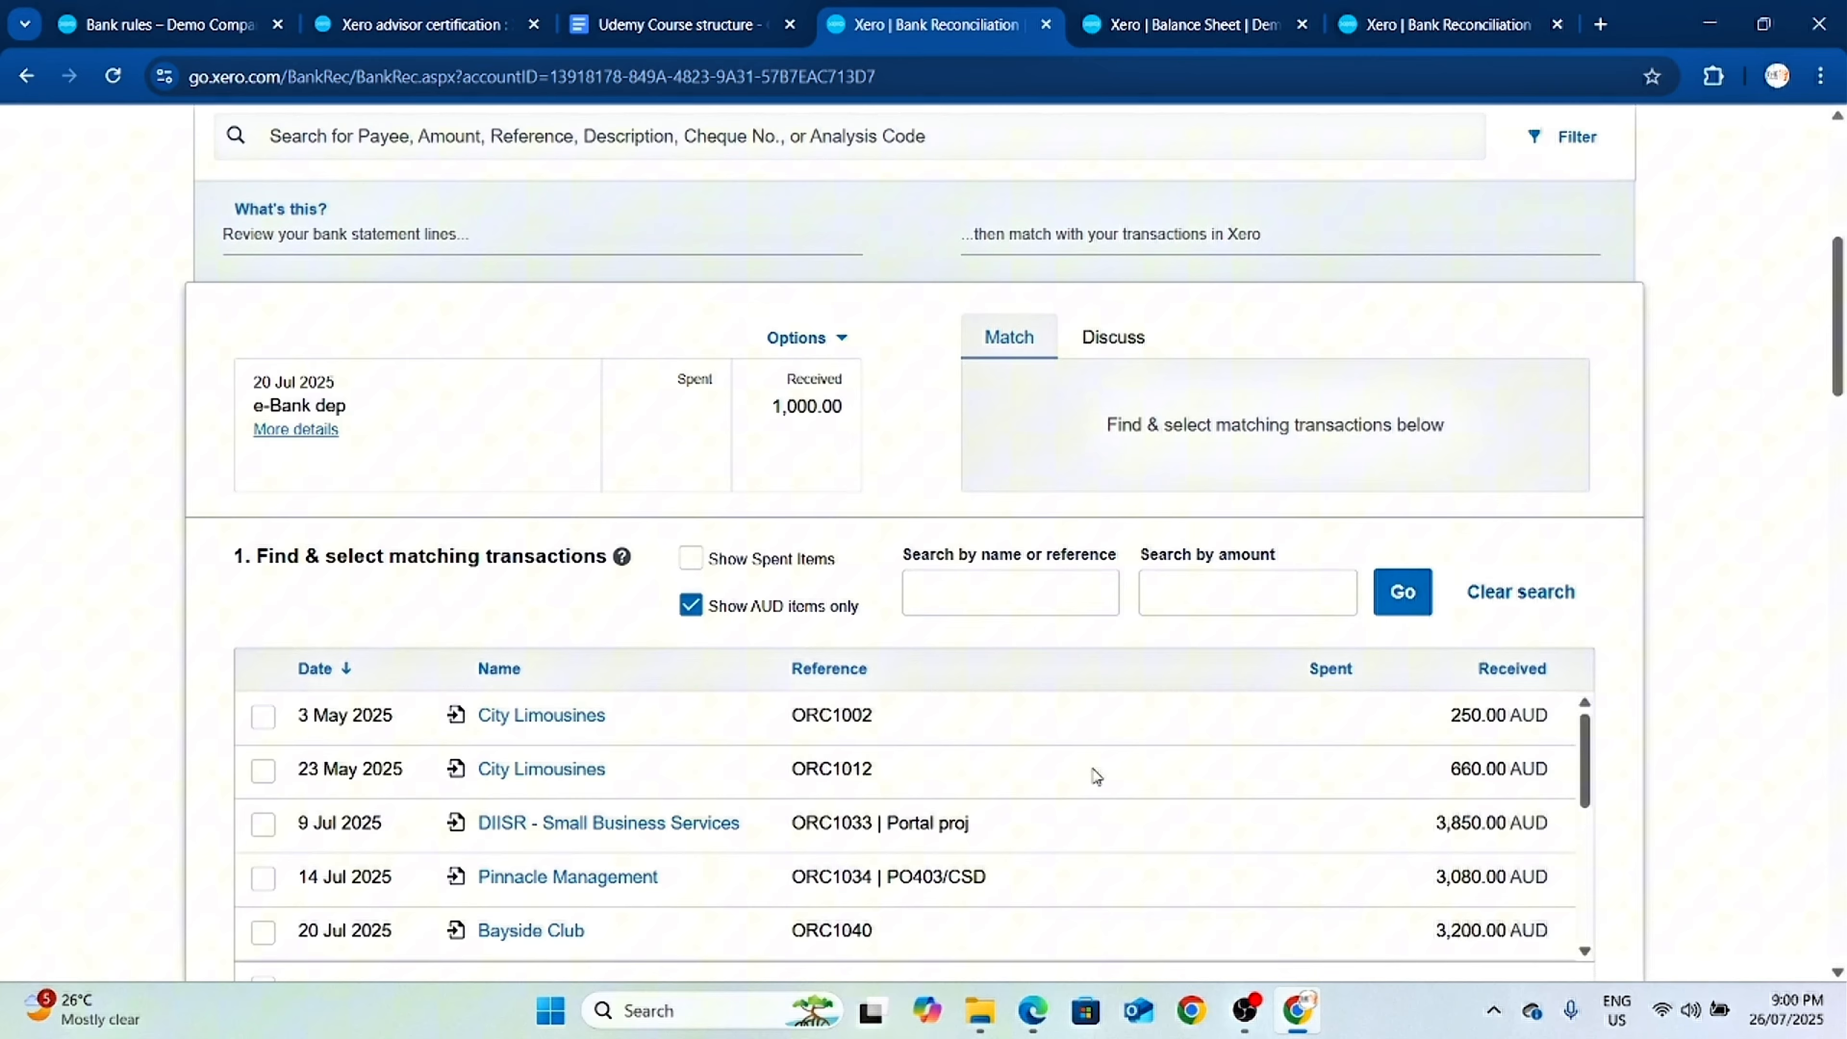
scroll(1564, 575, "down", 8)
scroll(1539, 764, "down", 15)
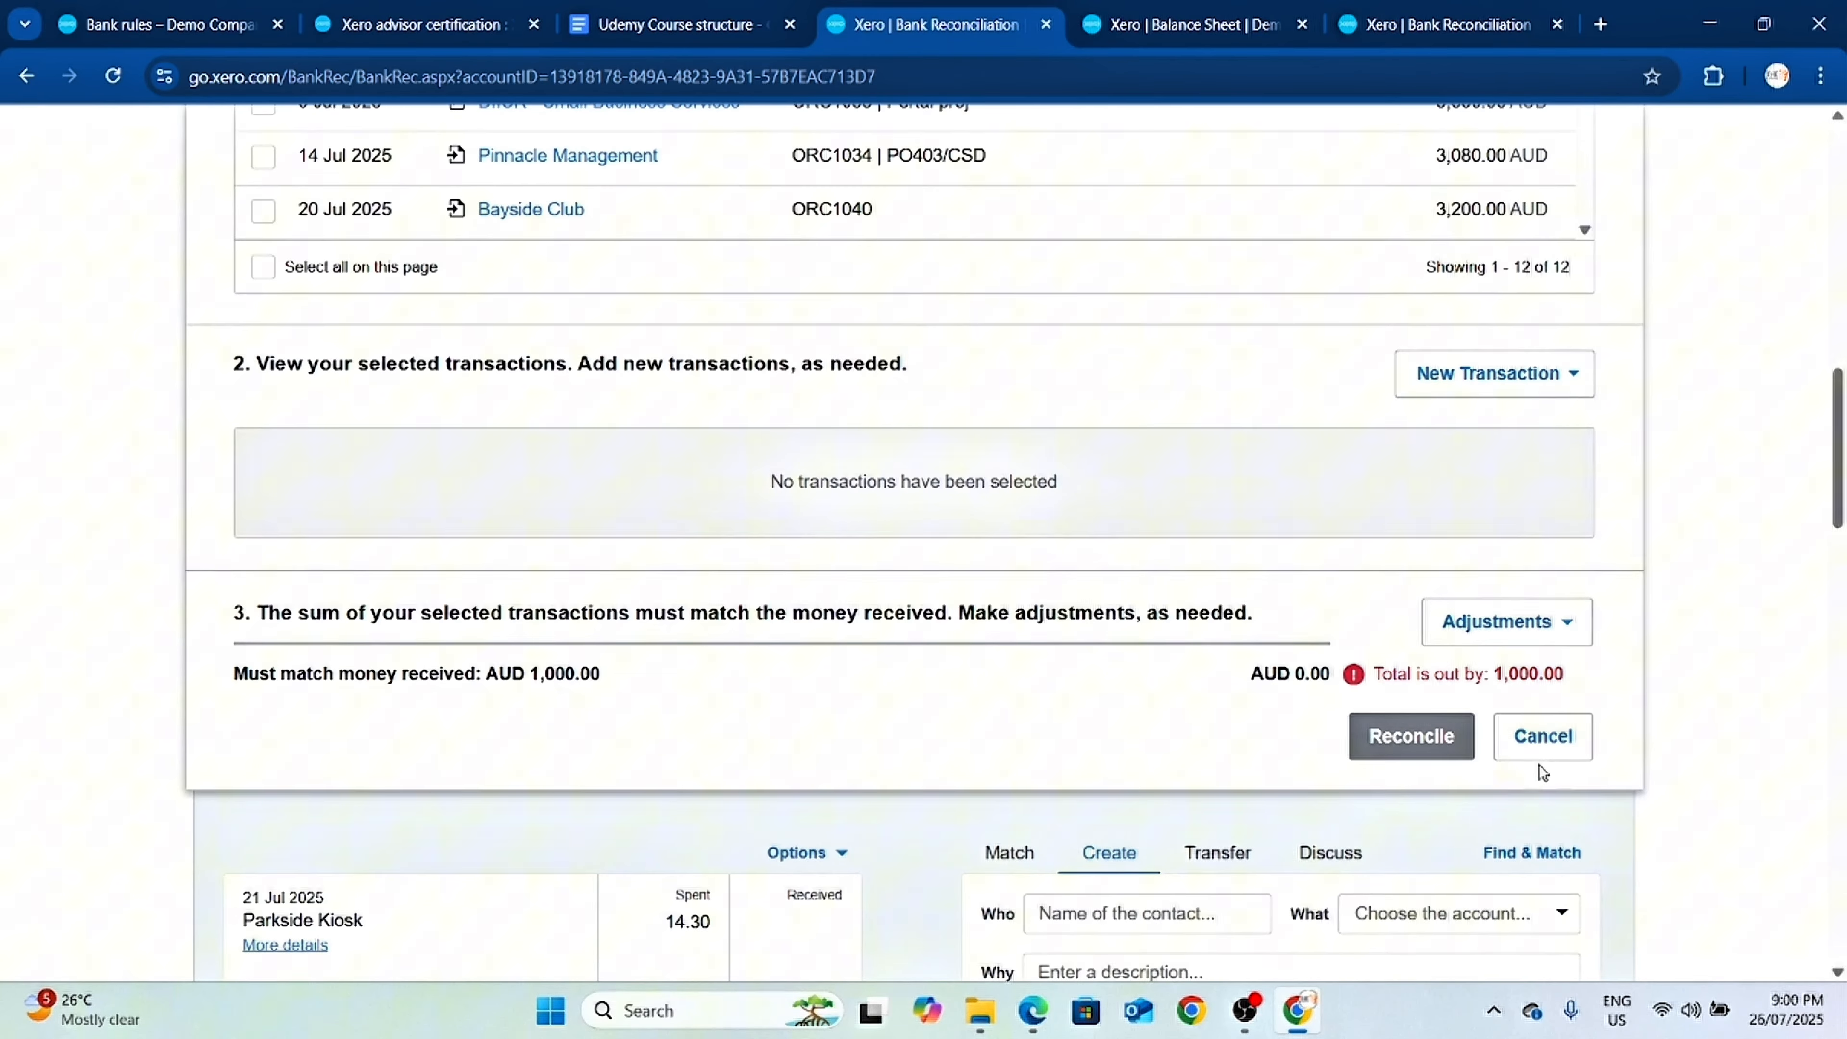
scroll(1269, 582, "up", 5)
Open the matching transactions for the 21 Jul Parkside Kiosk statement line.
scroll(1269, 582, "up", 3)
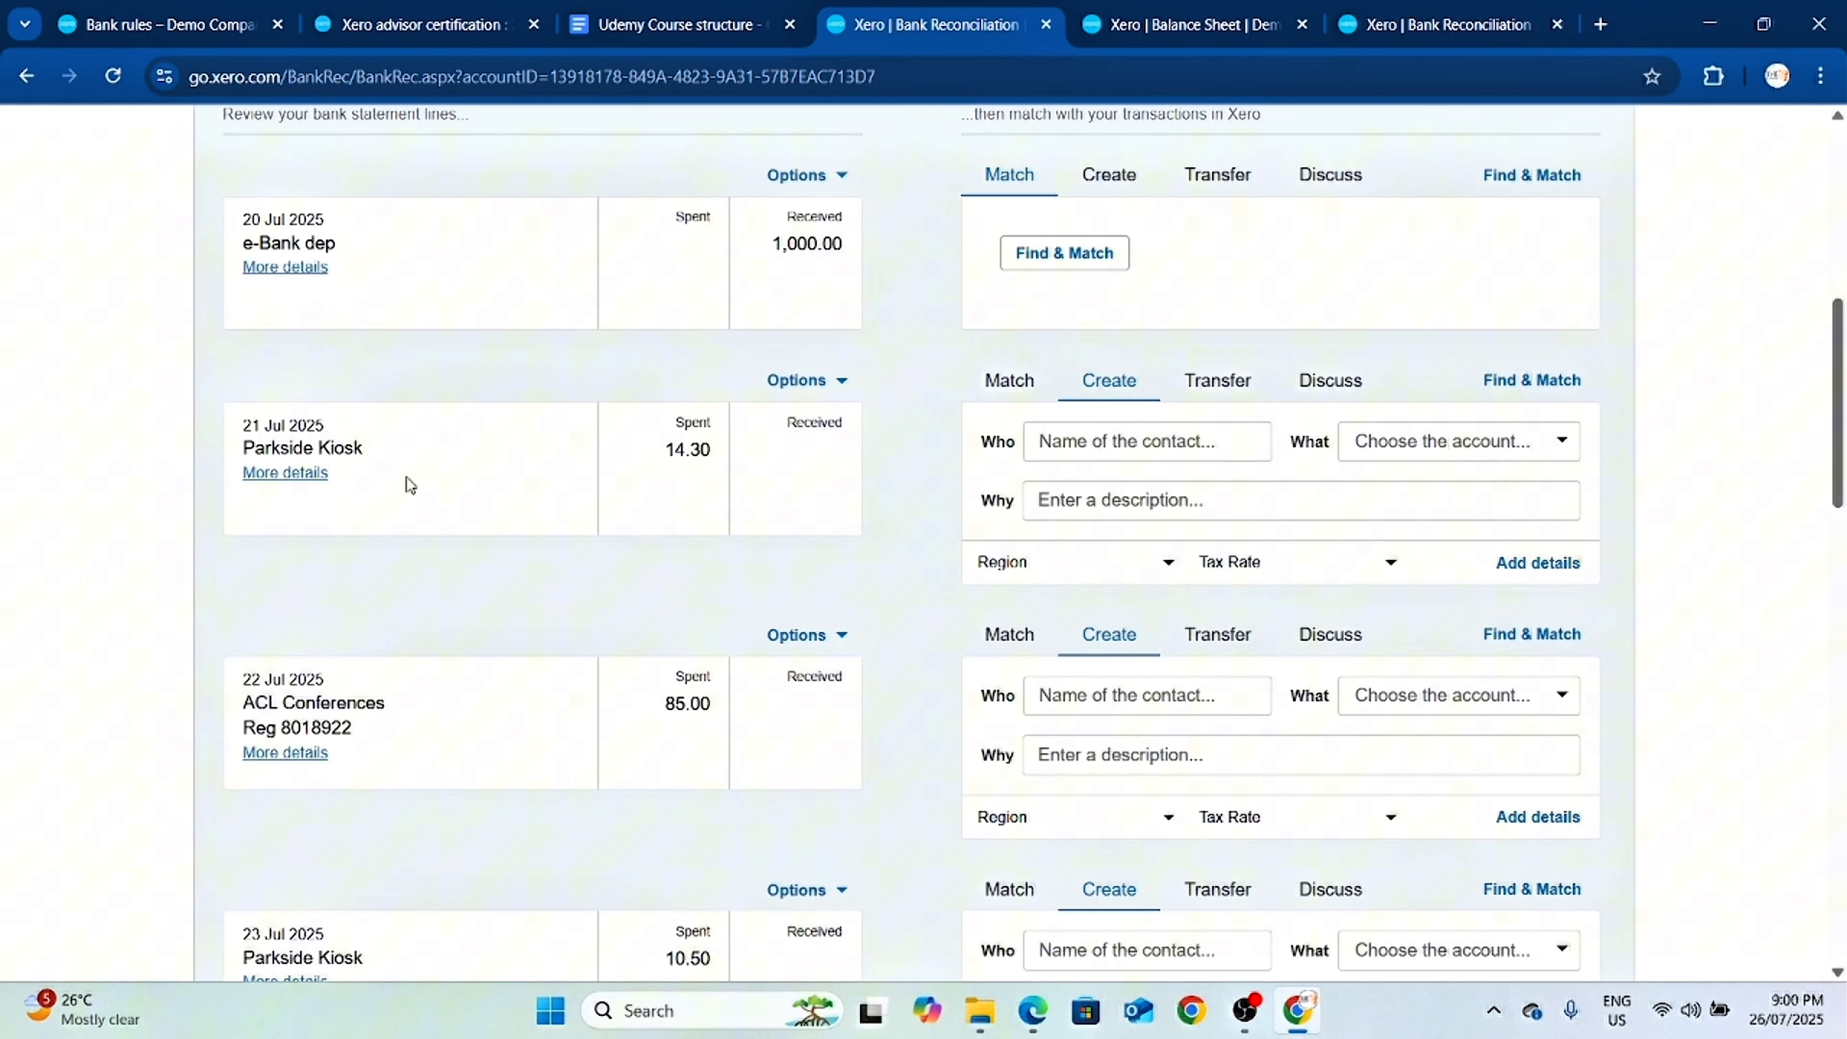
left_click(998, 399)
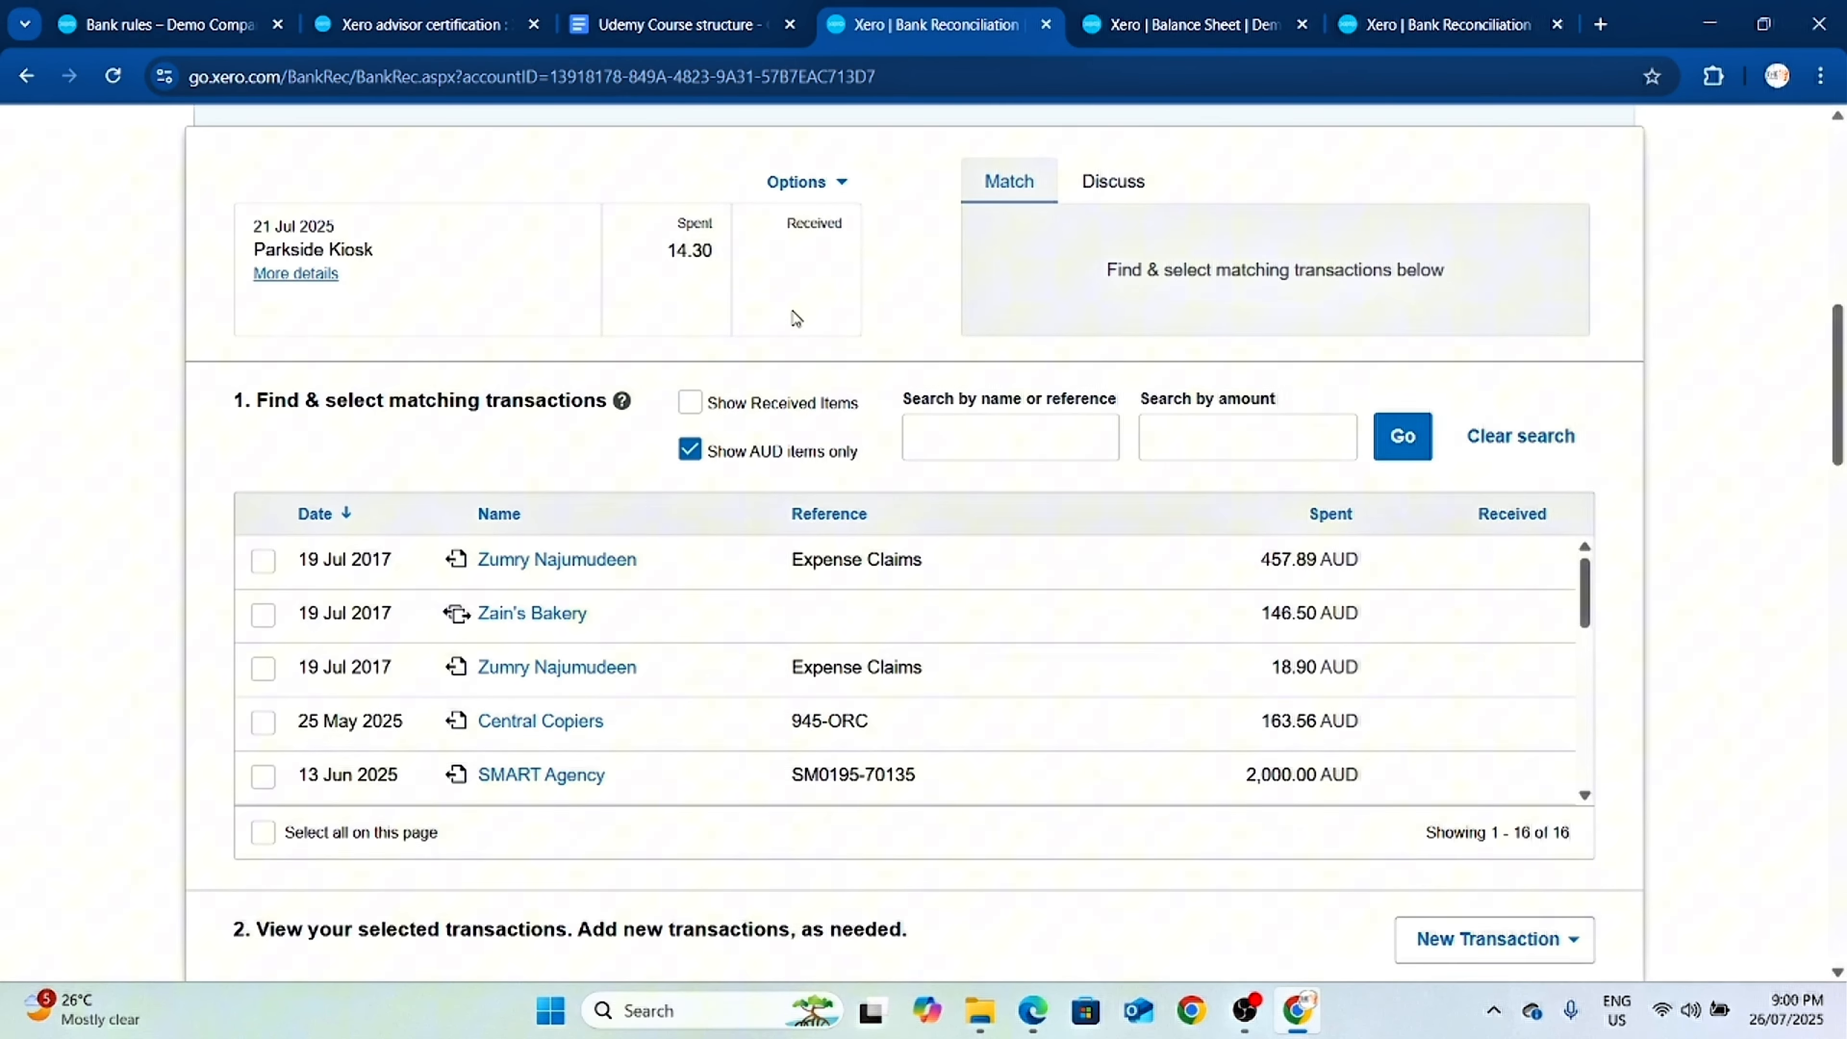
Select the 12 Jul 2025 Net Connect transaction for 54.13 AUD as a match for the 14.30 Parkside Kiosk statement line.
scroll(1155, 556, "down", 8)
scroll(1236, 622, "up", 8)
scroll(905, 602, "down", 15)
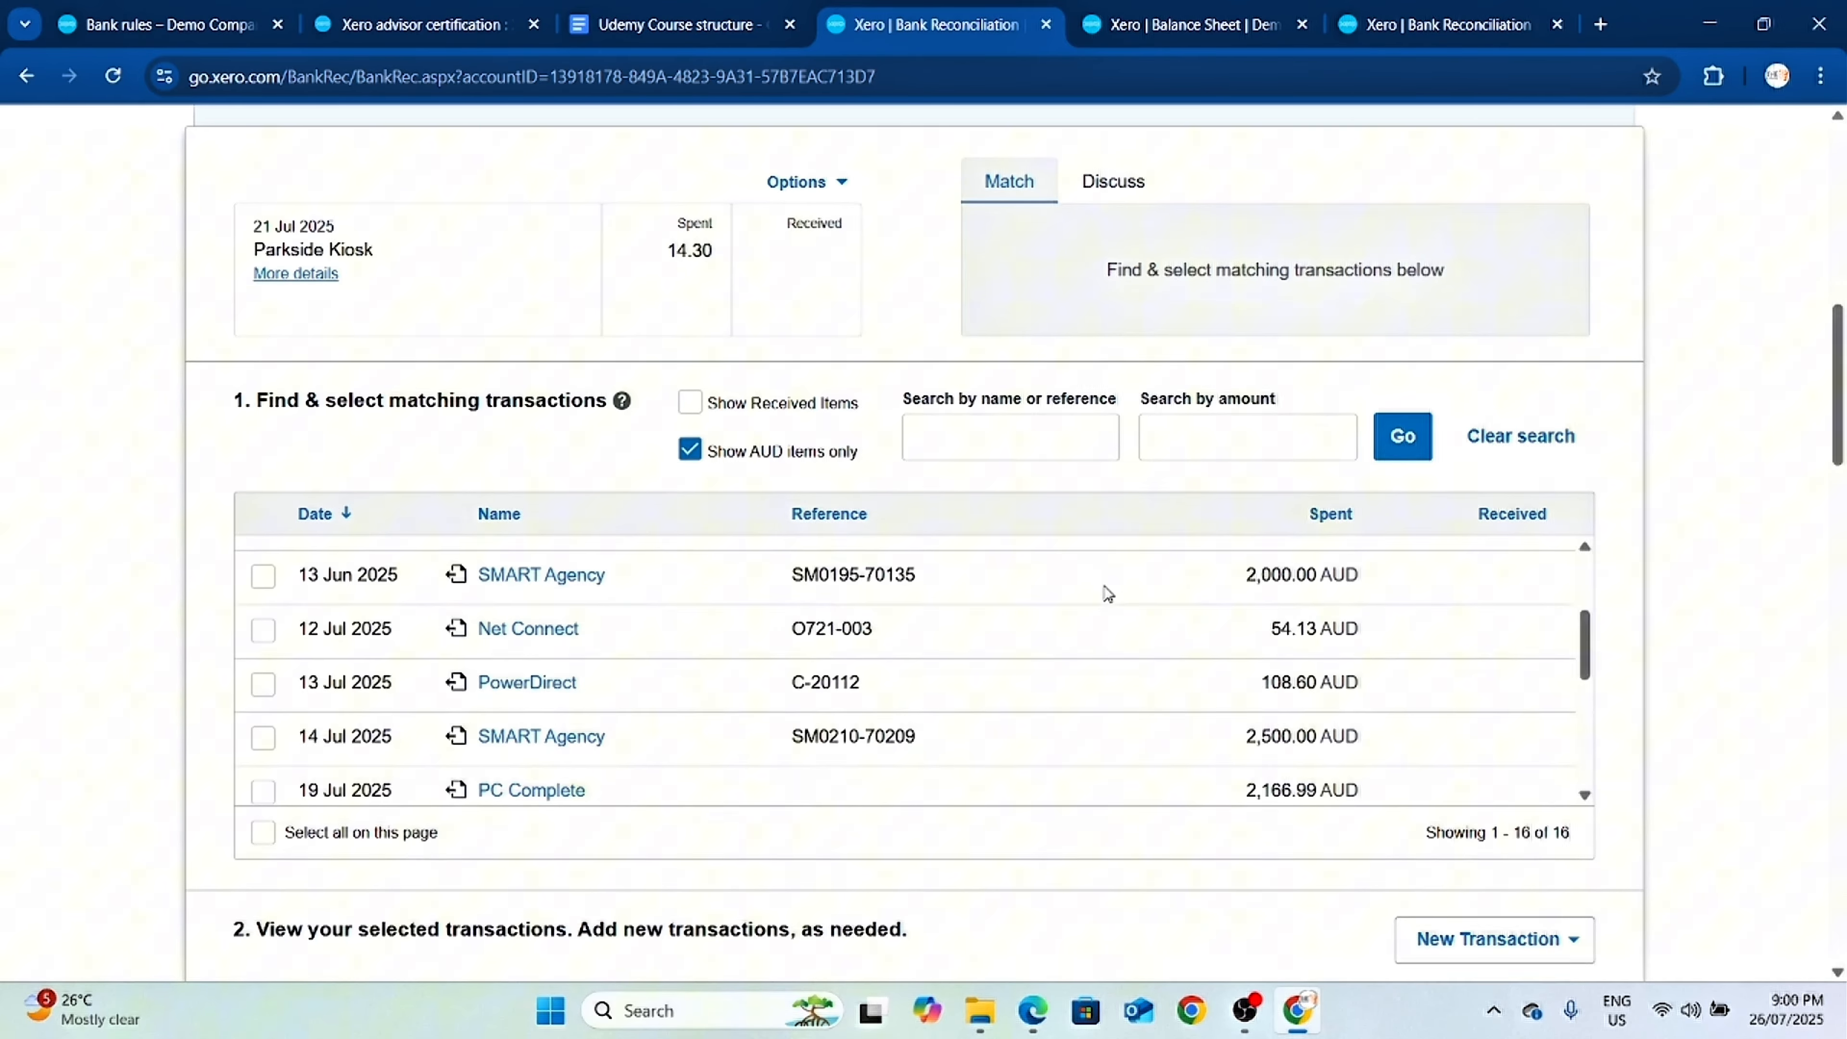
scroll(1261, 603, "up", 3)
scroll(936, 503, "up", 5)
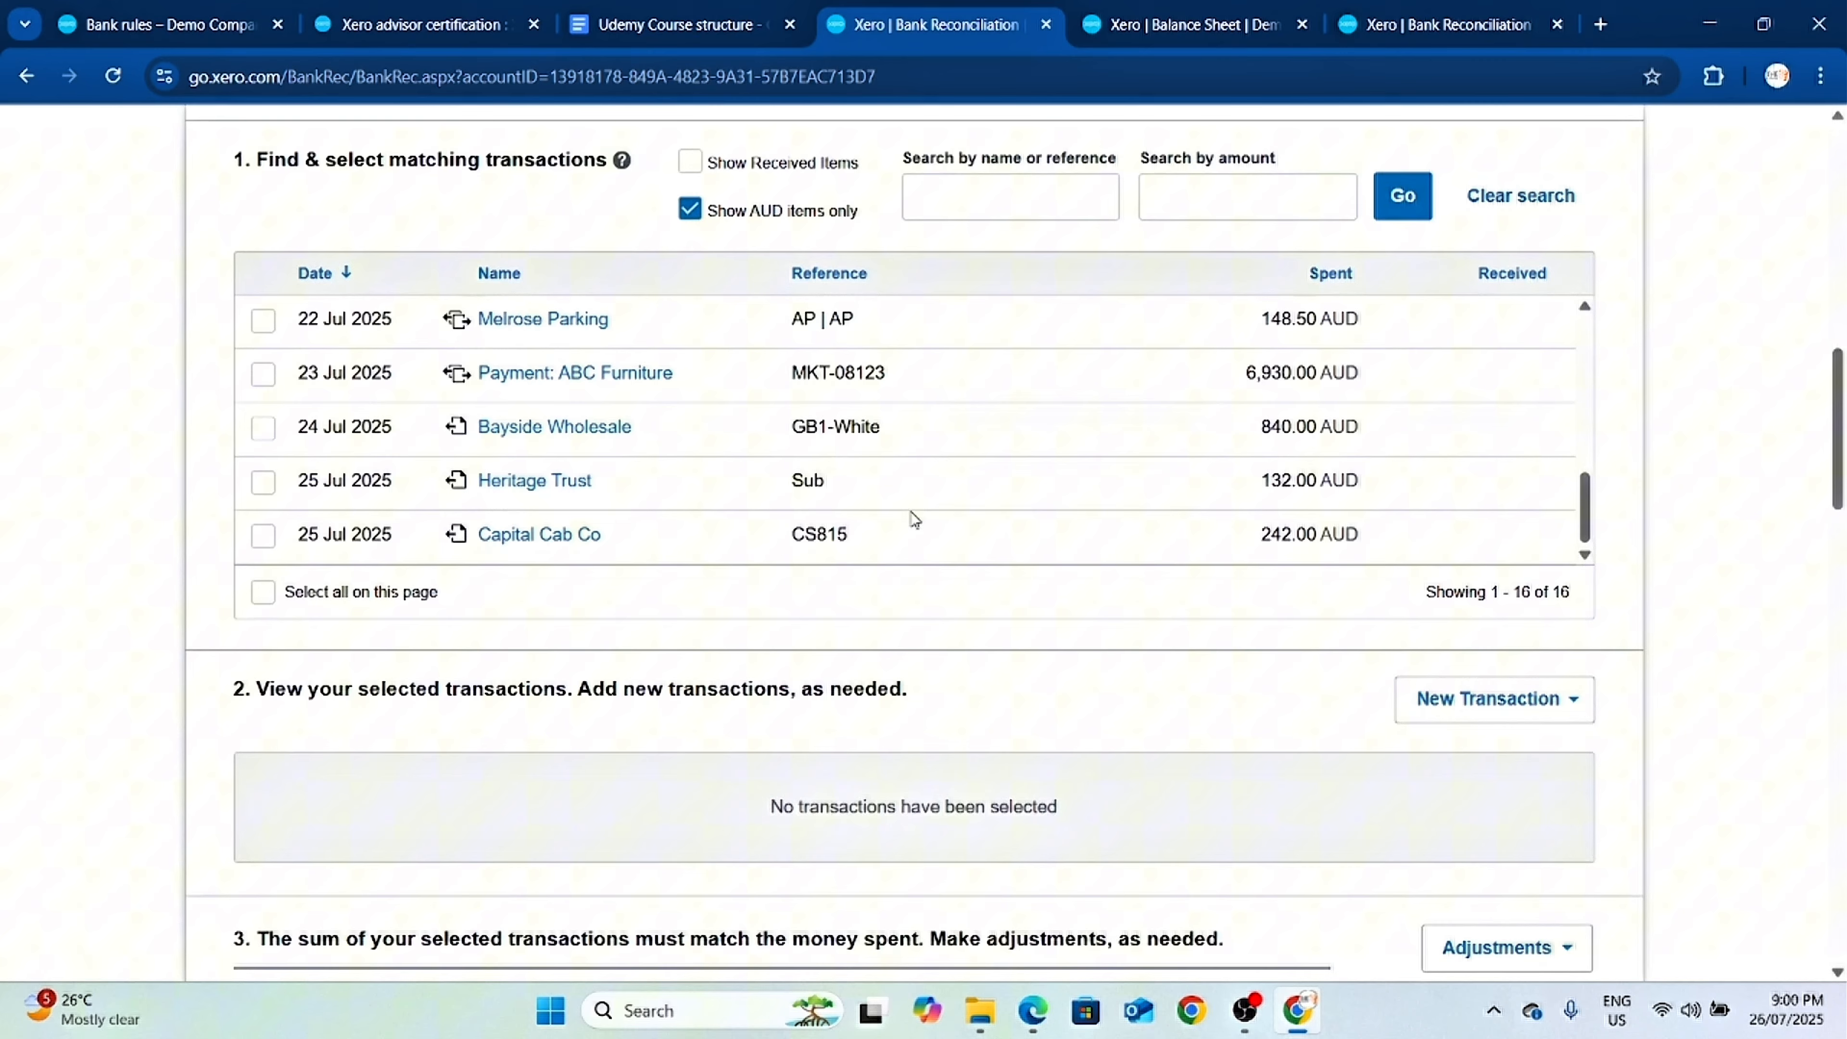
scroll(538, 511, "up", 10)
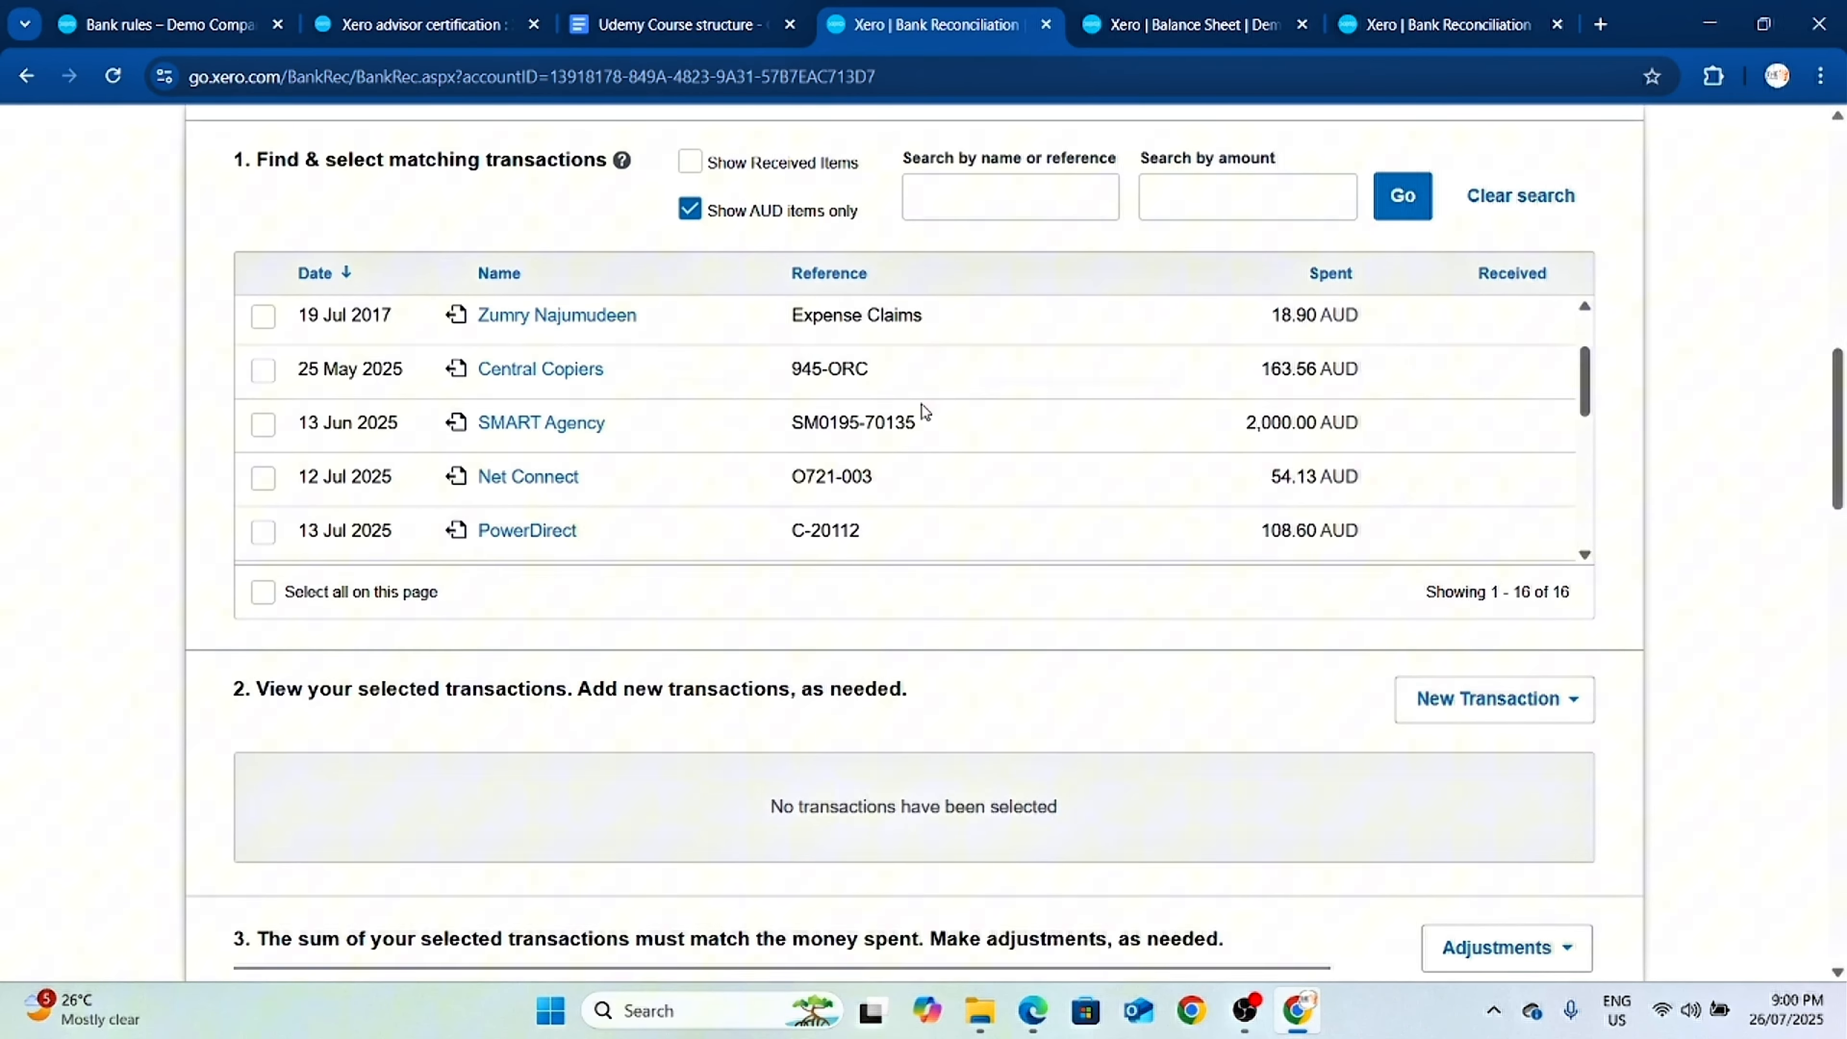
left_click(311, 478)
scroll(1106, 549, "down", 10)
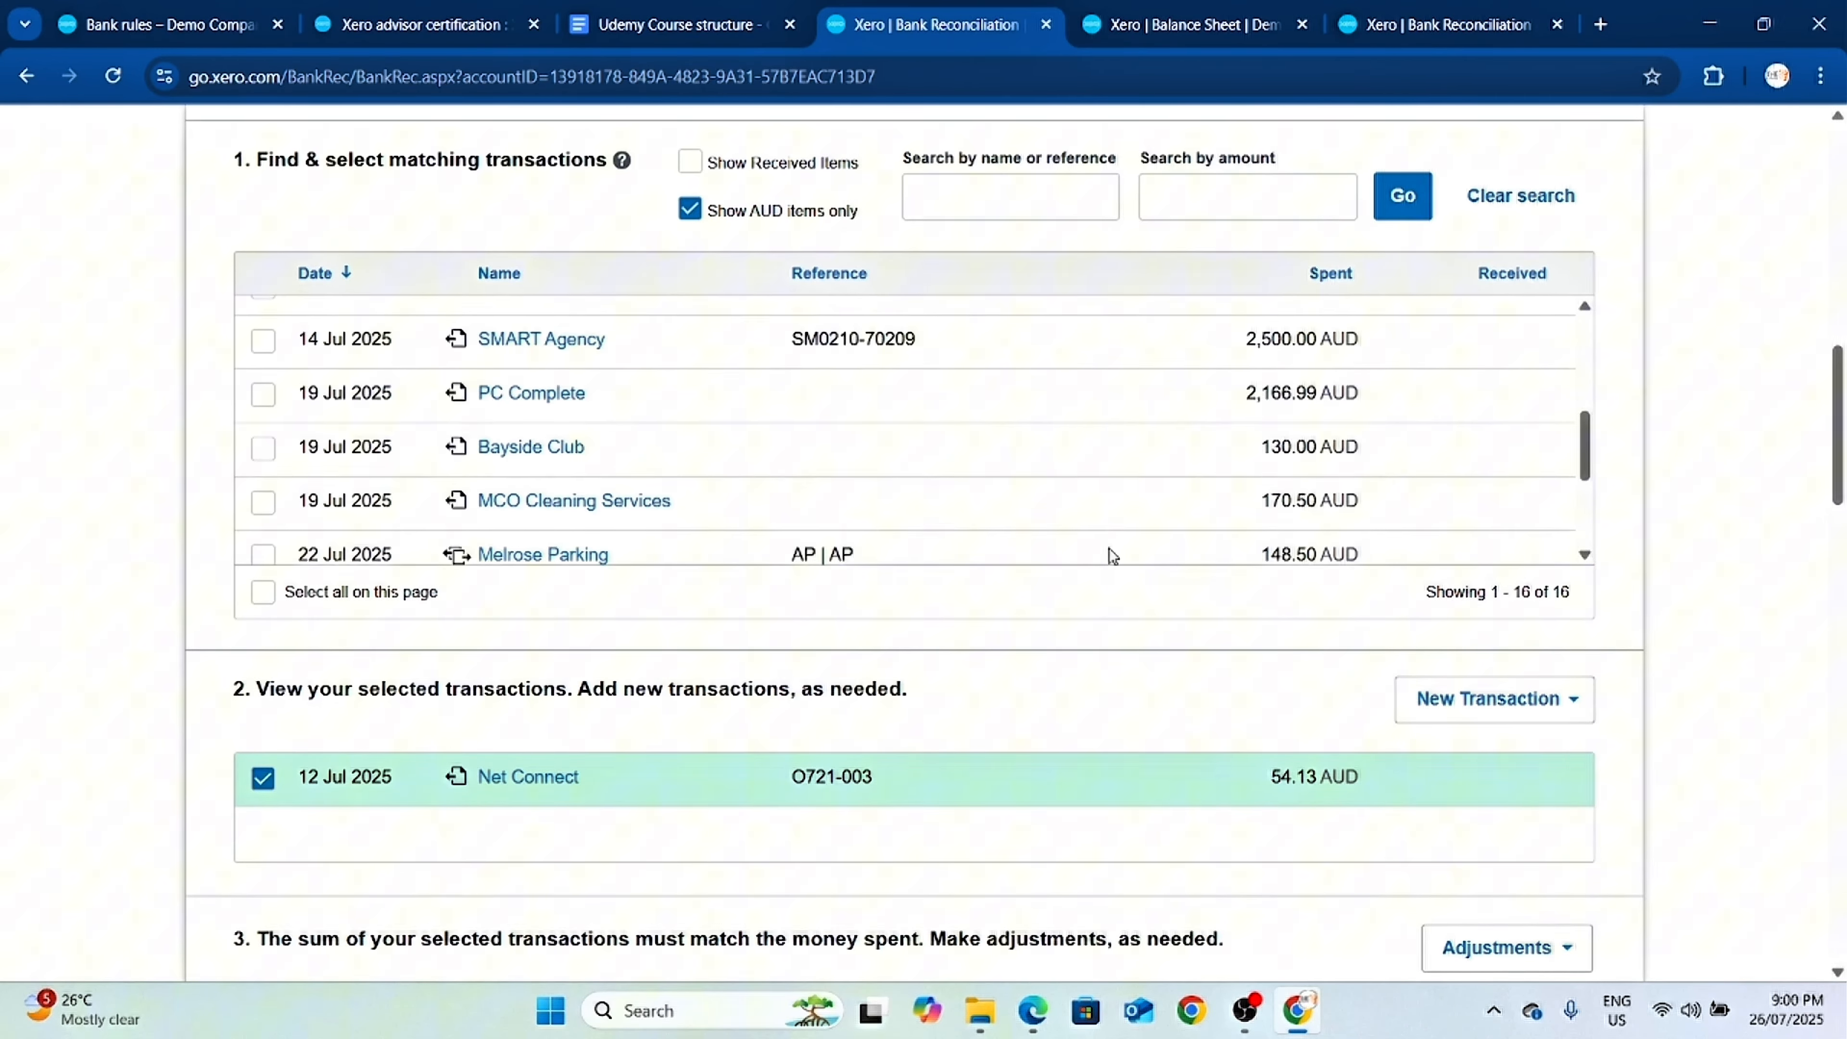
scroll(1487, 595, "up", 2)
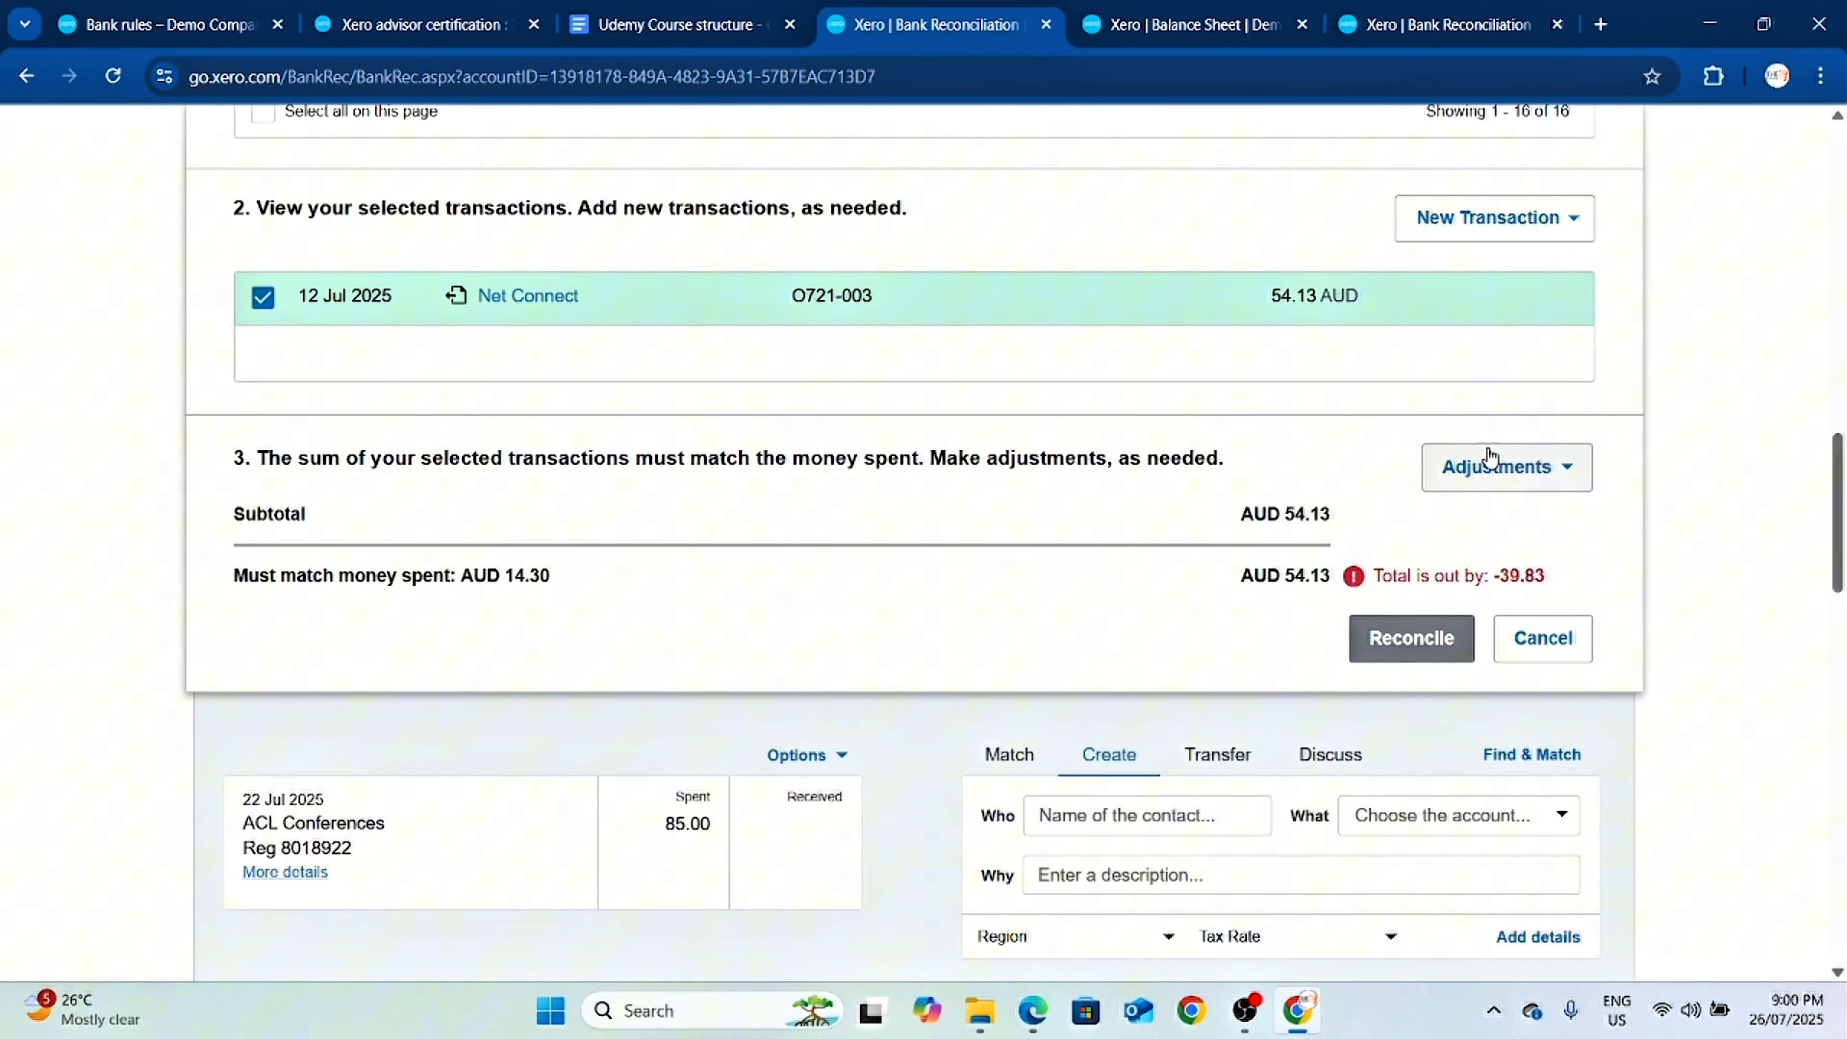
Add a bank fee adjustment to the match, coded to account 404 - Bank Fees.
left_click(1494, 465)
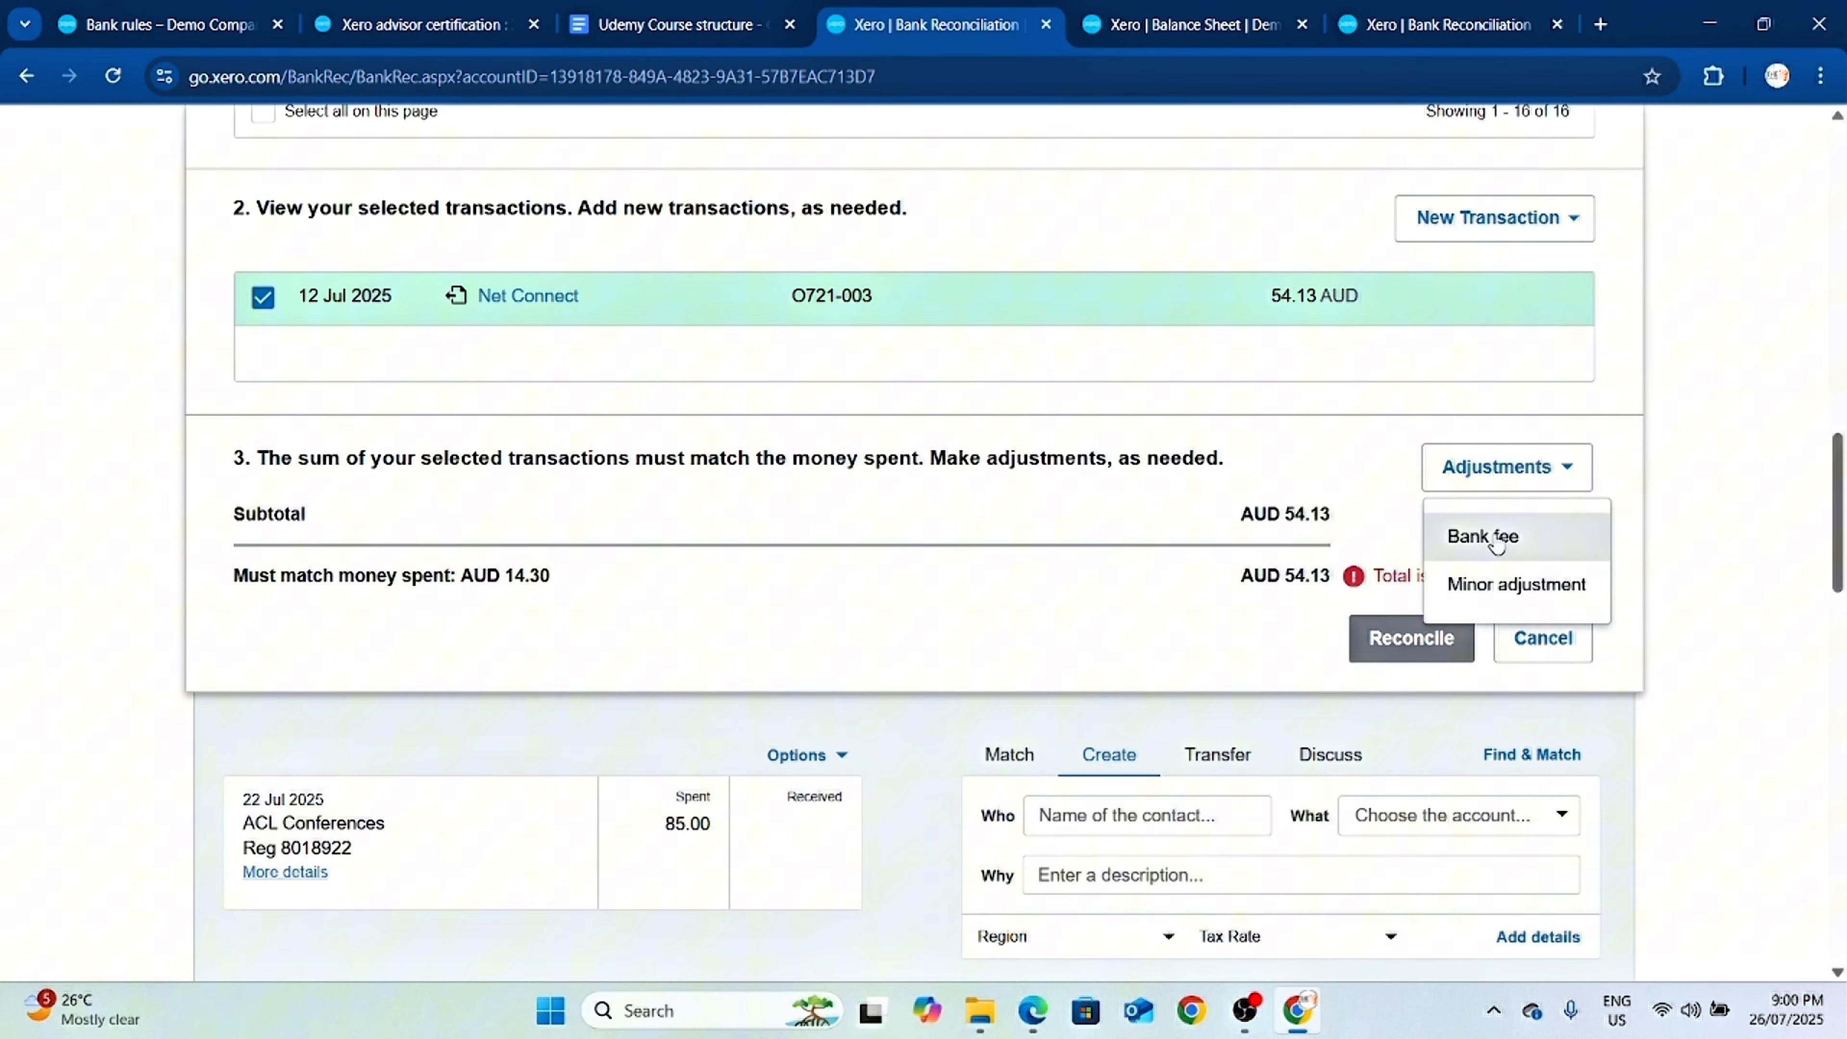
left_click(1523, 541)
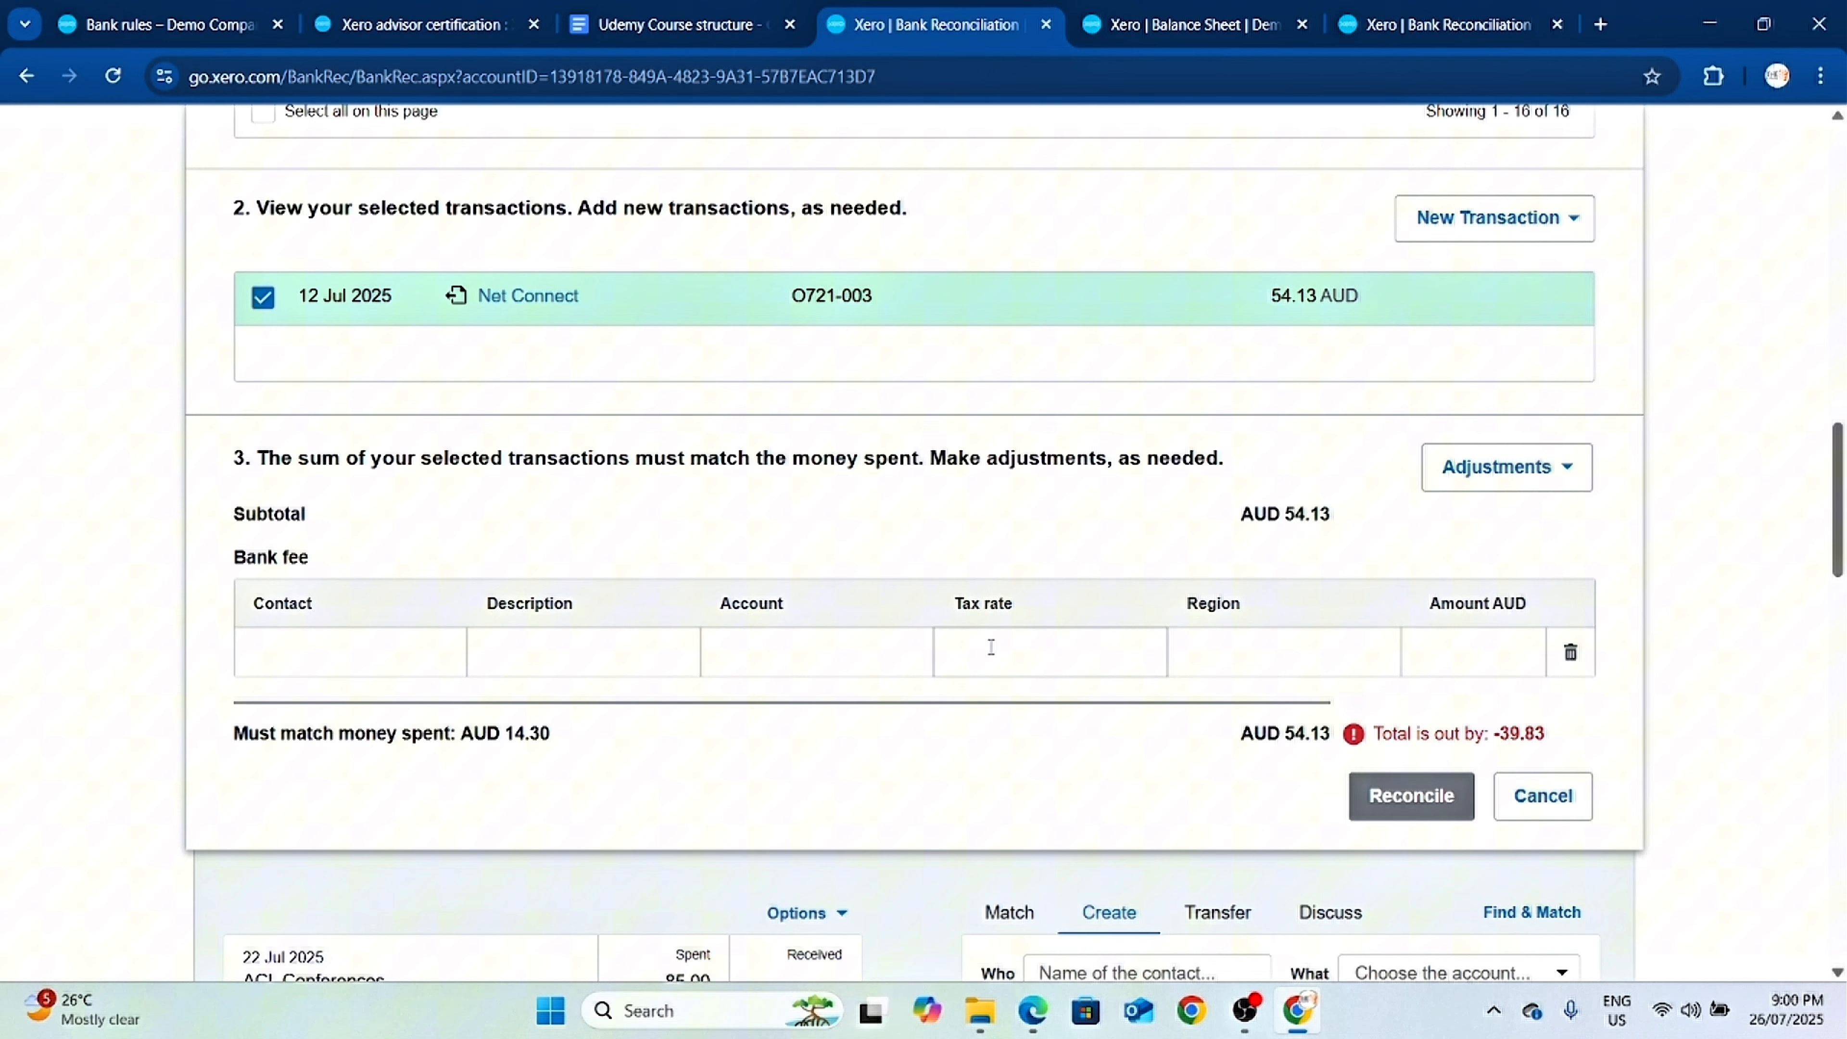
left_click(786, 659)
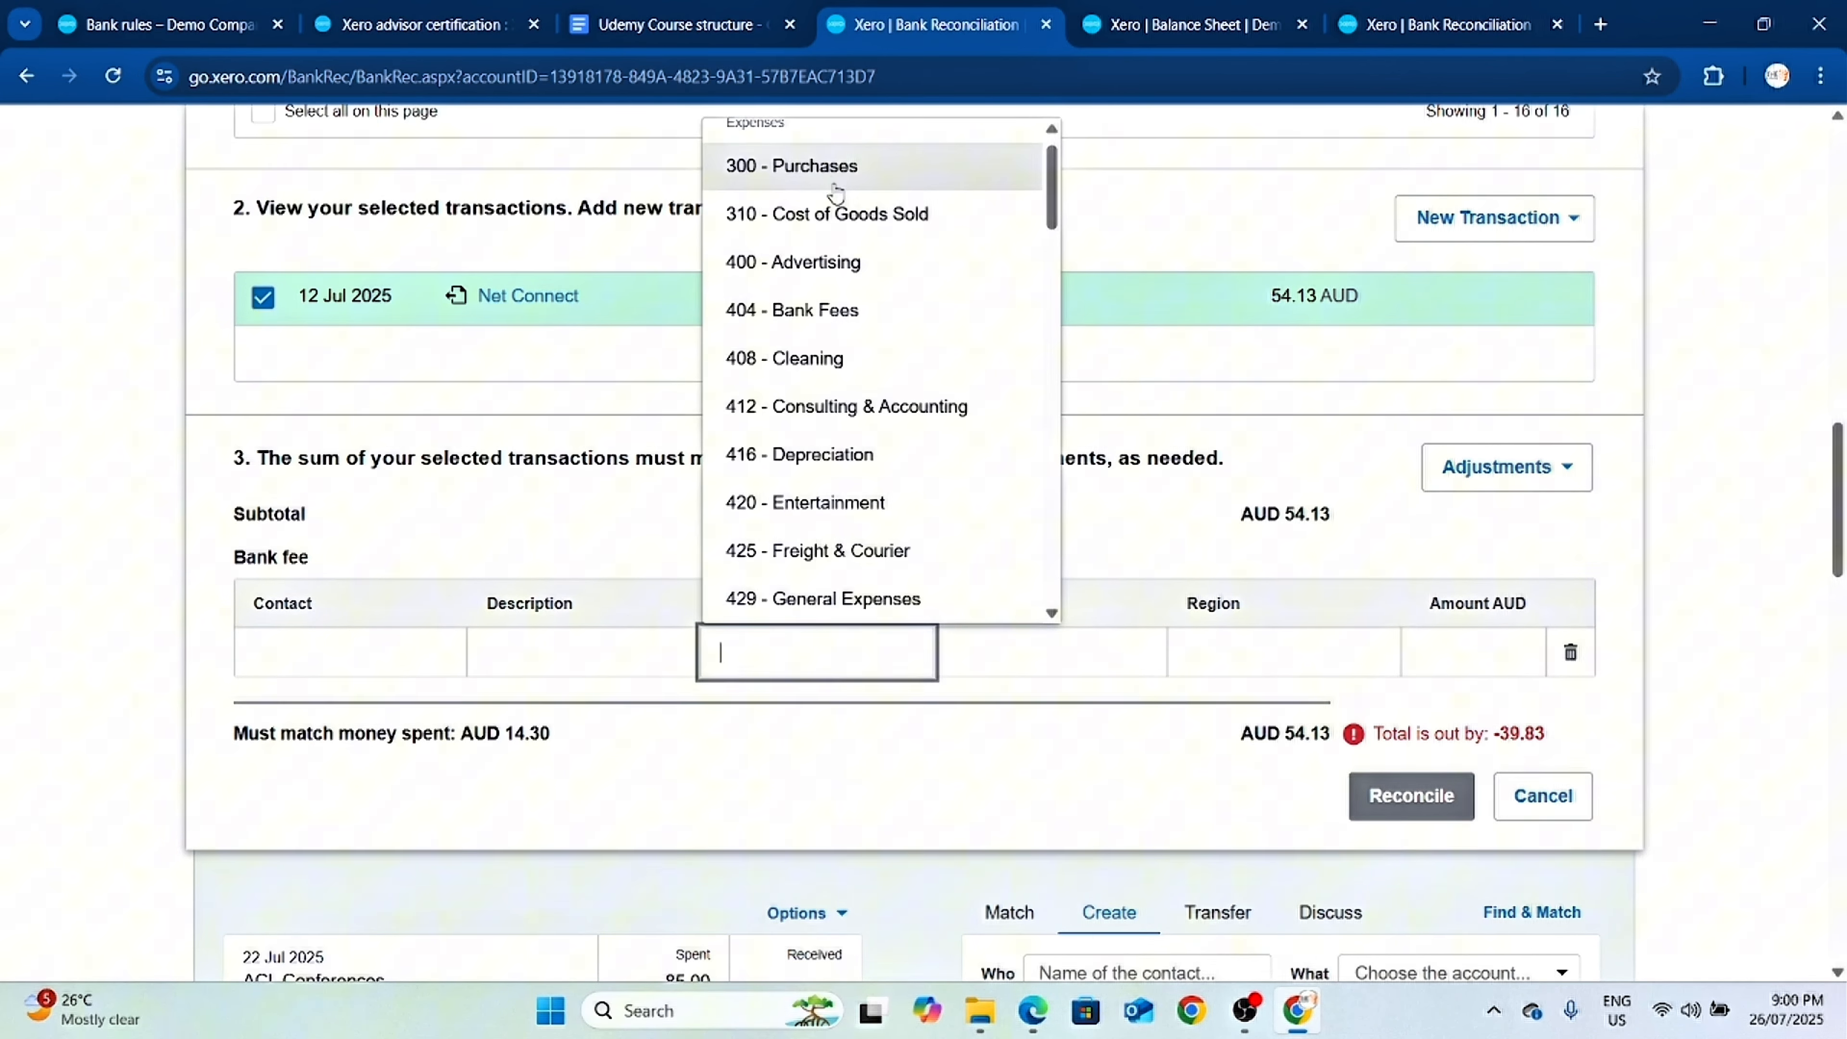
left_click(865, 340)
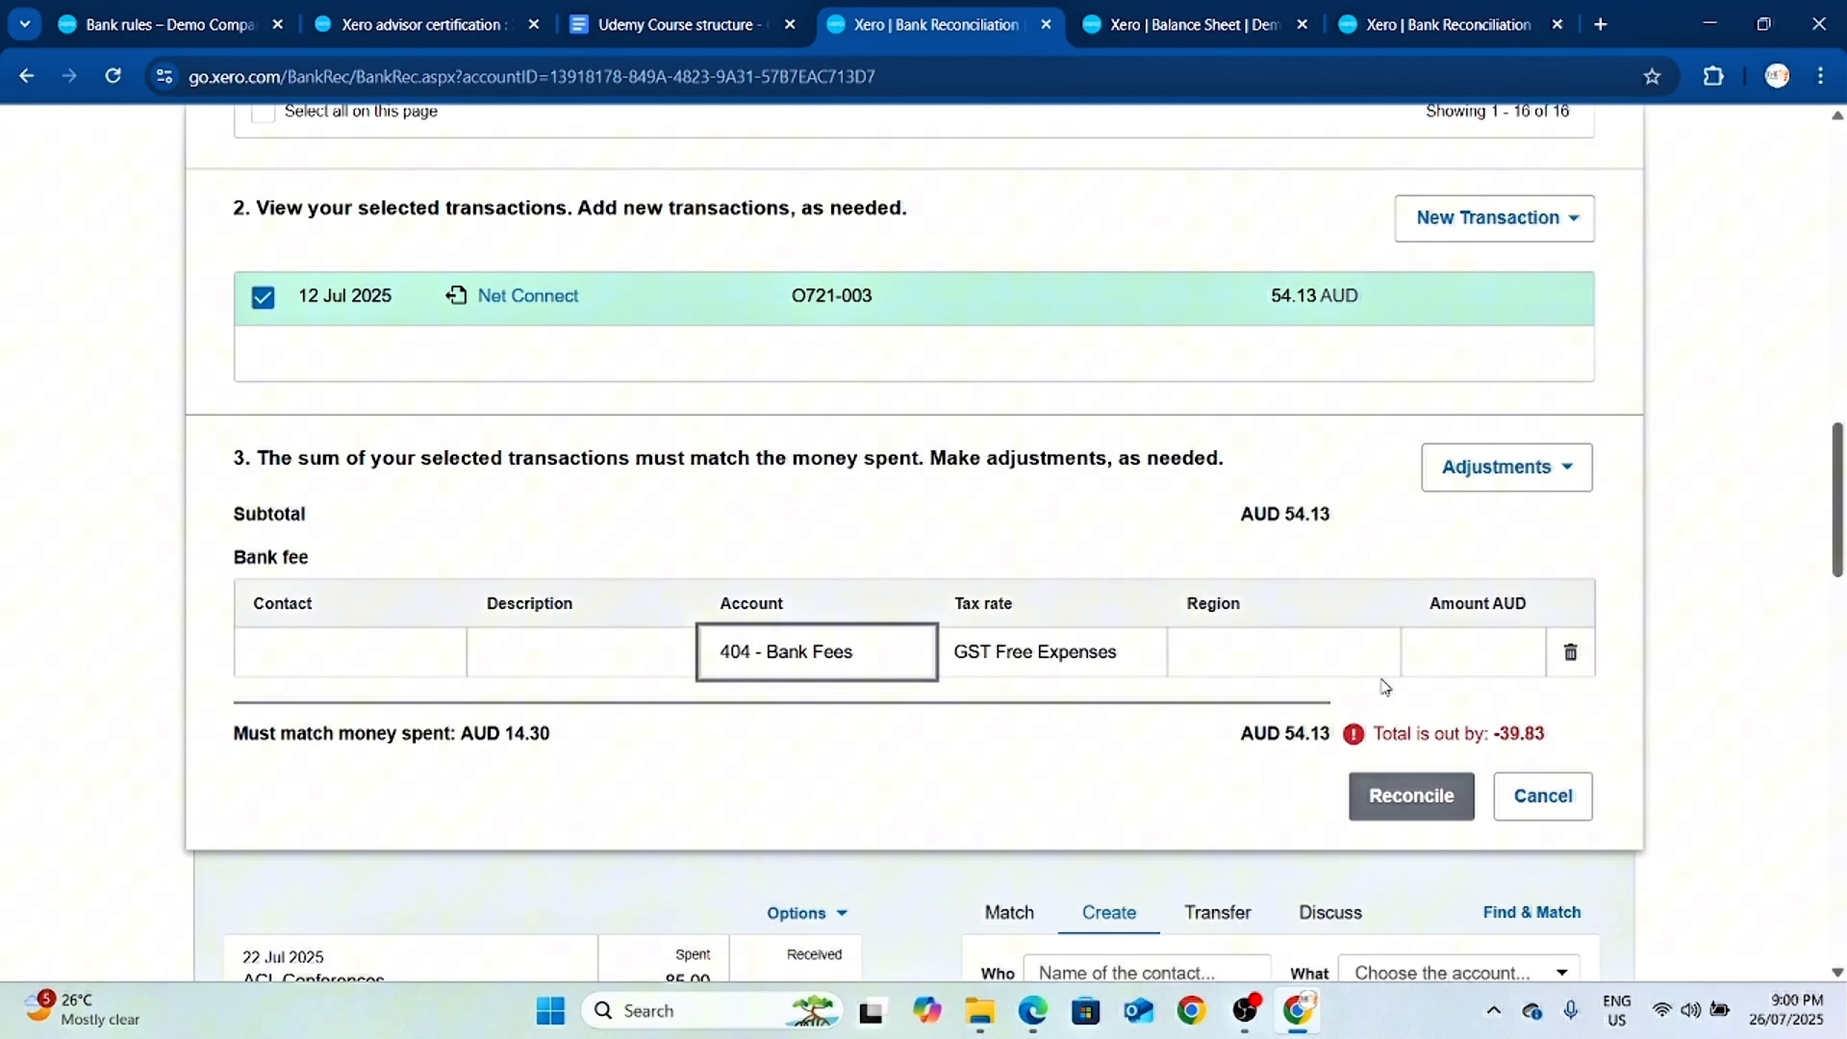
Set the bank fee adjustment's amount to -39.83 AUD.
left_click(1469, 655)
type("39.8")
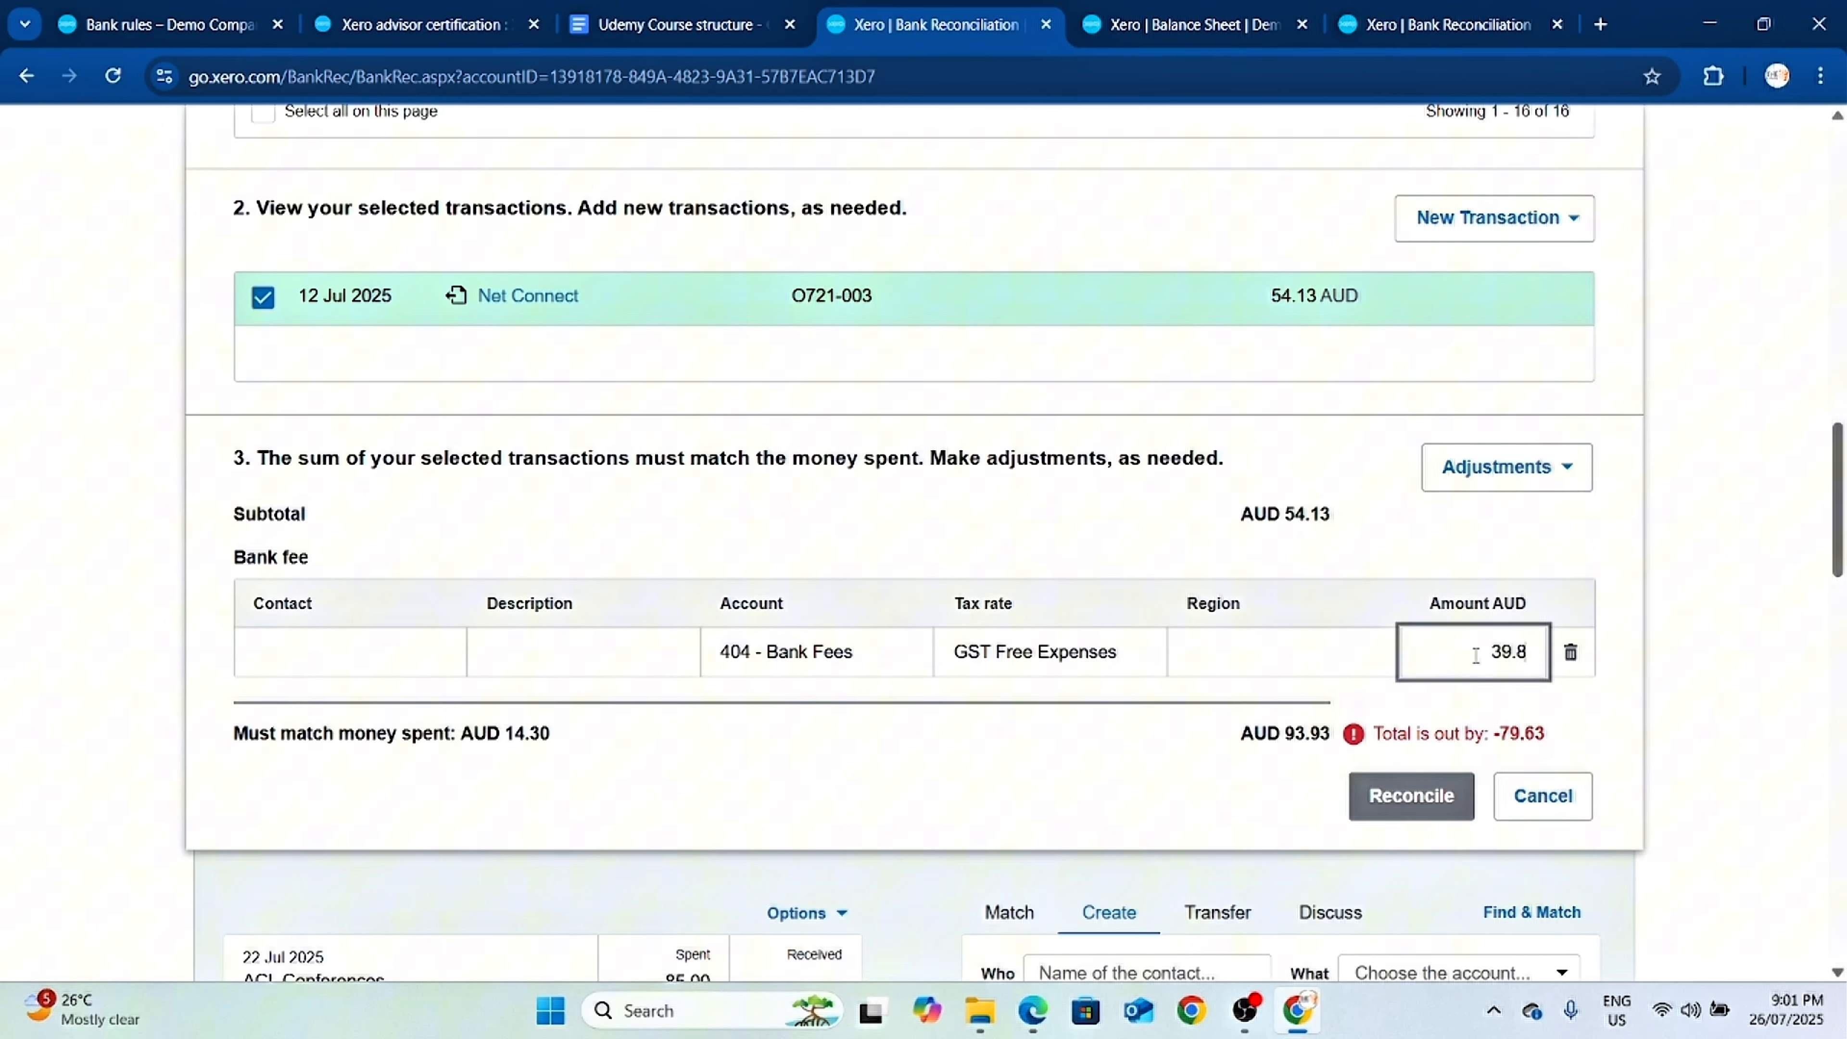
type("3")
key("Tab")
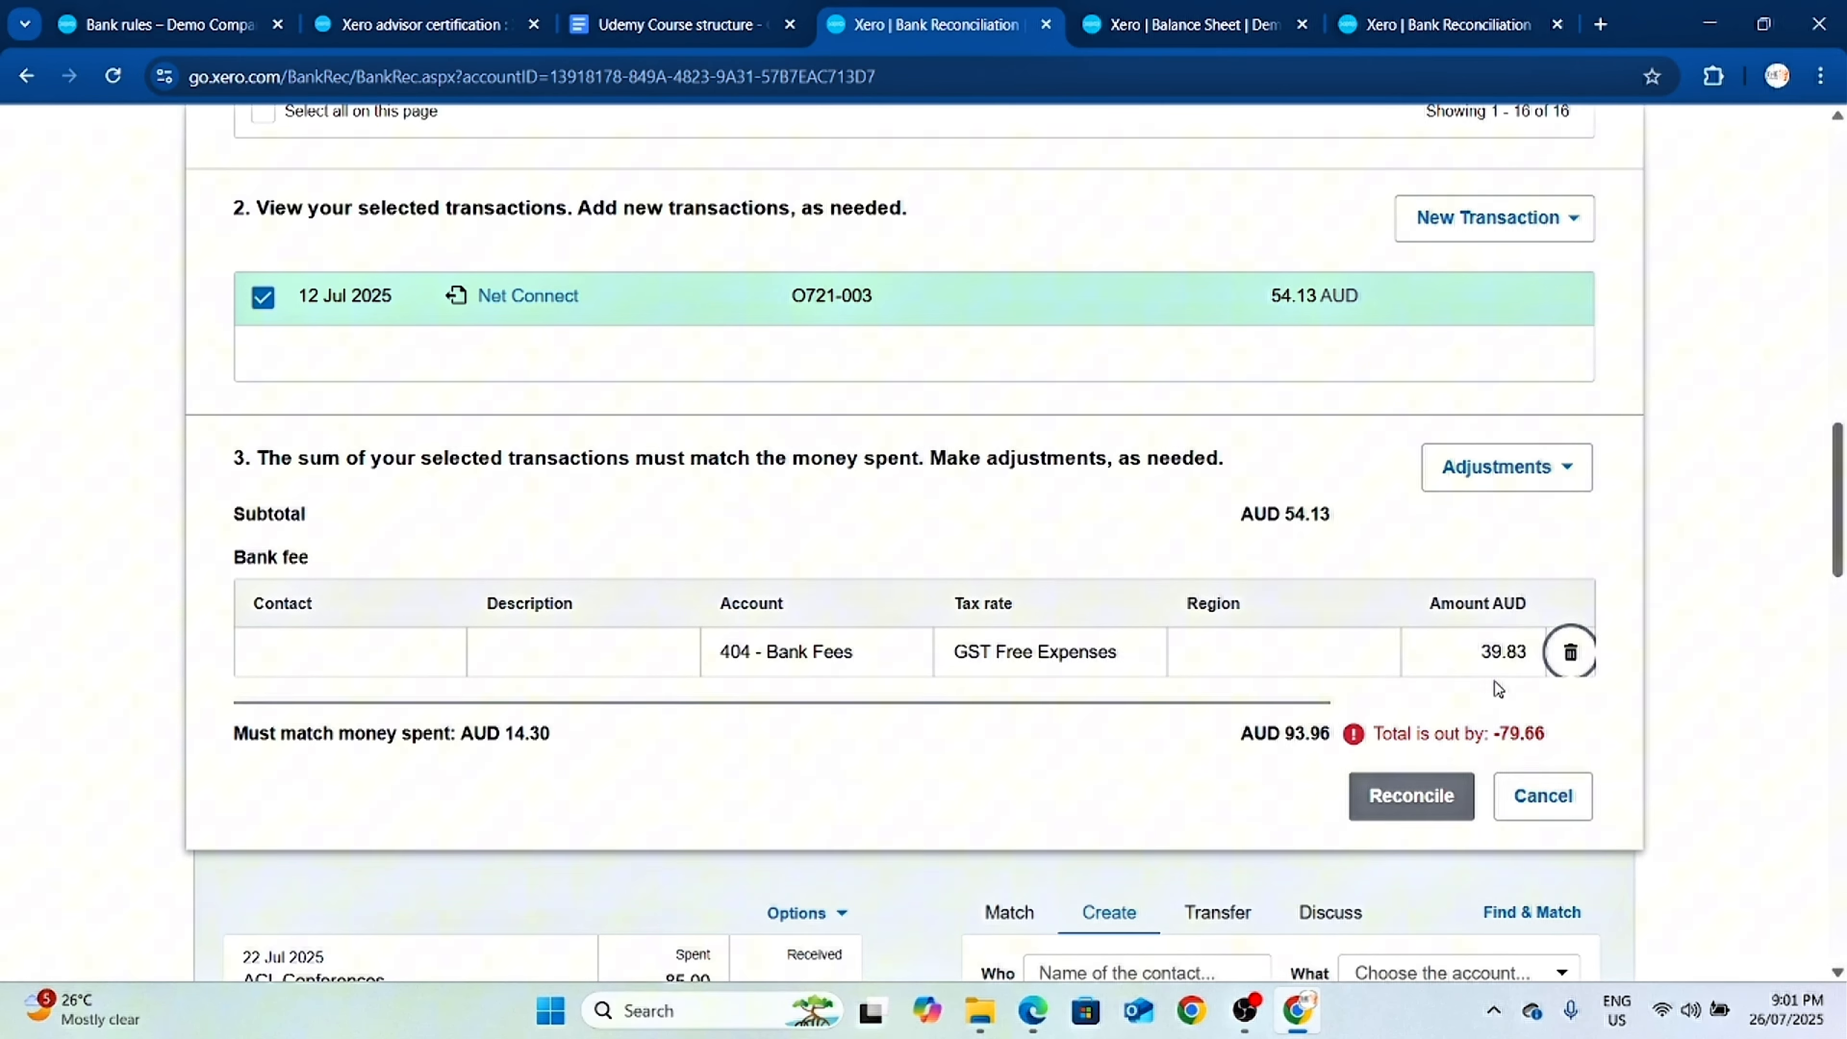
left_click(1474, 649)
left_click(1473, 651)
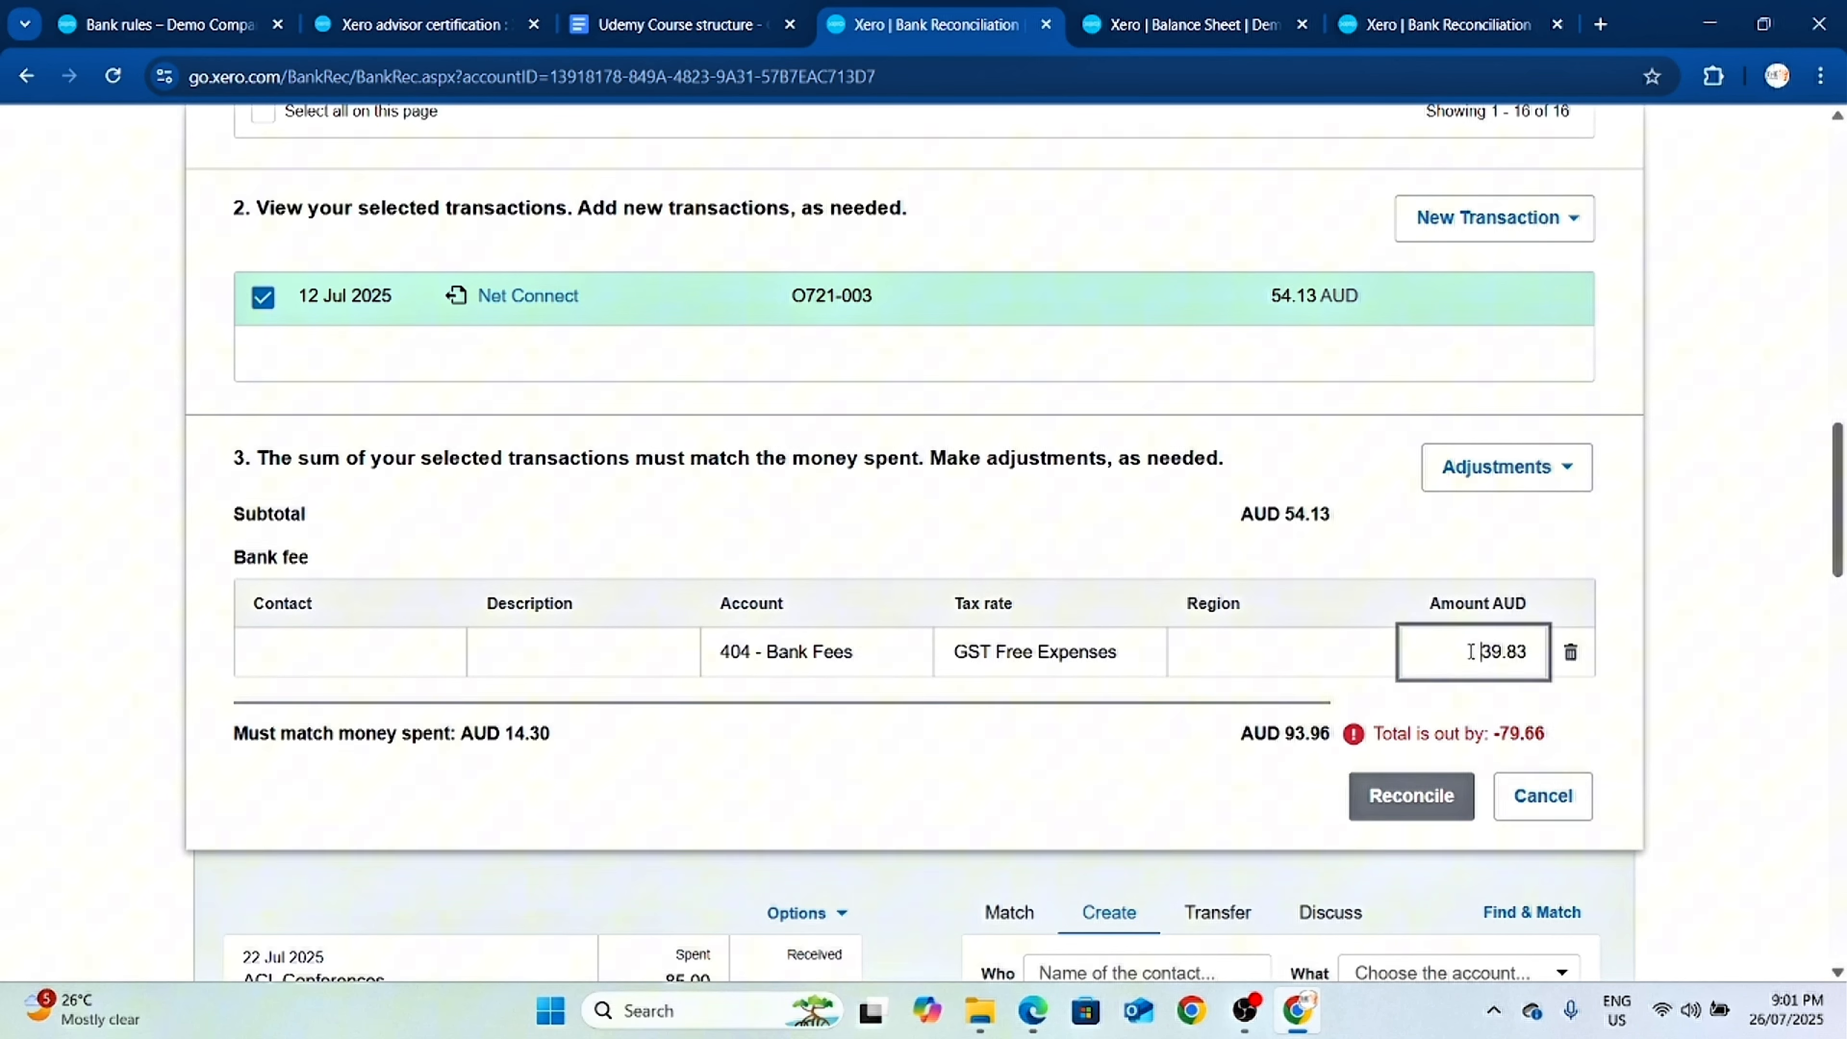
type("-")
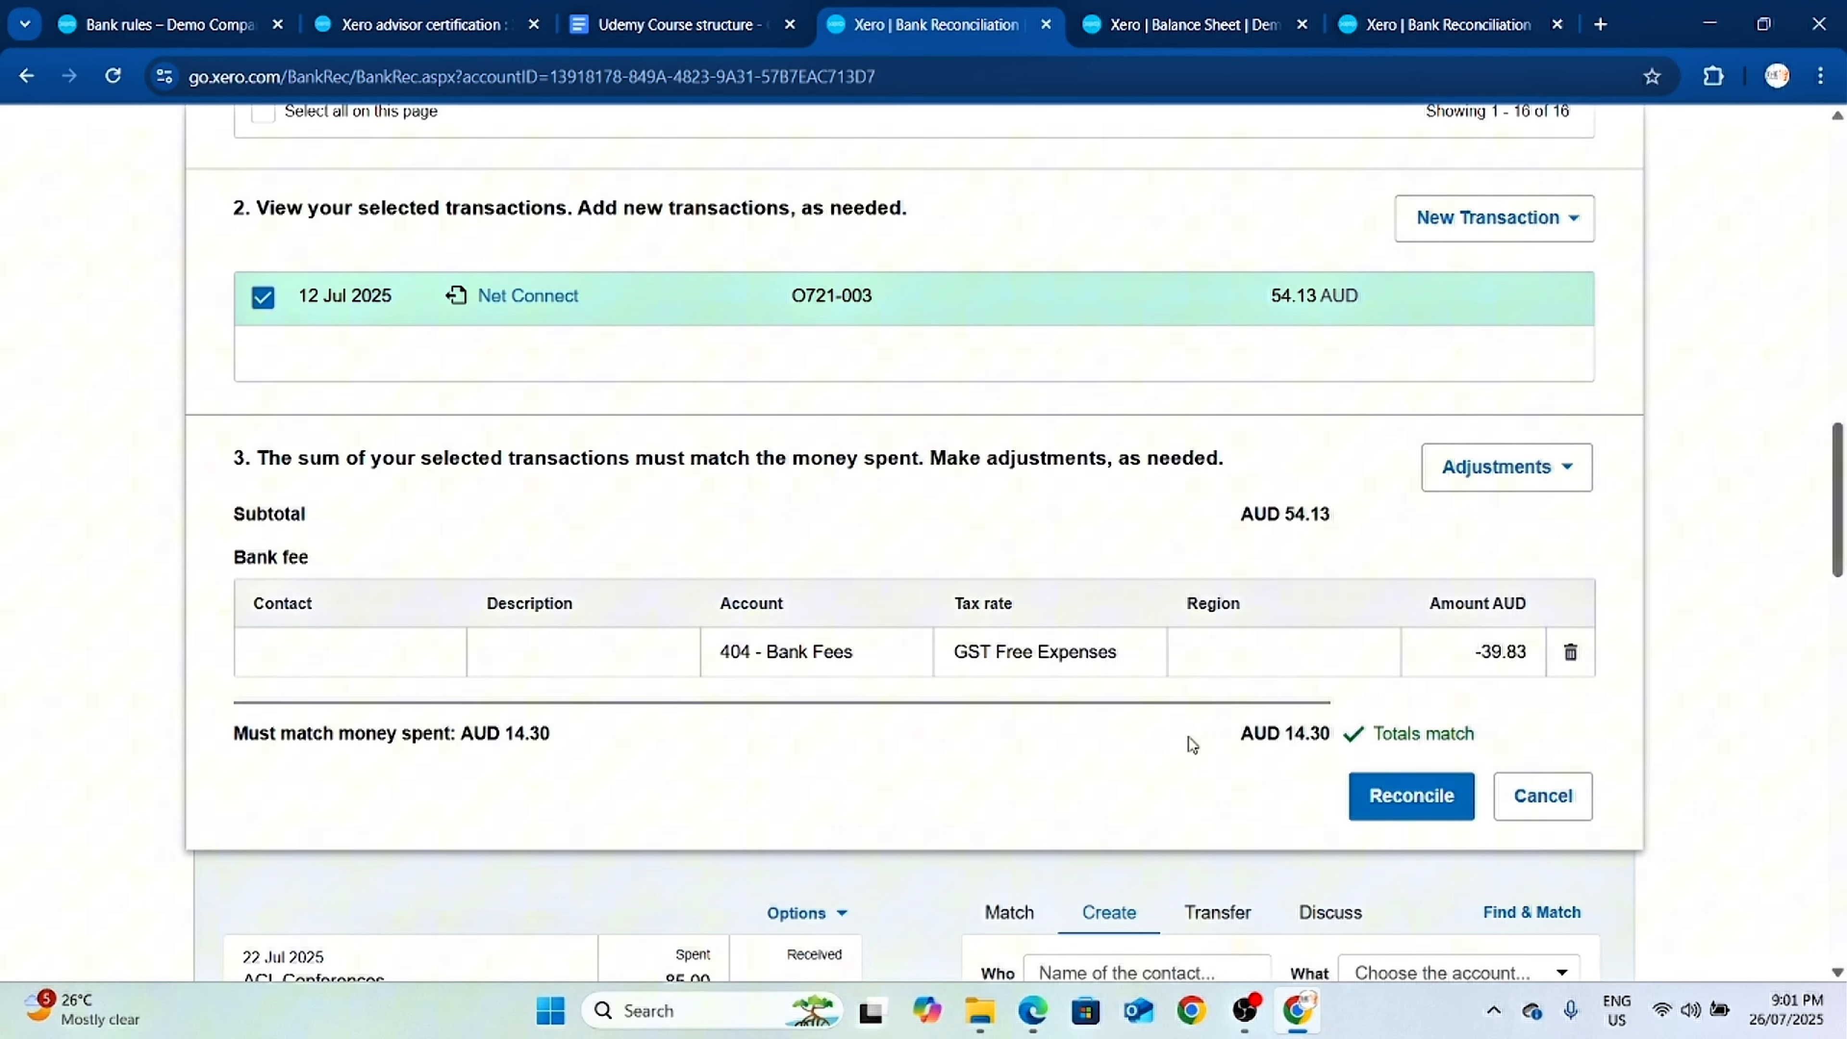
Set the bank fee's contact to Bank and reconcile the Parkside Kiosk statement line.
left_click(1407, 796)
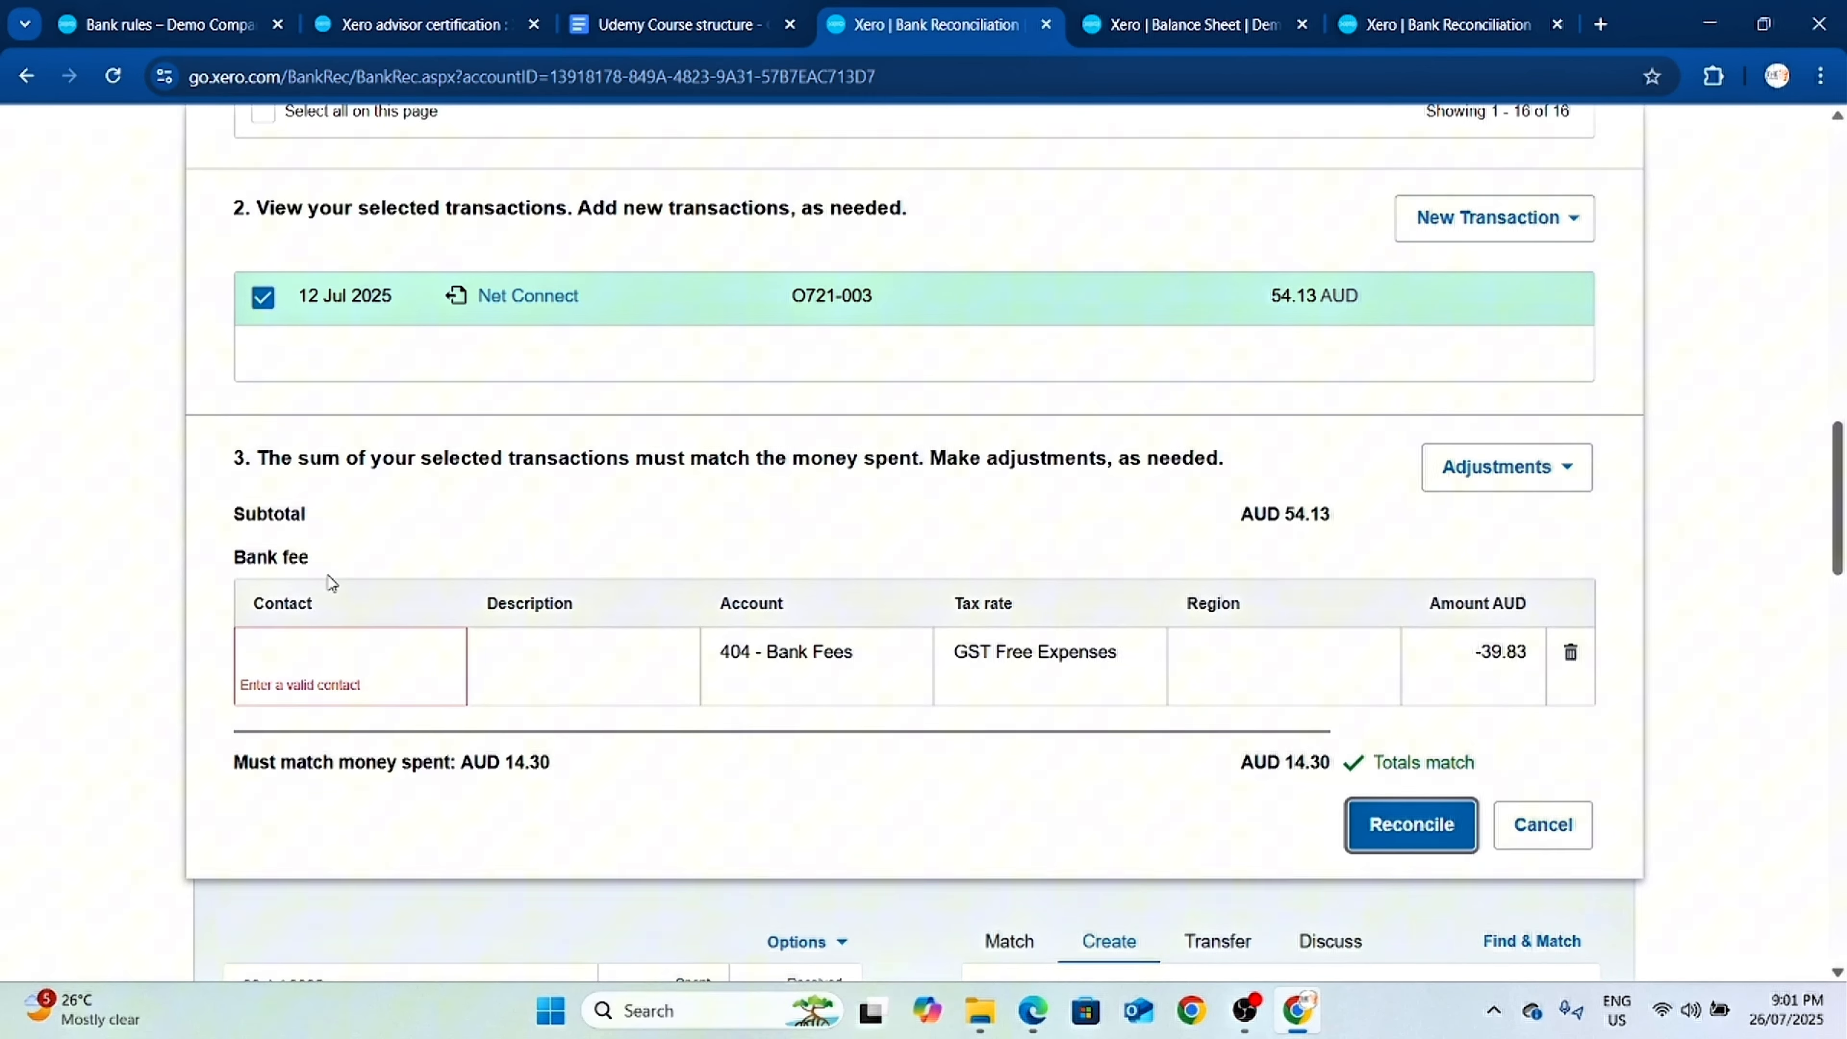
left_click(398, 658)
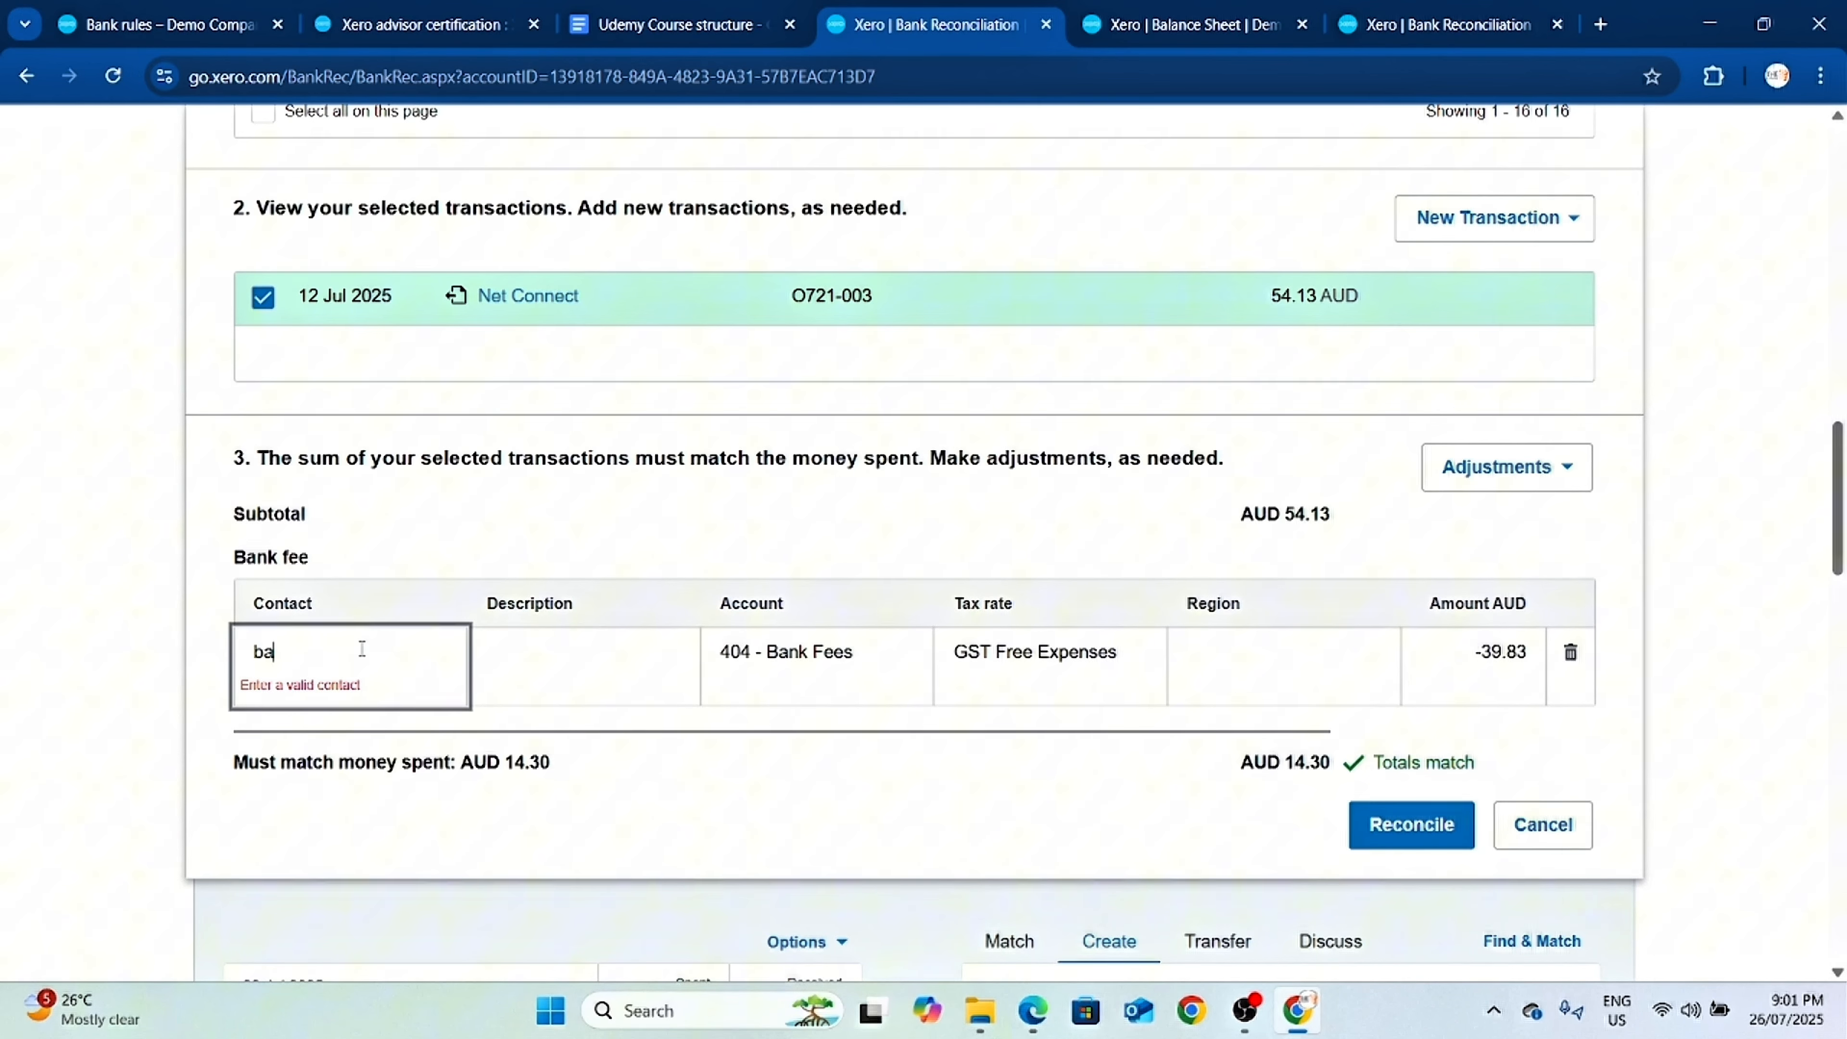
type("ban")
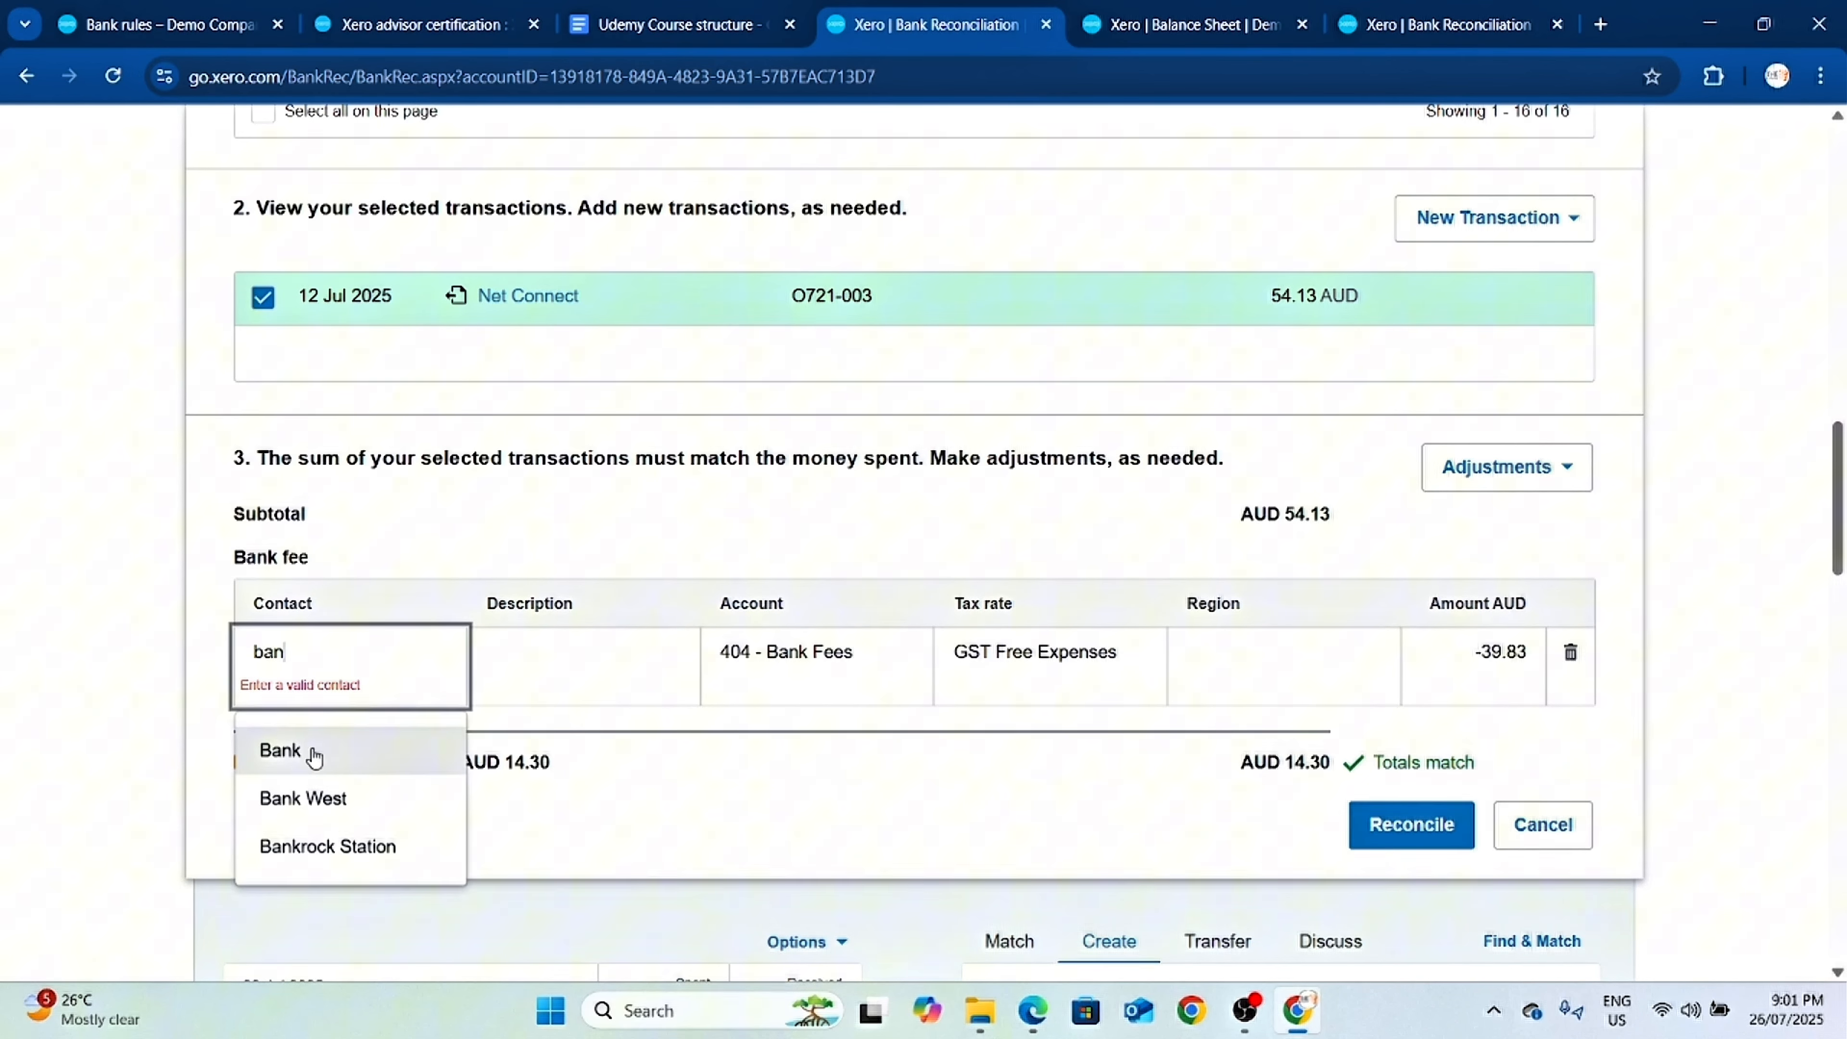
left_click(307, 757)
left_click(1437, 796)
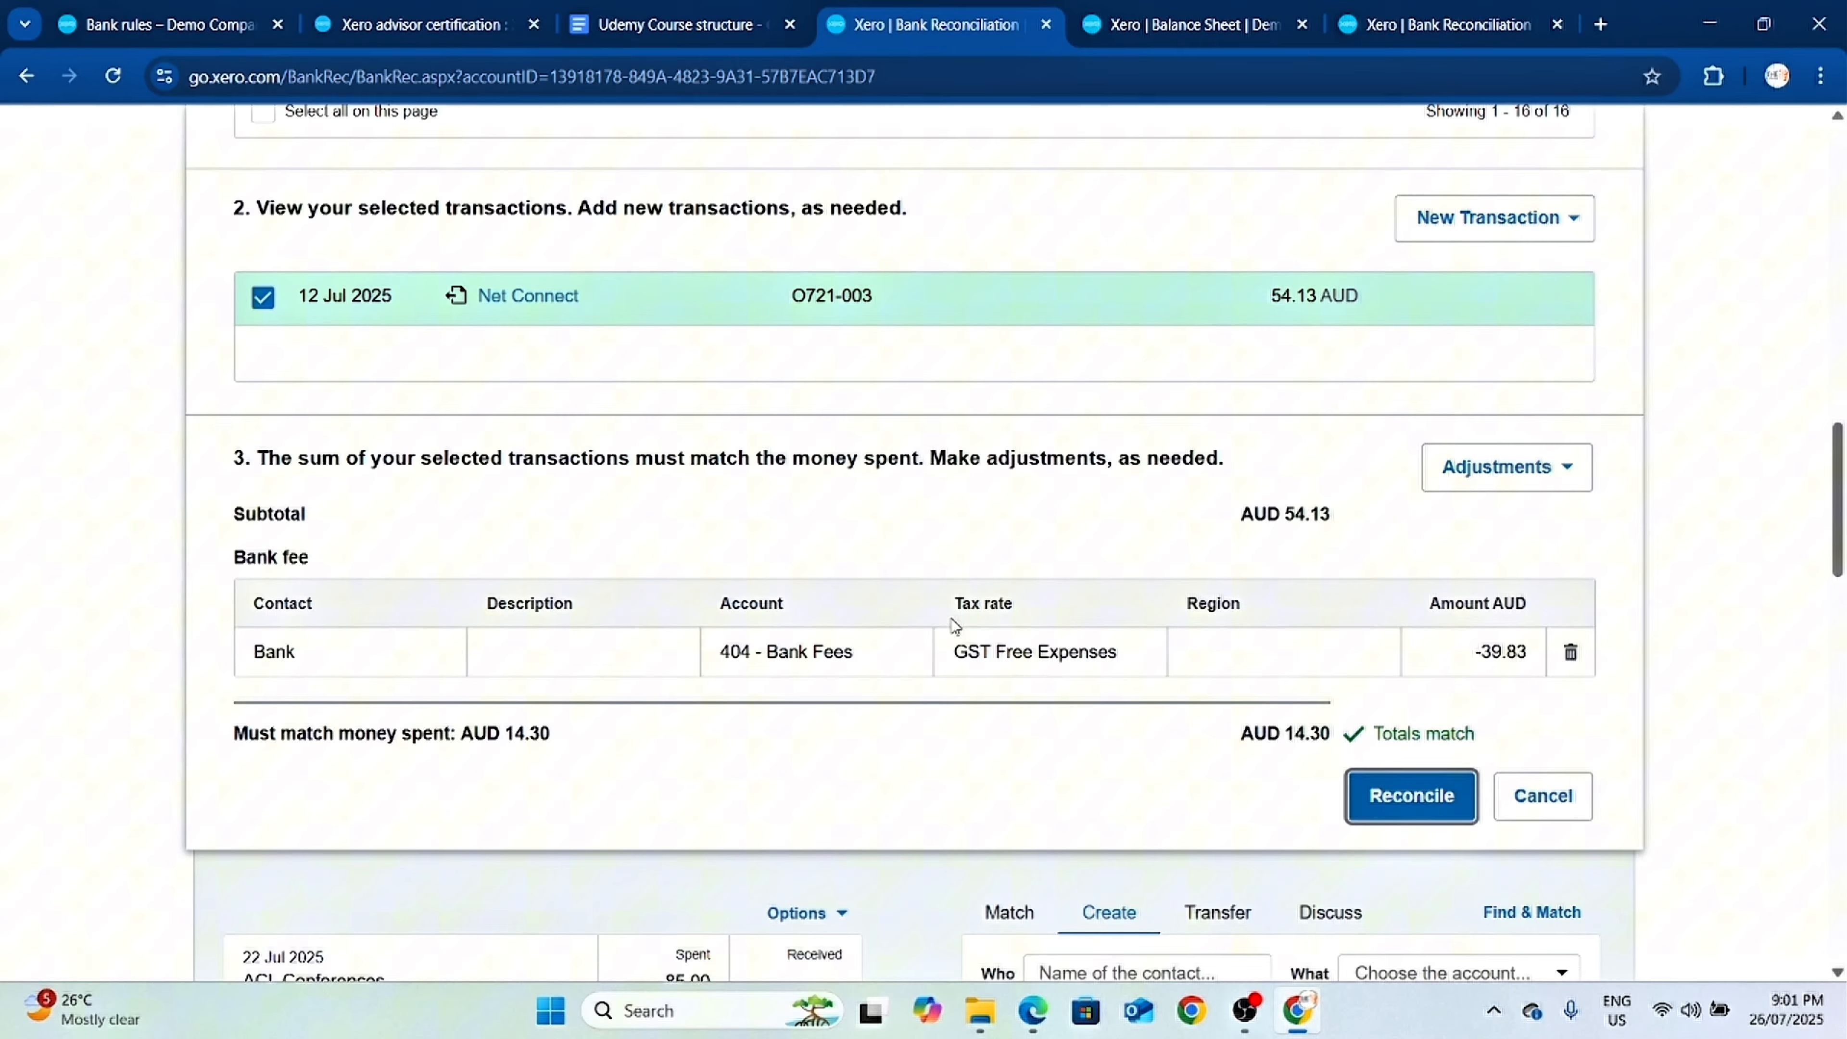
left_click(1402, 806)
Go to the list of the organisation's bank accounts.
scroll(978, 537, "up", 7)
right_click(974, 537)
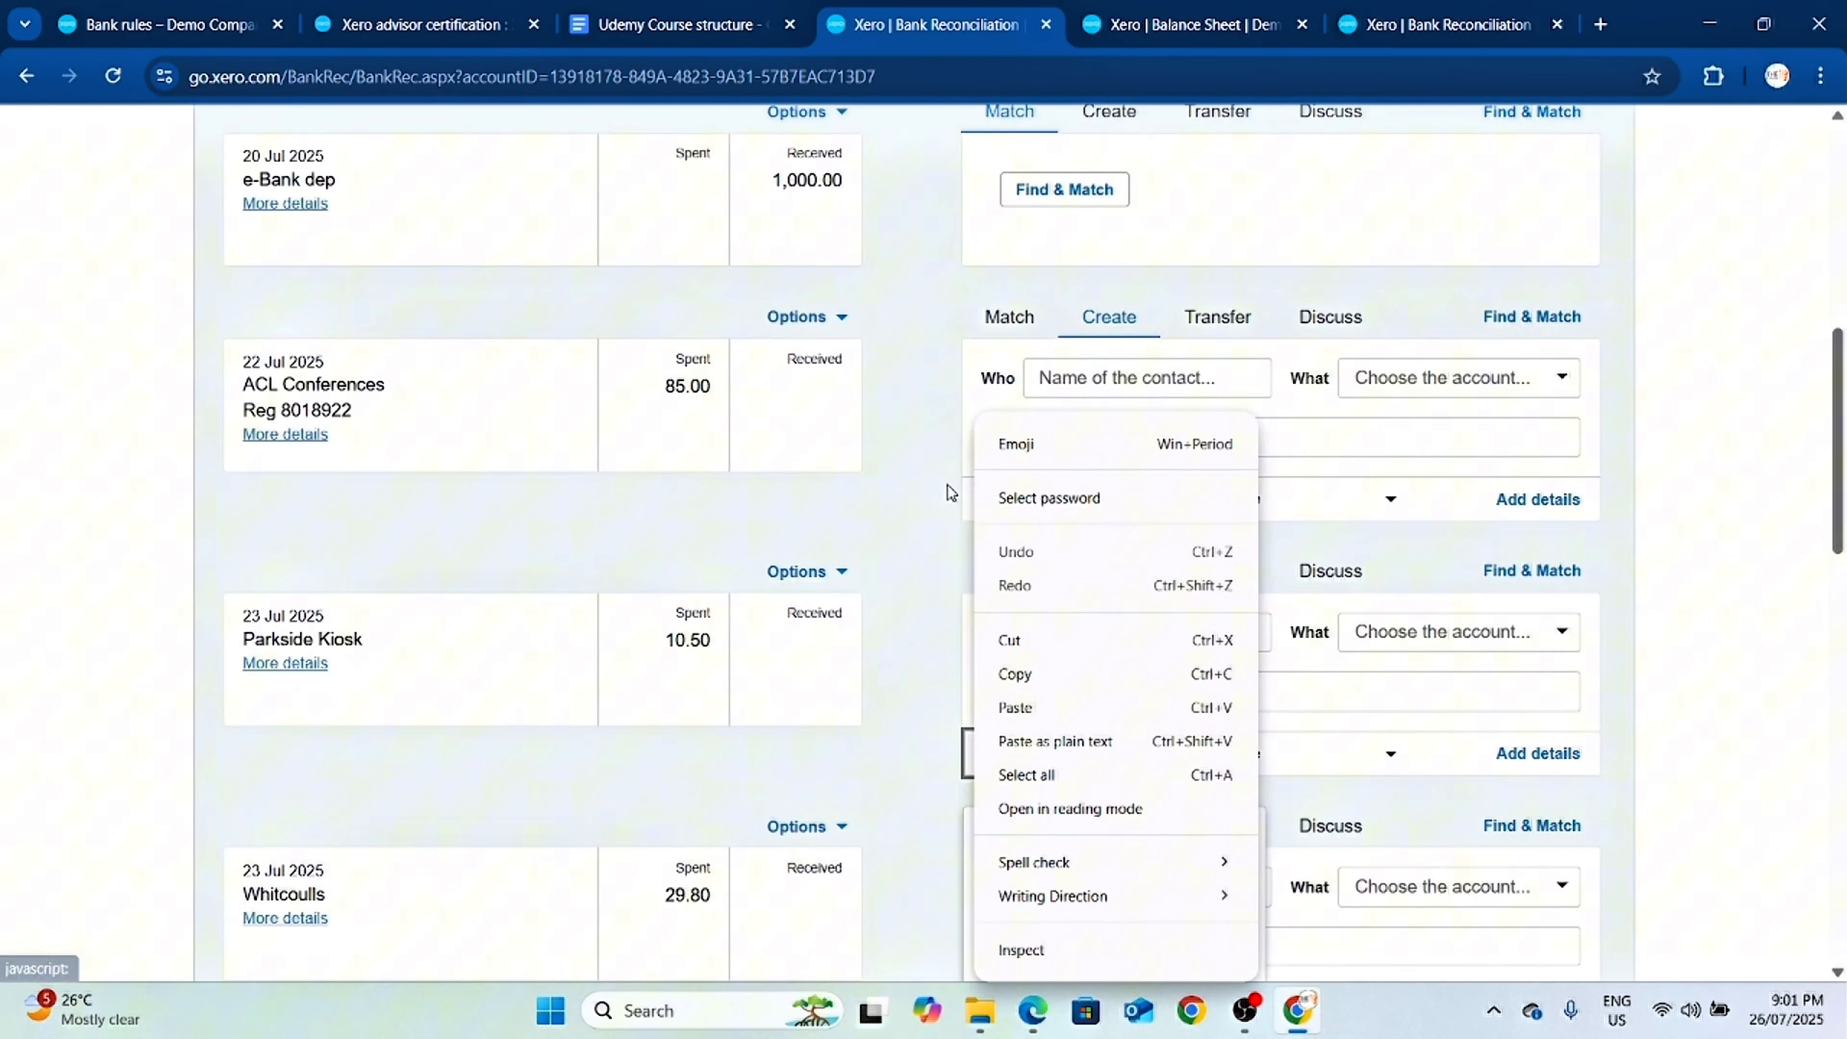
left_click(947, 489)
scroll(934, 378, "up", 6)
scroll(1134, 535, "down", 3)
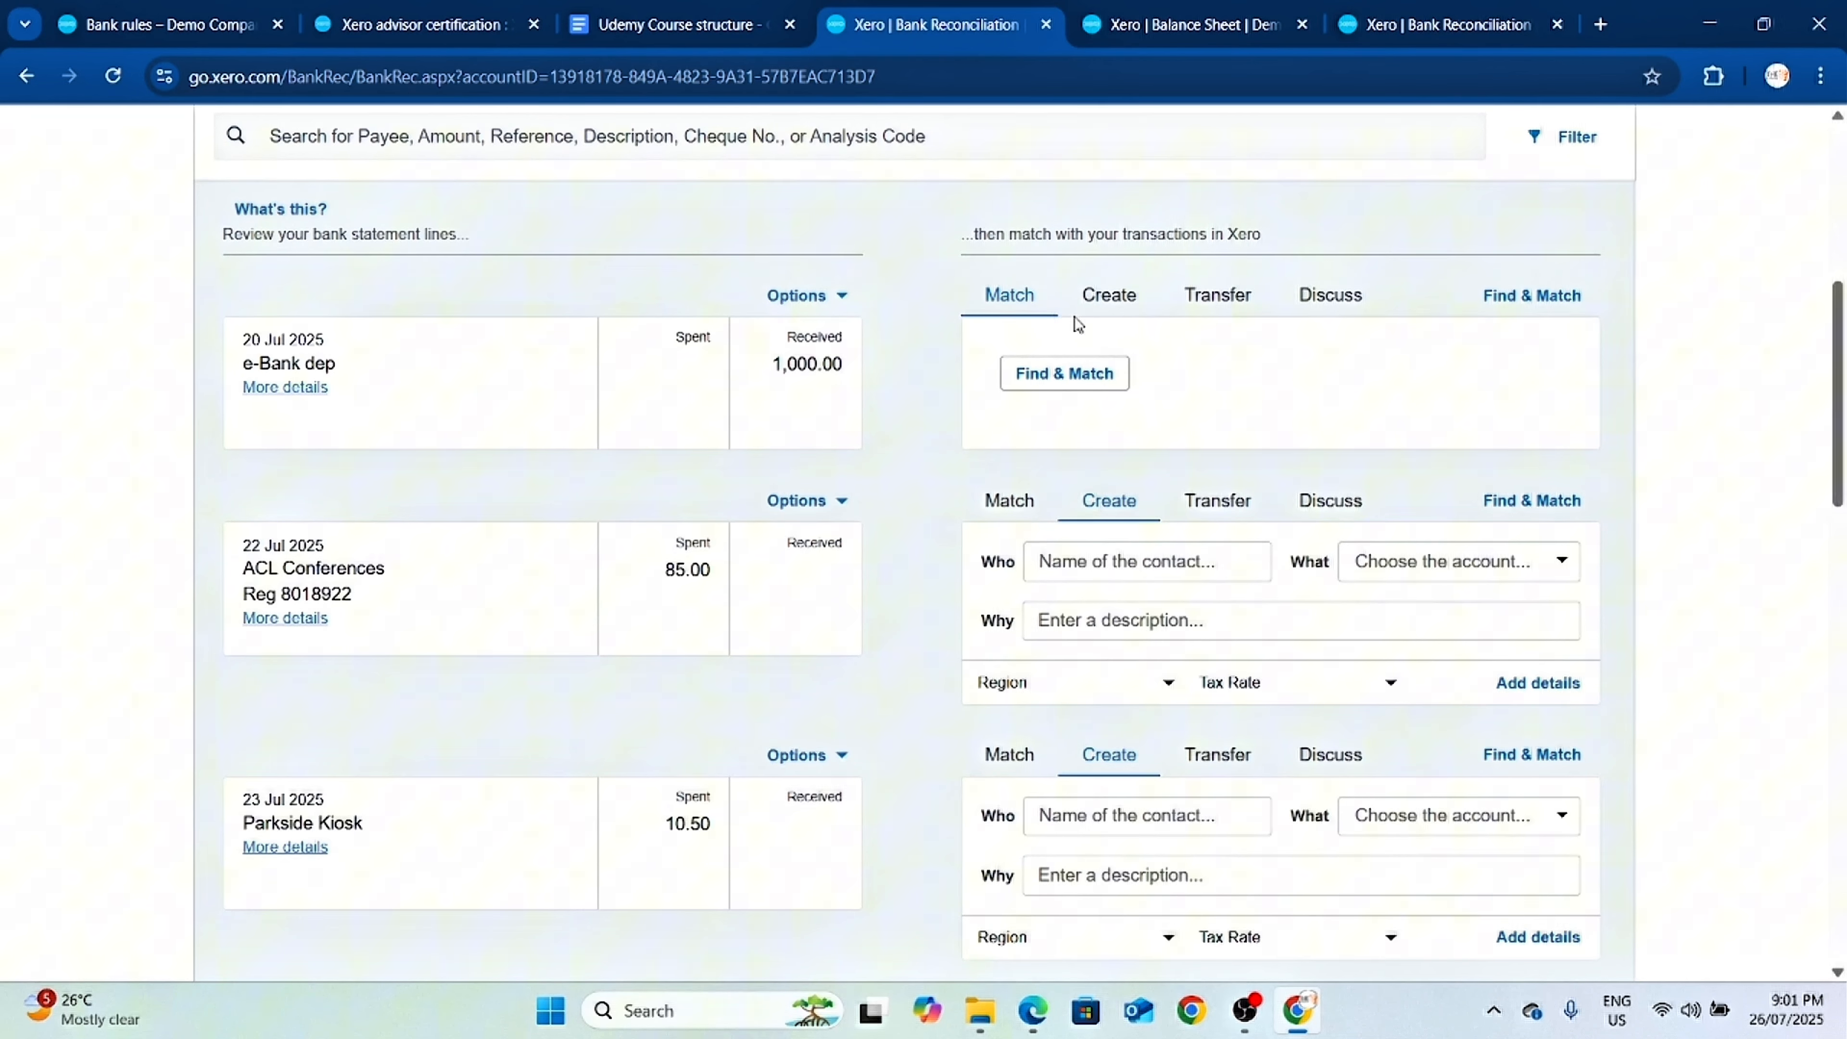
scroll(1074, 306, "up", 8)
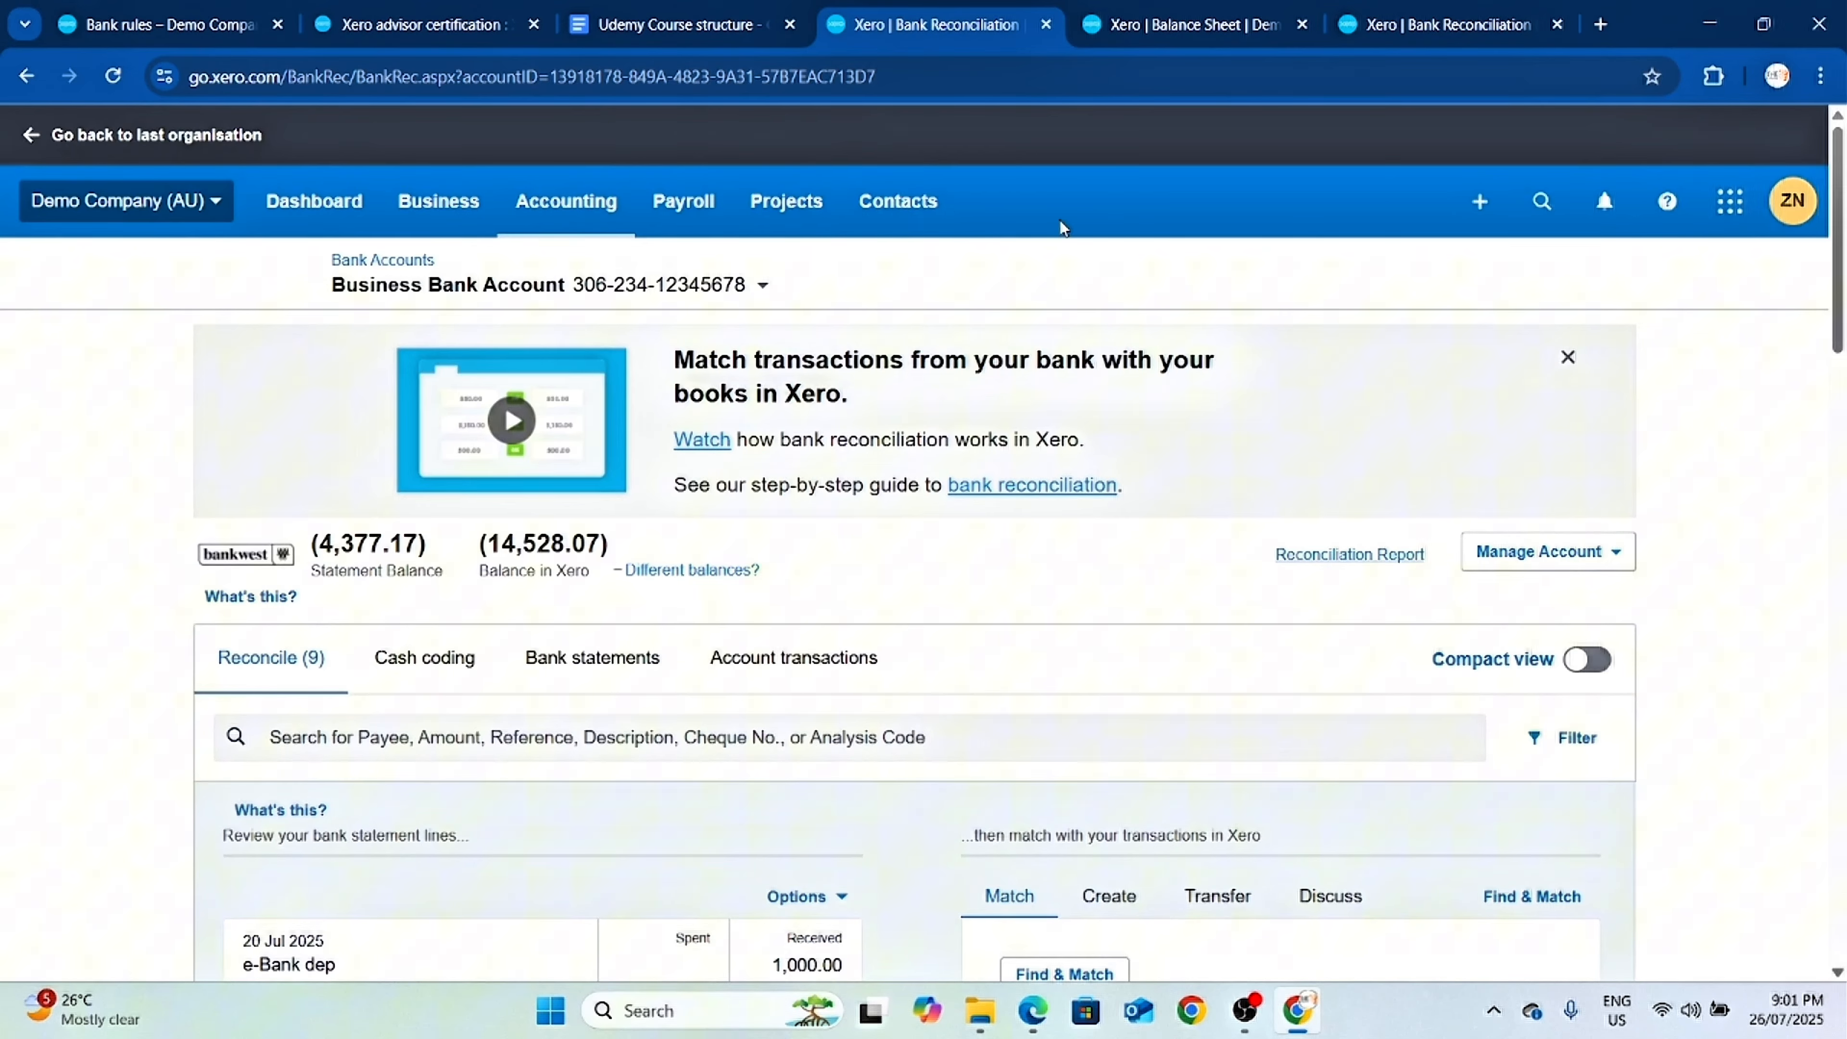
left_click(598, 204)
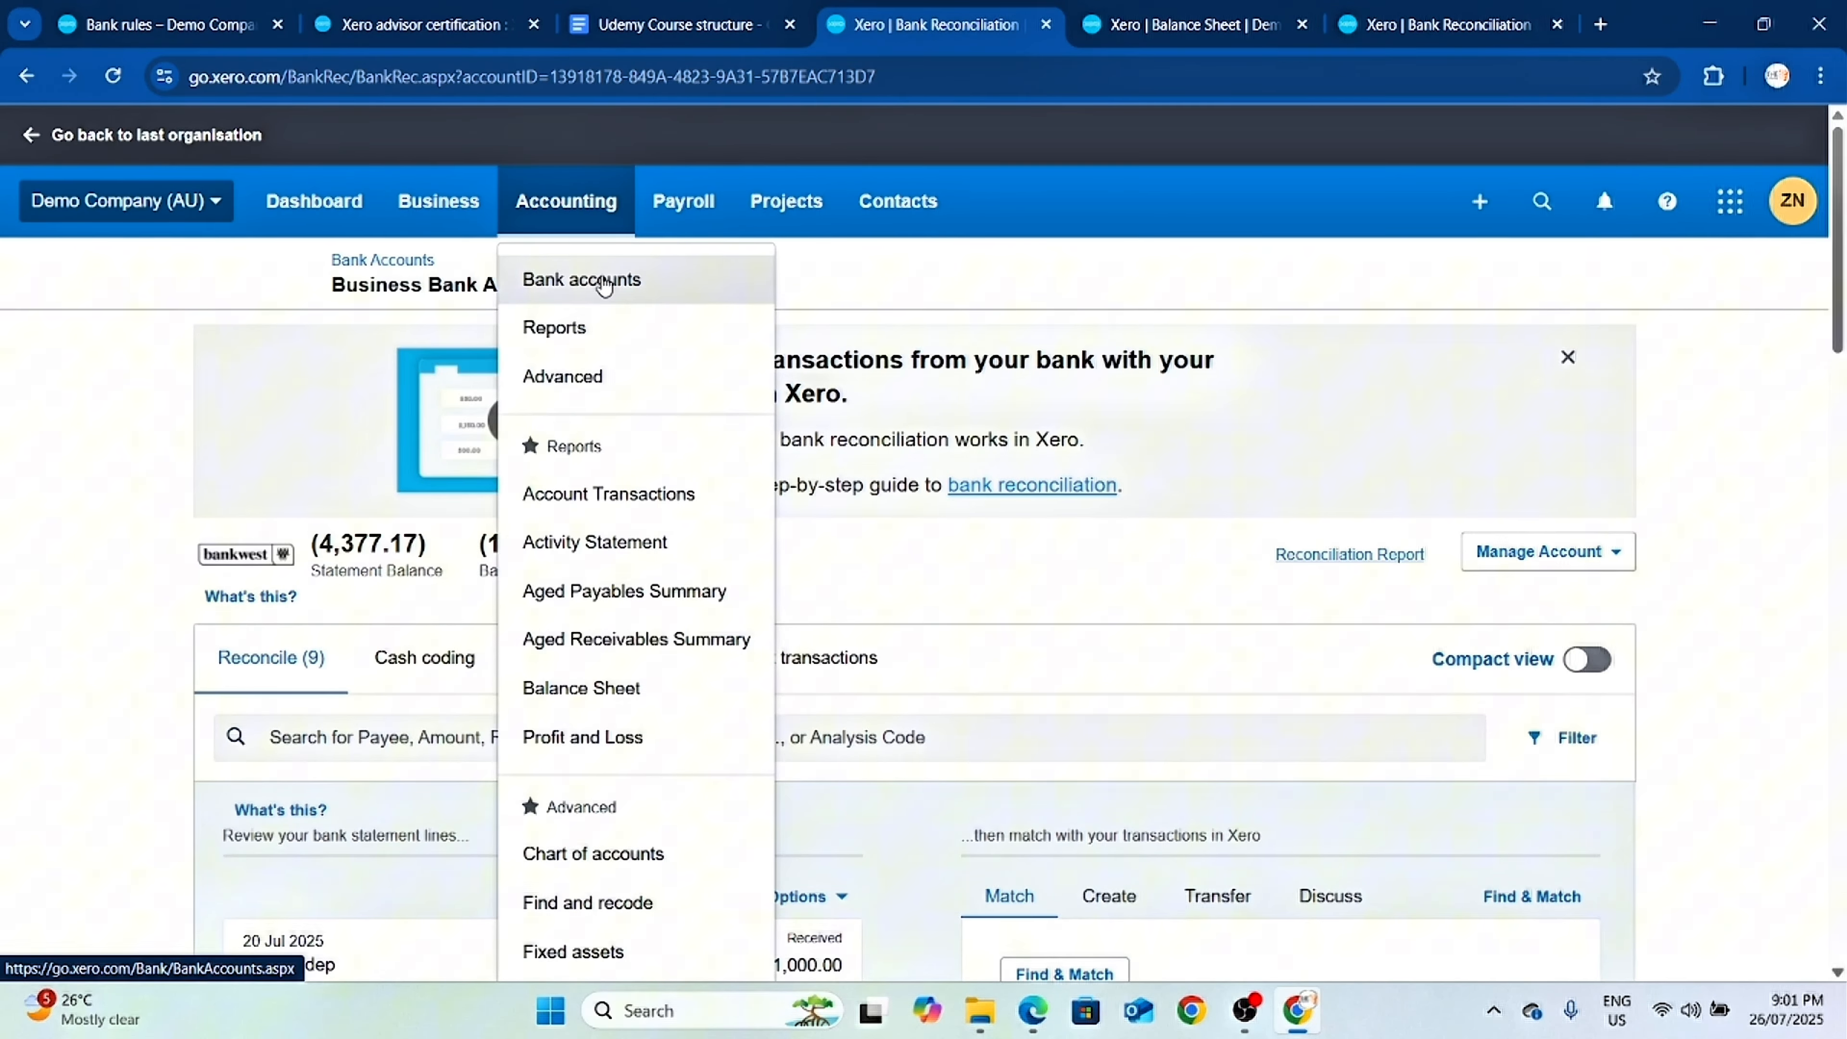
left_click(602, 283)
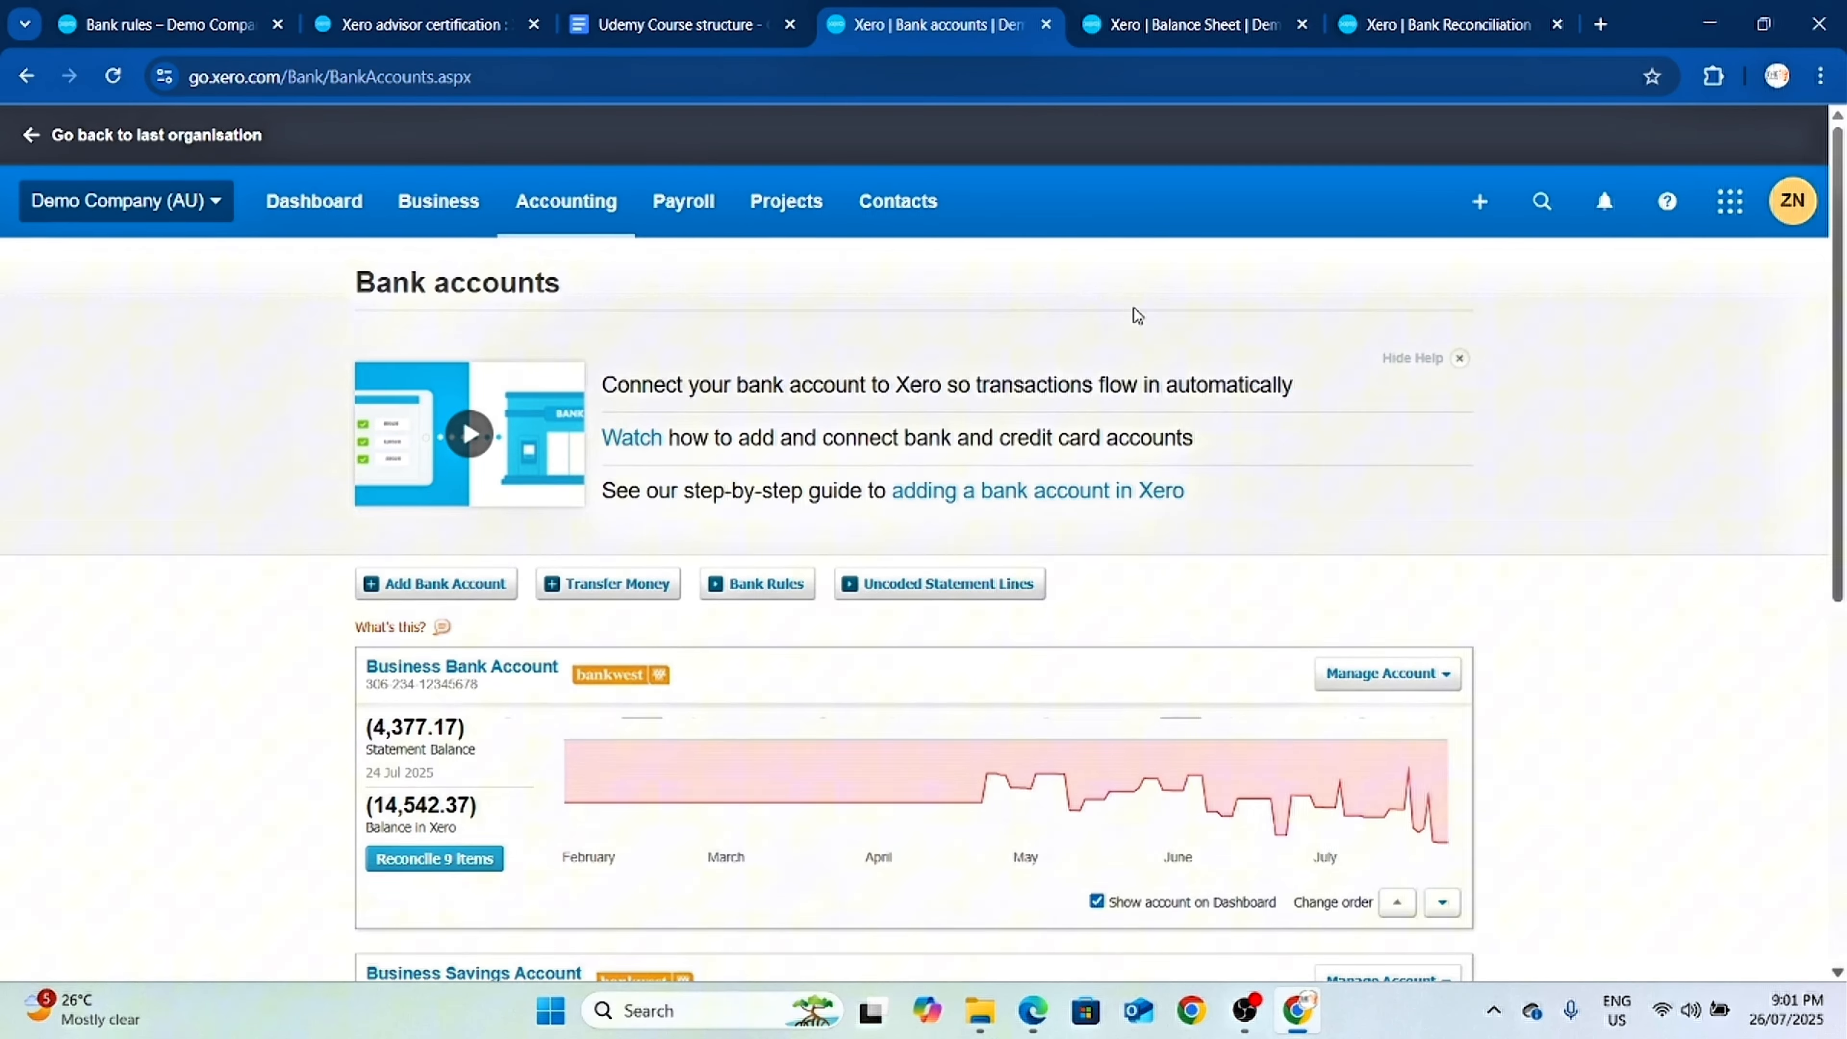
Open the Uncoded Statement Lines report and run it for all bank accounts from 1 Jun 2025 to 30 Jun 2025.
scroll(1094, 598, "down", 1)
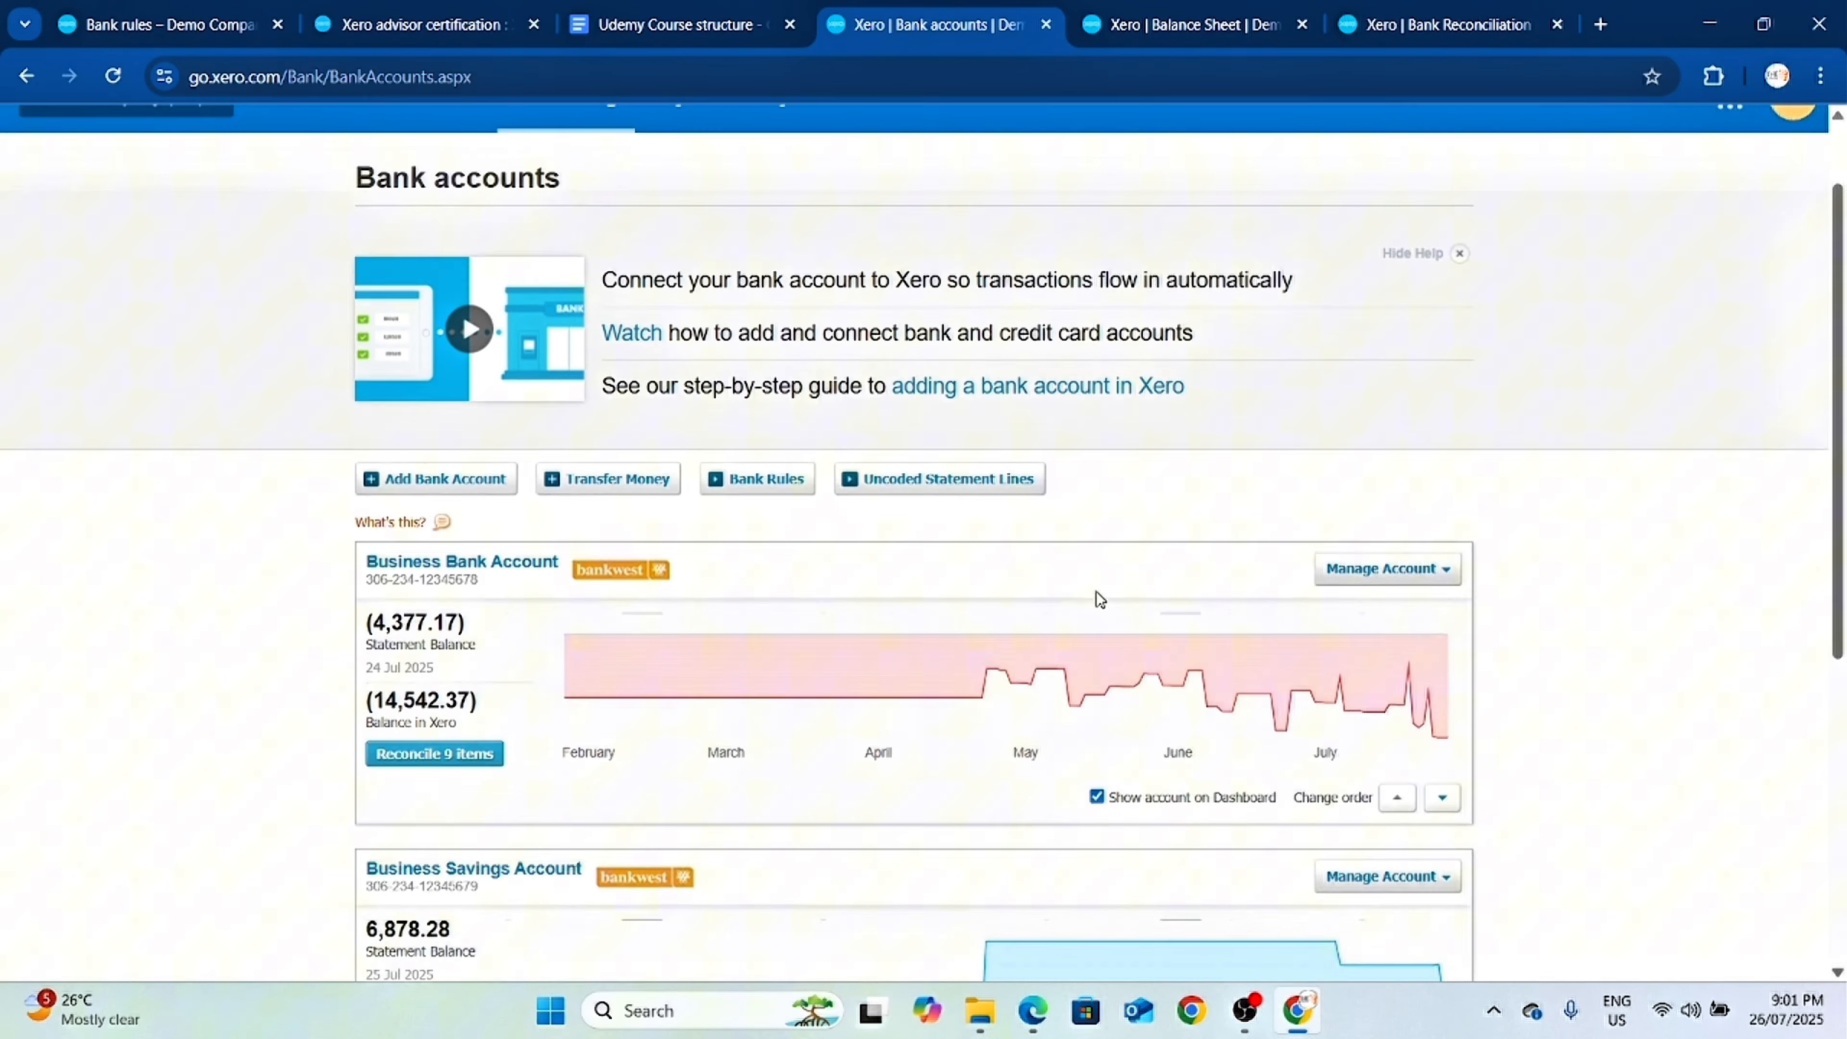
scroll(953, 582, "up", 1)
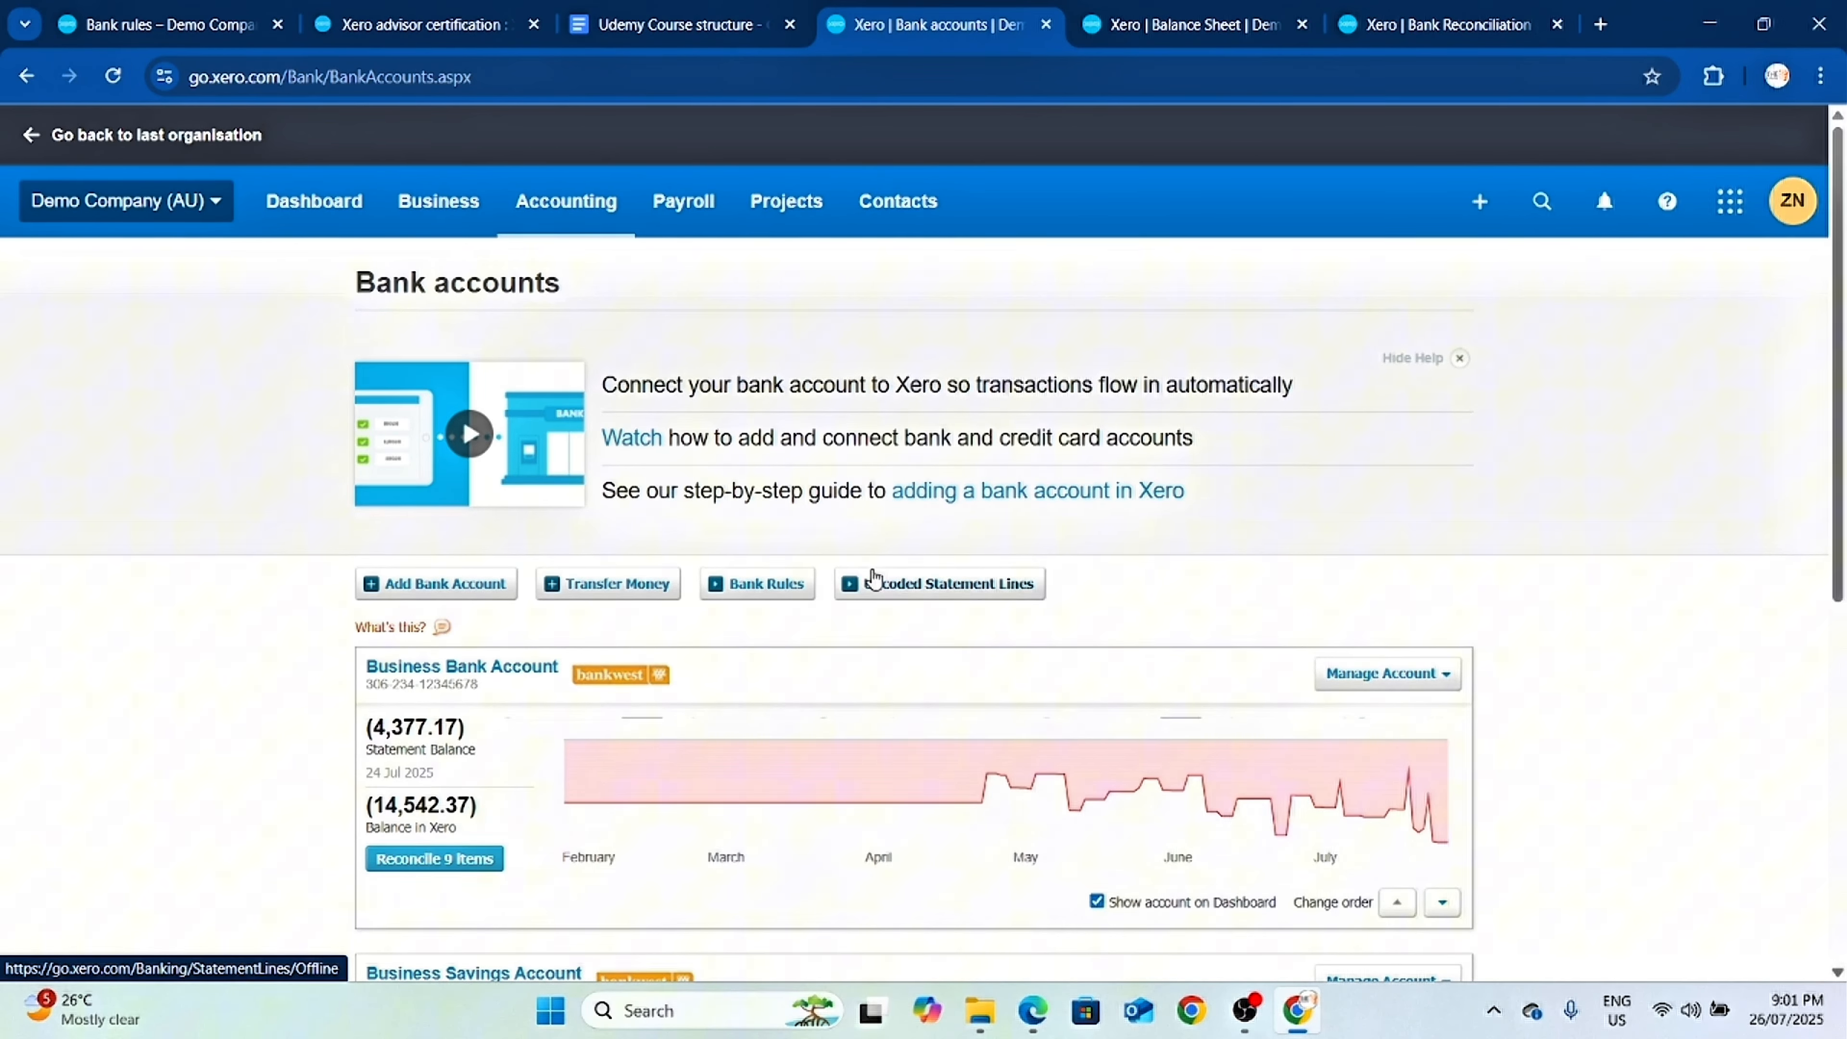
left_click(873, 584)
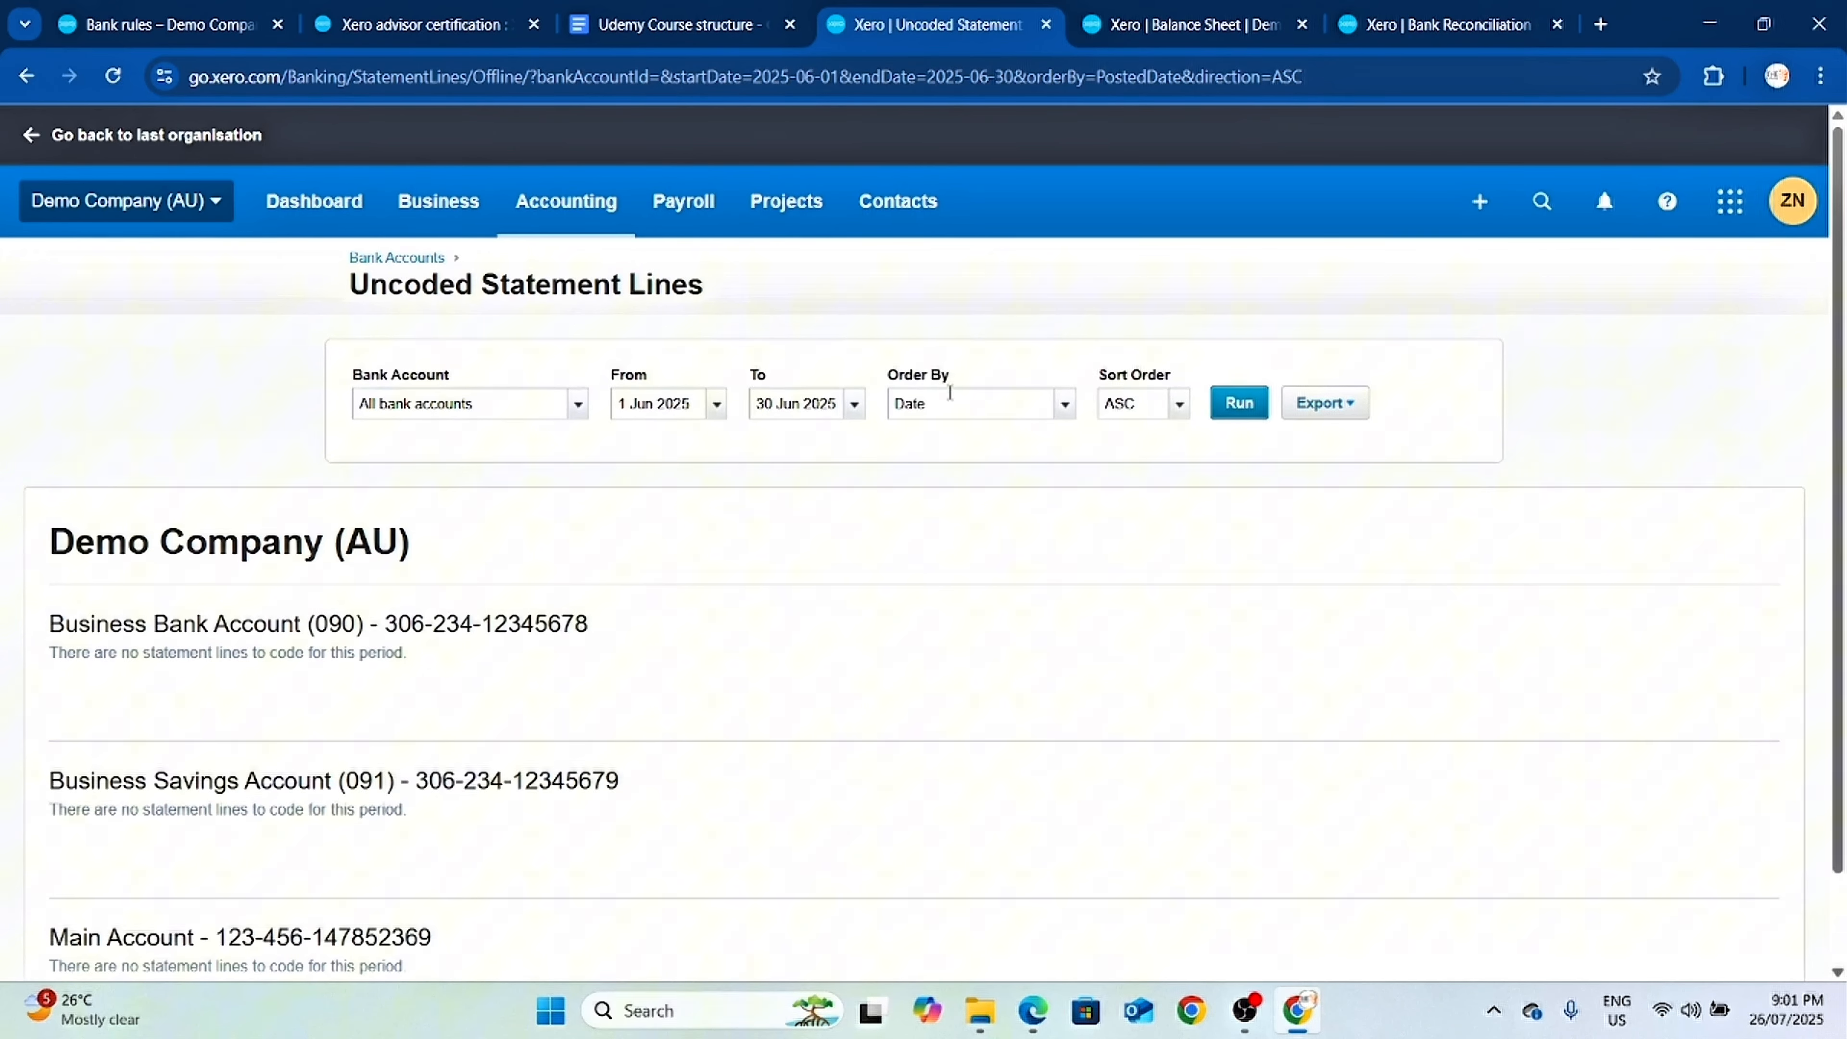
scroll(825, 520, "down", 2)
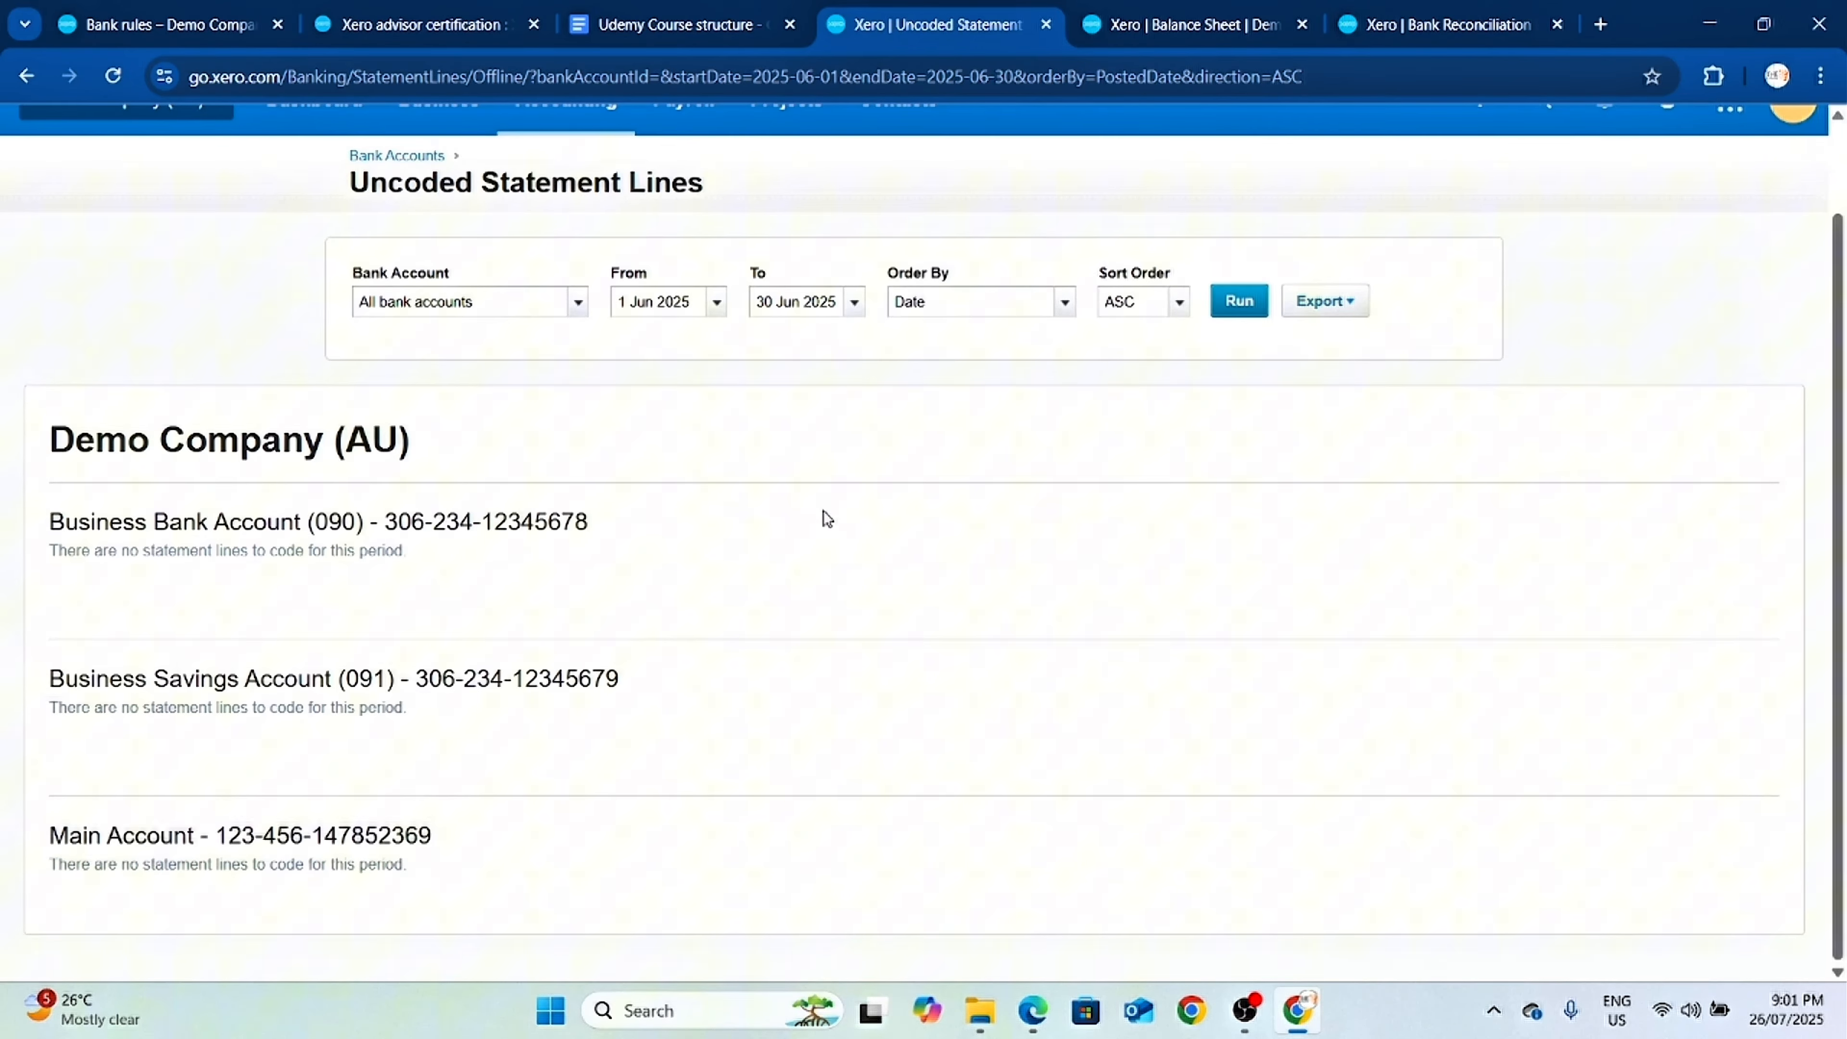
scroll(978, 441, "up", 3)
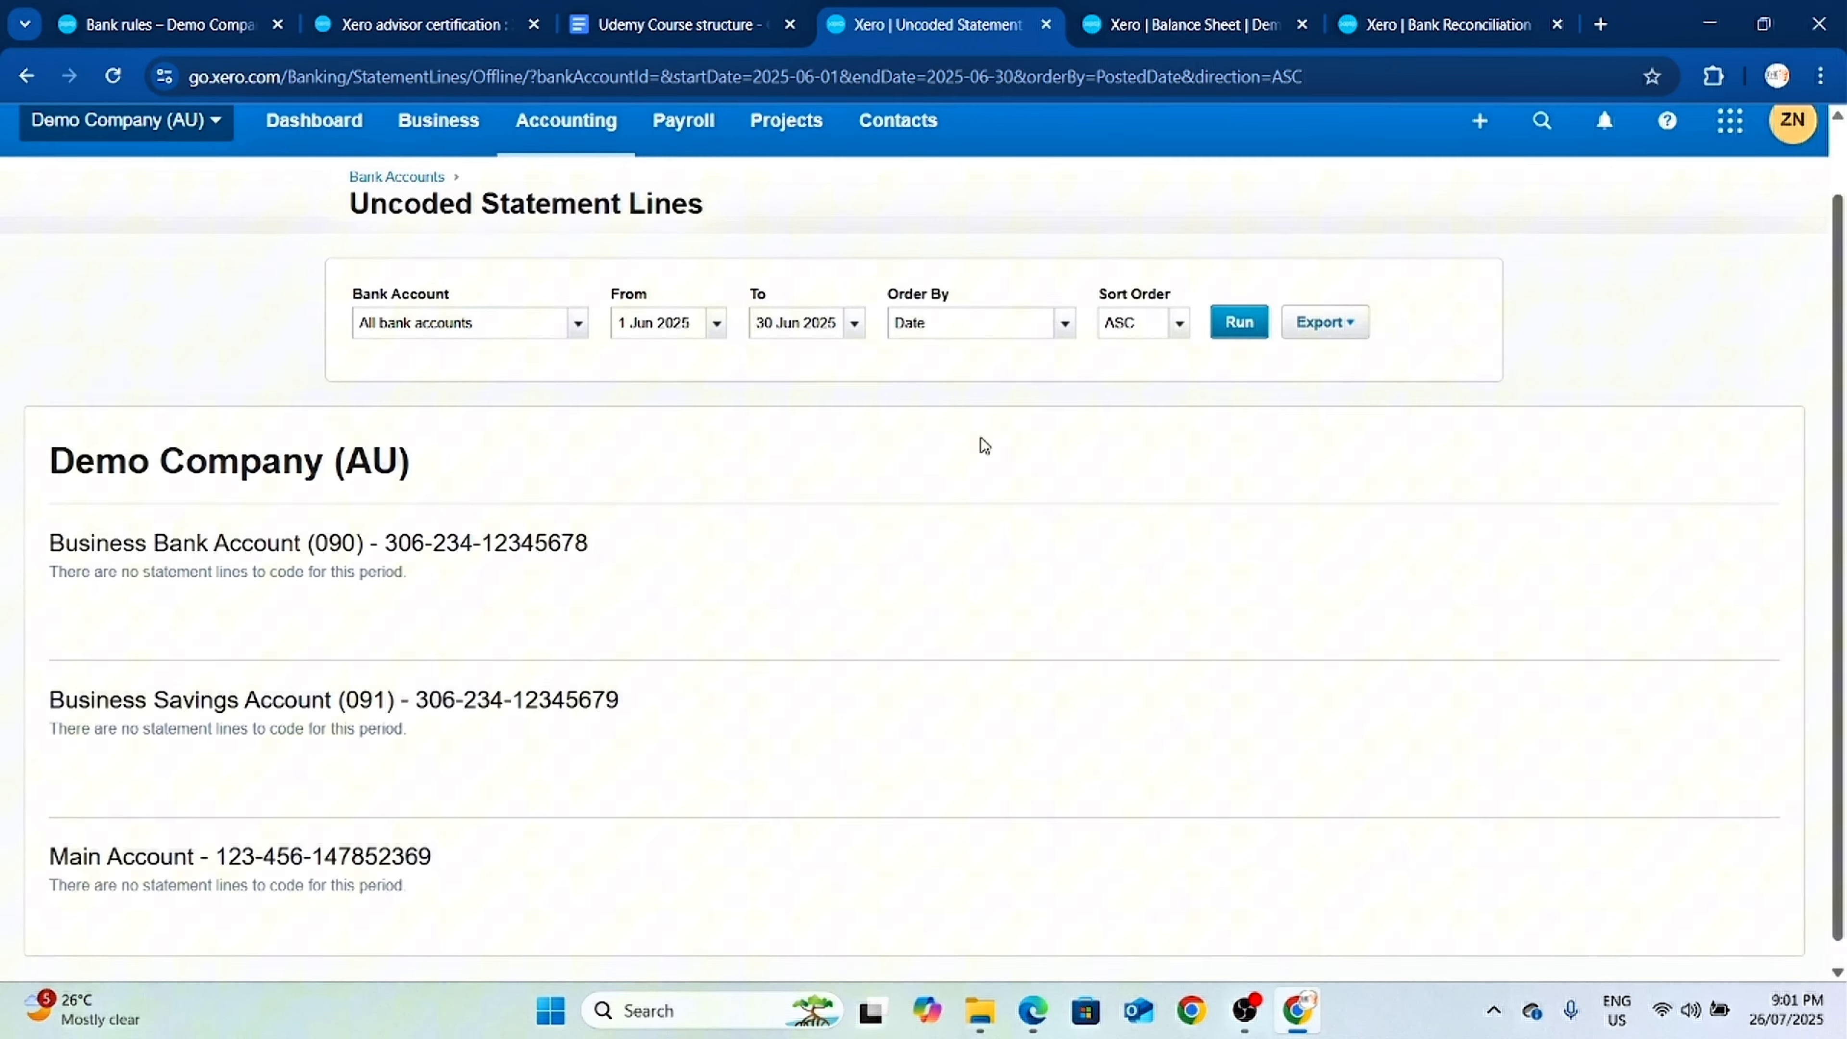
left_click(1239, 402)
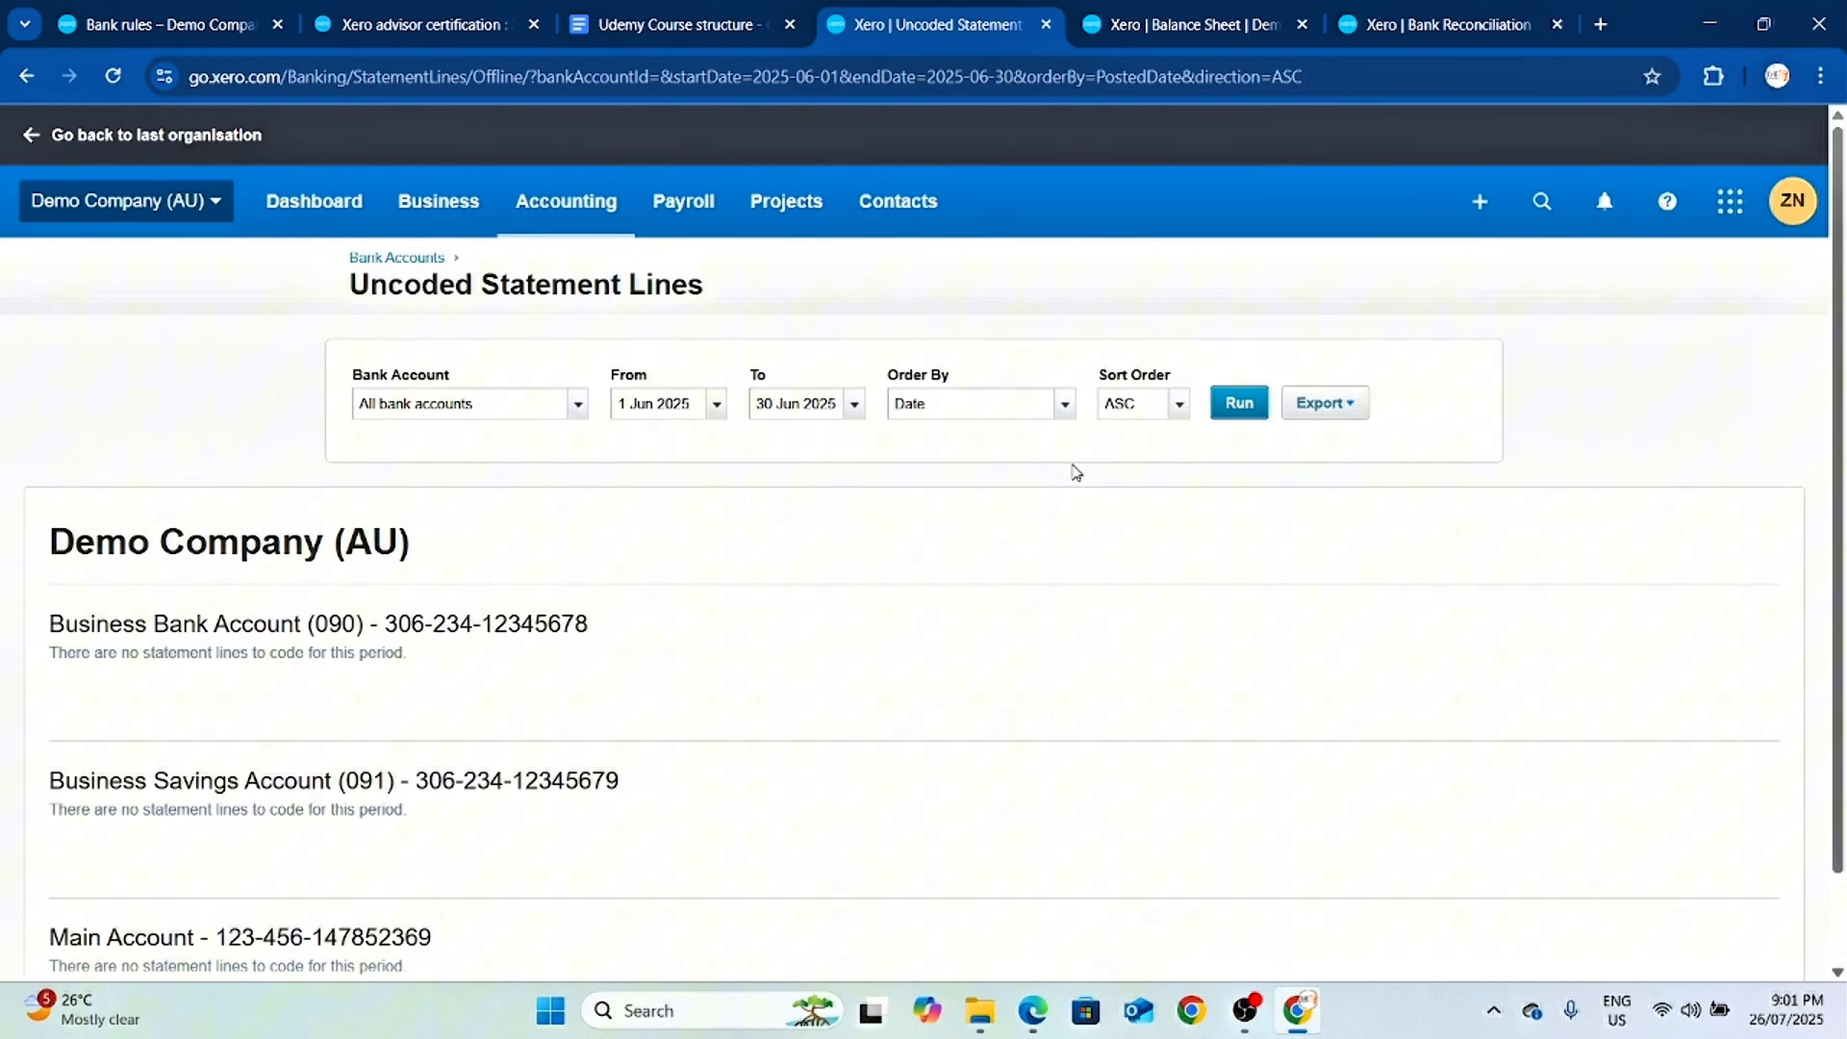
scroll(1064, 455, "down", 2)
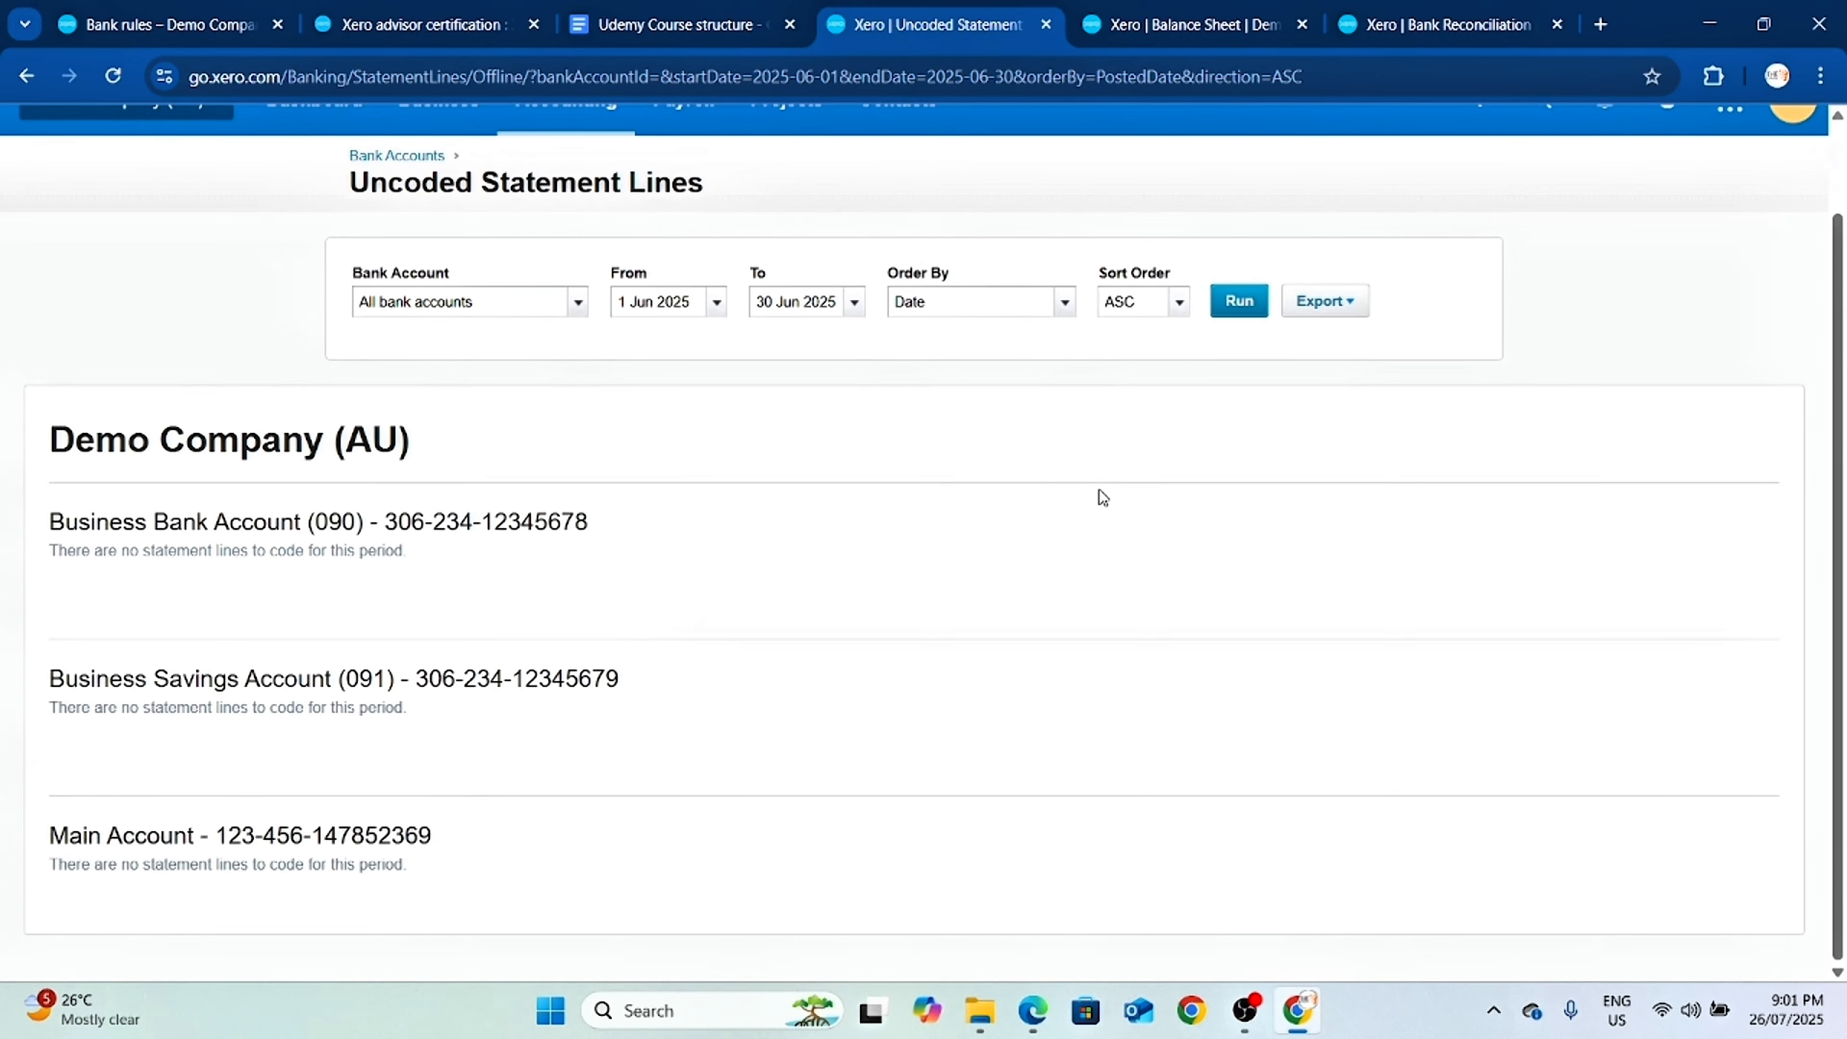
Change the report's end date to 31 Jul 2025 and rerun it.
left_click(854, 303)
left_click(1124, 341)
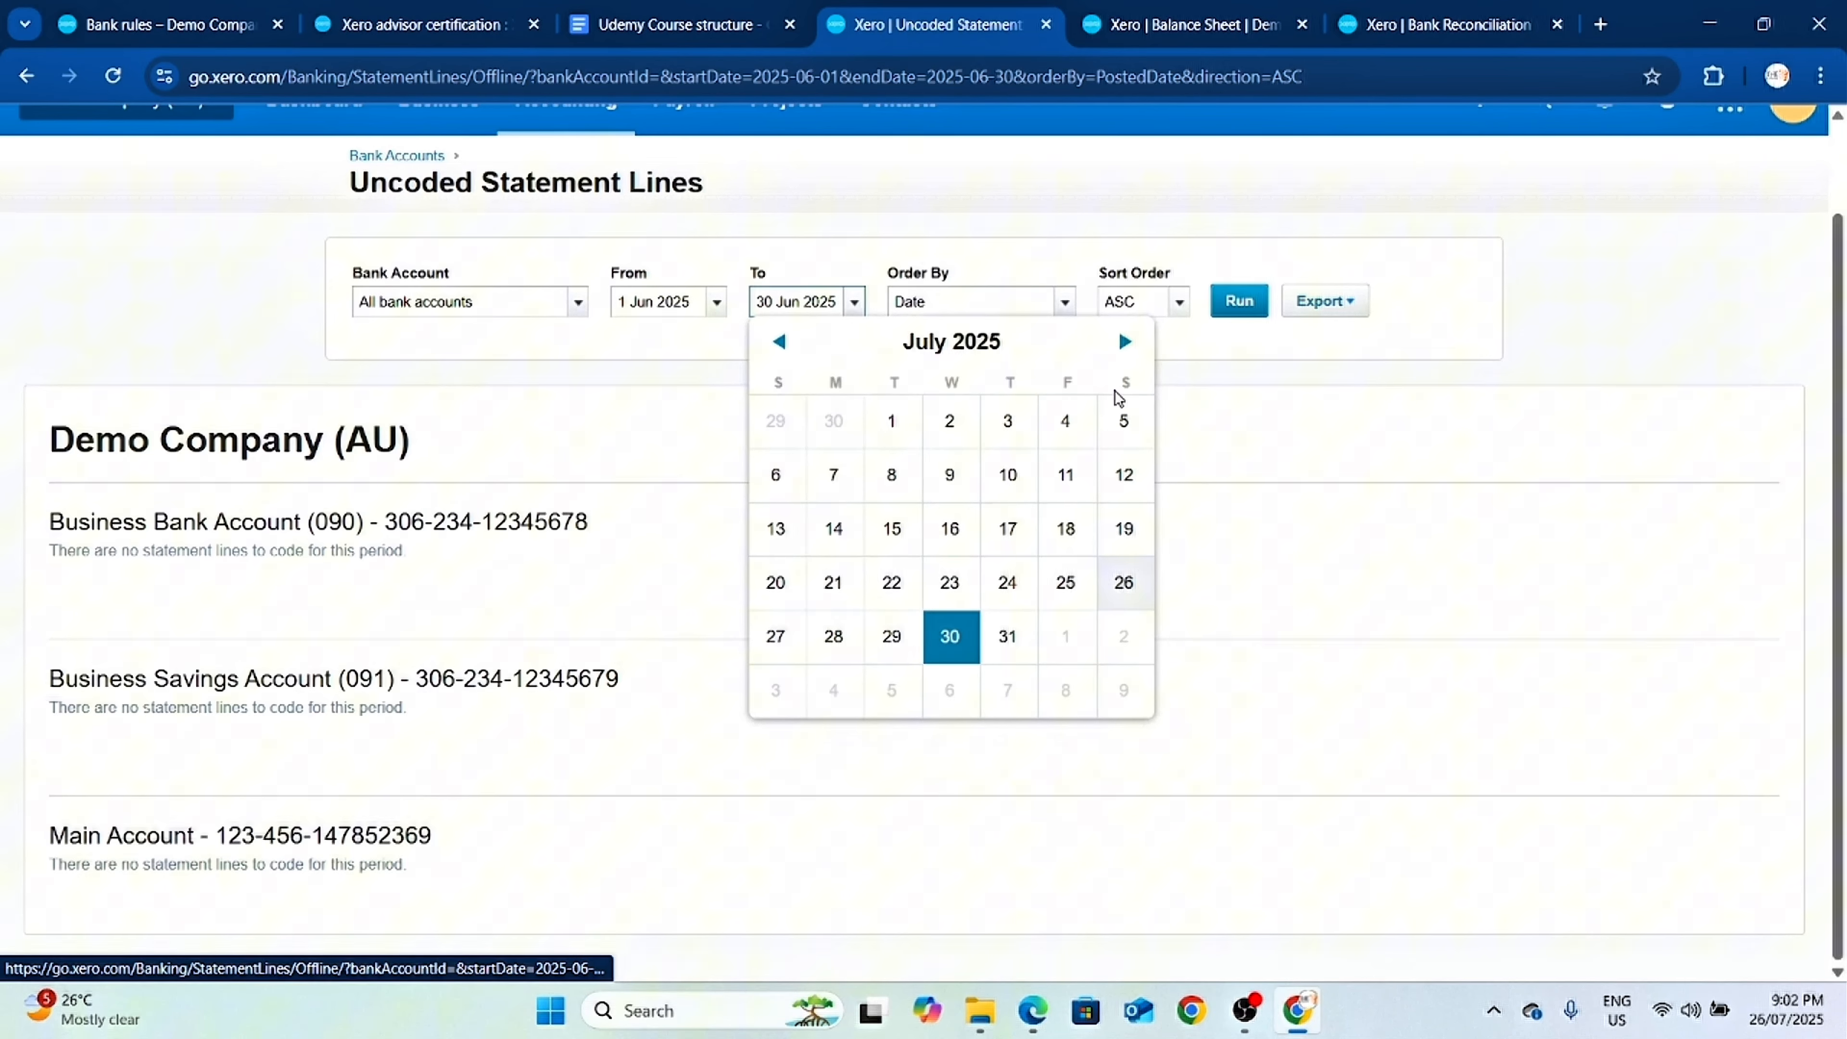
left_click(1006, 636)
left_click(1239, 301)
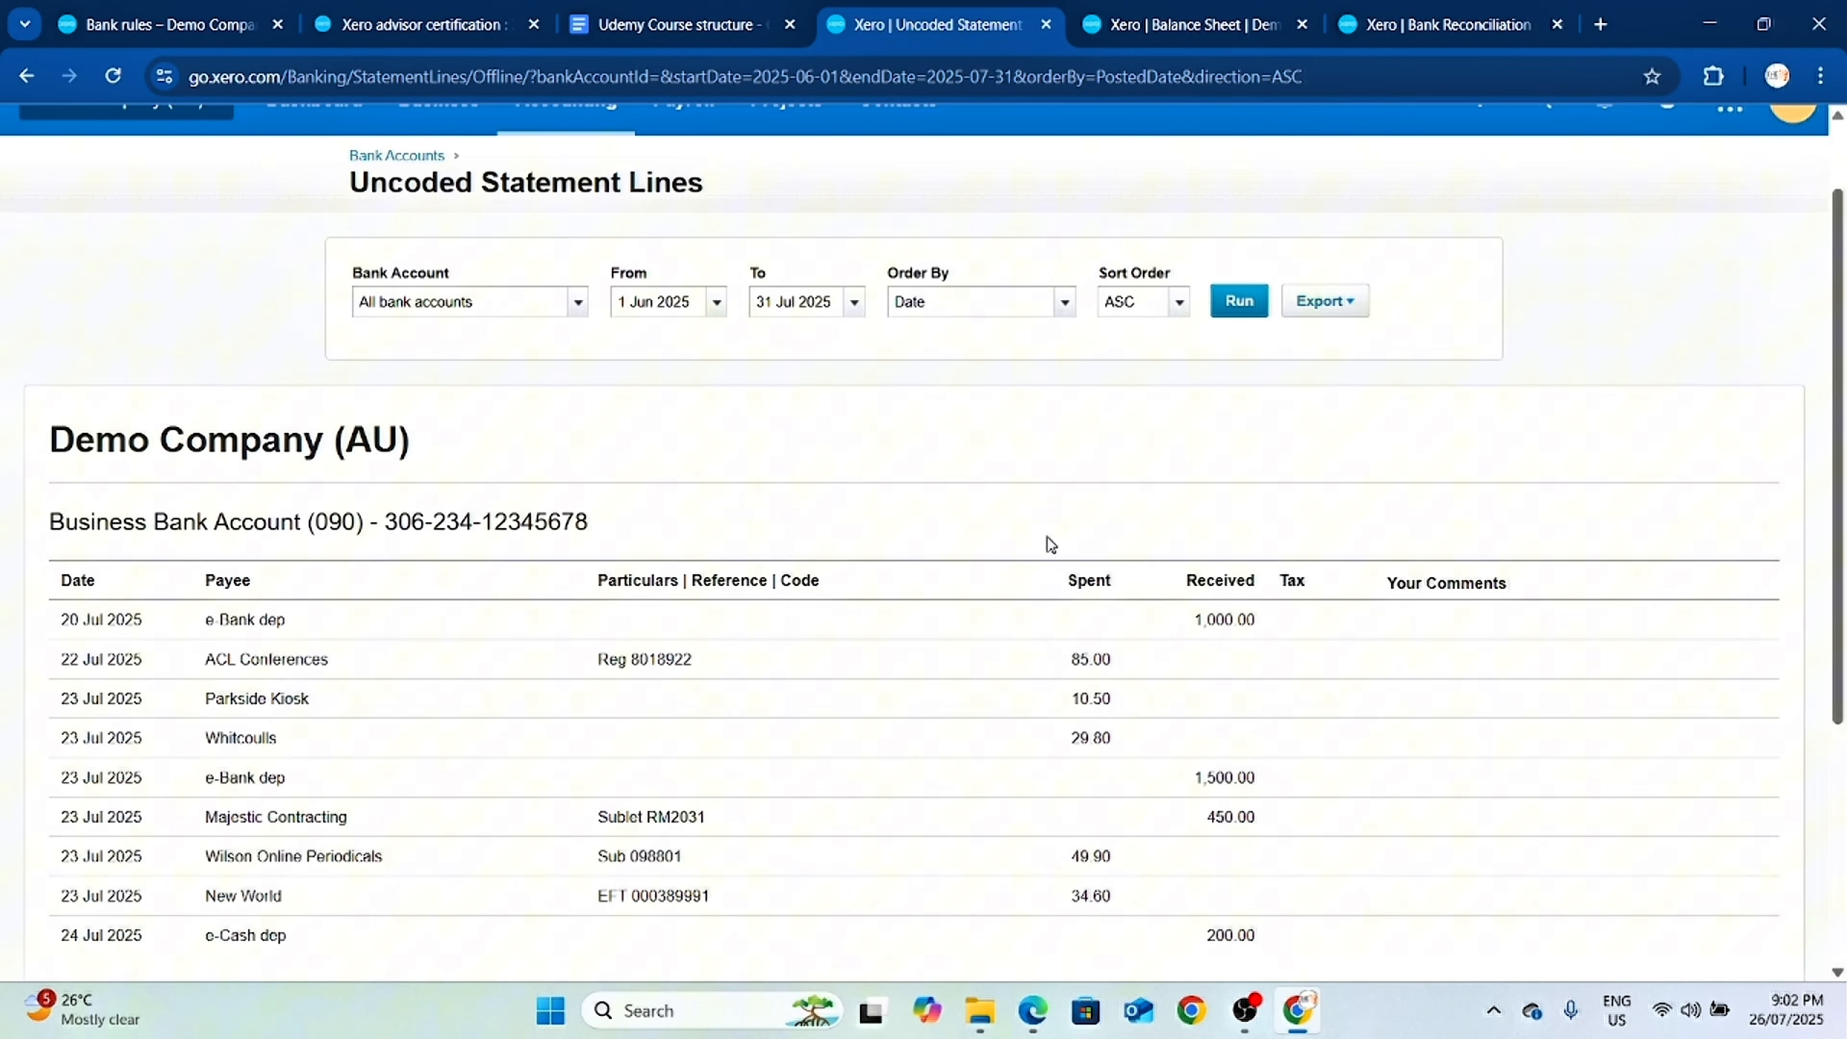
Review the uncoded statement lines of each bank account, including their payees, references, amounts and comments column.
scroll(1091, 546, "down", 5)
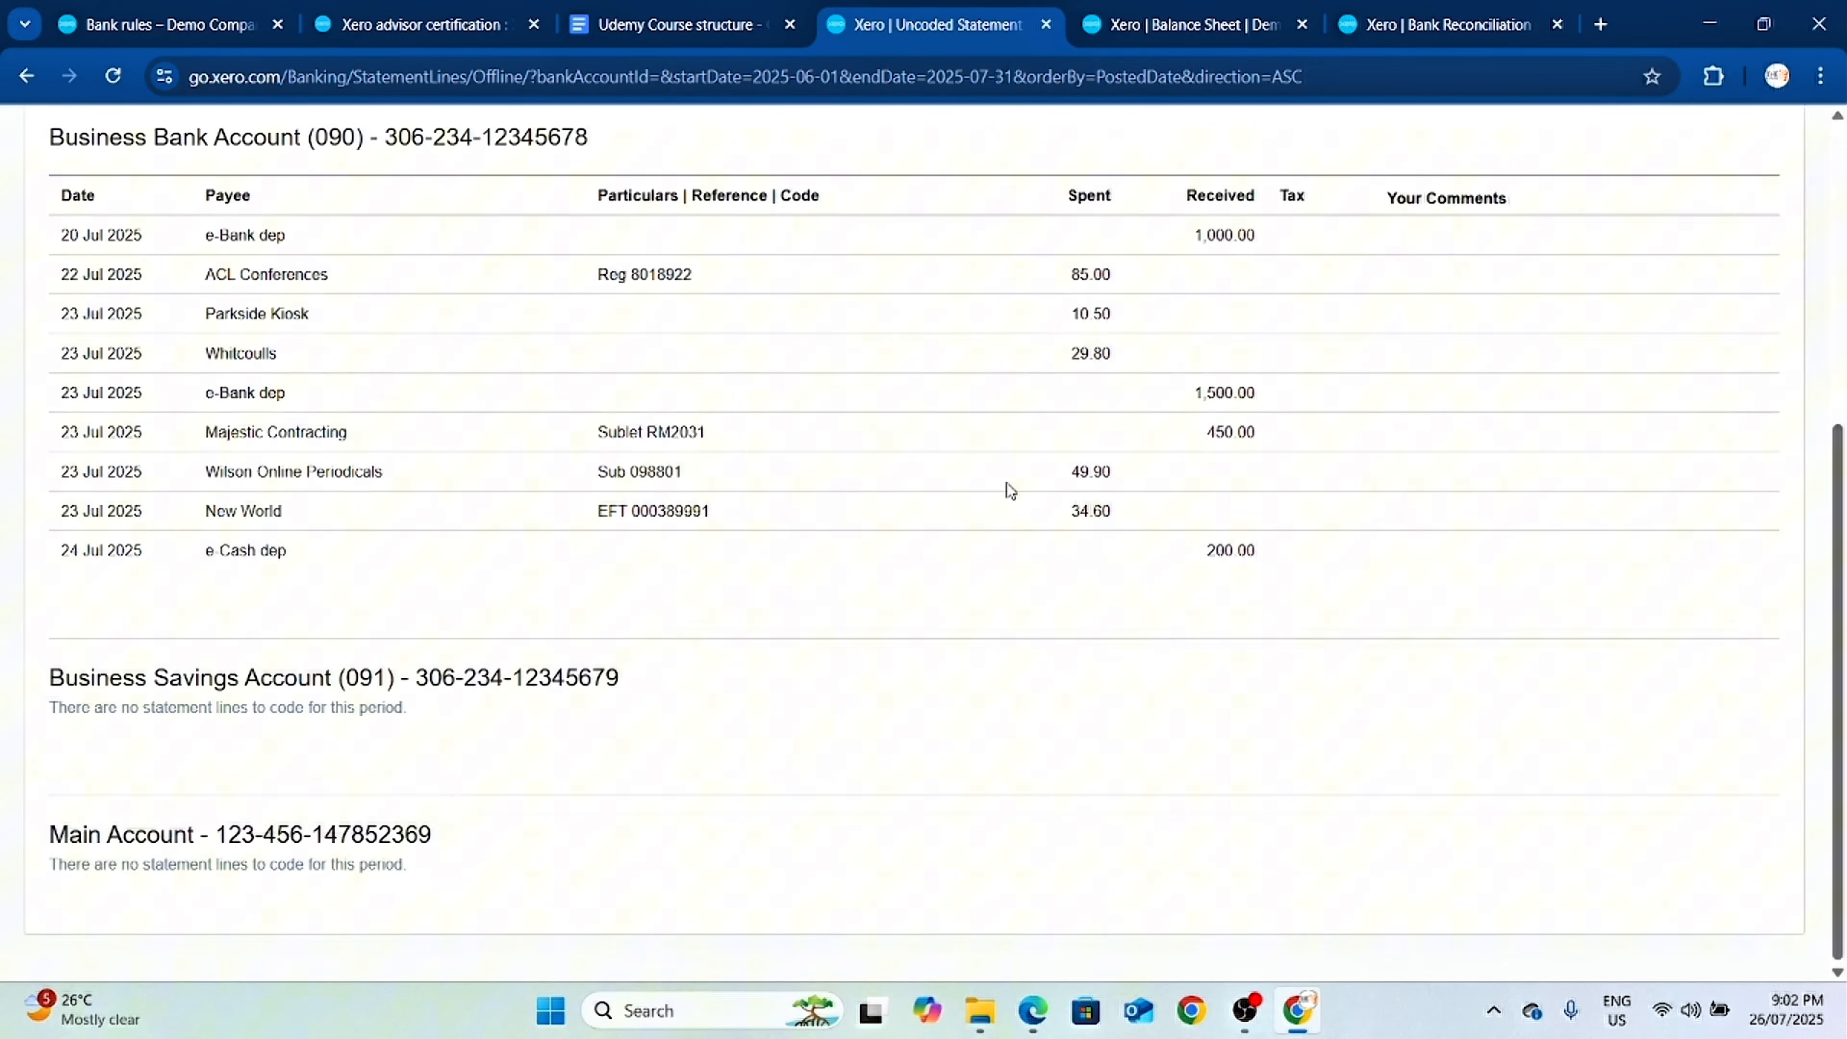
scroll(1018, 484, "up", 6)
scroll(920, 577, "down", 5)
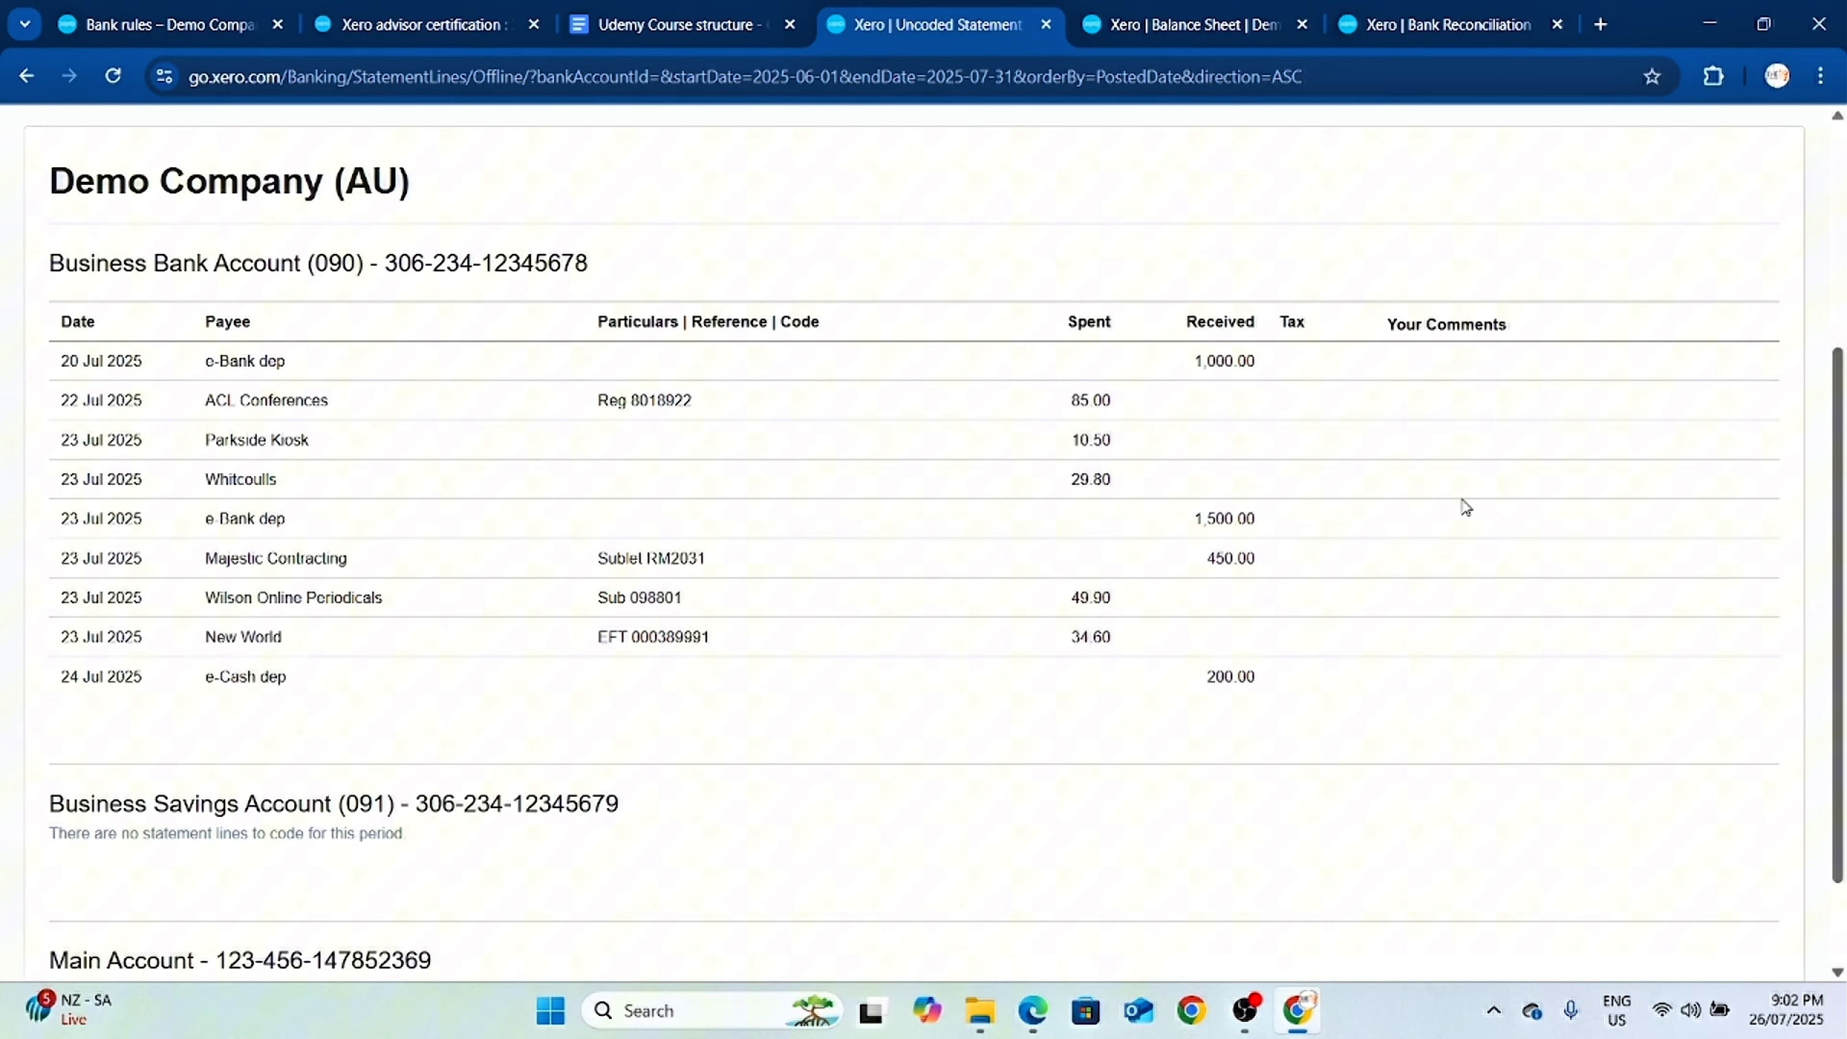
scroll(1419, 437, "down", 2)
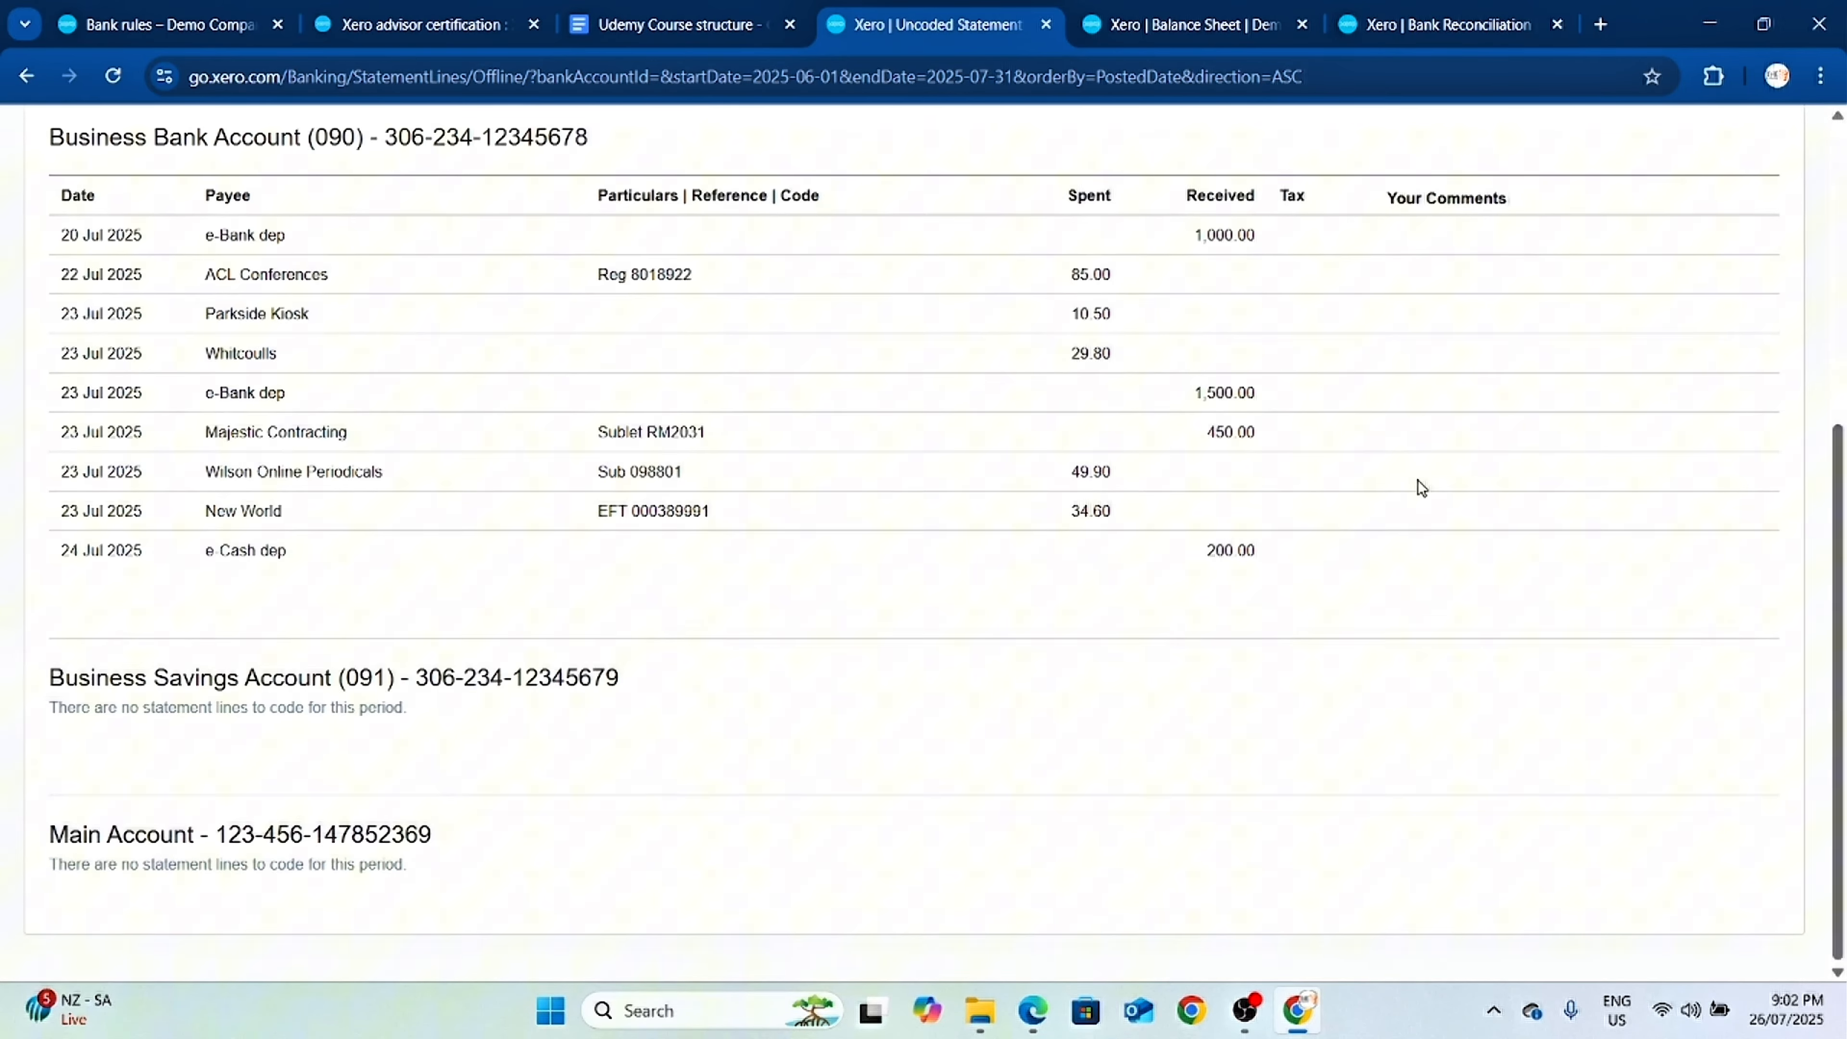
scroll(1440, 451, "up", 7)
scroll(491, 655, "down", 5)
scroll(470, 363, "up", 3)
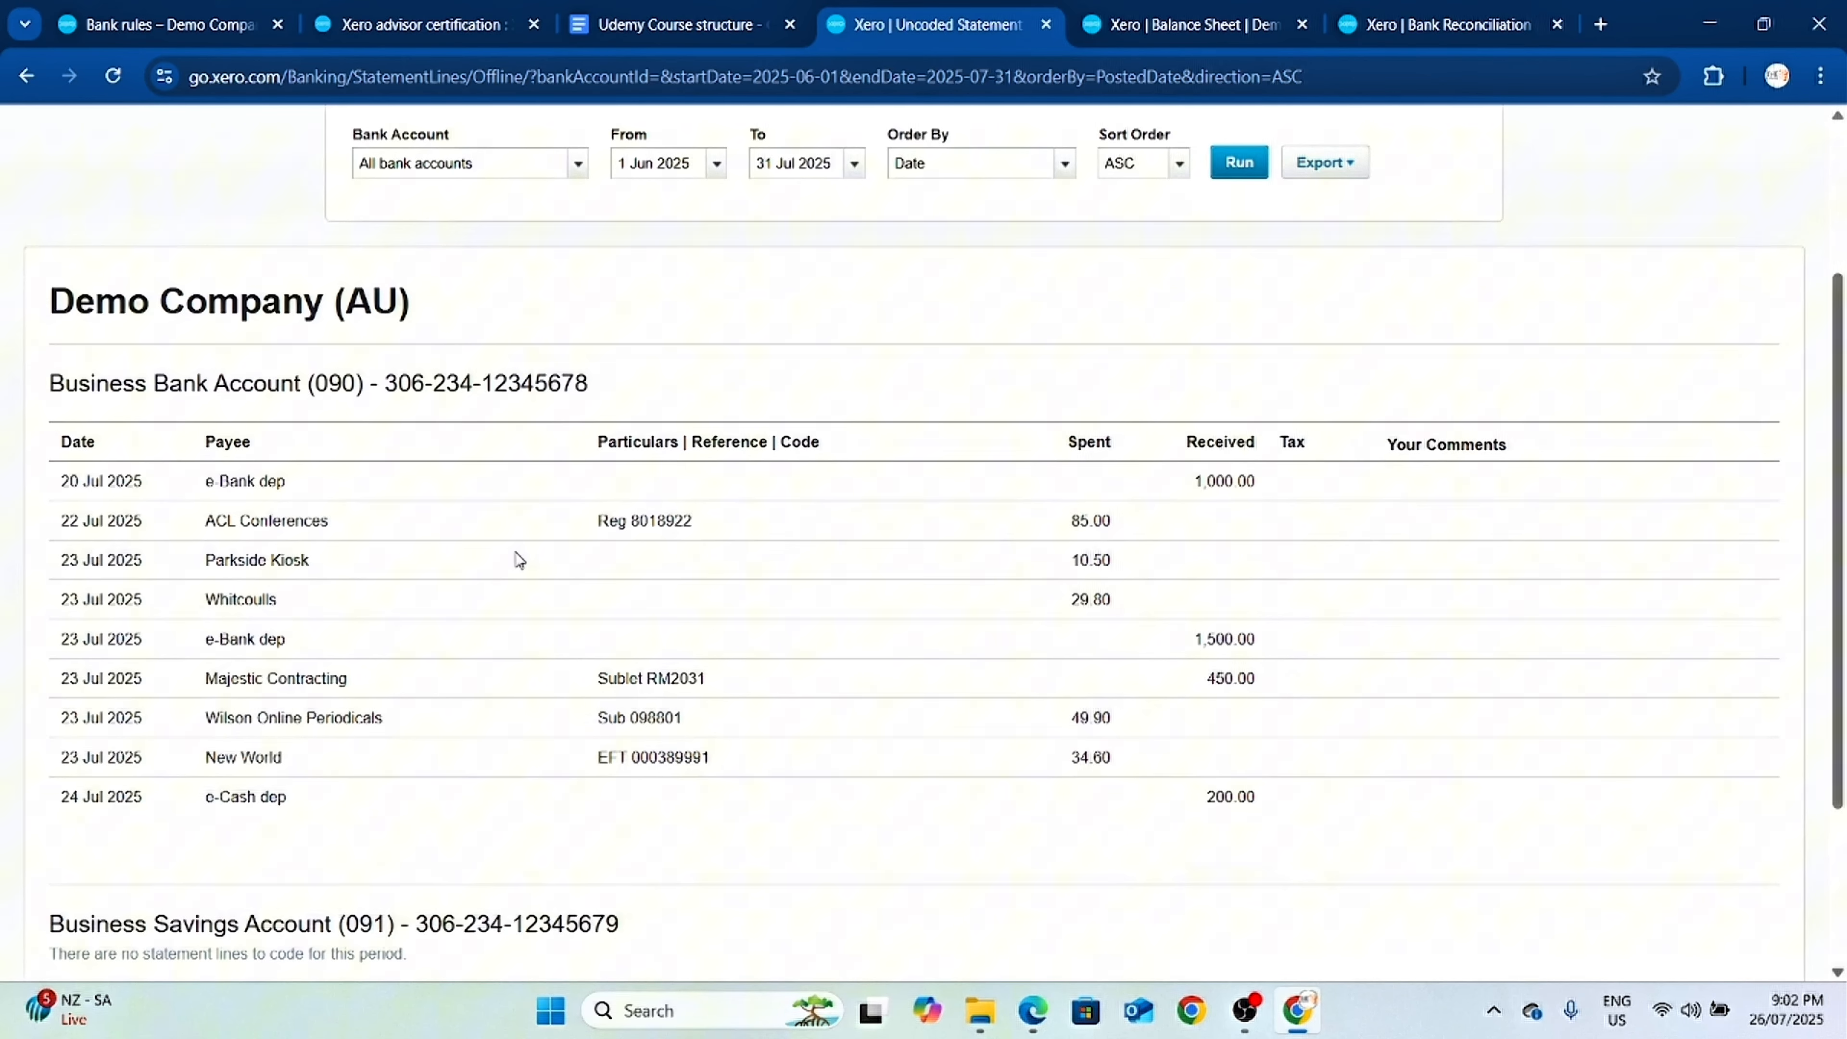
Finish checking the uncoded statement lines and return to the list of bank accounts.
scroll(695, 604, "down", 3)
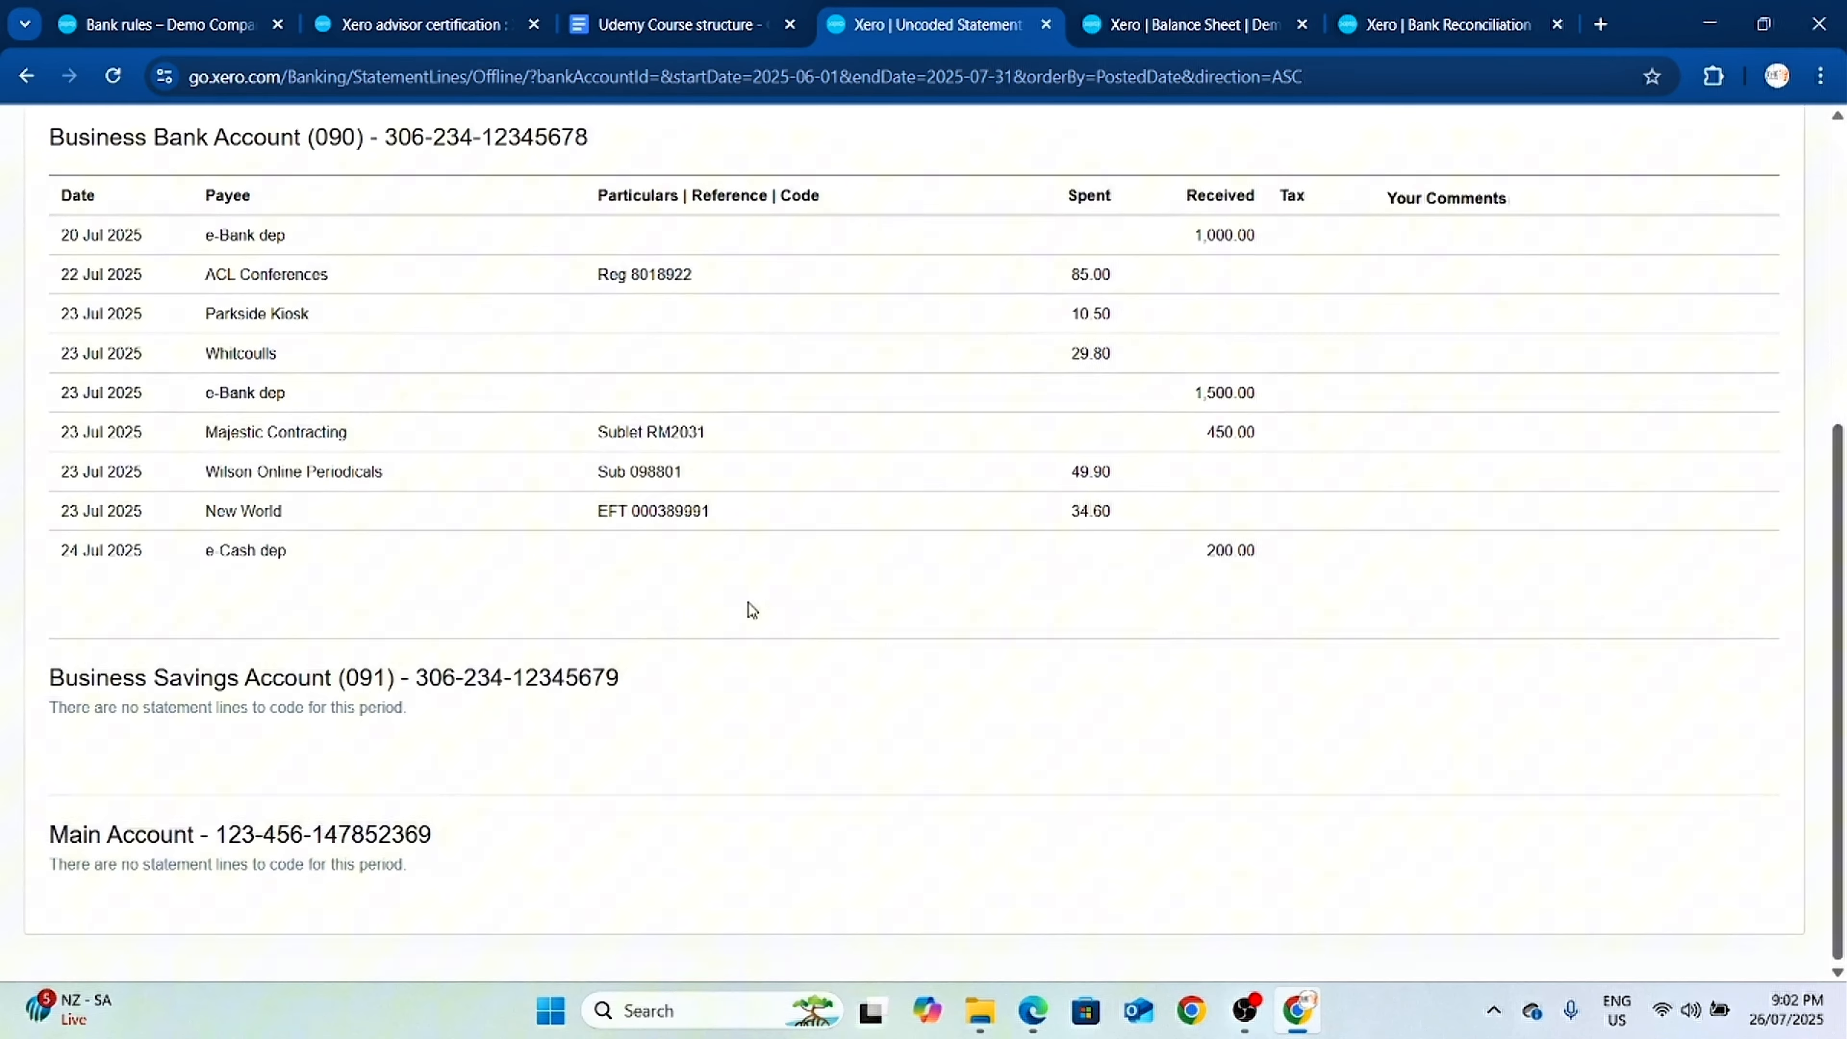
scroll(747, 601, "up", 6)
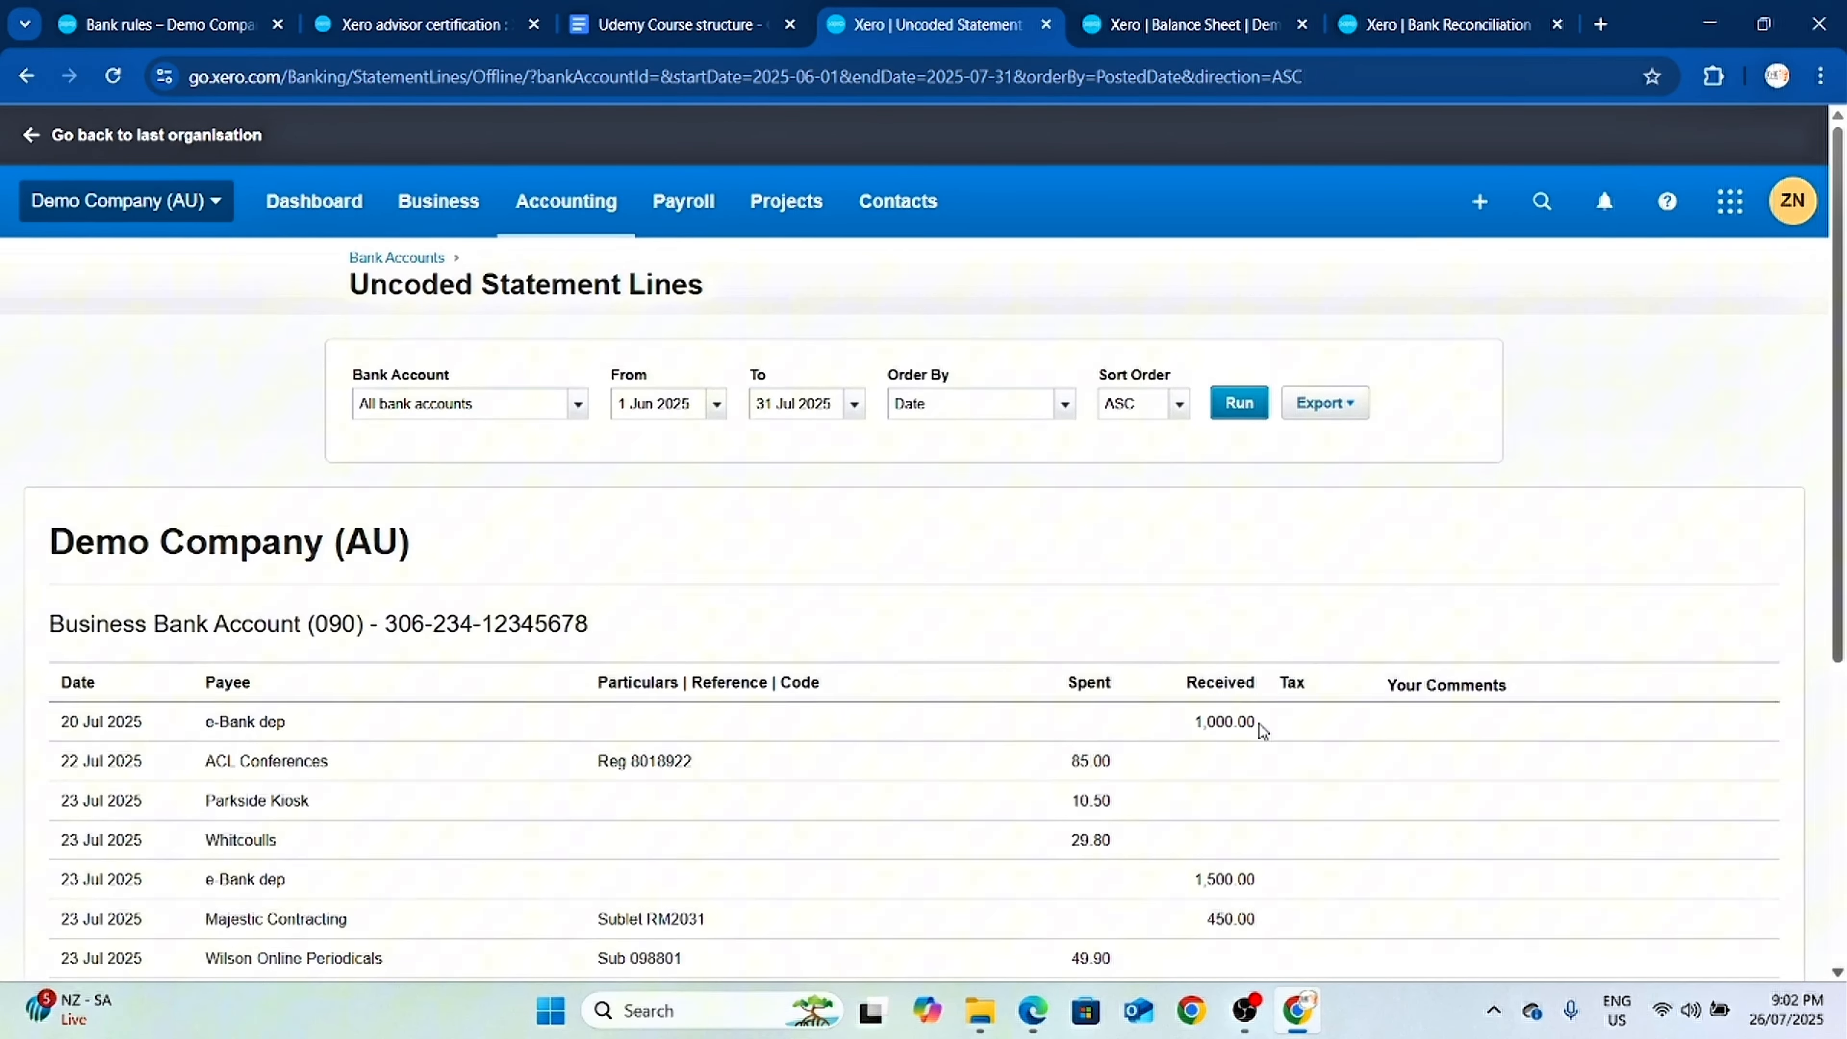
left_click(448, 259)
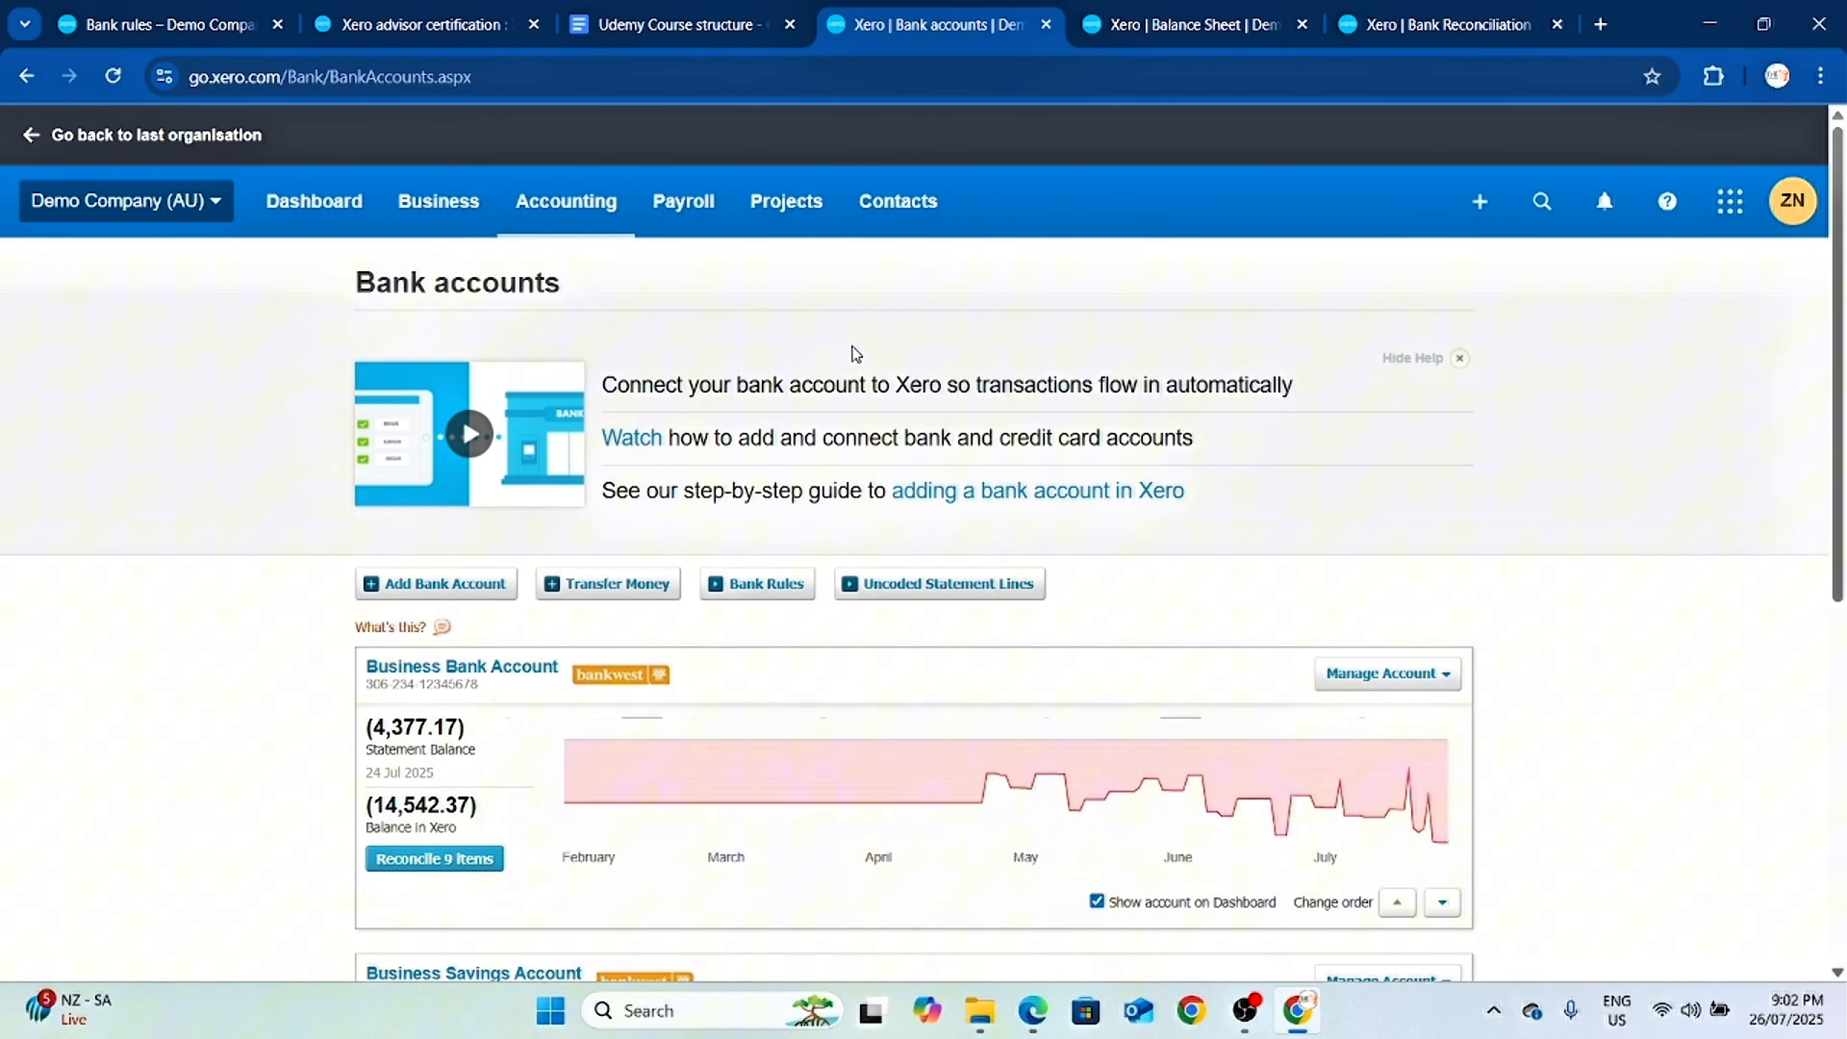
scroll(538, 611, "down", 2)
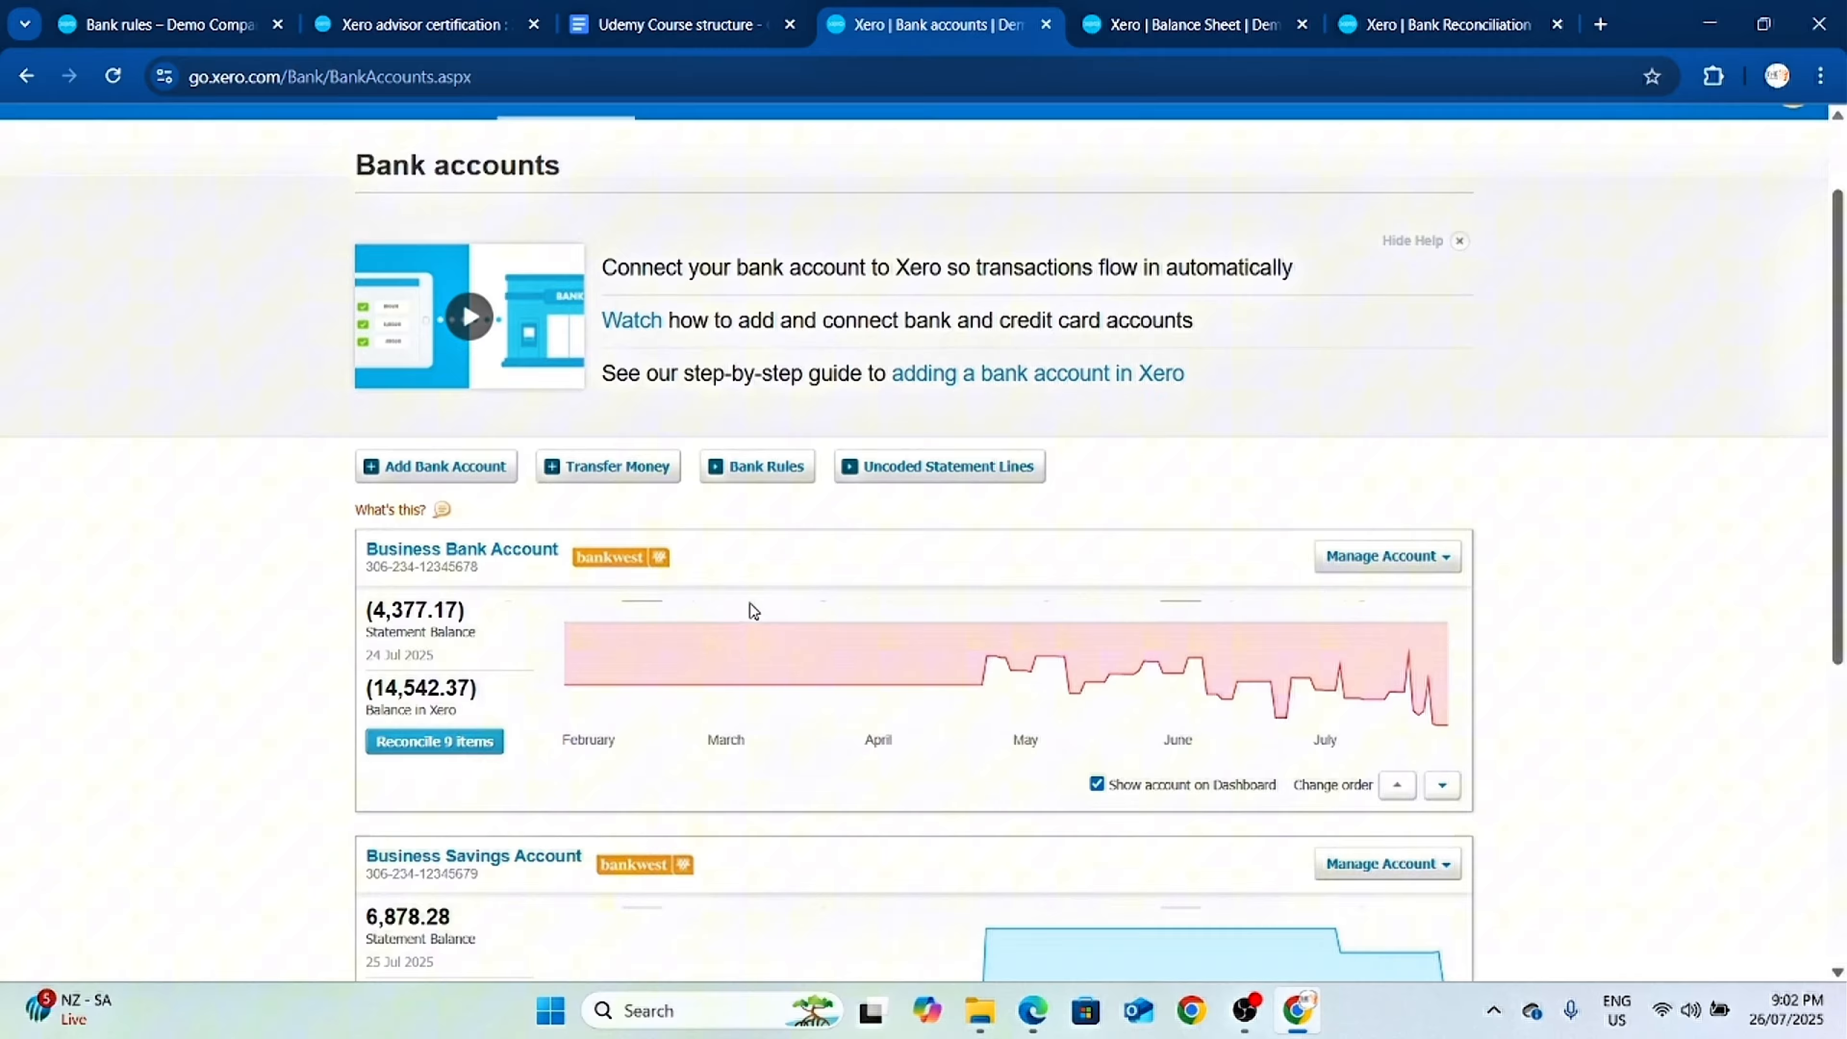
scroll(749, 604, "up", 2)
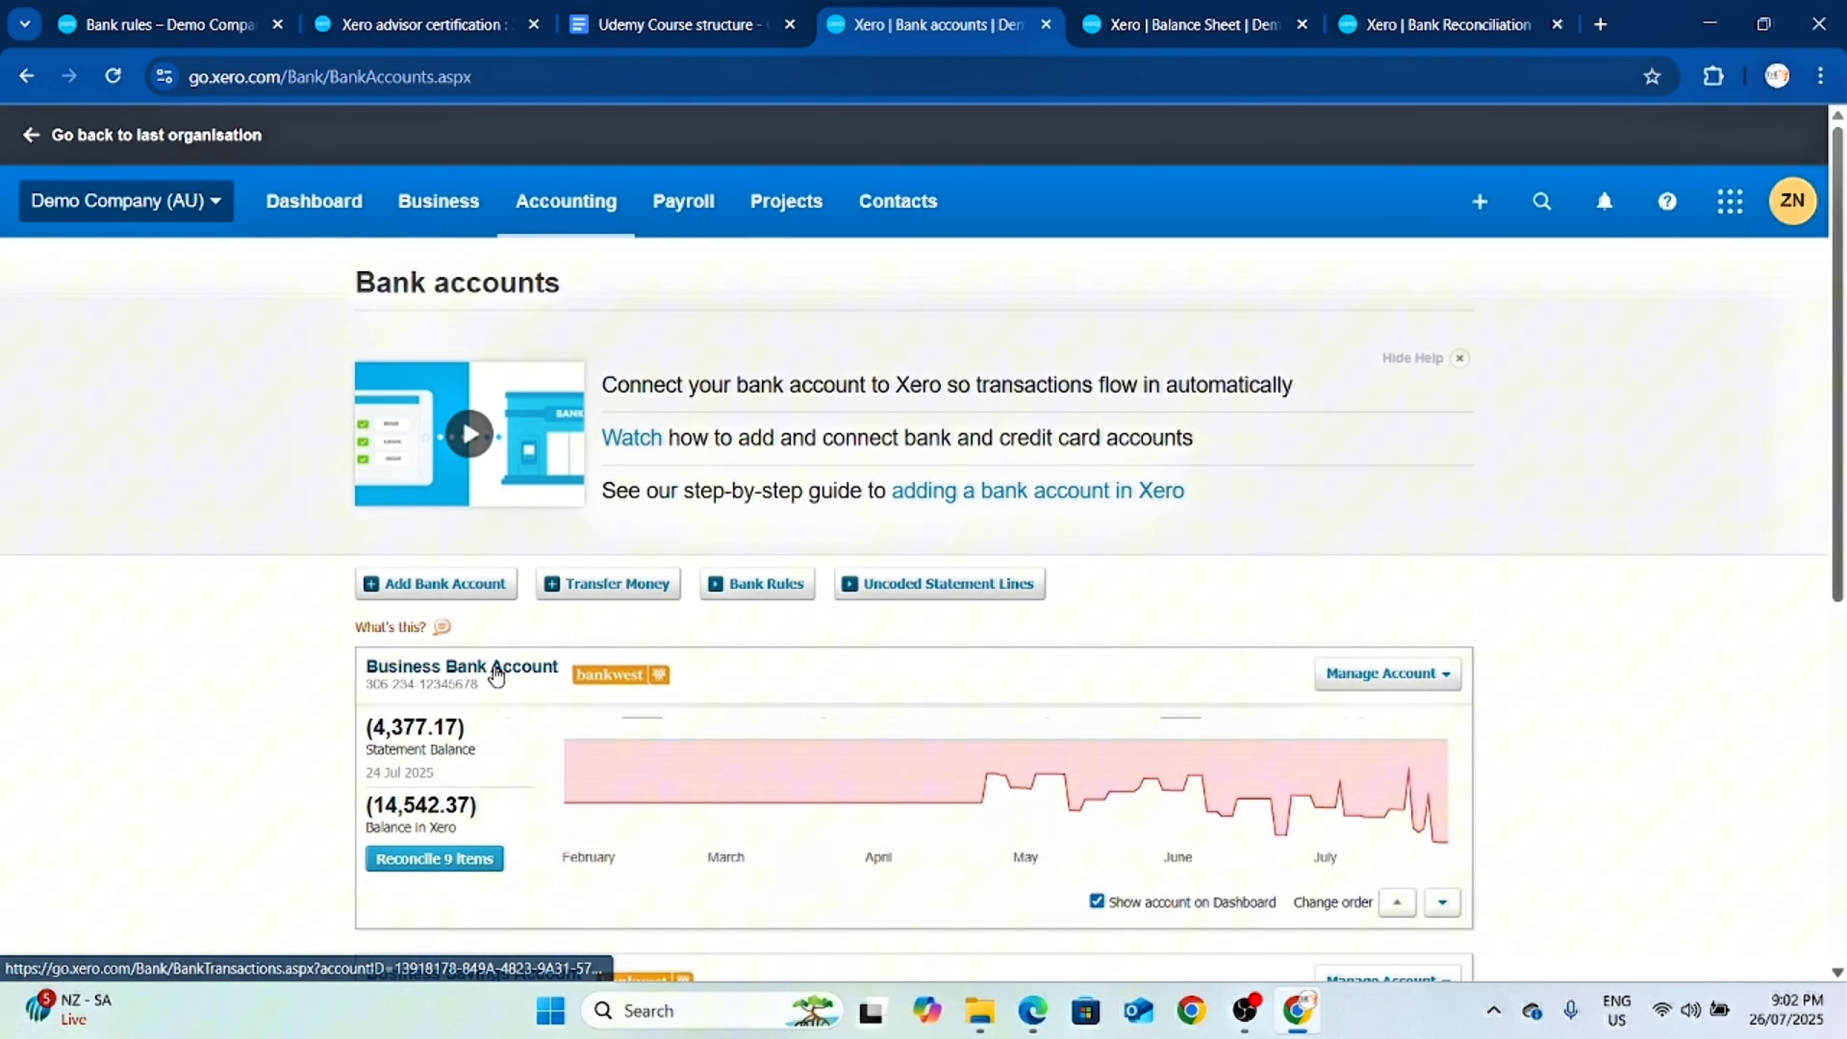
scroll(898, 713, "down", 10)
scroll(830, 676, "up", 10)
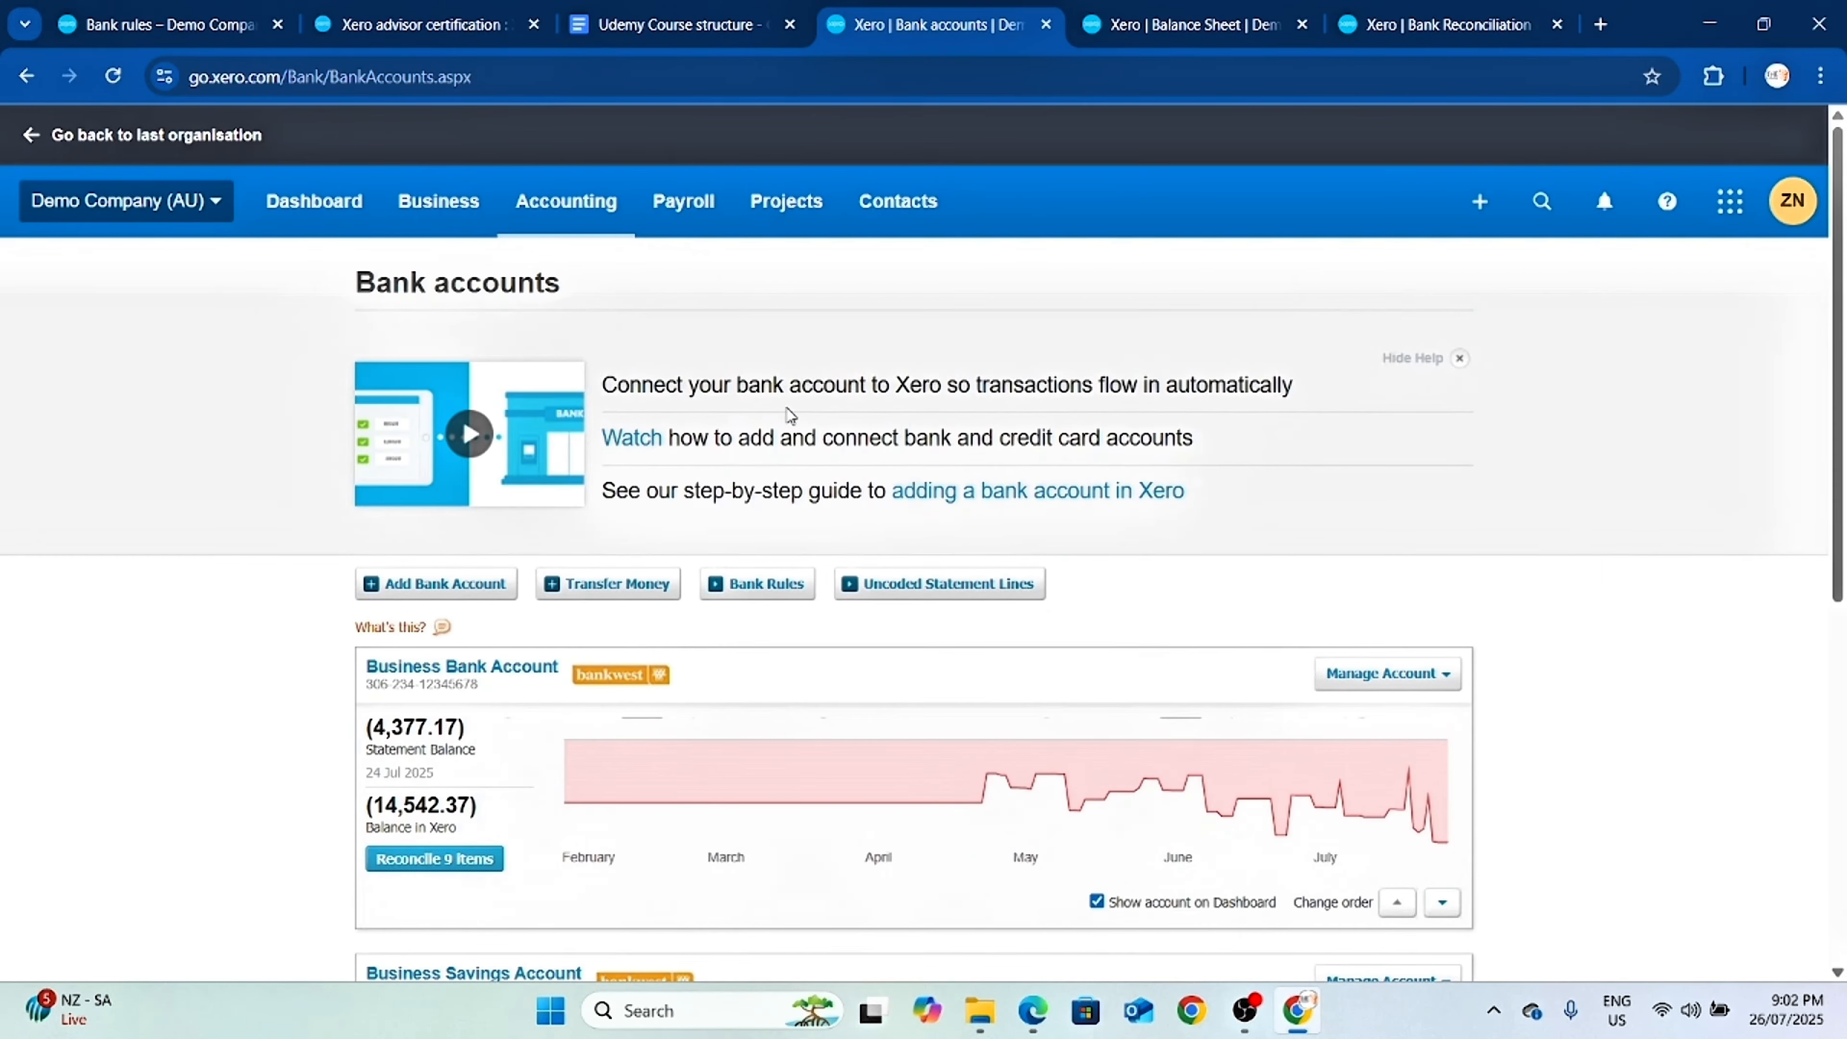
Open the Reconciliation Report for the Business Bank Account.
left_click(568, 200)
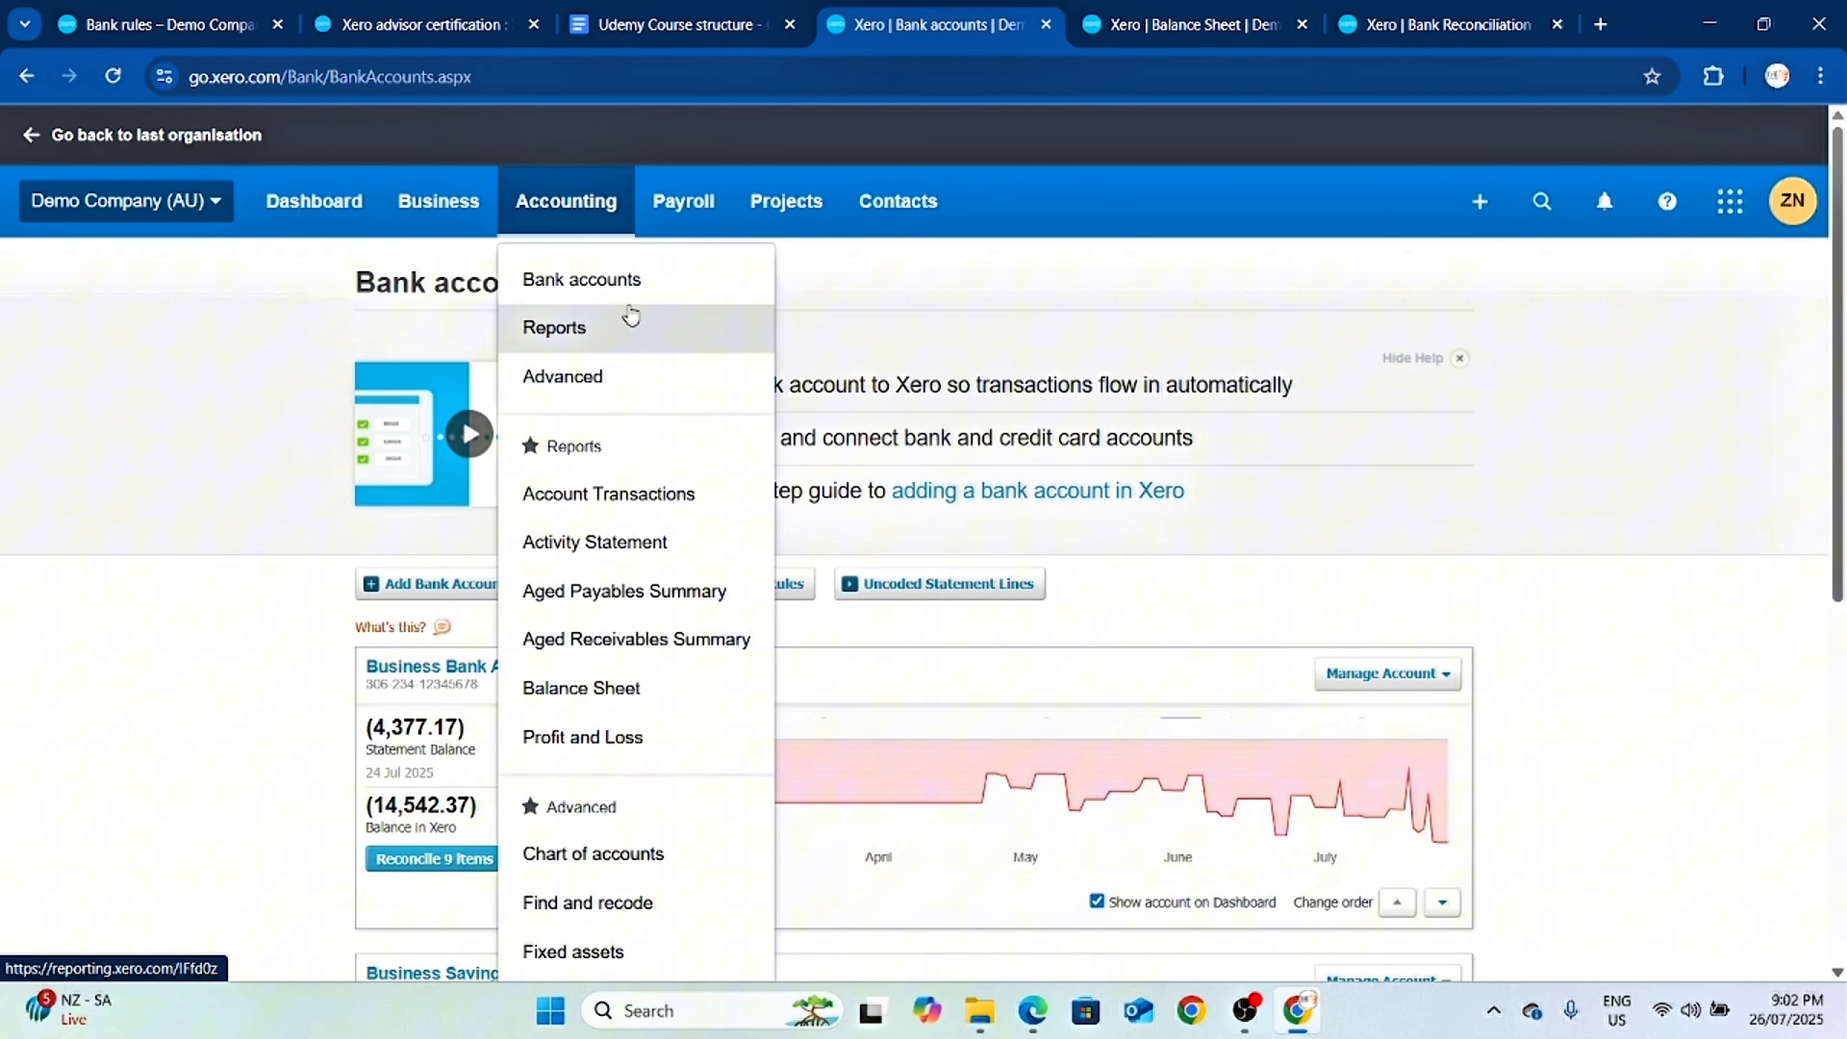
left_click(1451, 648)
left_click(1444, 669)
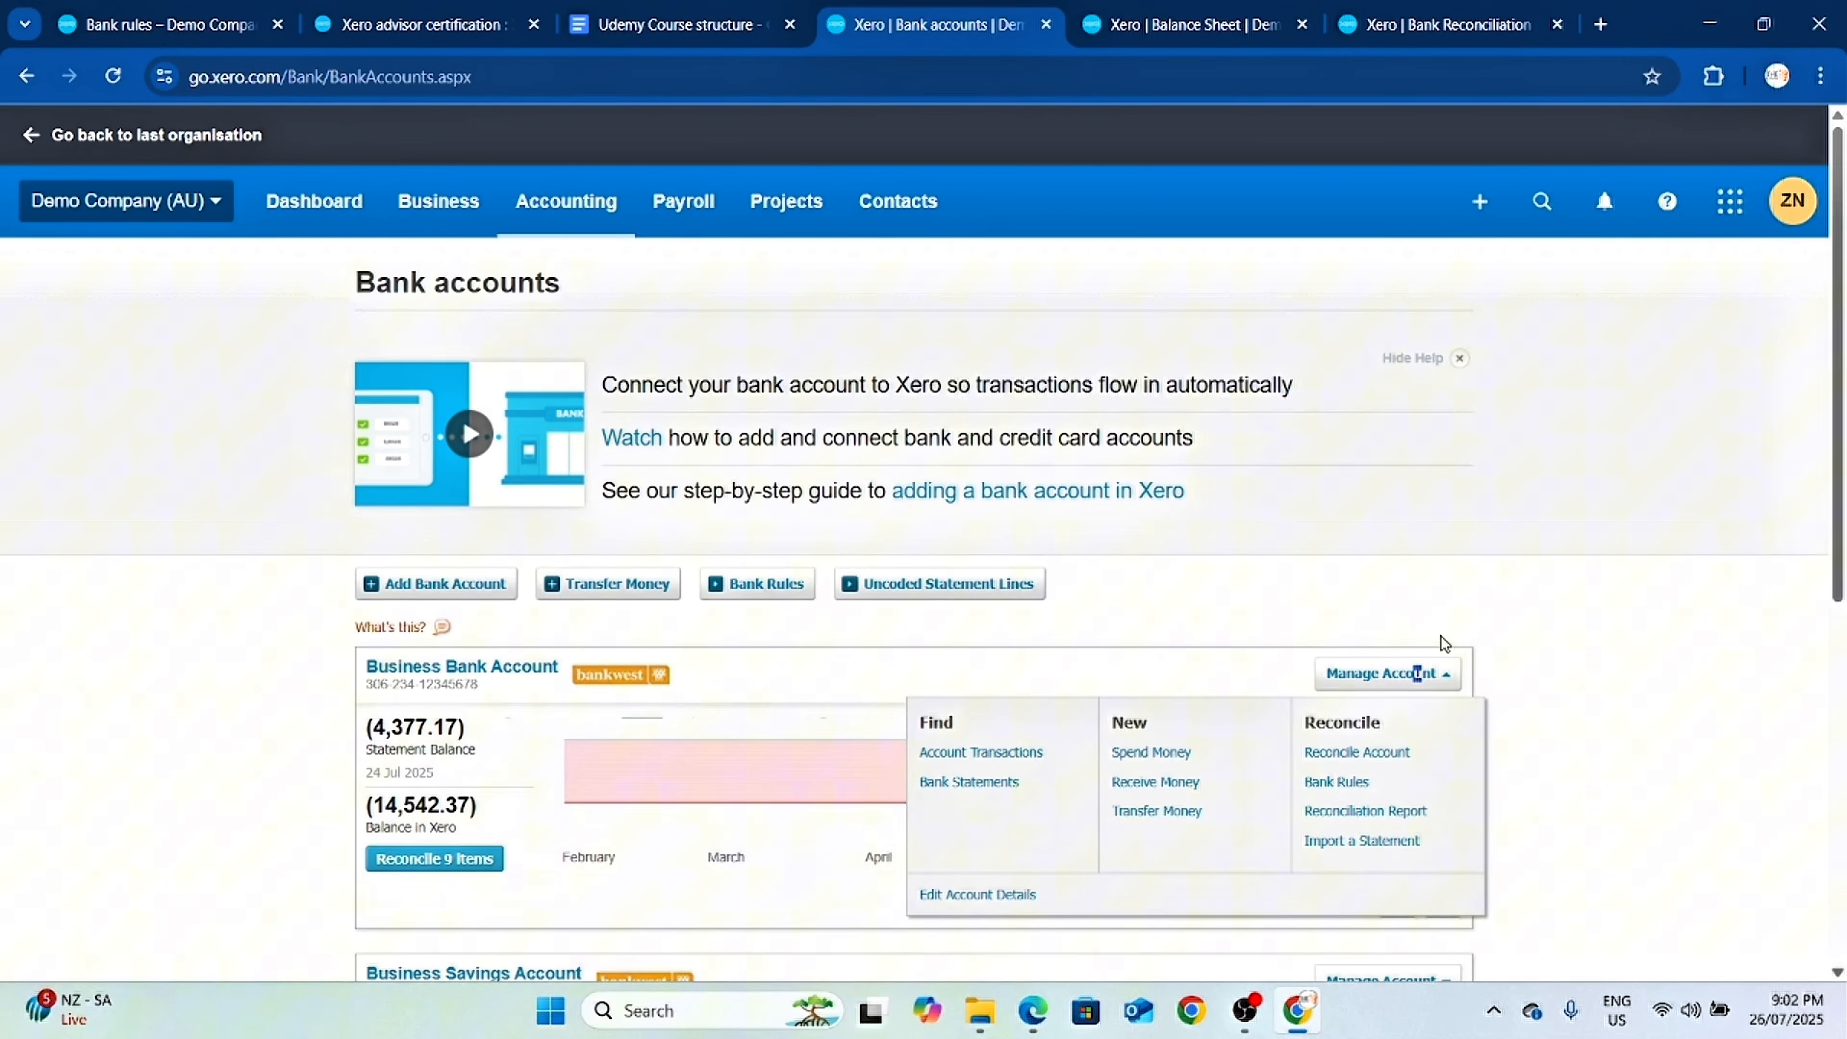
scroll(1425, 677, "down", 2)
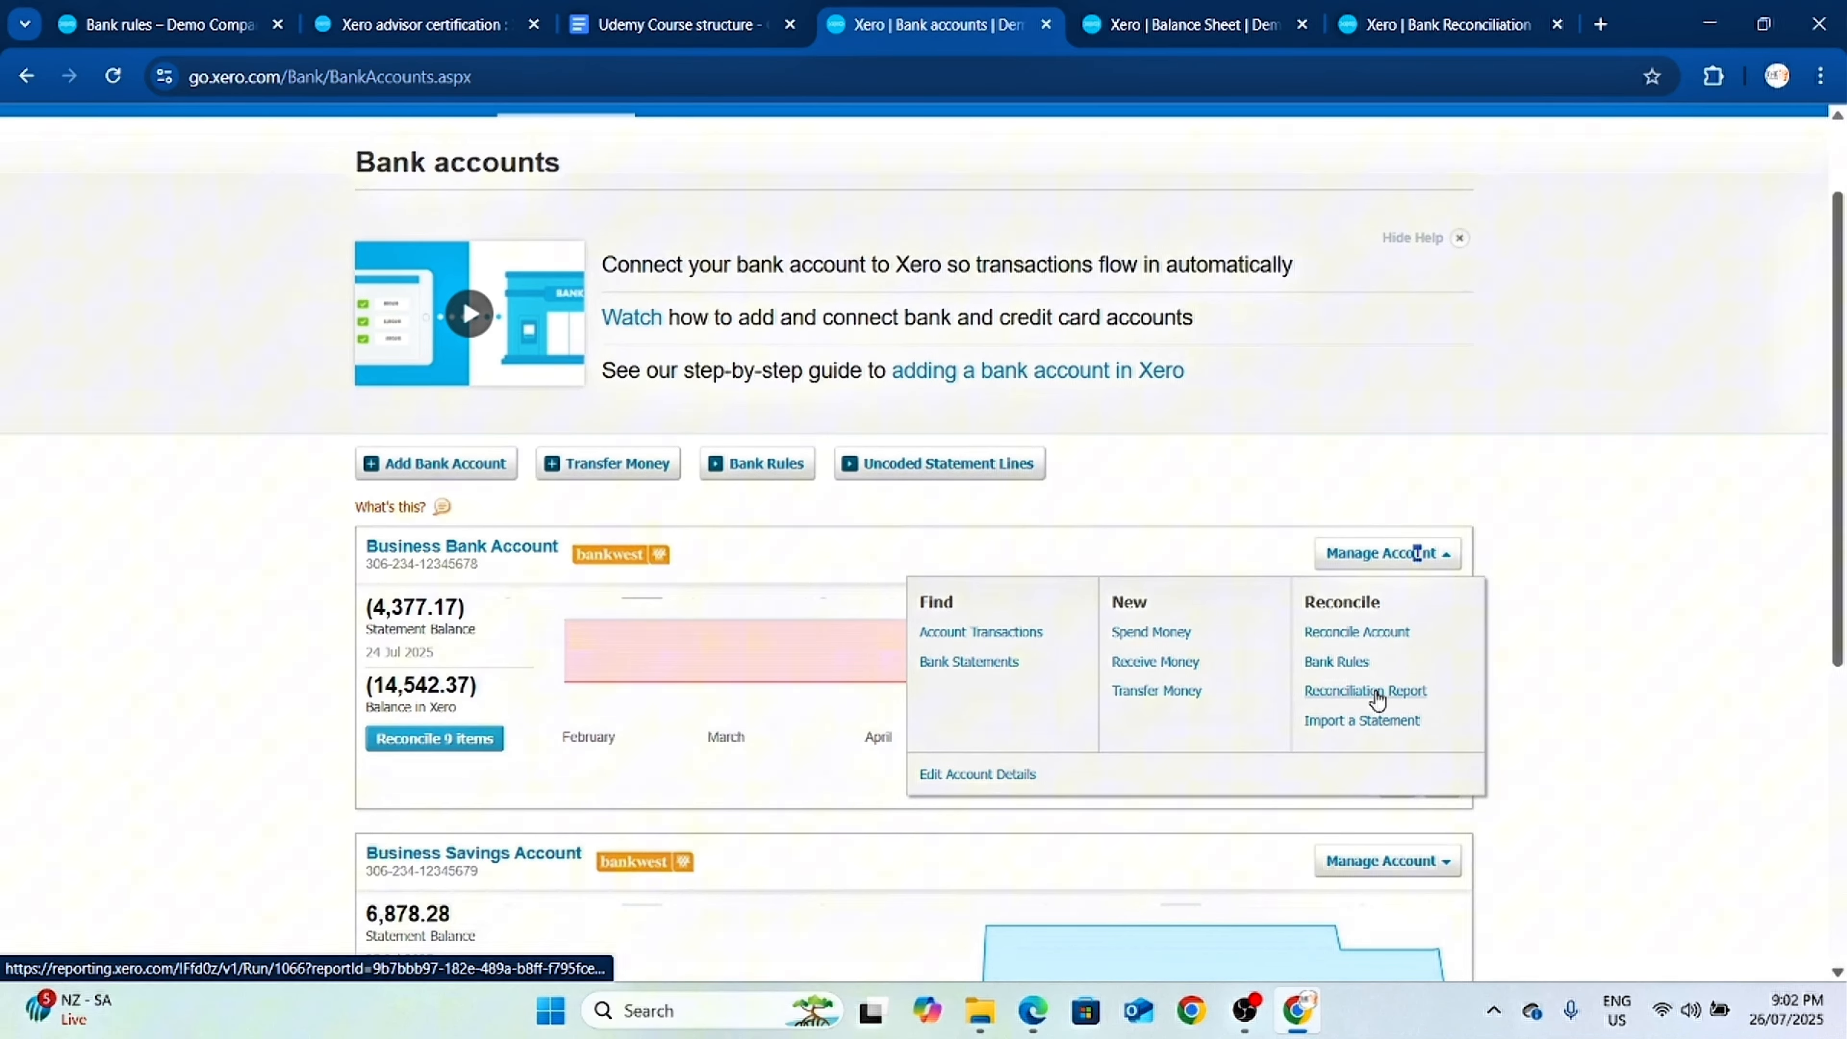
left_click(1377, 697)
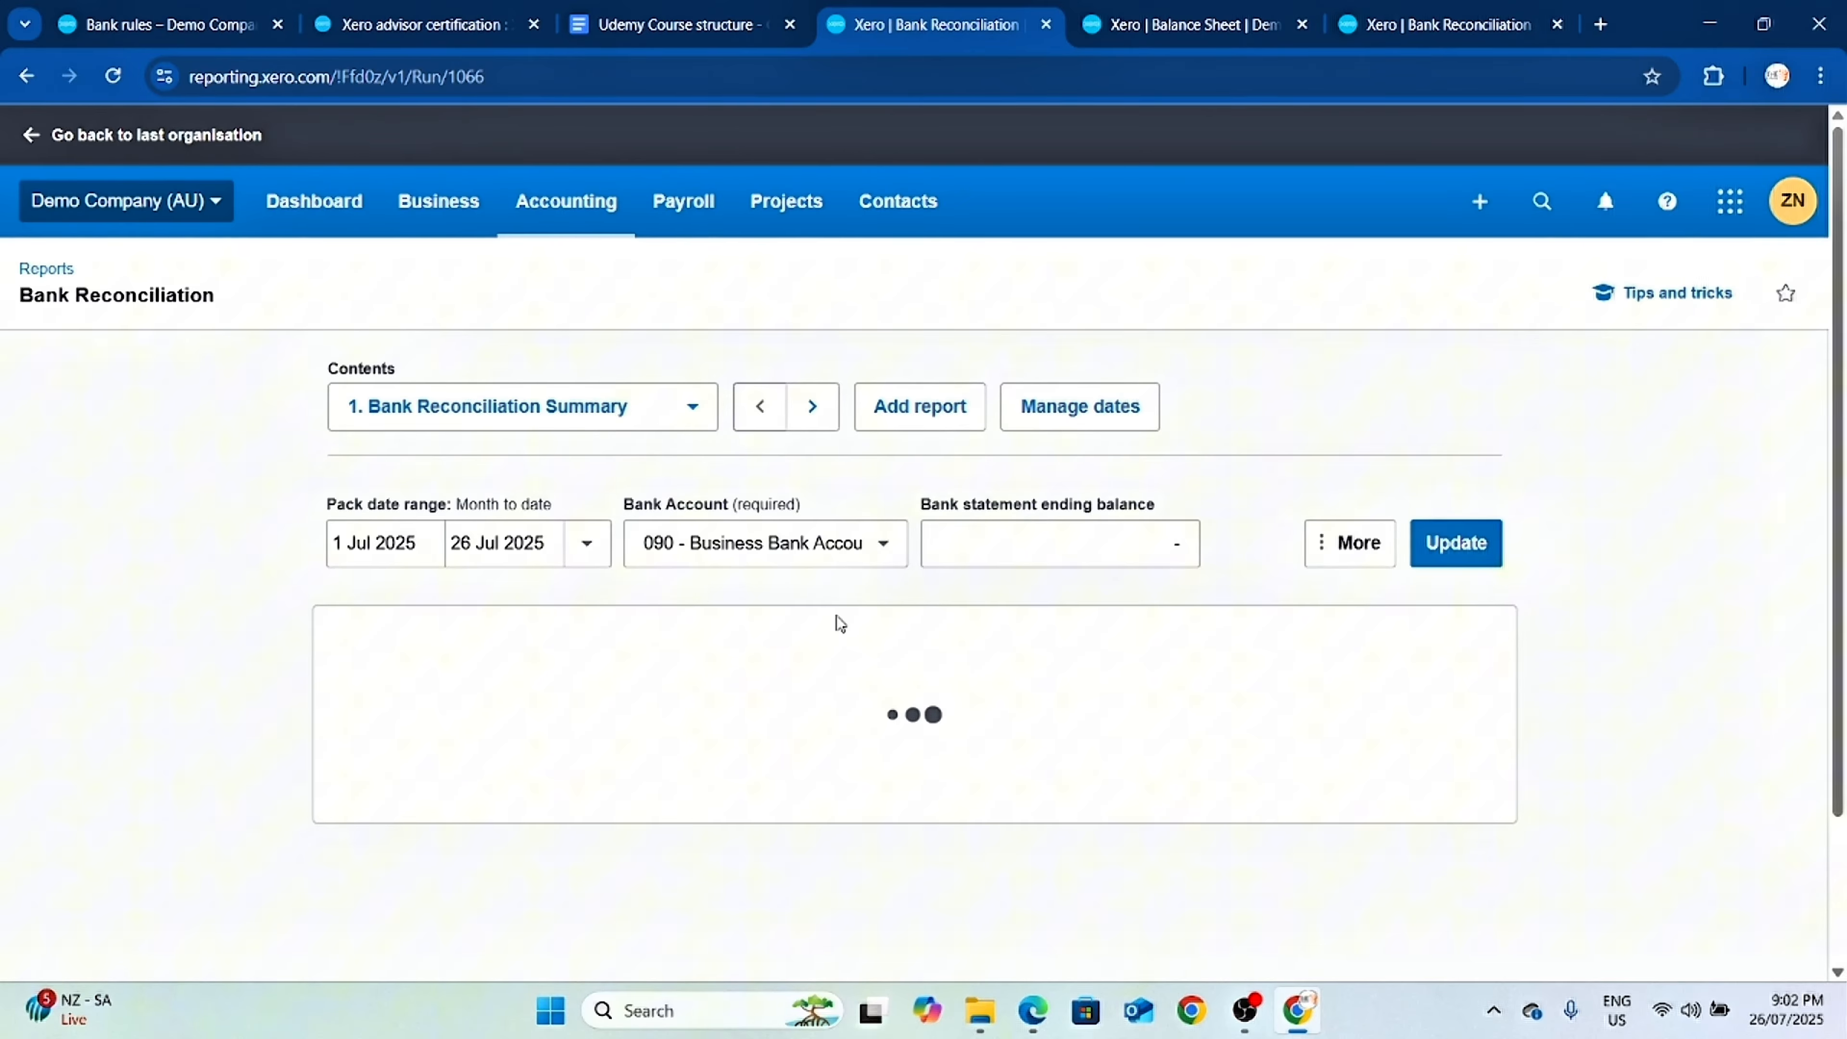
Examine the Totals Summary of the Business Bank Account Reconciliation Summary, including the calculated balance out by amount.
scroll(820, 622, "down", 5)
scroll(820, 622, "down", 4)
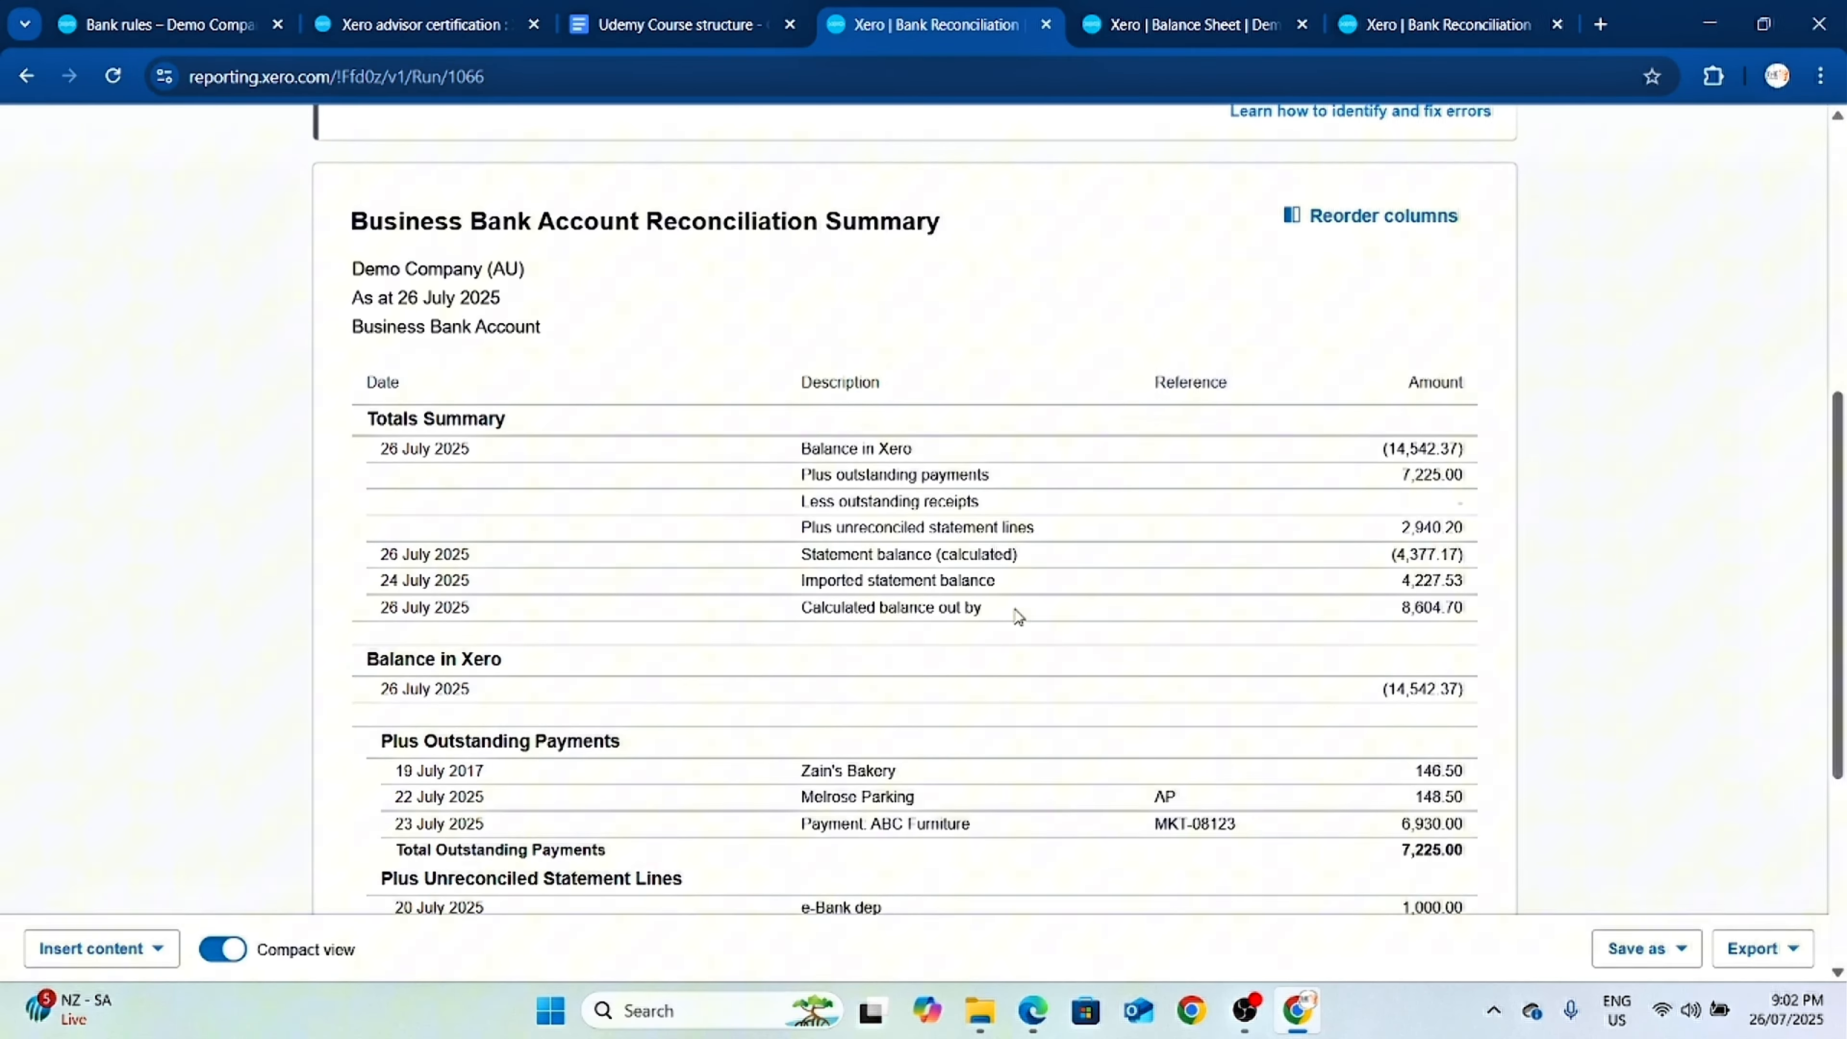
scroll(980, 610, "up", 8)
scroll(973, 618, "down", 6)
scroll(973, 636, "down", 8)
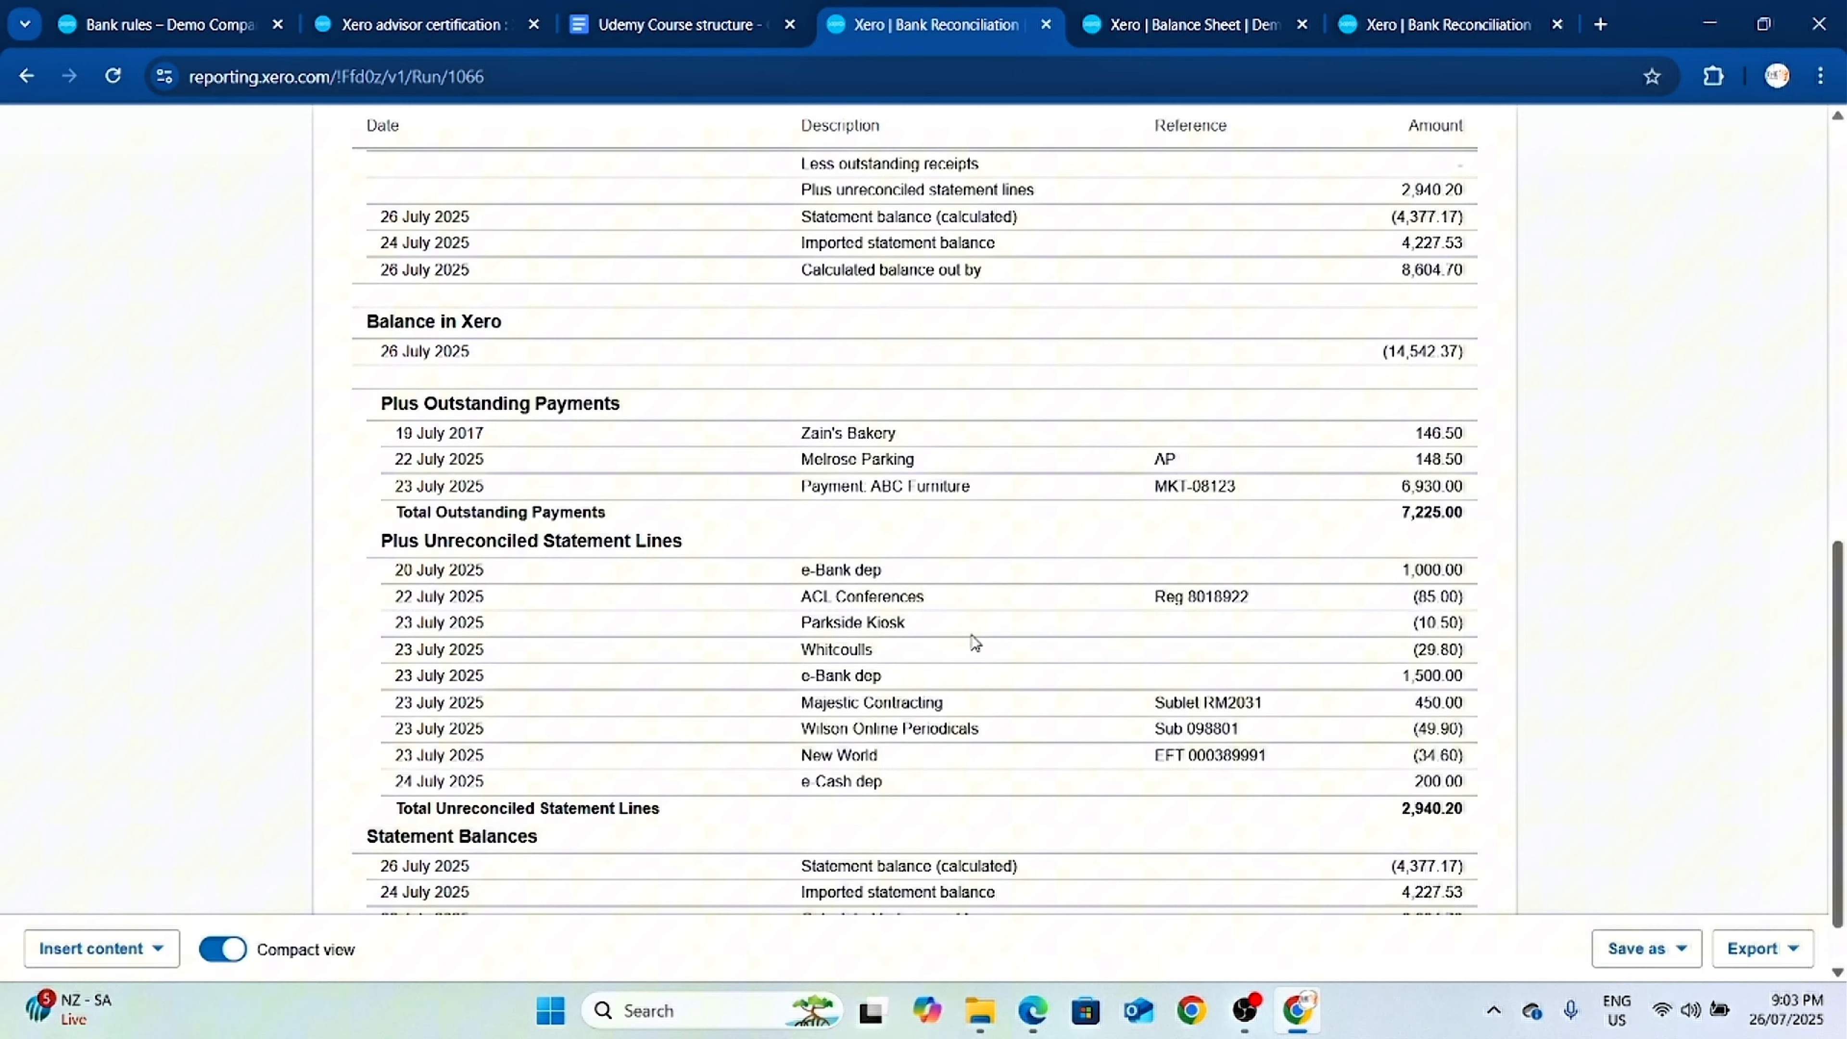
scroll(980, 644, "up", 5)
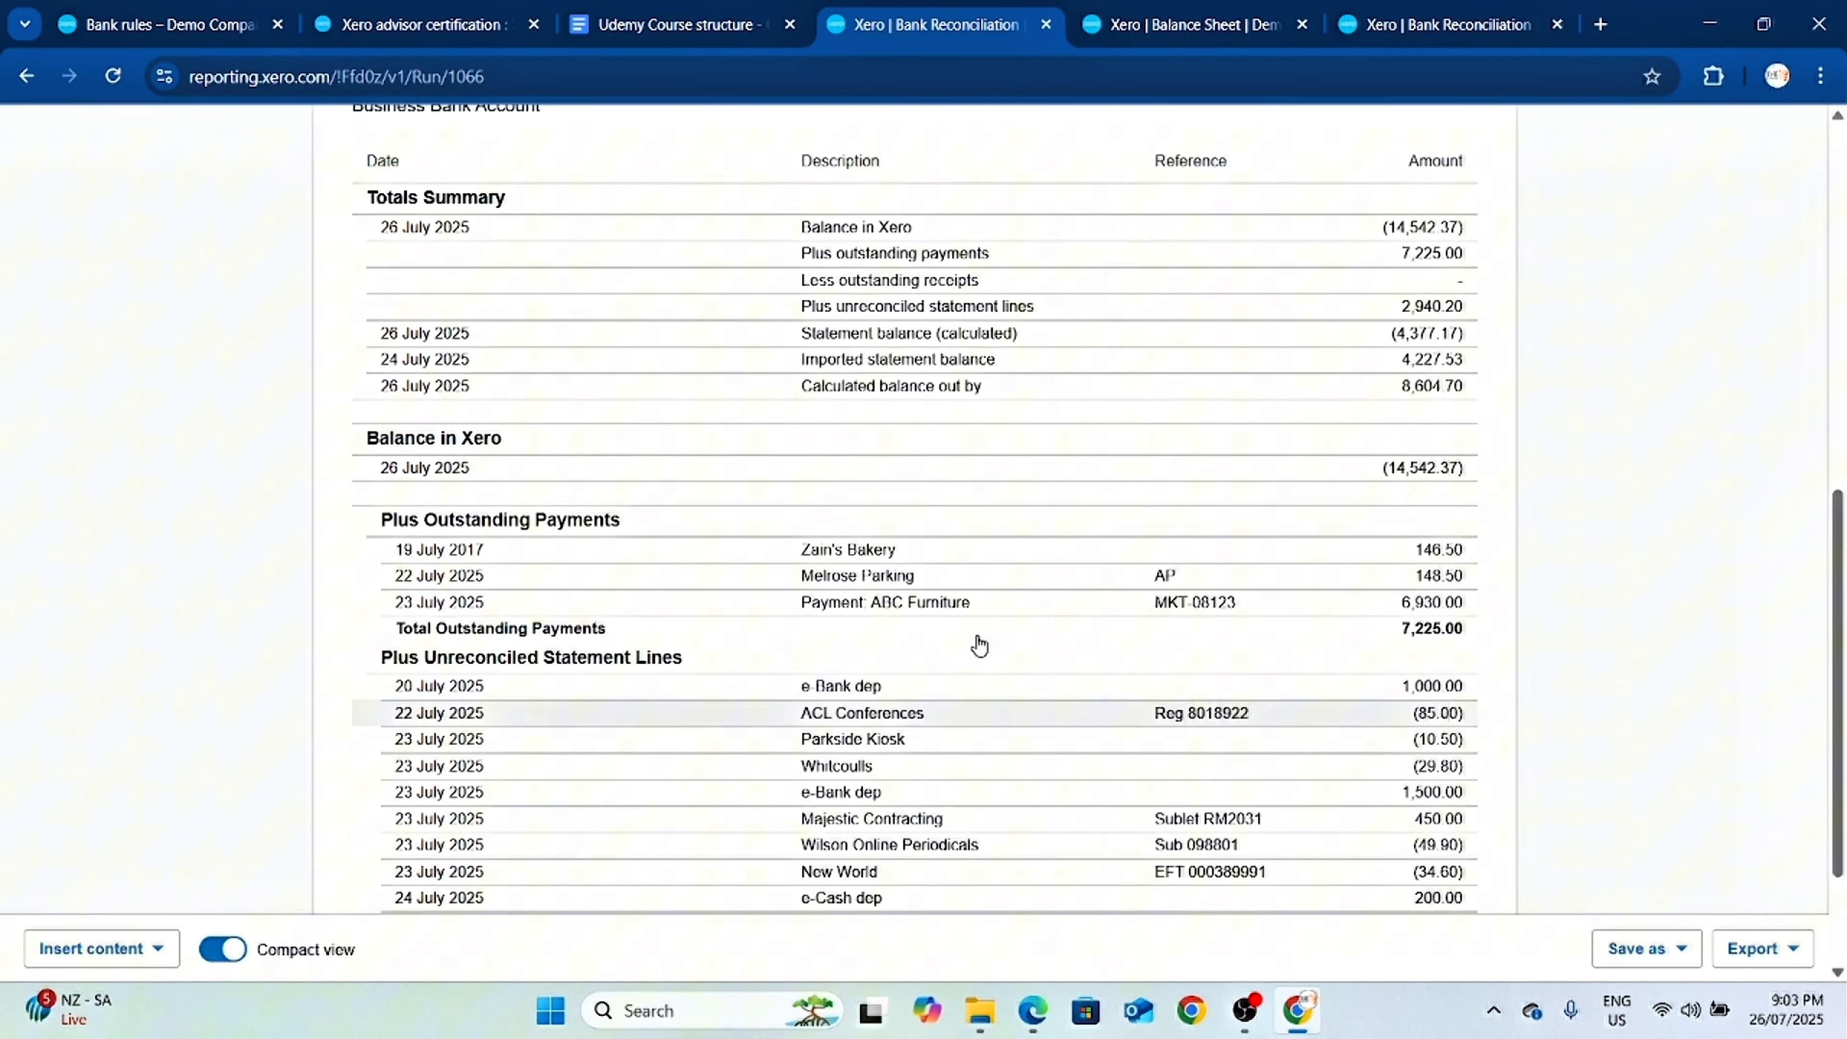
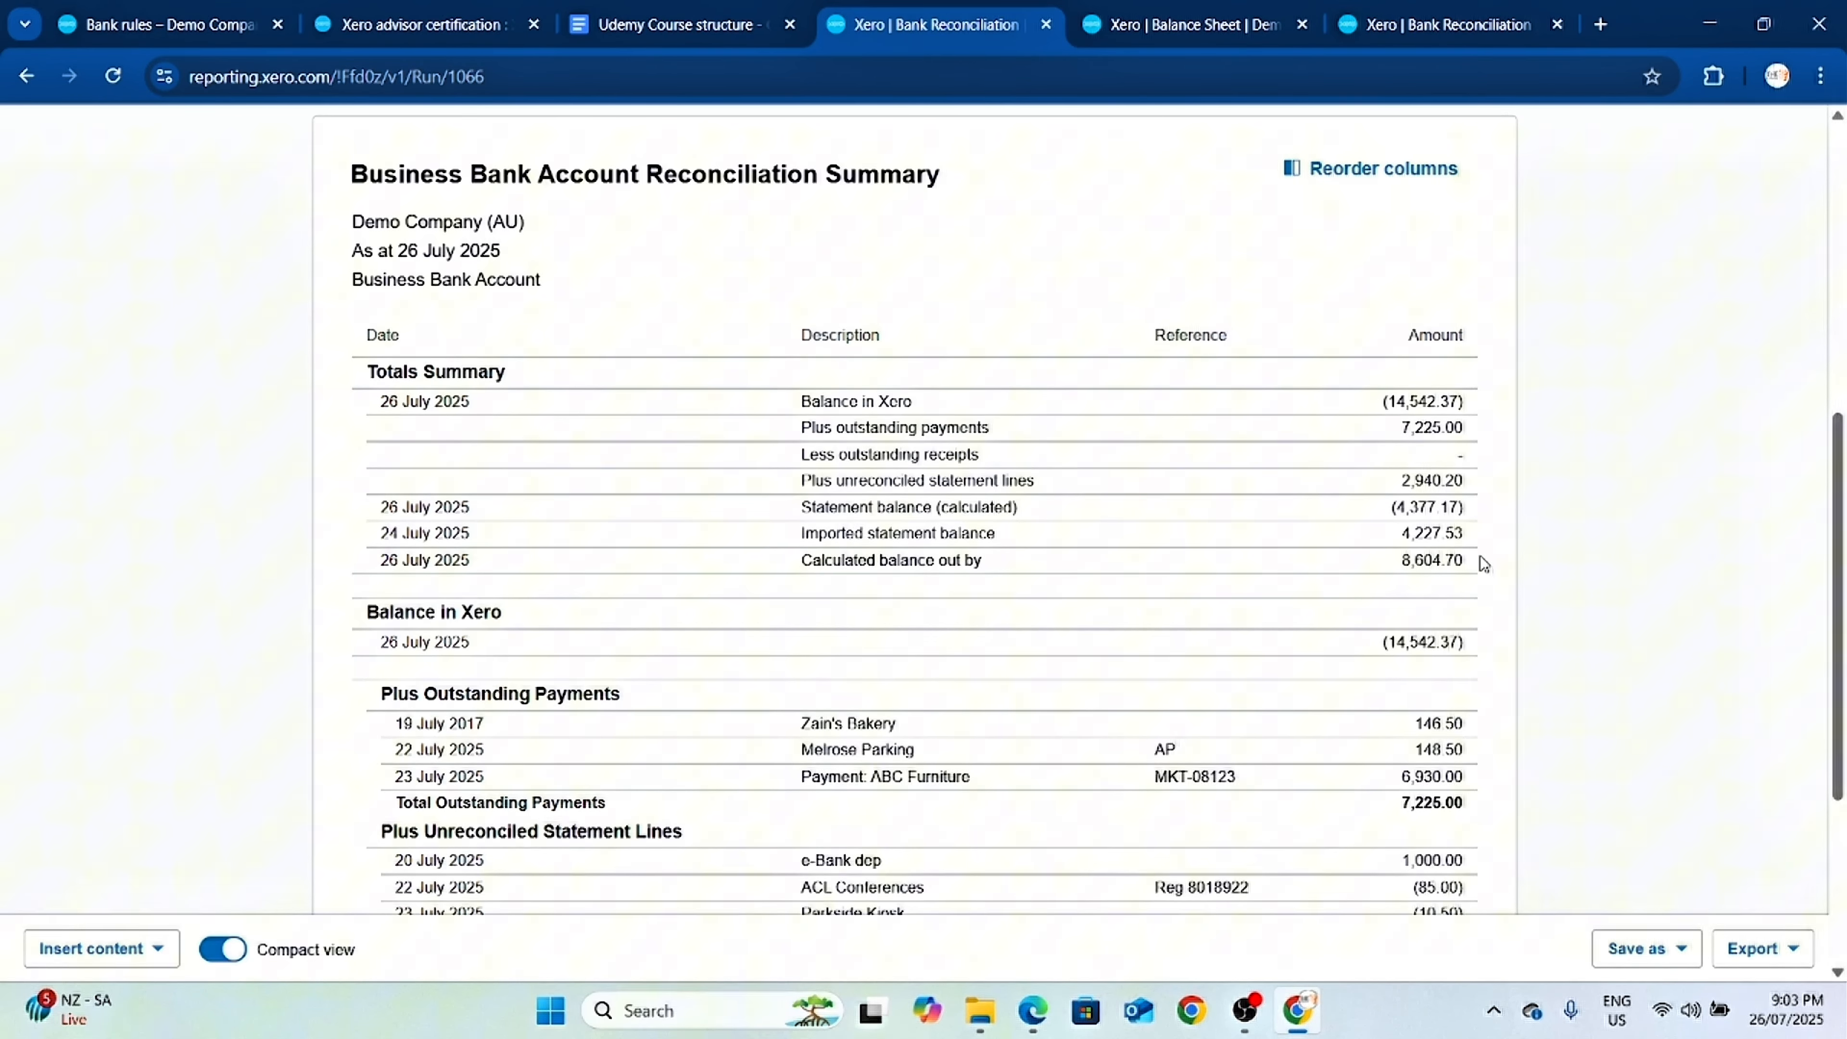
left_click_drag(1479, 559, 1387, 559)
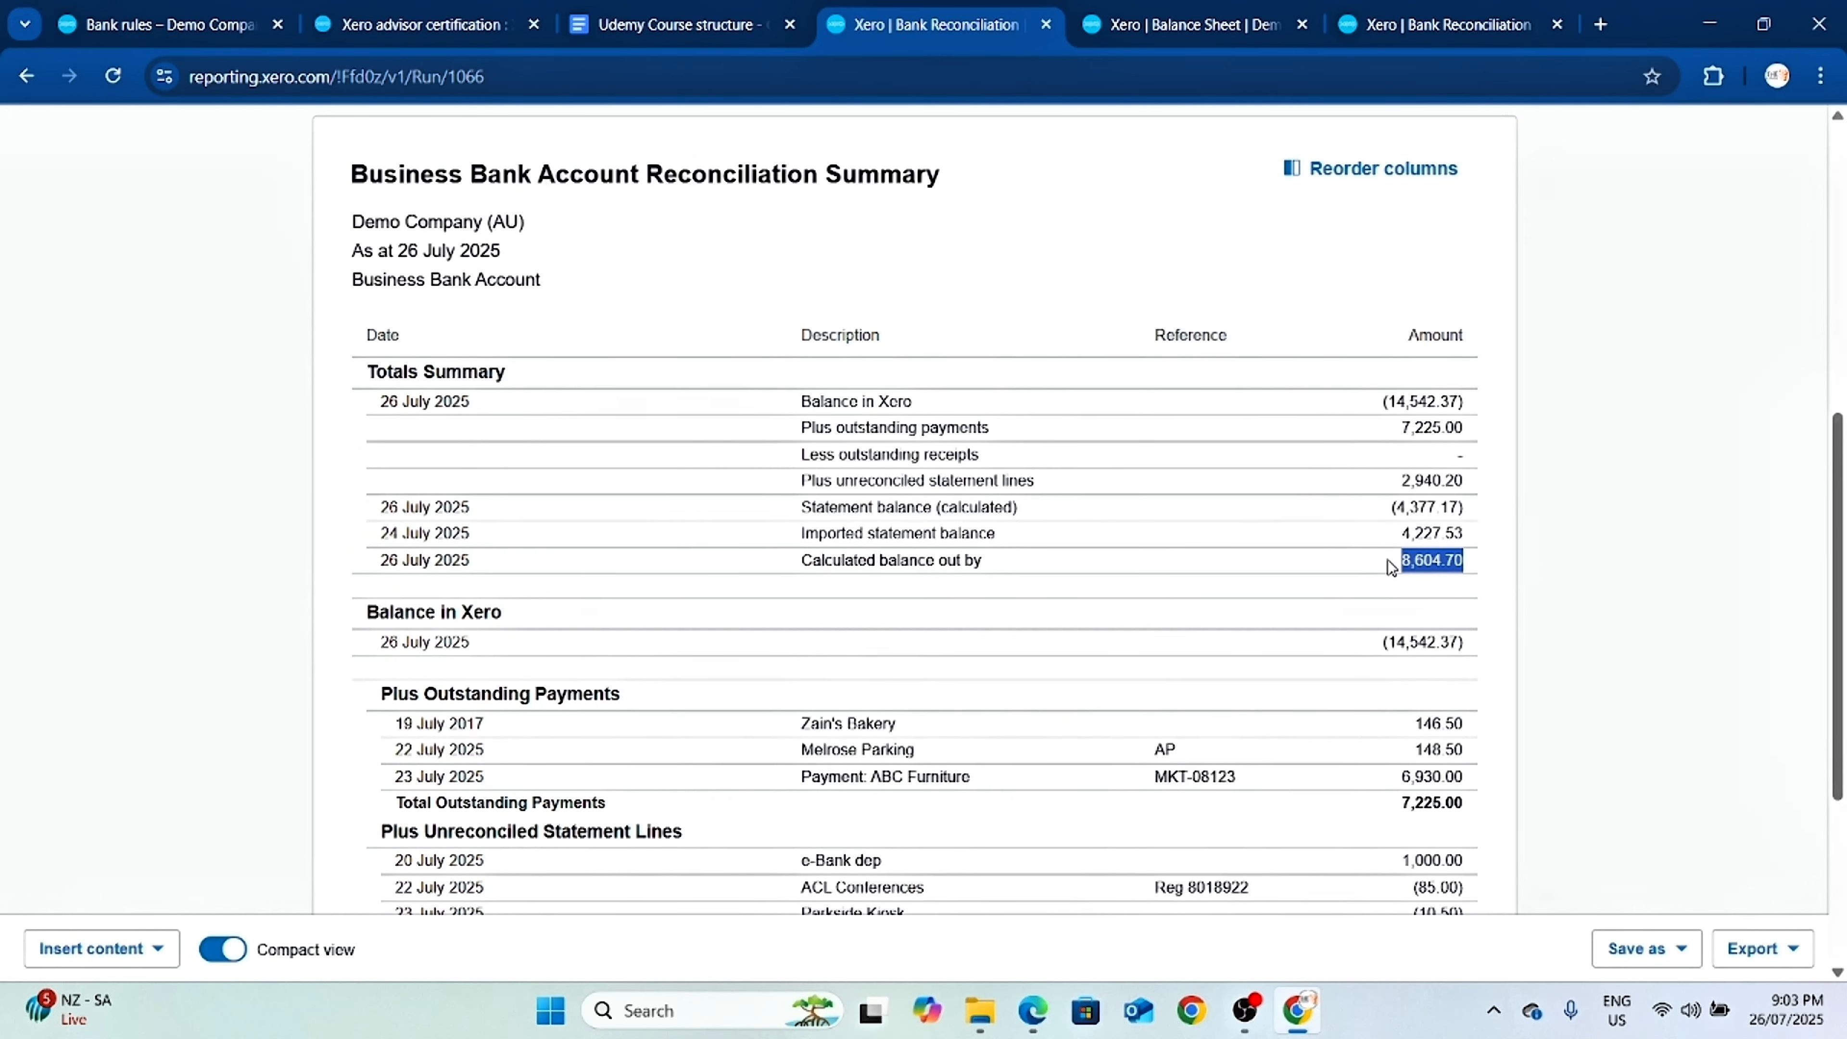
left_click(1556, 571)
Review the balance in Xero, the outstanding payments, the unreconciled statement lines and the statement balances in the report.
scroll(1556, 571, "down", 5)
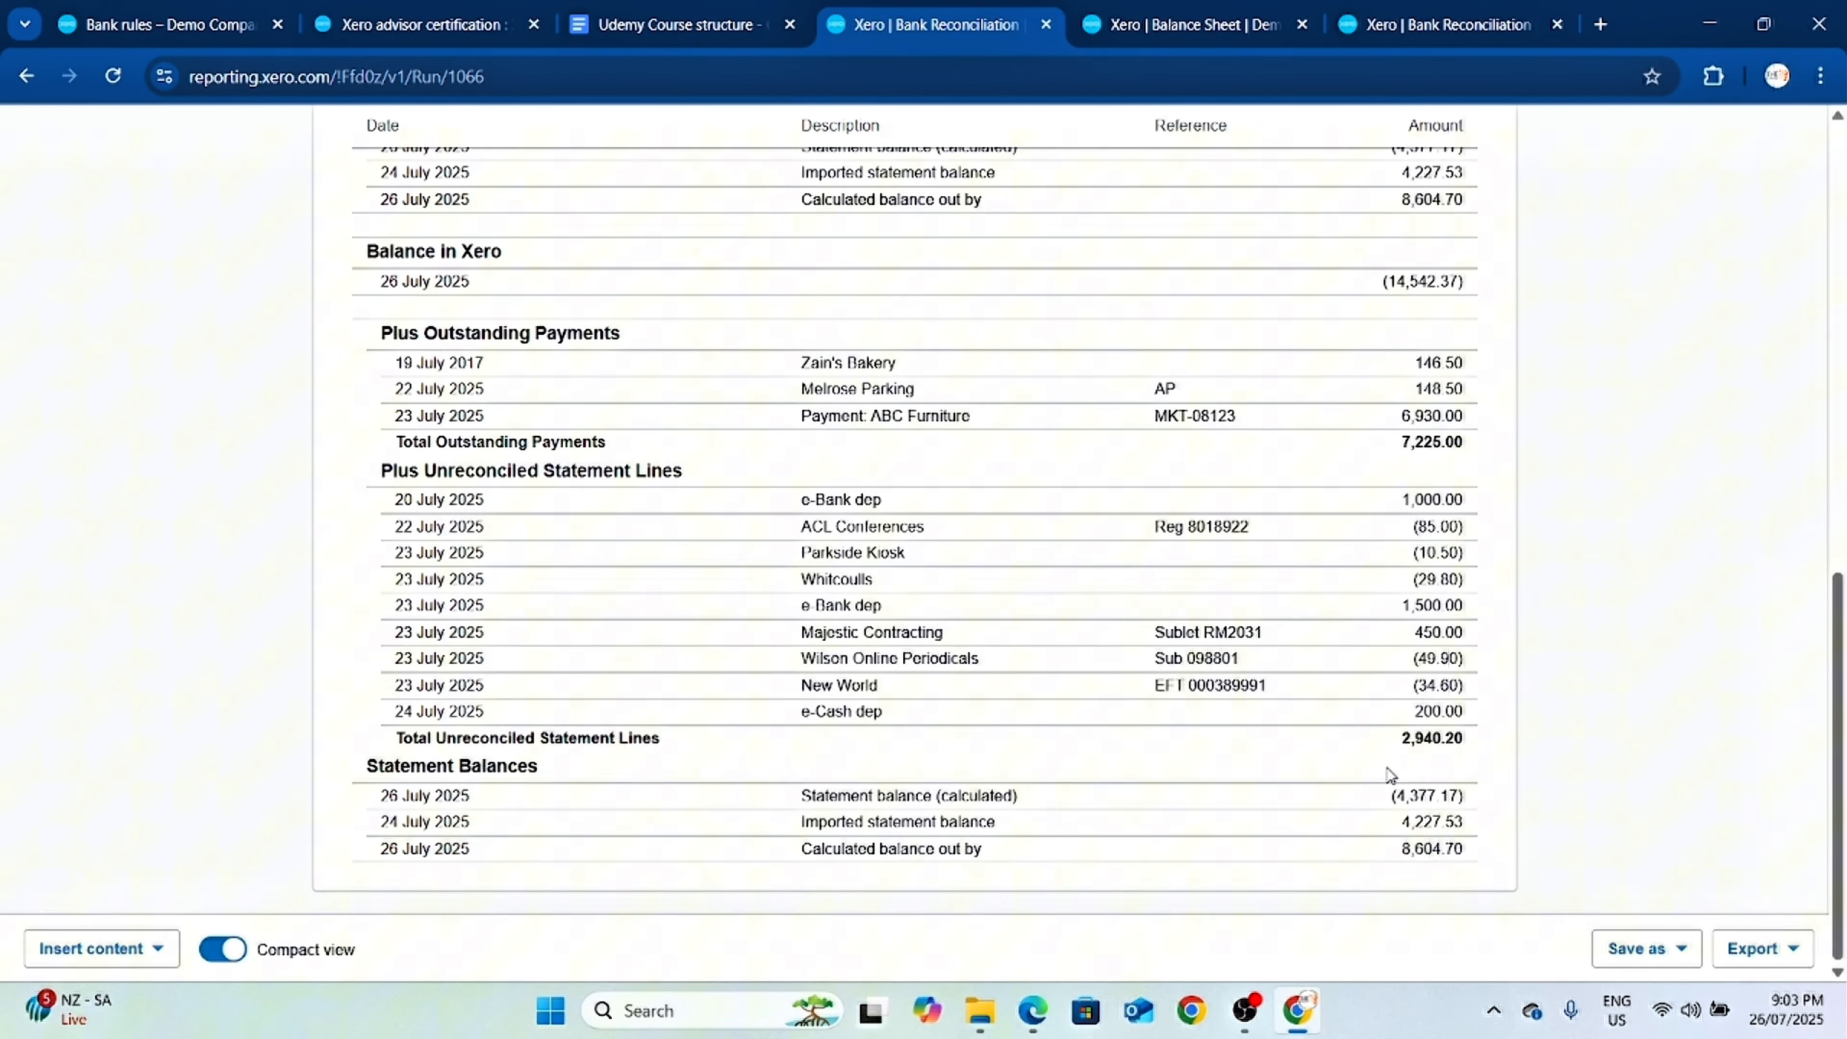
scroll(1395, 764, "up", 2)
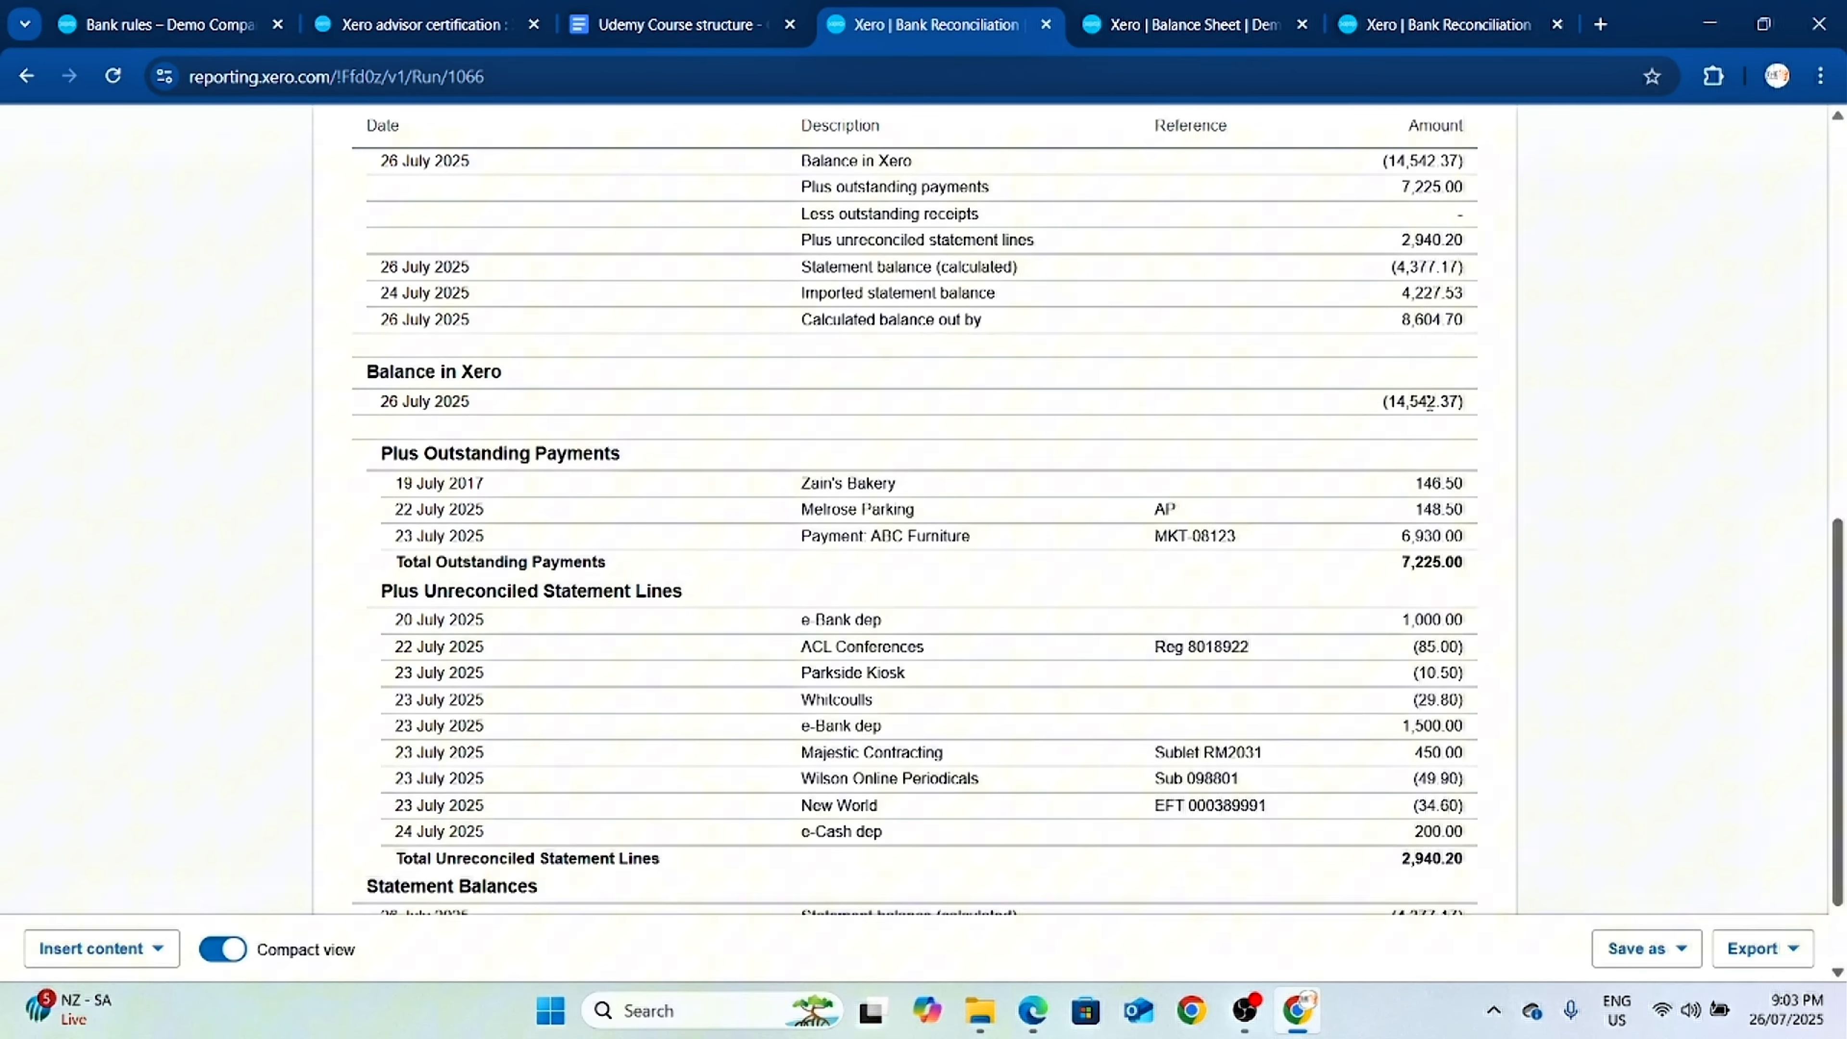
scroll(1491, 477, "up", 2)
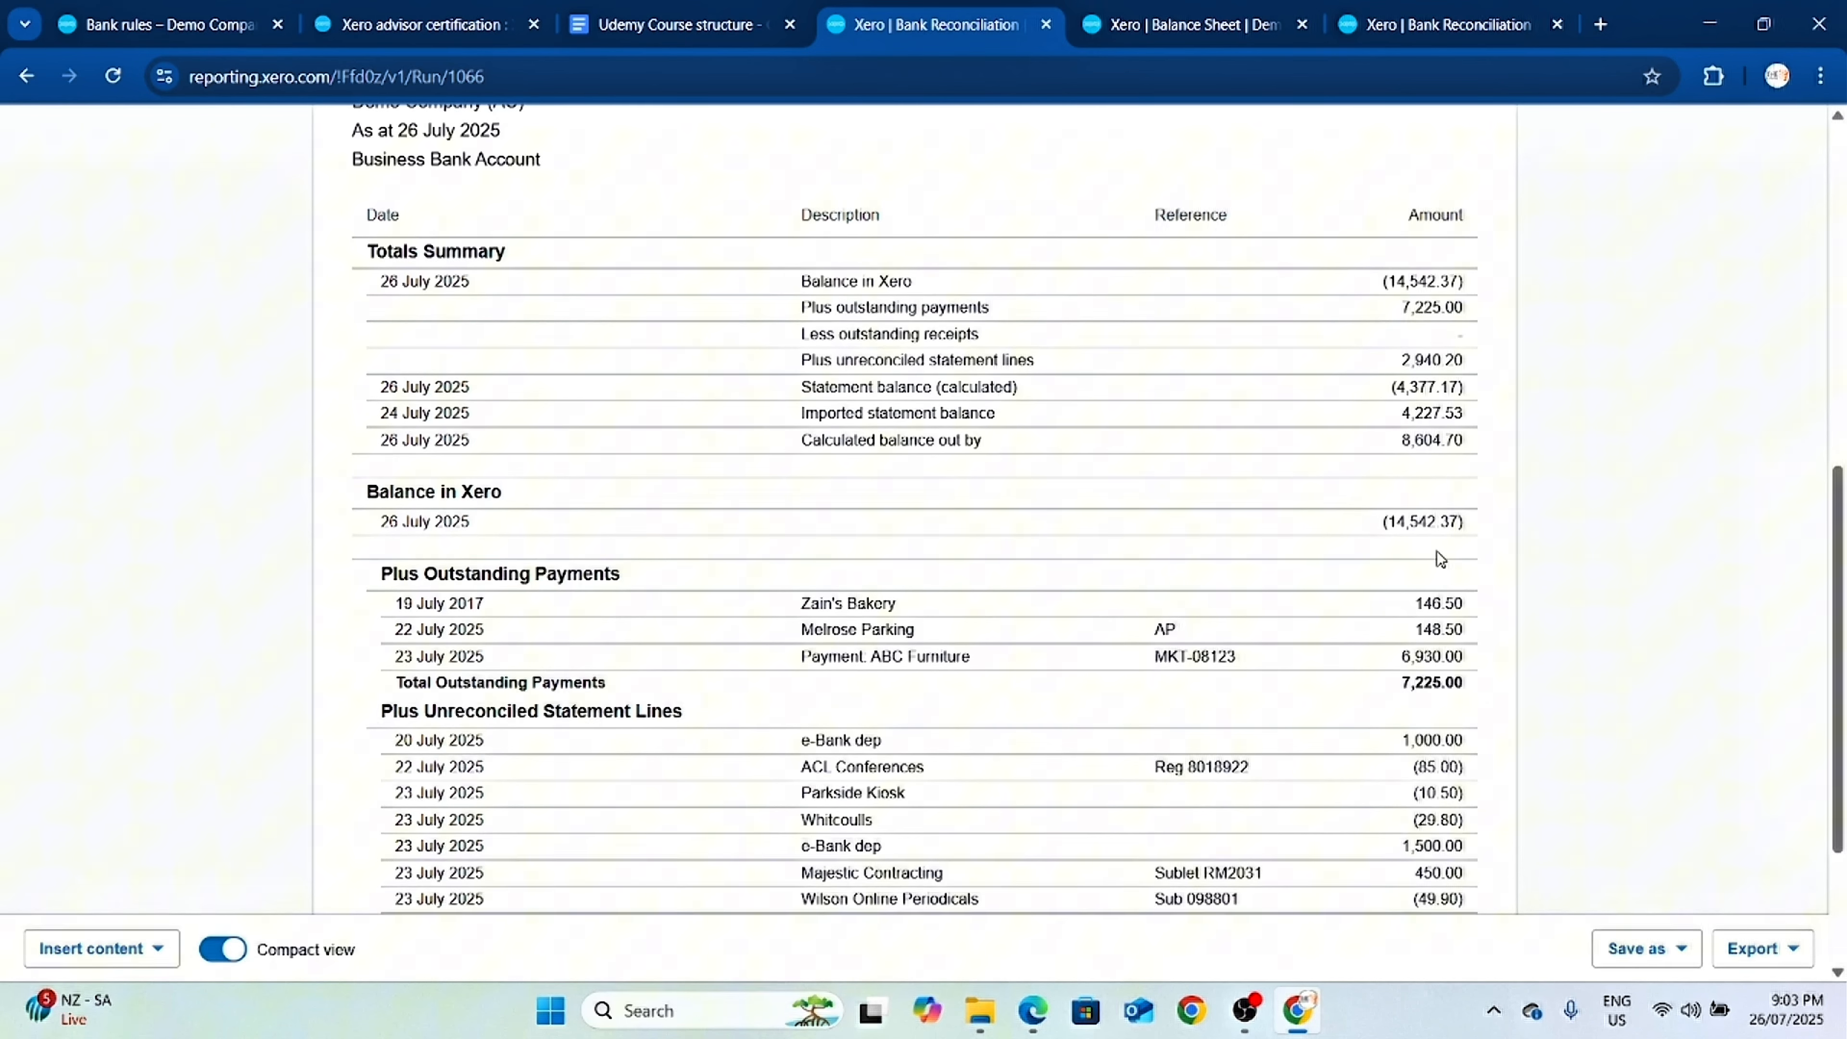
scroll(1436, 550, "down", 2)
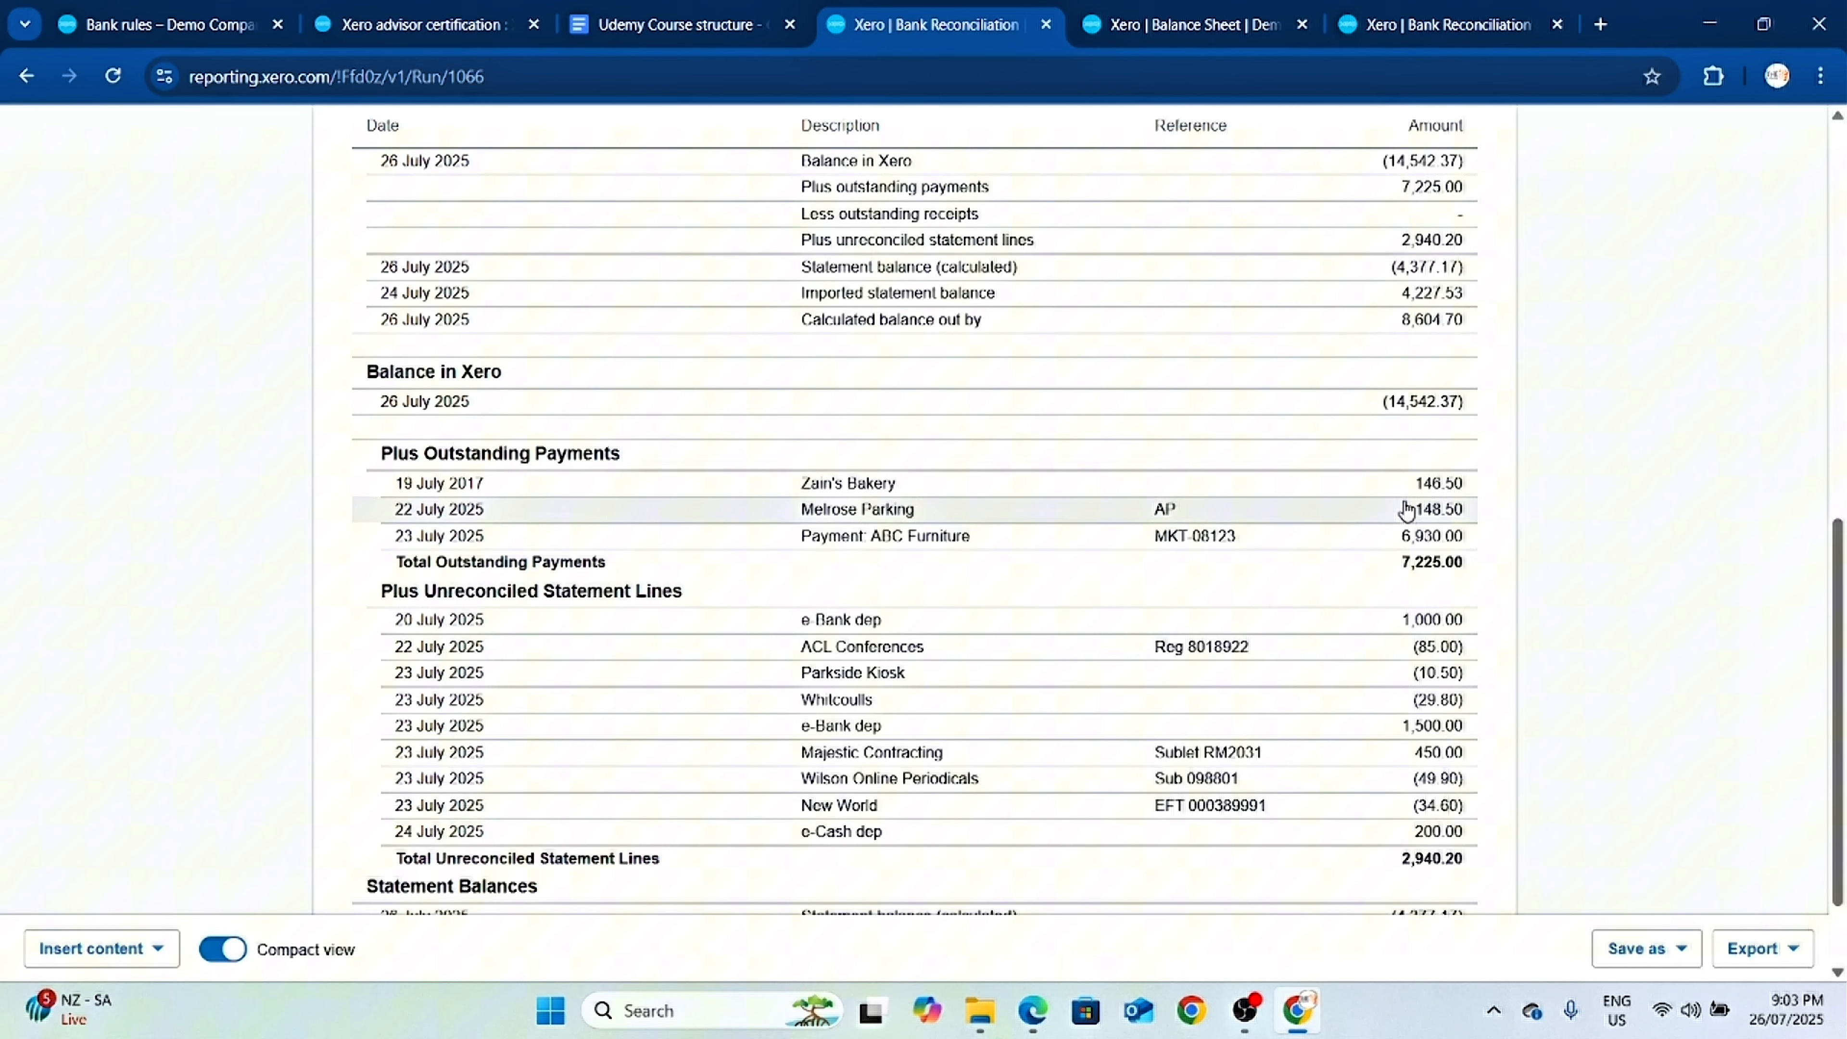
scroll(1396, 543, "down", 1)
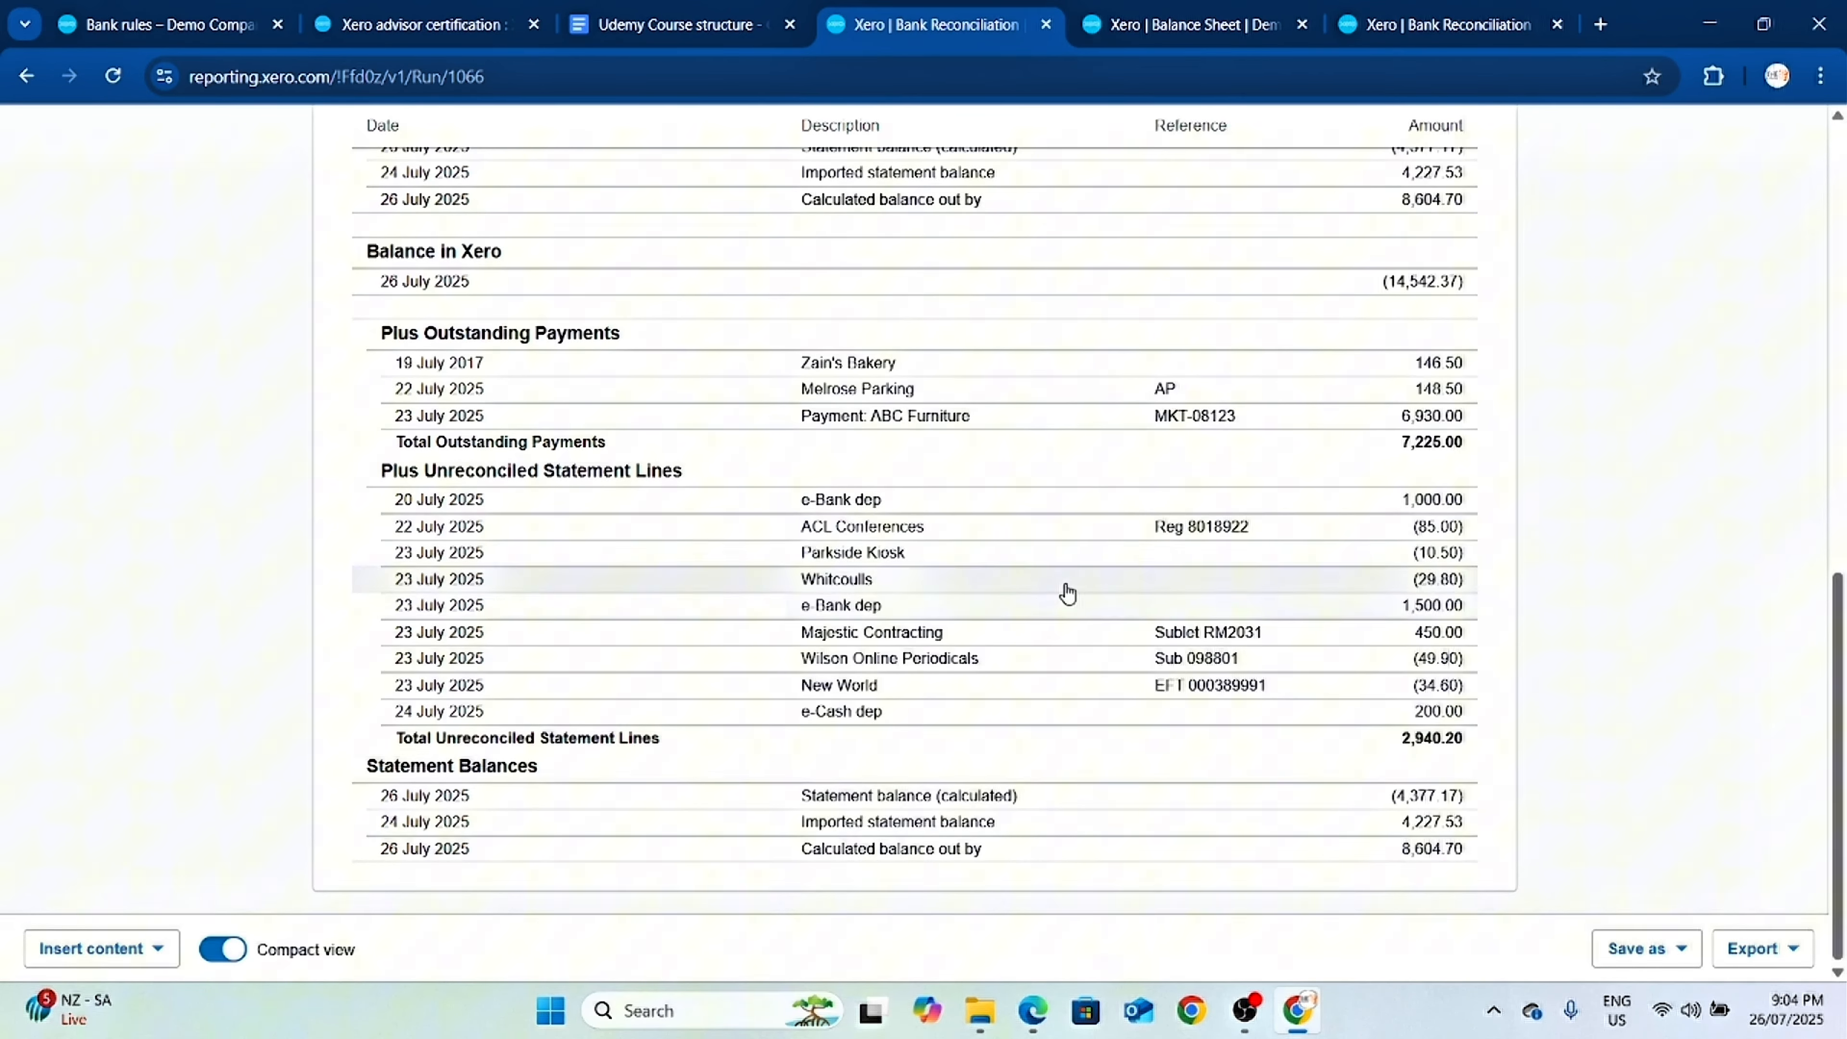
scroll(997, 540, "up", 4)
scroll(919, 530, "down", 3)
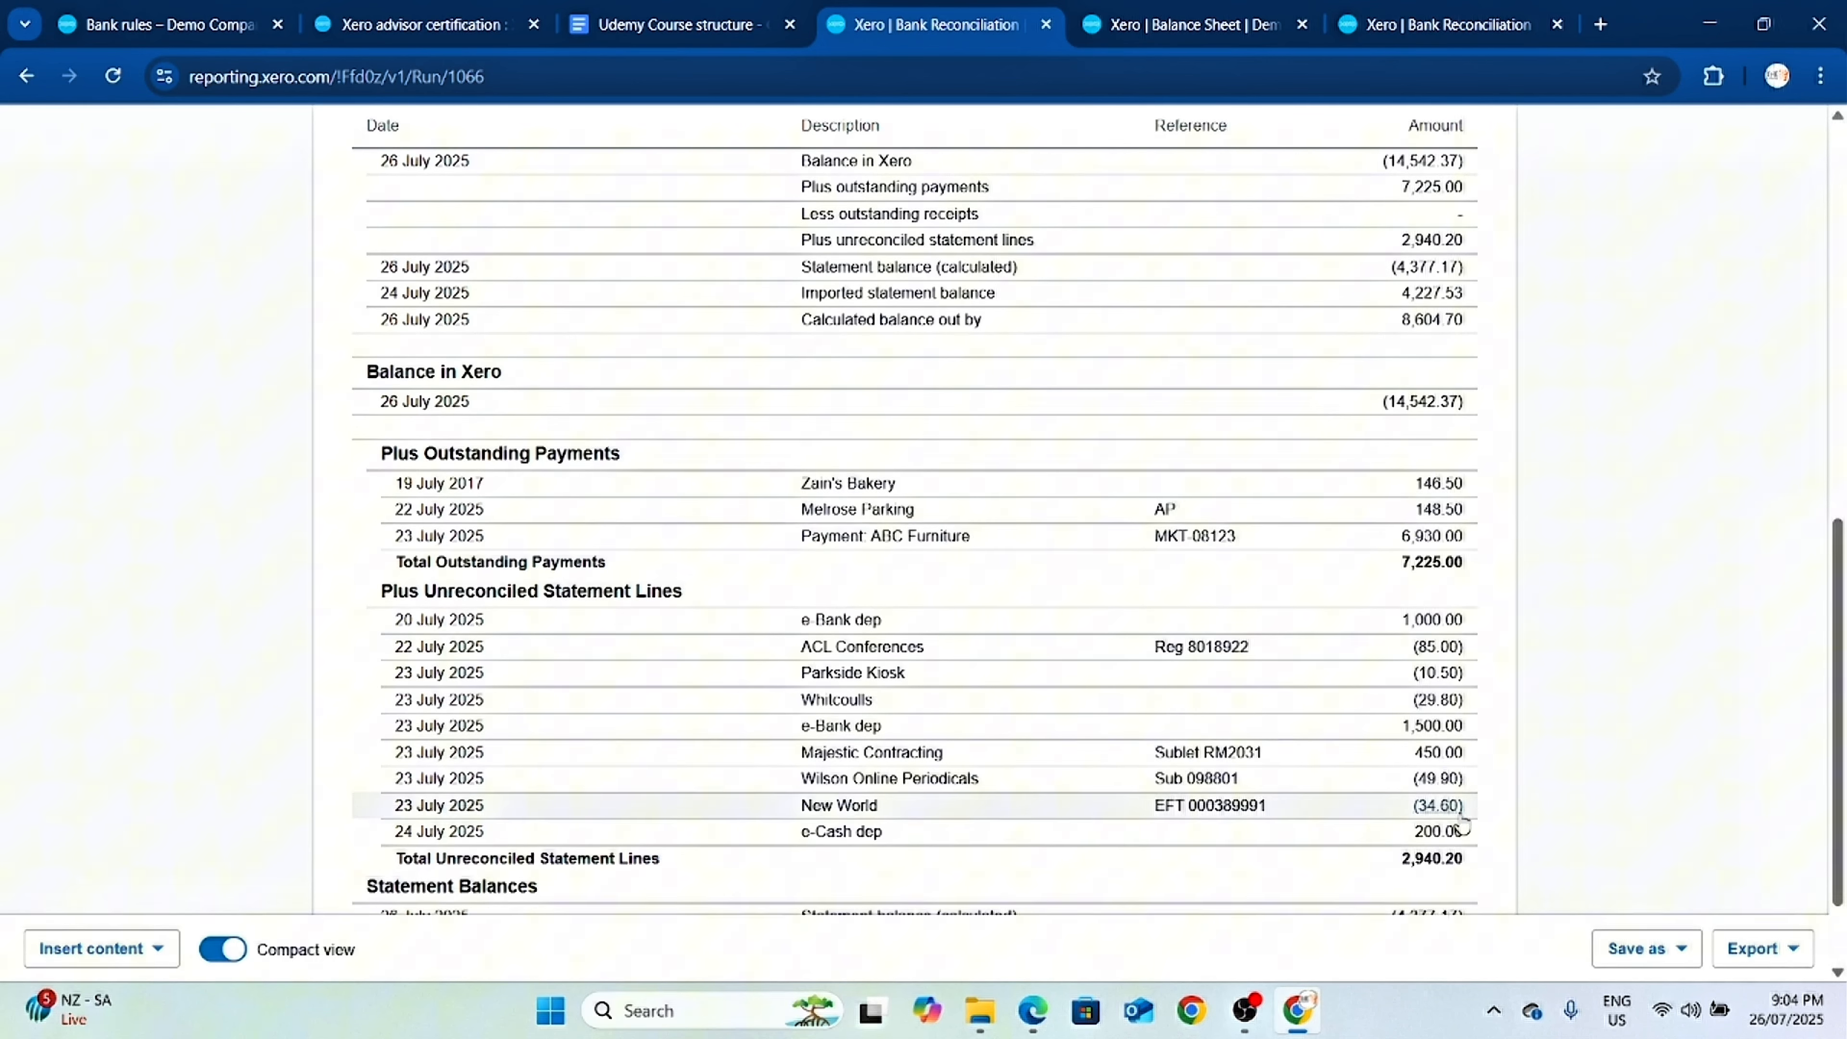
scroll(1433, 443, "down", 2)
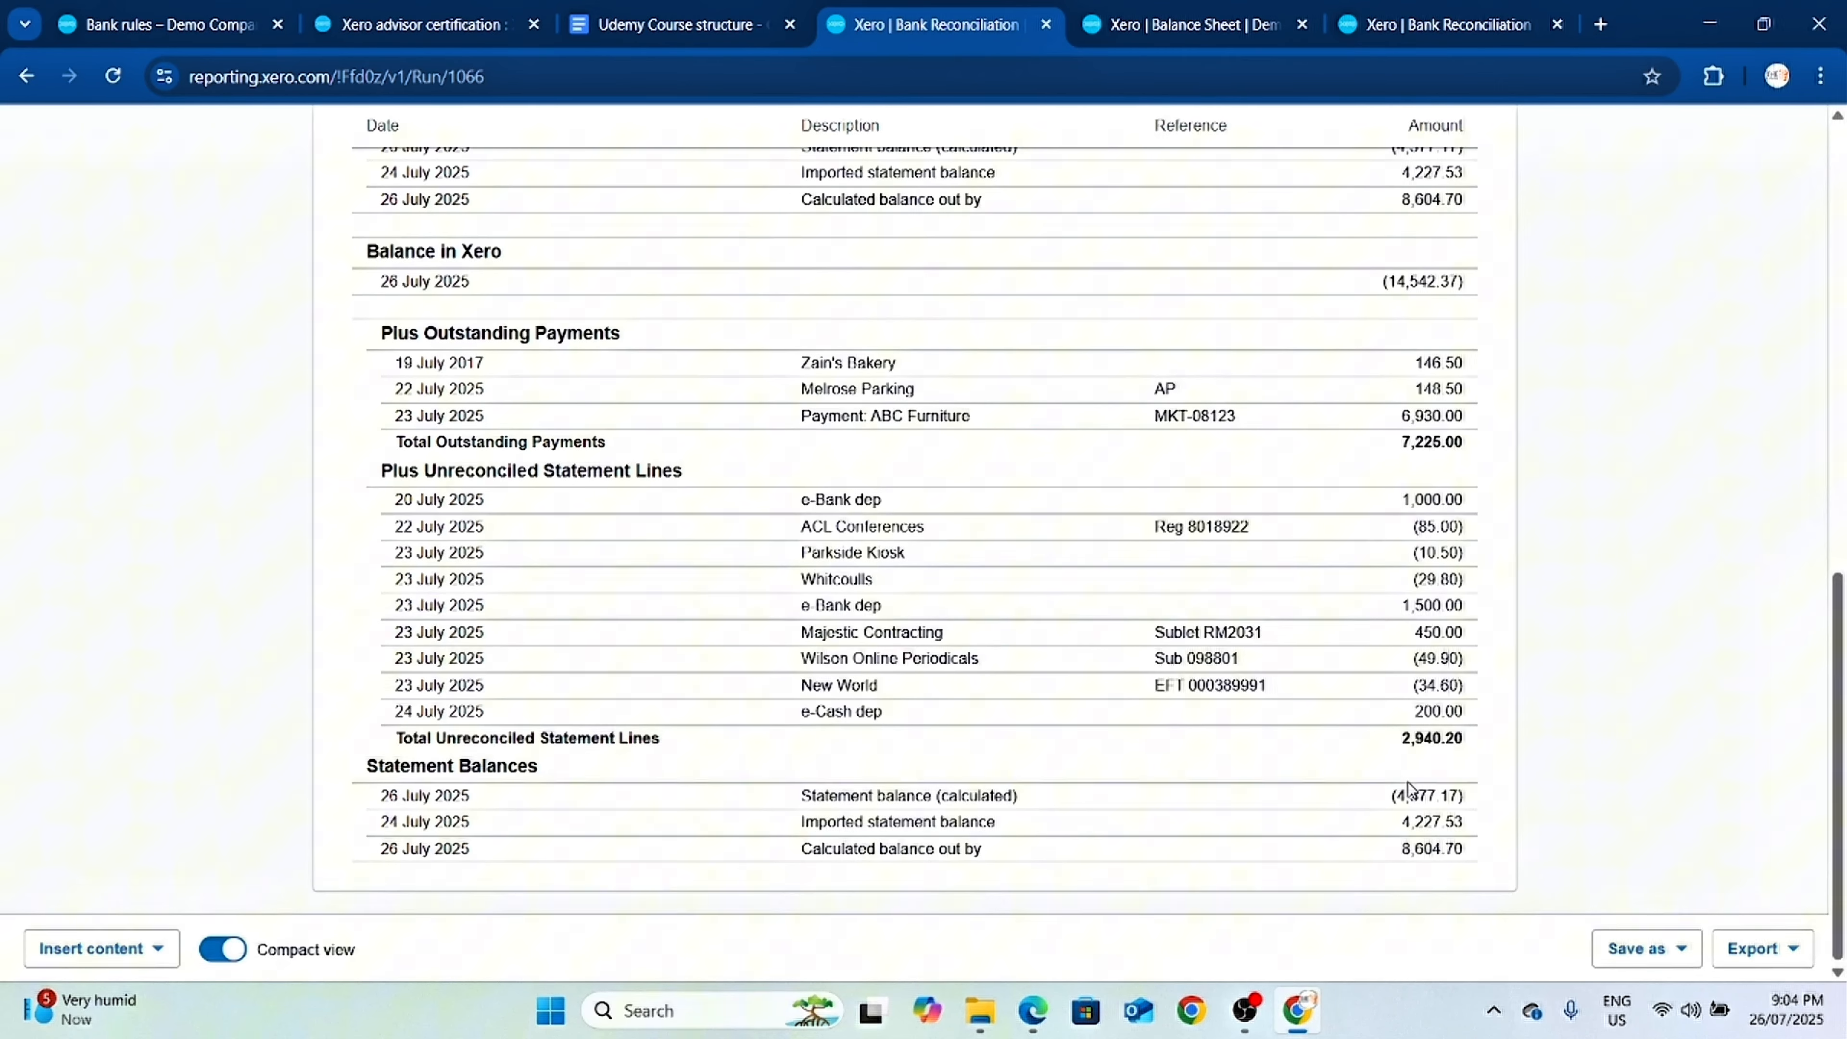
Compare the calculated statement balance in the Totals Summary with the detail sections and the guidance on matching balances.
scroll(1438, 768, "up", 15)
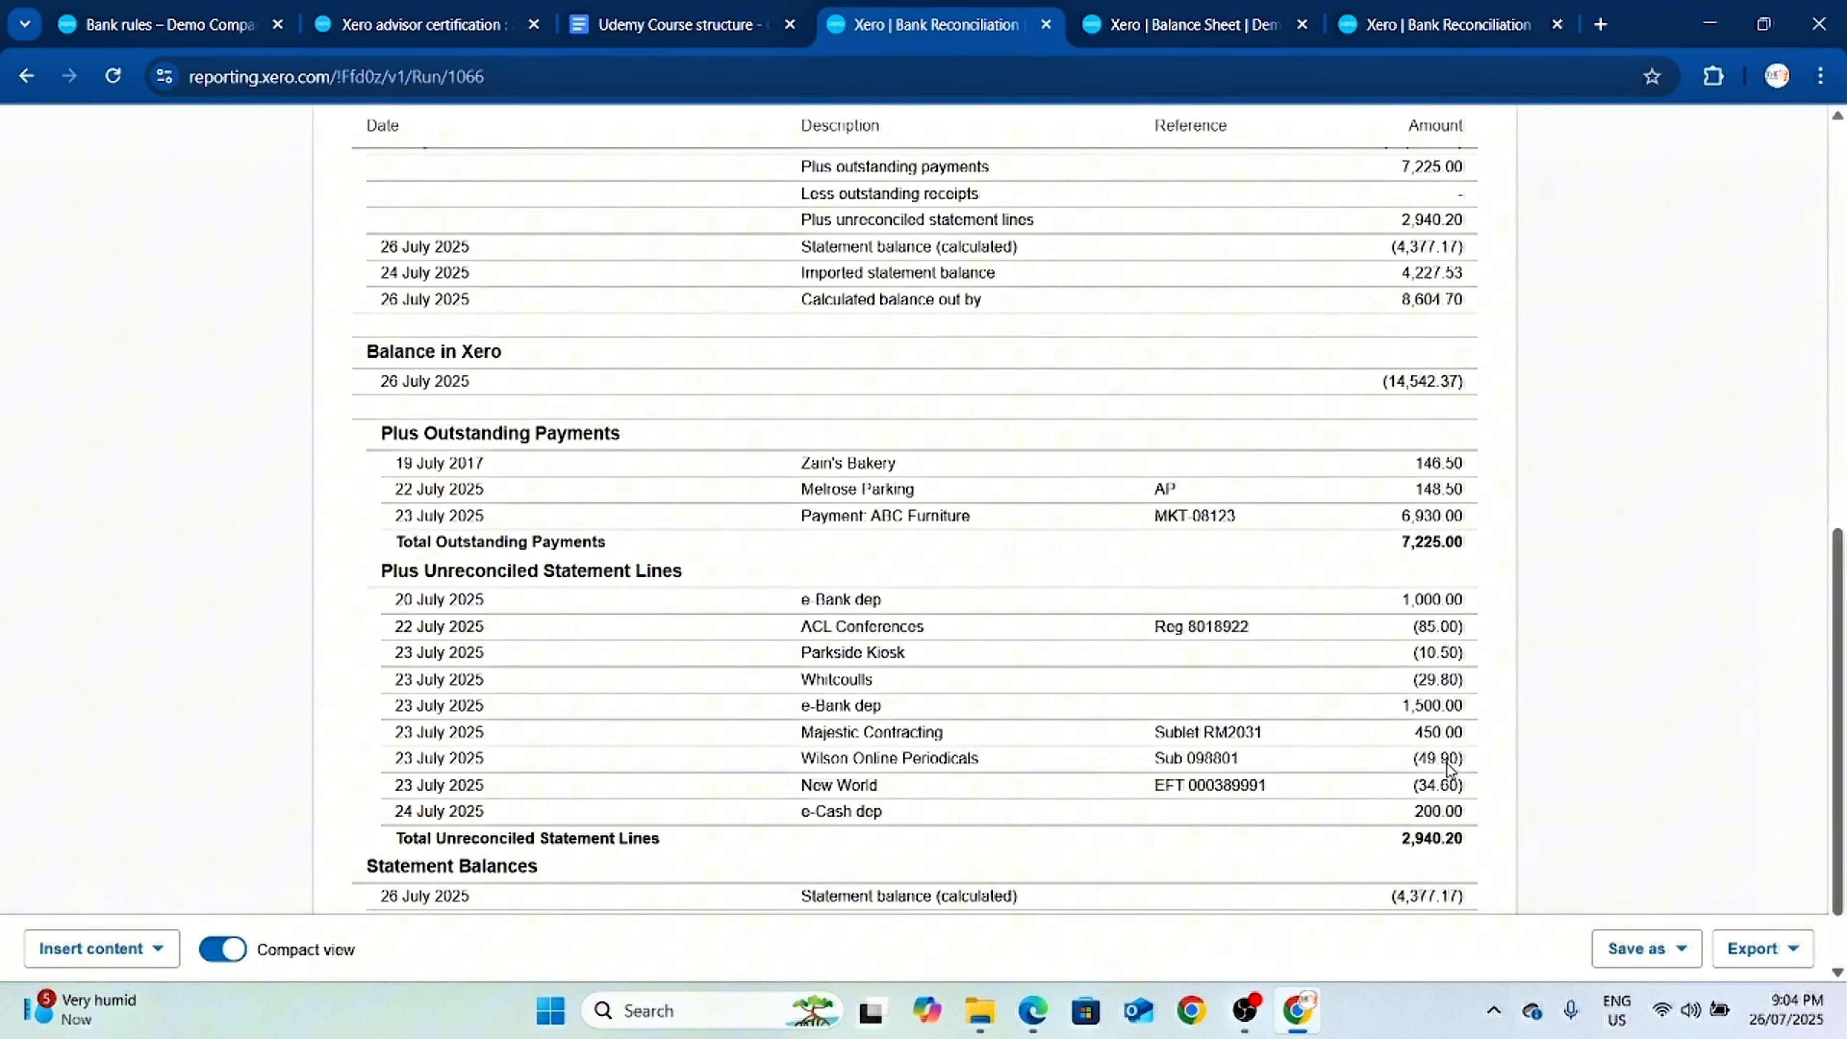
scroll(1263, 564, "down", 15)
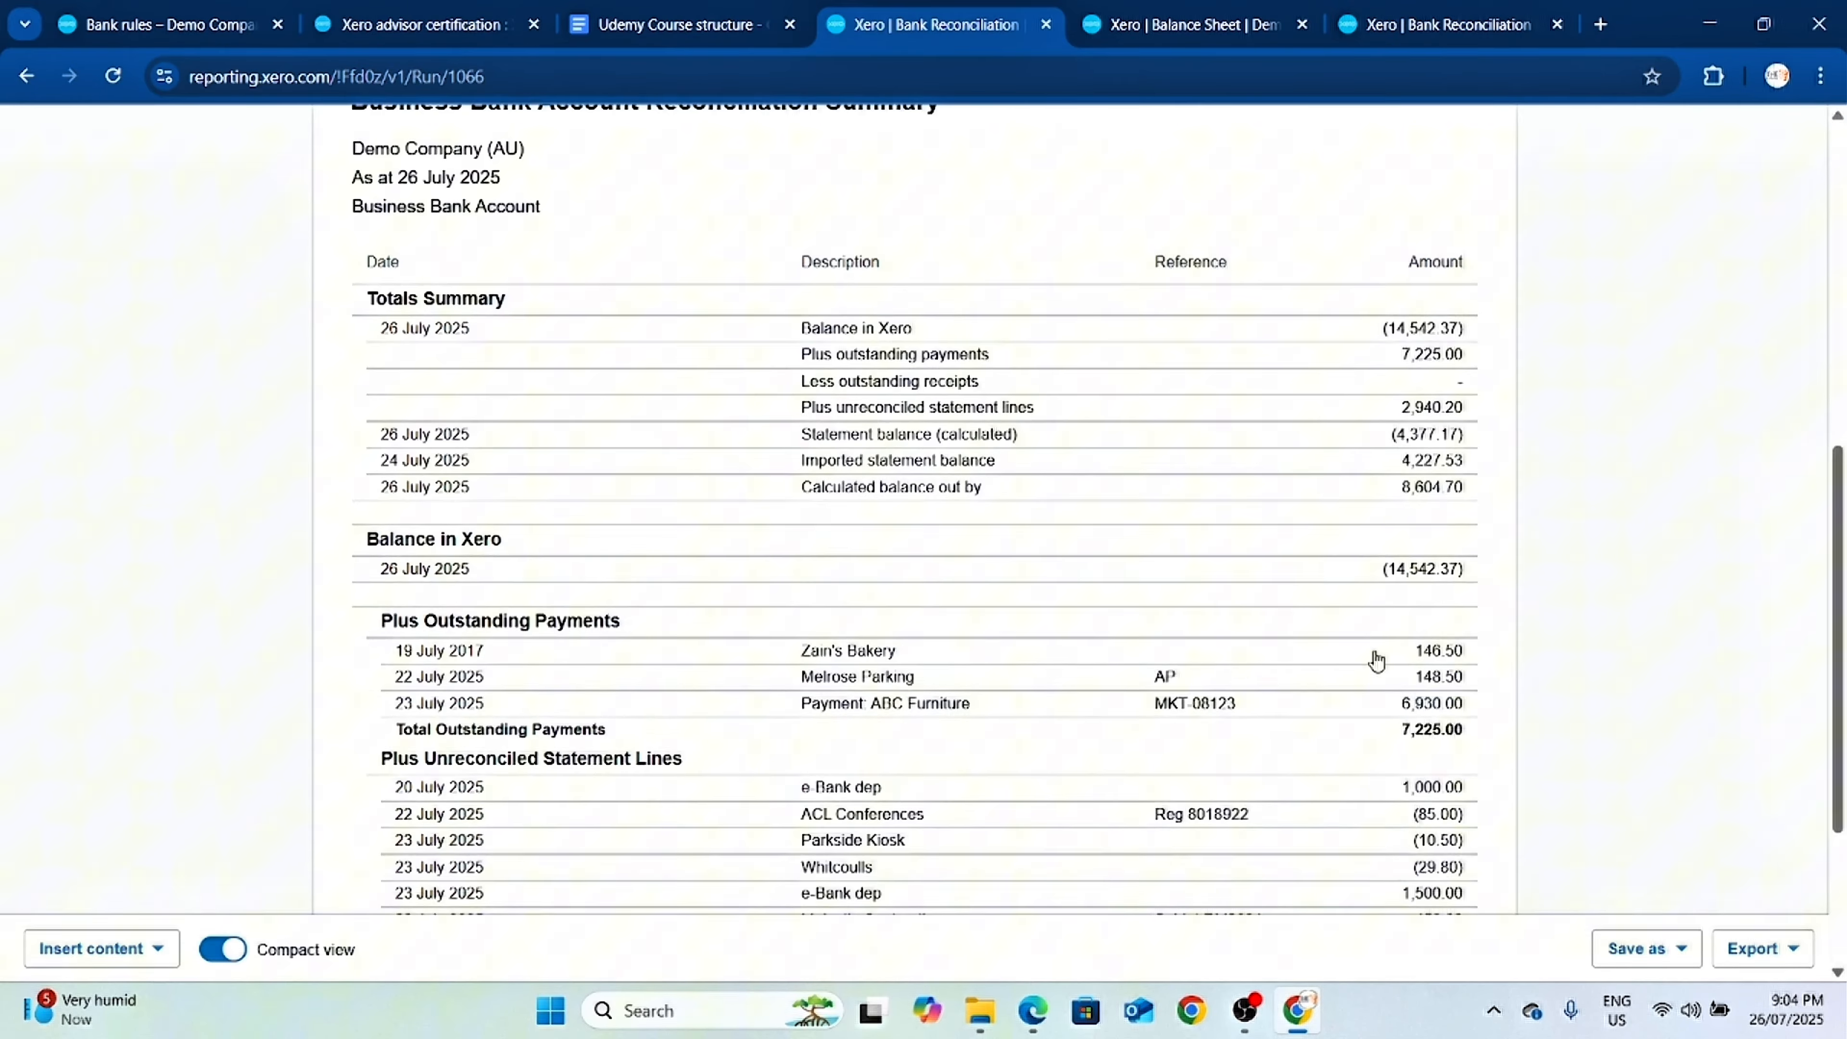
scroll(1440, 836, "up", 15)
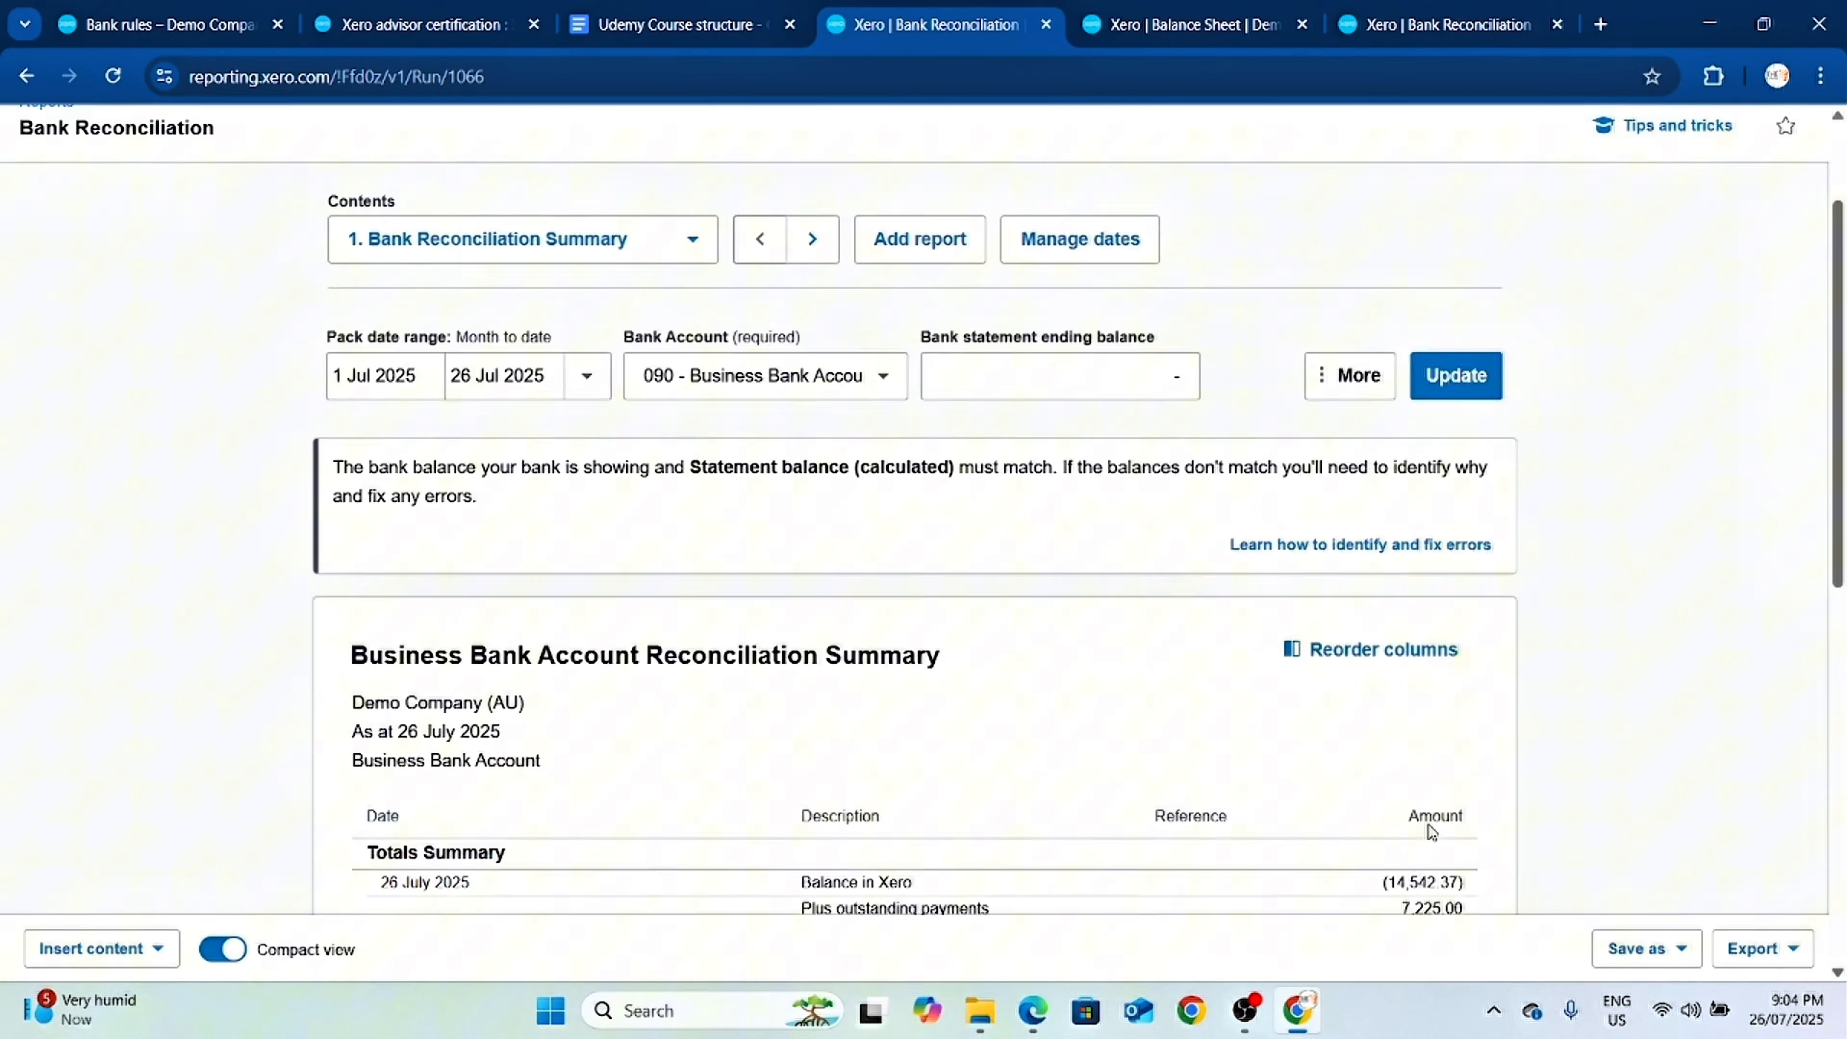
scroll(1247, 545, "down", 7)
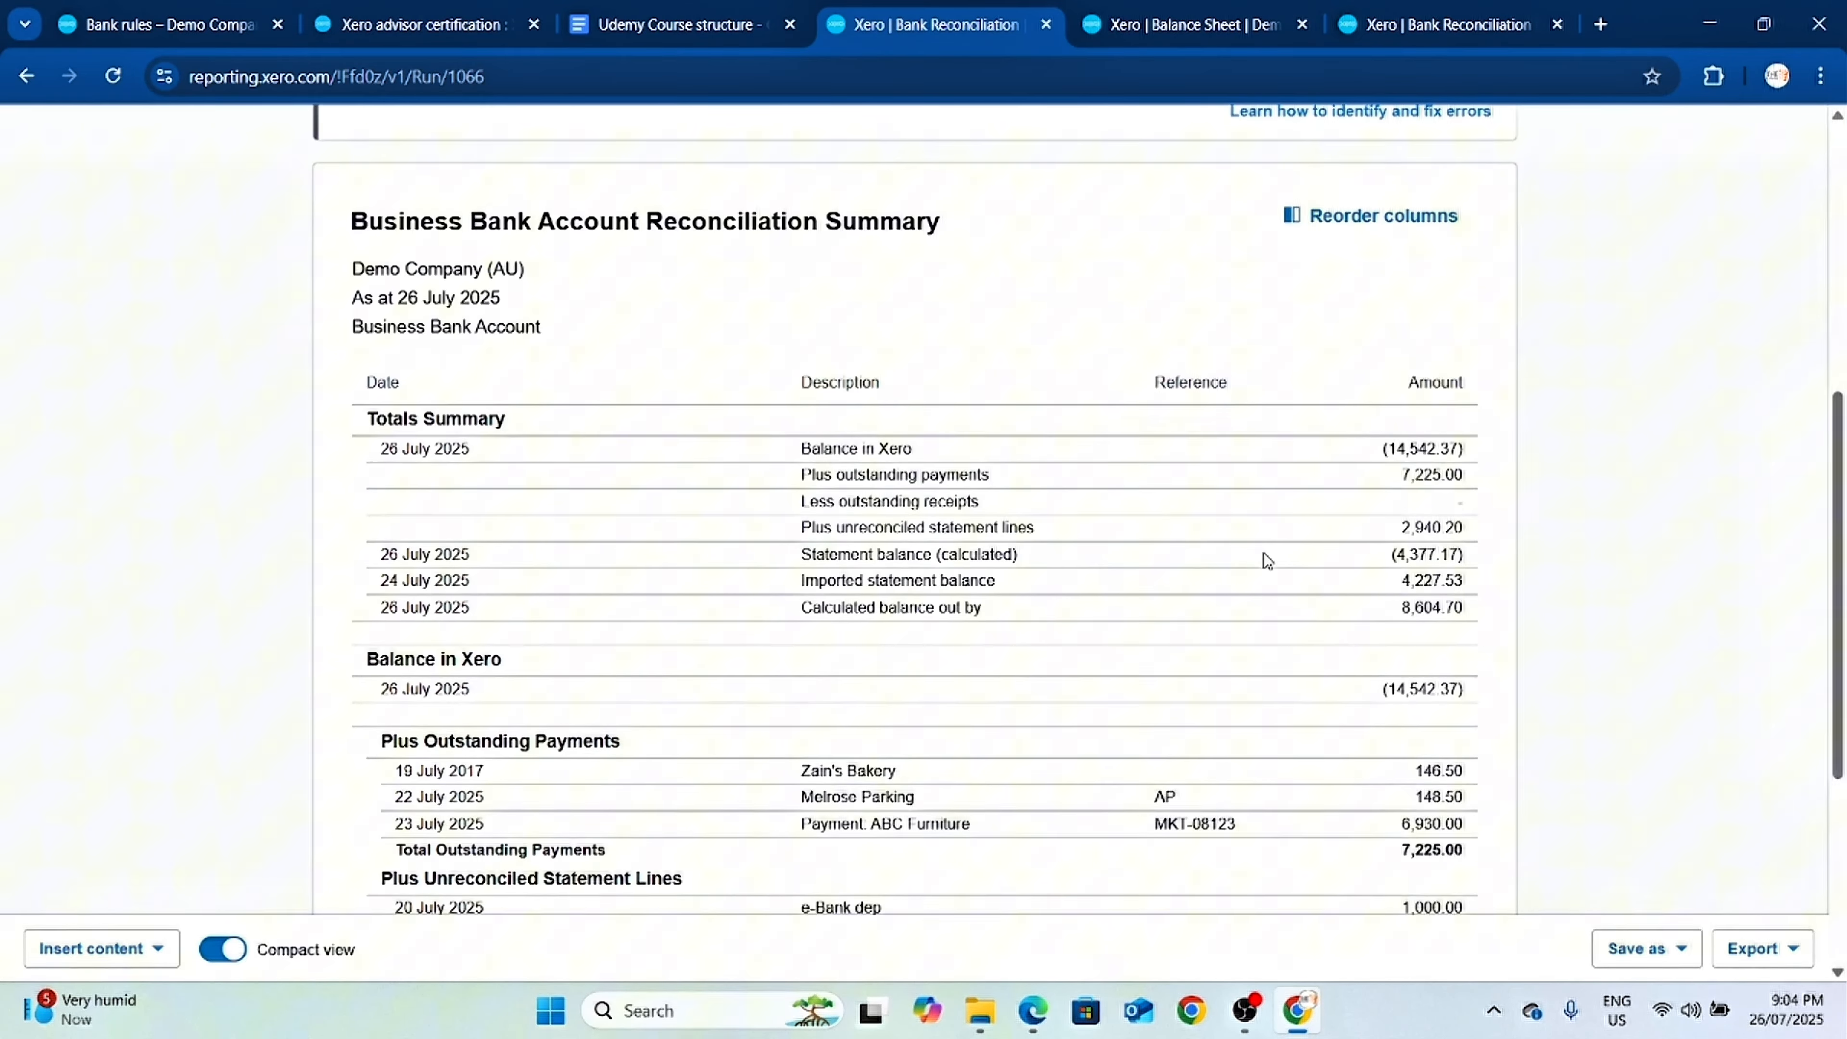
scroll(1232, 556, "up", 2)
scroll(1232, 559, "up", 2)
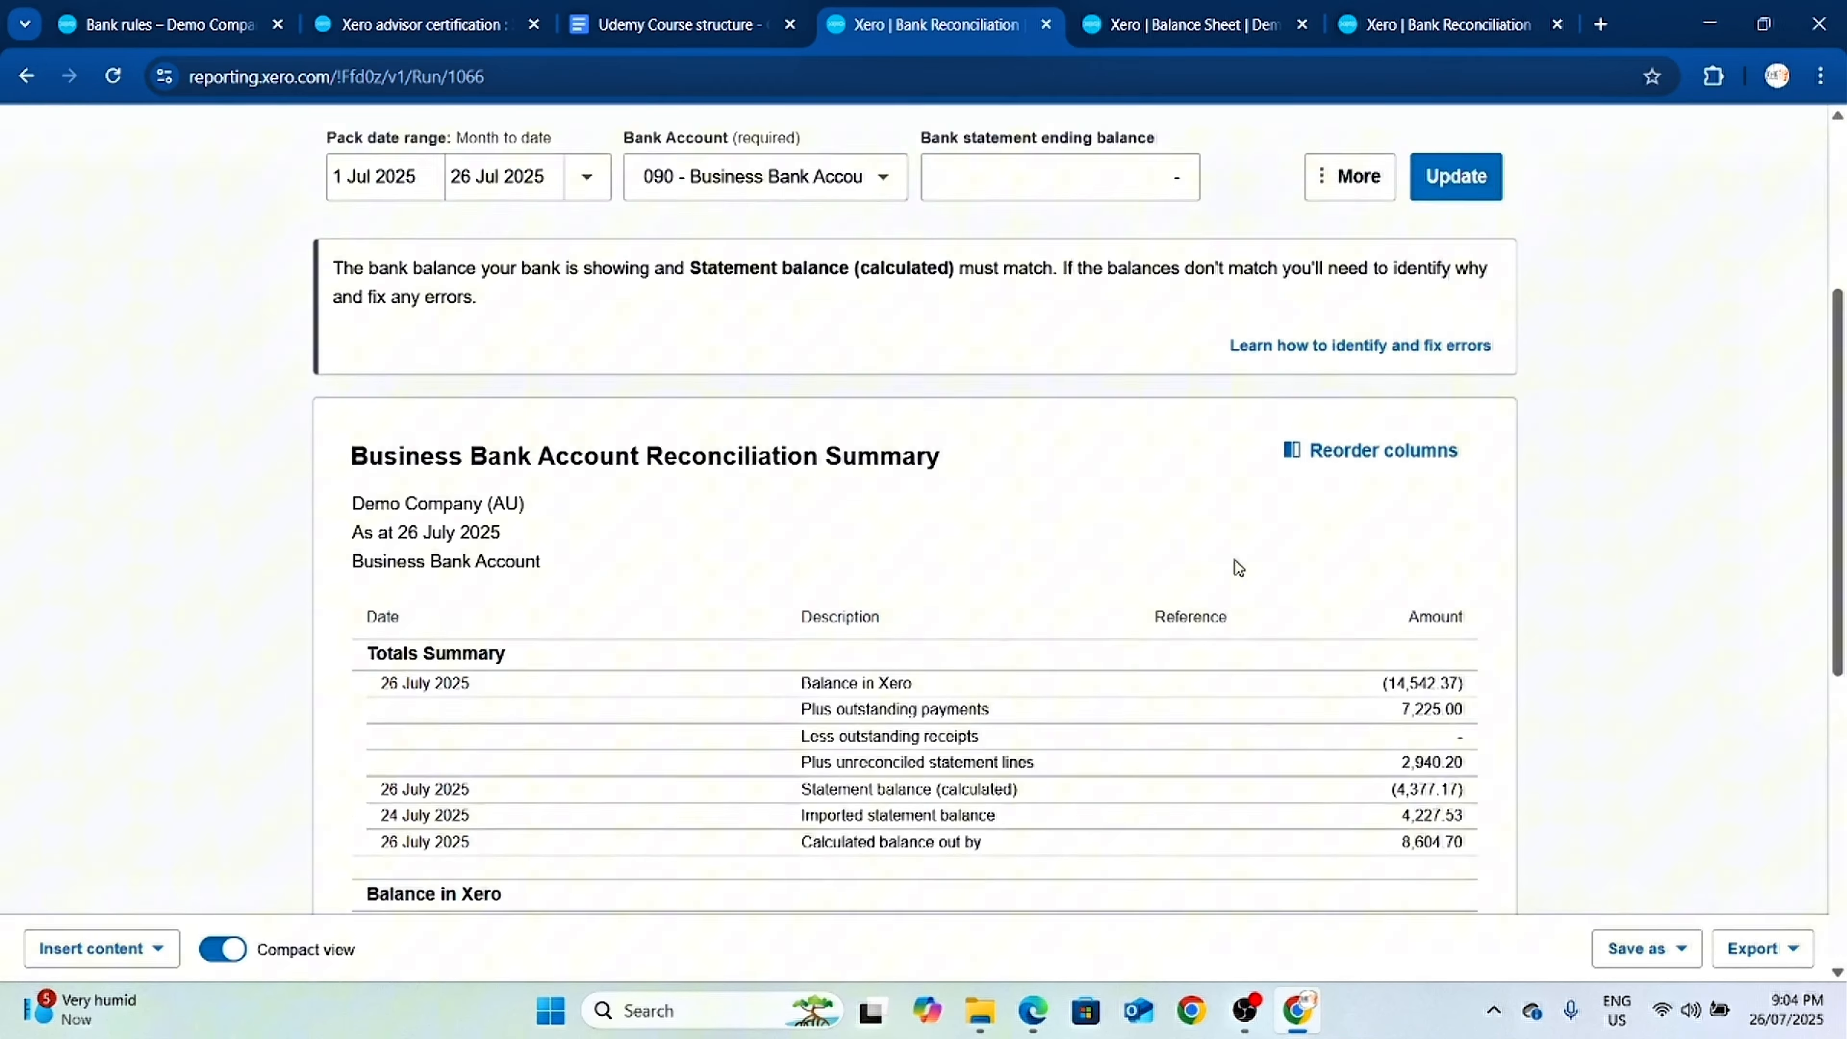
scroll(1240, 554, "down", 6)
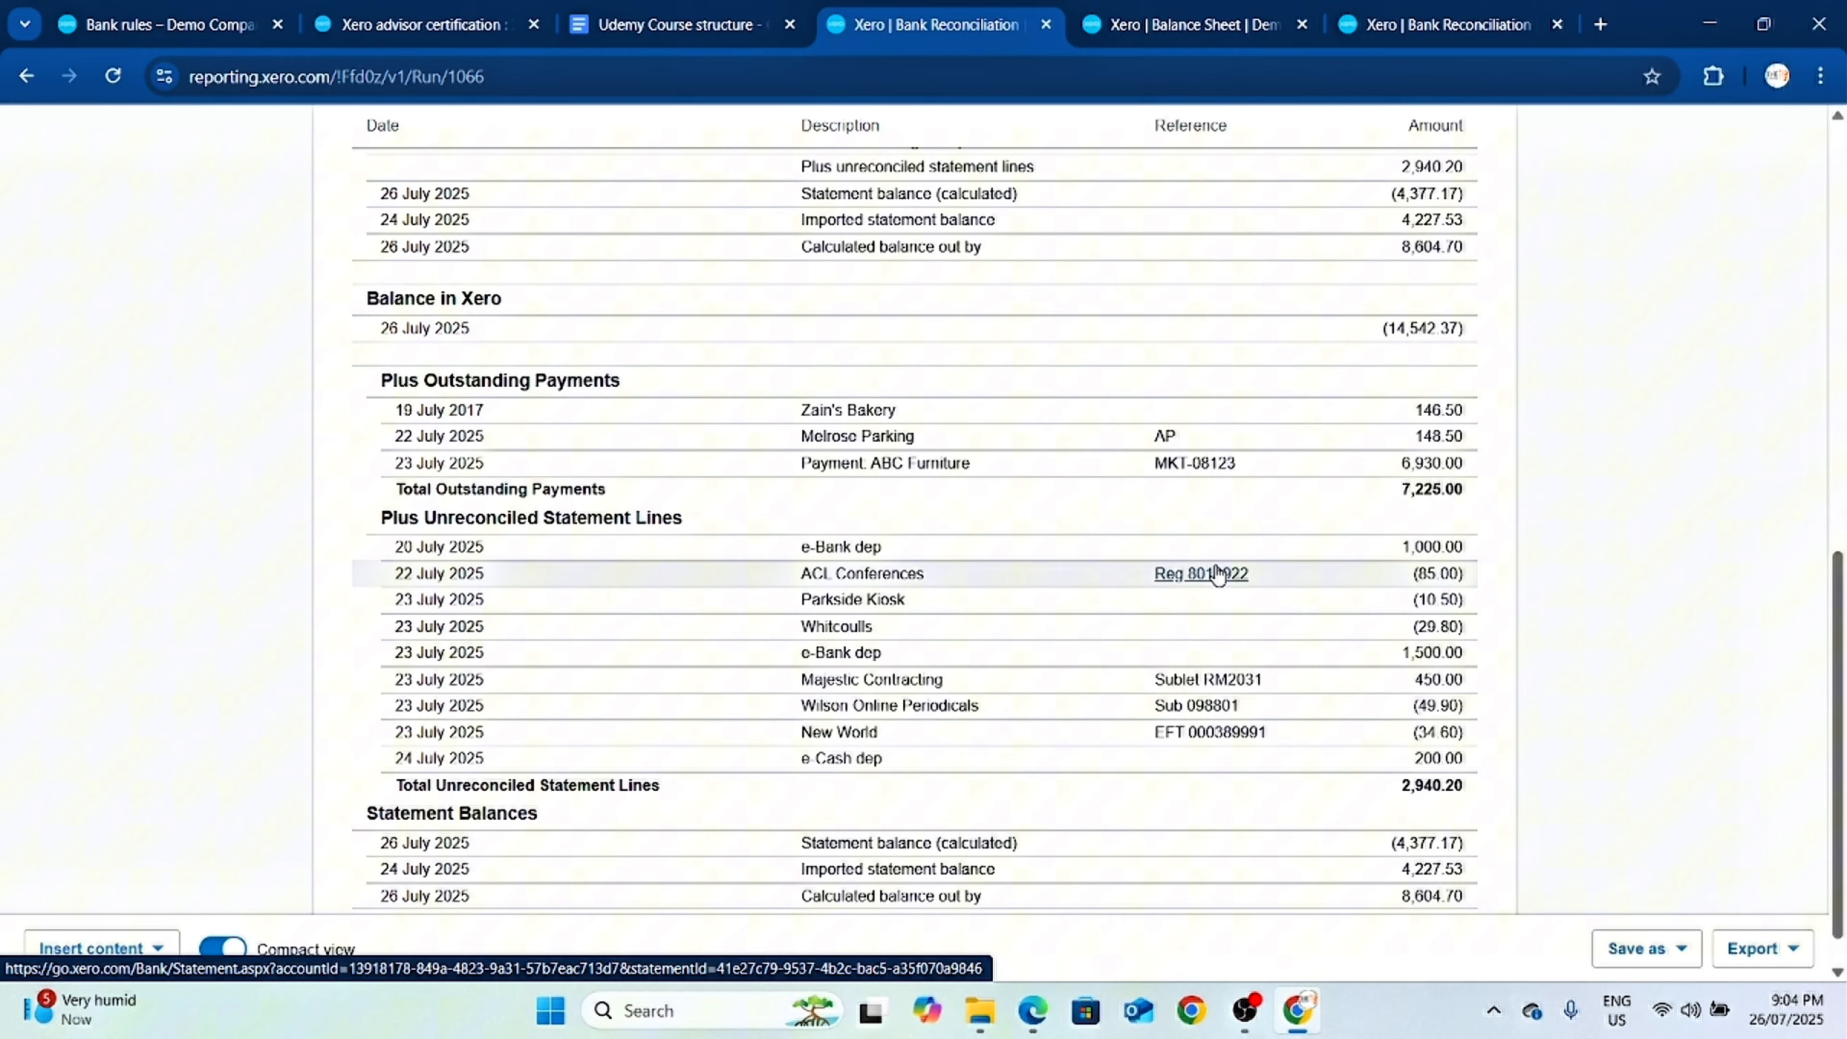
scroll(1050, 556, "up", 6)
scroll(1043, 541, "up", 3)
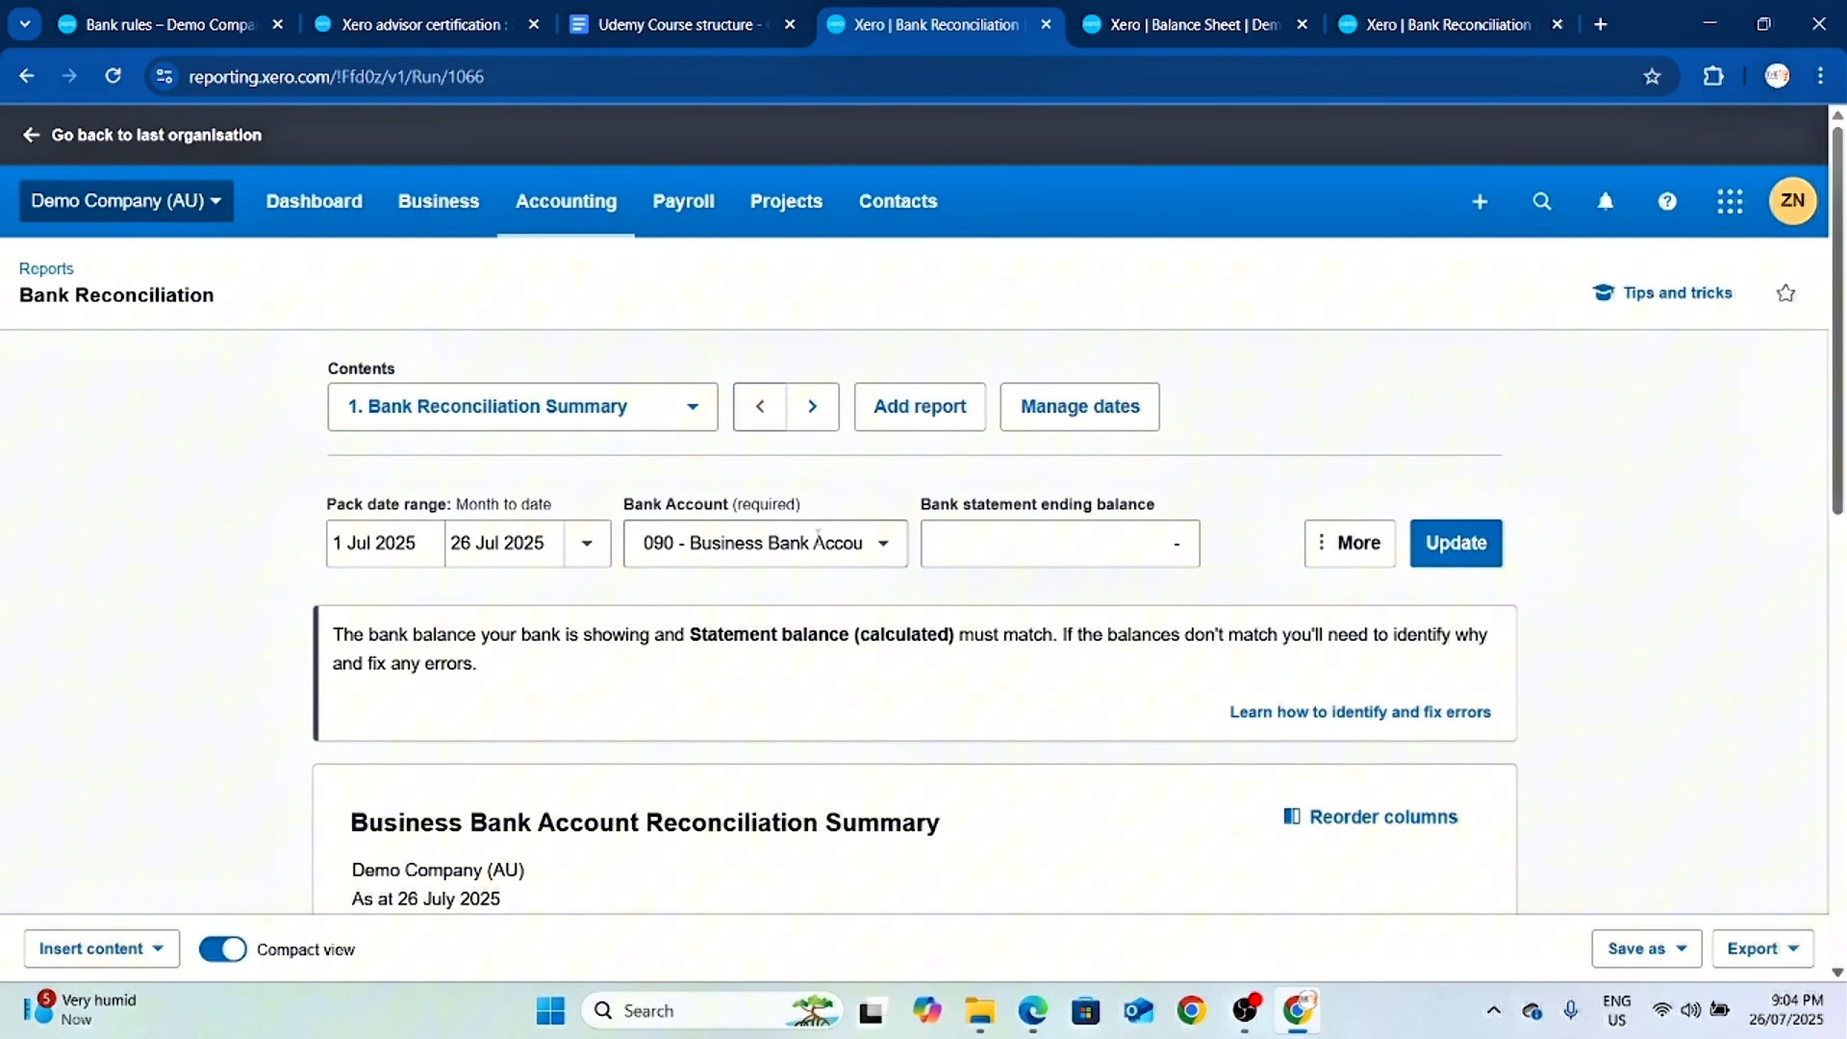
View which bank accounts are available for the report without changing the selection.
left_click(877, 543)
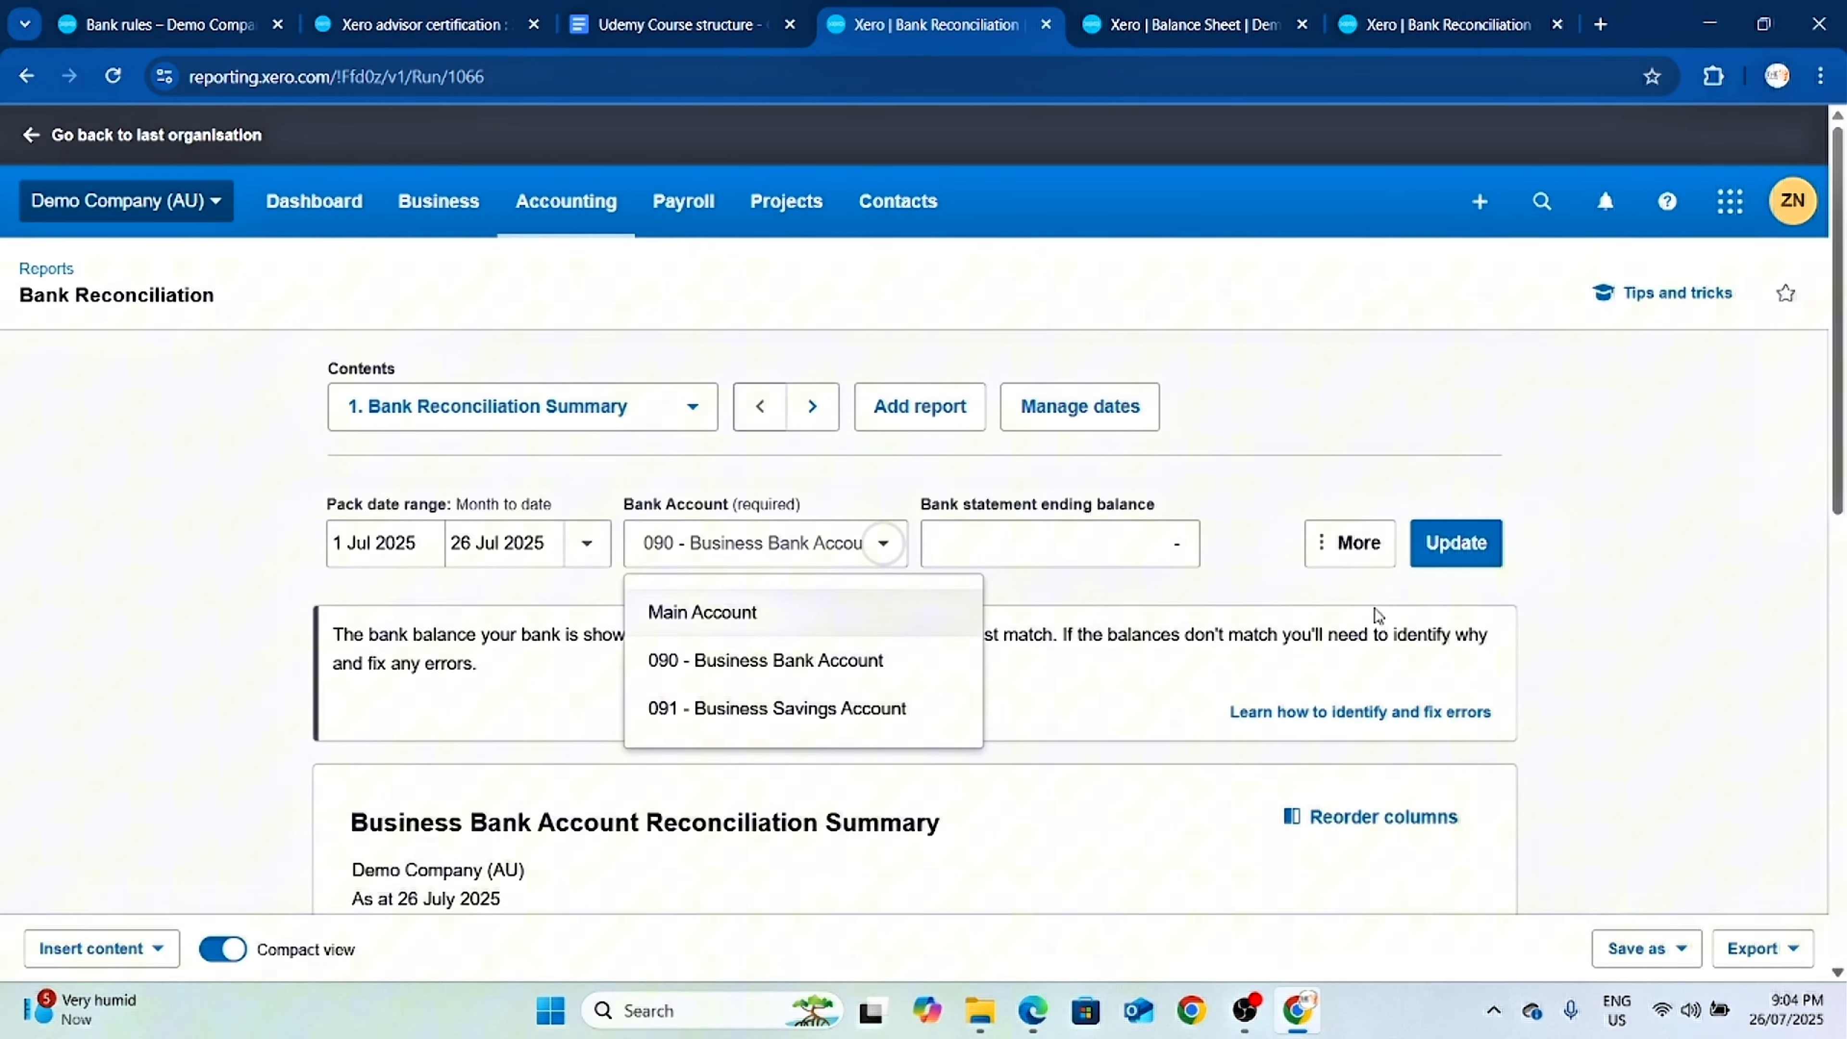
left_click(1468, 652)
scroll(1245, 656, "down", 2)
scroll(1229, 640, "up", 2)
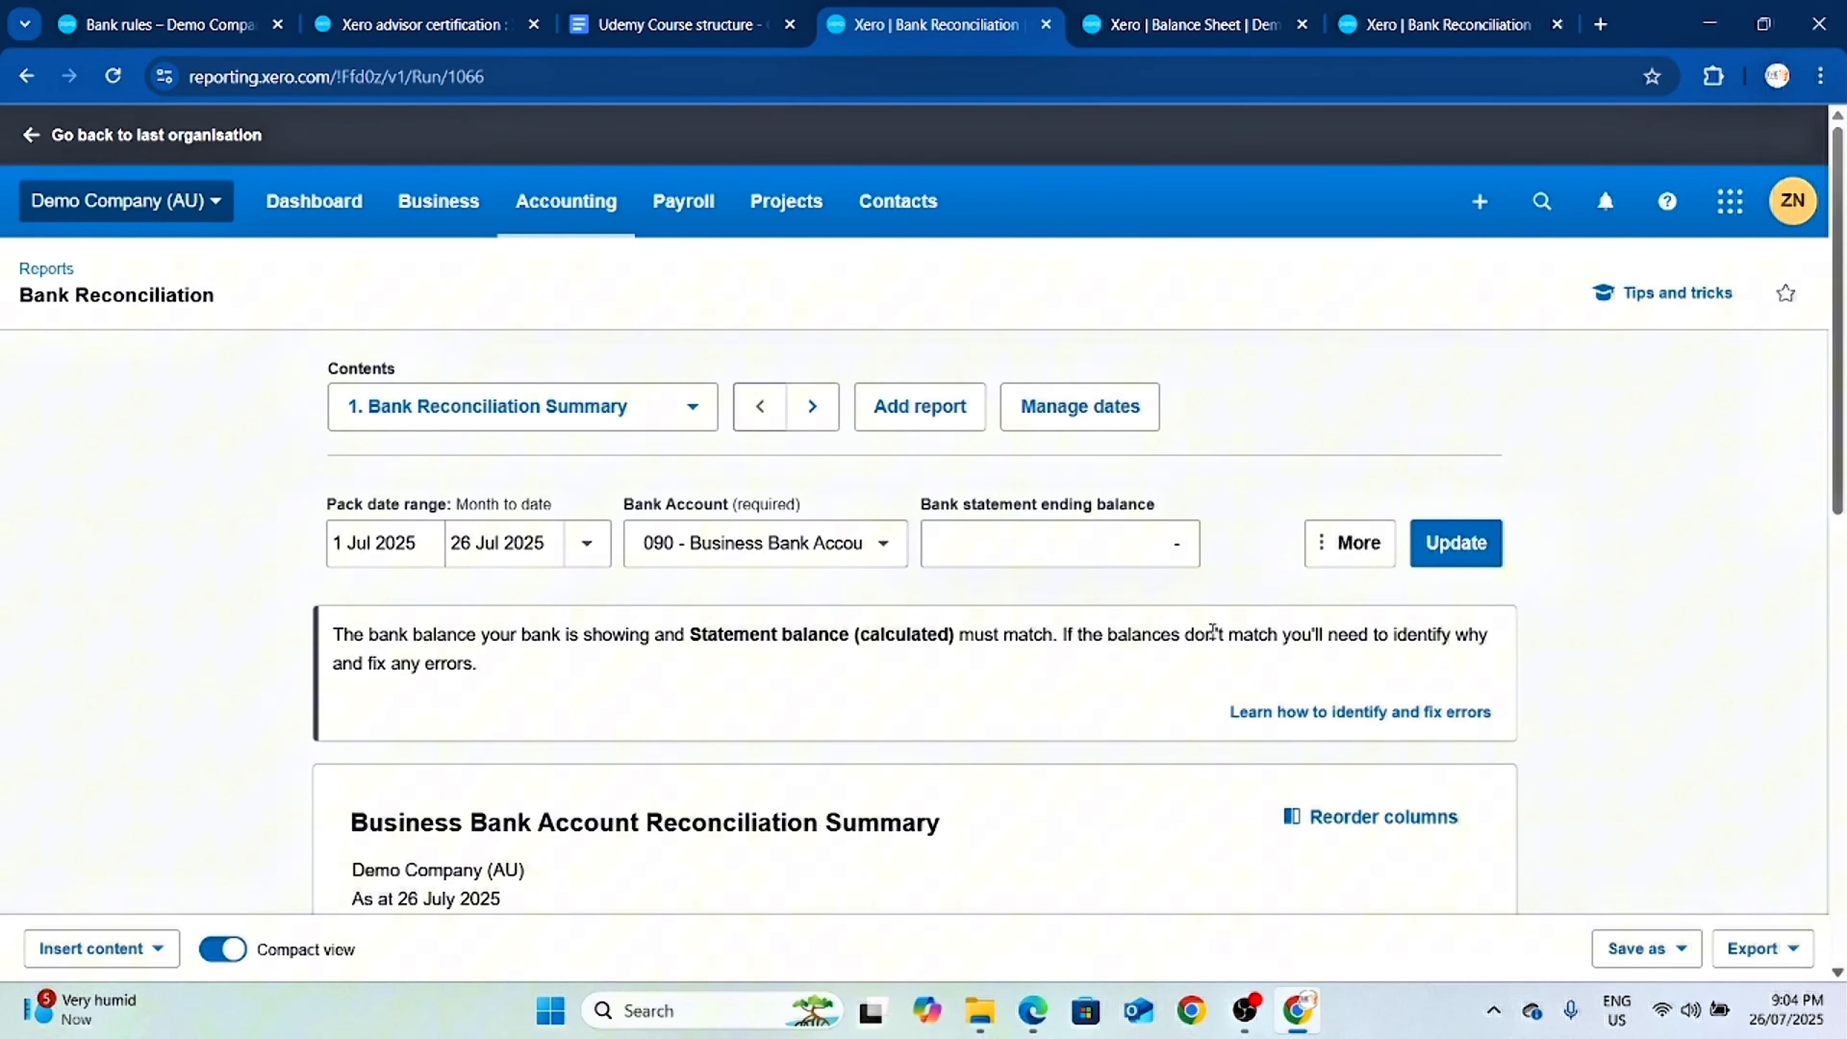
Recheck the Statement Balances section and return to the bank statement ending balance setting of the report.
scroll(1266, 684, "down", 10)
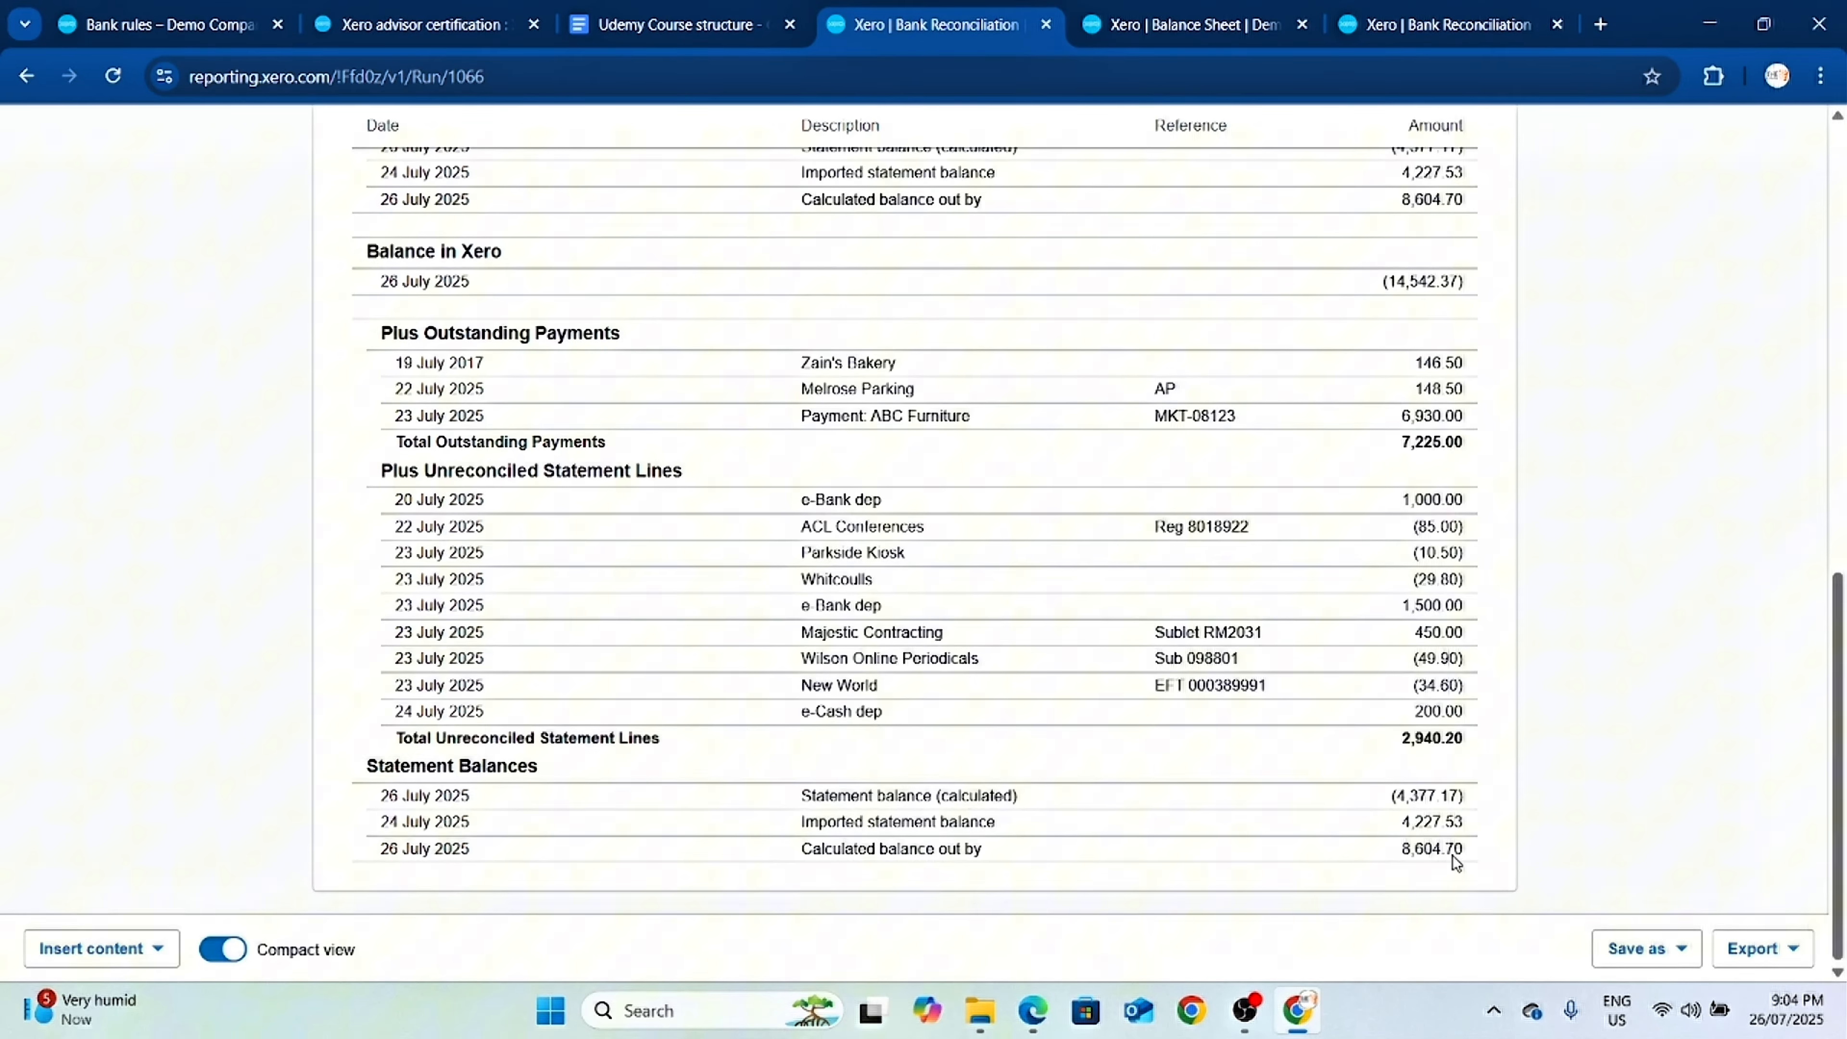
scroll(1429, 853, "up", 8)
scroll(1418, 822, "up", 5)
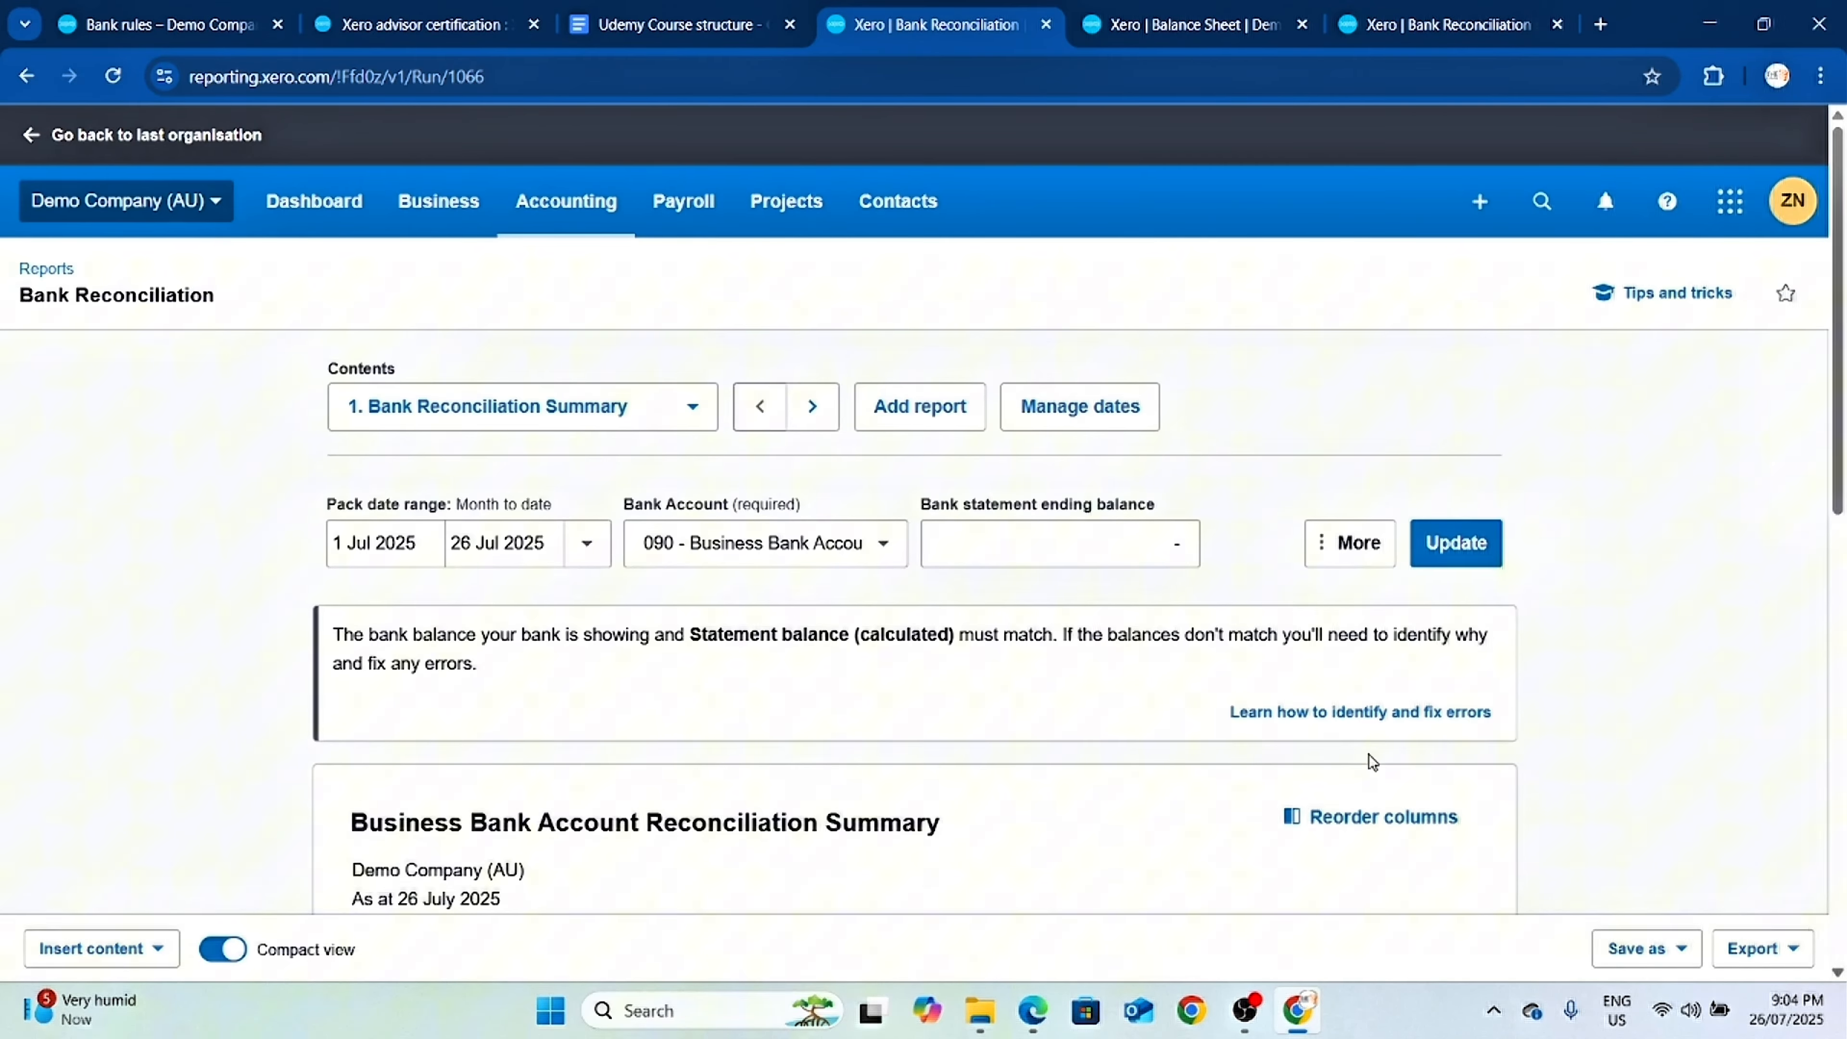
scroll(1381, 757, "down", 10)
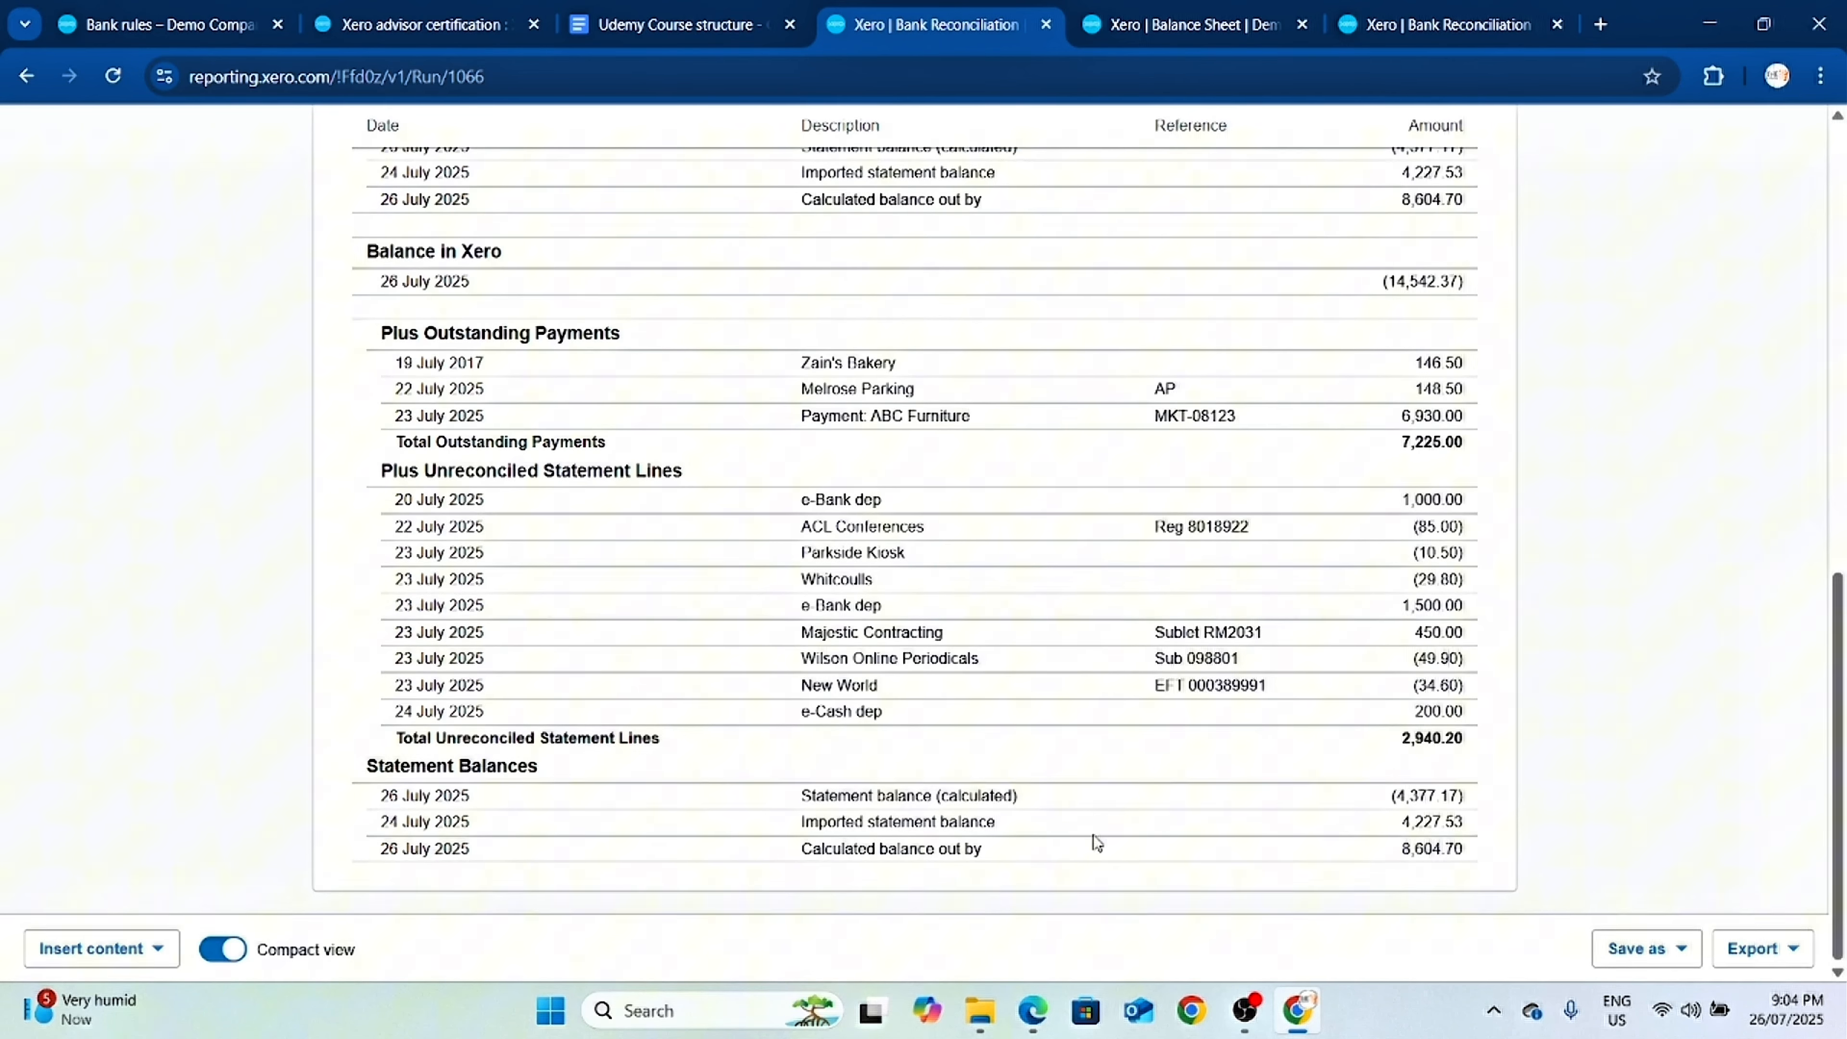
scroll(1188, 796, "up", 15)
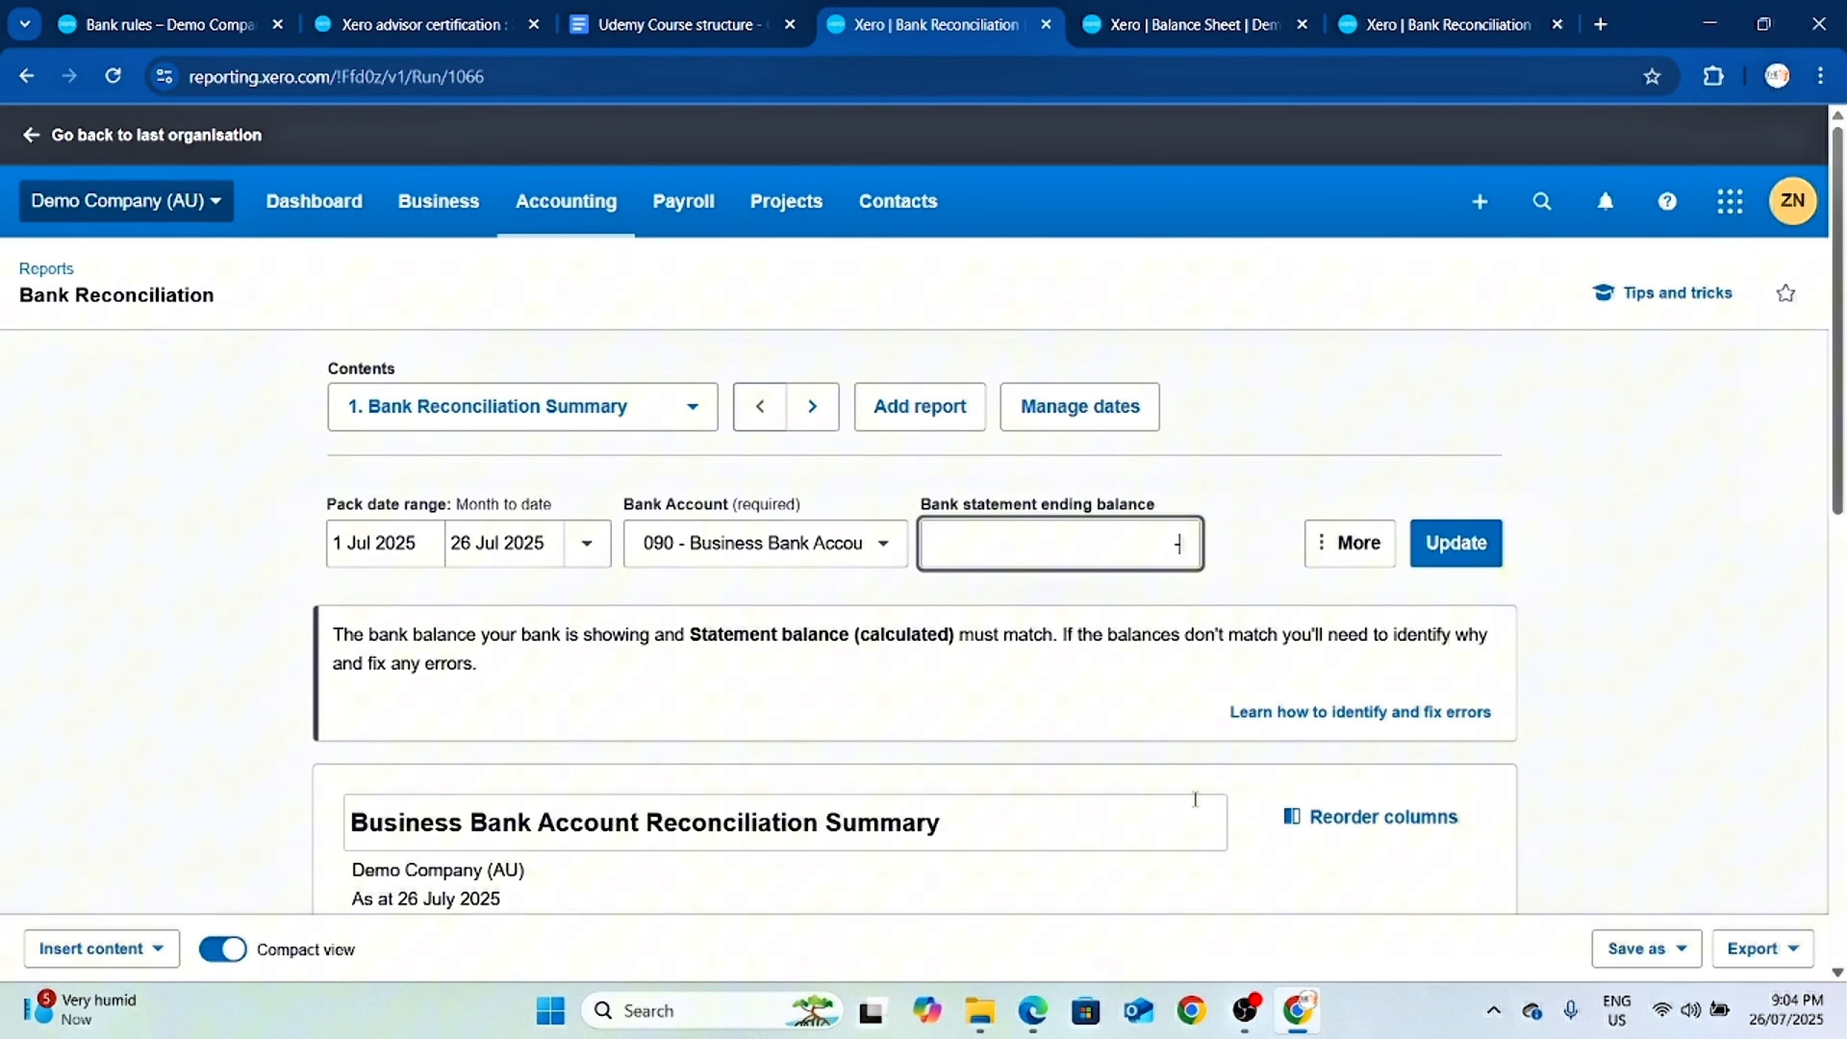
Set the bank statement ending balance to 4377, update the report, and check the calculated difference in Statement Balances.
type("4377")
key("Tab")
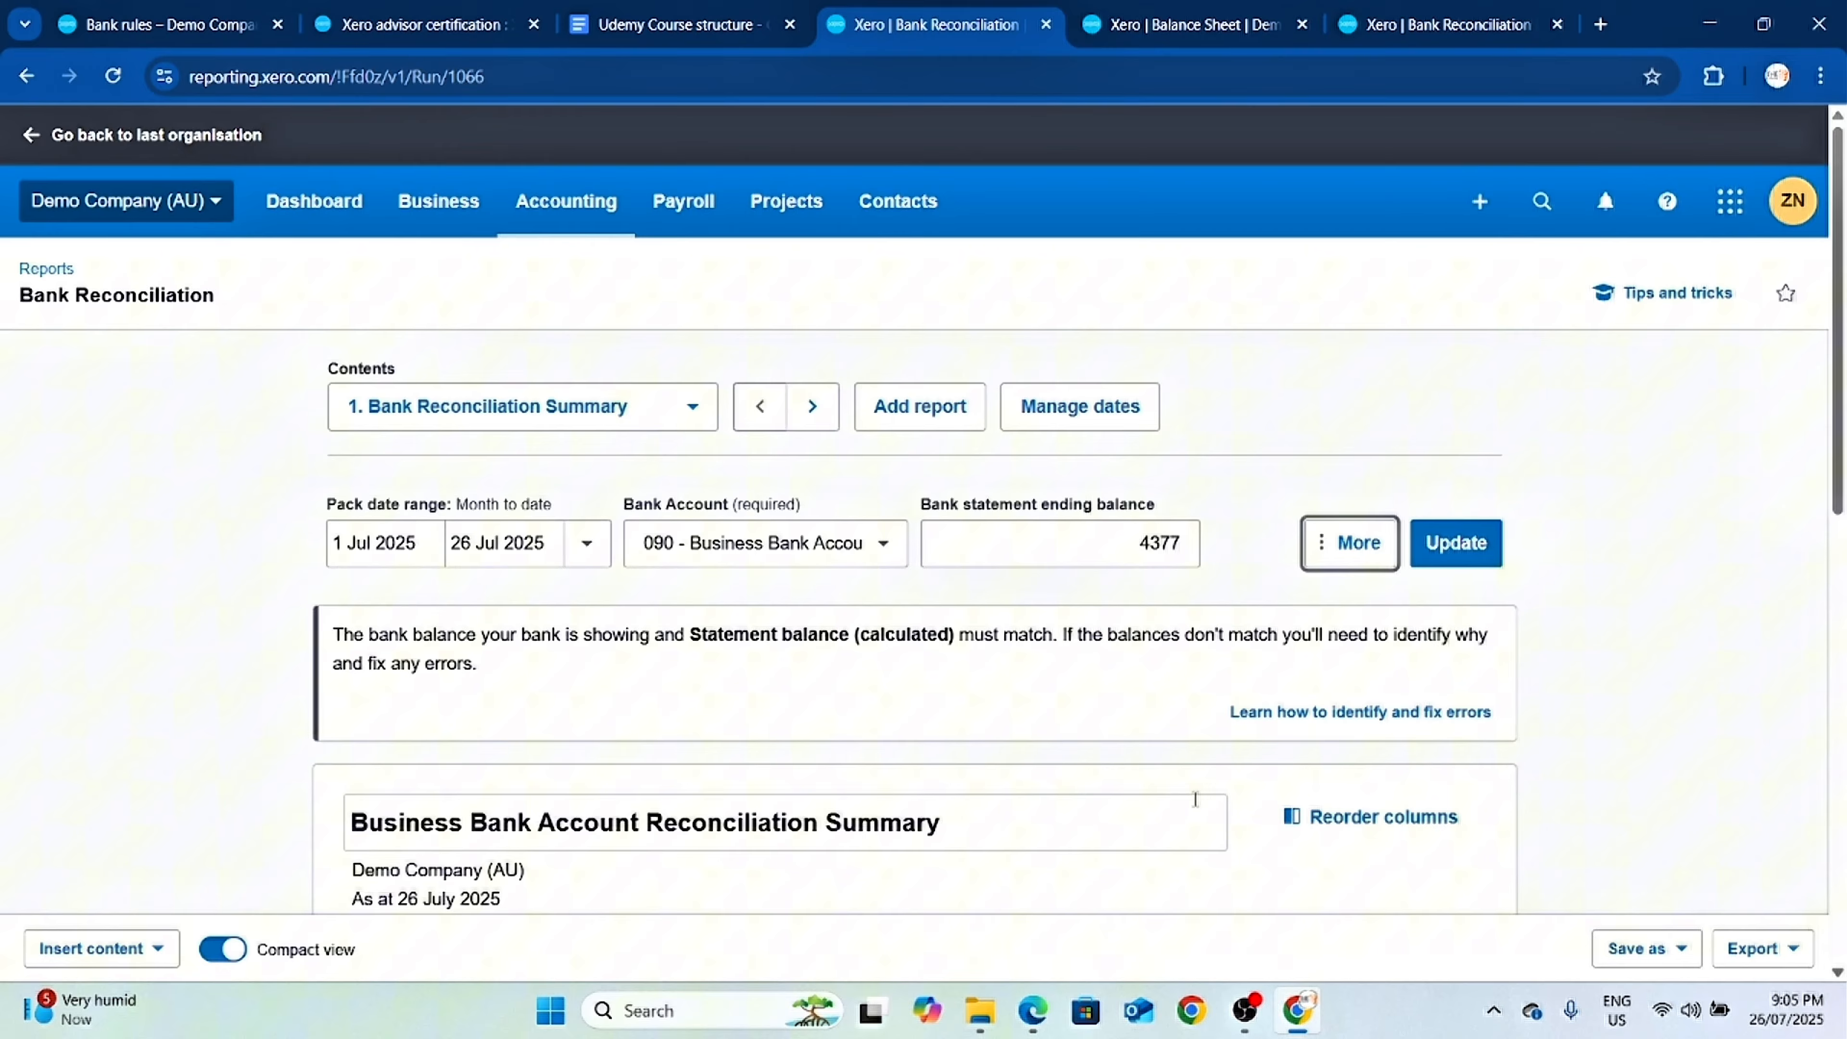
scroll(1491, 690, "down", 6)
scroll(1491, 680, "down", 4)
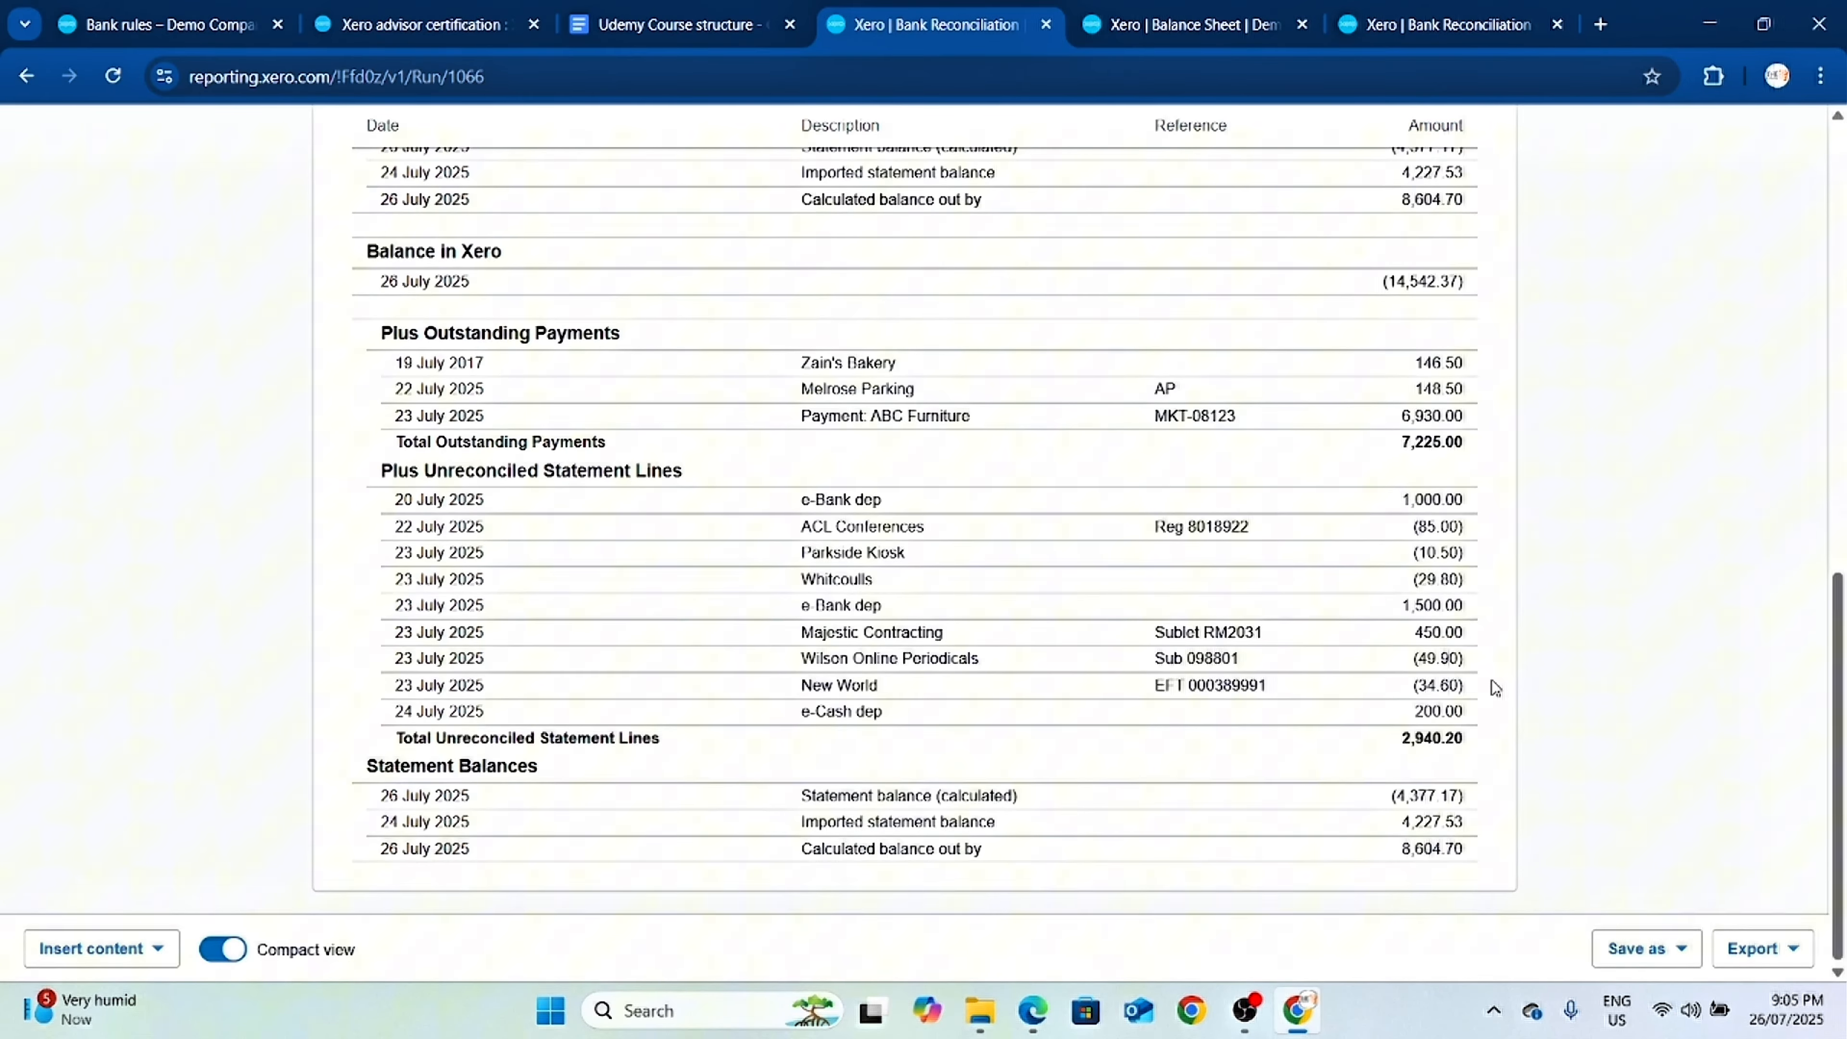
scroll(1525, 457, "up", 9)
left_click(1435, 264)
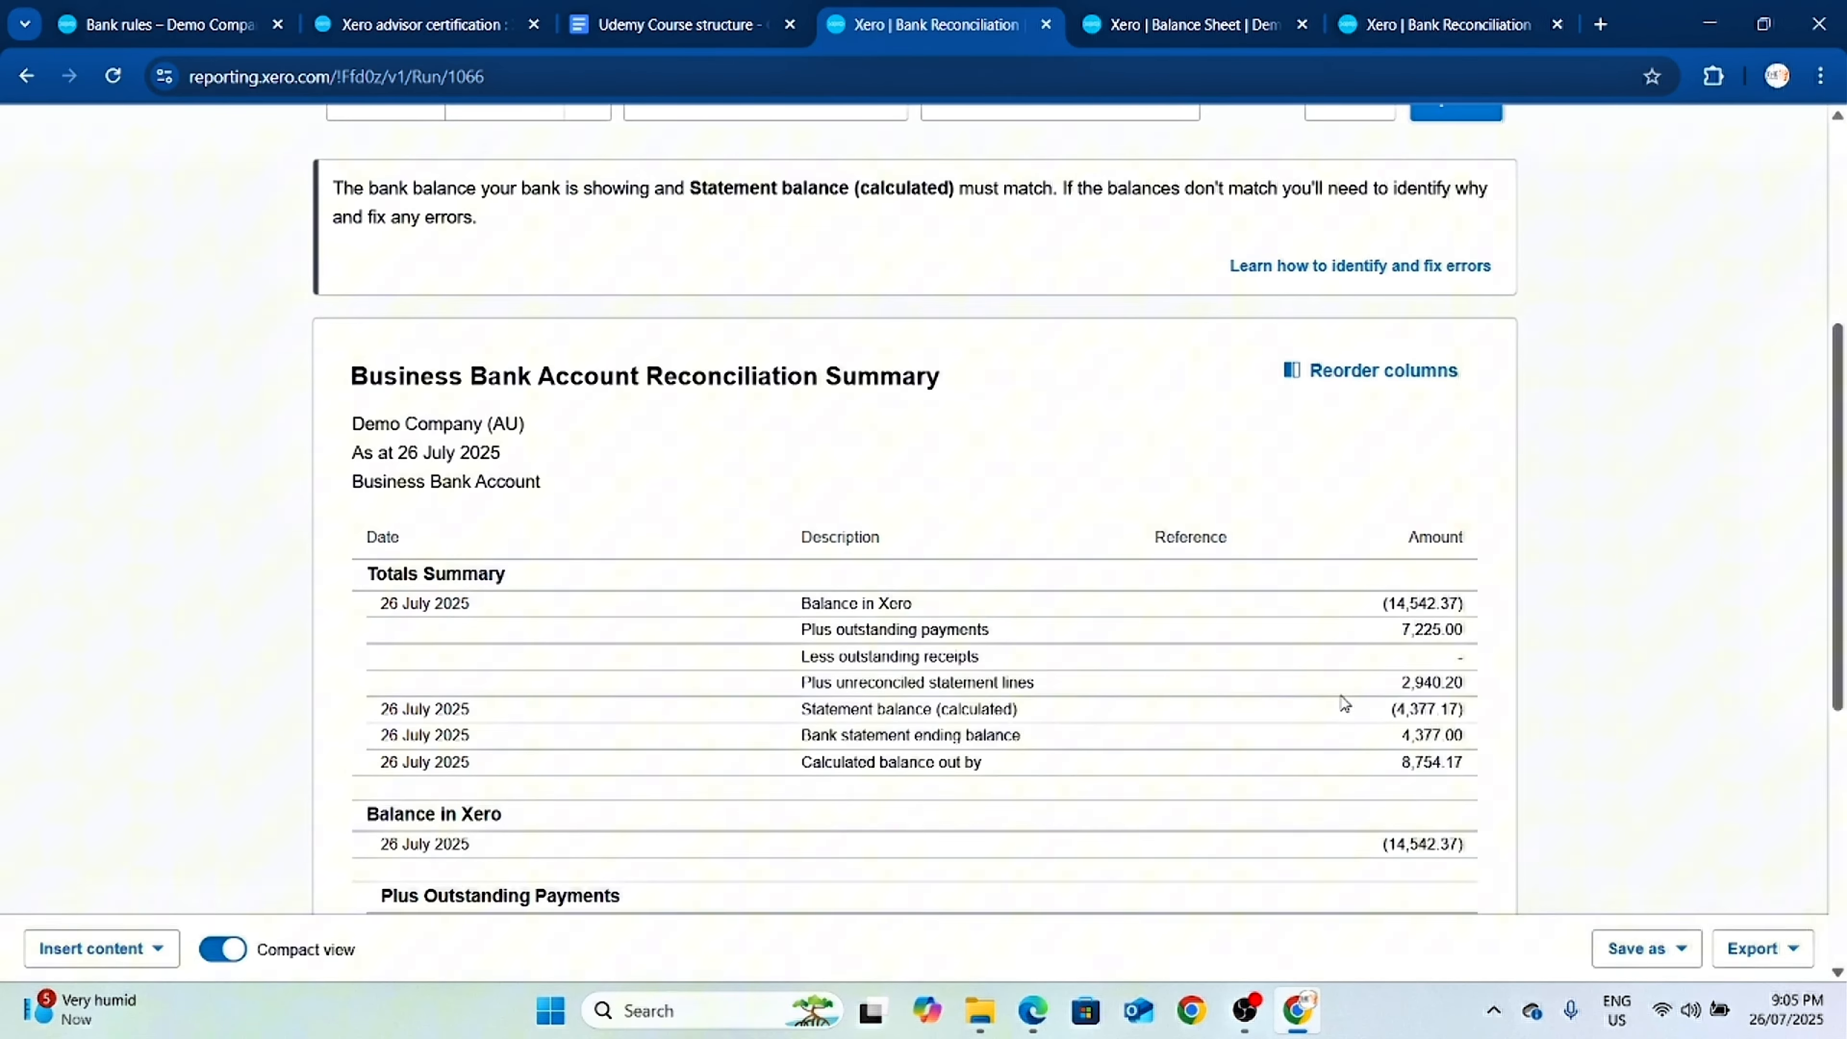
scroll(1341, 701, "down", 6)
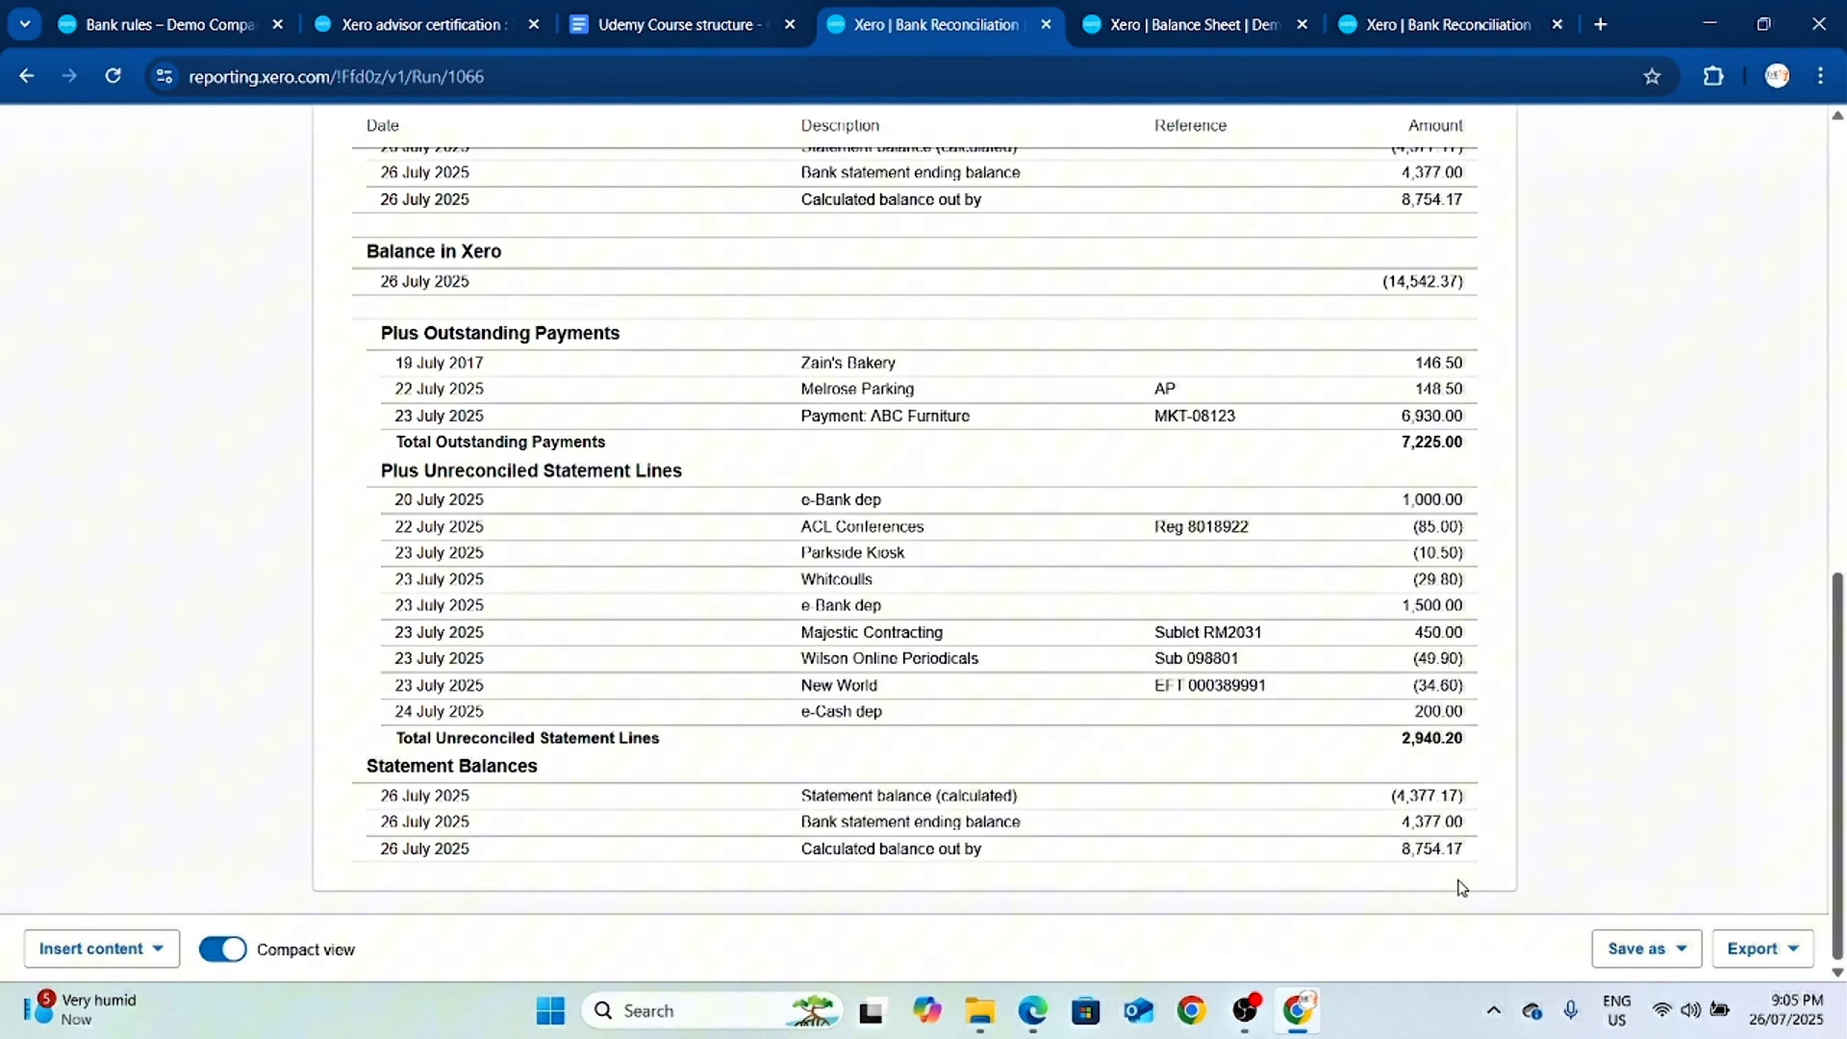
scroll(1458, 883, "up", 10)
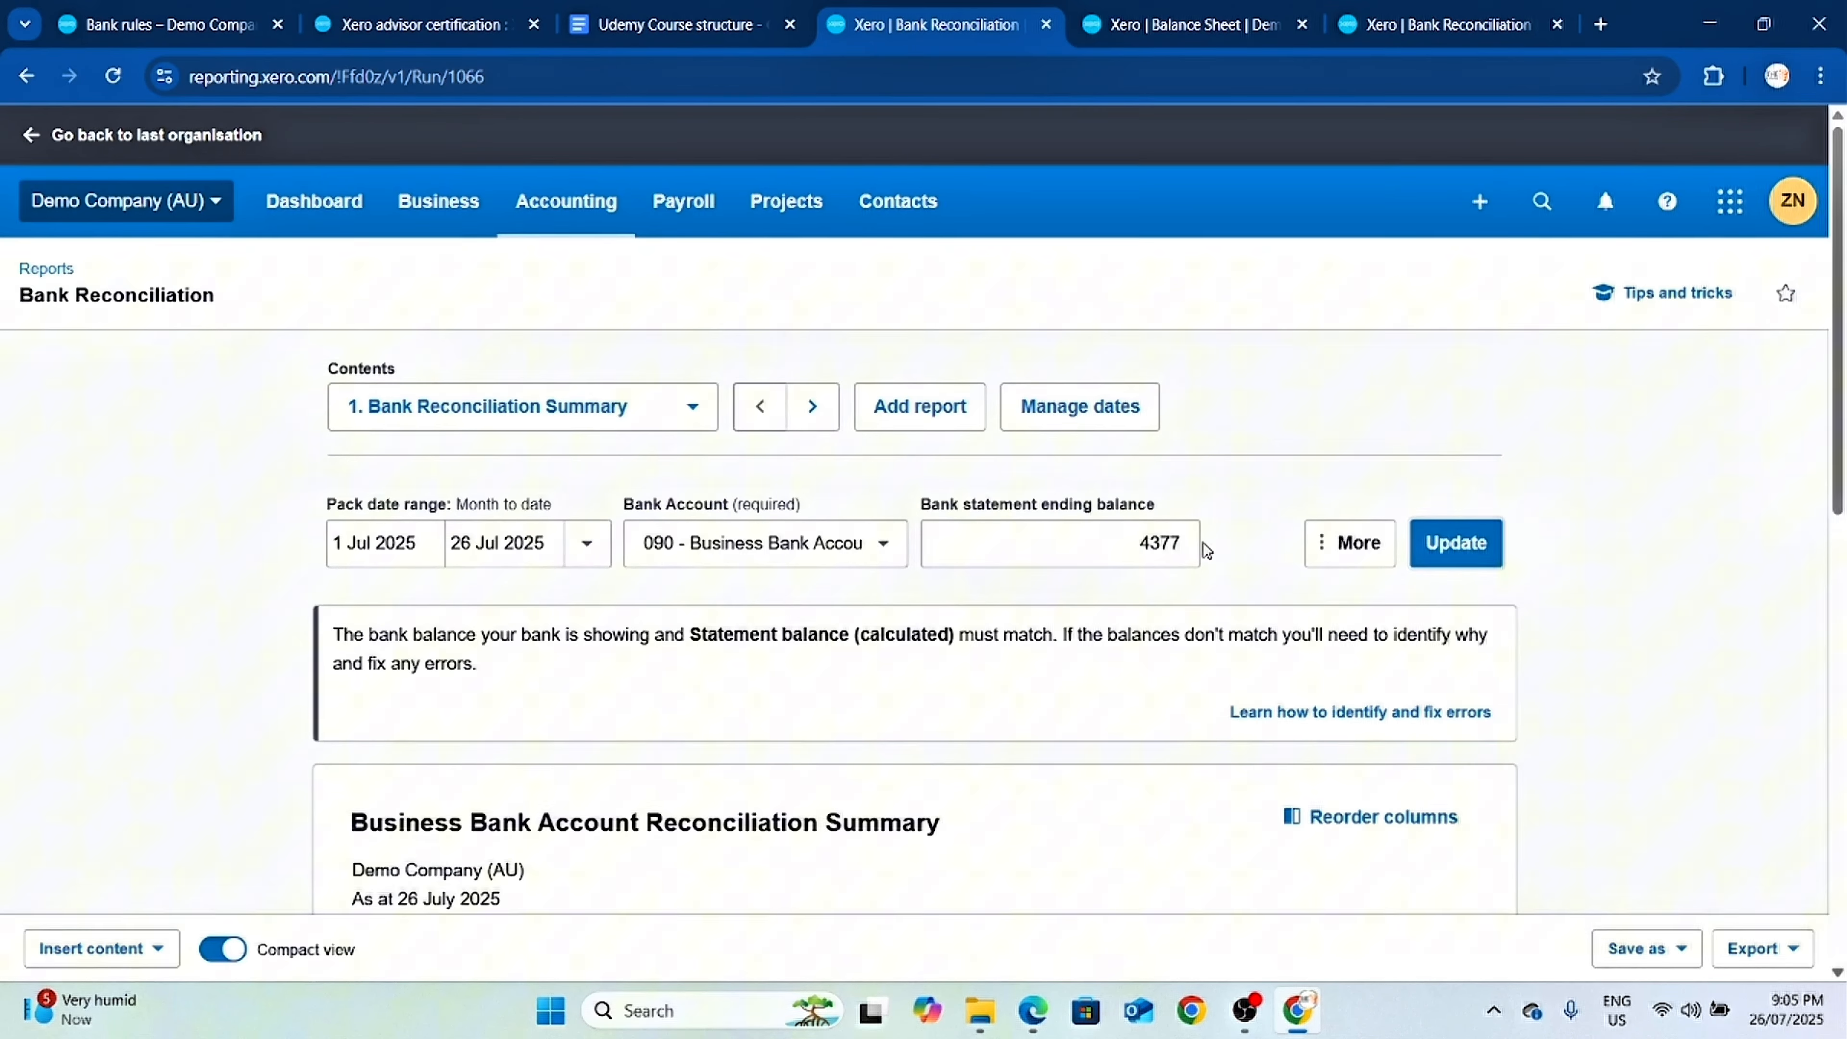
Make the bank statement ending balance negative as -4377, update the report, and recheck the Statement Balances section.
left_click(1127, 552)
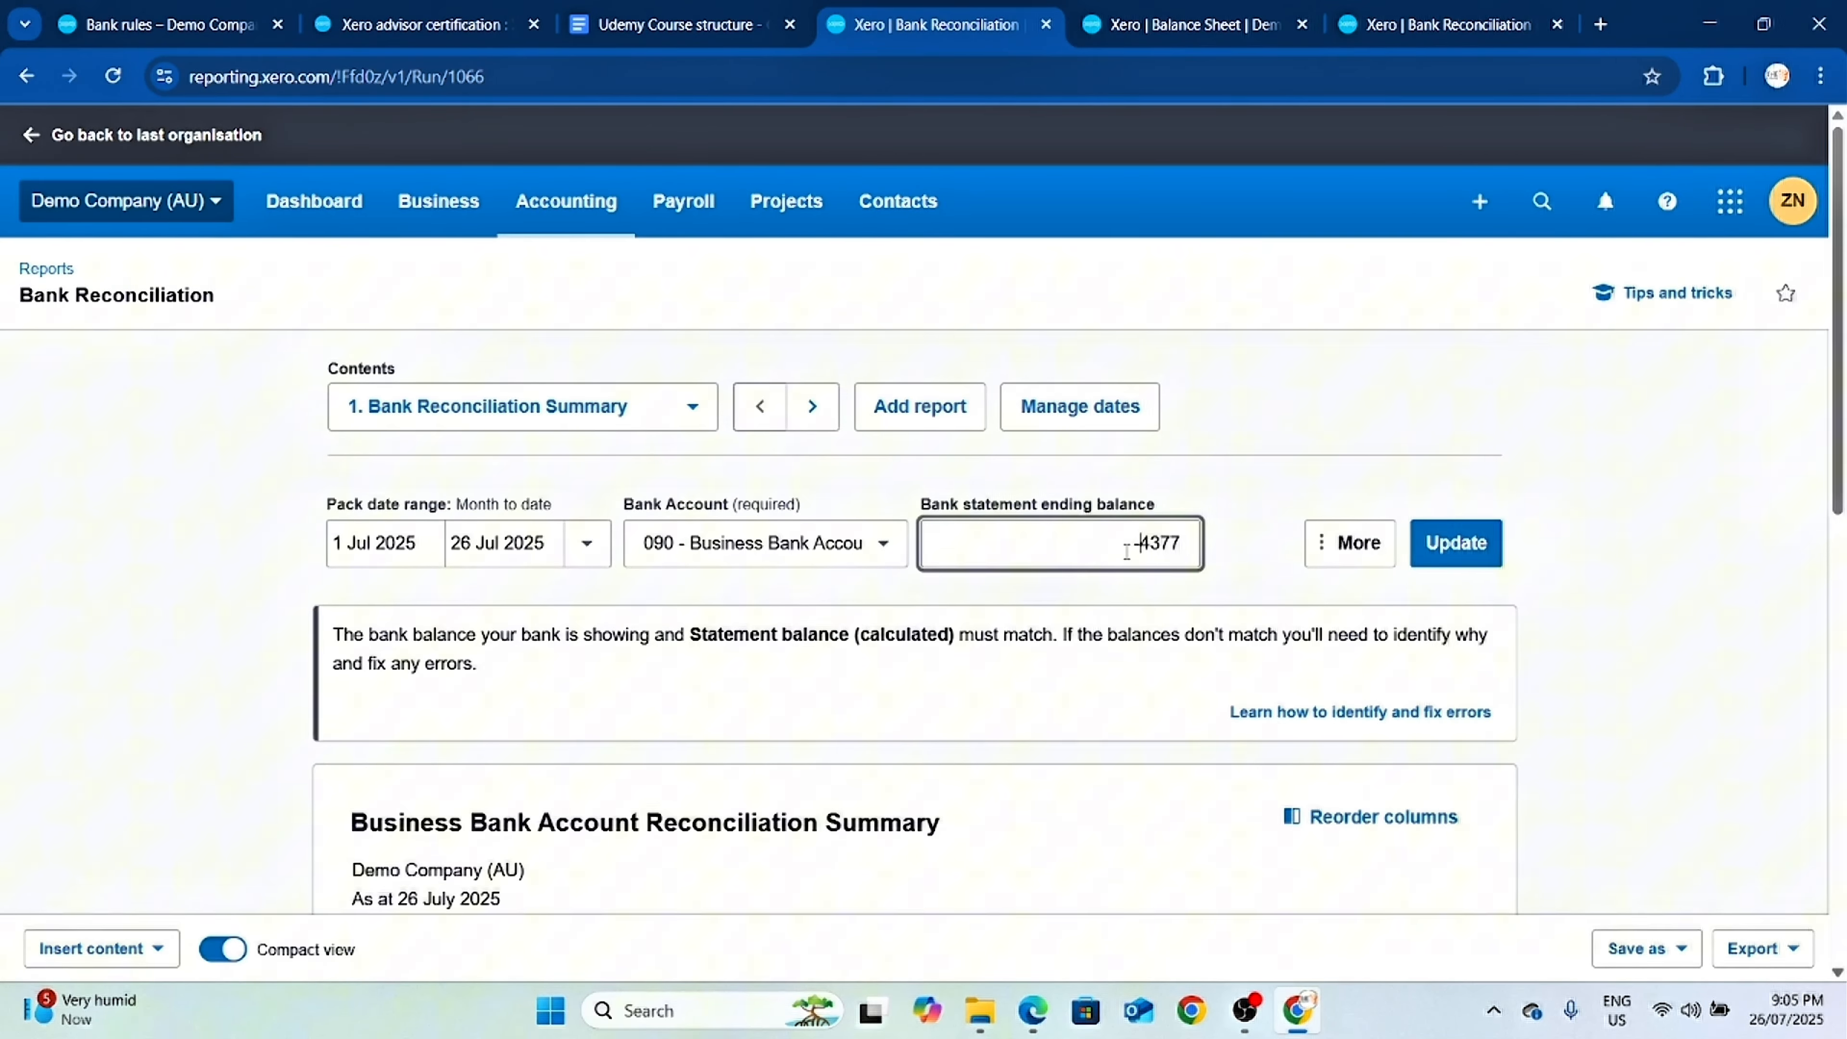
type("-")
left_click(1431, 543)
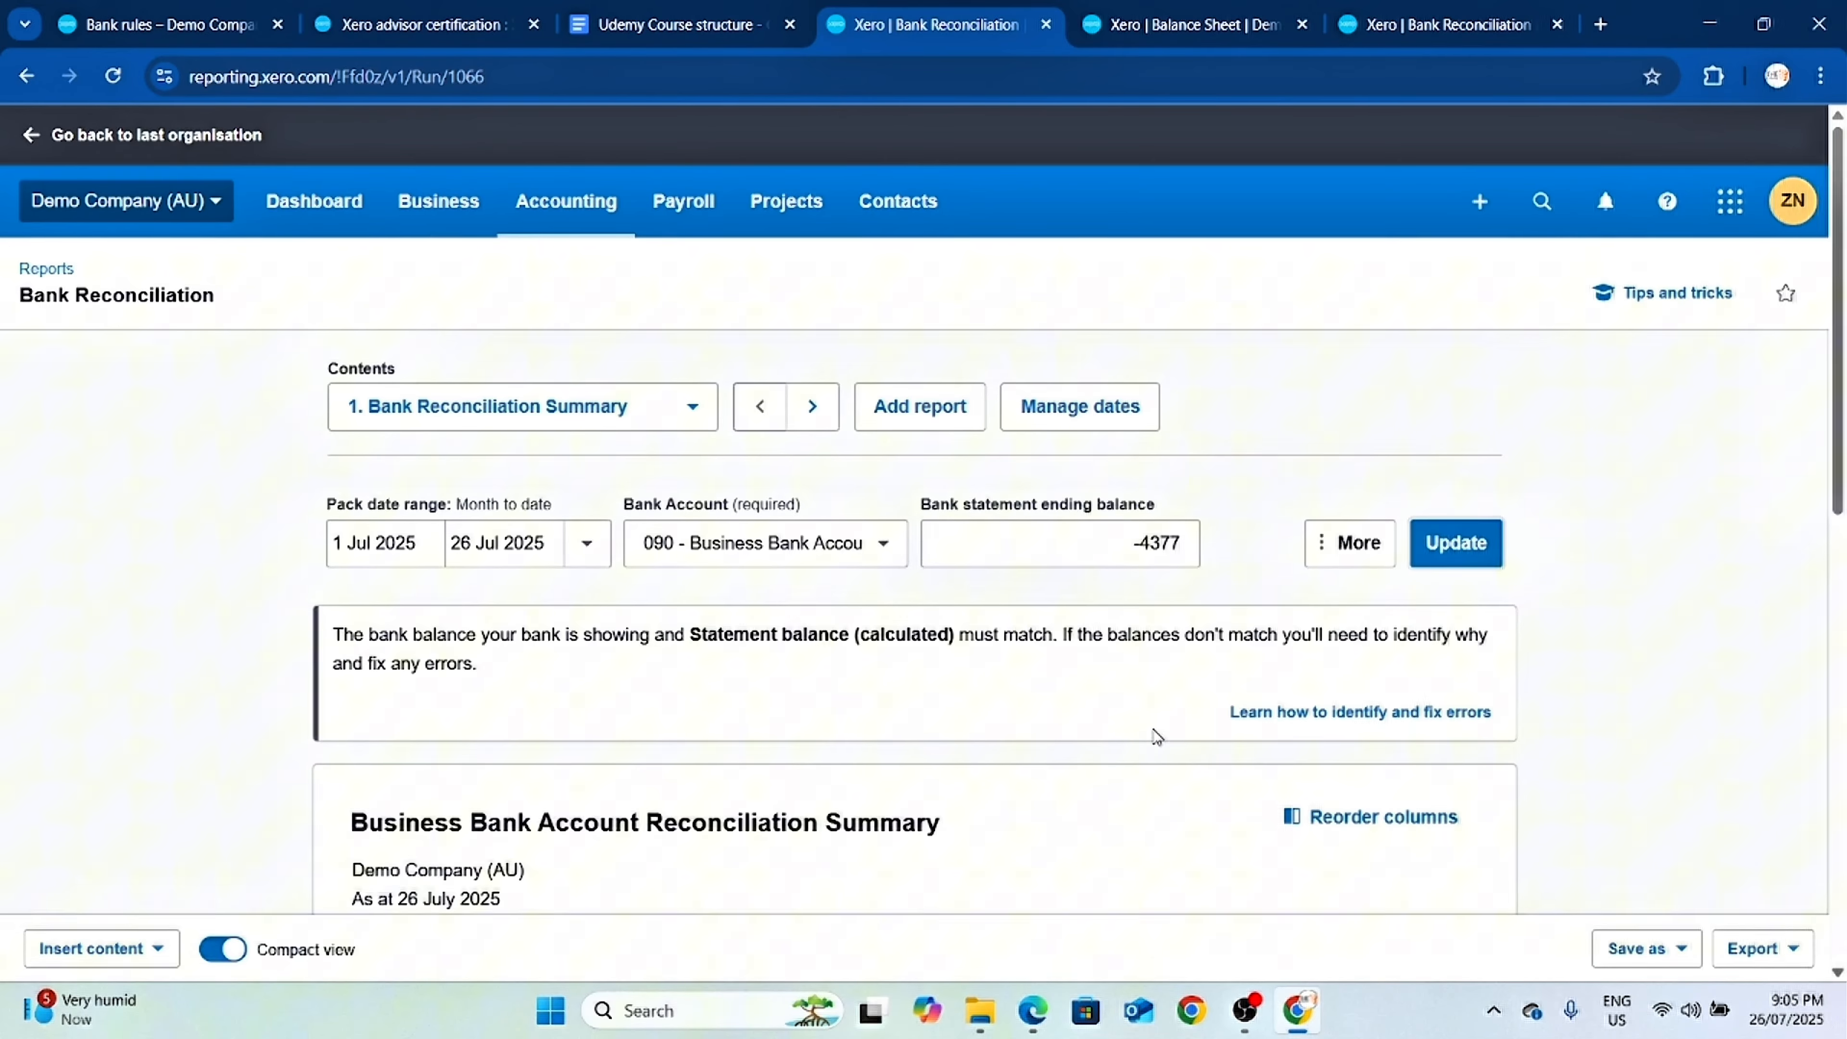
scroll(1163, 731, "down", 10)
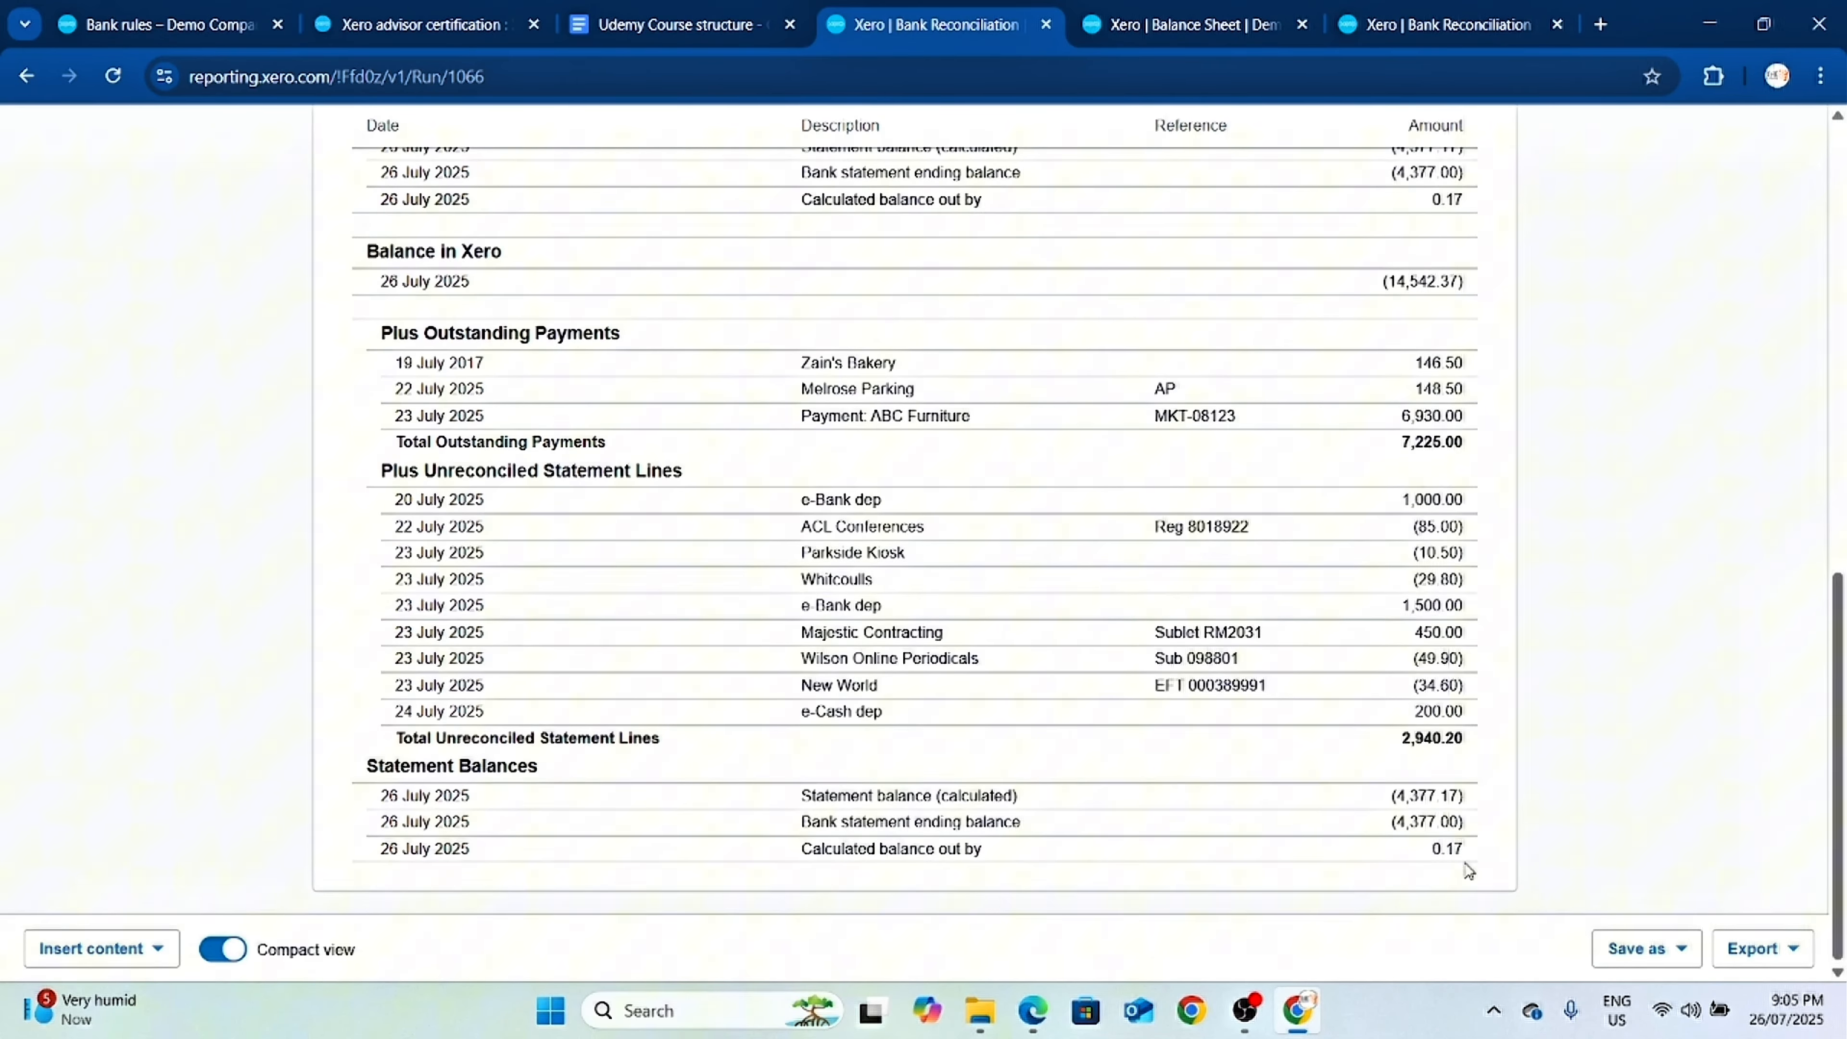
scroll(1309, 692, "up", 10)
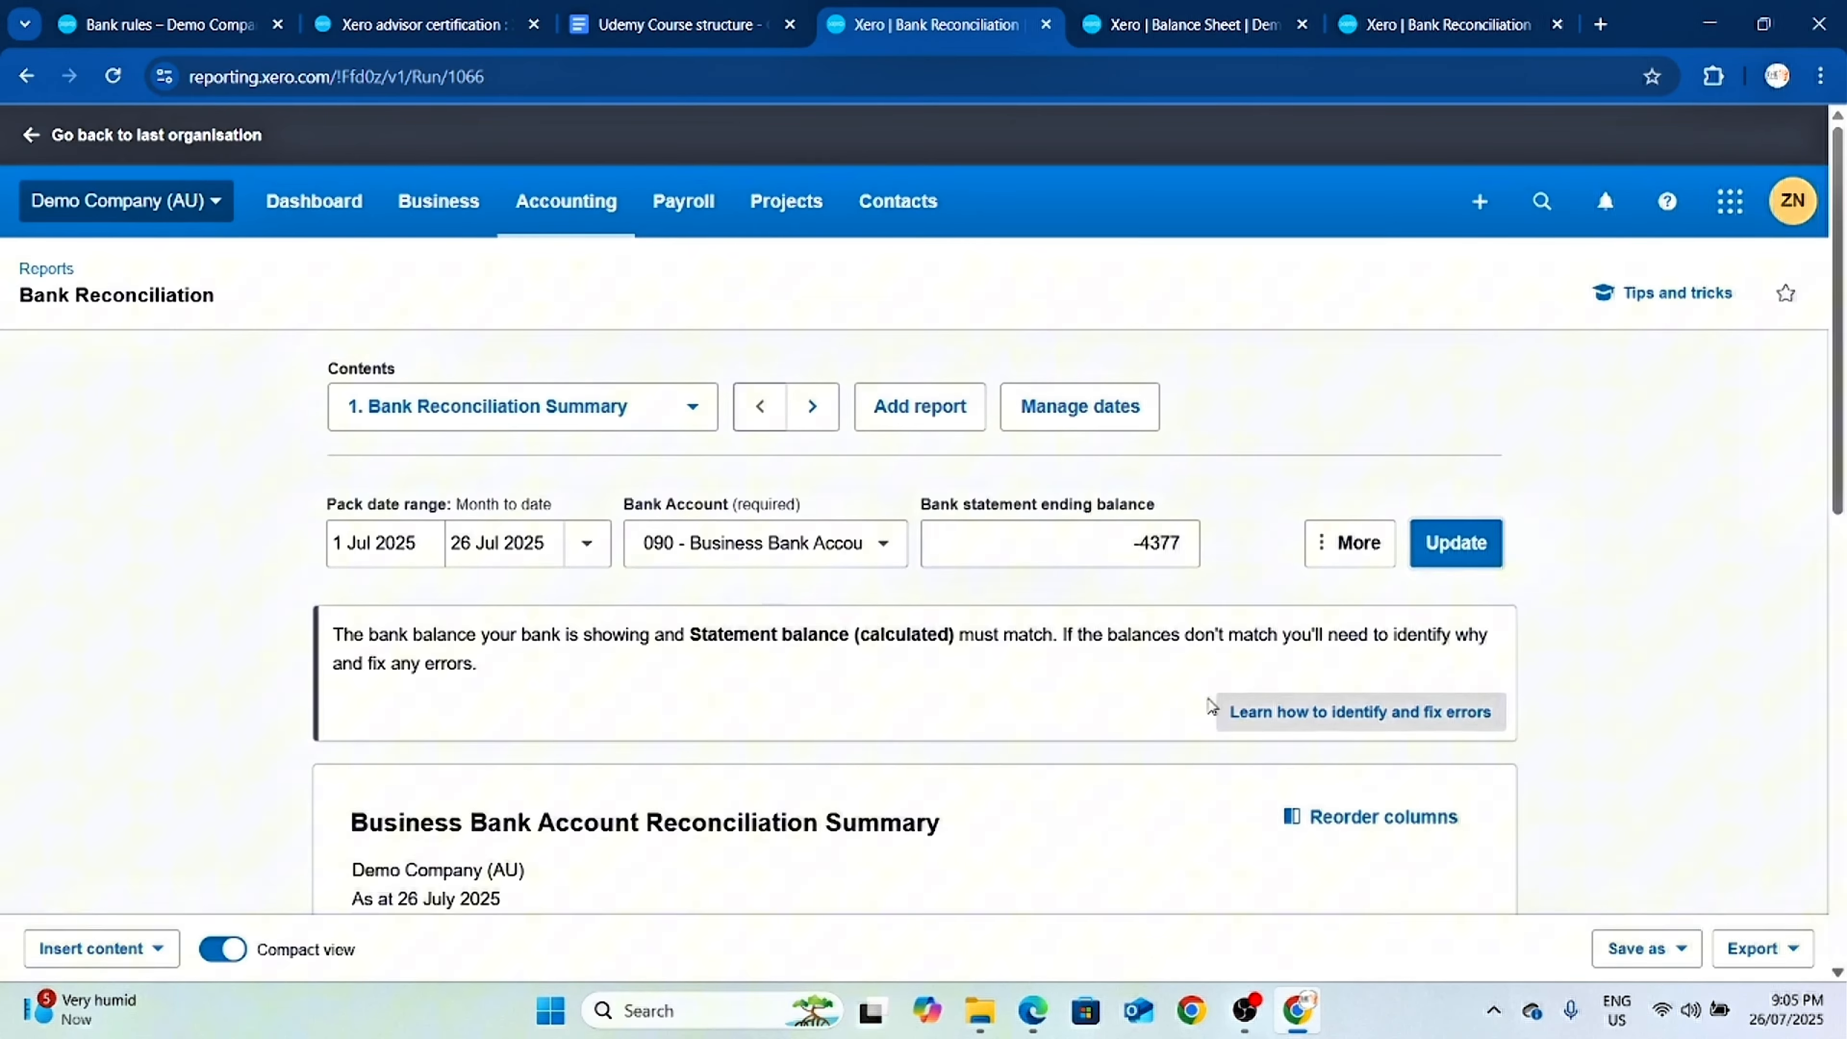
Set the bank statement ending balance to -4377.17 and update the reconciliation report.
left_click(1189, 542)
type(".17")
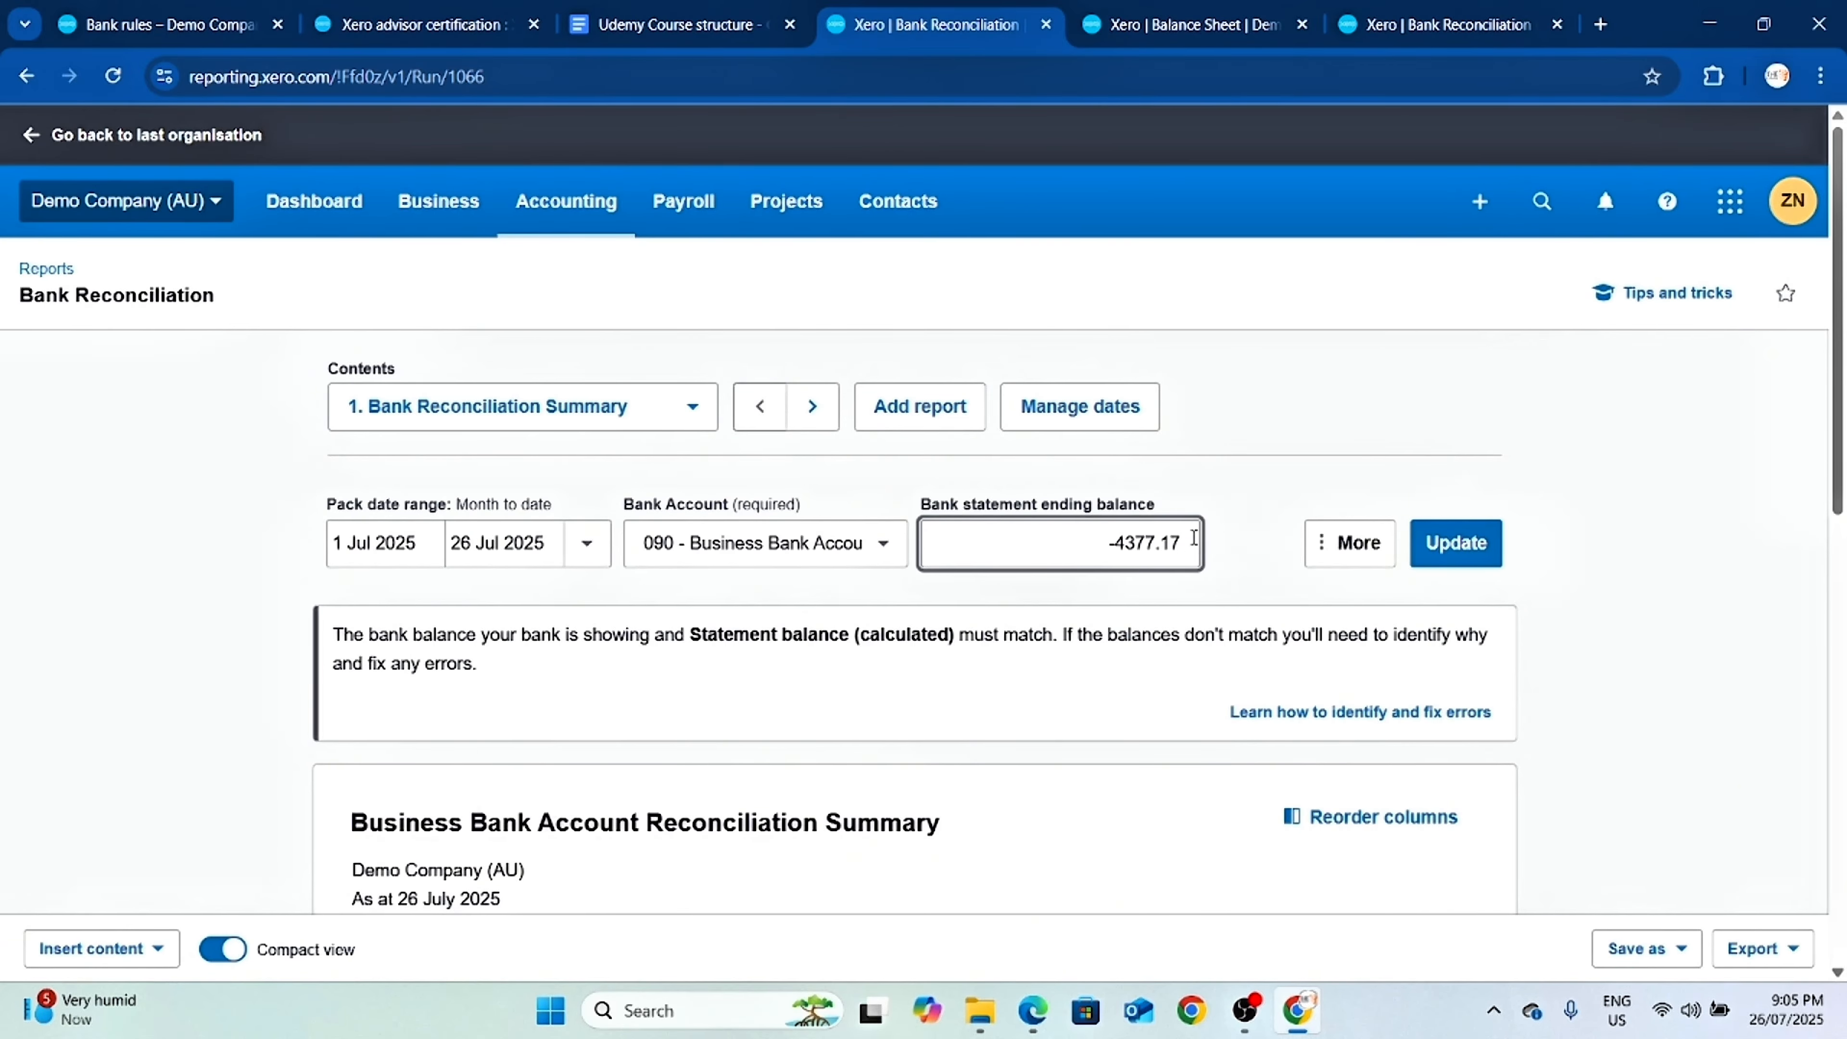
left_click(1455, 545)
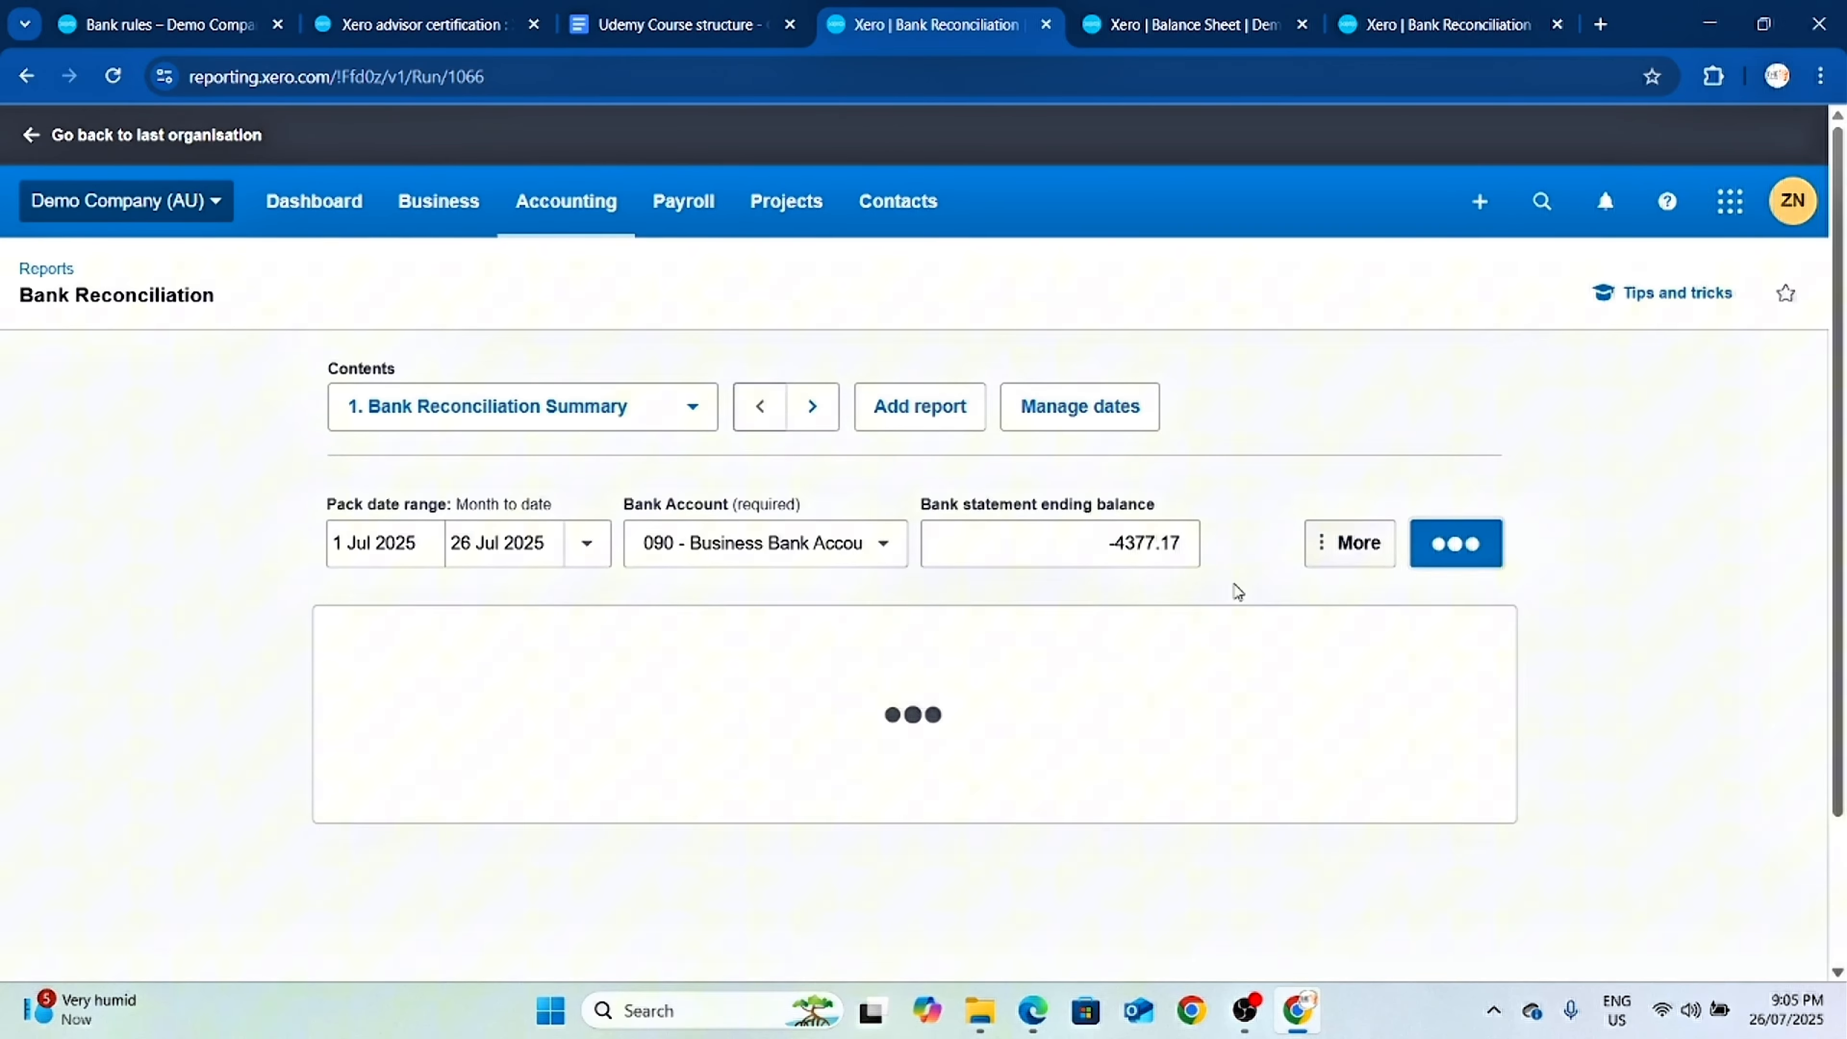
Compare the calculated and bank statement ending balances, and review the Totals Summary, outstanding payments and unreconciled statement lines.
scroll(1027, 631, "down", 10)
scroll(1033, 655, "up", 10)
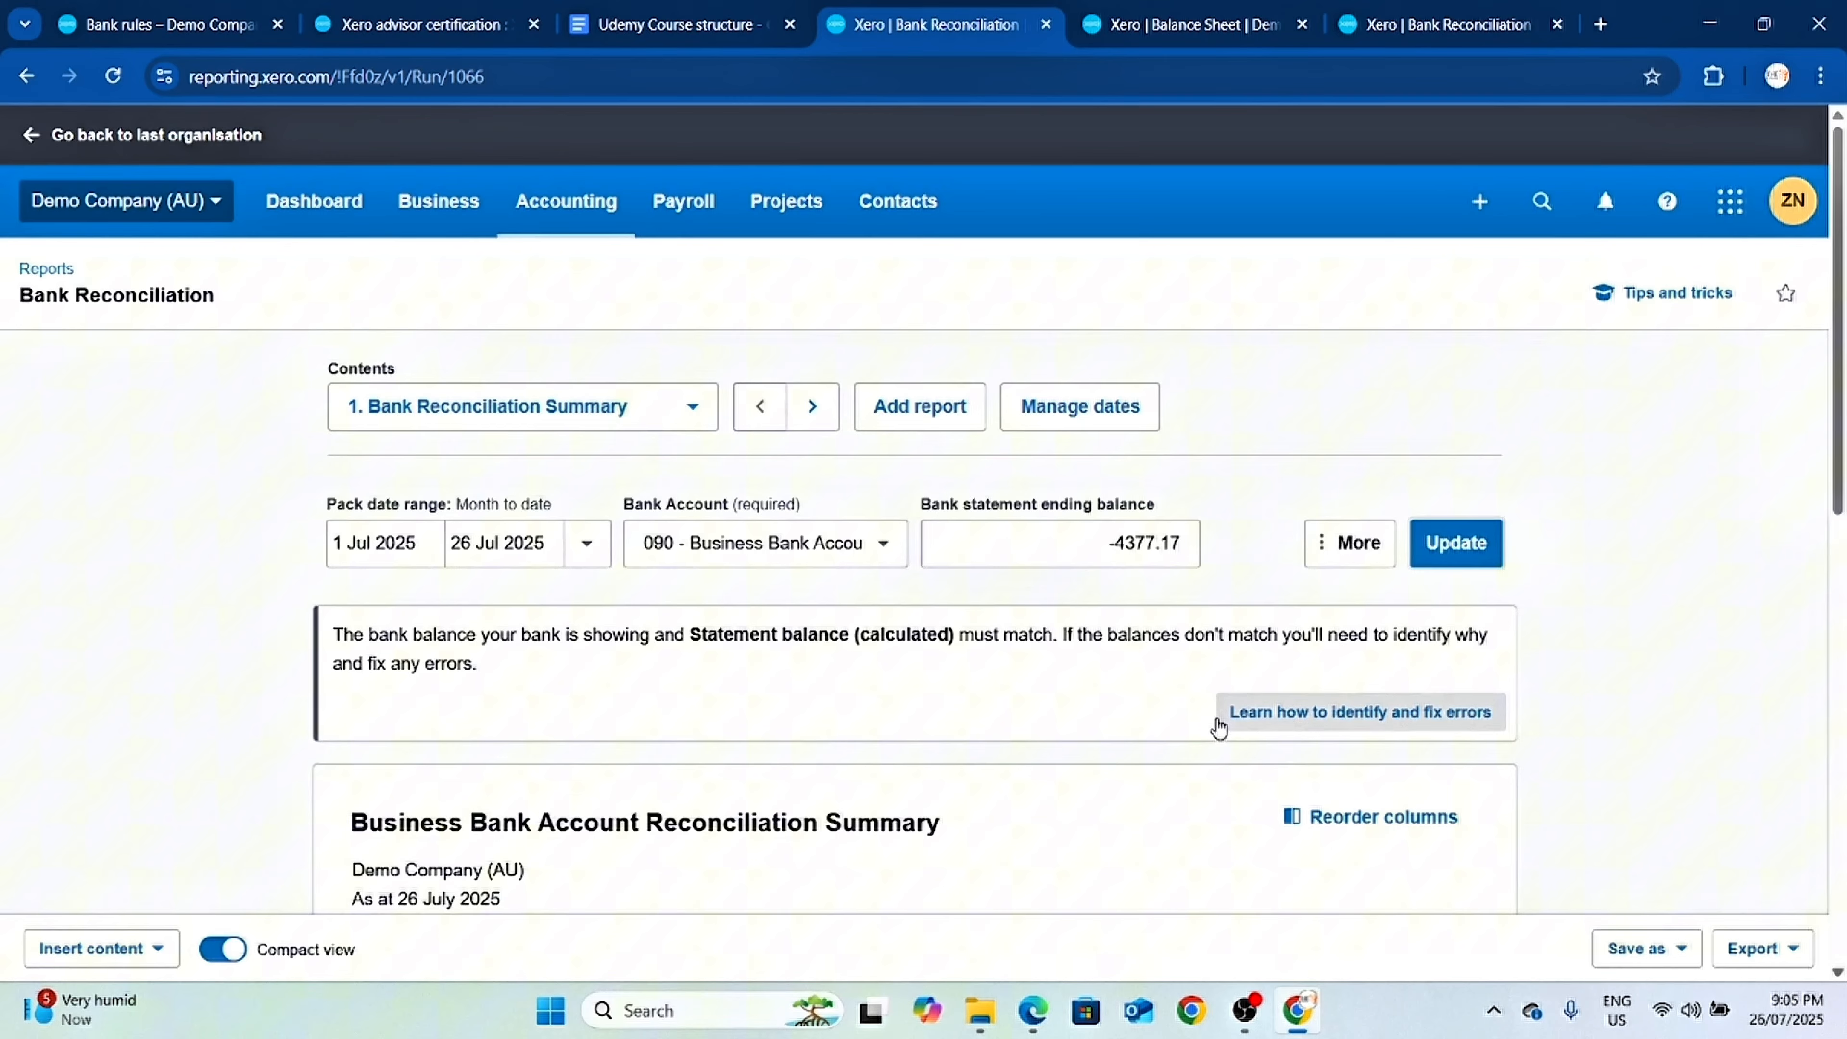
scroll(1055, 680, "down", 10)
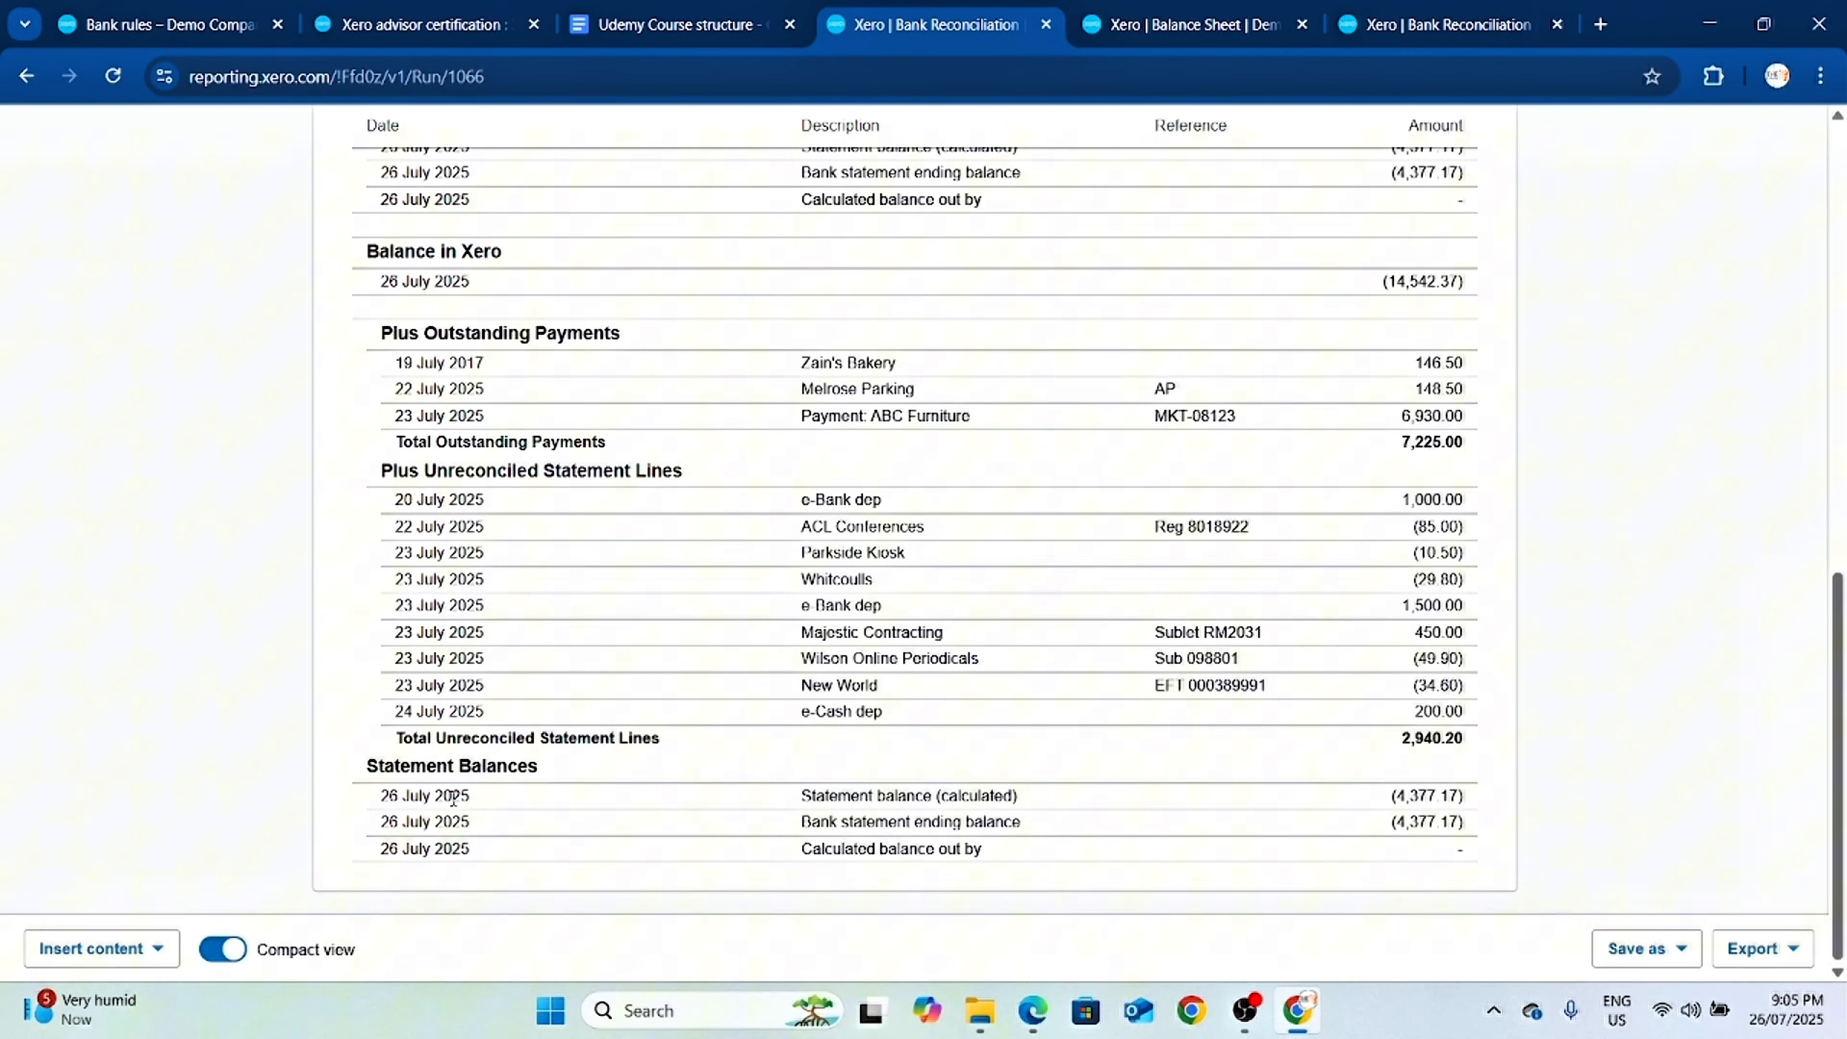
scroll(627, 697, "up", 15)
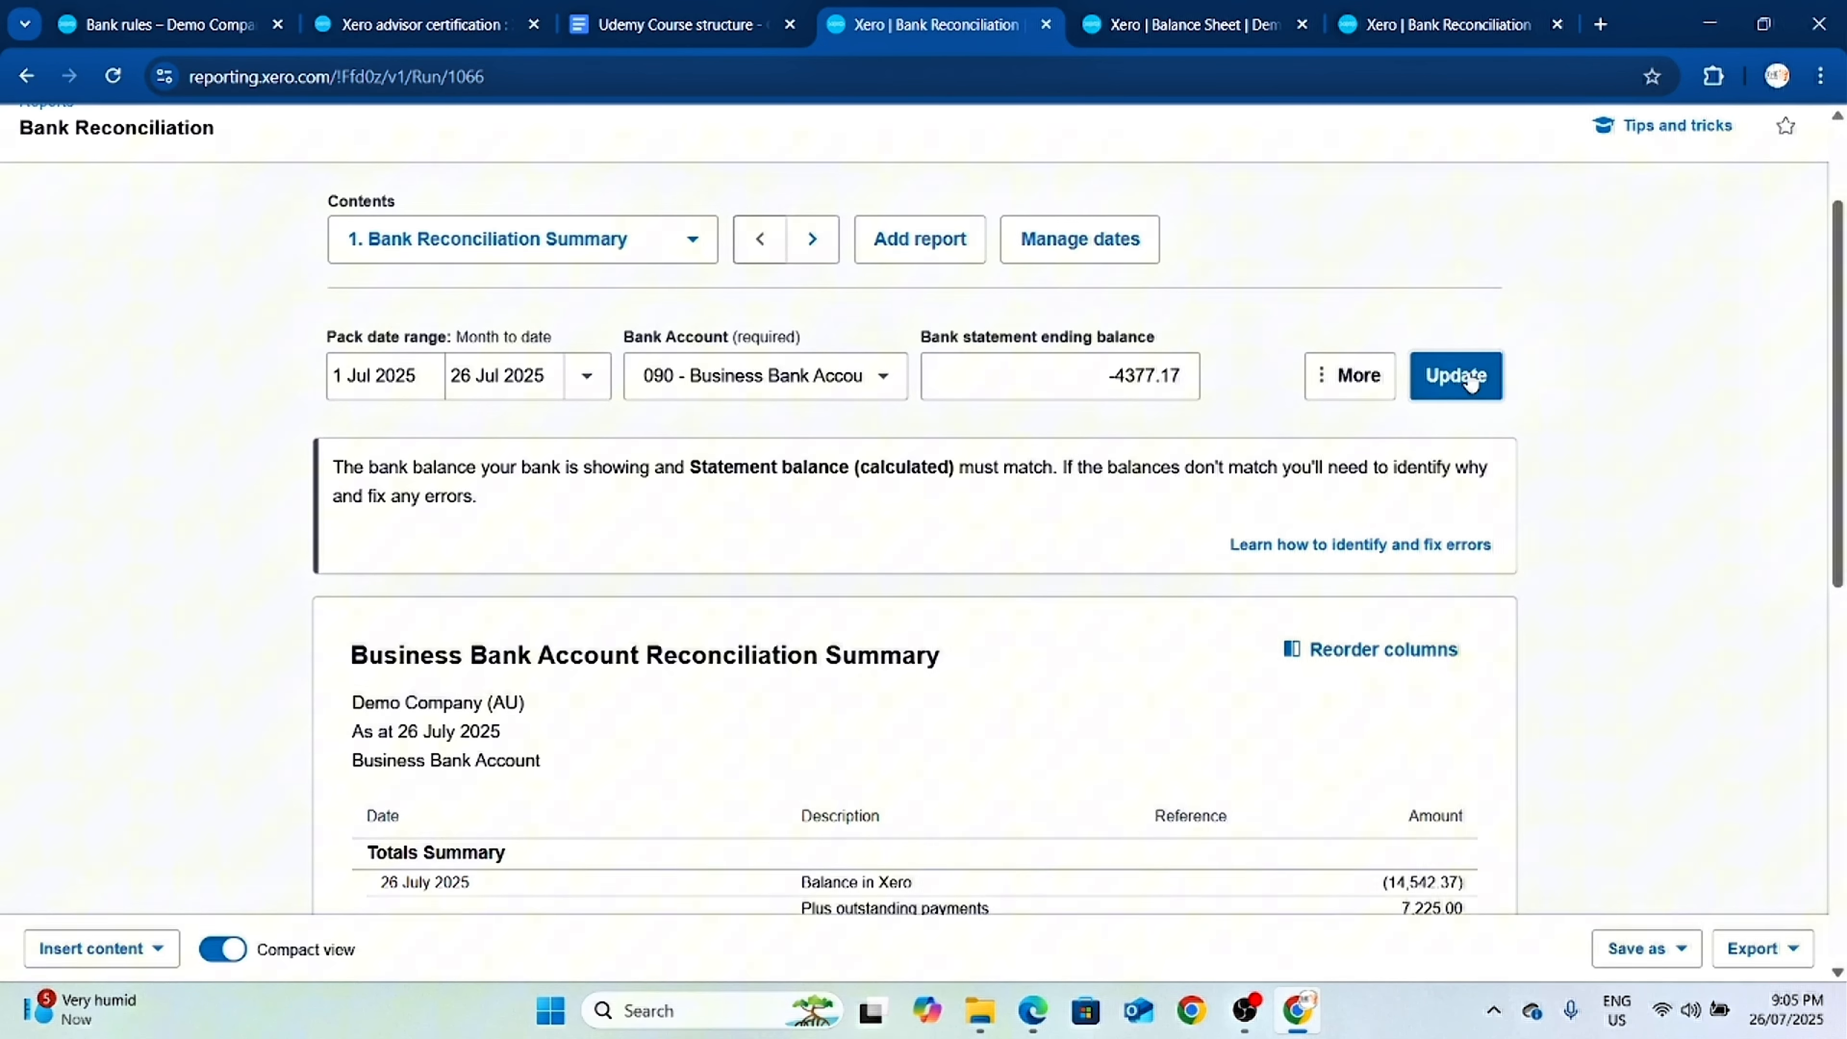
scroll(1451, 400, "down", 6)
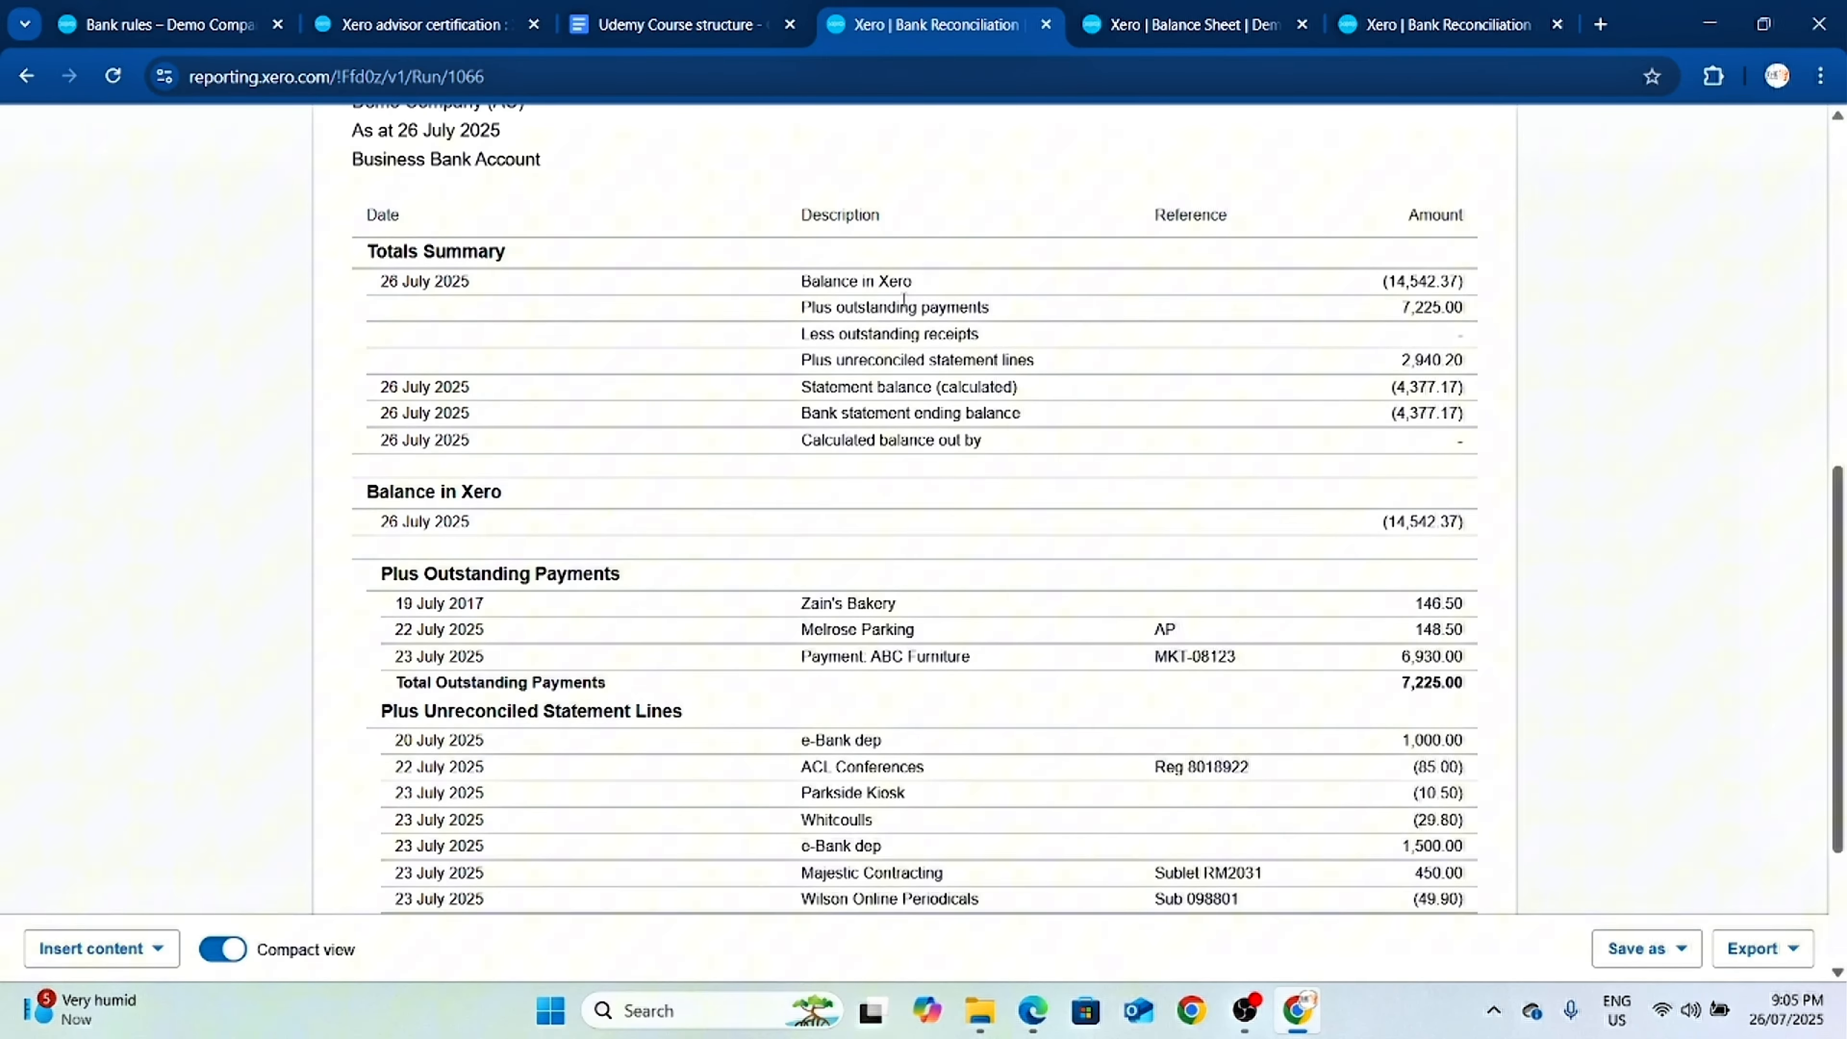
scroll(1426, 473, "down", 1)
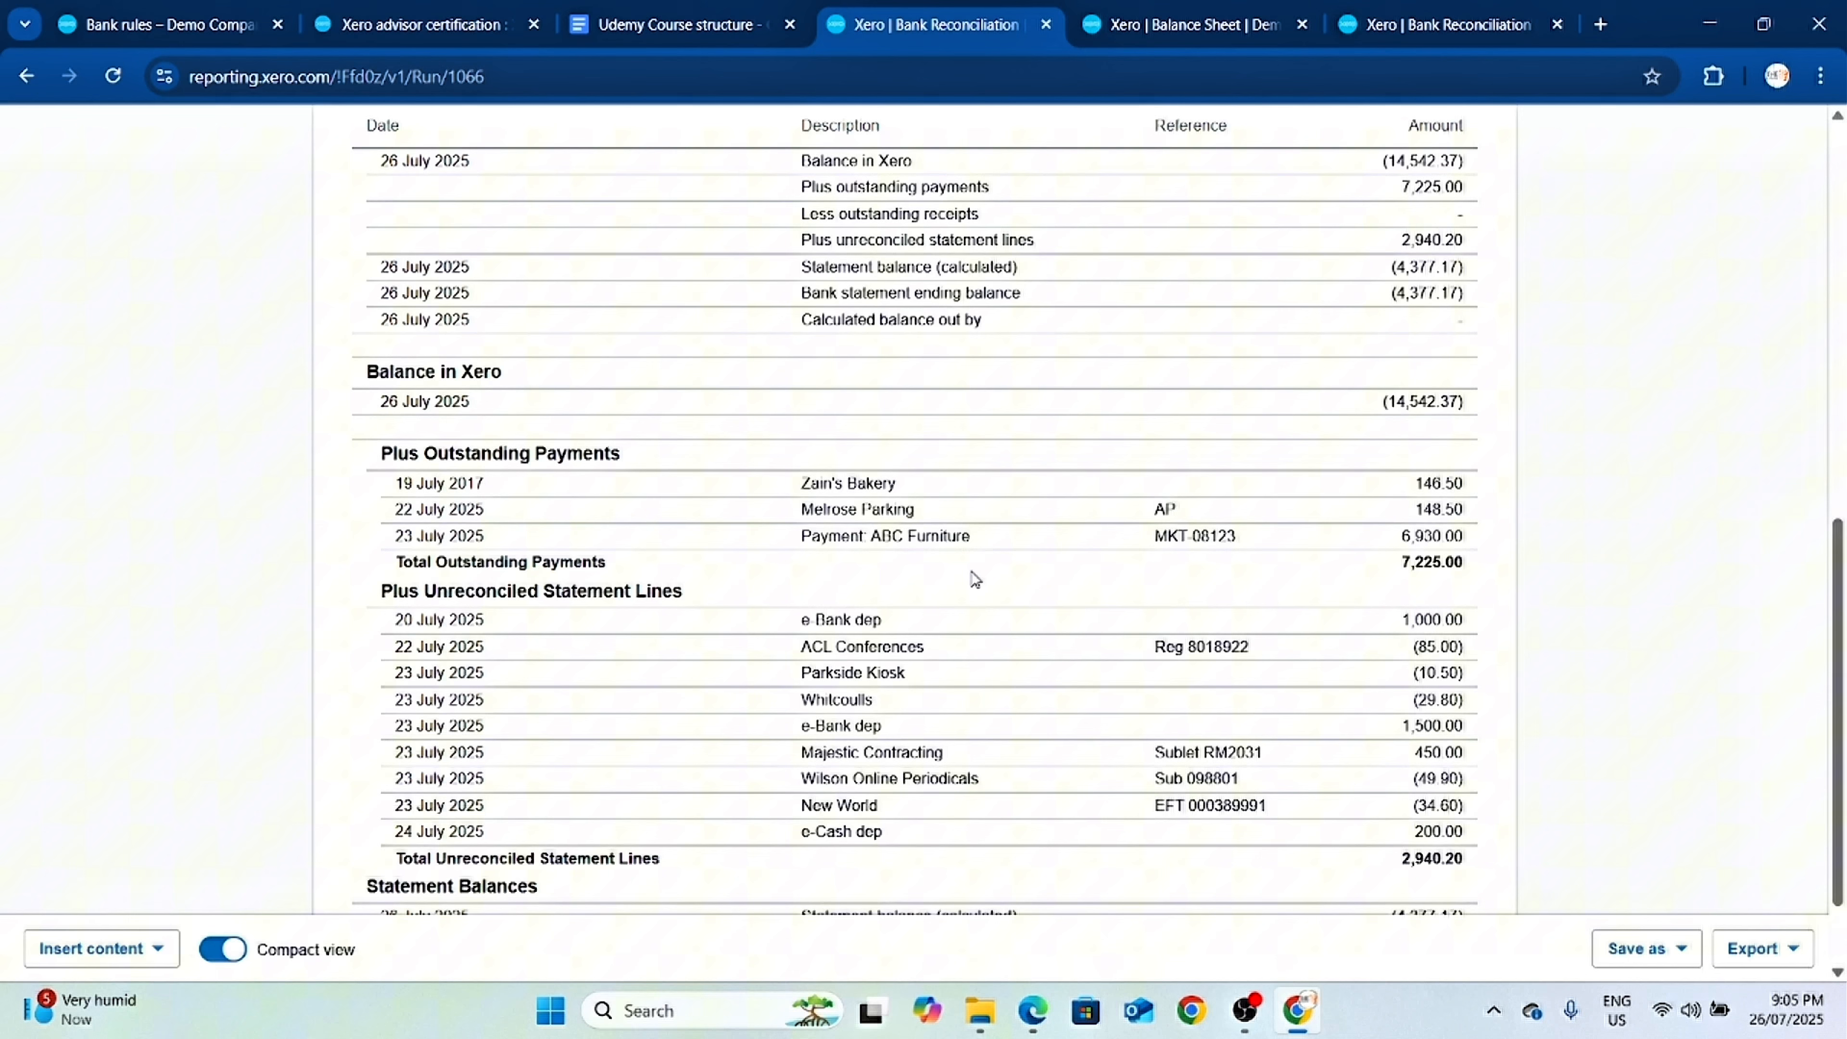
scroll(1458, 700, "down", 1)
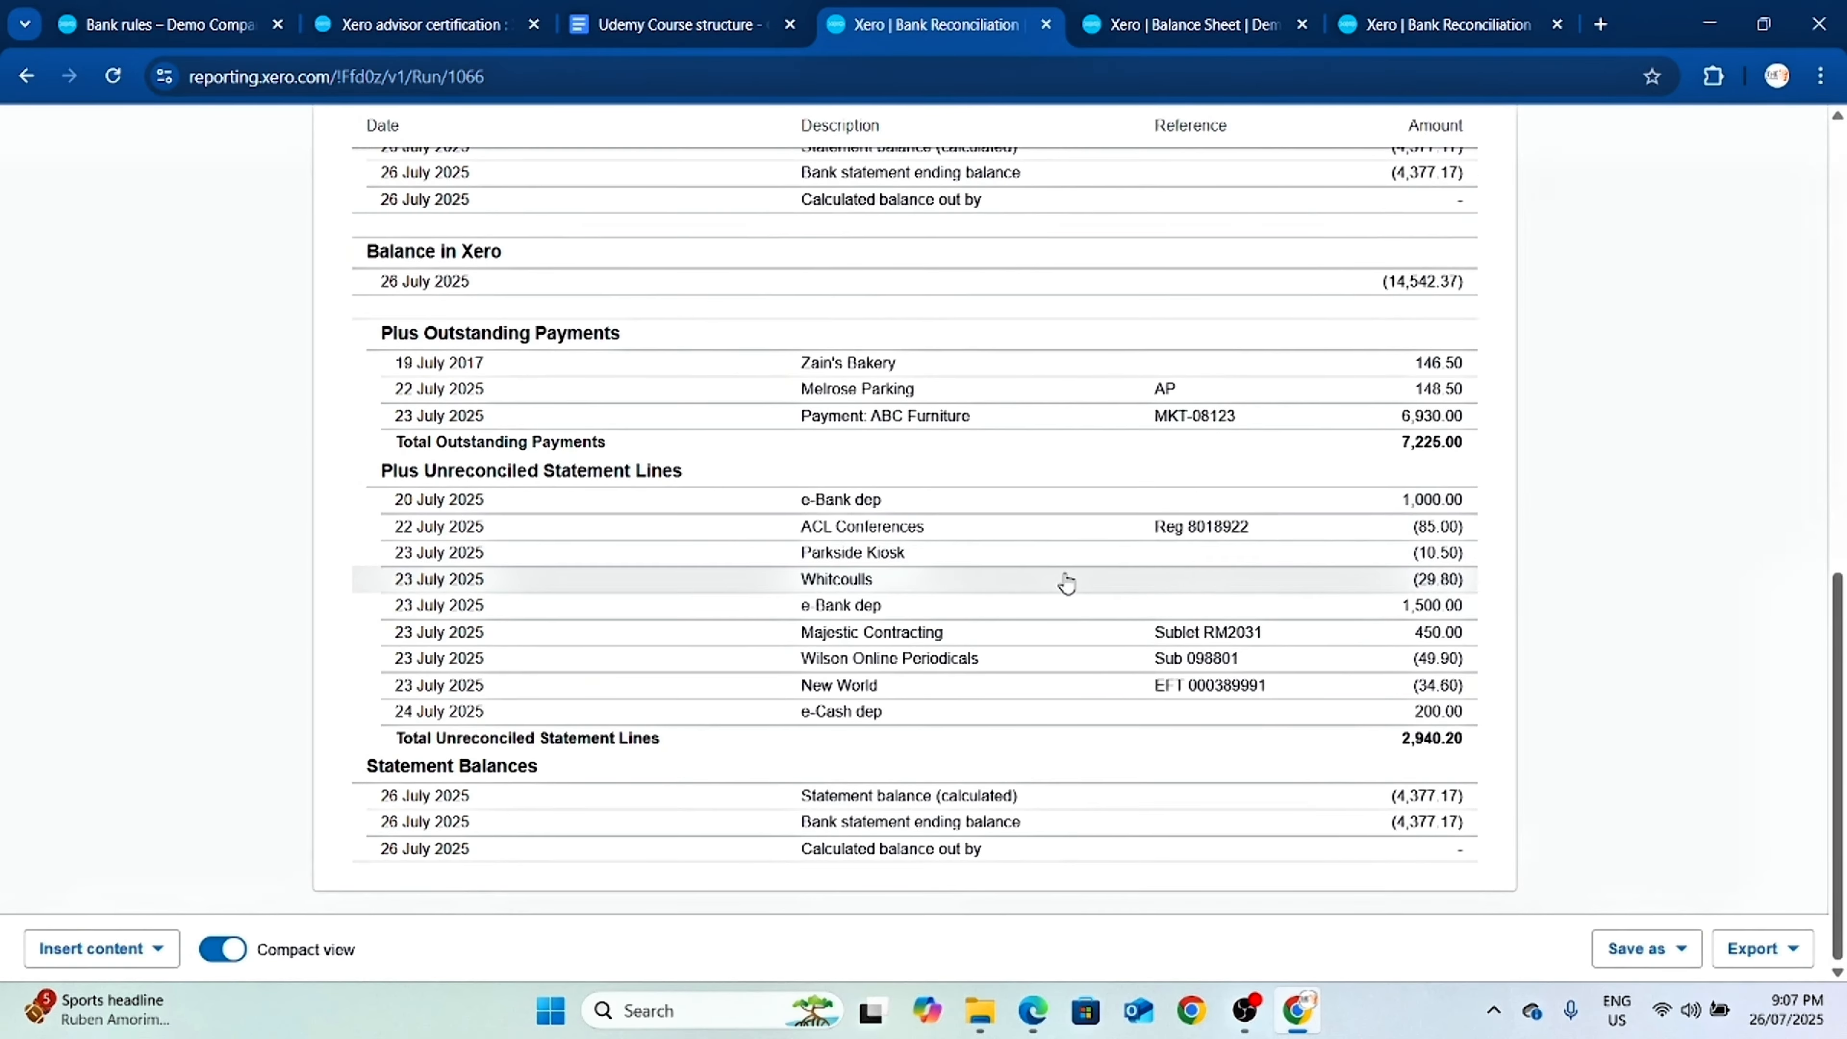
scroll(1066, 582, "up", 5)
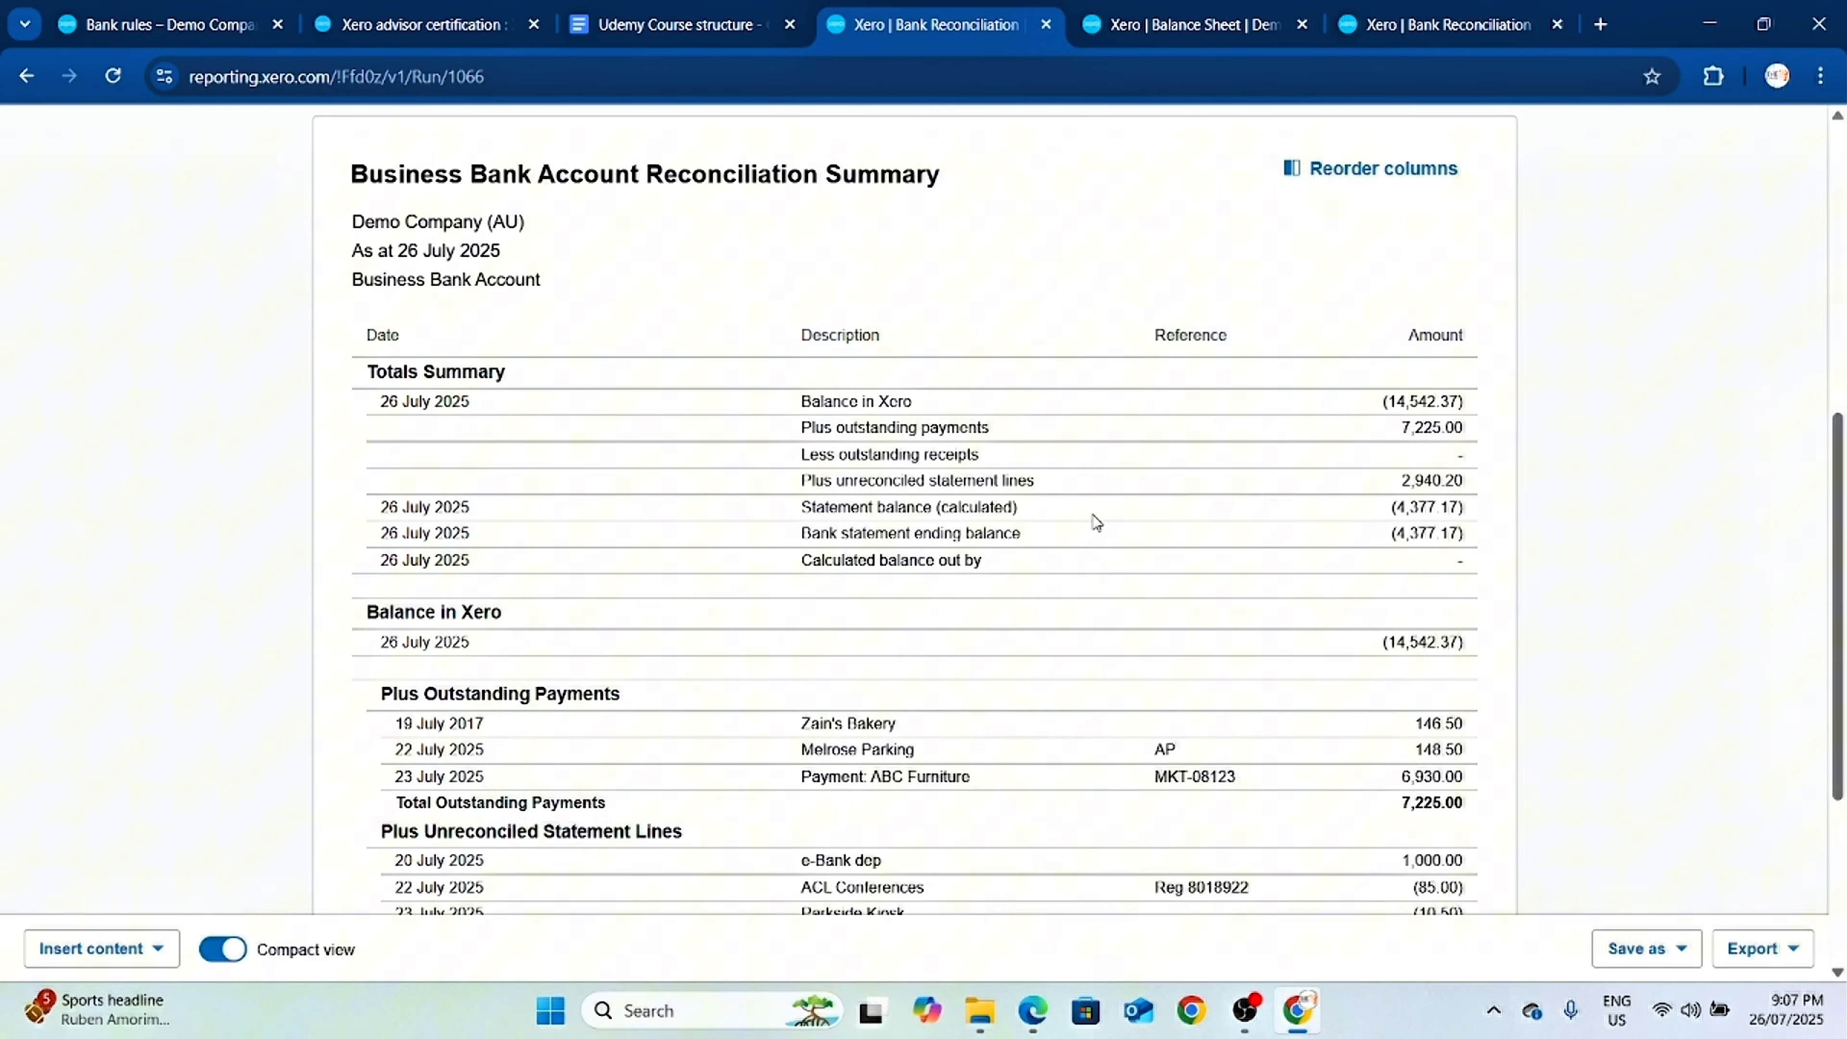
Go to the bank accounts overview and open the account transactions of the Business Bank Account.
scroll(1117, 359, "up", 5)
left_click(514, 219)
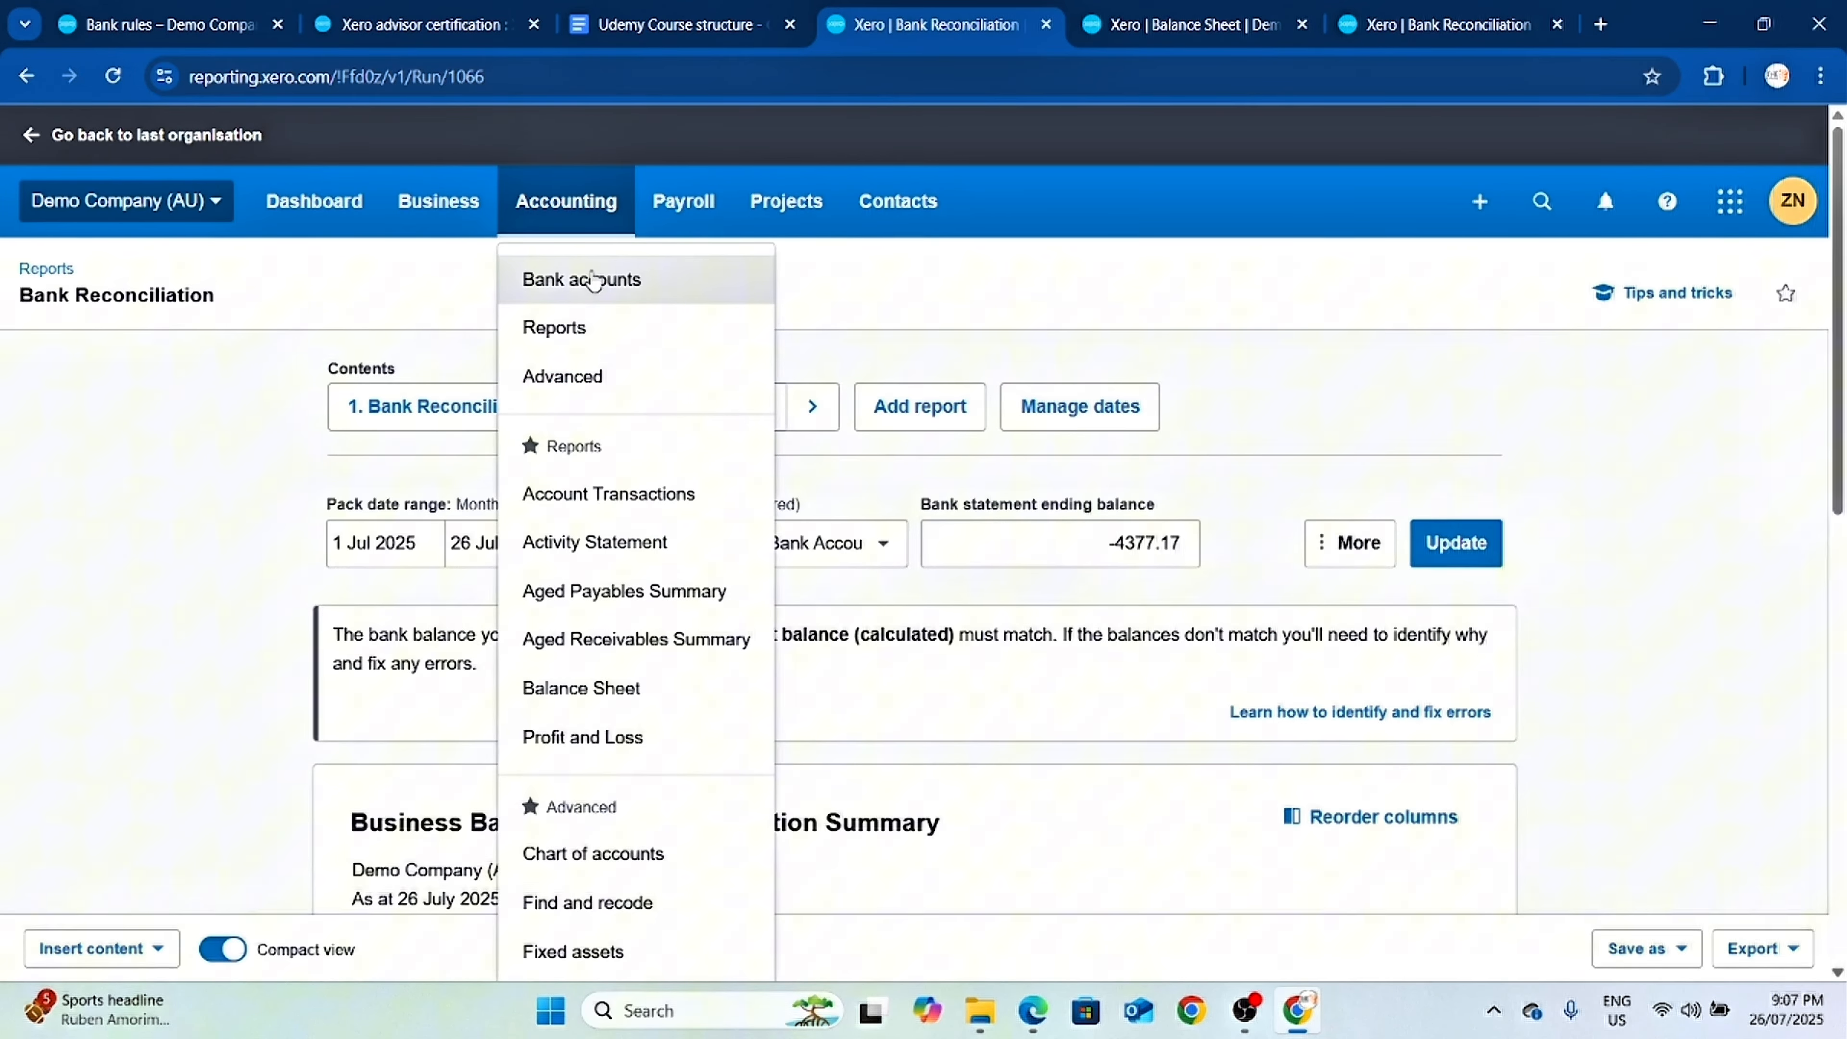
left_click(625, 285)
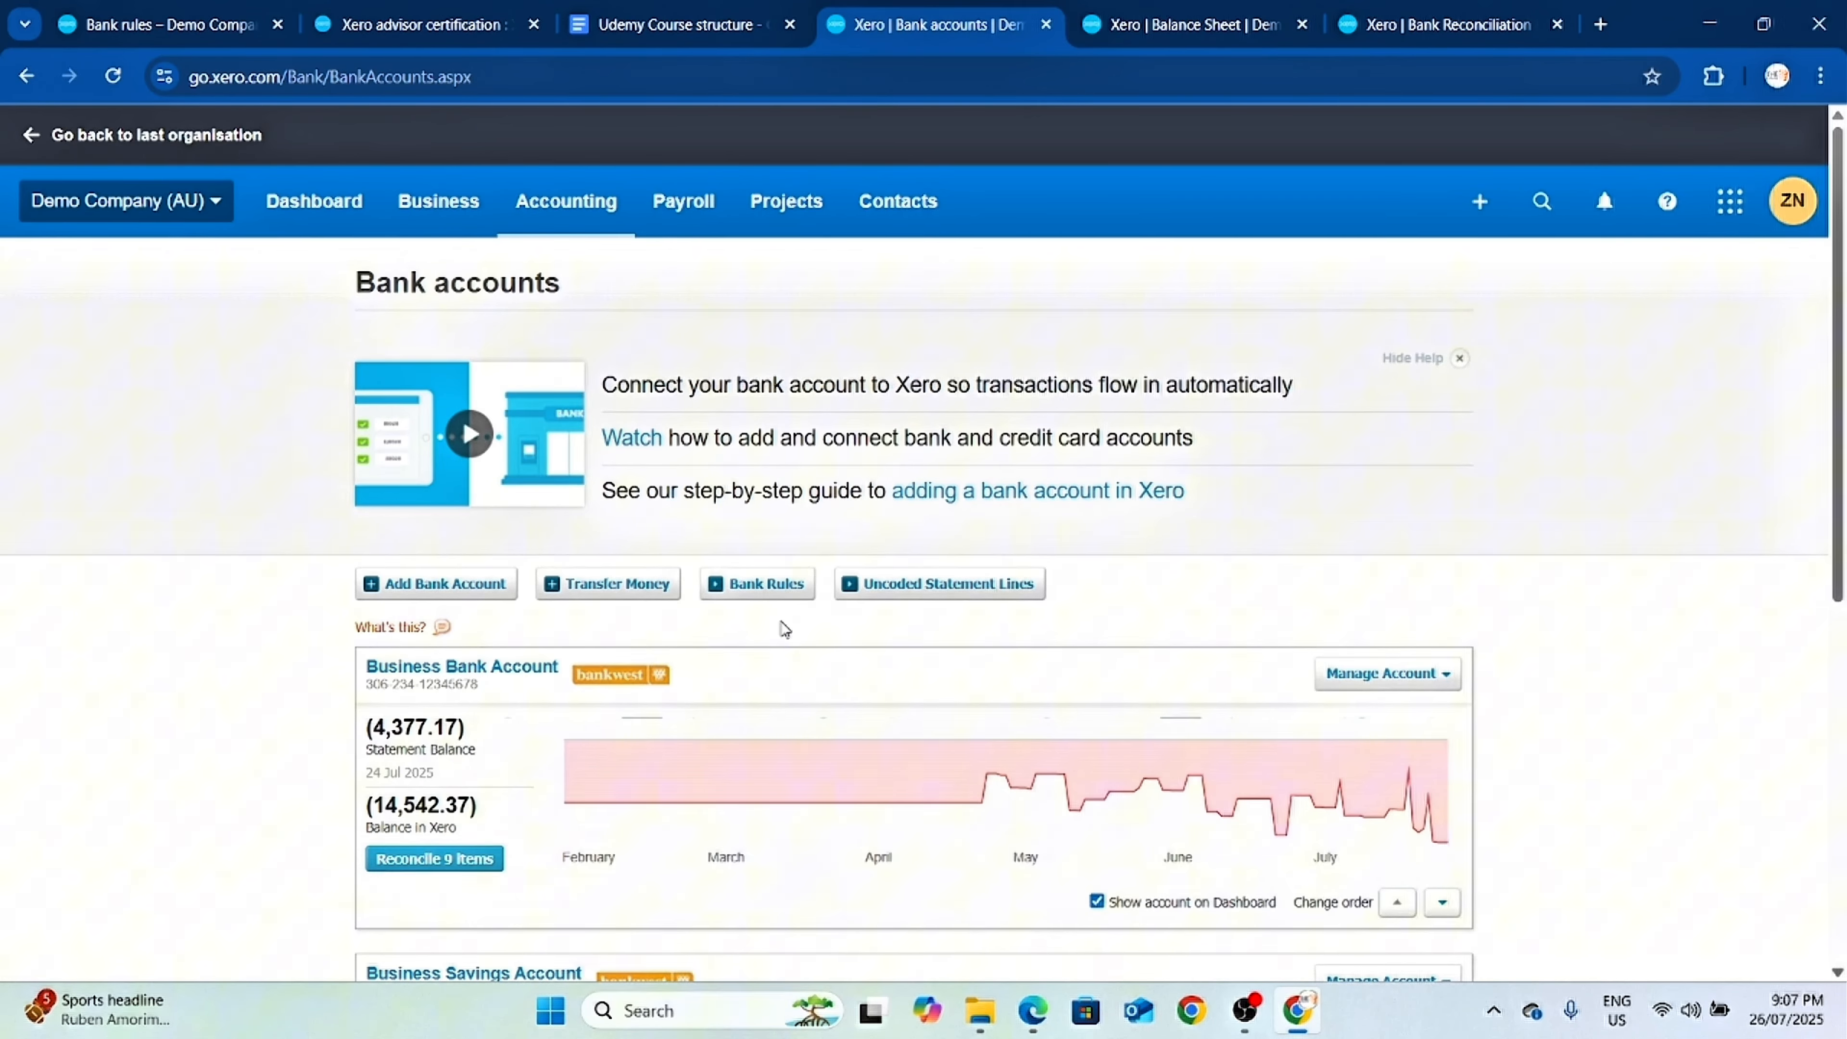
scroll(625, 629, "down", 2)
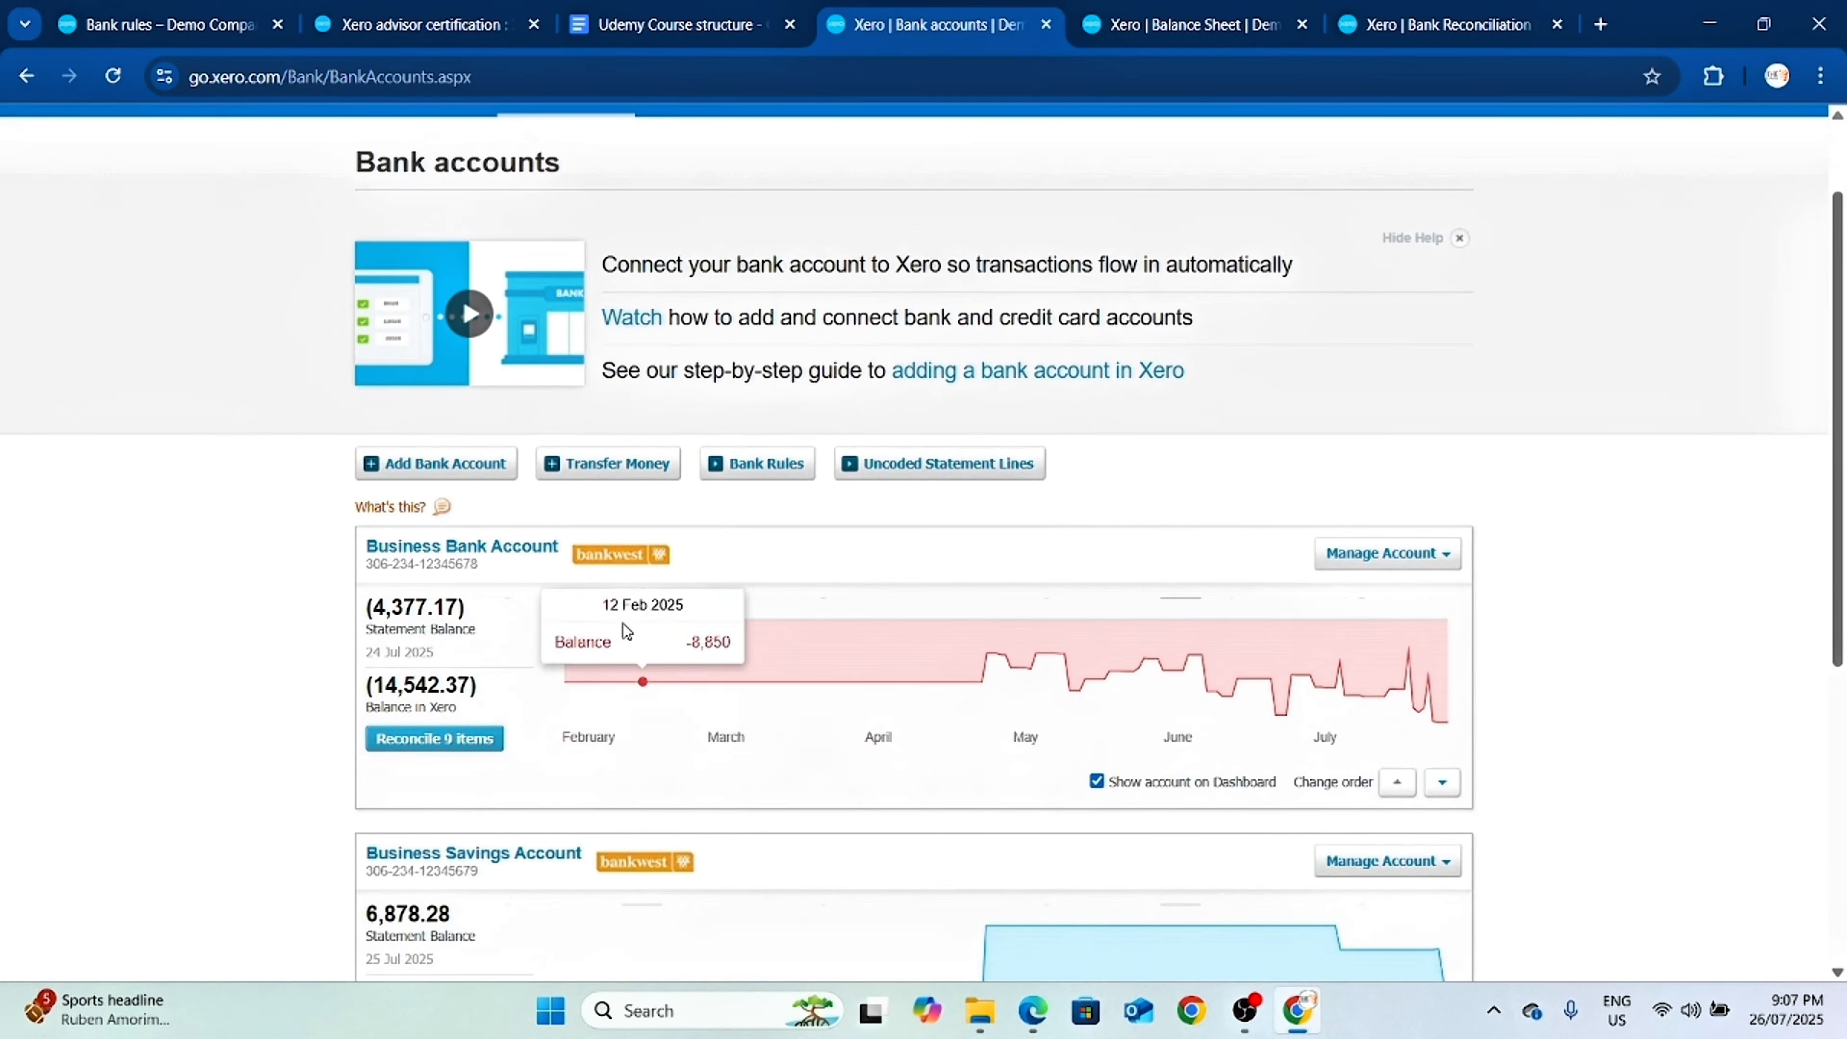
left_click(513, 557)
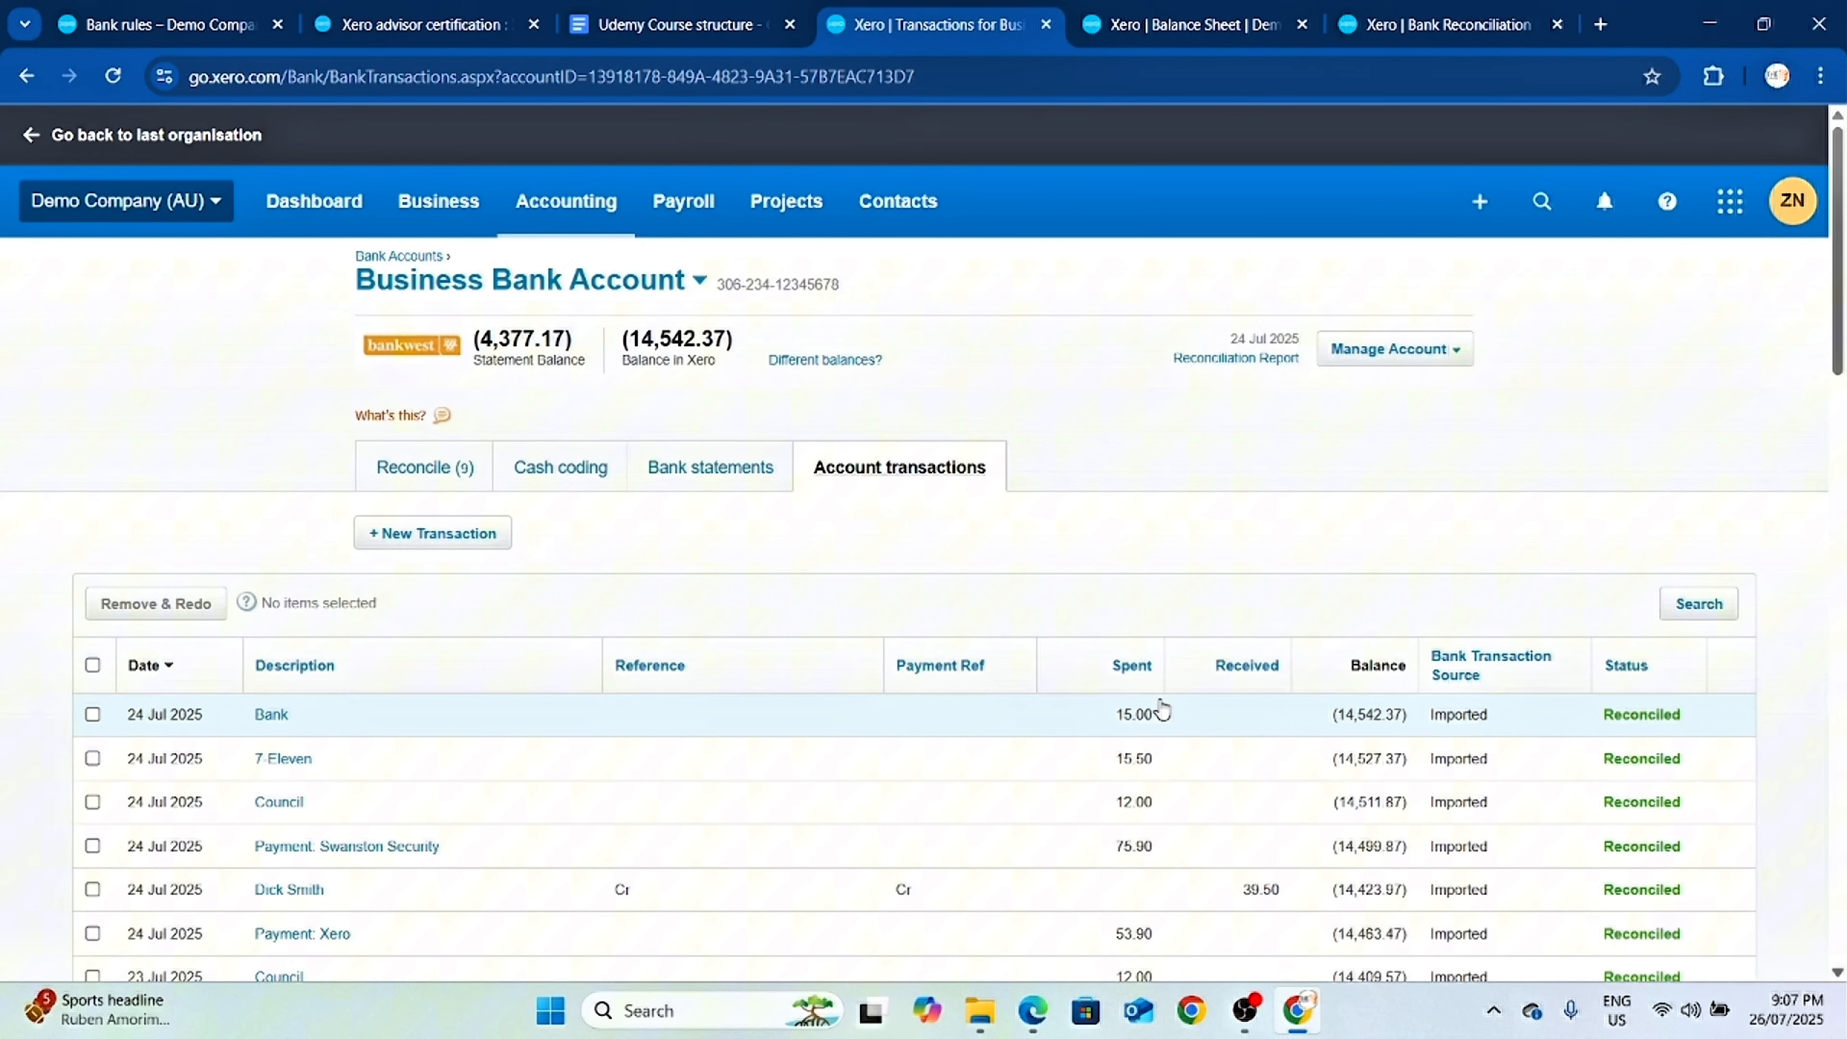
Sort the account transactions by status with unreconciled ones first, and look through the list.
scroll(987, 558, "down", 3)
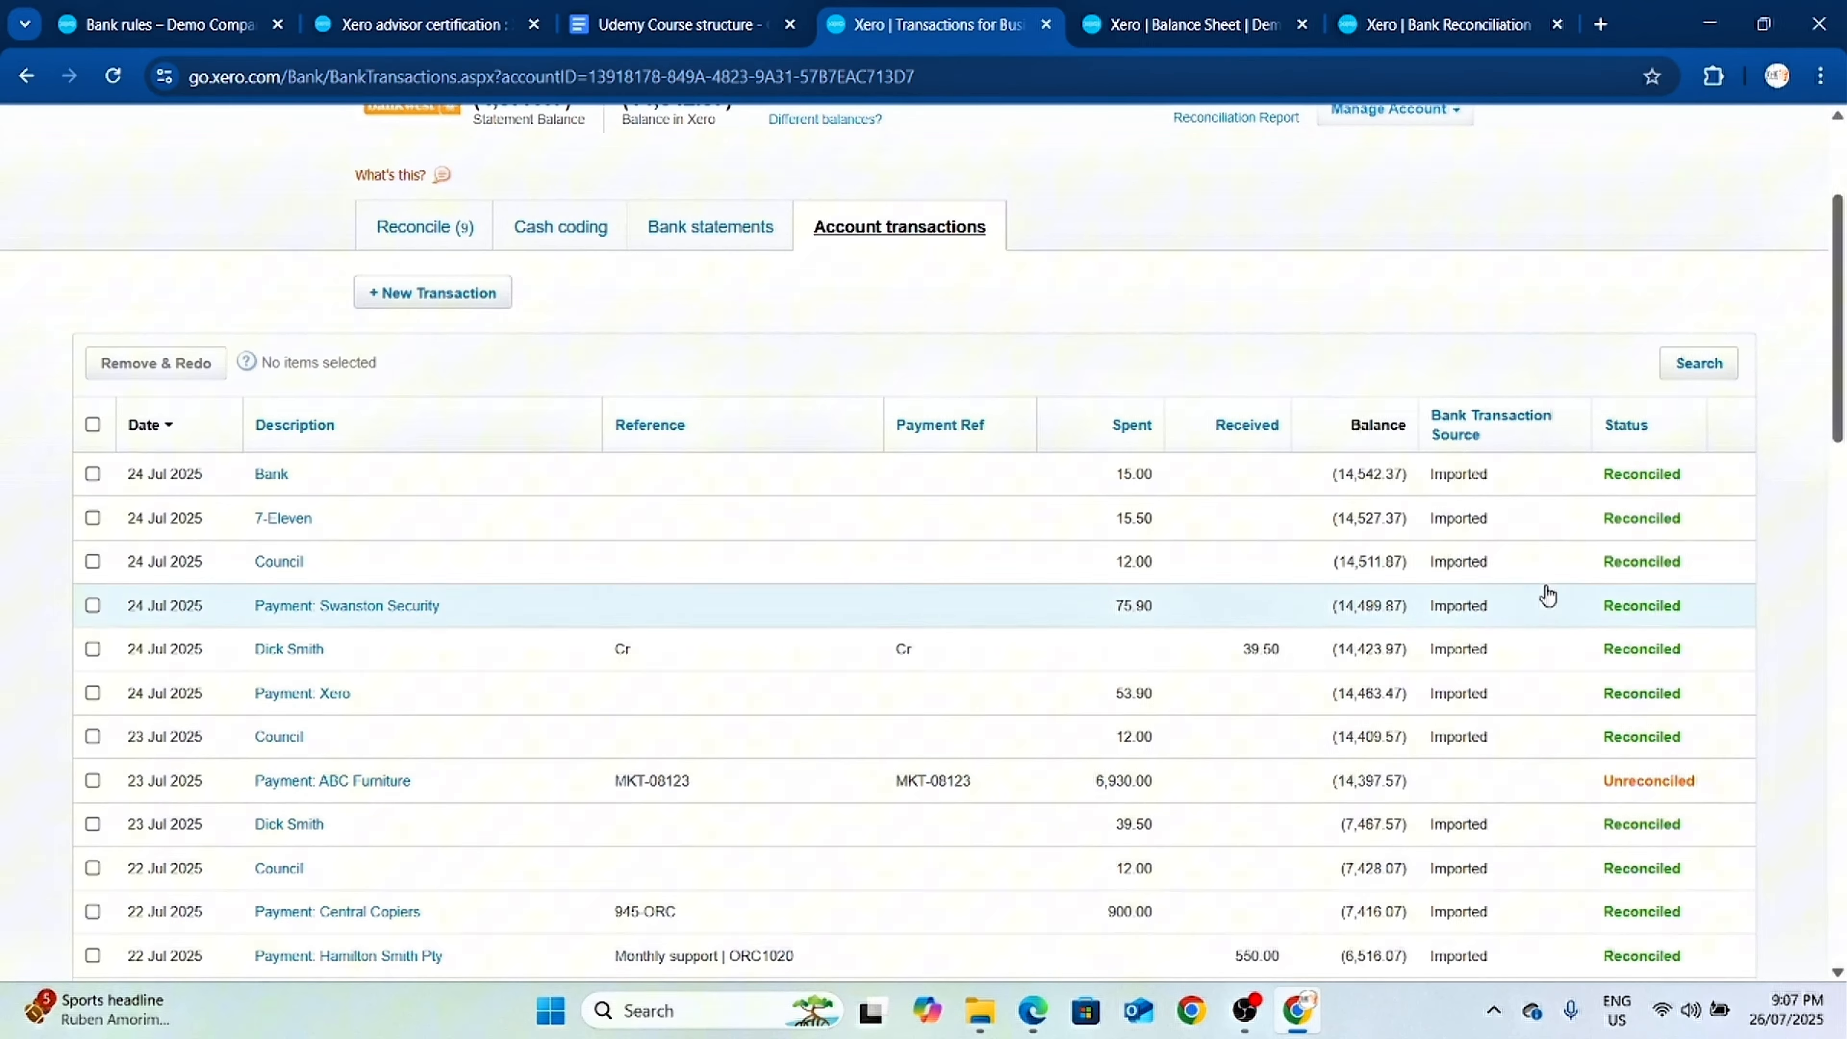
scroll(1576, 791, "down", 1)
scroll(1600, 699, "down", 1)
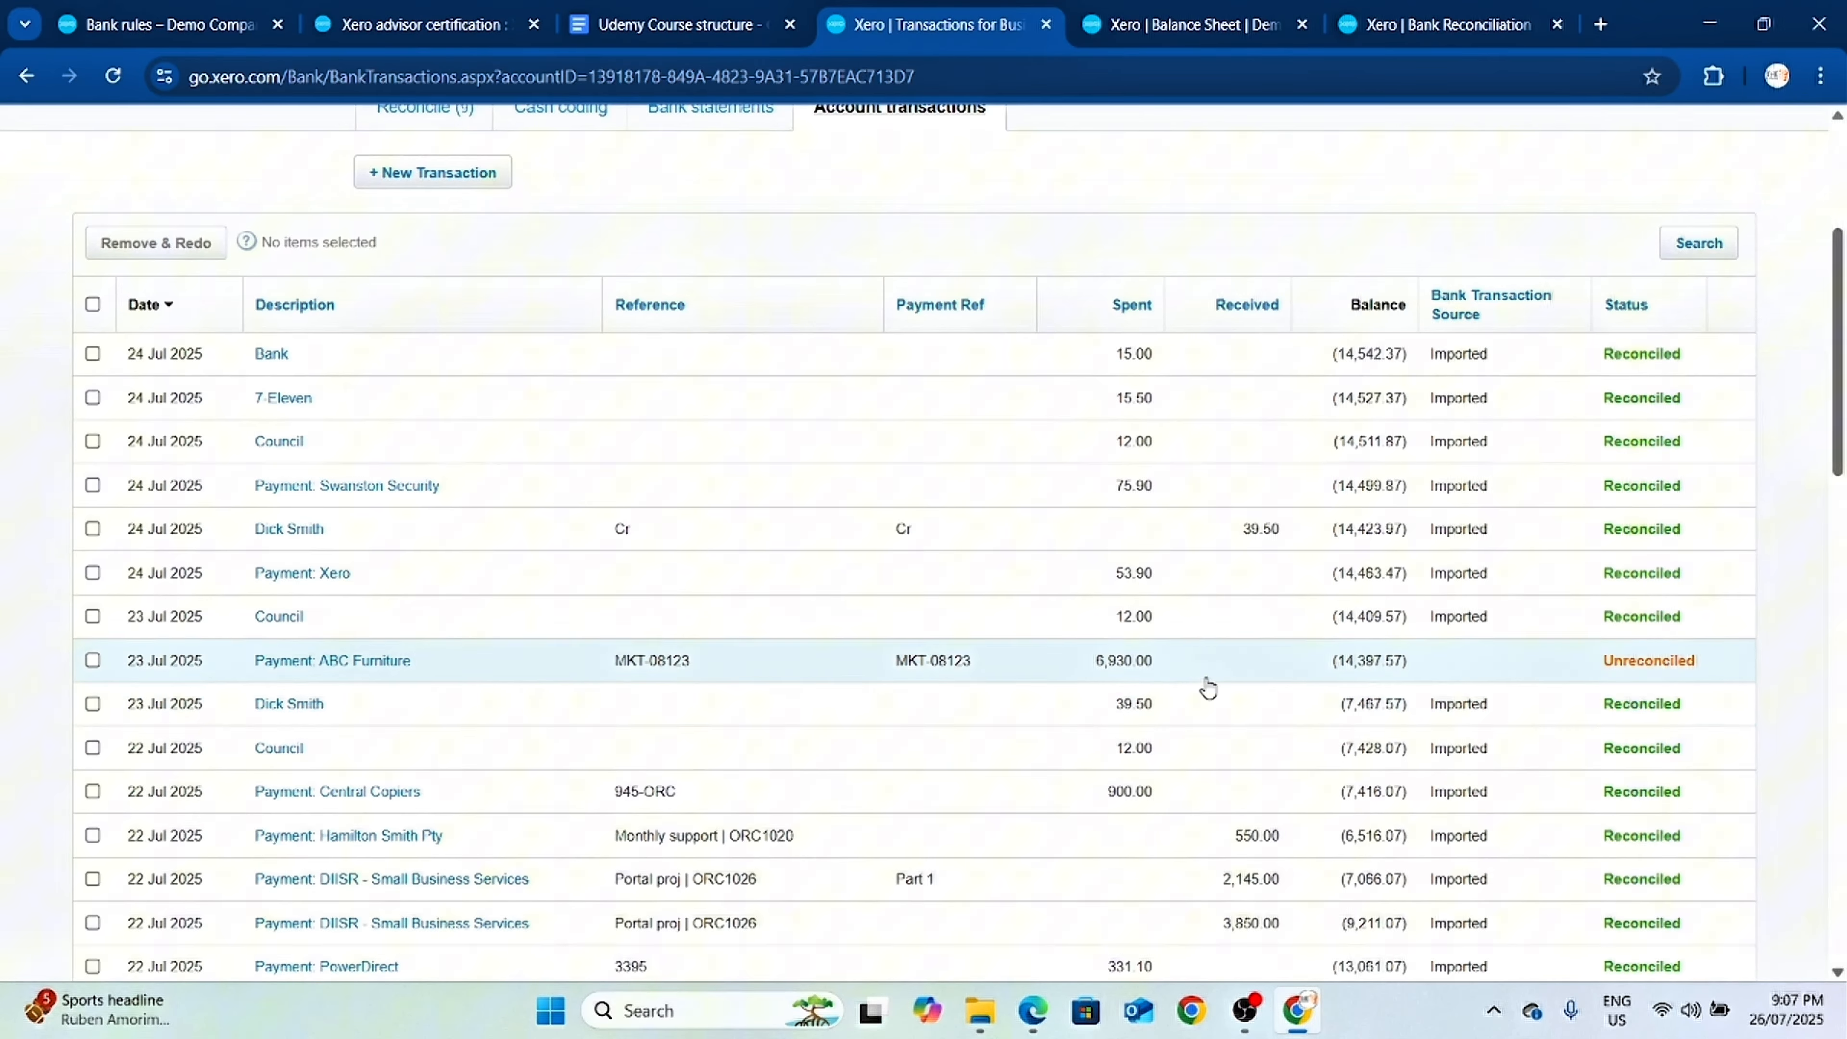
scroll(1616, 701, "up", 4)
left_click(1627, 546)
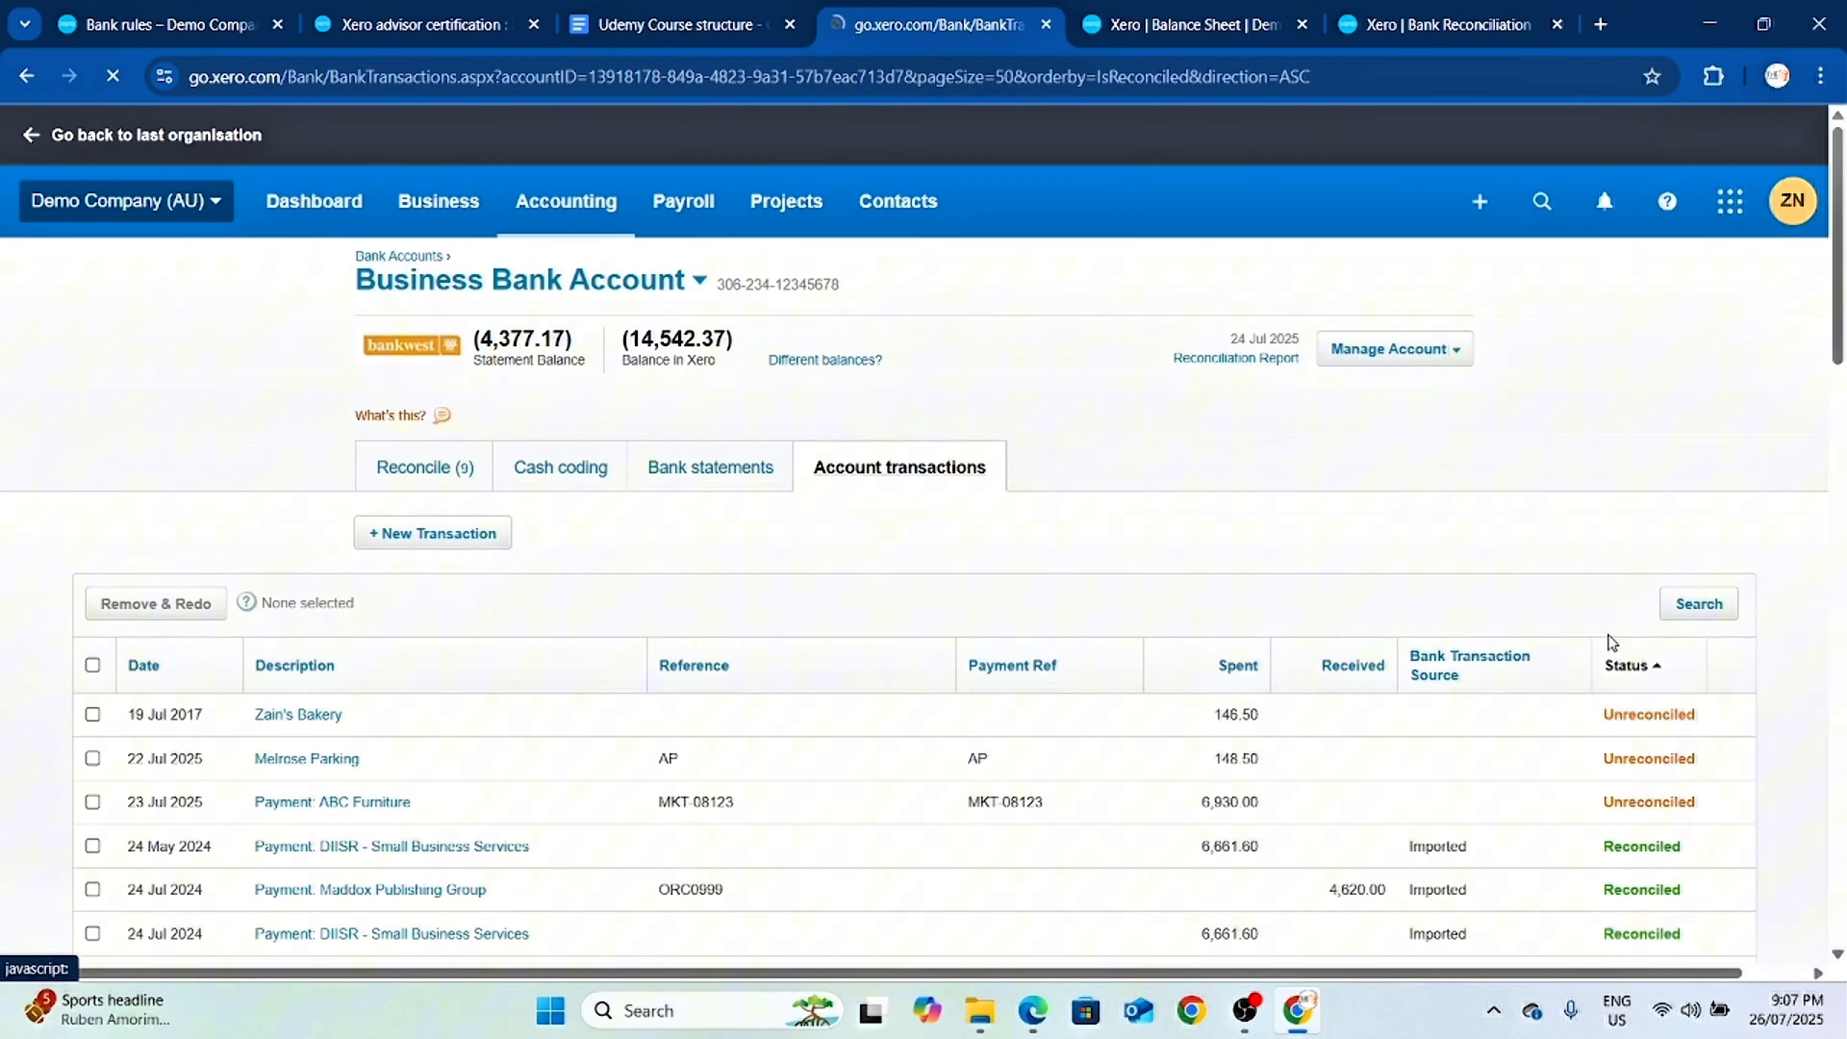
scroll(1601, 647, "down", 6)
scroll(1640, 662, "down", 8)
scroll(1648, 652, "up", 15)
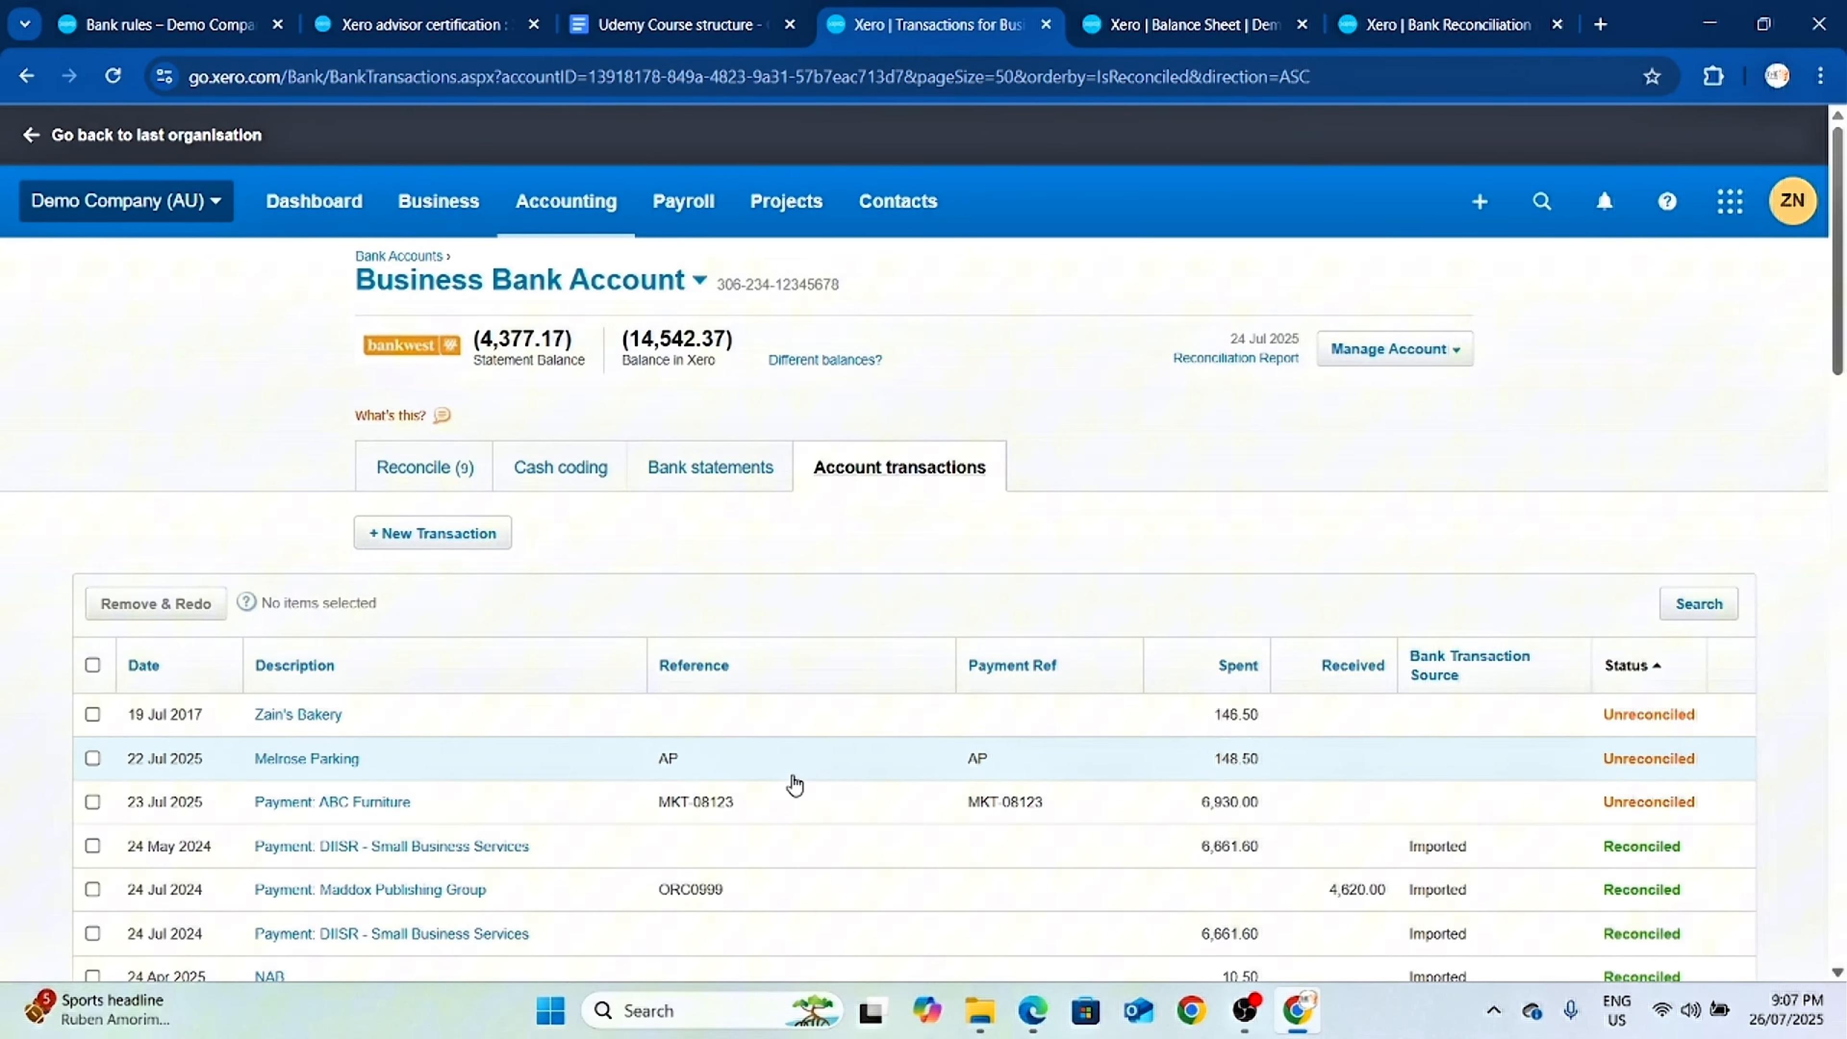
Remove and redo the reconciled DIISR - Small Business Services payment dated 24 May 2024, confirming the permanent removal.
scroll(1199, 691, "down", 5)
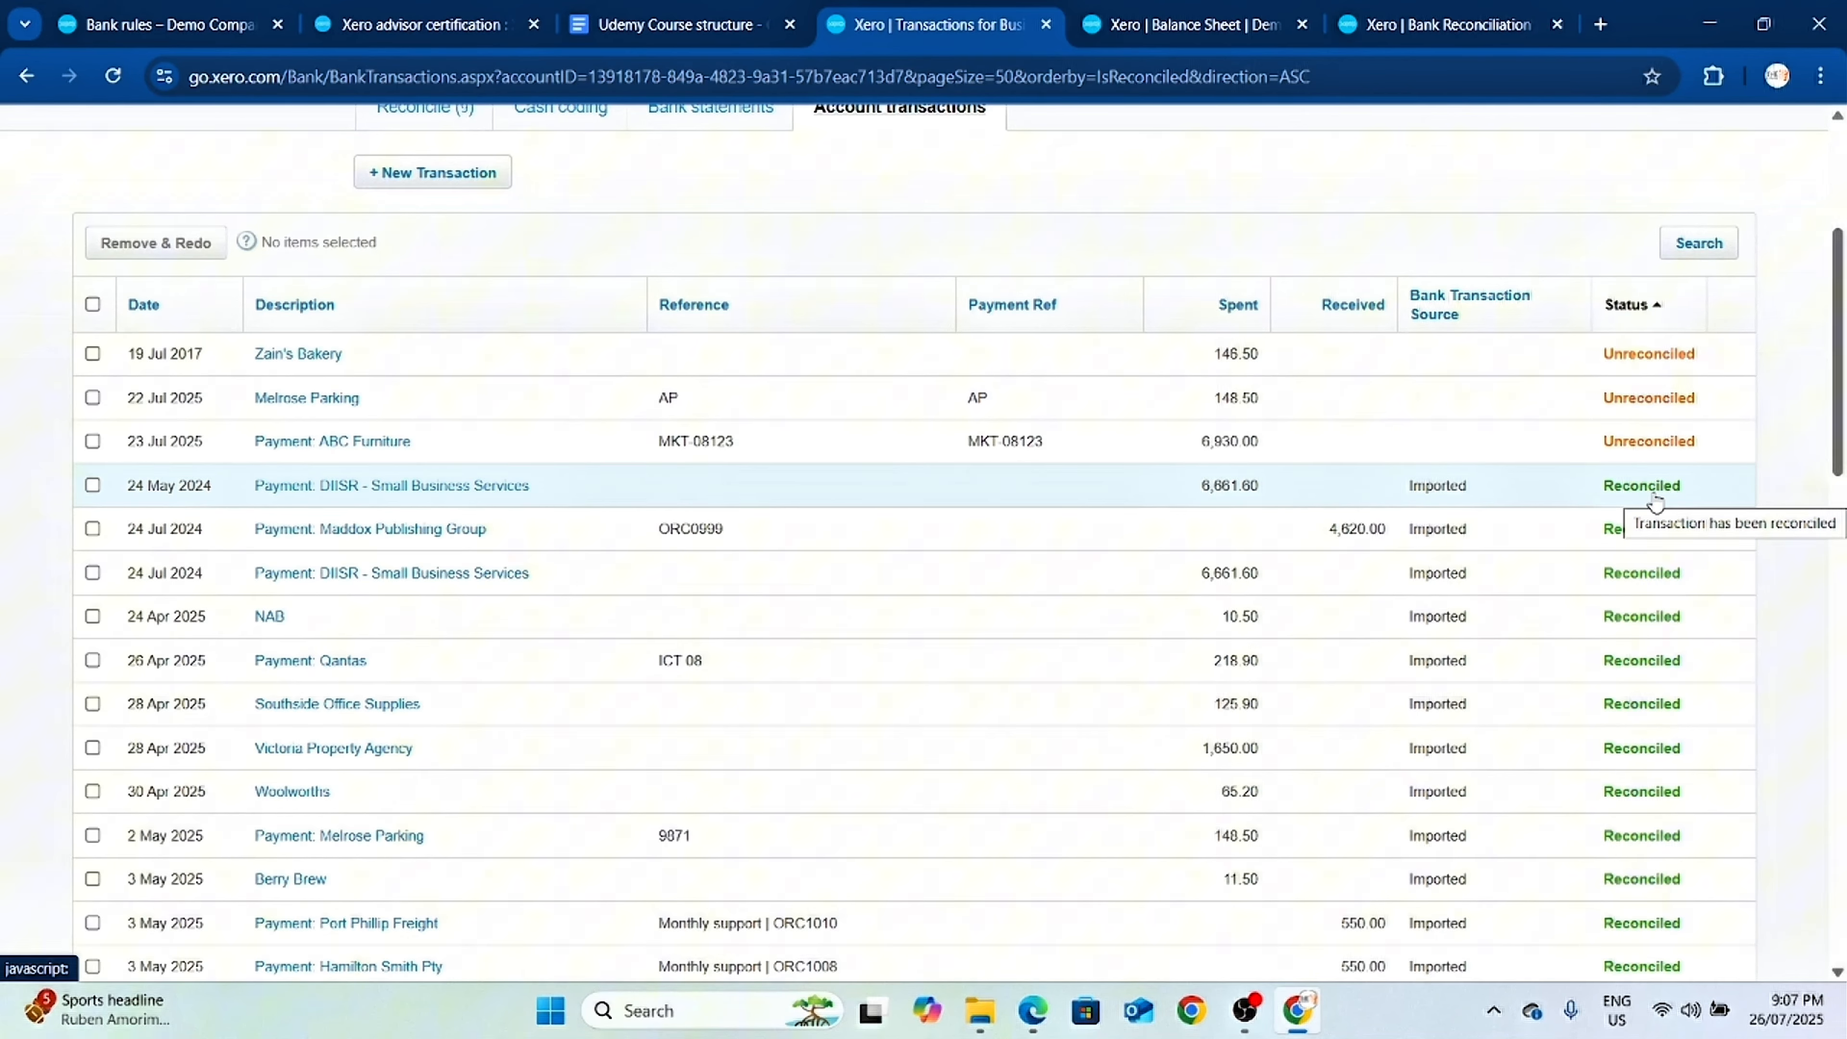
scroll(1571, 709, "up", 3)
scroll(1718, 723, "down", 3)
scroll(1717, 724, "down", 1)
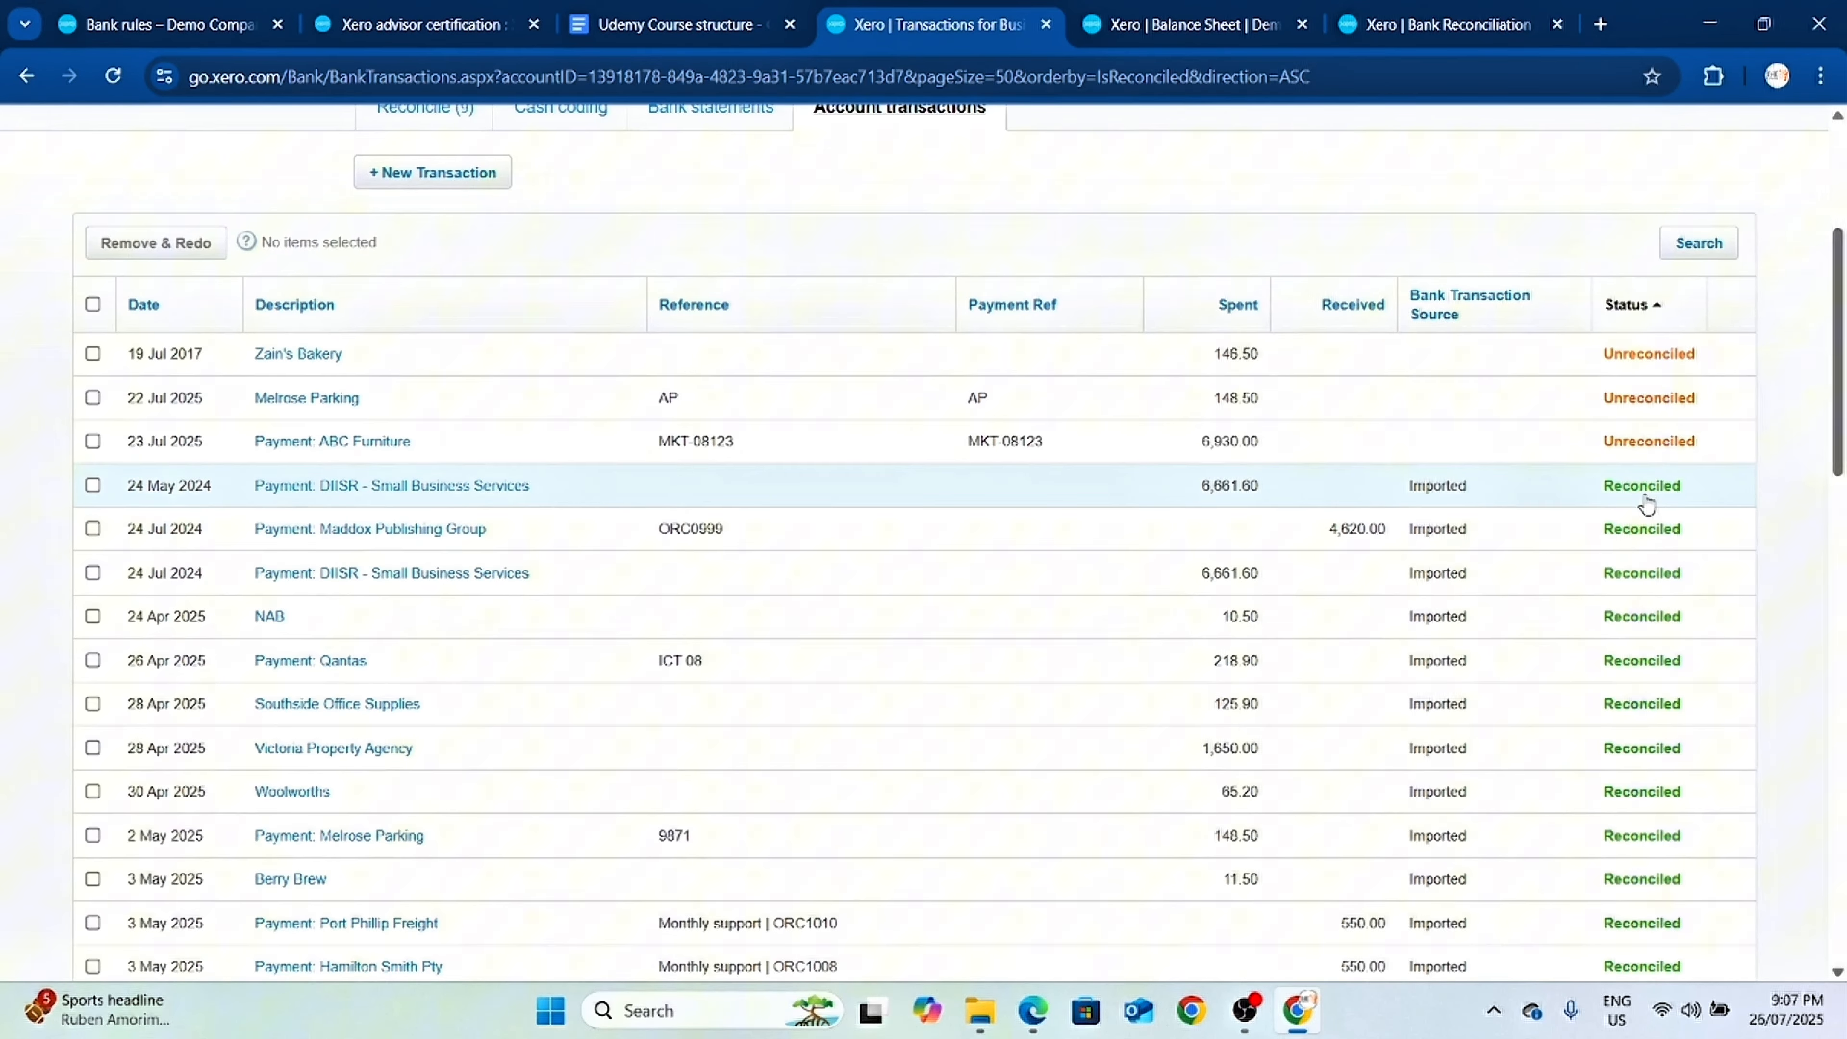
left_click(93, 485)
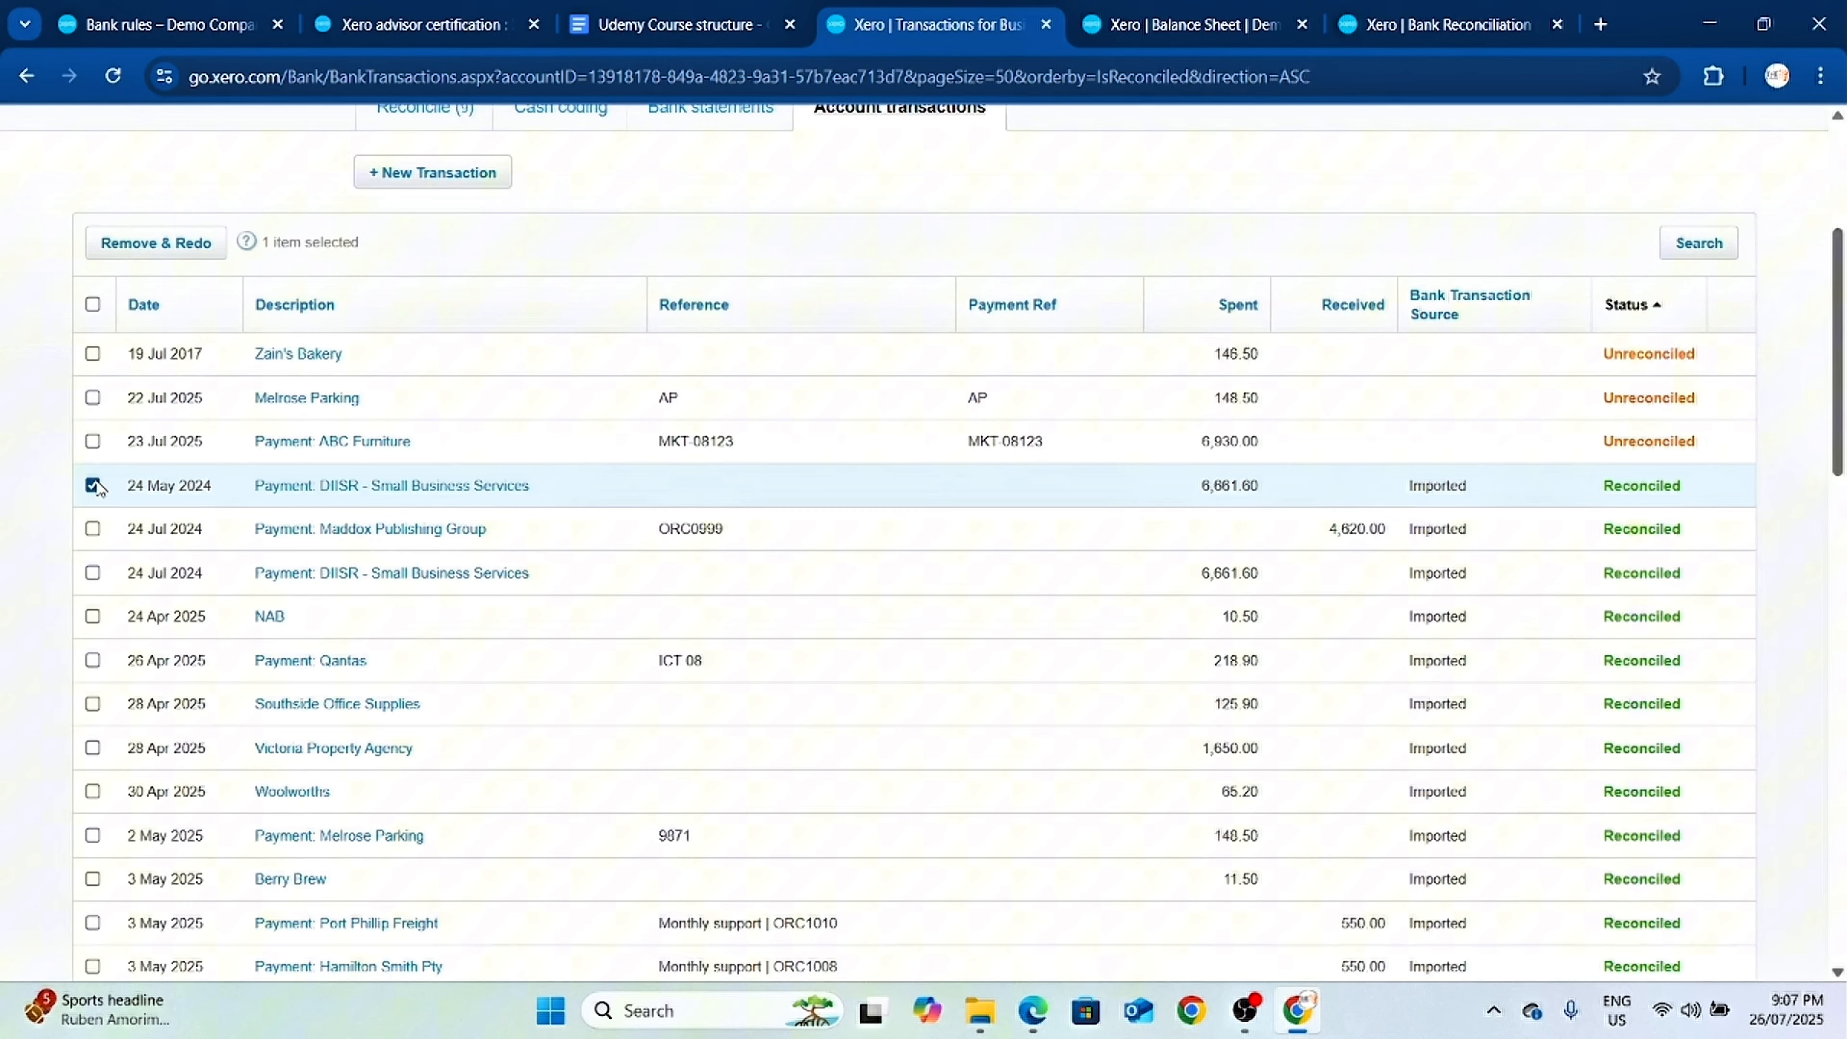
scroll(502, 470, "up", 5)
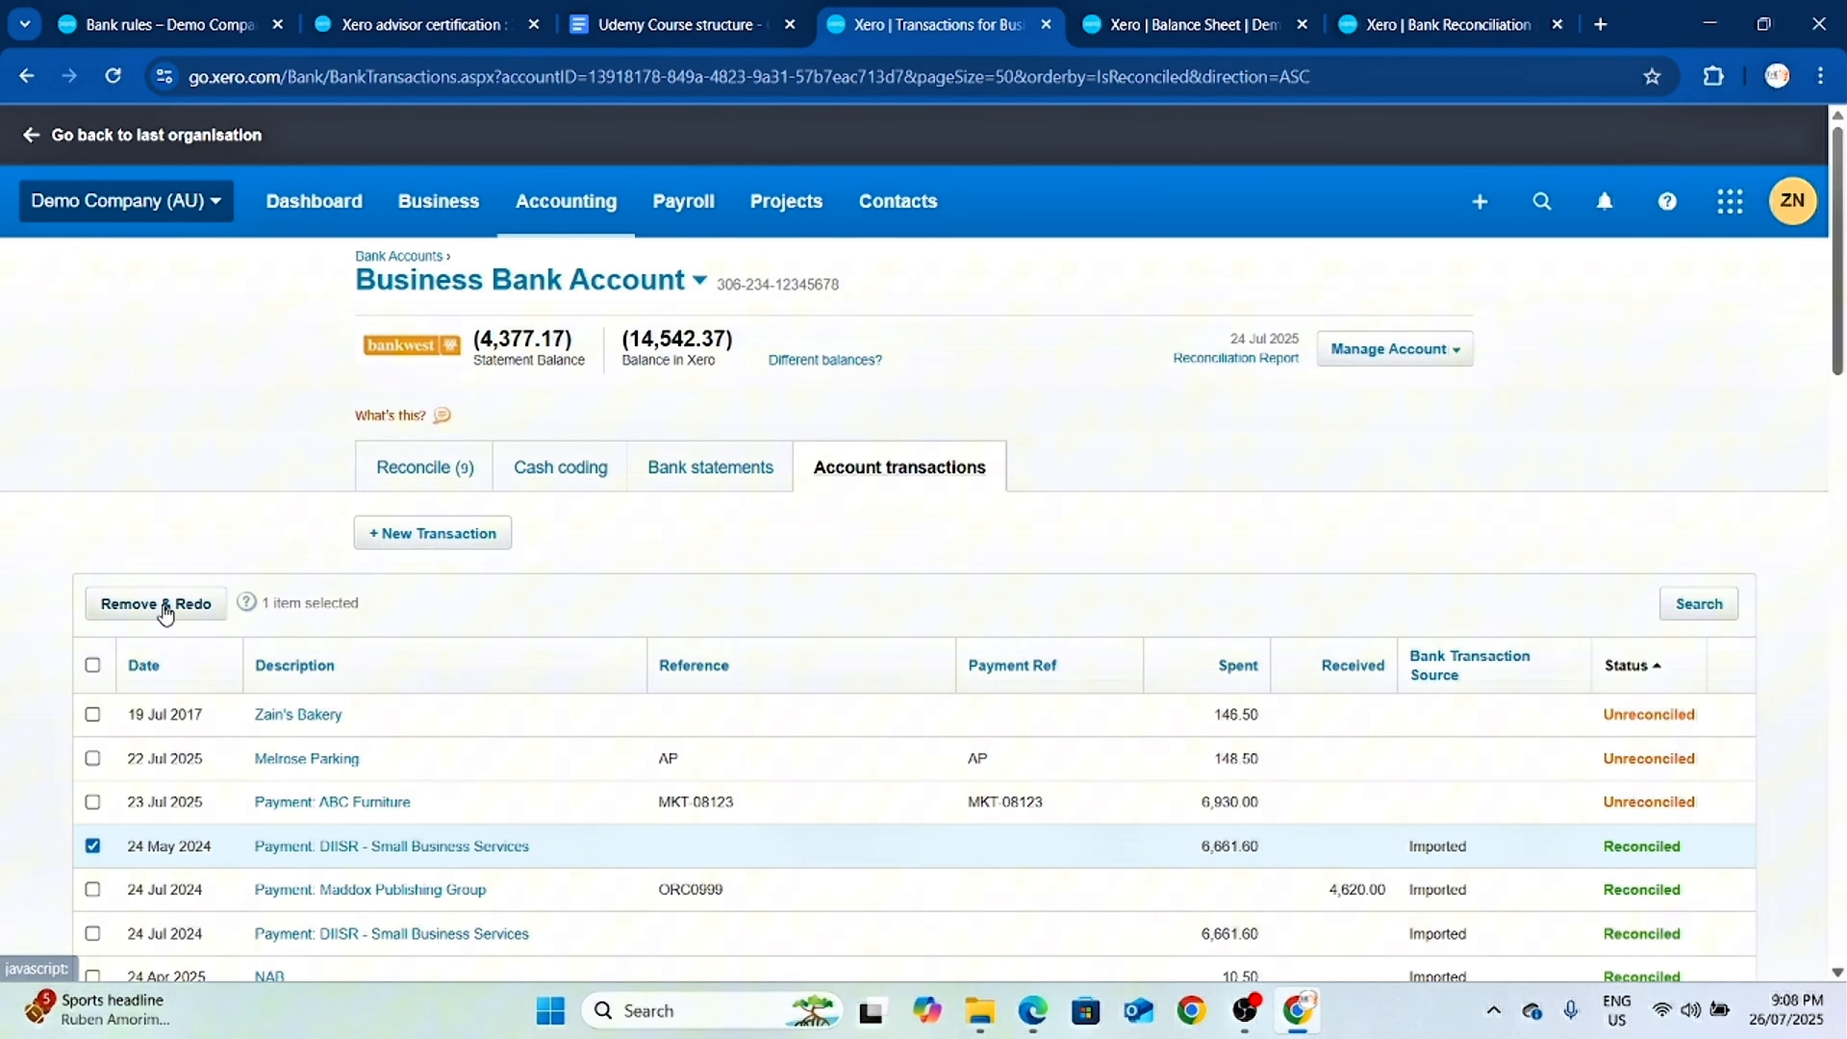
scroll(168, 611, "down", 3)
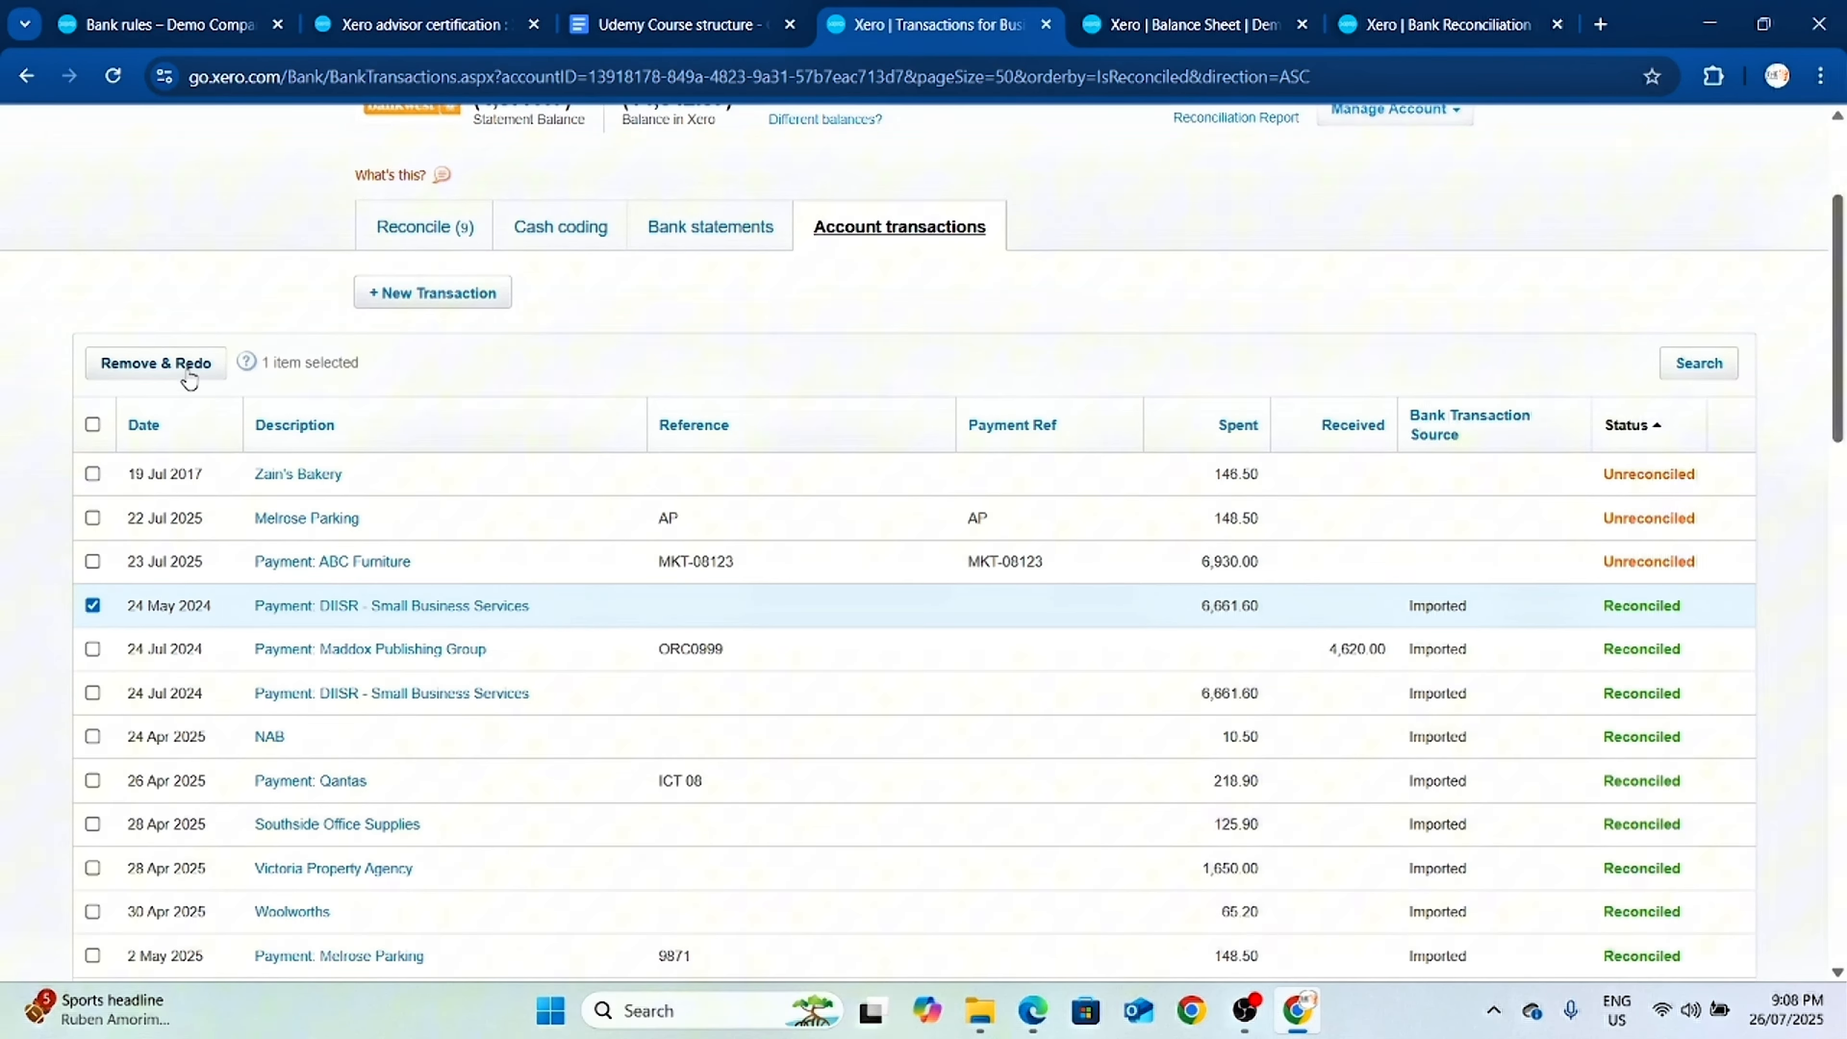
left_click(159, 364)
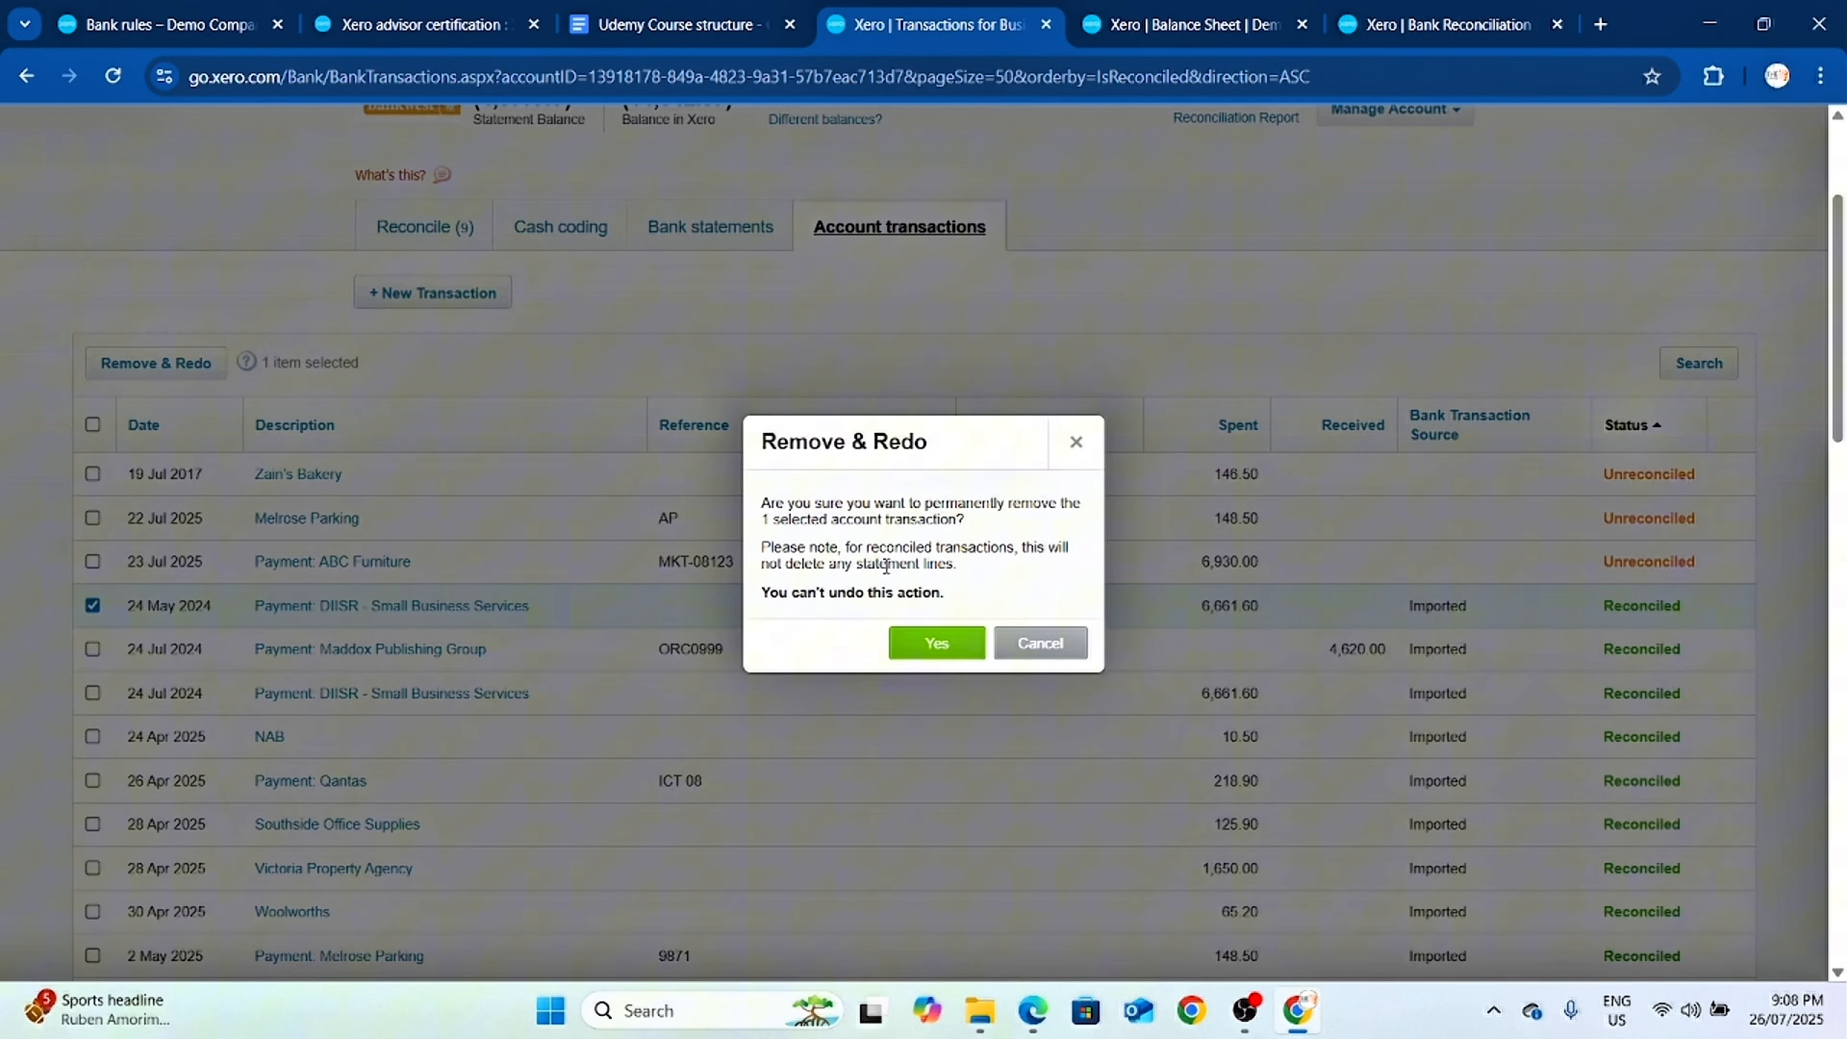
left_click(940, 643)
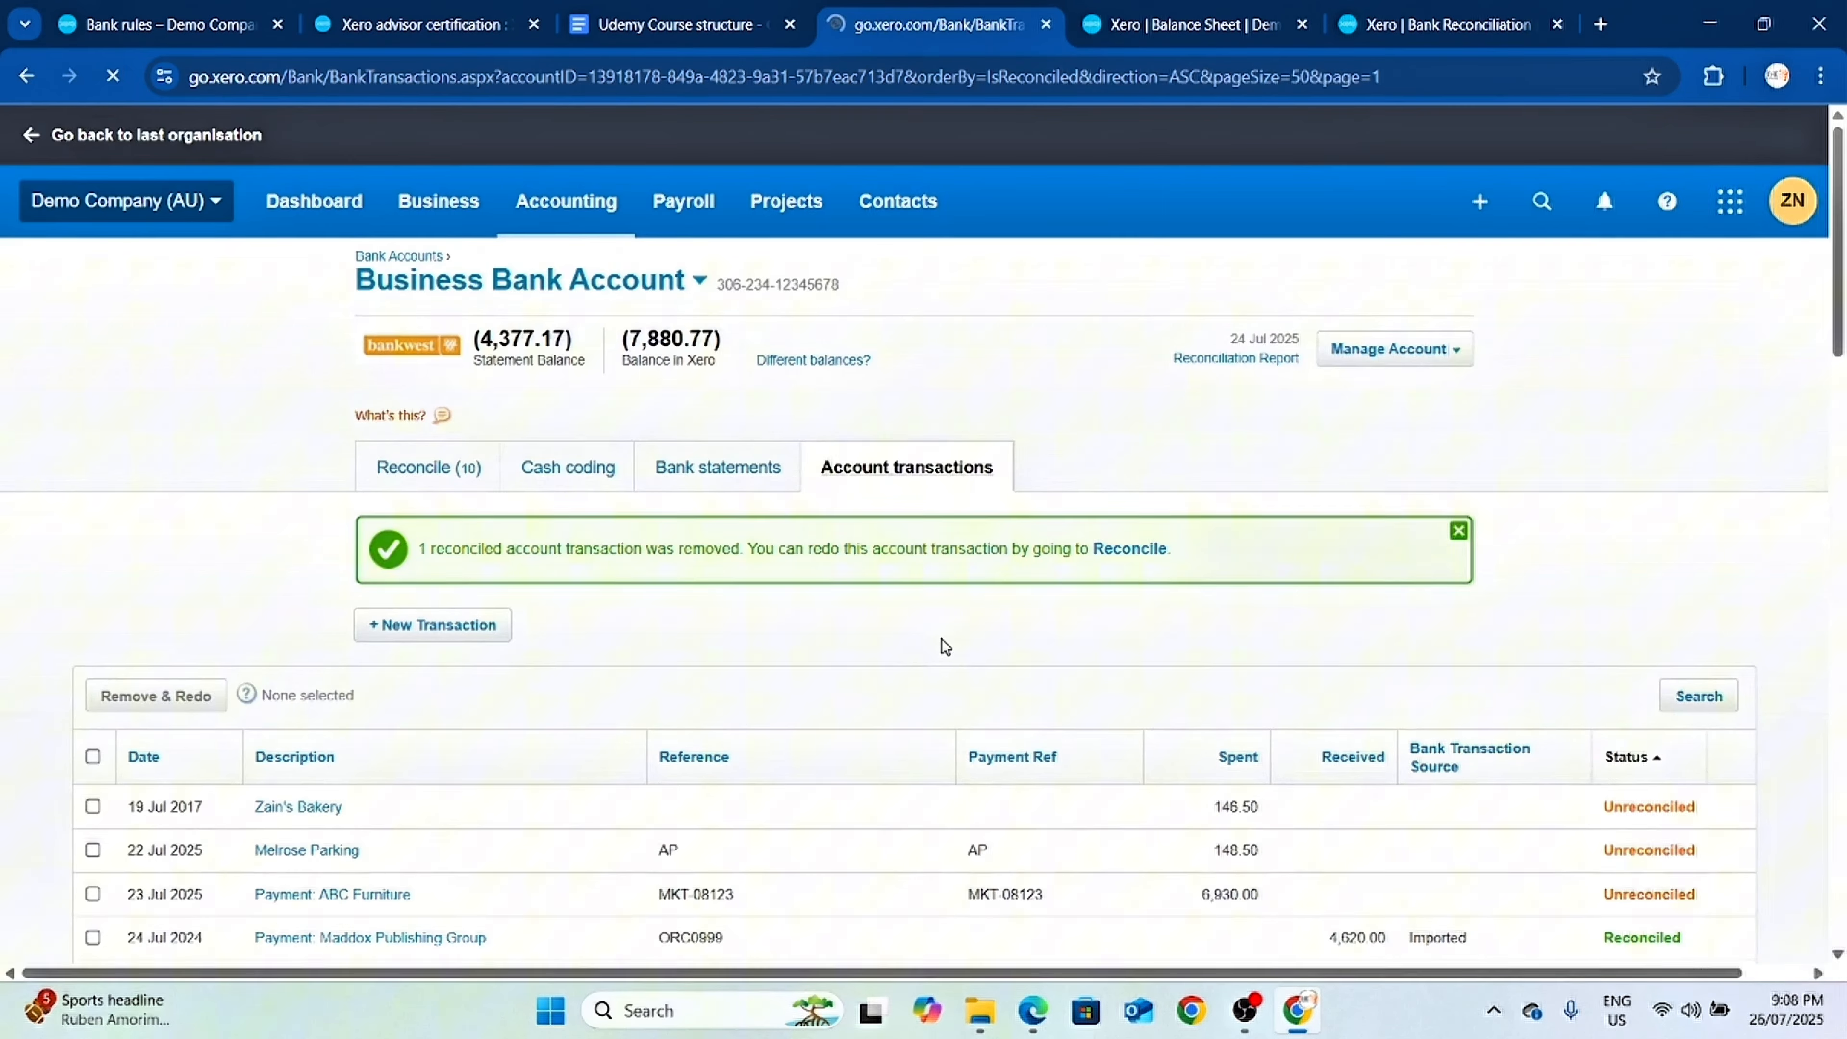
Check the updated transaction list and open the account's reconcile page for redoing the removed transaction.
scroll(1025, 653, "down", 5)
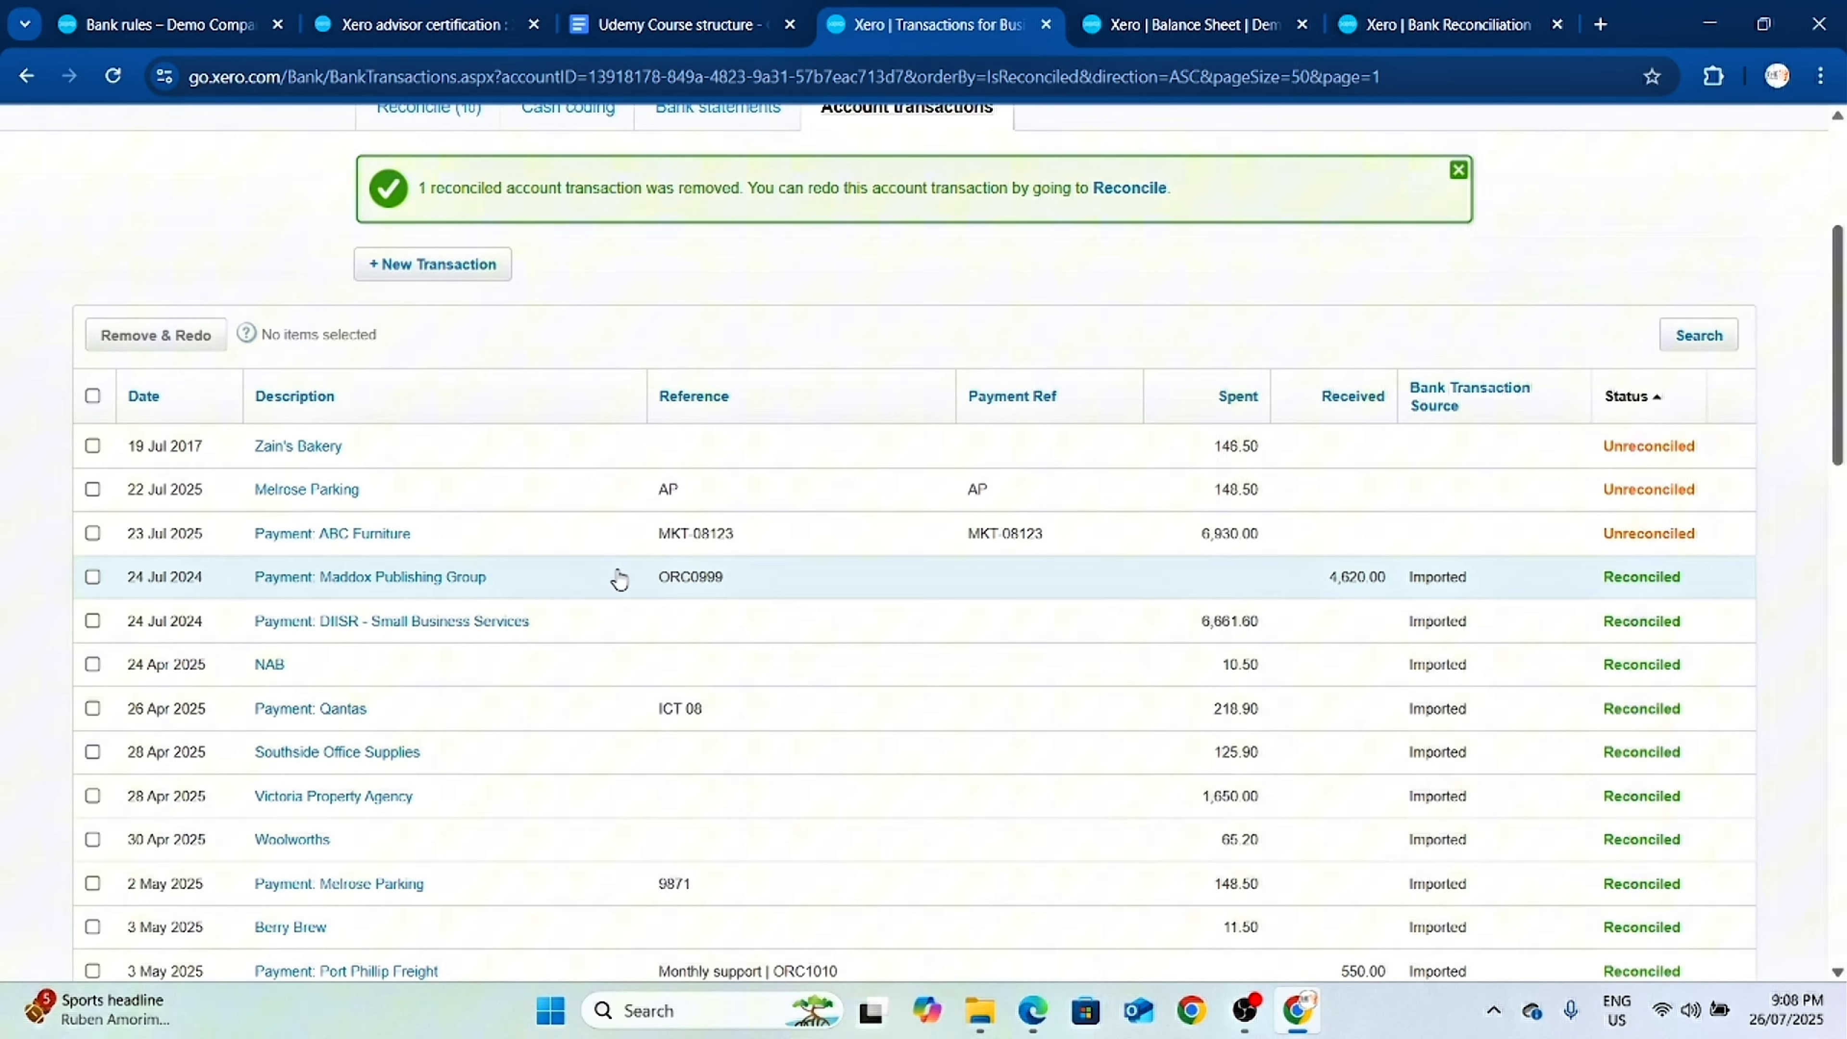
left_click(1139, 190)
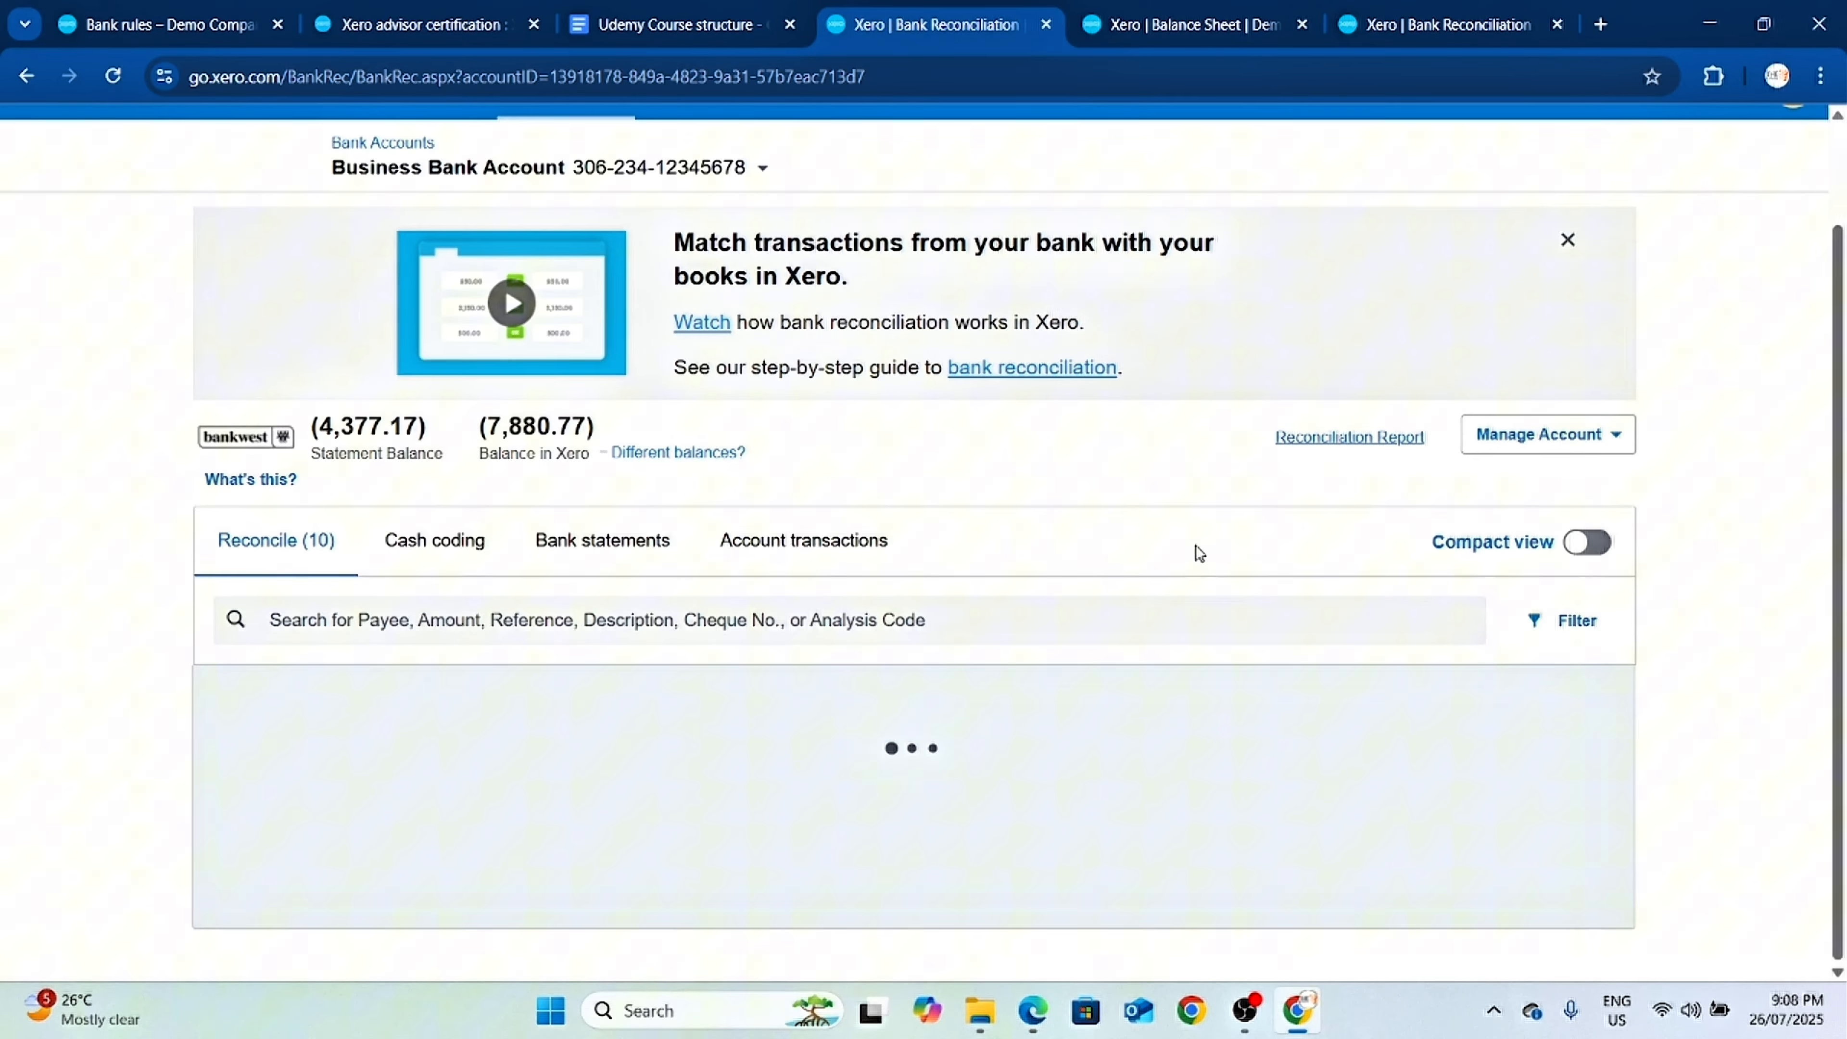
Reconcile the 24 May 2024 DIISR statement line with its suggested DIISR - Small Business Services match, and check the account transactions.
scroll(1145, 538, "down", 5)
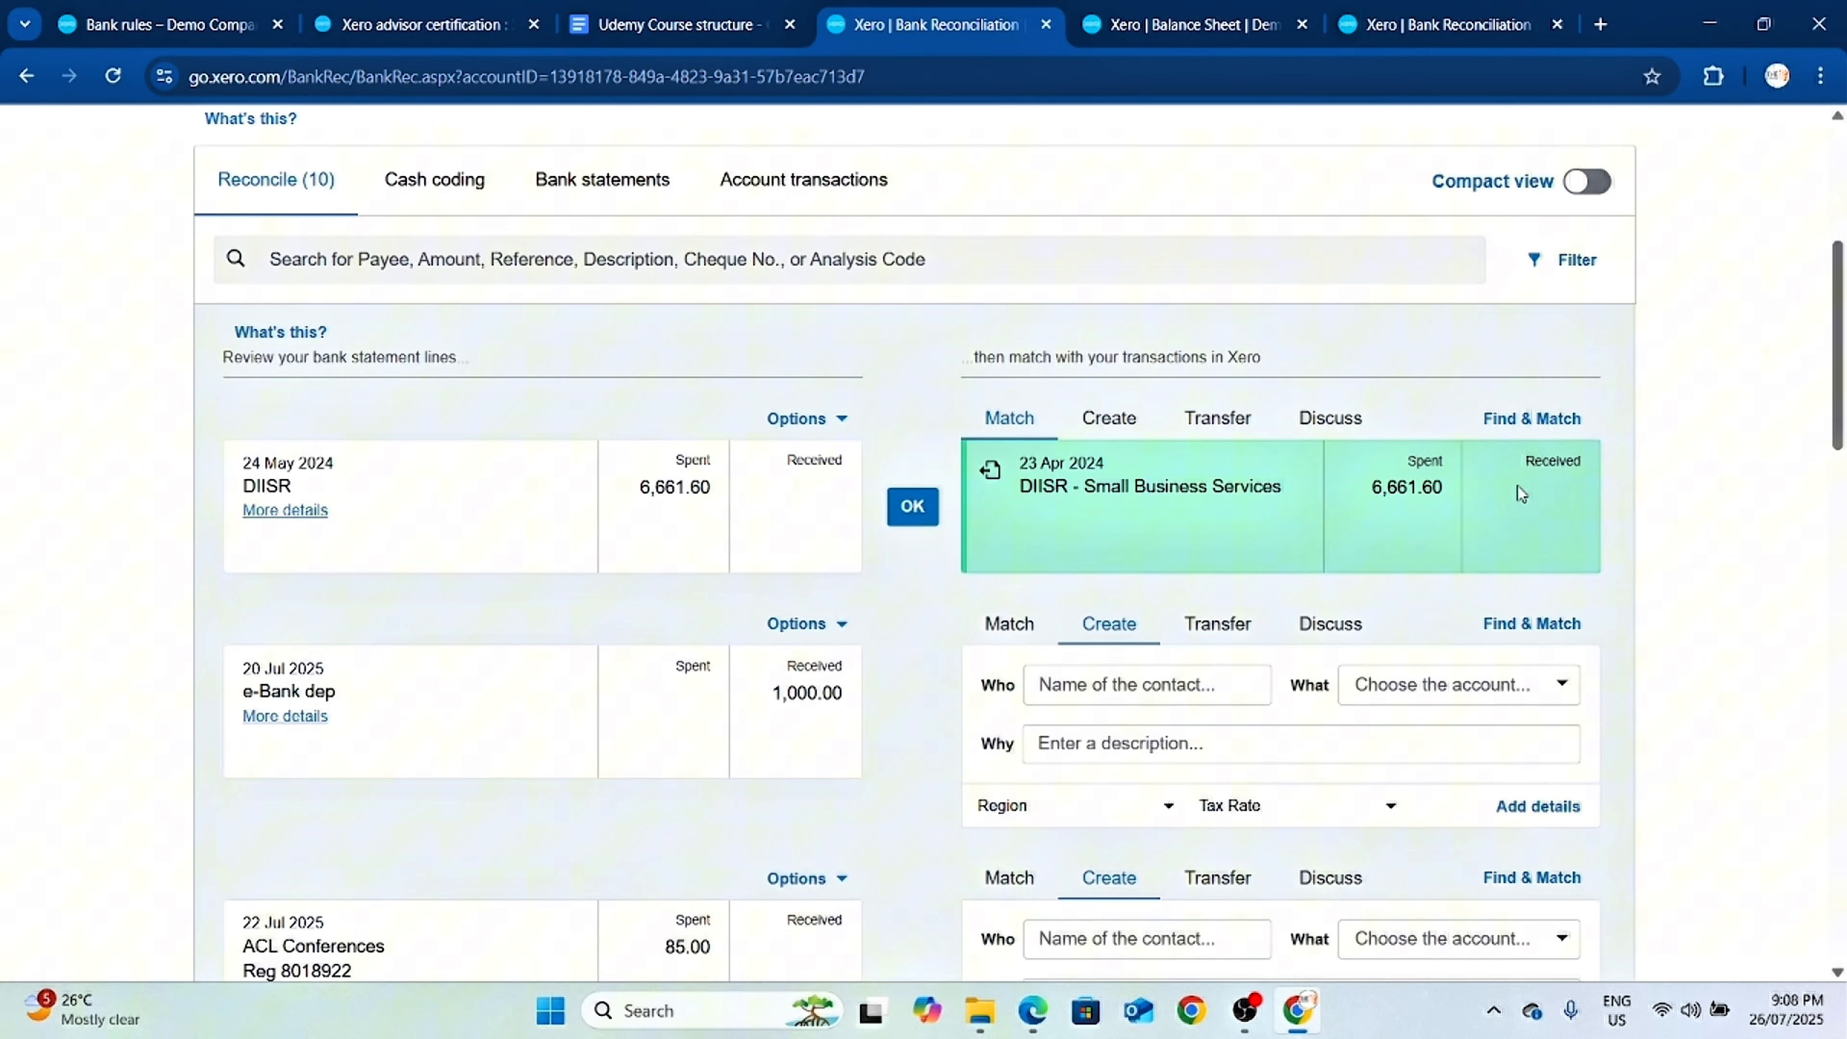
left_click(924, 508)
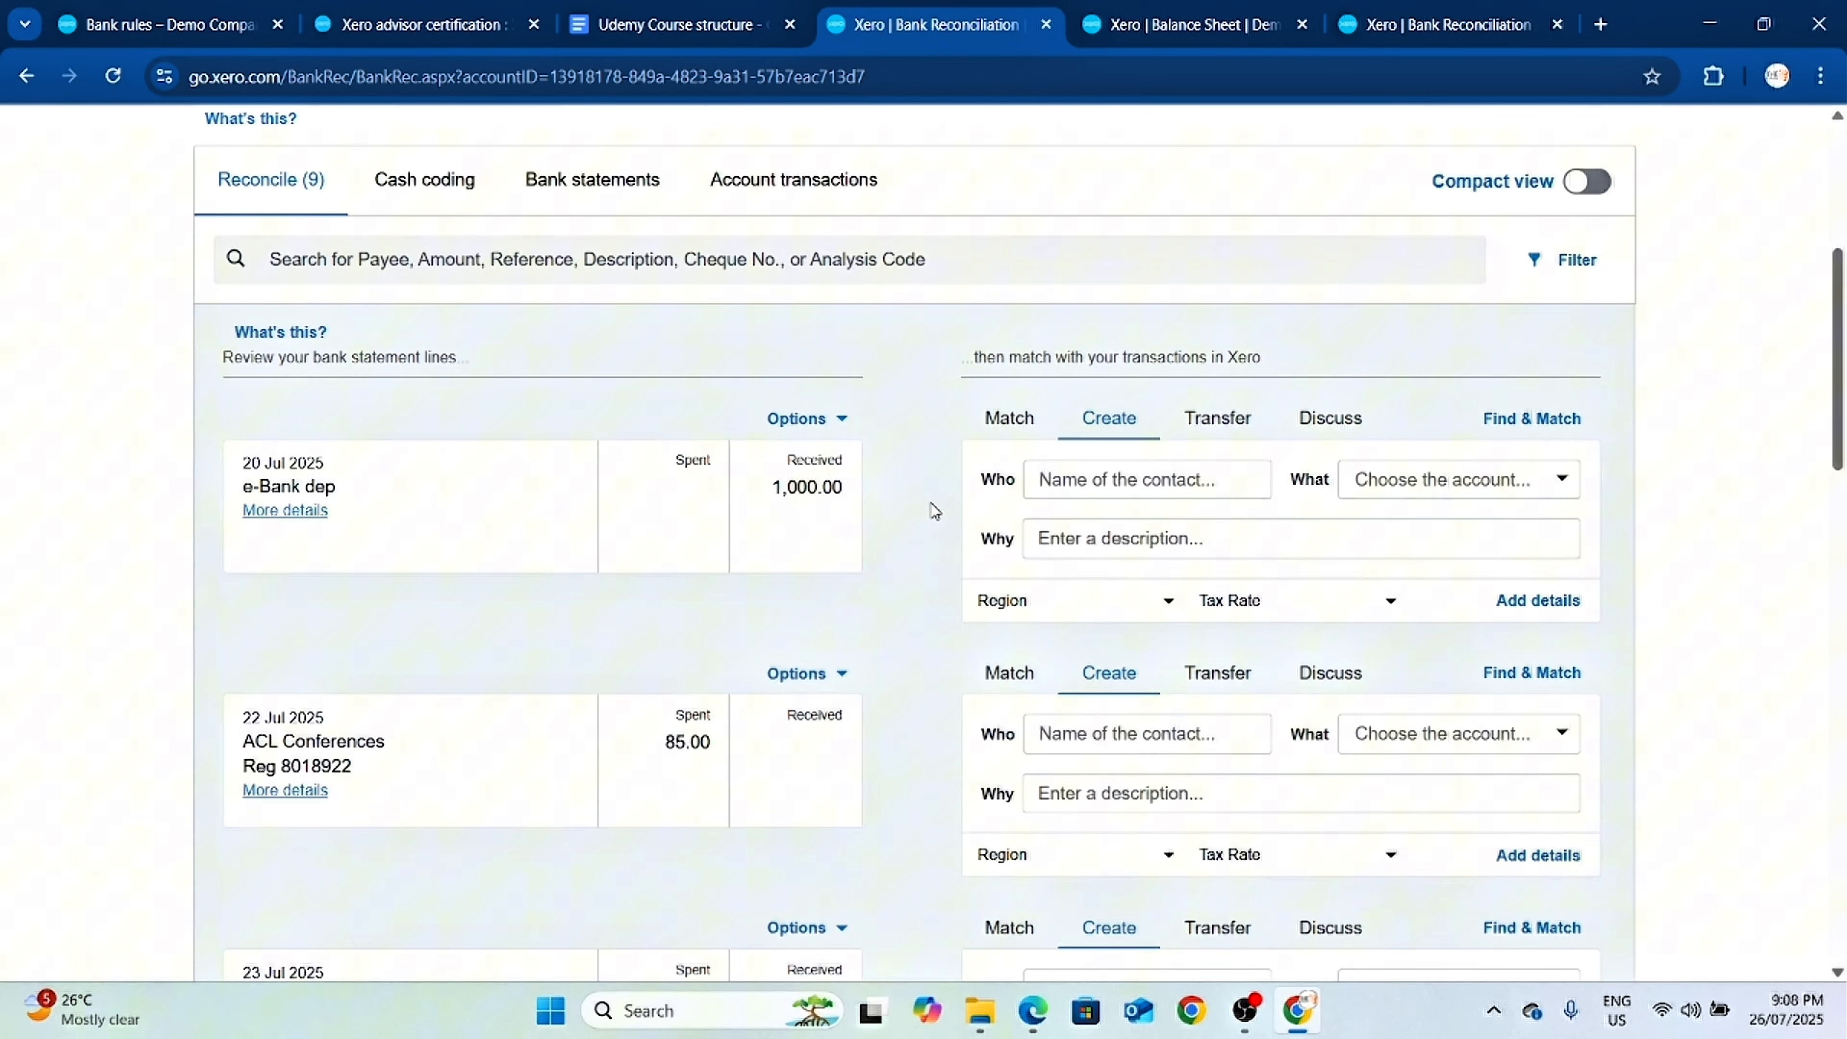
scroll(862, 370, "up", 4)
left_click(819, 435)
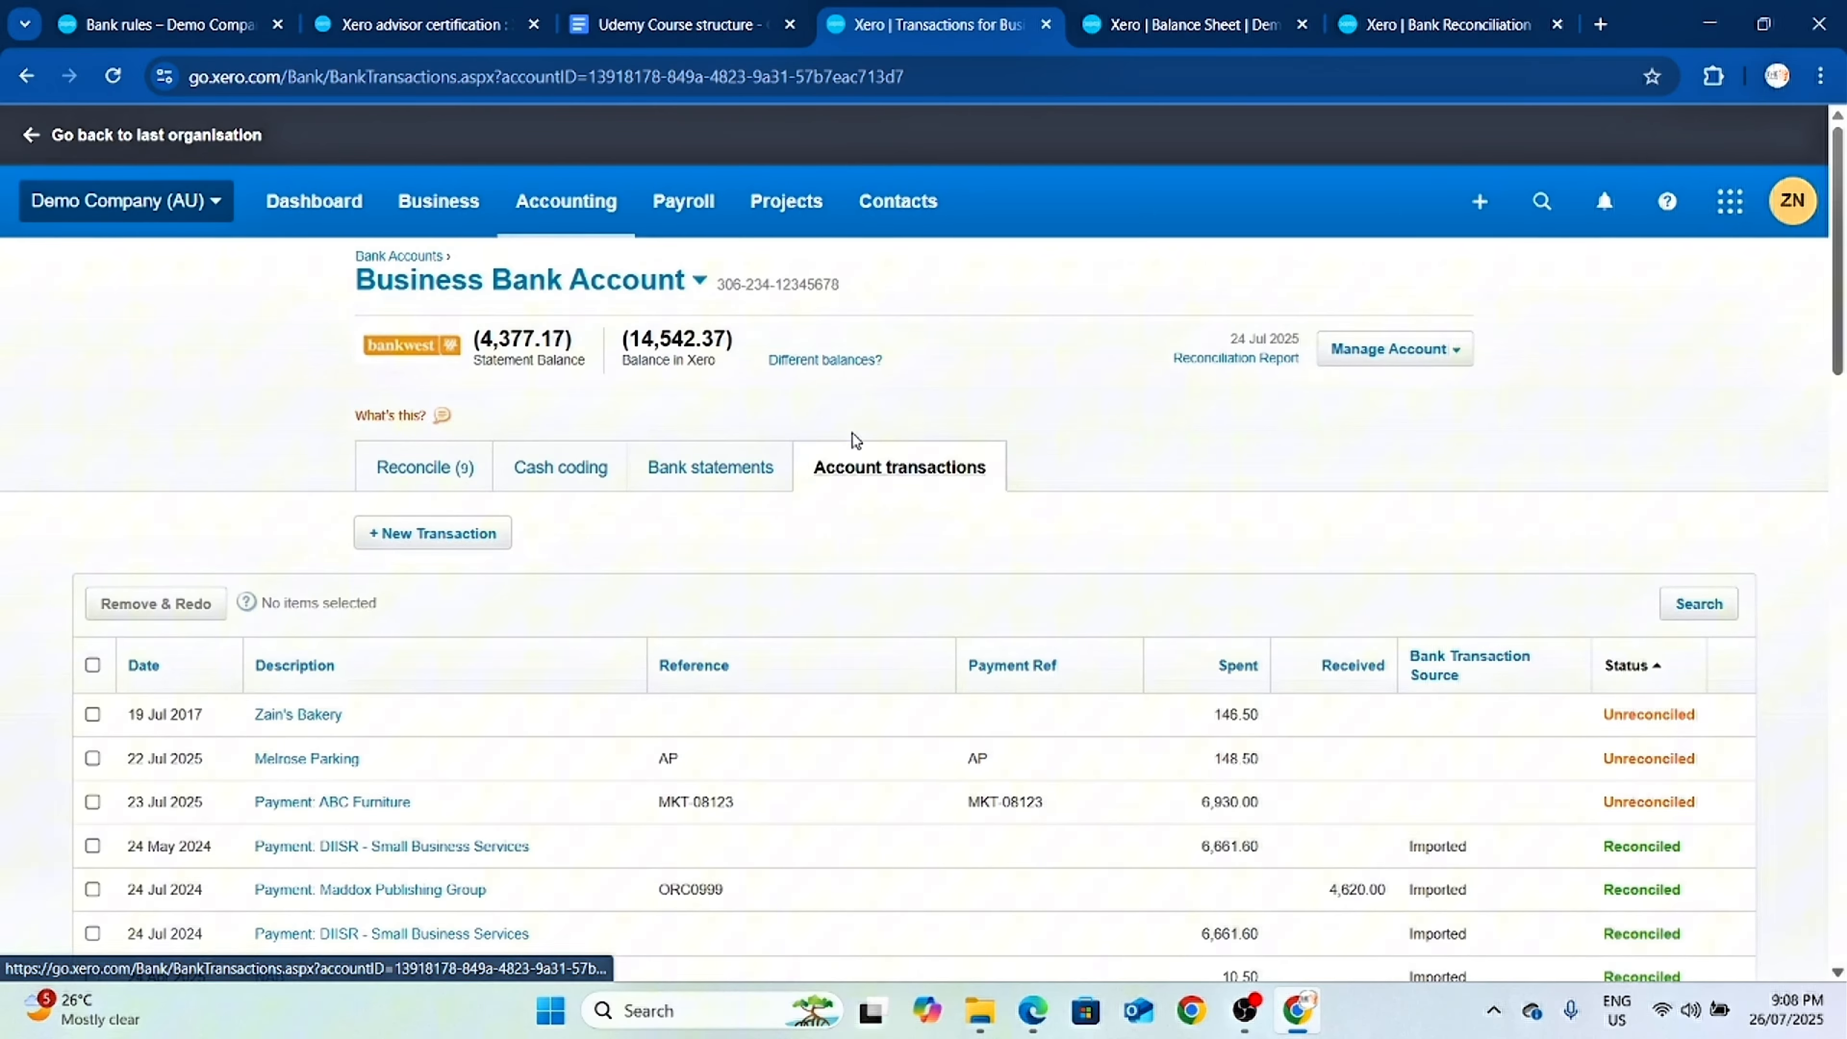
scroll(1666, 656, "down", 20)
scroll(1301, 661, "up", 20)
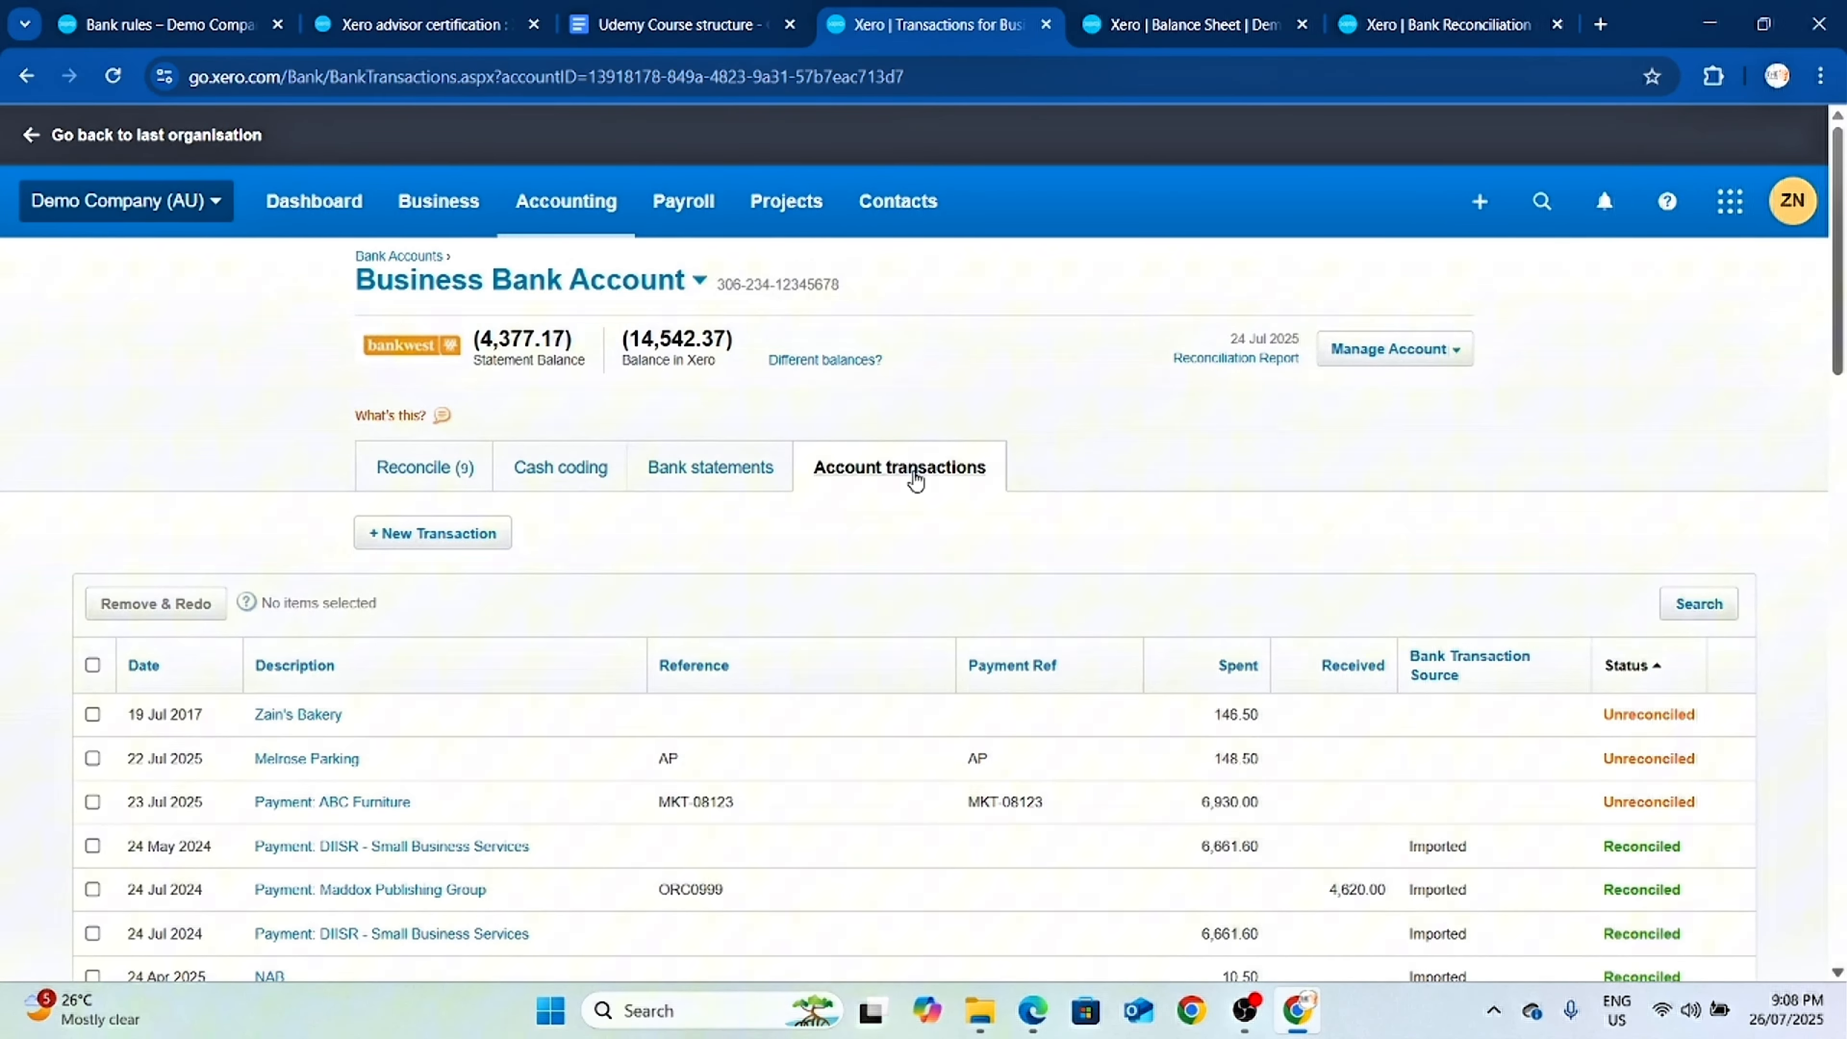
Look through the imported bank statement lines, select only the 24 Jul 2025 7-Eleven debit and request its deletion.
left_click(750, 486)
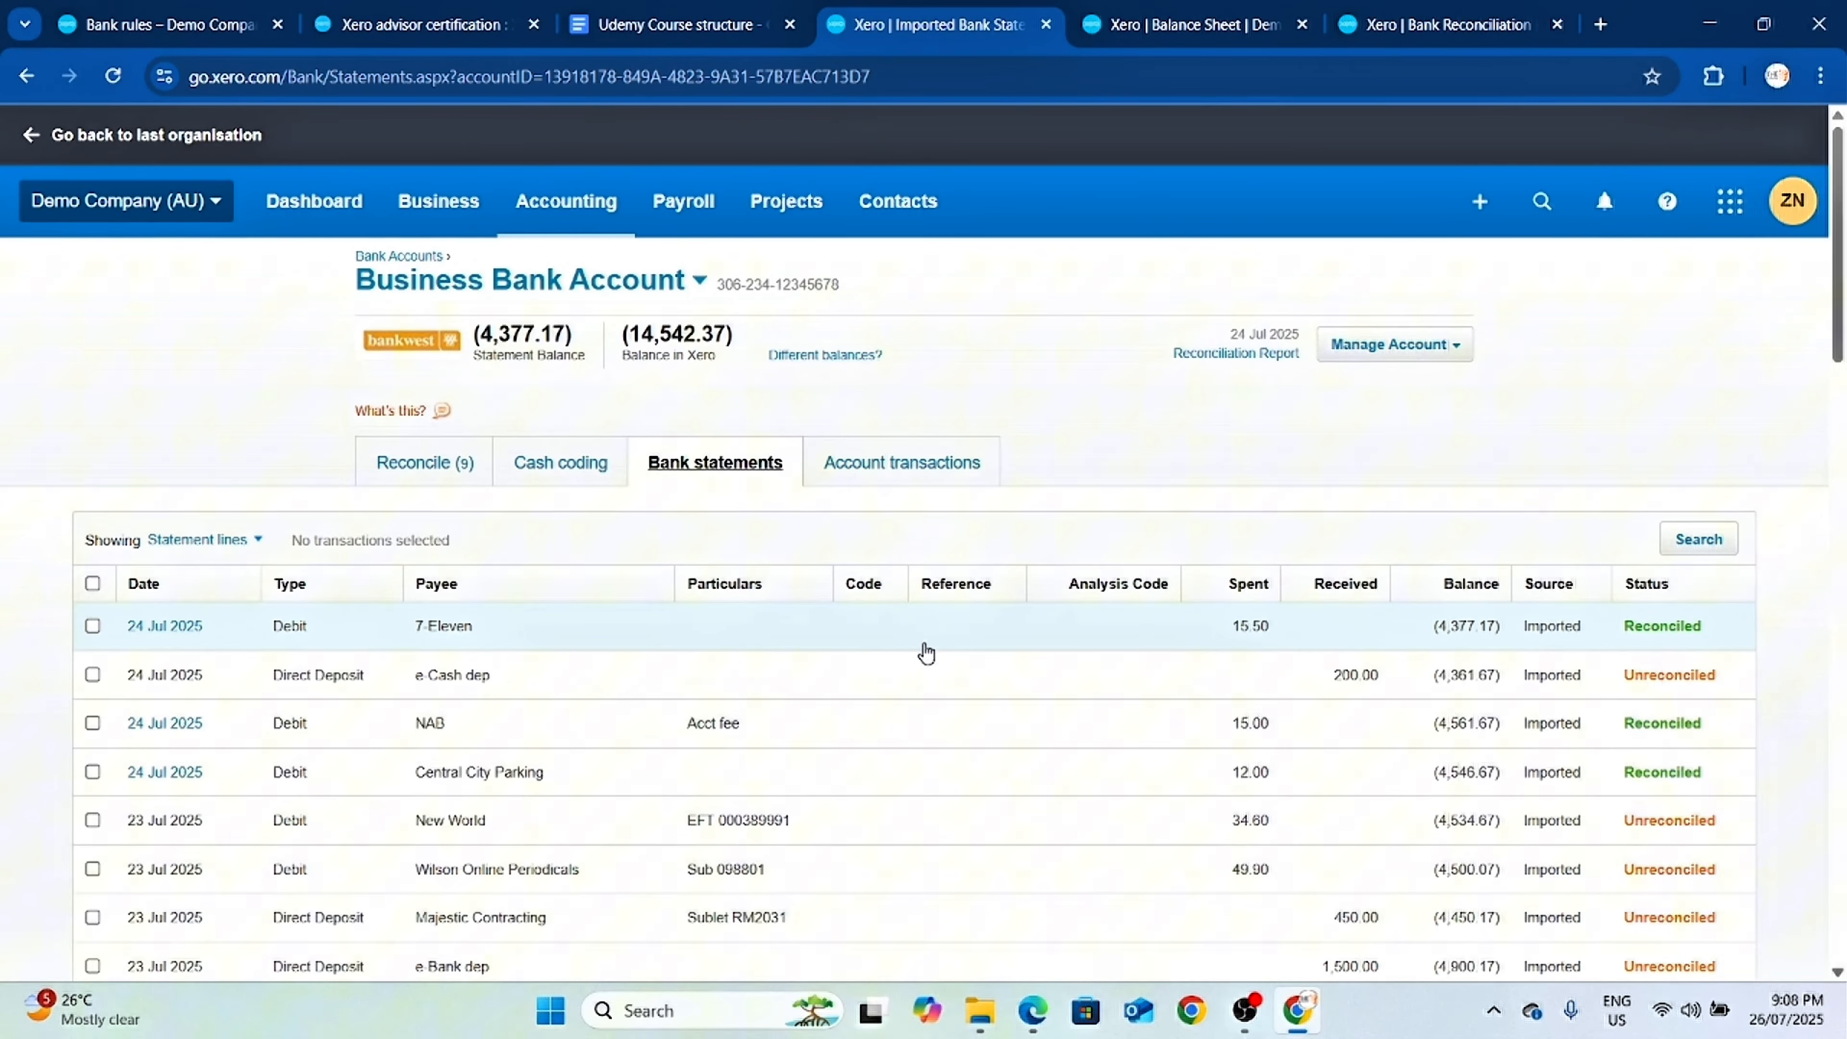
scroll(1290, 682, "down", 10)
scroll(1235, 676, "up", 10)
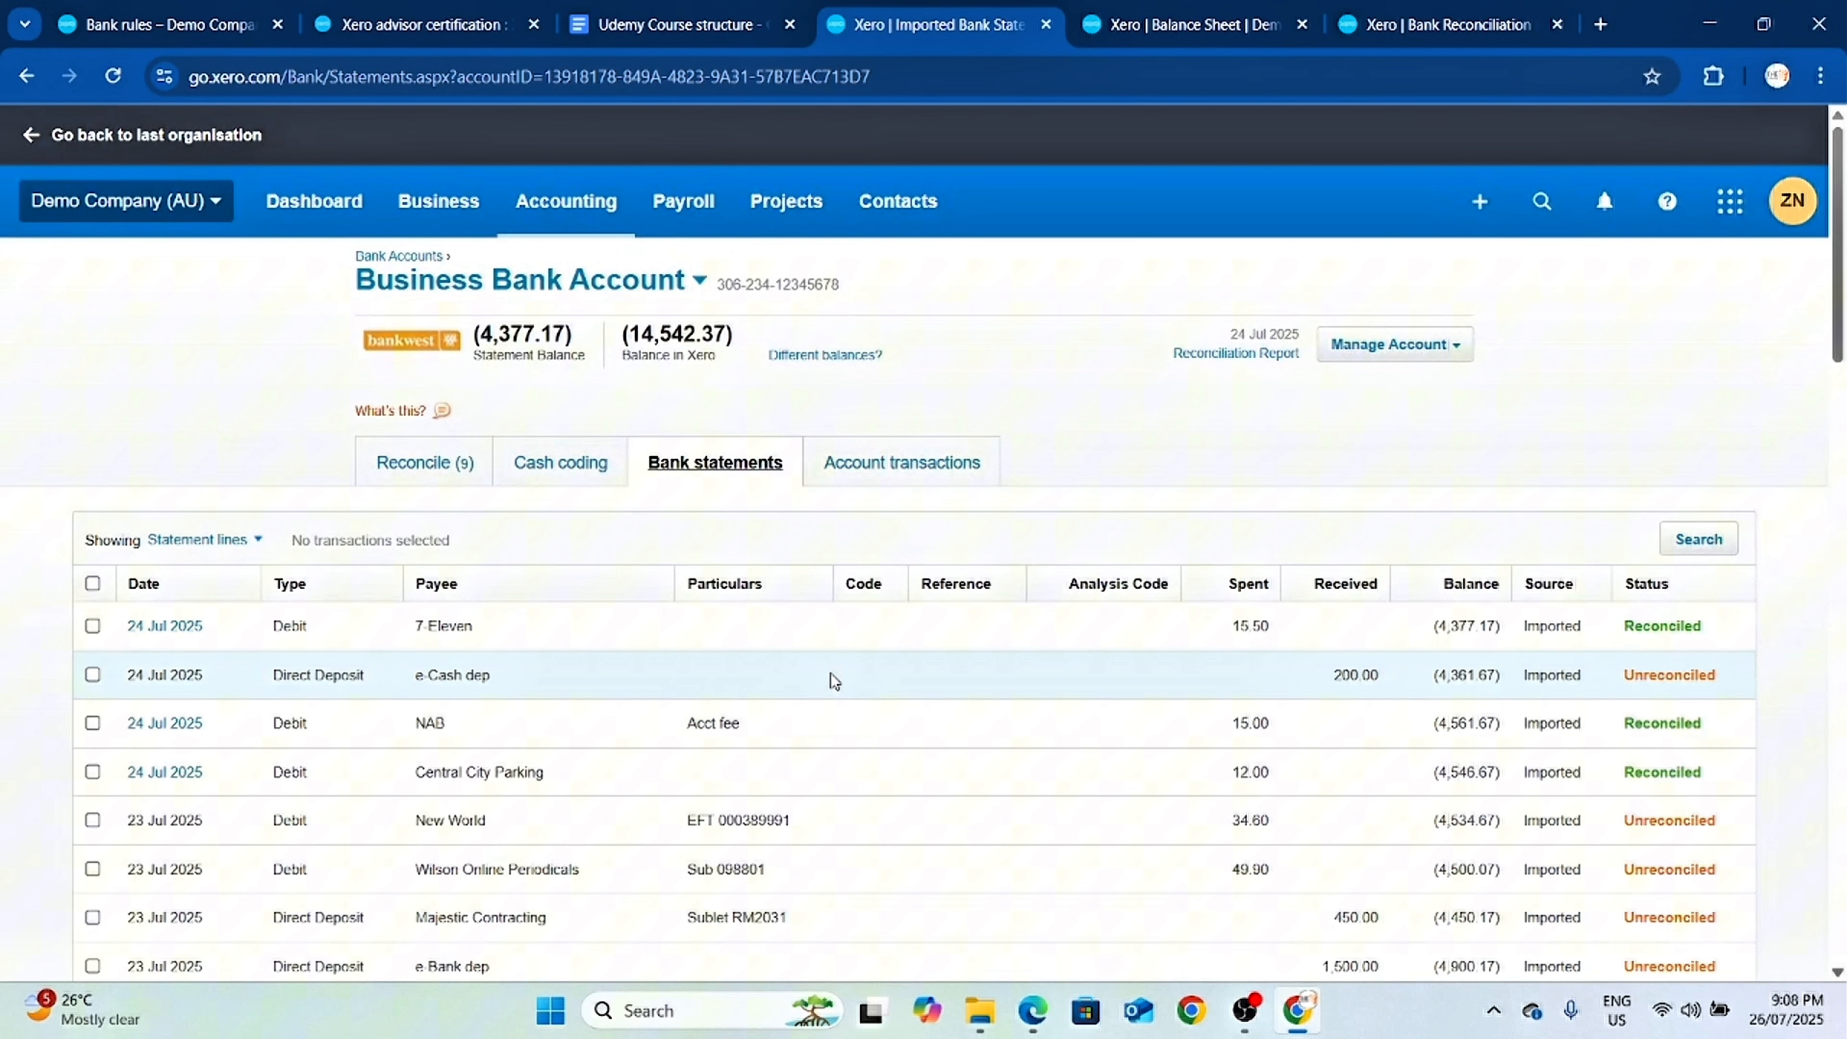
left_click(93, 724)
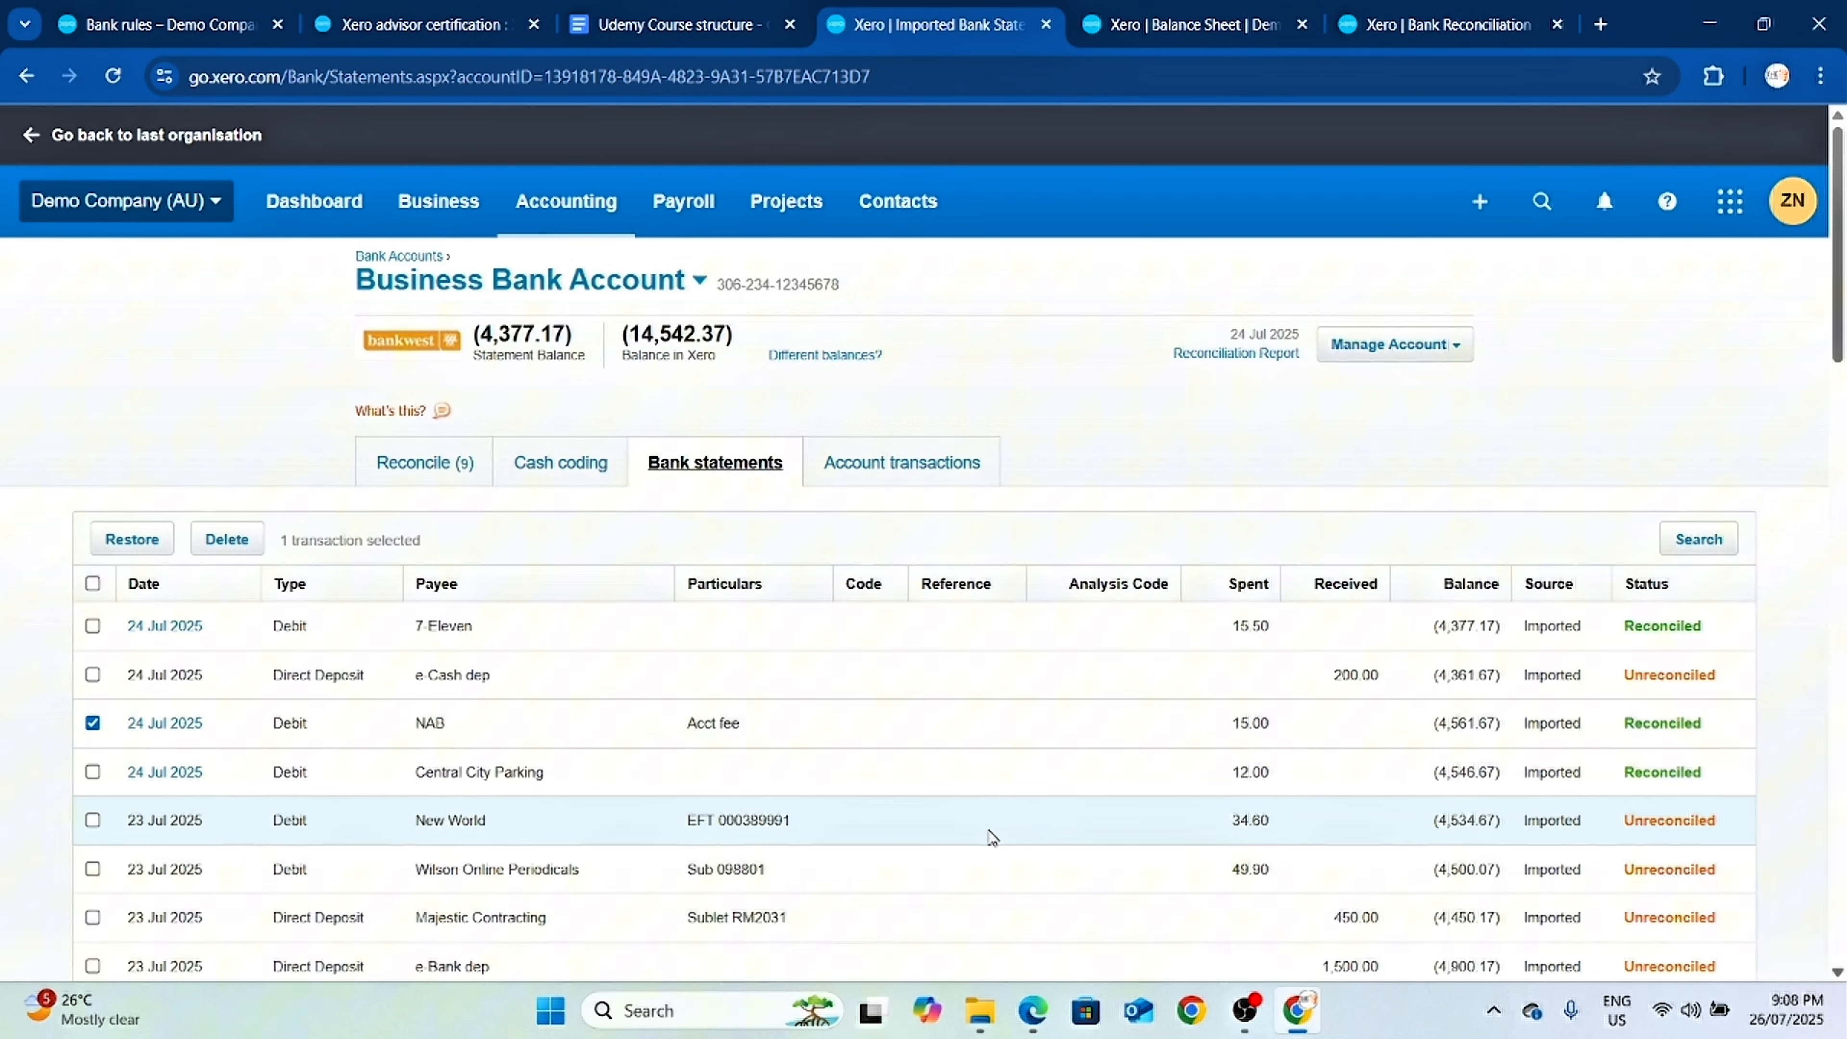
left_click(93, 722)
left_click(92, 626)
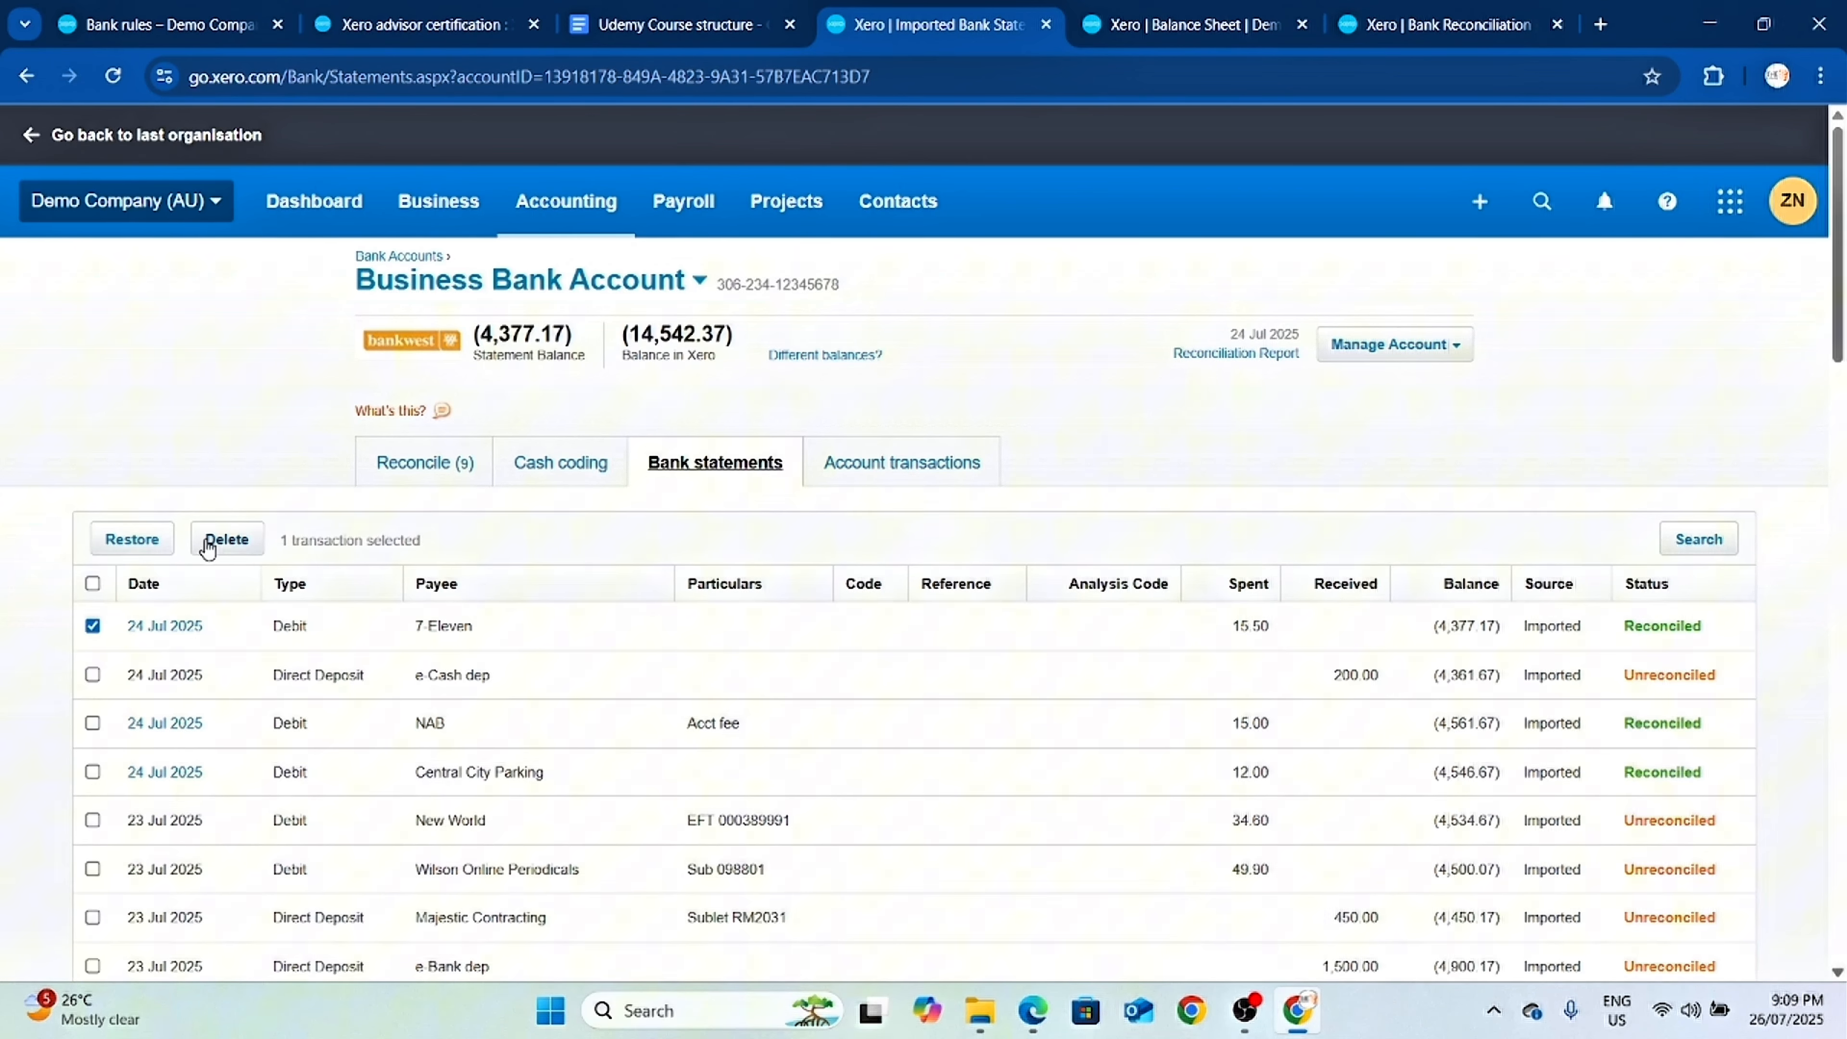
left_click(226, 540)
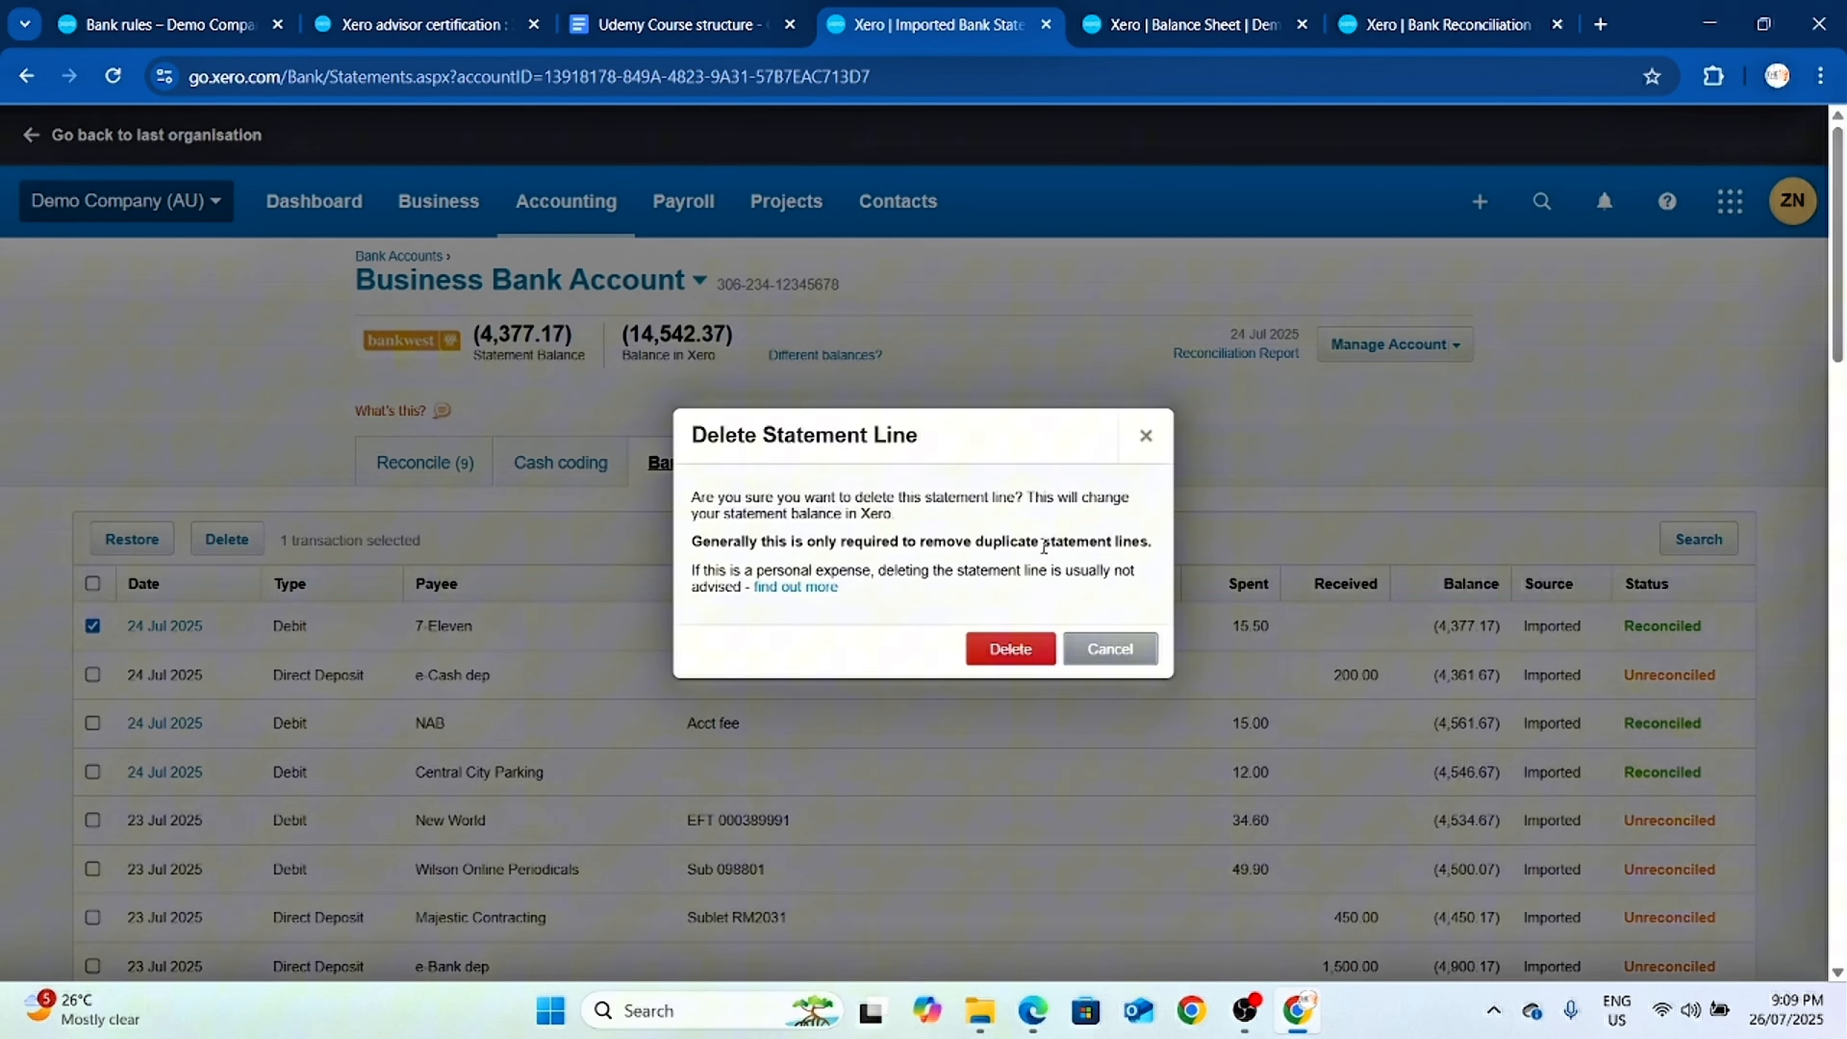
Open the Business Bank Account's reconcile page in the browser tab showing the bank rules, and look through the unreconciled lines.
left_click(168, 24)
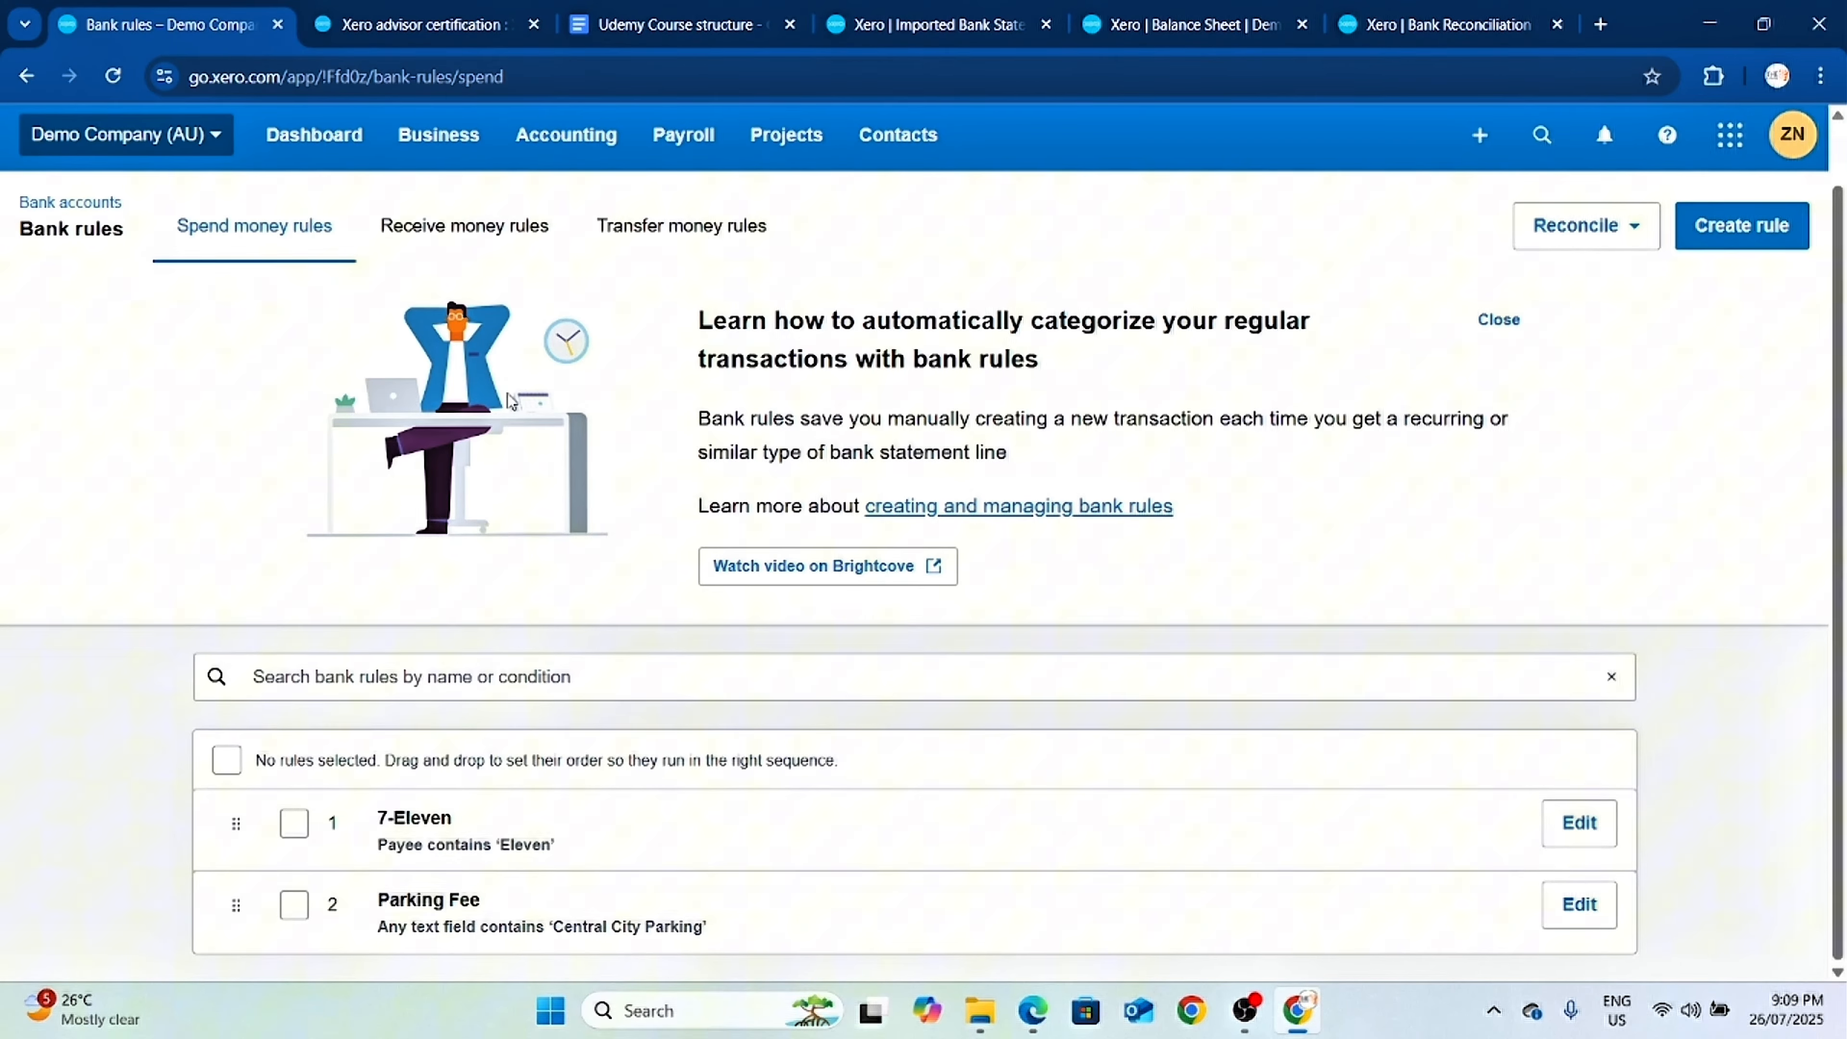
left_click(578, 140)
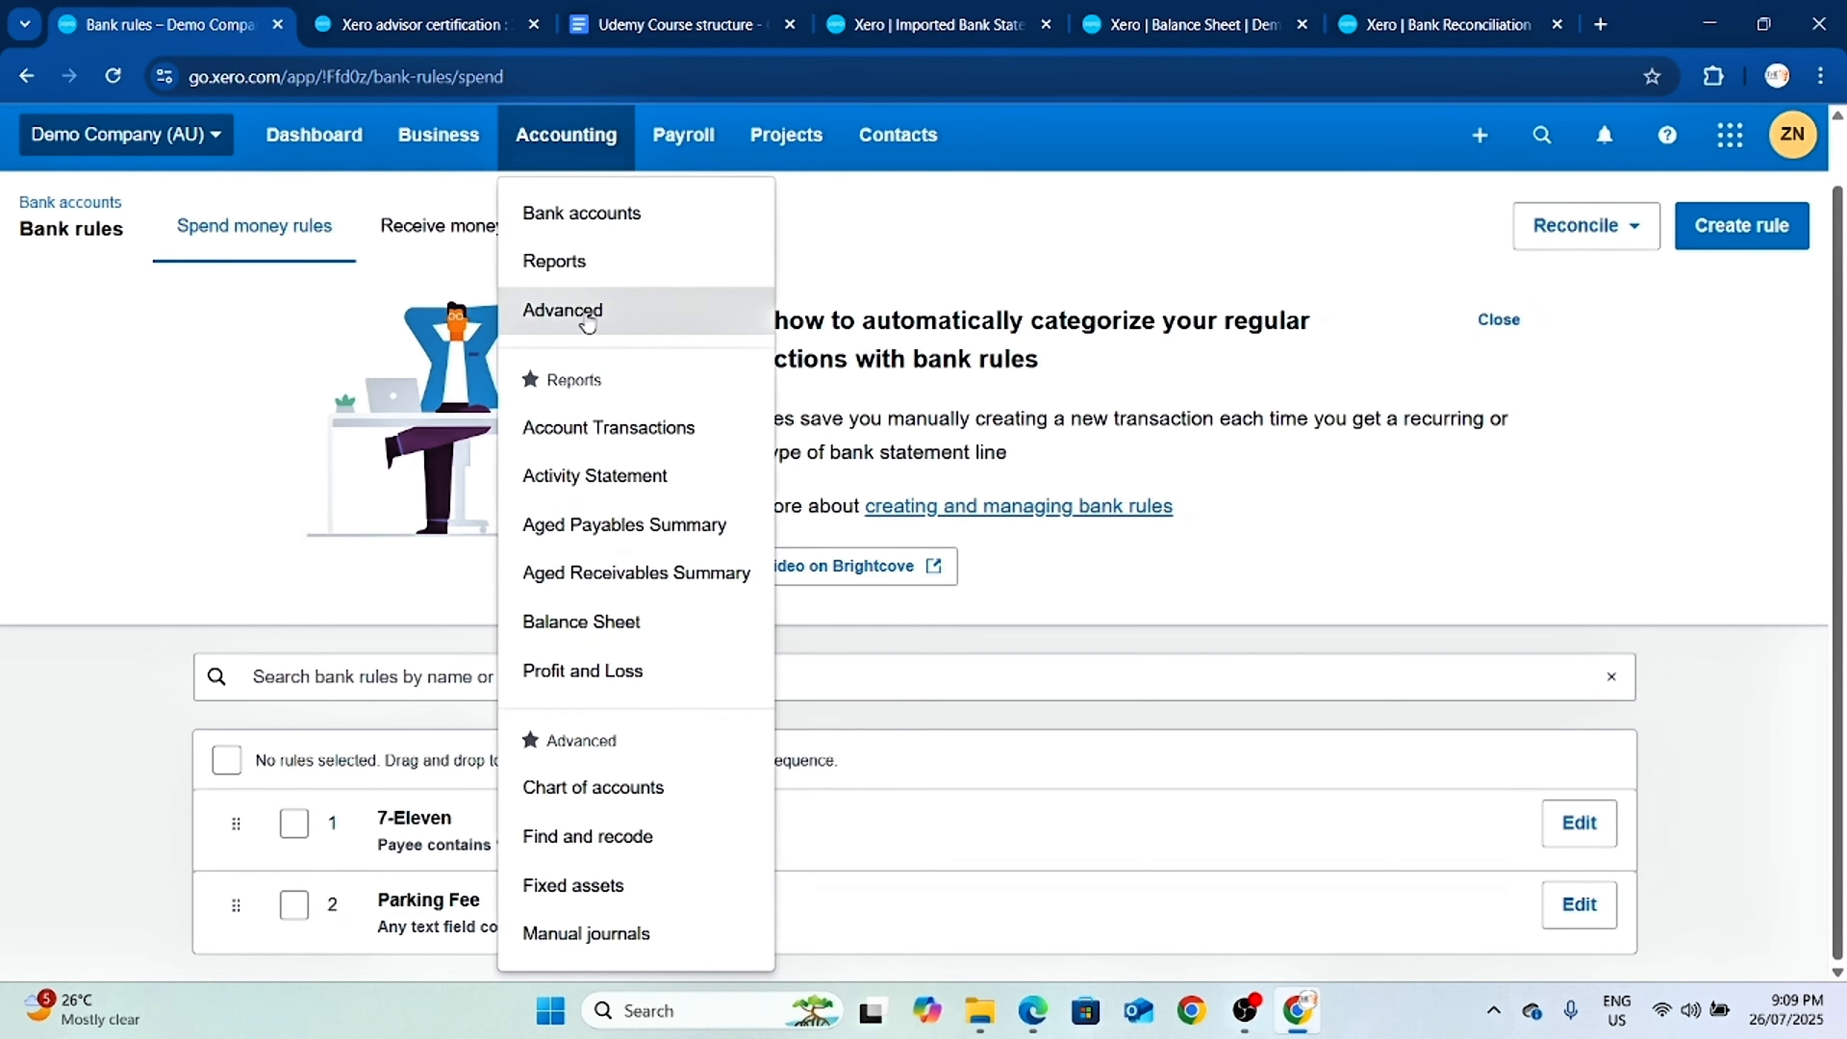
left_click(583, 213)
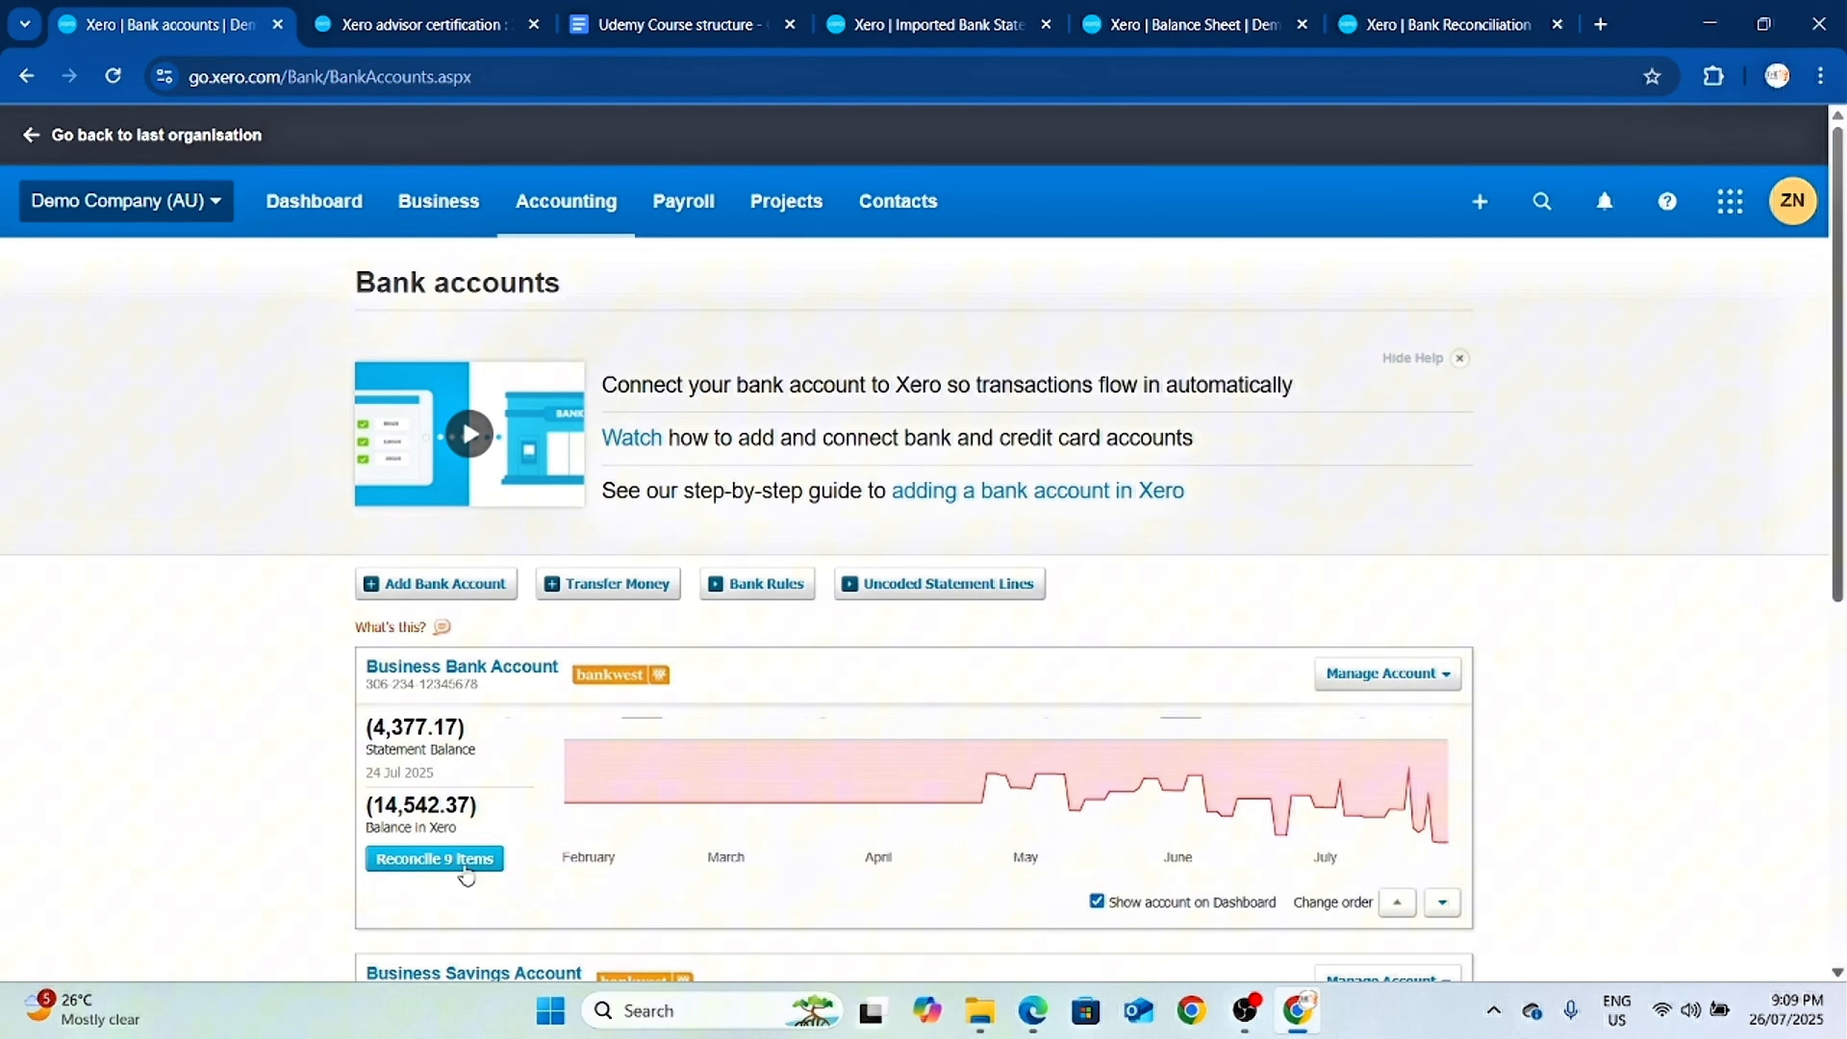
left_click(455, 859)
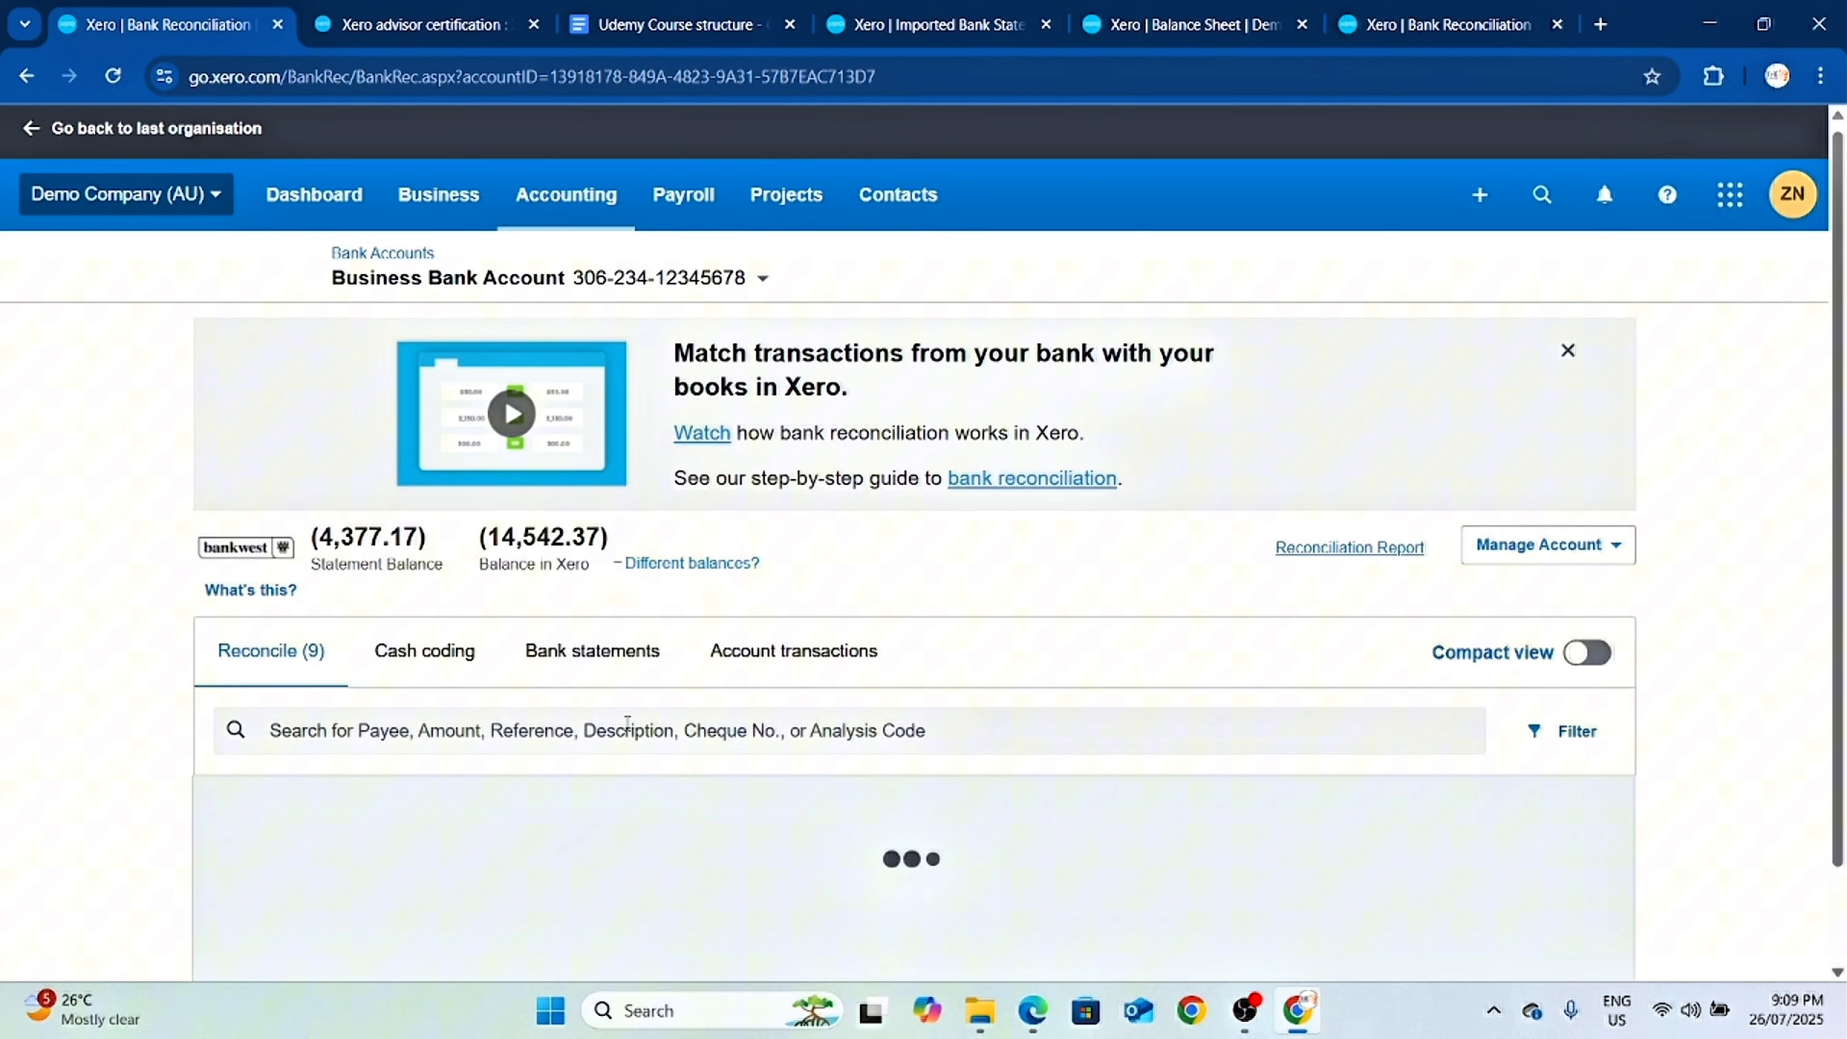
scroll(905, 746, "down", 1)
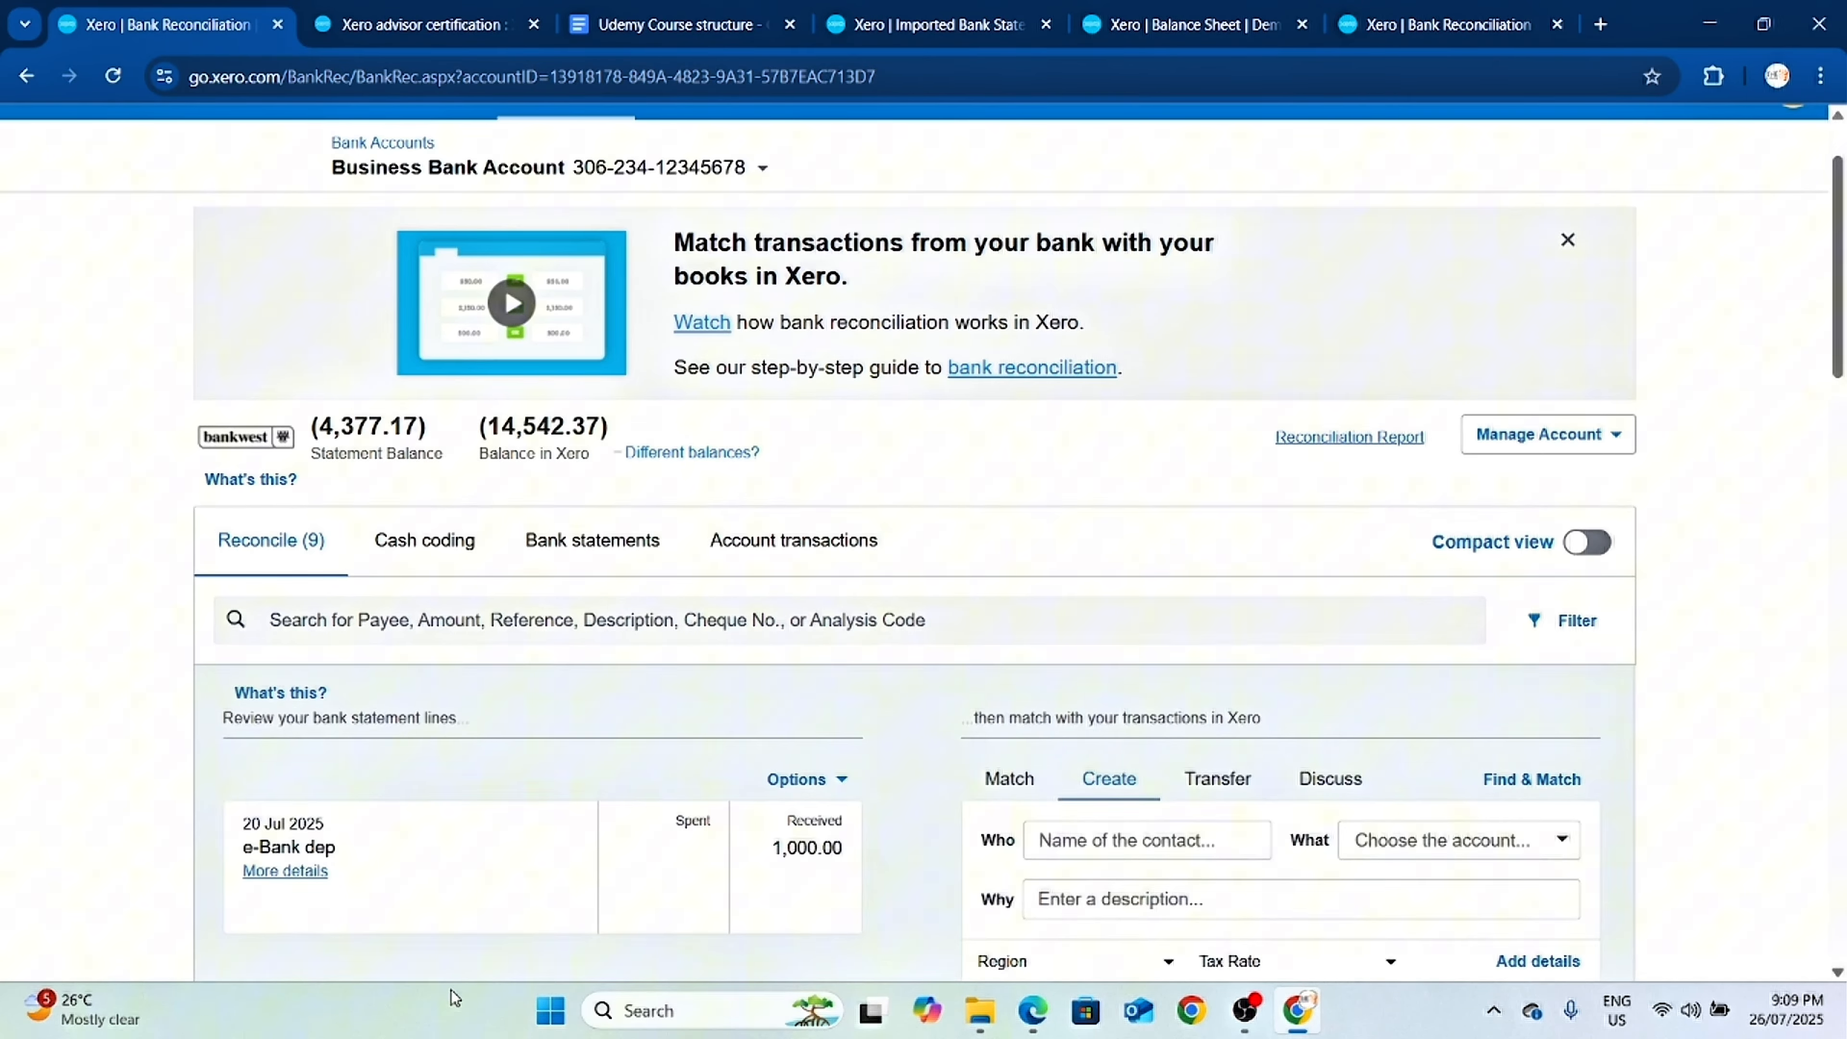
scroll(516, 577, "down", 7)
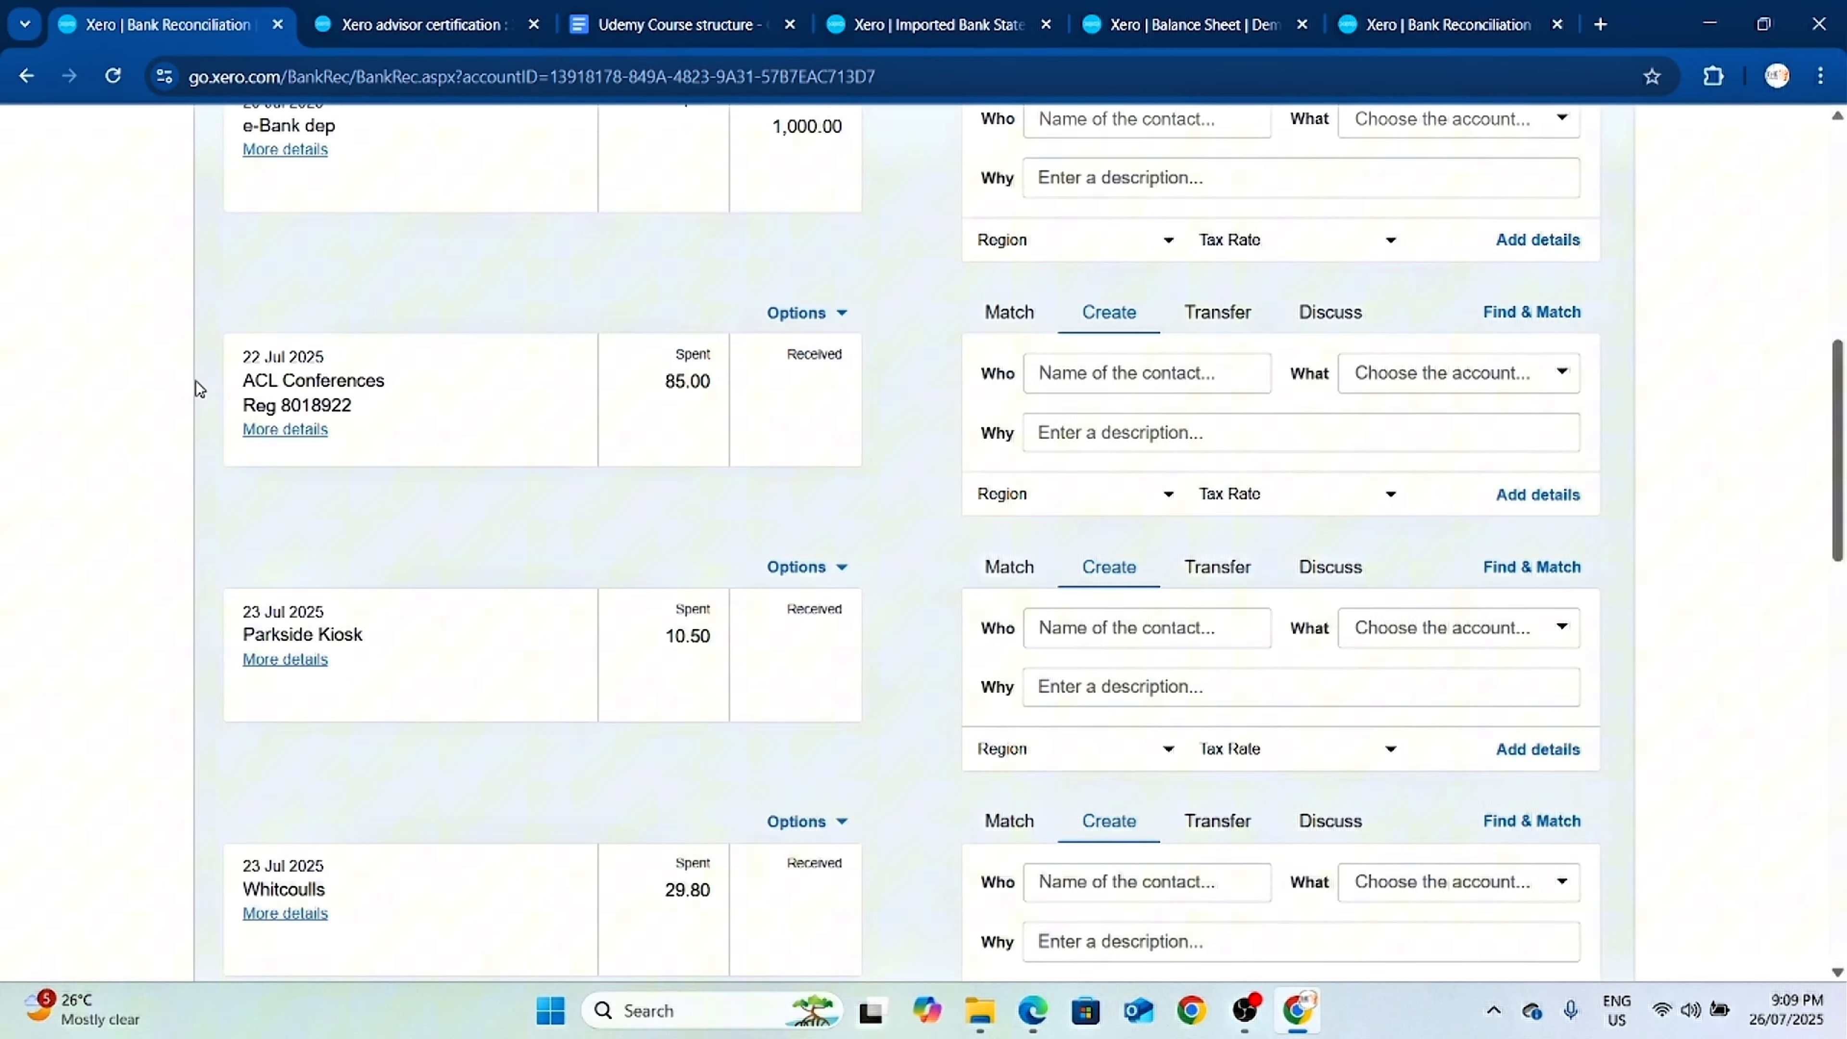
scroll(925, 637, "up", 8)
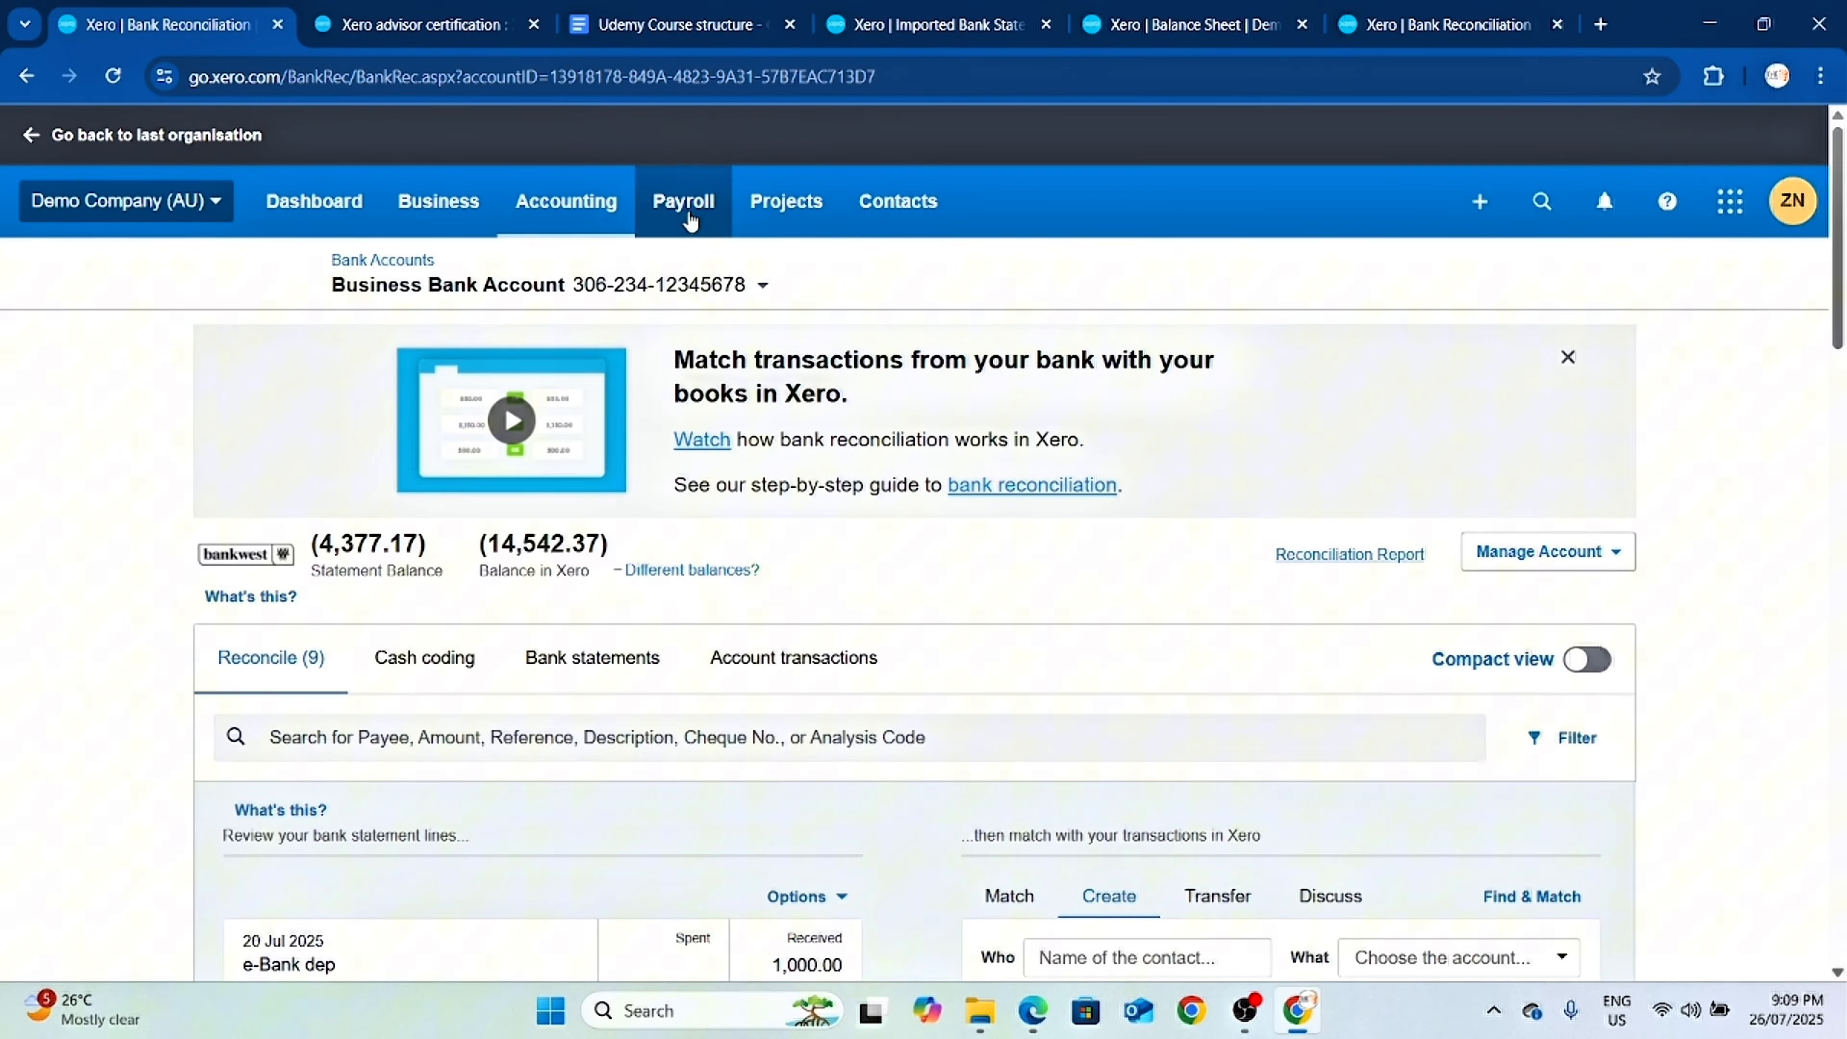
Return to the pending deletion, confirm deleting the 7-Eleven statement line, and restore the deleted line.
left_click(858, 25)
left_click(1002, 646)
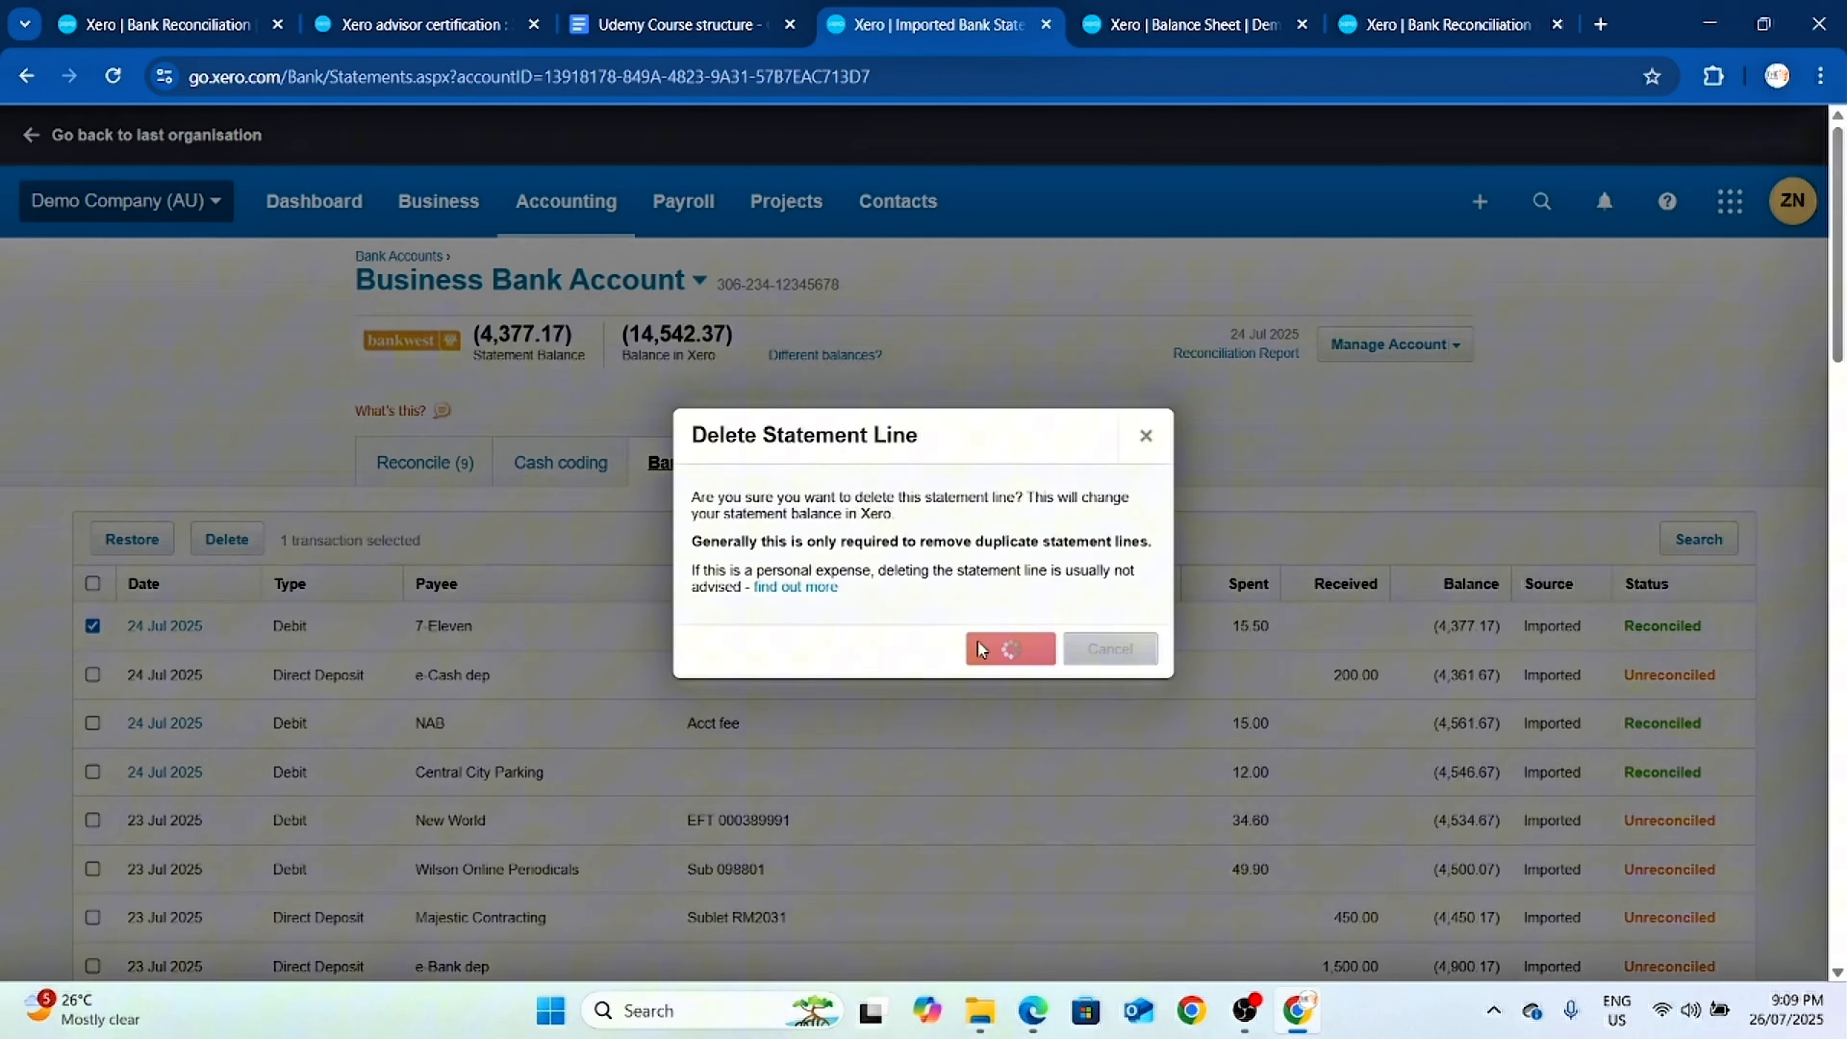
scroll(575, 836, "down", 3)
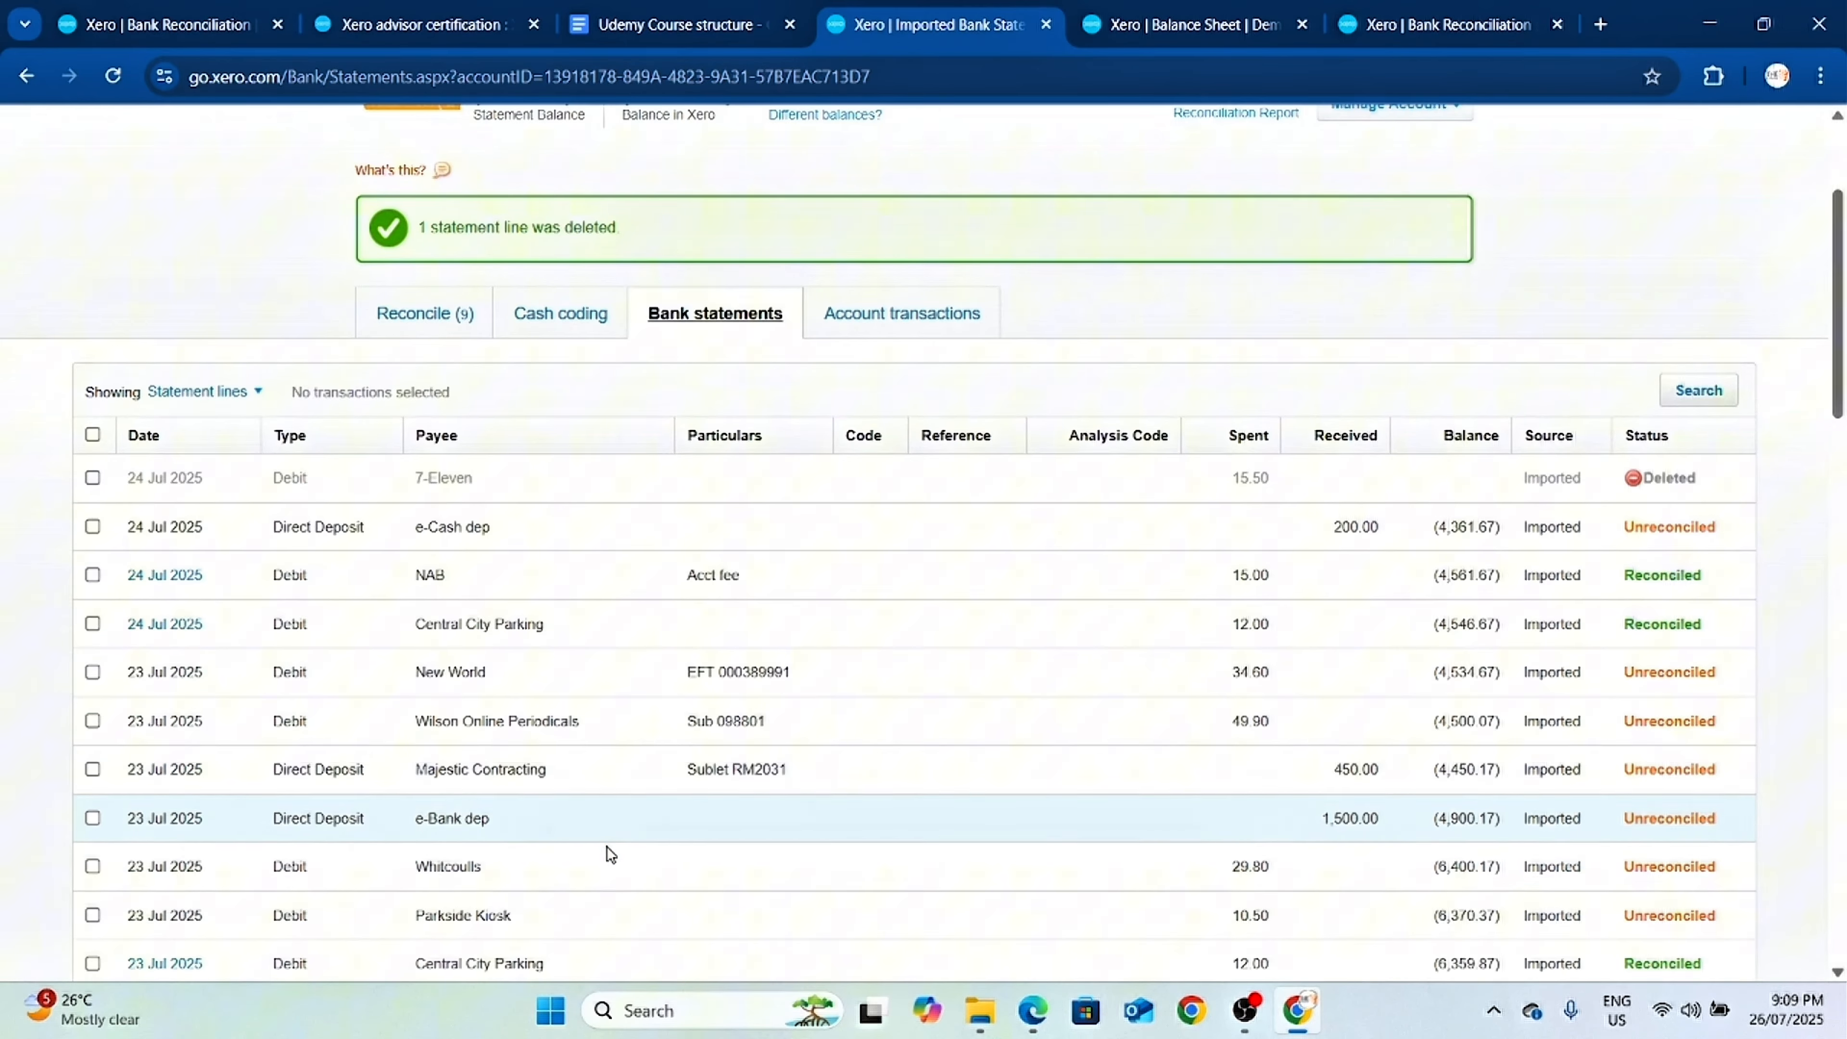
left_click(92, 479)
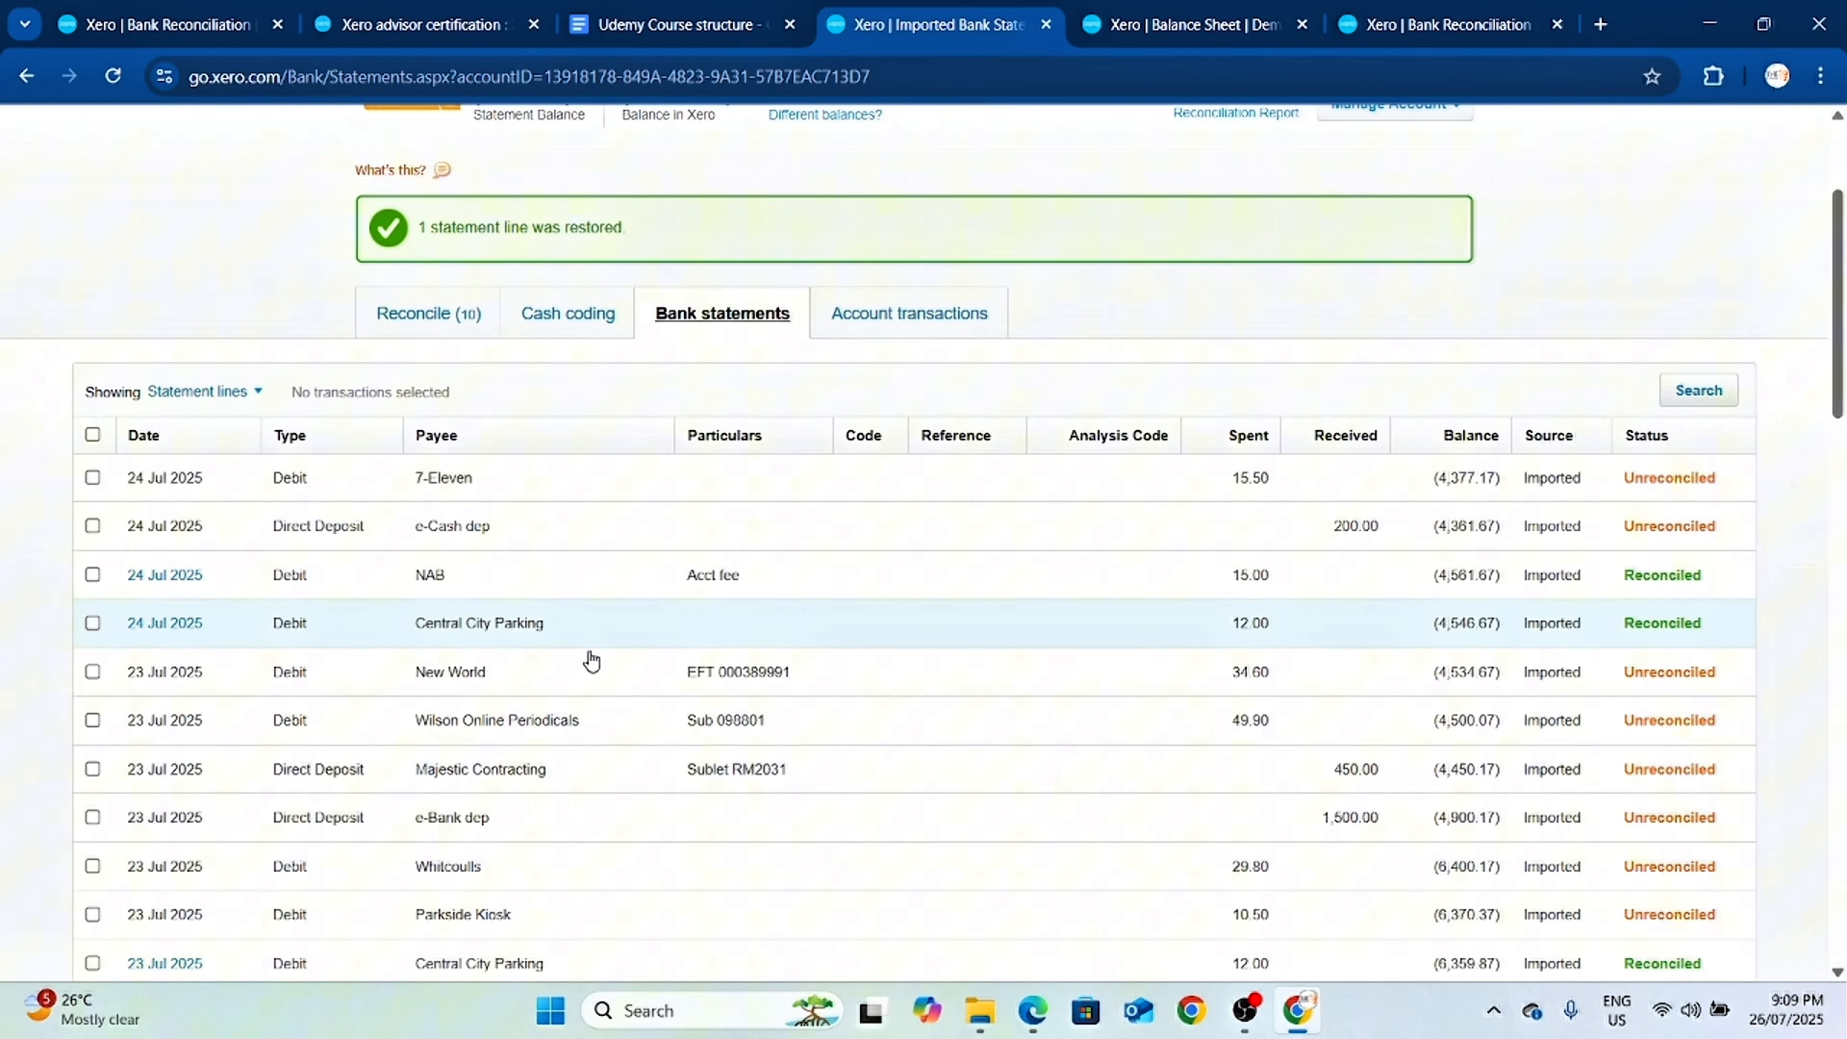
Look through the bank statement lines and view the account's cash coding and reconcile pages.
scroll(1356, 664, "down", 20)
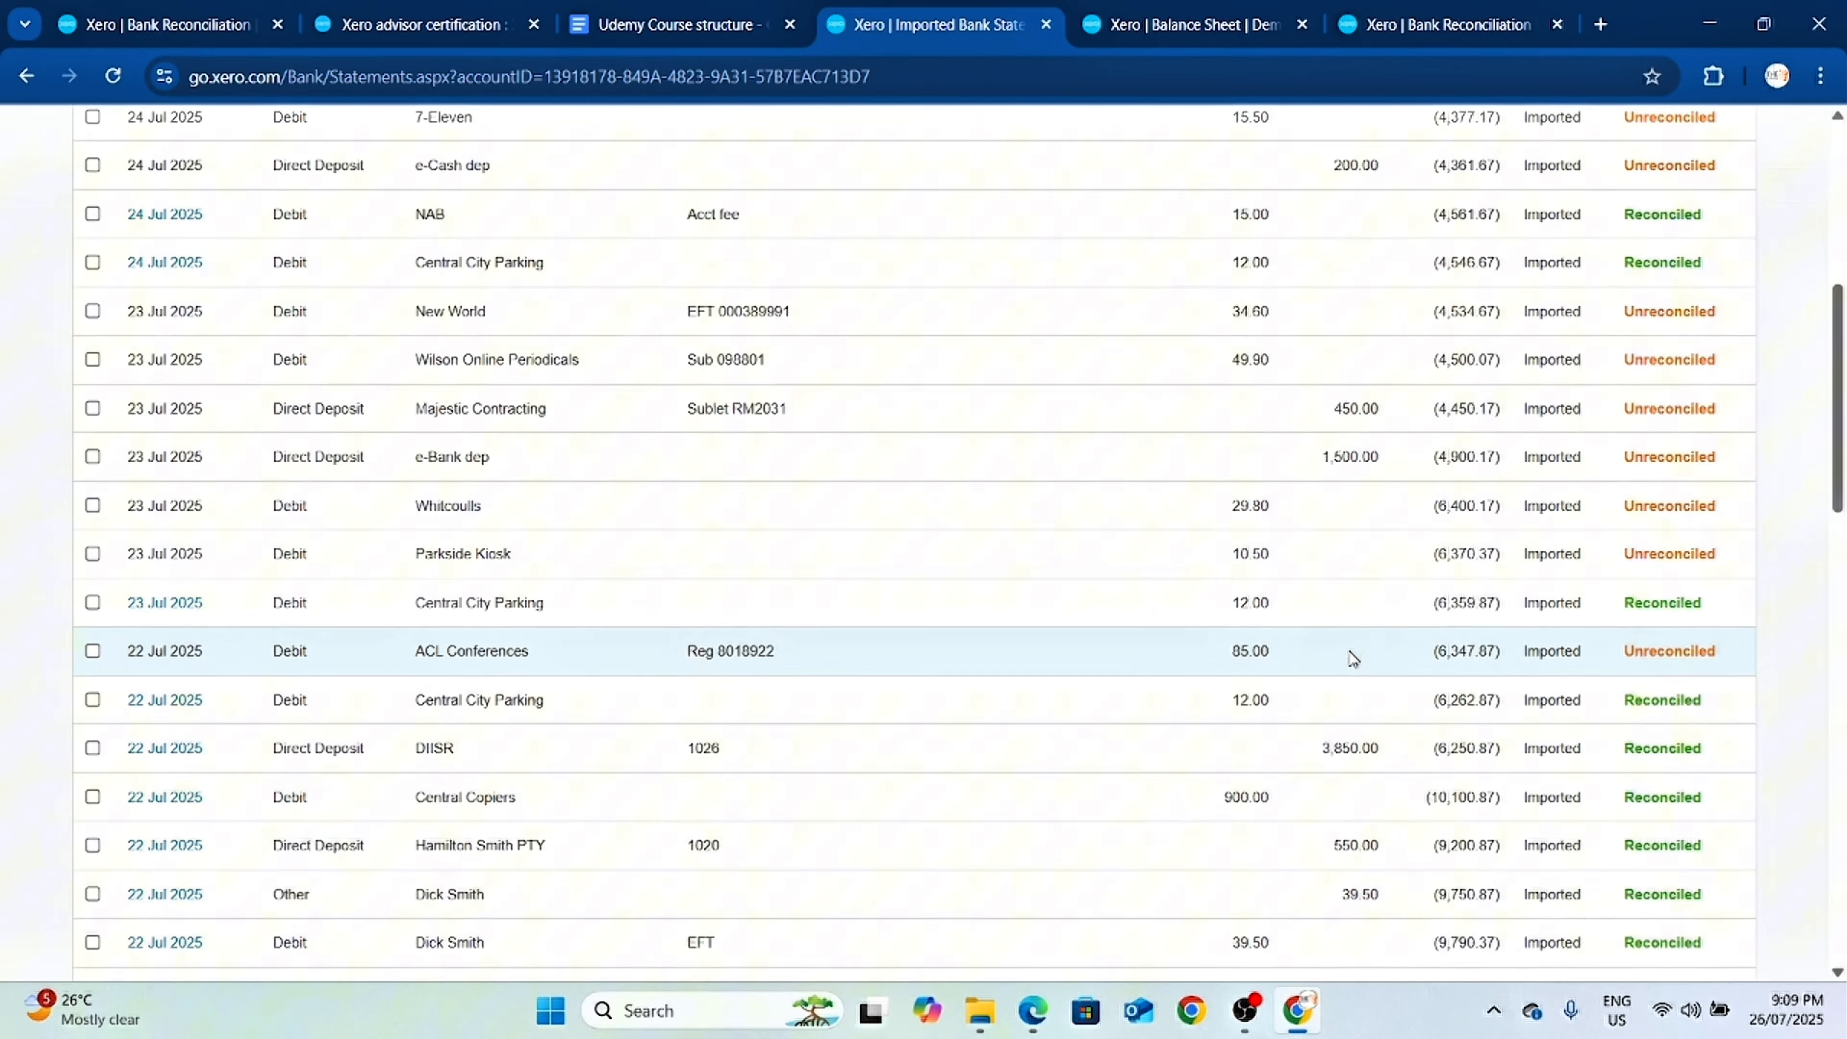
scroll(1355, 664, "up", 20)
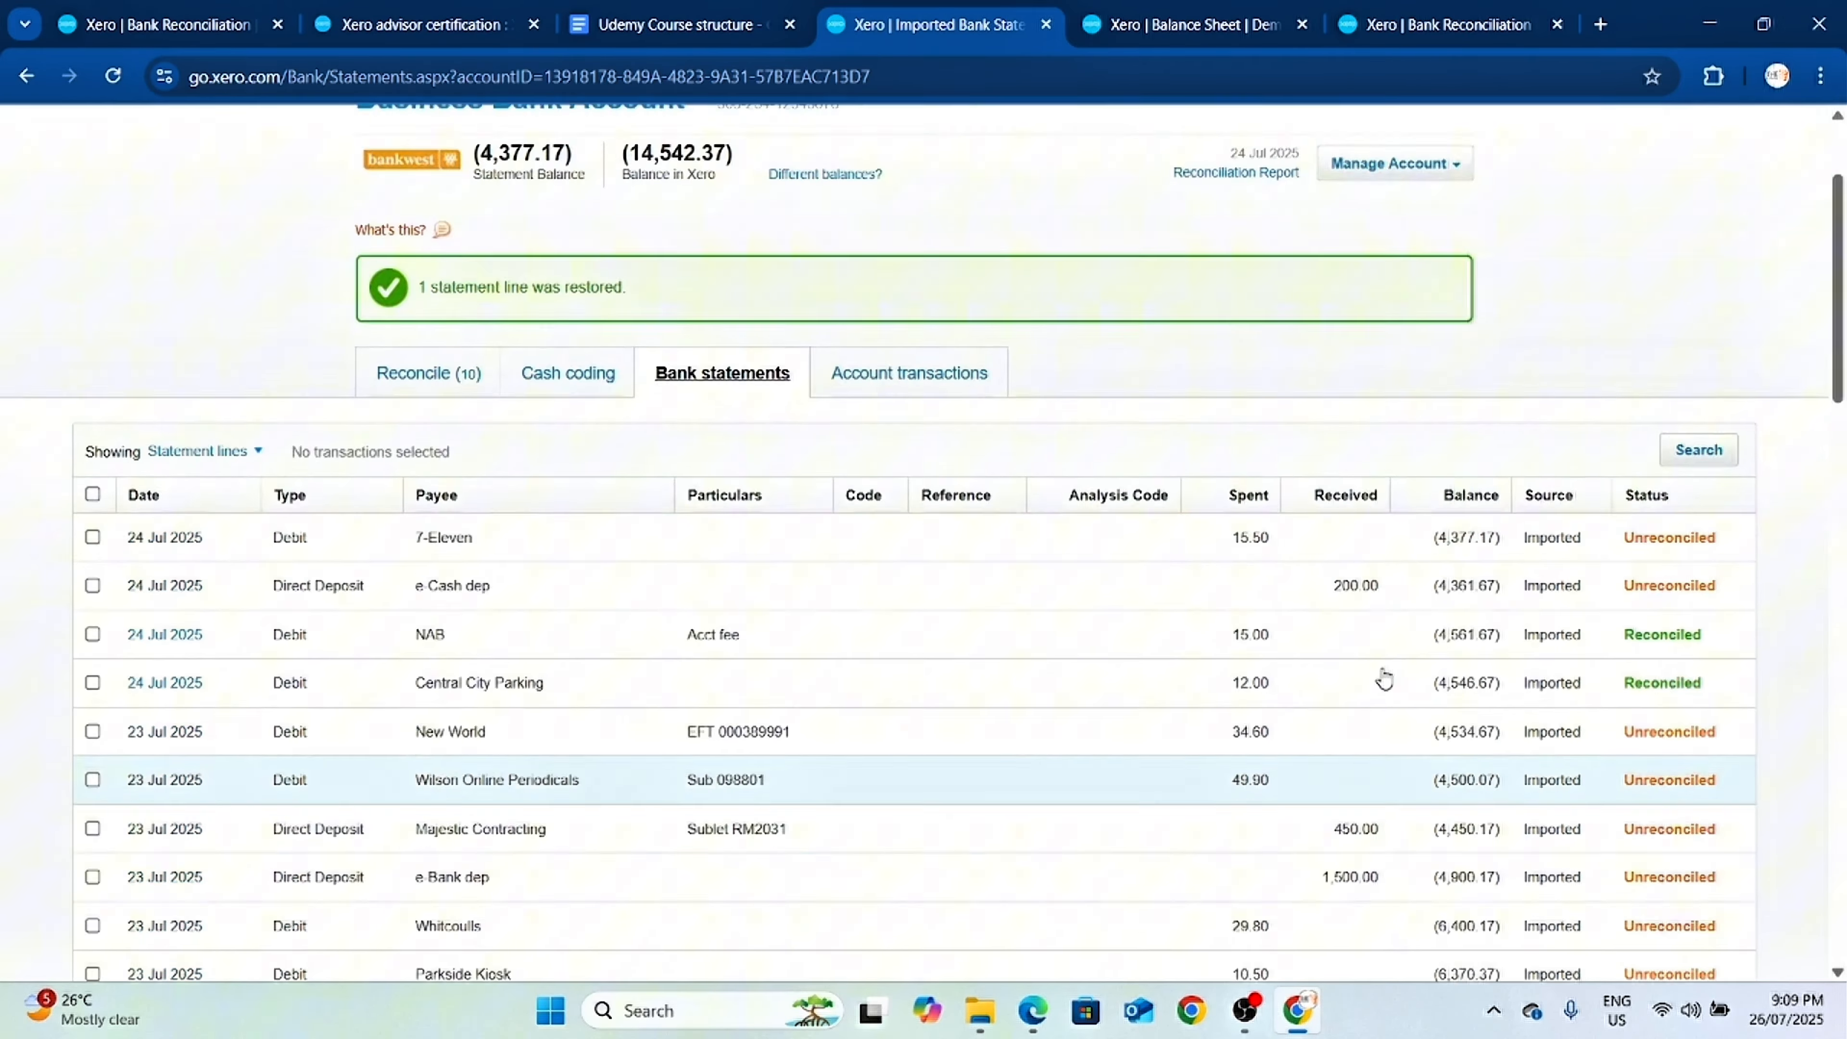
left_click(579, 566)
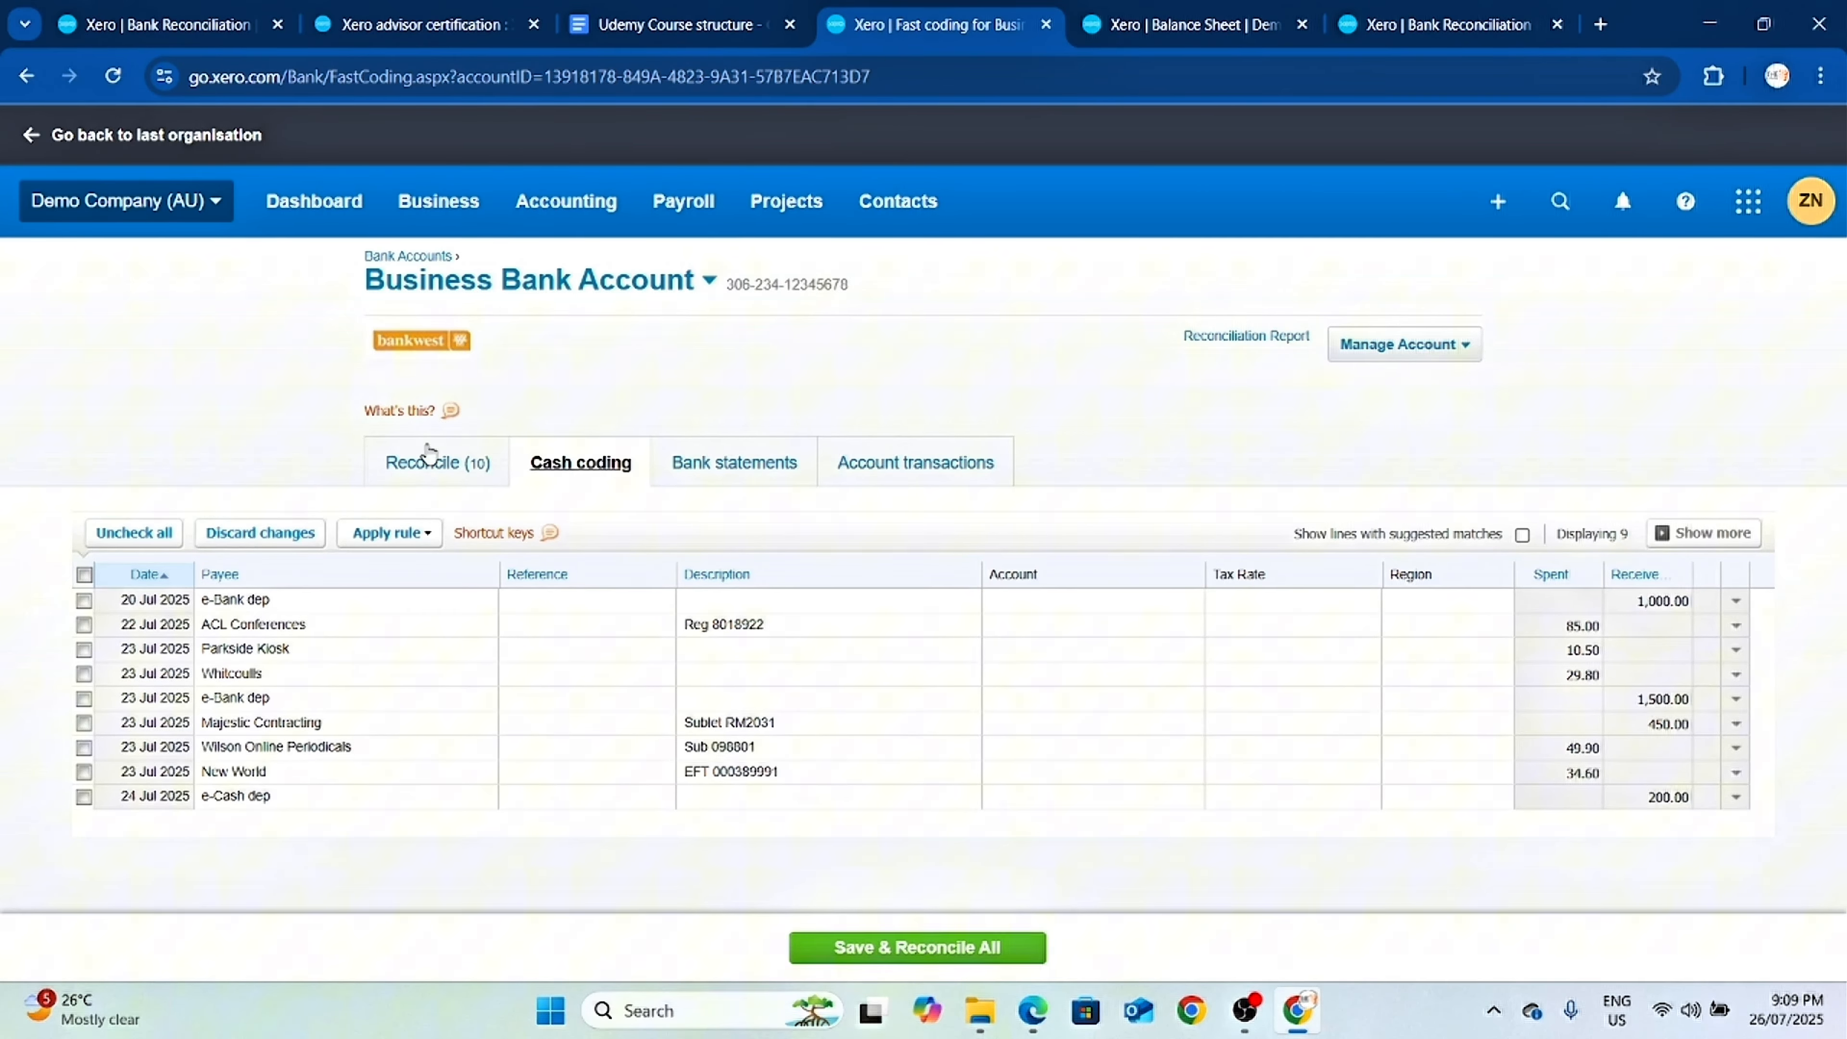
left_click(435, 461)
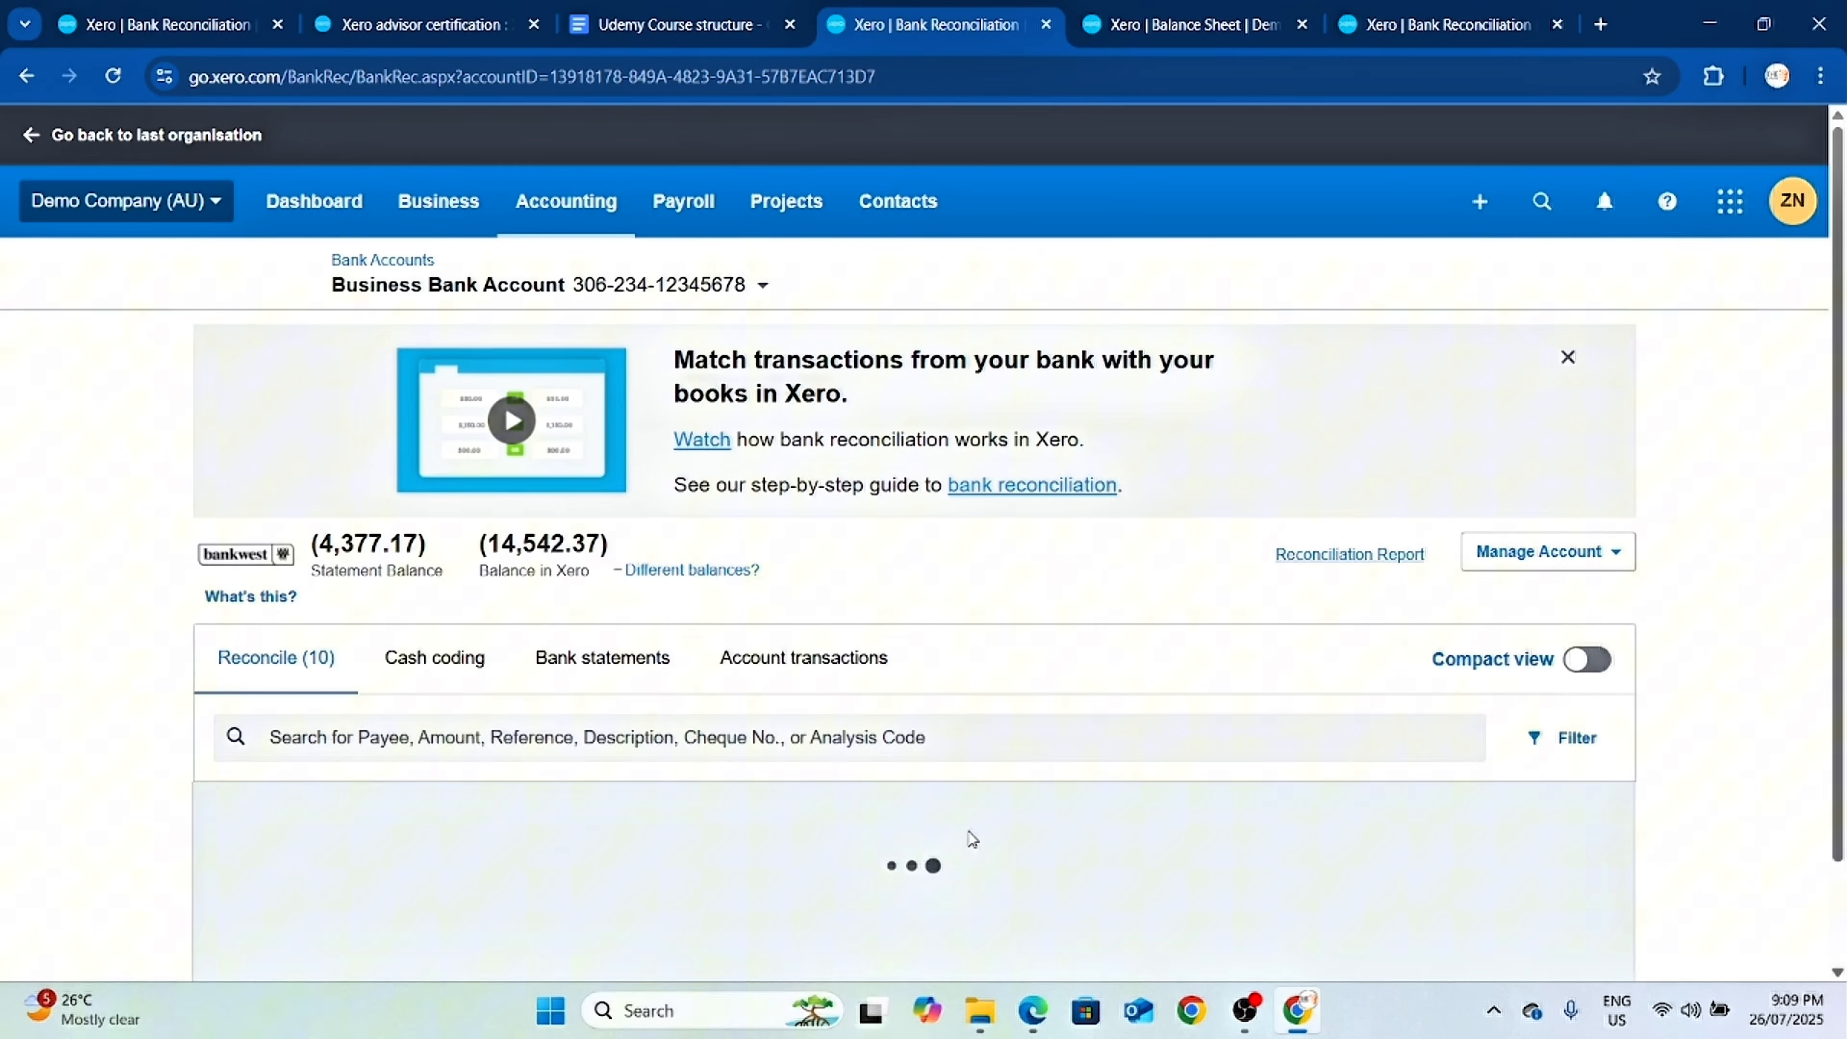
scroll(989, 877, "up", 1)
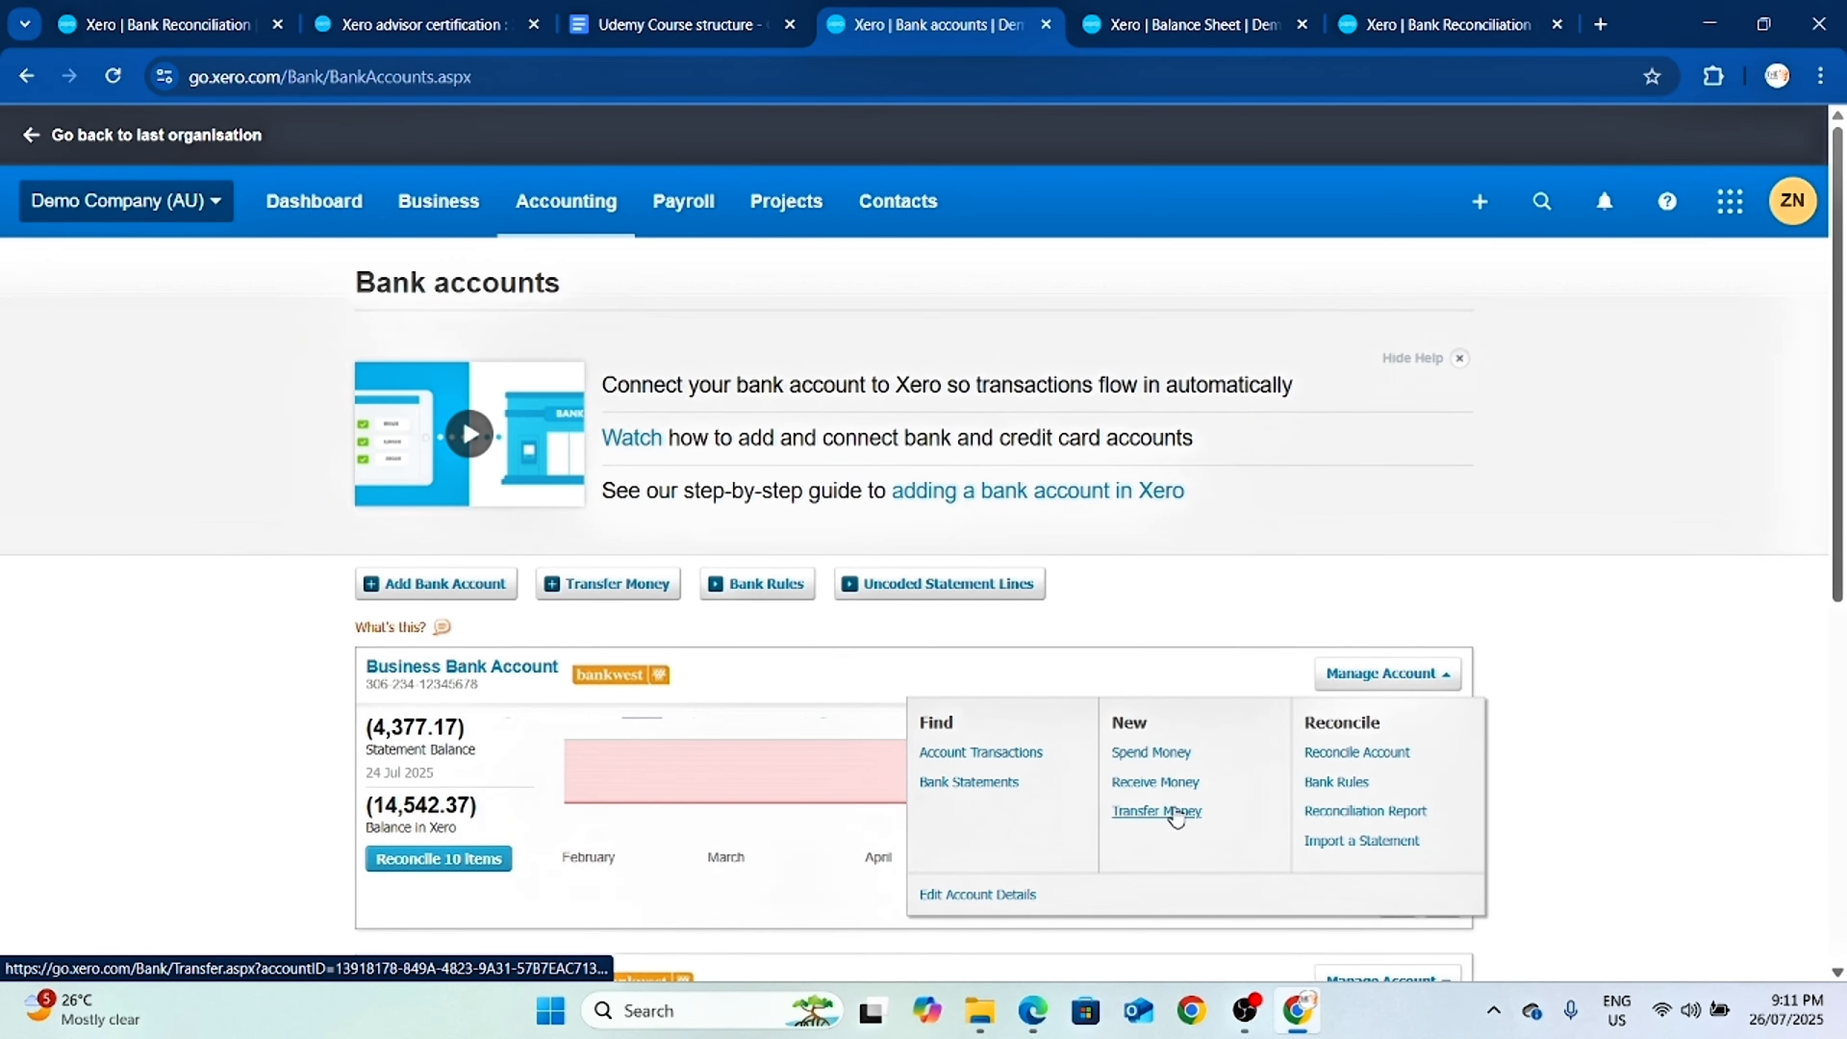
Start a new receive money transaction for the Business Bank Account.
left_click(1157, 786)
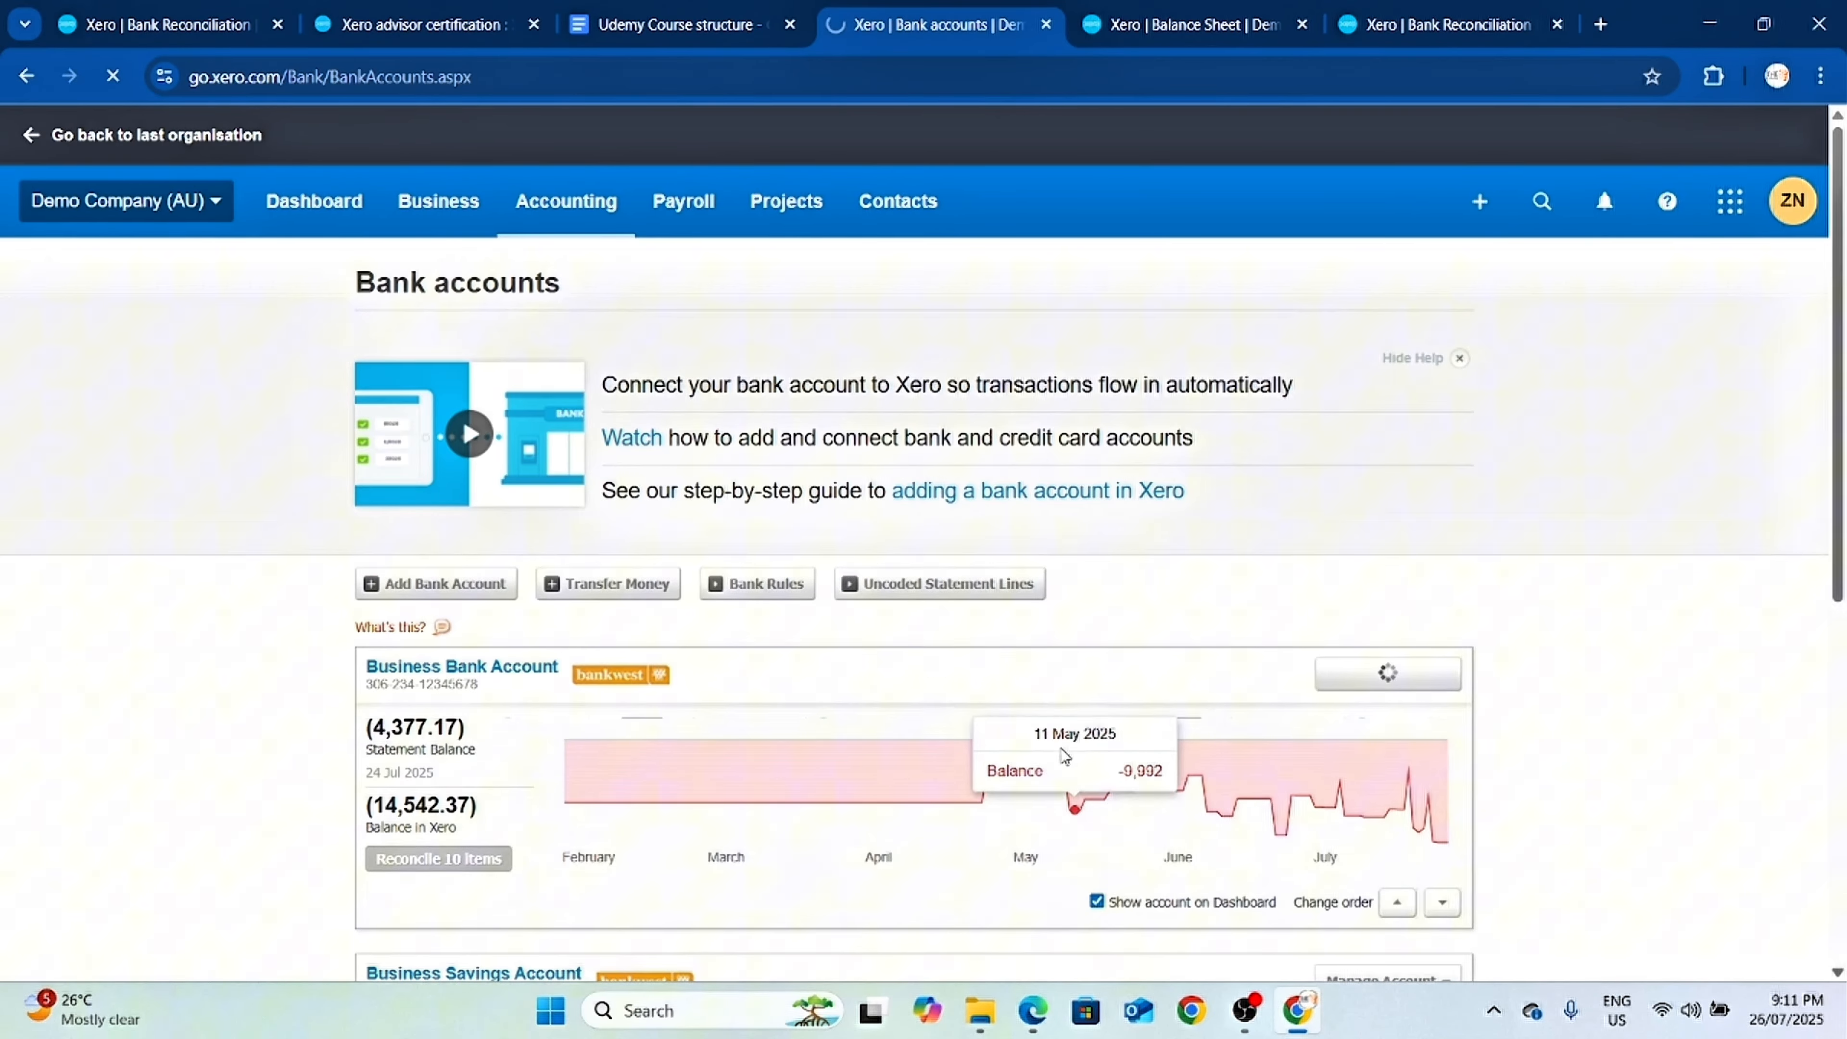
scroll(975, 713, "down", 2)
scroll(997, 702, "up", 2)
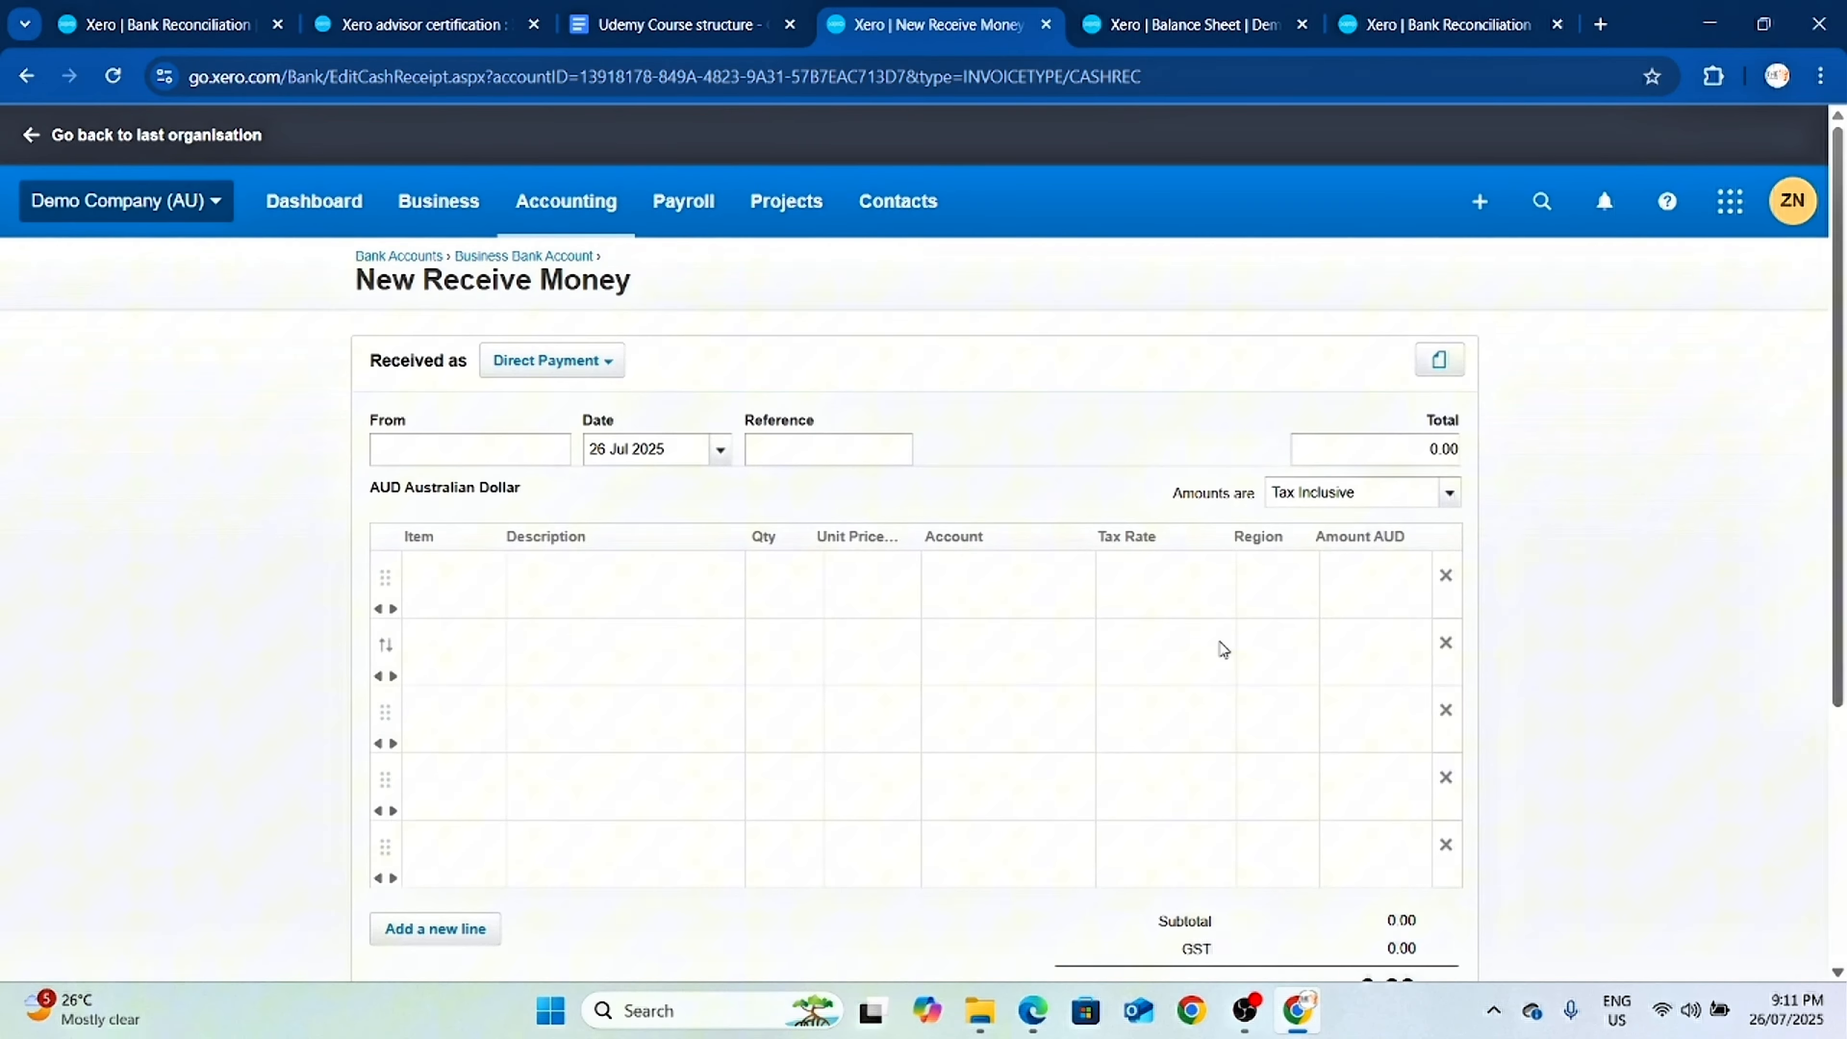
left_click(657, 591)
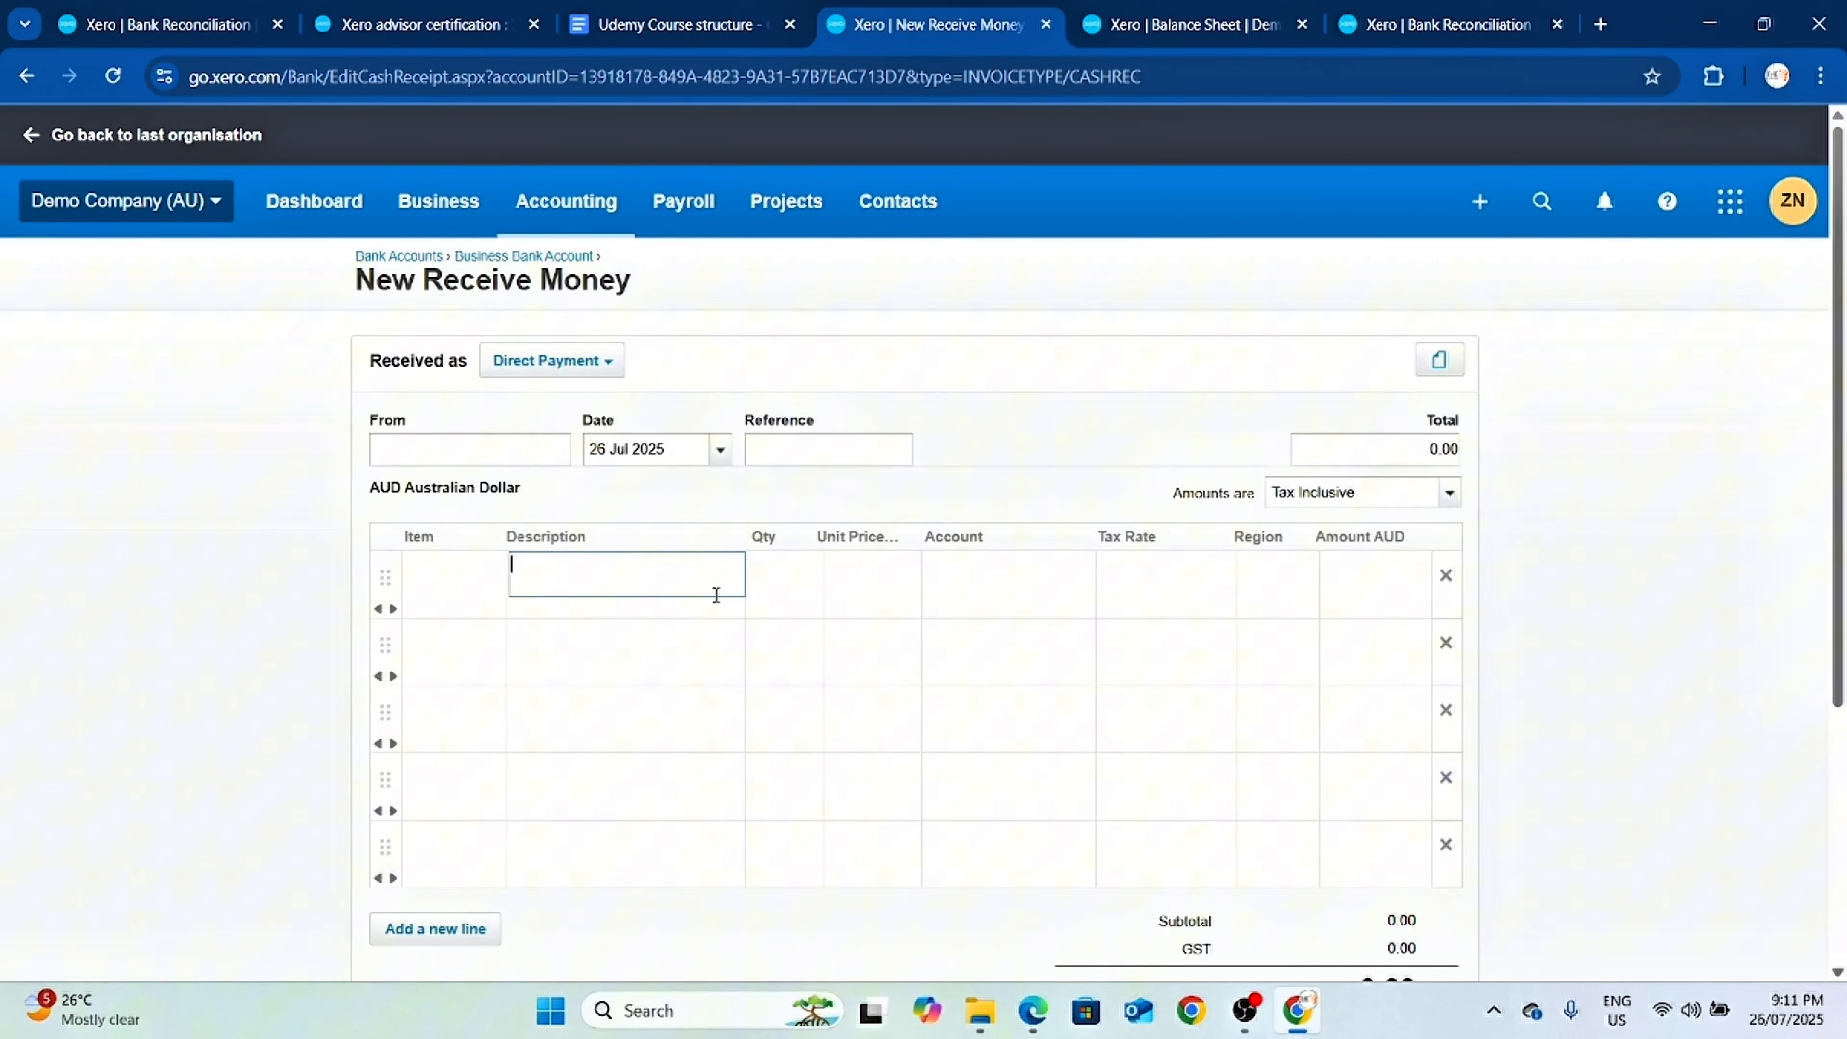
left_click(1000, 576)
left_click(500, 448)
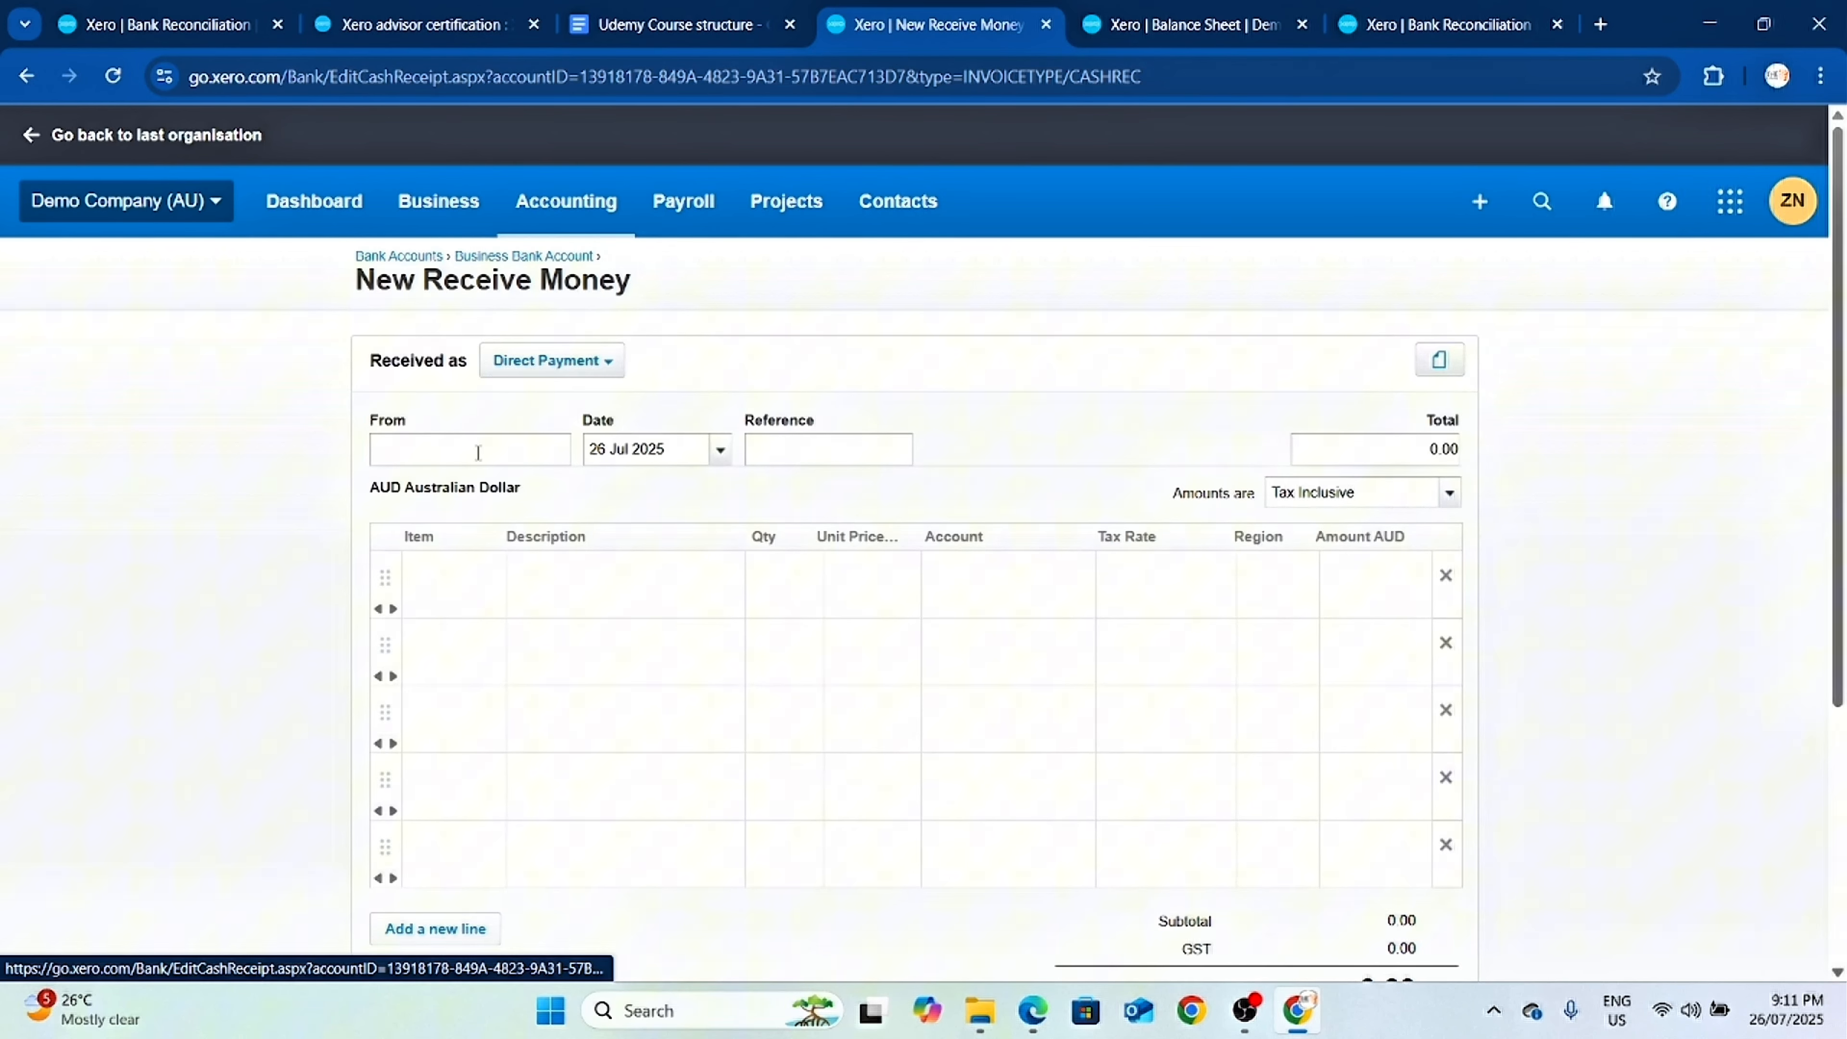
type("sfa")
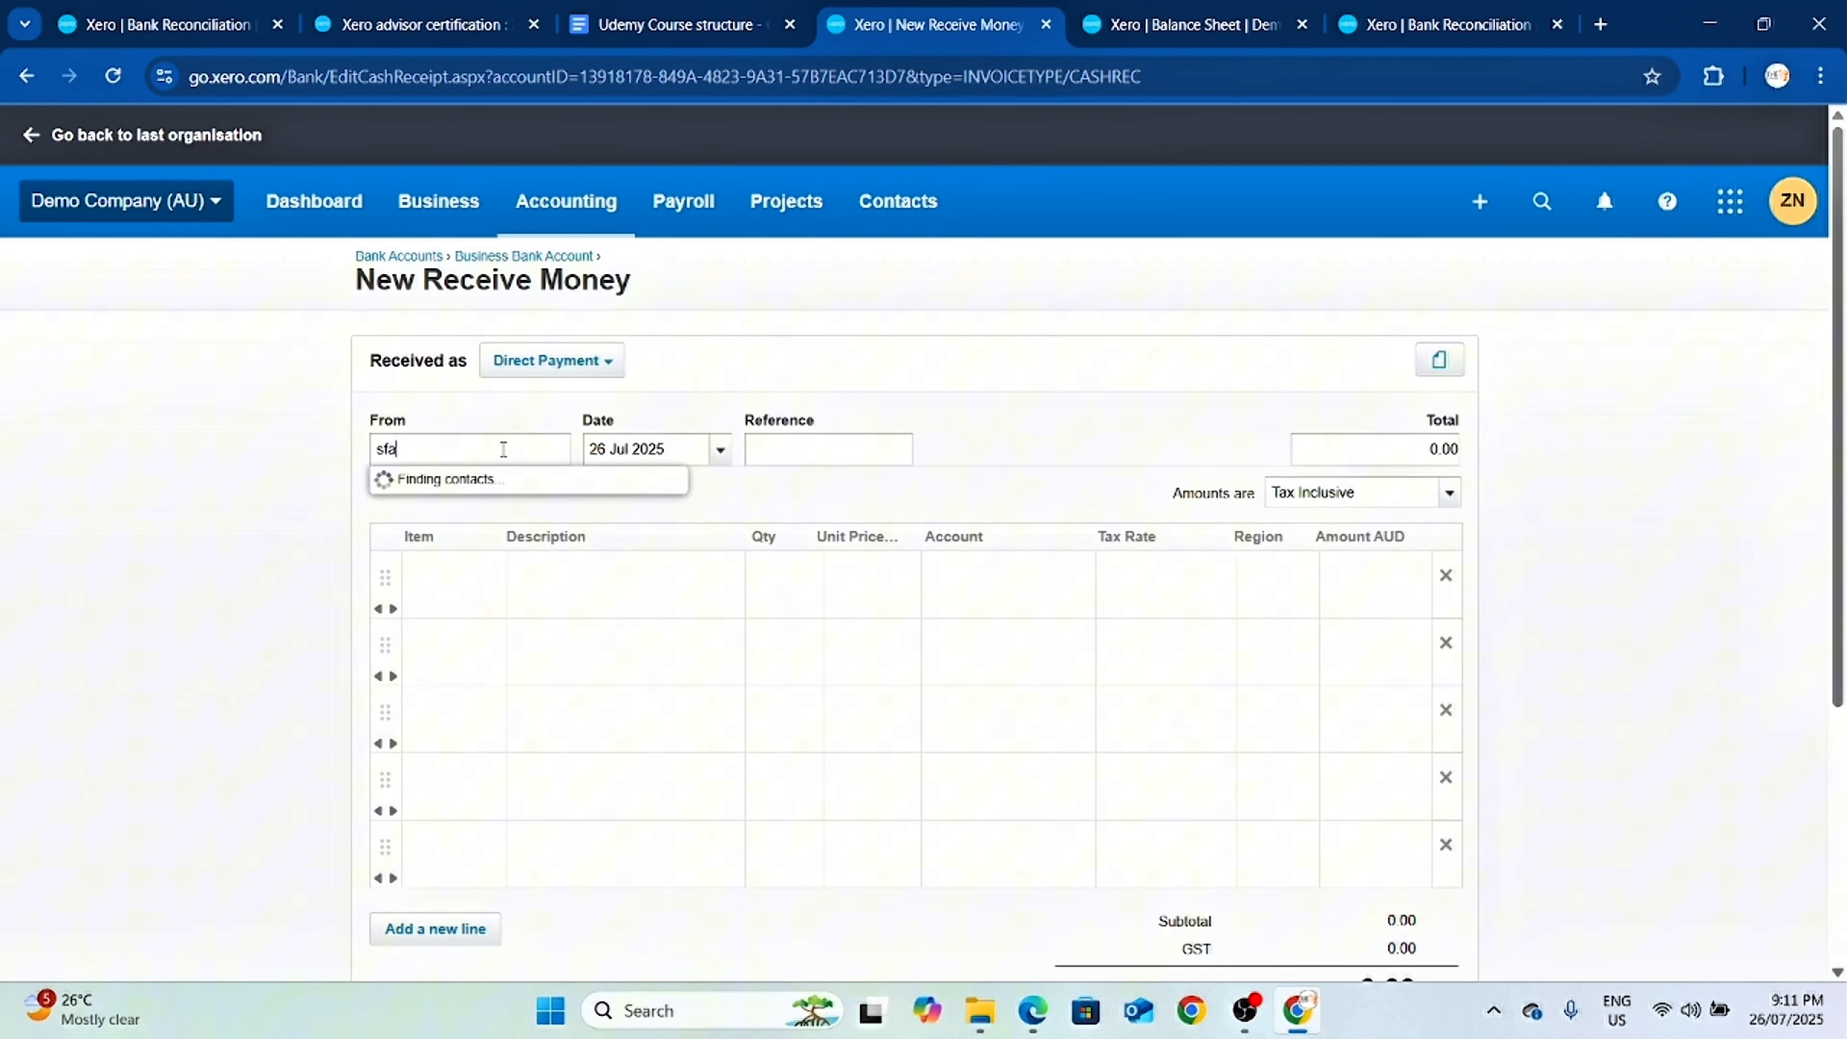
key("BackSpace")
key("BackSpace")
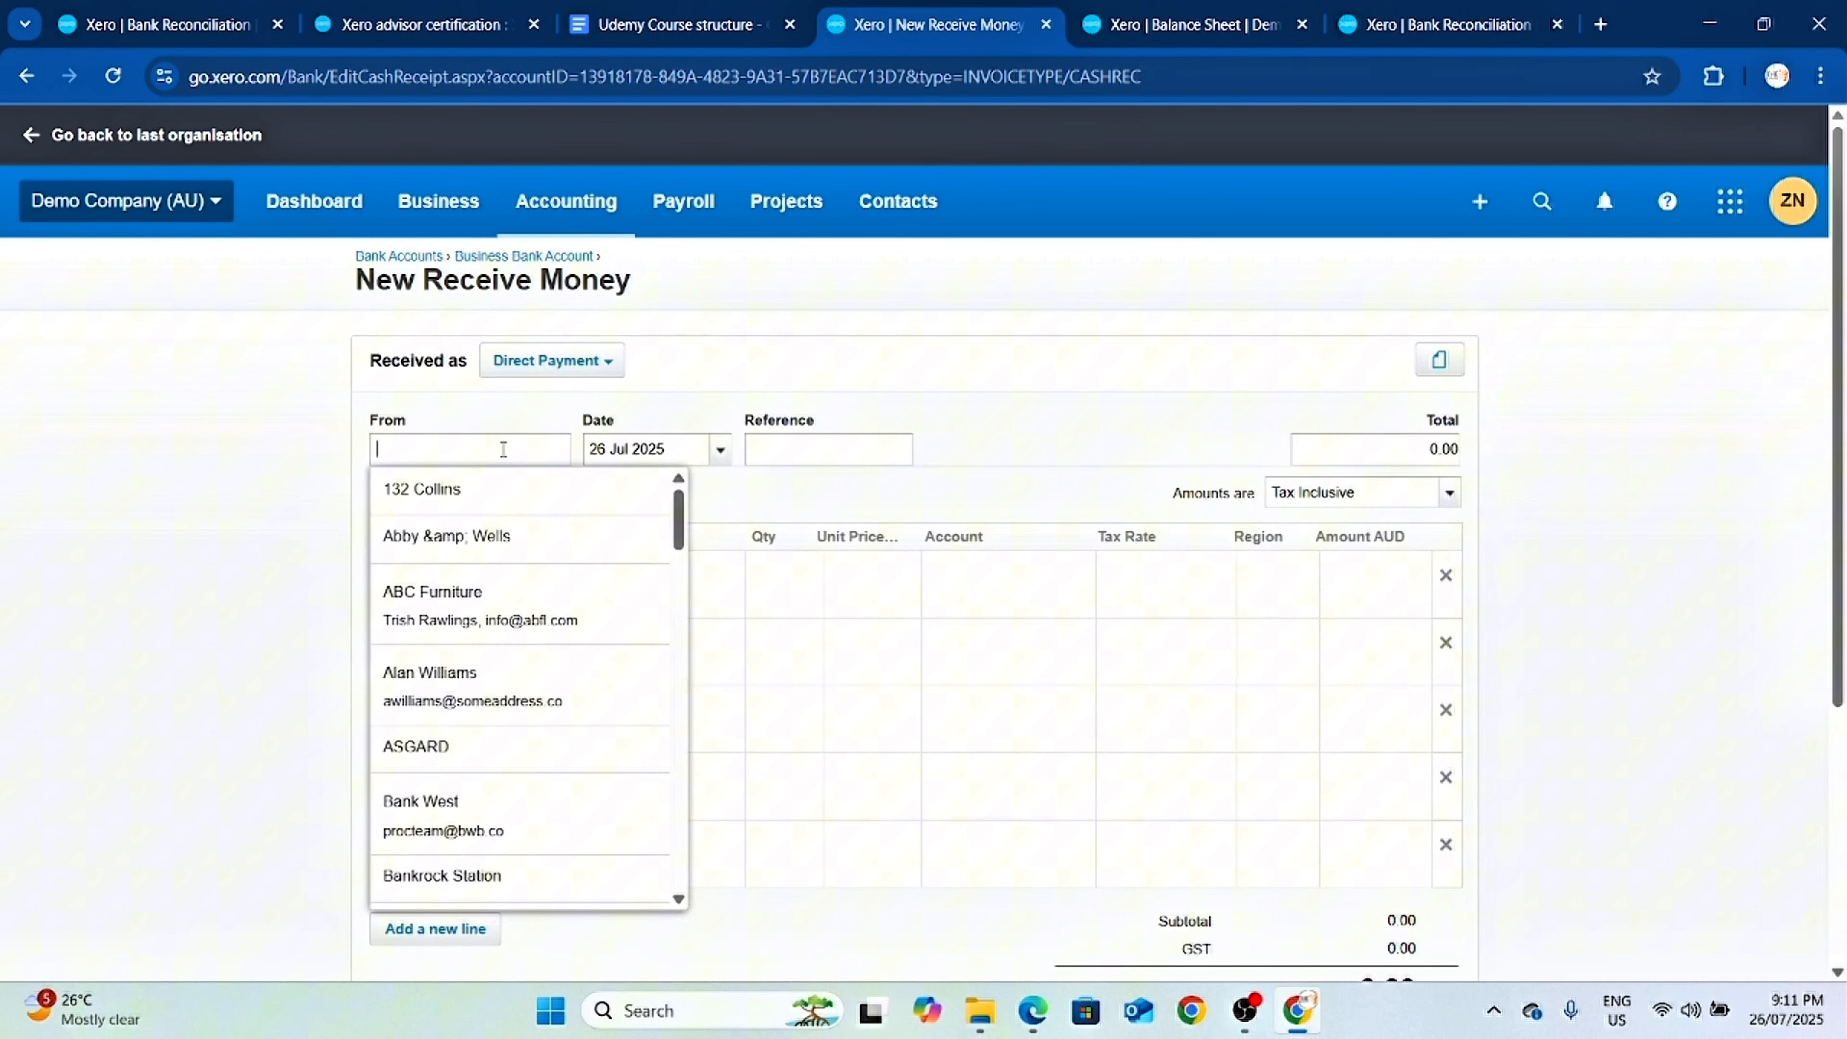
scroll(622, 396, "down", 5)
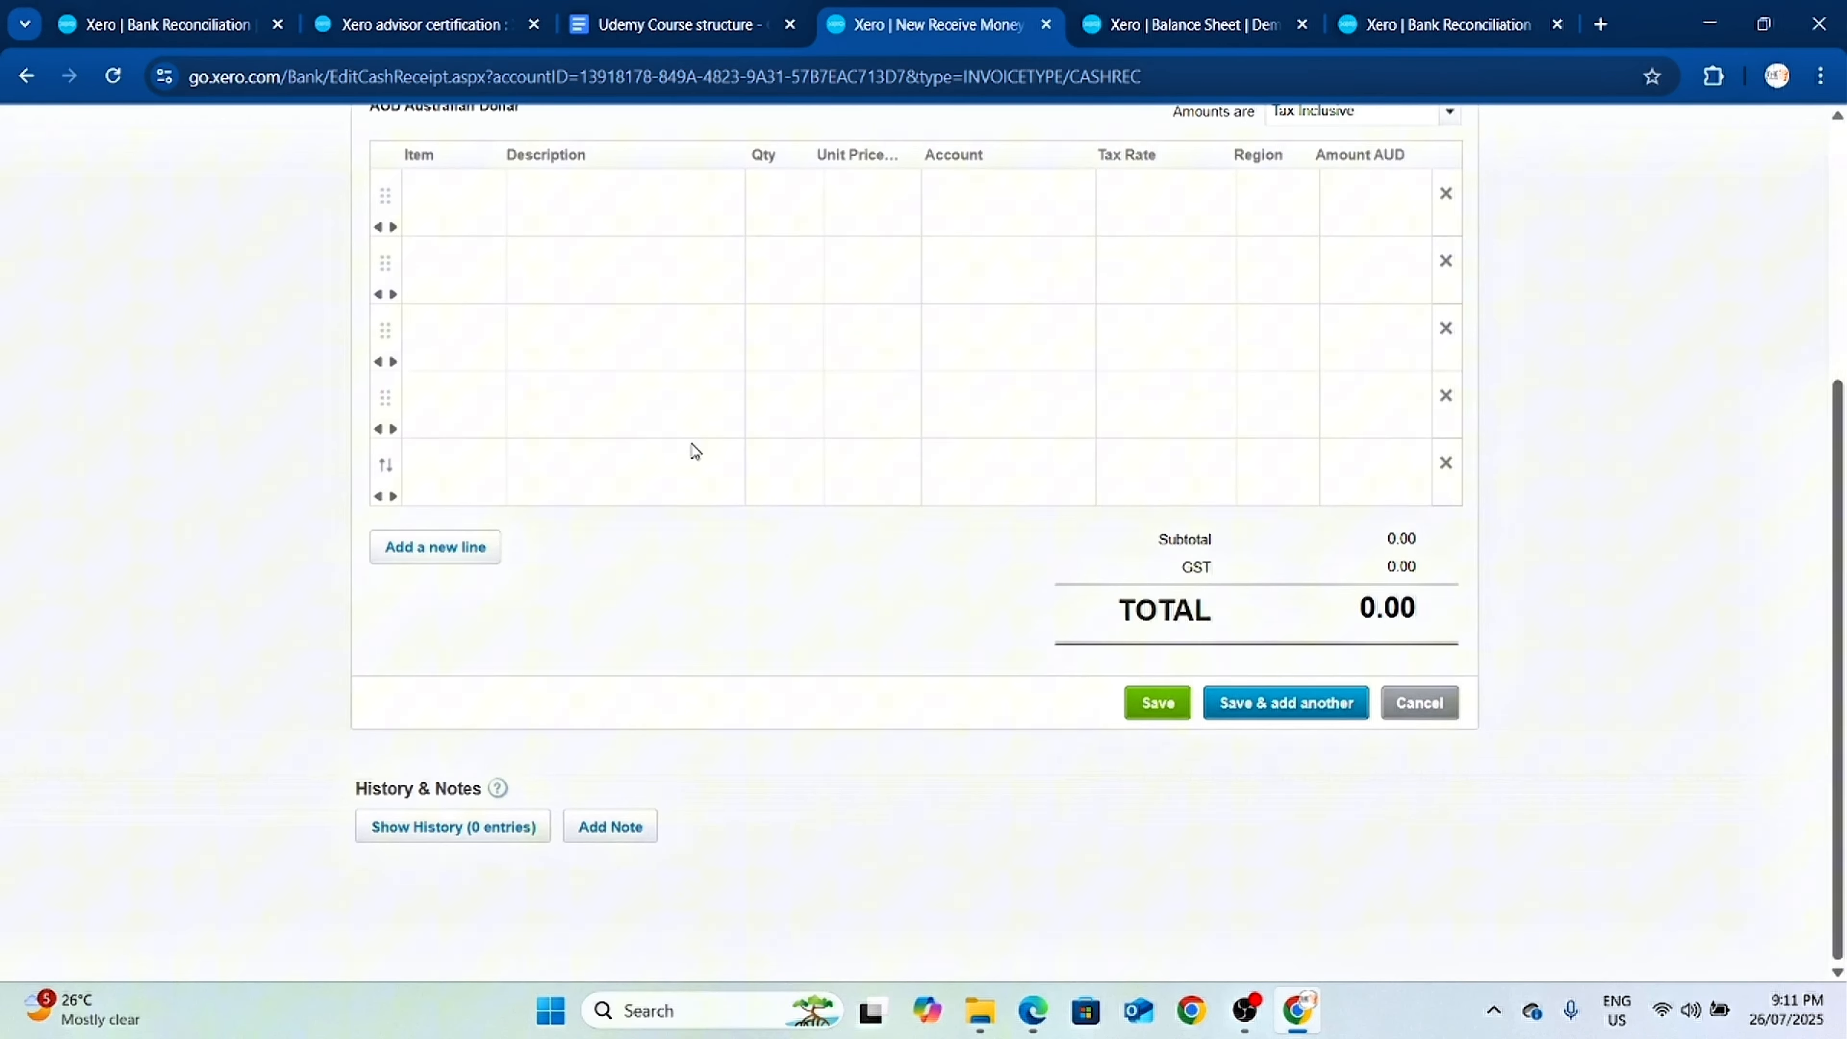
scroll(988, 565, "up", 5)
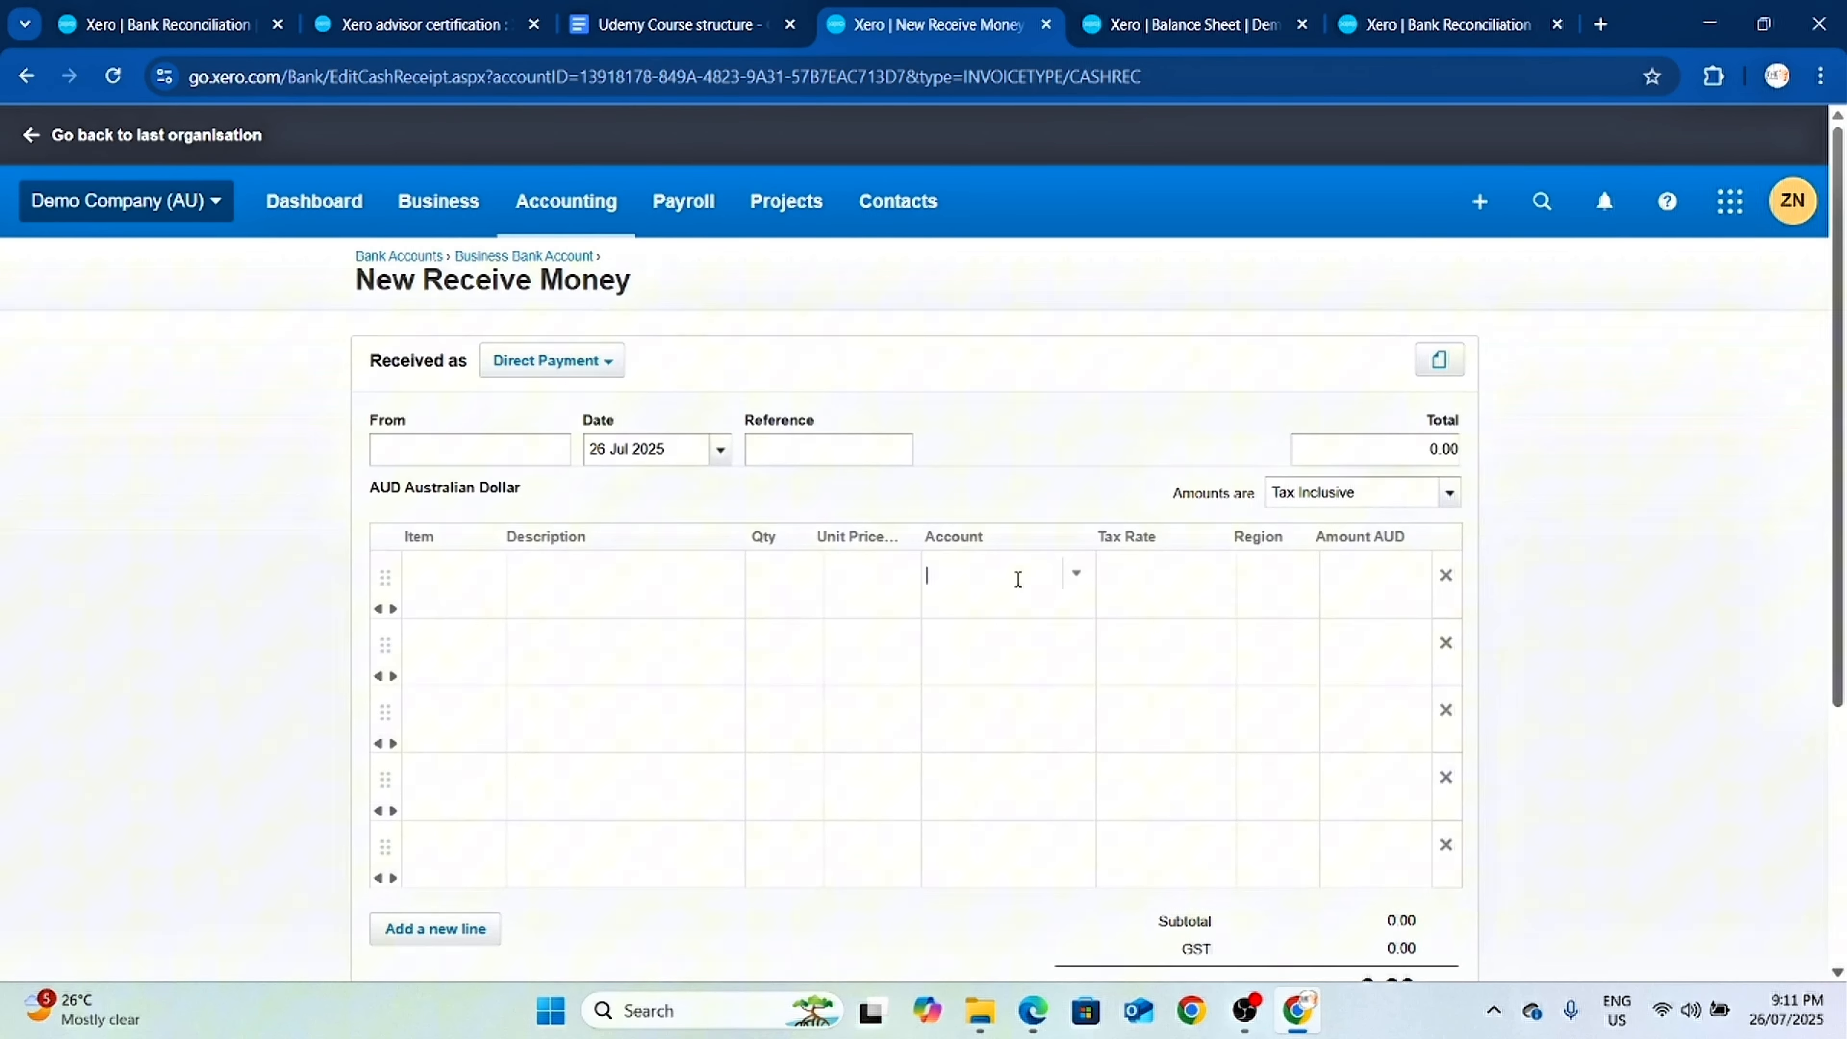
Set the existing contact abc as the payer of the new receive money transaction.
left_click(500, 452)
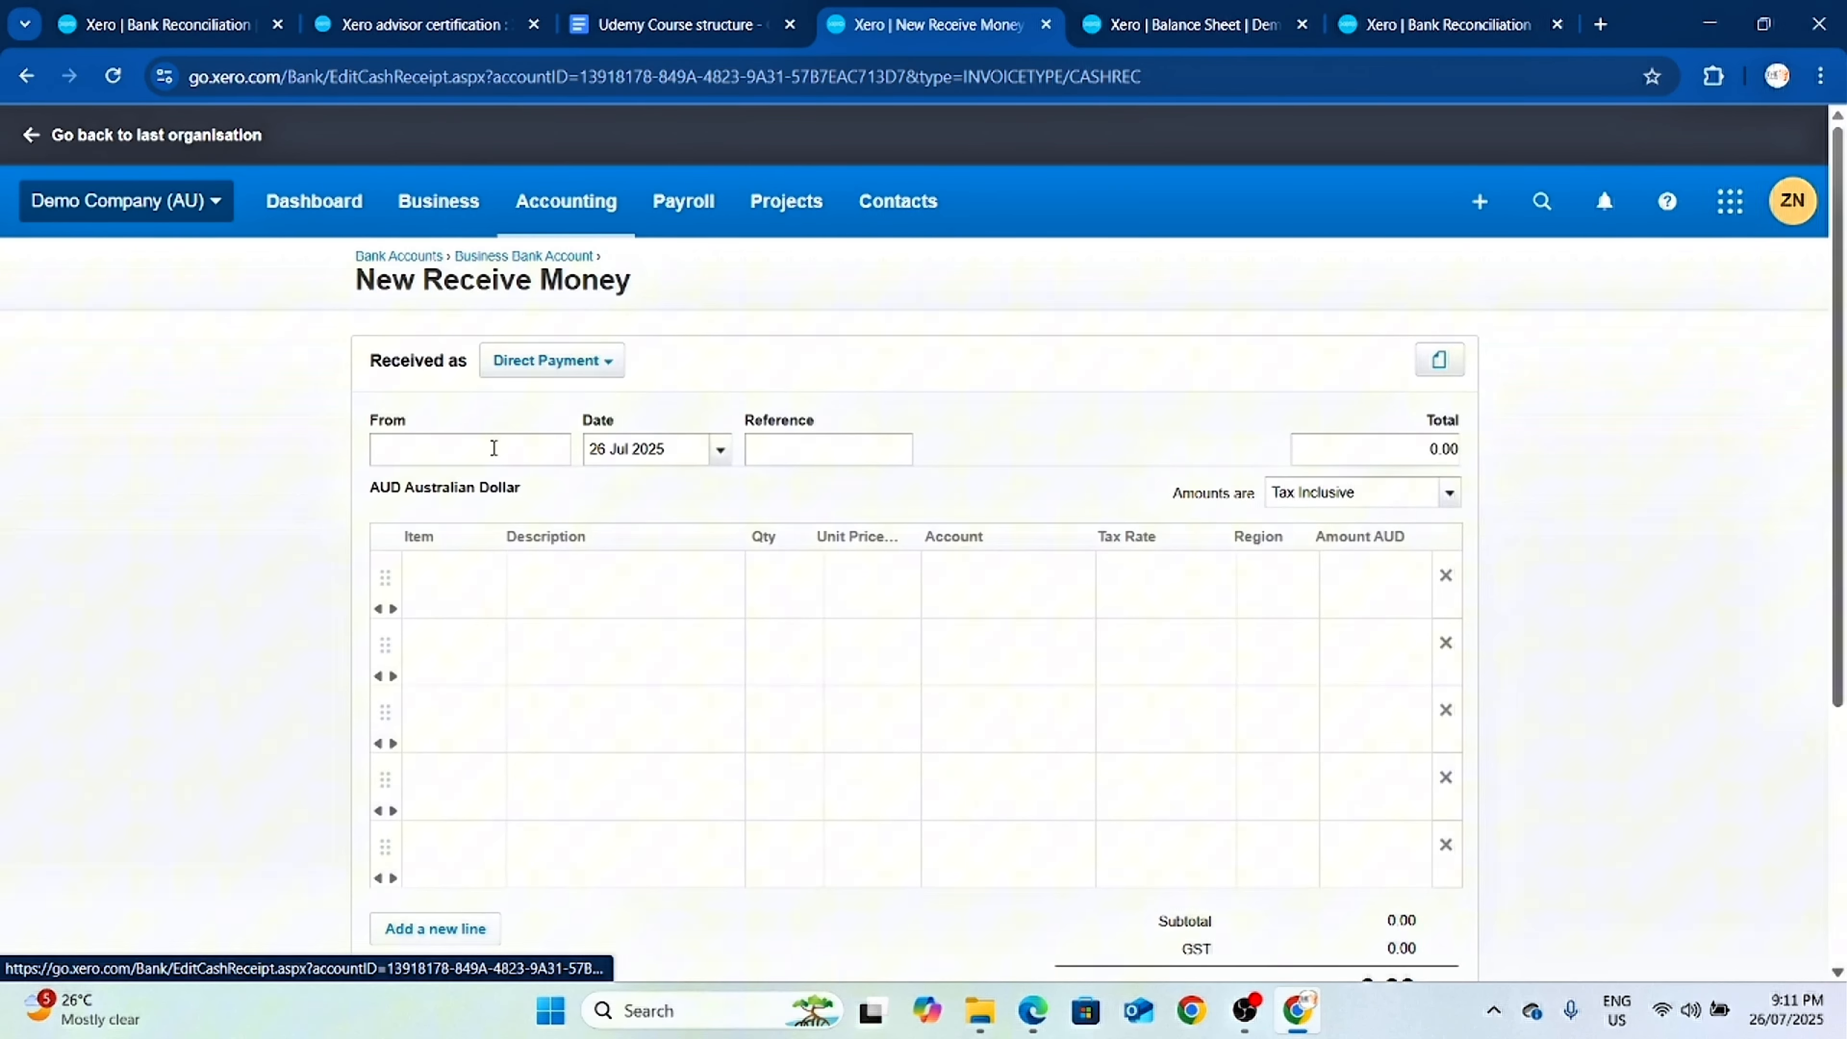
type("abc")
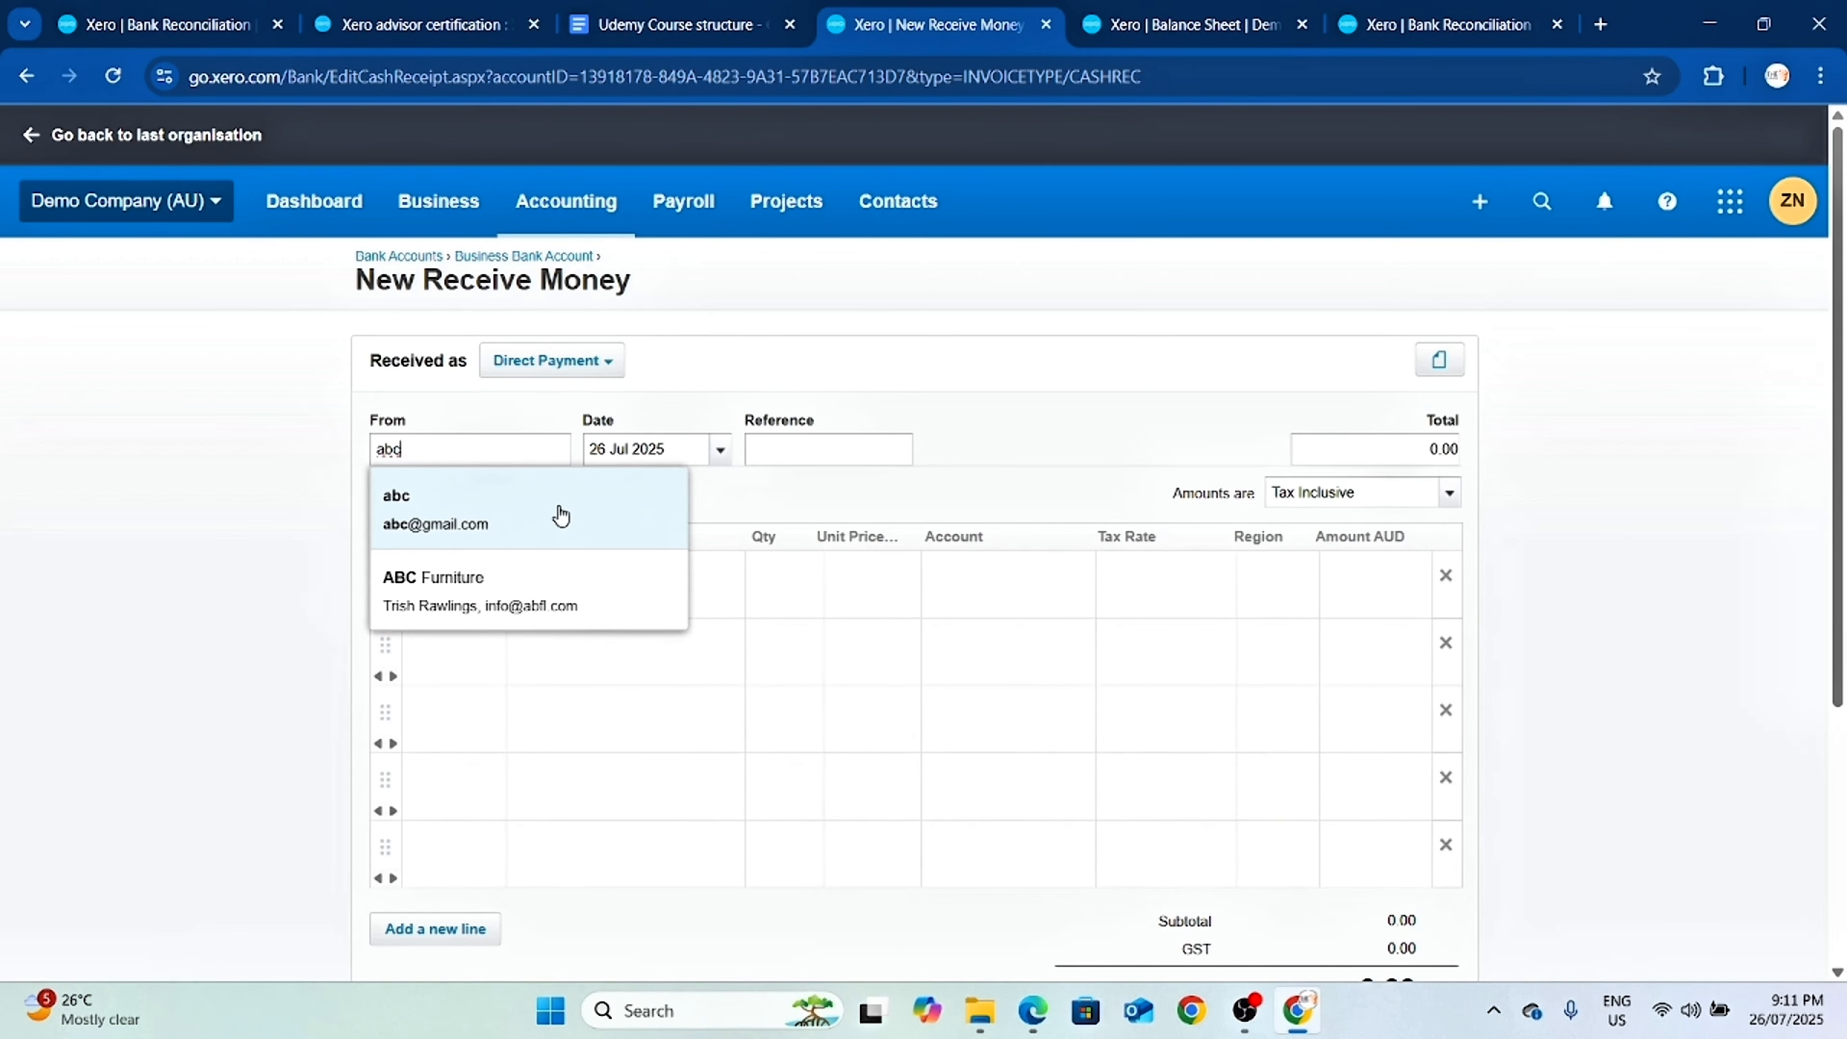
left_click(557, 513)
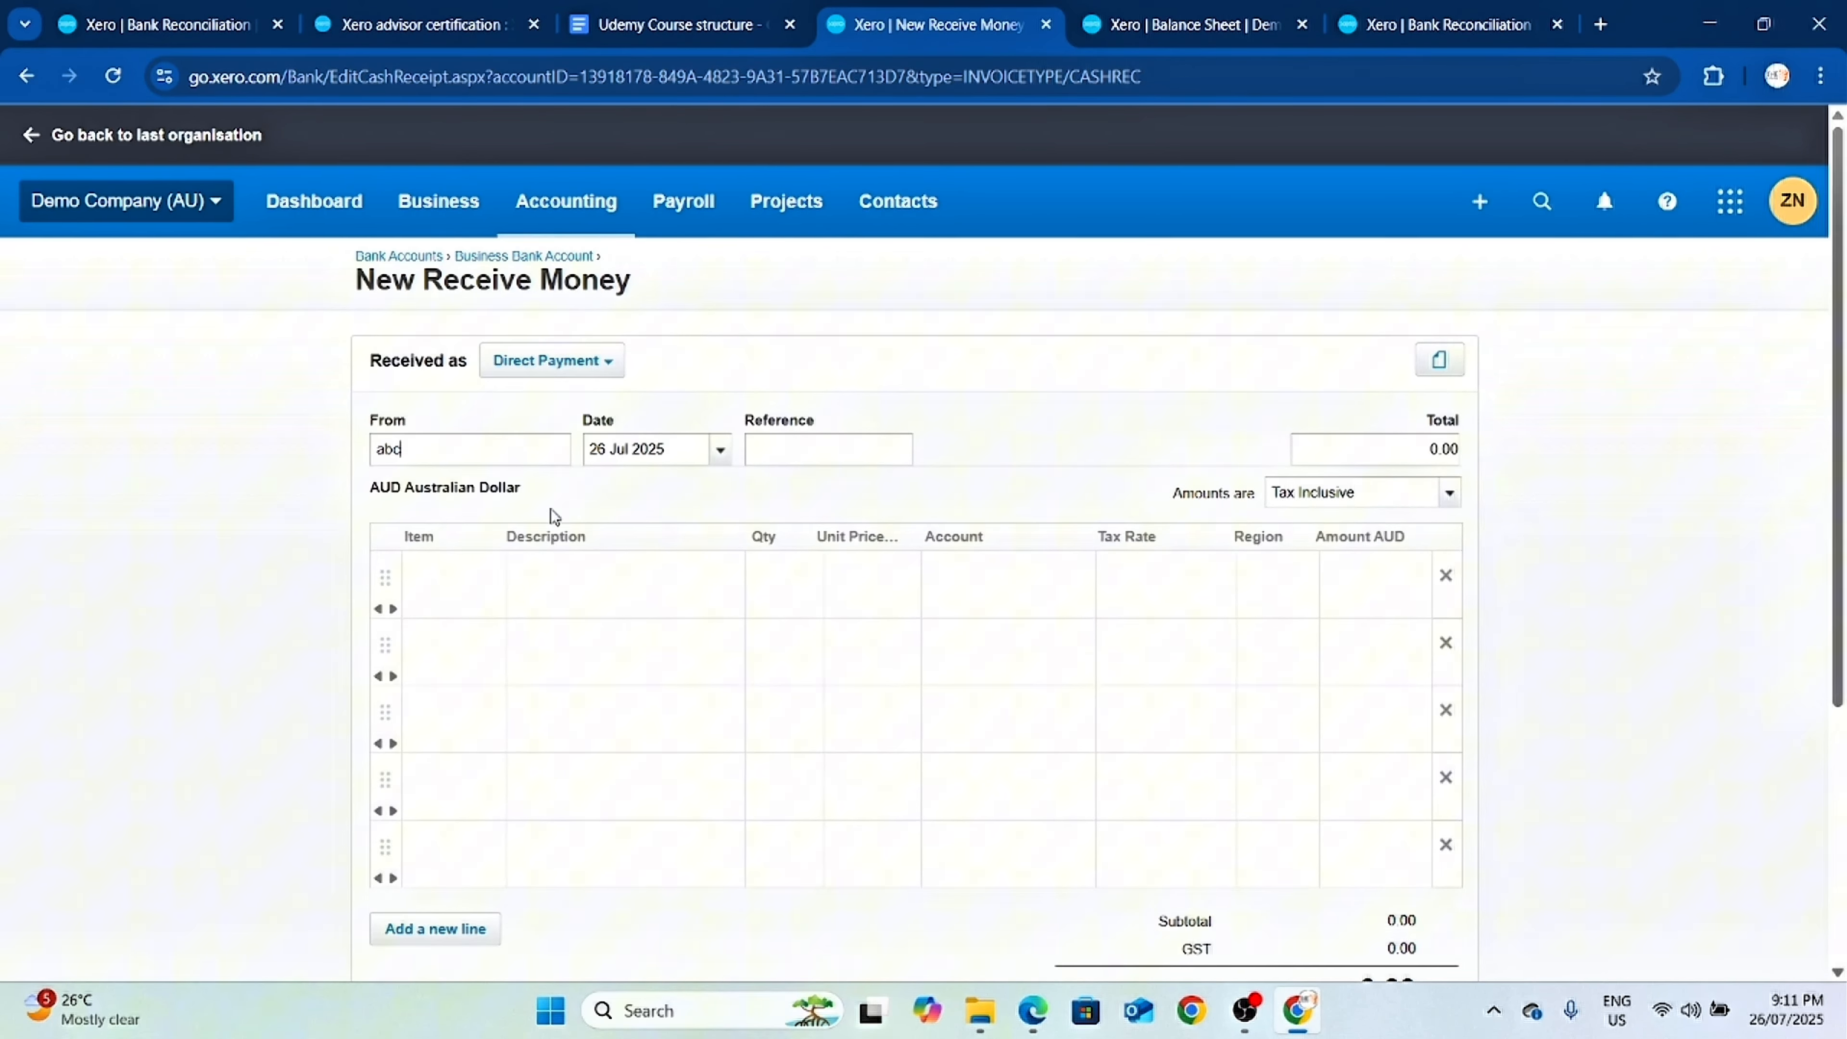
Assign the first receive money line to account 200 - Sales and set its unit price to 1,000.
left_click(973, 568)
left_click(1074, 576)
type("sa")
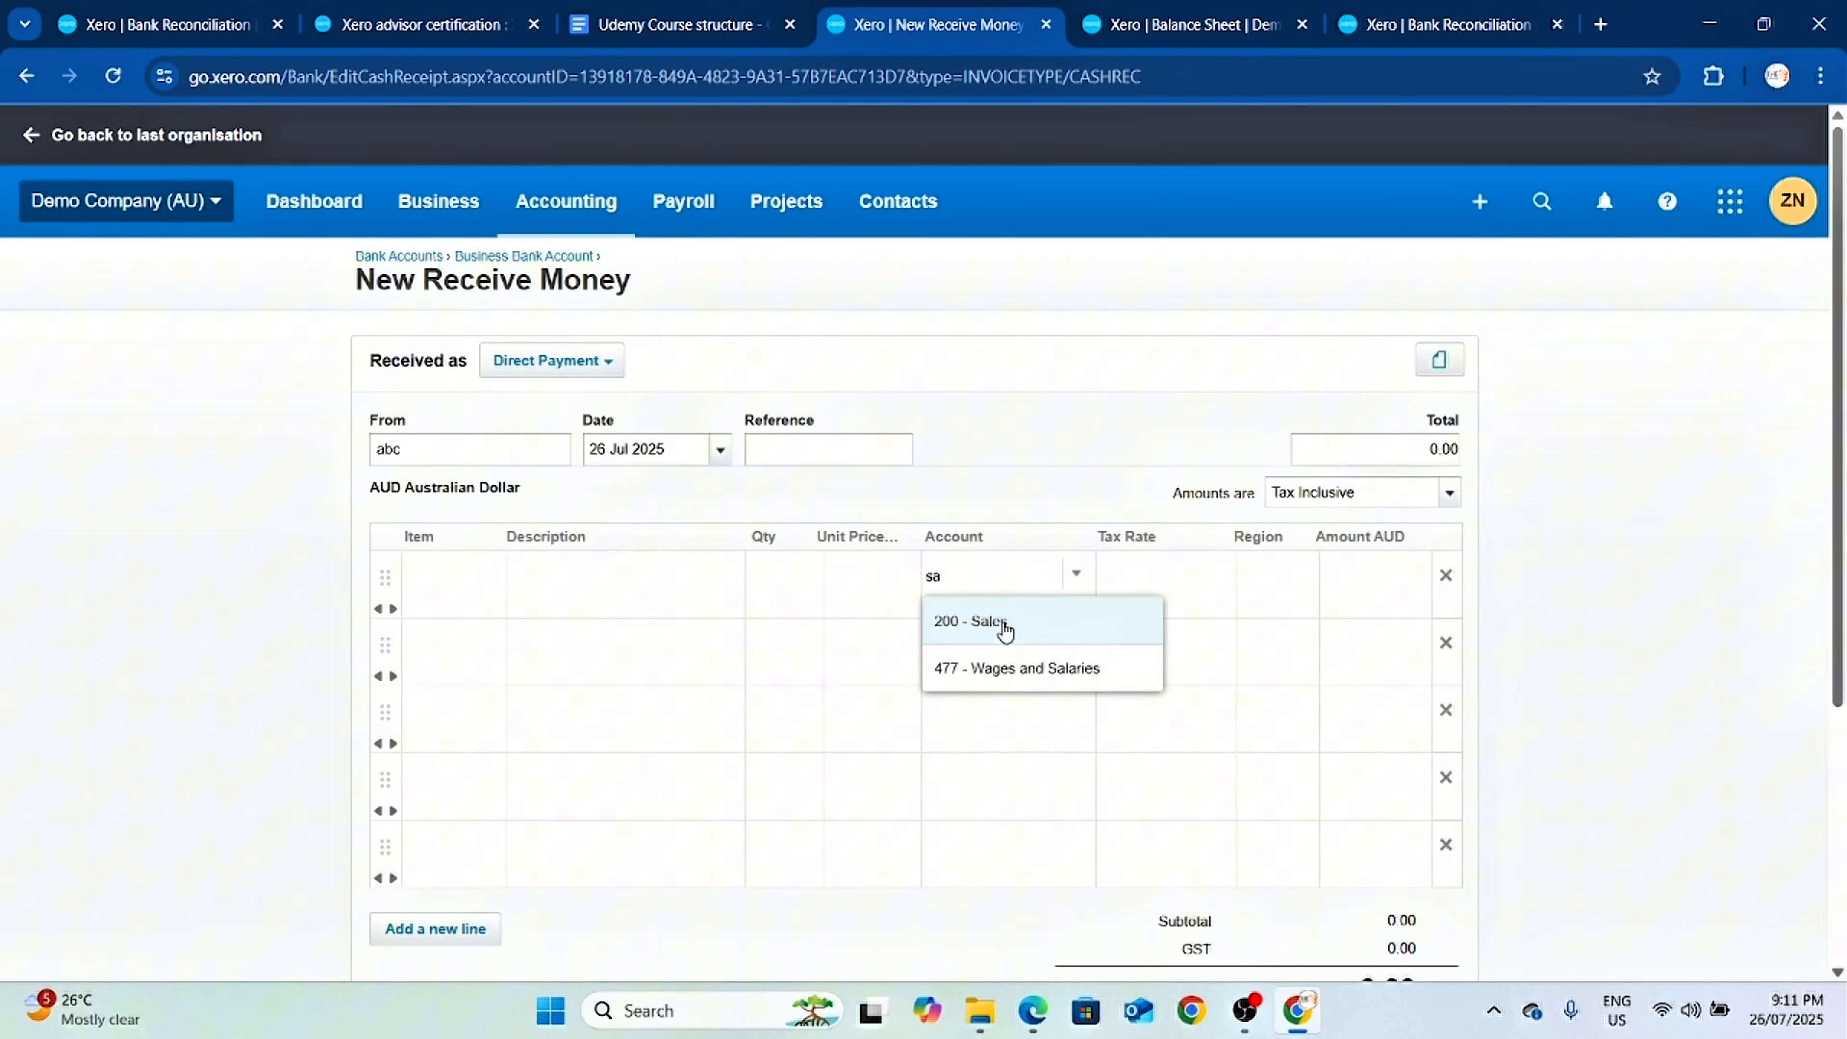
left_click(1002, 628)
left_click(1361, 583)
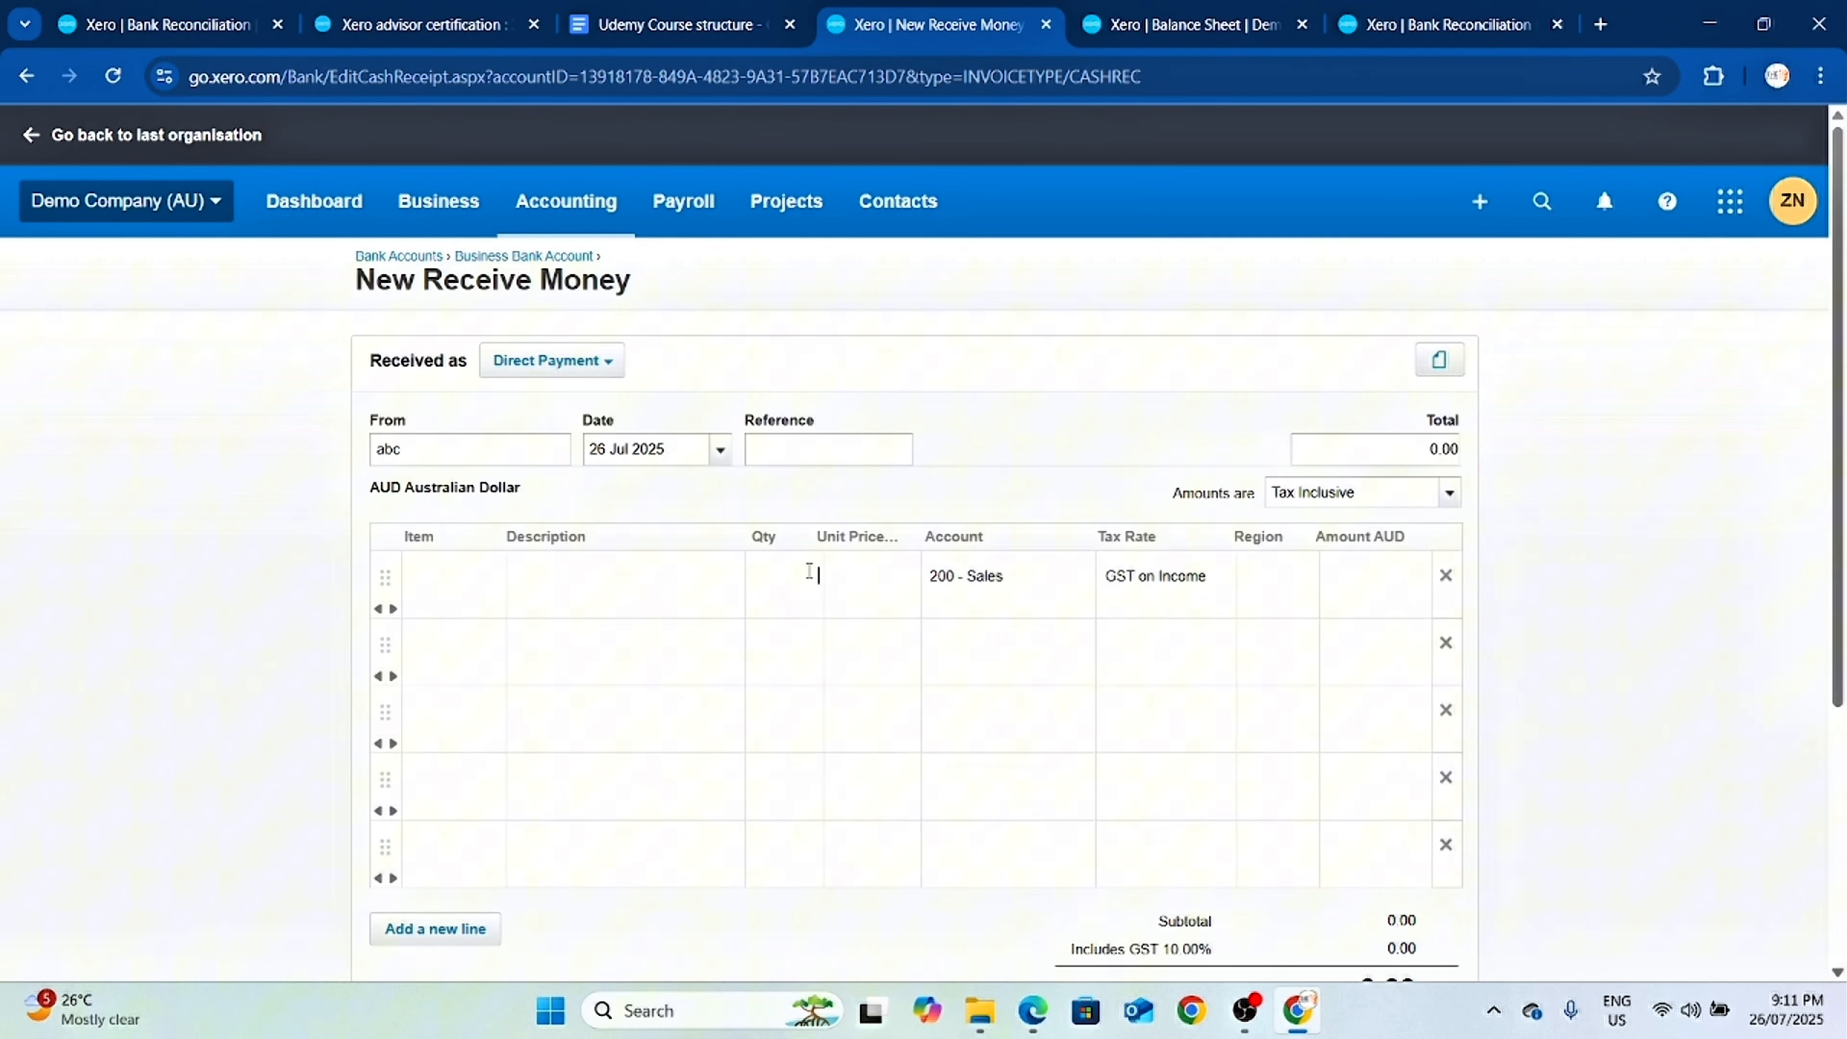
type("1,0")
type("000")
key("Tab")
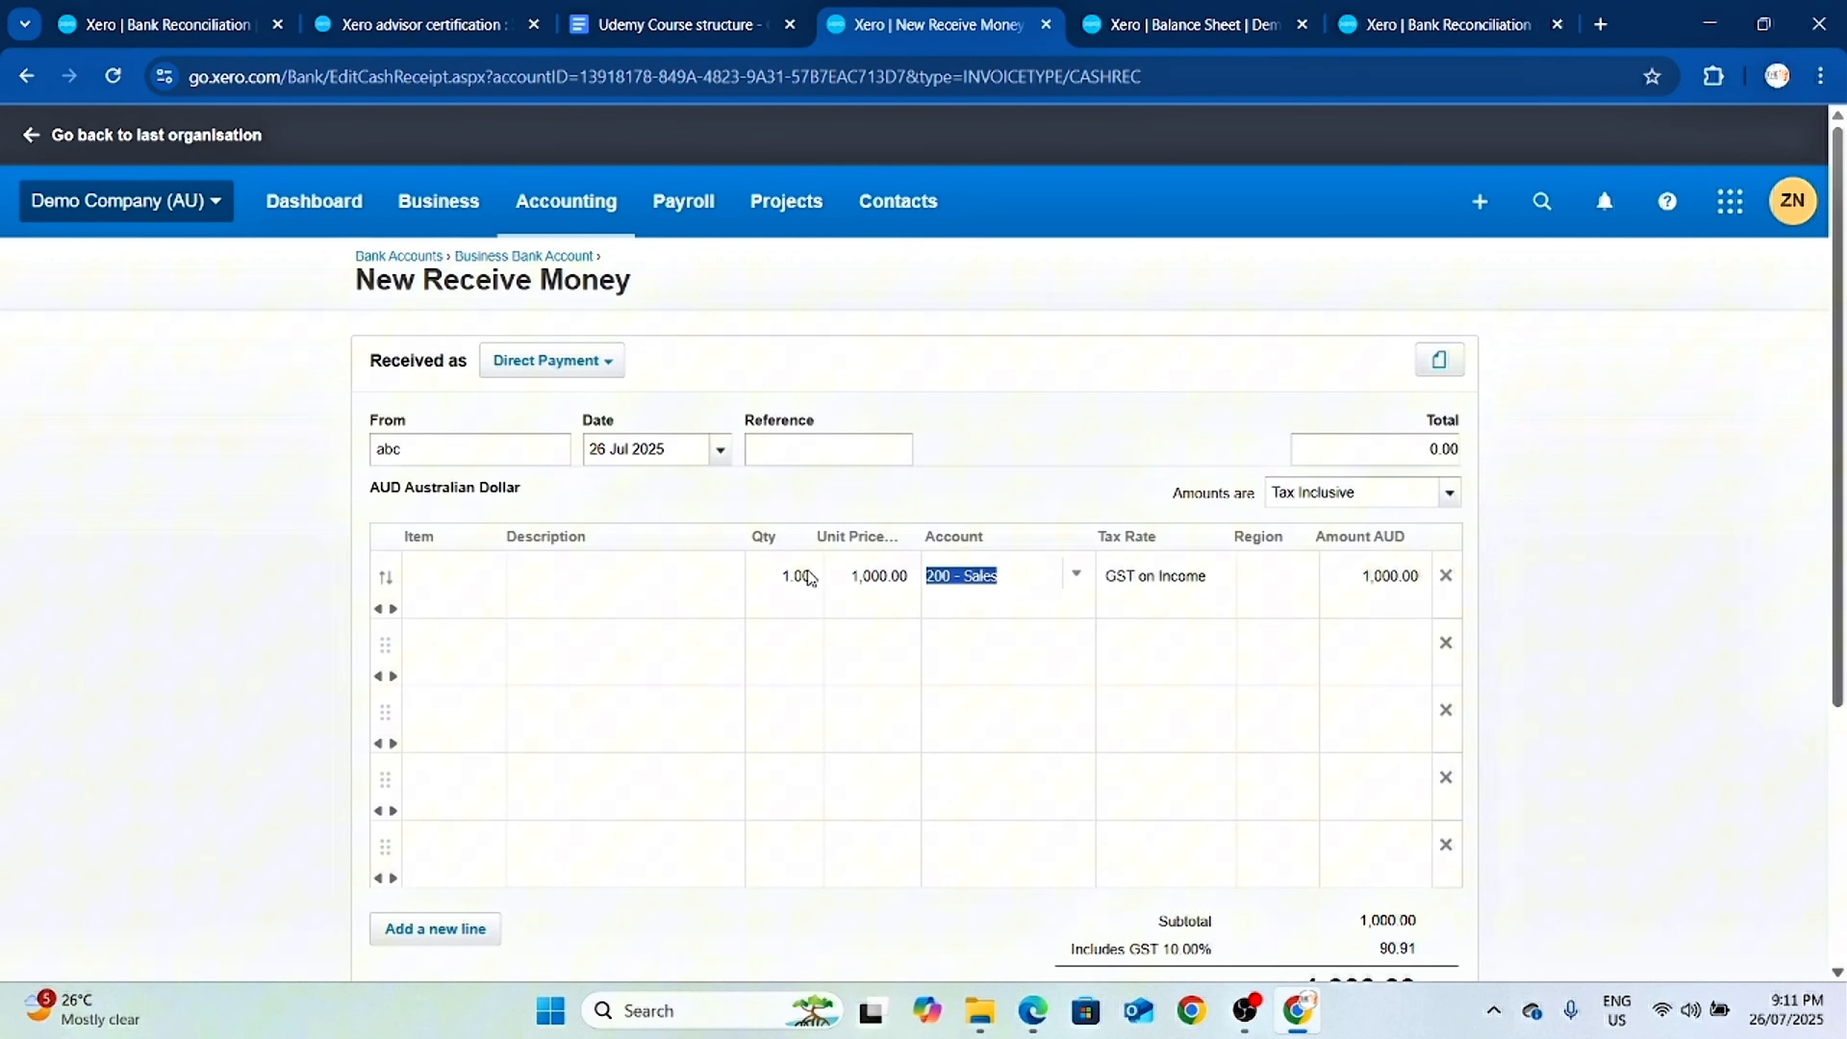
Reload the balance sheet report and review its asset, liability and equity balances.
left_click(1192, 24)
scroll(924, 545, "up", 5)
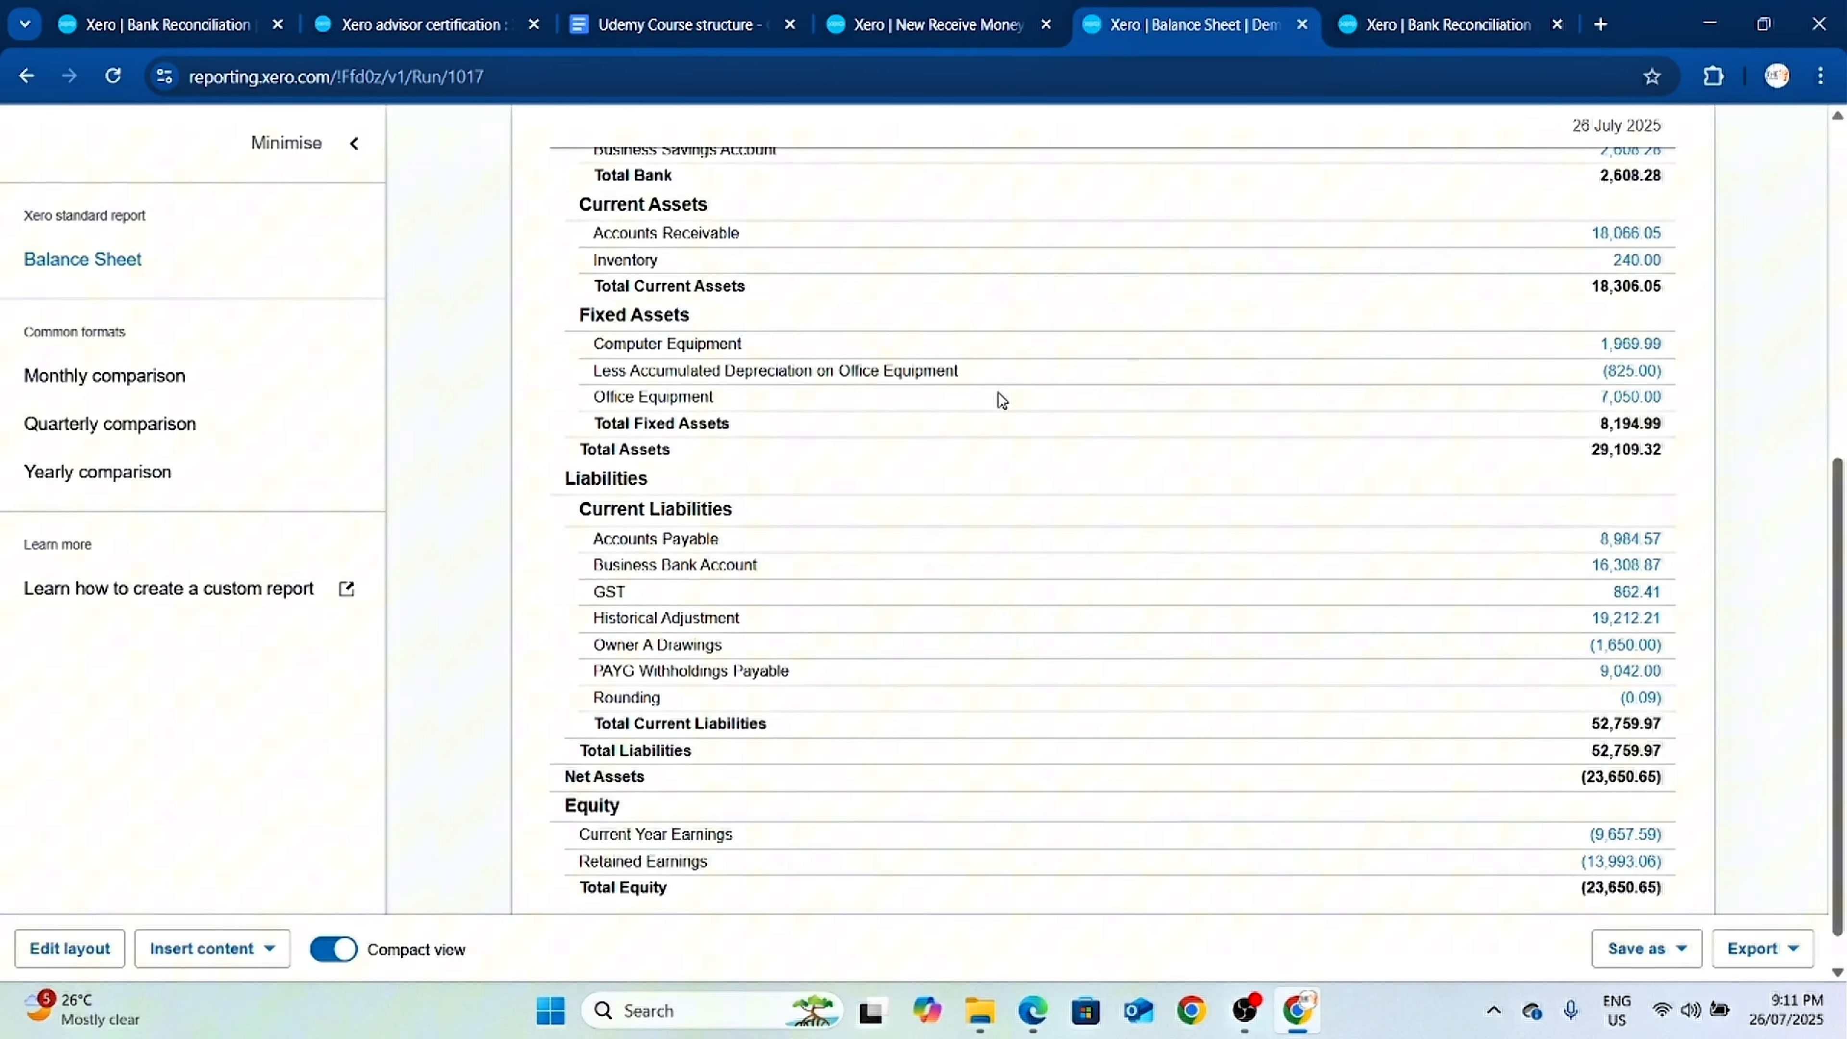
left_click(117, 81)
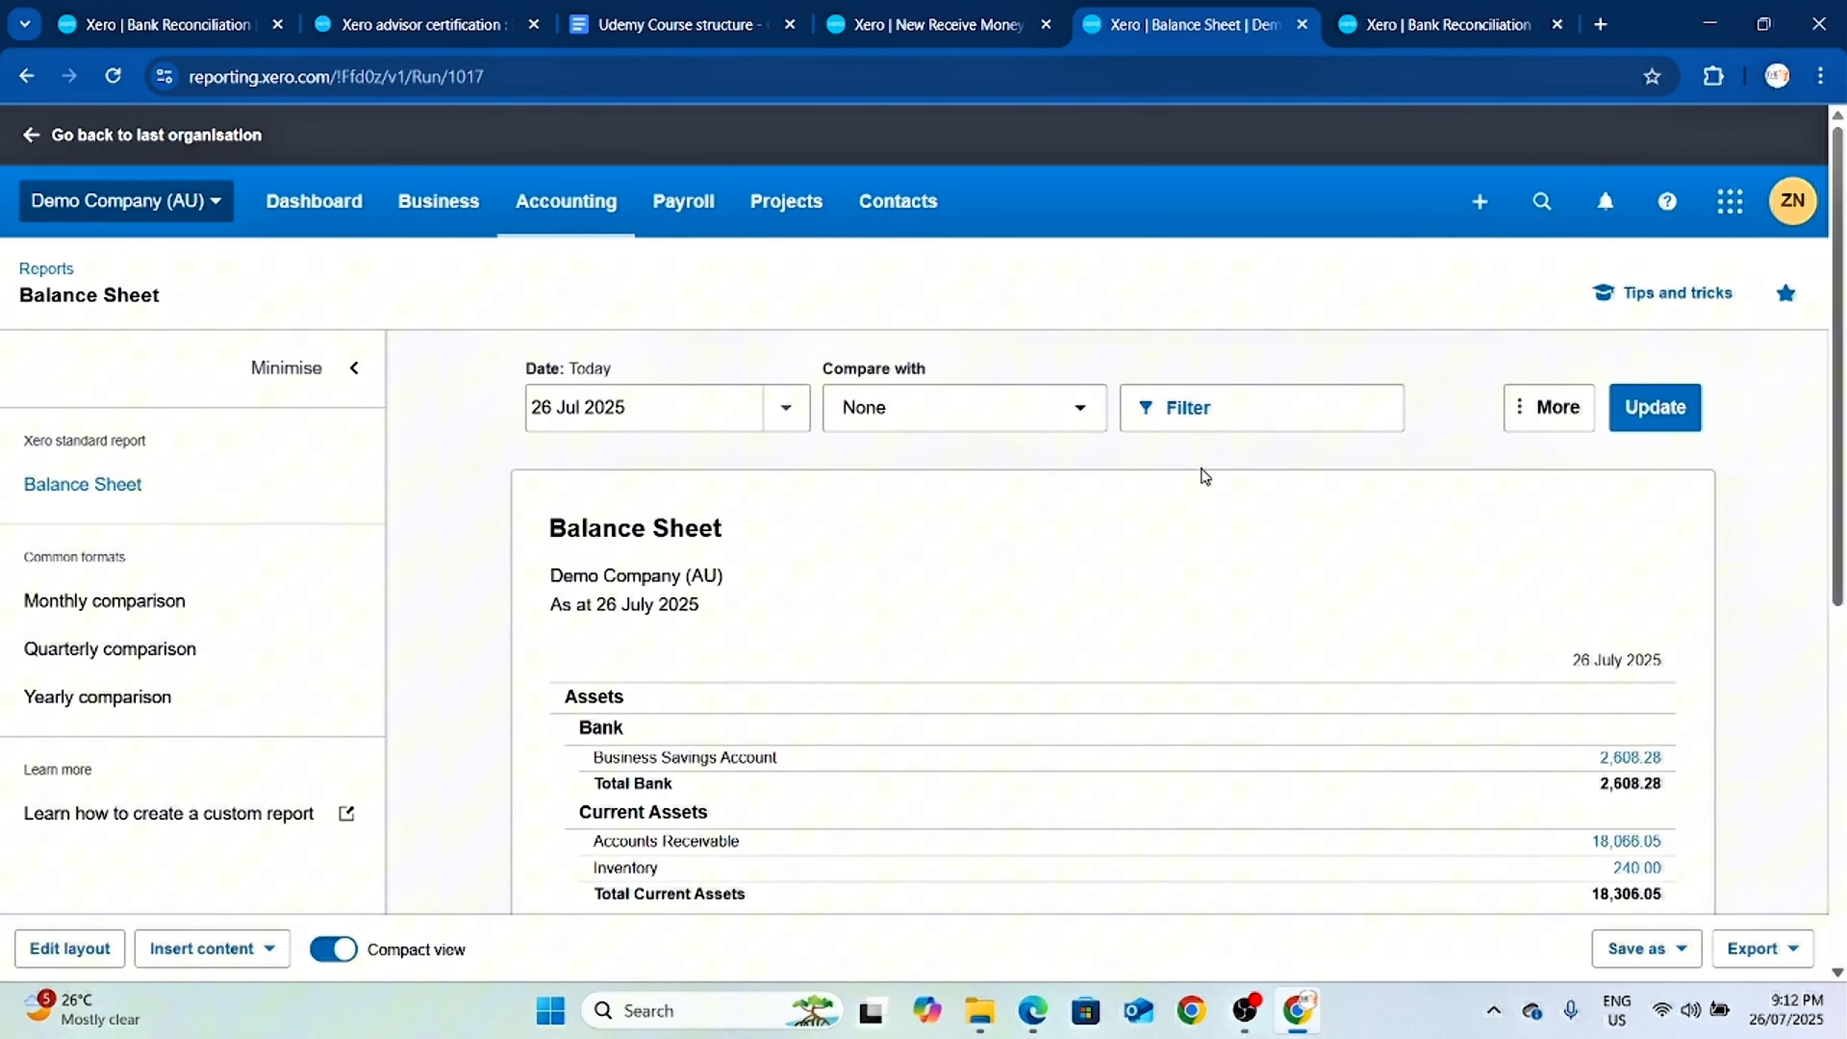
scroll(1301, 659, "down", 7)
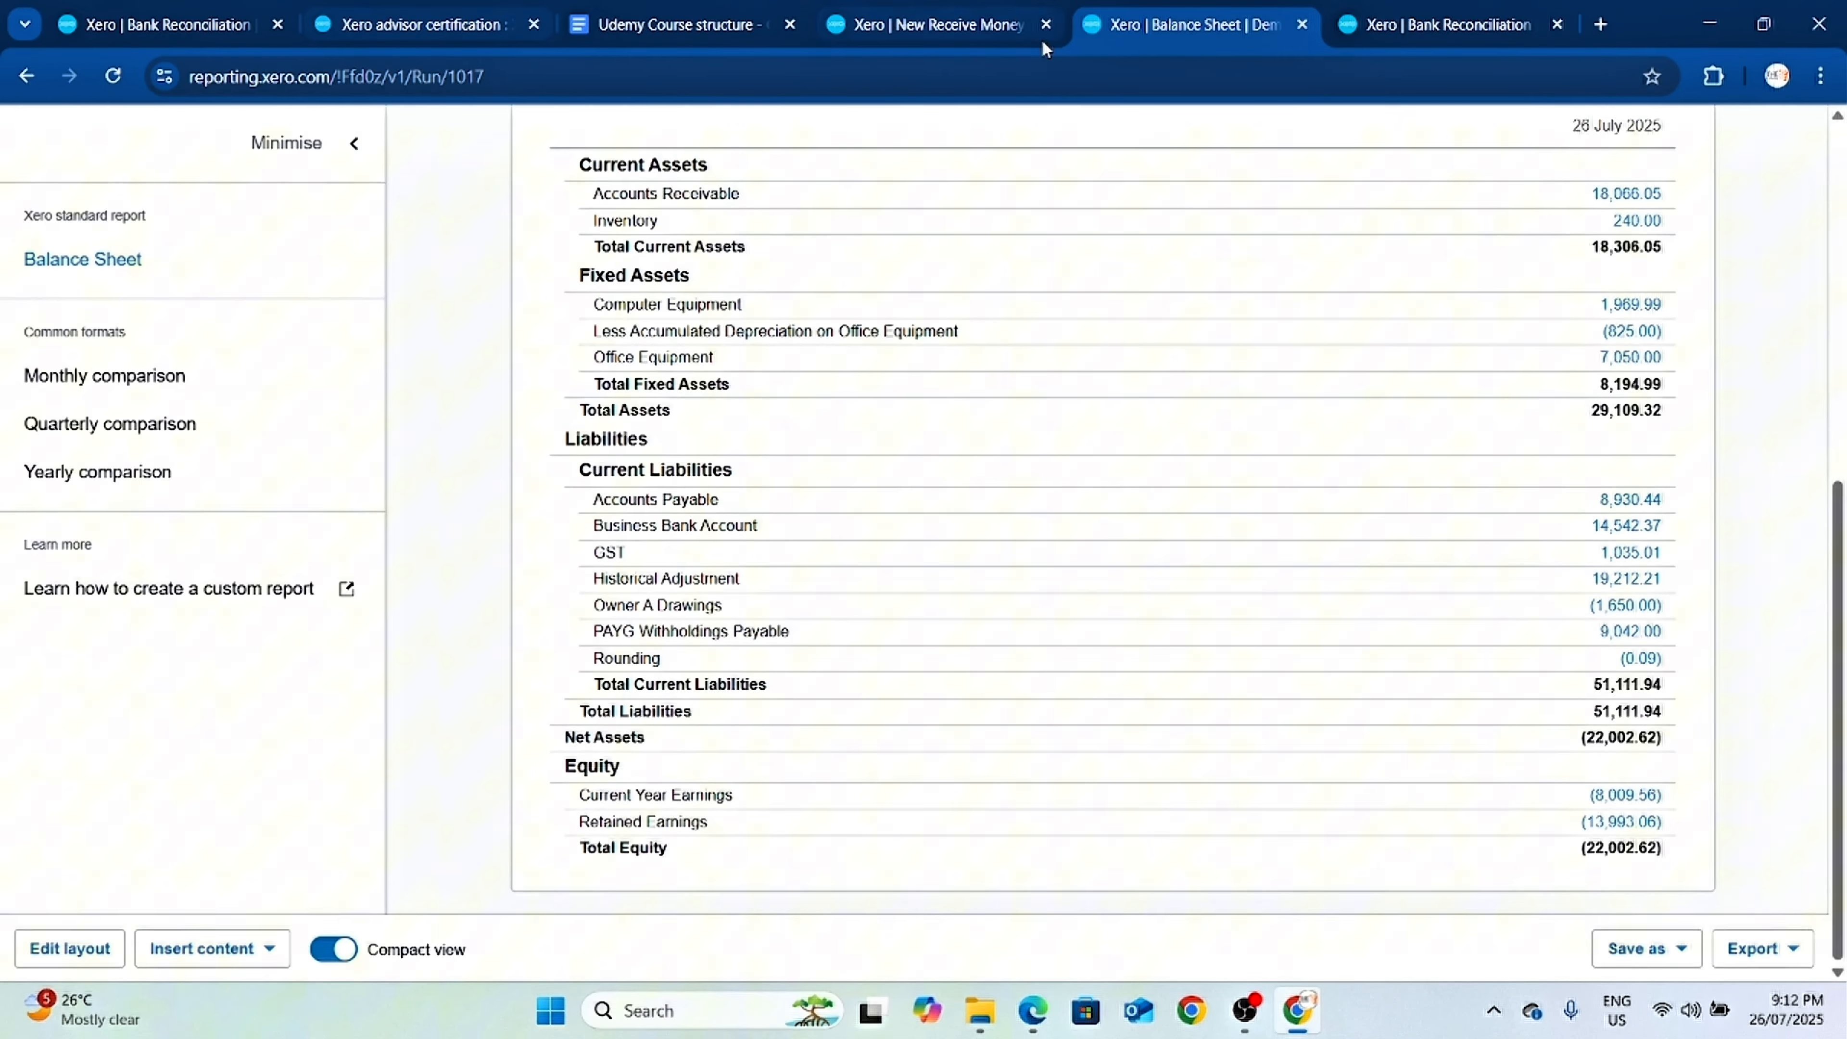
Return to the receive money transaction and set the Sales line's quantity to 10 and unit price to 2,000.
left_click(967, 28)
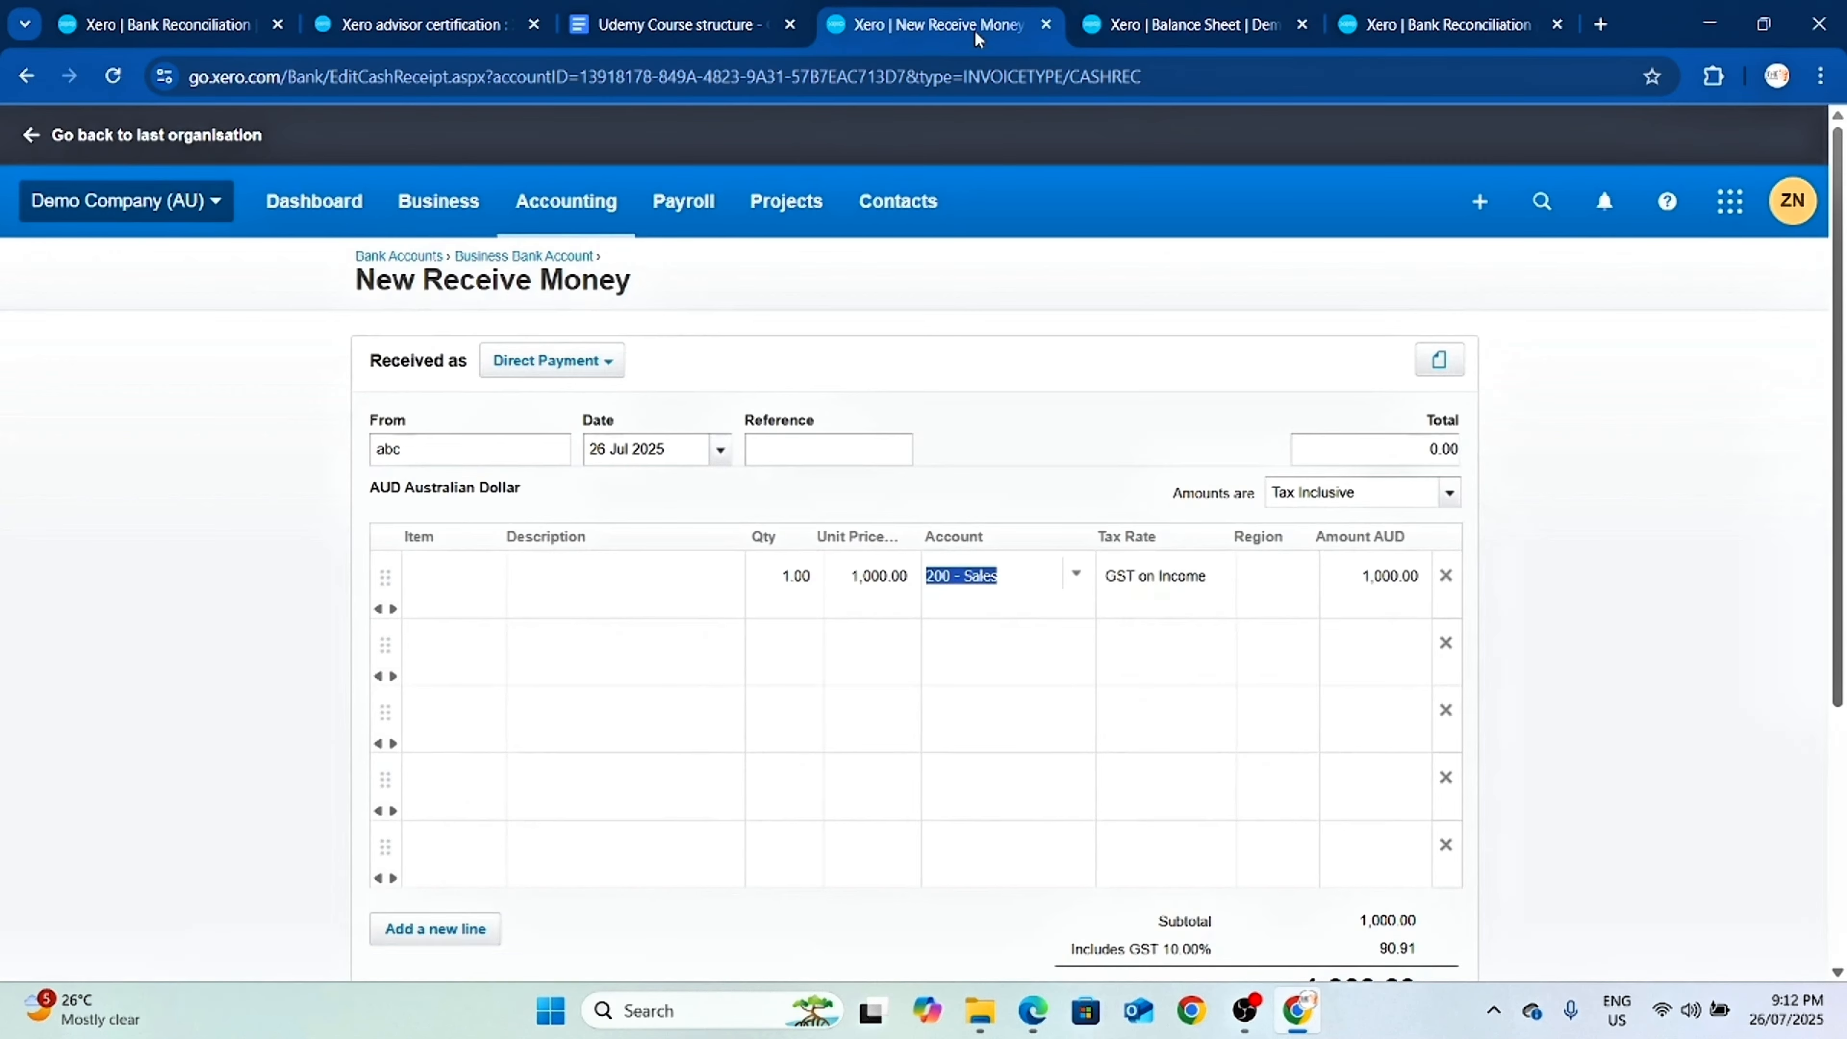
left_click(872, 575)
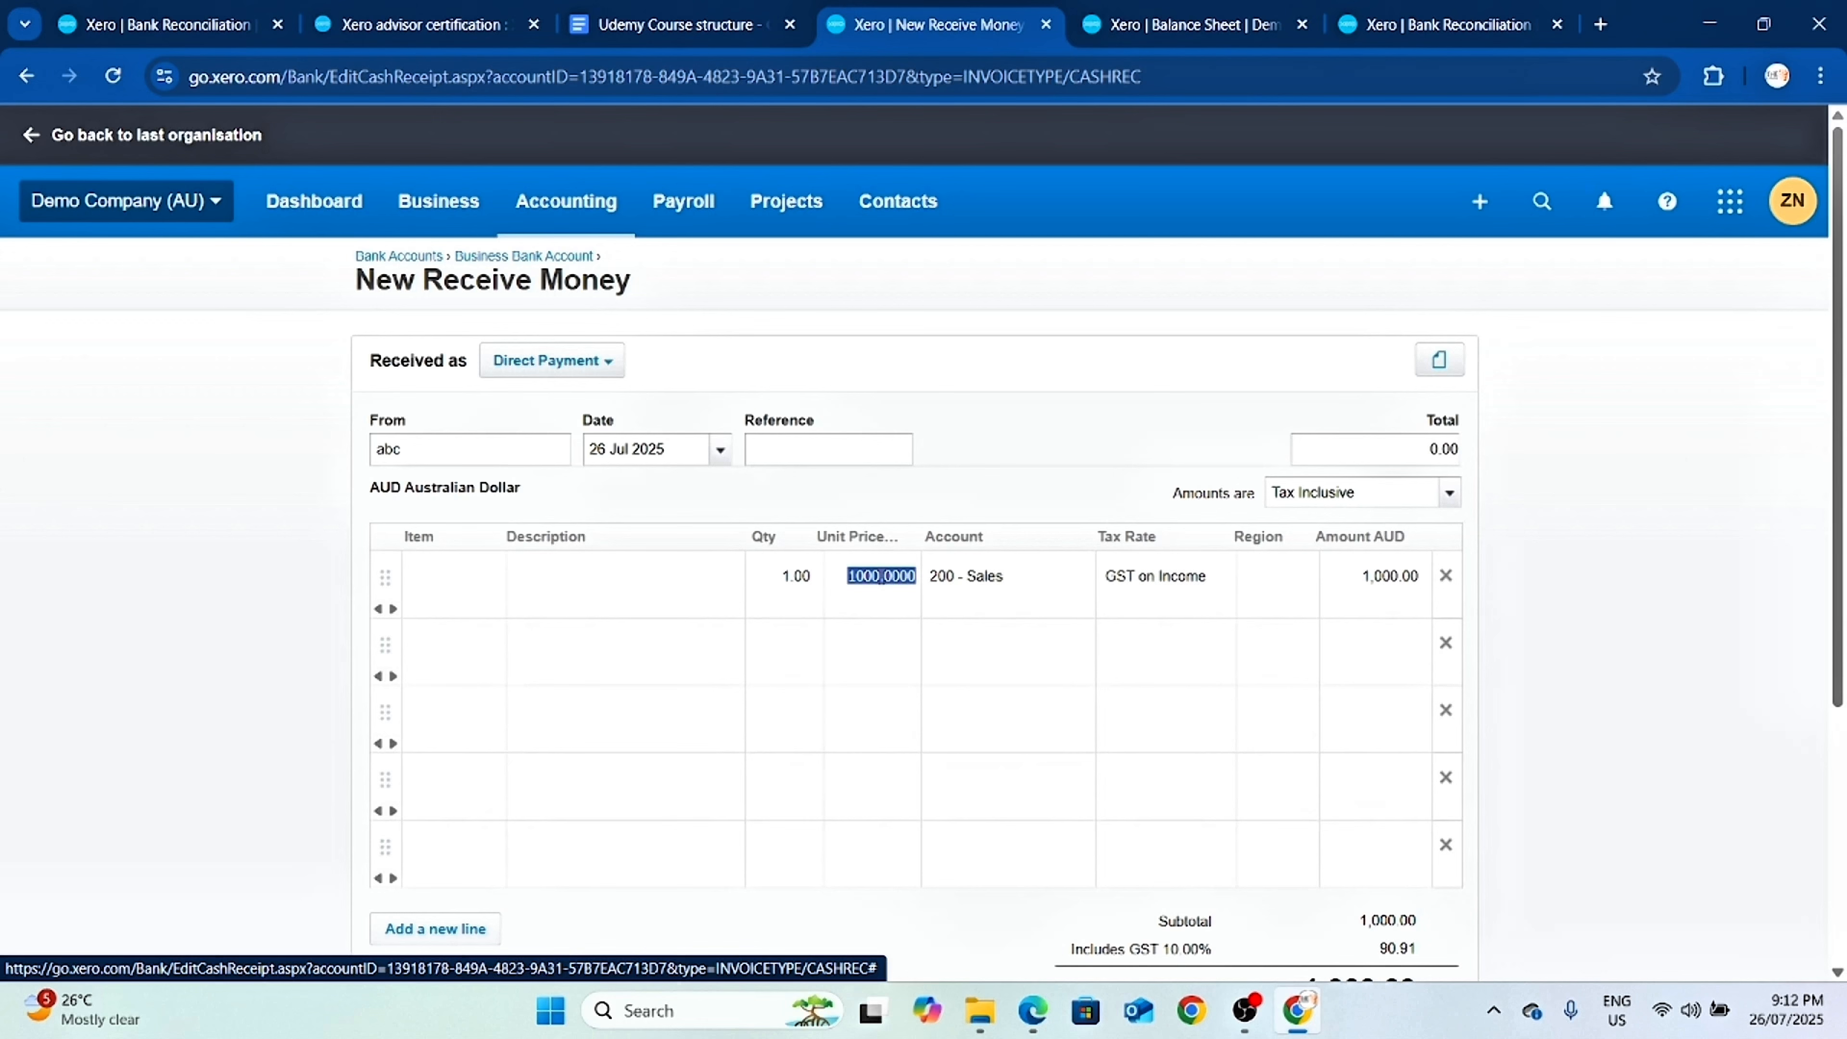
left_click(796, 577)
type("10")
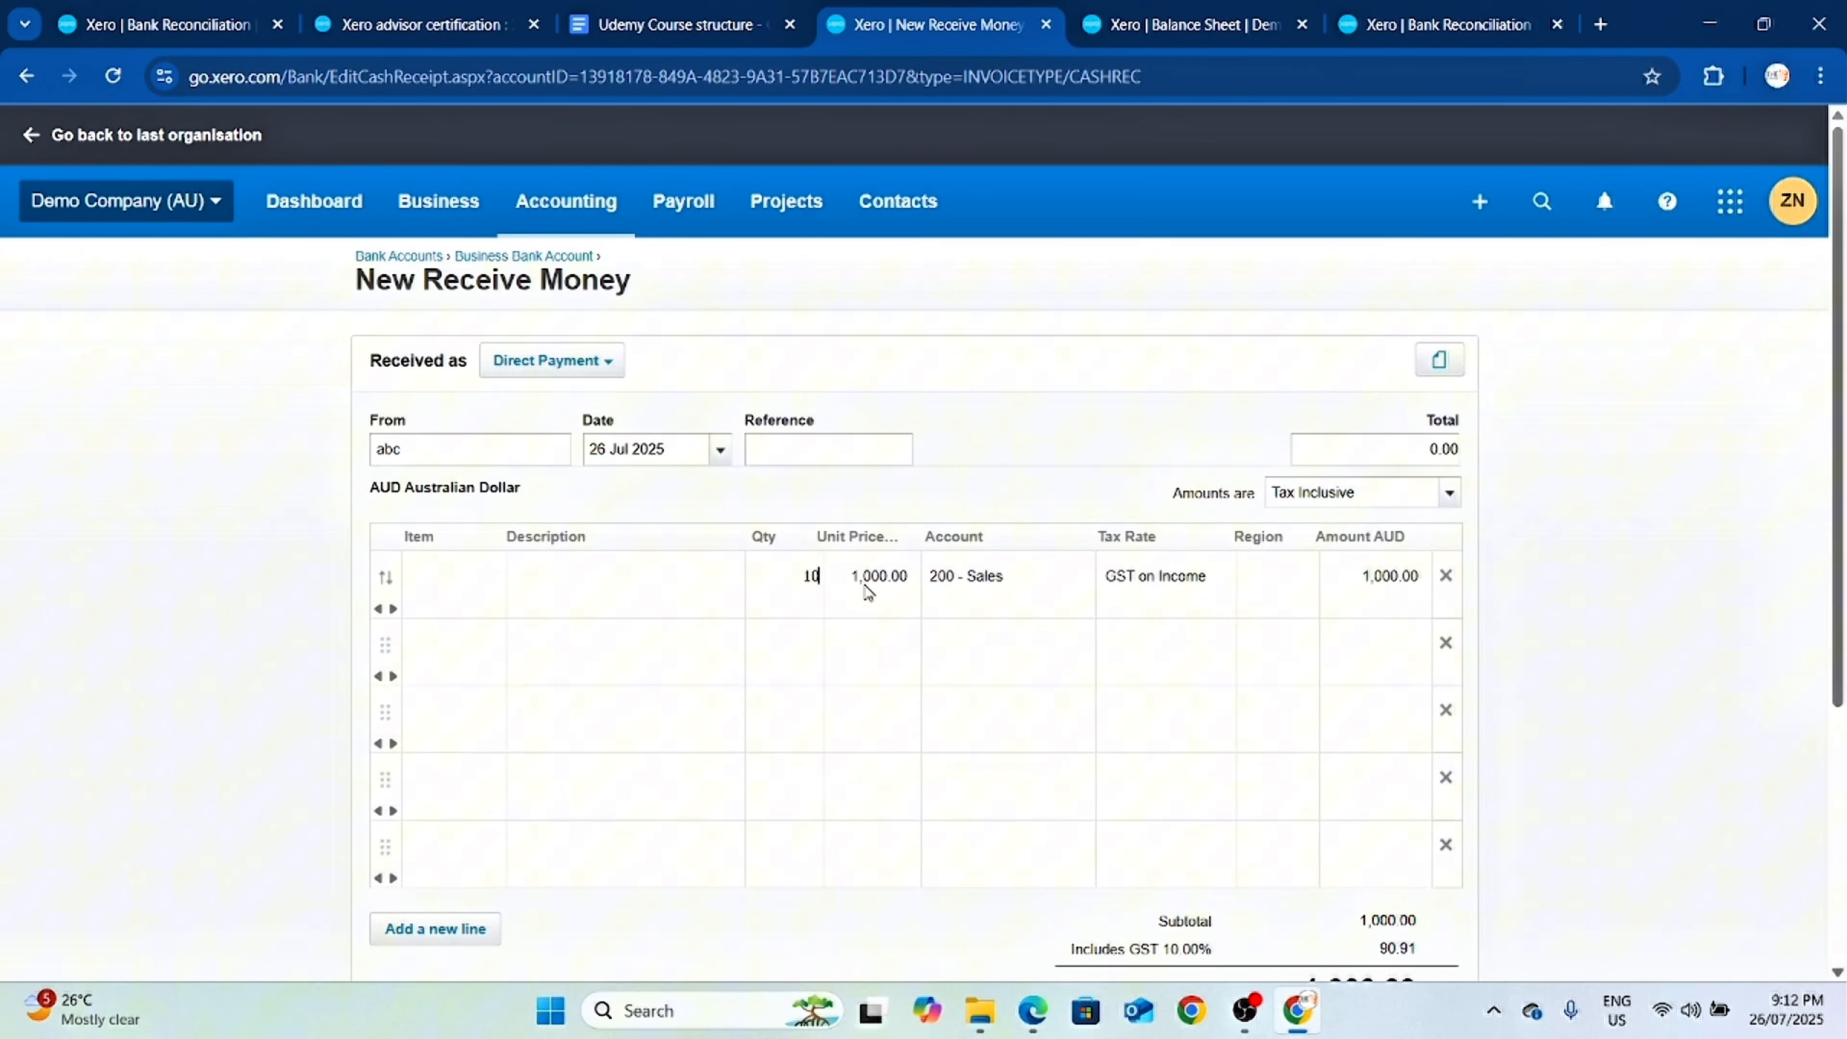
left_click(866, 582)
scroll(988, 720, "down", 5)
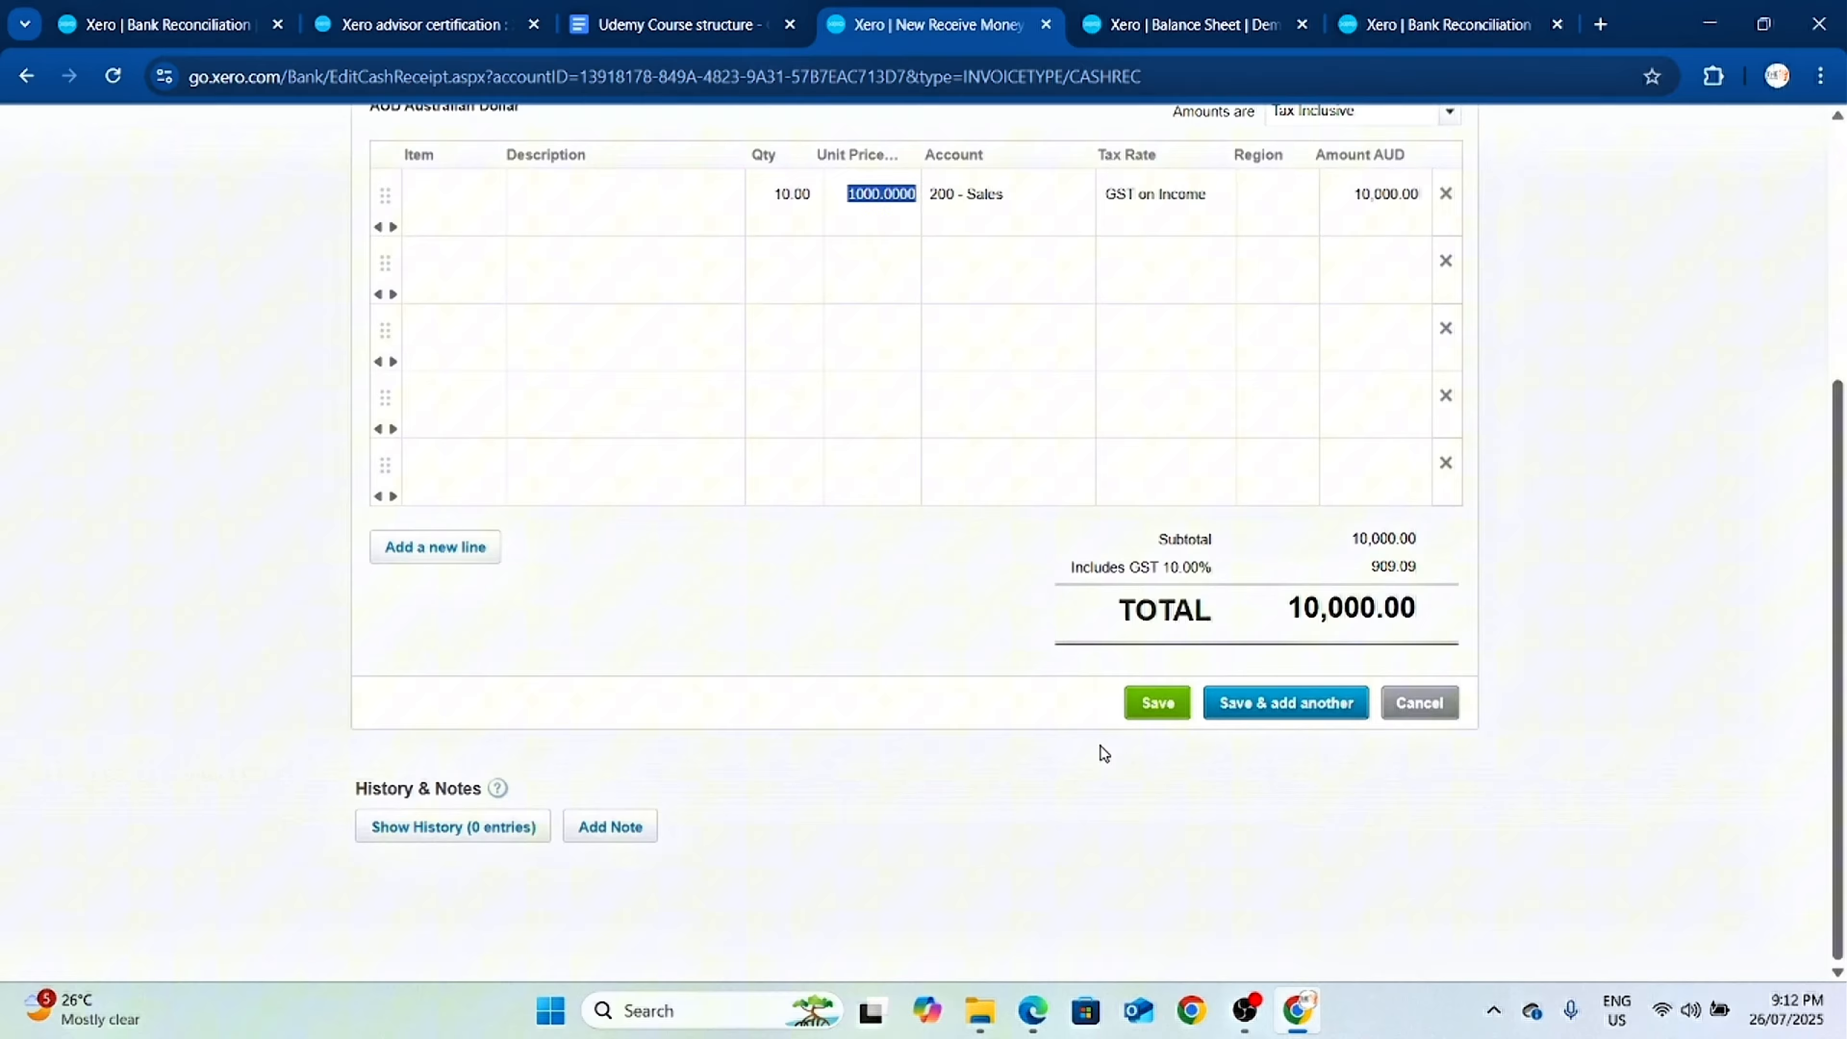
scroll(1099, 745, "up", 5)
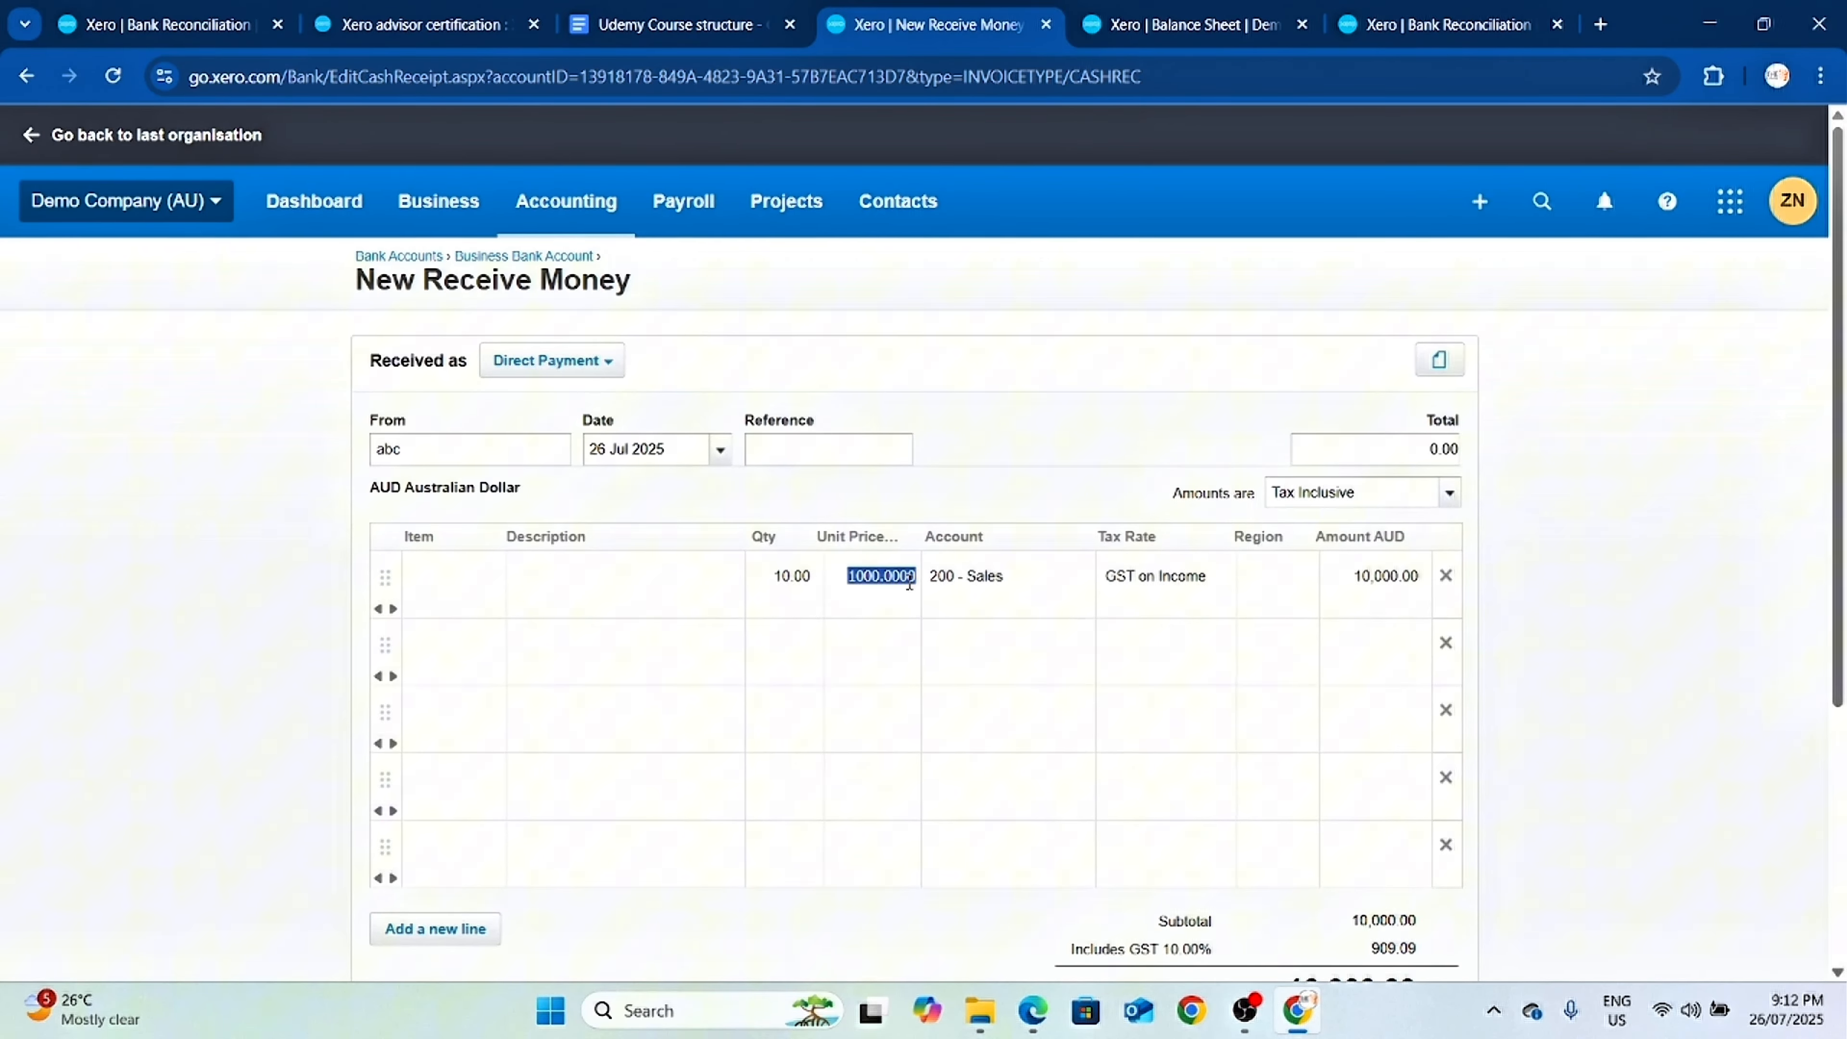
type("2,00")
type("0")
key("Tab")
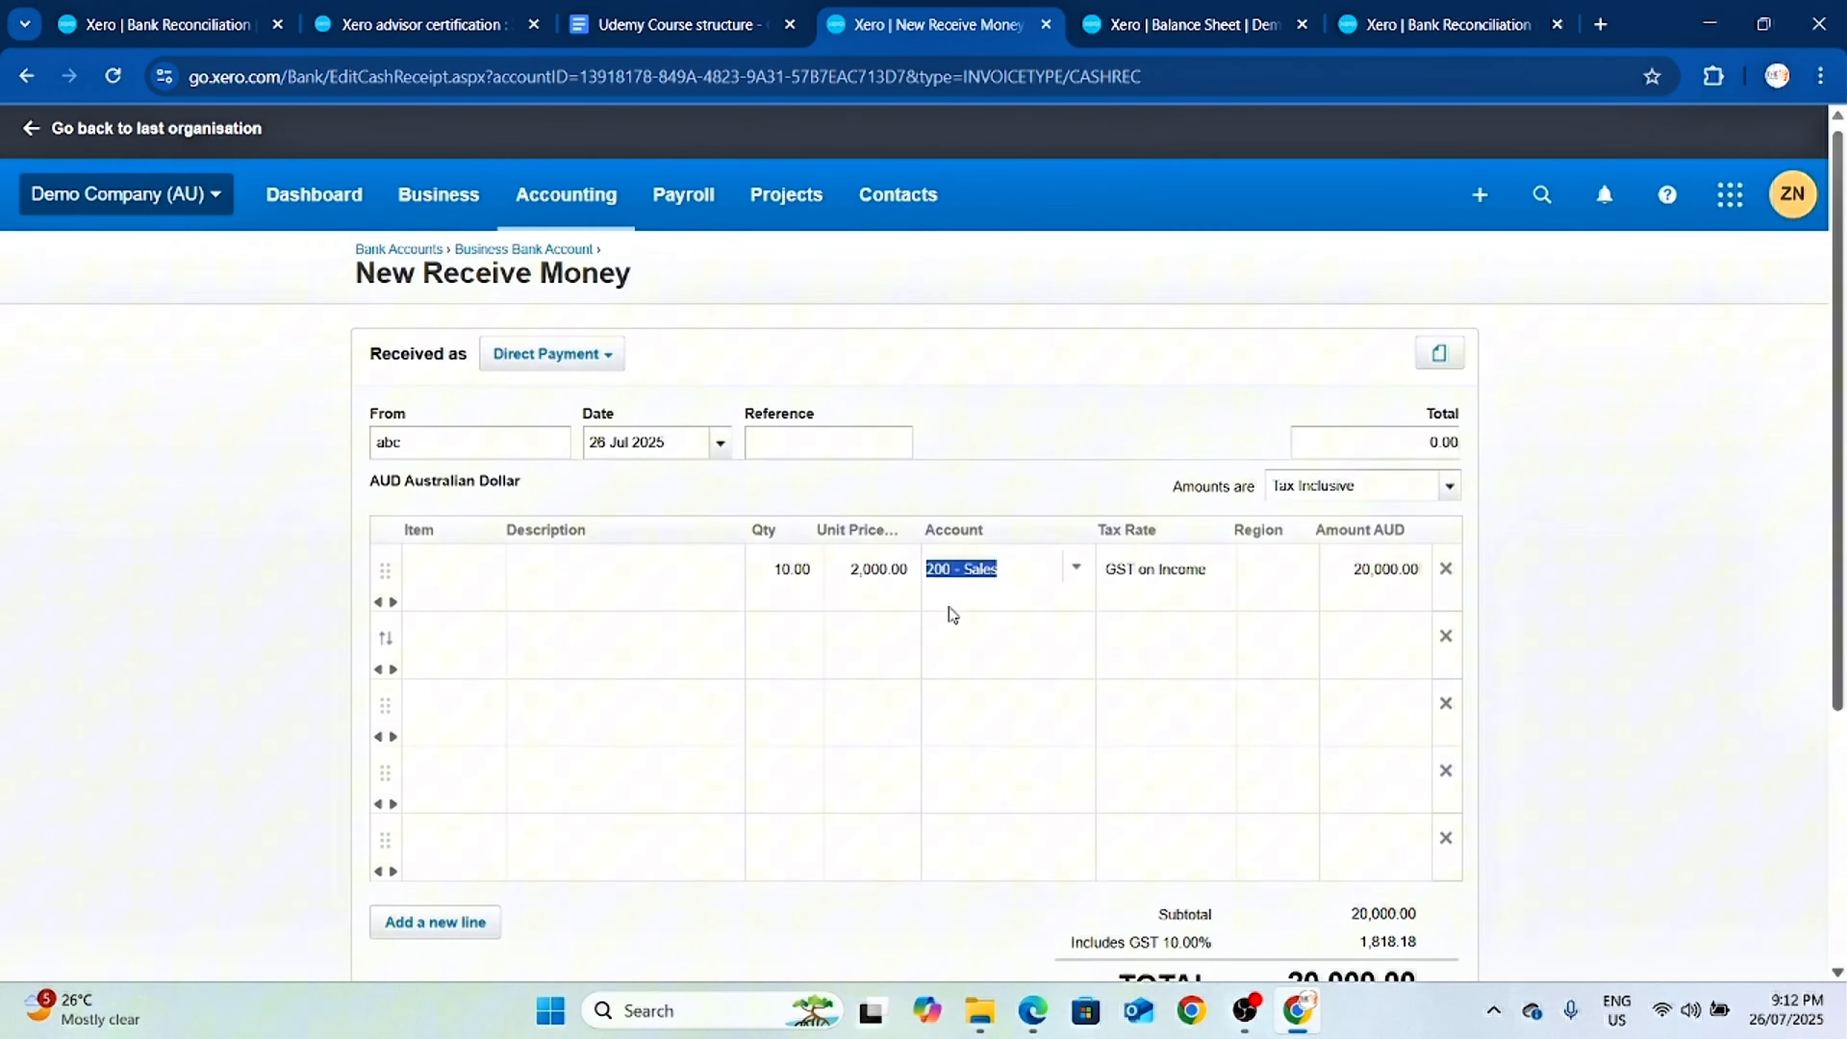
Check the receive money details and total, and save the transaction to the Business Bank Account.
scroll(1249, 680, "down", 5)
scroll(1028, 673, "up", 5)
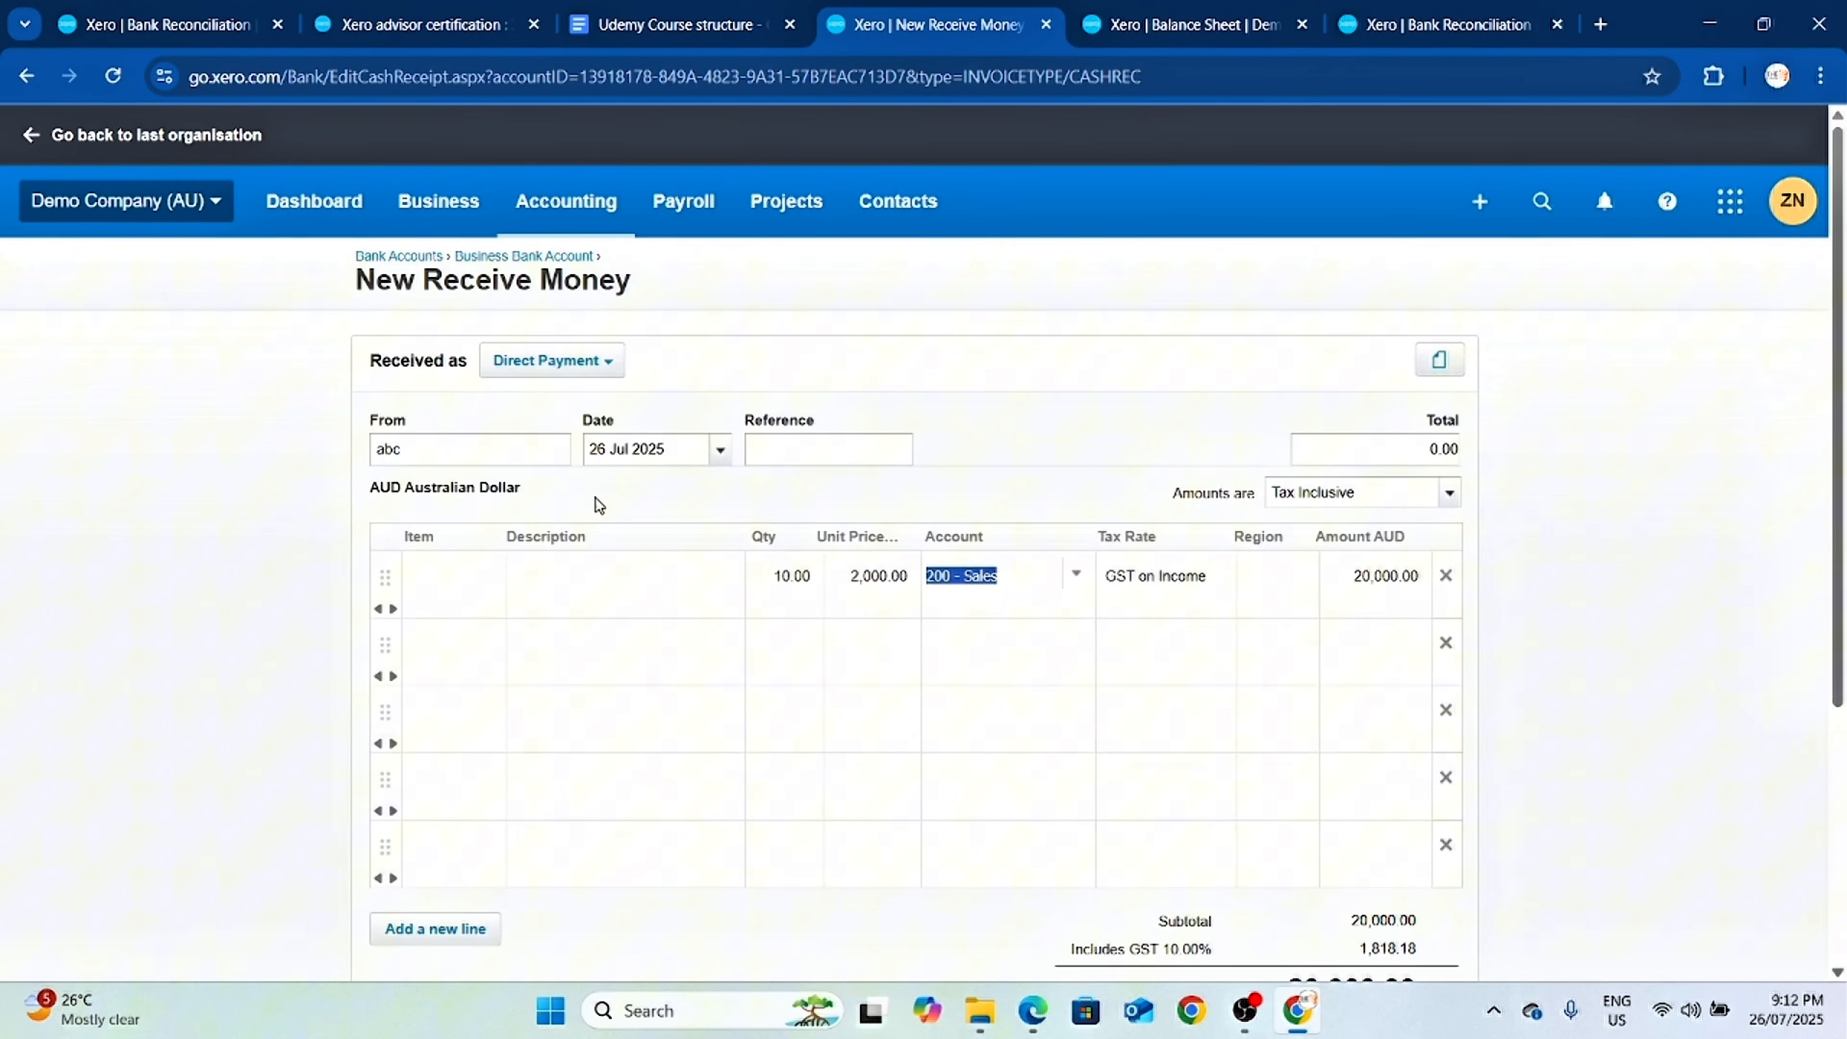
scroll(953, 553, "down", 5)
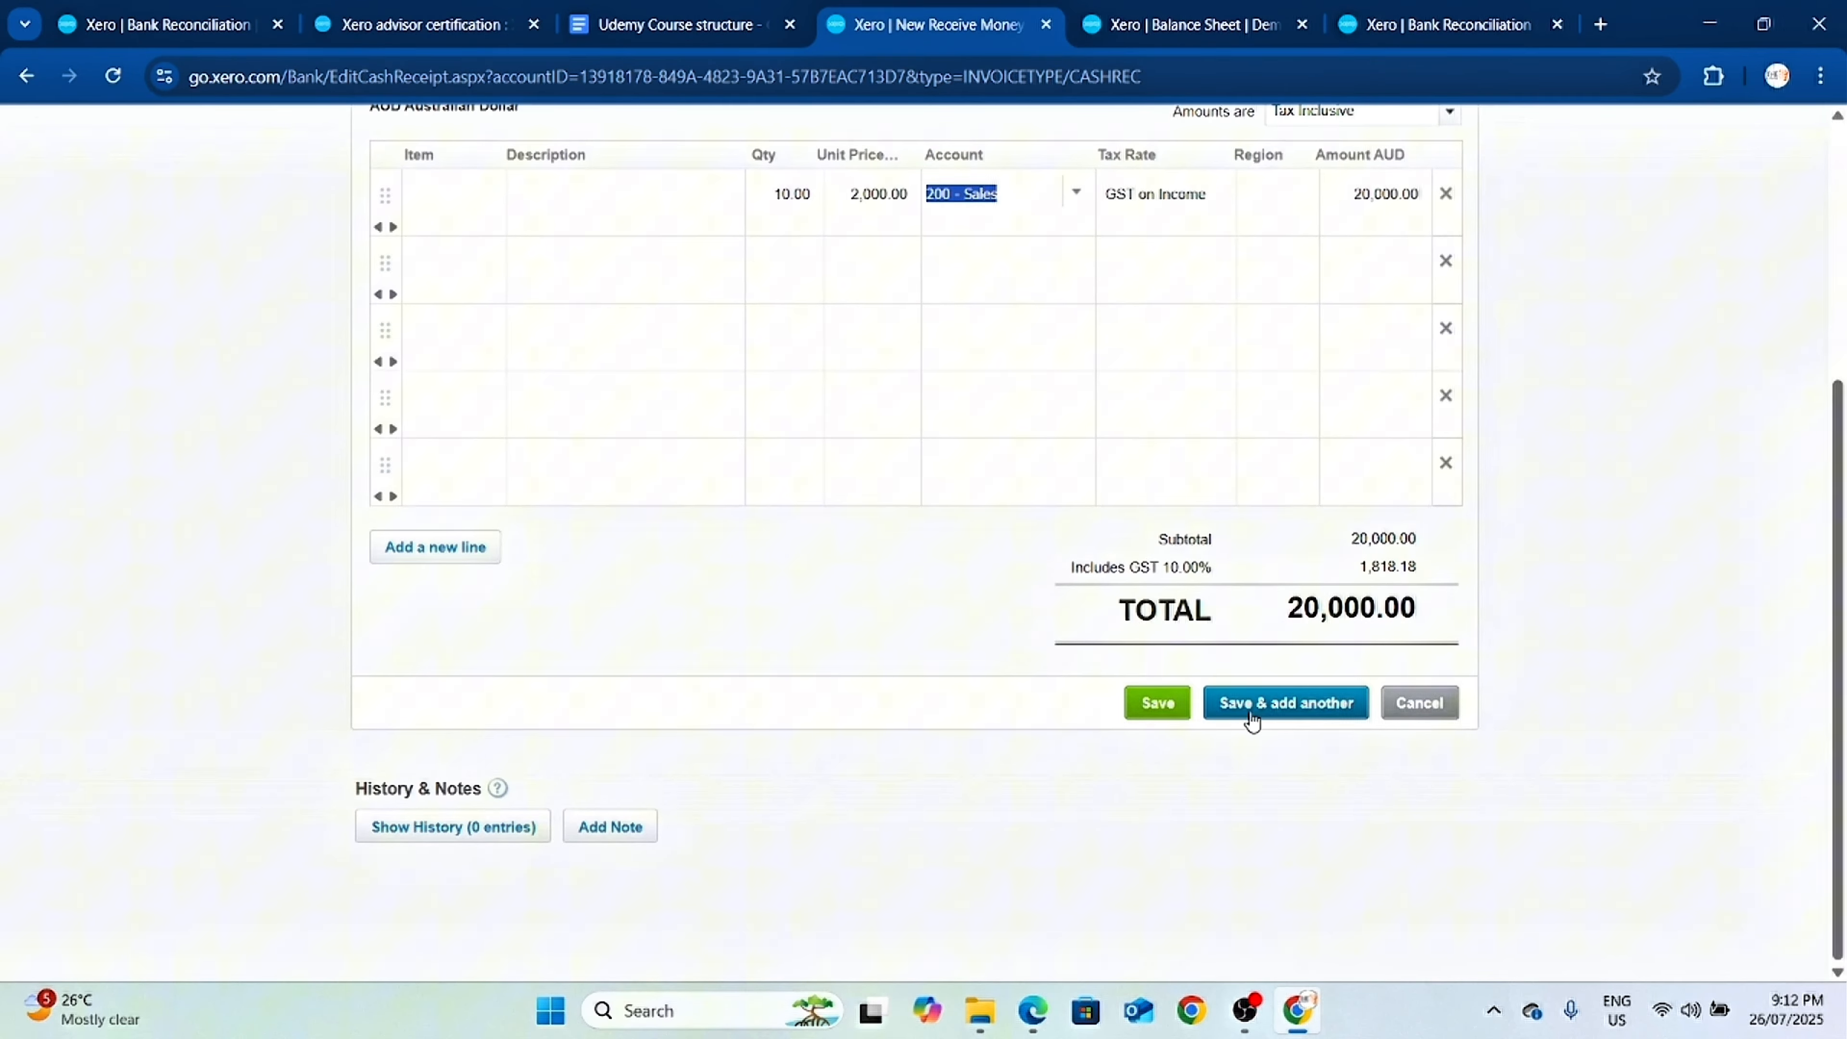
scroll(1236, 724, "up", 5)
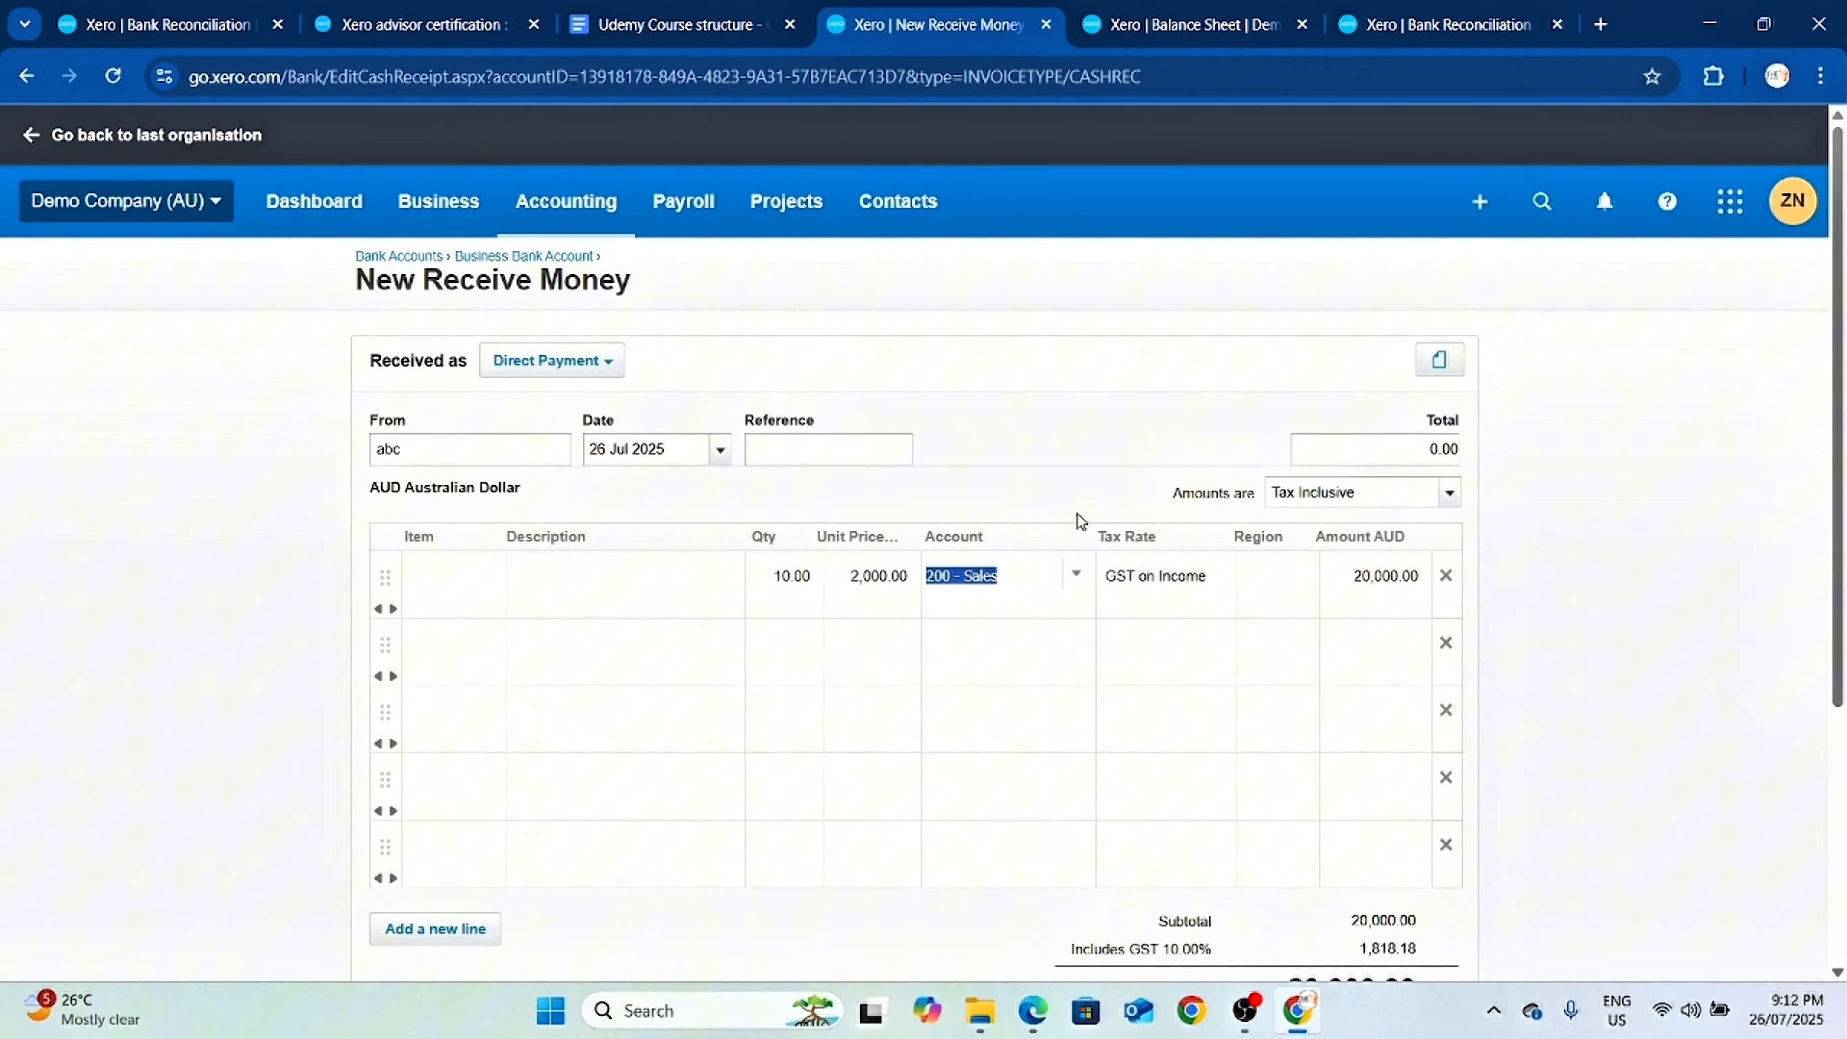
scroll(1284, 715, "down", 5)
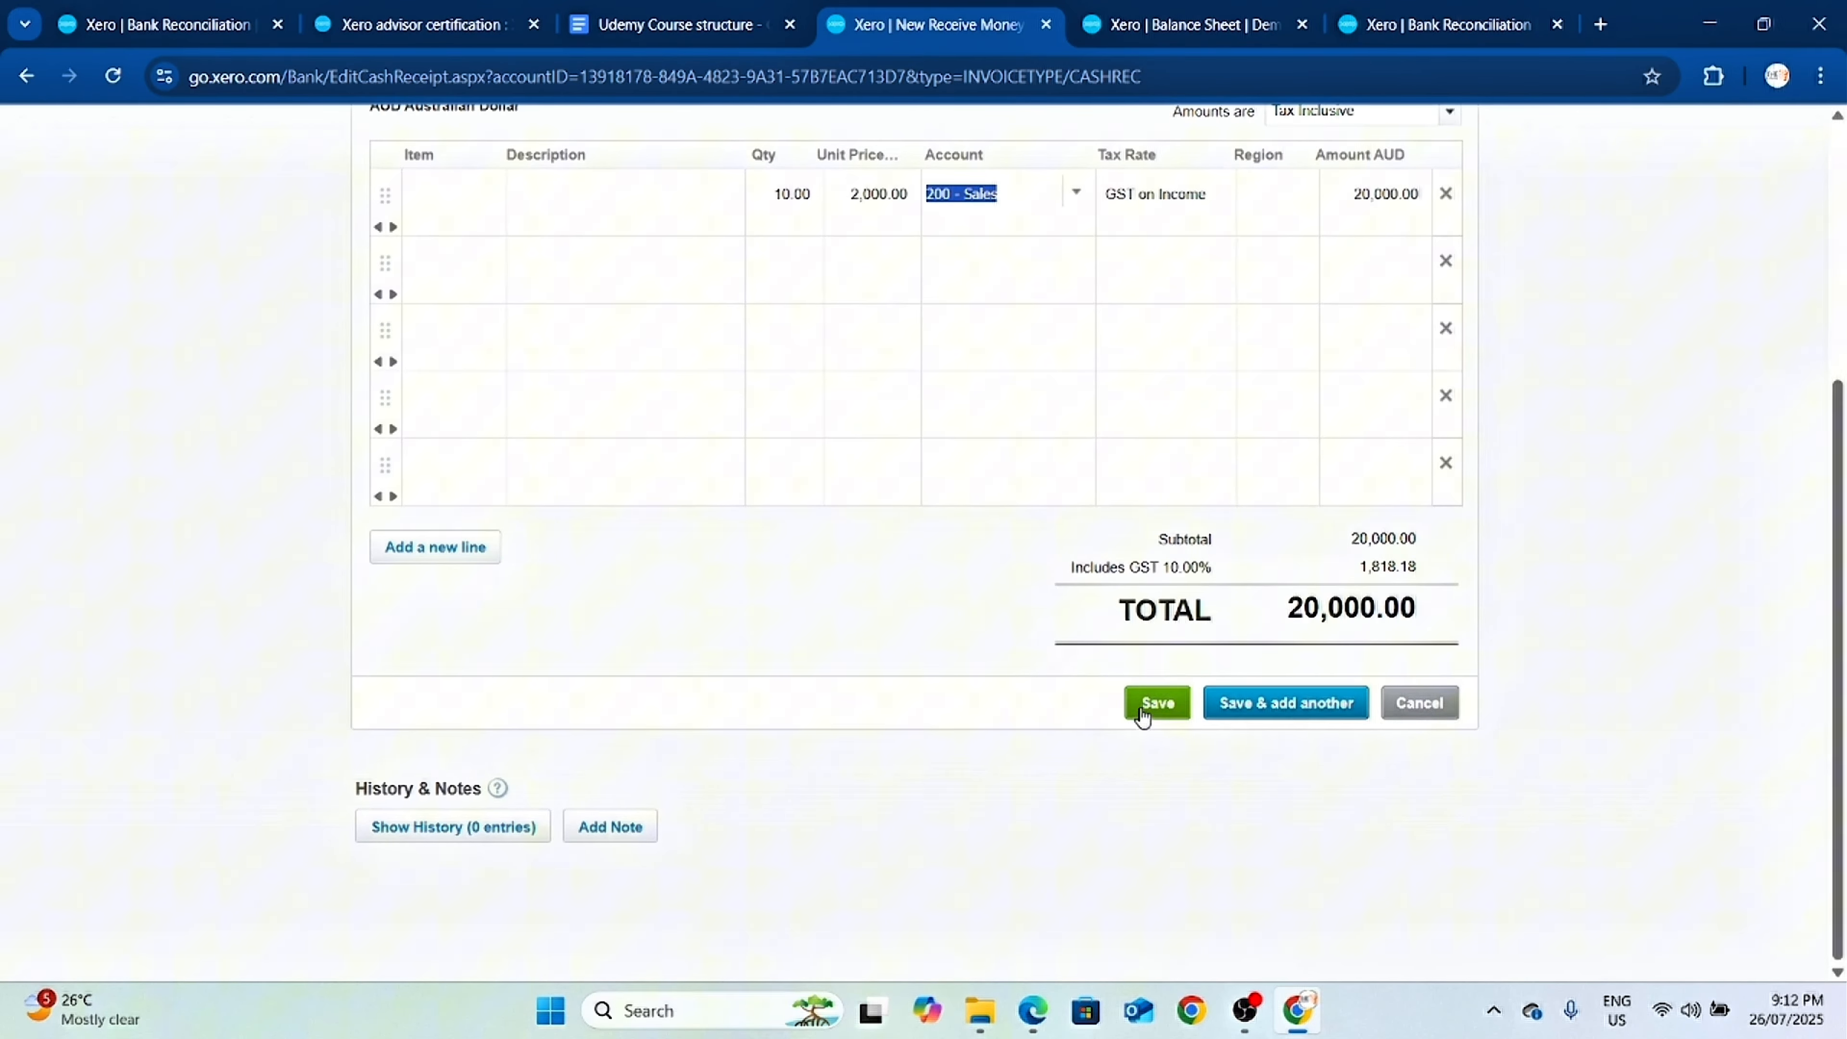
left_click(1162, 702)
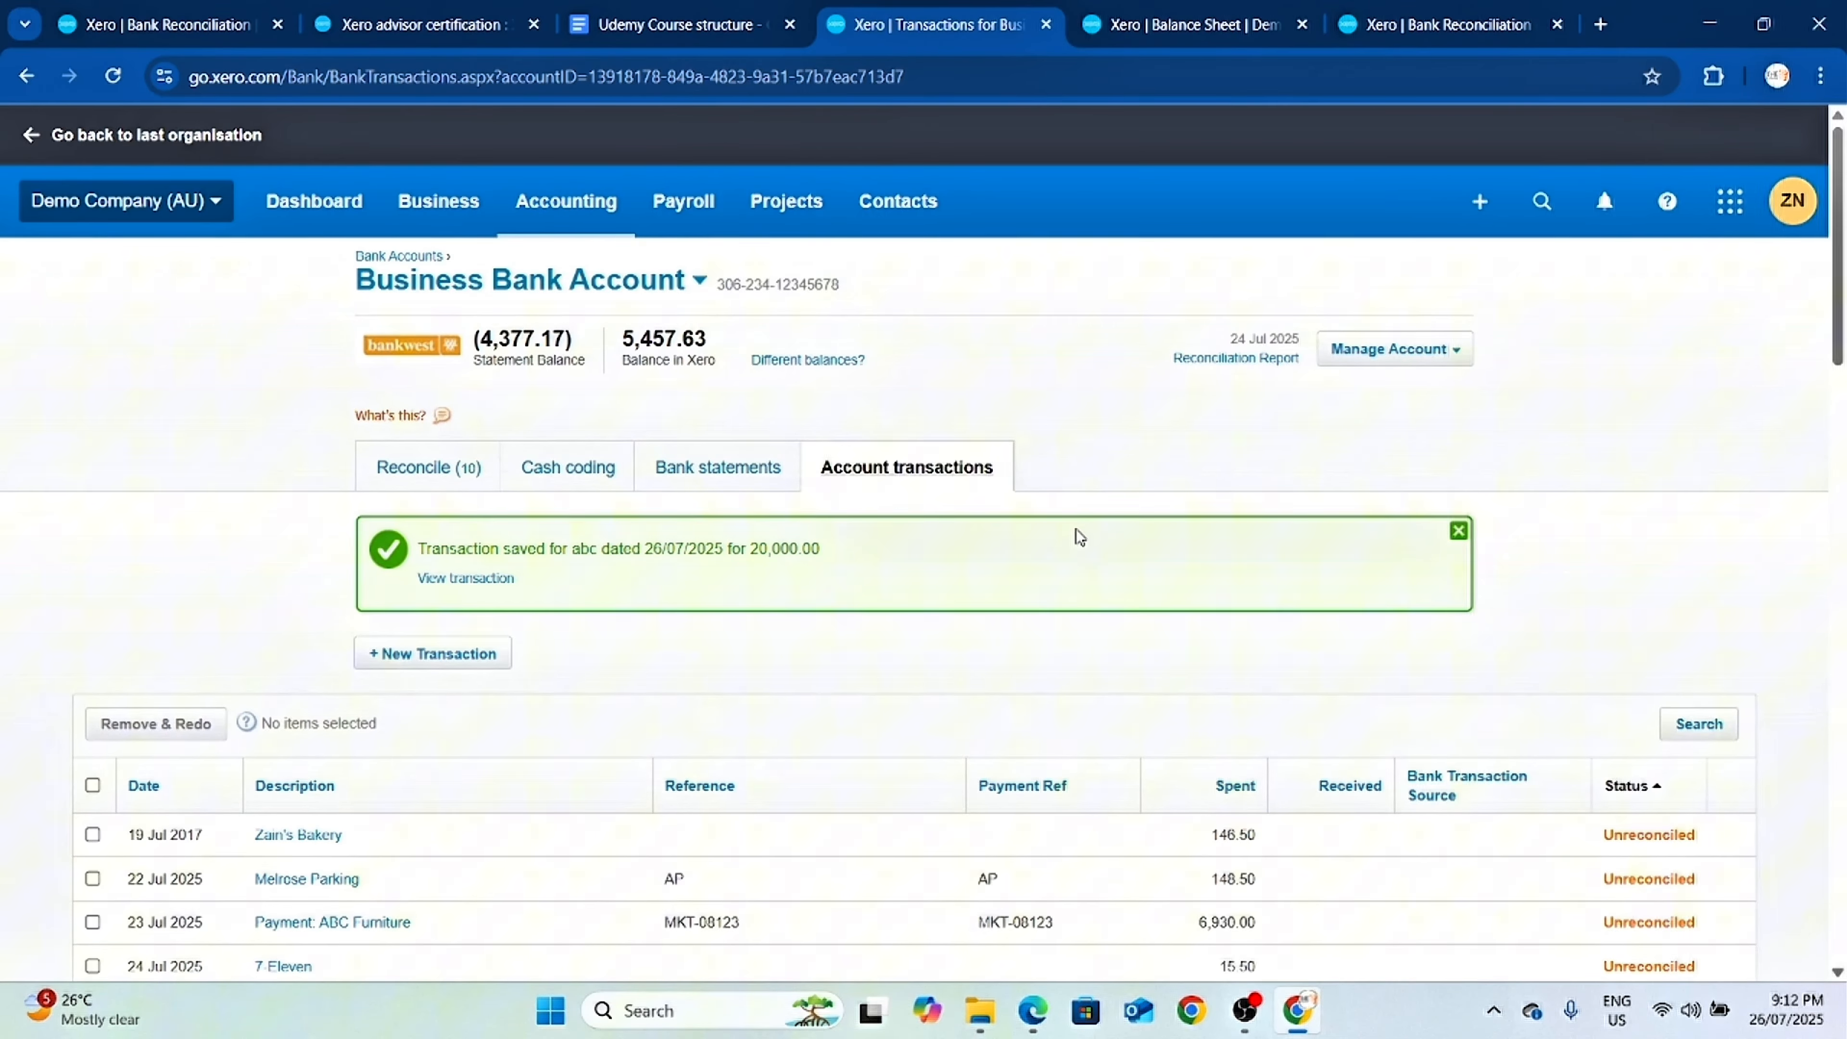
scroll(590, 570, "down", 2)
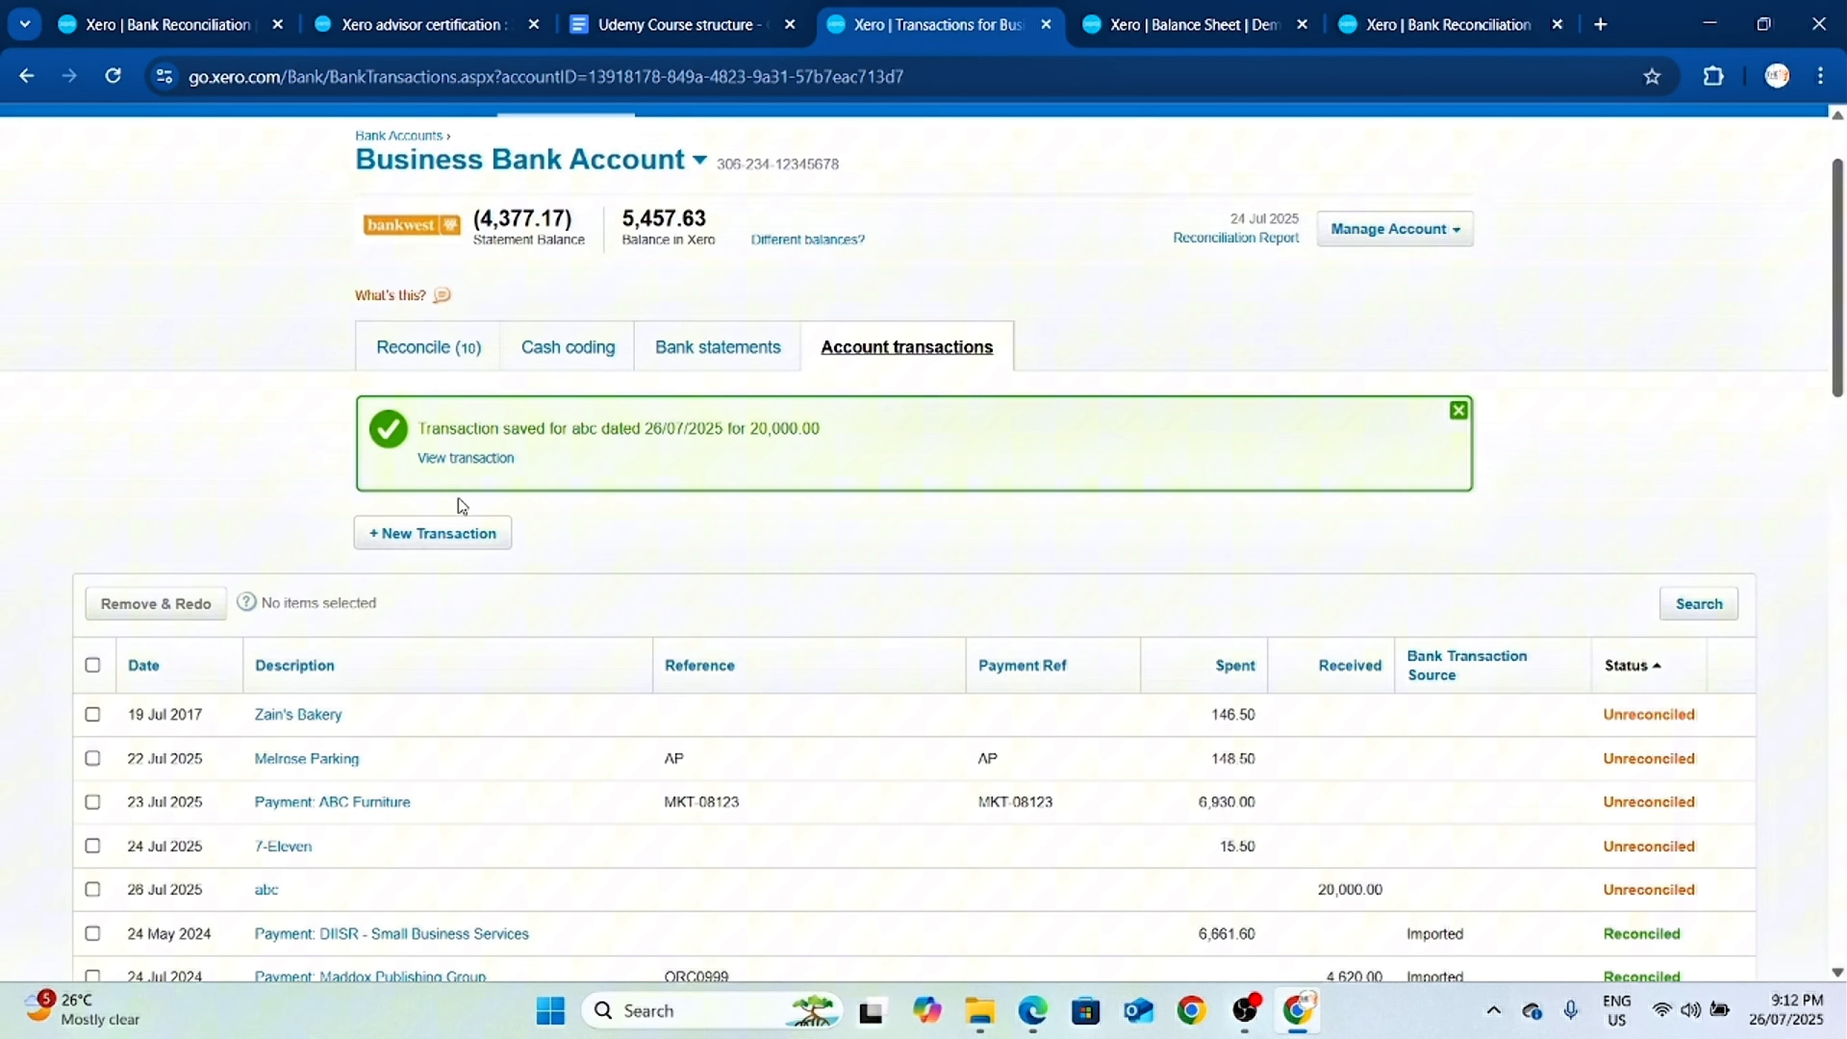
Update the balance sheet report and examine the Business Bank Account, GST and current year earnings balances.
left_click(1256, 30)
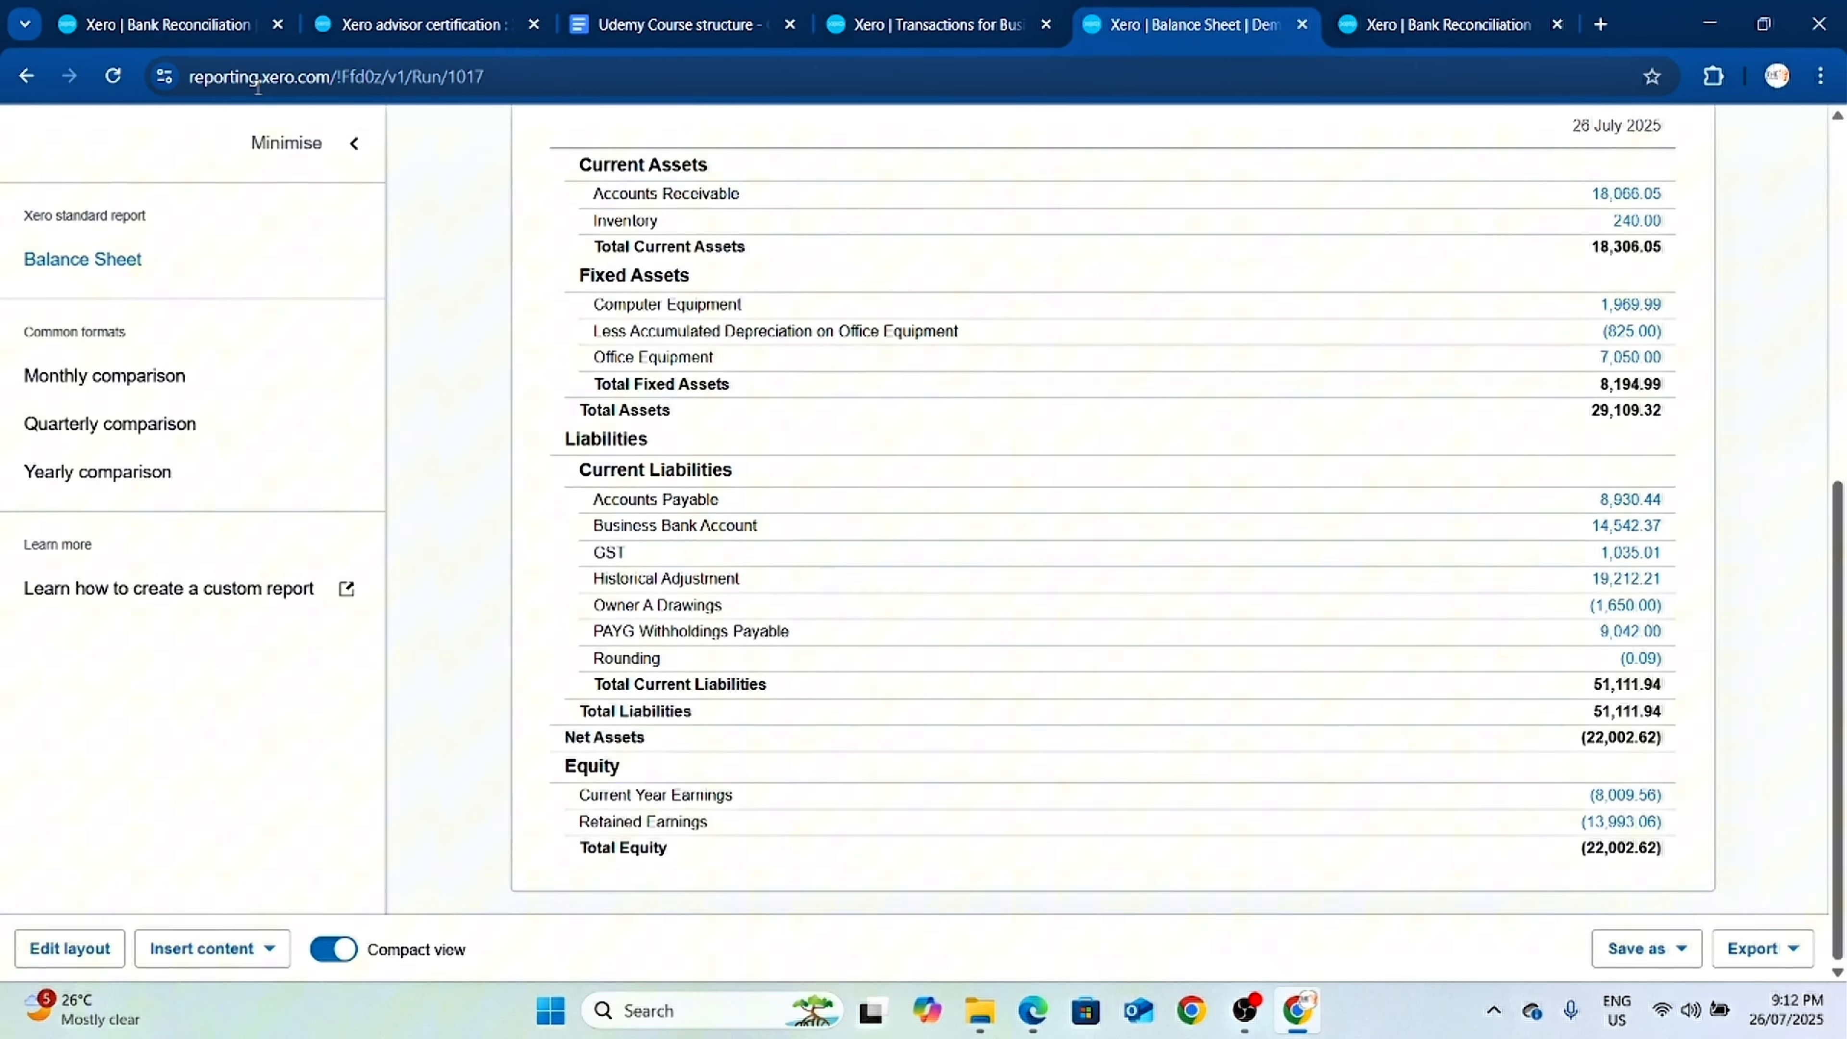
scroll(1471, 420, "up", 5)
left_click(1654, 408)
scroll(1391, 474, "down", 2)
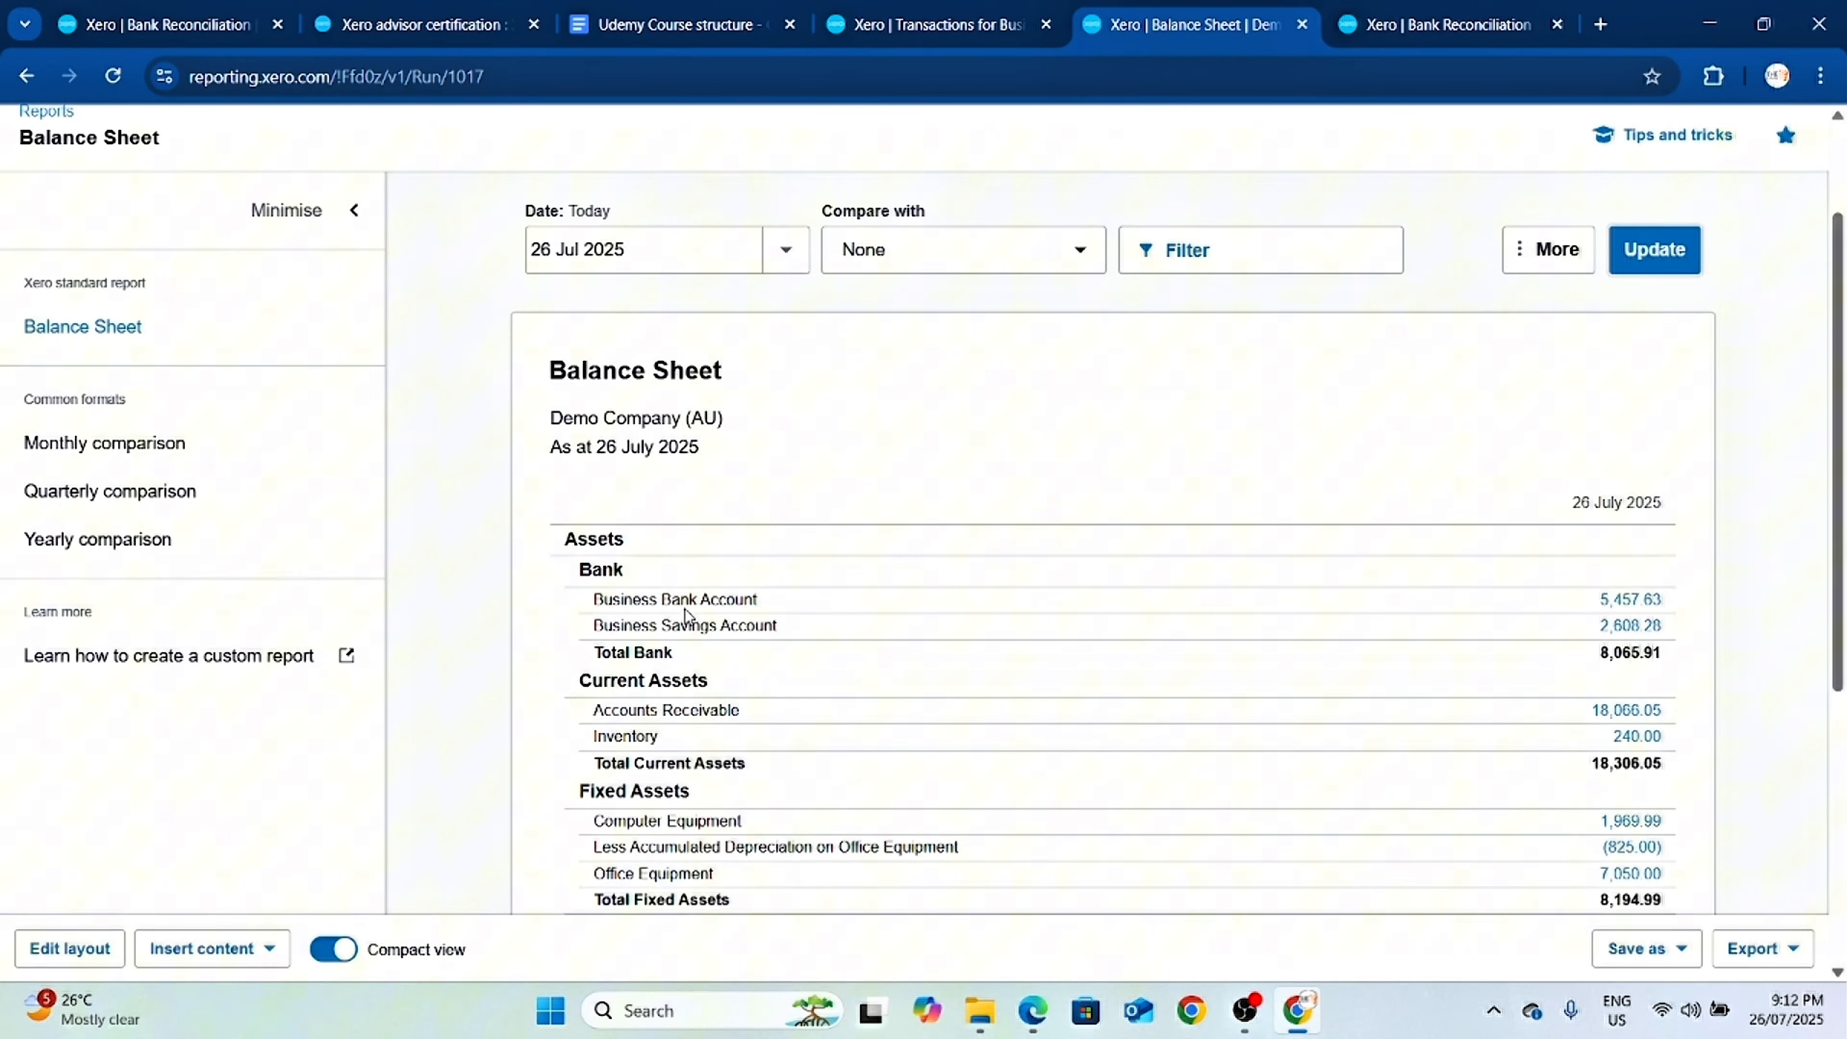
scroll(1595, 605, "down", 6)
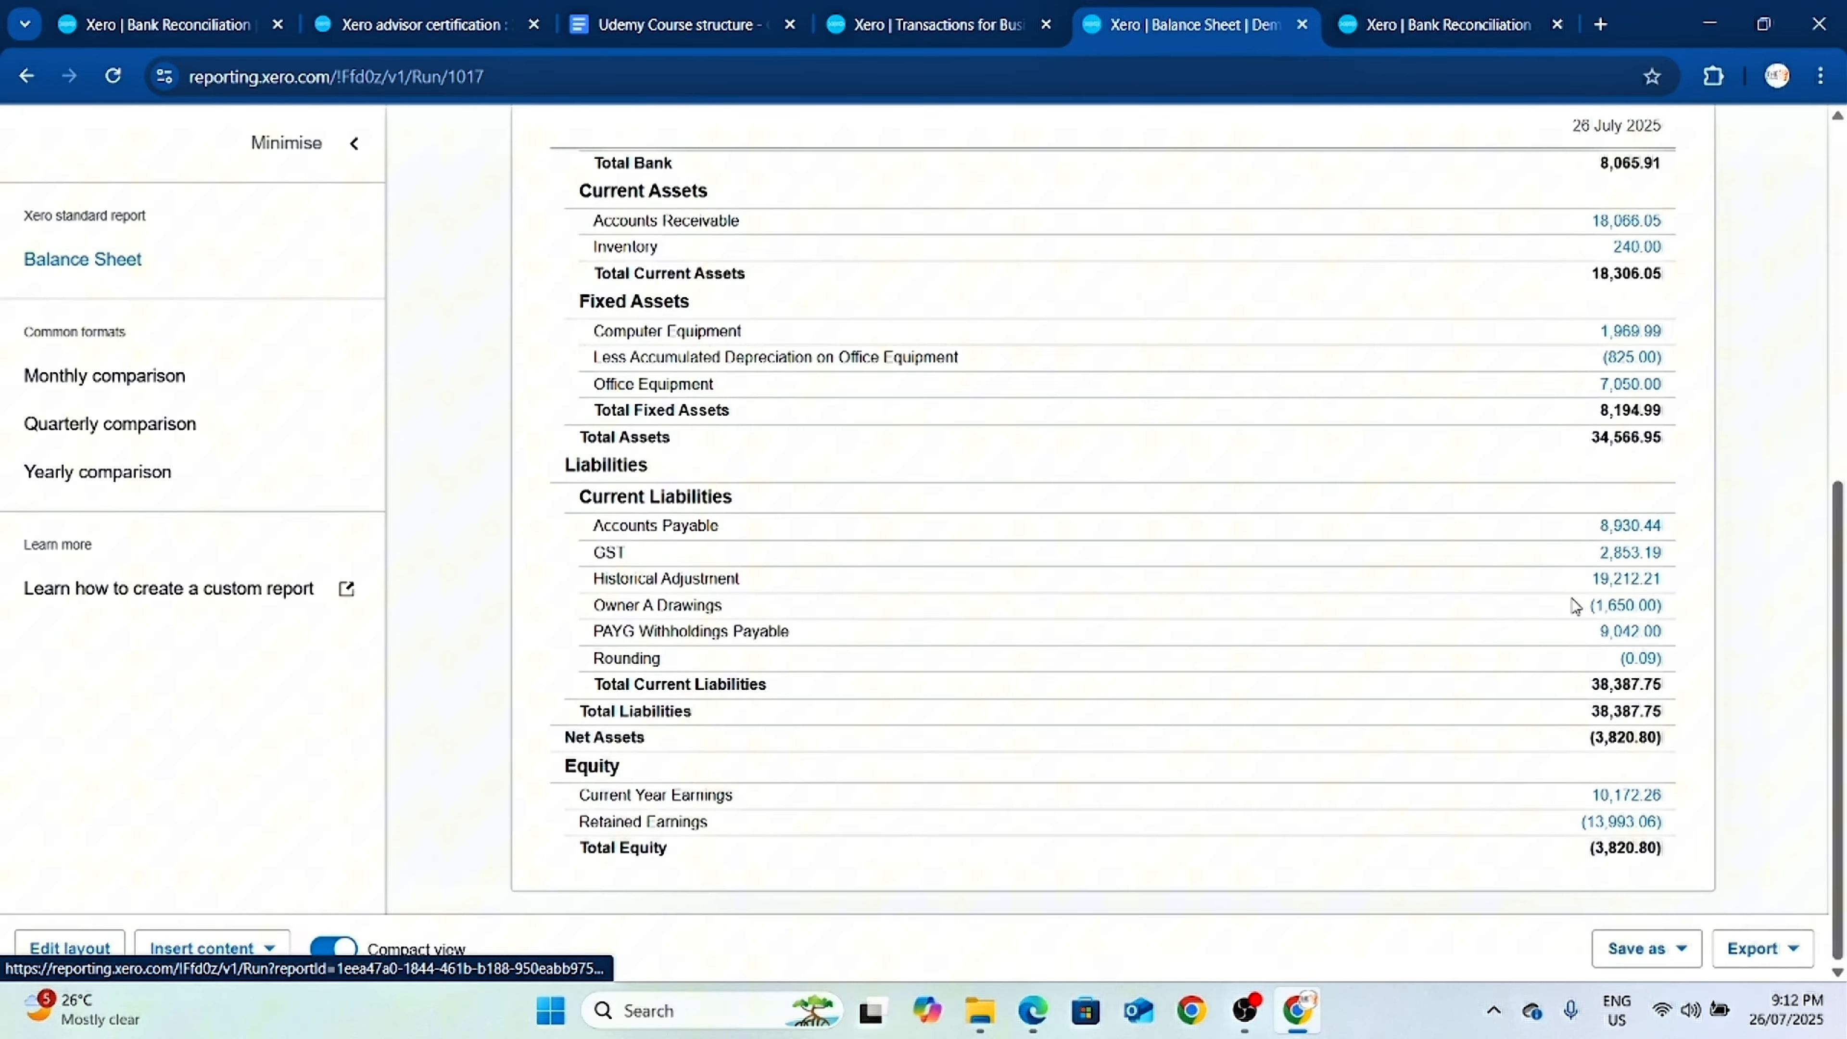
scroll(1550, 582, "up", 8)
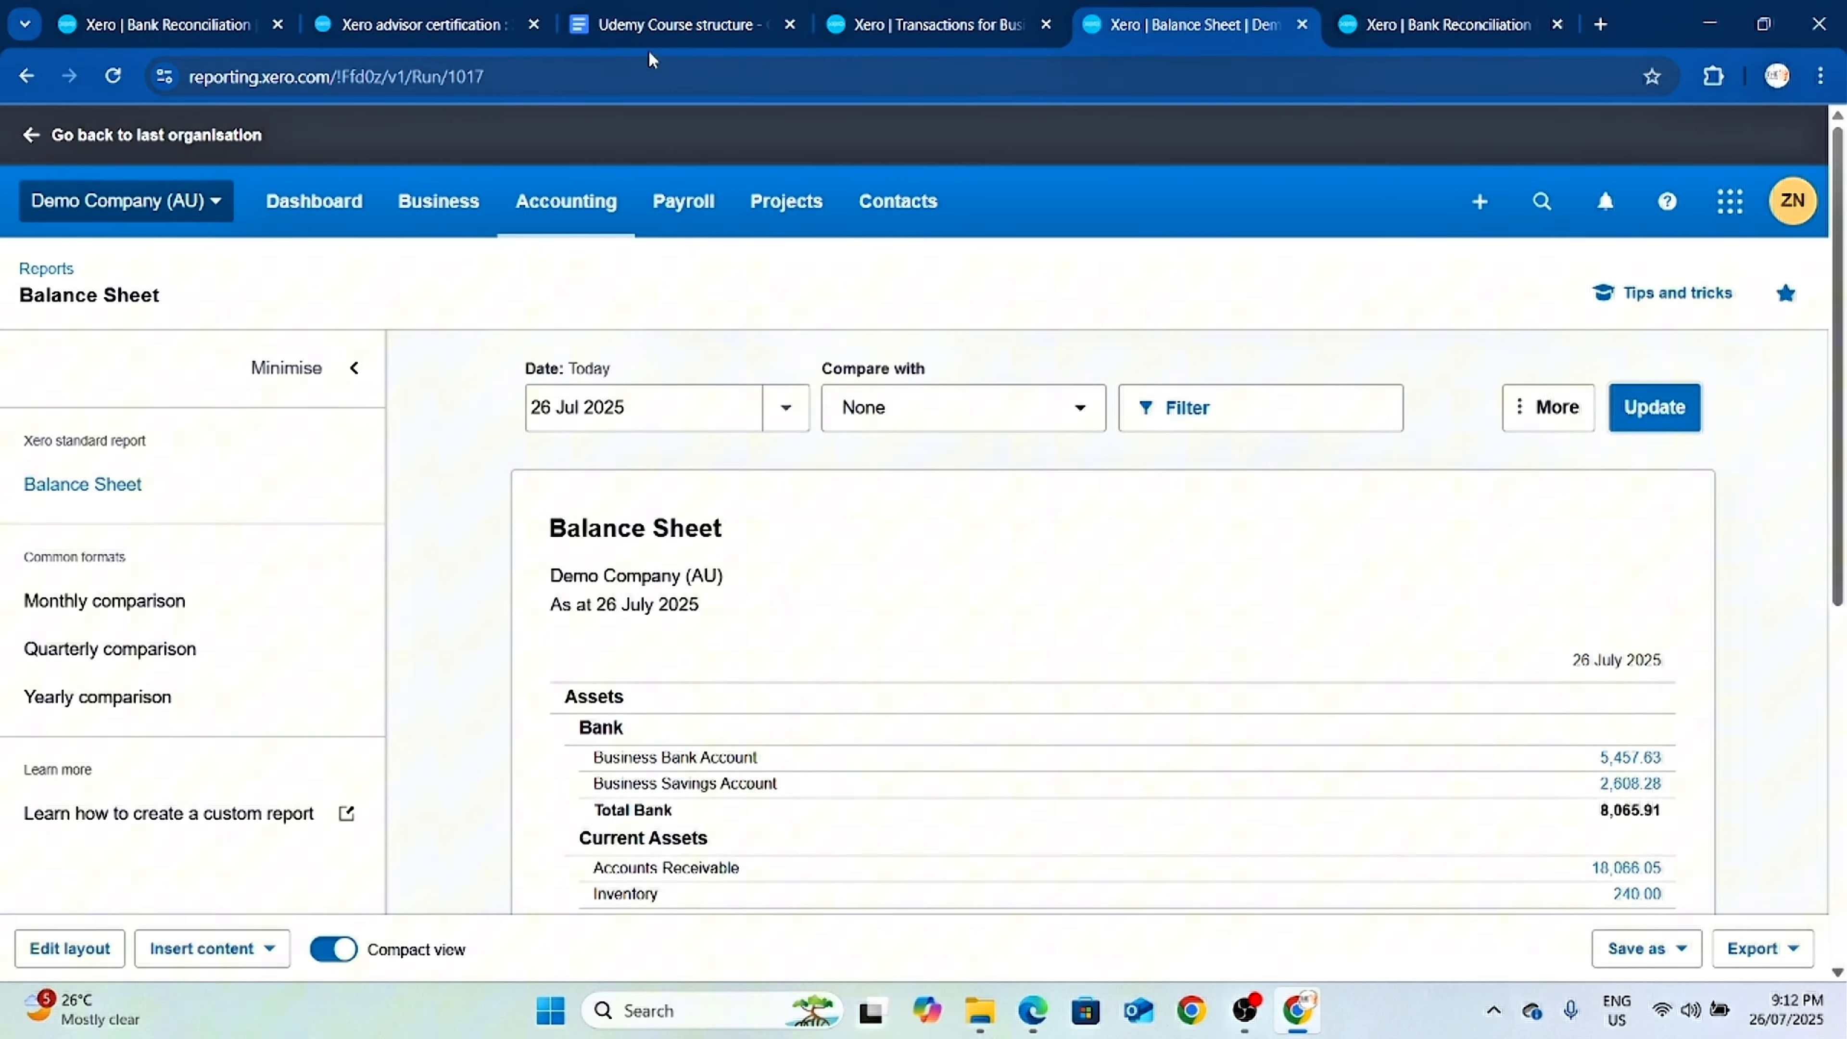
Start a new spend money transaction for the Business Bank Account and set the existing contact abc as payee.
left_click(195, 28)
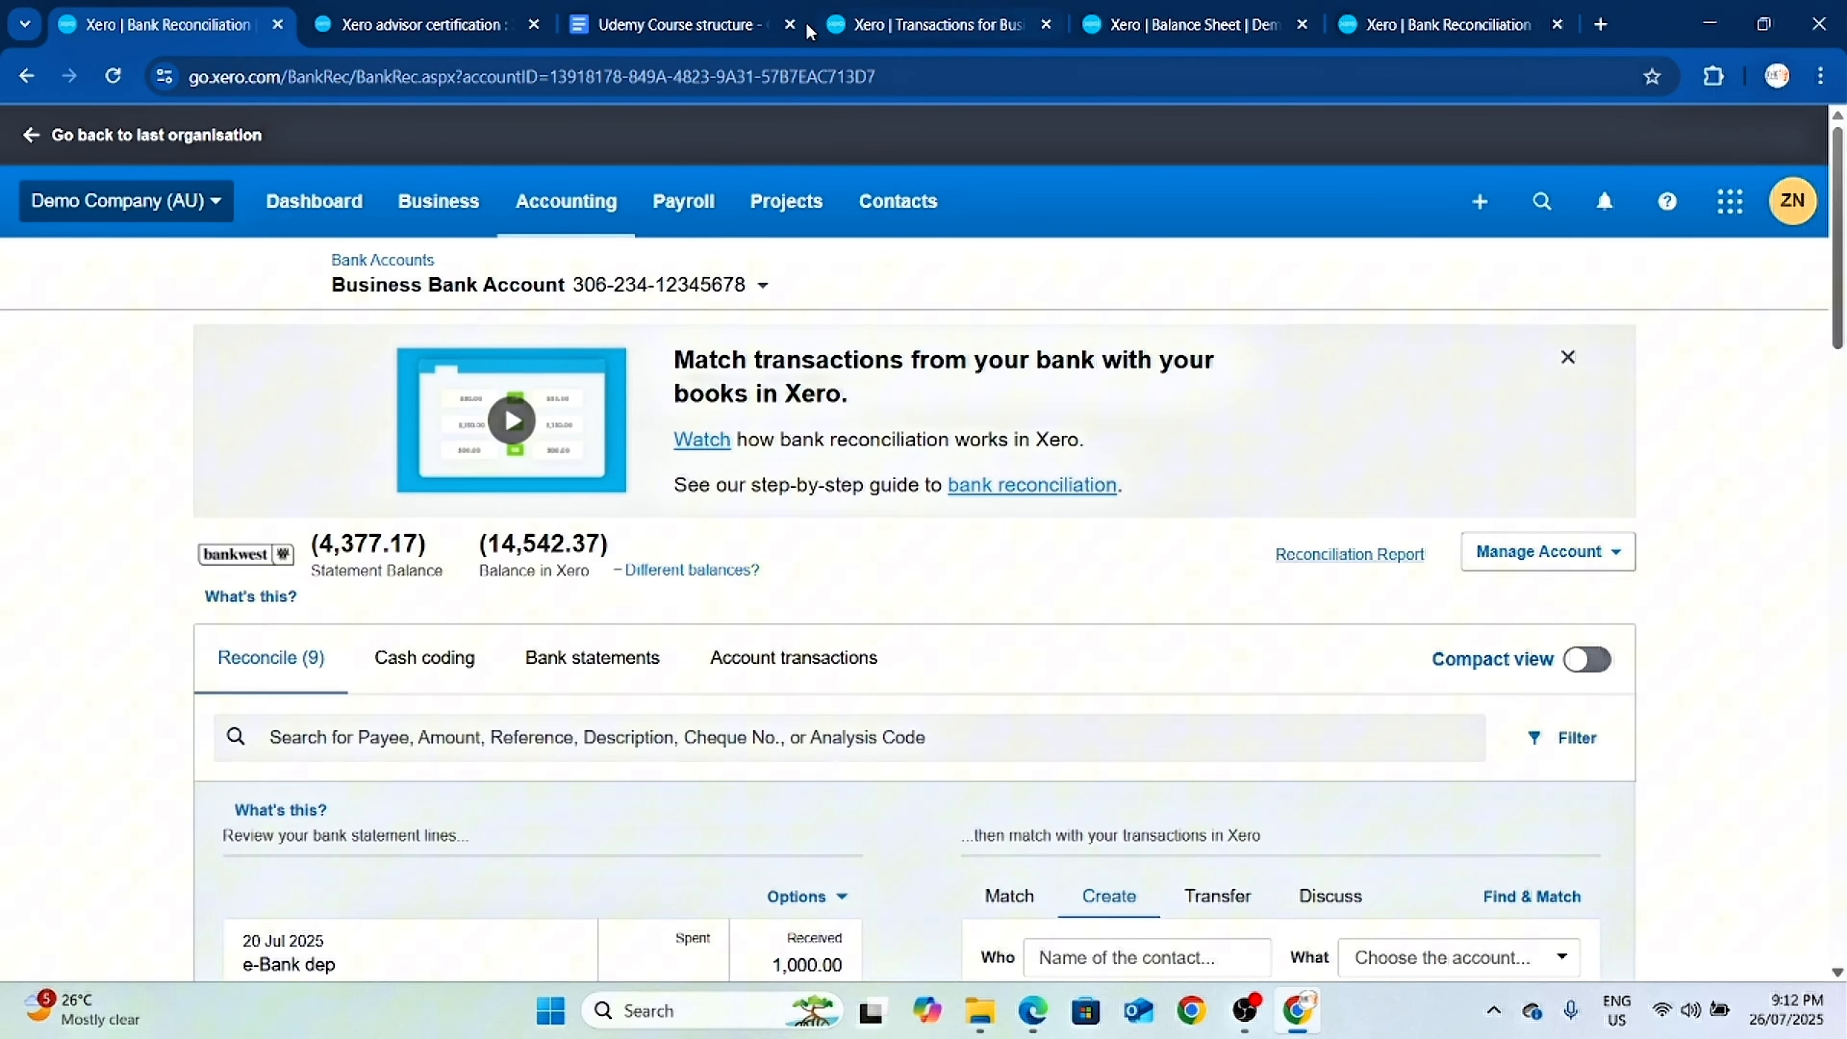
left_click(947, 26)
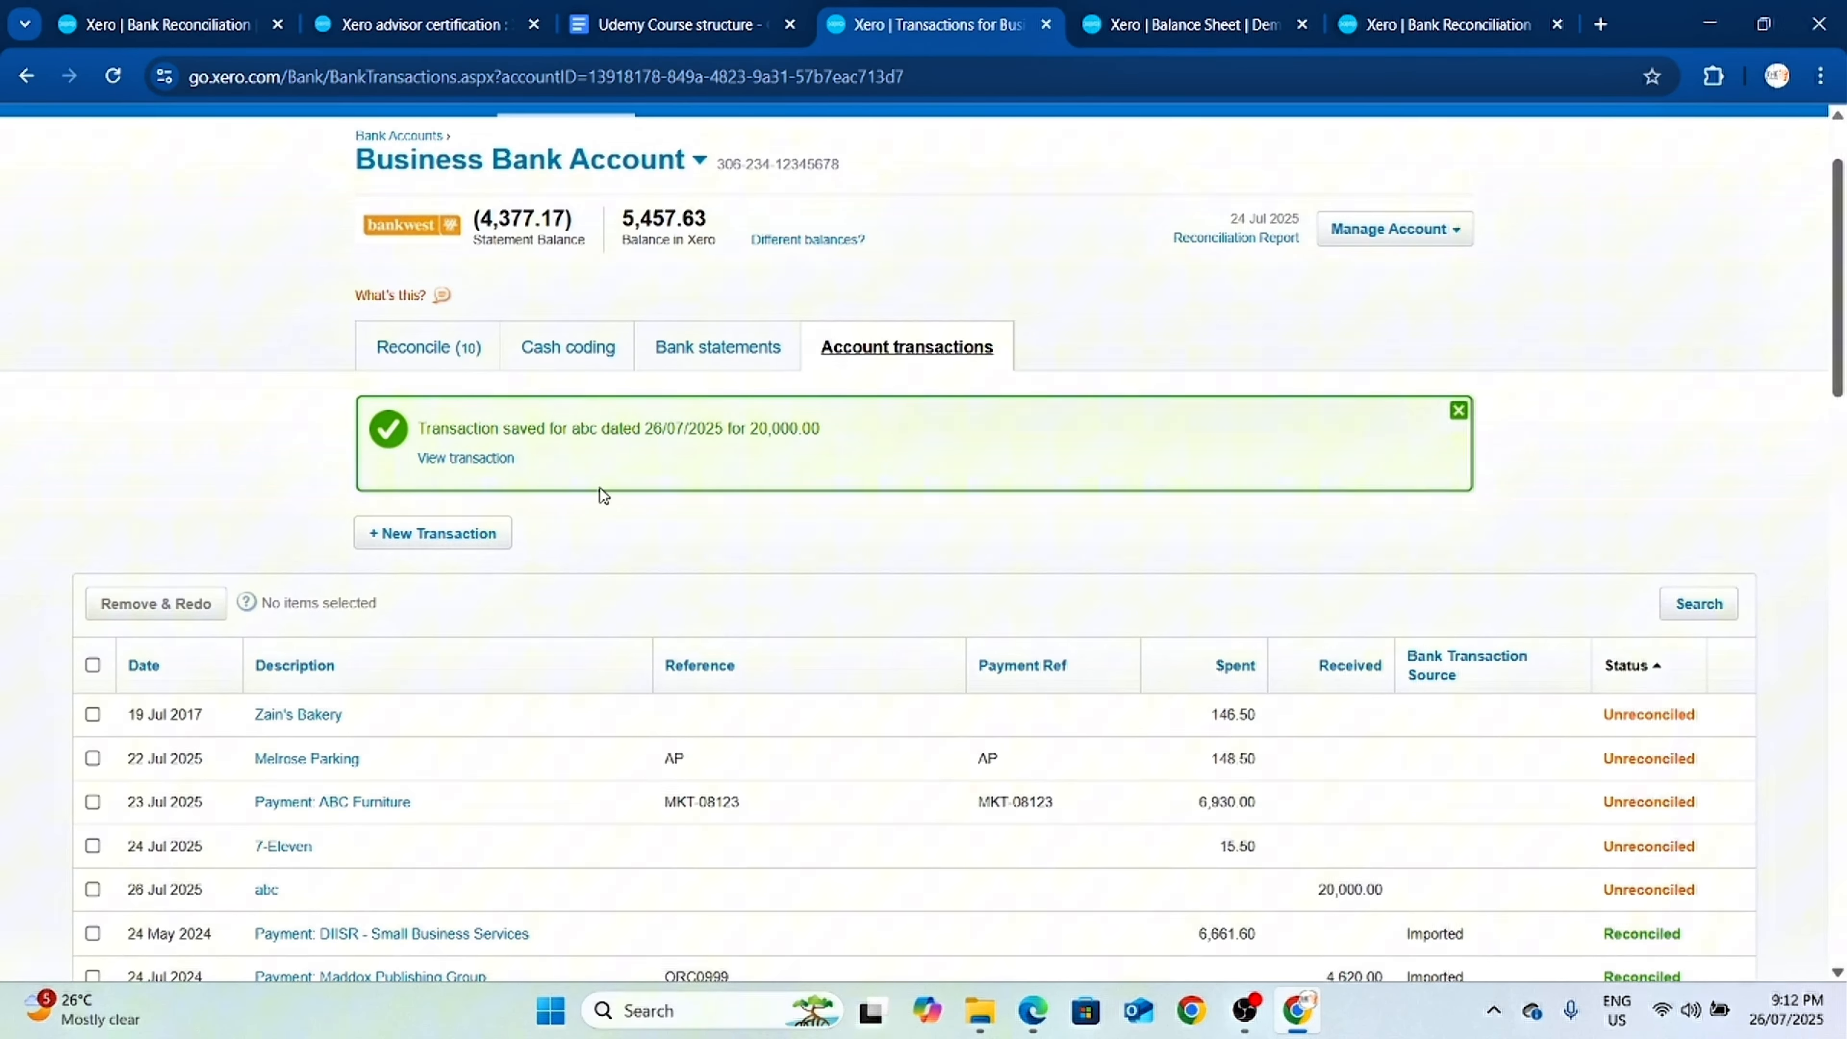
scroll(601, 491, "up", 2)
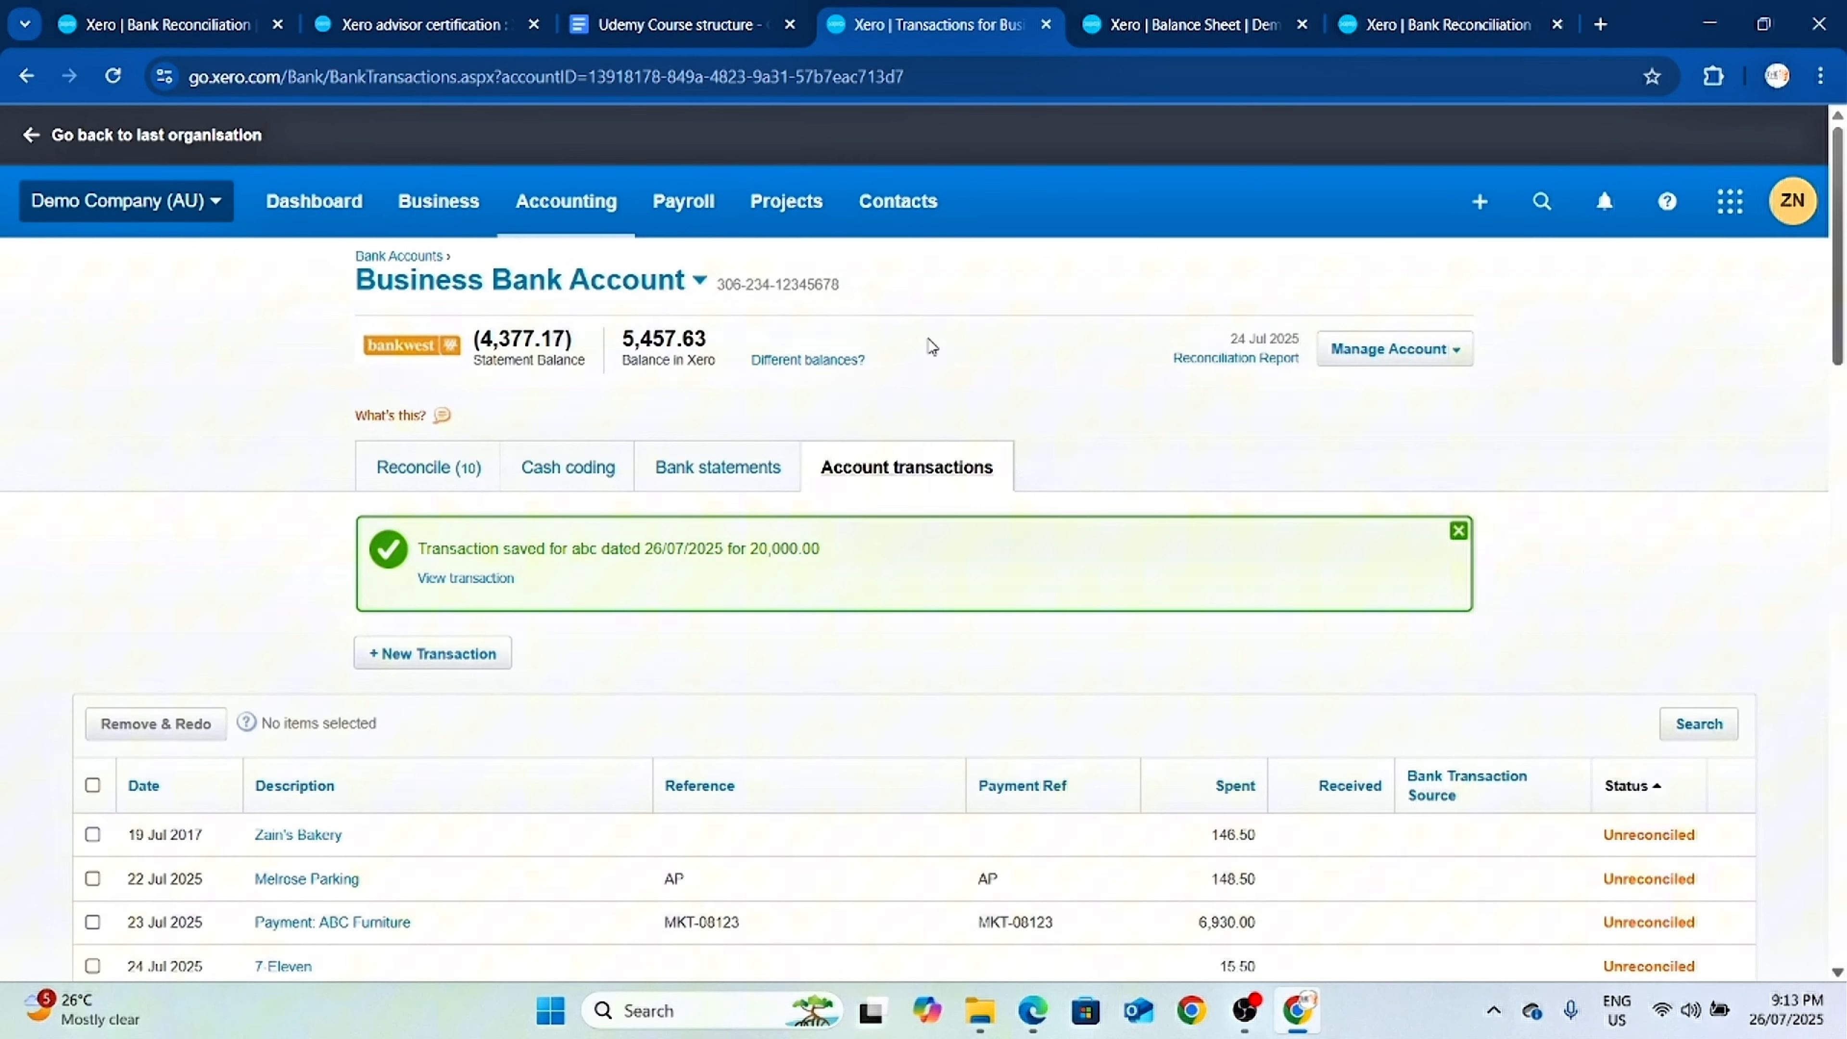
left_click(1418, 351)
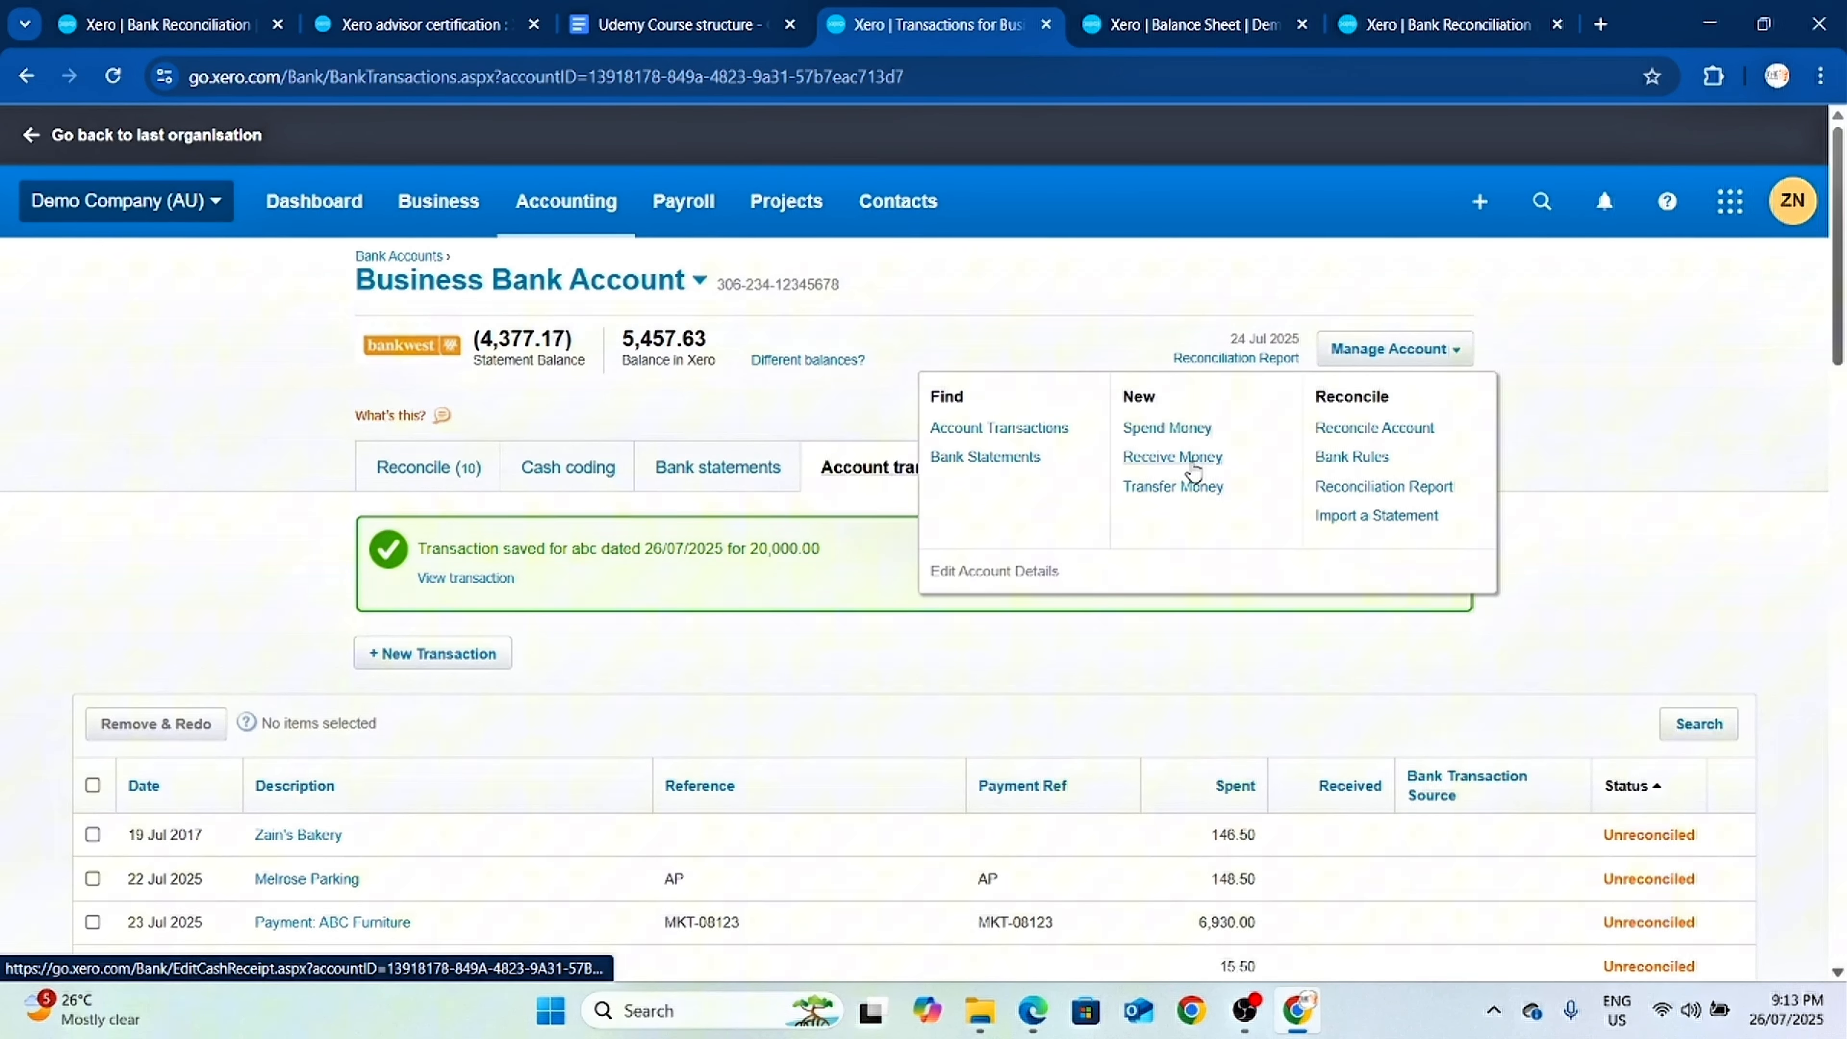
left_click(1178, 434)
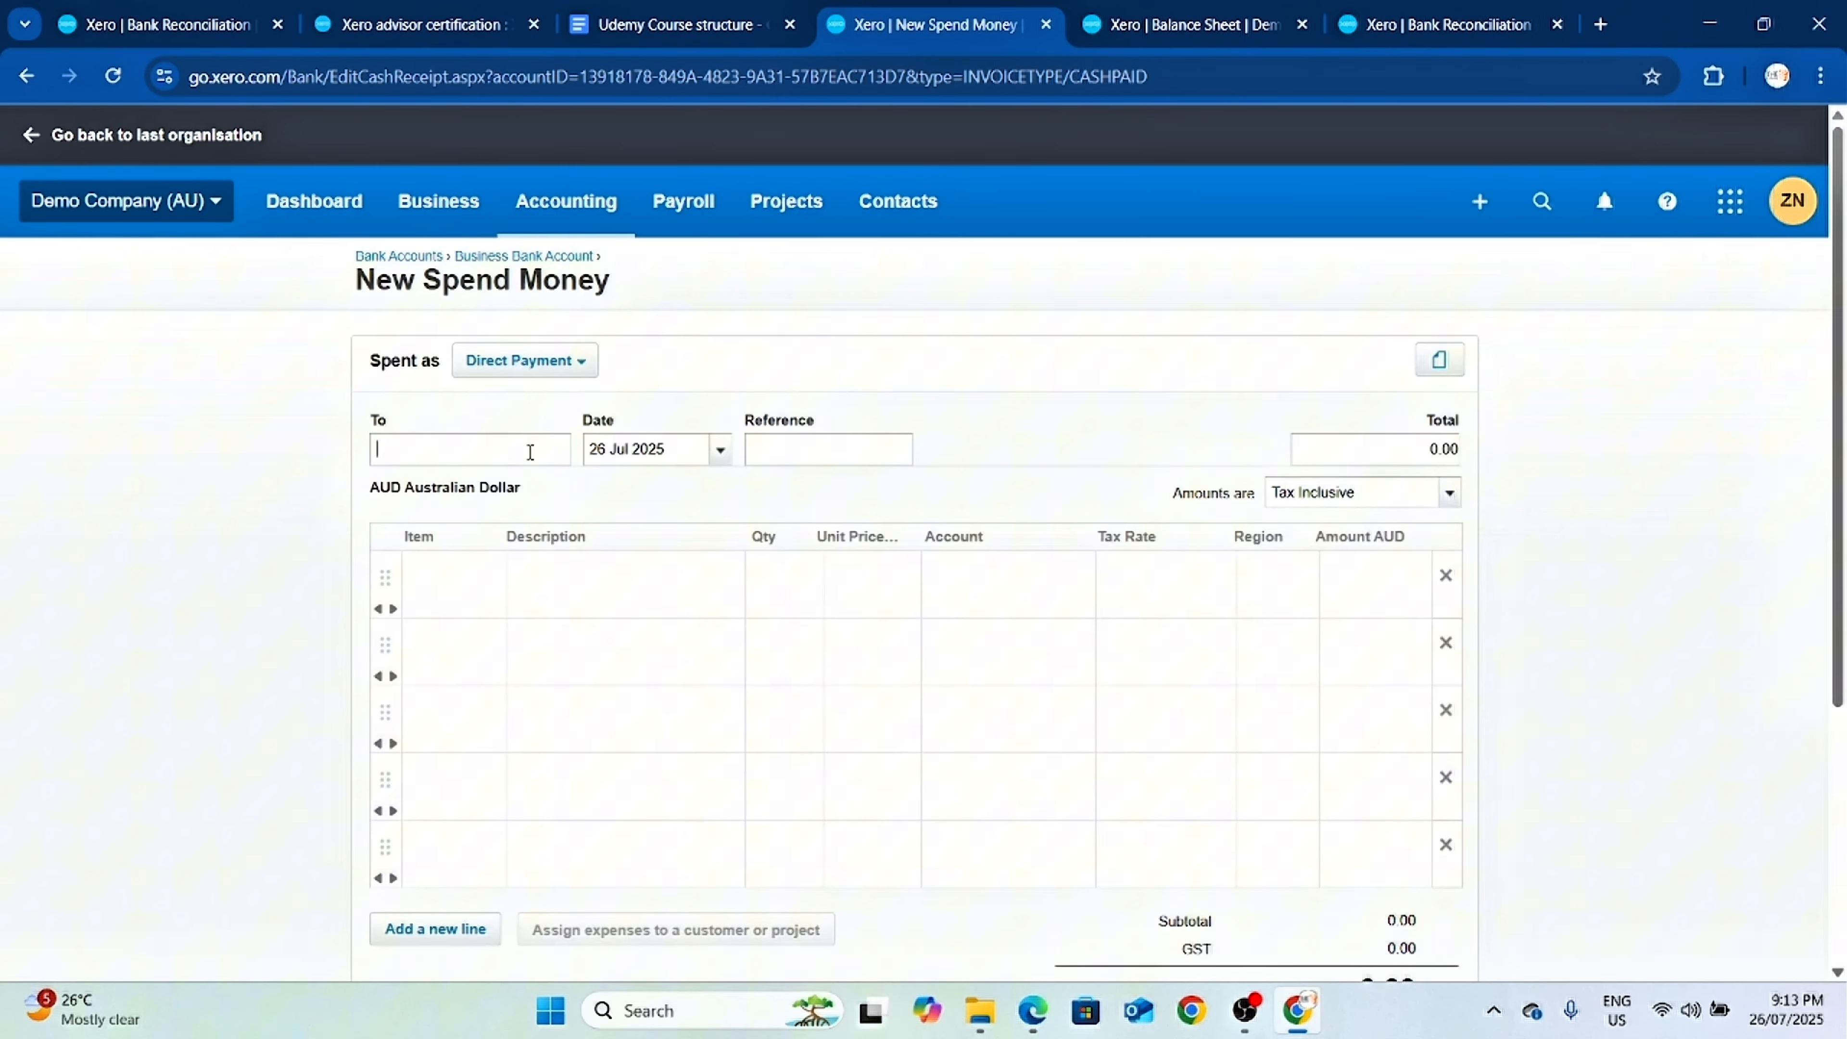
type("c")
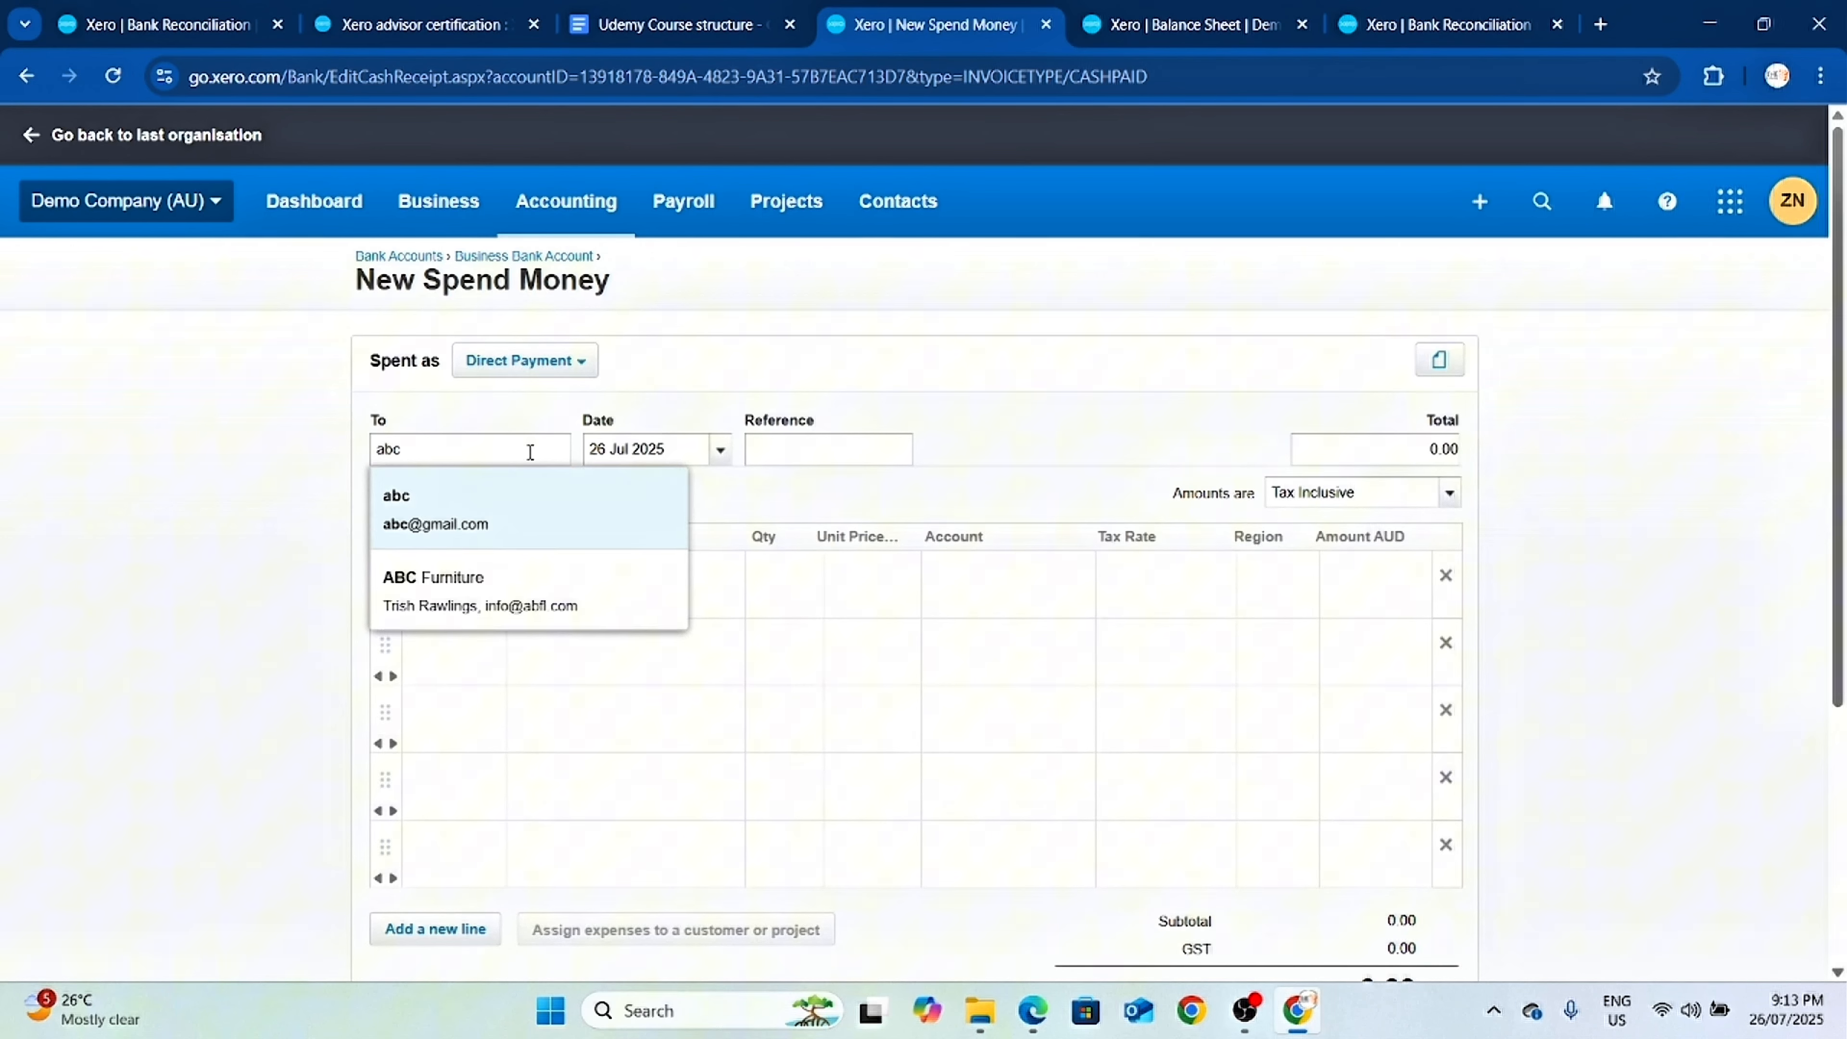
left_click(495, 521)
Enter a quantity of 10 and a unit price of 1,000 on the first spend money line.
left_click(646, 584)
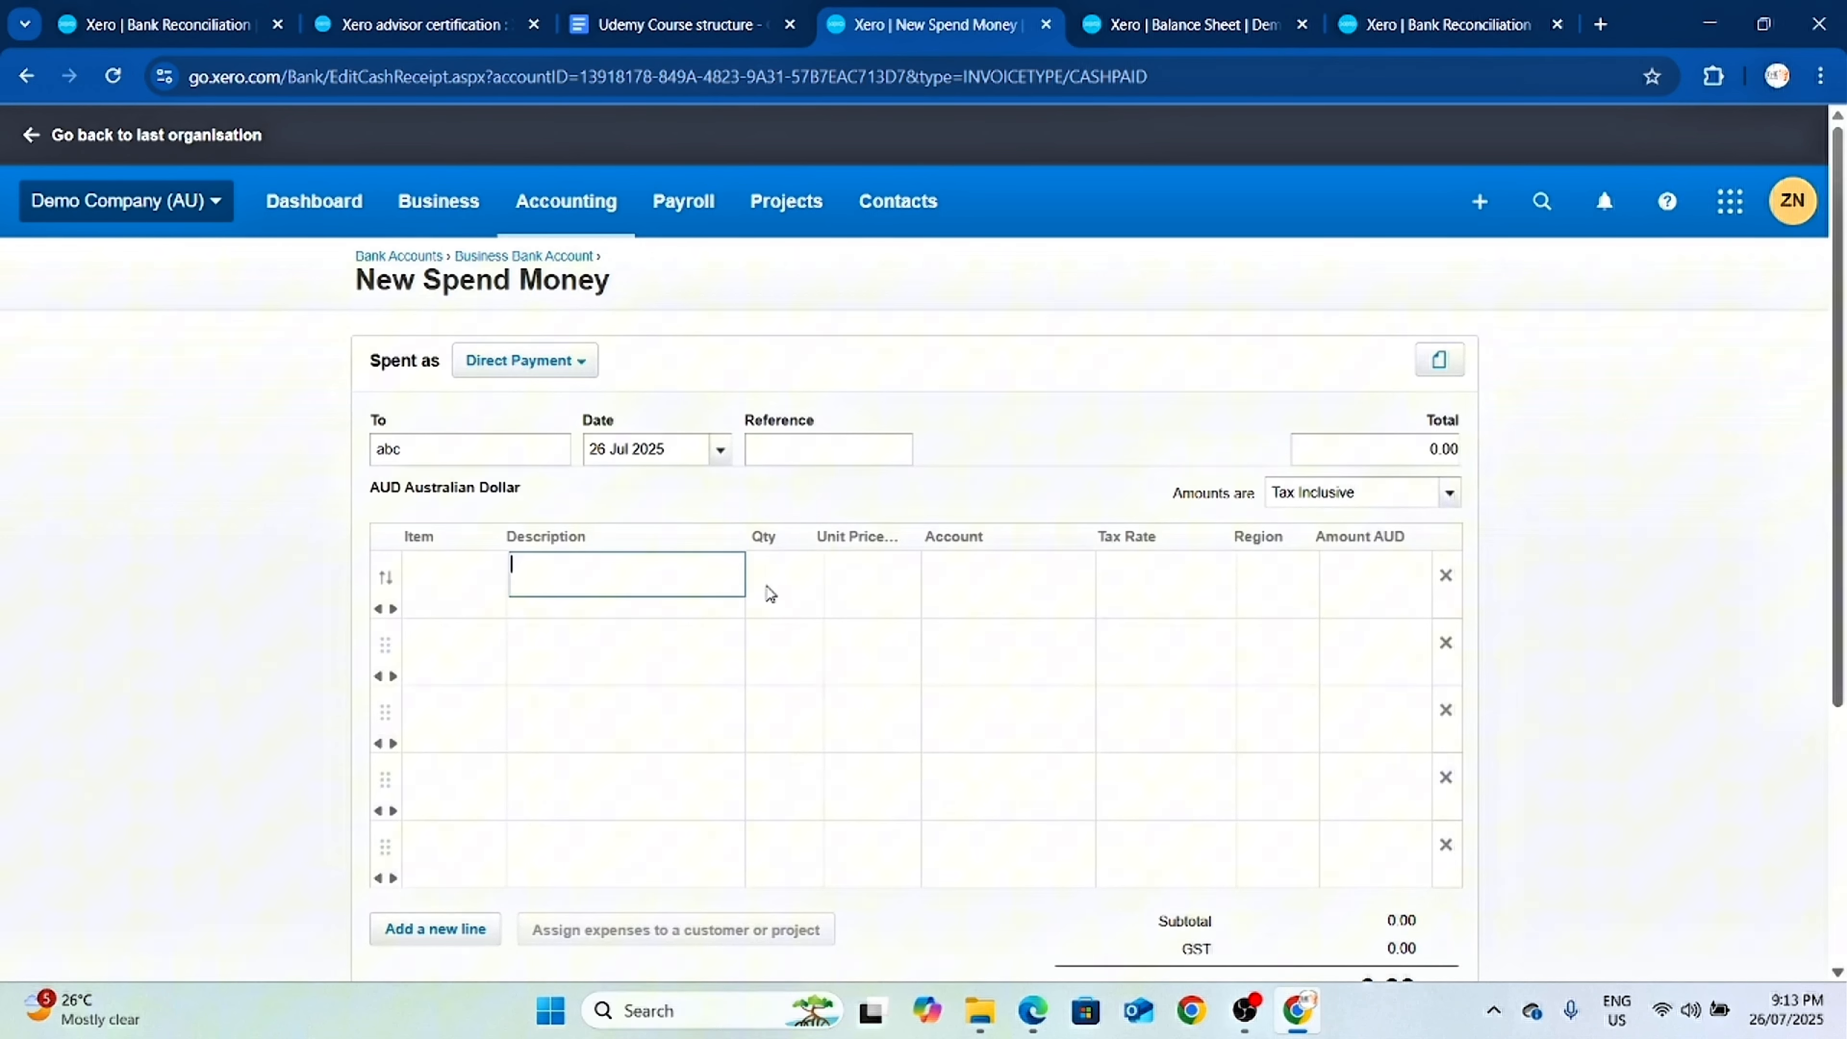
left_click(827, 567)
left_click(794, 573)
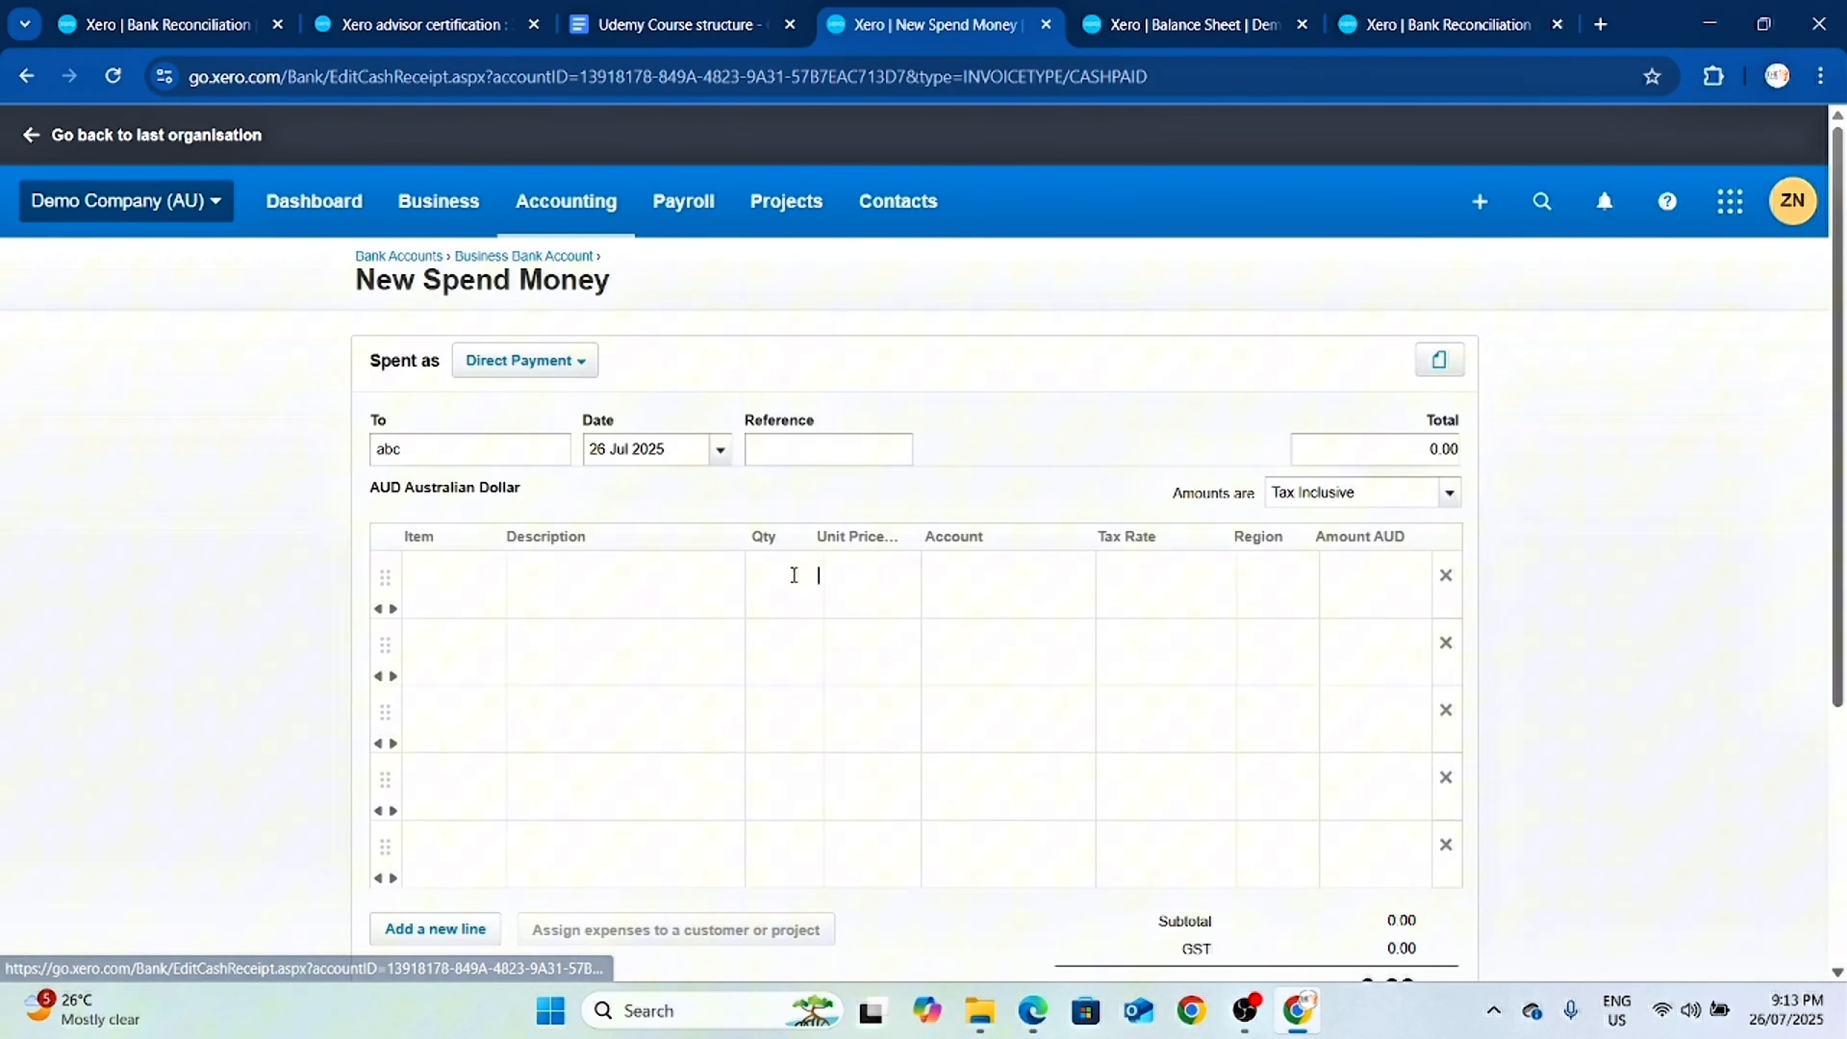
type("10")
key("Tab")
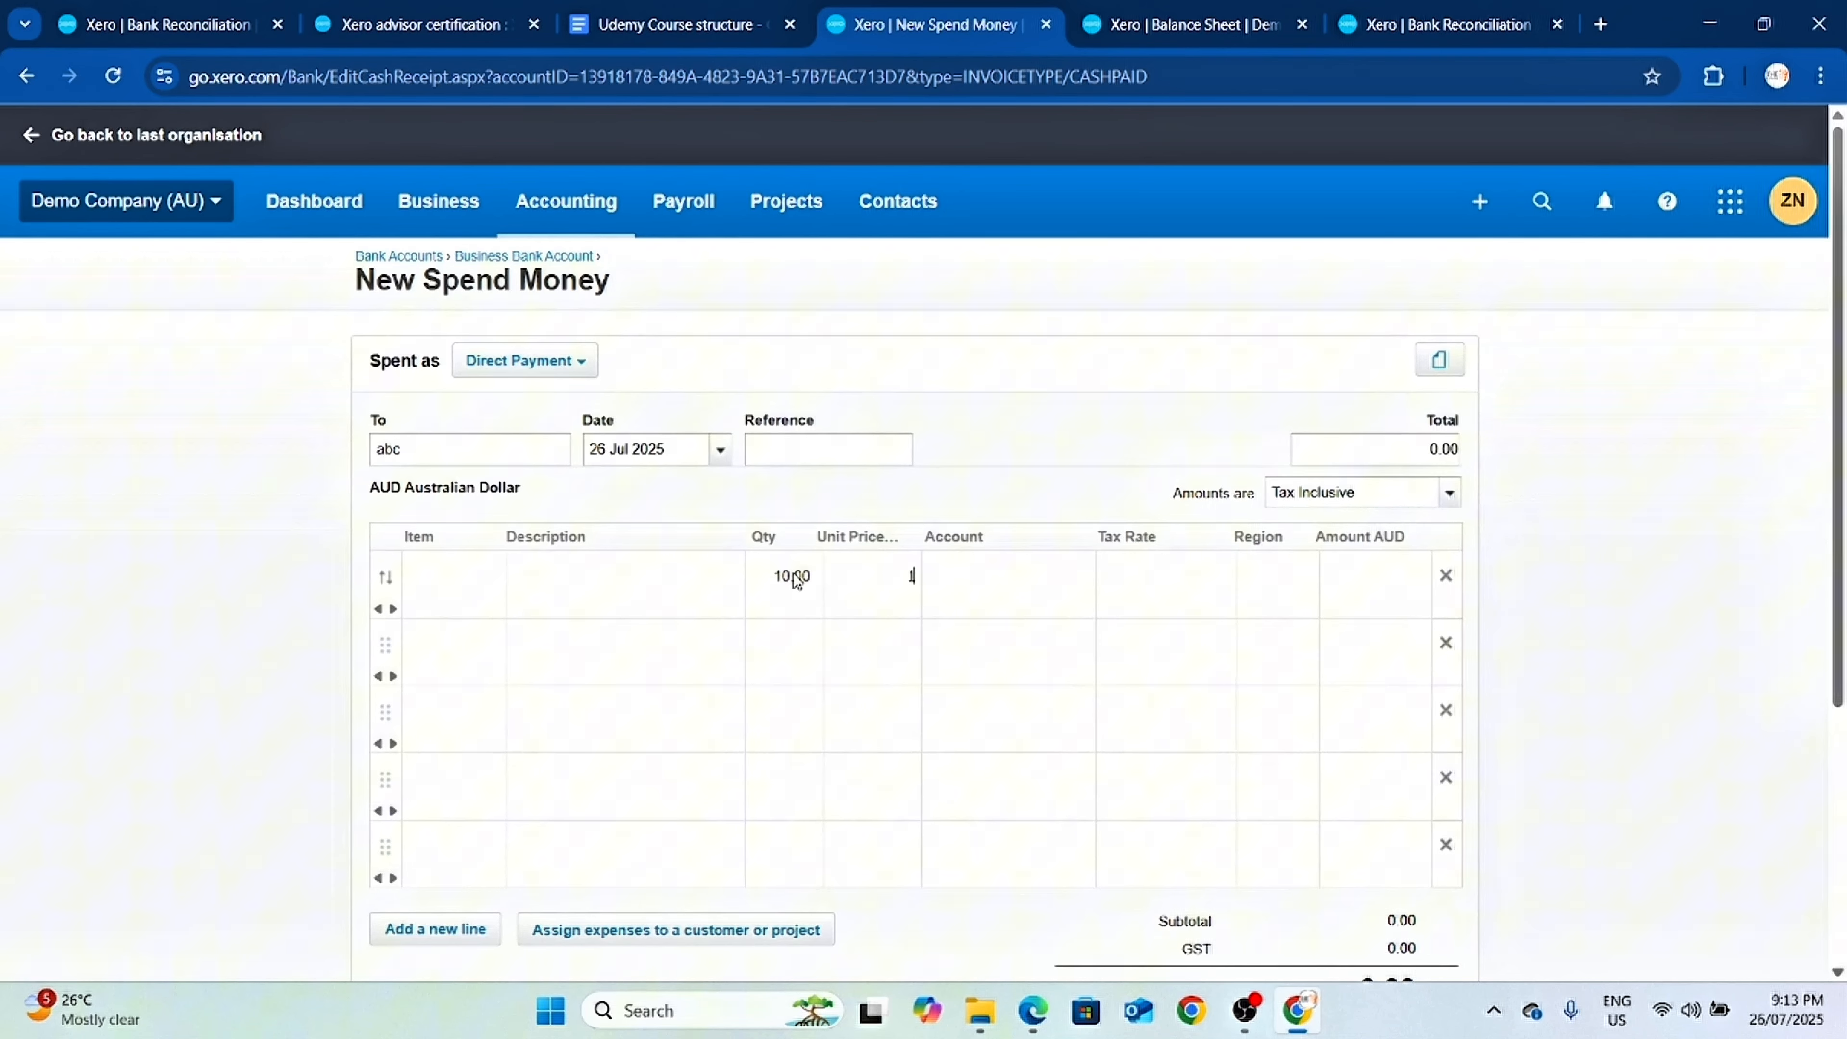
type("100")
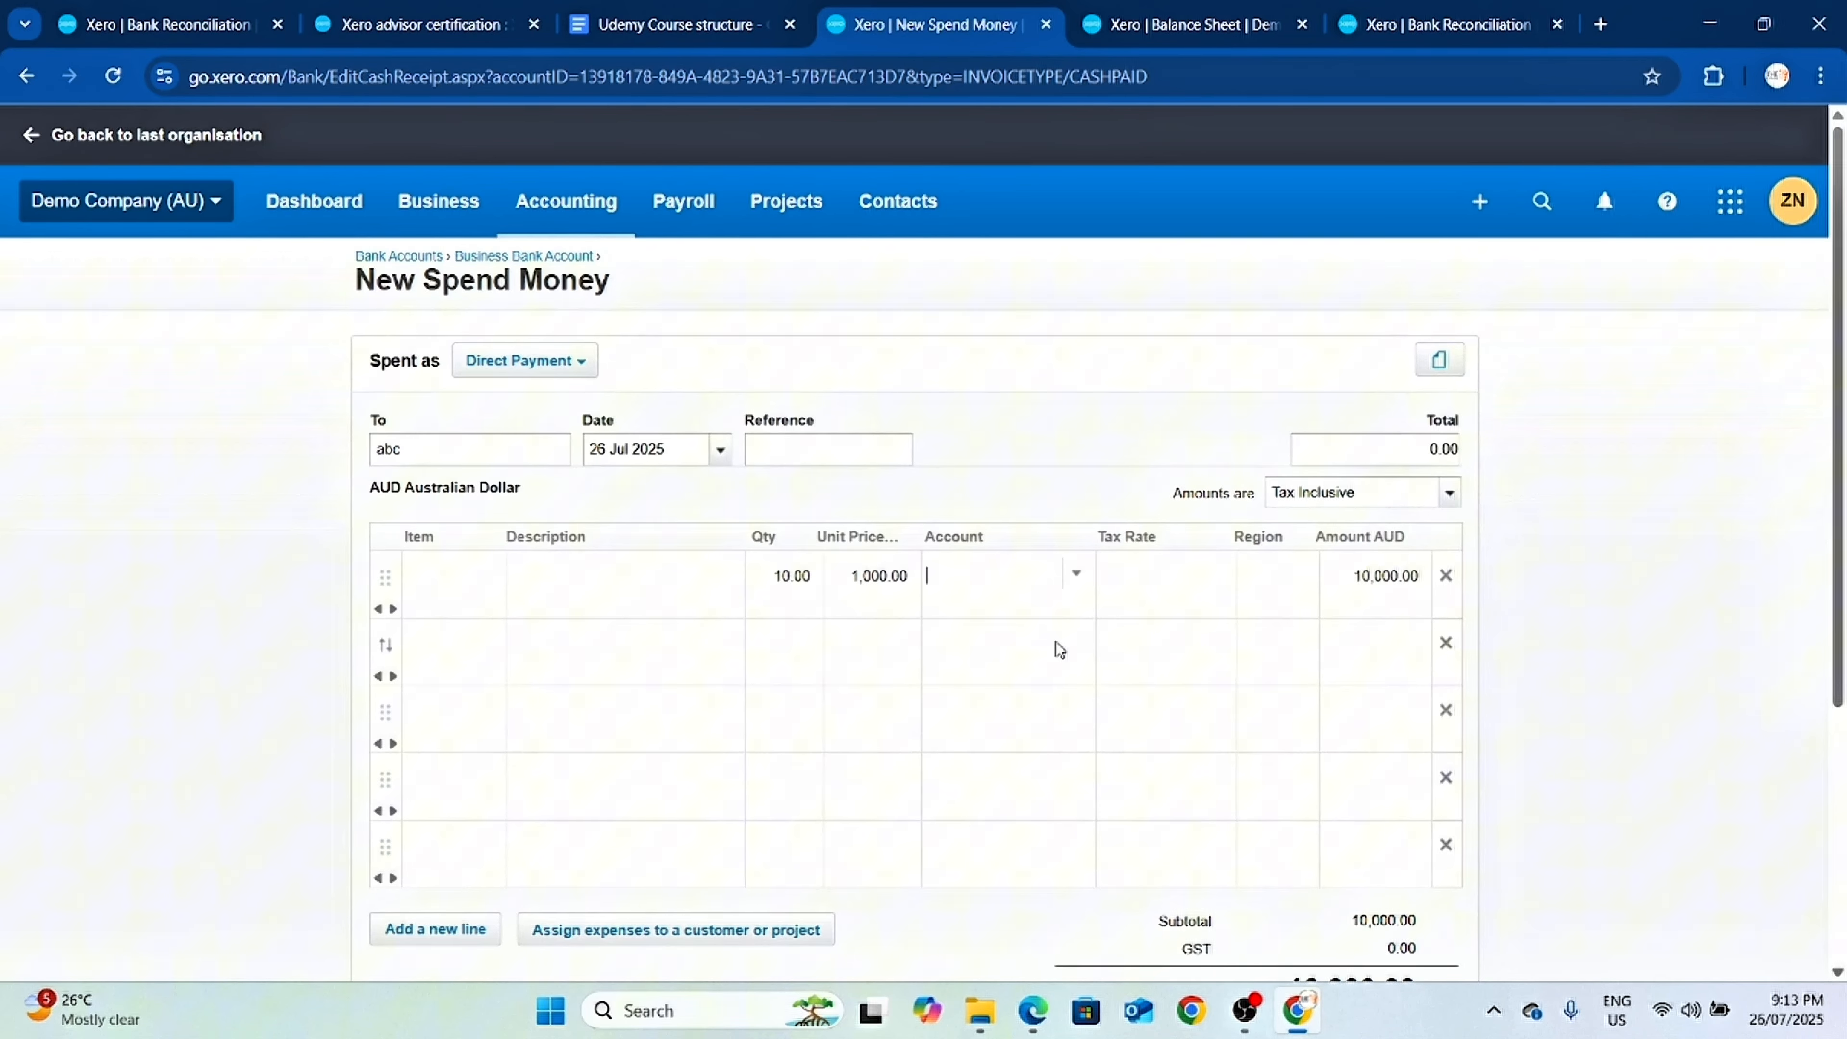
Try to save the spend money transaction, and assign its line to account 300 - Purchases.
scroll(1055, 642, "down", 5)
left_click(1157, 702)
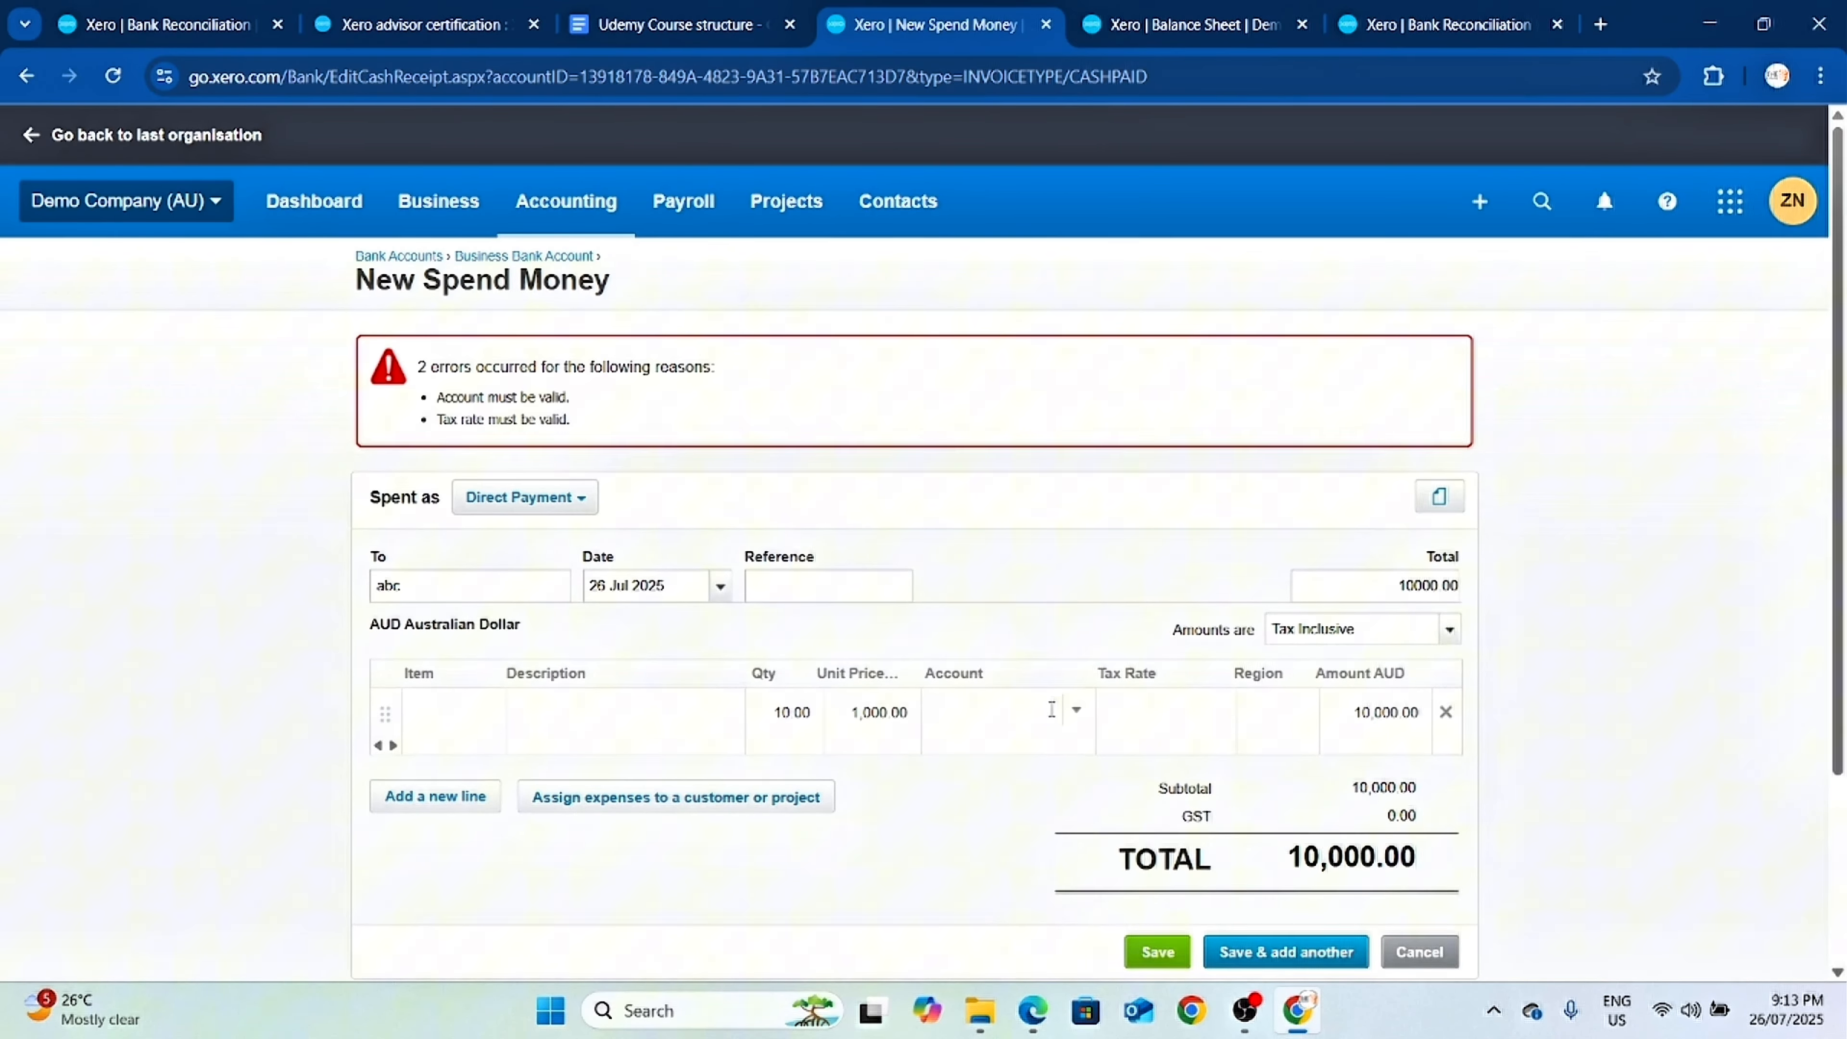
type("purc")
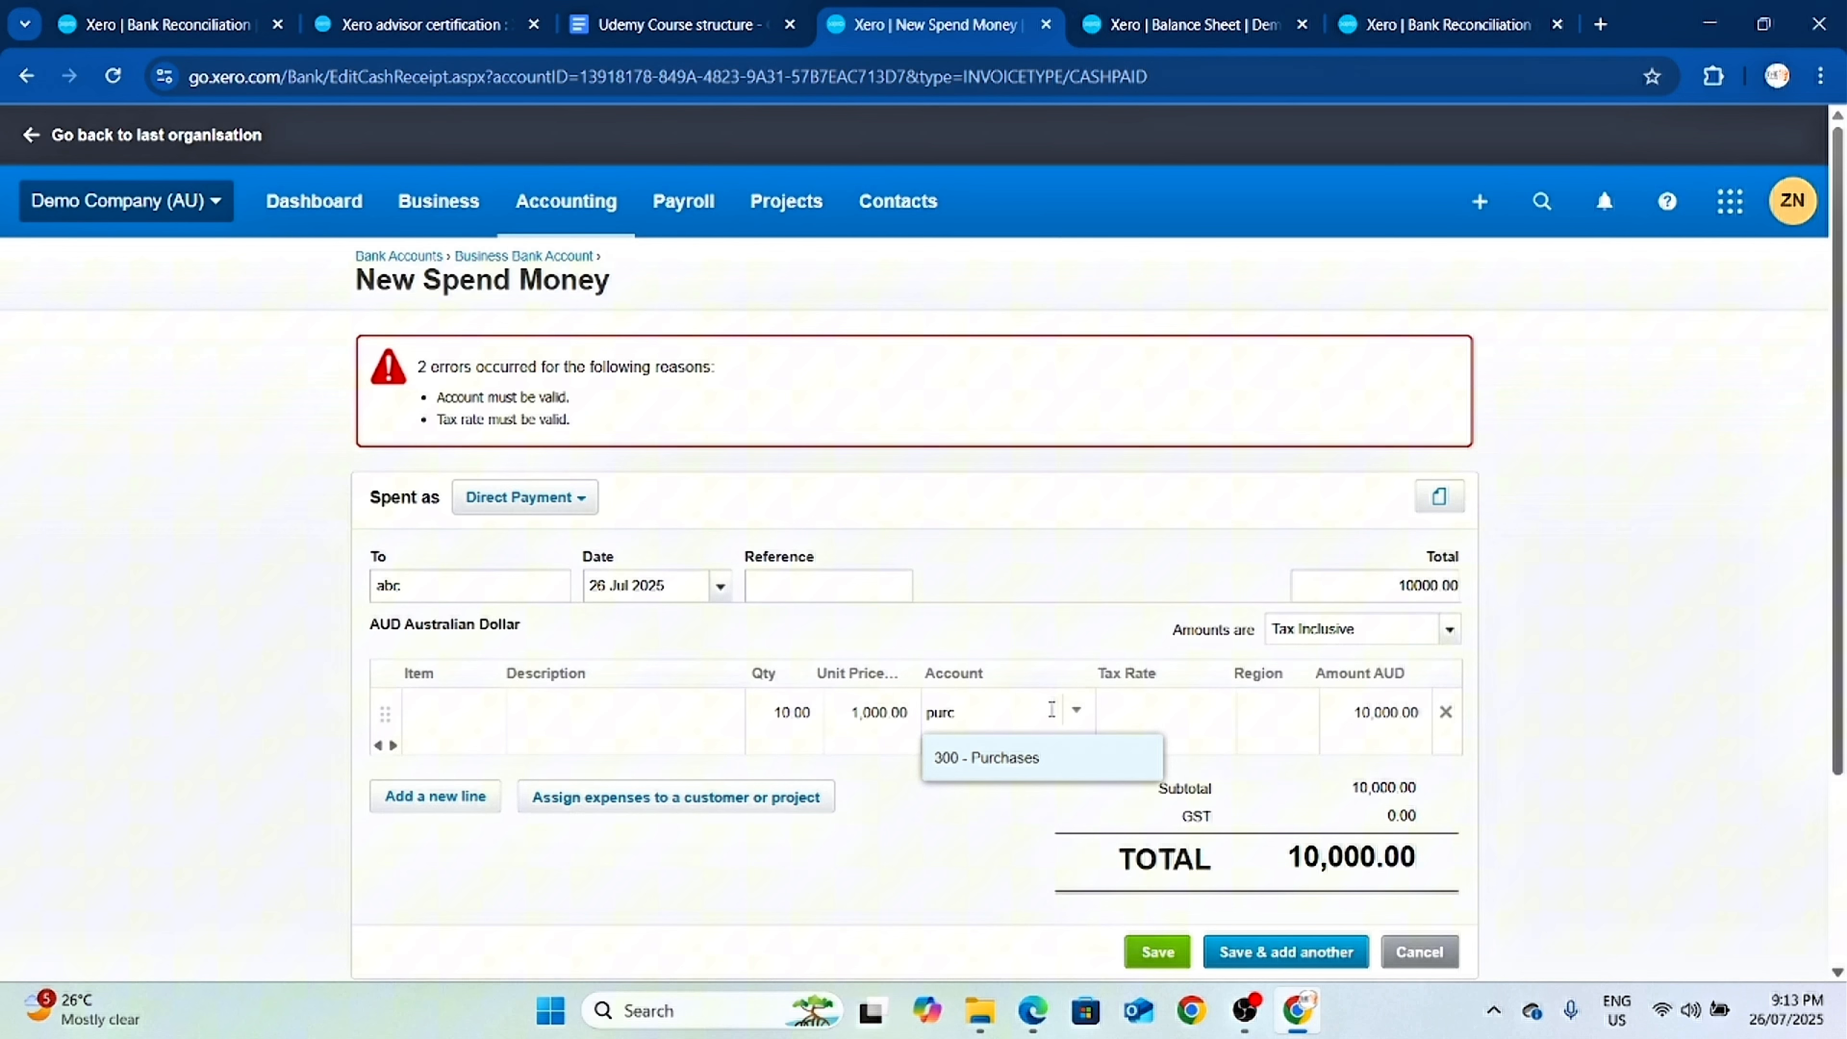
left_click(988, 761)
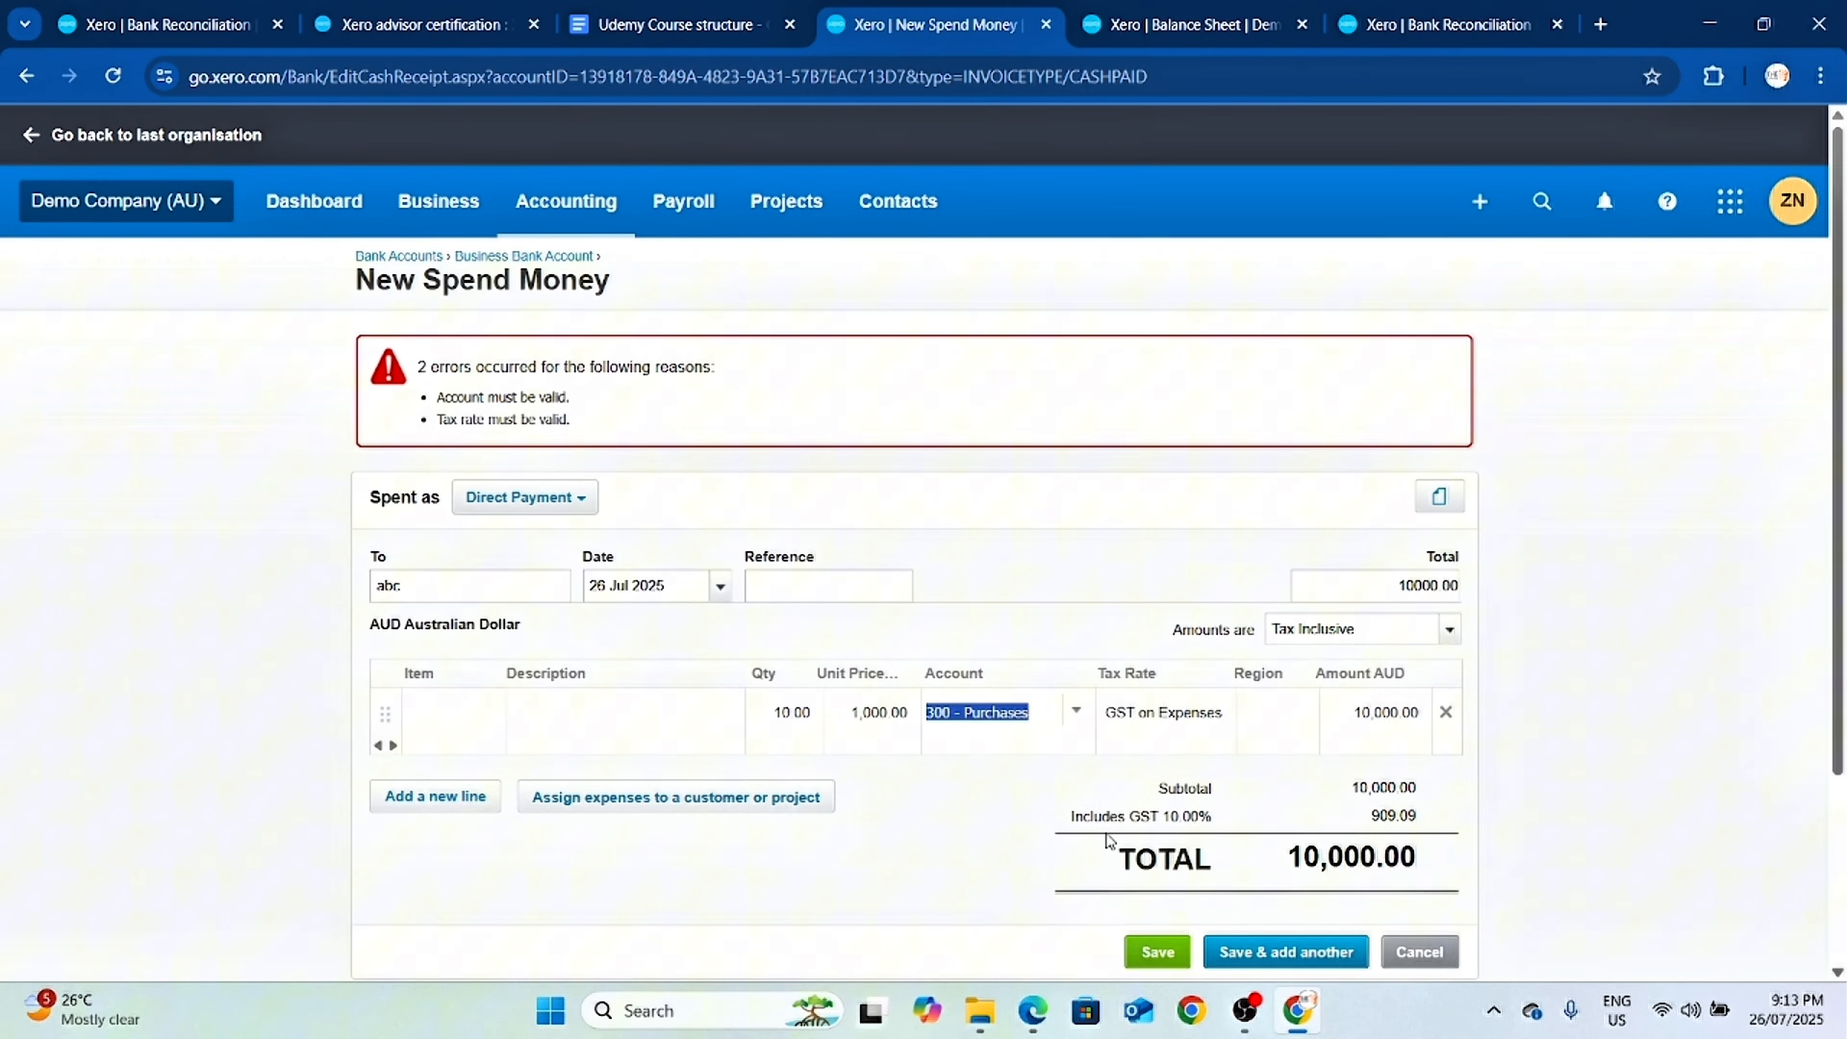
Save the spend money transaction, then update the balance sheet and examine the Business Bank Account, GST and earnings balances.
left_click(1157, 953)
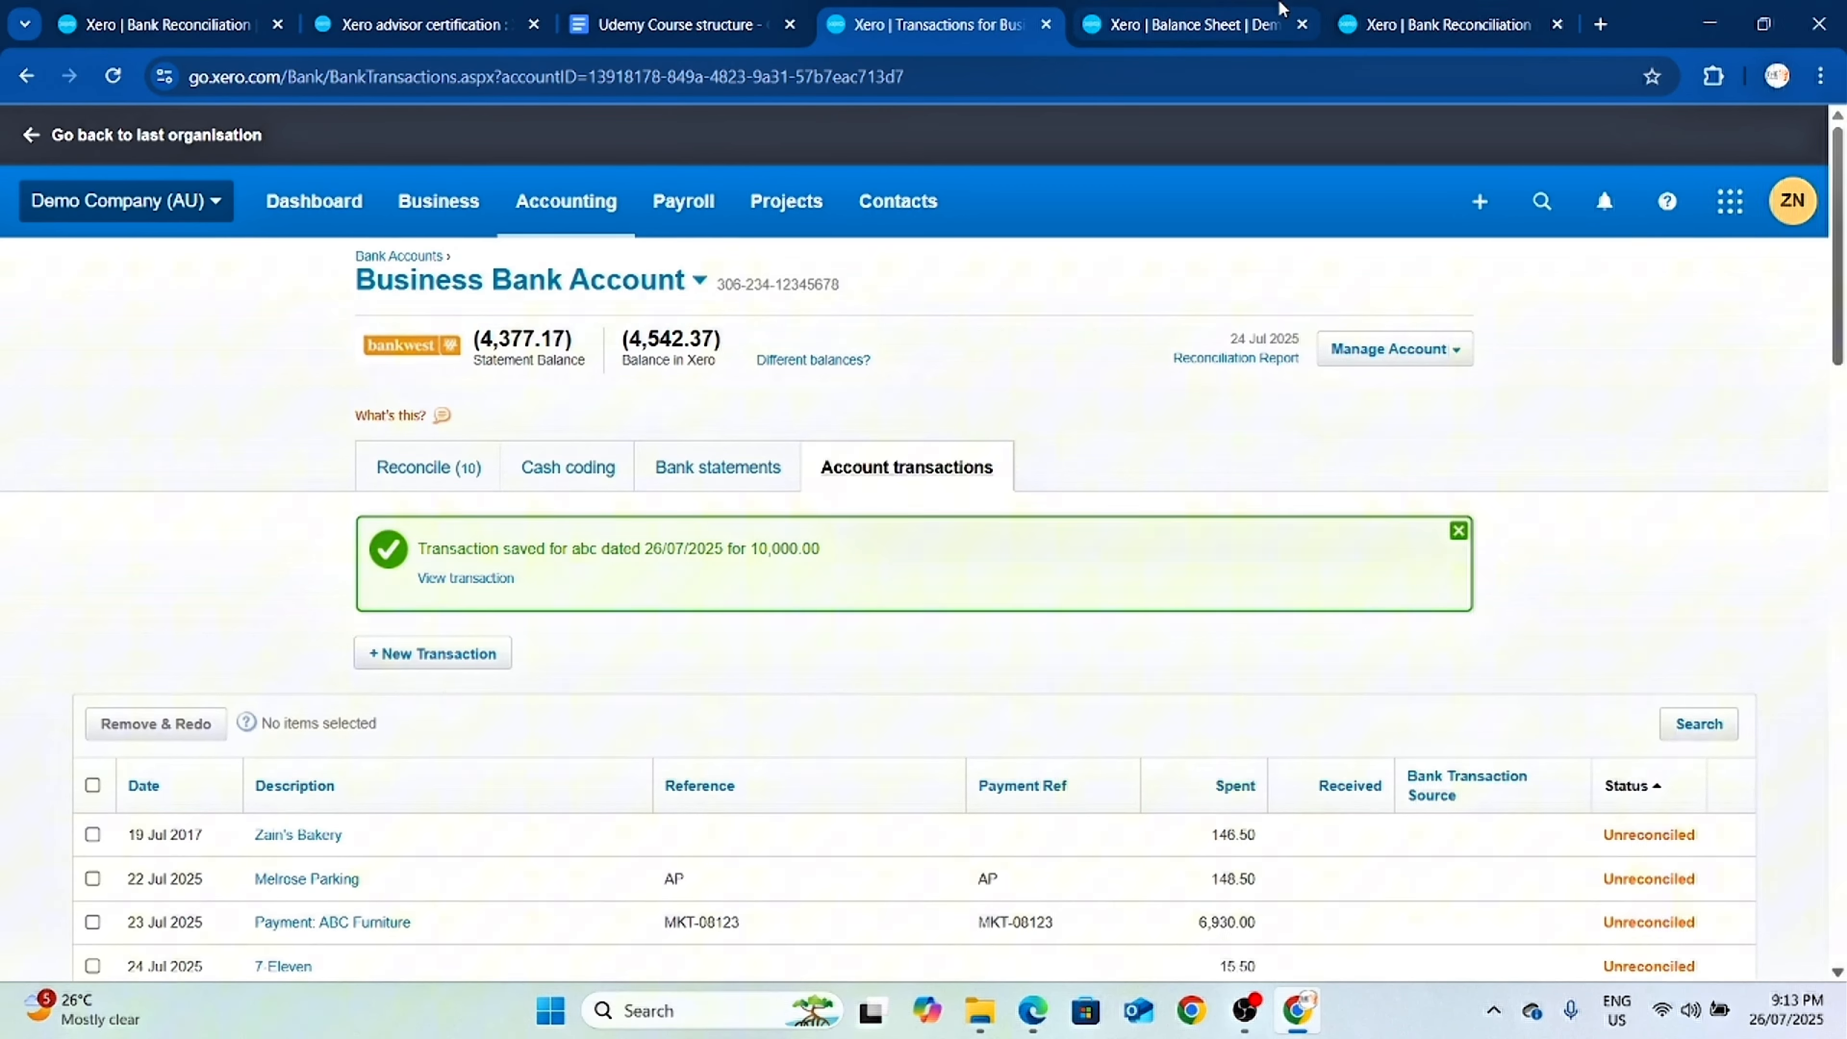
left_click(1193, 24)
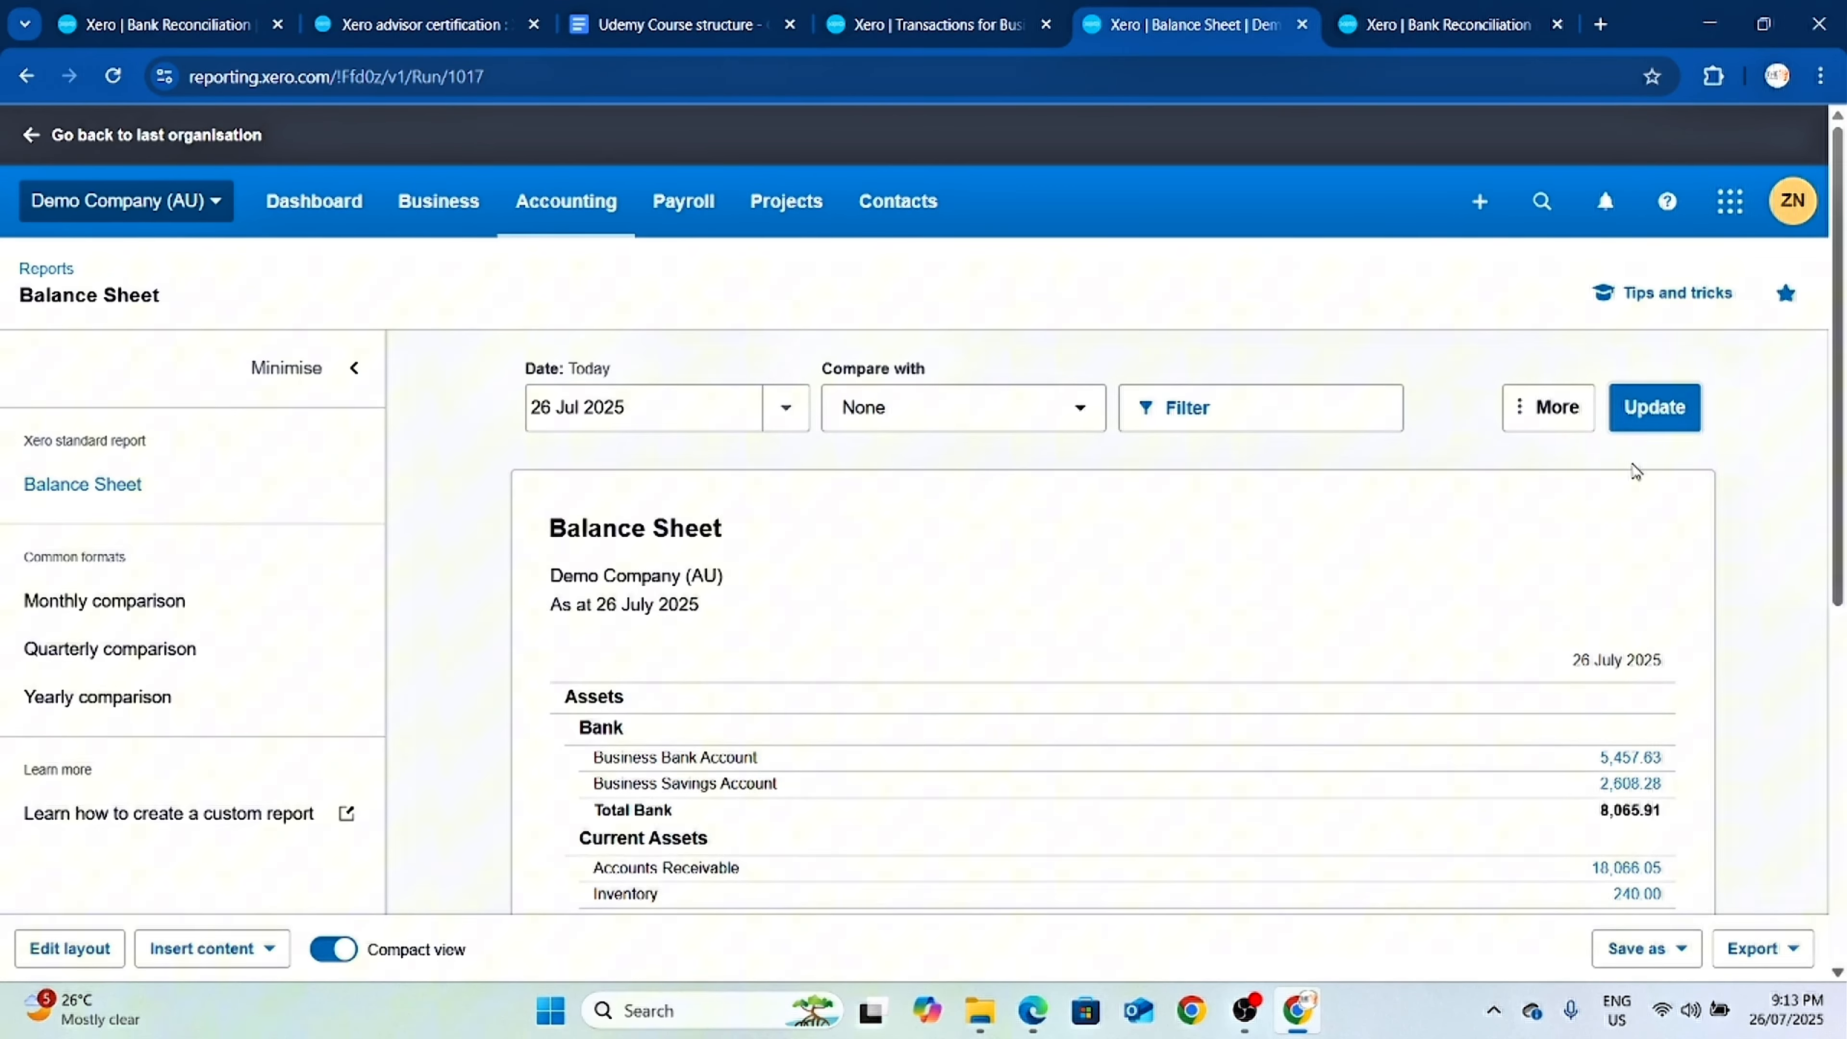
left_click(1669, 421)
scroll(1296, 780, "down", 8)
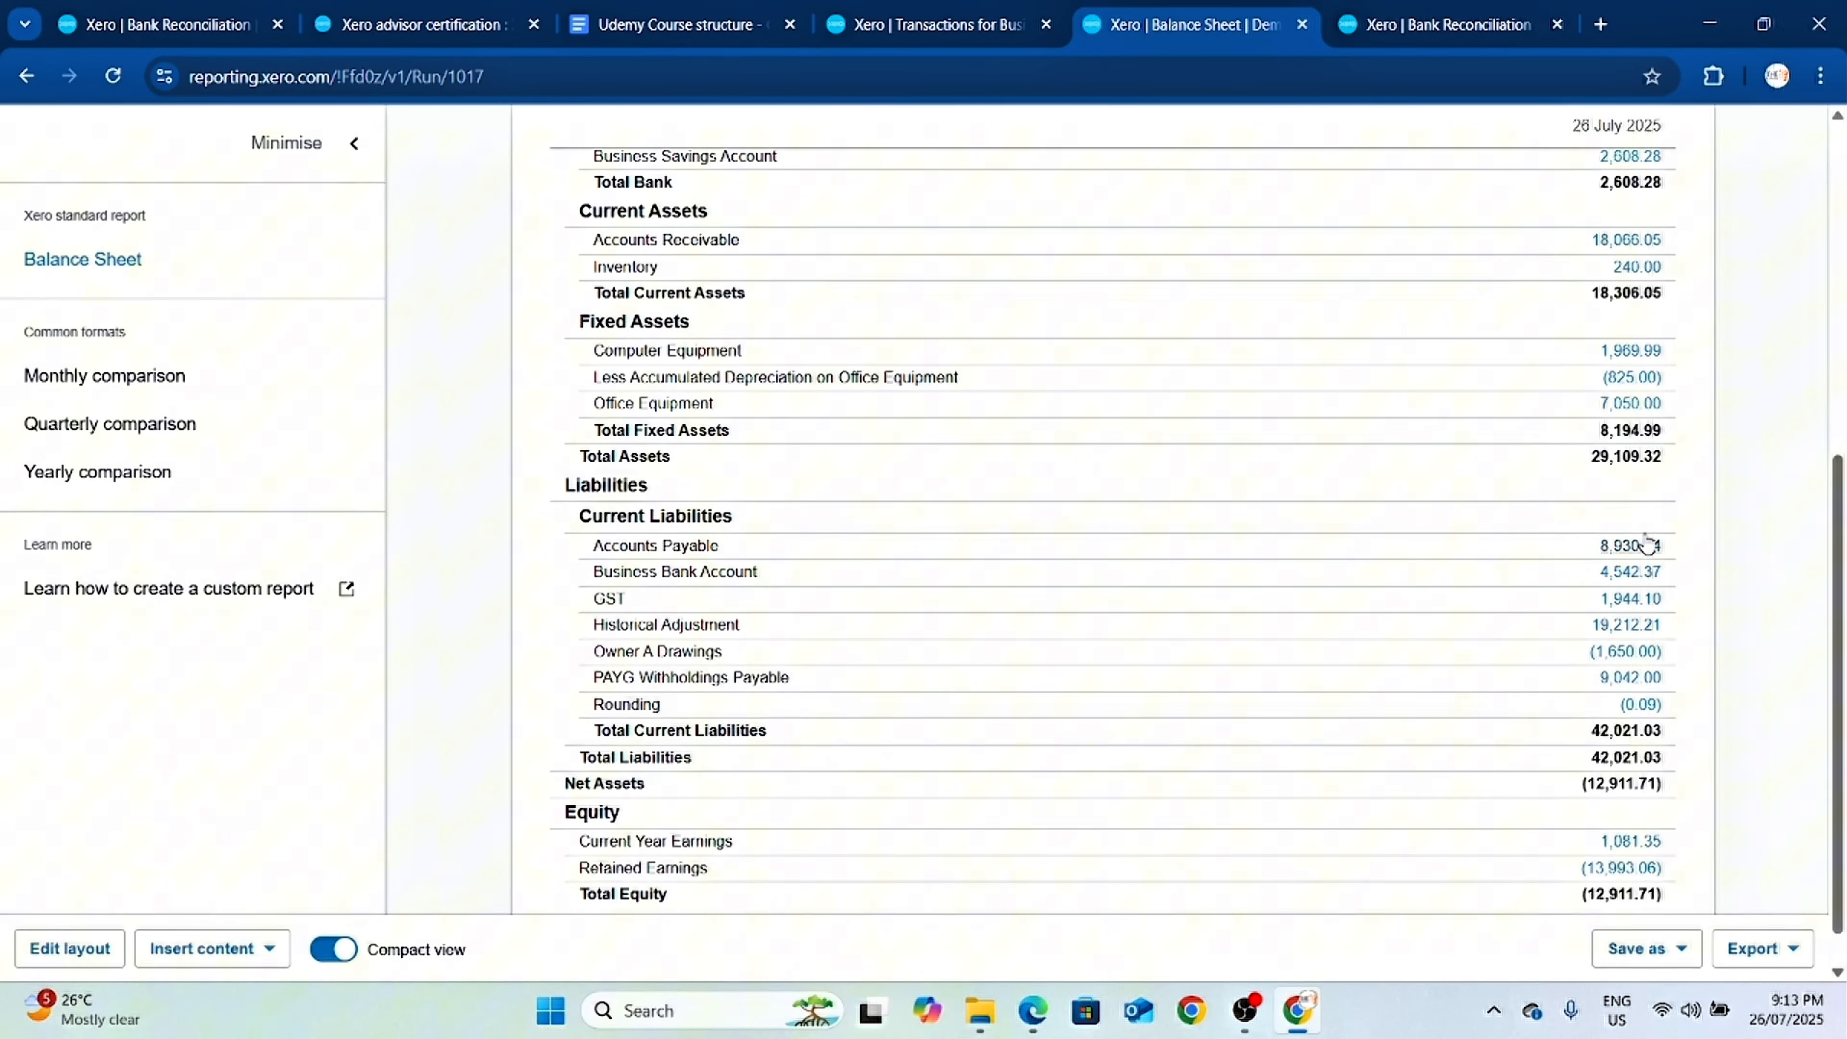
scroll(1637, 521, "up", 5)
scroll(1662, 583, "down", 5)
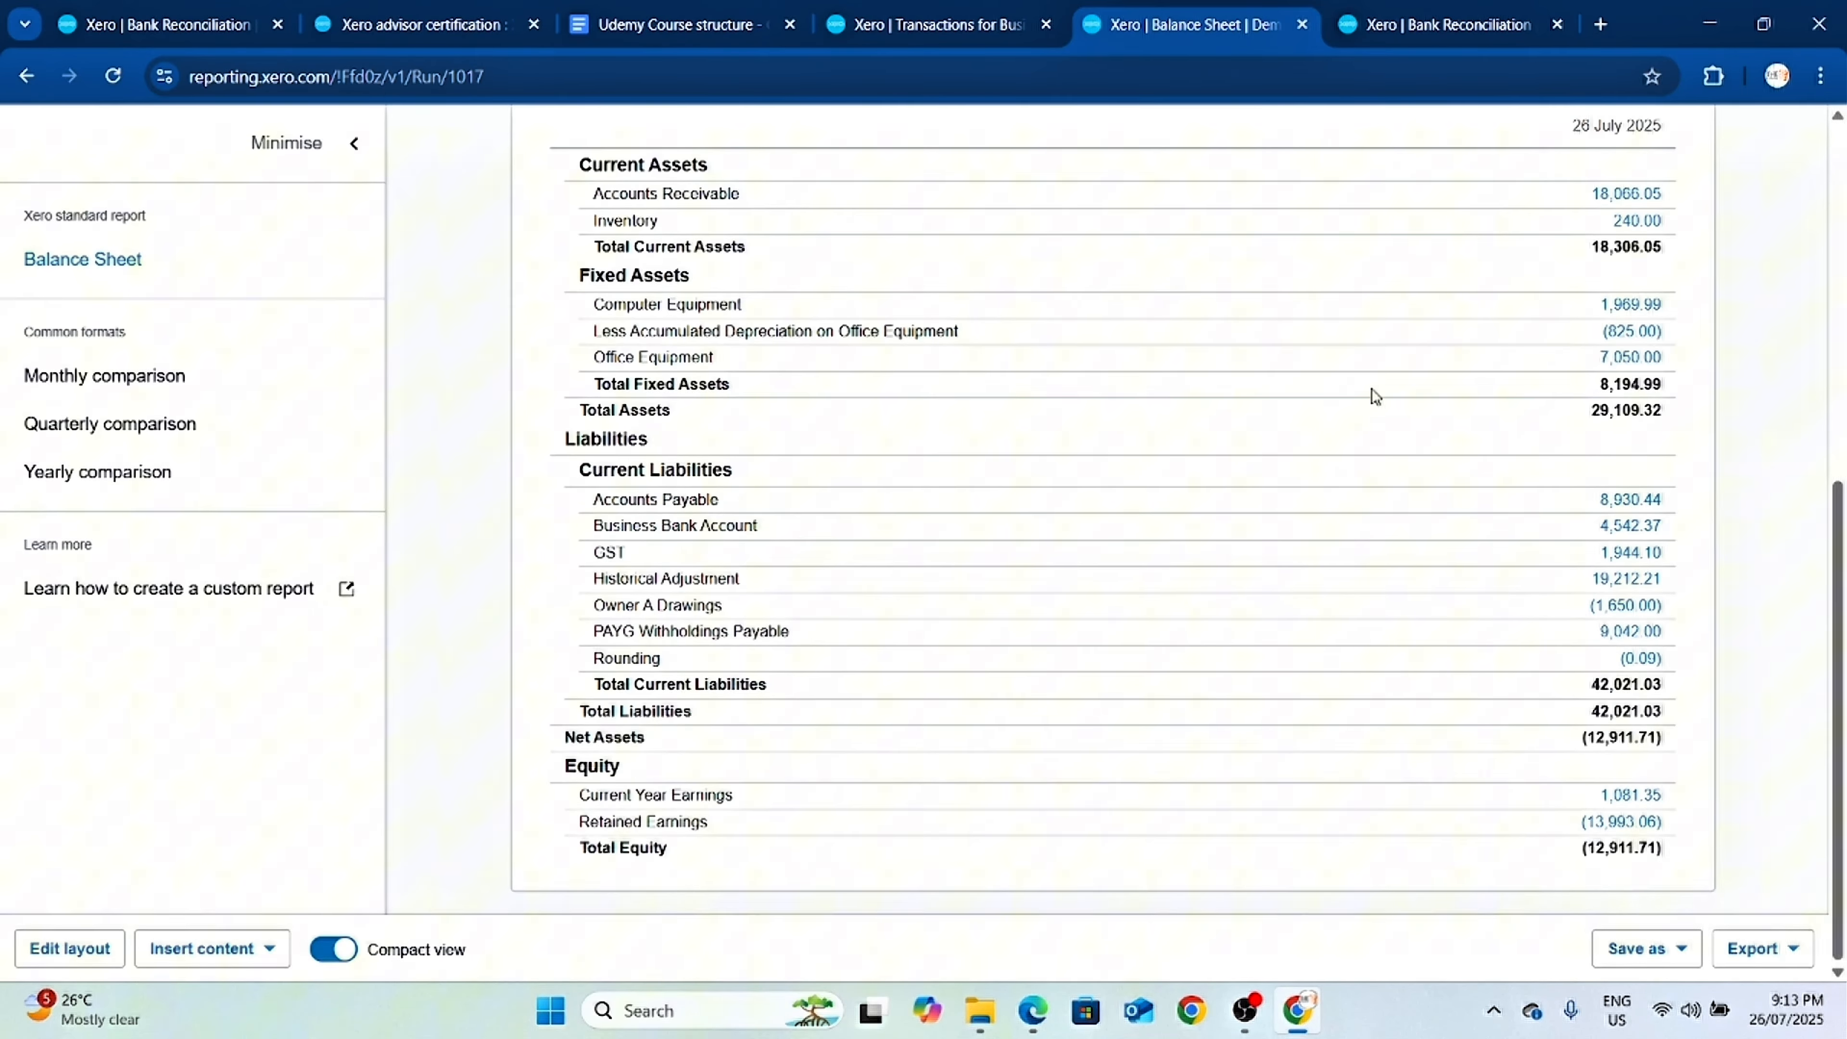
scroll(1637, 706, "up", 8)
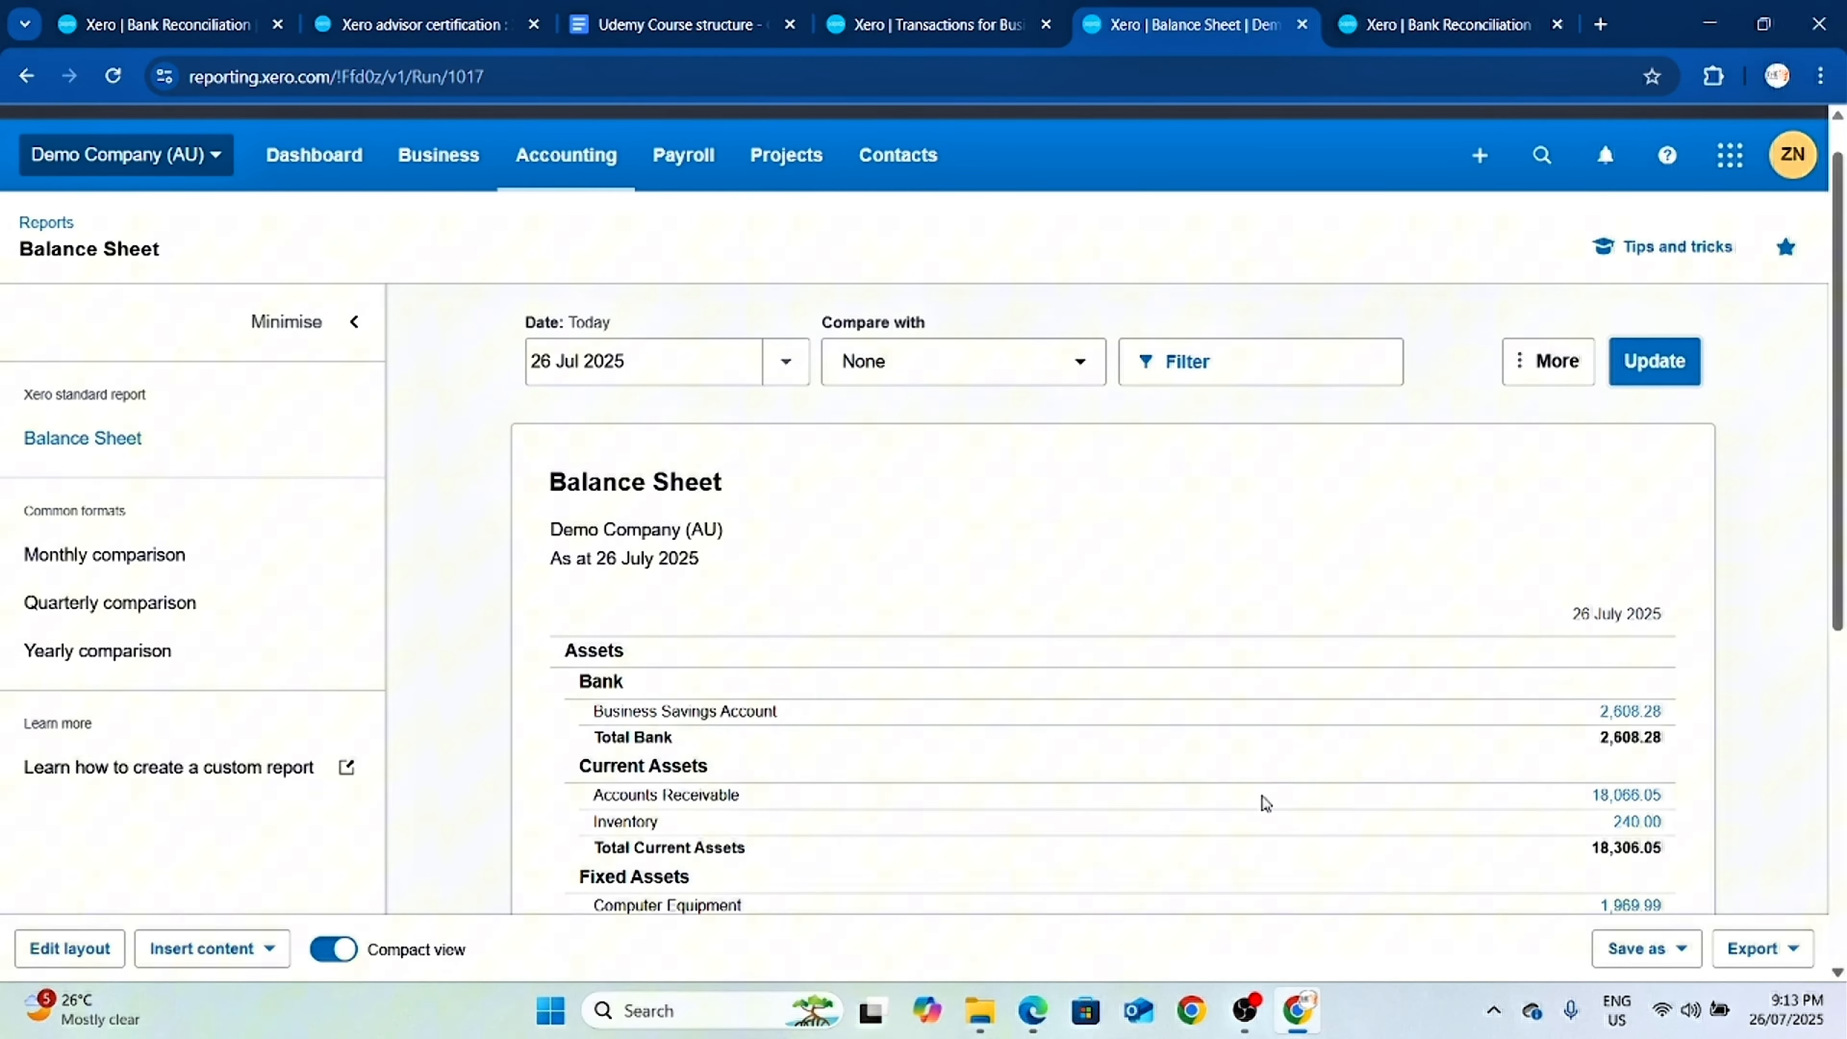
scroll(1177, 703, "up", 1)
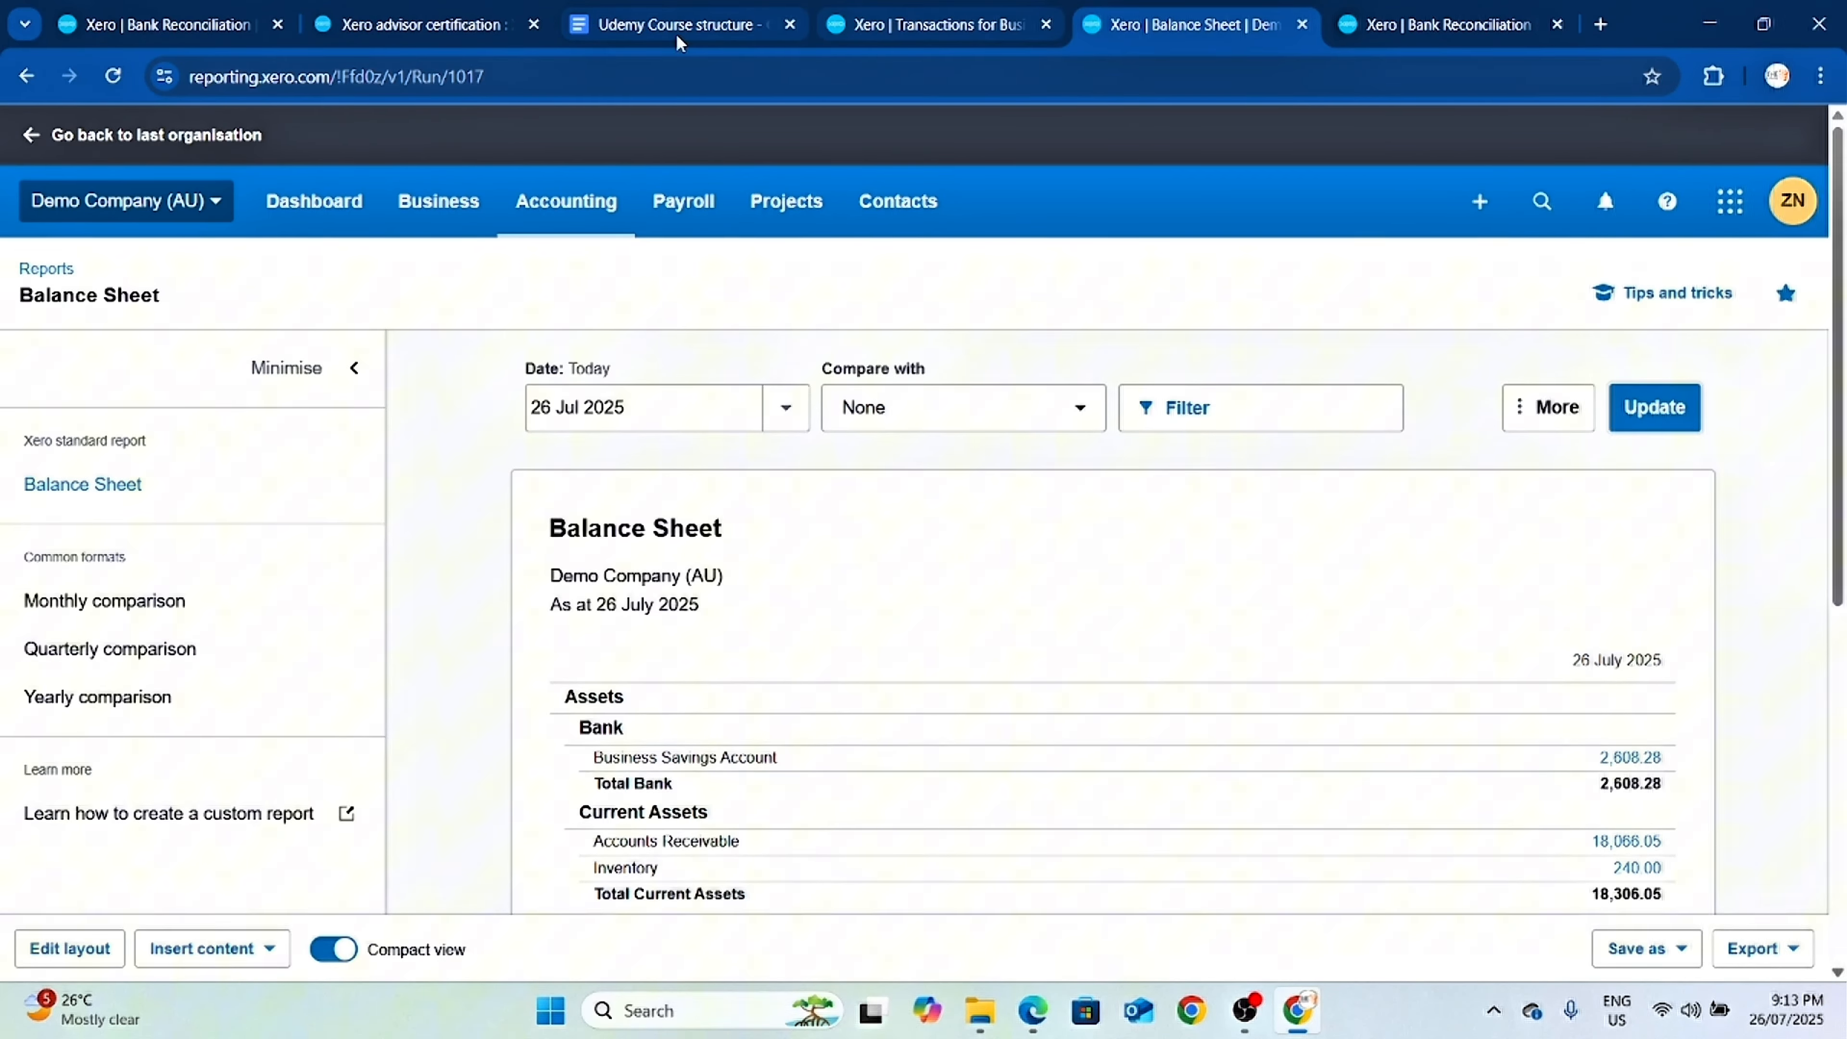
Transfer 5000 AUD from the Business Savings Account to the Business Bank Account.
left_click(921, 33)
left_click(1391, 349)
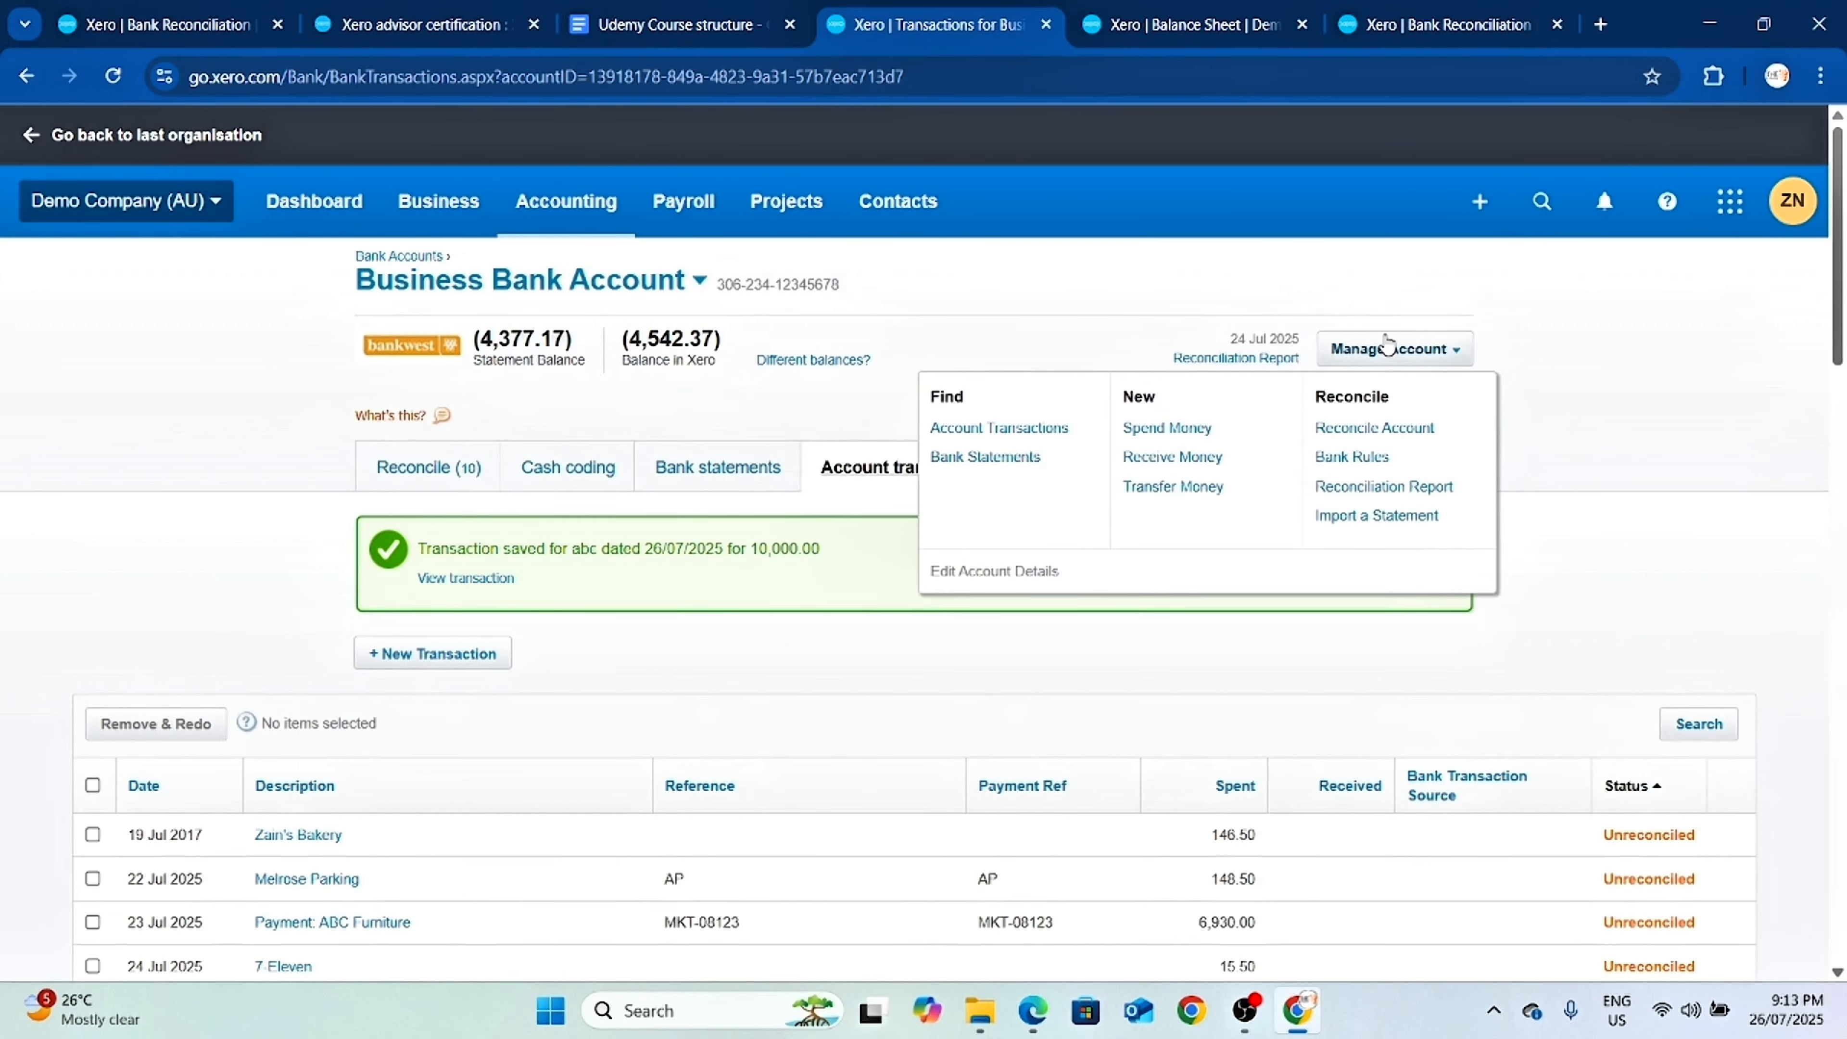
left_click(1174, 489)
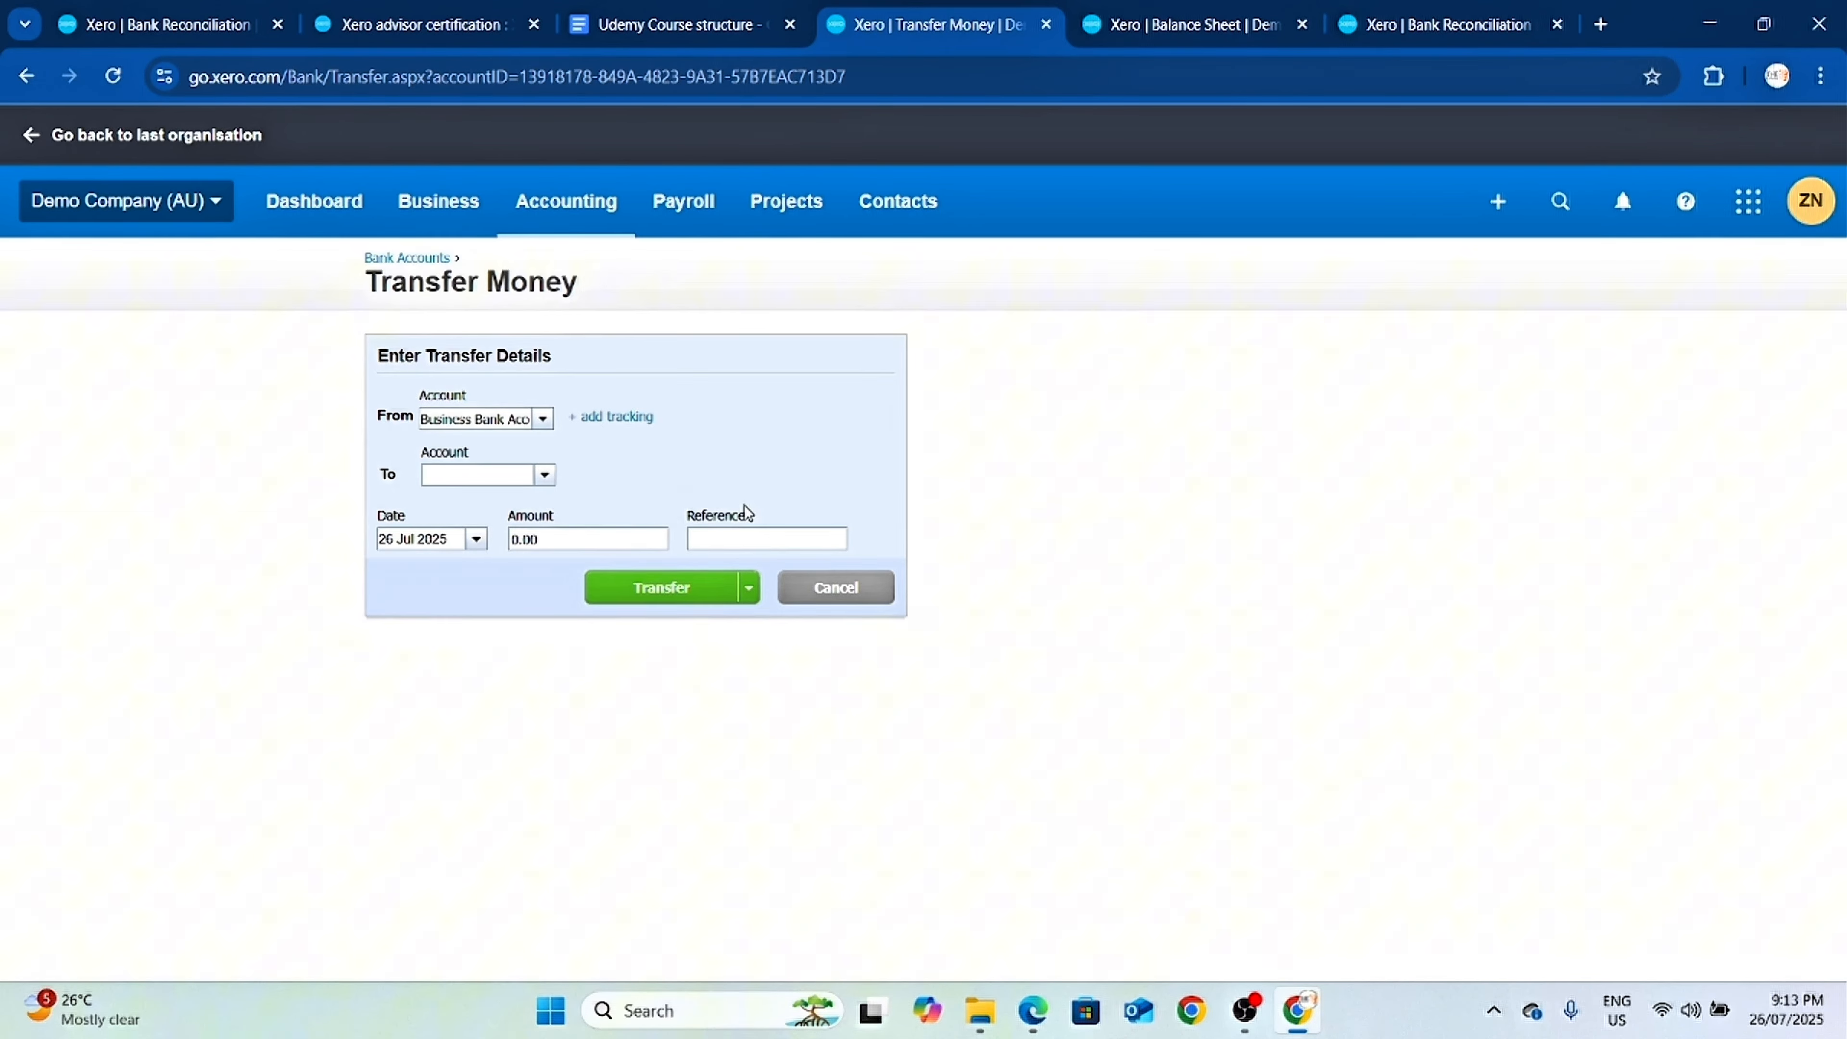
left_click(538, 426)
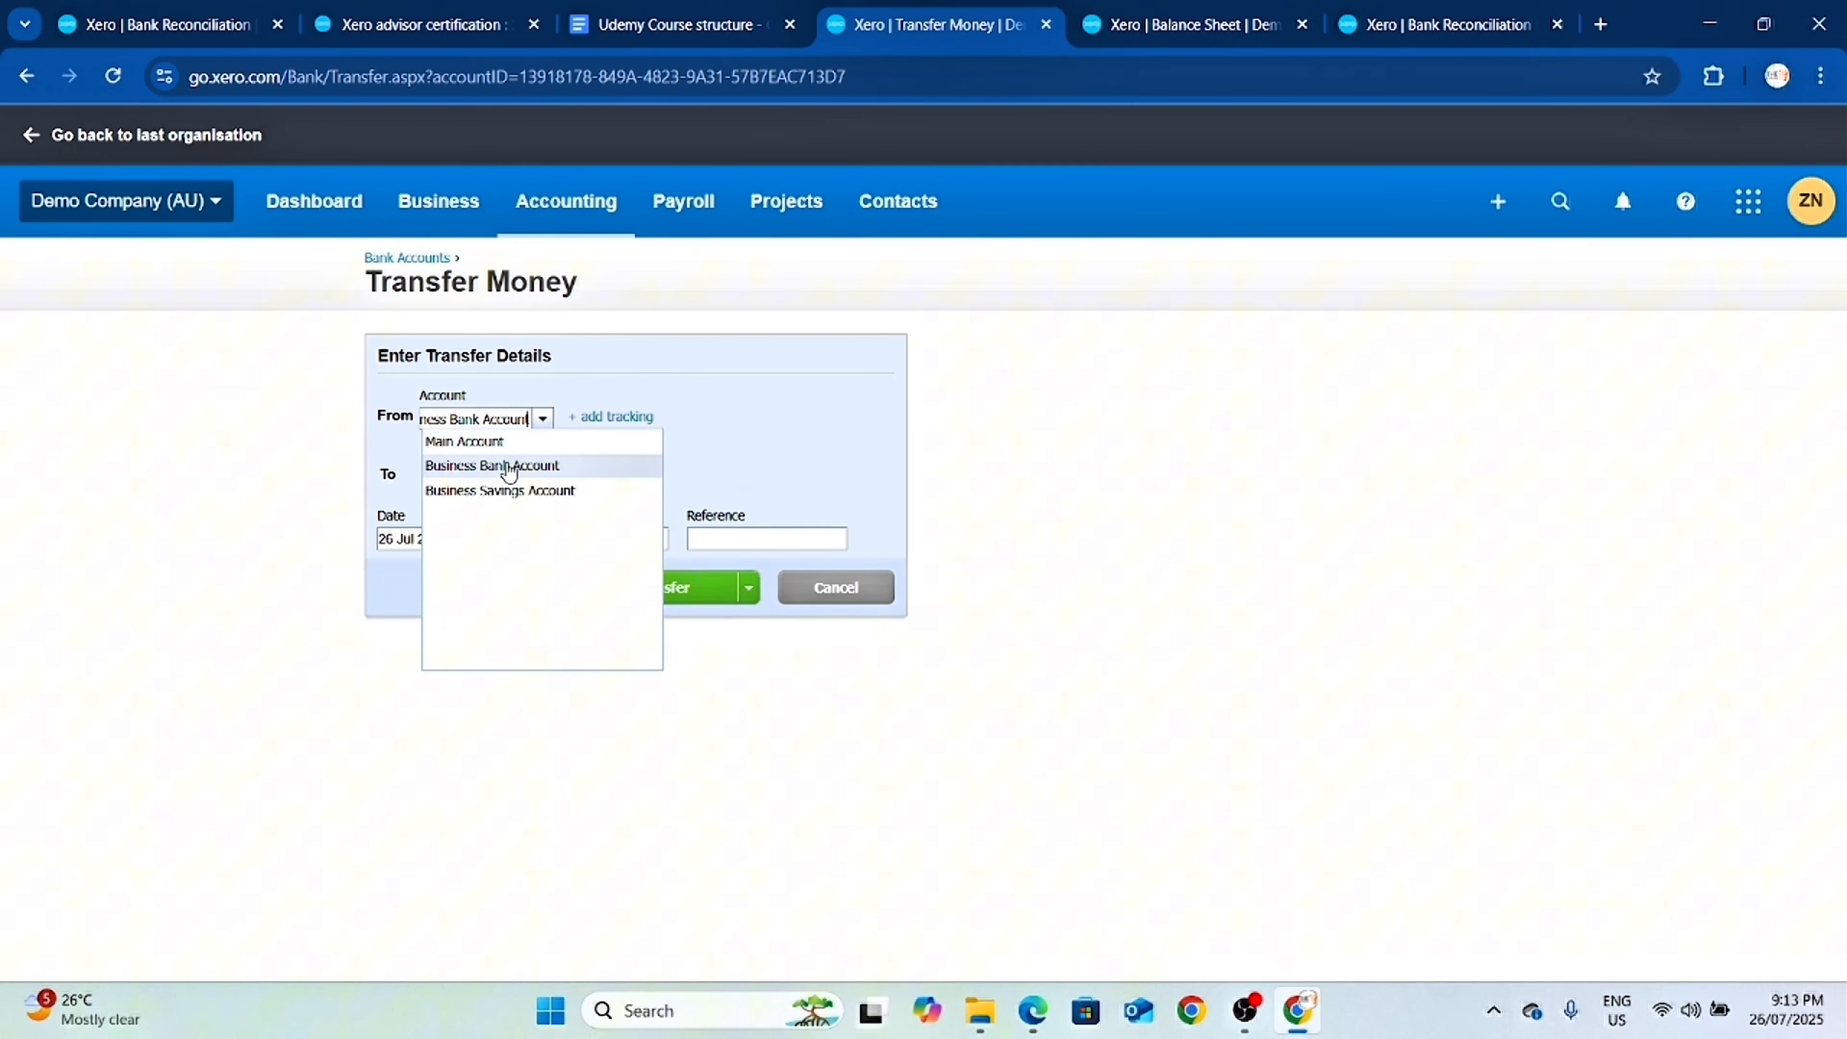
left_click(537, 491)
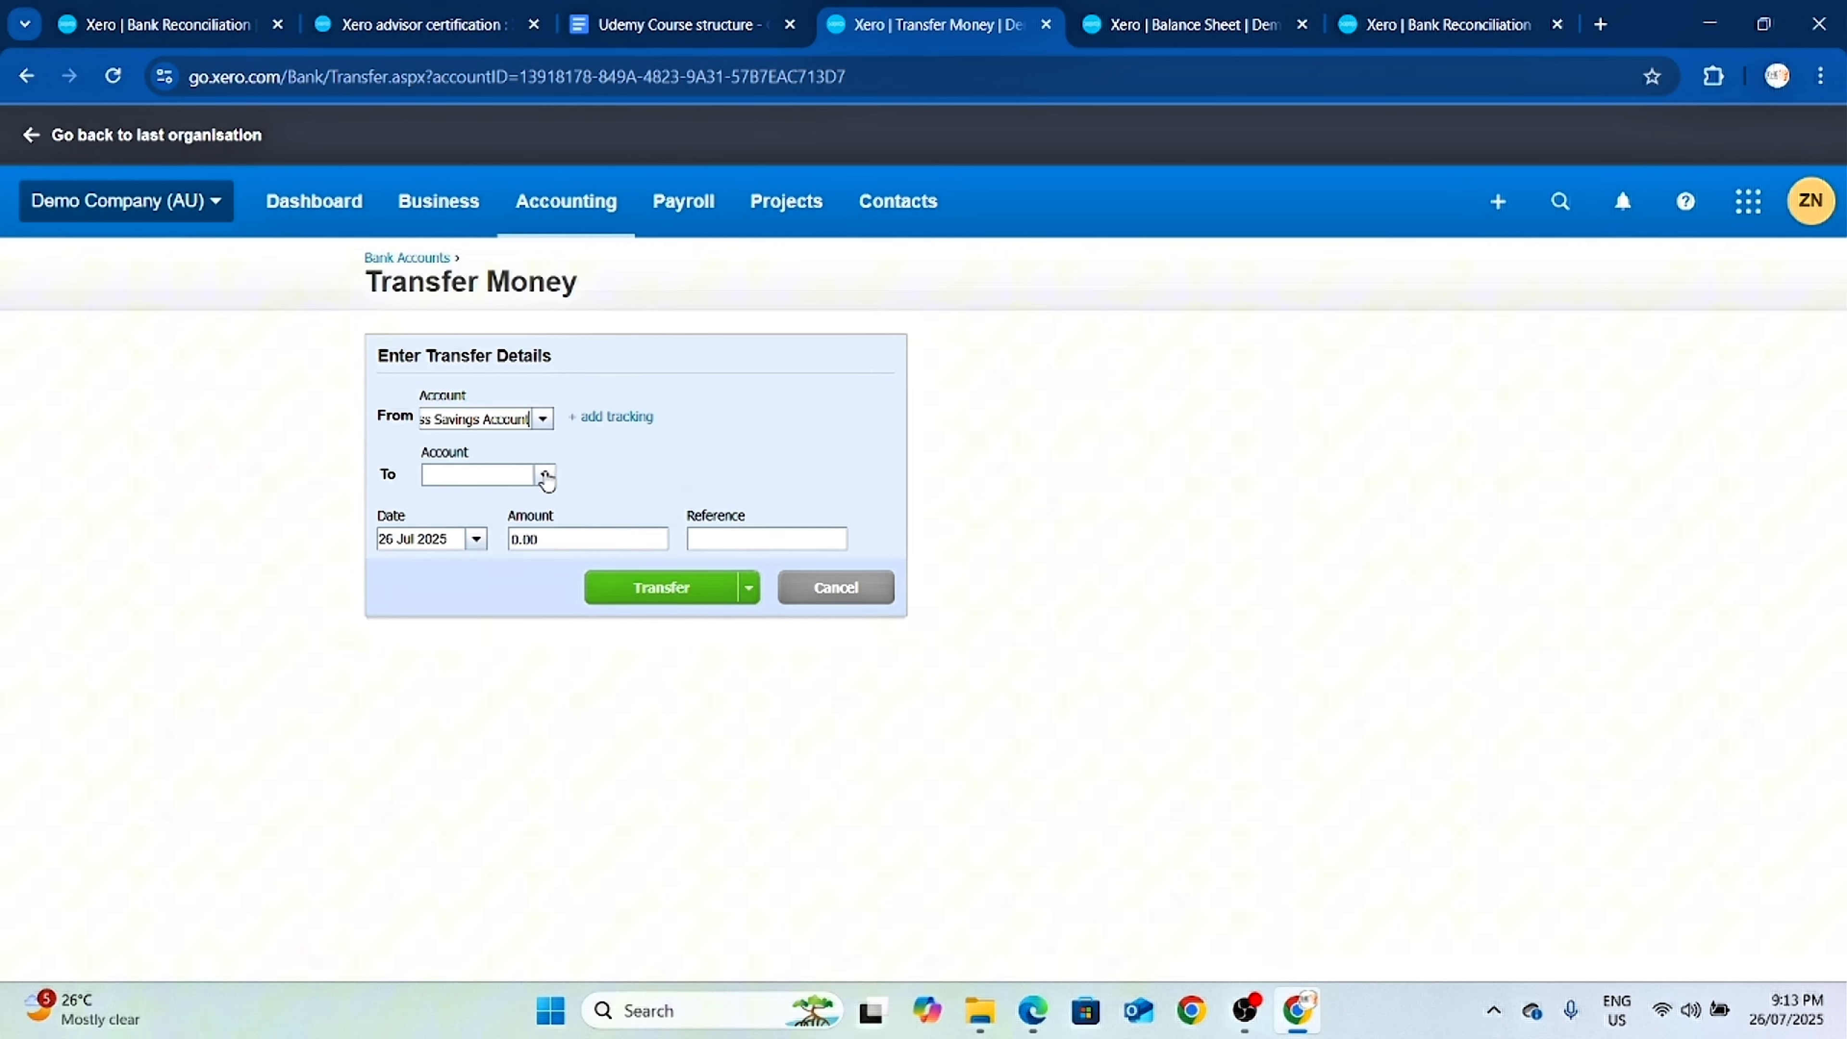
left_click(544, 477)
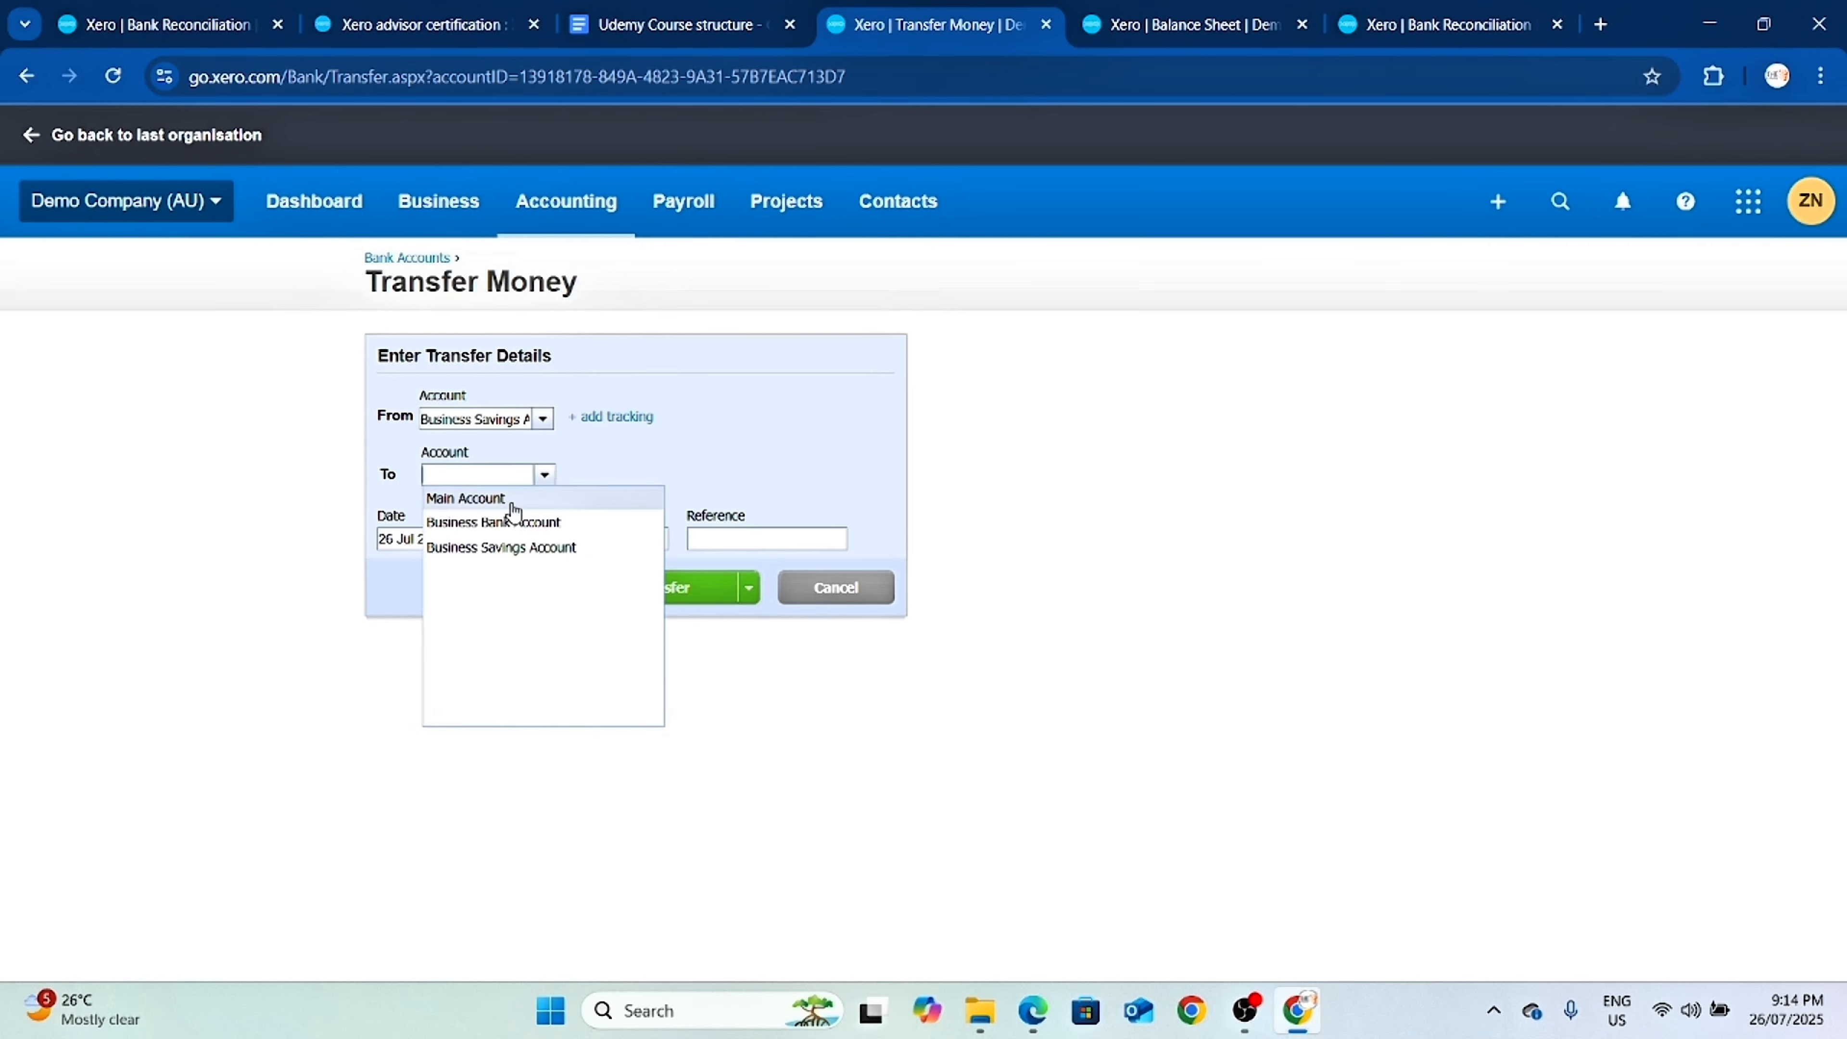
left_click(524, 524)
left_click(587, 538)
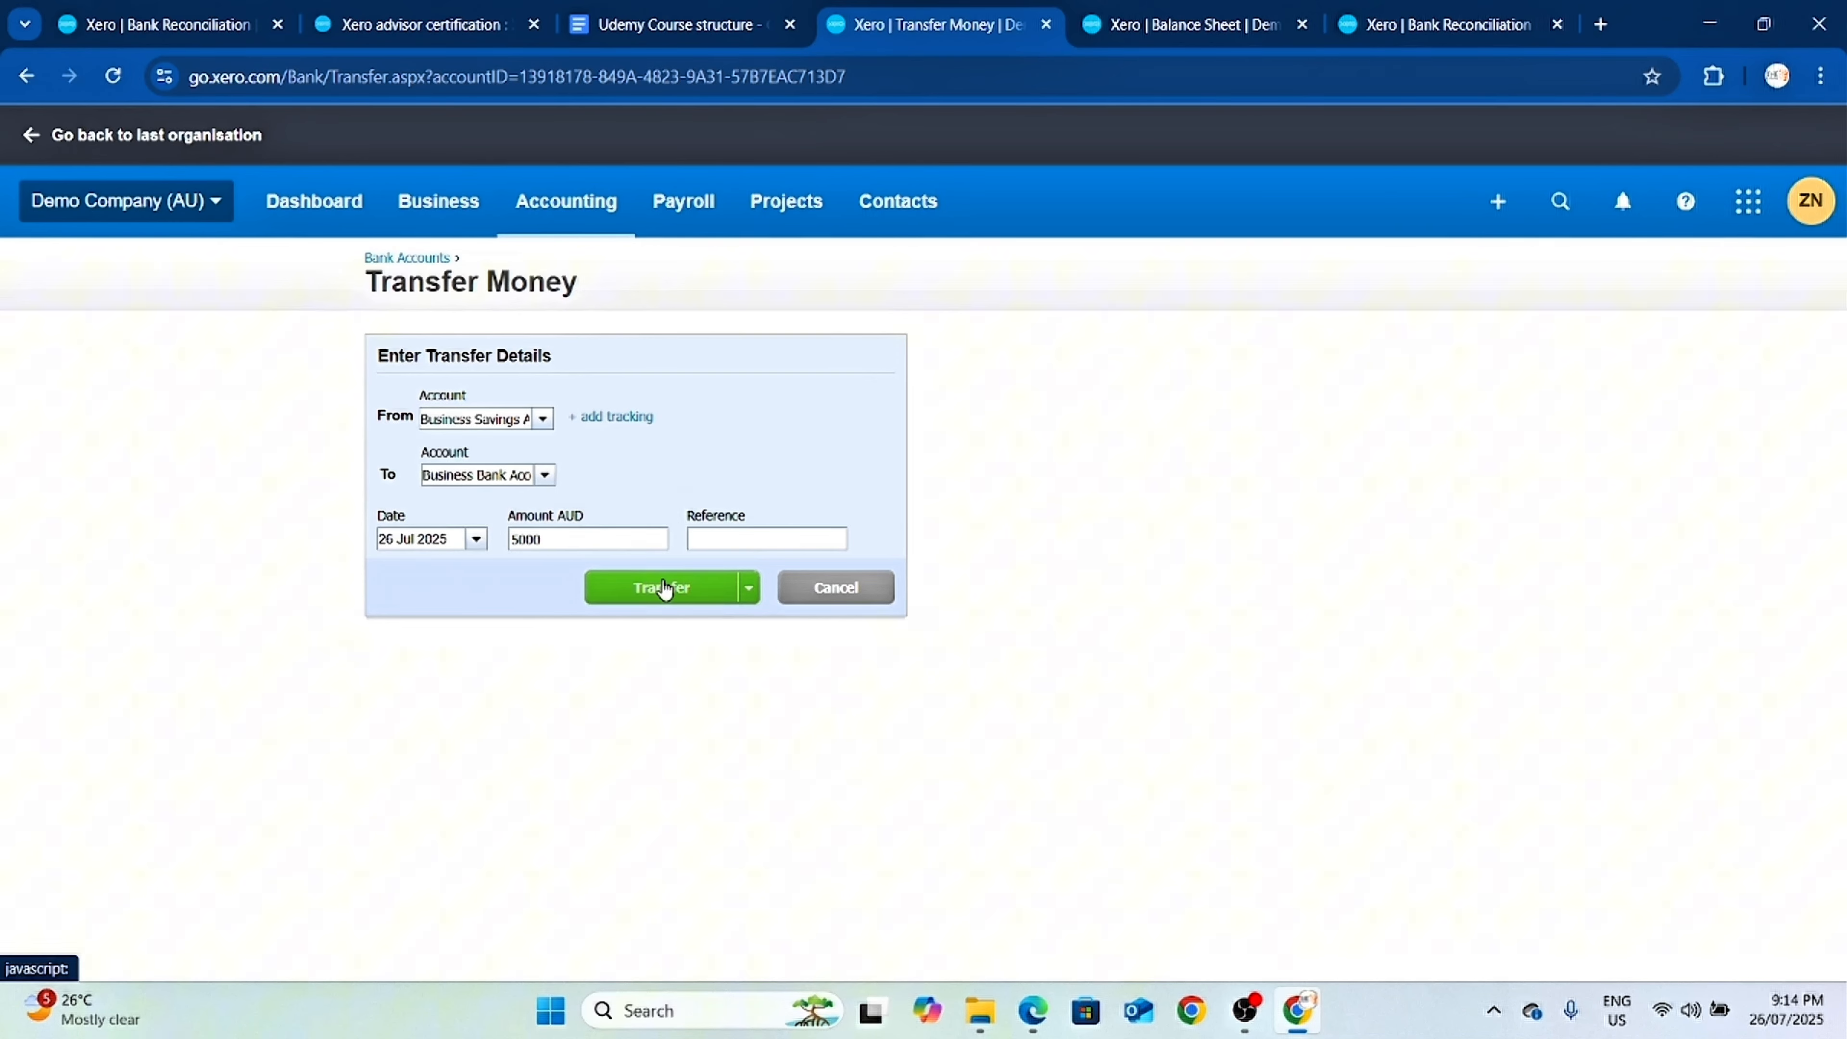
left_click(626, 586)
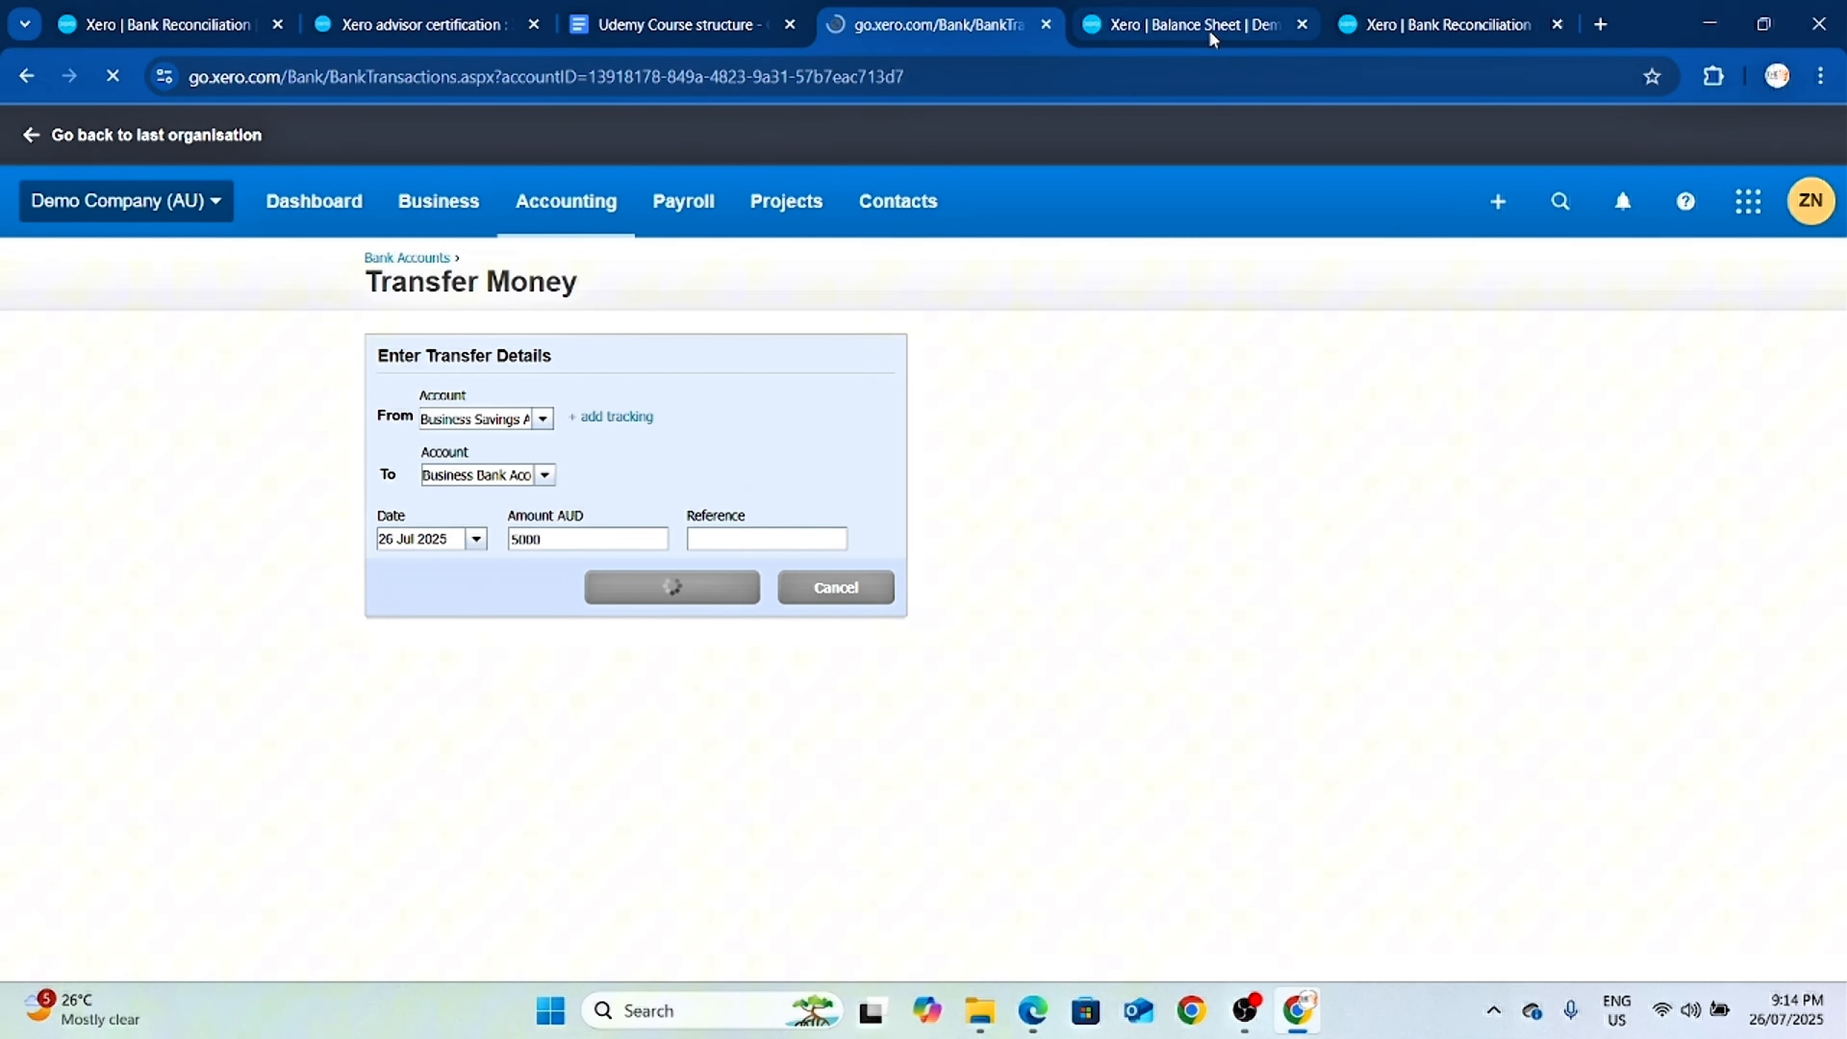
Update the balance sheet and examine the Business Bank Account, Business Savings Account, net assets and equity balances.
left_click(1193, 24)
scroll(1582, 437, "down", 5)
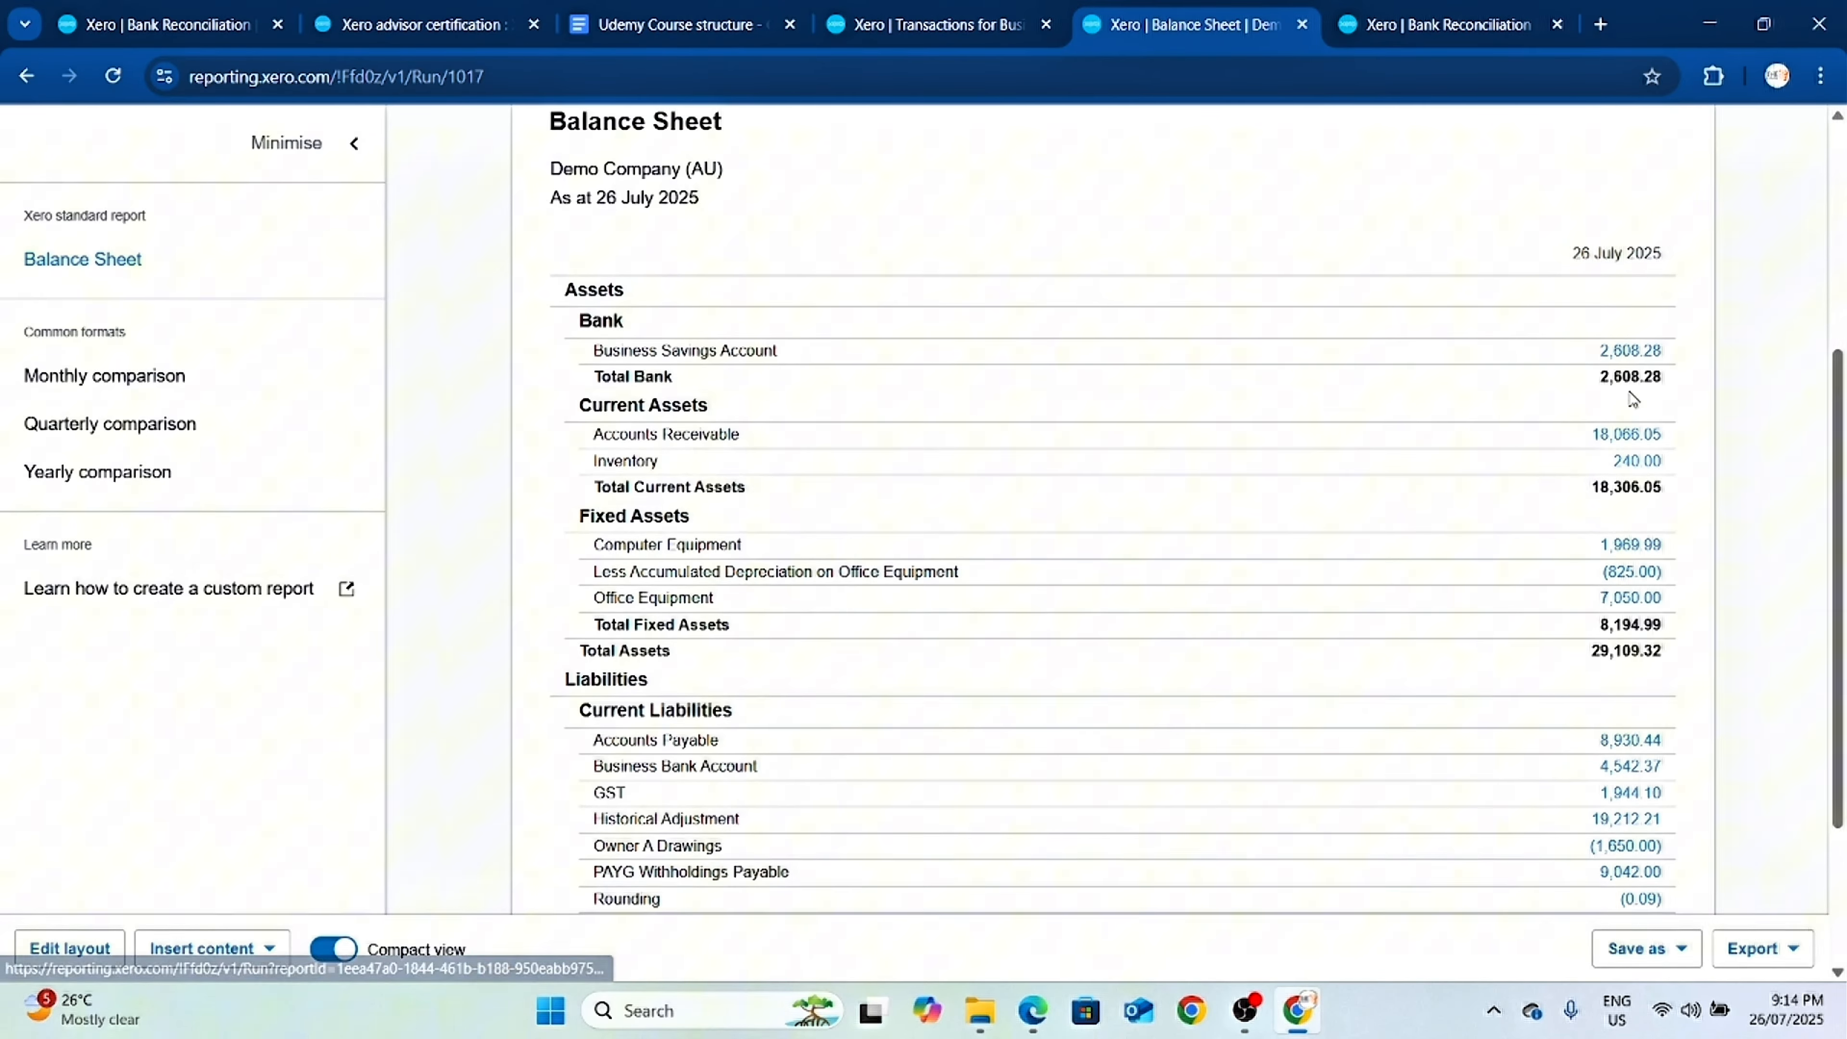
scroll(1582, 437, "up", 5)
left_click(1654, 361)
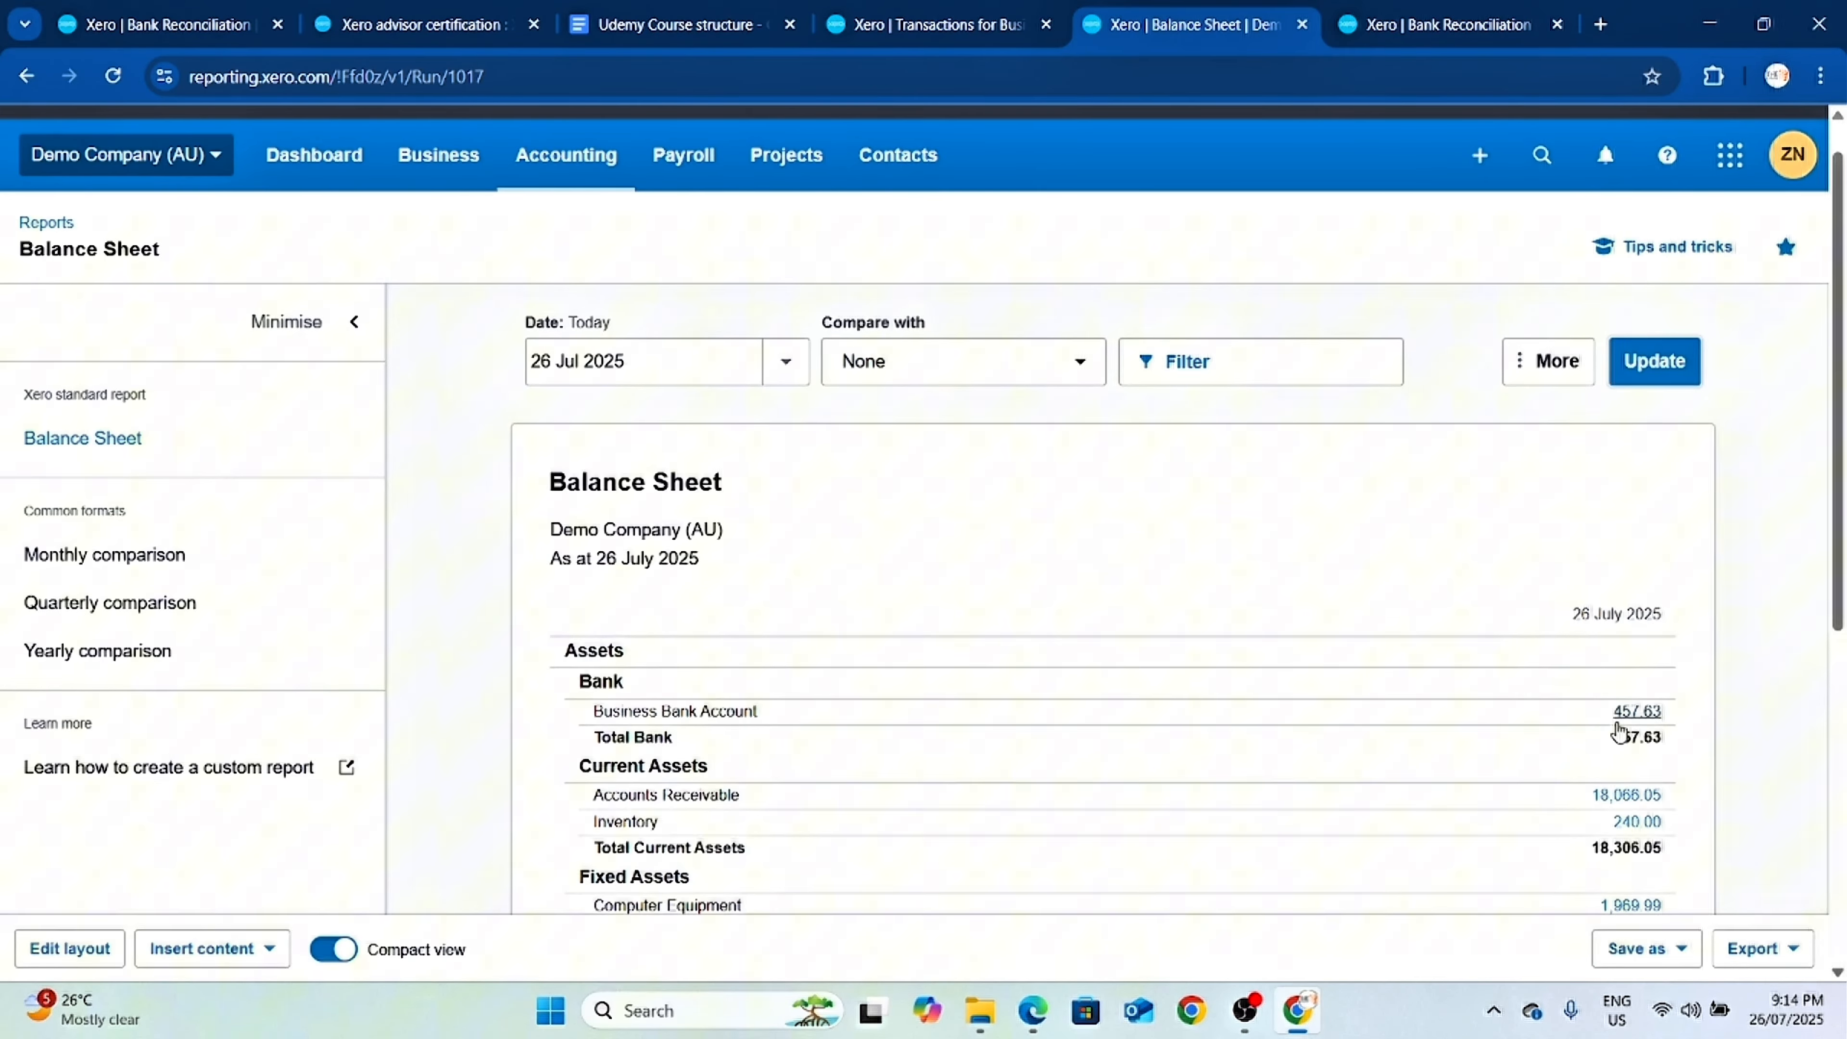
scroll(1584, 708, "down", 5)
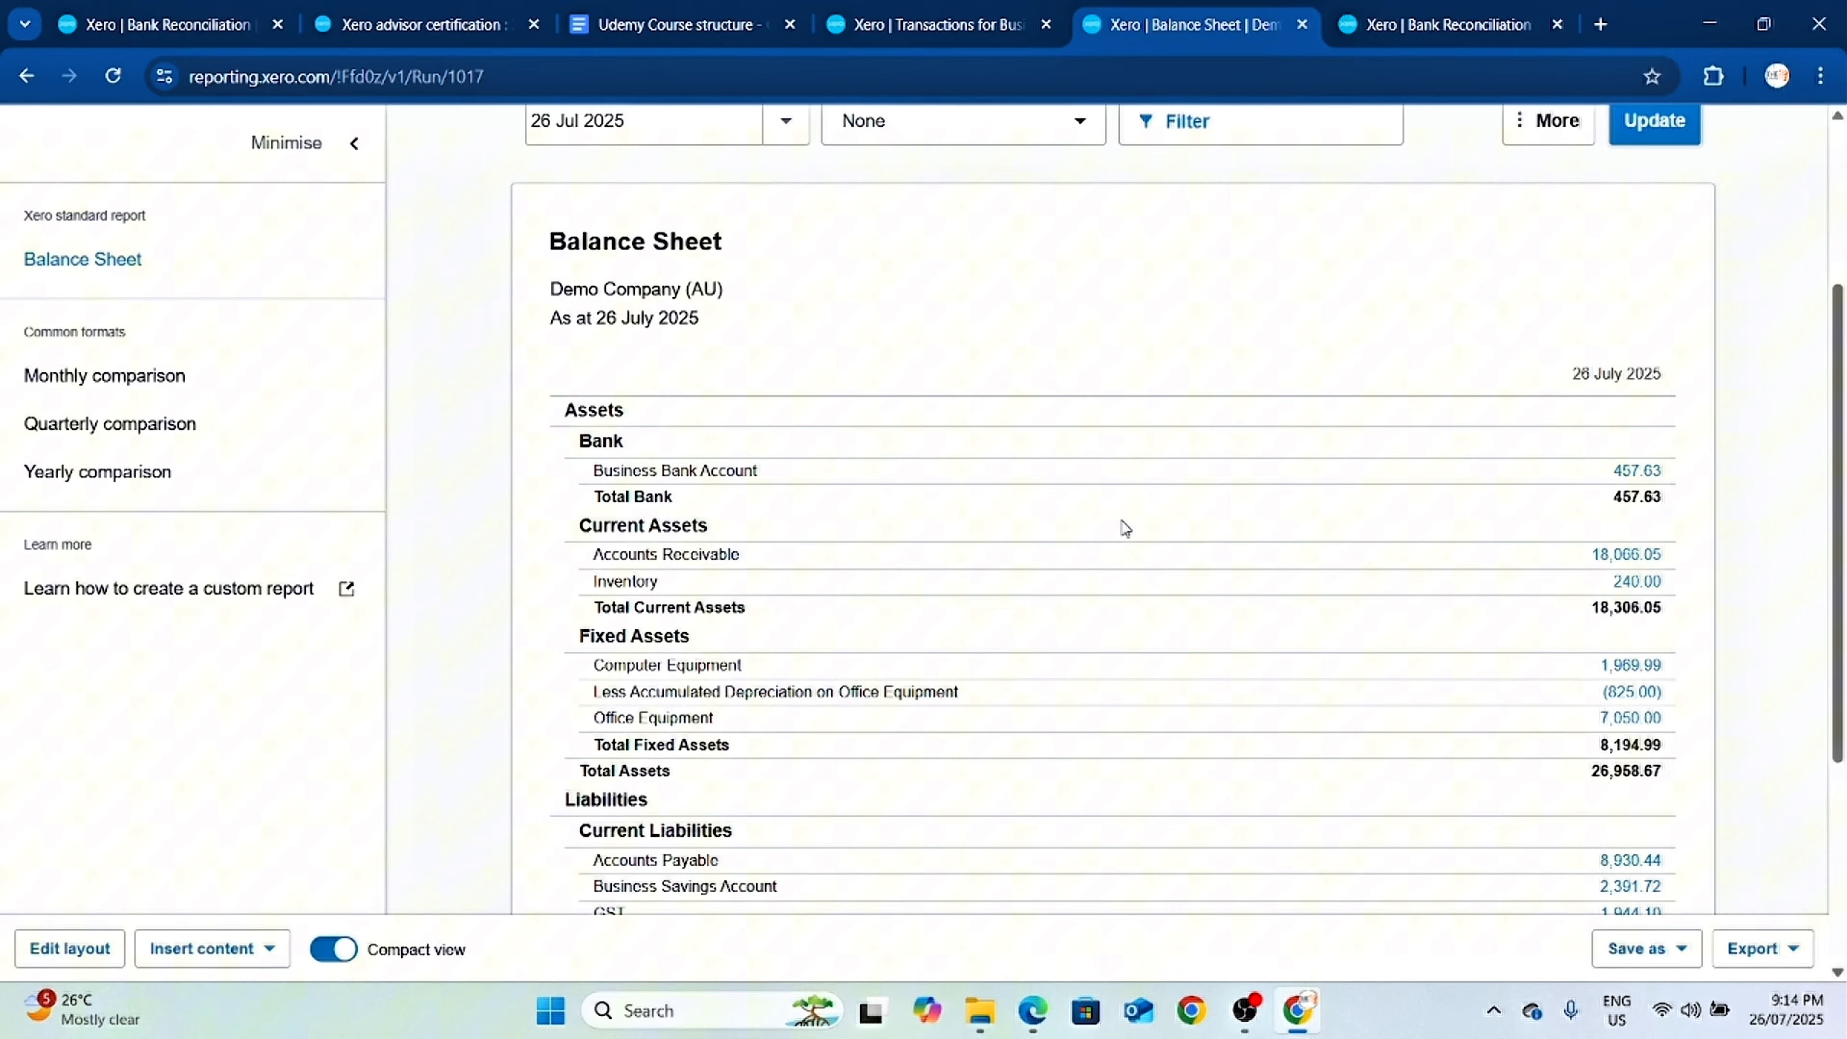
scroll(1616, 457, "up", 2)
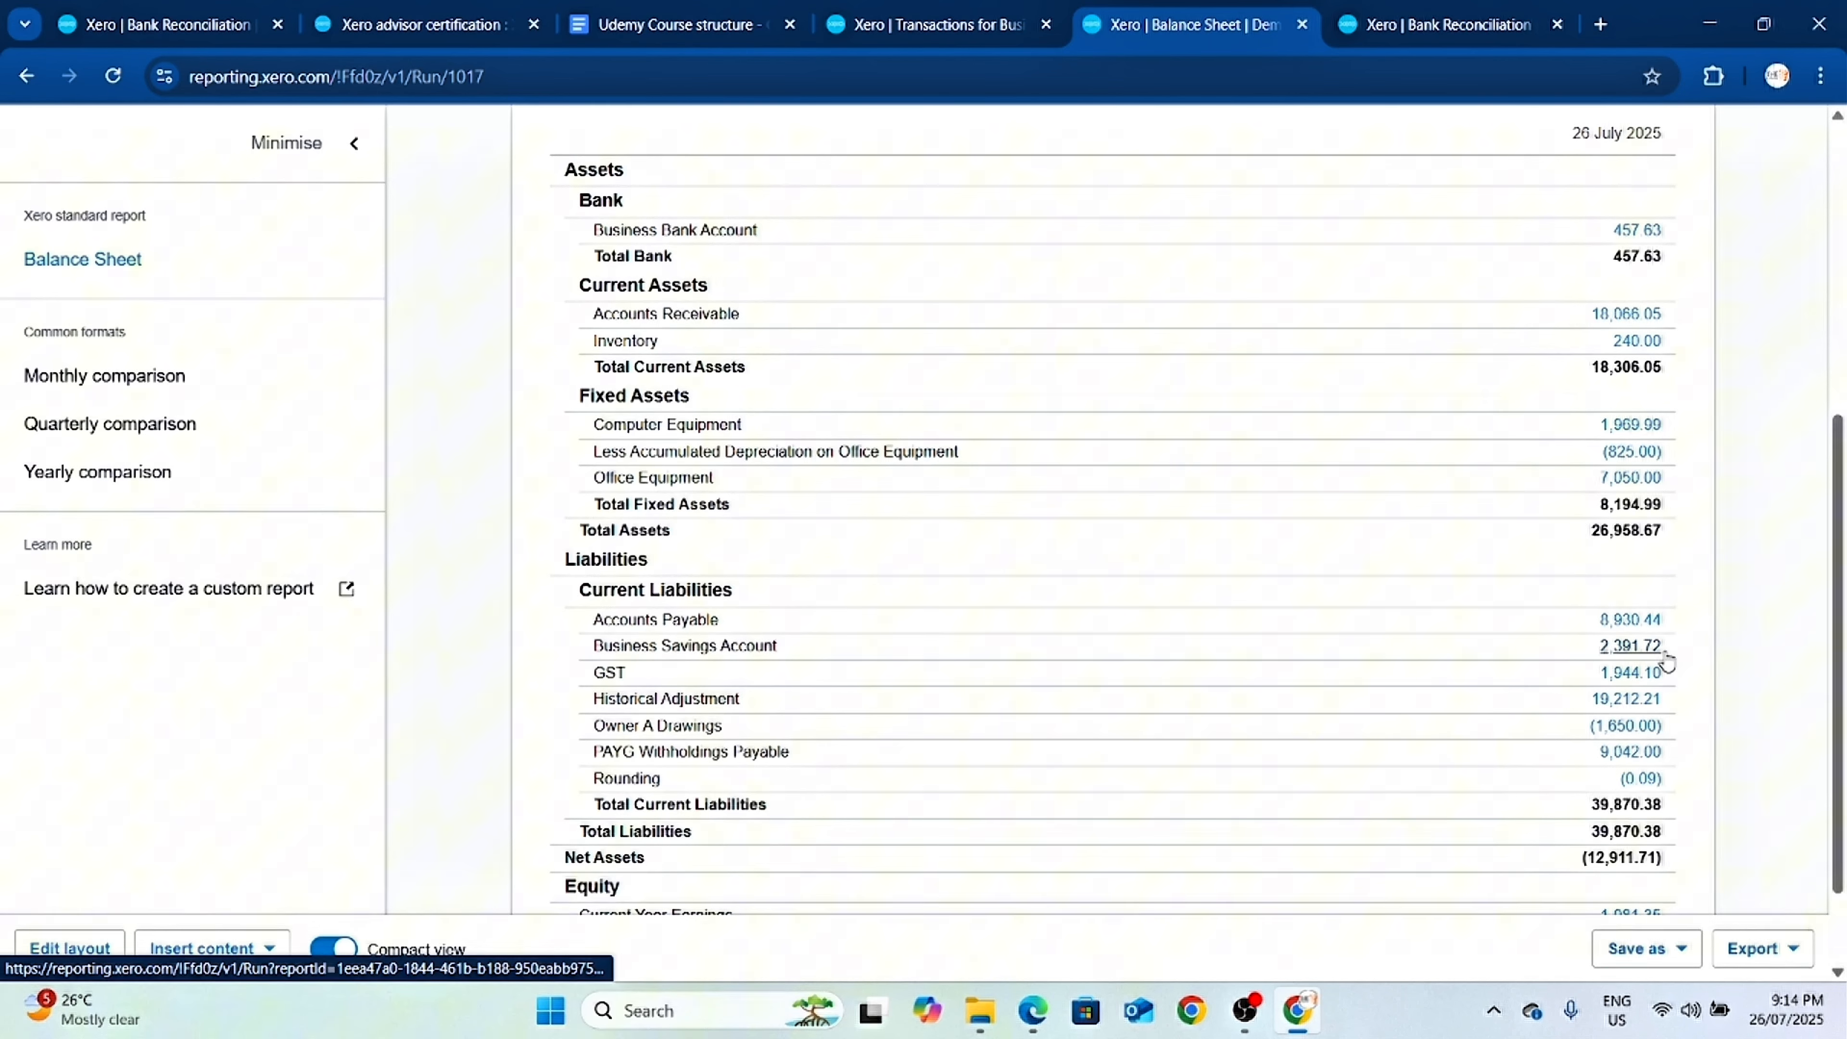
scroll(1600, 691, "up", 5)
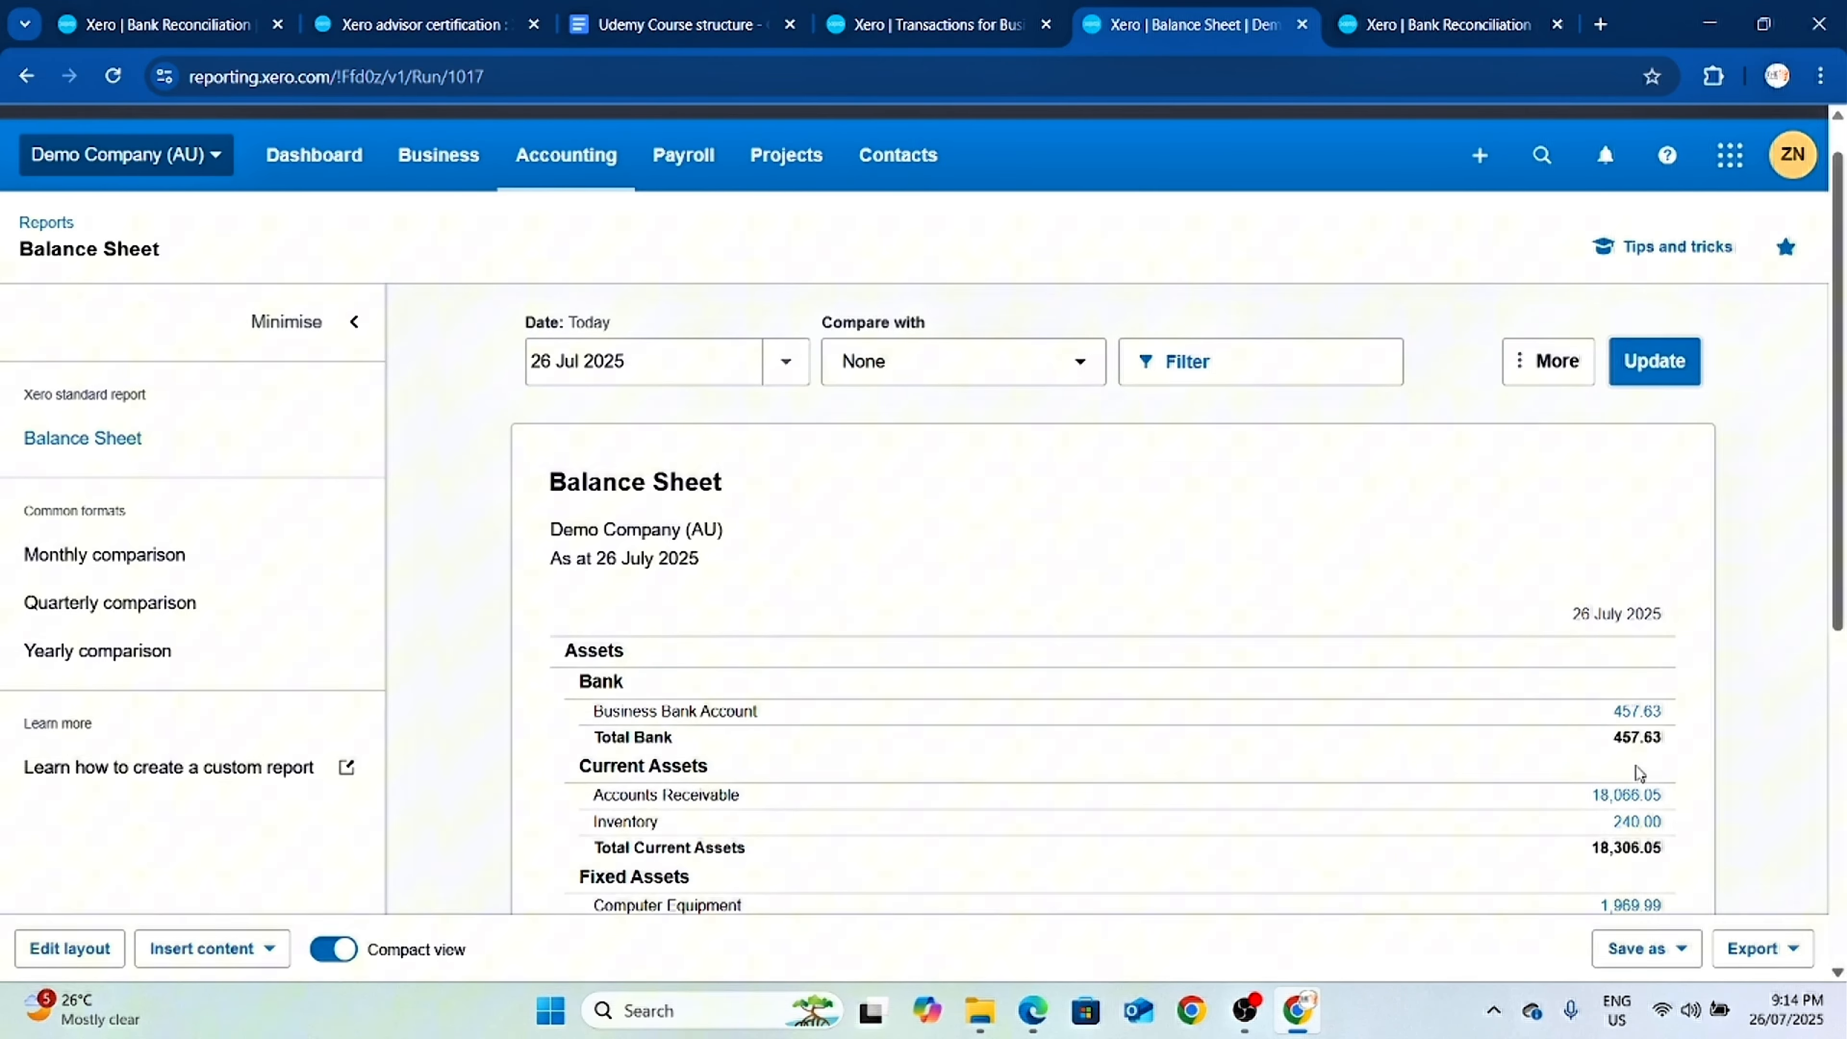
left_click(1677, 382)
scroll(1513, 625, "down", 3)
scroll(1504, 650, "down", 5)
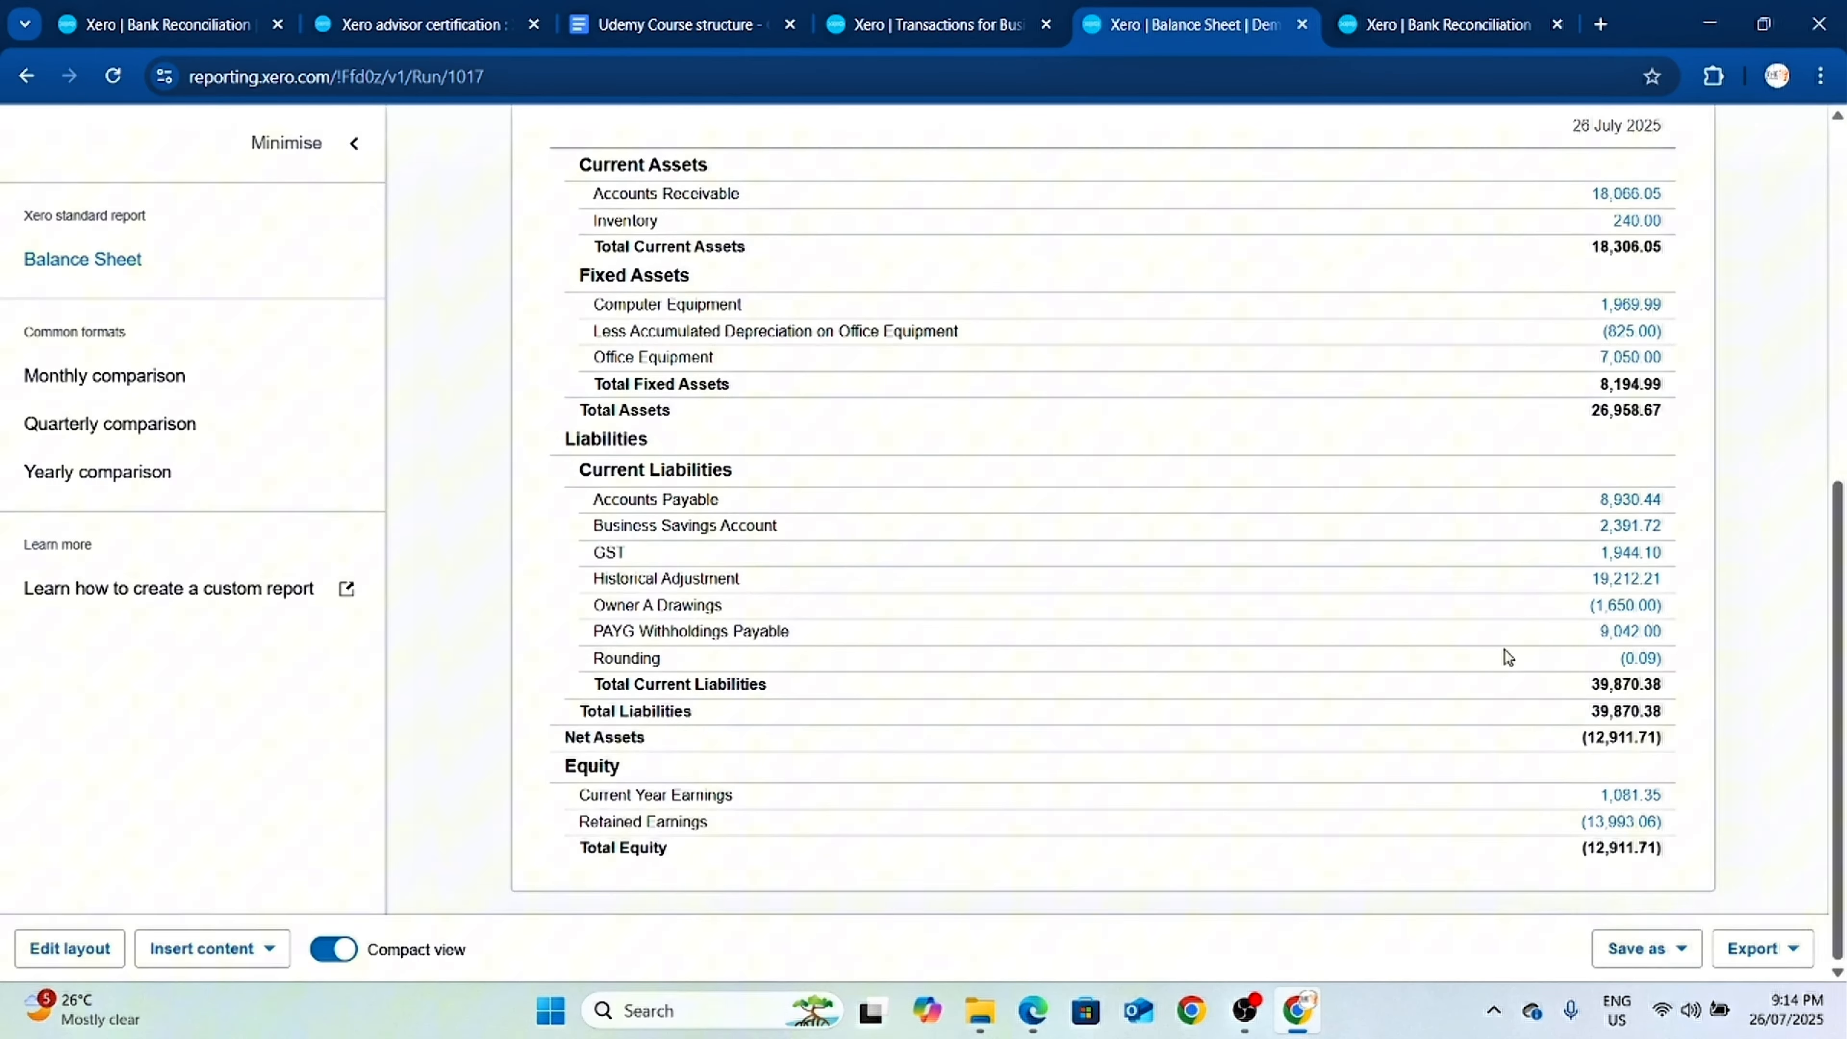
scroll(1381, 637, "up", 9)
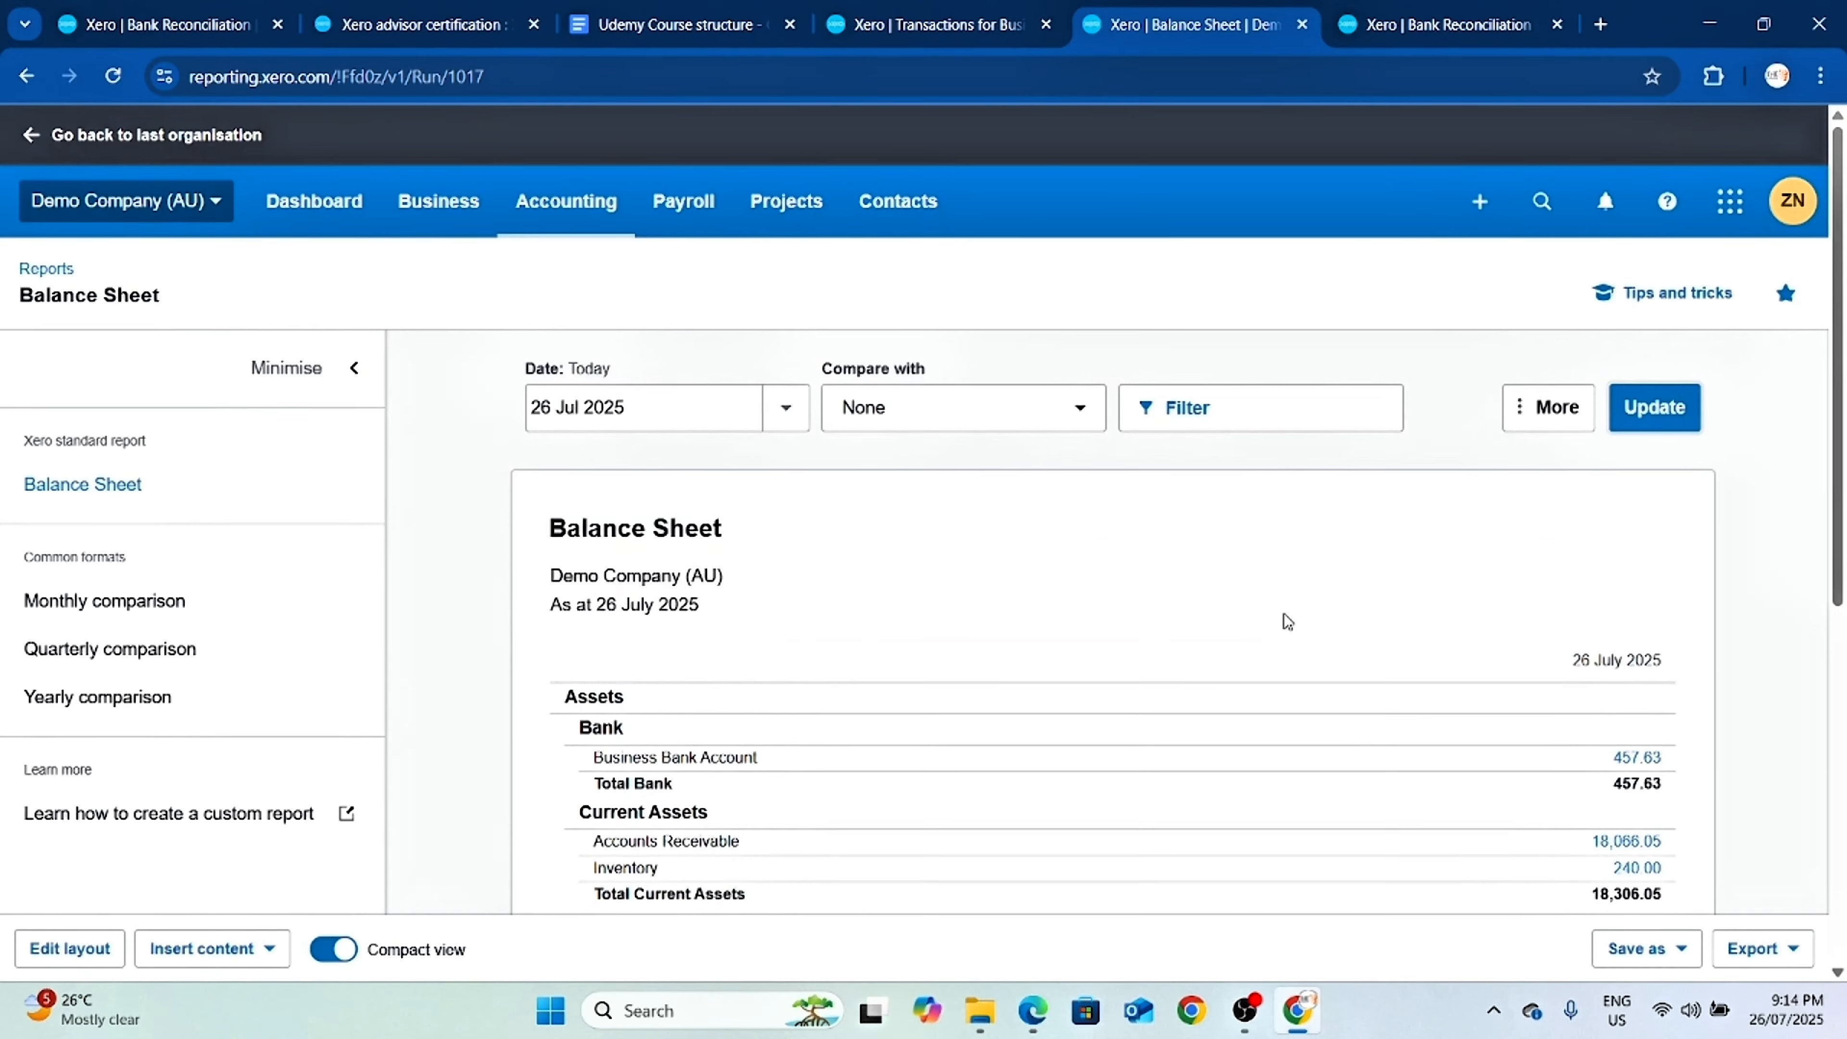
Review the modules of the Xero advisor certification and the Business Bank Account statement lines awaiting reconciliation.
left_click(352, 25)
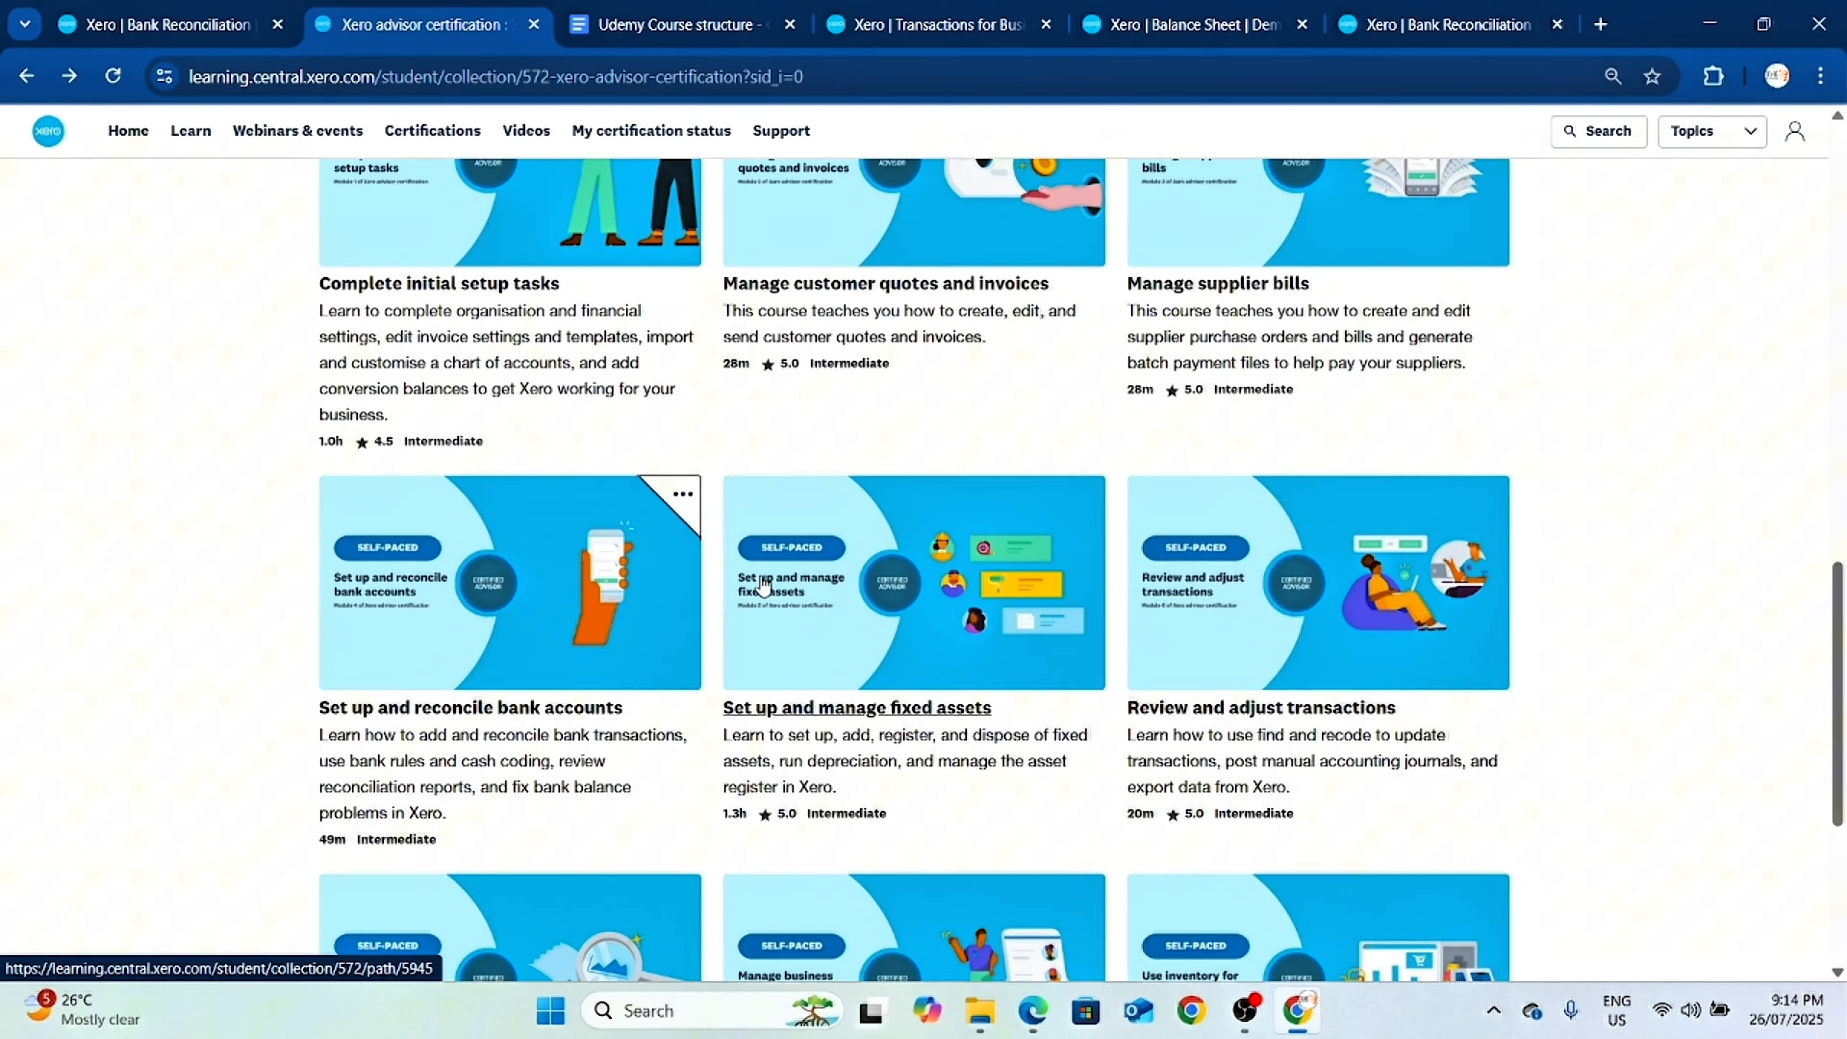
scroll(1487, 640, "up", 2)
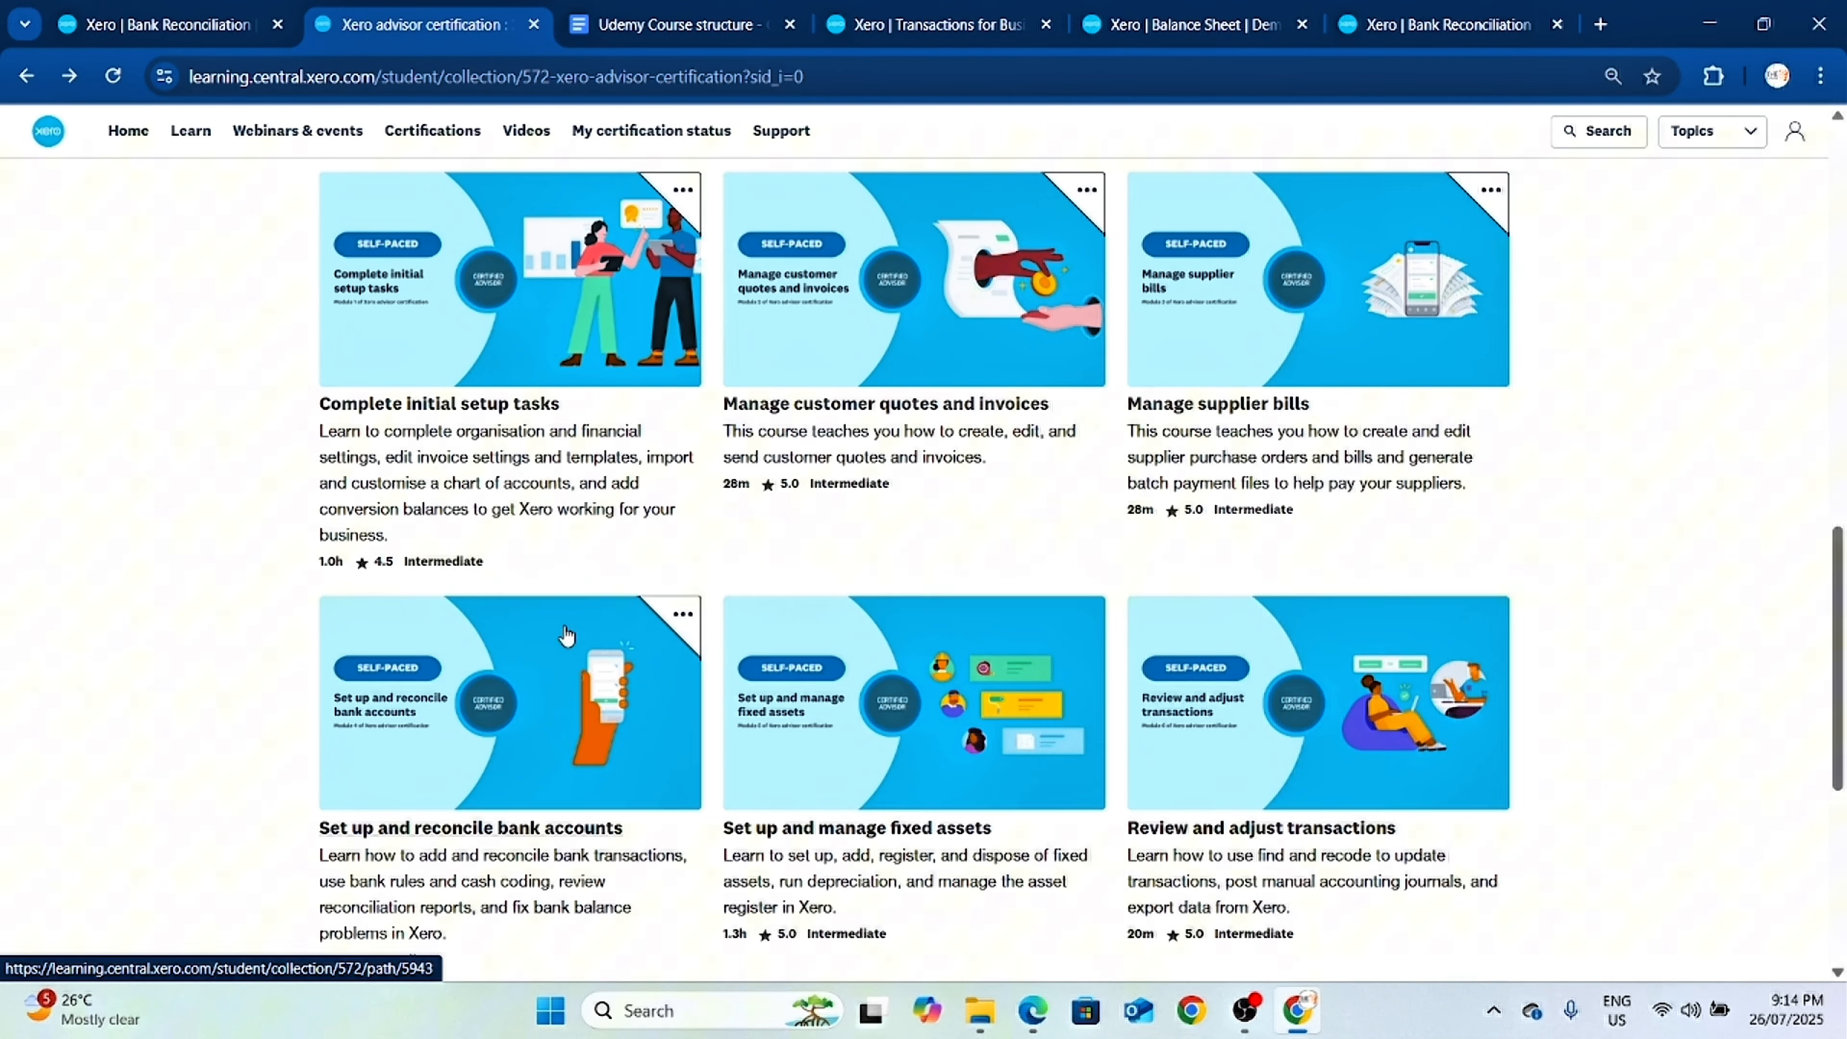
left_click(189, 28)
scroll(764, 554, "down", 8)
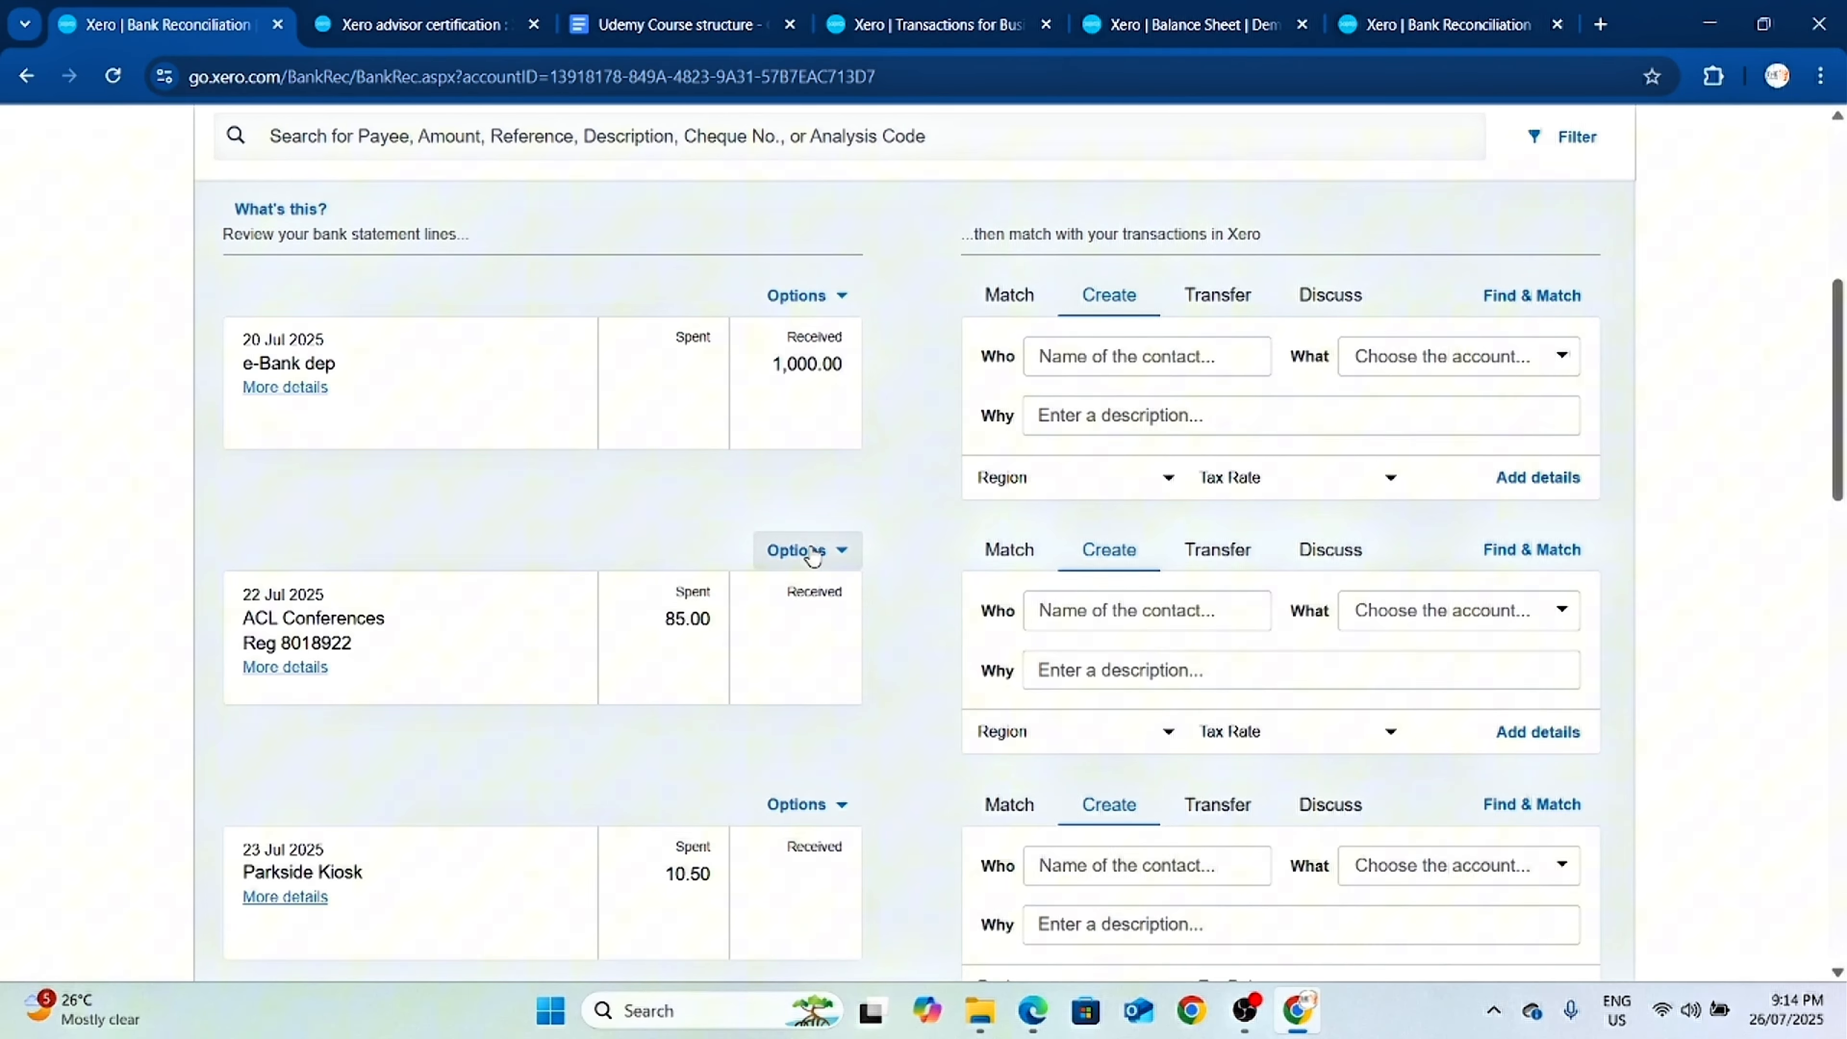
left_click(422, 24)
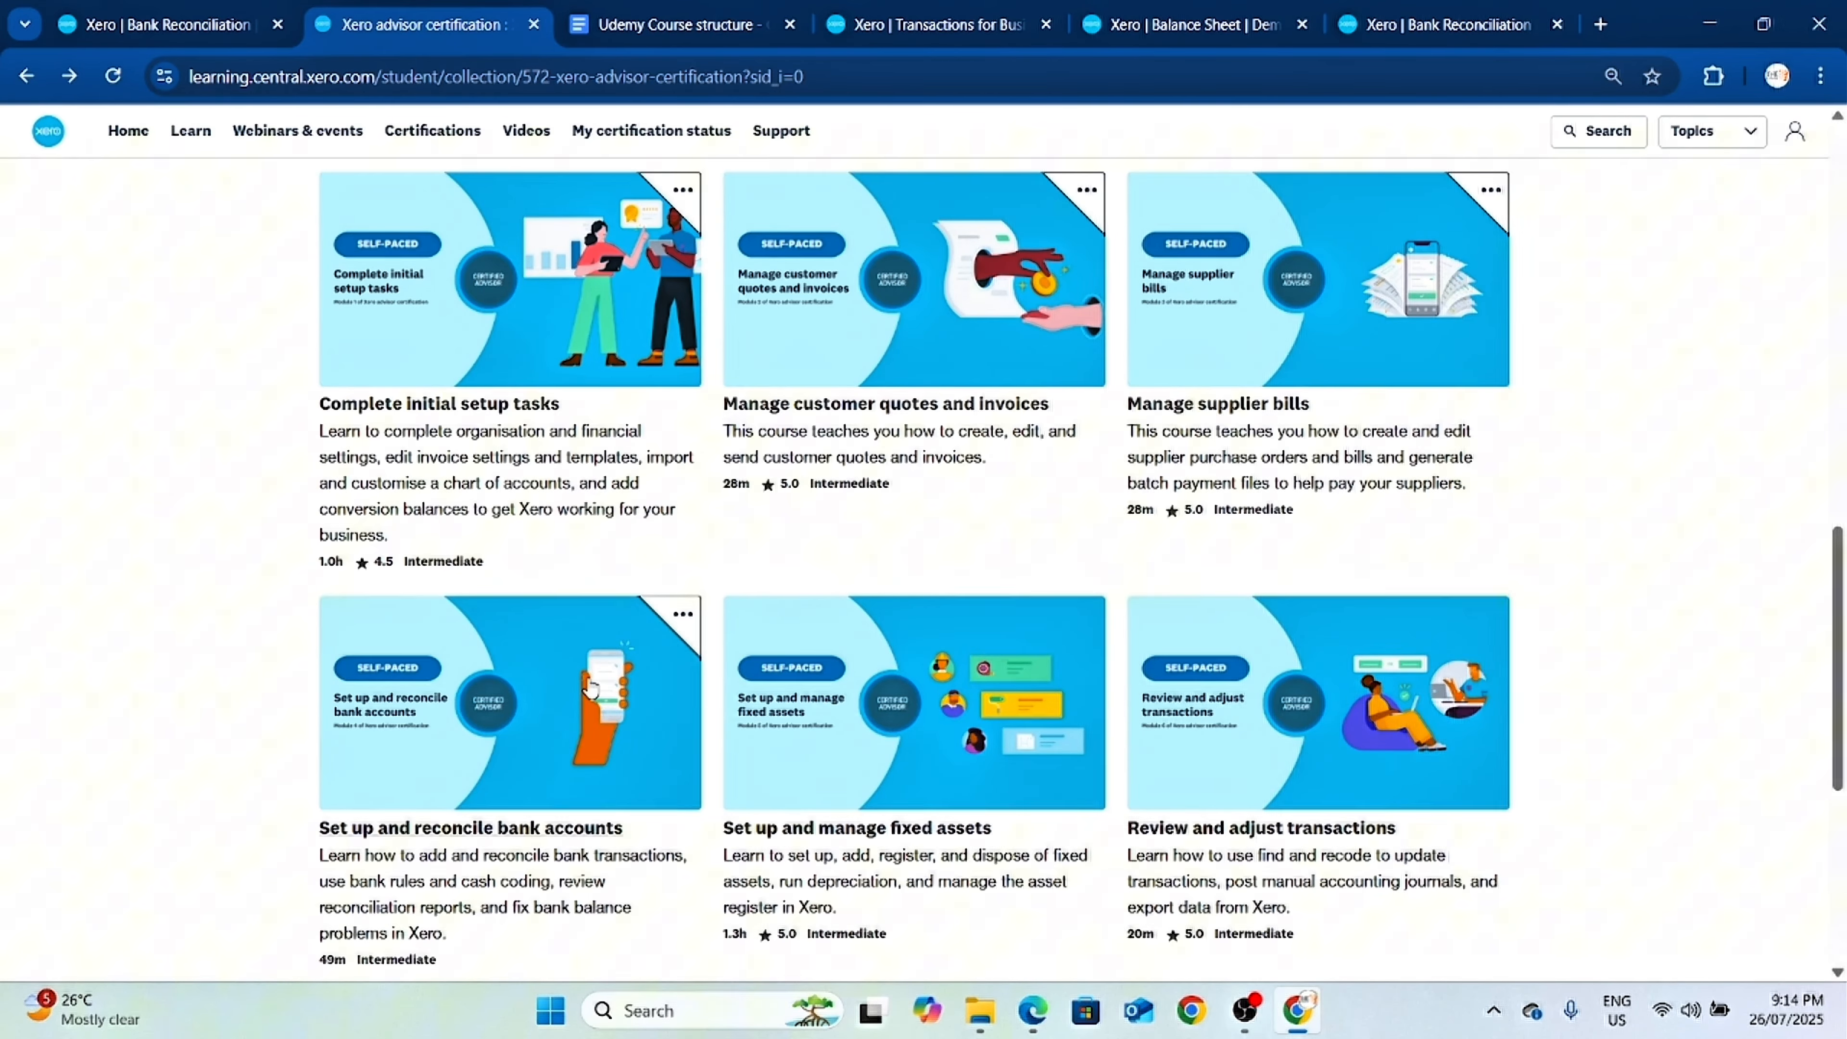
left_click(125, 17)
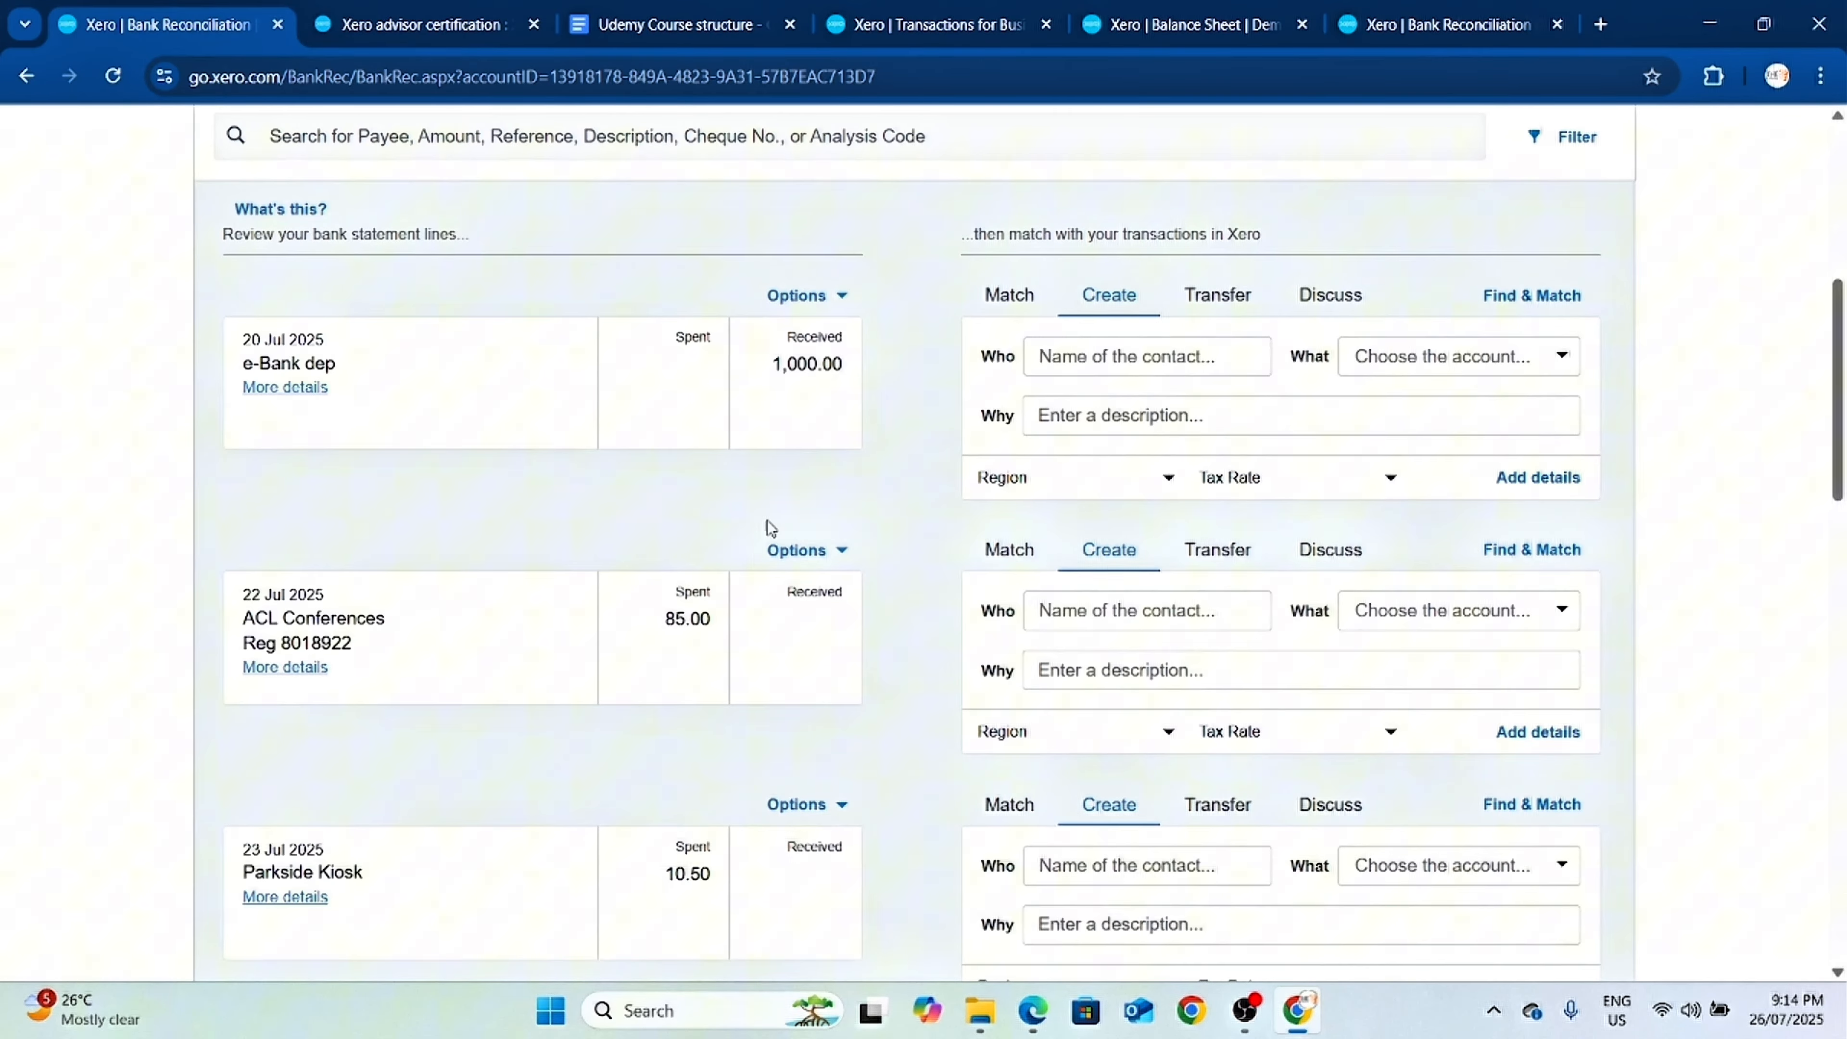
scroll(875, 586, "up", 6)
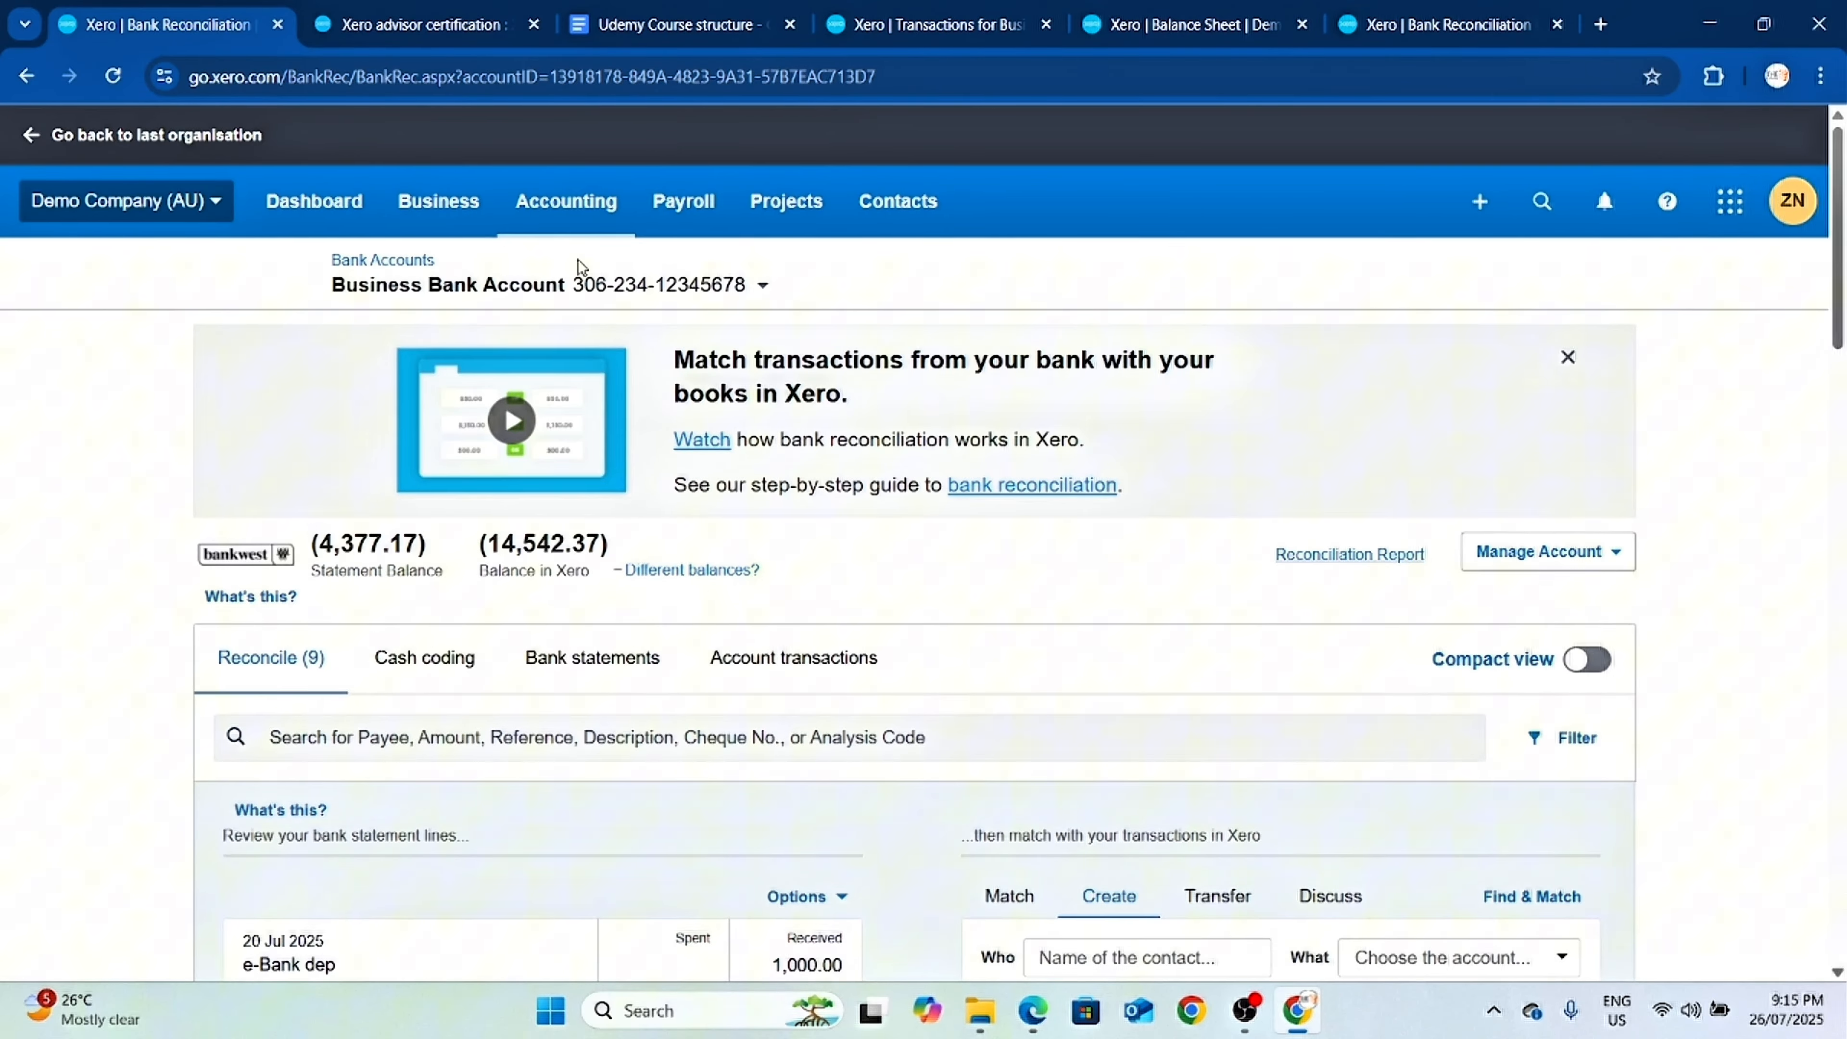
left_click(575, 202)
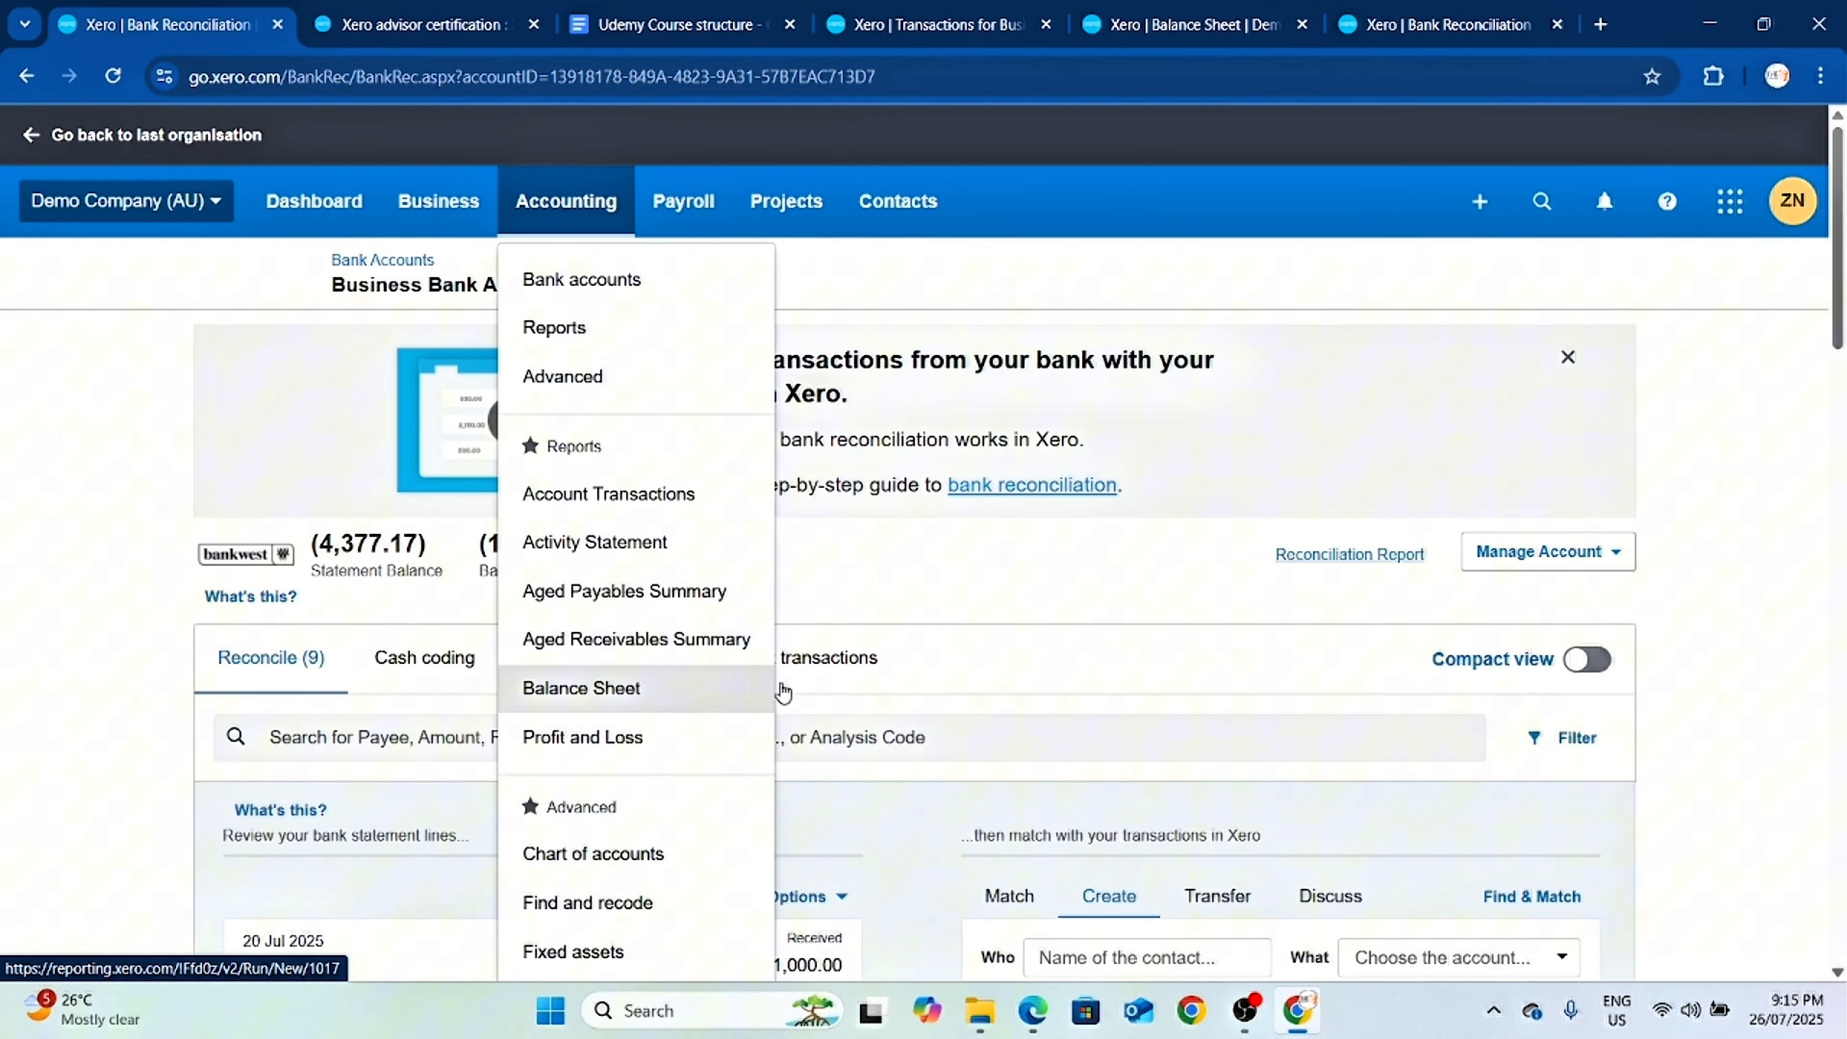
scroll(1116, 753, "down", 3)
left_click(1666, 604)
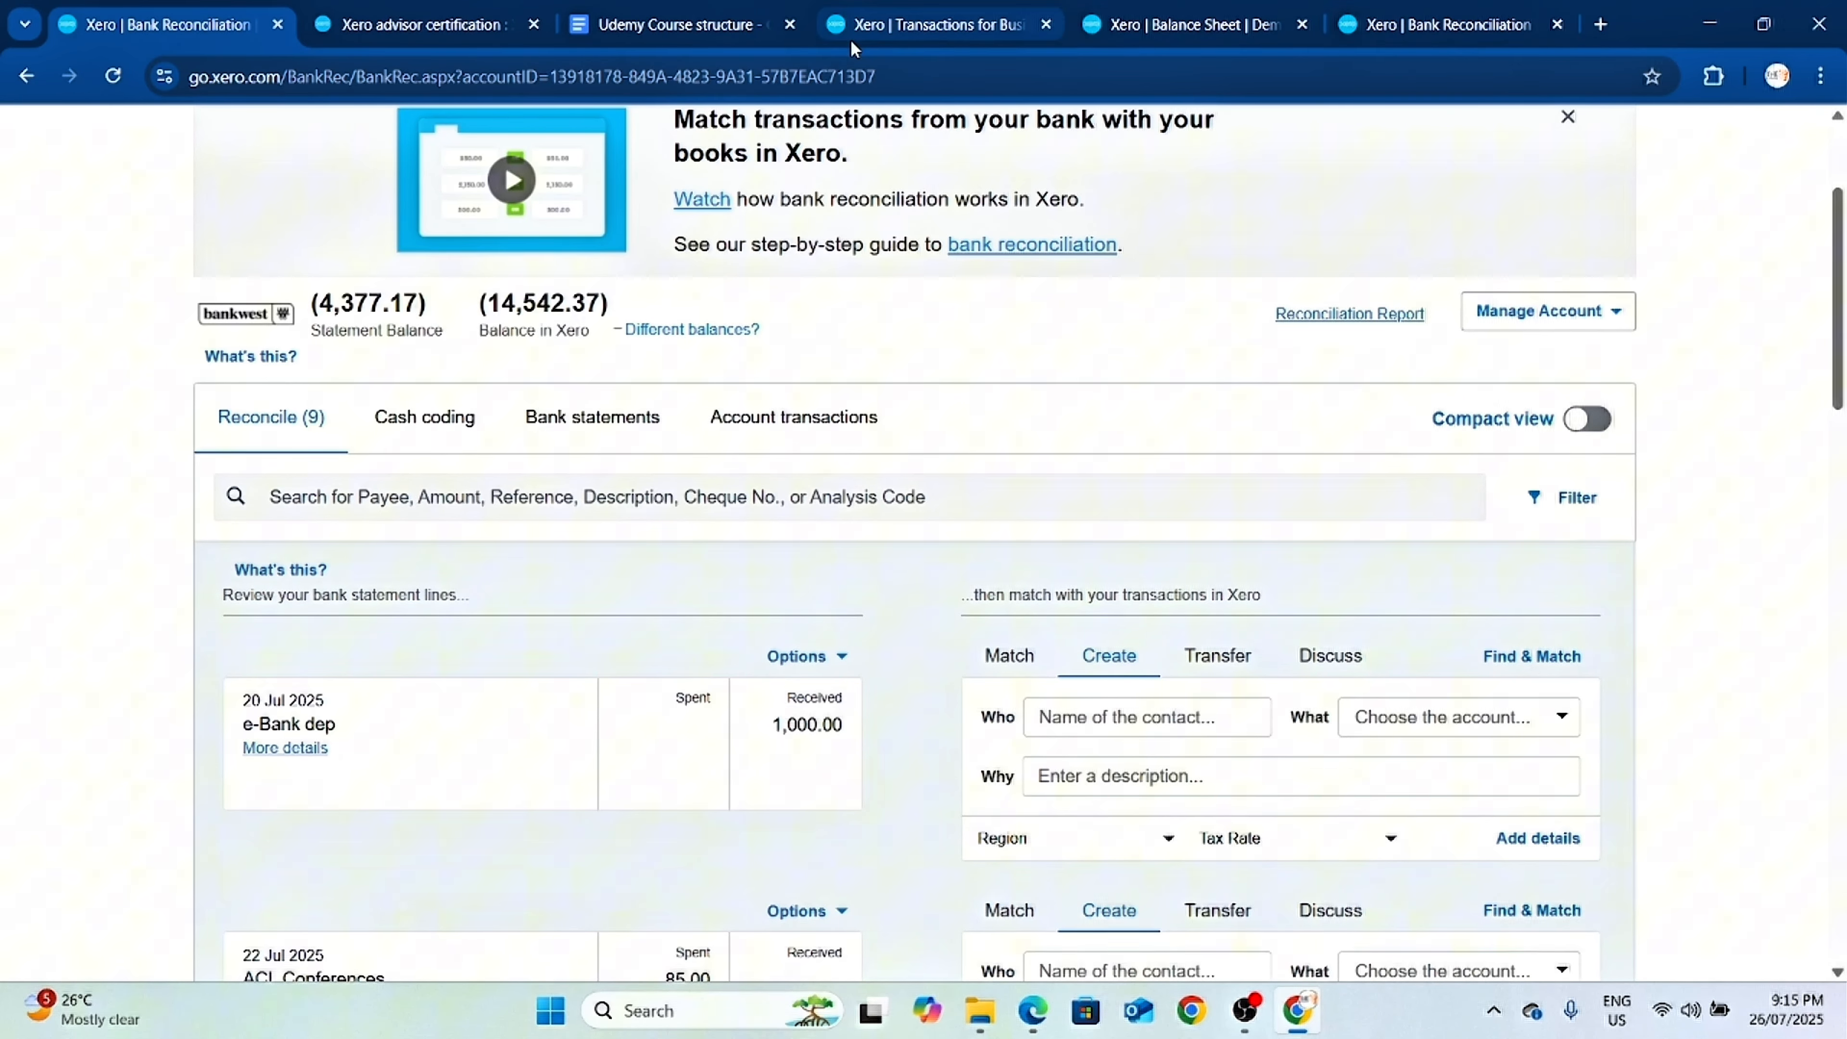
Dismiss the bank reconciliation help banner and open the uncoded statement lines from the bank accounts overview.
left_click(961, 27)
left_click(1536, 27)
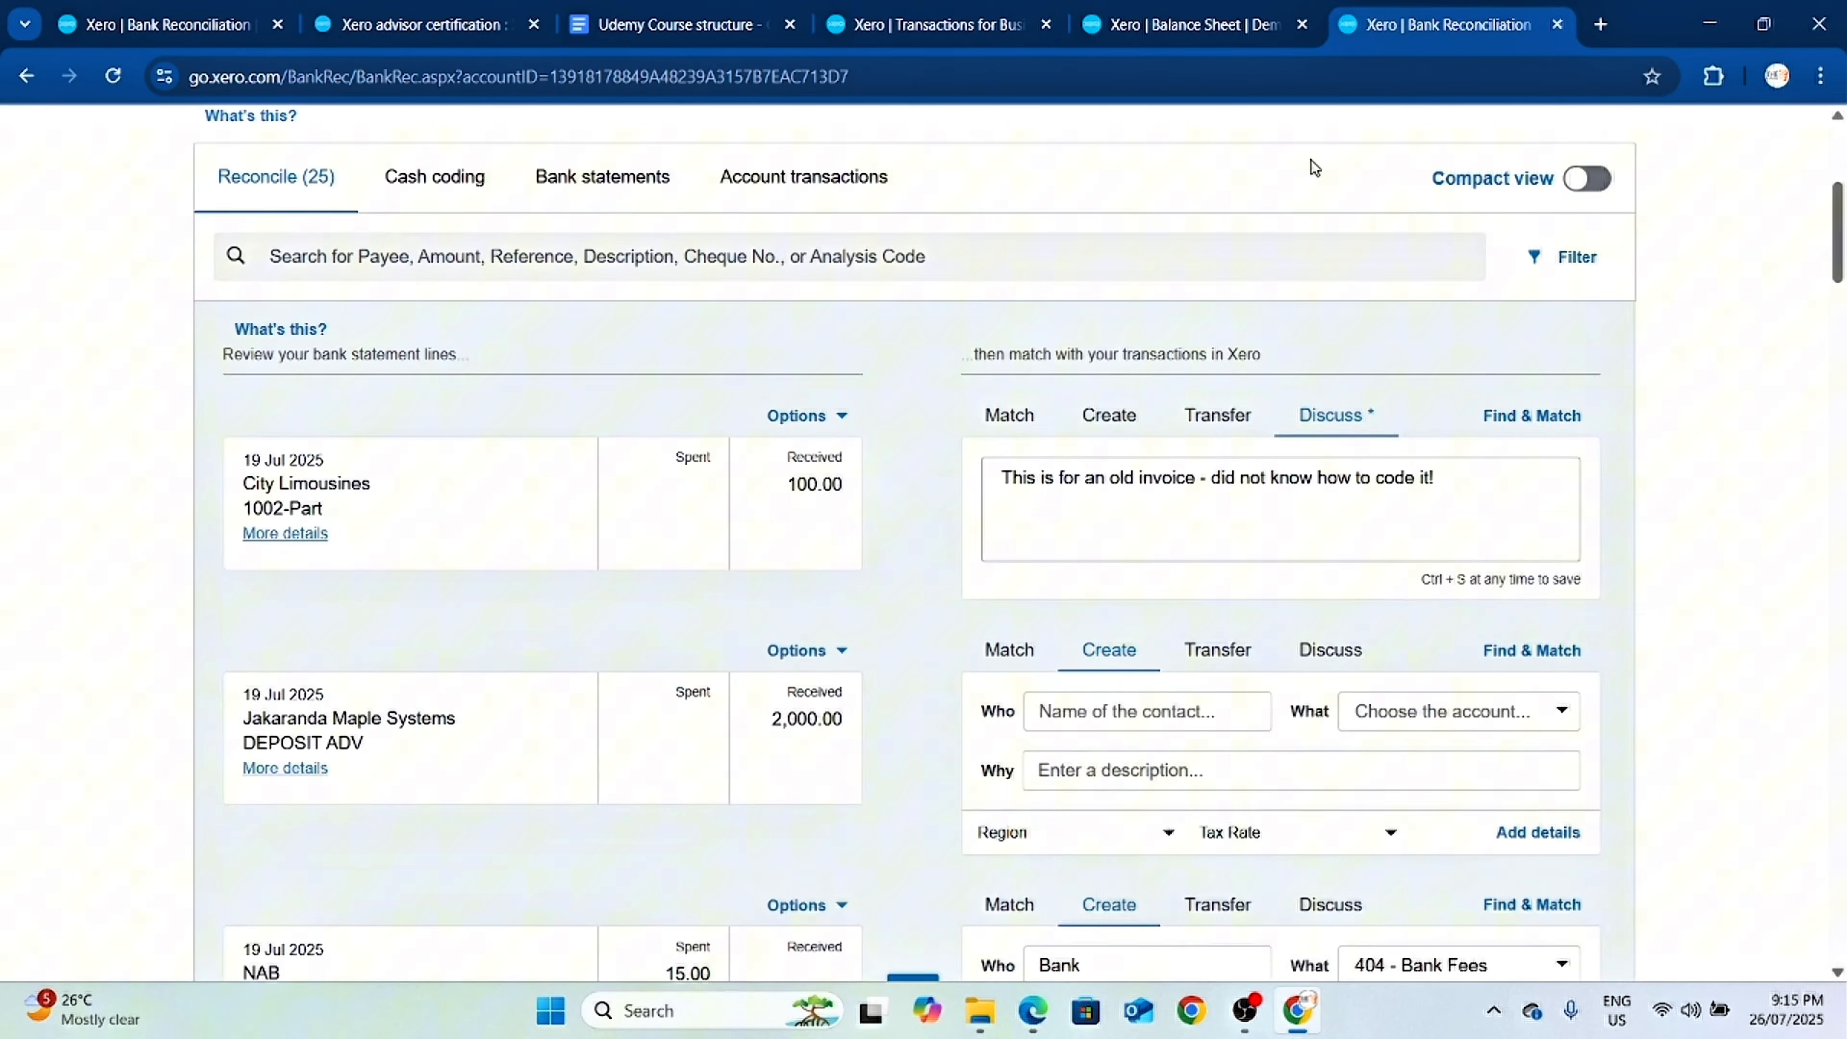
scroll(769, 426, "up", 5)
left_click(566, 201)
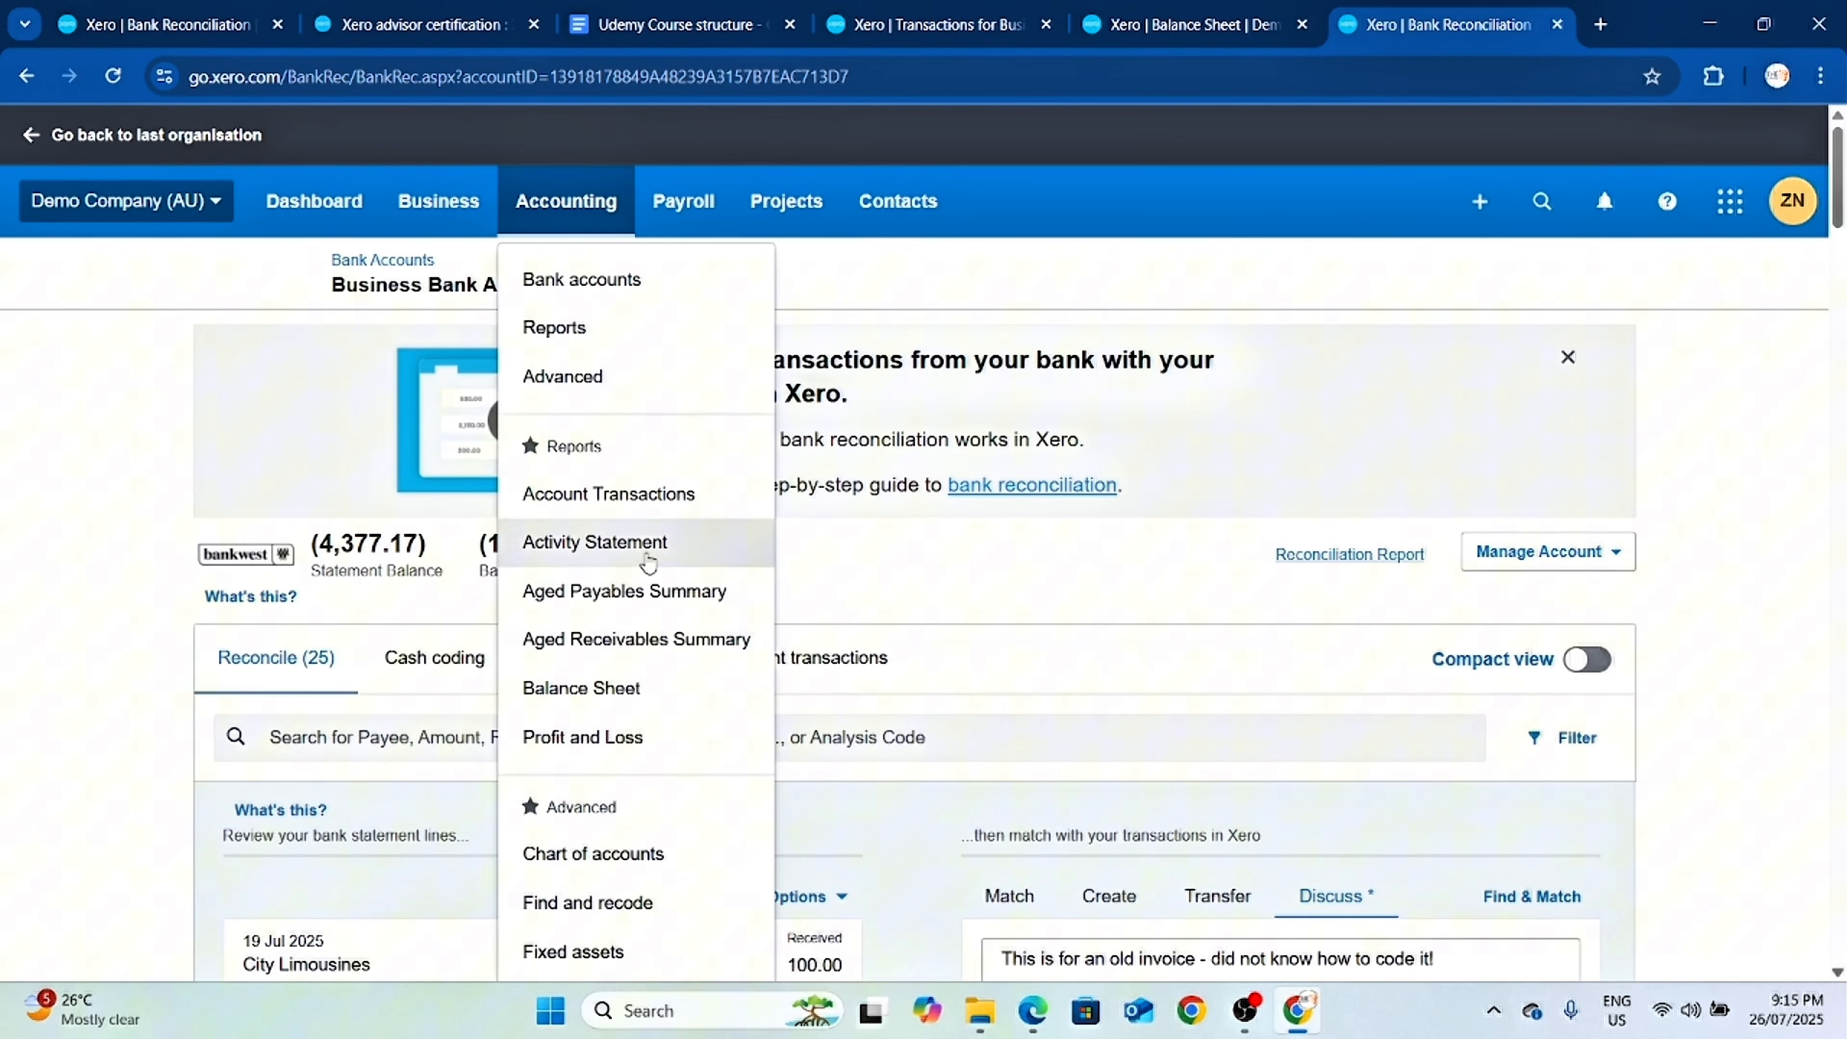
left_click(1721, 734)
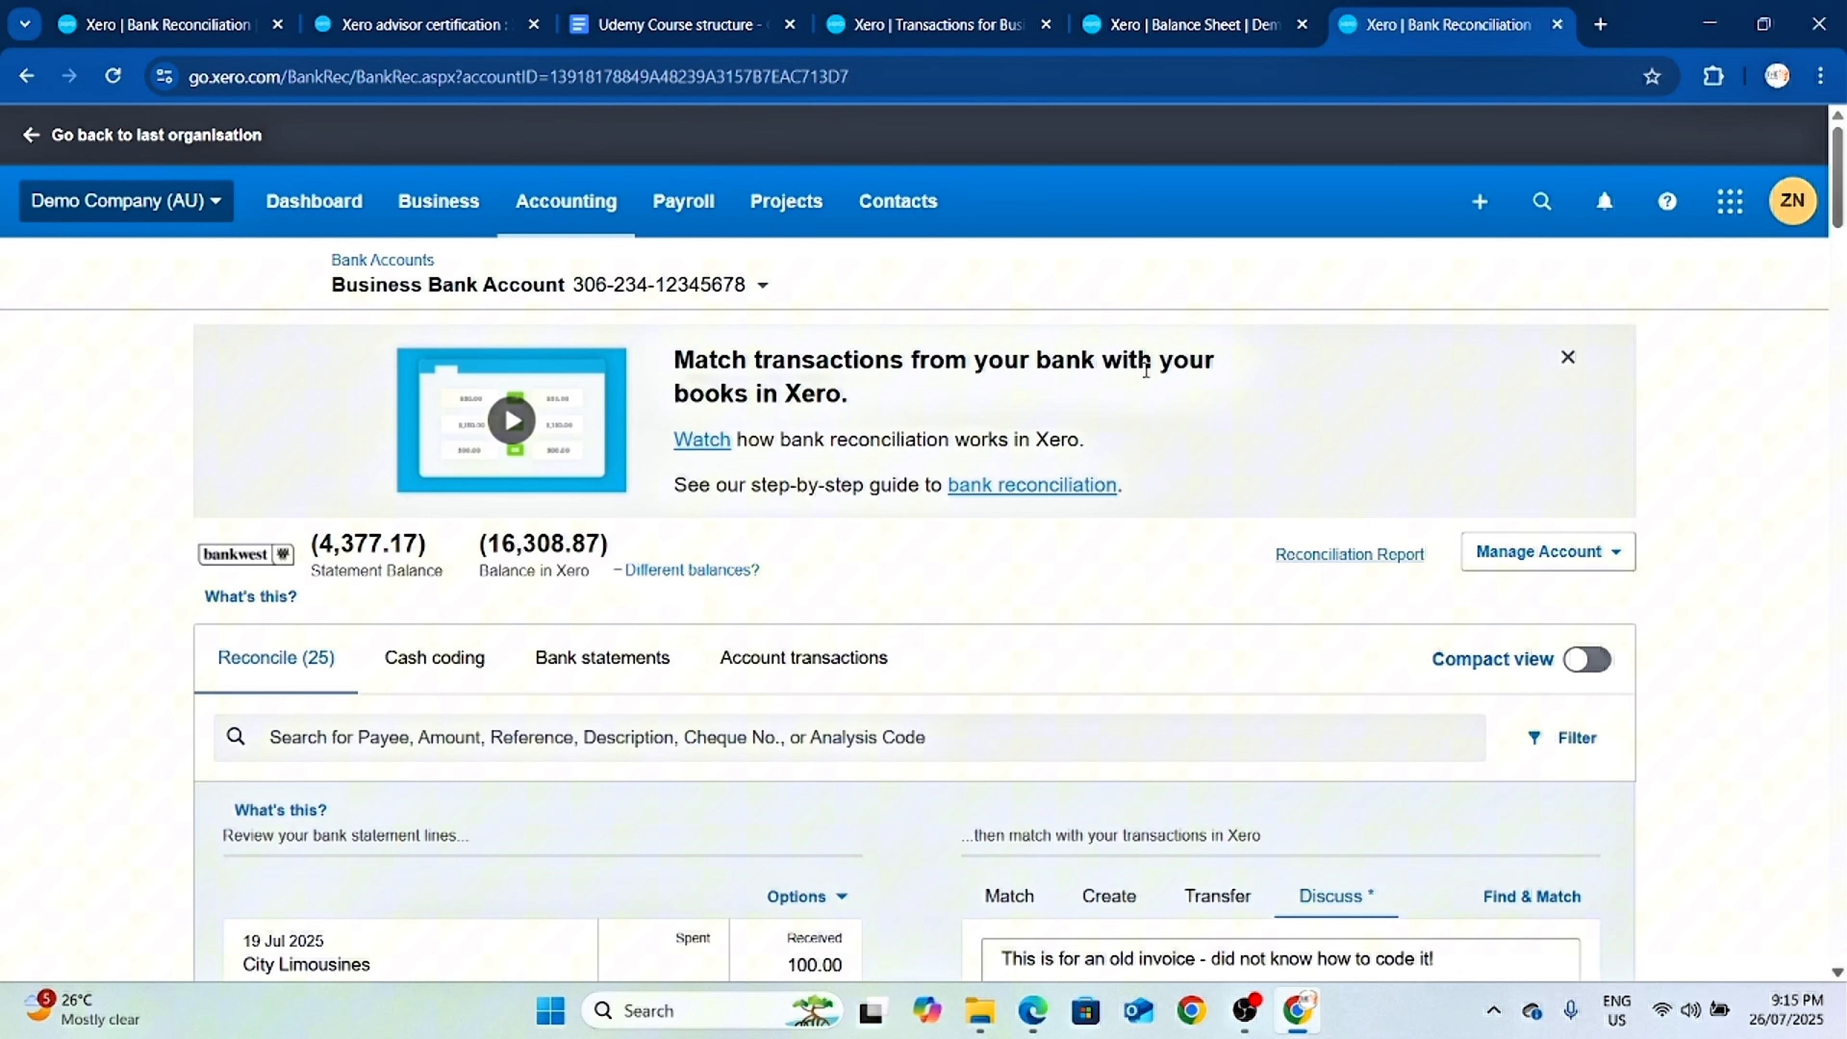
left_click(1567, 357)
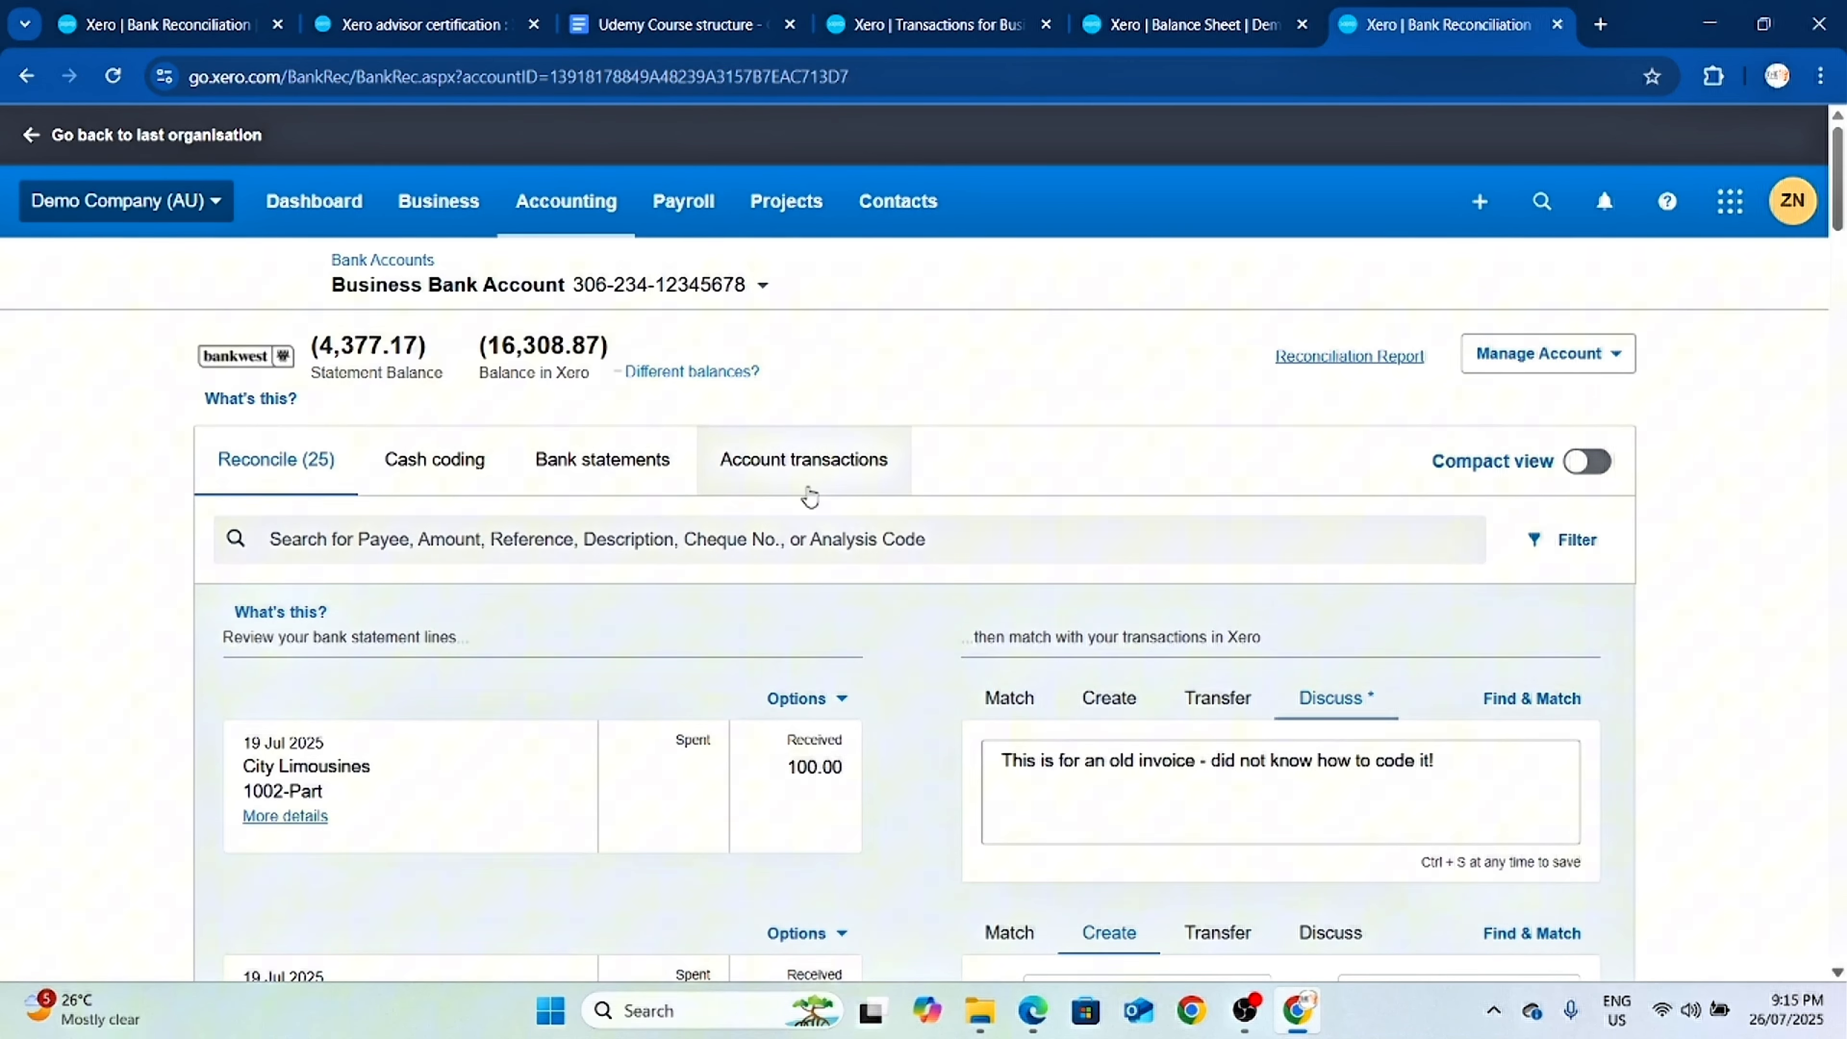
left_click(564, 207)
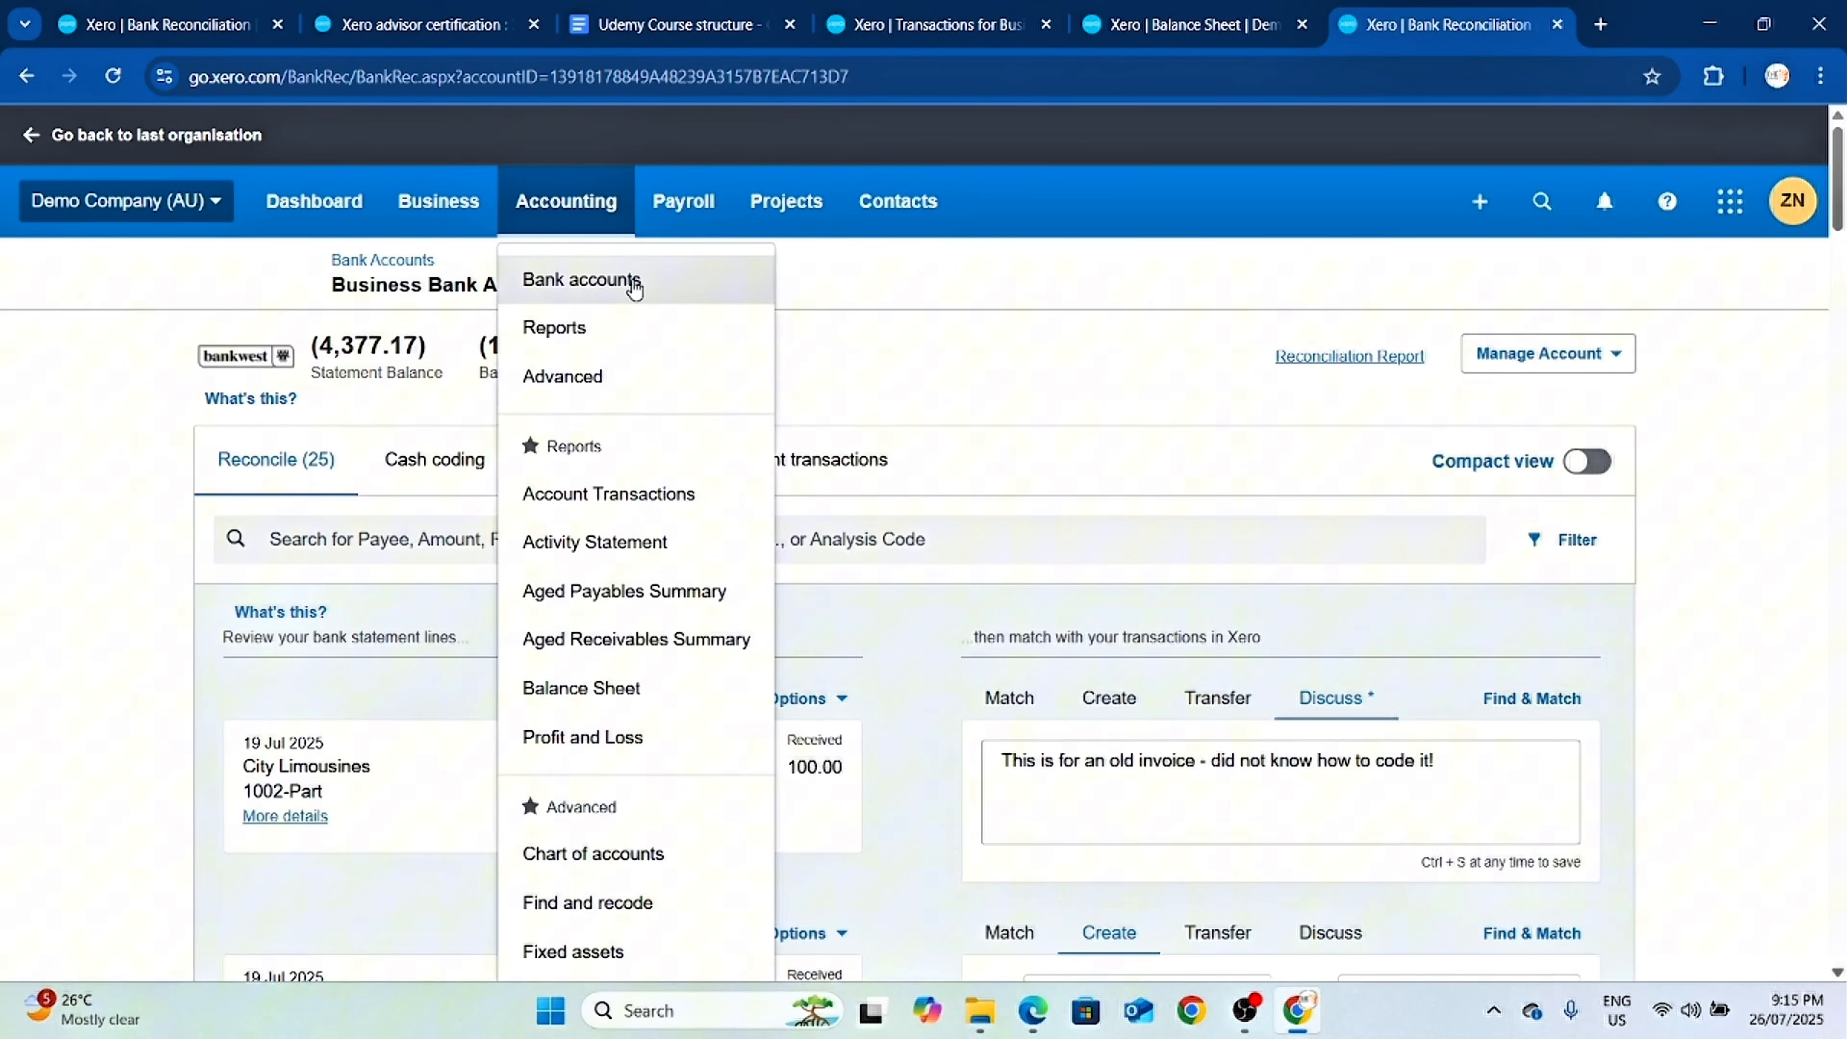
left_click(633, 282)
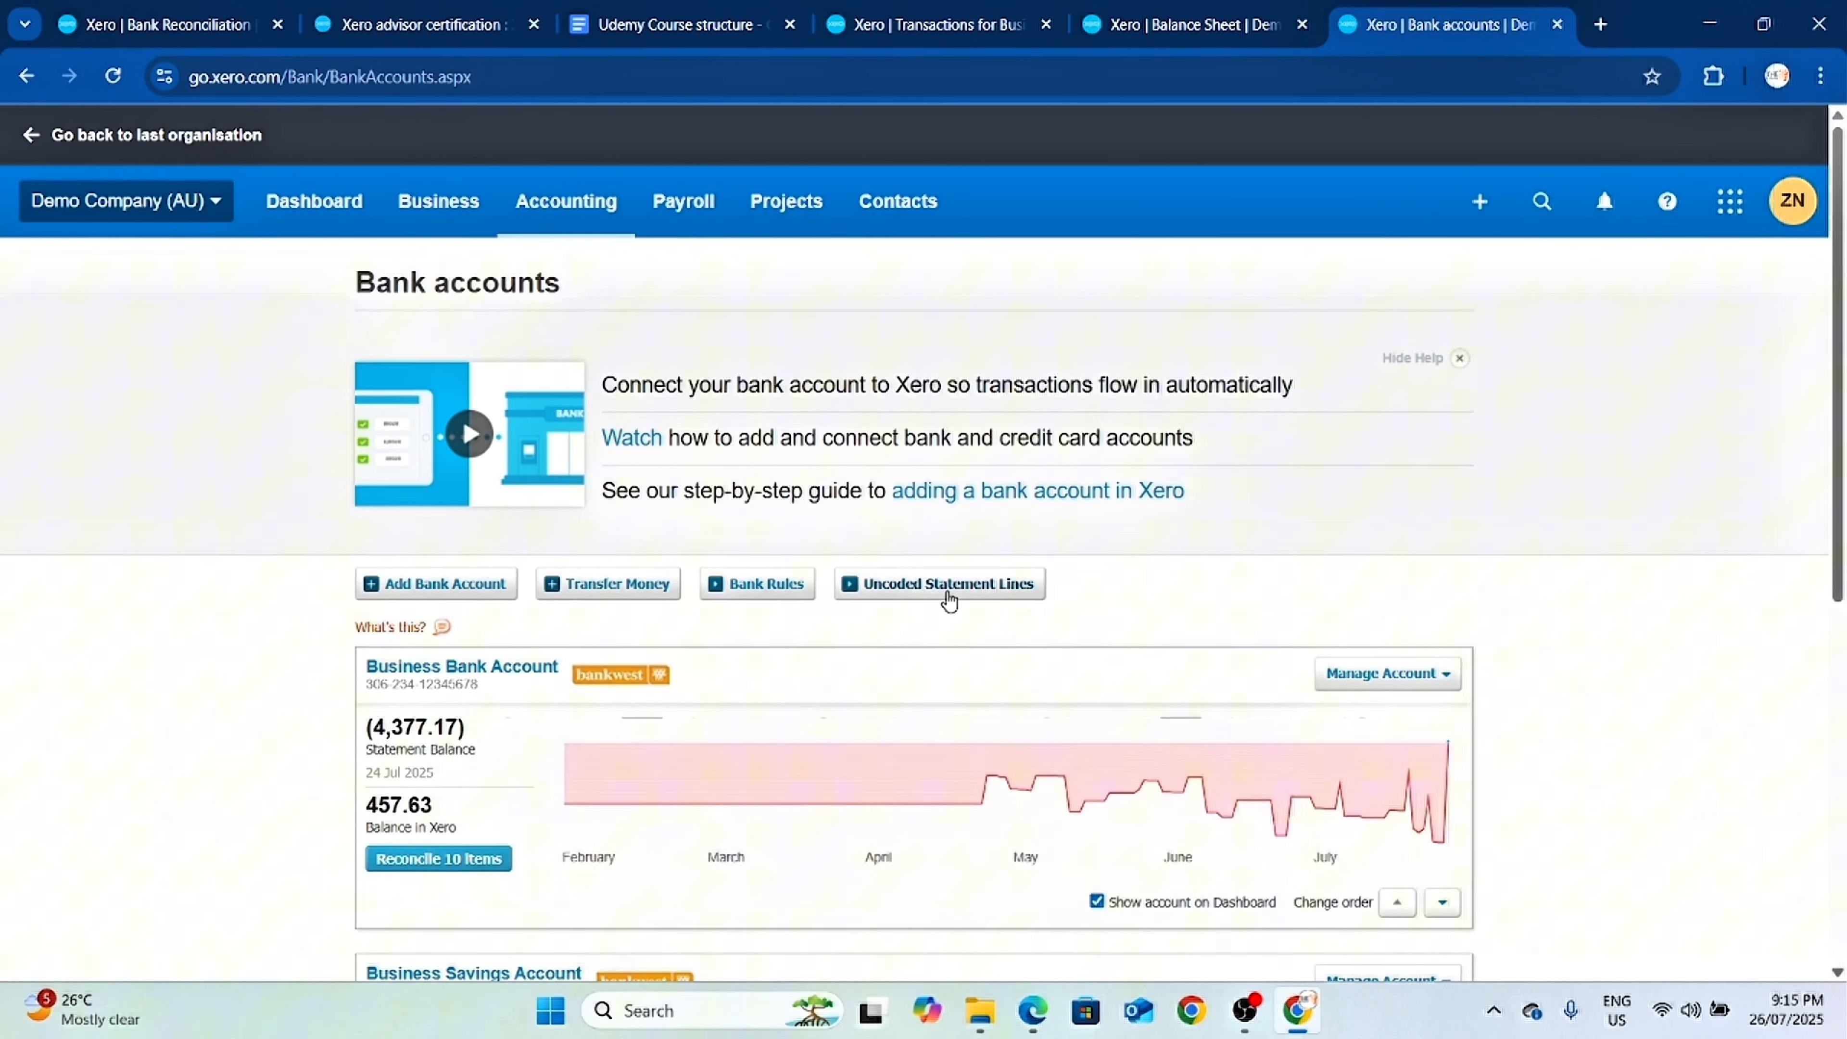
left_click(933, 581)
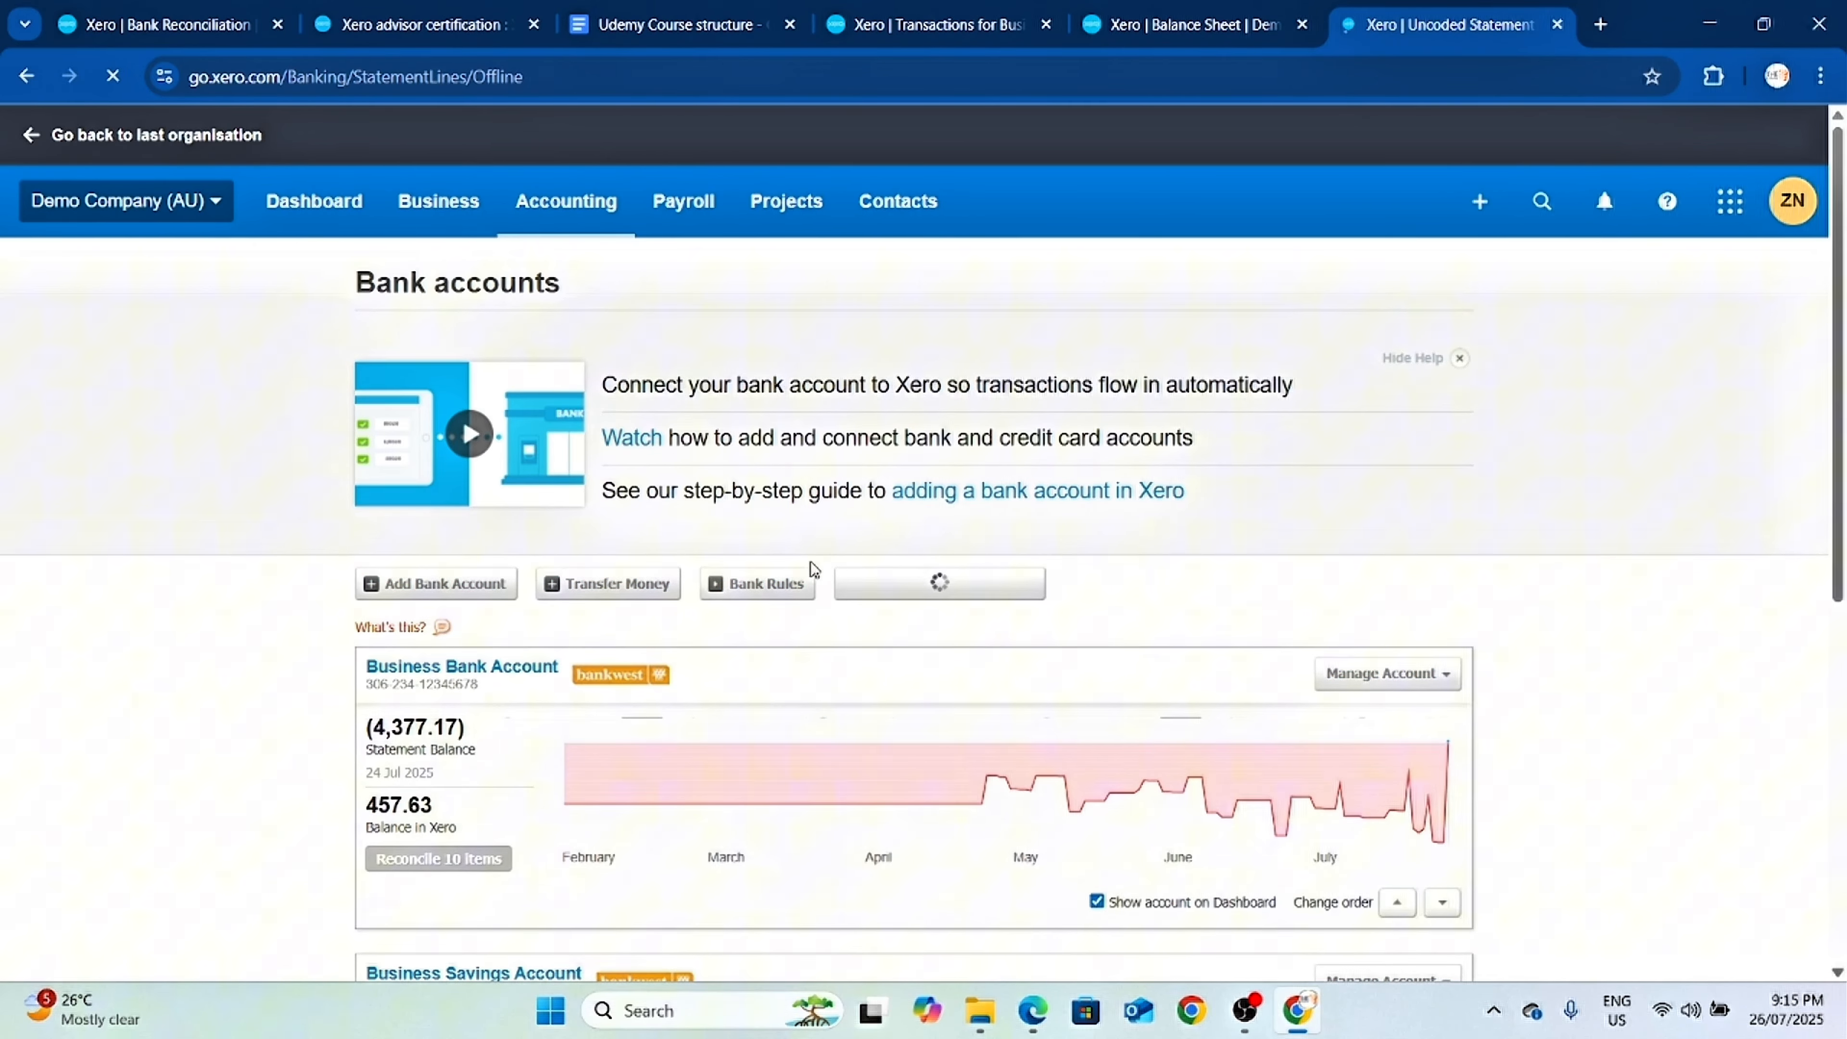
Open the Business Bank Account's reconciliation report from the bank accounts overview and examine its outstanding payments, receipts, unreconciled lines and statement balances.
left_click(26, 80)
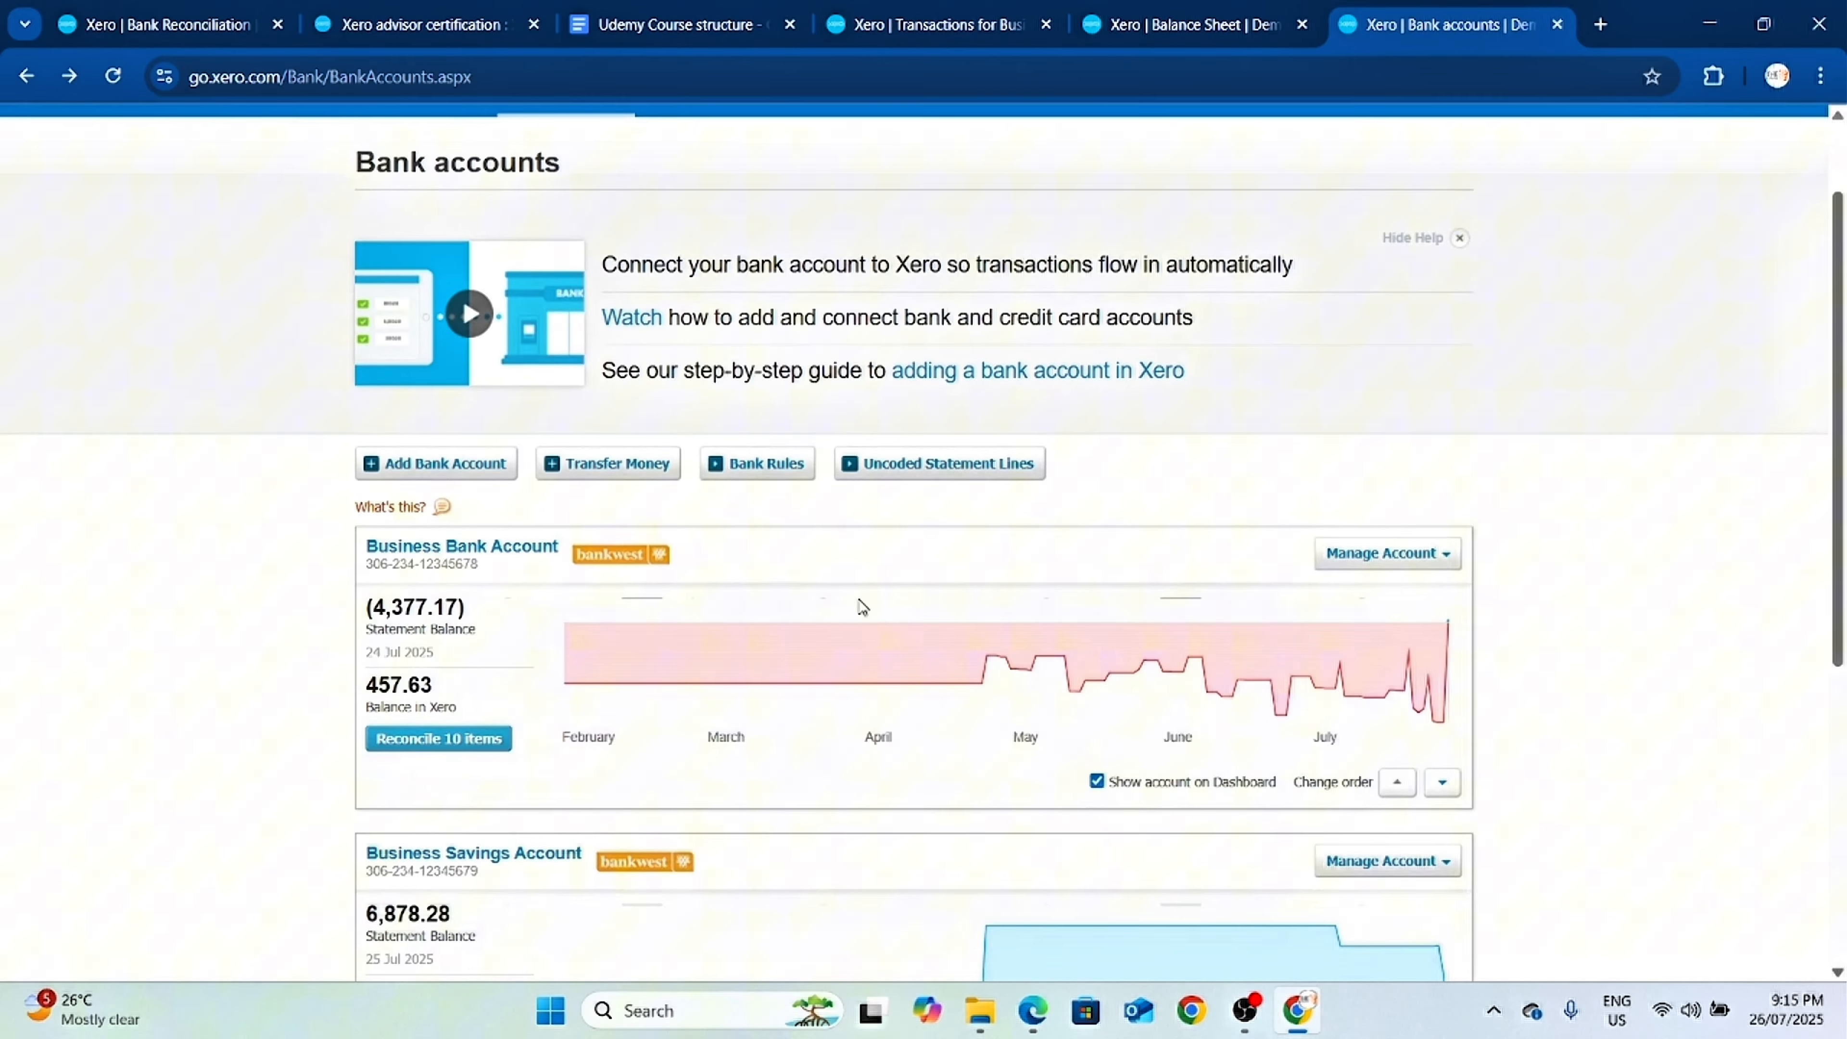
scroll(861, 606, "down", 2)
left_click(1442, 435)
left_click(1382, 577)
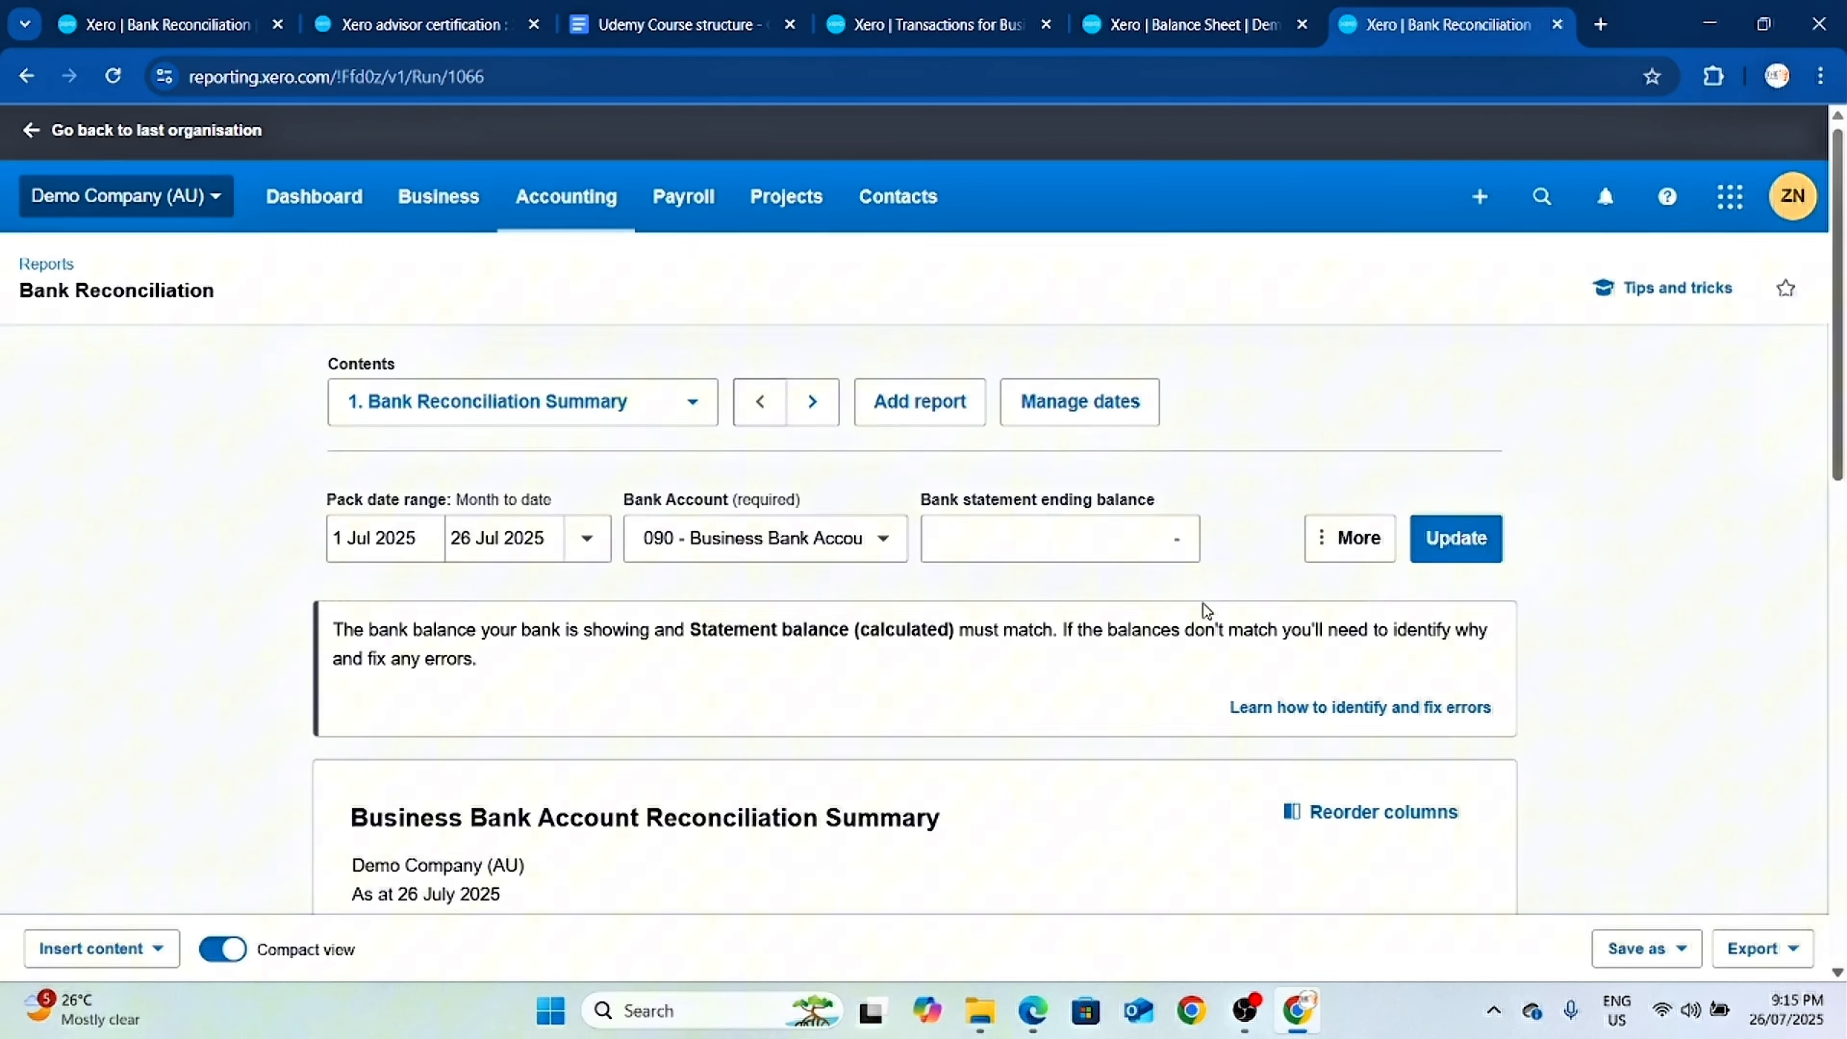
scroll(1200, 609, "down", 10)
scroll(1193, 612, "up", 10)
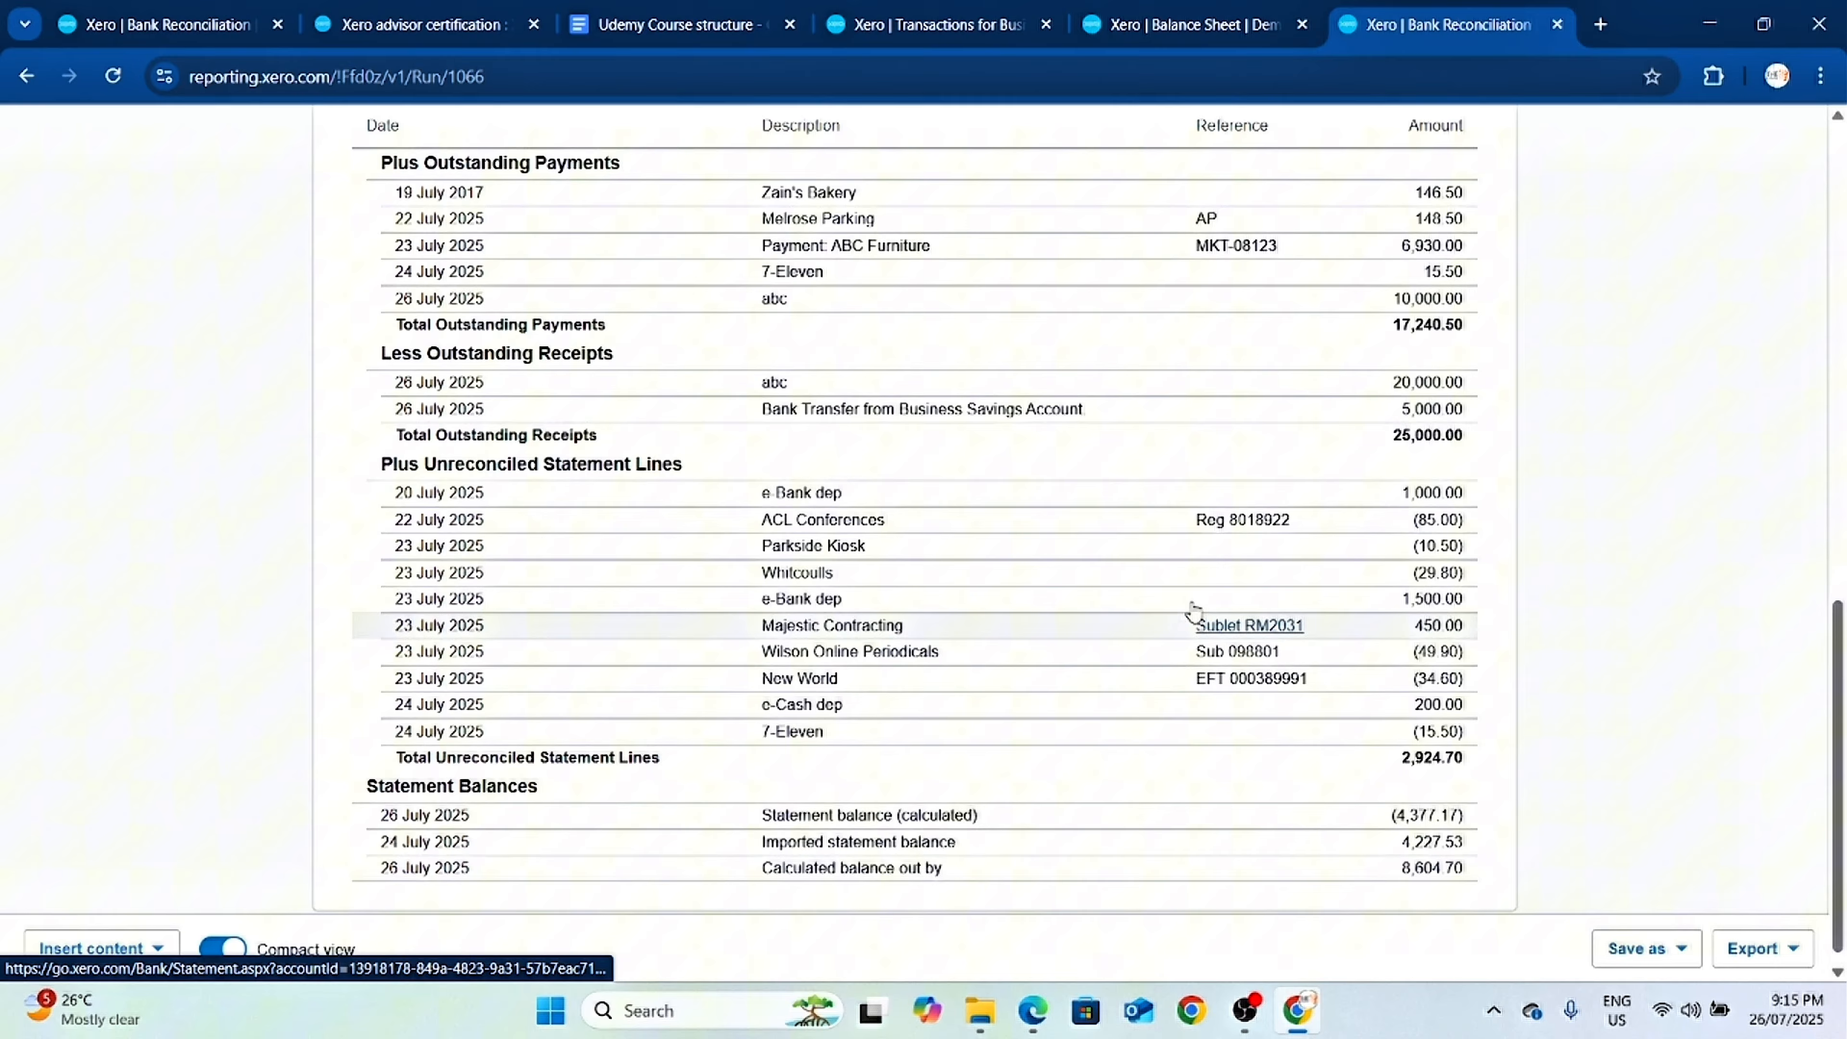
scroll(1194, 602, "down", 10)
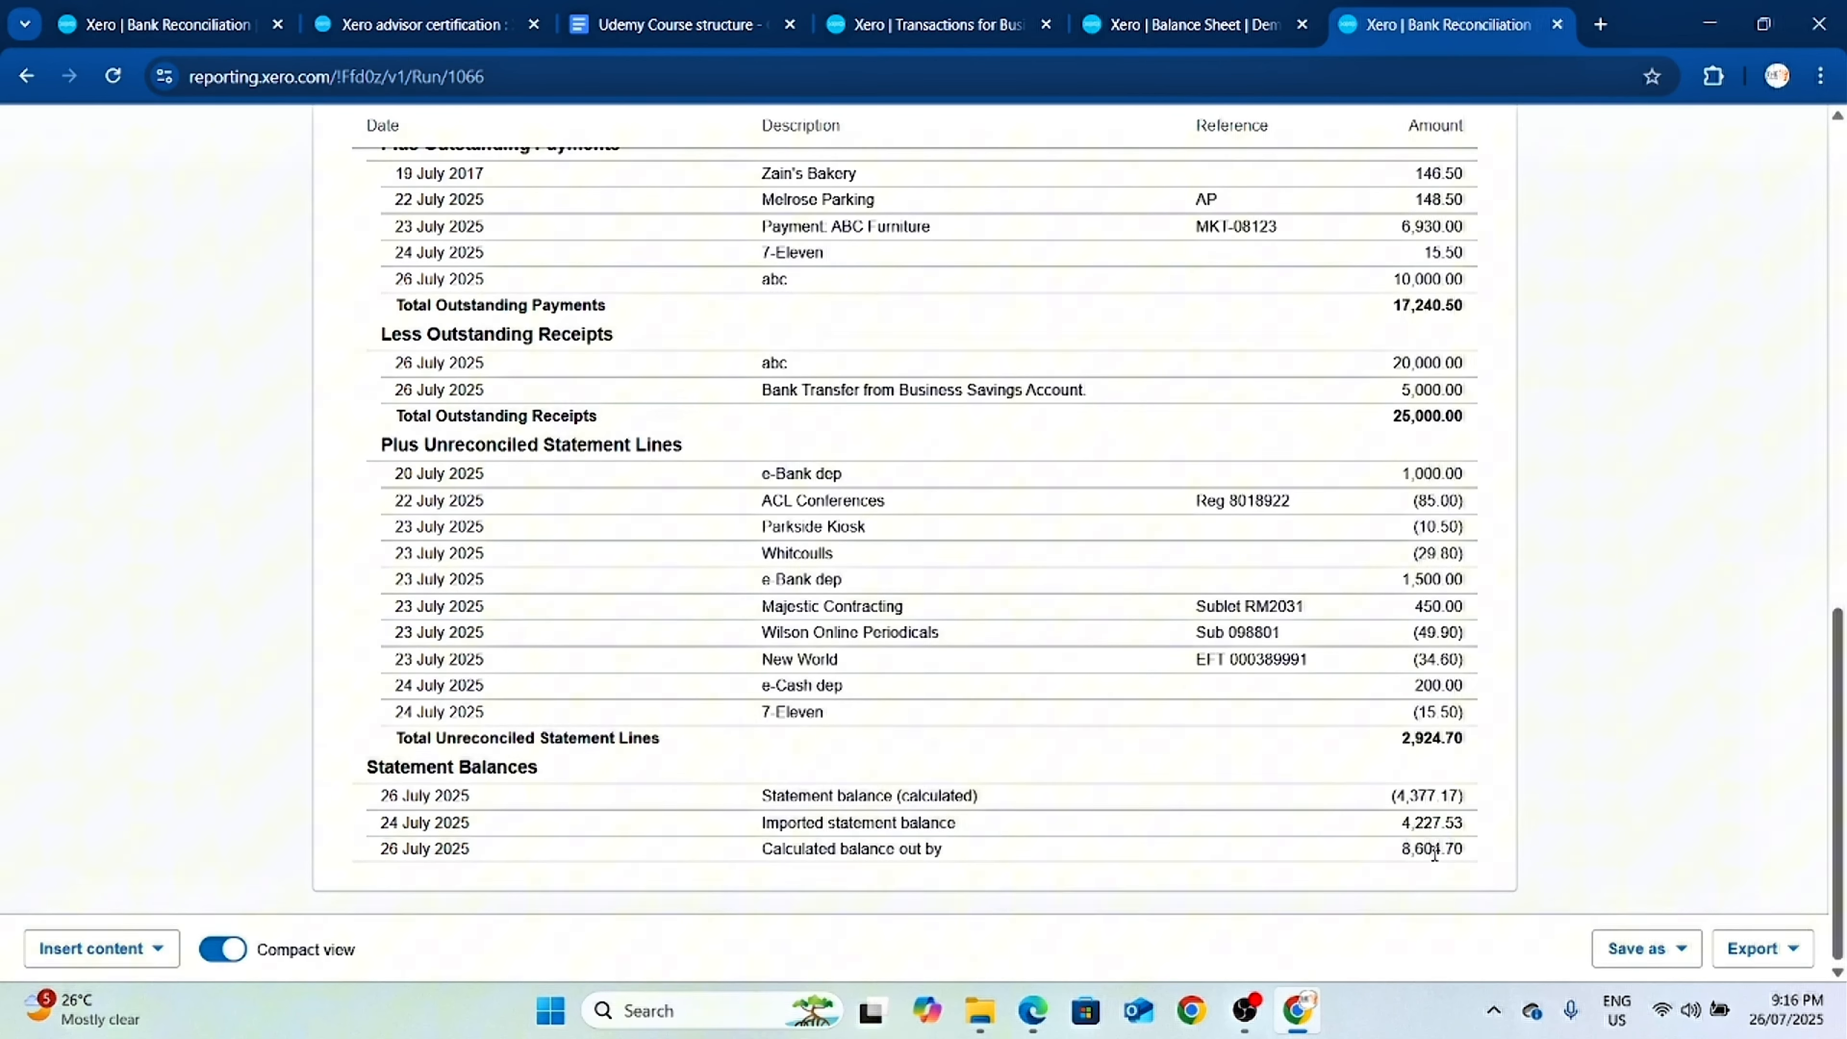
Set the bank statement ending balance to 4377.17, update the report and compare the statement balances.
scroll(1316, 763, "up", 15)
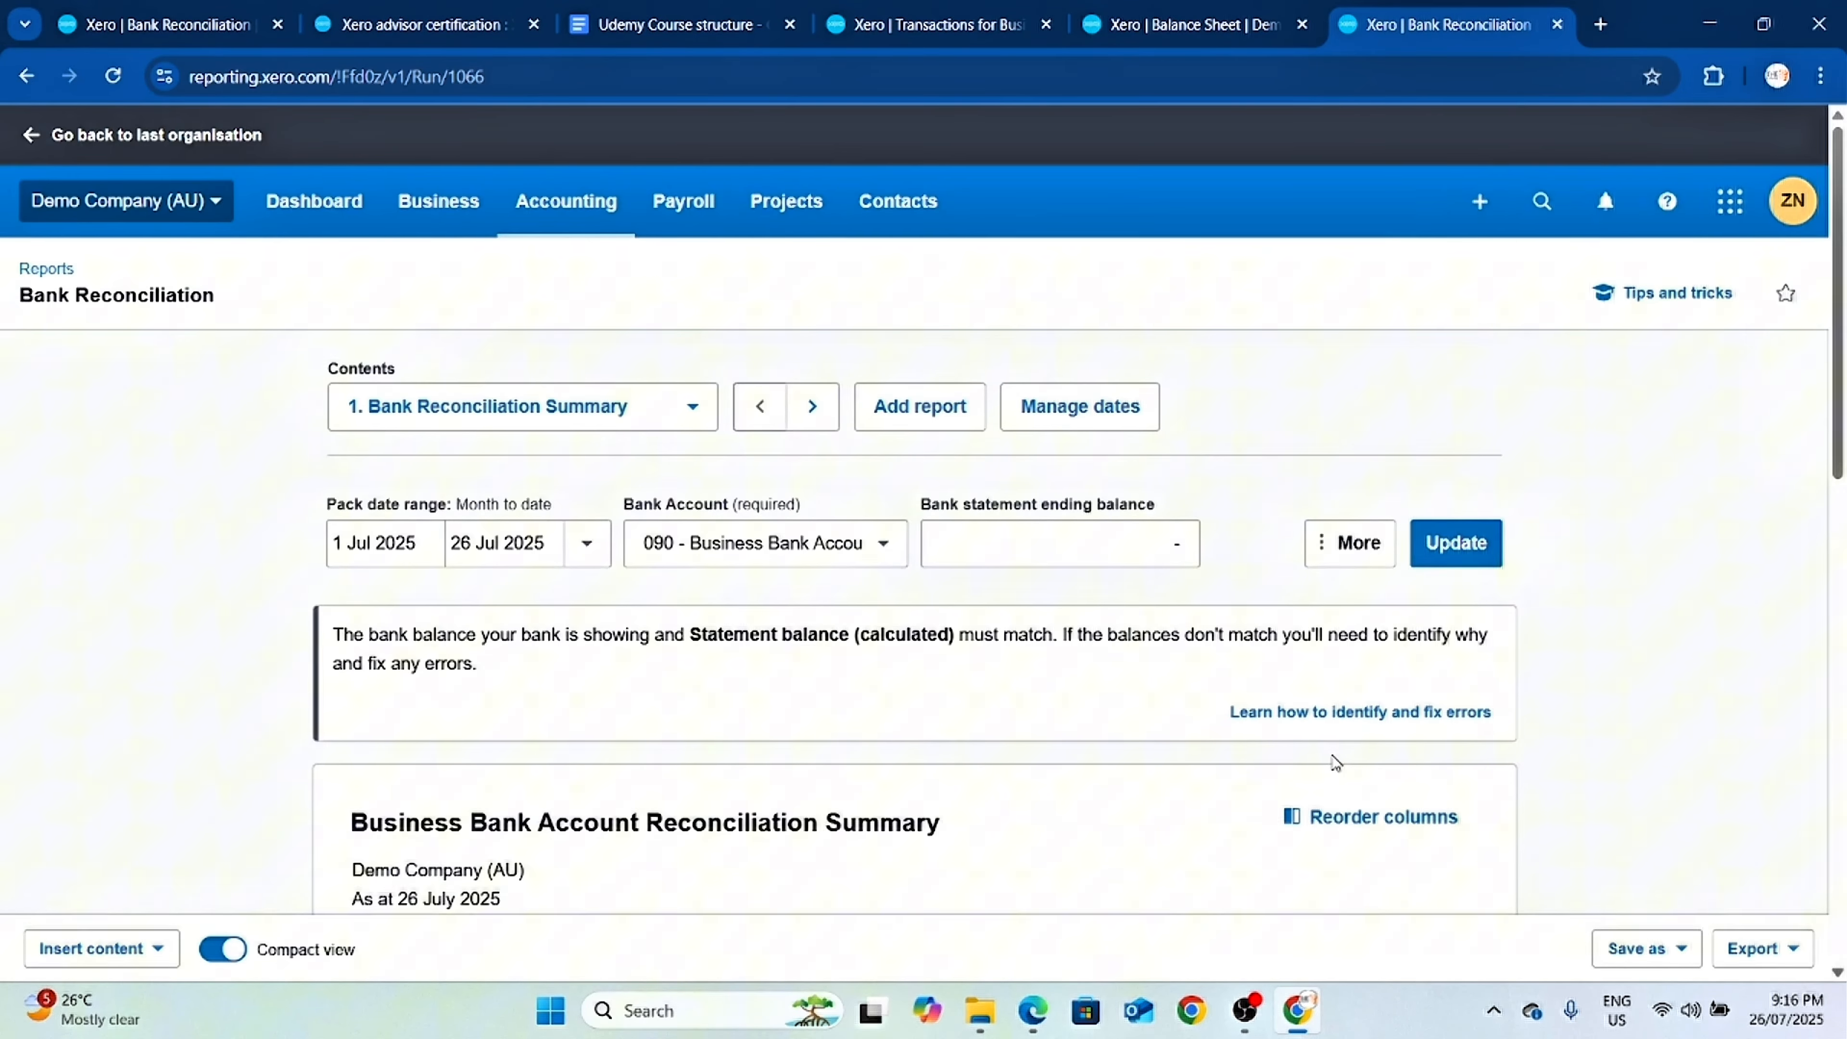
left_click(1124, 544)
type("42")
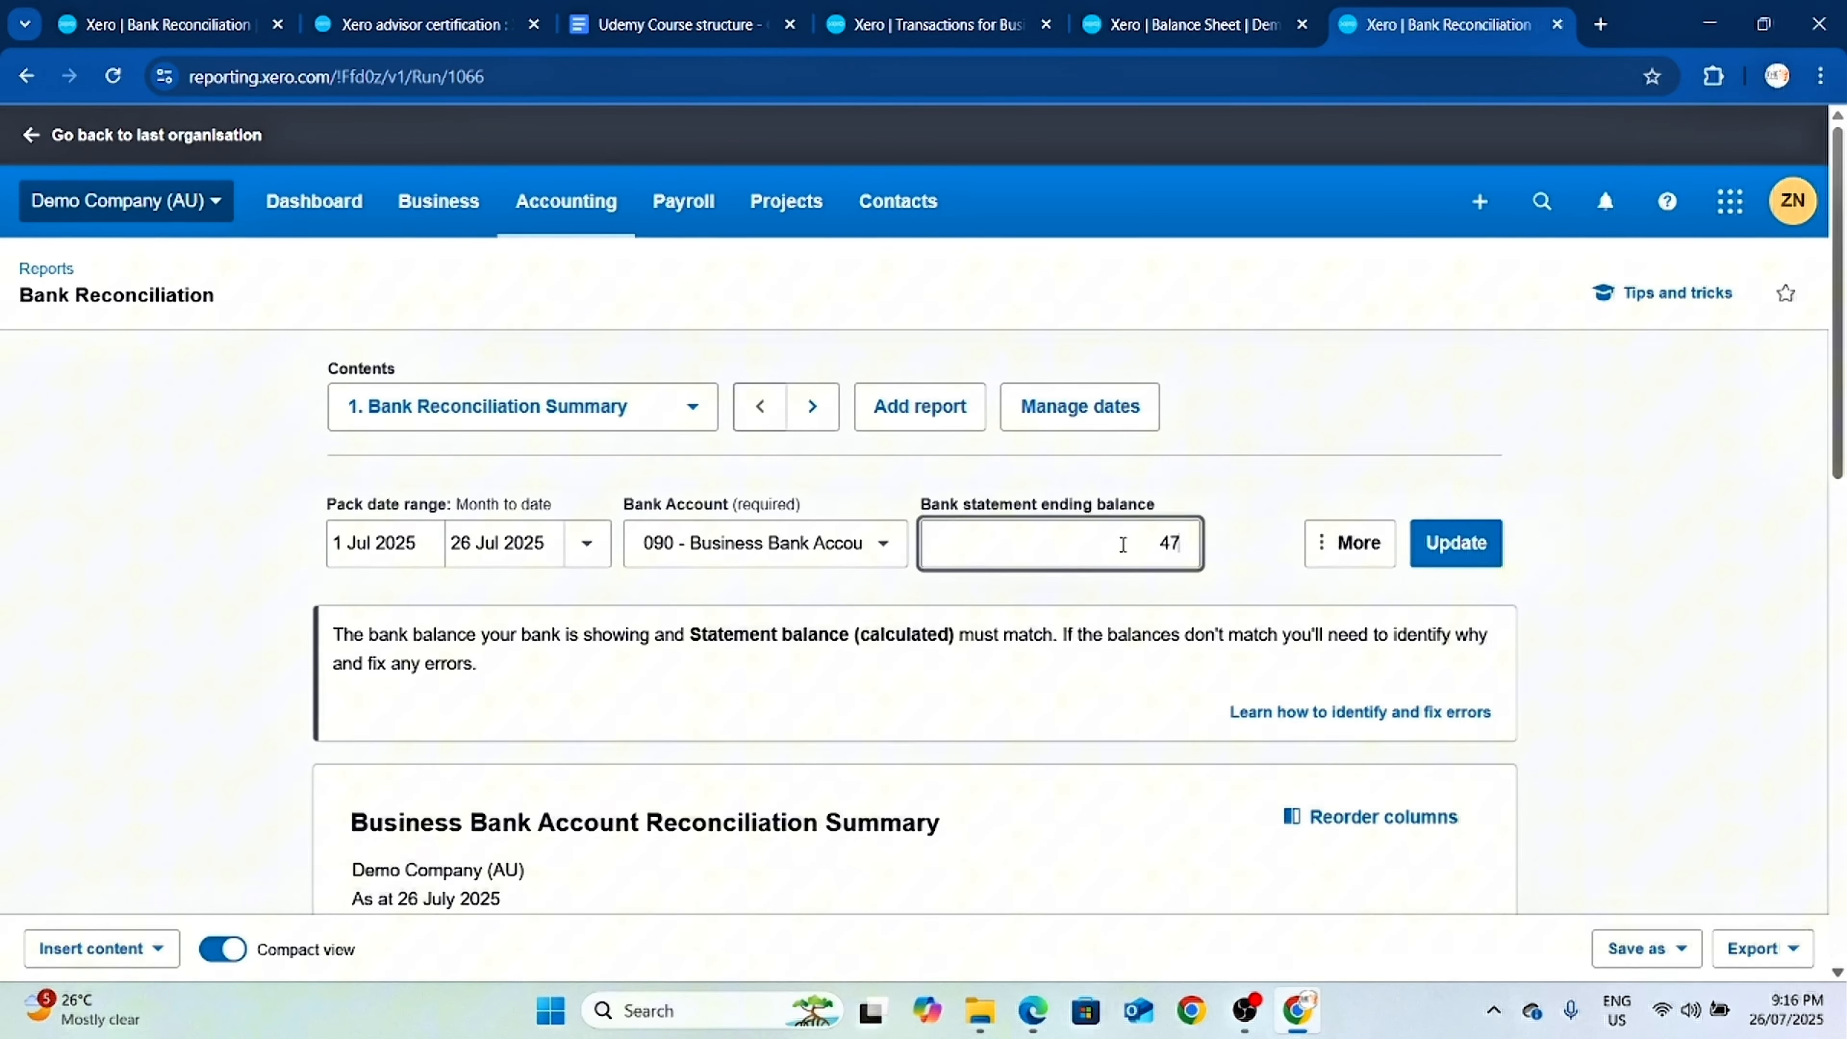
key("BackSpace")
type("377.17")
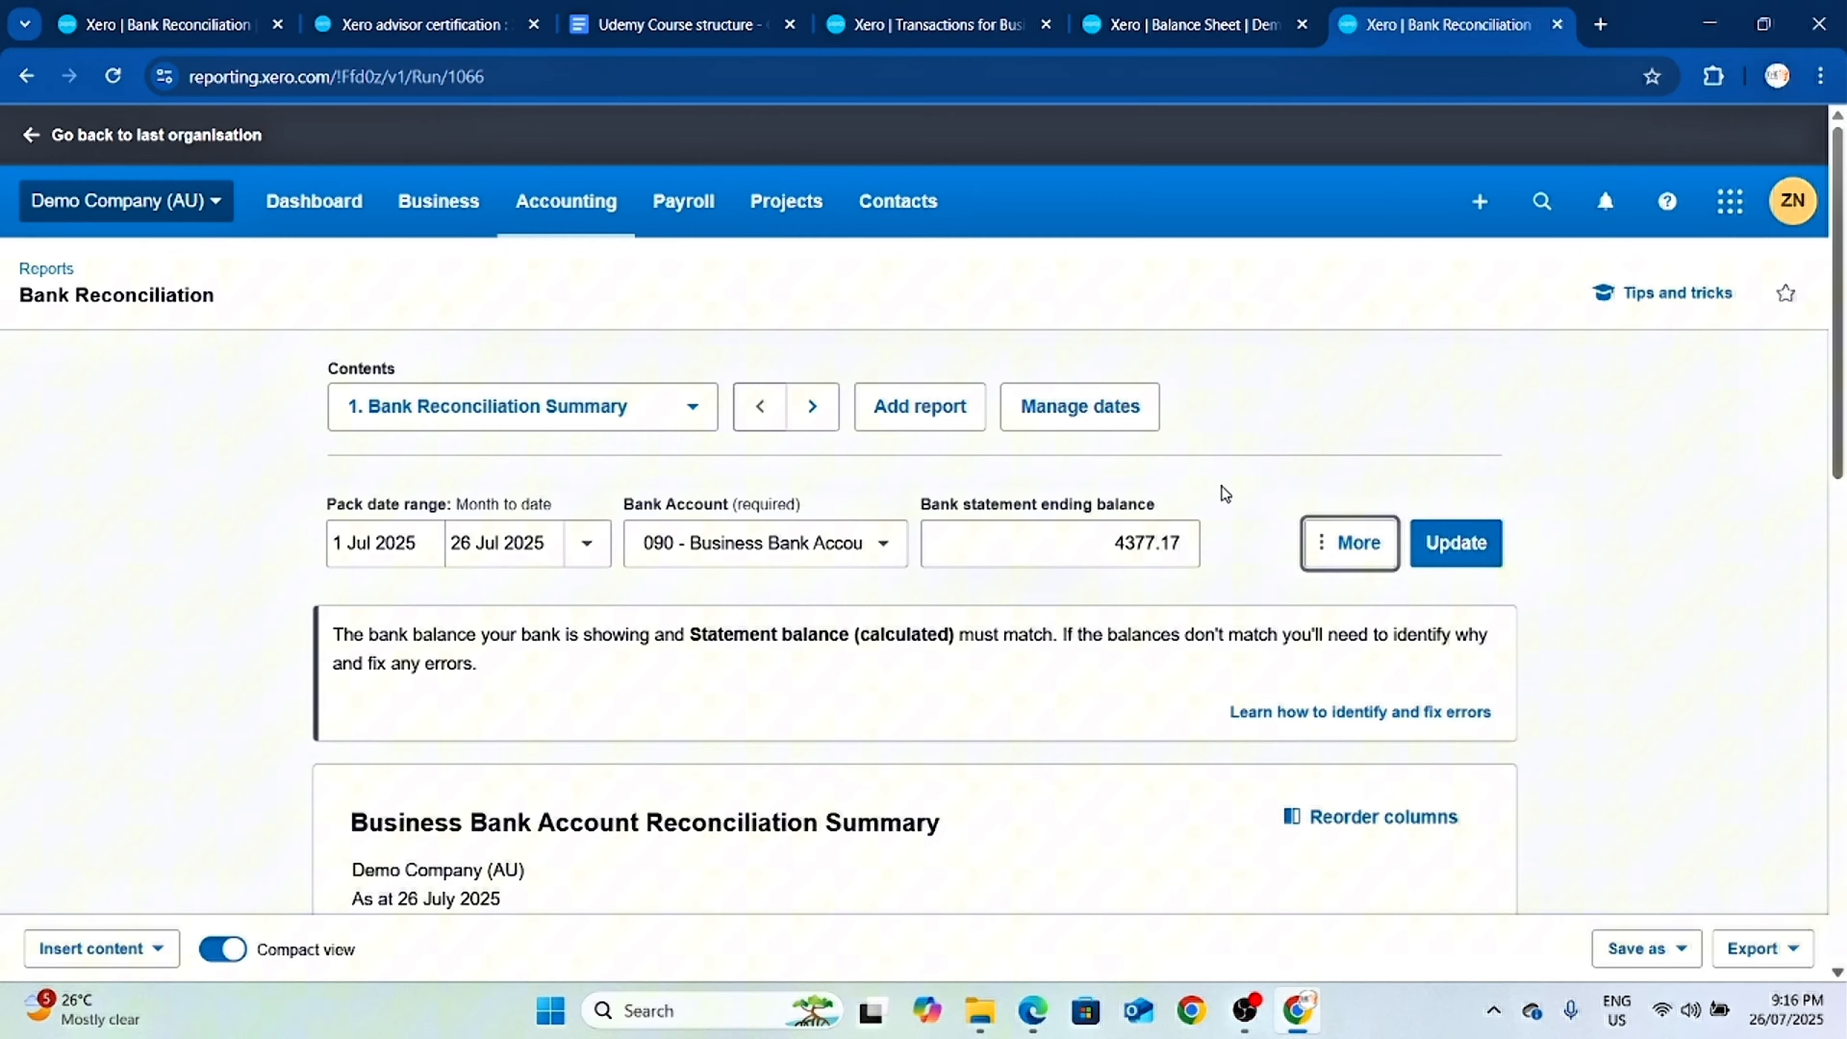
left_click(1420, 543)
scroll(1275, 751, "down", 10)
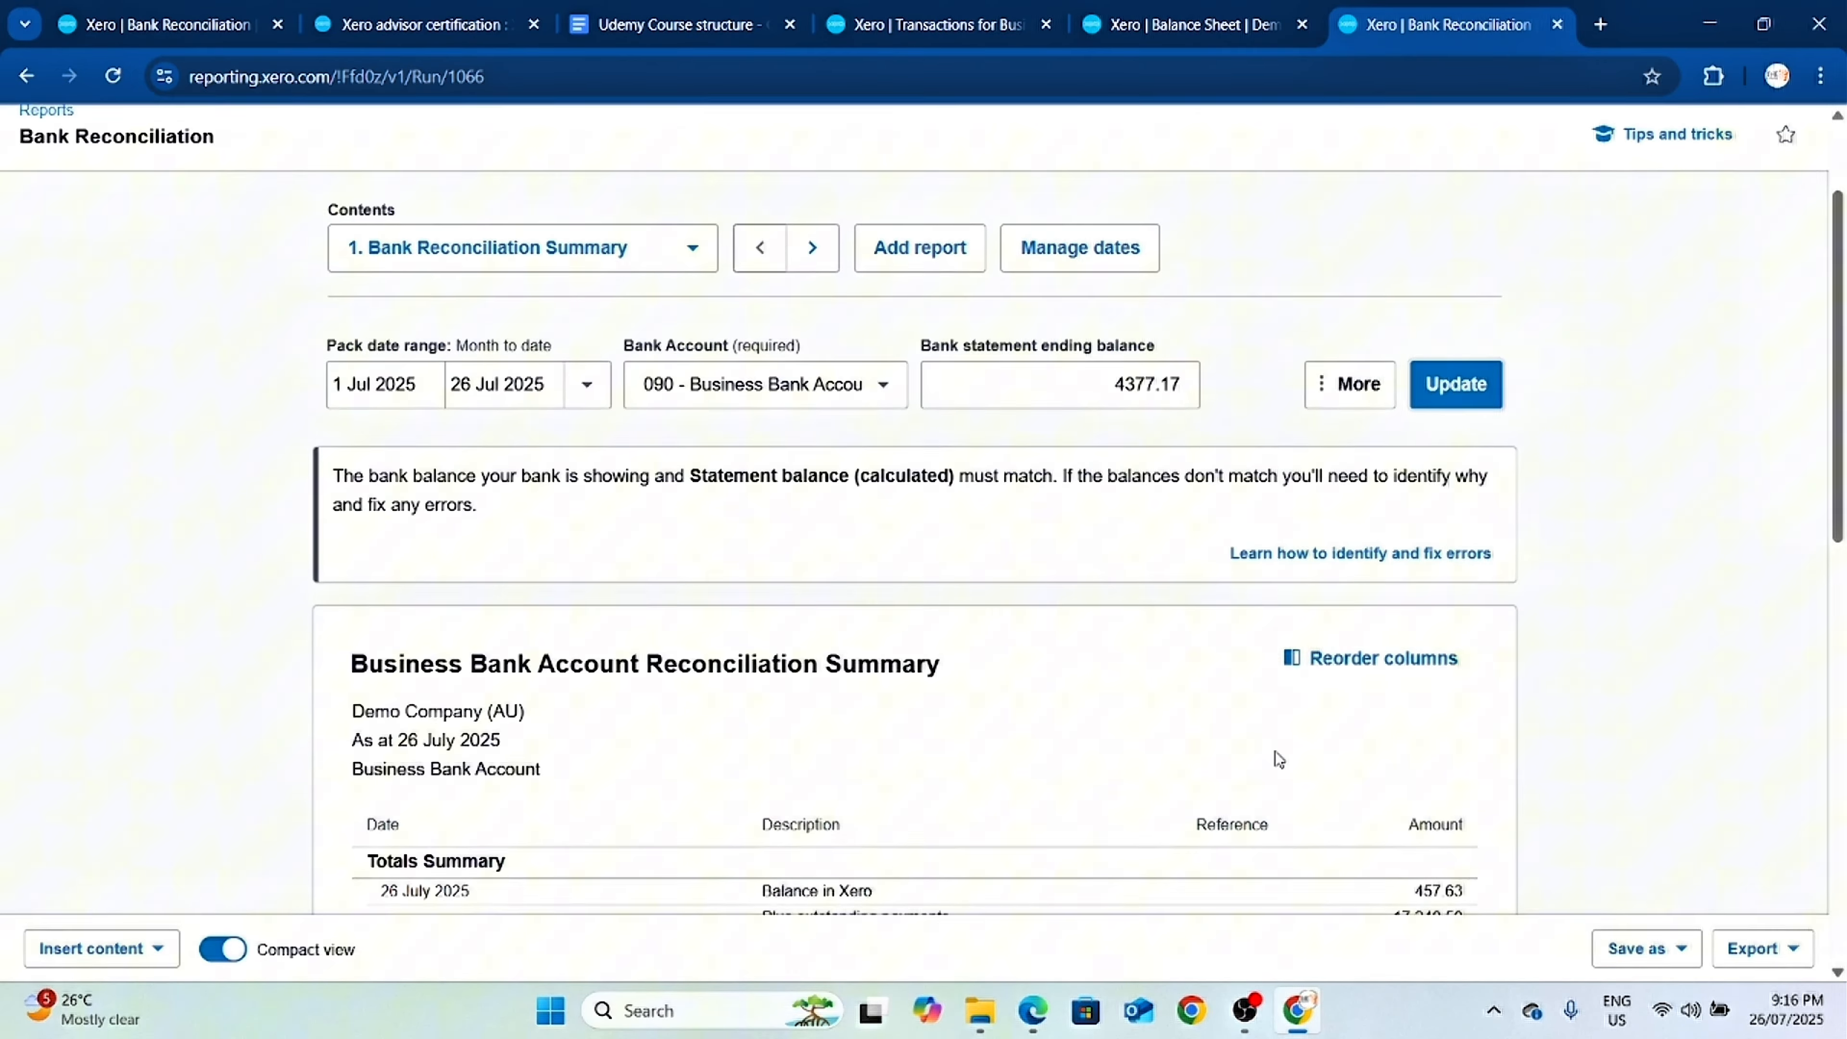
scroll(1294, 775, "down", 3)
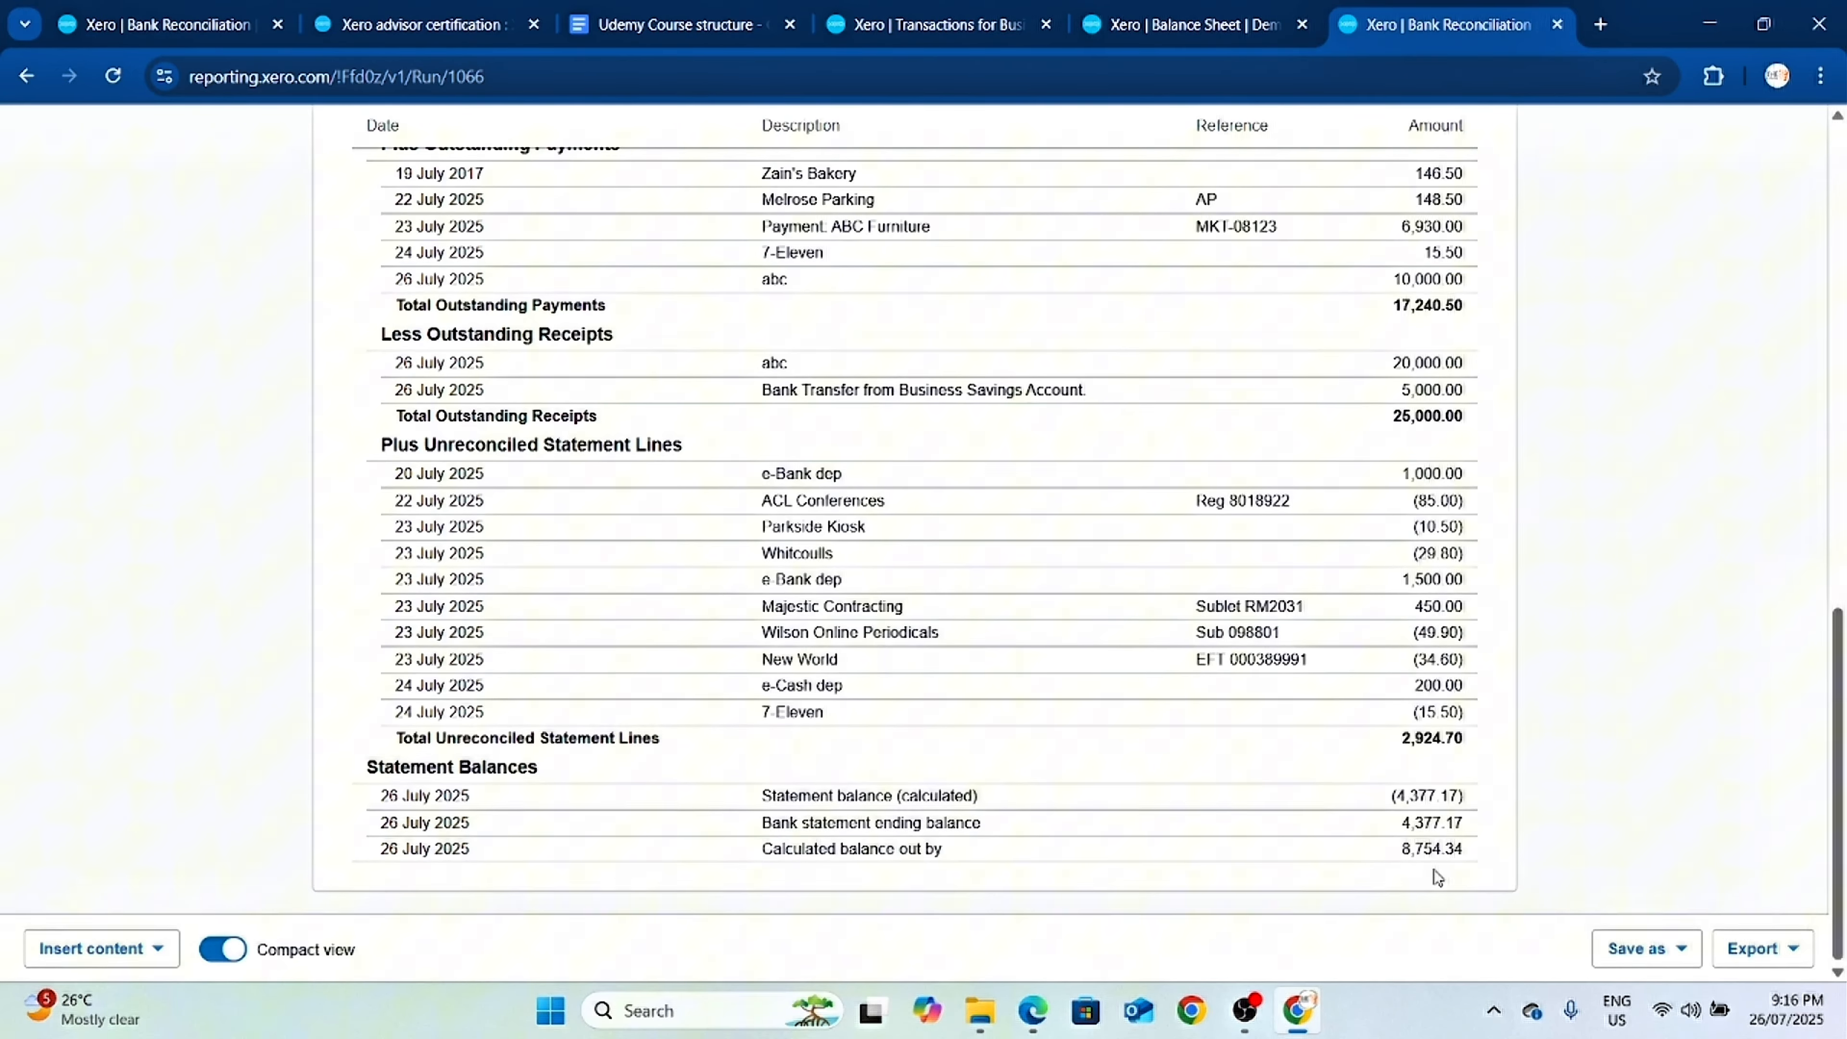
Change the bank statement ending balance to -4377.17, update the reconciliation report and check the statement balances against the totals summary.
scroll(1381, 727, "up", 15)
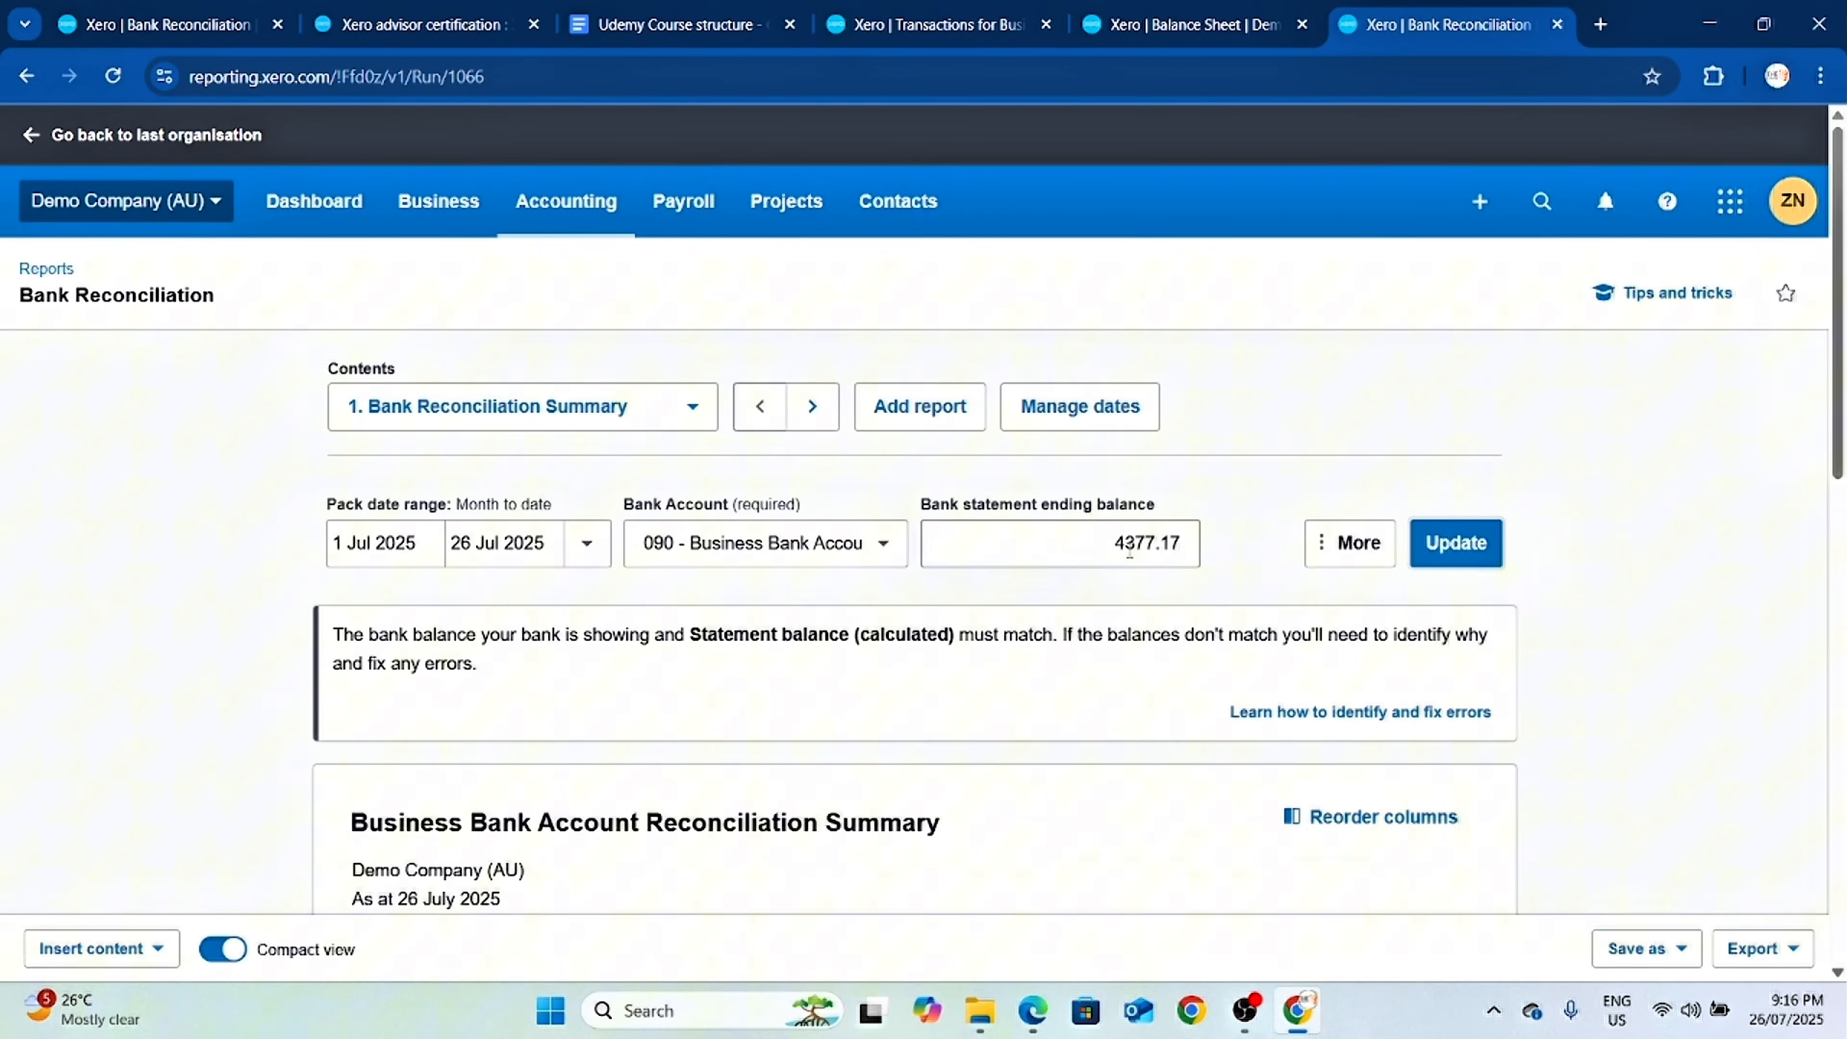
left_click(1136, 553)
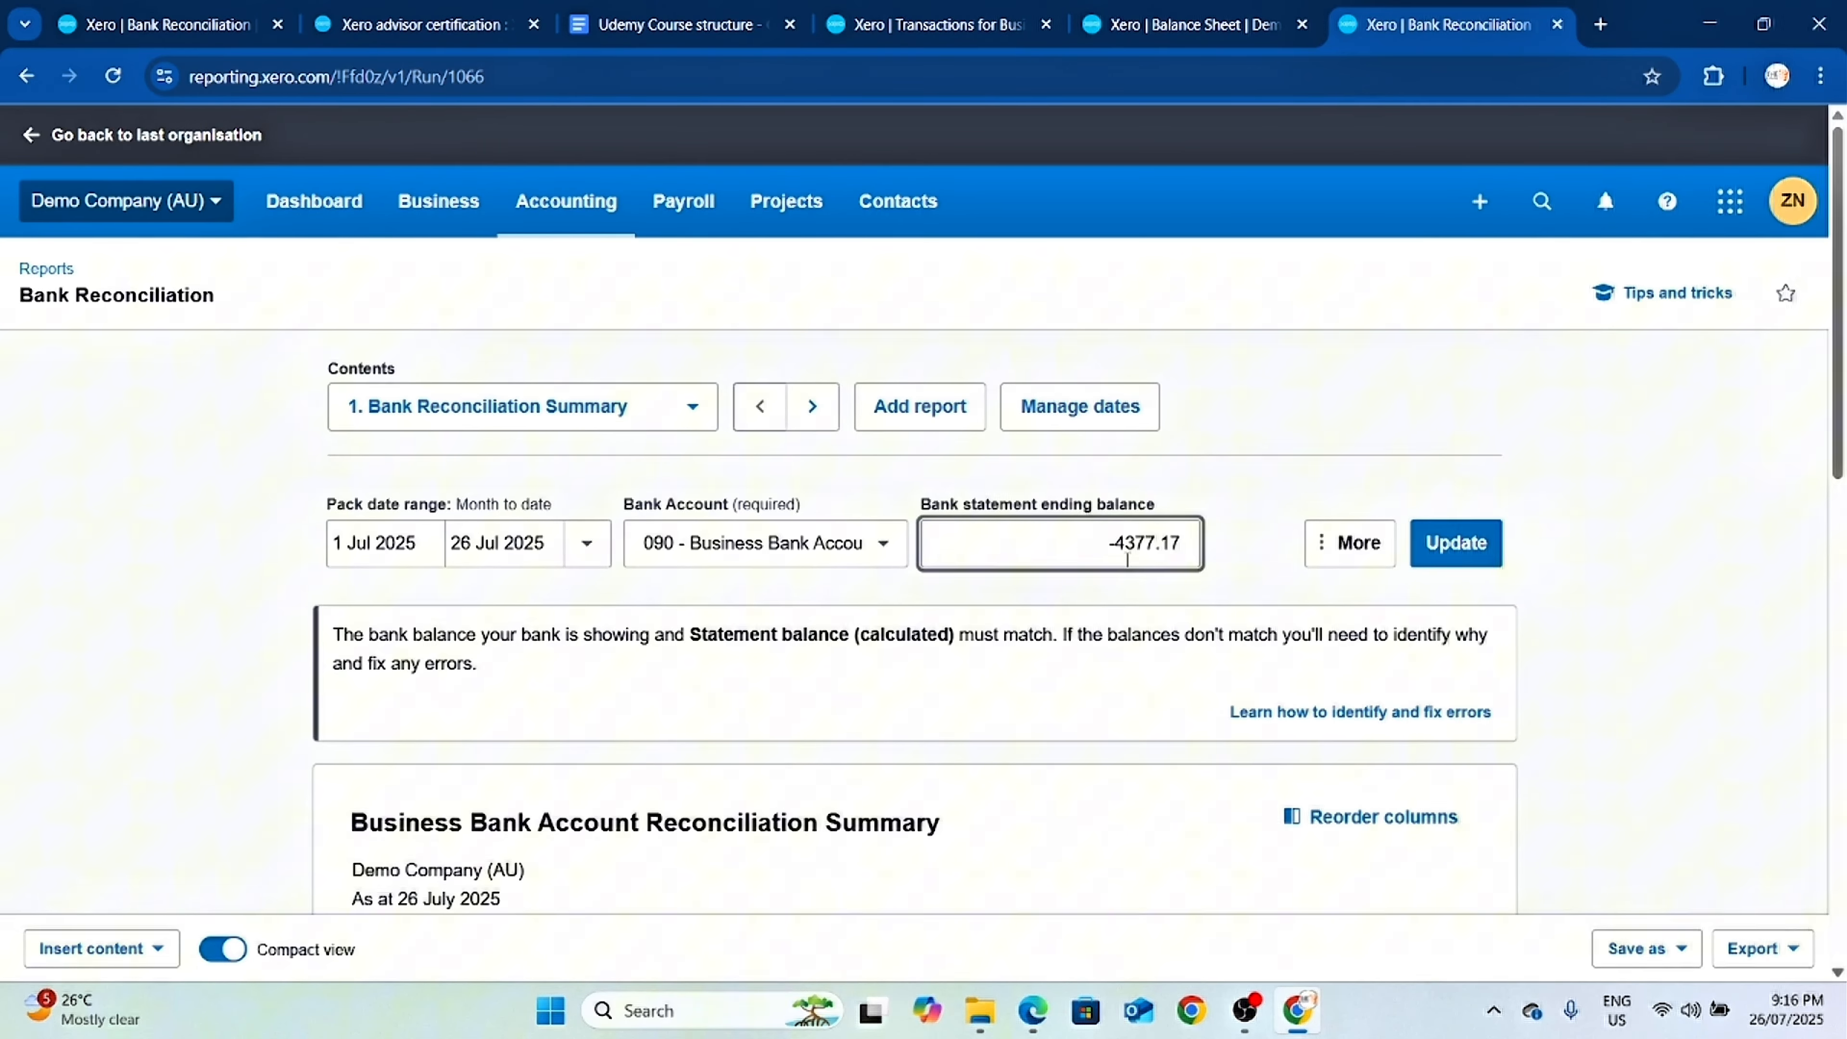
left_click(1456, 545)
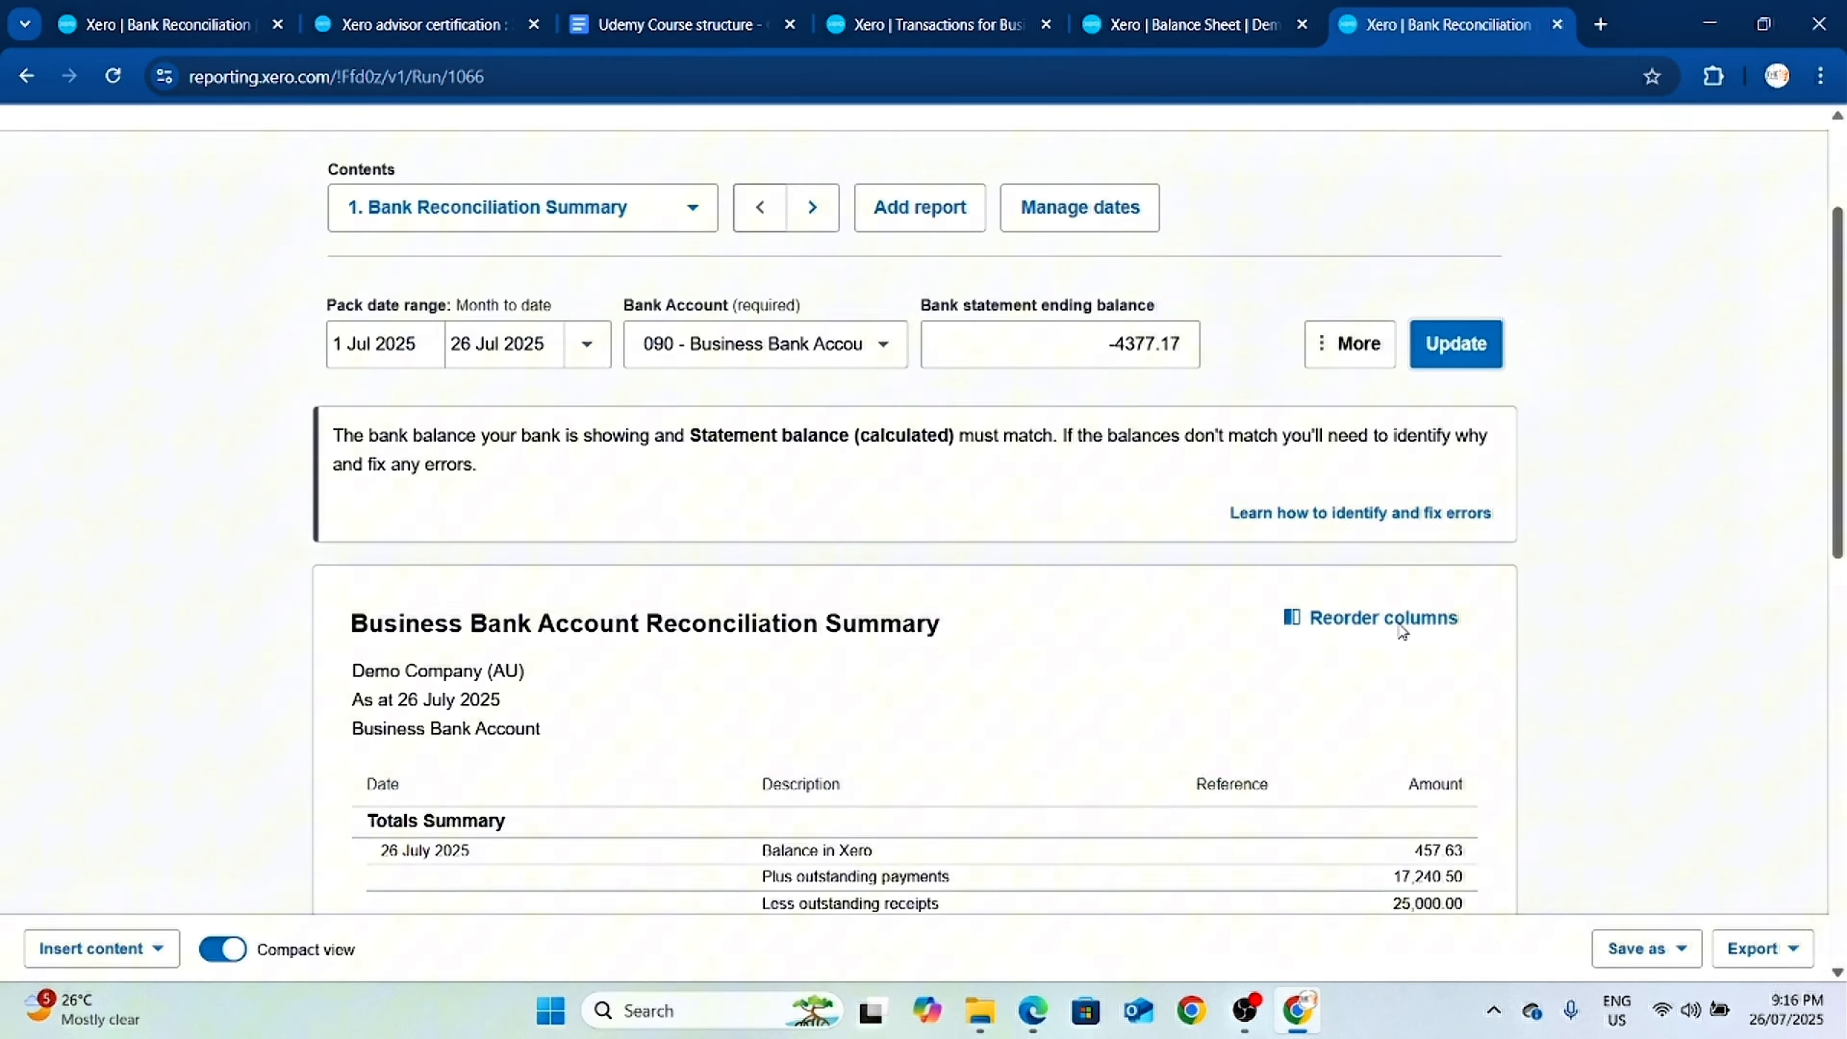
scroll(1404, 633, "down", 5)
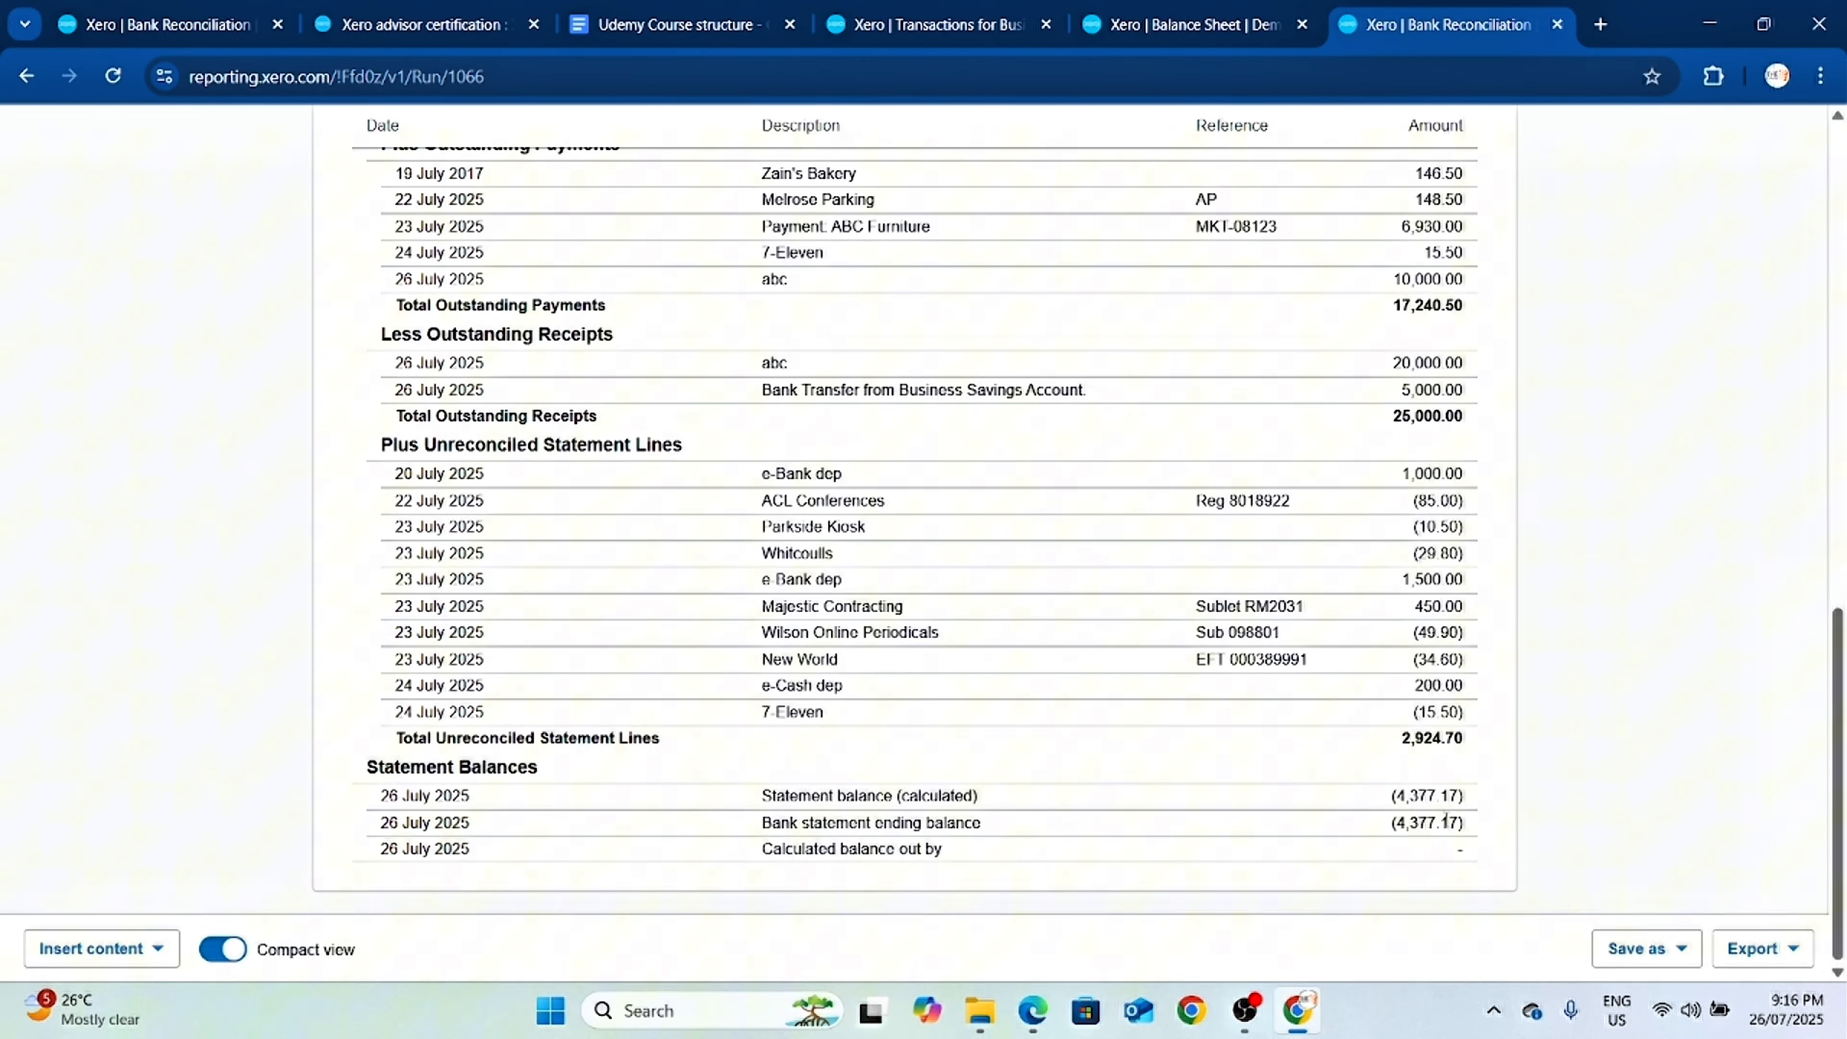
scroll(1388, 785, "up", 5)
scroll(1388, 785, "up", 6)
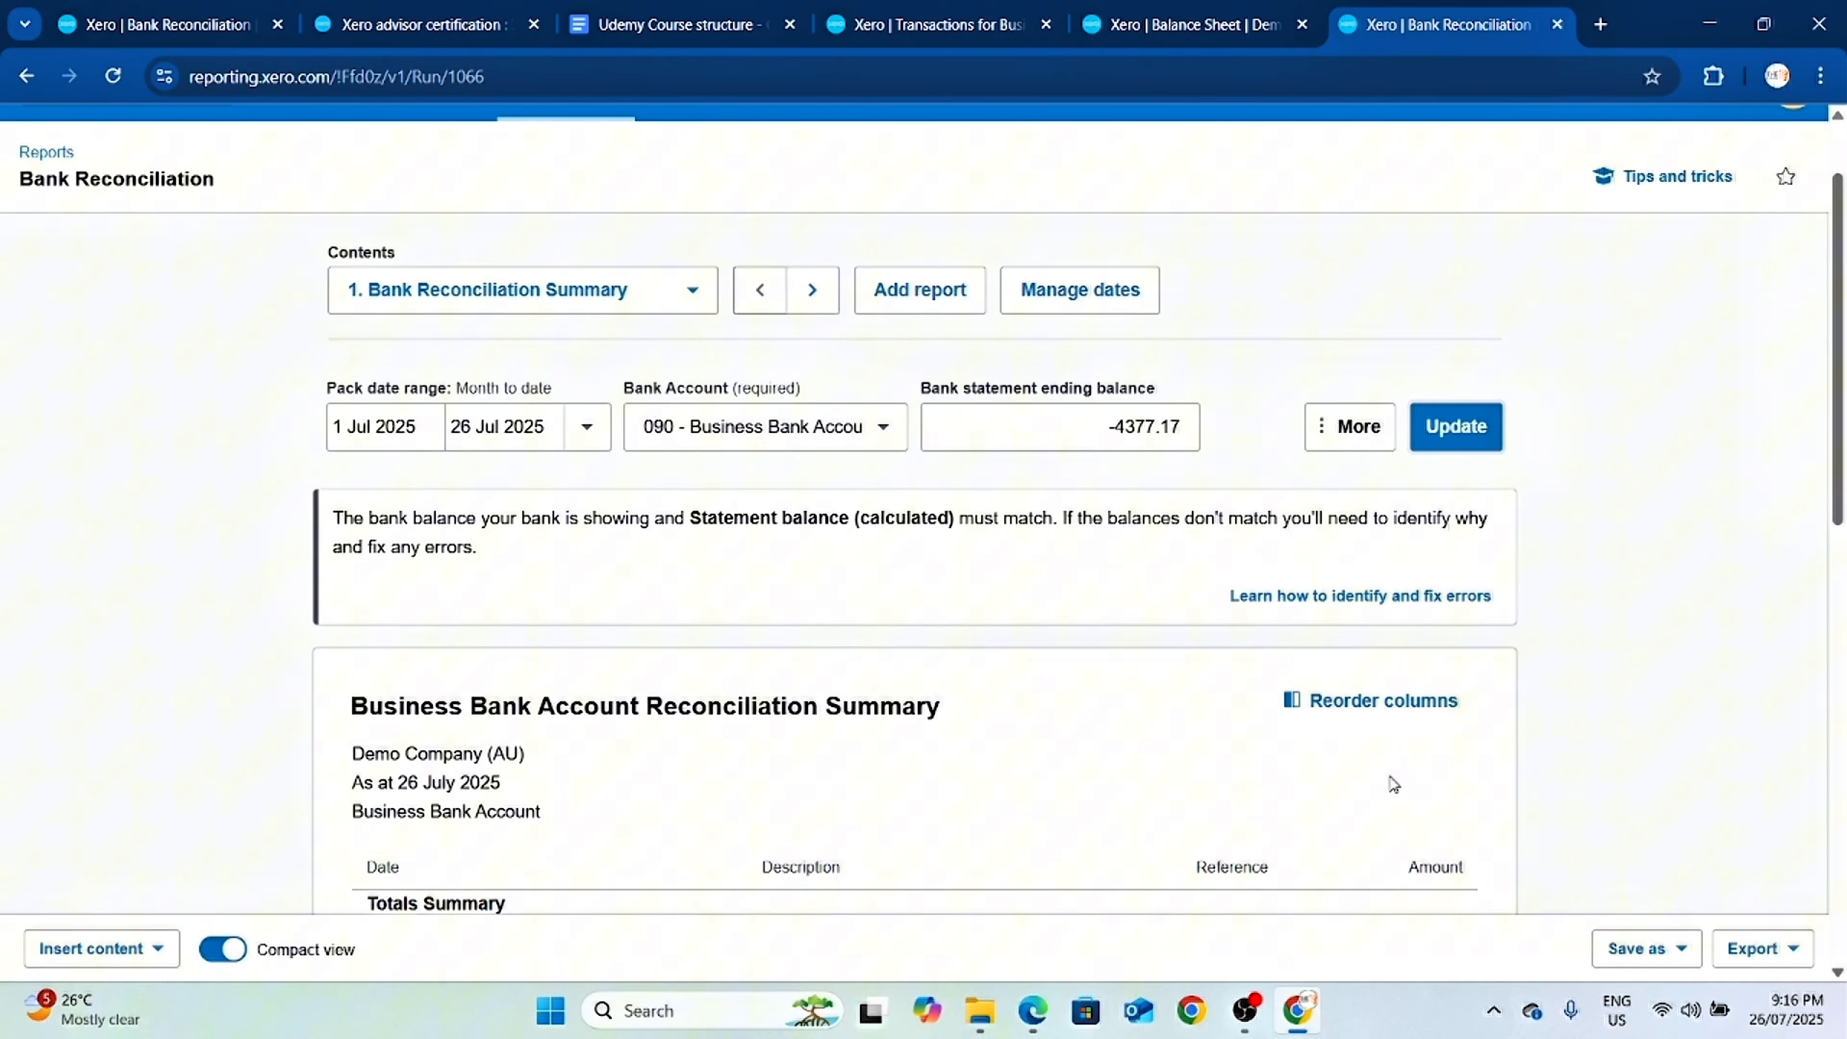
scroll(1393, 784, "down", 1)
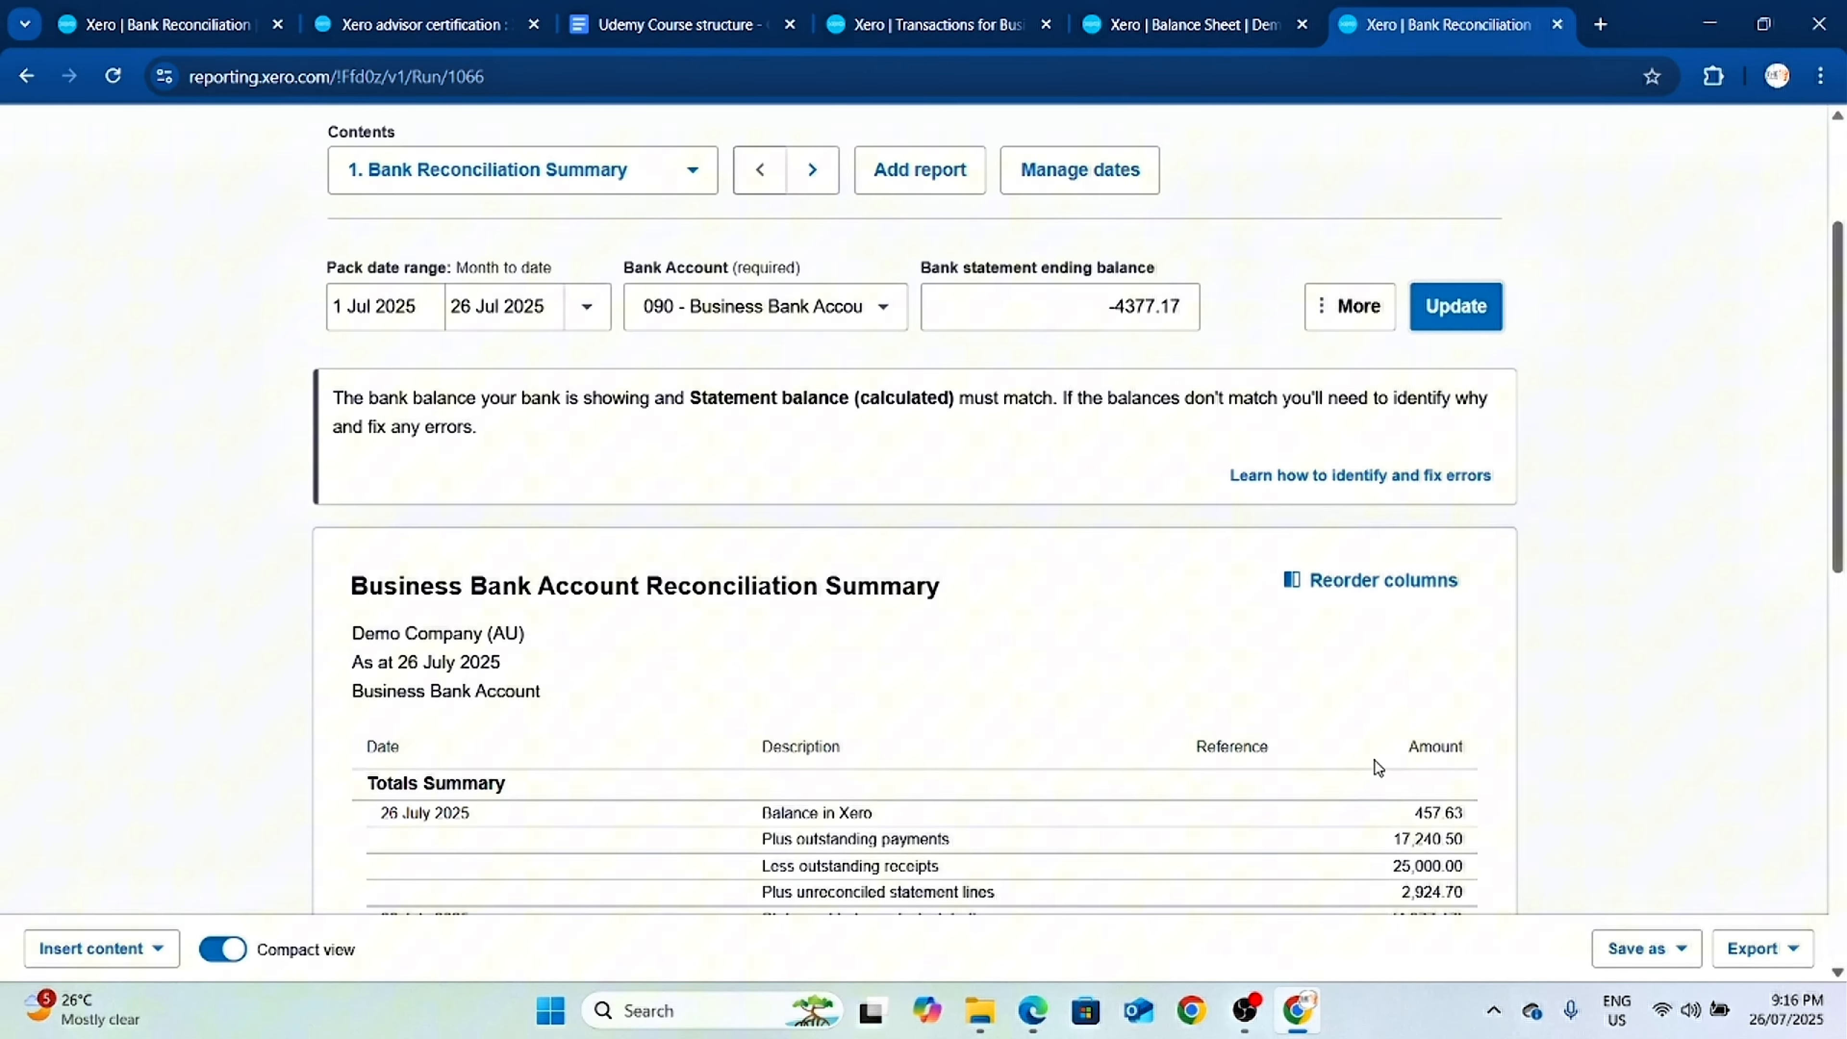
scroll(1374, 769, "up", 2)
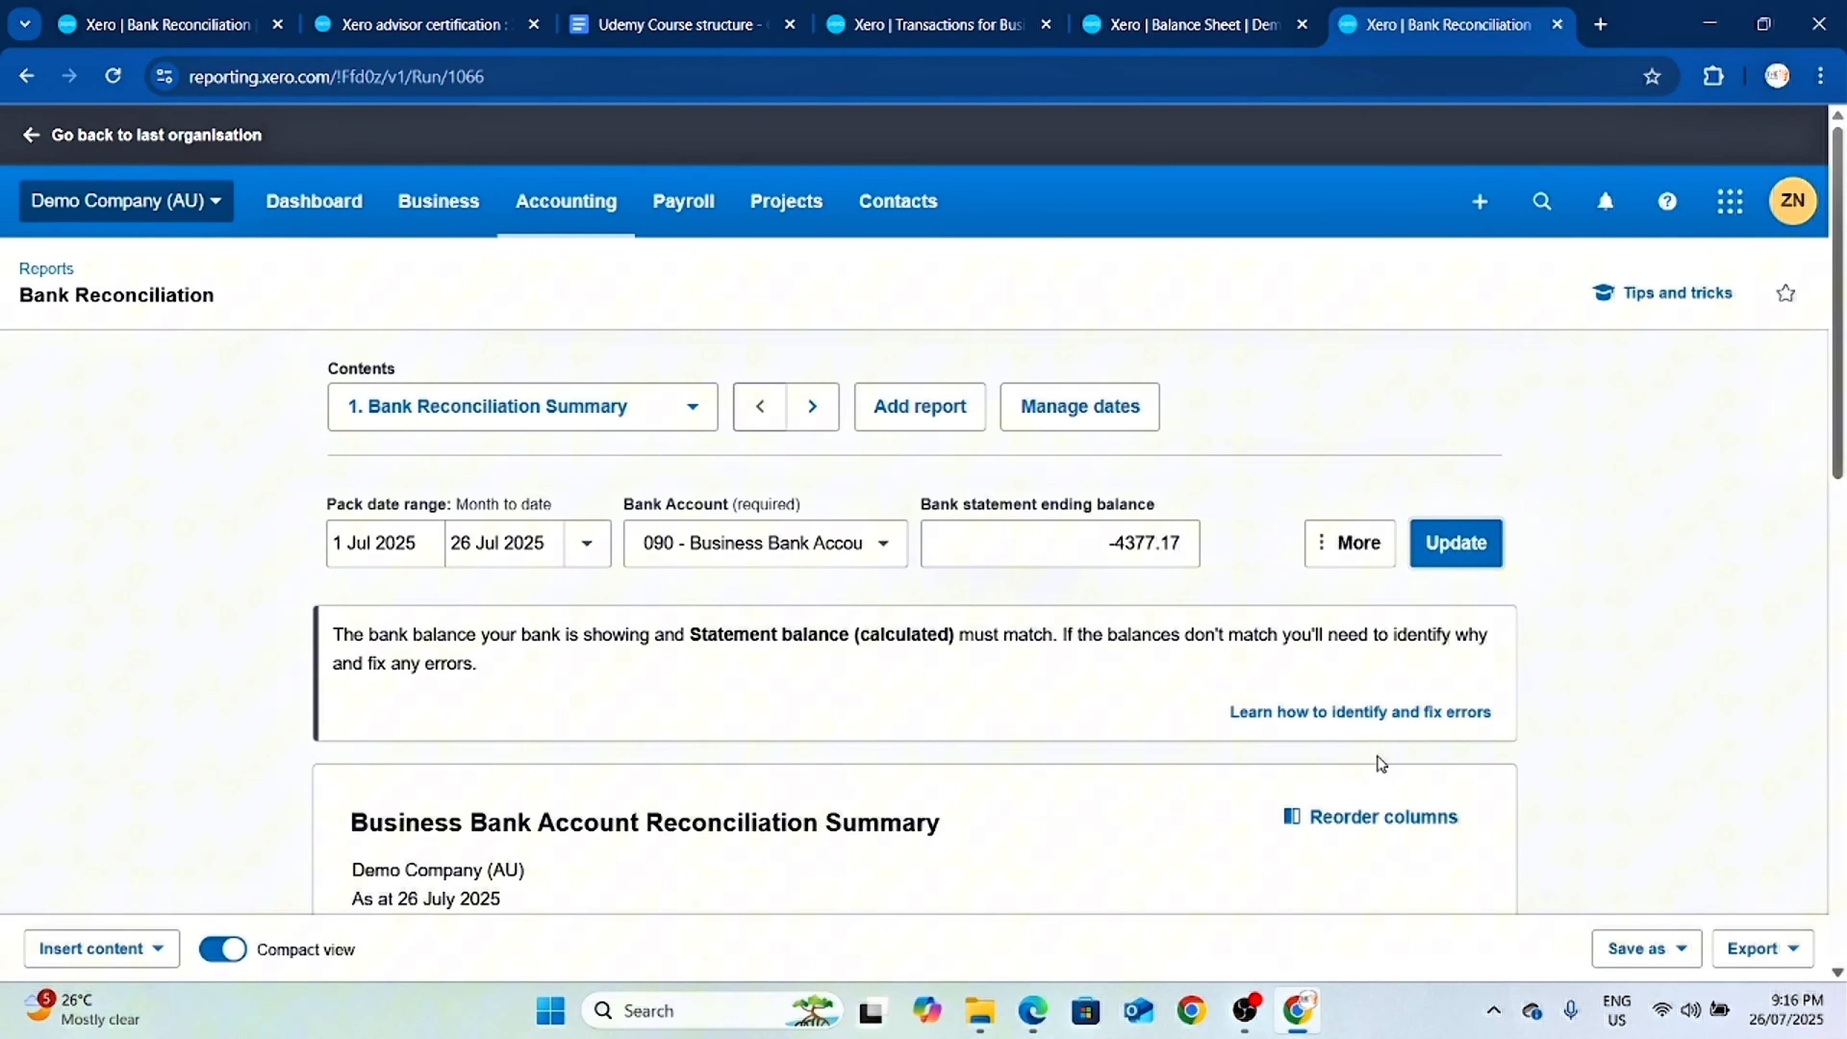
Return to the dashboard and review the Bank Reconciliation topics and the daily schedule in the Udemy Course structure document.
left_click(306, 217)
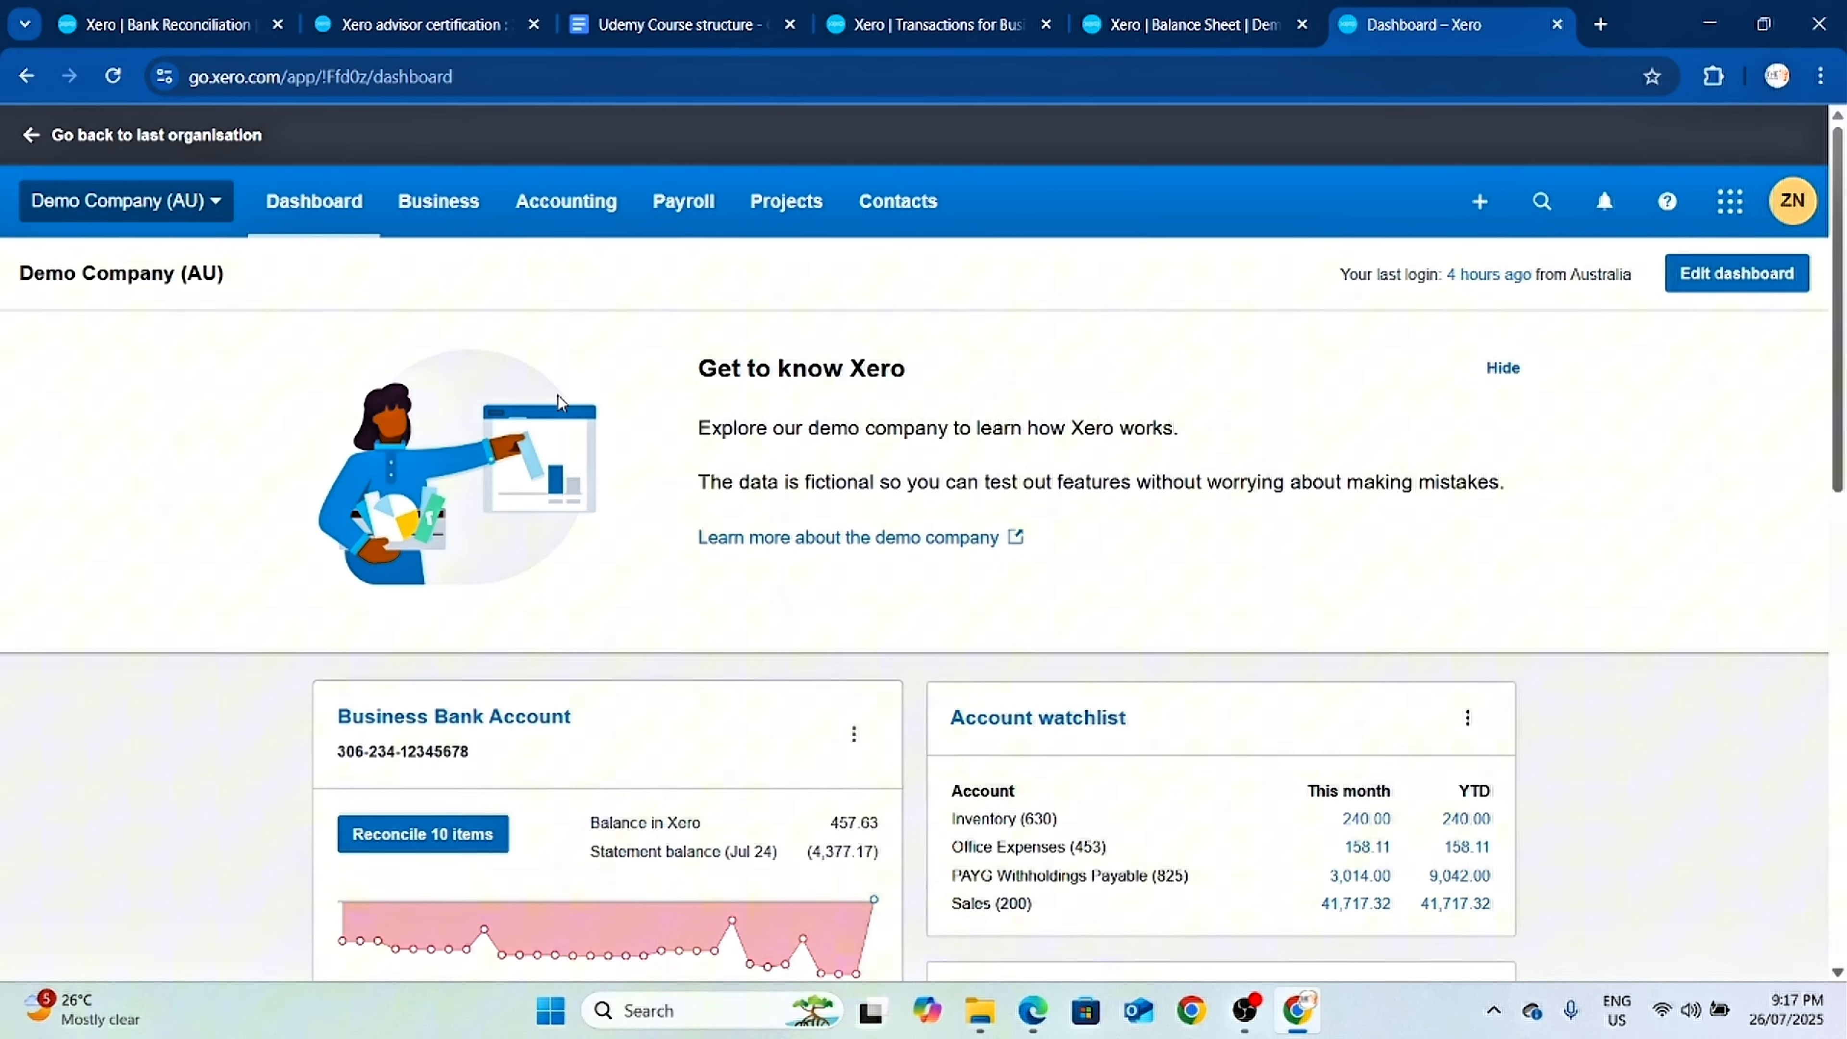
left_click(656, 28)
scroll(1032, 599, "up", 3)
scroll(1032, 599, "down", 15)
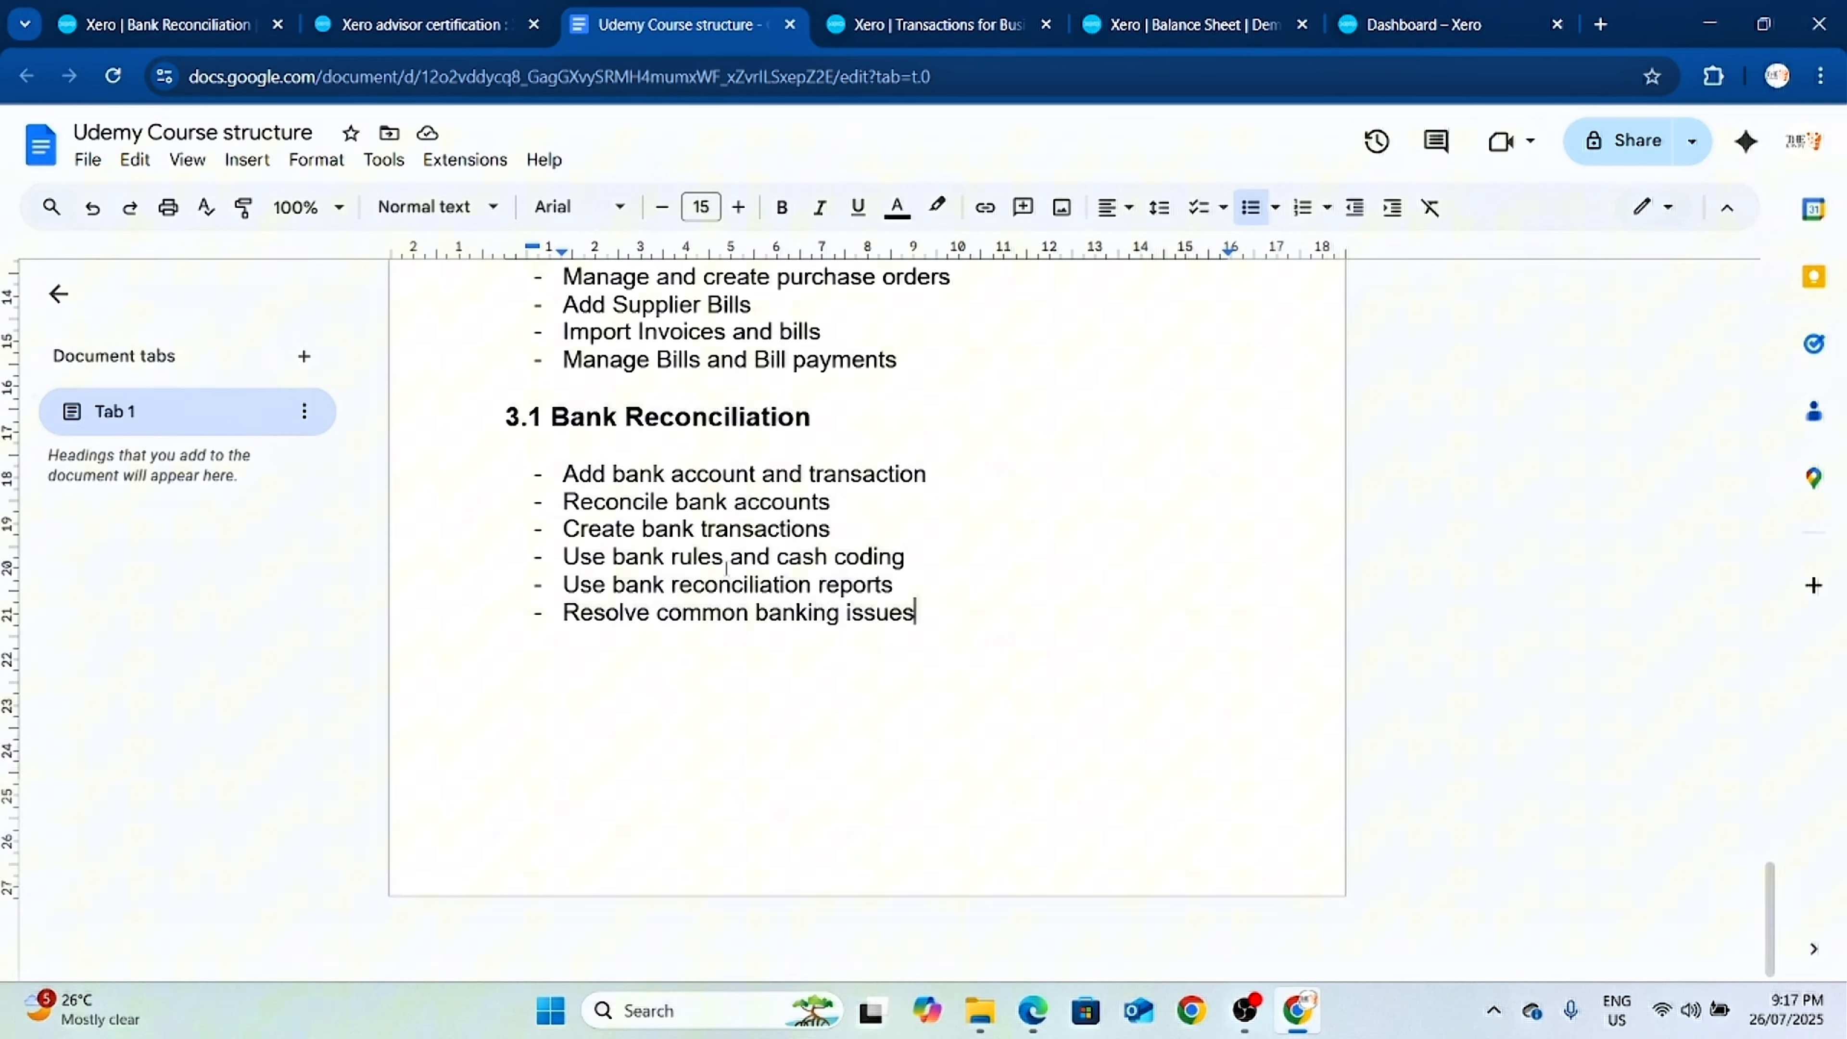
scroll(1026, 601, "up", 10)
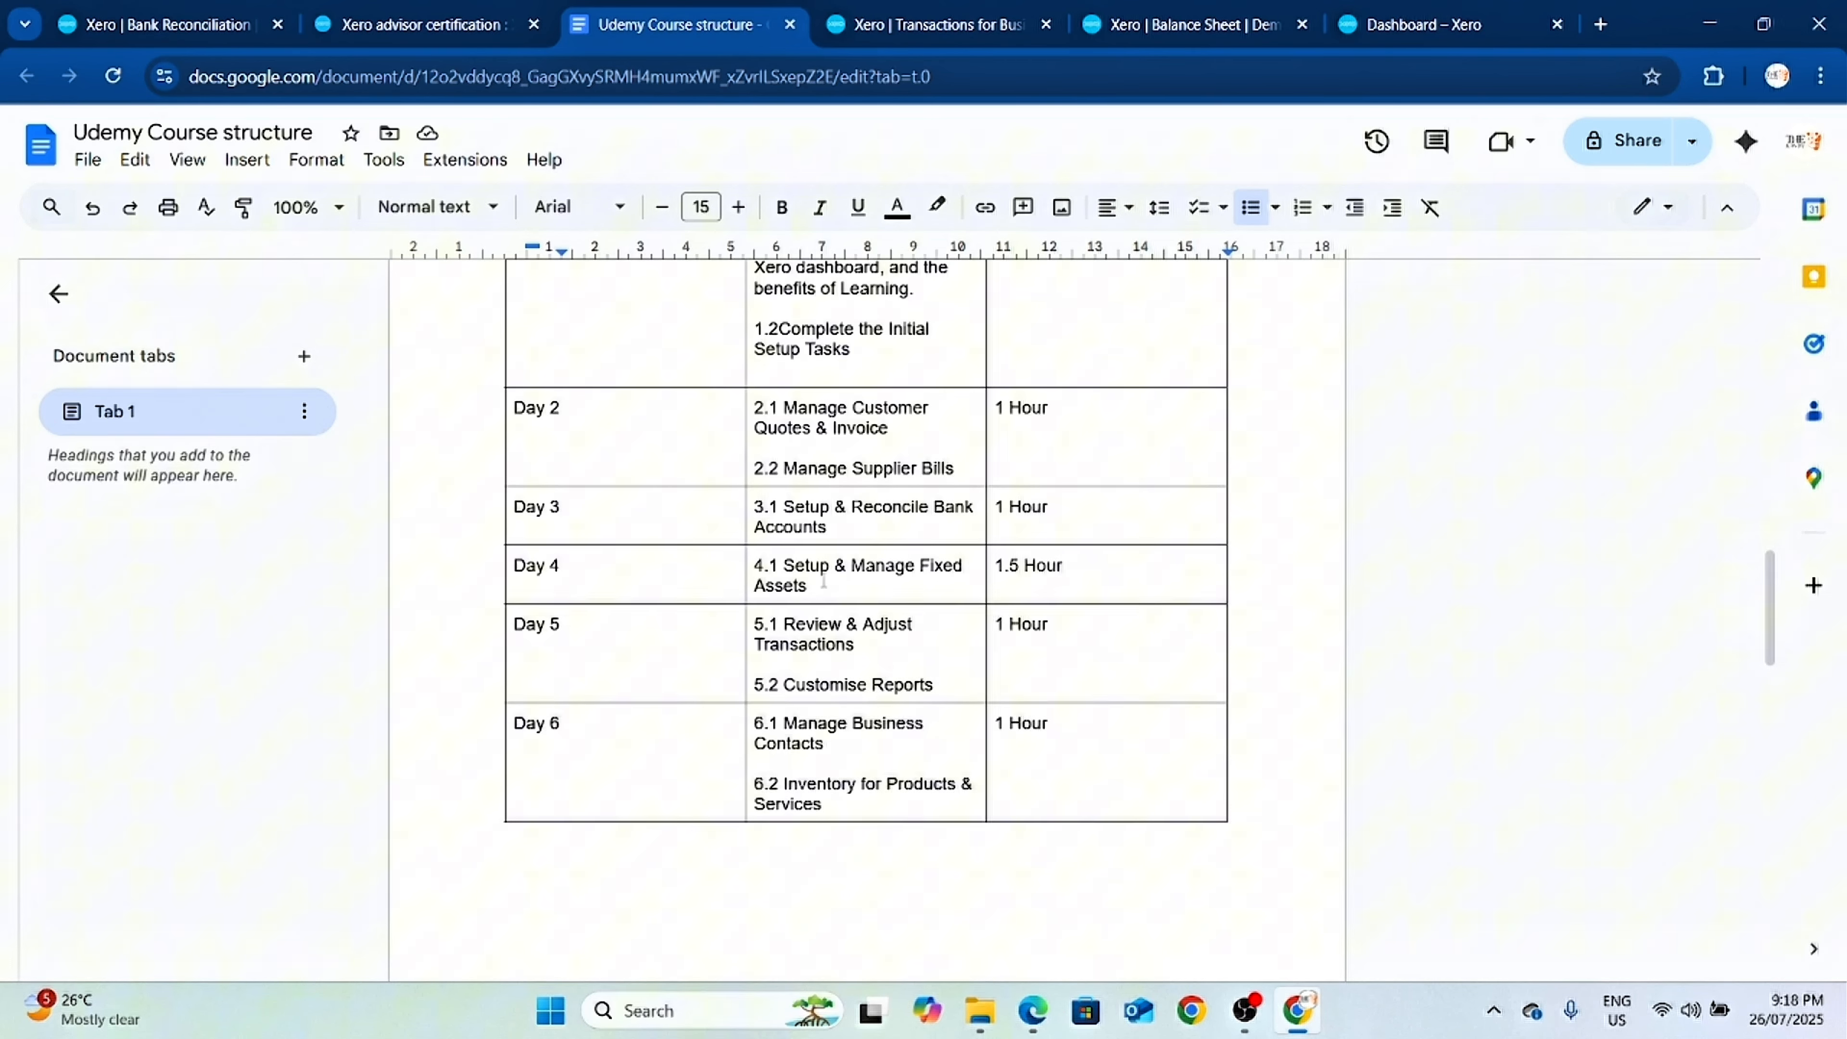
mouse_move(604, 571)
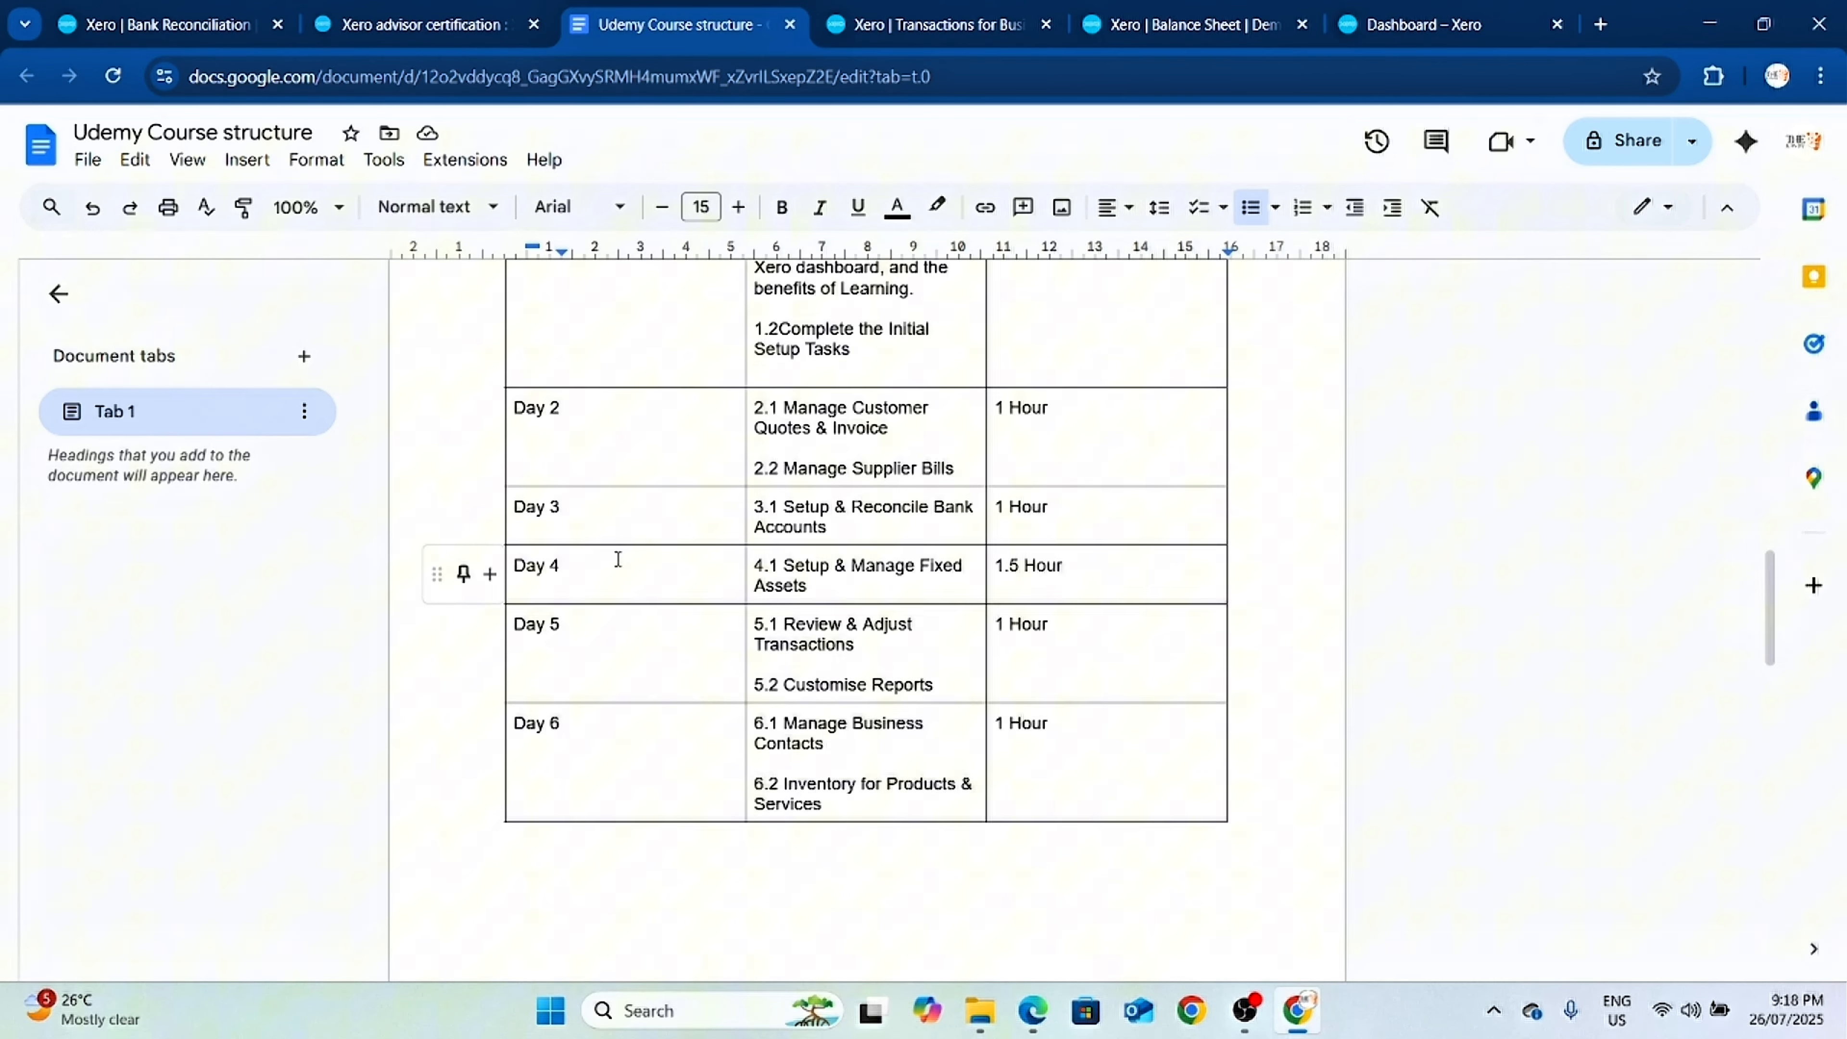